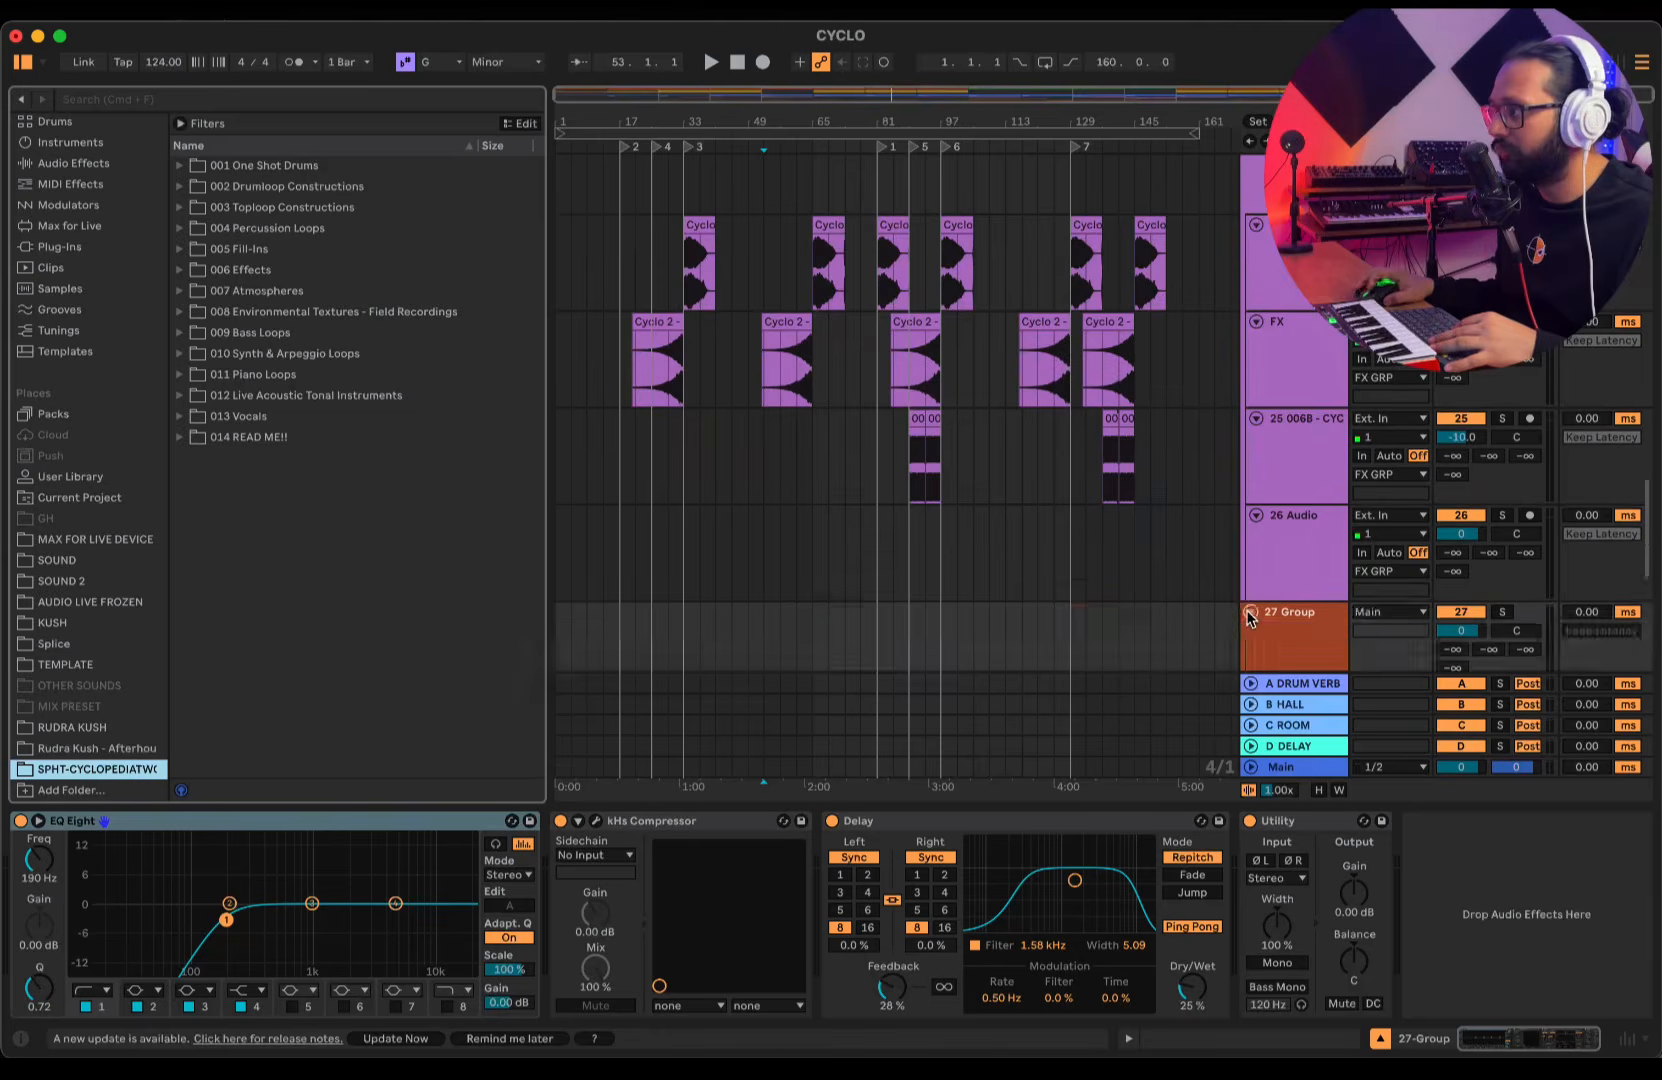
- Collapse the DRUMS group track in the arrangement
{"action": "scroll", "coordinate": [1000, 450], "scroll_direction": "down", "scroll_amount": 5}
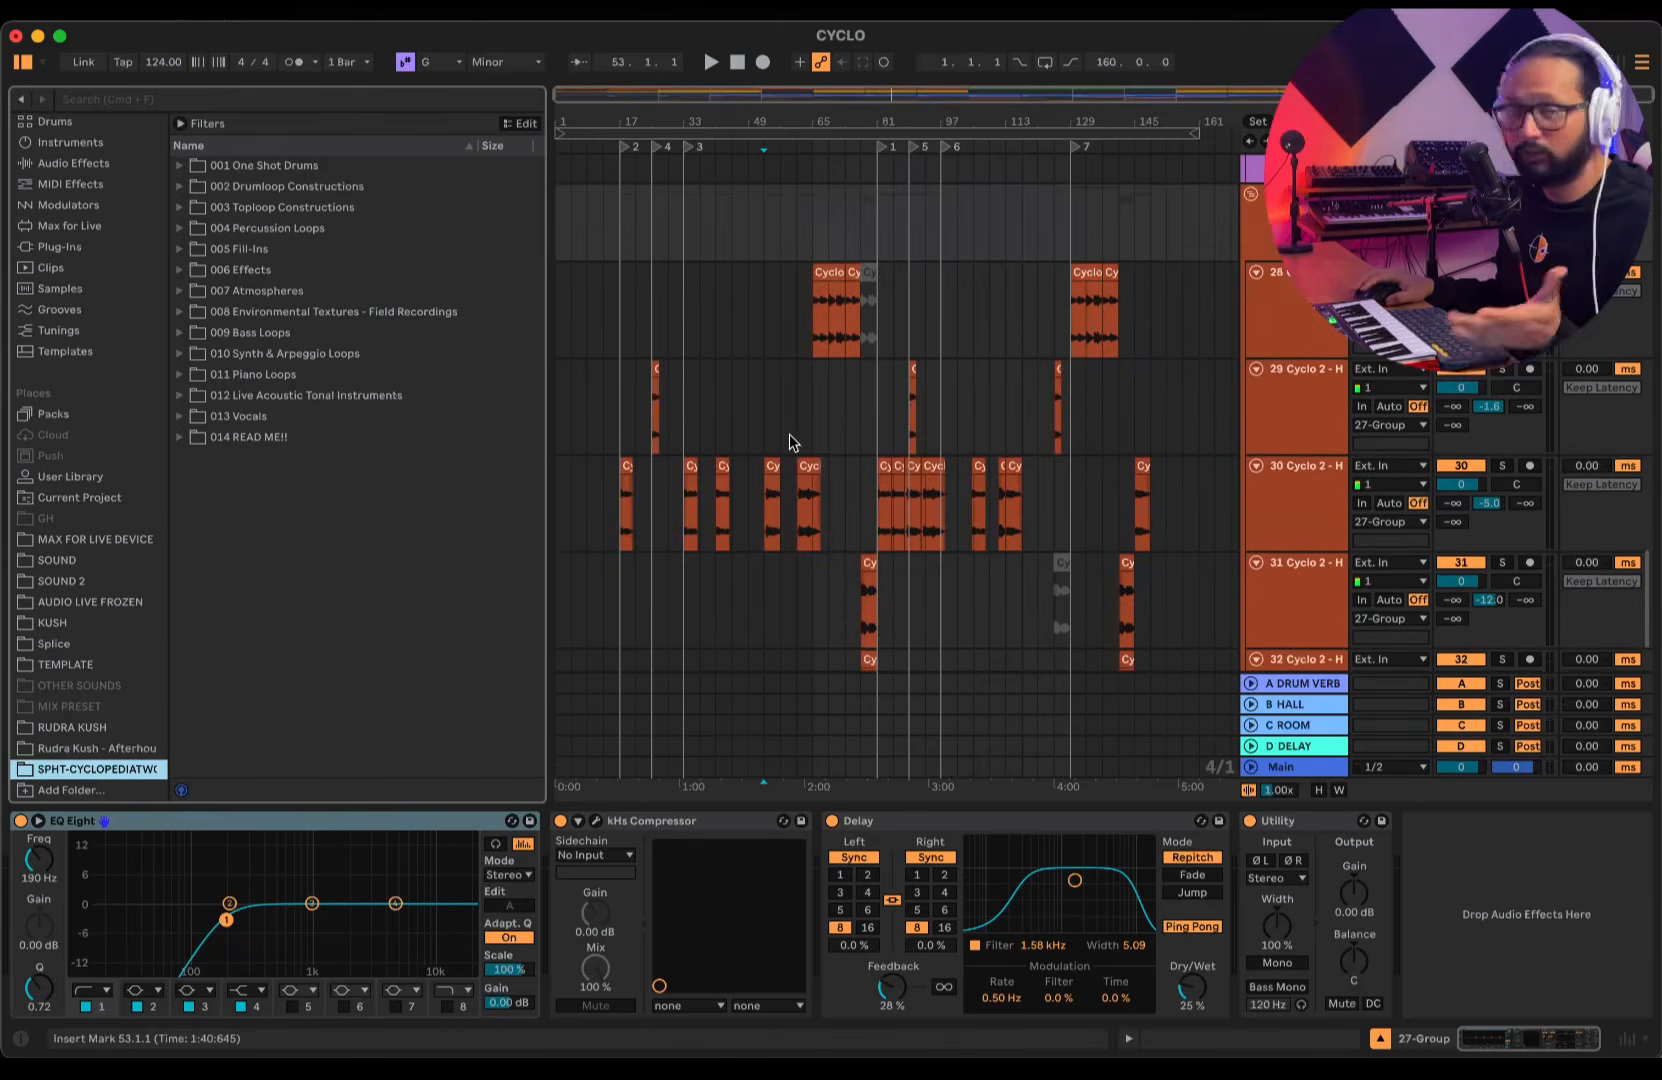
{"action": "scroll", "coordinate": [872, 417], "scroll_direction": "up", "scroll_amount": 3}
{"action": "scroll", "coordinate": [864, 431], "scroll_direction": "down", "scroll_amount": 3}
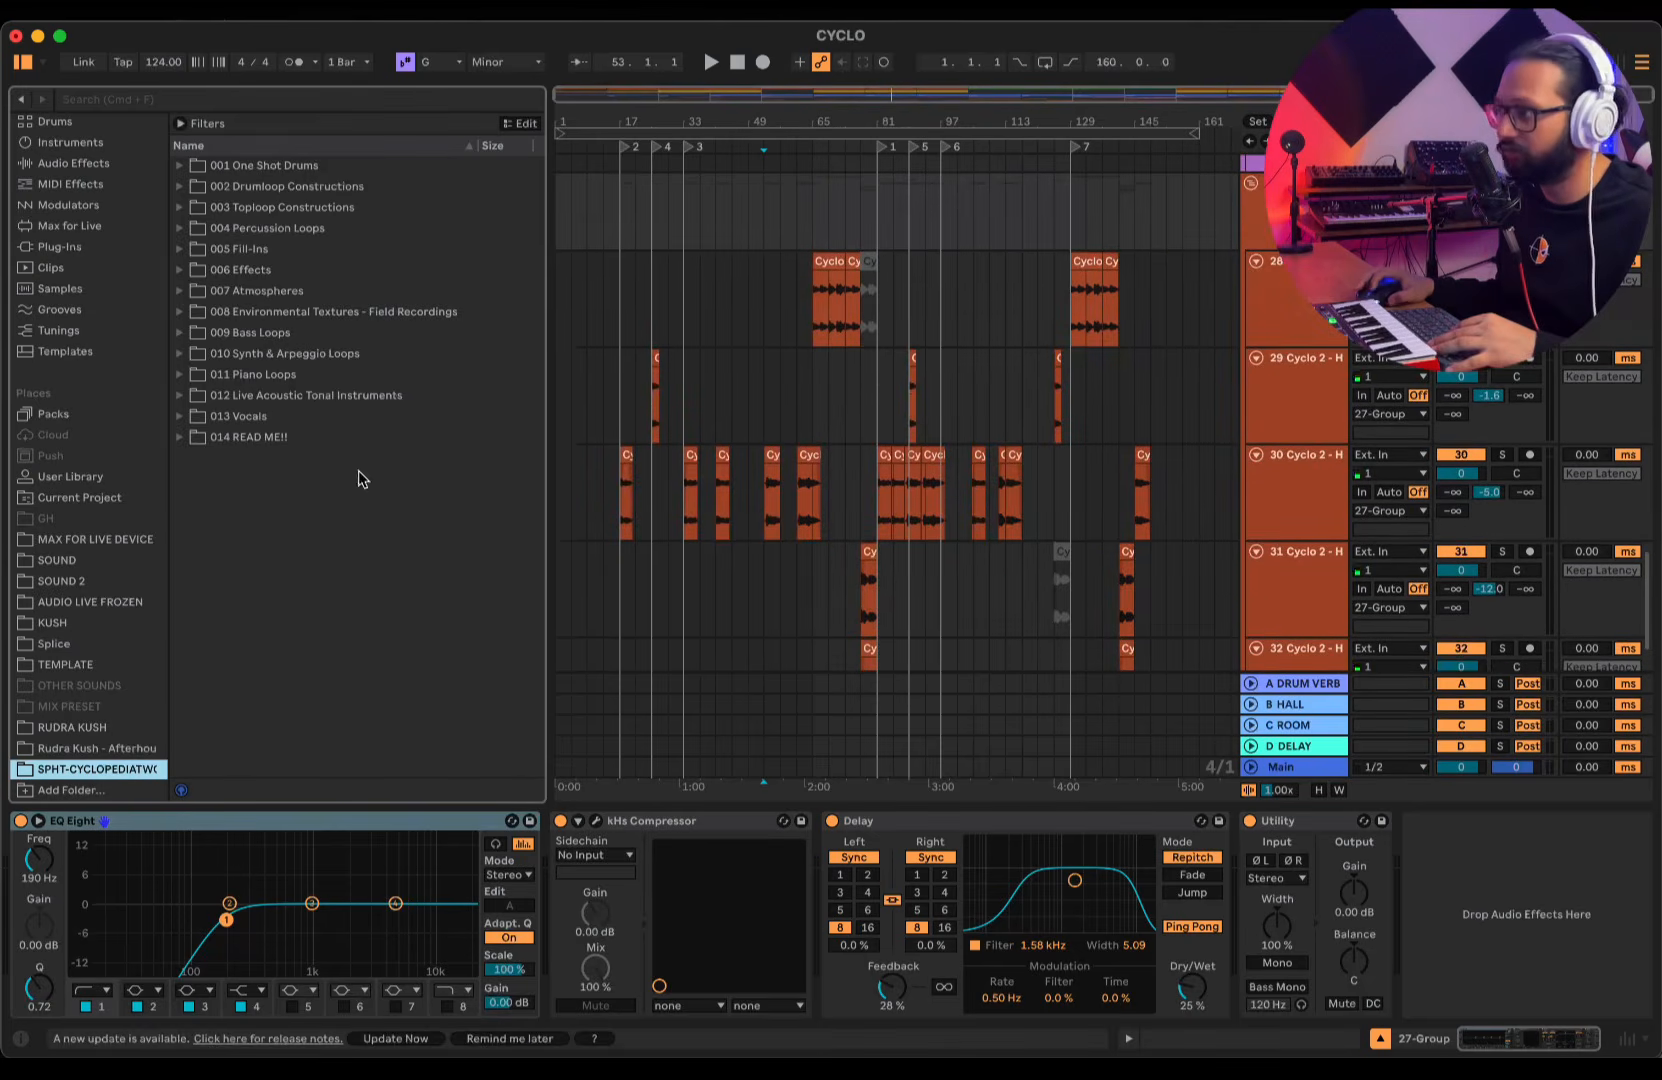
{"action": "scroll", "coordinate": [880, 475], "scroll_direction": "up", "scroll_amount": 15}
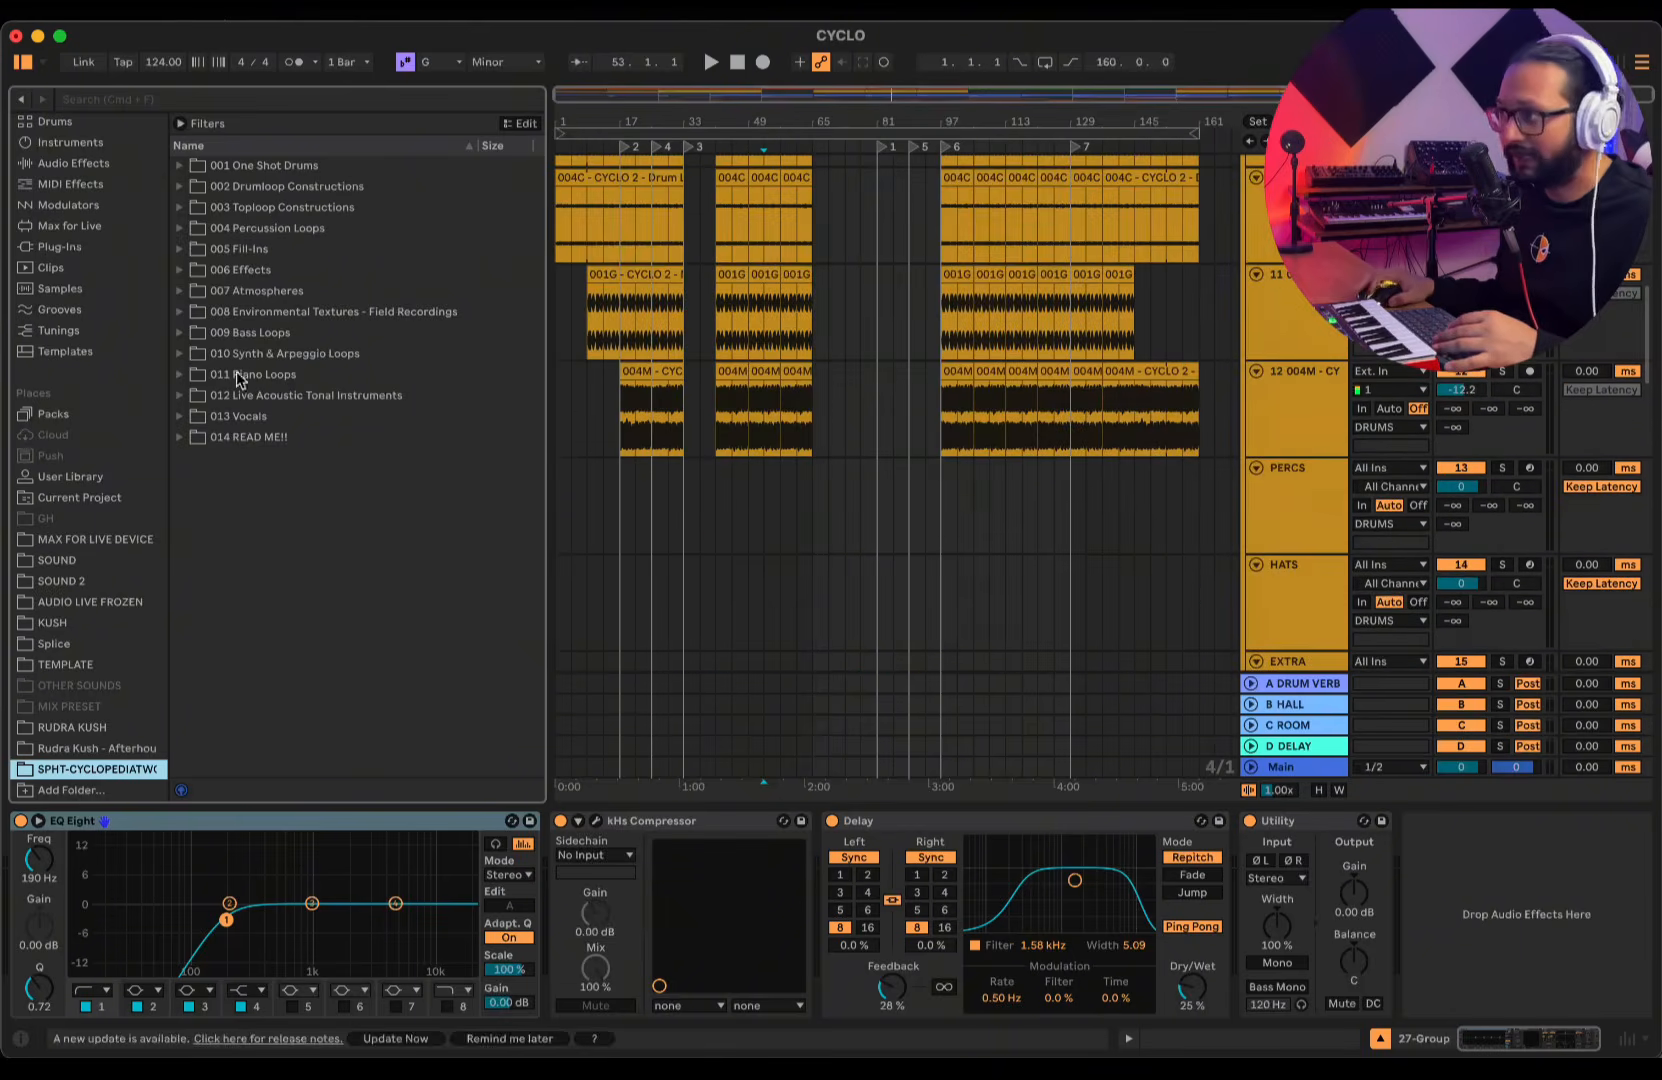
{"action": "scroll", "coordinate": [1124, 415], "scroll_direction": "up", "scroll_amount": 10}
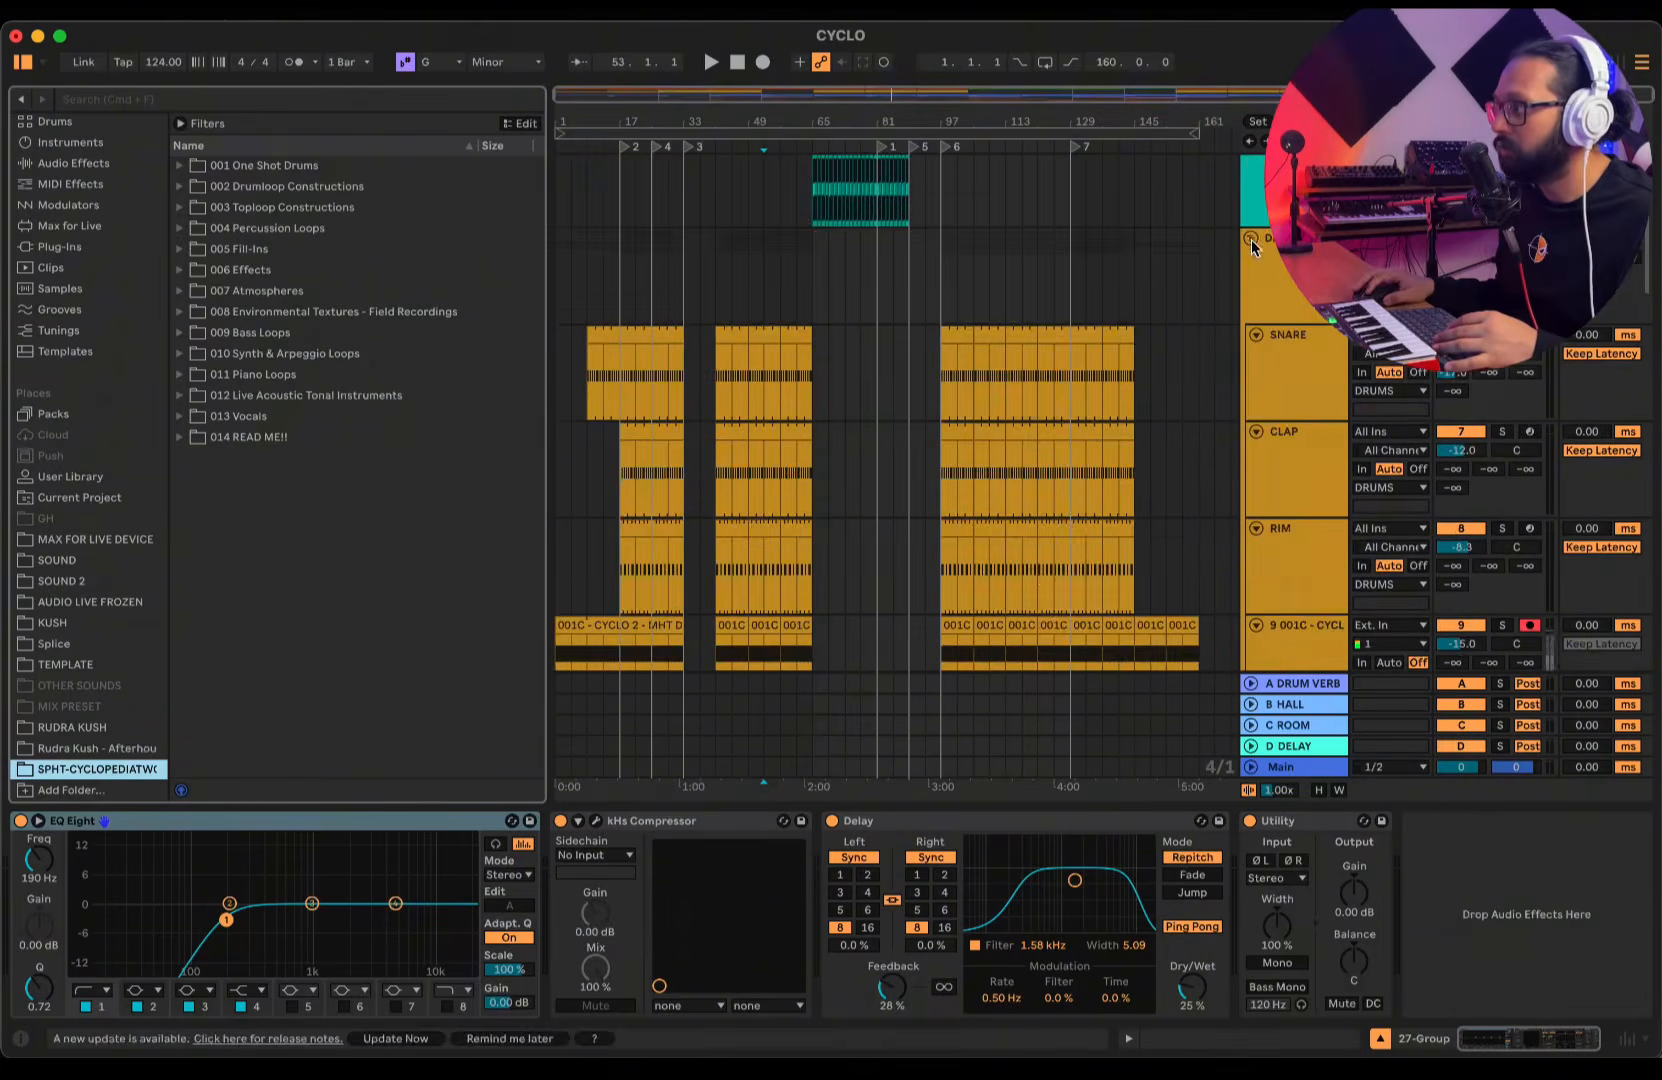
{"action": "left_click", "coordinate": [1251, 241]}
- Collapse the kick and bass tracks and the SYNTHS, FX GRP and 27 Group group tracks in the arrangement
{"action": "scroll", "coordinate": [1253, 247], "scroll_direction": "up", "scroll_amount": 4}
{"action": "scroll", "coordinate": [1253, 247], "scroll_direction": "up", "scroll_amount": 2}
{"action": "left_click", "coordinate": [1253, 212]}
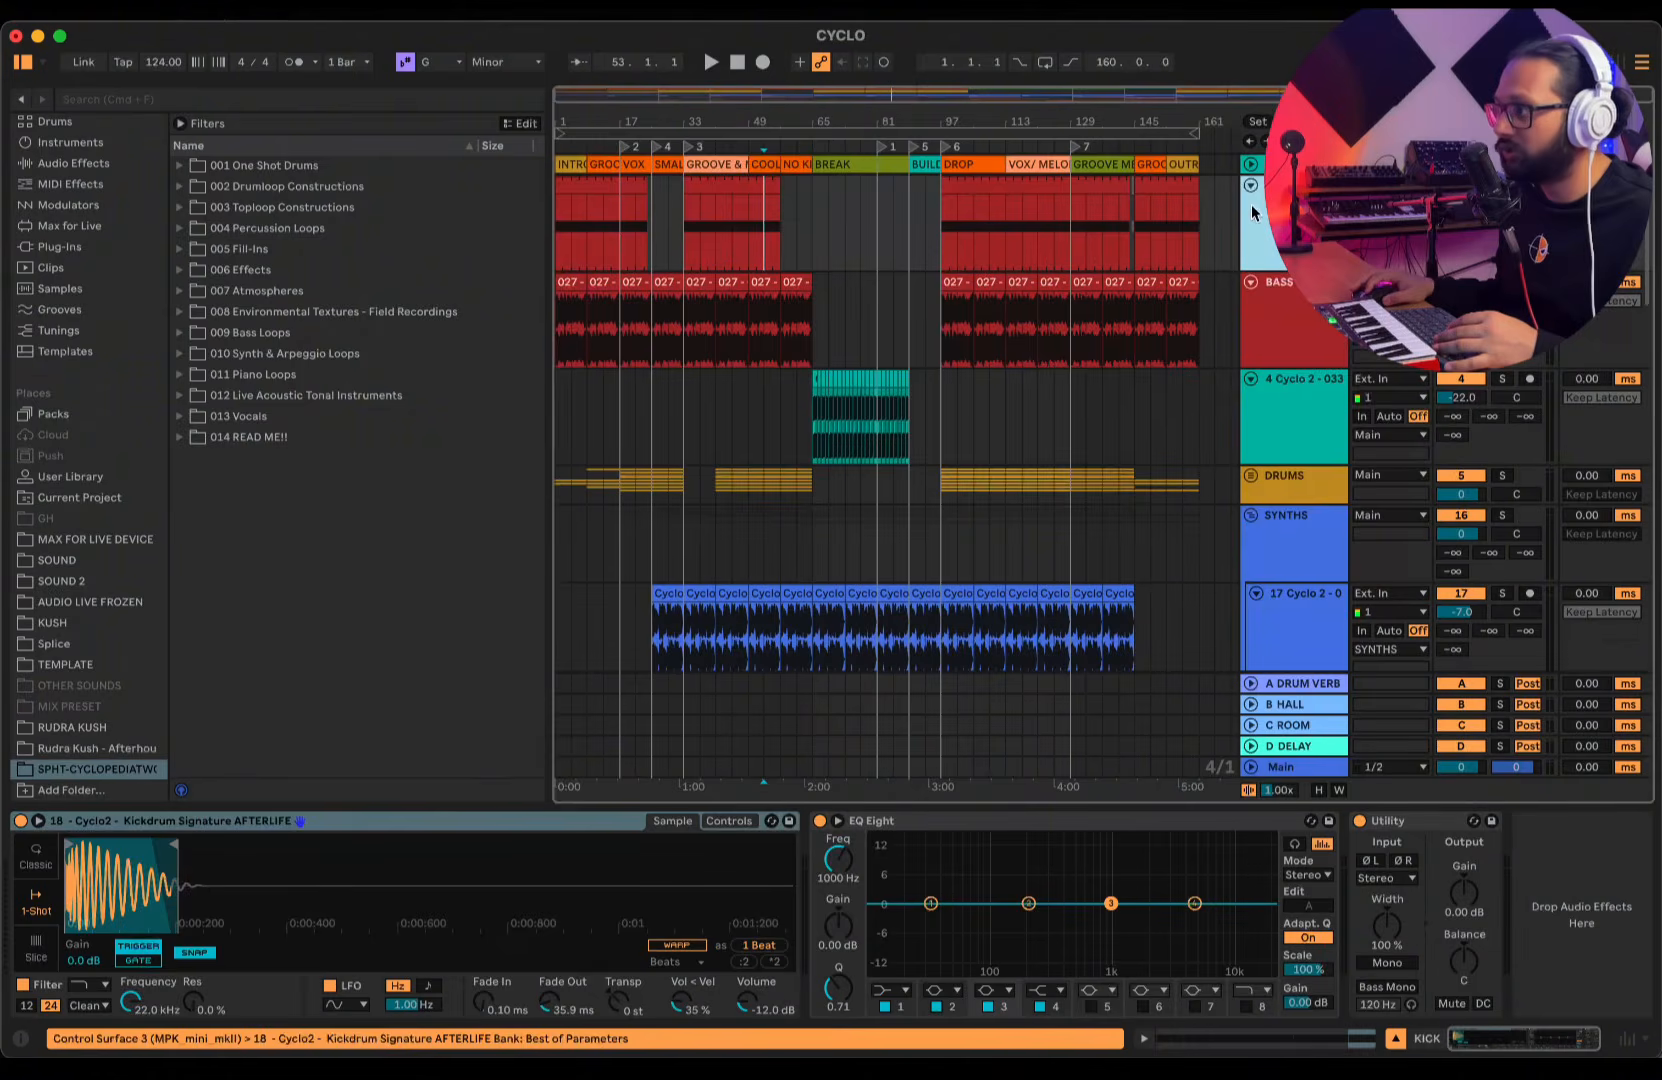
{"action": "left_click", "coordinate": [1250, 281]}
{"action": "left_click", "coordinate": [1250, 186]}
{"action": "left_click", "coordinate": [1250, 363]}
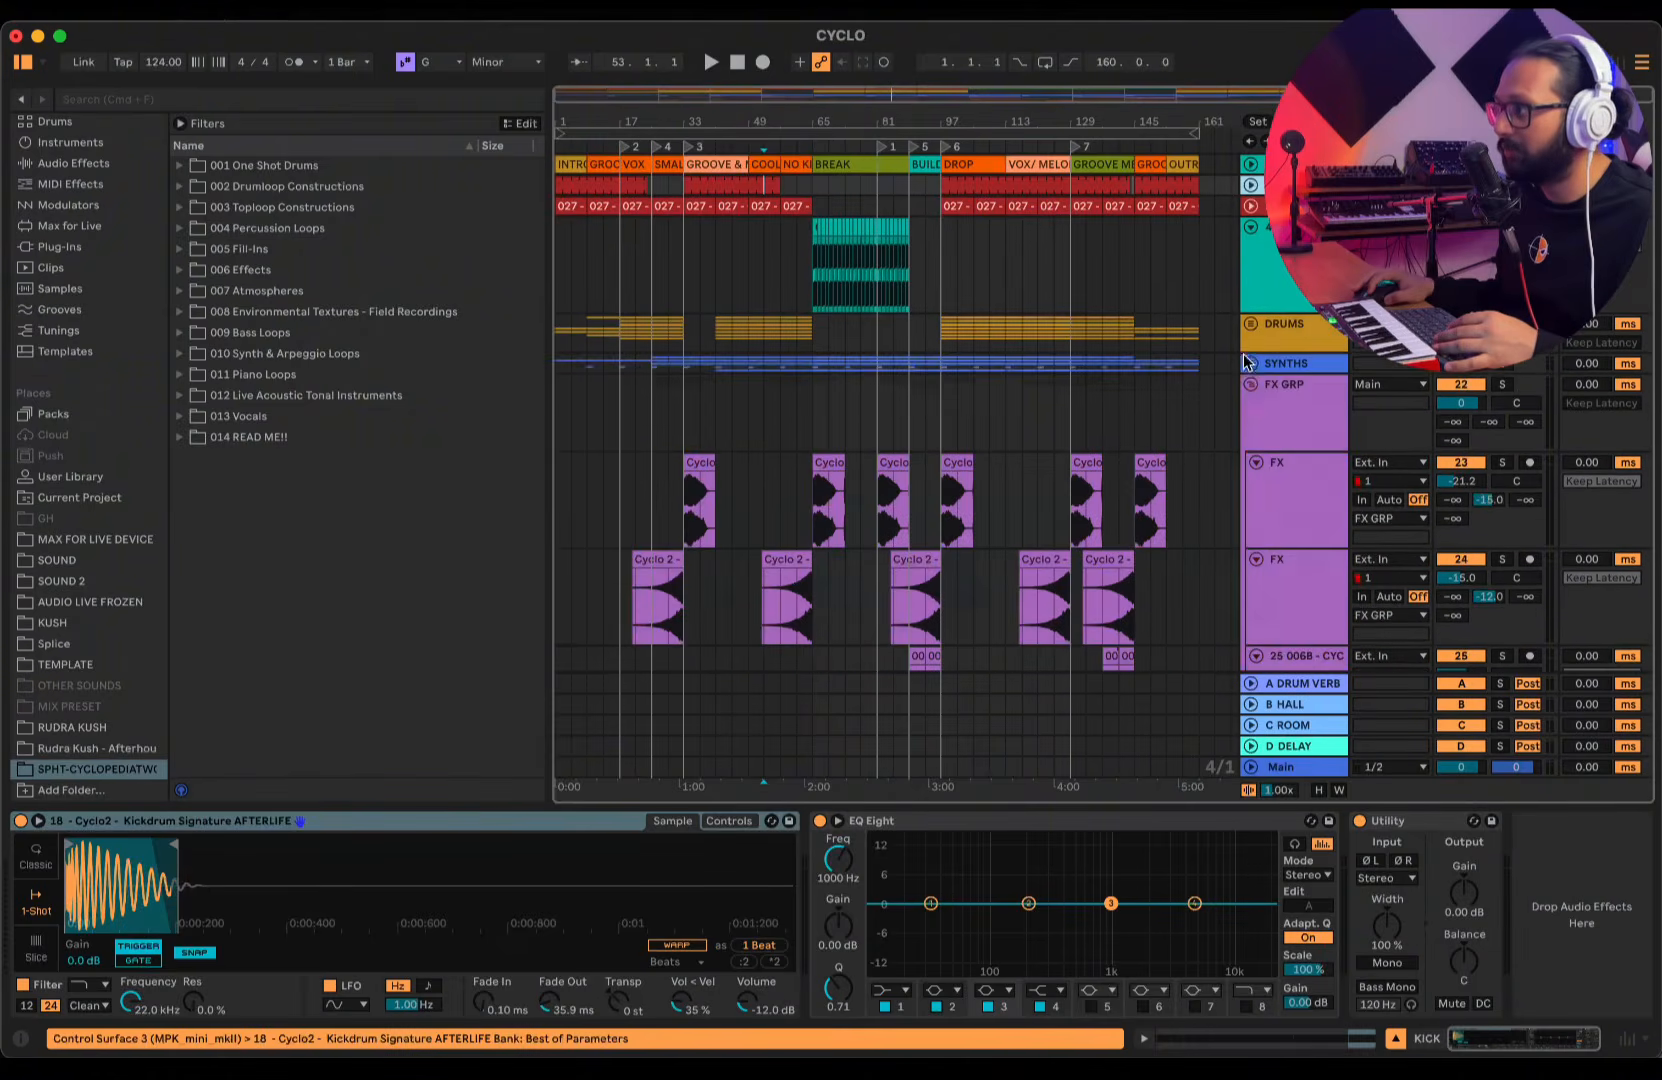
{"action": "left_click", "coordinate": [1250, 384]}
{"action": "left_click", "coordinate": [1250, 405]}
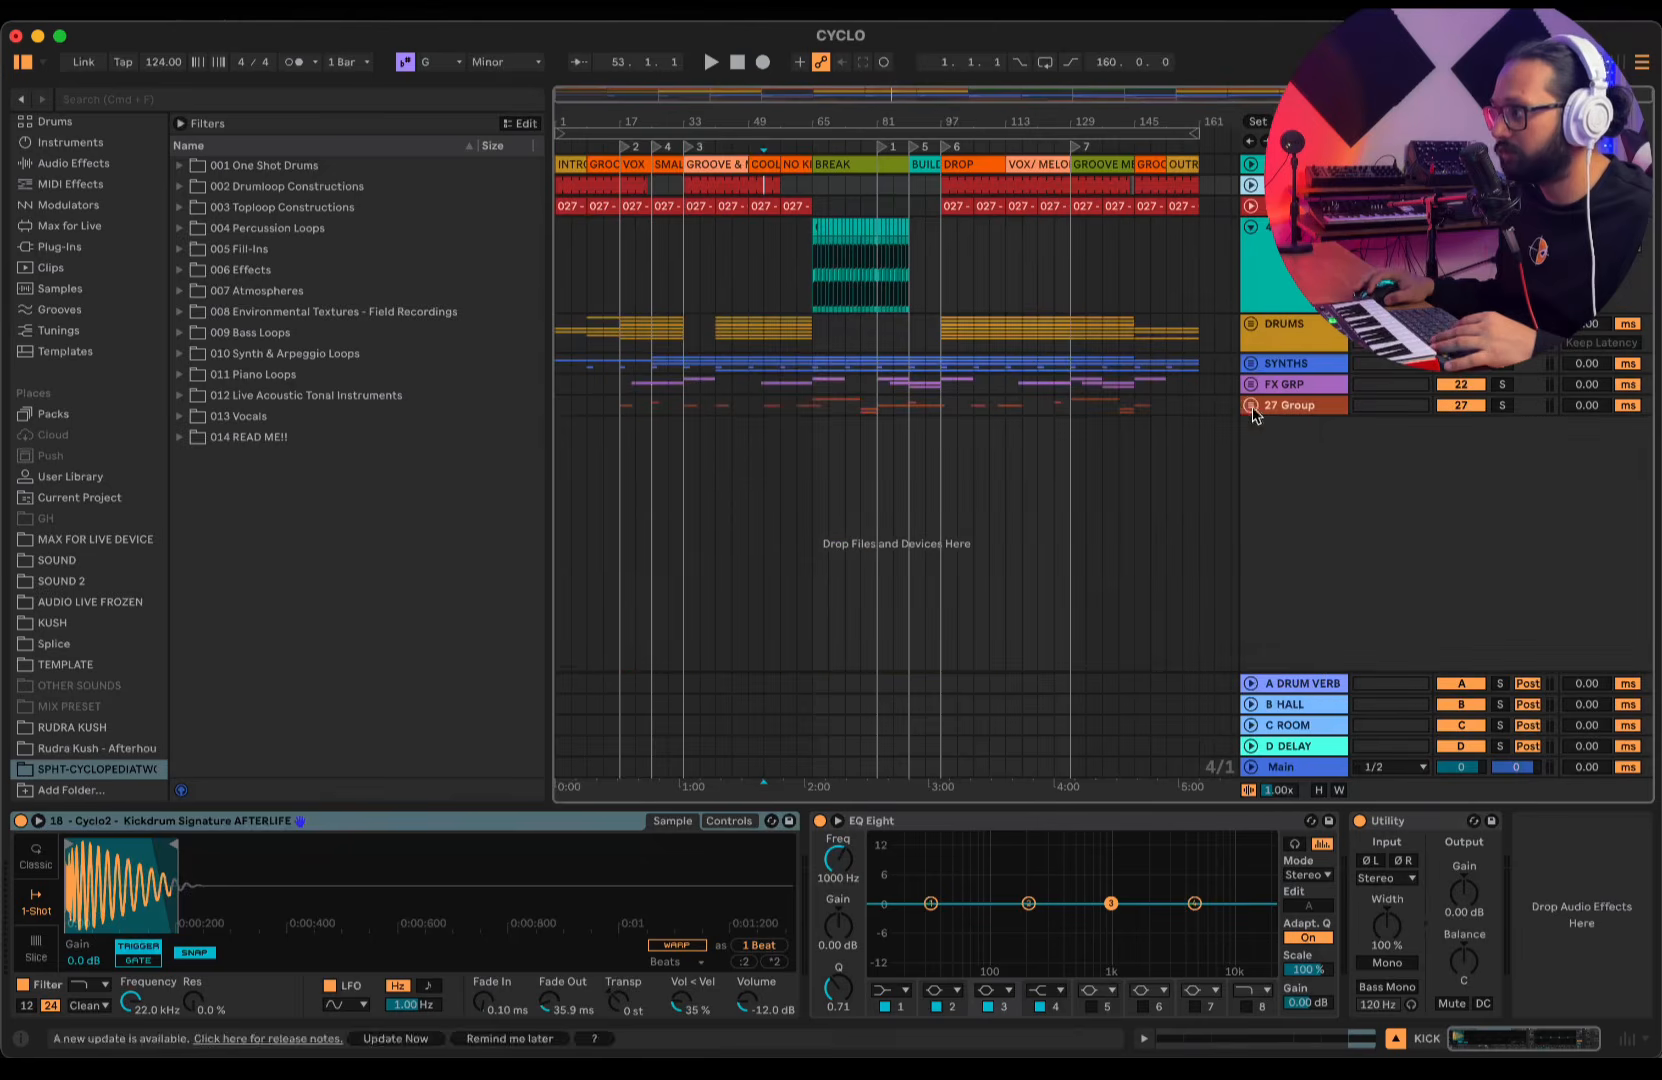
- Play the arrangement from bar 65 at the start of the BREAK into the DROP, collapsing the teal track 4 during playback
{"action": "left_click", "coordinate": [823, 402]}
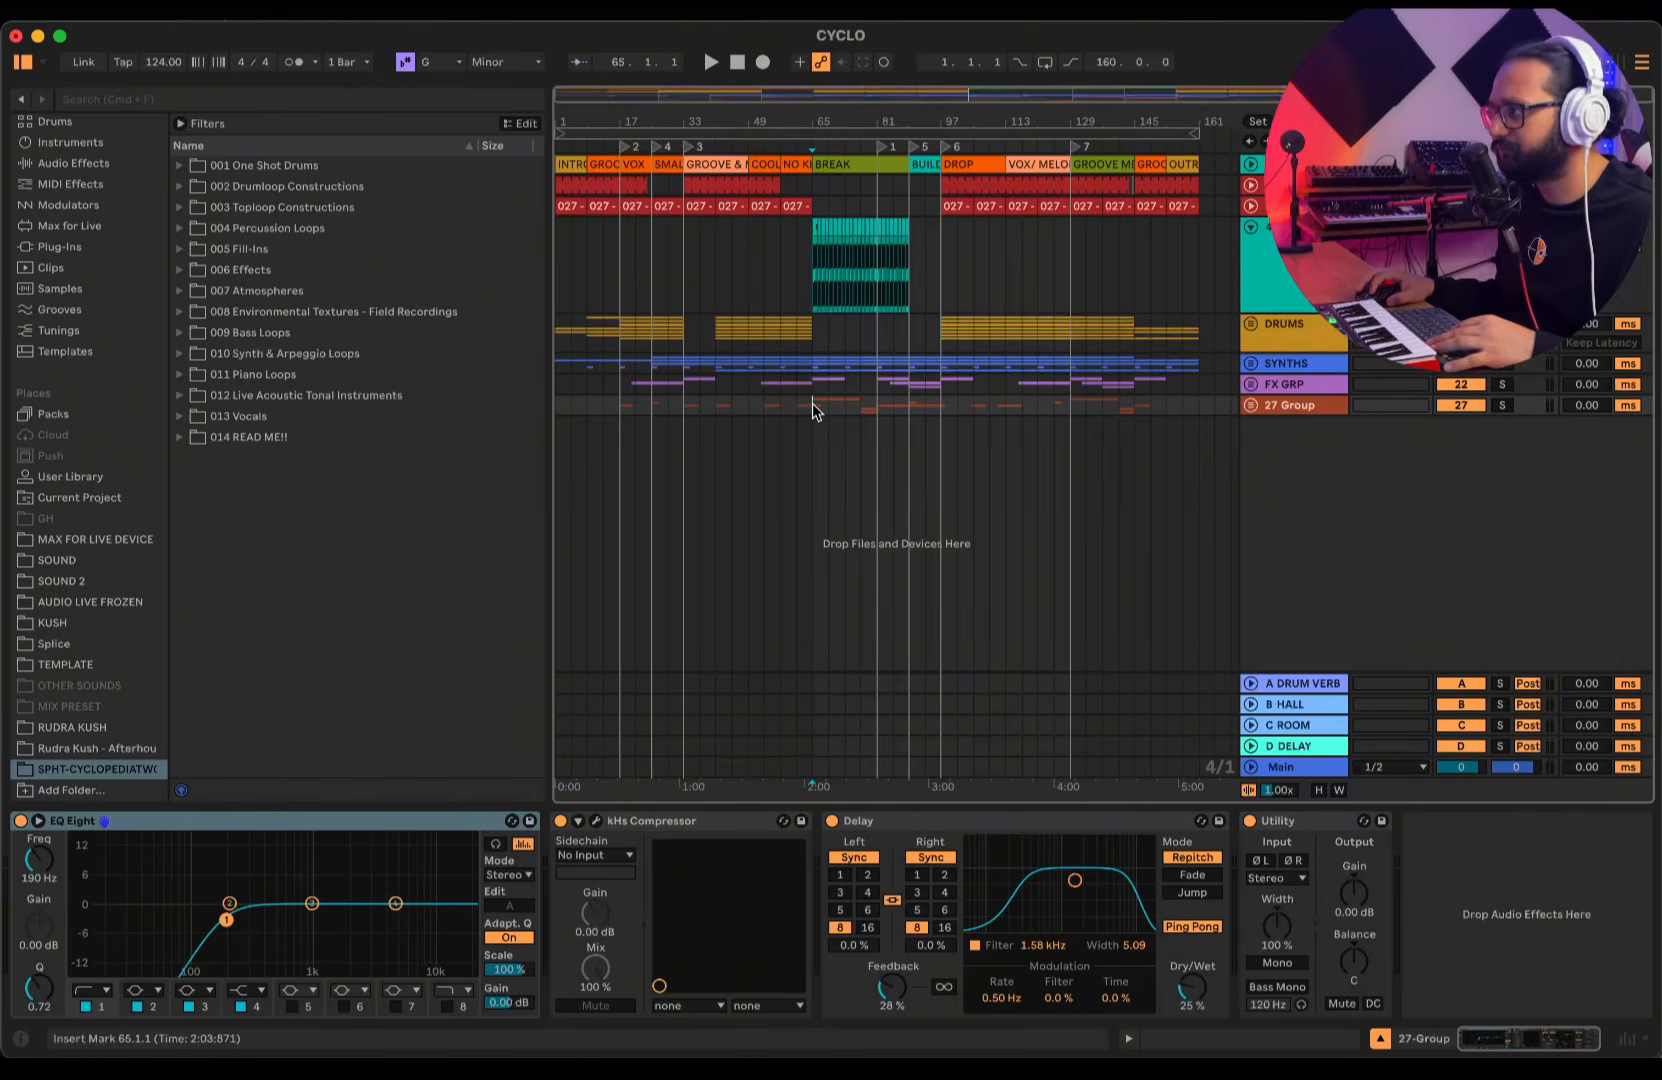
{"action": "key", "text": "space"}
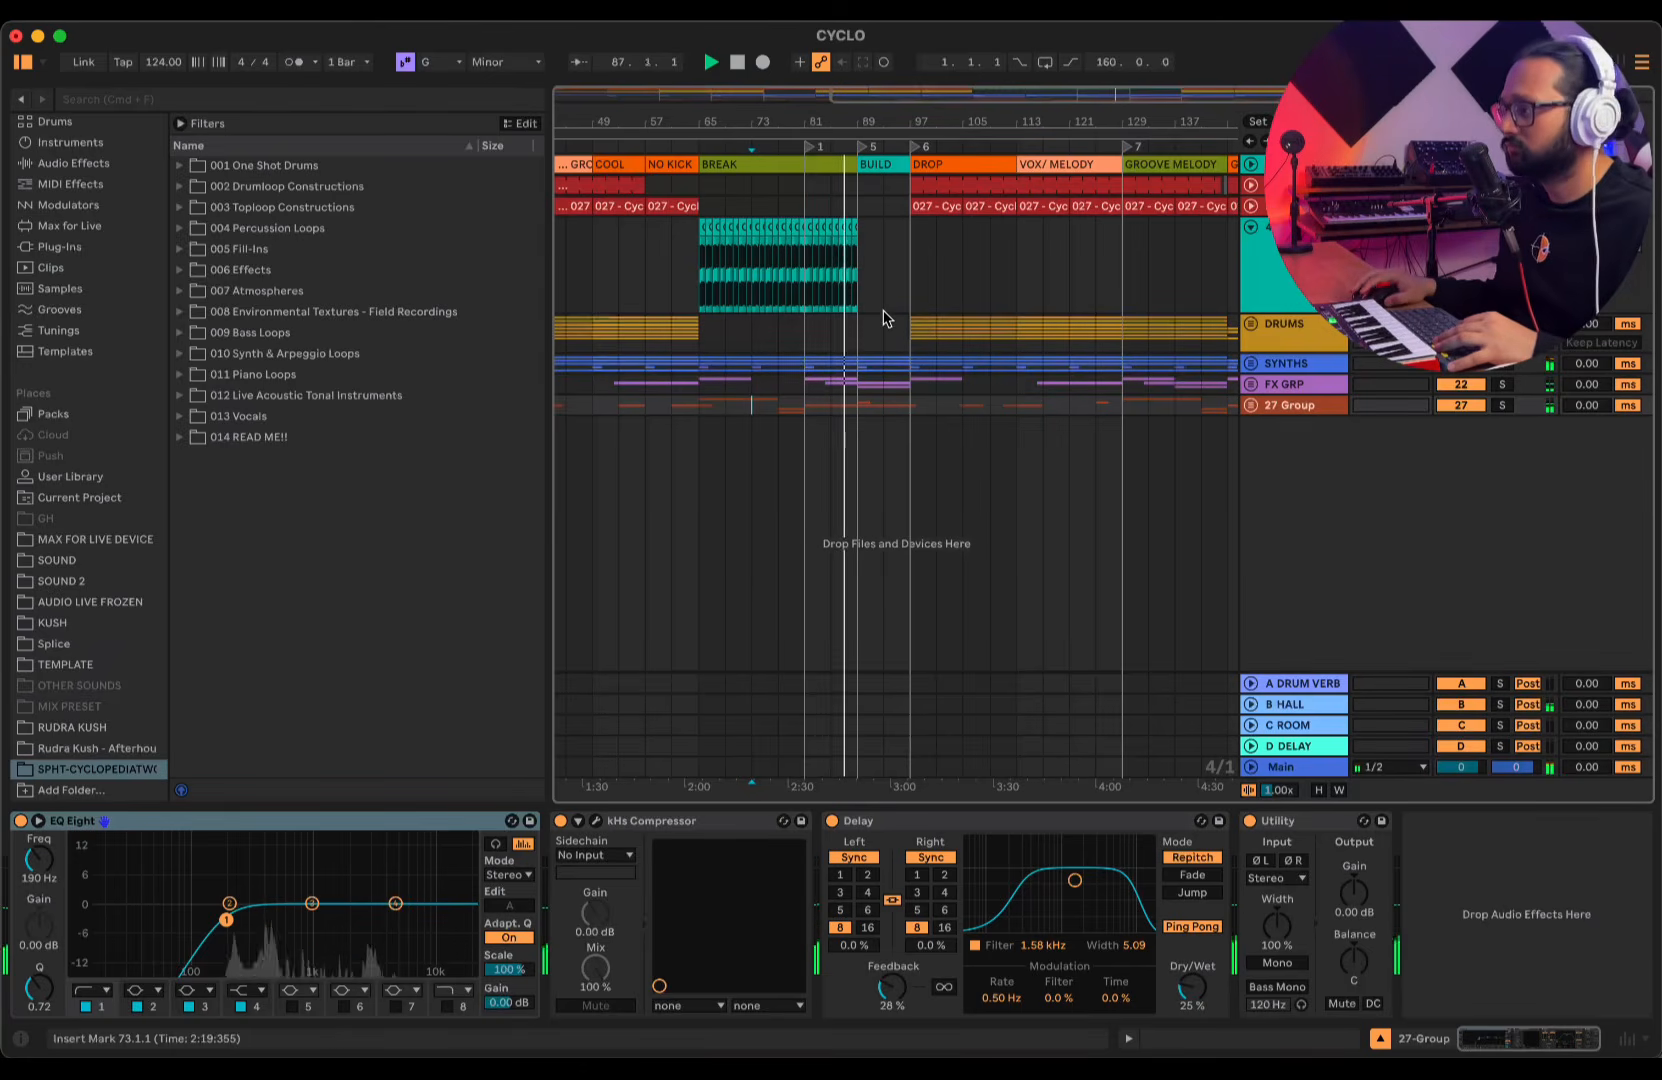
{"action": "left_click", "coordinate": [1250, 227]}
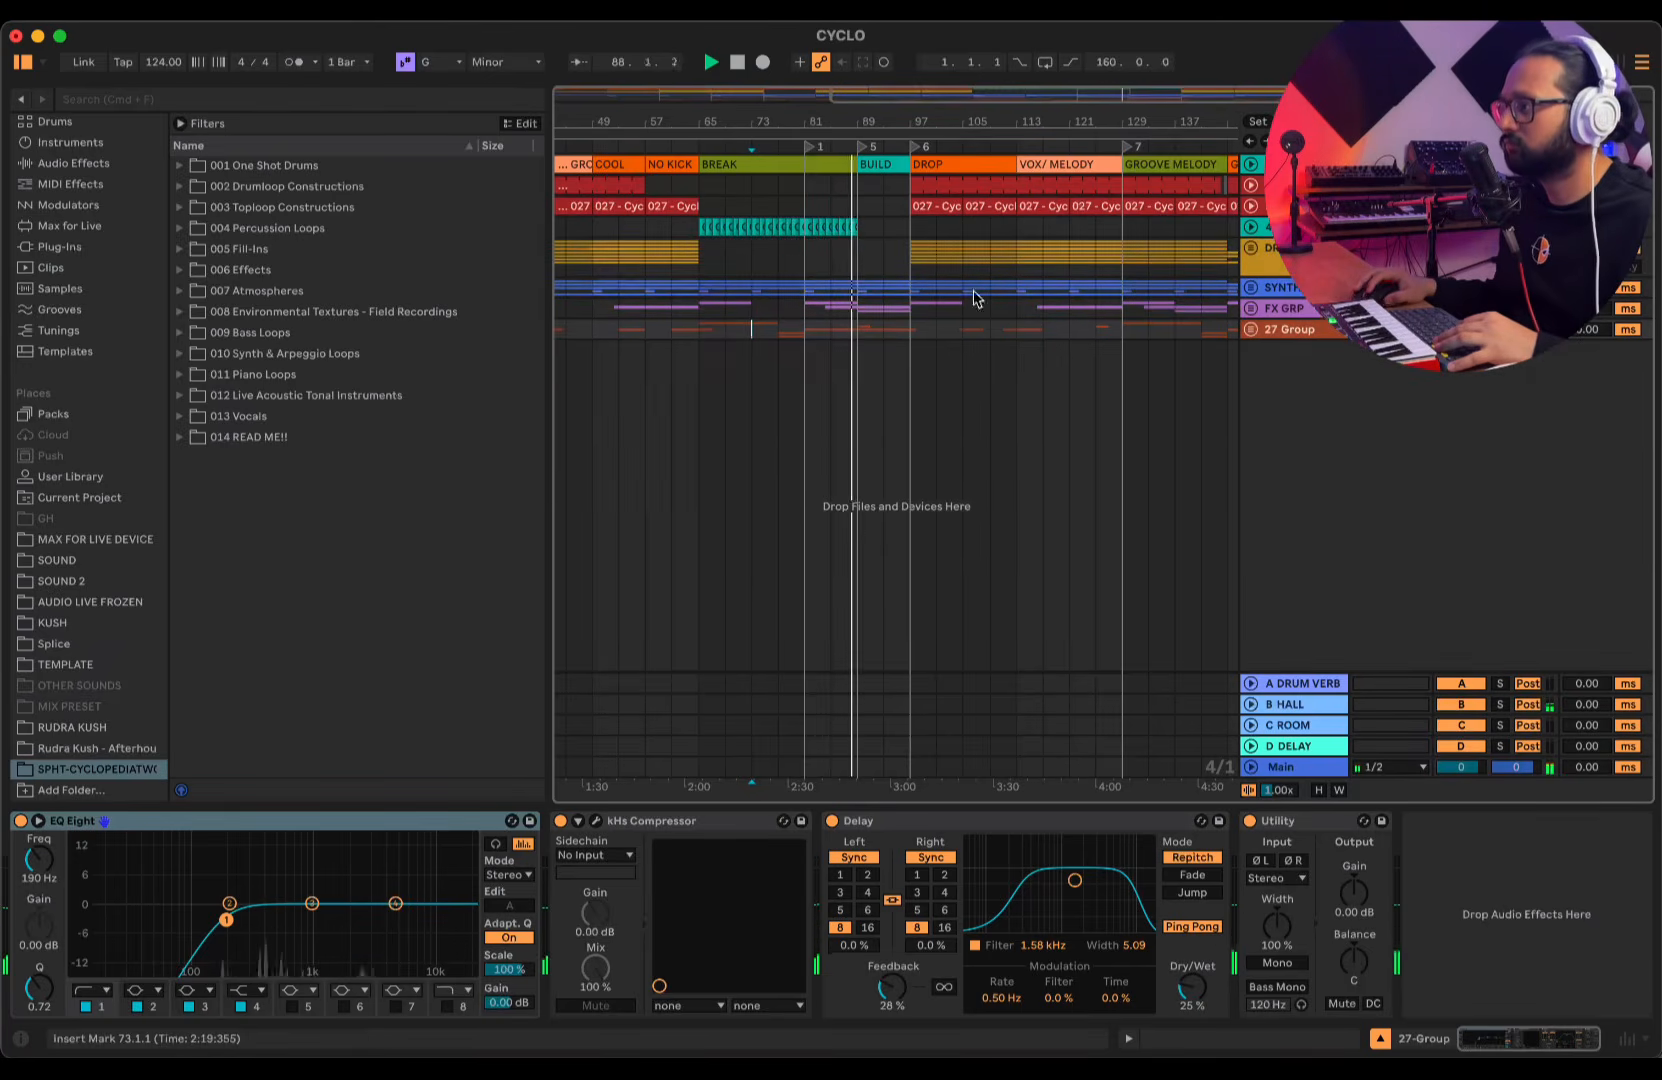
{"action": "double_click", "coordinate": [962, 114]}
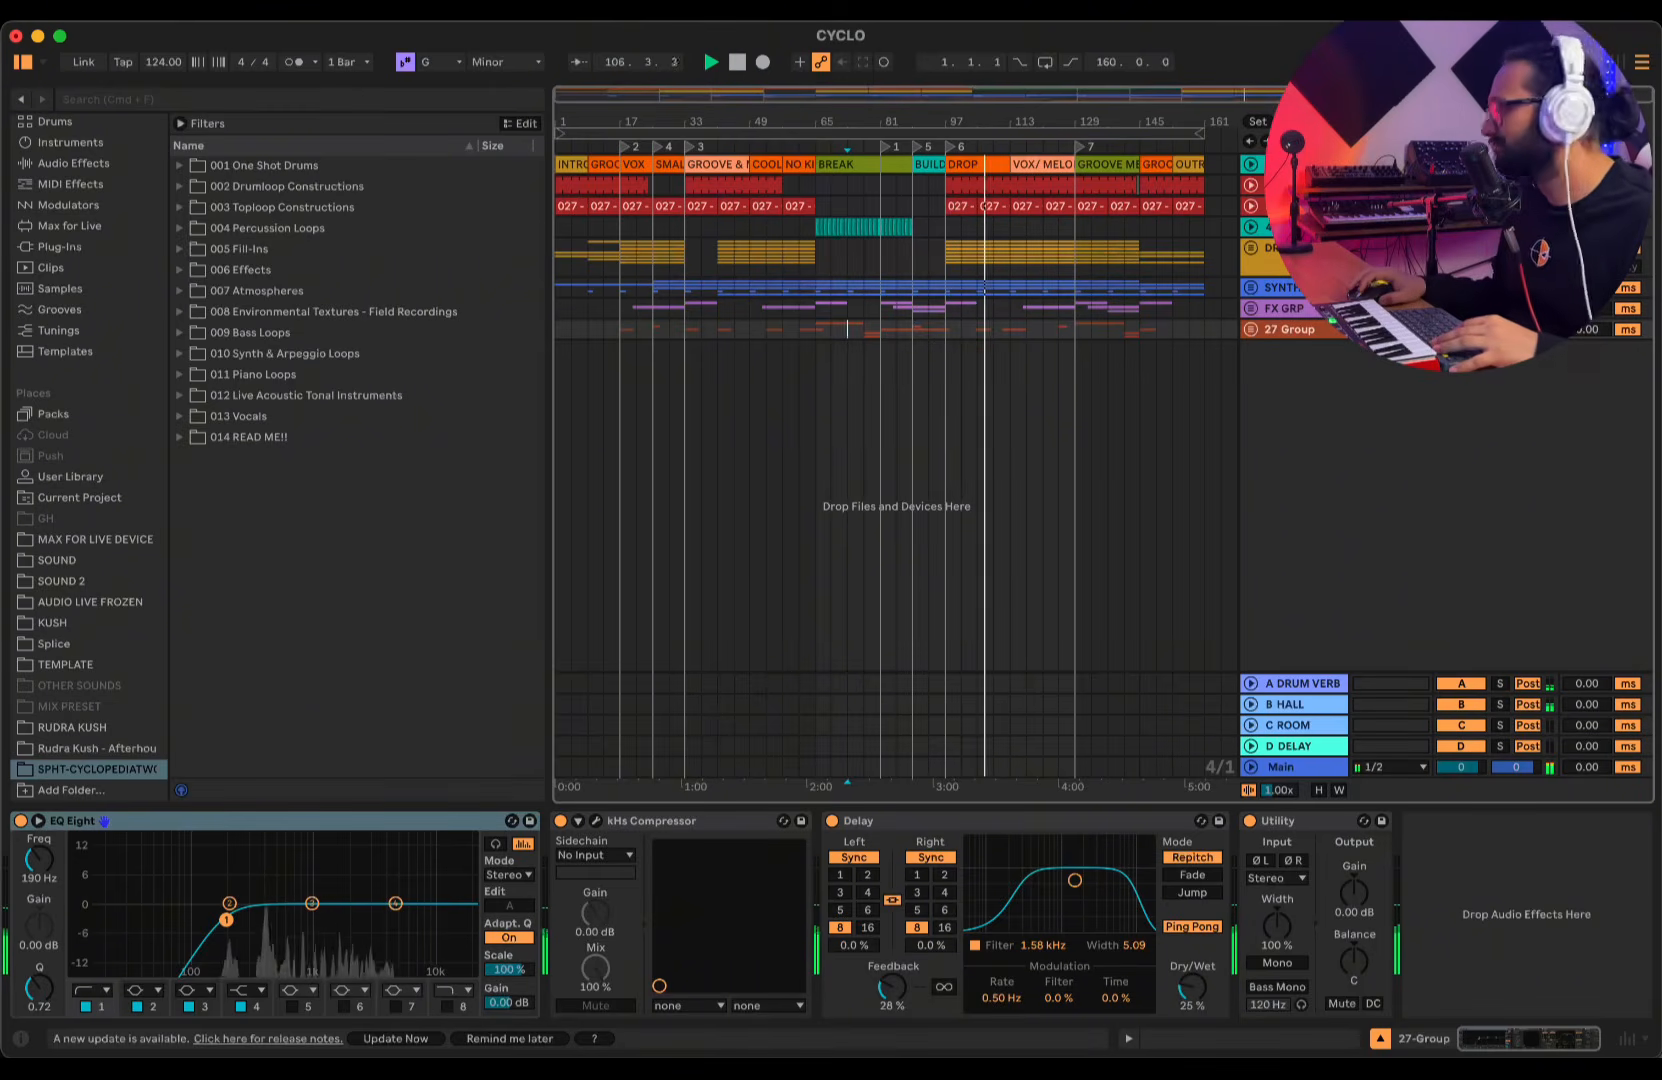
{"action": "key", "text": "space"}
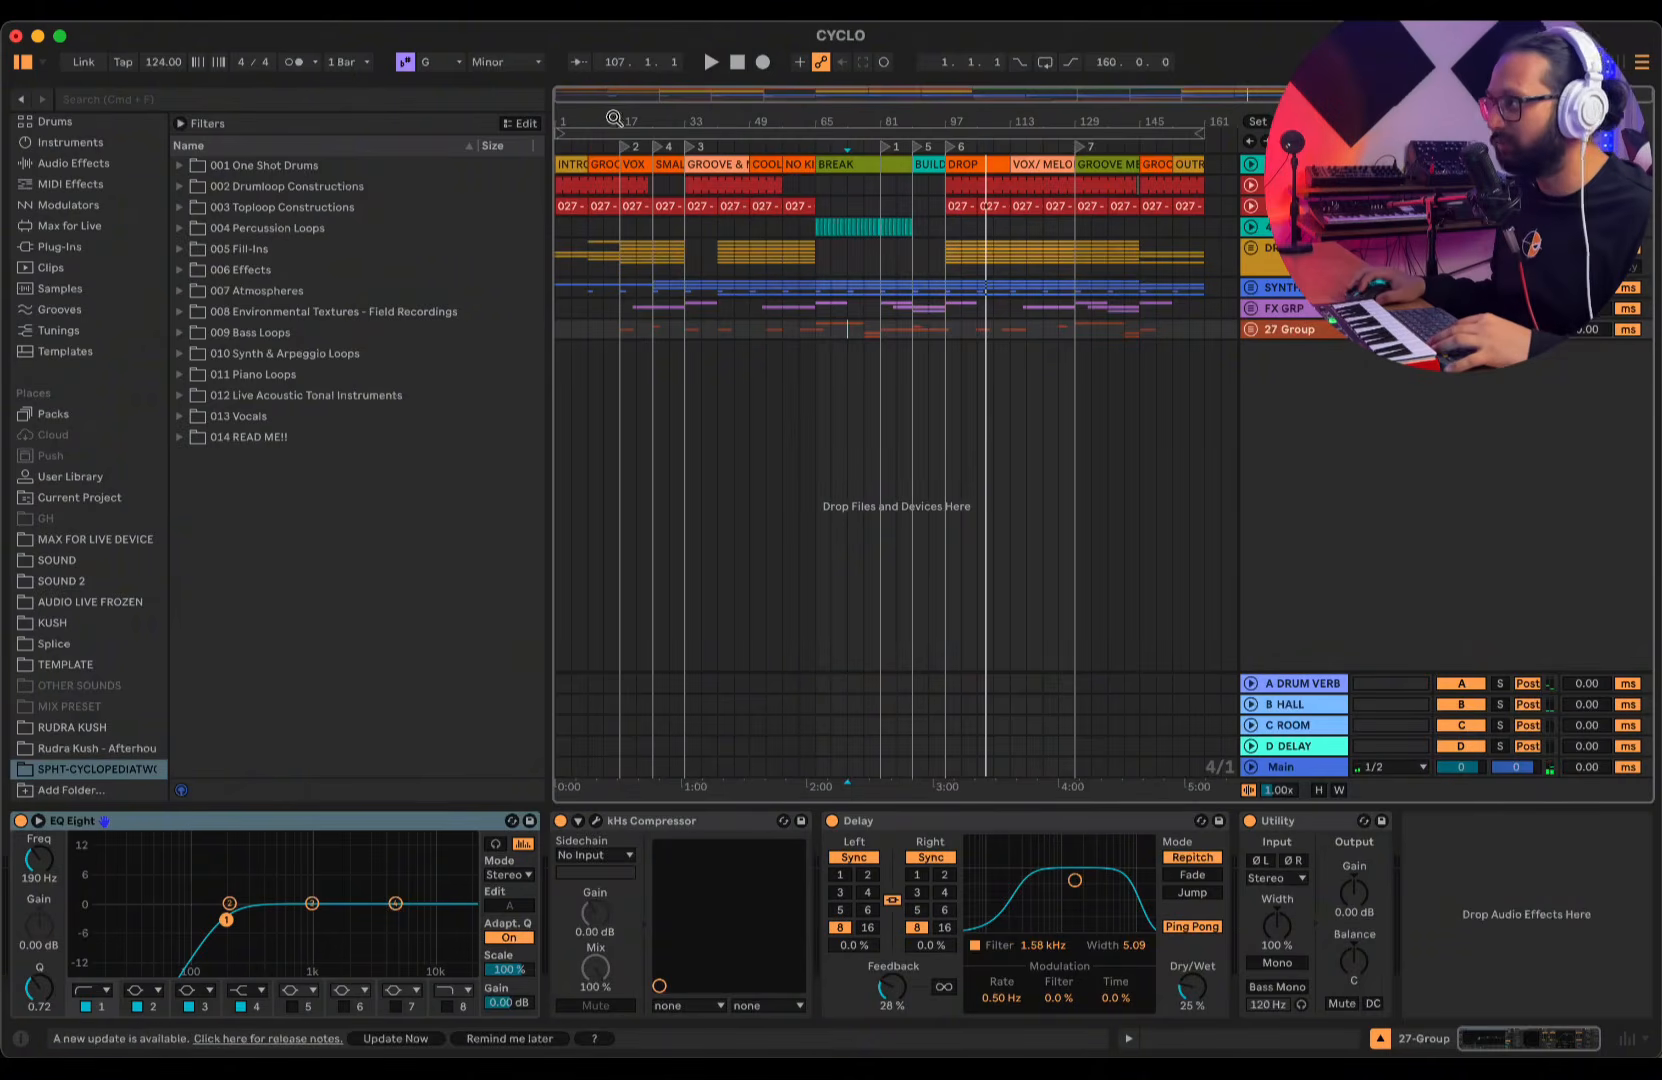
{"action": "mouse_move", "coordinate": [583, 118]}
{"action": "left_mouse_down"}
{"action": "mouse_move", "coordinate": [583, 150]}
{"action": "mouse_move", "coordinate": [597, 118]}
{"action": "left_mouse_up"}
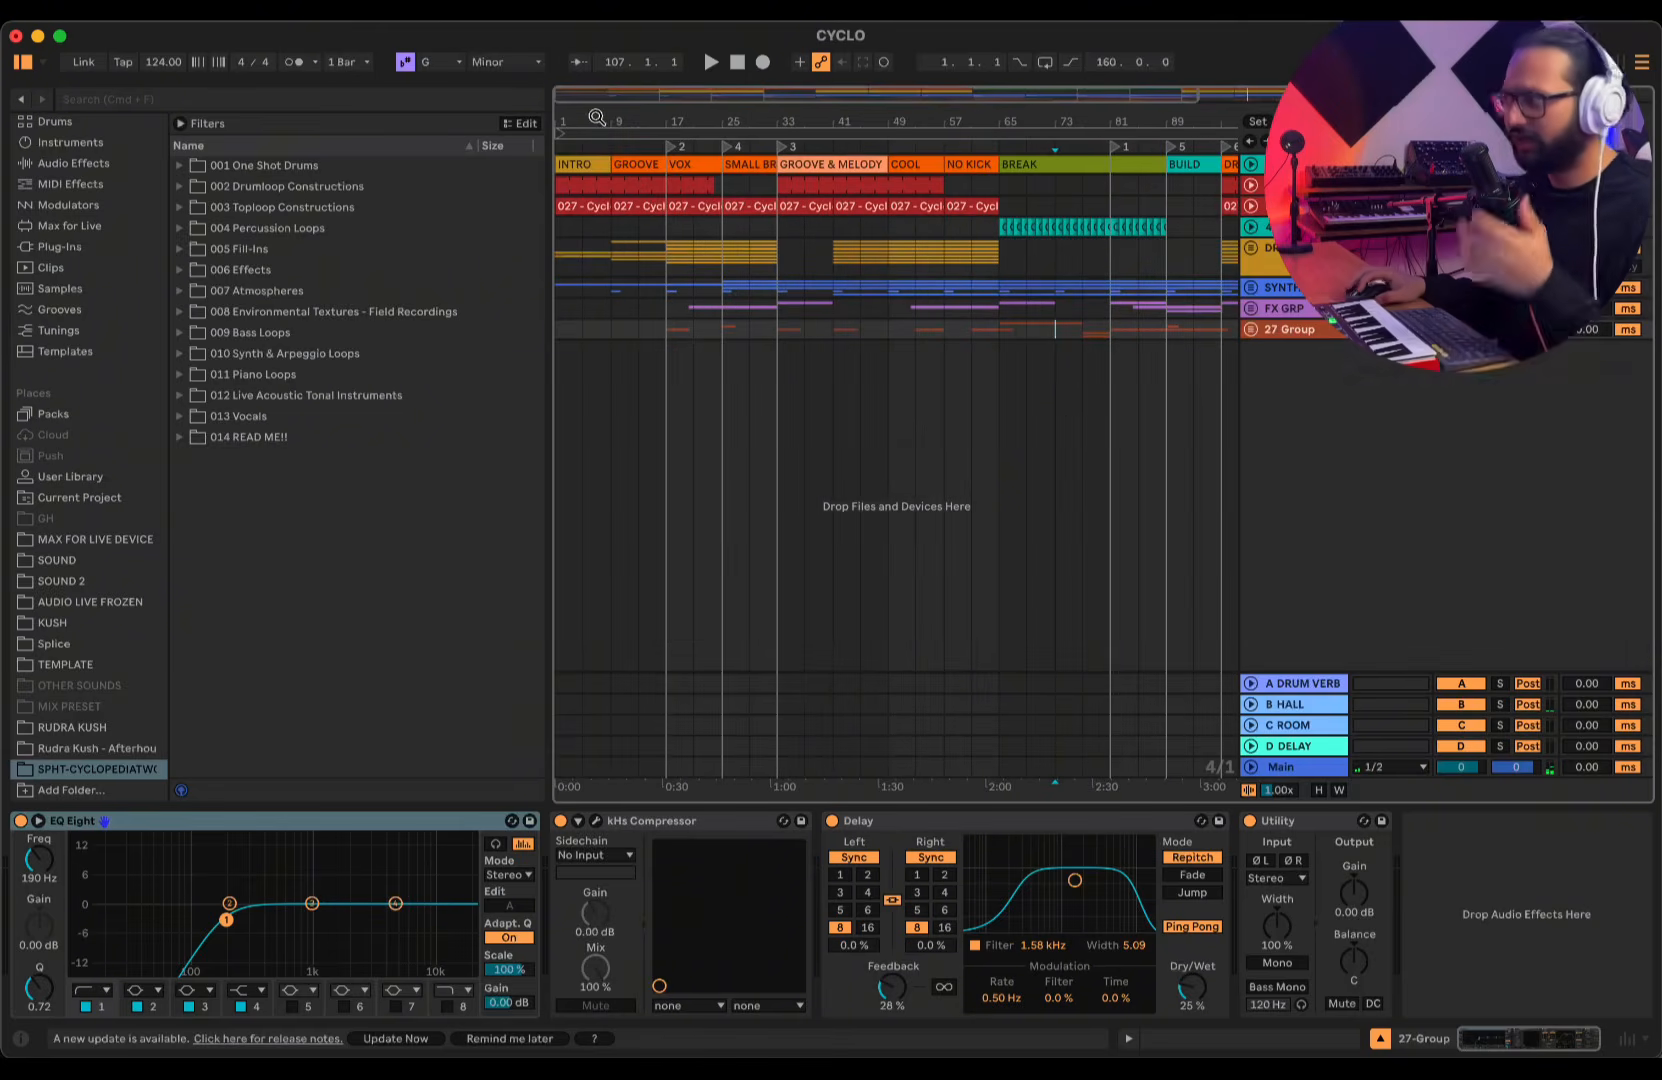
{"action": "key", "text": "minus"}
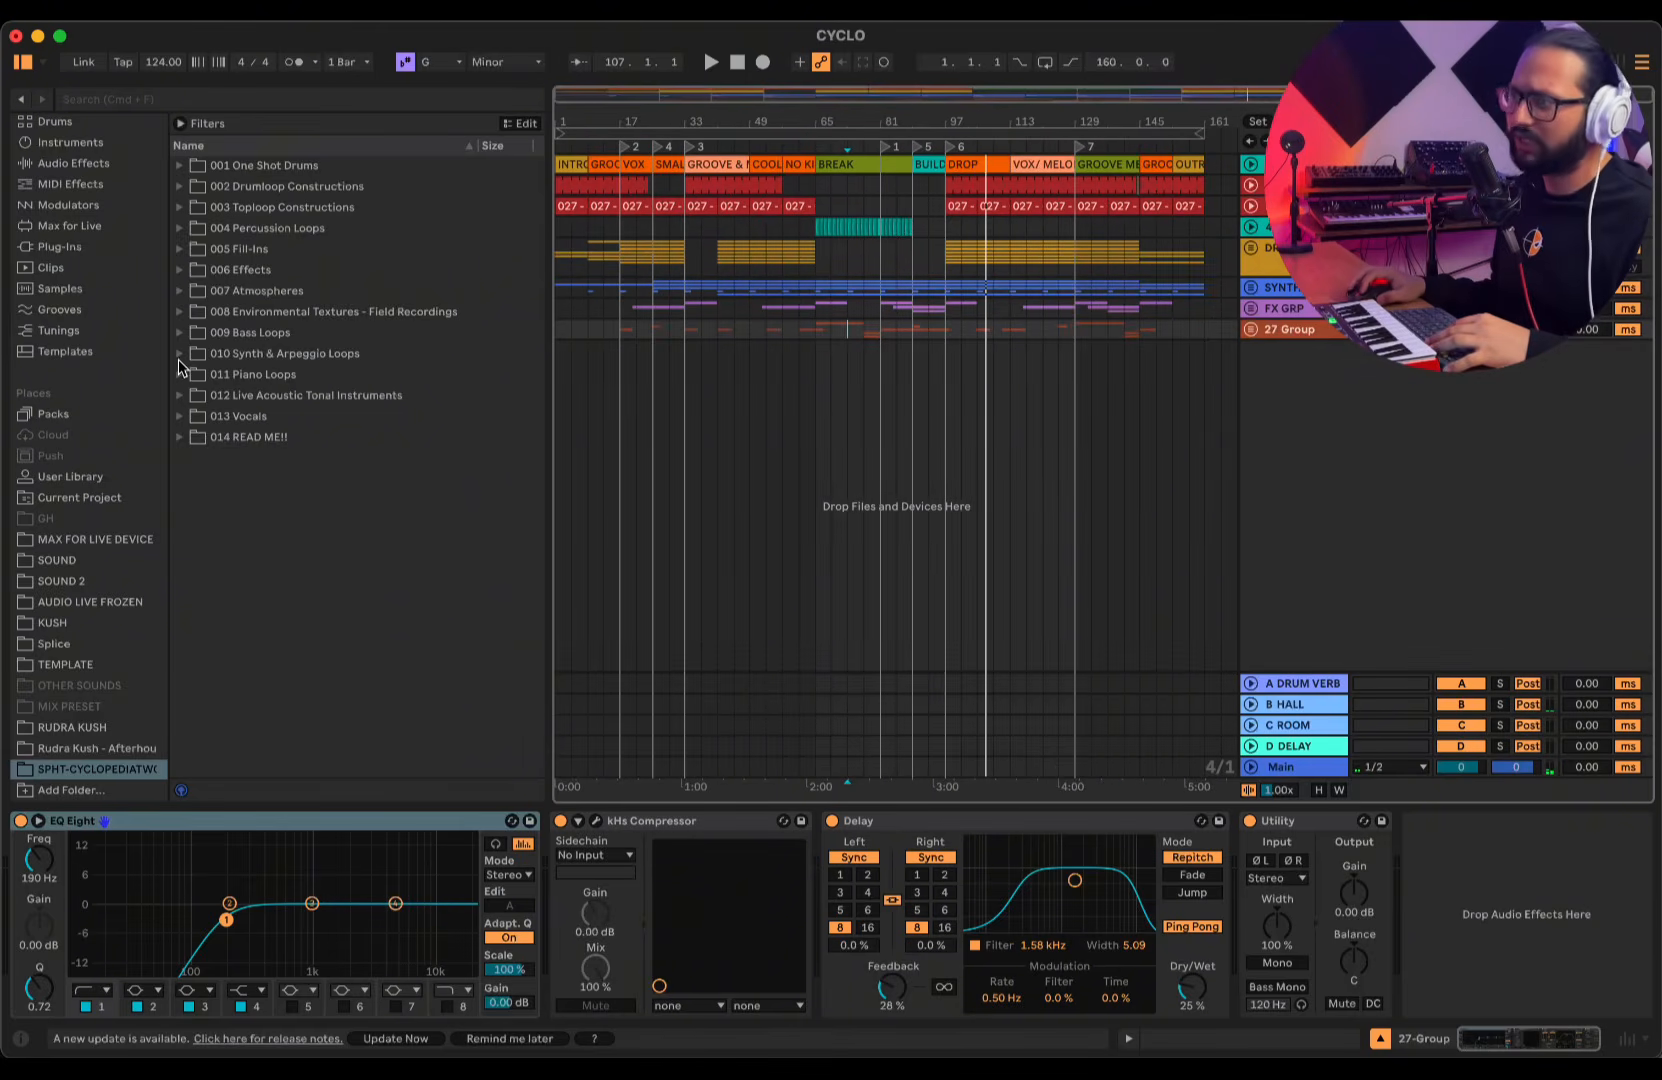
- Expand 001 One Shot Drums in the SPHT sample pack and go through its subfolders down to 005 Closed Hi-Hats
{"action": "left_click", "coordinate": [110, 770]}
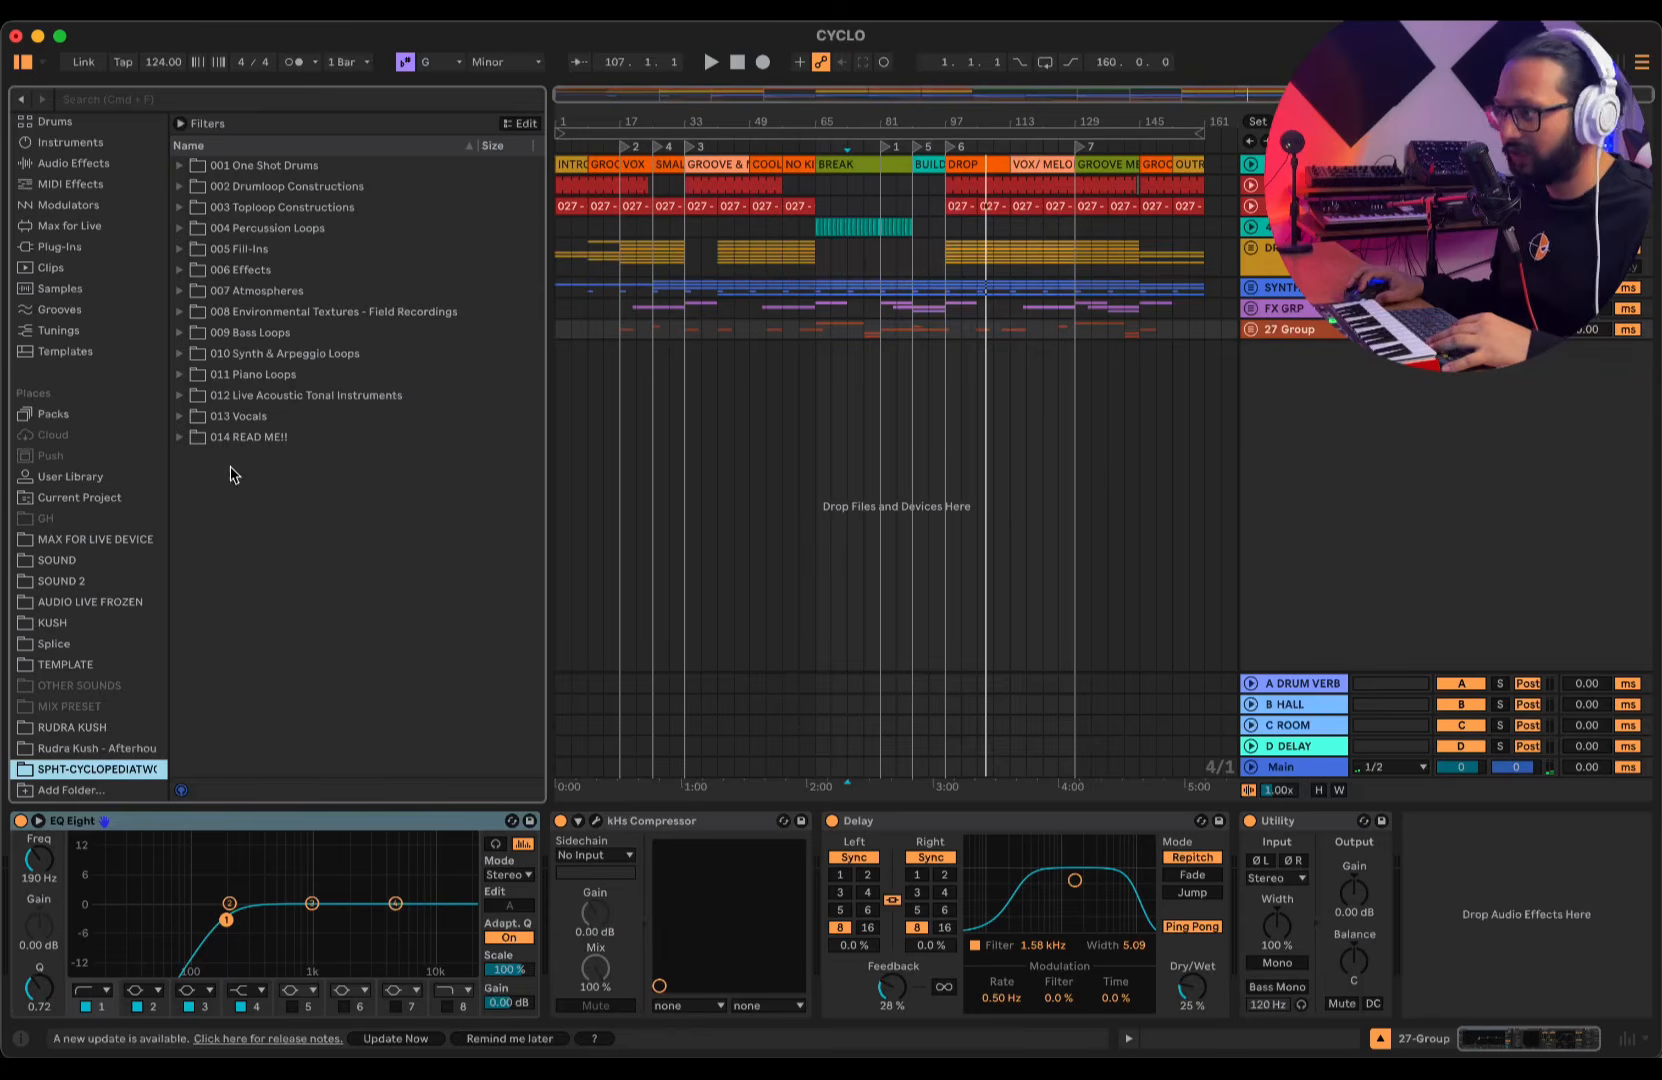
{"action": "left_click", "coordinate": [262, 166]}
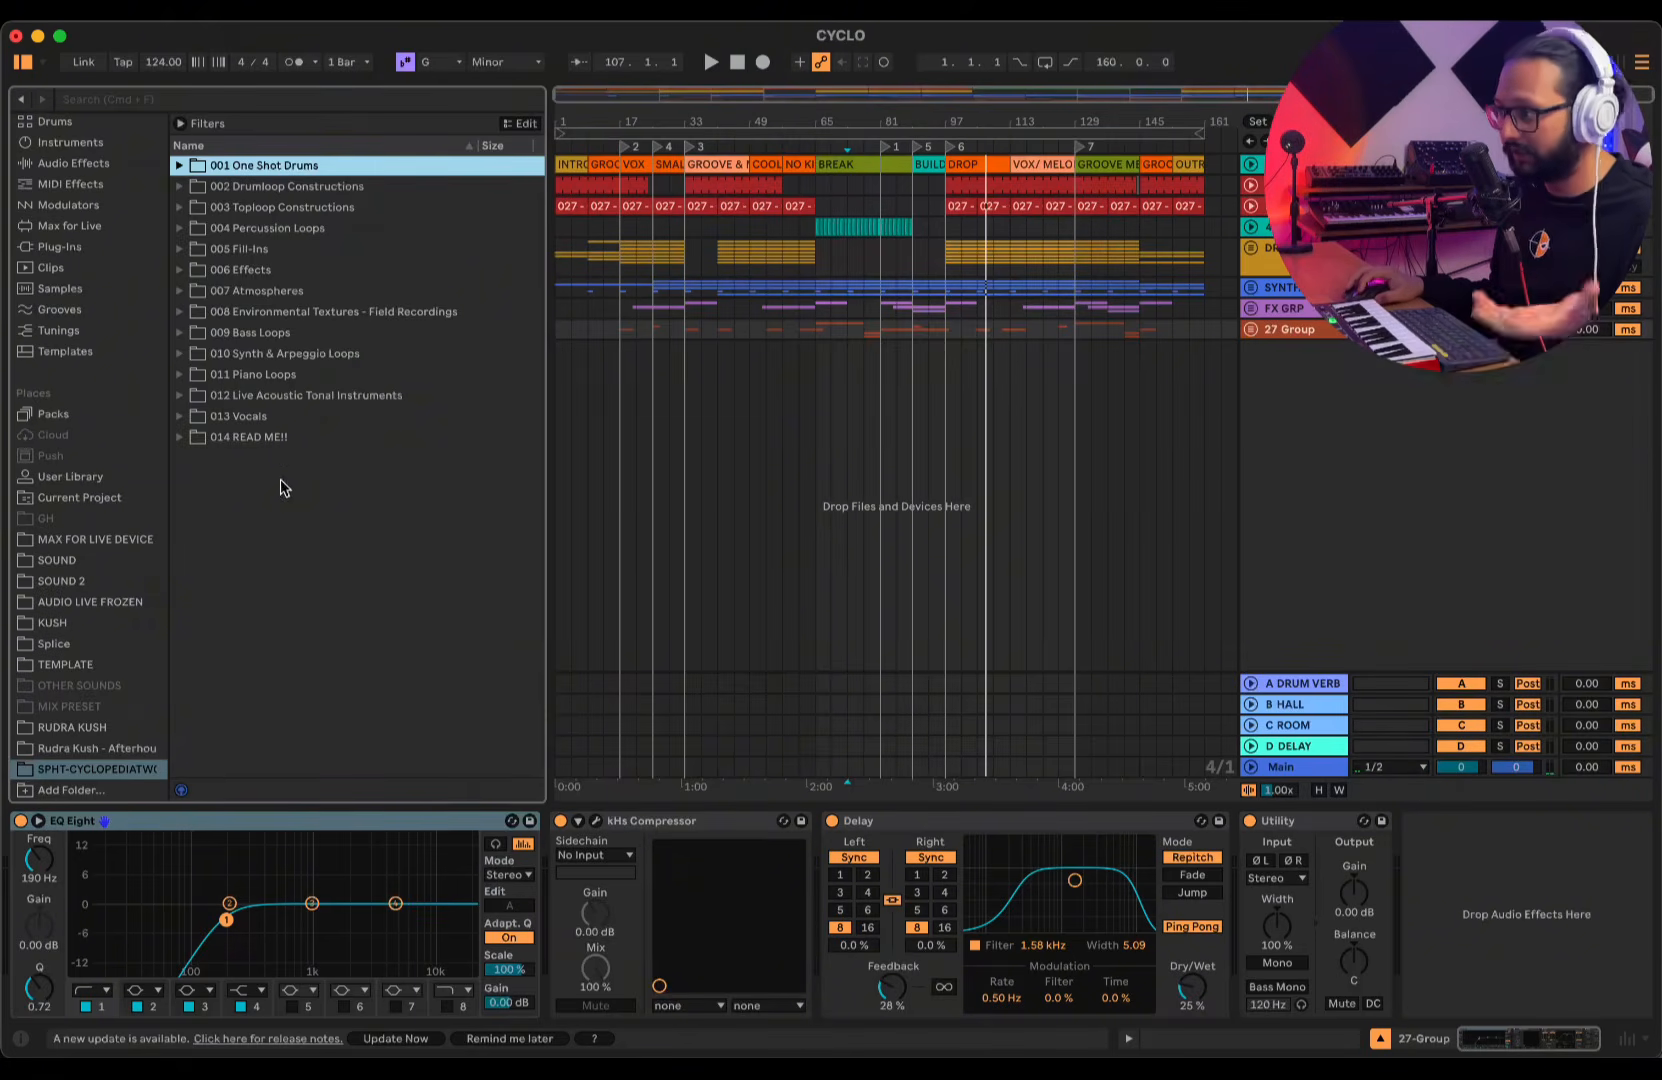
{"action": "left_click", "coordinate": [179, 165]}
{"action": "key", "text": "Down"}
{"action": "key", "text": "Down"}
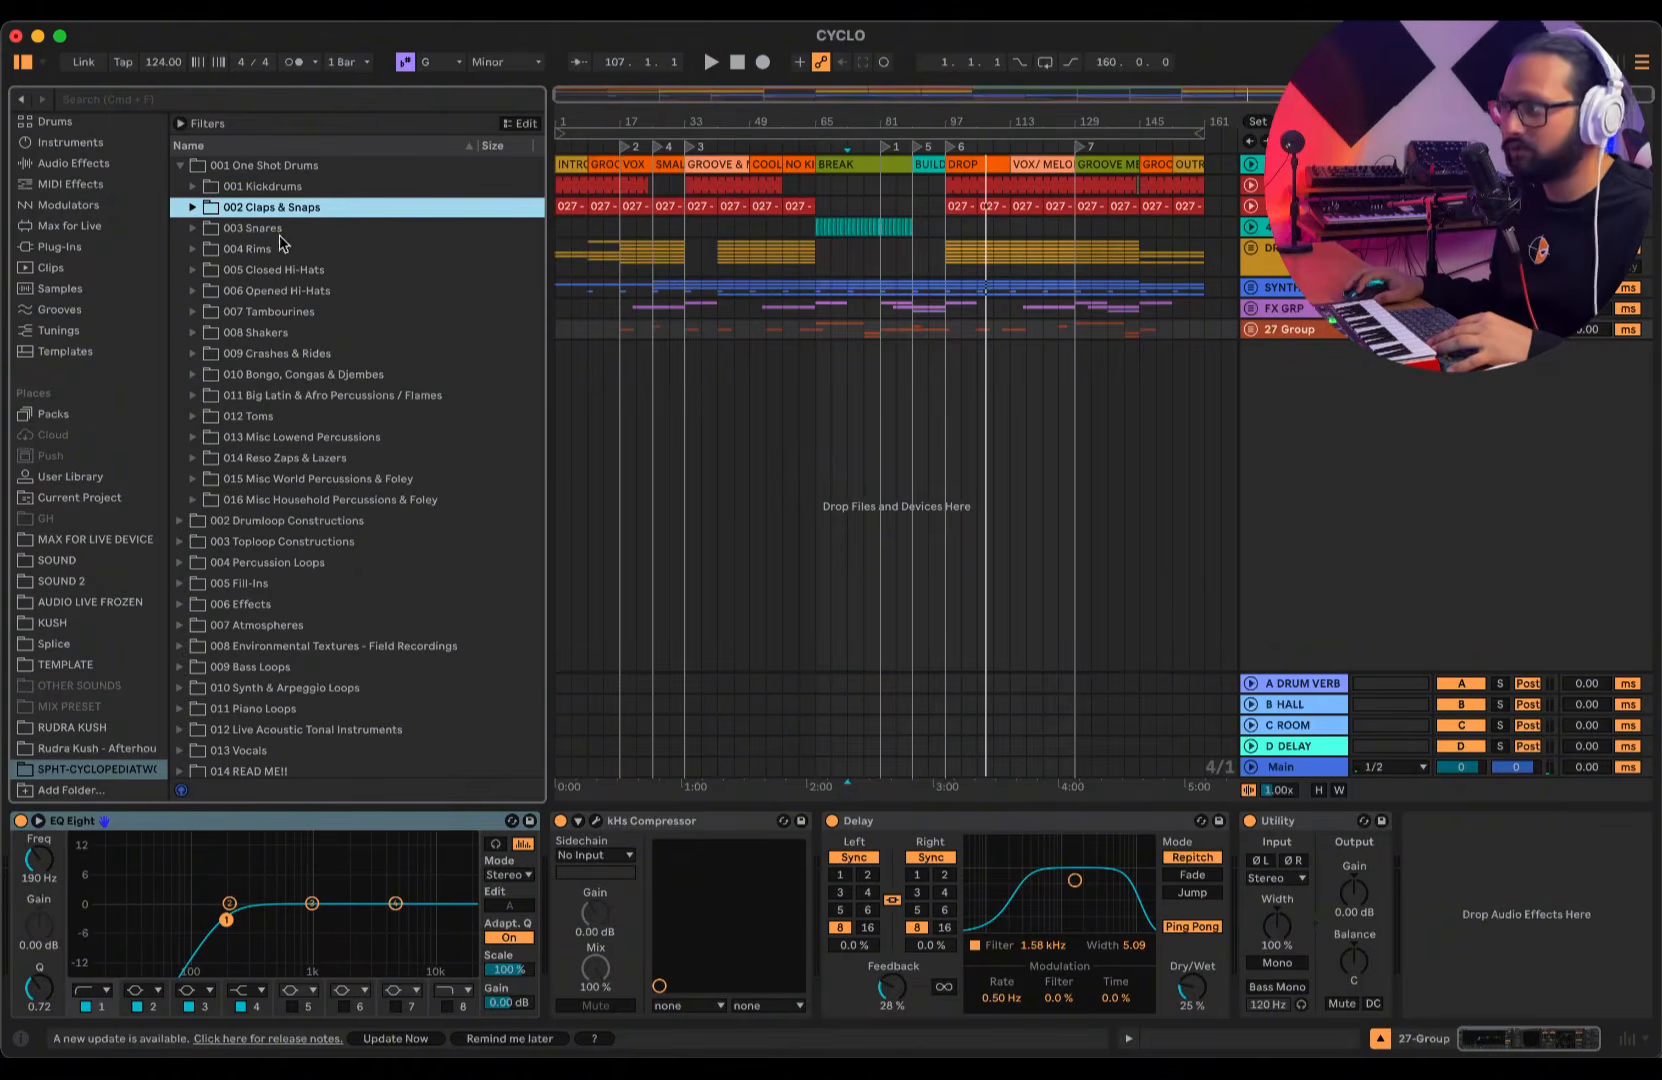
{"action": "left_click", "coordinate": [258, 230]}
{"action": "left_click", "coordinate": [254, 252]}
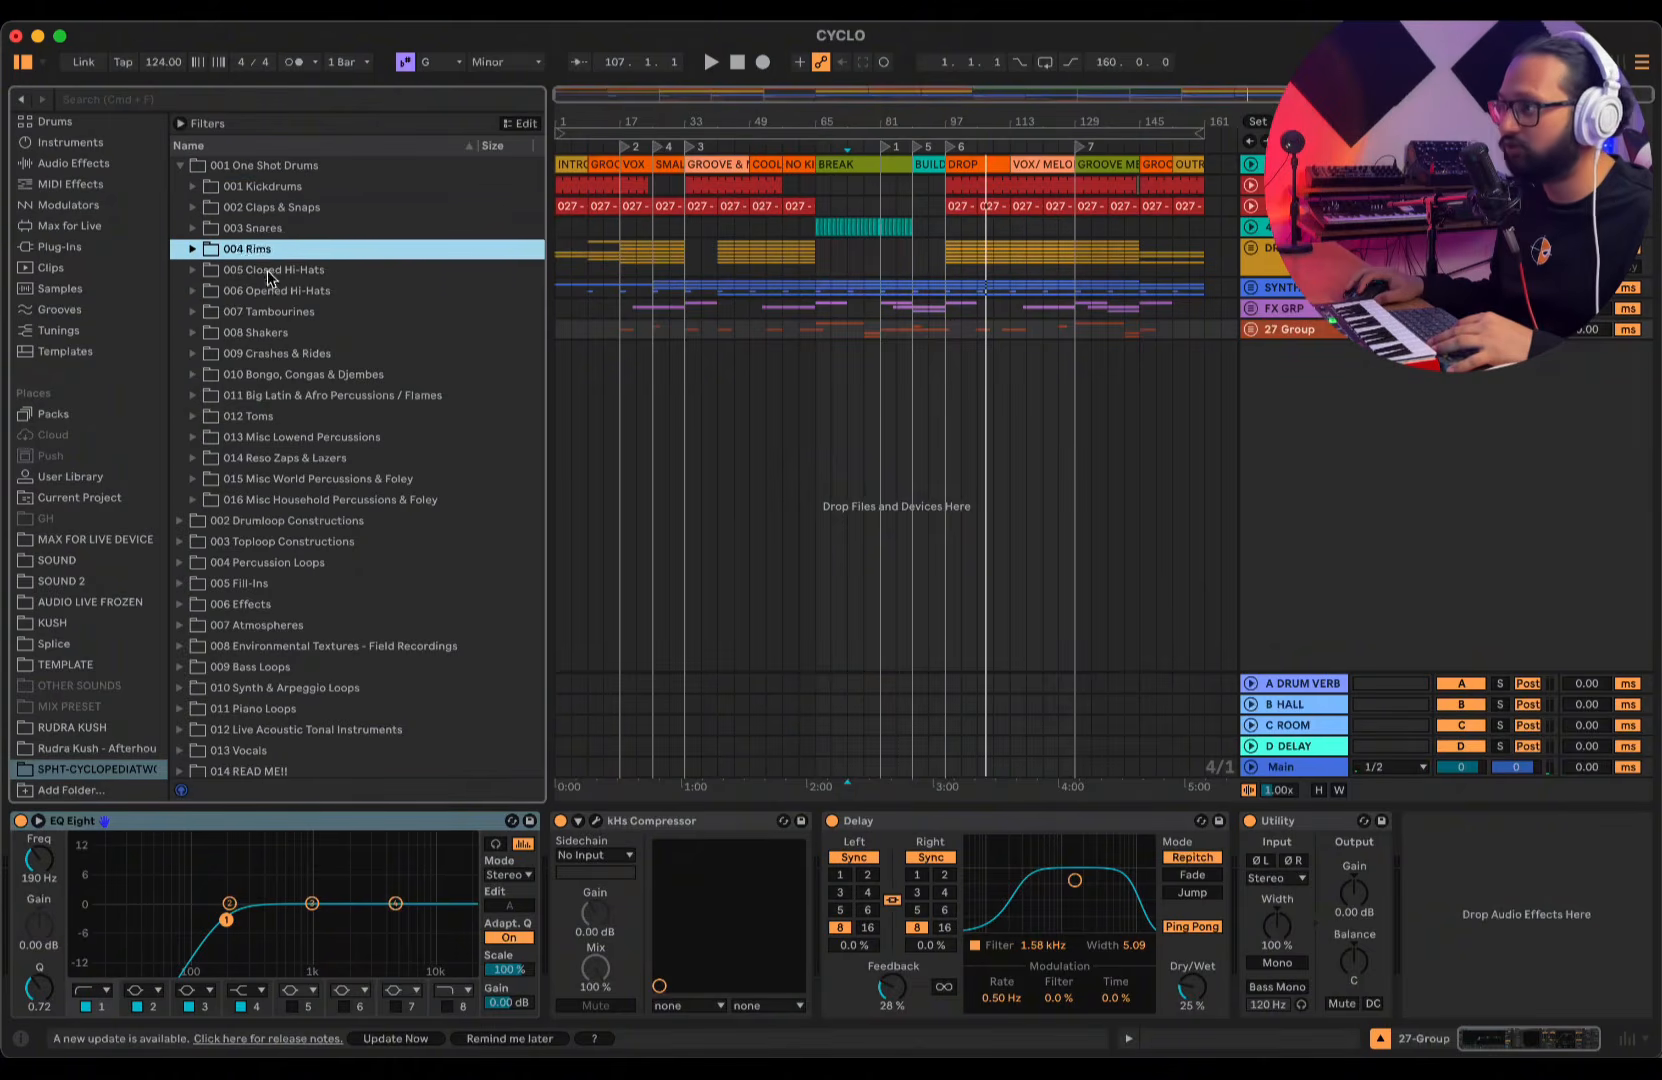
{"action": "left_click", "coordinate": [267, 270]}
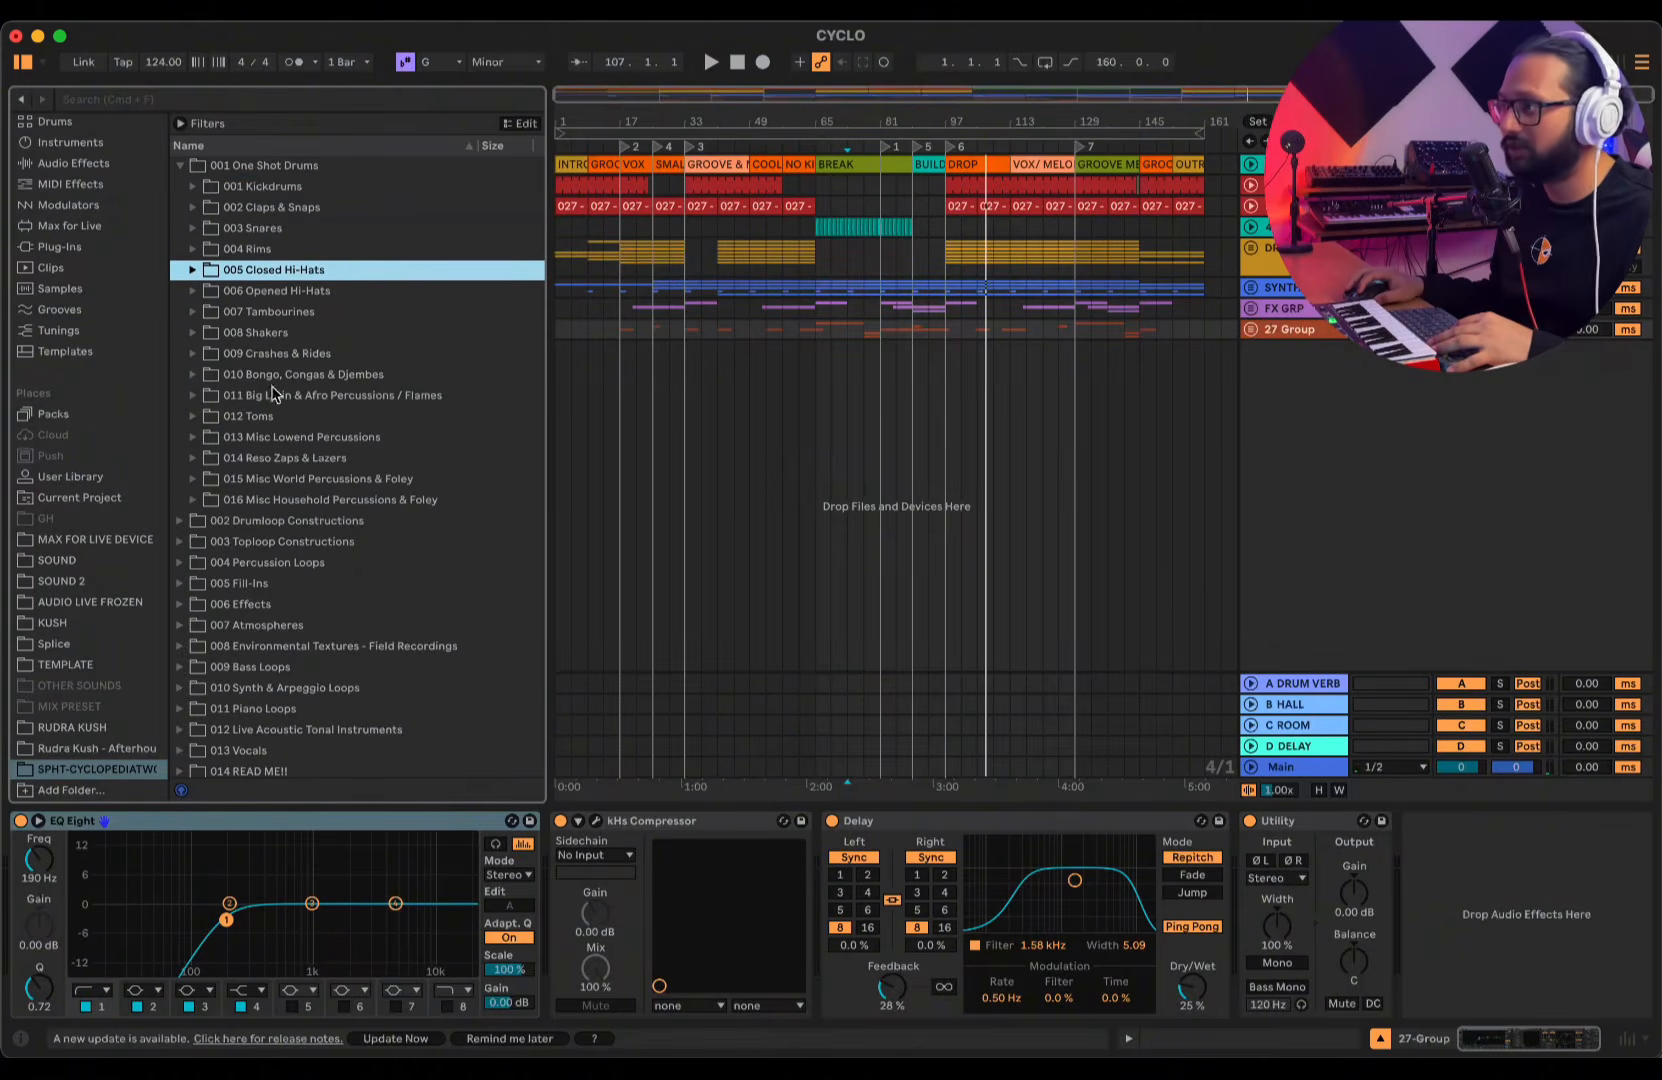
- Look into 016 Misc Household Percussions & Foley, and audition clave and cowbell samples from 015 Misc World Percussions & Foley
{"action": "left_click", "coordinate": [192, 500]}
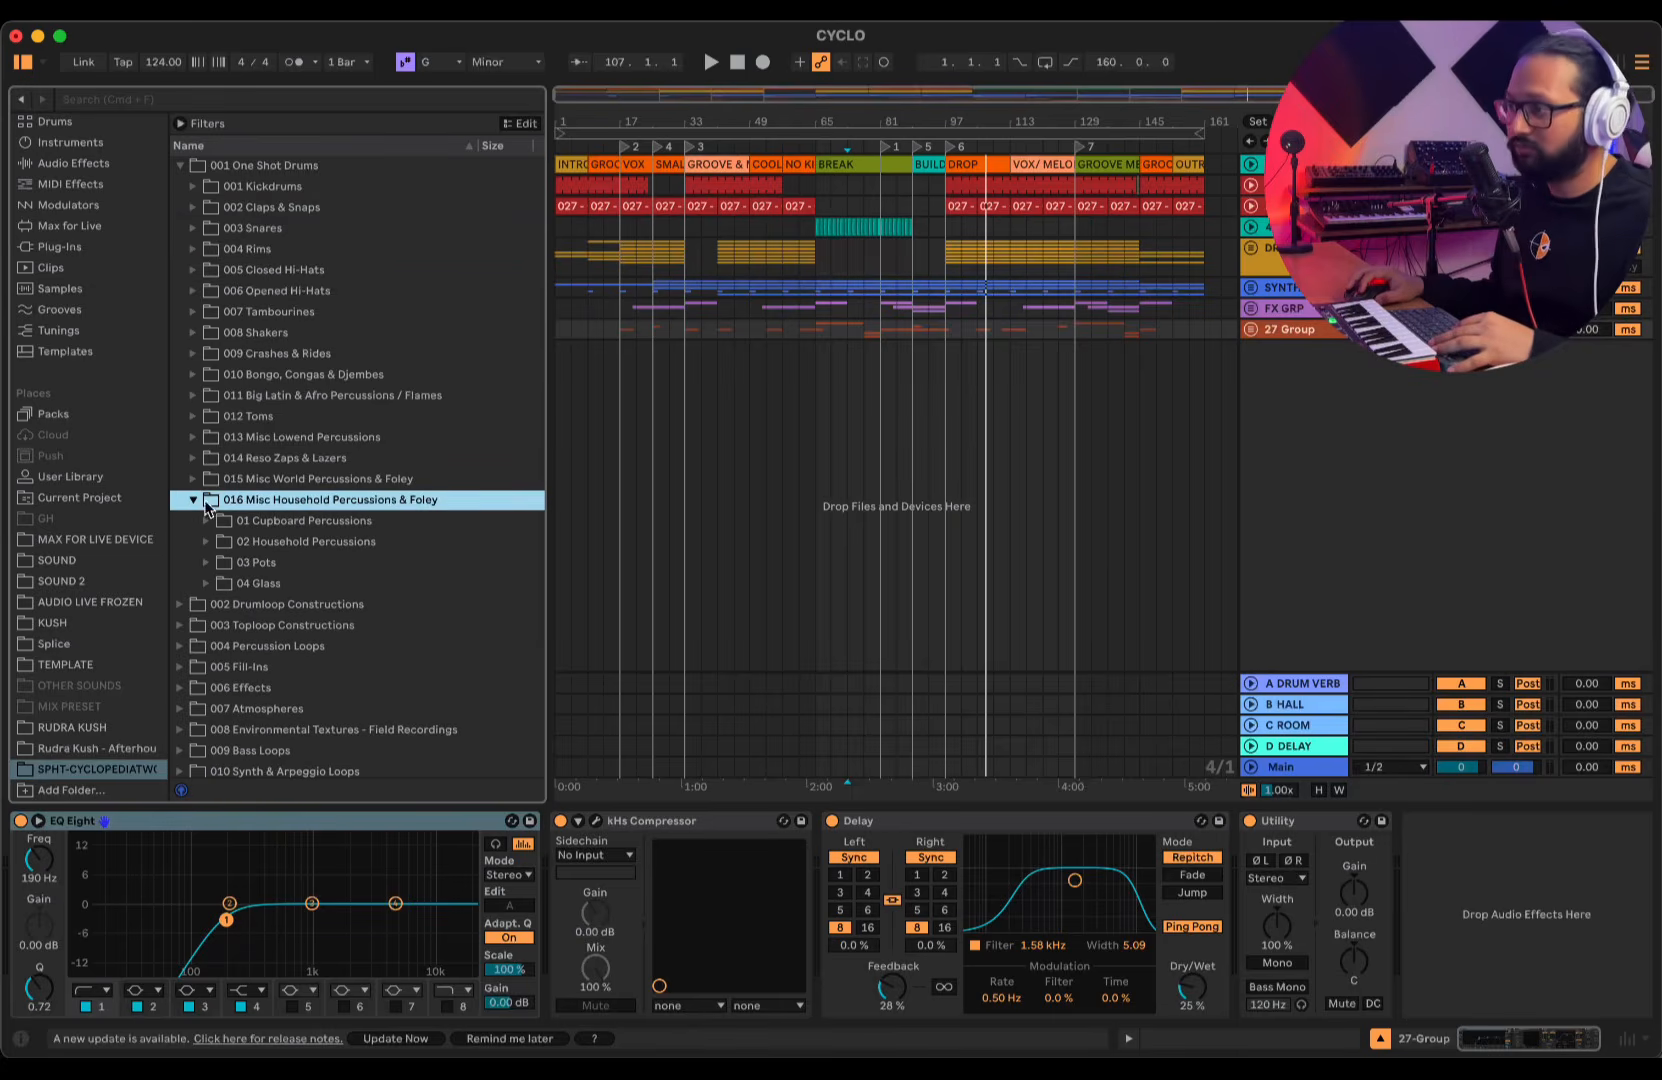
{"action": "left_click", "coordinate": [205, 479]}
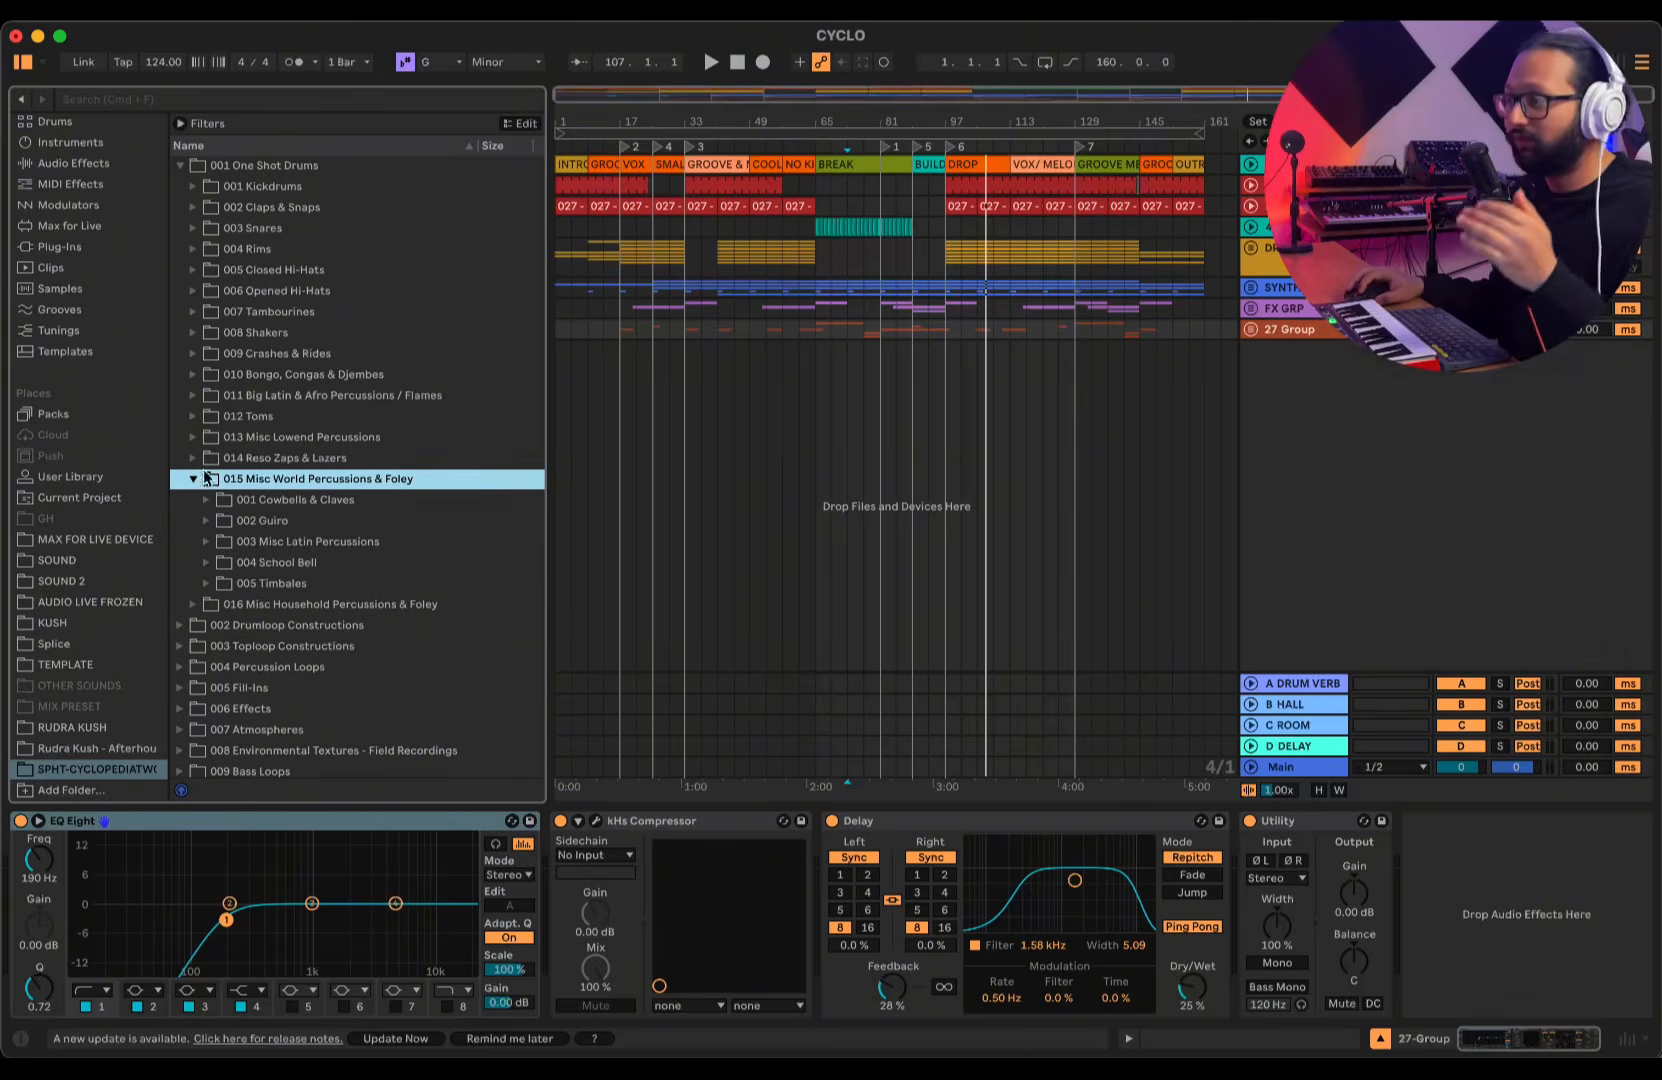
{"action": "left_click", "coordinate": [207, 500]}
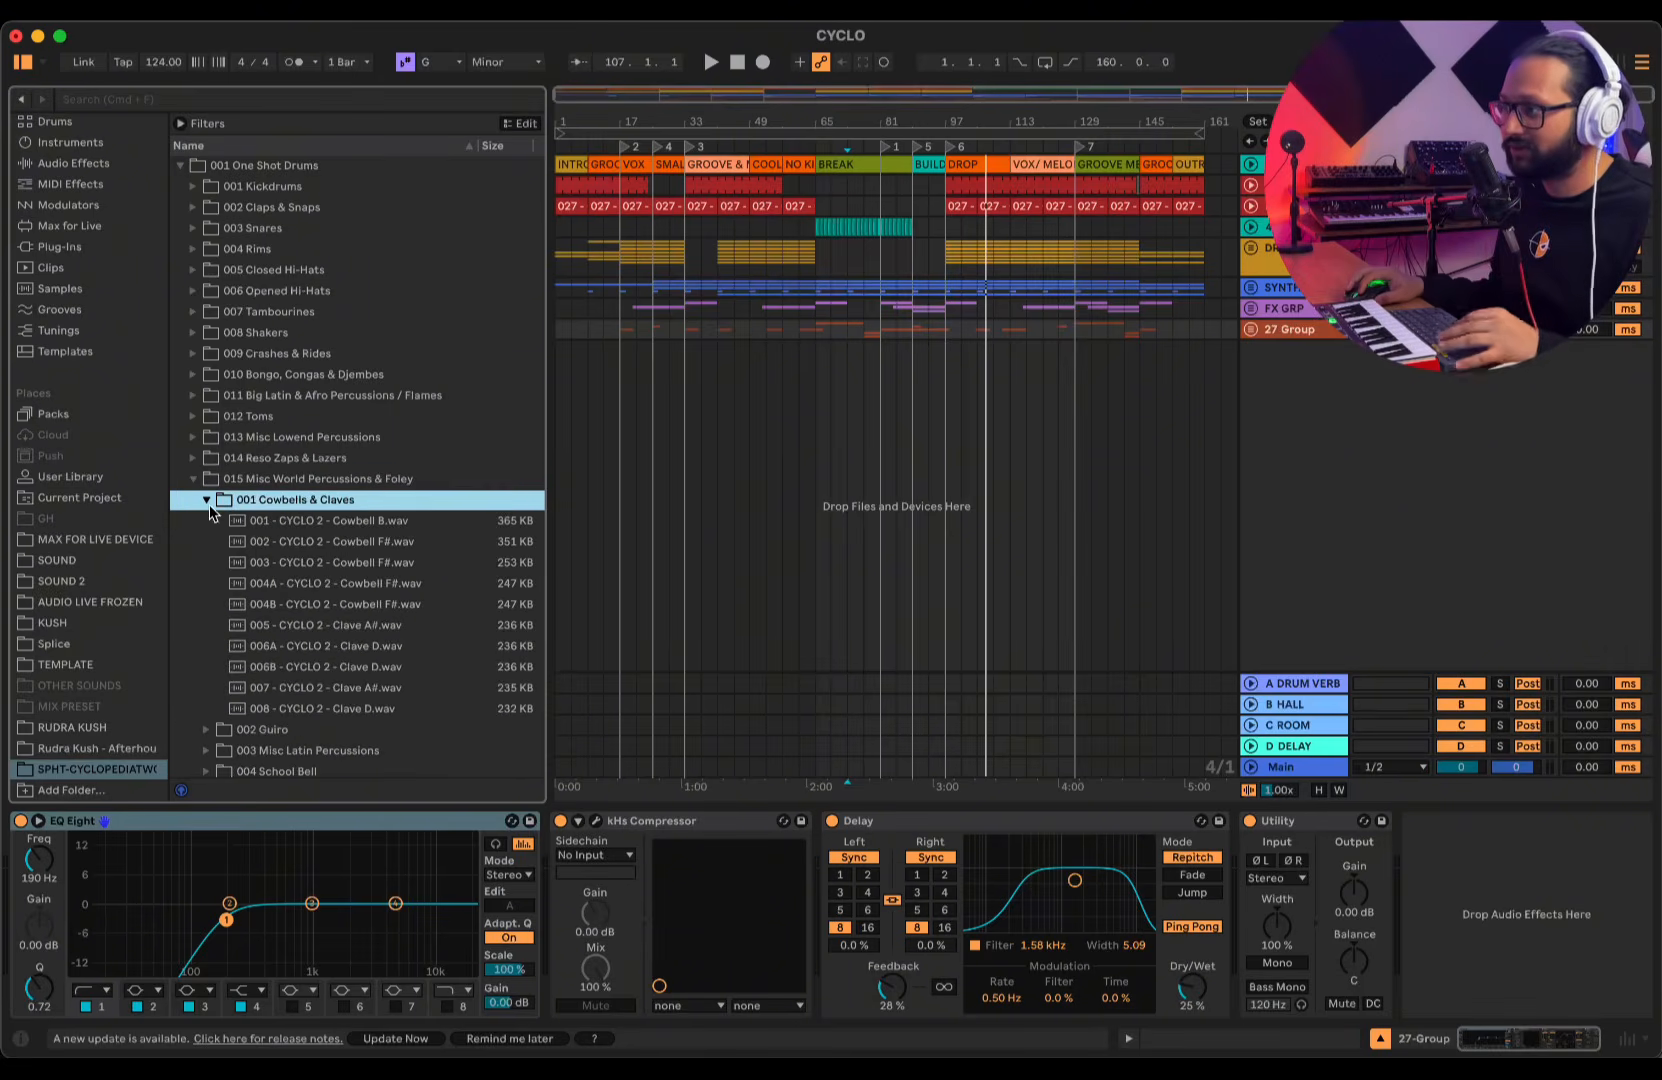
{"action": "left_click", "coordinate": [320, 623]}
{"action": "left_click", "coordinate": [317, 564]}
{"action": "left_click", "coordinate": [312, 543]}
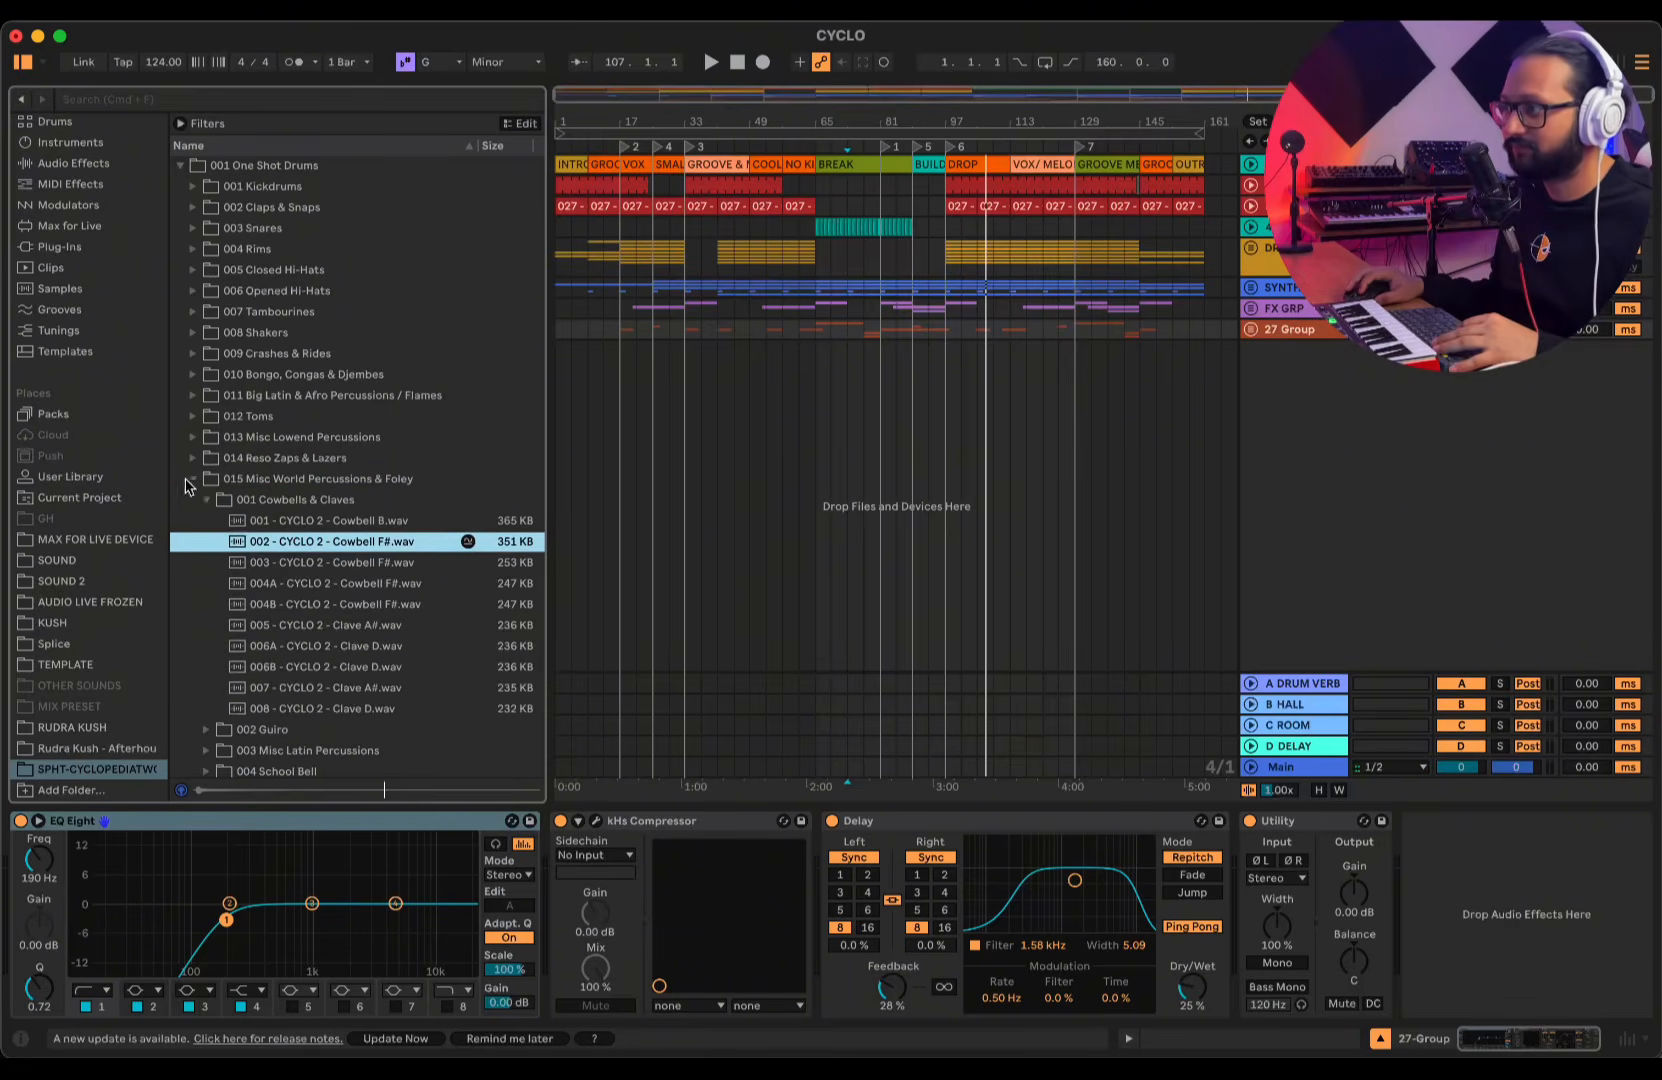
{"action": "left_click", "coordinate": [193, 479]}
- Audition several samples in the 014 Reso Zaps & Lazers folder and collapse it
{"action": "left_click", "coordinate": [193, 458]}
{"action": "left_click", "coordinate": [265, 499]}
{"action": "left_click", "coordinate": [300, 562]}
{"action": "left_click", "coordinate": [310, 646]}
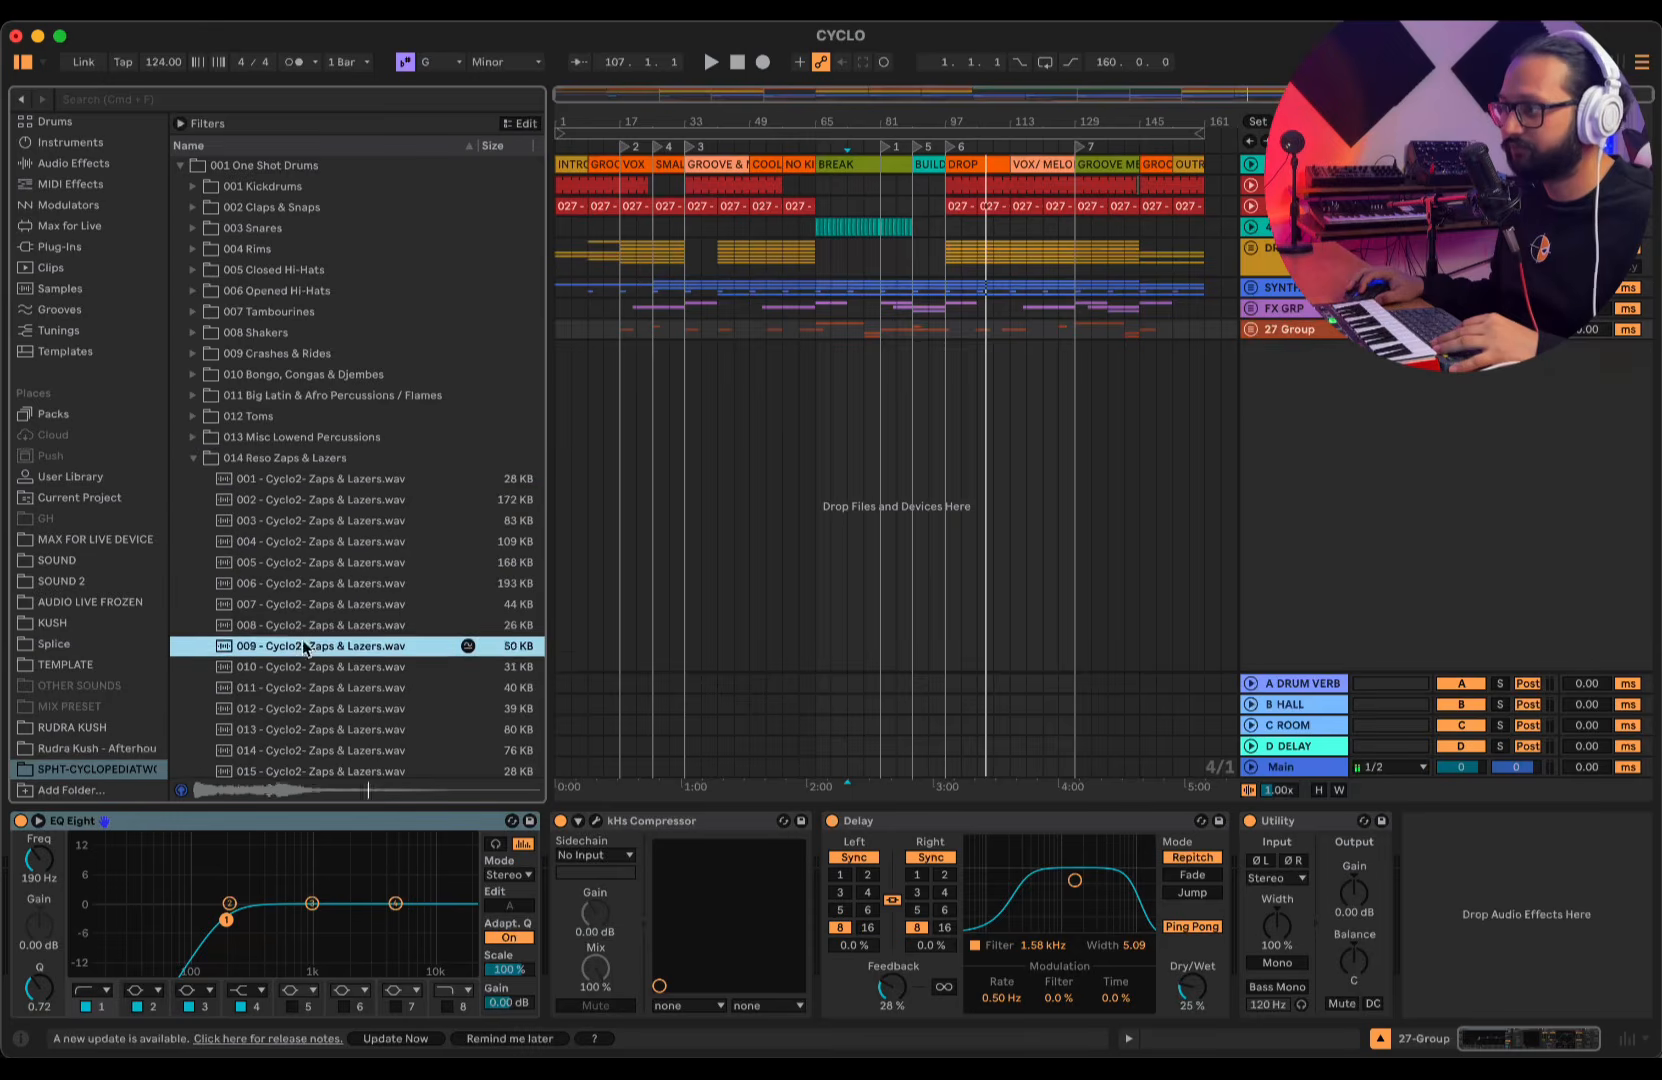
{"action": "left_click", "coordinate": [325, 708]}
{"action": "left_click", "coordinate": [282, 585]}
{"action": "left_click", "coordinate": [210, 498]}
{"action": "left_click", "coordinate": [193, 458]}
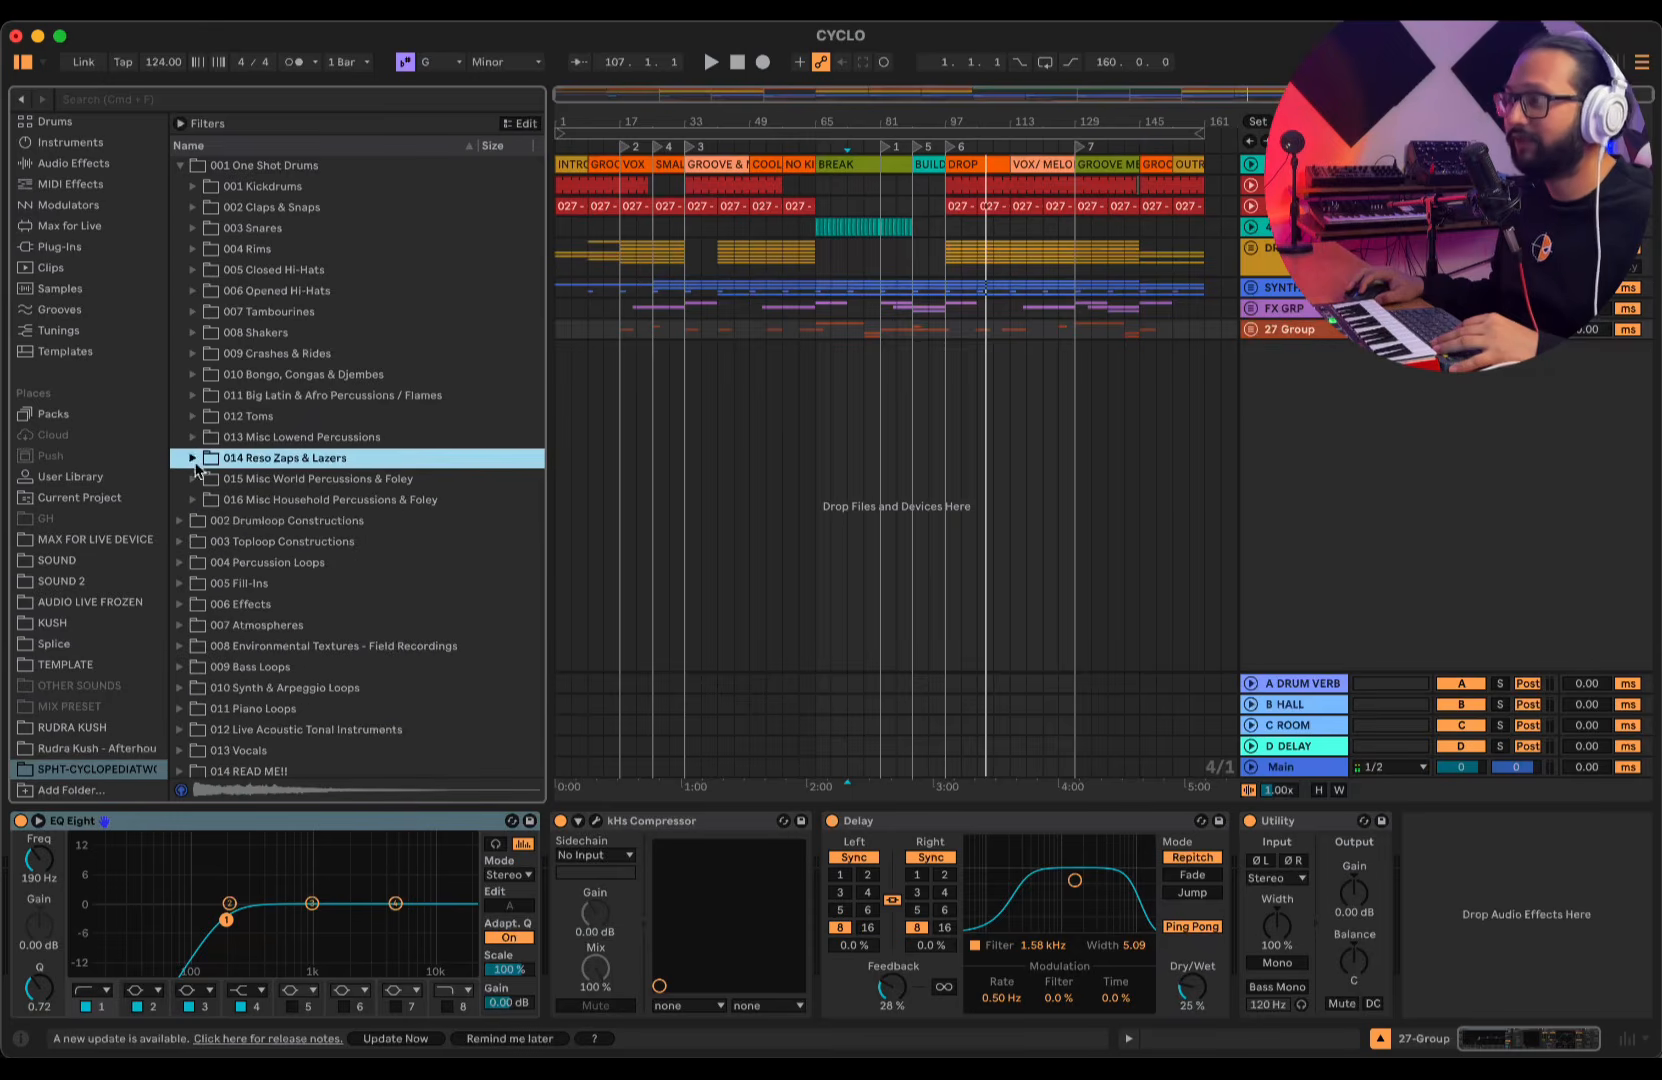
- Audition several low percussion samples in the 013 Misc Lowend Percussions folder and collapse it
{"action": "left_click", "coordinate": [193, 437]}
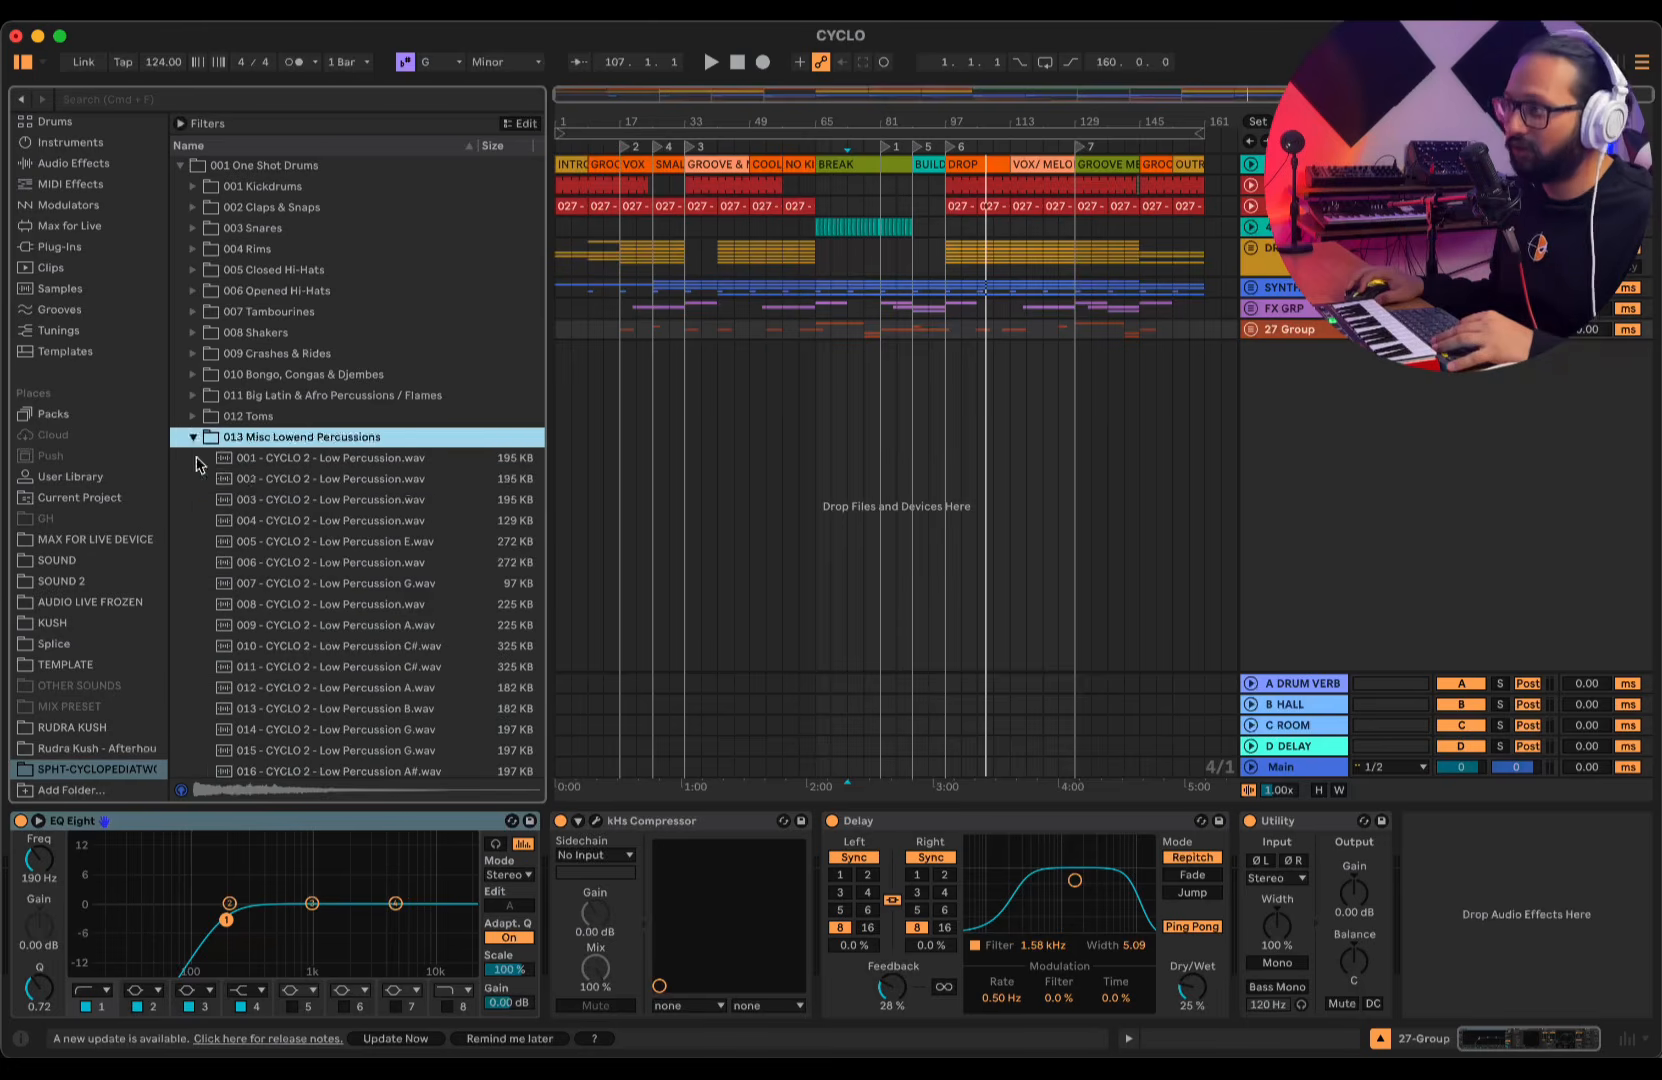
{"action": "left_click", "coordinate": [300, 479]}
{"action": "left_click", "coordinate": [337, 562]}
{"action": "left_click", "coordinate": [337, 646]}
{"action": "left_click", "coordinate": [337, 687]}
{"action": "left_click", "coordinate": [335, 708]}
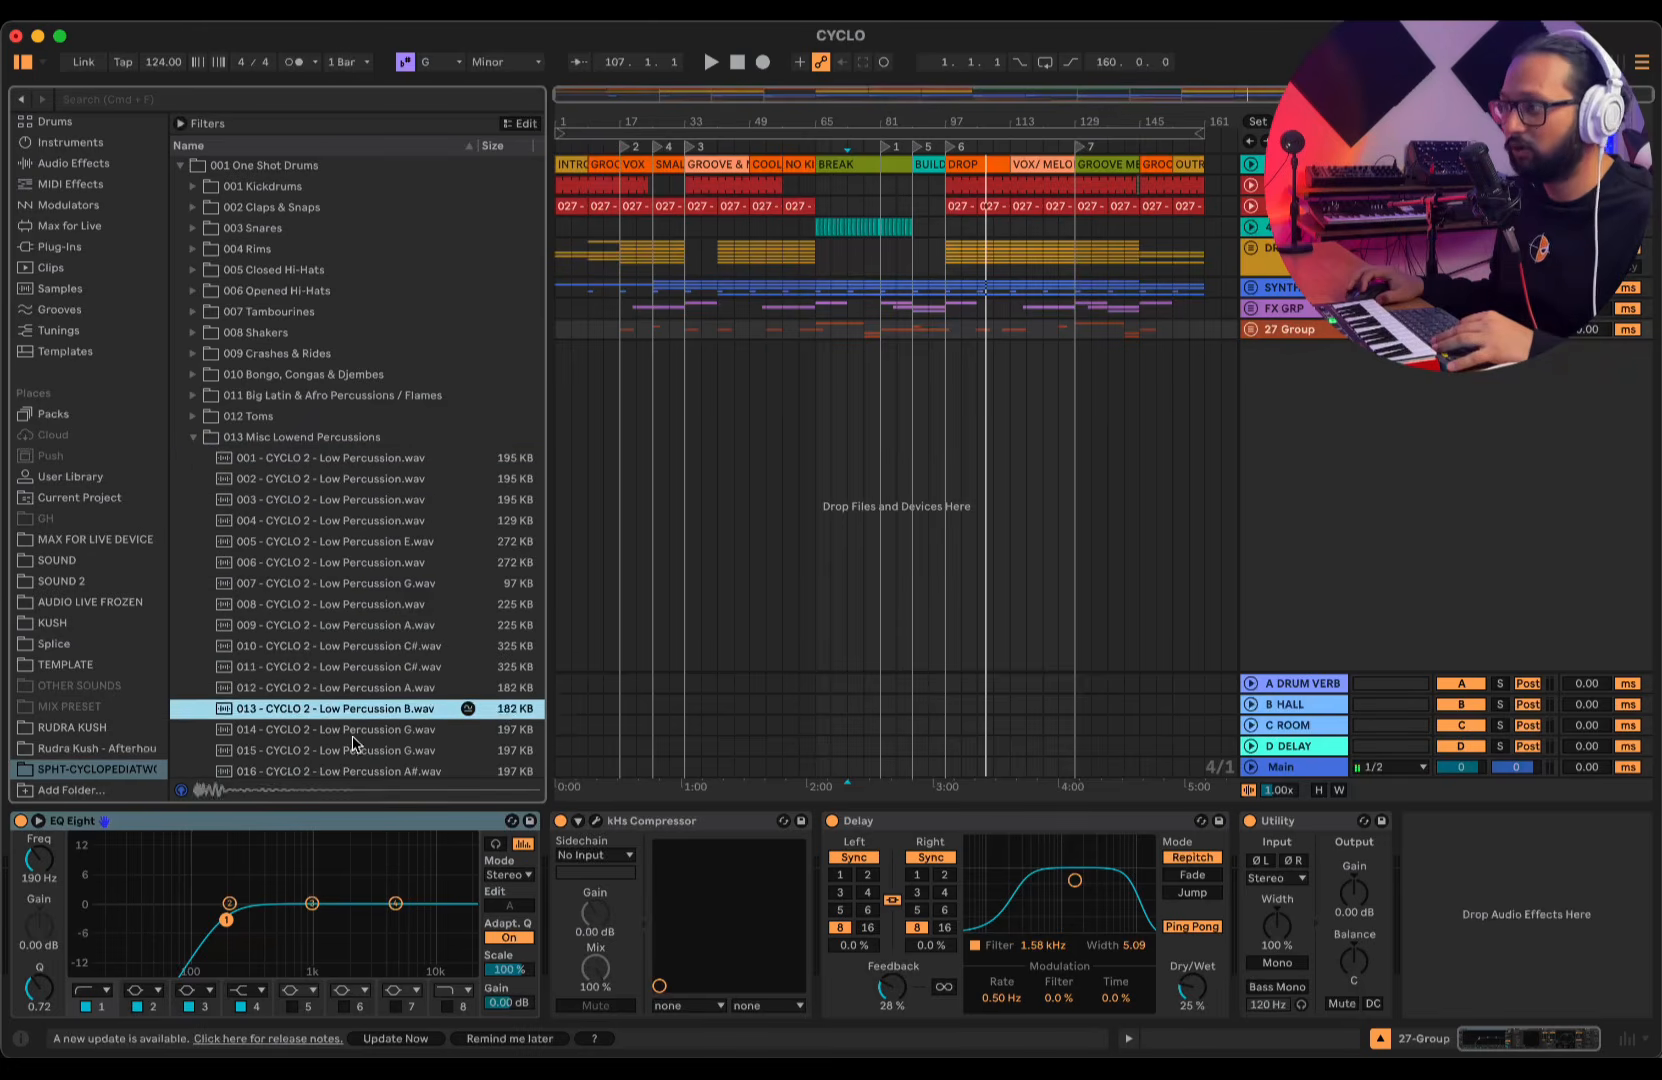
{"action": "left_click", "coordinate": [330, 750]}
{"action": "left_click", "coordinate": [325, 604]}
{"action": "left_click", "coordinate": [193, 437]}
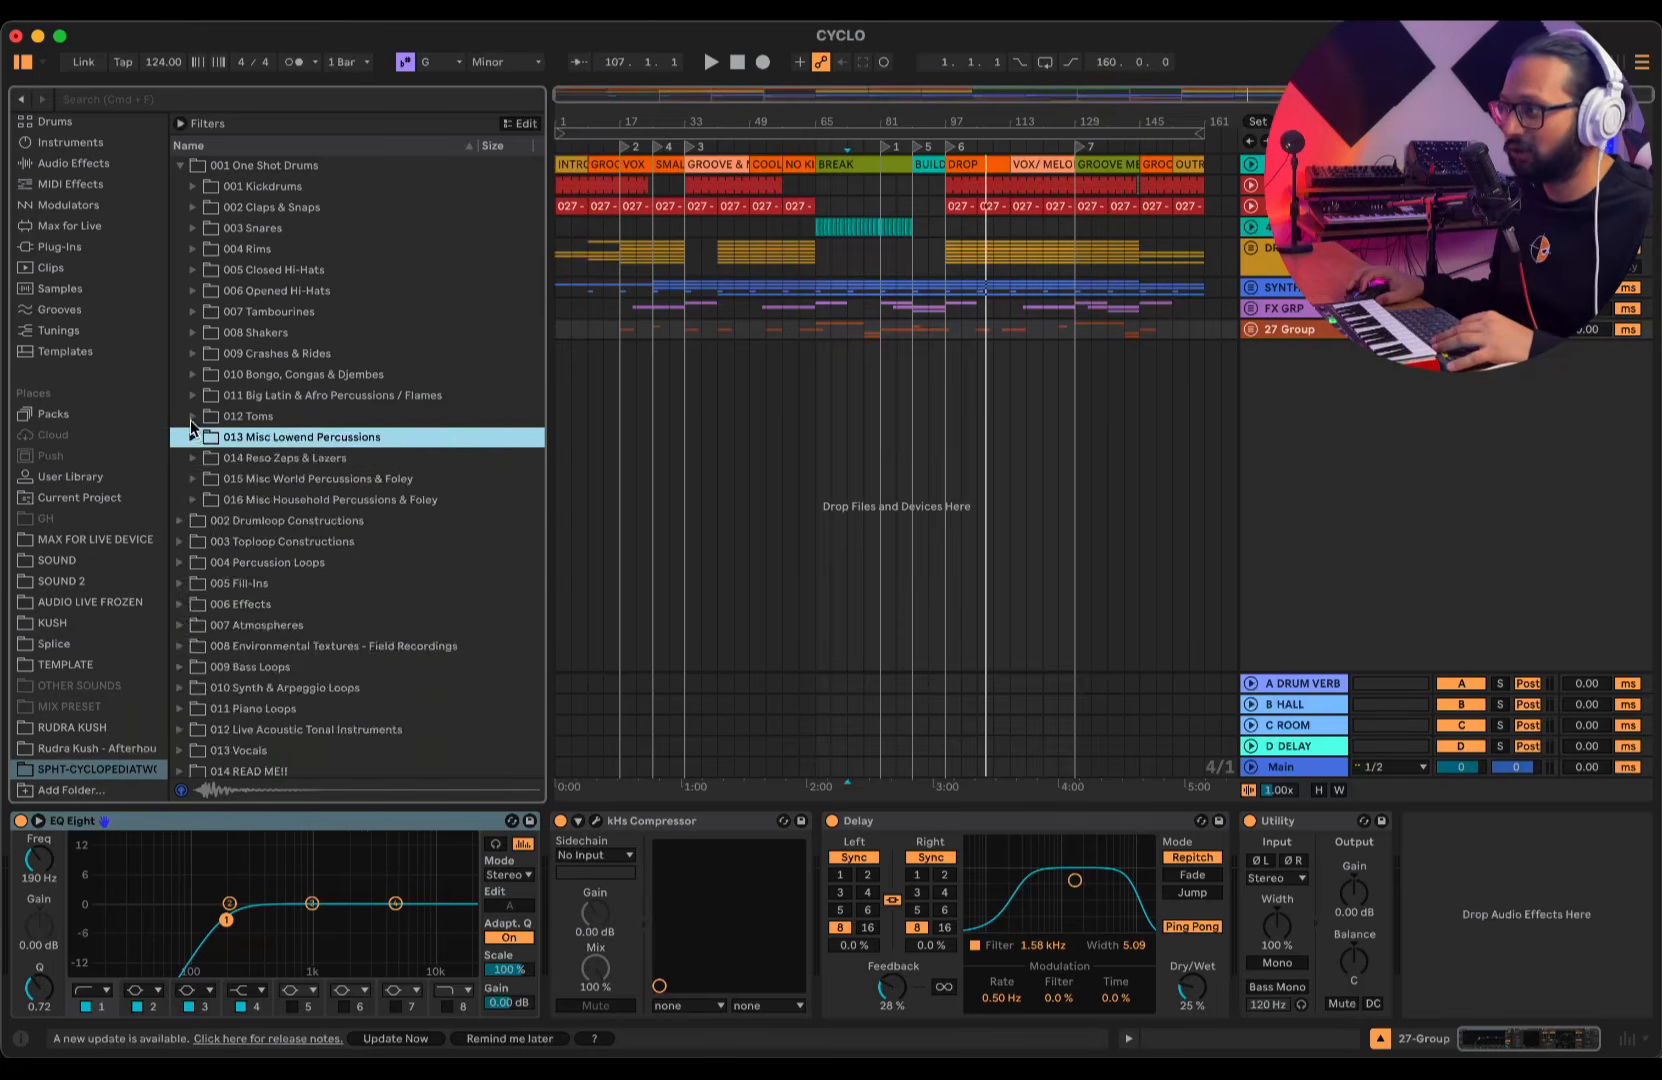
- Audition several tom samples in the 012 Toms folder and collapse it
{"action": "left_click", "coordinate": [193, 416]}
{"action": "left_click", "coordinate": [300, 478]}
{"action": "left_click", "coordinate": [300, 646]}
{"action": "left_click", "coordinate": [300, 708]}
{"action": "left_click", "coordinate": [264, 499]}
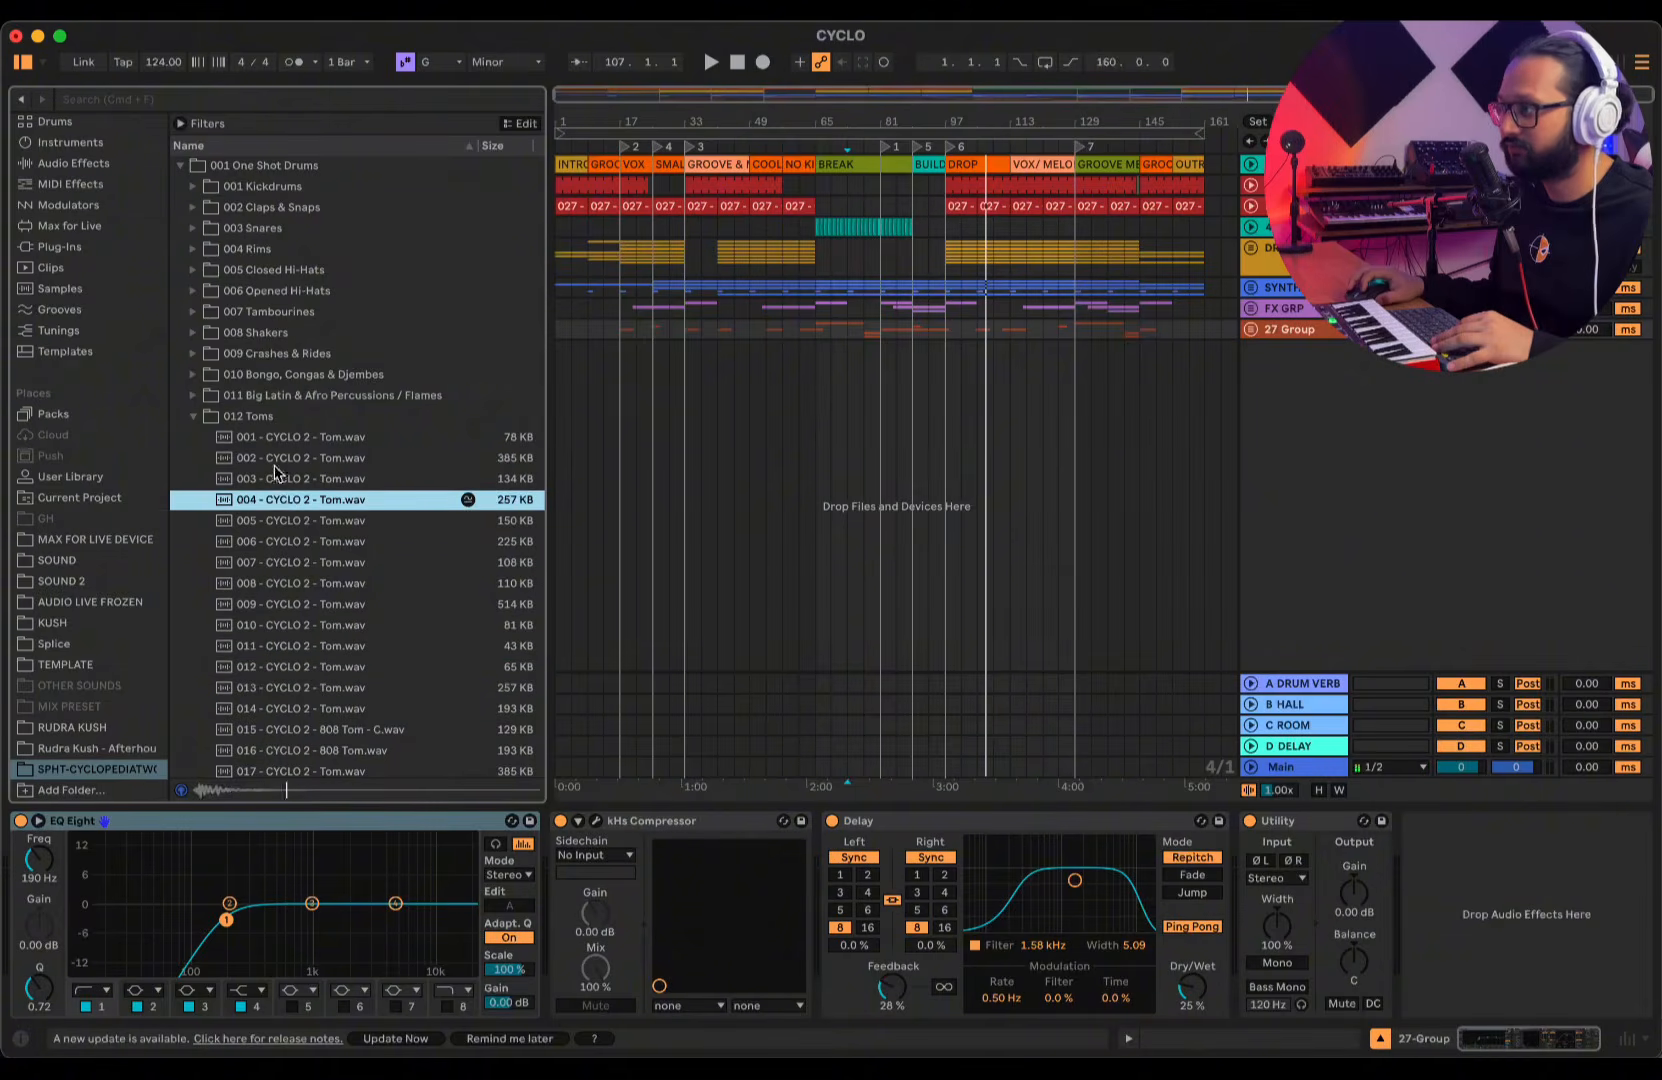
{"action": "left_click", "coordinate": [268, 458]}
{"action": "left_click", "coordinate": [193, 416]}
- Audition Big Afro Percussion samples, including 013 to 015, in 011 Big Latin & Afro Percussions / Flames and collapse the folder
{"action": "key", "text": "Up"}
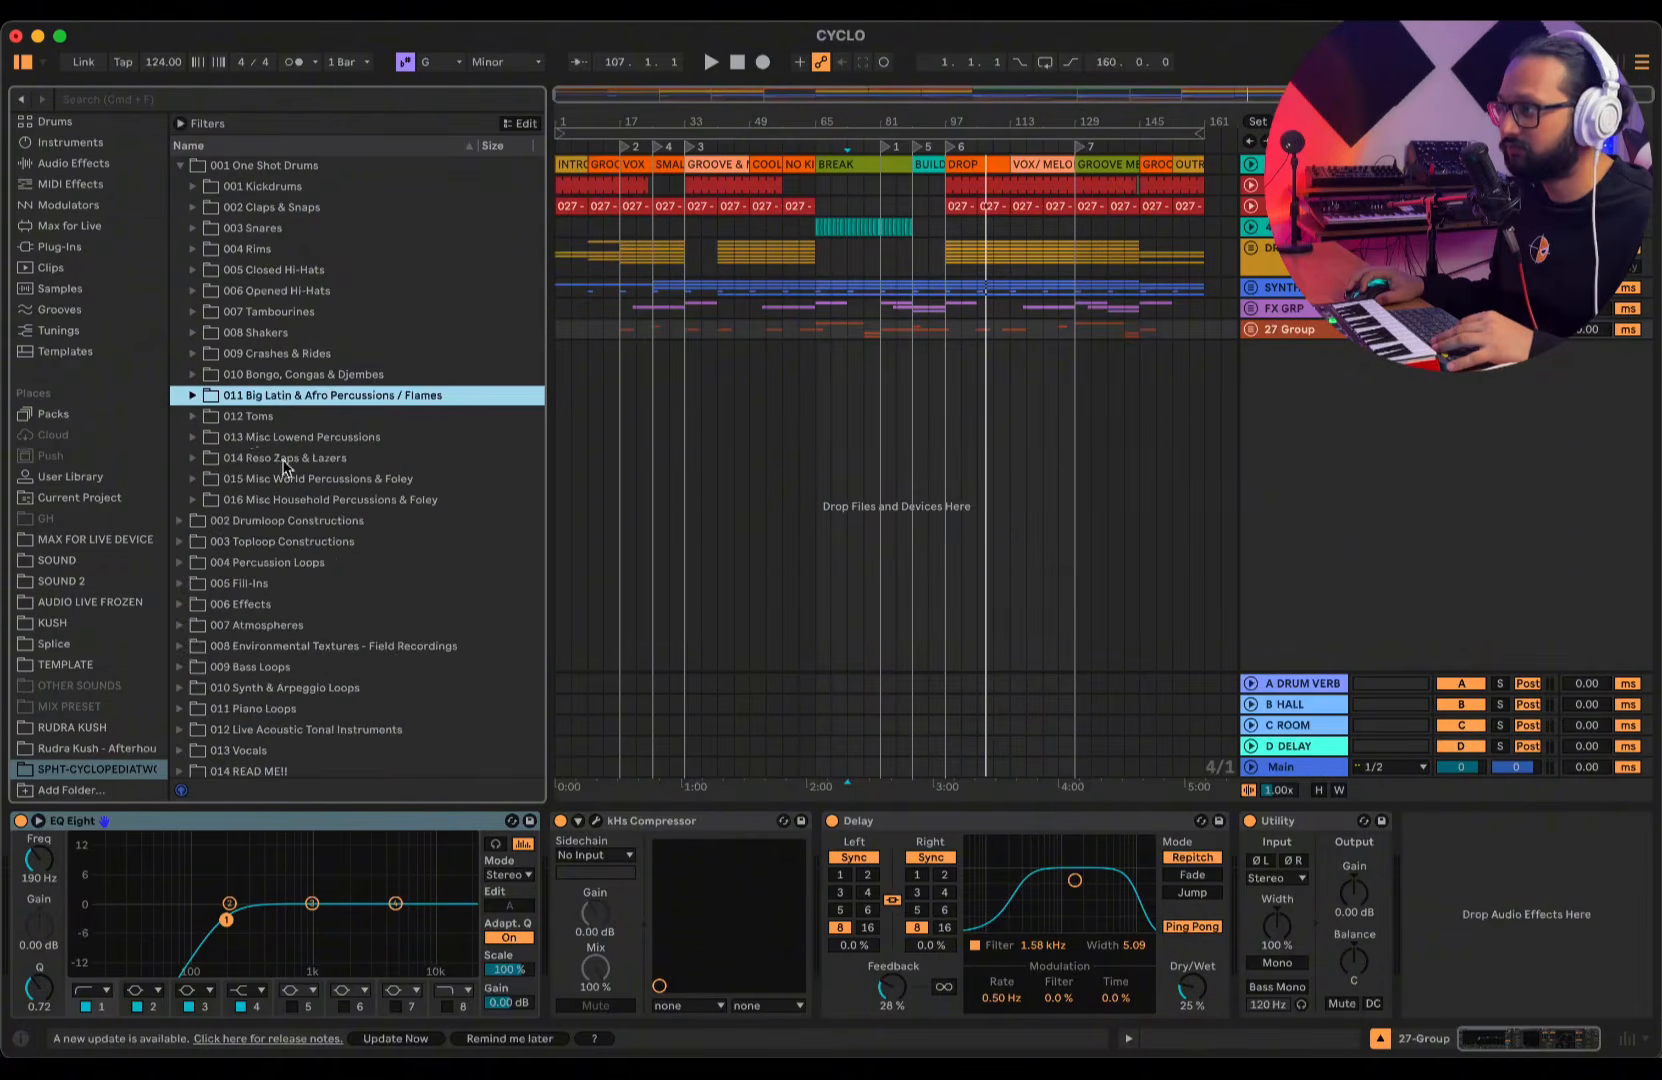
{"action": "left_click", "coordinate": [193, 395]}
{"action": "left_click", "coordinate": [392, 521]}
{"action": "left_click", "coordinate": [388, 624]}
{"action": "left_click", "coordinate": [370, 668]}
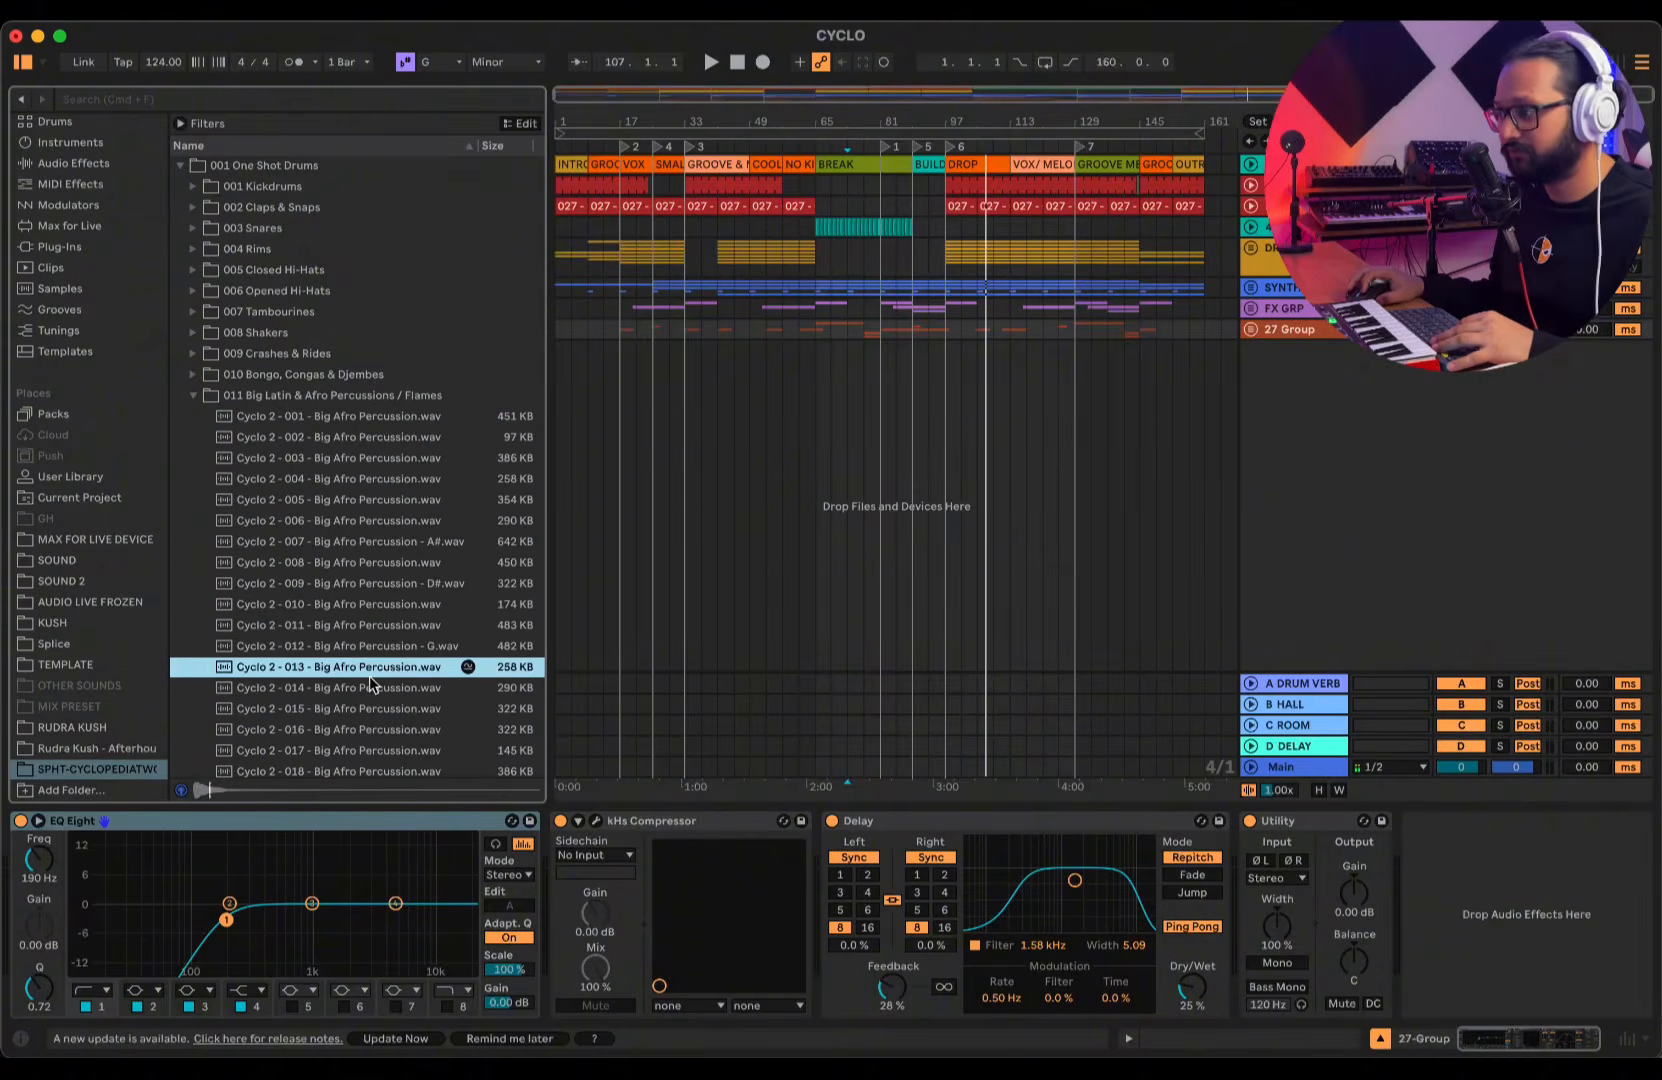
{"action": "left_click", "coordinate": [370, 686]}
{"action": "key", "text": "Down"}
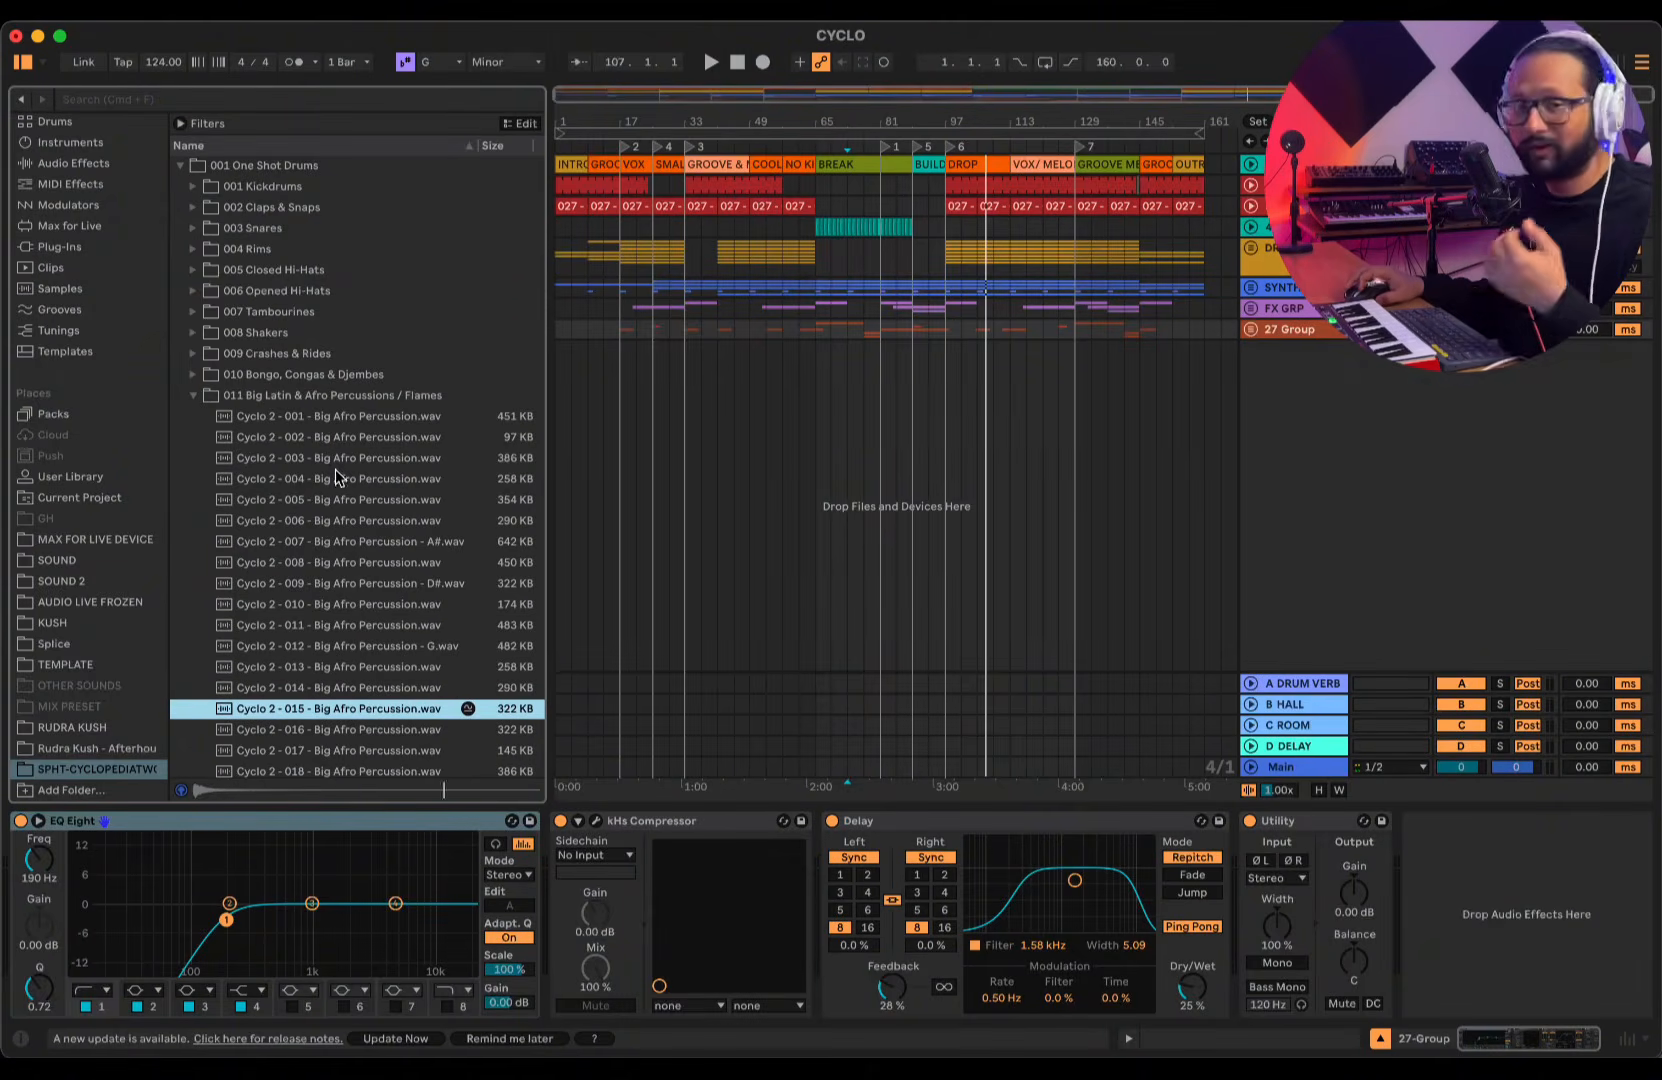
{"action": "left_click", "coordinate": [193, 395]}
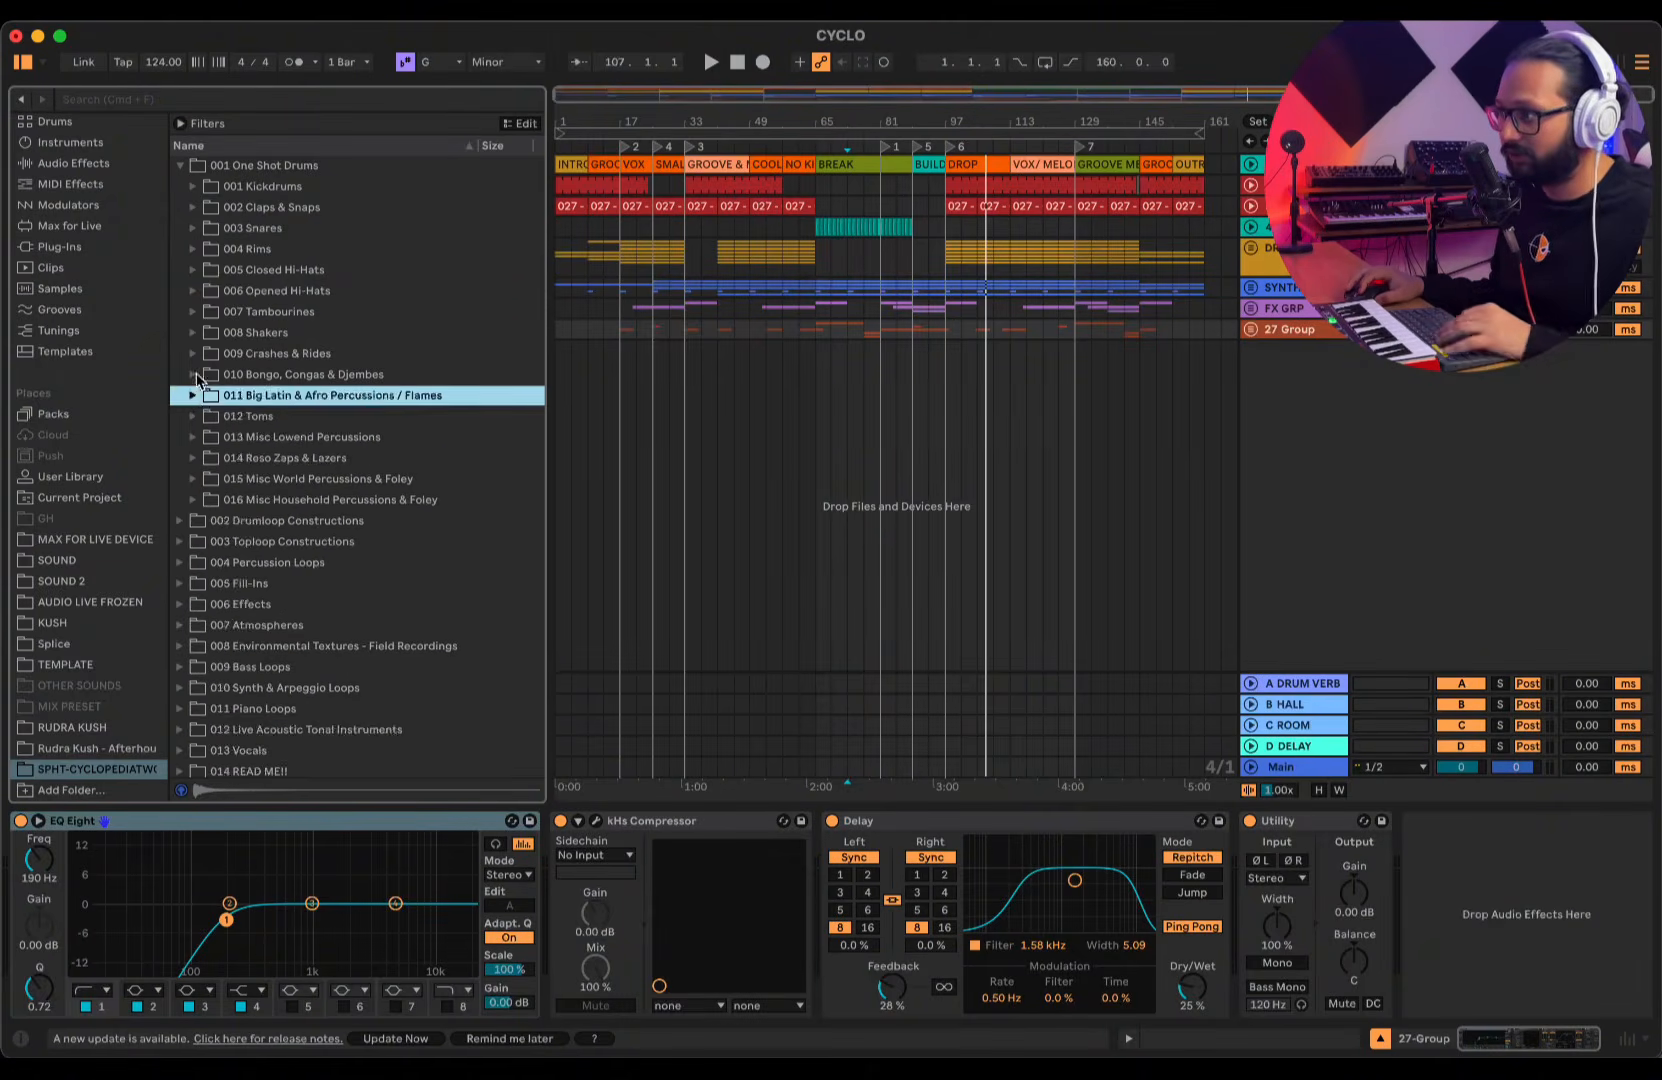
- Audition the samples in 001 Bongos one after another within 010 Bongo, Congas & Djembes, and collapse the parent folder
{"action": "left_click", "coordinate": [193, 374]}
{"action": "left_click", "coordinate": [206, 395]}
{"action": "key", "text": "Down"}
{"action": "key", "text": "Down"}
{"action": "key", "text": "Down"}
{"action": "key", "text": "Down"}
{"action": "key", "text": "Down"}
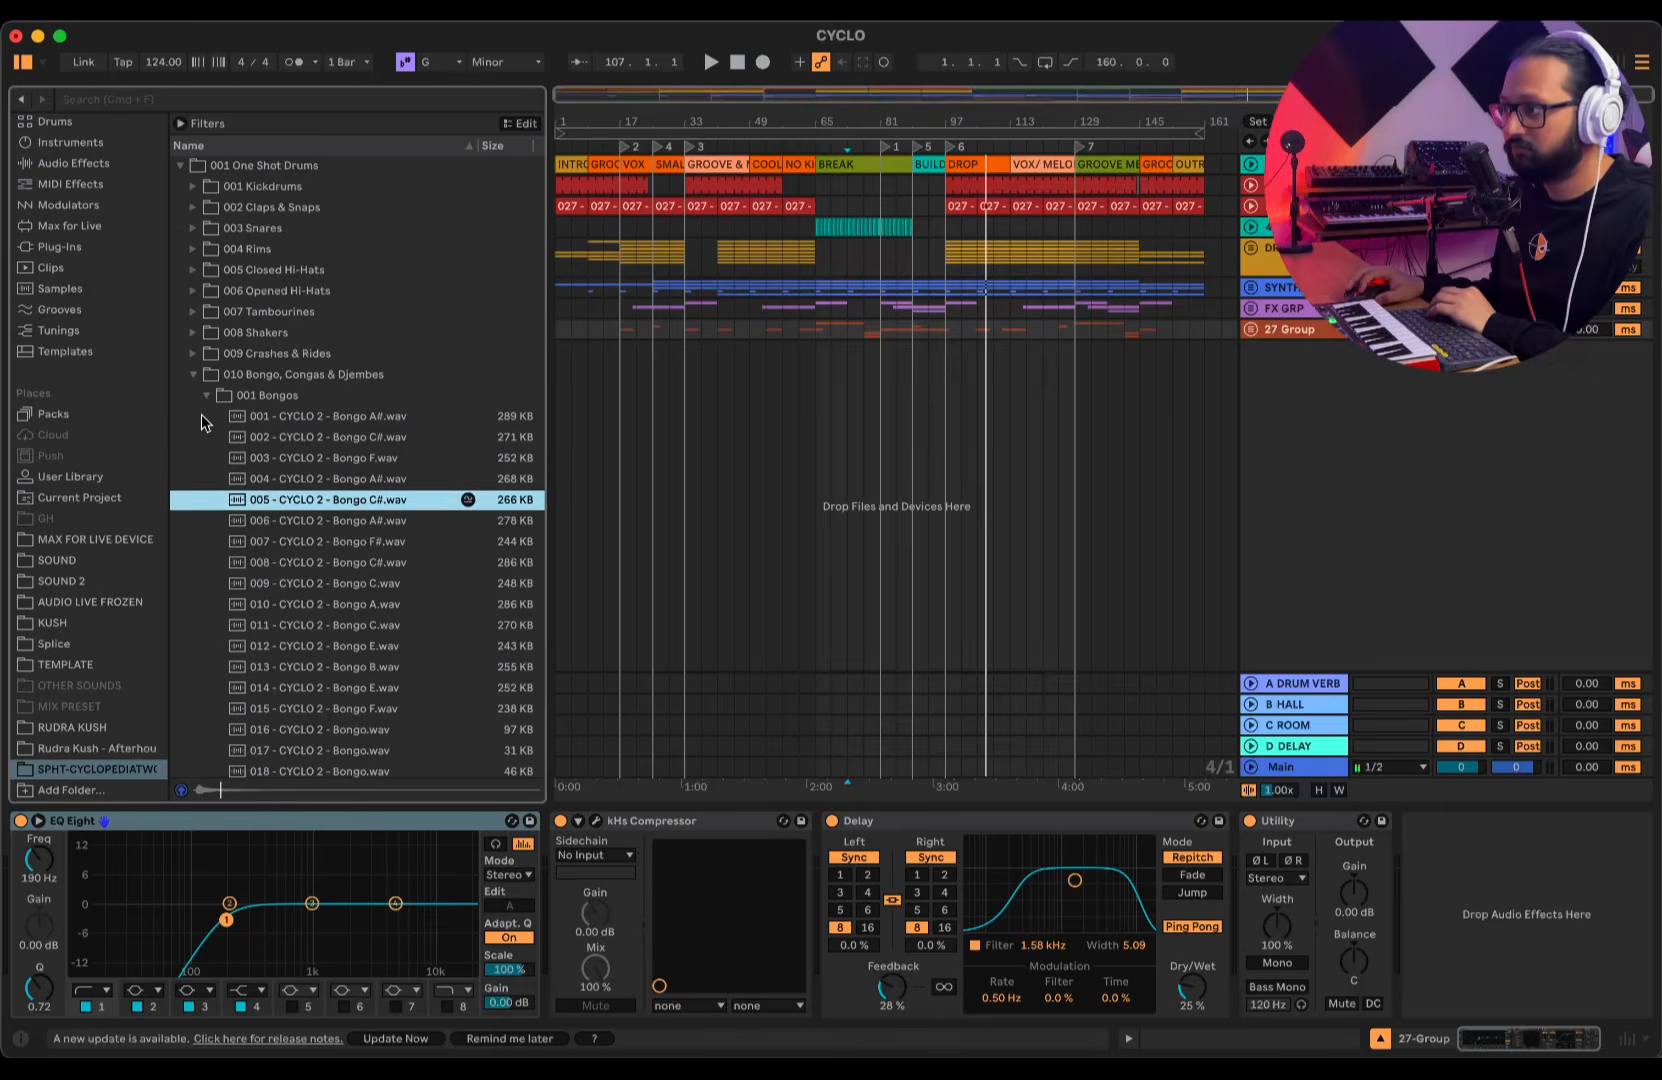
{"action": "key", "text": "Down"}
{"action": "key", "text": "Down"}
{"action": "key", "text": "Down"}
{"action": "key", "text": "Down"}
{"action": "key", "text": "Down"}
{"action": "key", "text": "Down"}
{"action": "key", "text": "Down"}
{"action": "left_click", "coordinate": [193, 375]}
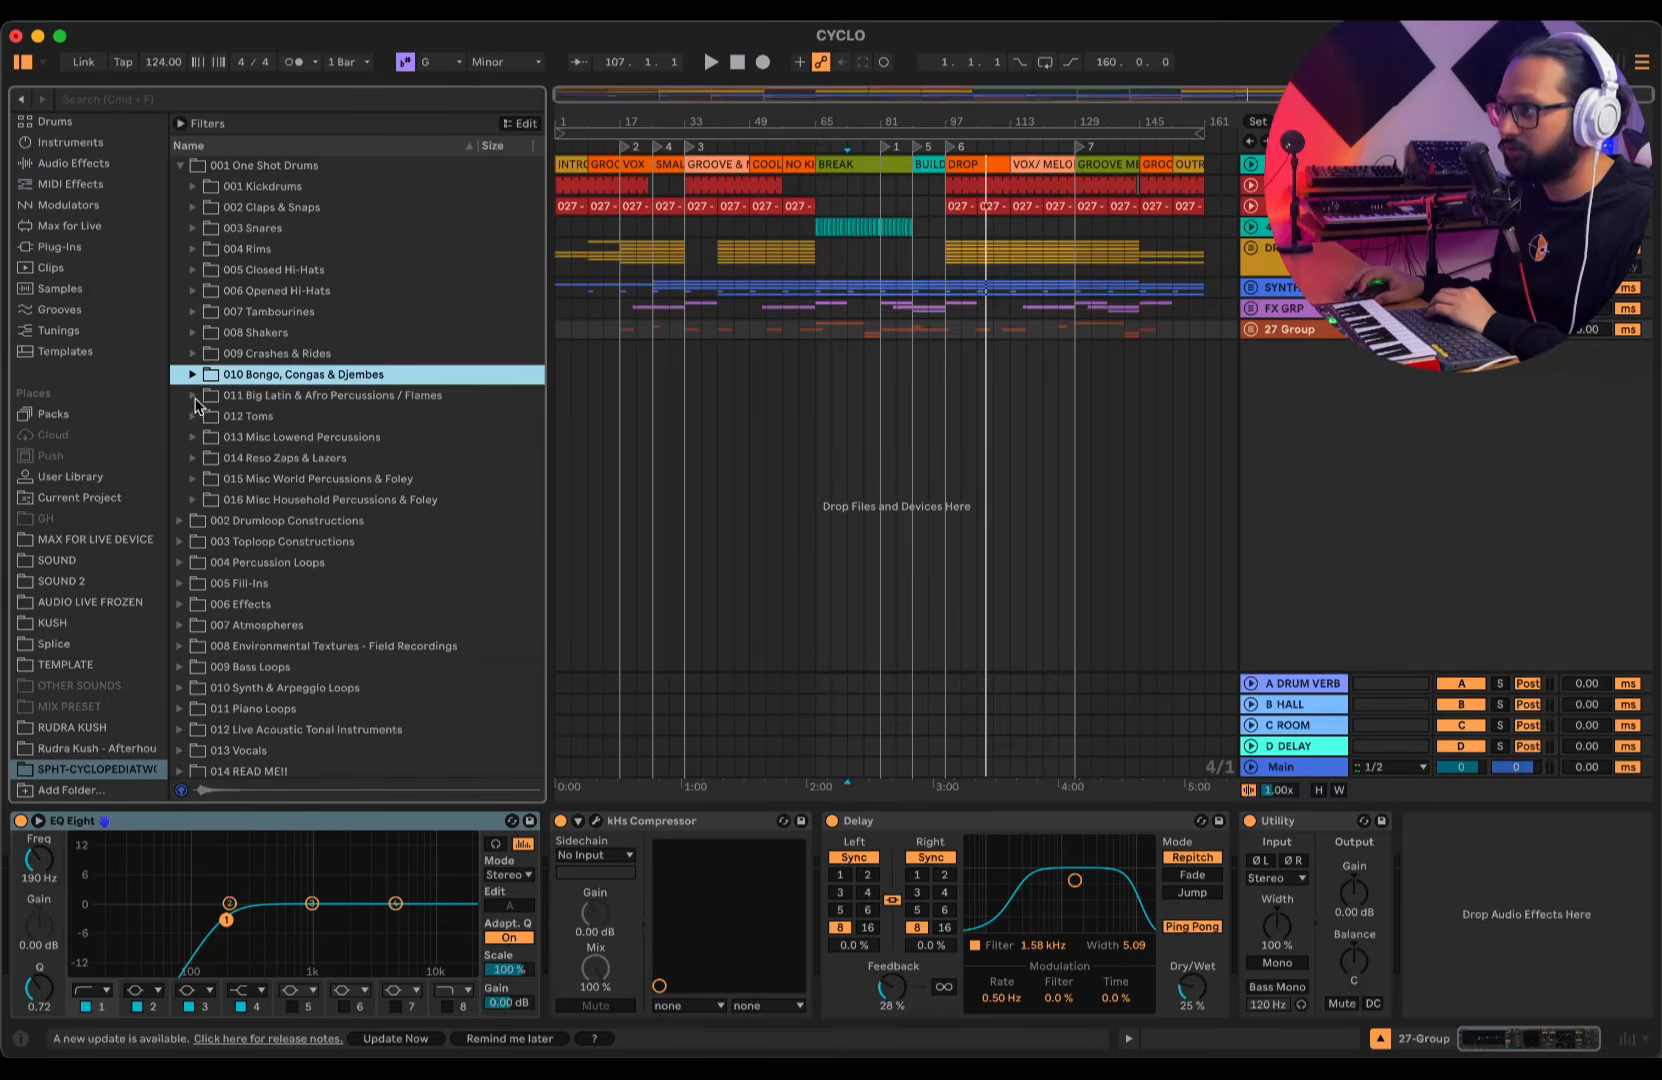
- Audition the first ten samples of 001 Designed Crashes within 009 Crashes & Rides and collapse the subfolder
{"action": "left_click", "coordinate": [191, 358]}
{"action": "left_click", "coordinate": [217, 378]}
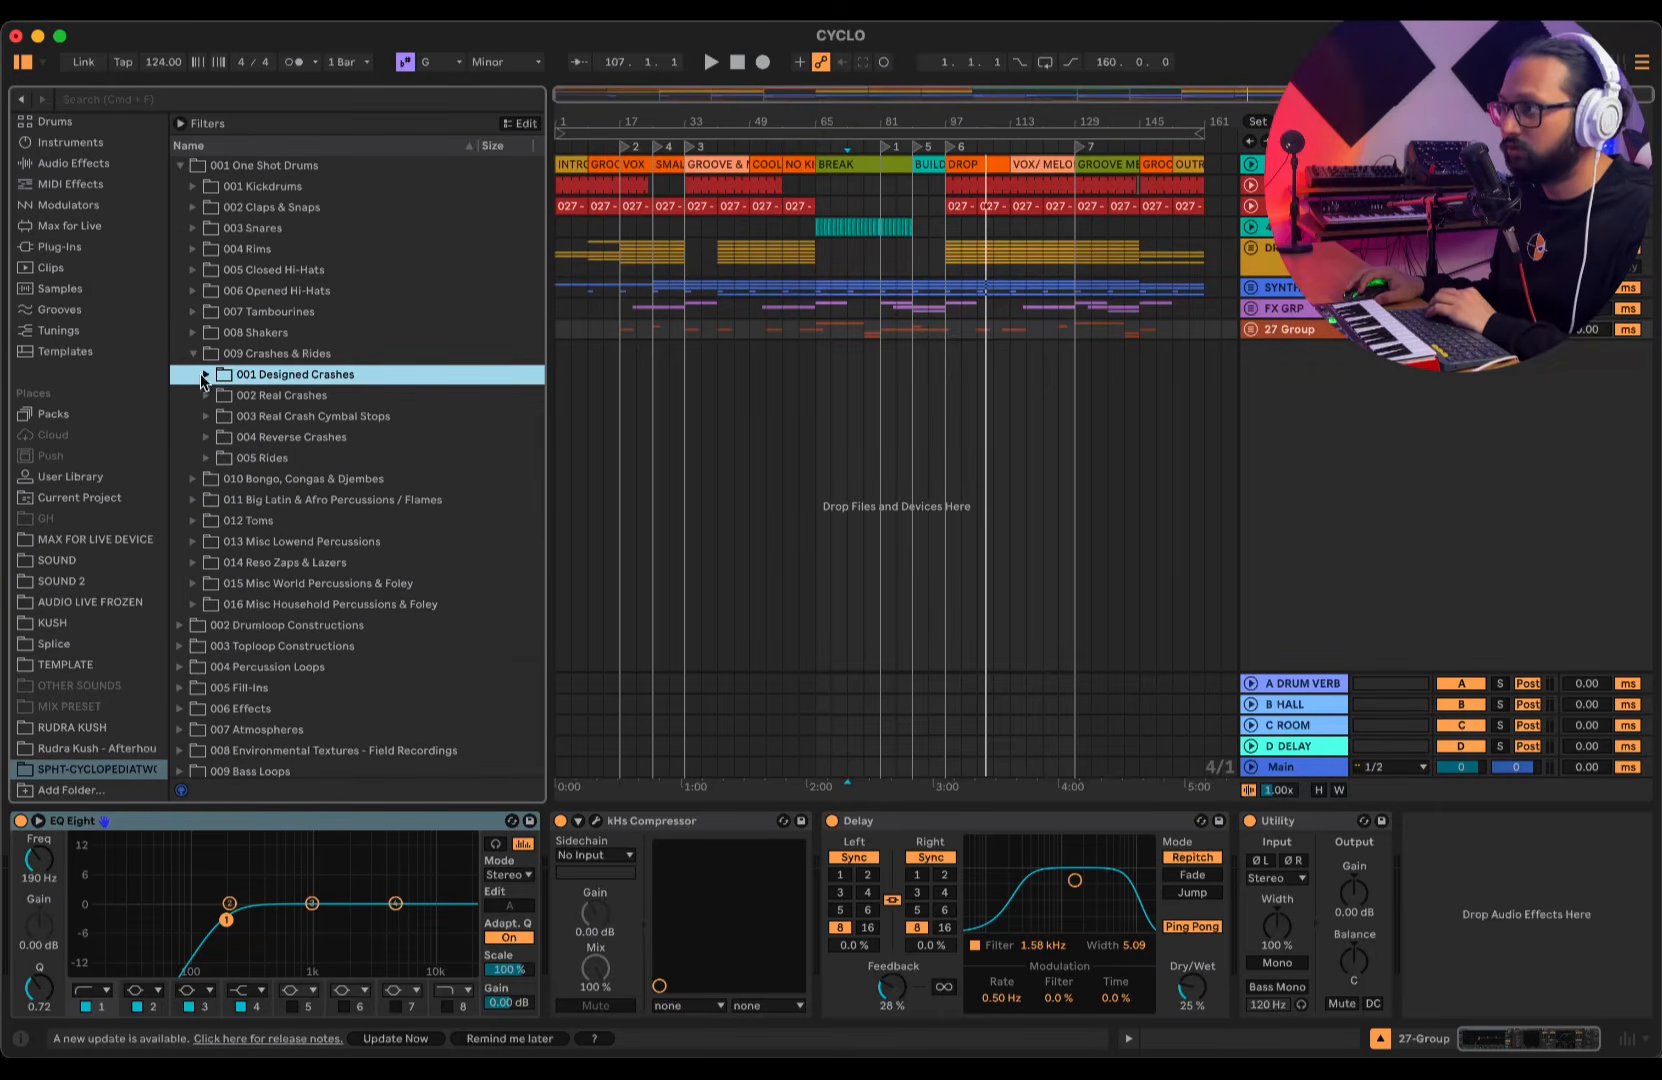
{"action": "left_click", "coordinate": [204, 375]}
{"action": "key", "text": "Down"}
{"action": "key", "text": "Down"}
{"action": "key", "text": "Down"}
{"action": "key", "text": "Down"}
{"action": "key", "text": "Down"}
{"action": "key", "text": "Down"}
{"action": "key", "text": "Down"}
{"action": "key", "text": "Down"}
{"action": "key", "text": "Down"}
{"action": "key", "text": "Down"}
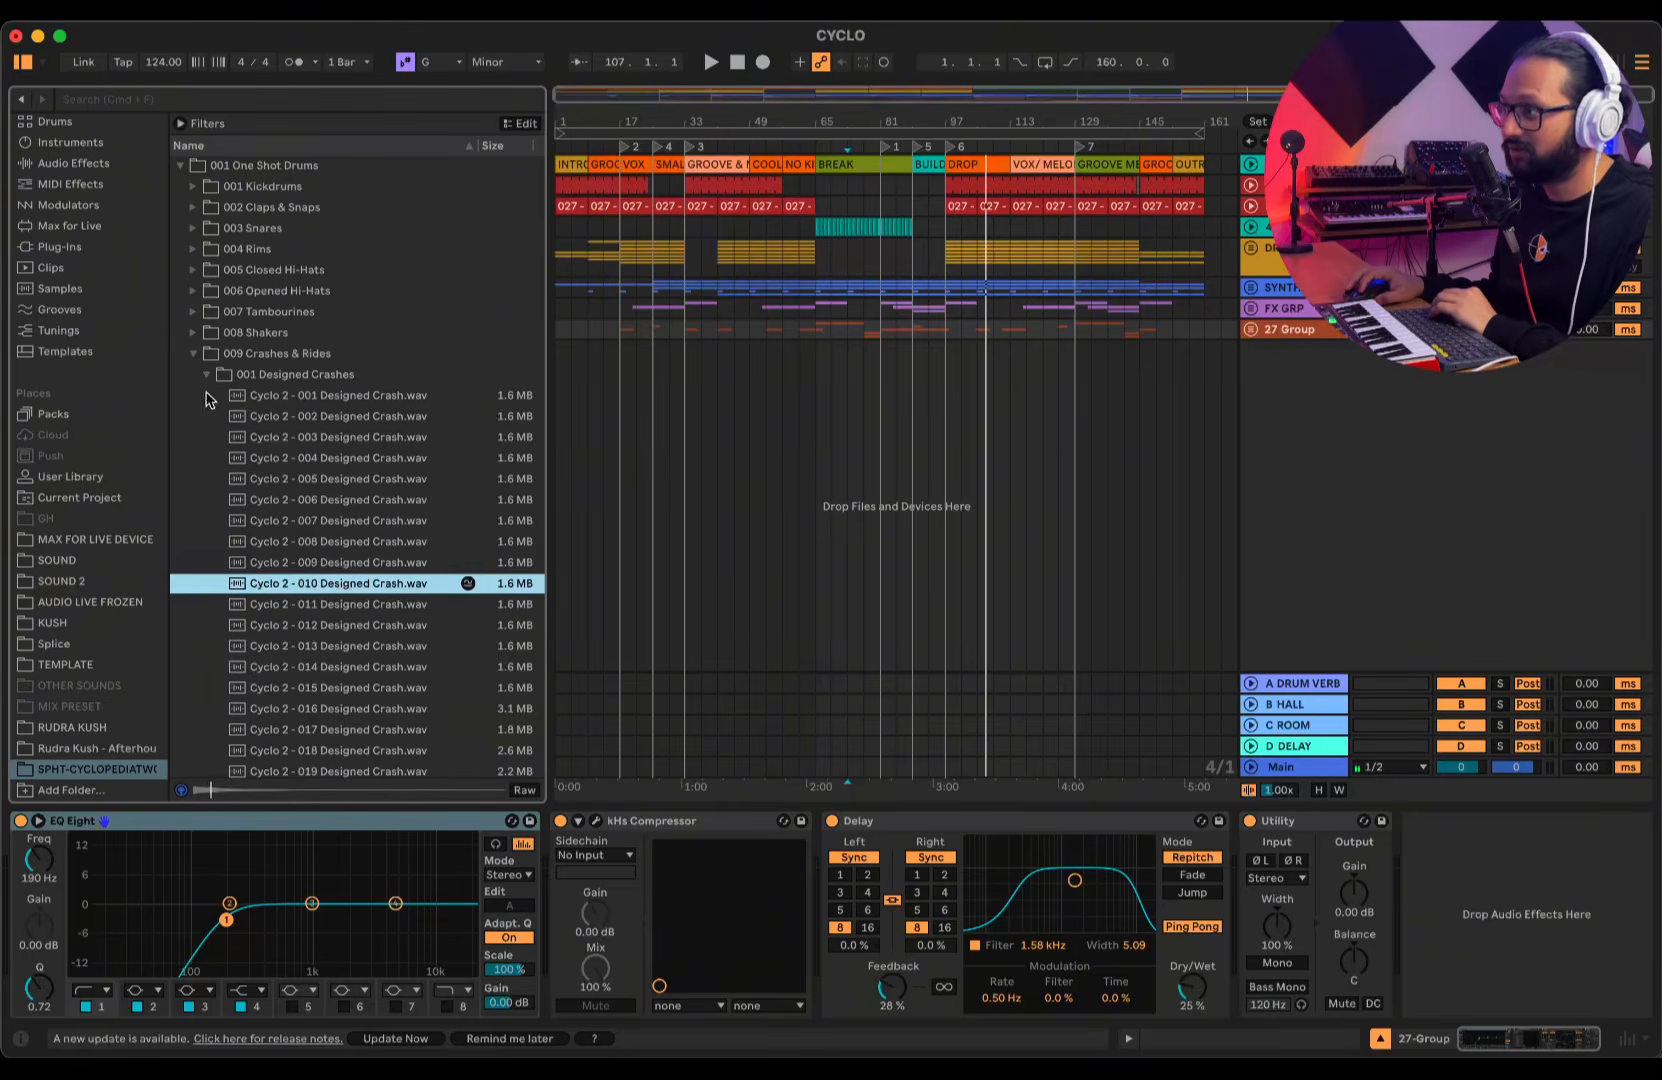
{"action": "key", "text": "Left"}
- Audition the first two crash cymbal samples in the 002 Real Crashes folder and collapse it
{"action": "left_click", "coordinate": [206, 396]}
{"action": "key", "text": "Down"}
{"action": "key", "text": "Down"}
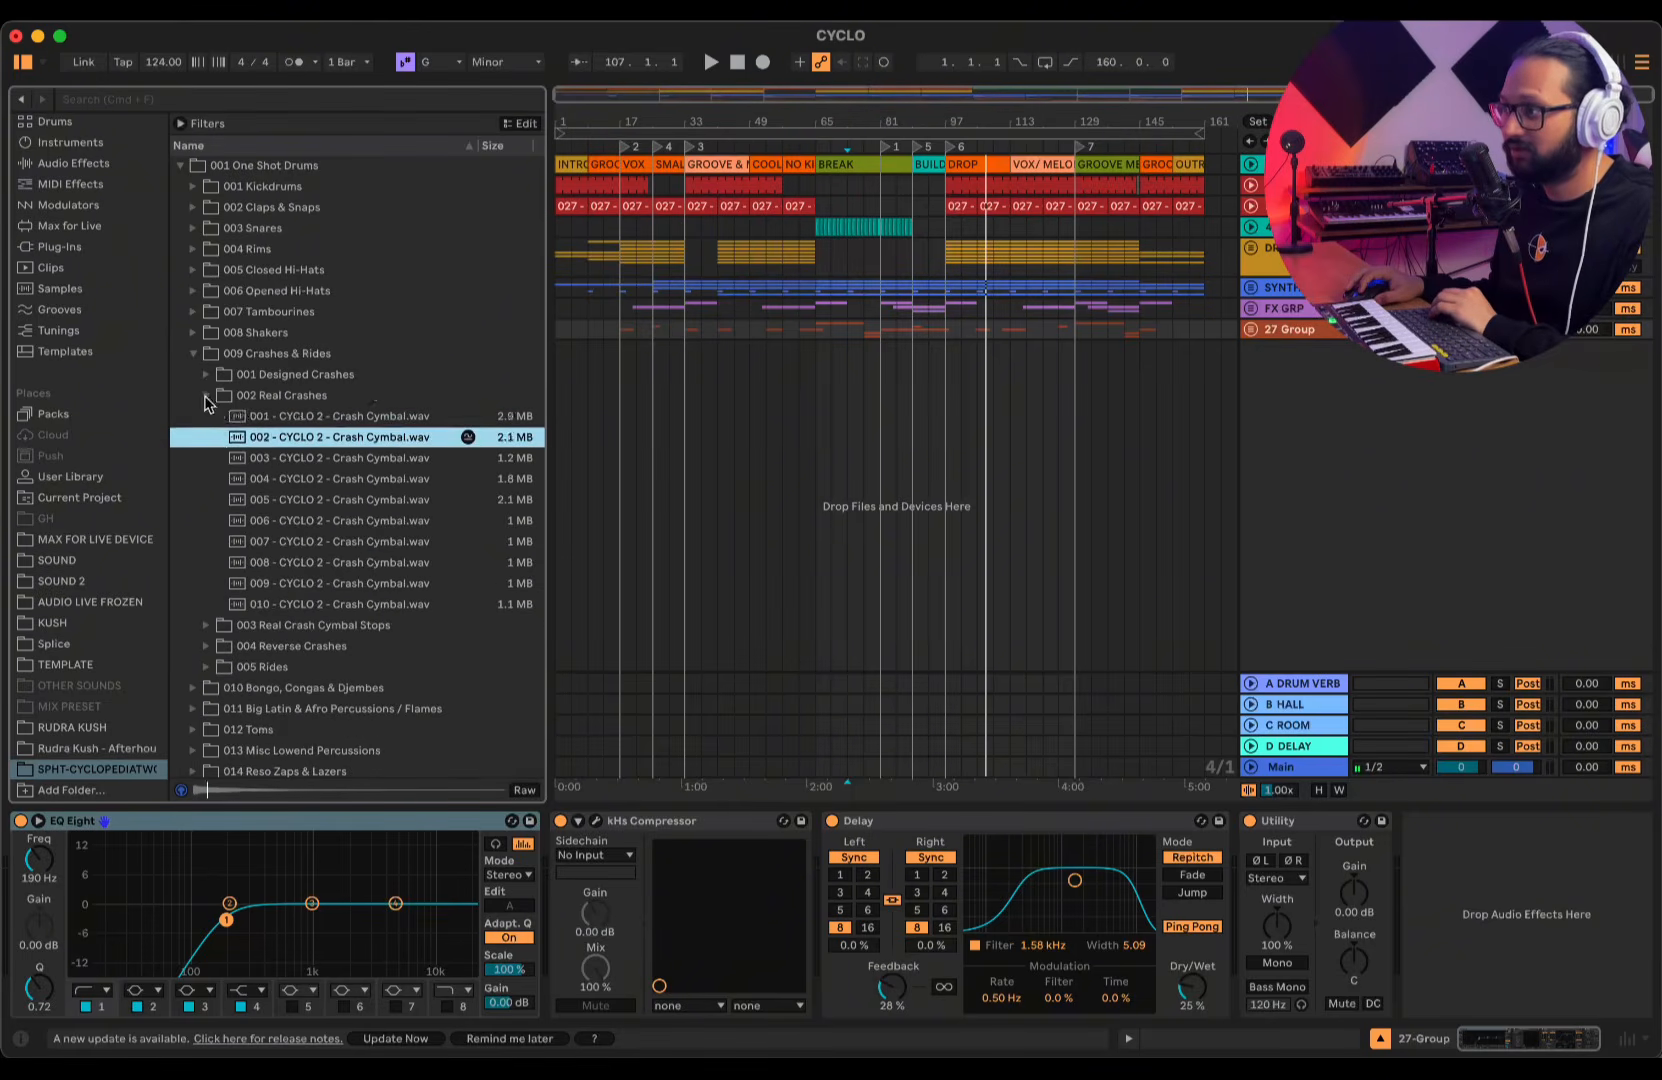
{"action": "left_click", "coordinate": [206, 396]}
- Audition the first three samples in the 003 Real Crash Cymbal Stops folder and collapse it
{"action": "left_click", "coordinate": [206, 416]}
{"action": "key", "text": "Down"}
{"action": "key", "text": "Down"}
{"action": "key", "text": "Down"}
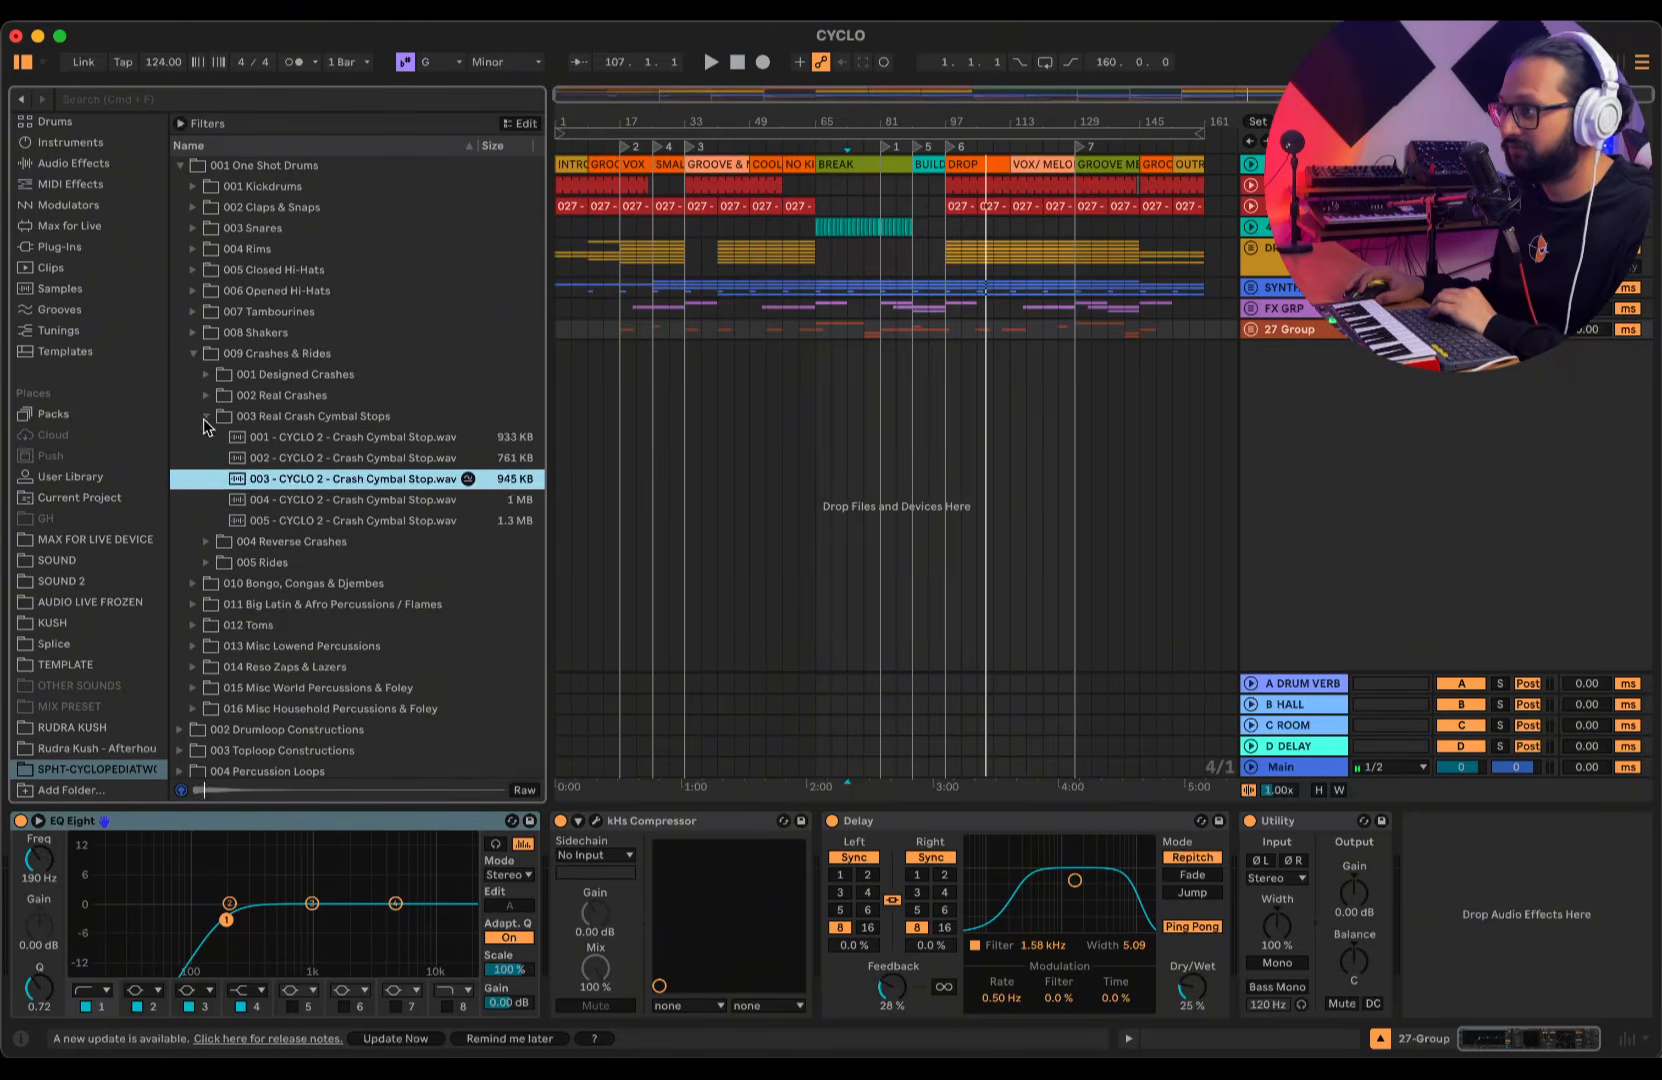
{"action": "left_click", "coordinate": [206, 416]}
- Audition several reverse crashes in 004 Reverse Crashes, including 010, and collapse it together with 009 Crashes & Rides
{"action": "left_click", "coordinate": [206, 437]}
{"action": "key", "text": "Down"}
{"action": "left_click", "coordinate": [304, 566]}
{"action": "left_click", "coordinate": [320, 648]}
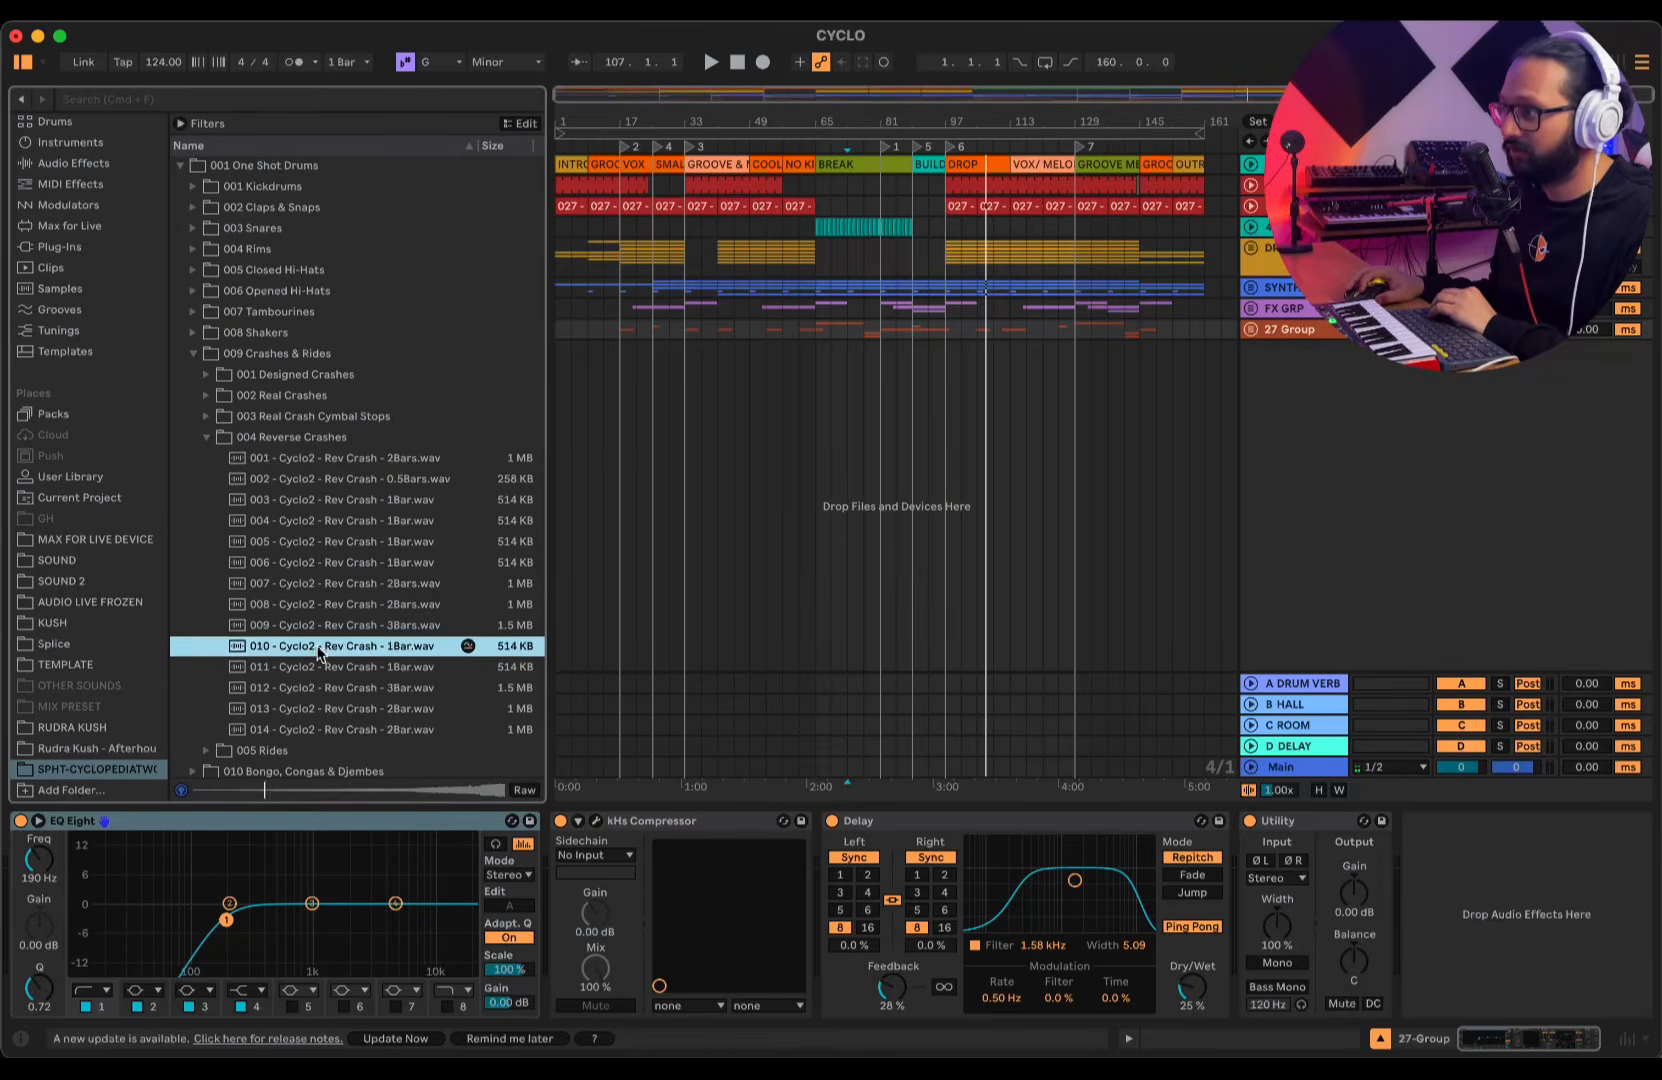
{"action": "left_click", "coordinate": [205, 437]}
{"action": "left_click", "coordinate": [193, 353]}
- Audition the first seven samples of 001 Offbeat Shakers within 008 Shakers and collapse the subfolder
{"action": "key", "text": "Up"}
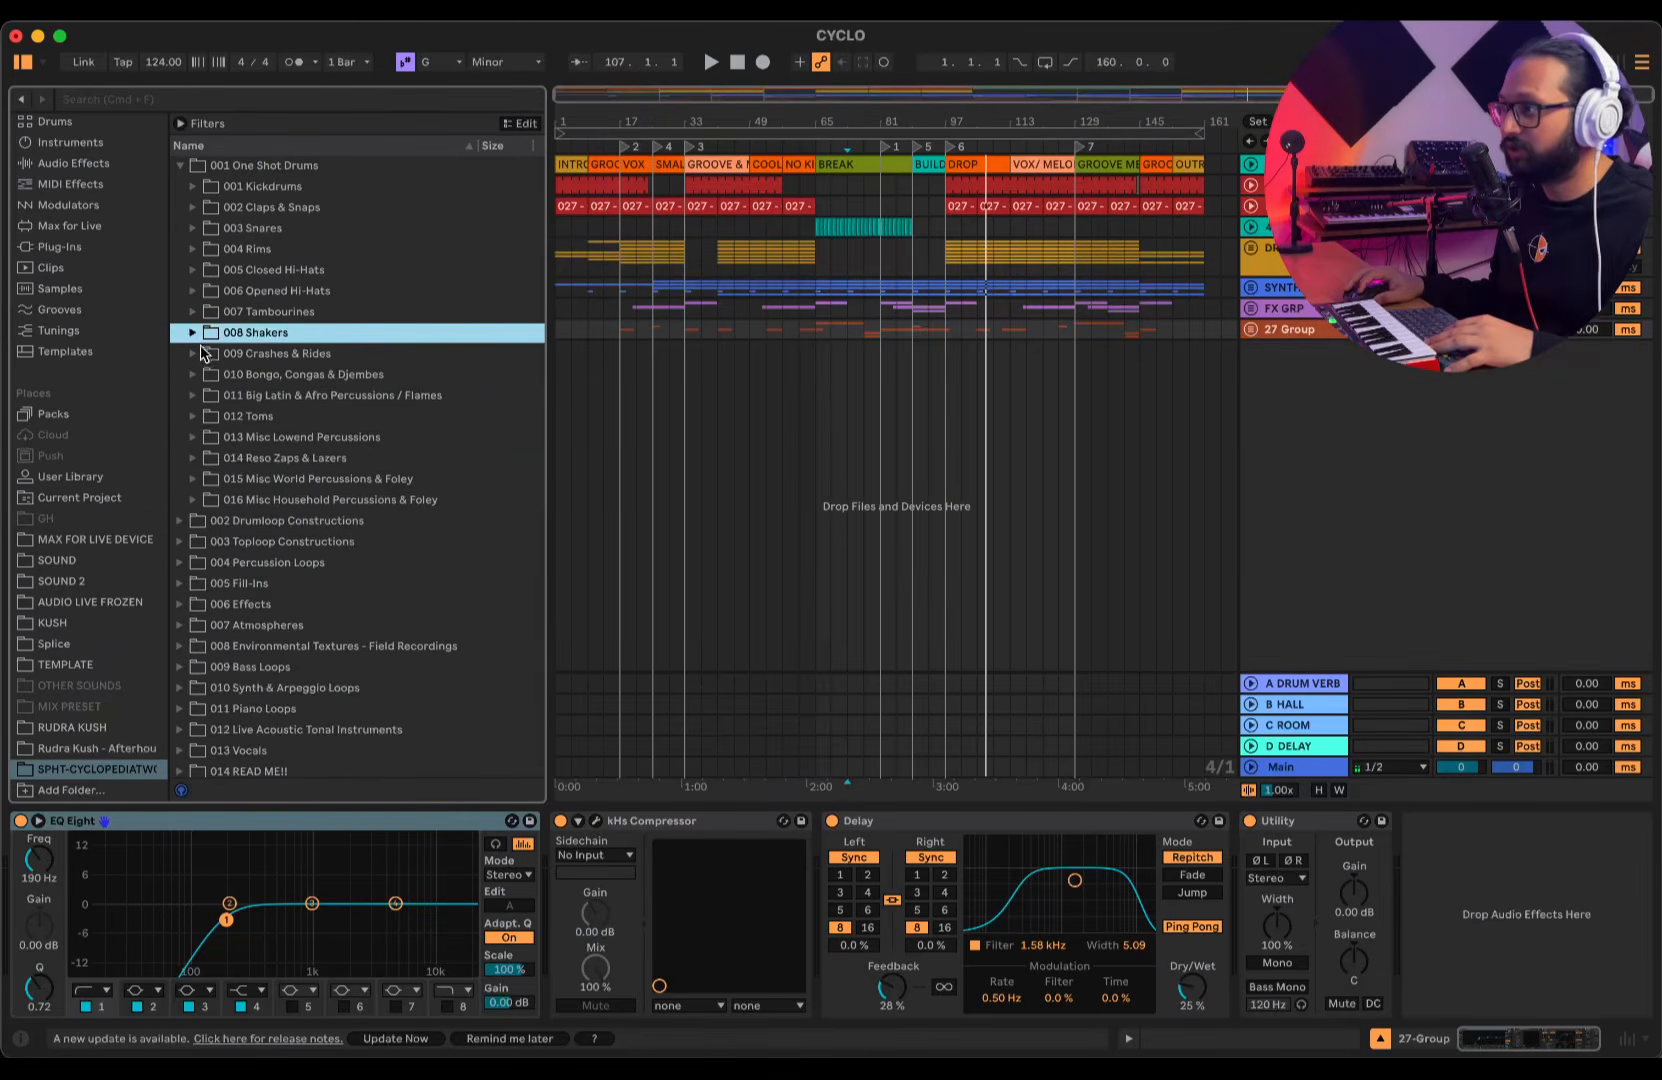
{"action": "left_click", "coordinate": [193, 332]}
{"action": "left_click", "coordinate": [206, 353]}
{"action": "key", "text": "Down"}
{"action": "key", "text": "Down"}
{"action": "key", "text": "Down"}
{"action": "key", "text": "Down"}
{"action": "key", "text": "Down"}
{"action": "key", "text": "Down"}
{"action": "key", "text": "Down"}
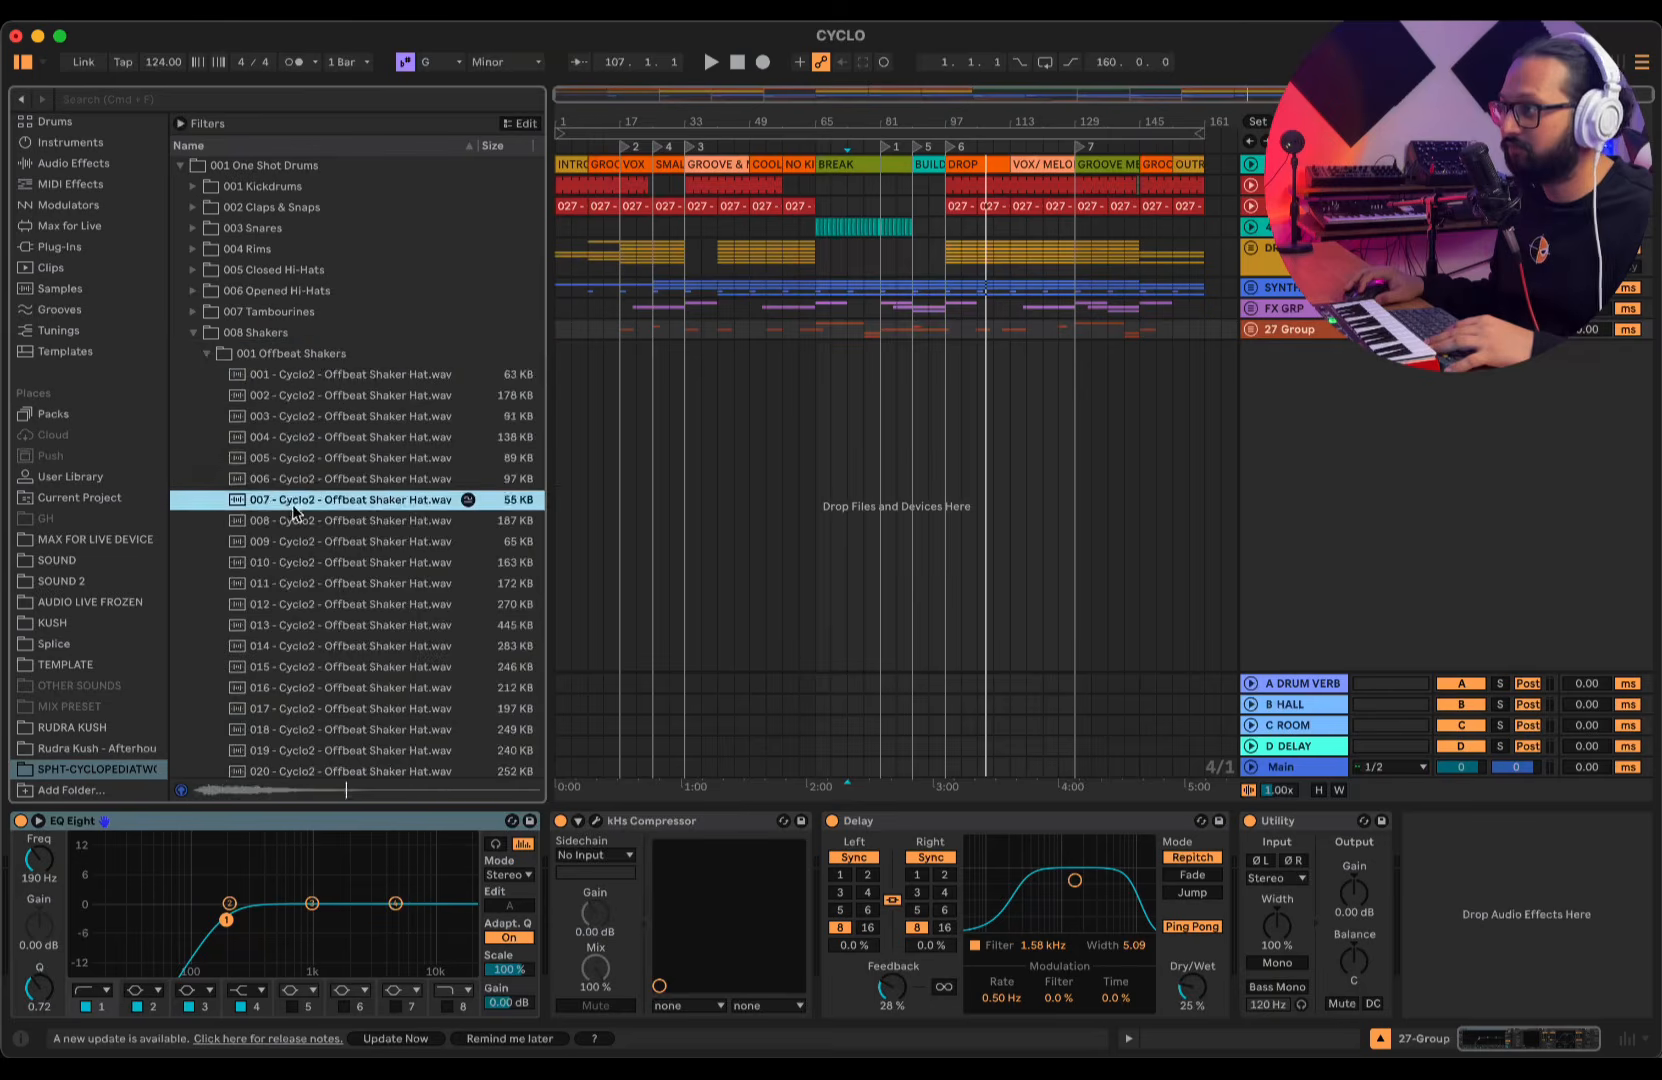
{"action": "left_click", "coordinate": [206, 353]}
- Audition the samples in 002 Regular Mid Shaker Shots down to 015 and back up, and collapse the subfolder
{"action": "left_click", "coordinate": [208, 374]}
{"action": "key", "text": "Down"}
{"action": "key", "text": "Down"}
{"action": "key", "text": "Down"}
{"action": "key", "text": "Down"}
{"action": "key", "text": "Down"}
{"action": "key", "text": "Down"}
{"action": "key", "text": "Down"}
{"action": "key", "text": "Down"}
{"action": "key", "text": "Down"}
{"action": "key", "text": "Down"}
{"action": "key", "text": "Down"}
{"action": "key", "text": "Down"}
{"action": "key", "text": "Down"}
{"action": "key", "text": "Down"}
{"action": "key", "text": "Down"}
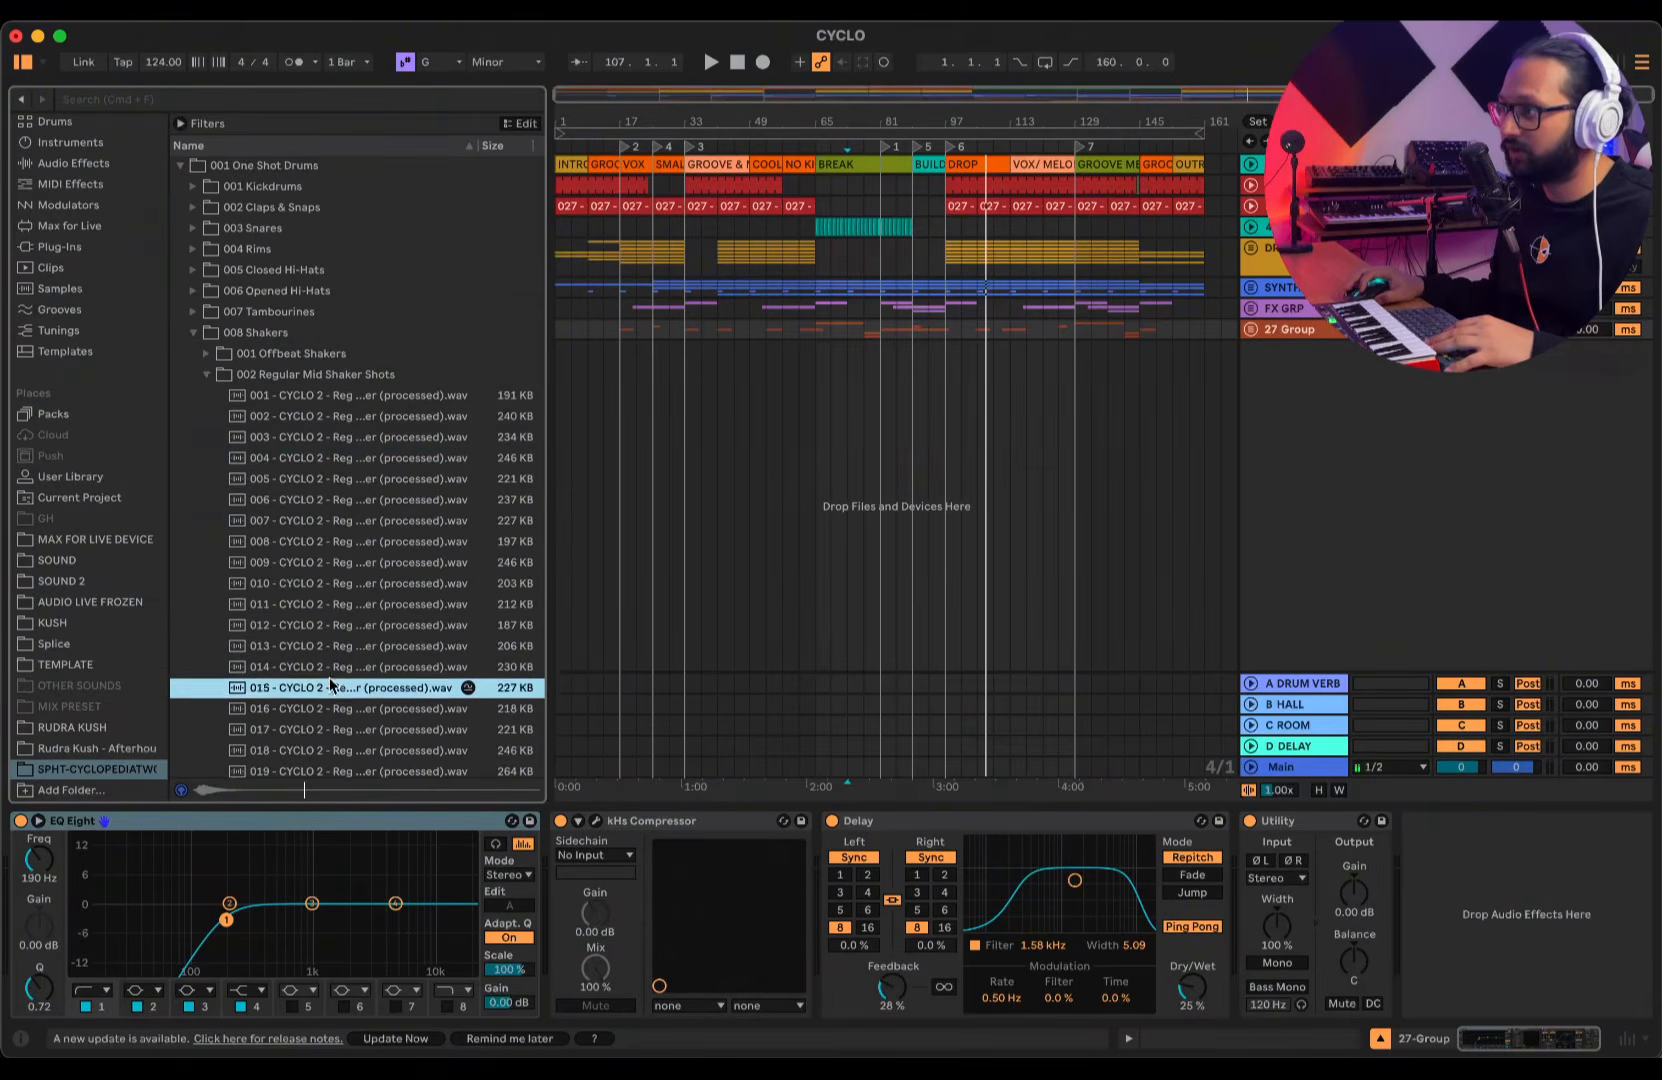
{"action": "key", "text": "Up"}
{"action": "key", "text": "Up"}
{"action": "key", "text": "Up"}
{"action": "key", "text": "Up"}
{"action": "key", "text": "Up"}
{"action": "key", "text": "Up"}
{"action": "key", "text": "Up"}
{"action": "key", "text": "Up"}
{"action": "key", "text": "Up"}
{"action": "left_click", "coordinate": [208, 374]}
- Audition the five Metal Maraca samples in 004 Metal Maraca and collapse it together with 008 Shakers
{"action": "left_click", "coordinate": [215, 414]}
{"action": "left_click", "coordinate": [207, 416]}
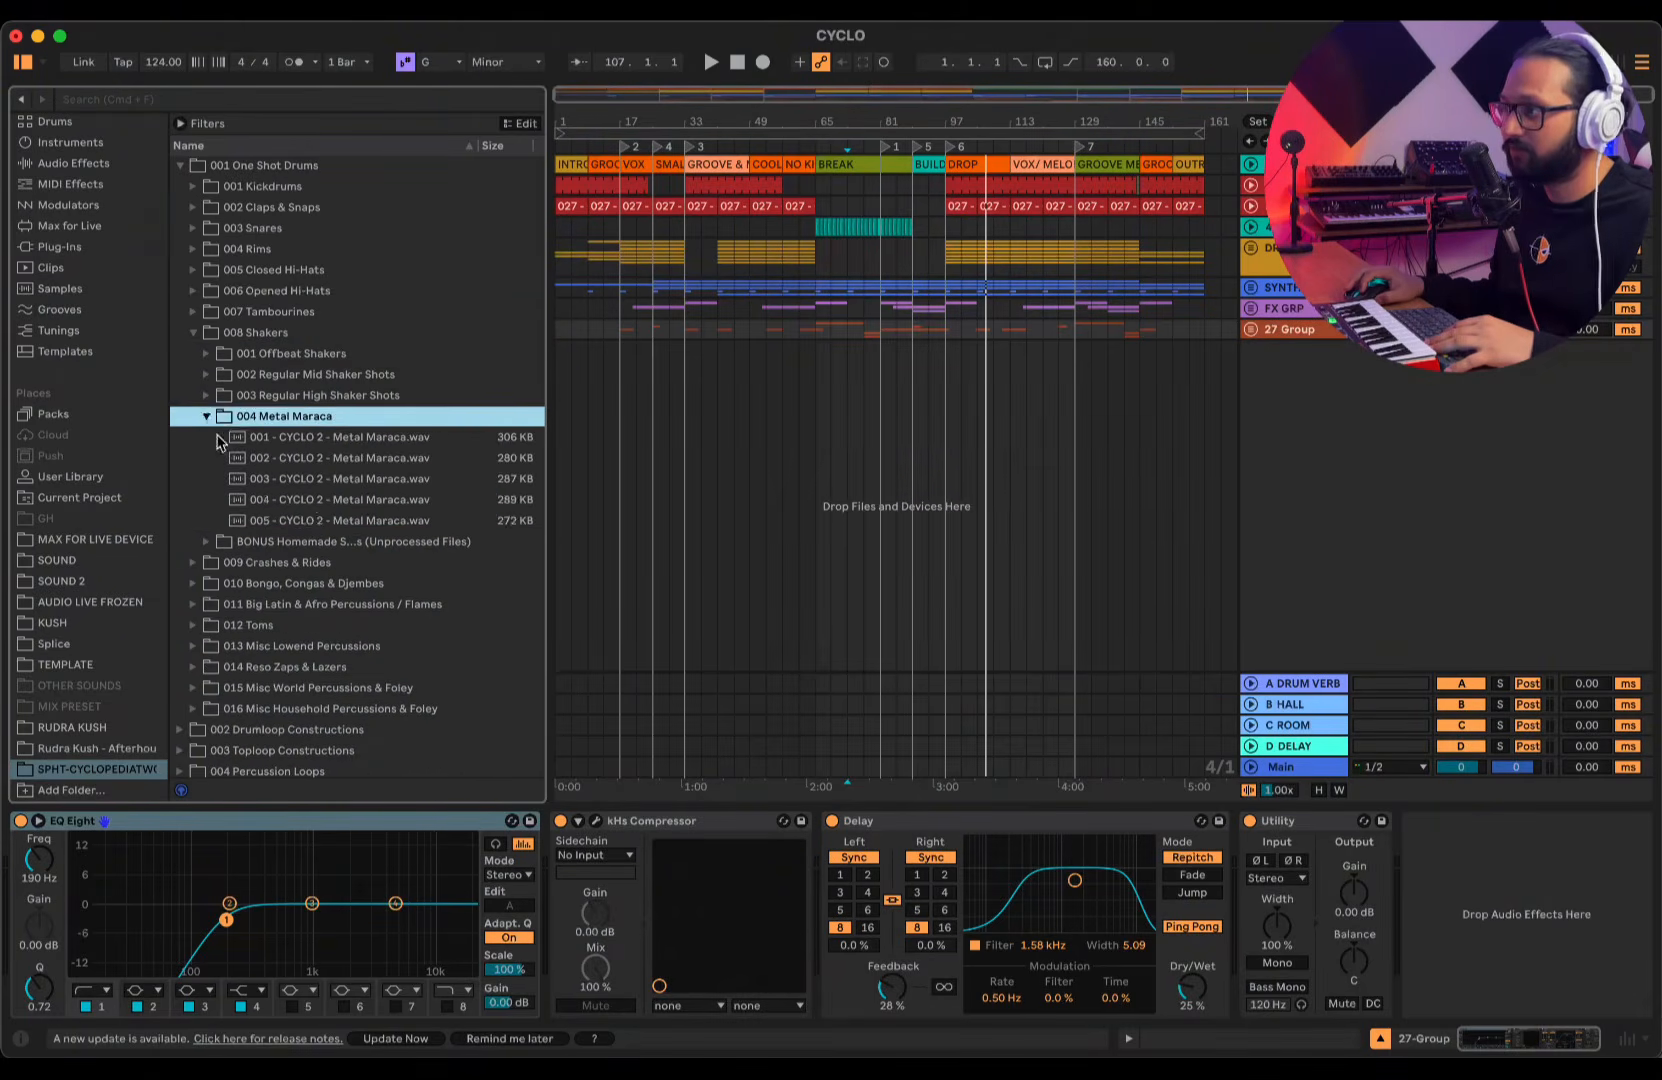
{"action": "key", "text": "Down"}
{"action": "key", "text": "Down"}
{"action": "key", "text": "Down"}
{"action": "key", "text": "Down"}
{"action": "key", "text": "Down"}
{"action": "key", "text": "Up"}
{"action": "key", "text": "Up"}
{"action": "left_click", "coordinate": [207, 417]}
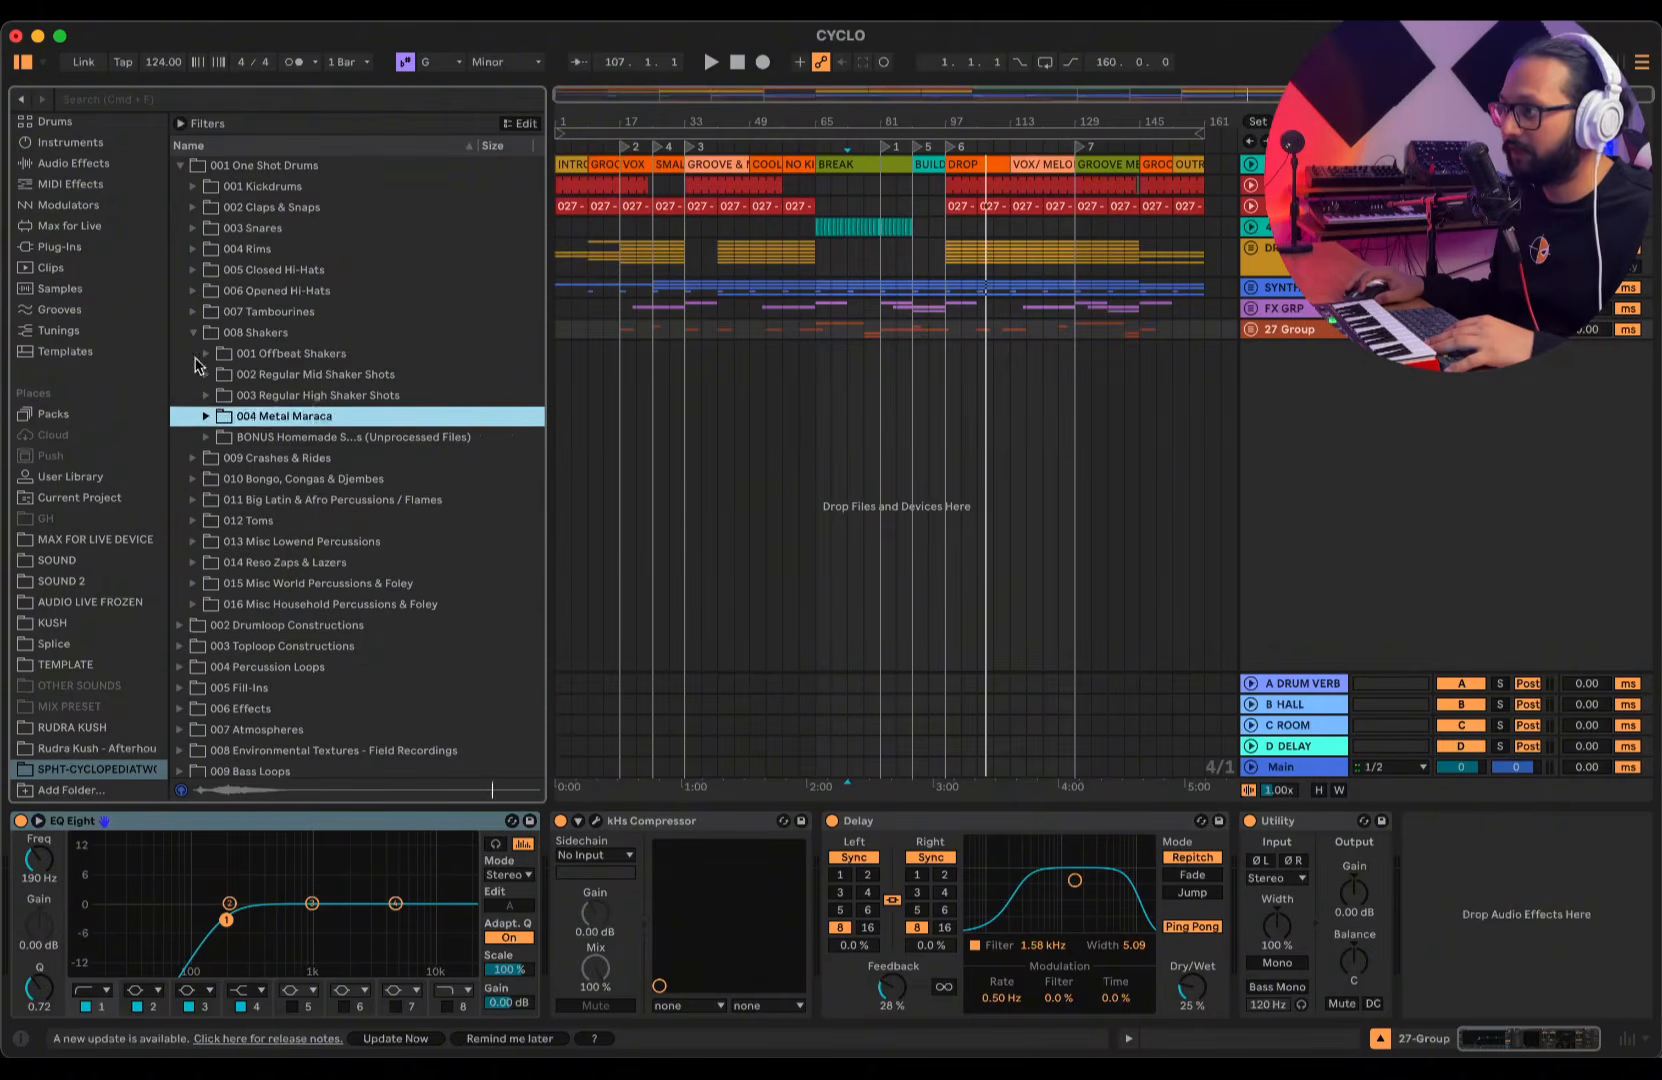
{"action": "left_click", "coordinate": [193, 332]}
- Look over the subfolders of 007 Tambourines and expand the 004 Rims folder
{"action": "left_click", "coordinate": [193, 311]}
{"action": "left_click", "coordinate": [273, 290]}
{"action": "left_click", "coordinate": [268, 269]}
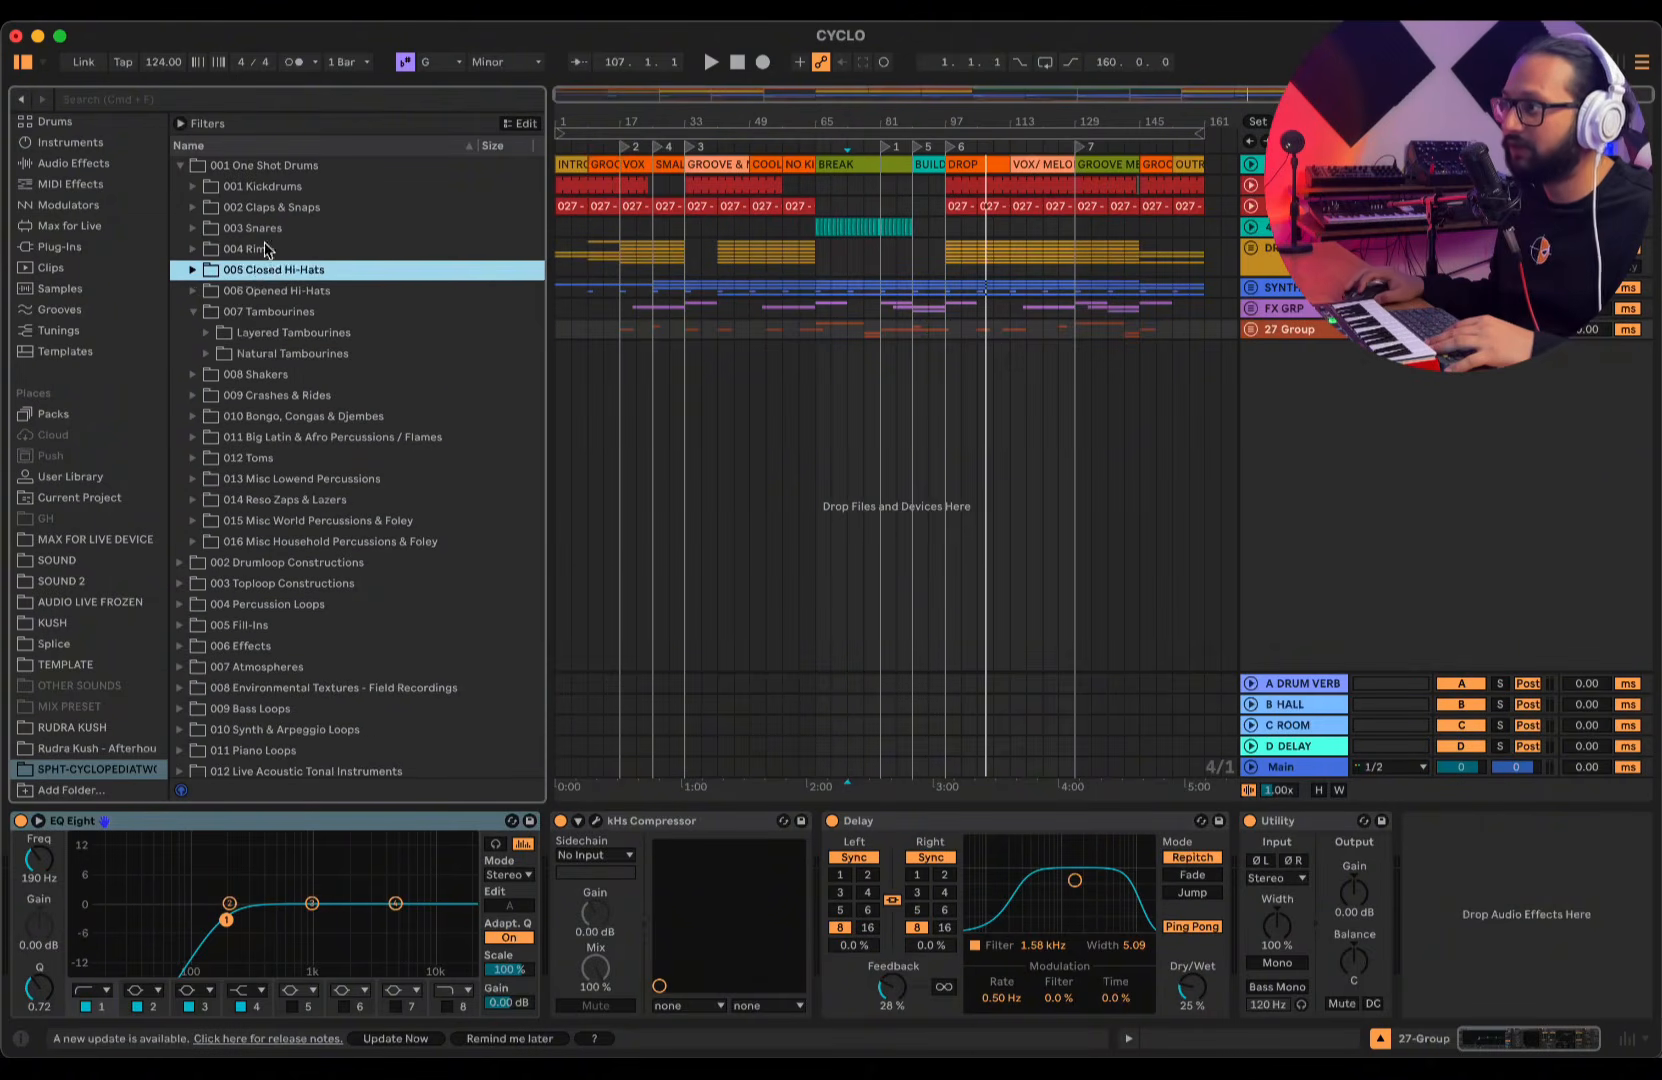
{"action": "left_click", "coordinate": [263, 249]}
{"action": "left_click", "coordinate": [194, 250]}
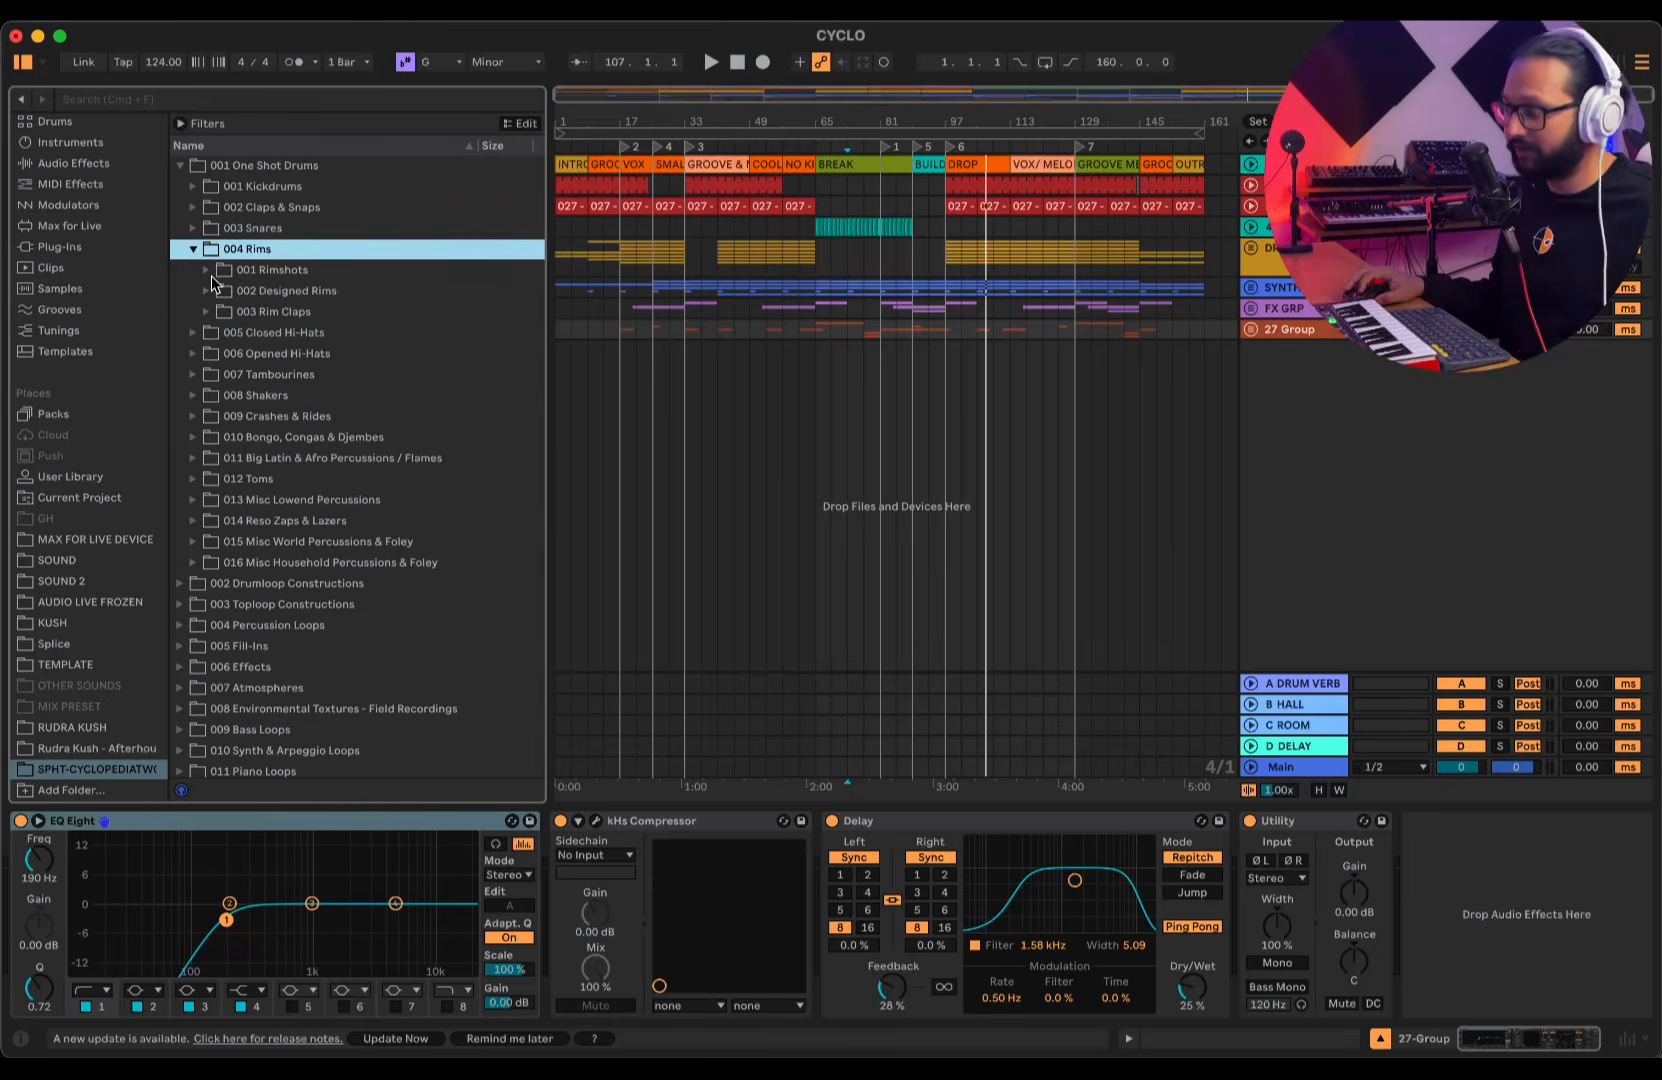
- Audition the rim shot samples from 001 to 012 in the 001 Rimshots folder and collapse it
{"action": "left_click", "coordinate": [206, 272]}
{"action": "key", "text": "Down"}
{"action": "key", "text": "Down"}
{"action": "key", "text": "Down"}
{"action": "key", "text": "Down"}
{"action": "key", "text": "Down"}
{"action": "key", "text": "Down"}
{"action": "key", "text": "Down"}
{"action": "key", "text": "Down"}
{"action": "key", "text": "Down"}
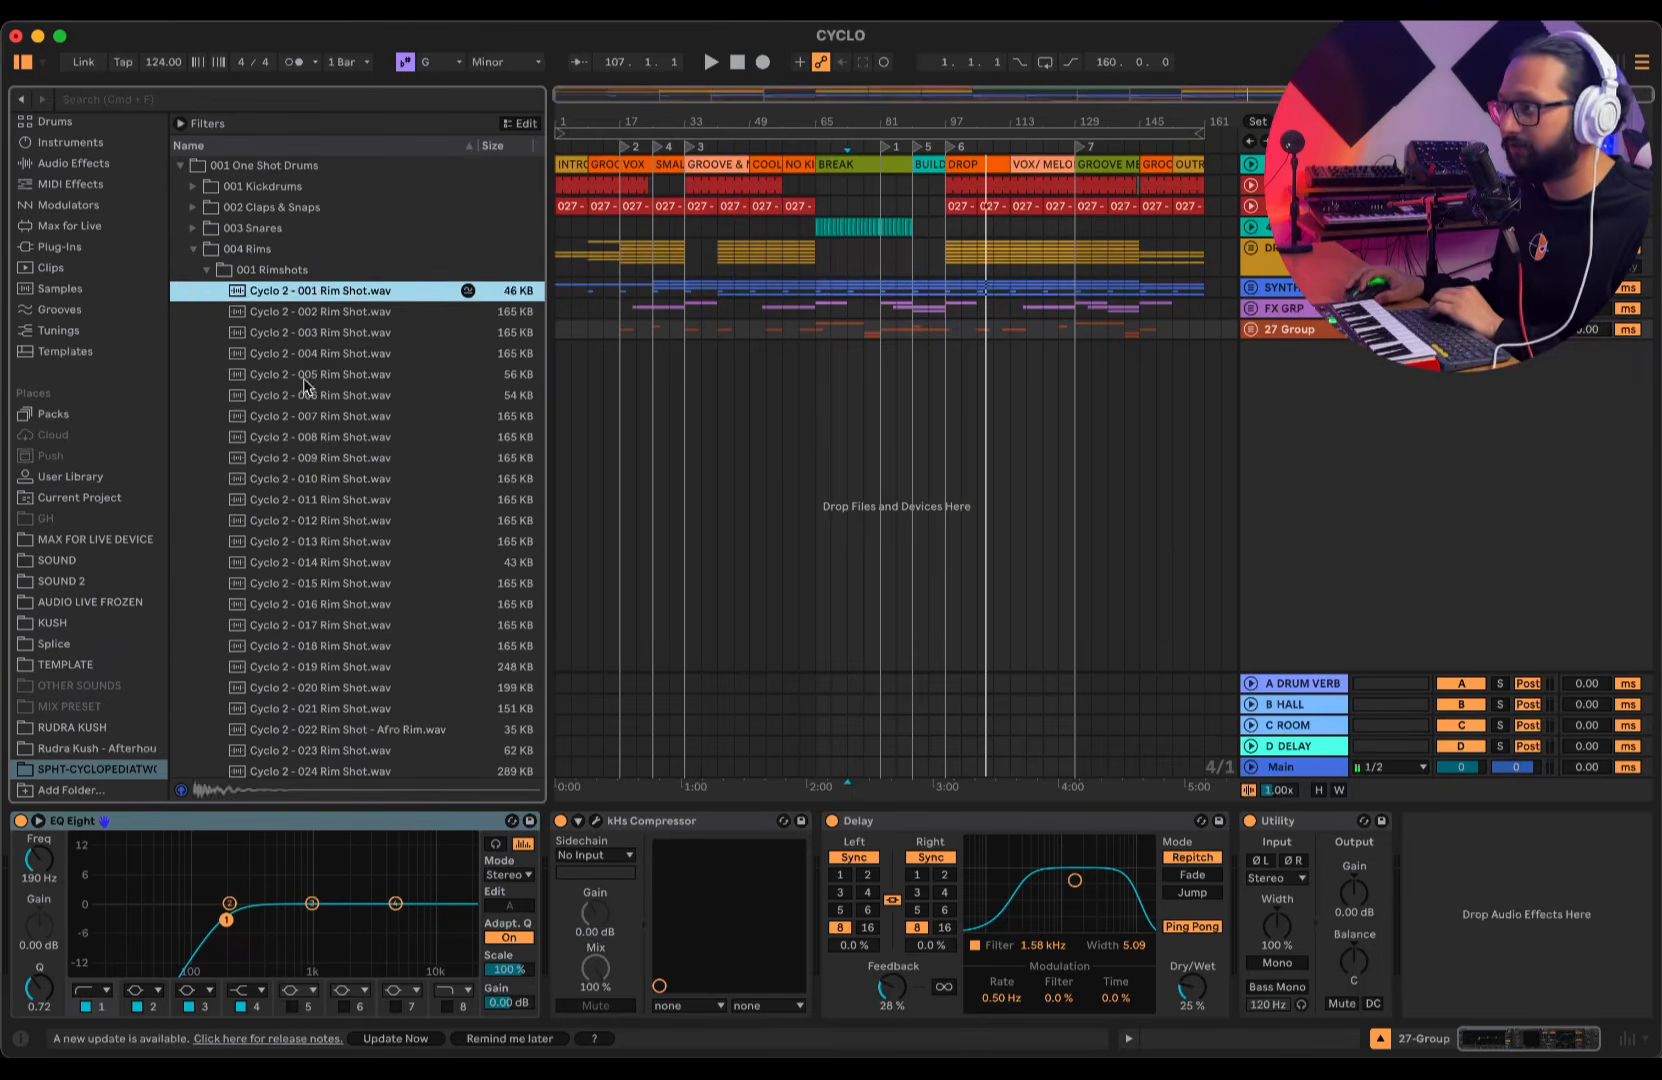
{"action": "key", "text": "Down"}
{"action": "key", "text": "Down"}
{"action": "key", "text": "Down"}
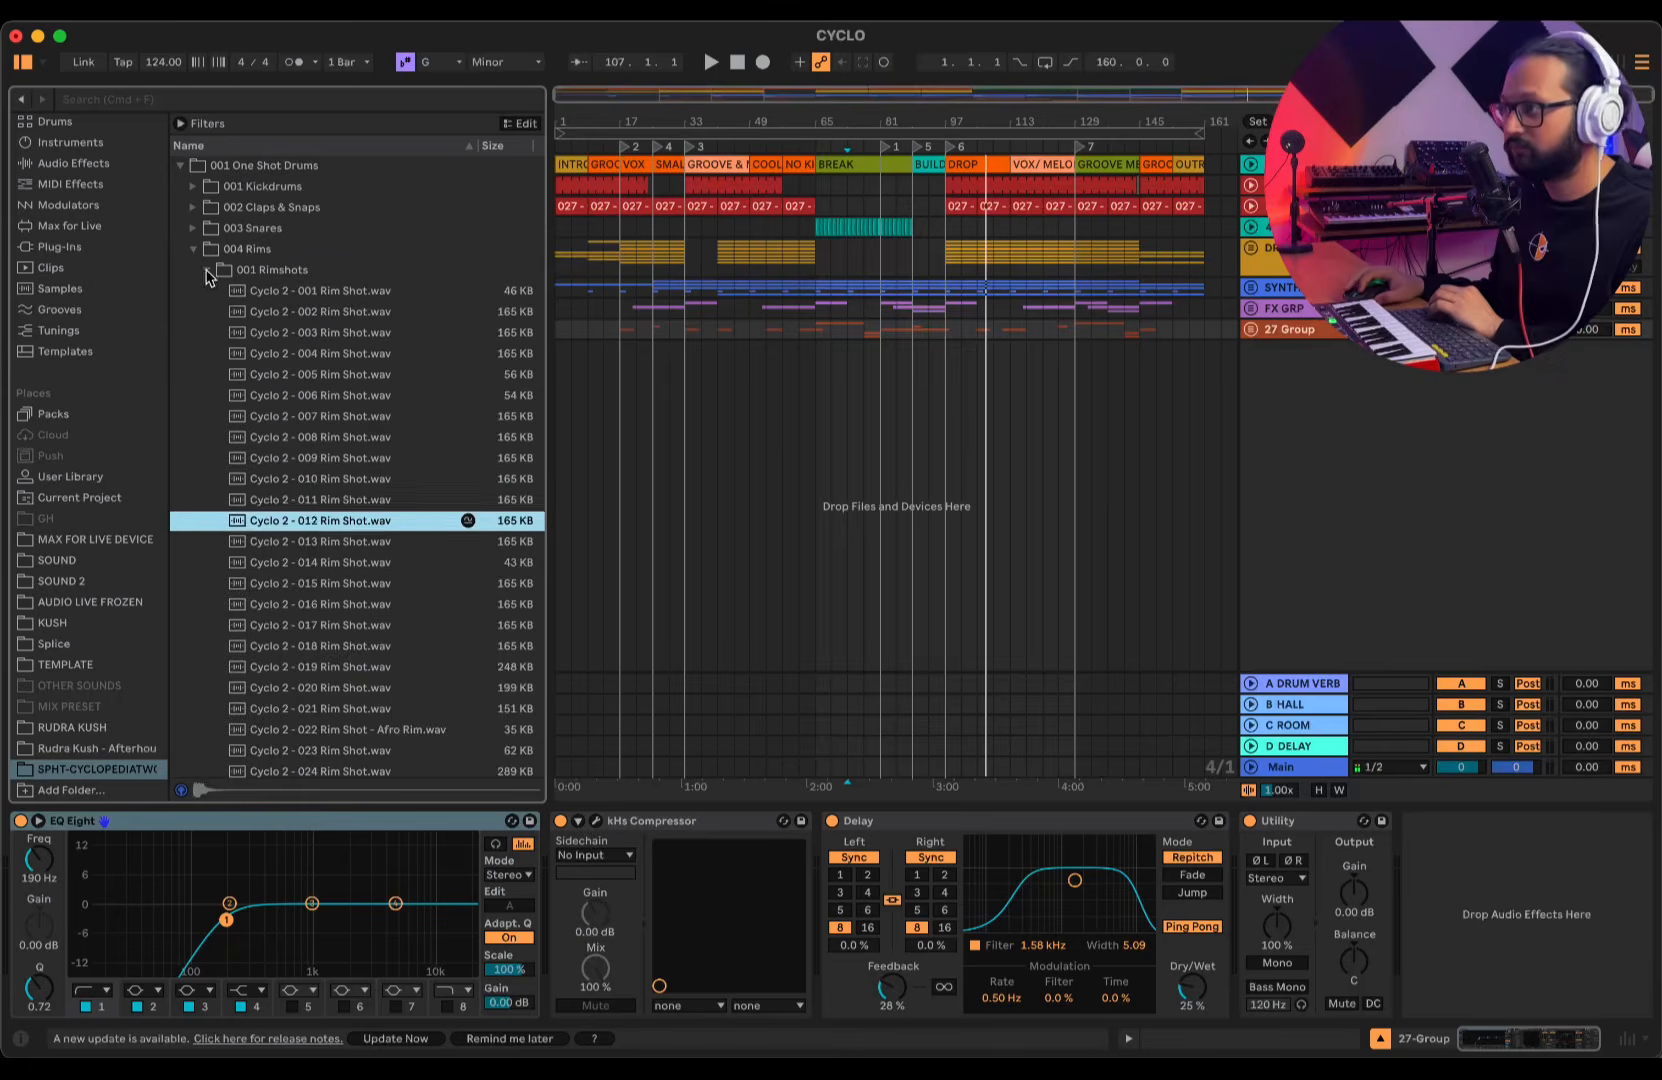
{"action": "left_click", "coordinate": [206, 270]}
- Audition the samples in 002 Designed Rims, including 014 and 019, and collapse the parent 004 Rims folder
{"action": "left_click", "coordinate": [206, 291]}
{"action": "key", "text": "Down"}
{"action": "key", "text": "Down"}
{"action": "key", "text": "Down"}
{"action": "left_click", "coordinate": [338, 583]}
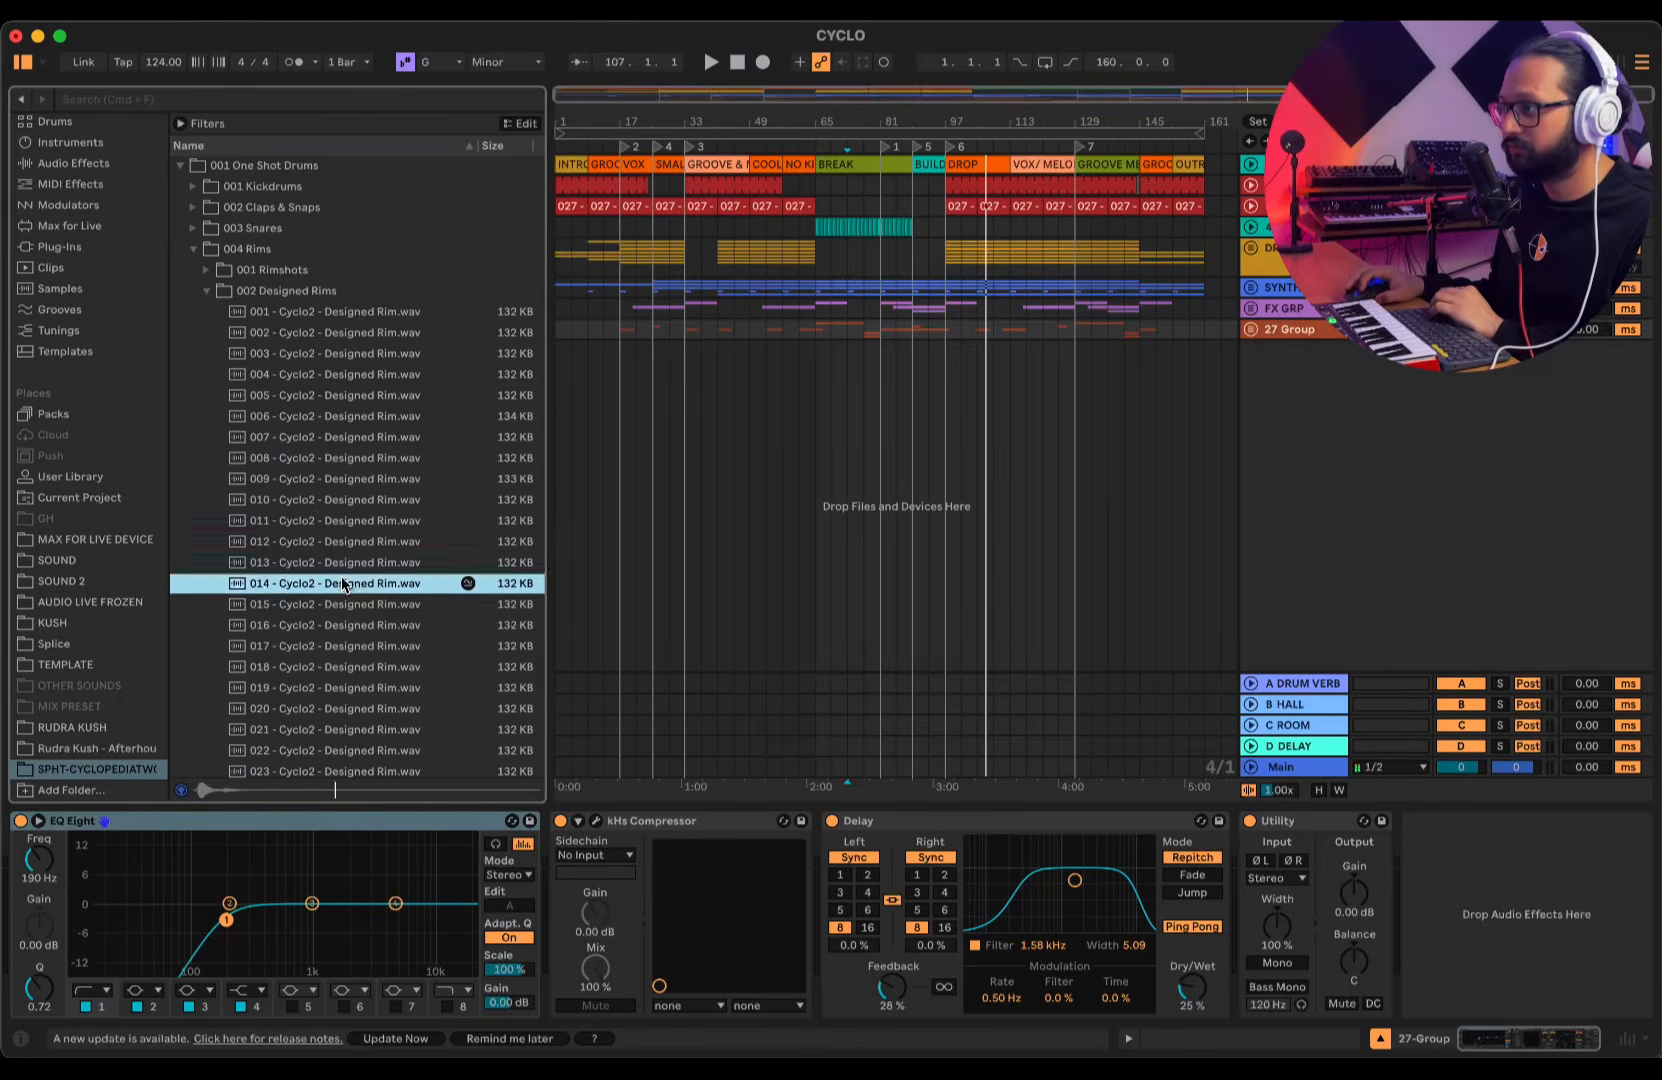
{"action": "key", "text": "Up"}
{"action": "key", "text": "Up"}
{"action": "key", "text": "Up"}
{"action": "key", "text": "Up"}
{"action": "key", "text": "Up"}
{"action": "key", "text": "Up"}
{"action": "key", "text": "Up"}
{"action": "key", "text": "Up"}
{"action": "key", "text": "Up"}
{"action": "key", "text": "Down"}
{"action": "key", "text": "Down"}
{"action": "key", "text": "Down"}
{"action": "key", "text": "Down"}
{"action": "key", "text": "Down"}
{"action": "key", "text": "Down"}
{"action": "key", "text": "Down"}
{"action": "key", "text": "Down"}
{"action": "key", "text": "Down"}
{"action": "key", "text": "Down"}
{"action": "key", "text": "Down"}
{"action": "key", "text": "Down"}
{"action": "key", "text": "Down"}
{"action": "key", "text": "Down"}
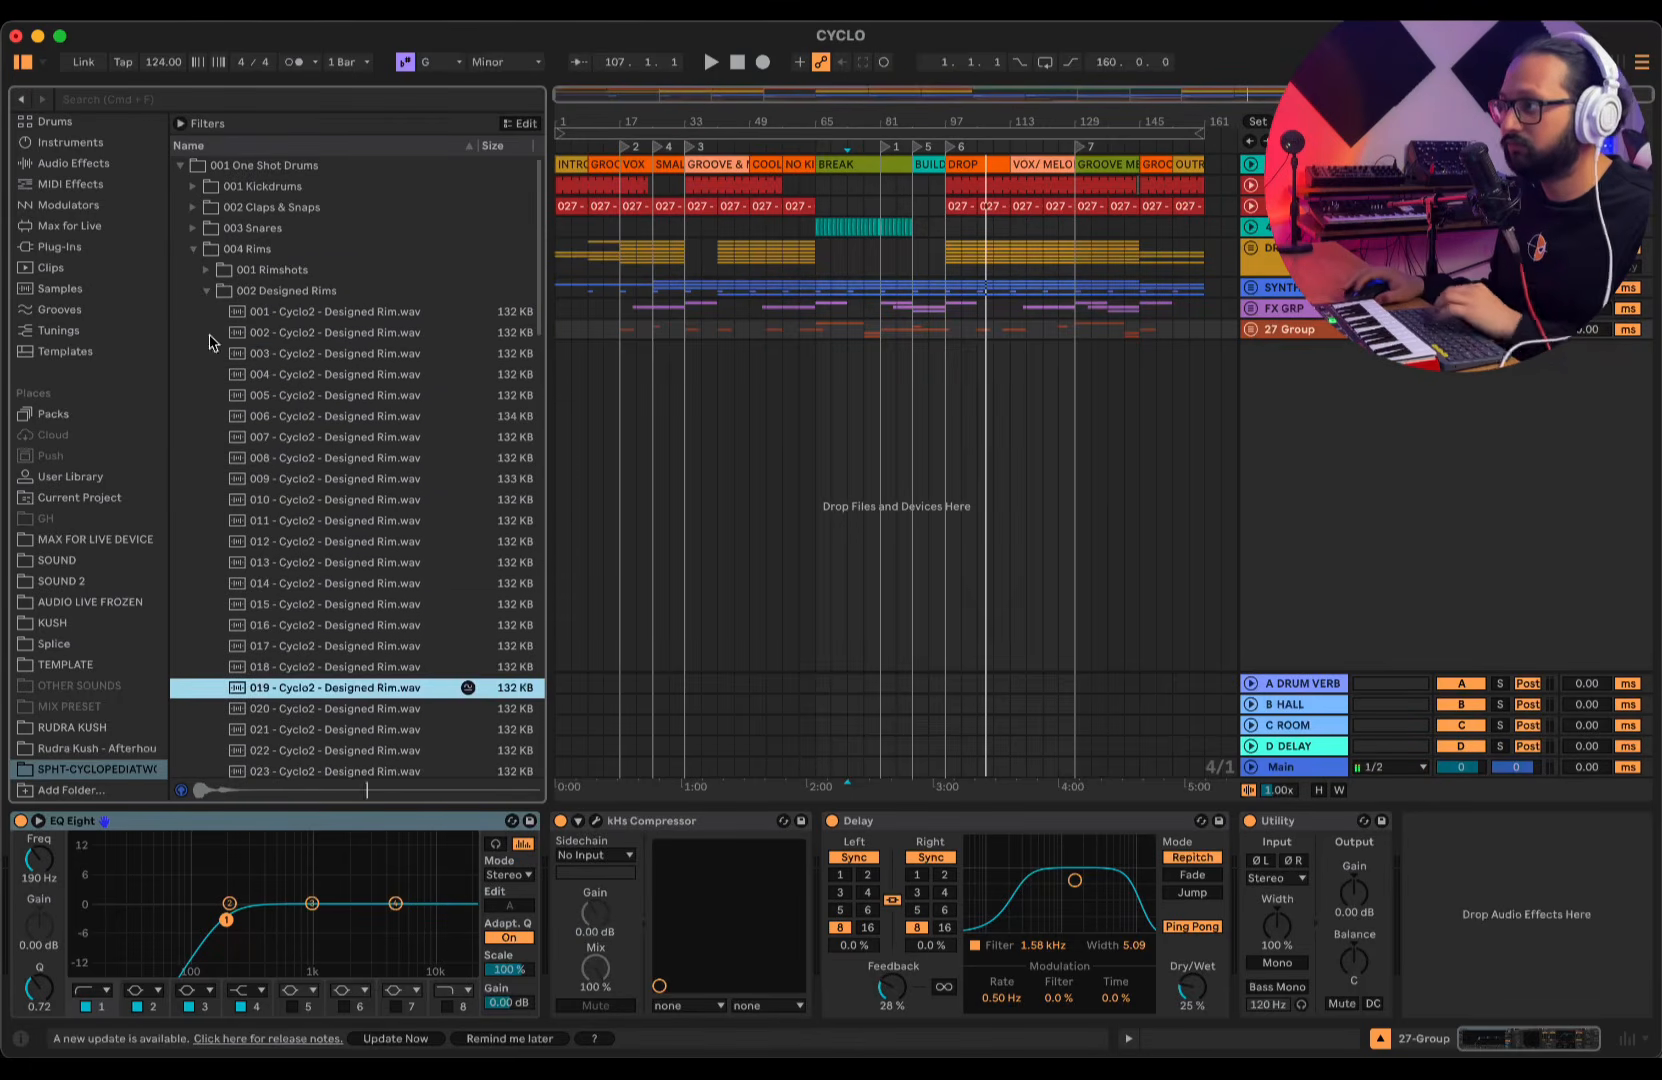
{"action": "left_click", "coordinate": [194, 249]}
- Expand the 001 Kickdrums folder and step through its subfolders from 01 Kickdrums Signature to 03 Kickdrums Softer
{"action": "left_click", "coordinate": [193, 187]}
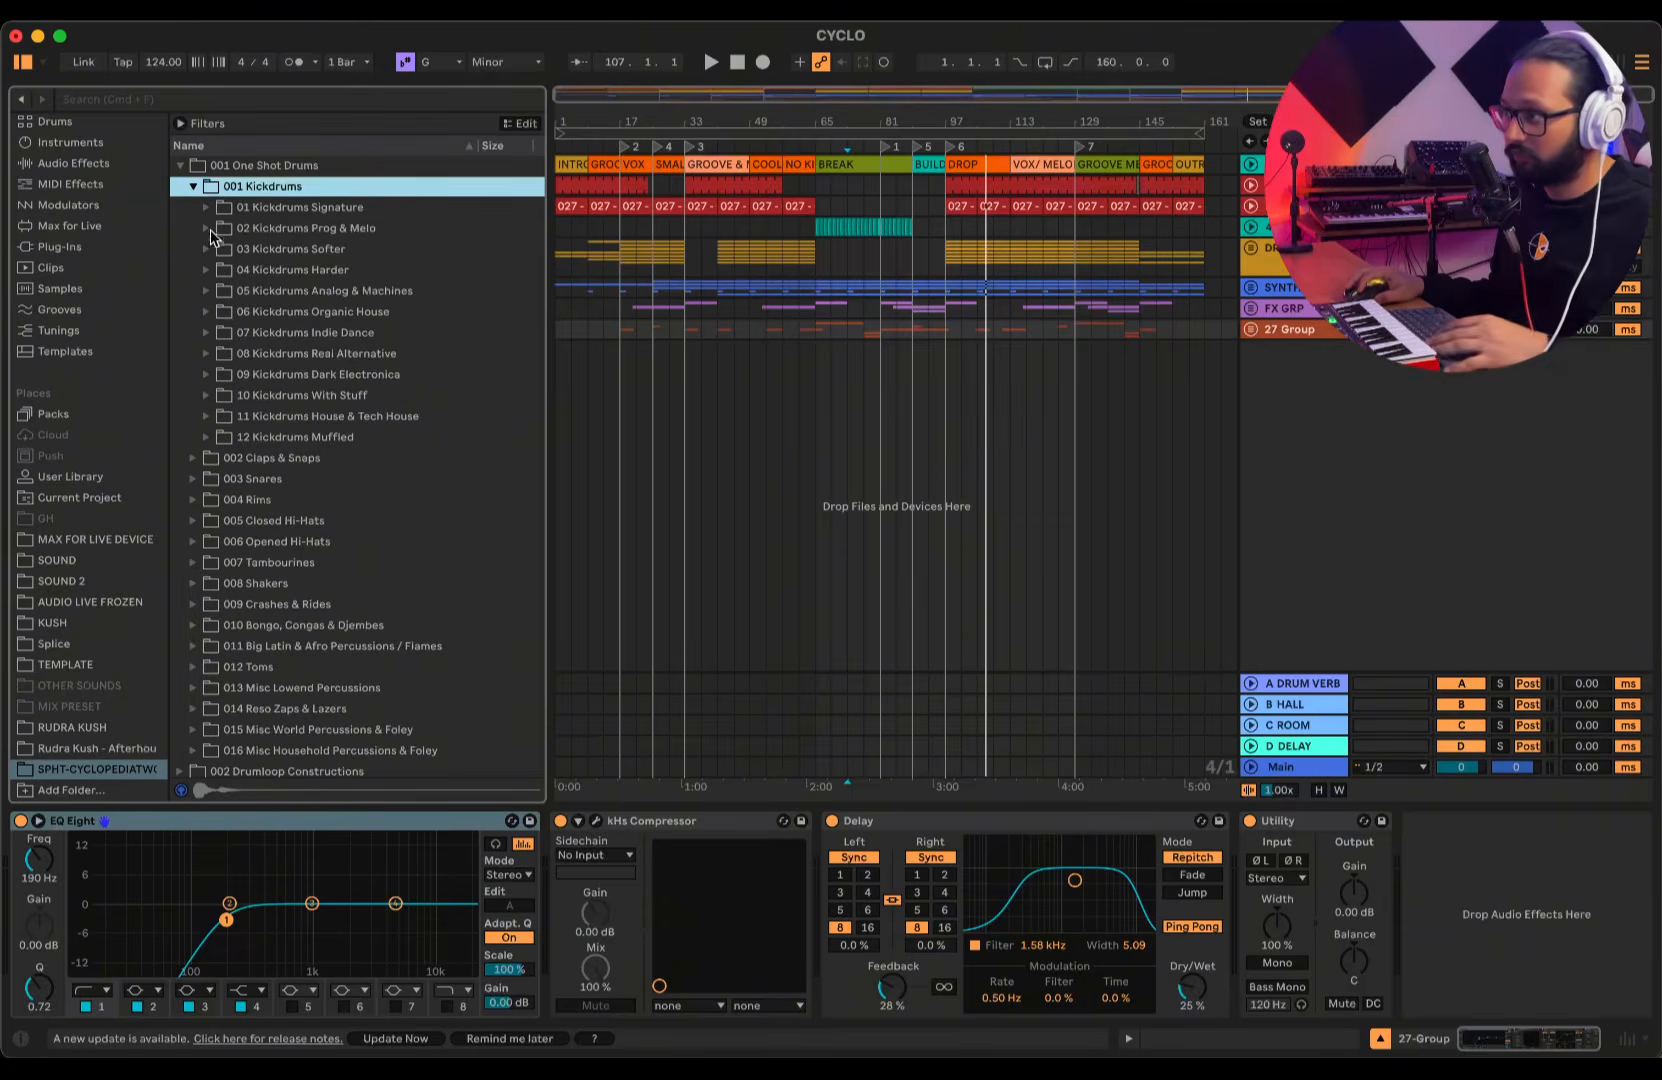
{"action": "left_click", "coordinate": [341, 212]}
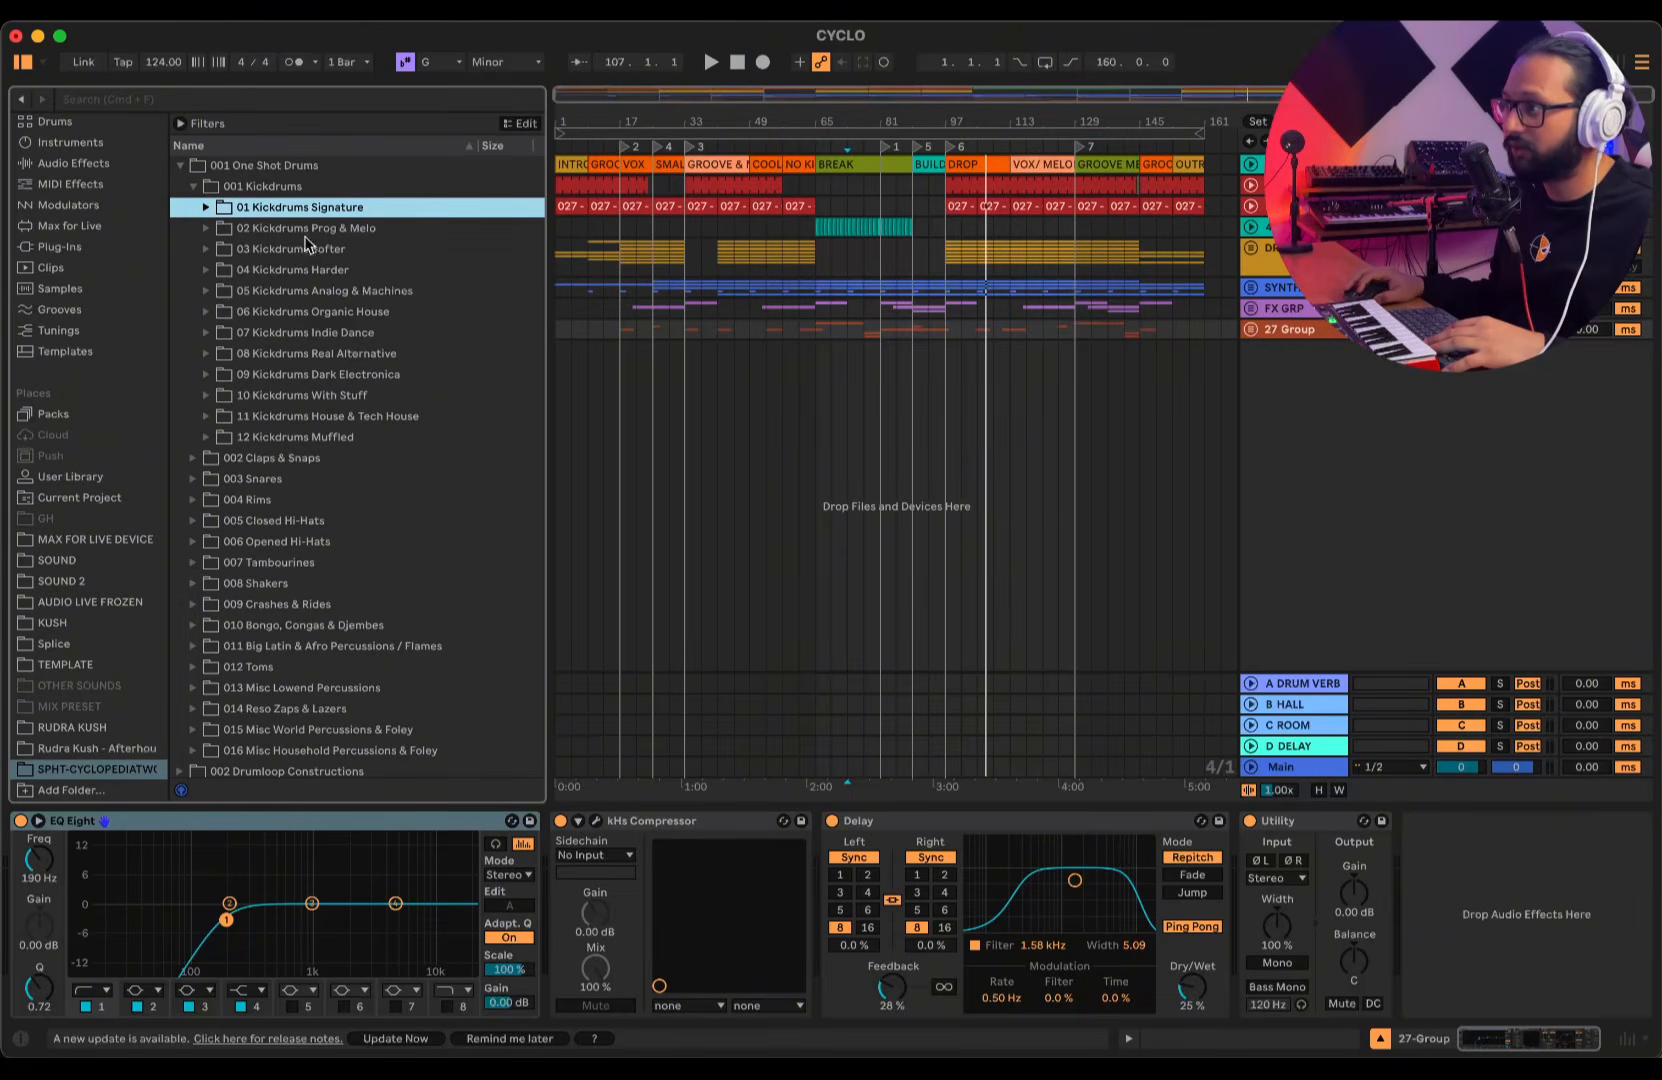
{"action": "key", "text": "Down"}
{"action": "key", "text": "Down"}
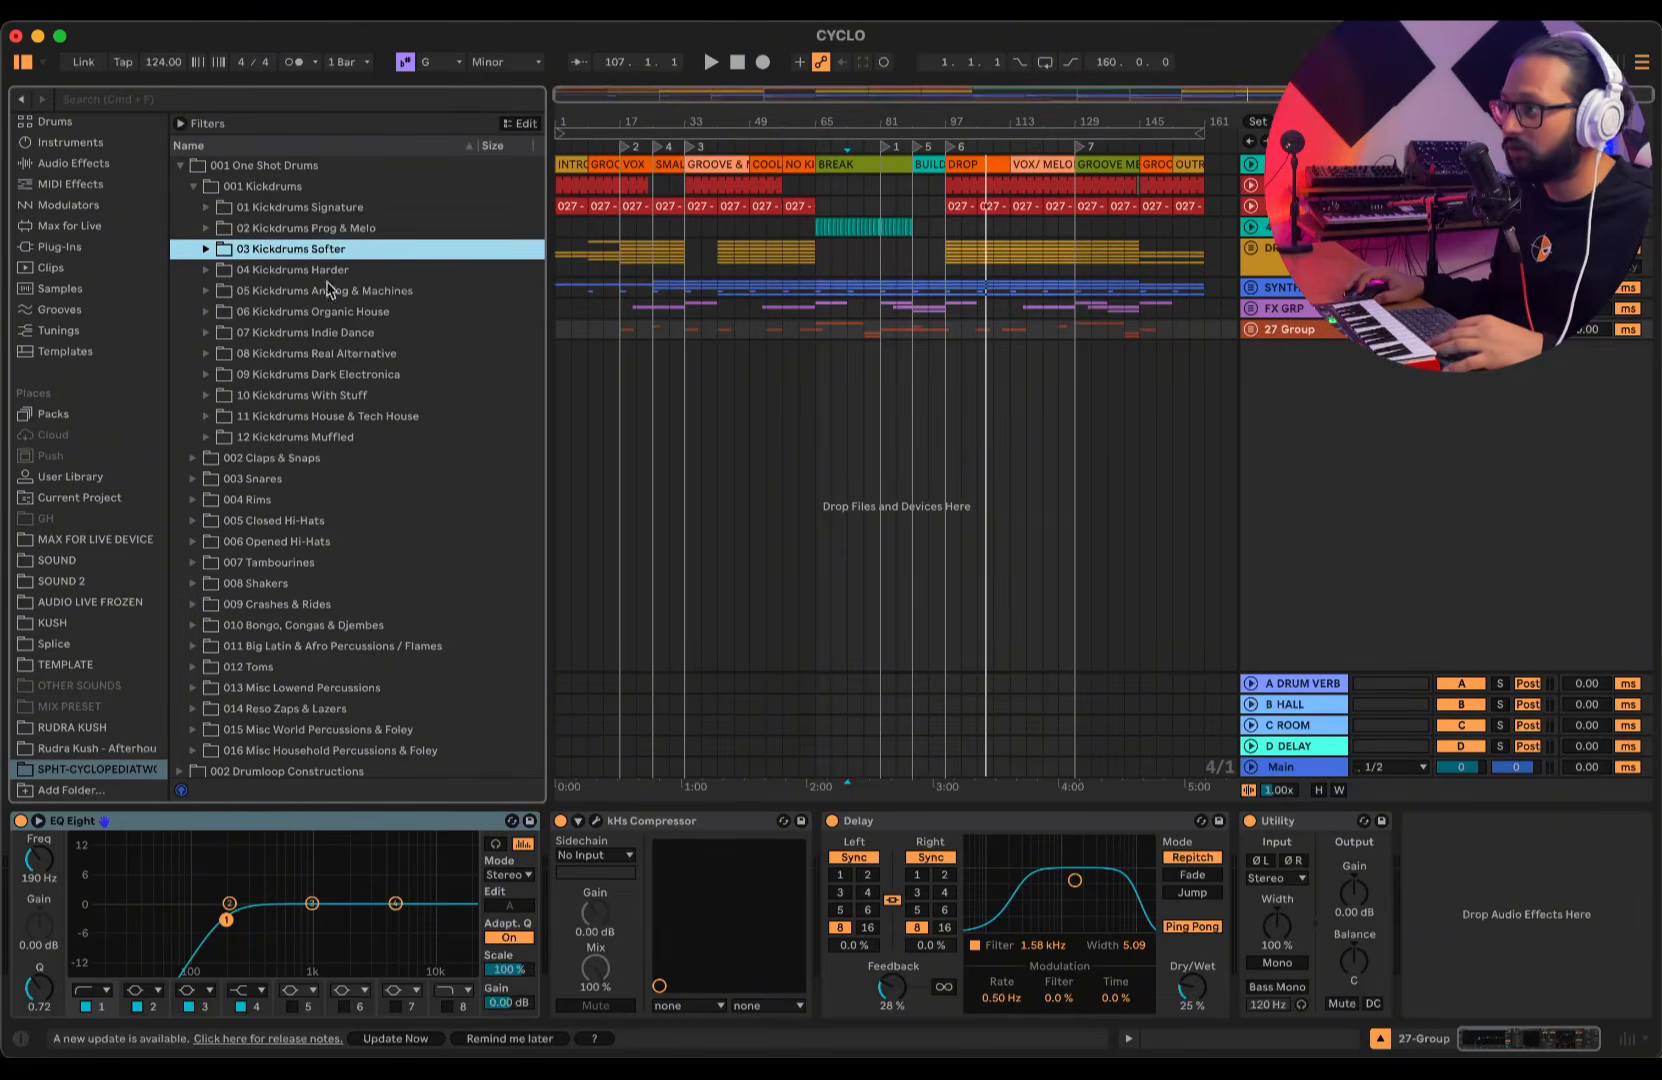
- Audition the kick samples in the 04 Kickdrums Harder folder one after another from 001 and collapse it
{"action": "key", "text": "Down"}
{"action": "key", "text": "Right"}
{"action": "key", "text": "Down"}
{"action": "key", "text": "Down"}
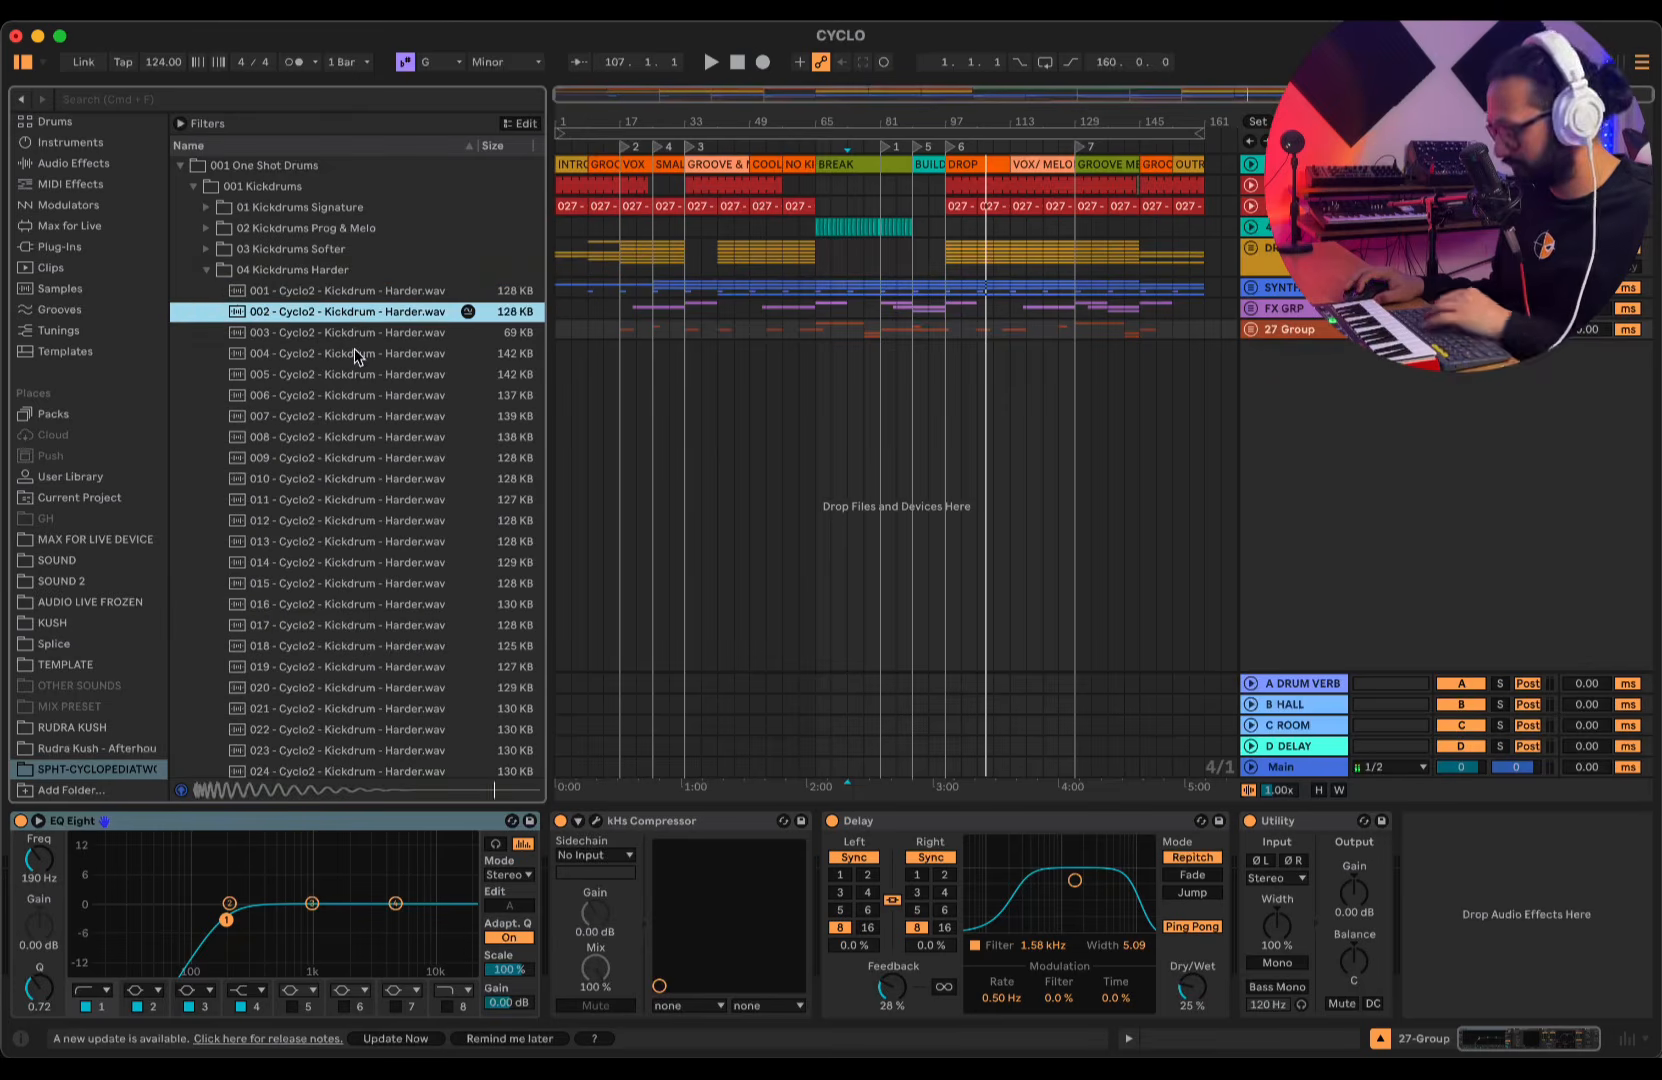
{"action": "key", "text": "Down"}
{"action": "key", "text": "Down"}
{"action": "key", "text": "Down"}
{"action": "key", "text": "Down"}
{"action": "key", "text": "Down"}
{"action": "key", "text": "Down"}
{"action": "key", "text": "Down"}
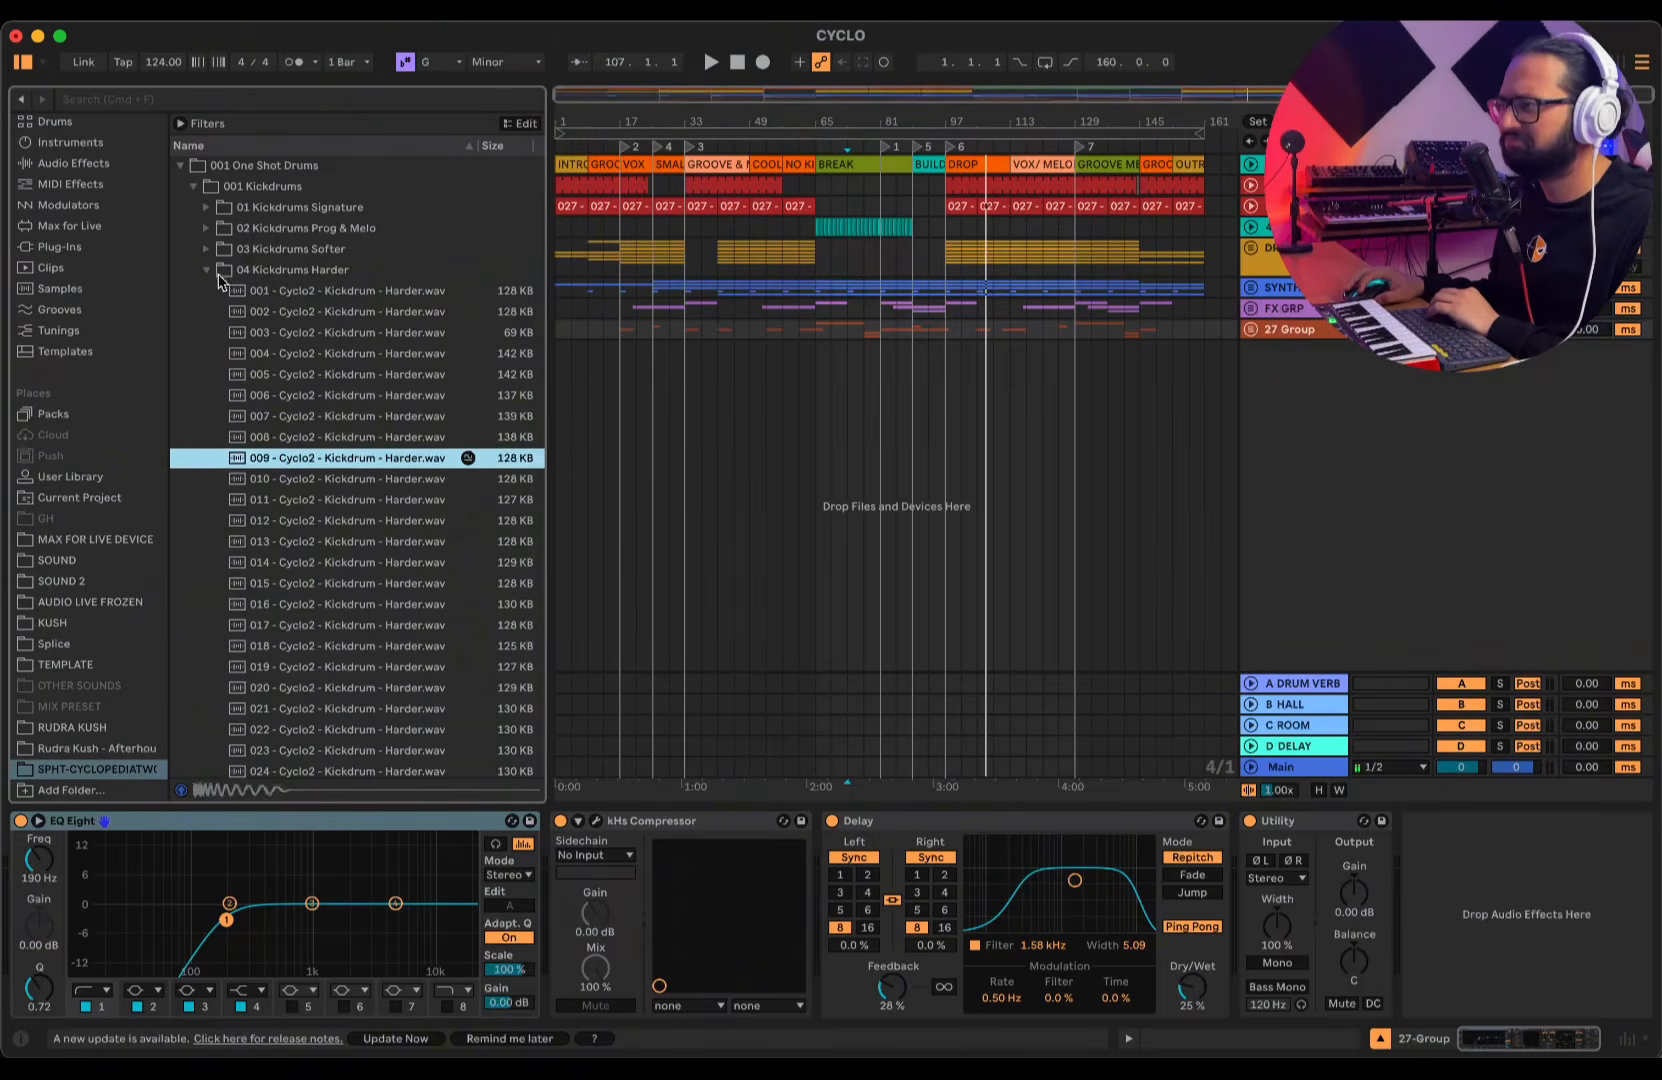
{"action": "key", "text": "Down"}
{"action": "key", "text": "Down"}
{"action": "key", "text": "Left"}
- Audition the first several P&M Kickdrum samples in the 02 Kickdrums Prog & Melo folder and collapse it
{"action": "key", "text": "Up"}
{"action": "key", "text": "Up"}
{"action": "key", "text": "Right"}
{"action": "key", "text": "Down"}
{"action": "key", "text": "Down"}
{"action": "key", "text": "Down"}
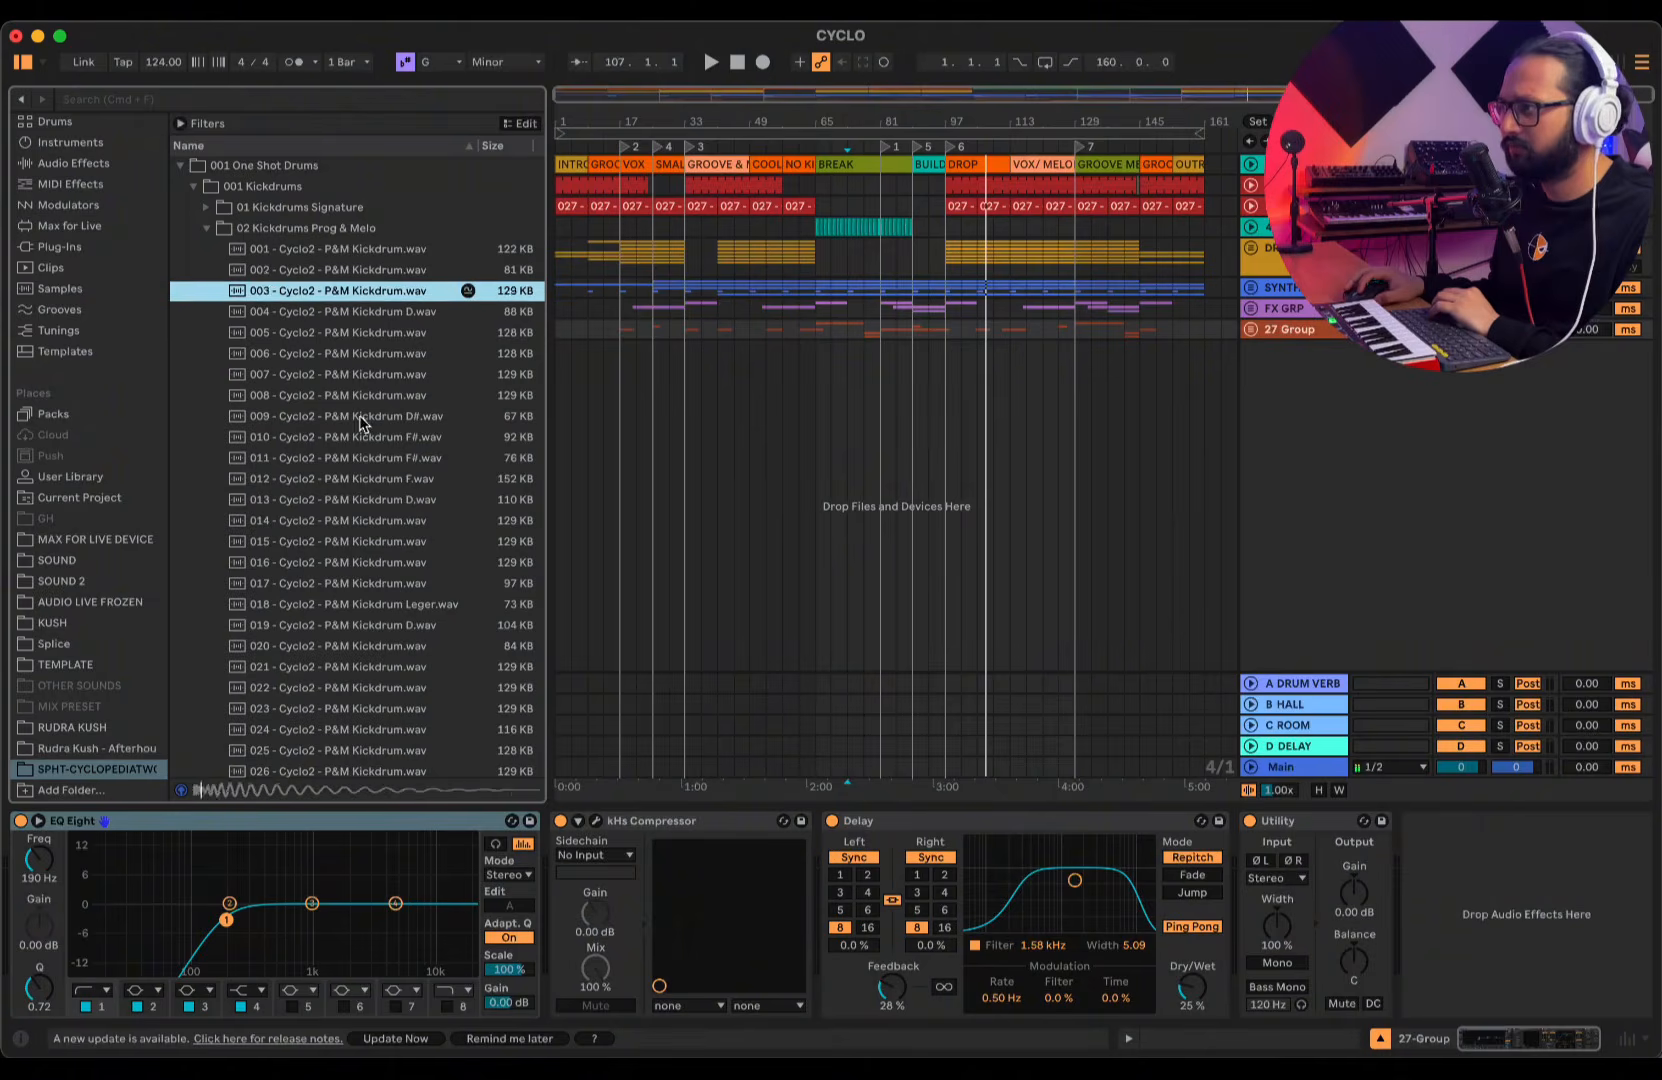
{"action": "key", "text": "Down"}
{"action": "key", "text": "Down"}
{"action": "key", "text": "Down"}
{"action": "key", "text": "Down"}
{"action": "key", "text": "Down"}
{"action": "key", "text": "Left"}
- Audition kicks in the 01 Kickdrums Signature folder from 01 onward, including 13B, 17 LIFE ON HOLD and 18 AFTERLIFE, and collapse it
{"action": "left_click", "coordinate": [204, 208]}
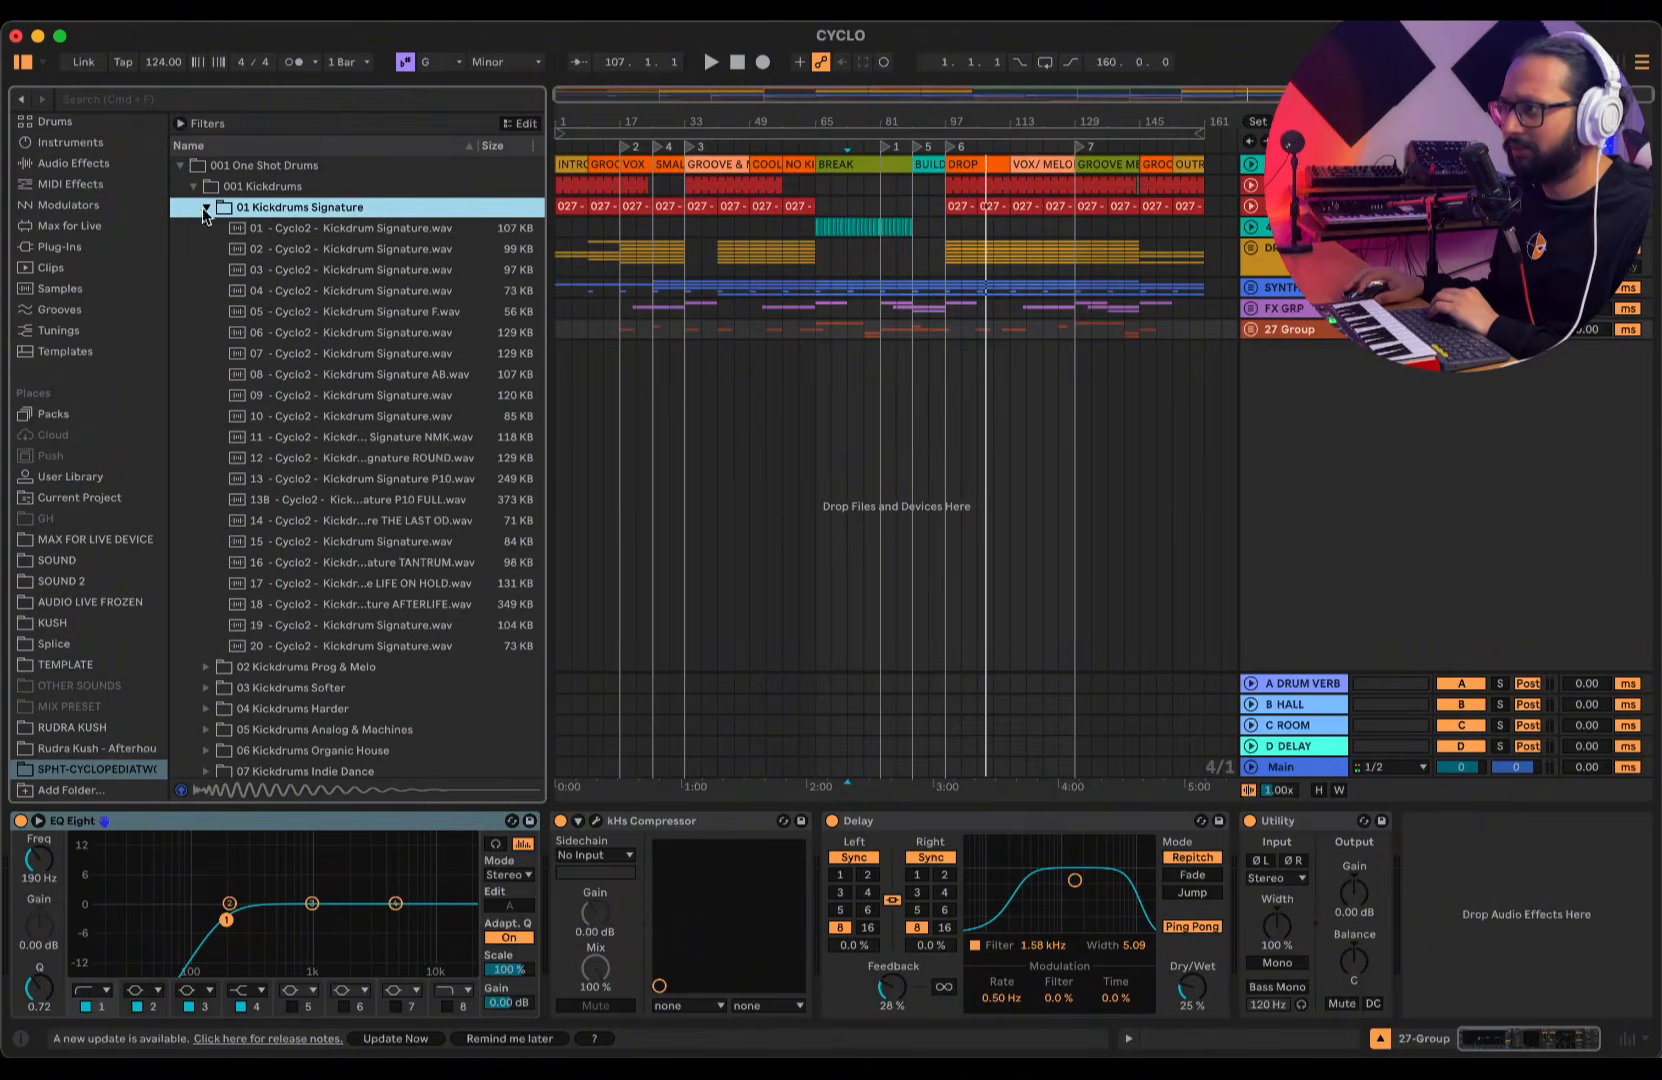
{"action": "key", "text": "Down"}
{"action": "key", "text": "Down"}
{"action": "key", "text": "Down"}
{"action": "key", "text": "Down"}
{"action": "key", "text": "Down"}
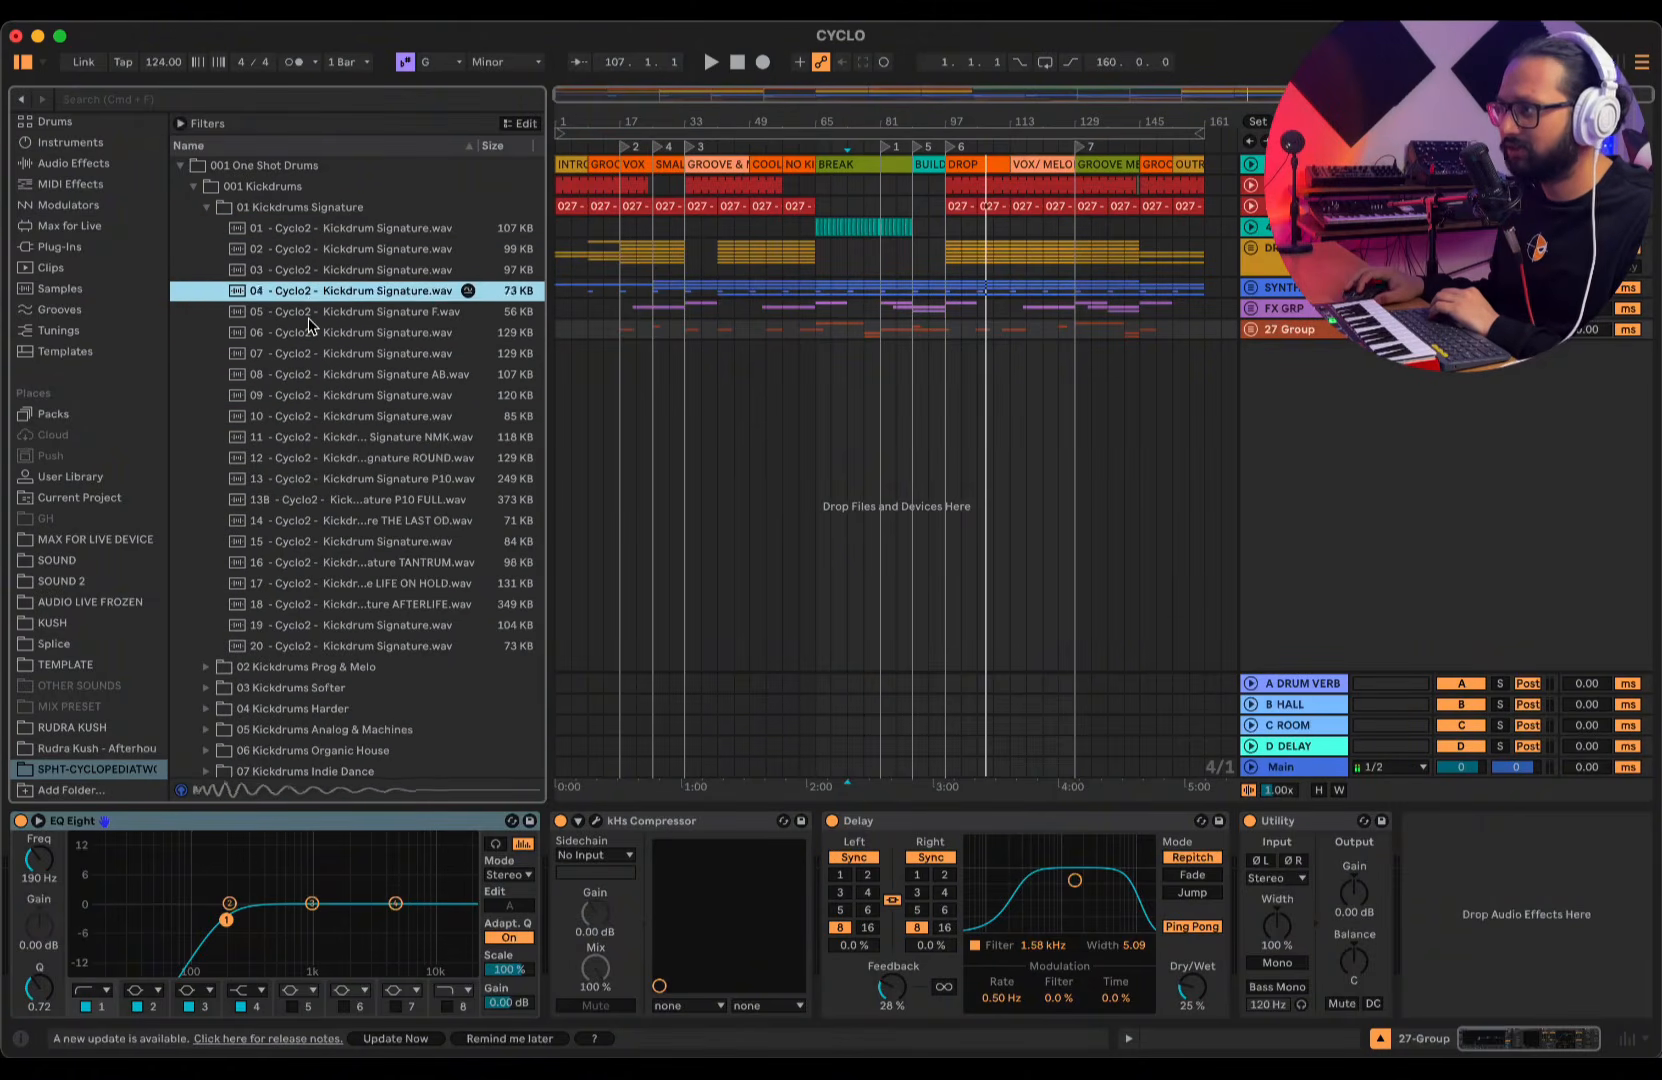
{"action": "key", "text": "Down"}
{"action": "left_click", "coordinate": [367, 501]}
{"action": "left_click", "coordinate": [357, 580]}
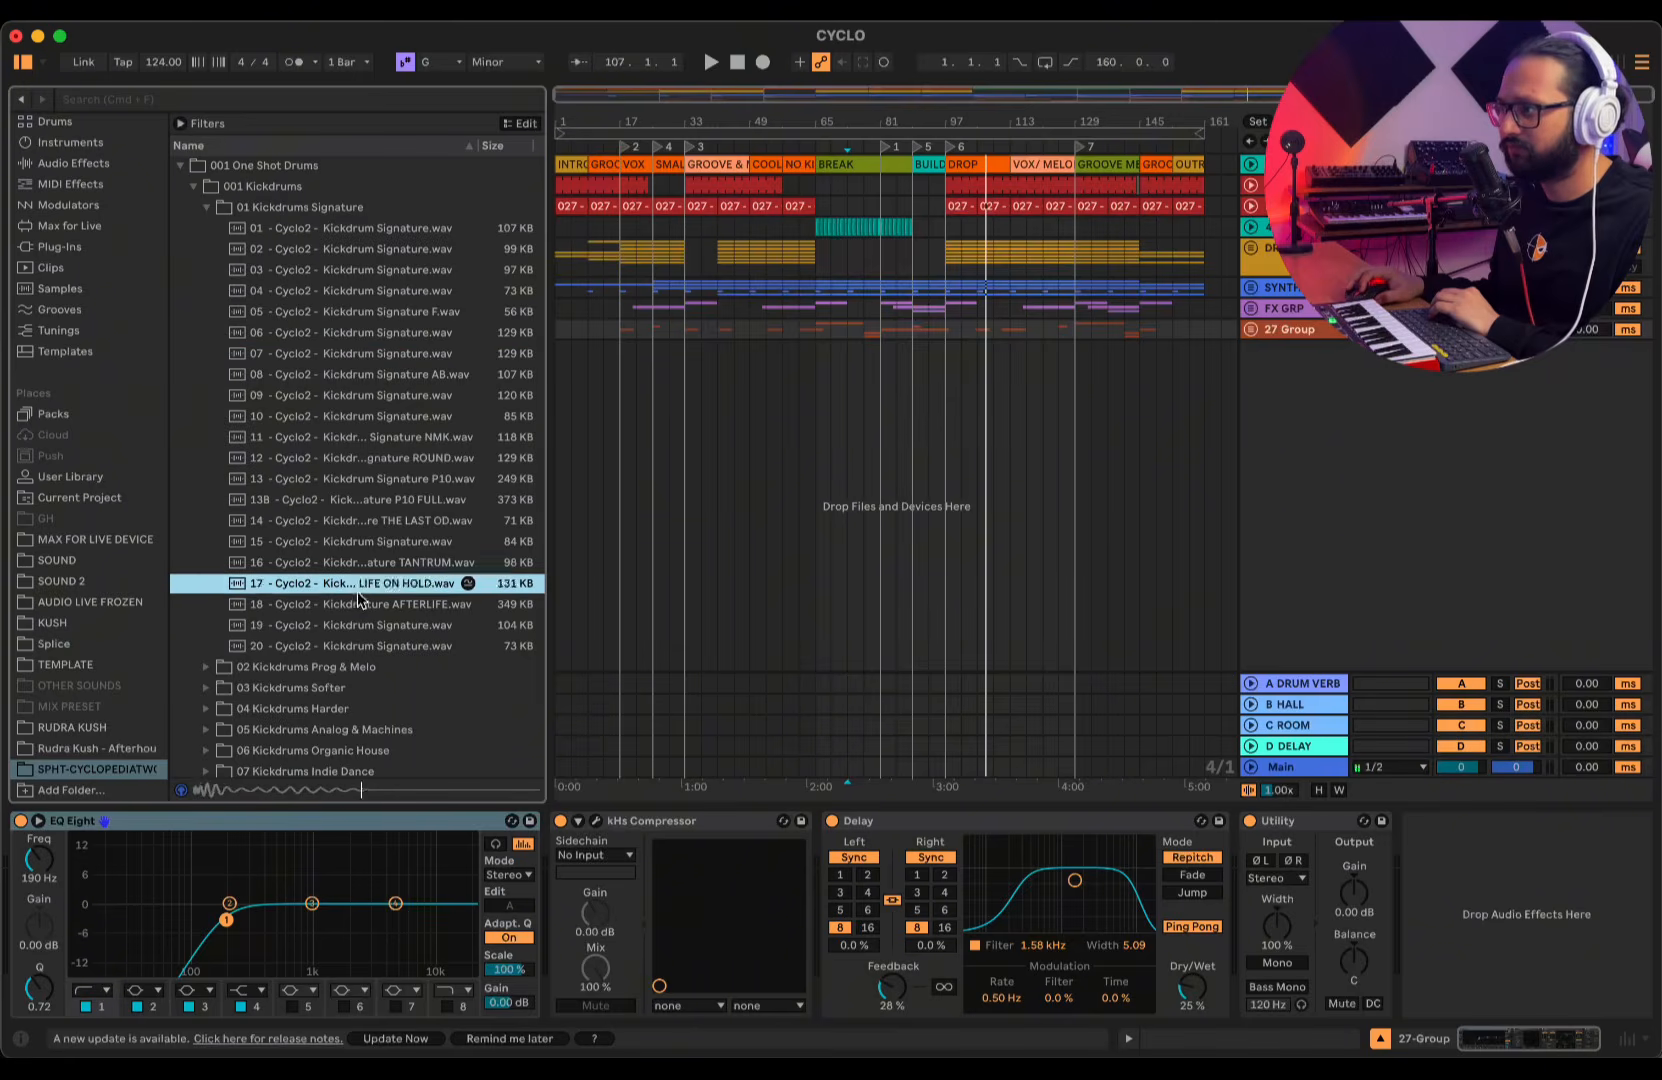
{"action": "left_click", "coordinate": [357, 598]}
{"action": "key", "text": "Left"}
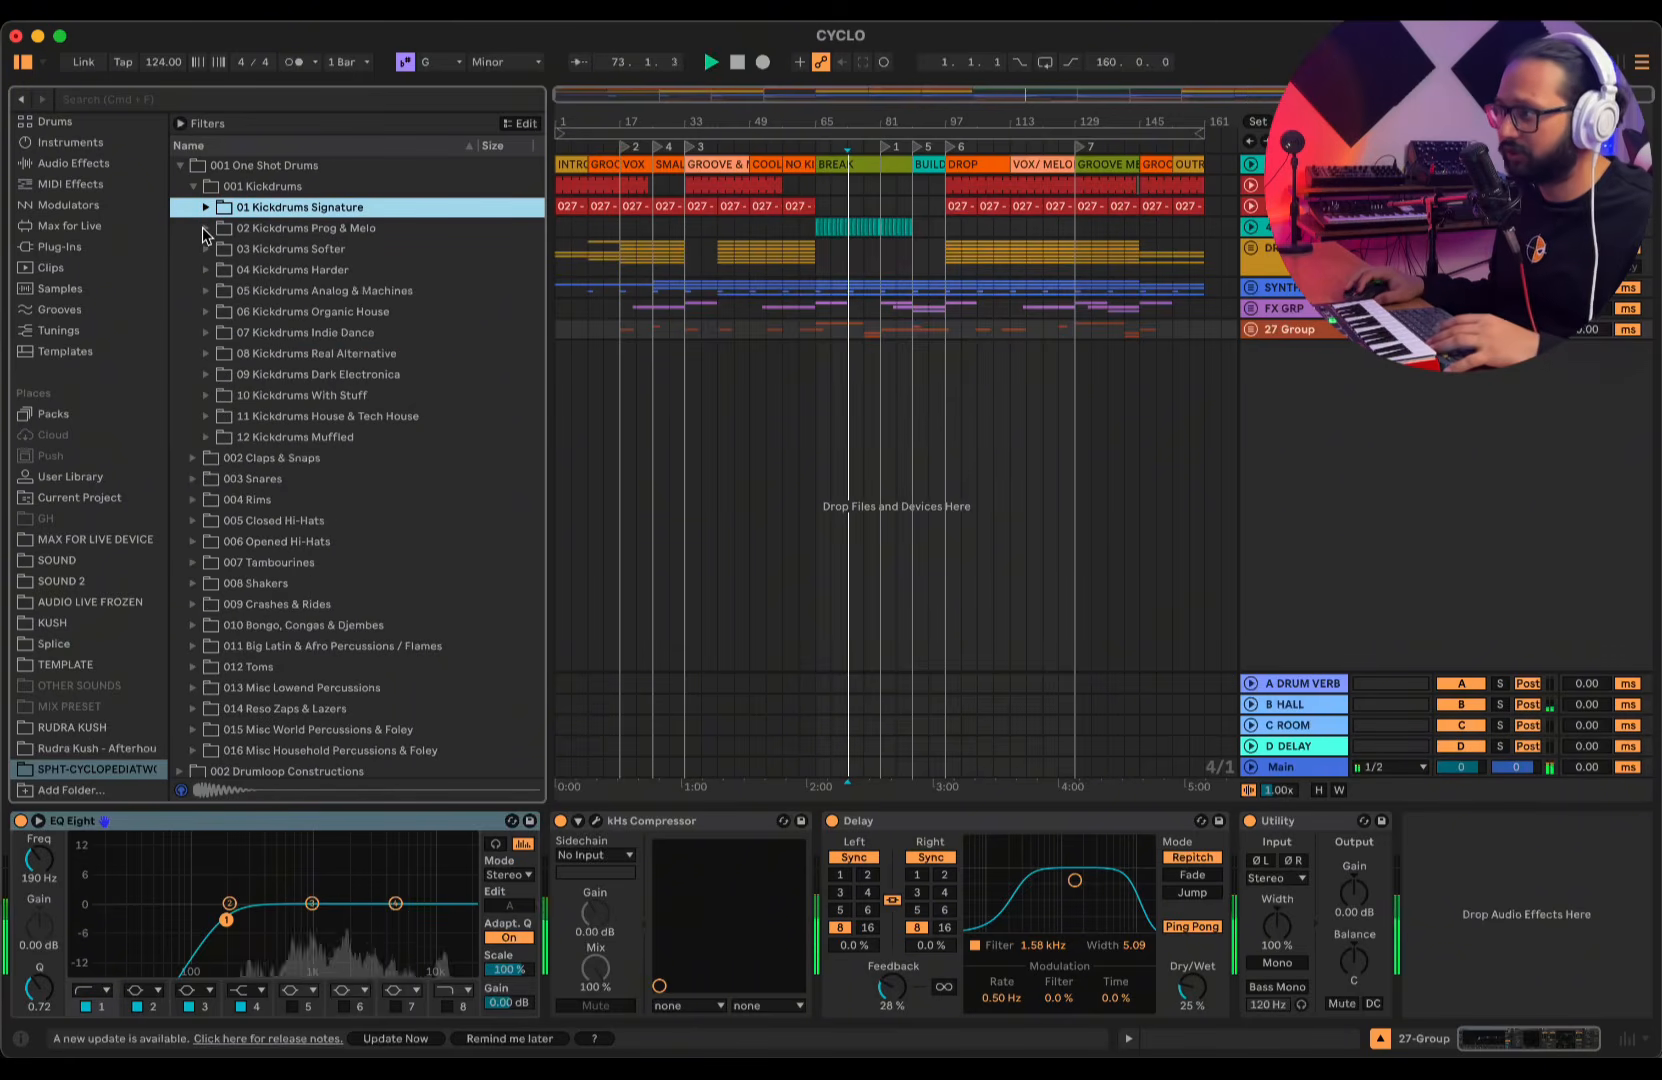
- Audition kicks in the 10 Kickdrums With Stuff folder, including the consecutive samples from 07 through 013, and collapse it
{"action": "left_click", "coordinate": [207, 396]}
{"action": "left_click", "coordinate": [325, 482]}
{"action": "left_click", "coordinate": [326, 566]}
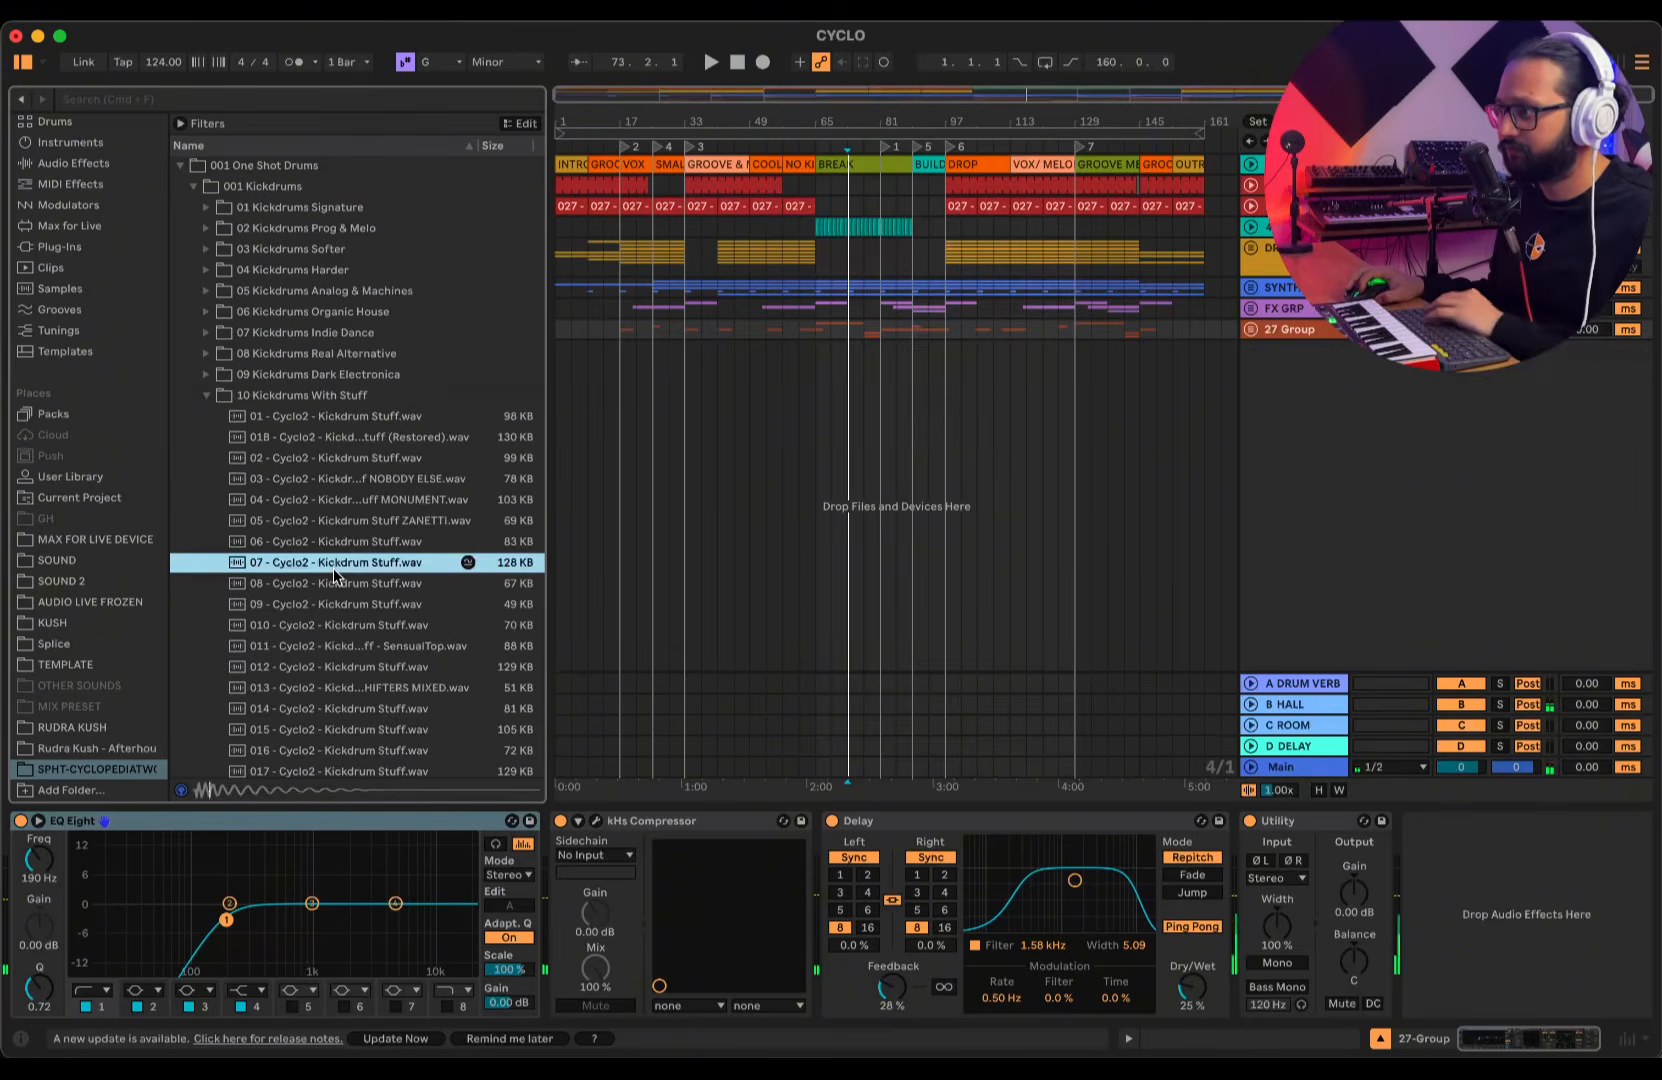
{"action": "key", "text": "Down"}
{"action": "key", "text": "Down"}
{"action": "key", "text": "Down"}
{"action": "key", "text": "Down"}
{"action": "scroll", "coordinate": [376, 482], "scroll_direction": "down", "scroll_amount": 2}
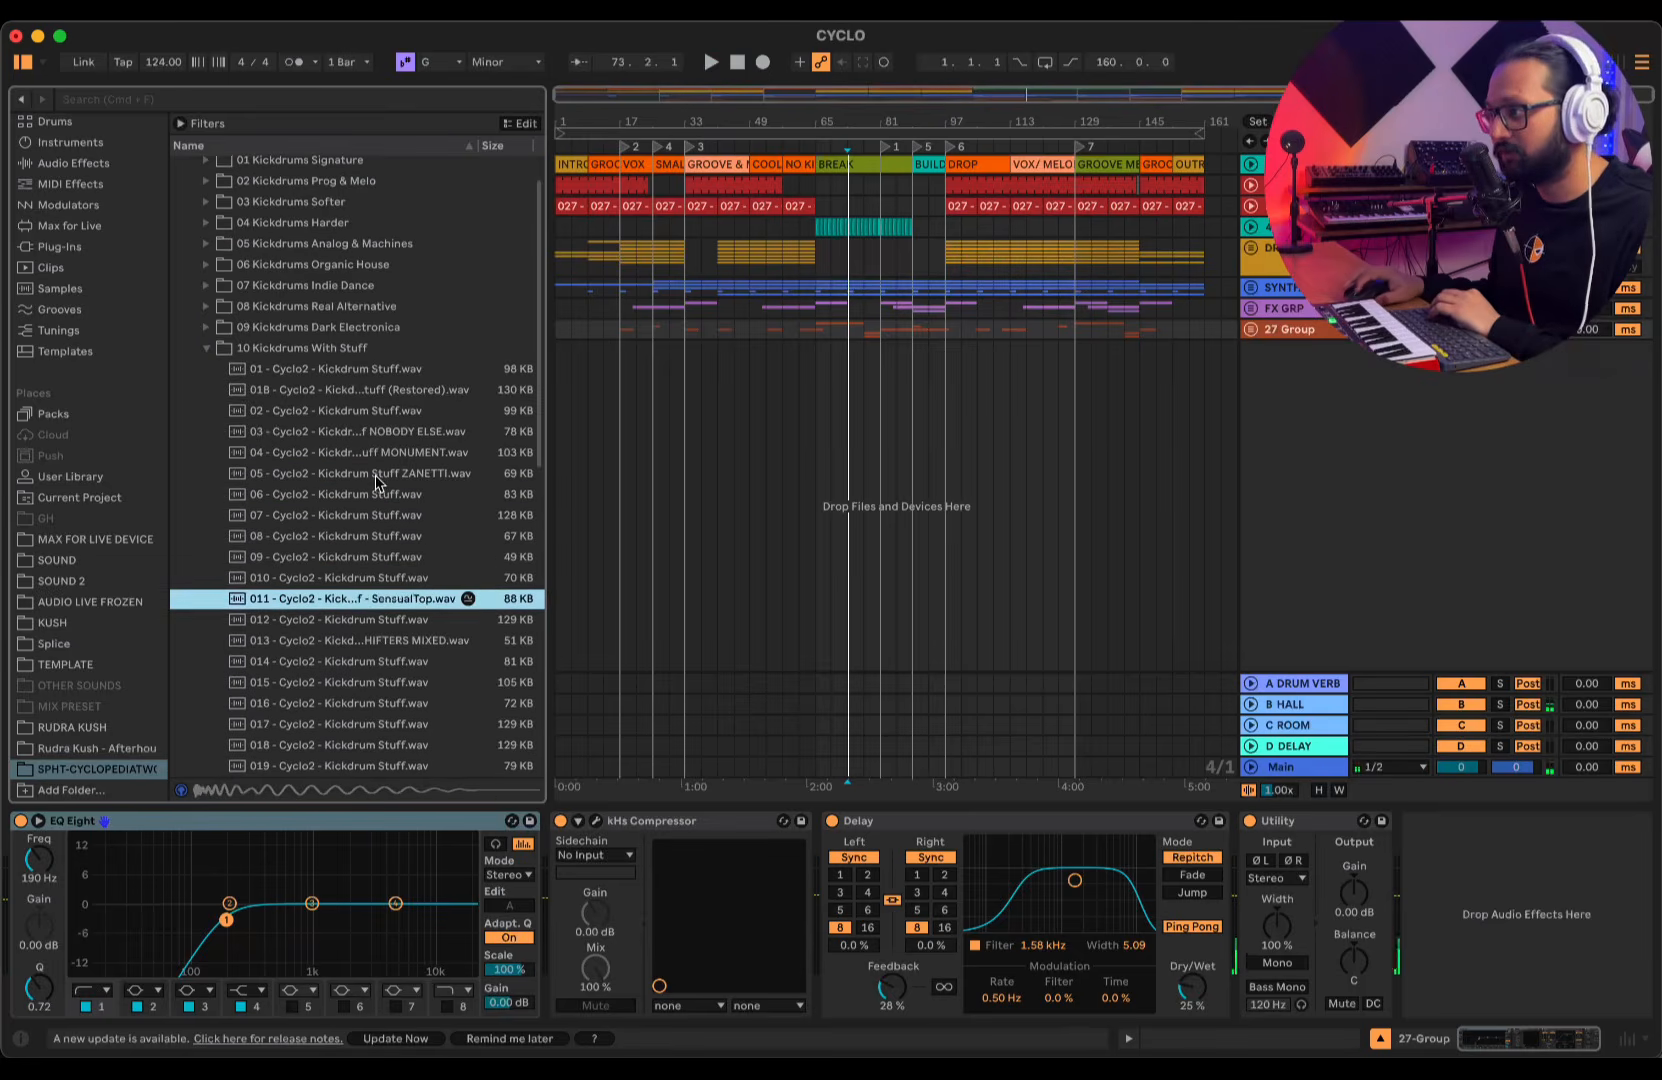
{"action": "scroll", "coordinate": [376, 482], "scroll_direction": "down", "scroll_amount": 1}
{"action": "key", "text": "Down"}
{"action": "key", "text": "Down"}
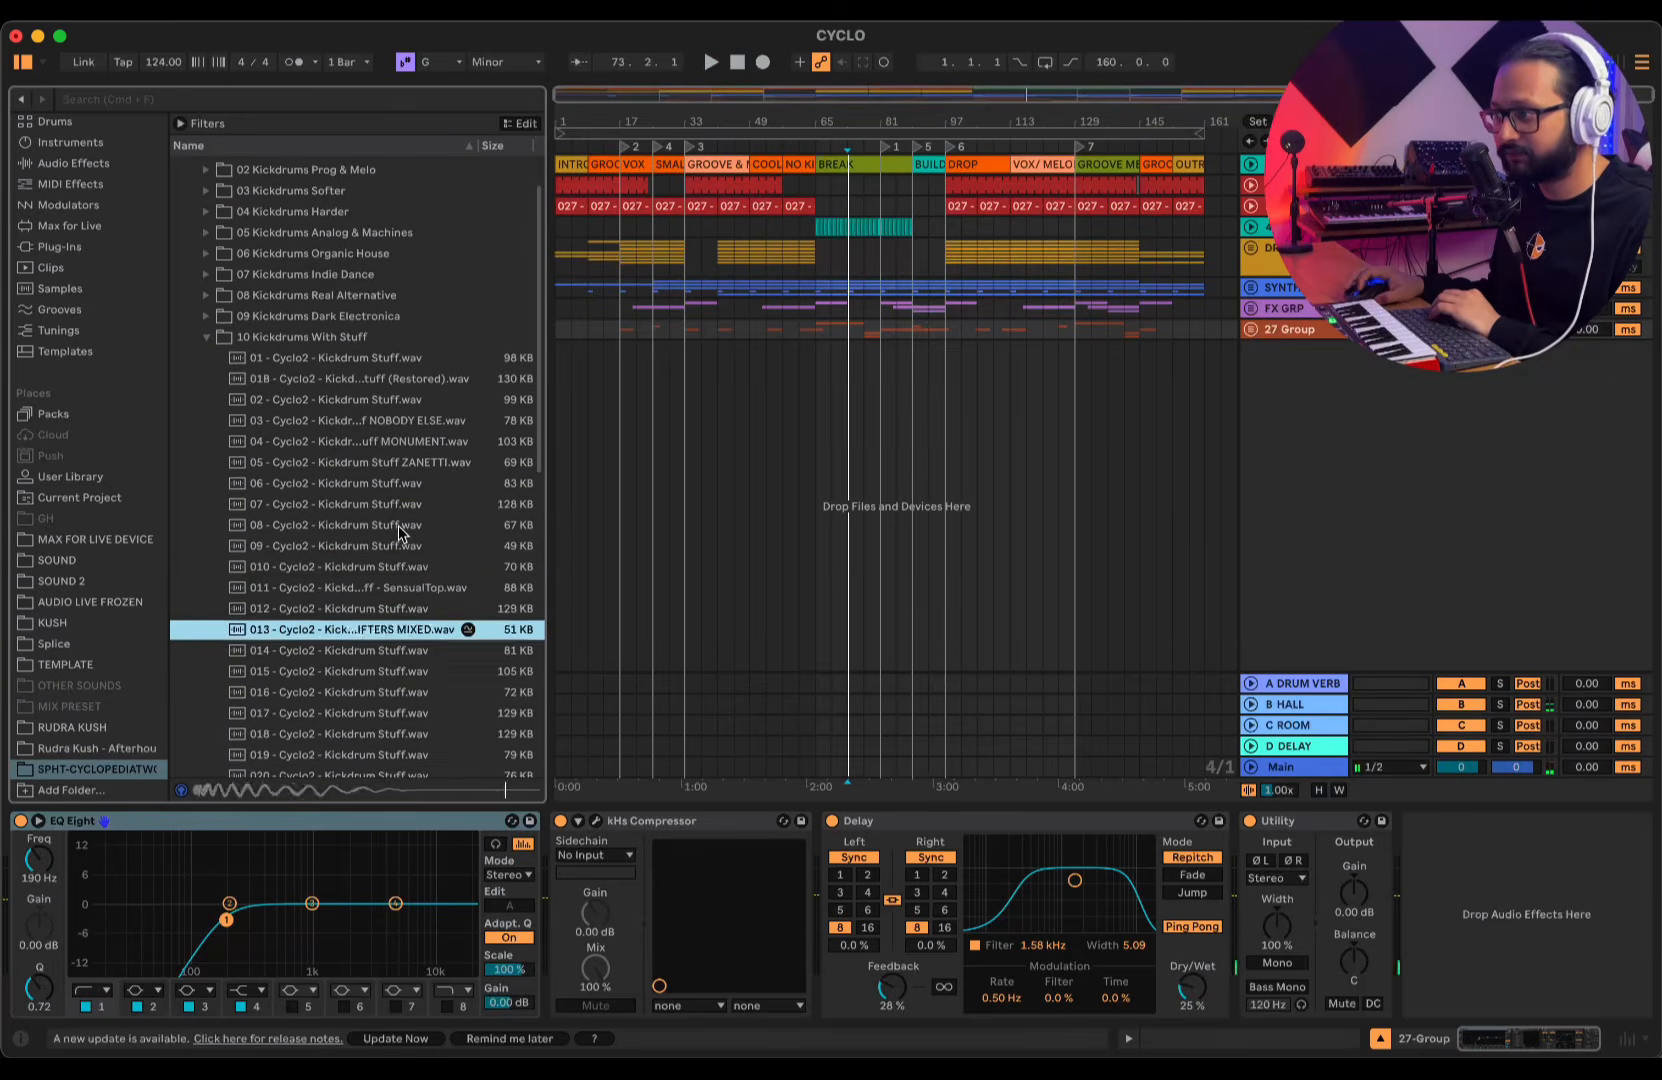
{"action": "scroll", "coordinate": [399, 525], "scroll_direction": "down", "scroll_amount": 5}
{"action": "key", "text": "Down"}
{"action": "key", "text": "Down"}
{"action": "left_click", "coordinate": [207, 224]}
- Audition kicks in the 11 Kickdrums House & Tech House folder, including 001, 002, 008 and 014, and collapse it
{"action": "left_click", "coordinate": [207, 245]}
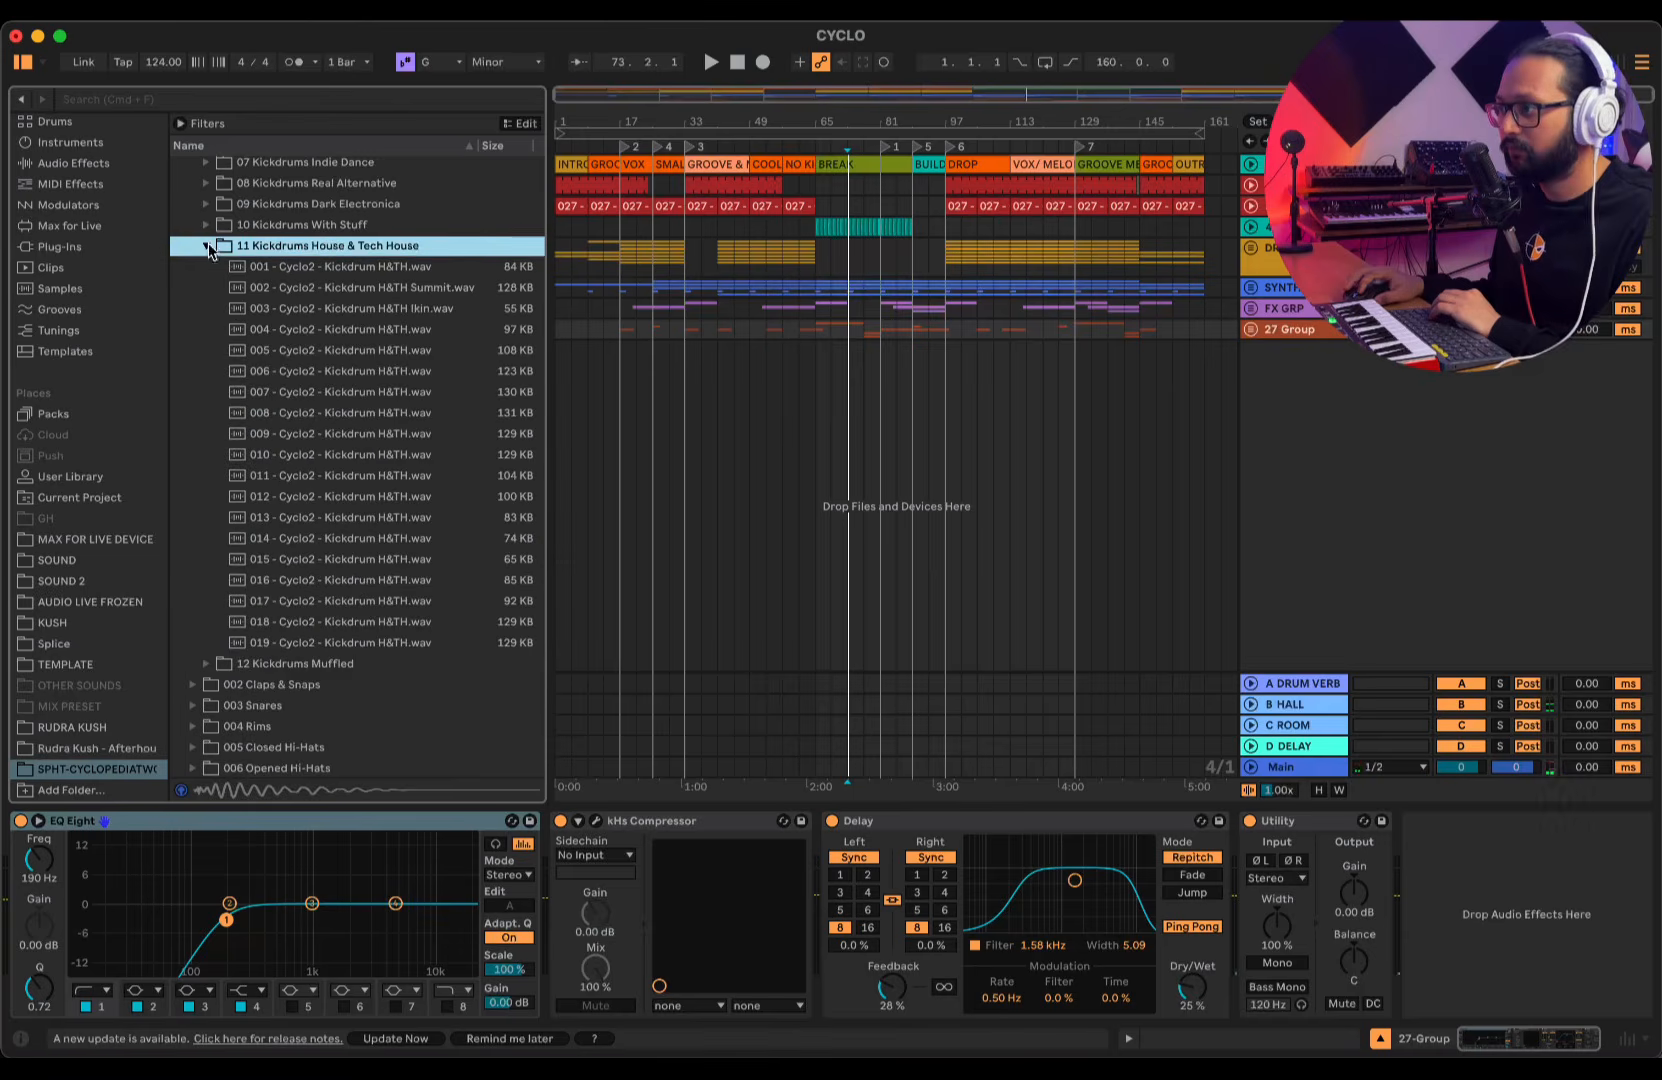
{"action": "key", "text": "Down"}
{"action": "key", "text": "Down"}
{"action": "left_click", "coordinate": [340, 412]}
{"action": "left_click", "coordinate": [360, 538]}
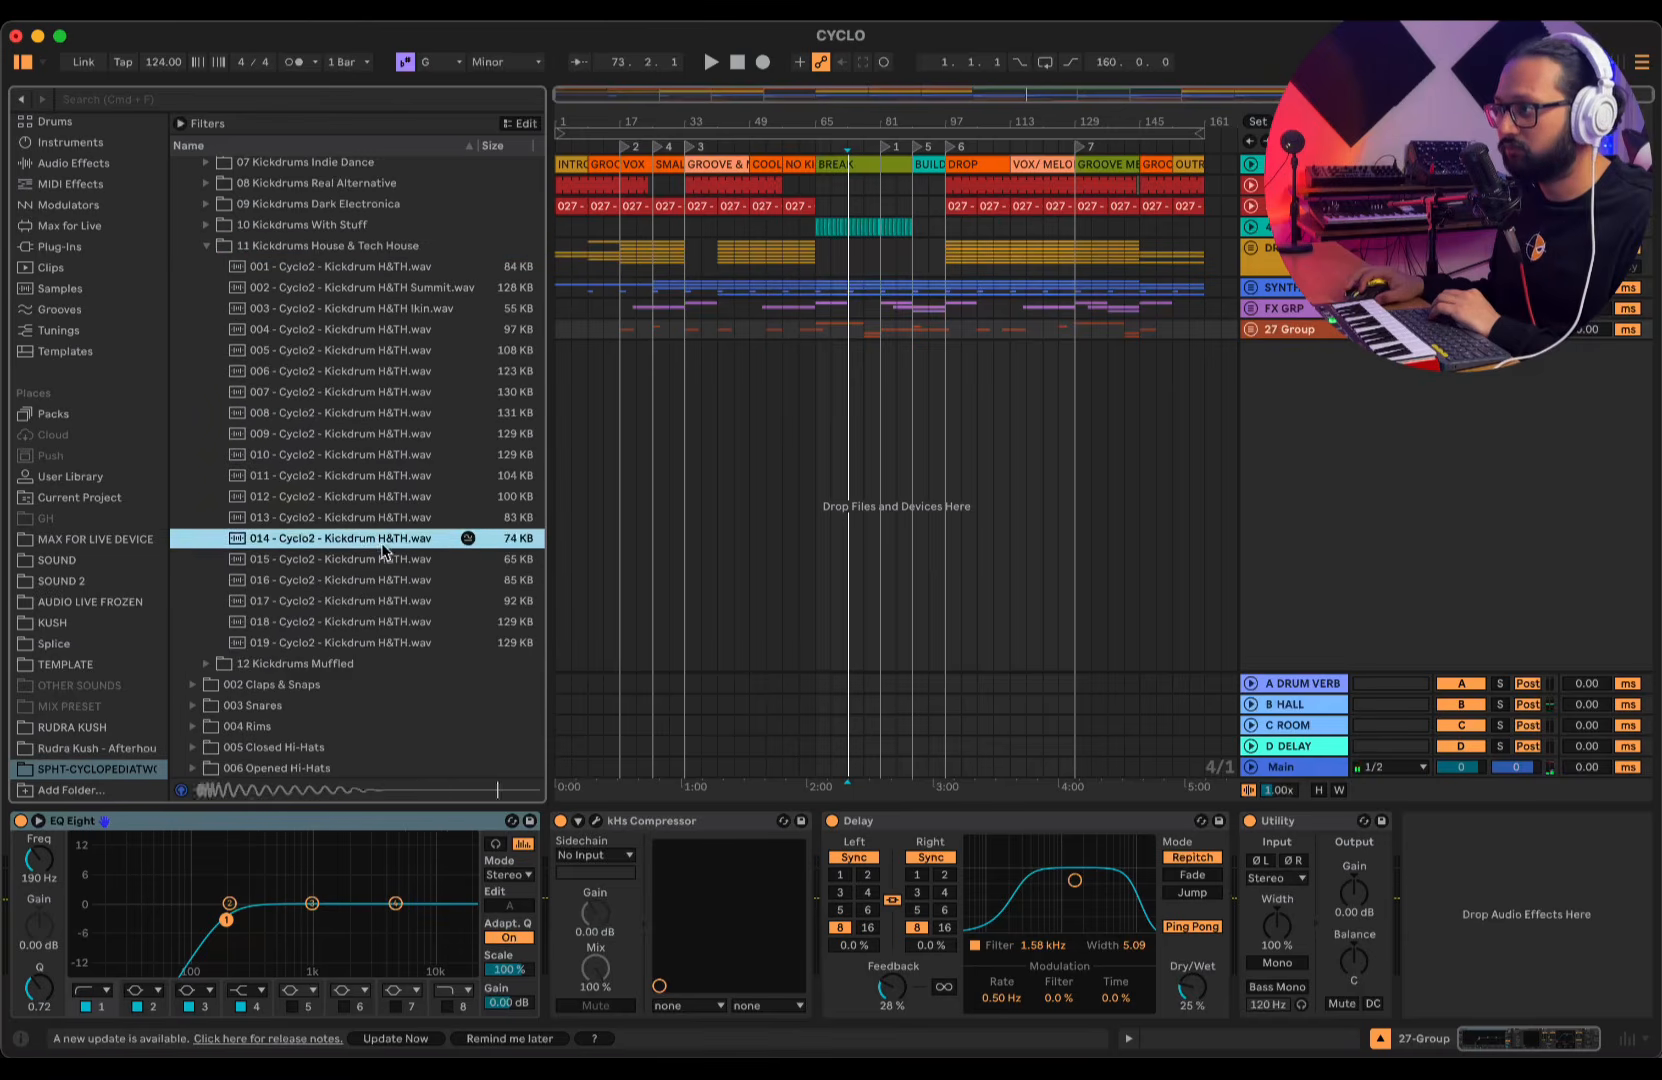
{"action": "left_click", "coordinate": [369, 589]}
{"action": "left_click", "coordinate": [207, 245]}
- Audition the muffled kicks in the 12 Kickdrums Muffled folder, including 003, 004, 008, 009 and 010, and collapse it
{"action": "left_click", "coordinate": [207, 266]}
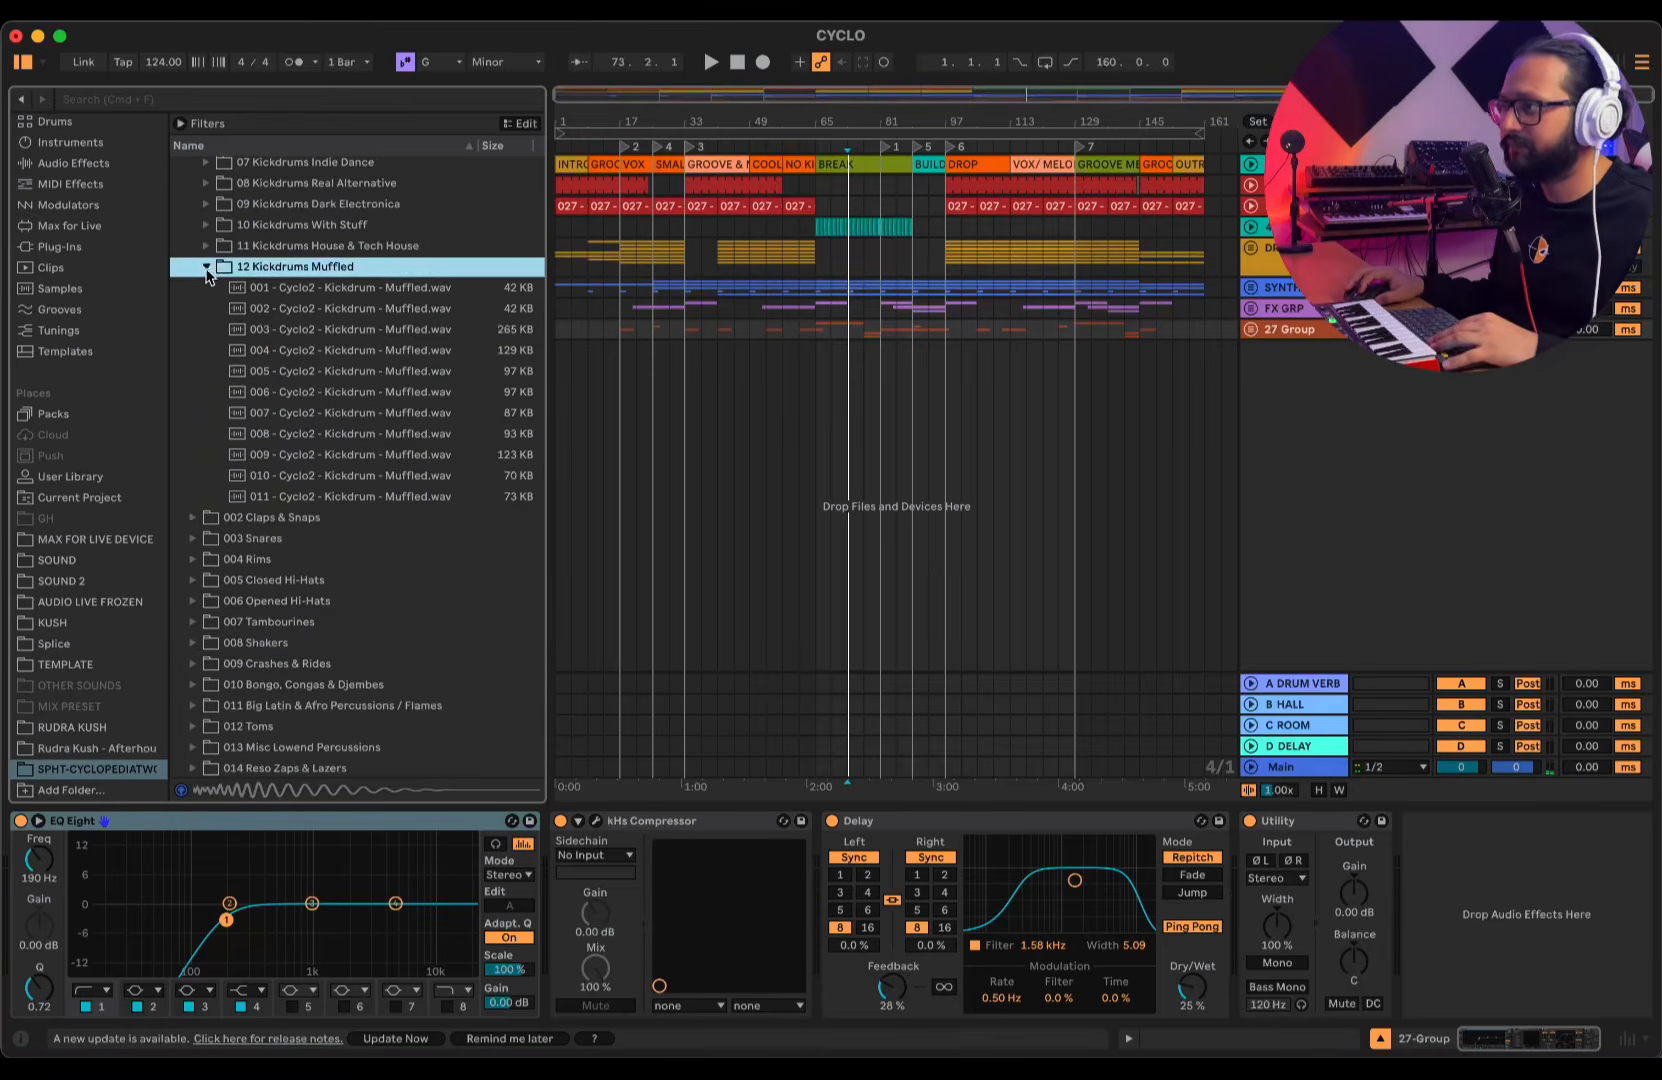
{"action": "left_click", "coordinate": [300, 329]}
{"action": "left_click", "coordinate": [350, 433]}
{"action": "left_click", "coordinate": [350, 475]}
{"action": "left_click", "coordinate": [350, 454]}
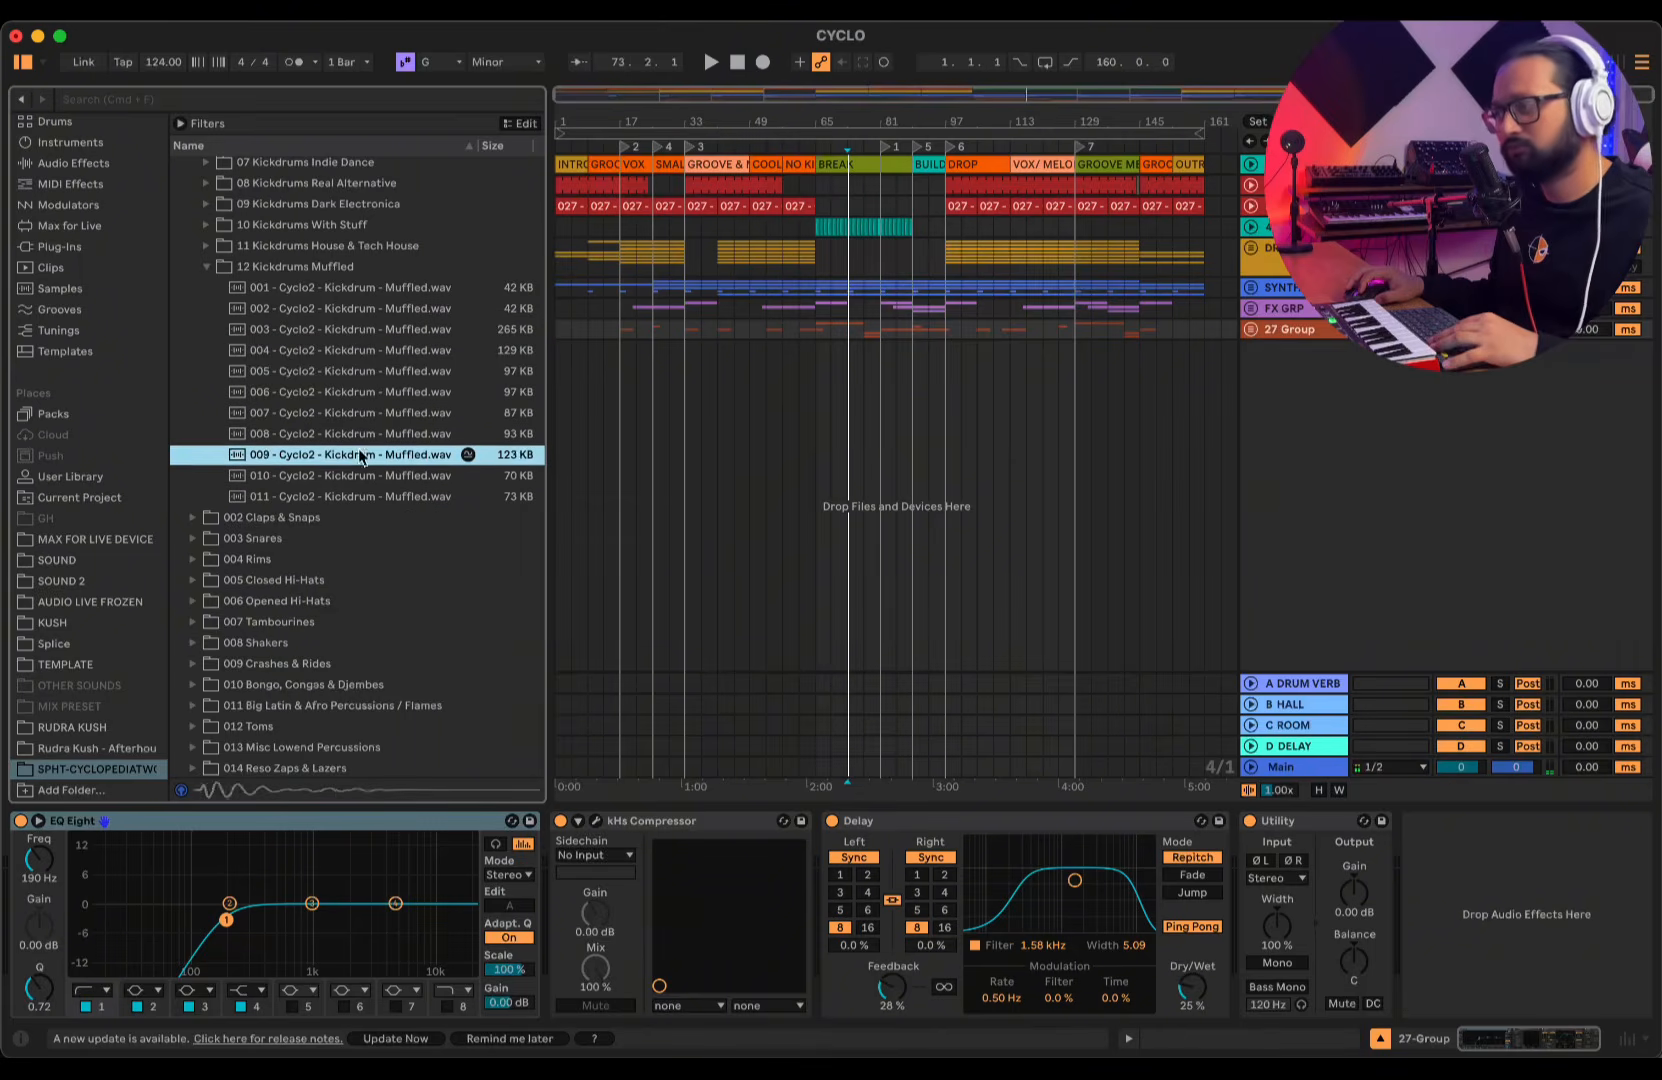
{"action": "left_click", "coordinate": [348, 412]}
{"action": "left_click", "coordinate": [347, 392]}
{"action": "scroll", "coordinate": [347, 392], "scroll_direction": "up", "scroll_amount": 5}
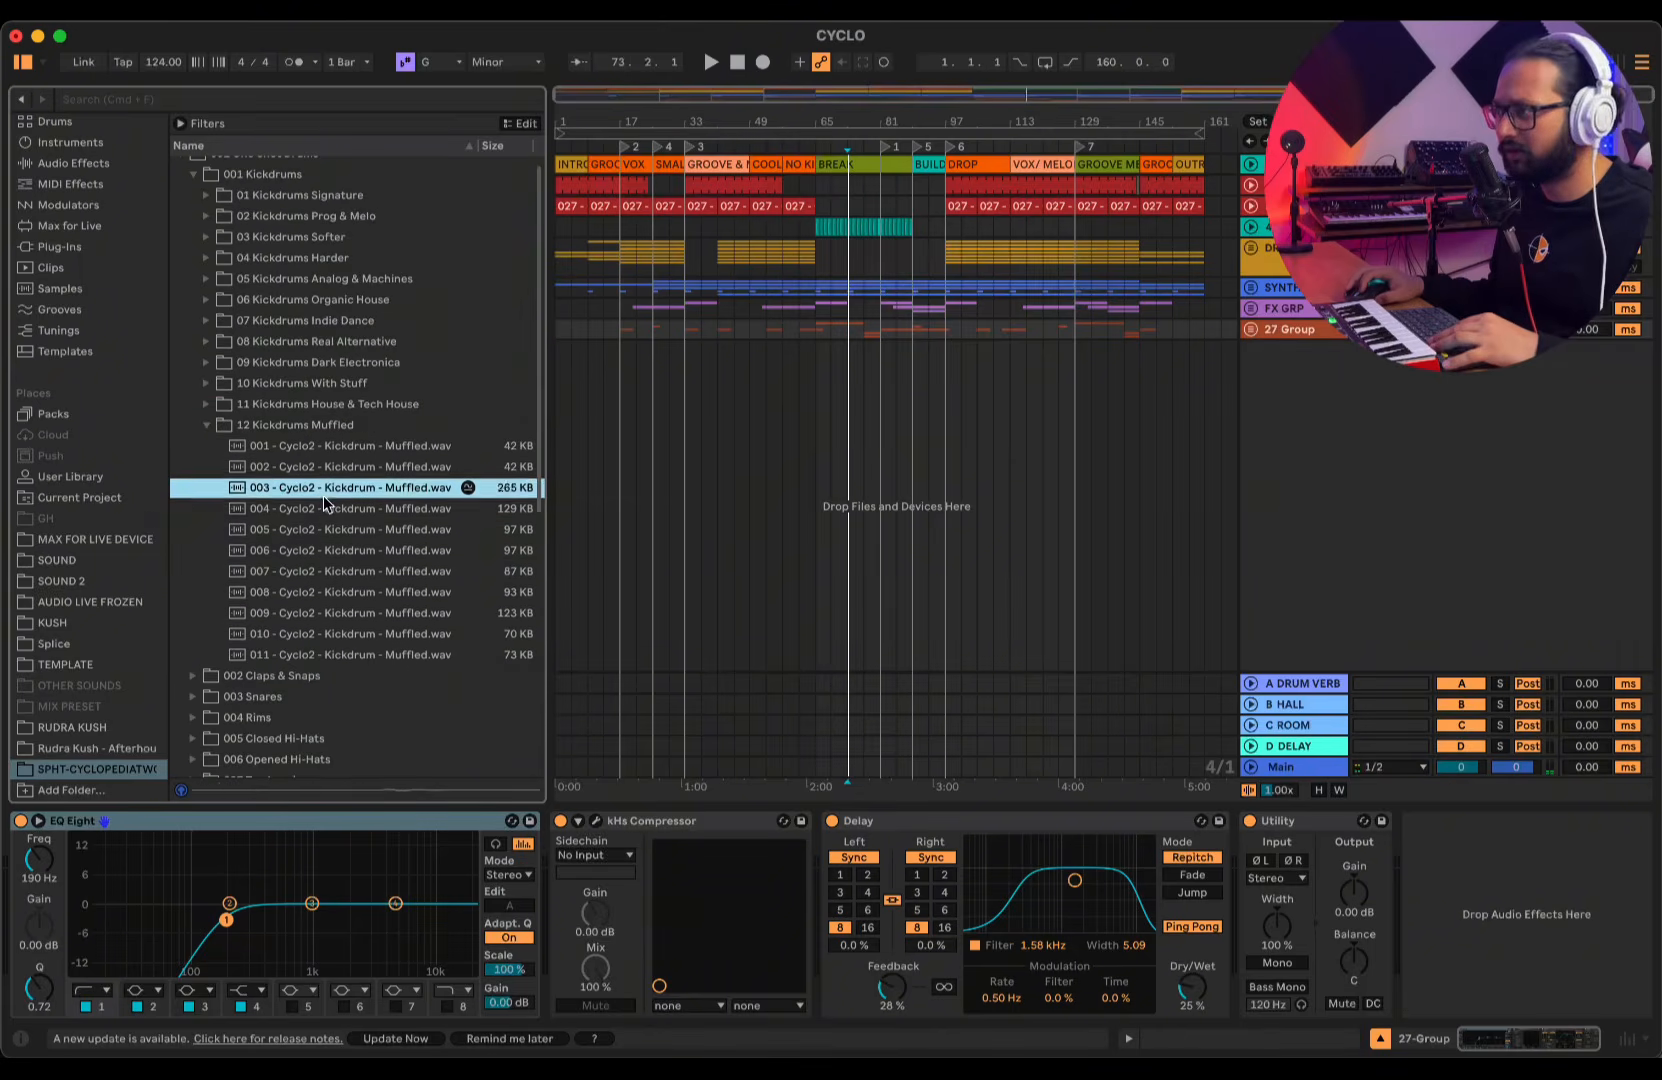
{"action": "key", "text": "Down"}
{"action": "key", "text": "Down"}
{"action": "key", "text": "Up"}
{"action": "key", "text": "Up"}
{"action": "key", "text": "Up"}
{"action": "key", "text": "Up"}
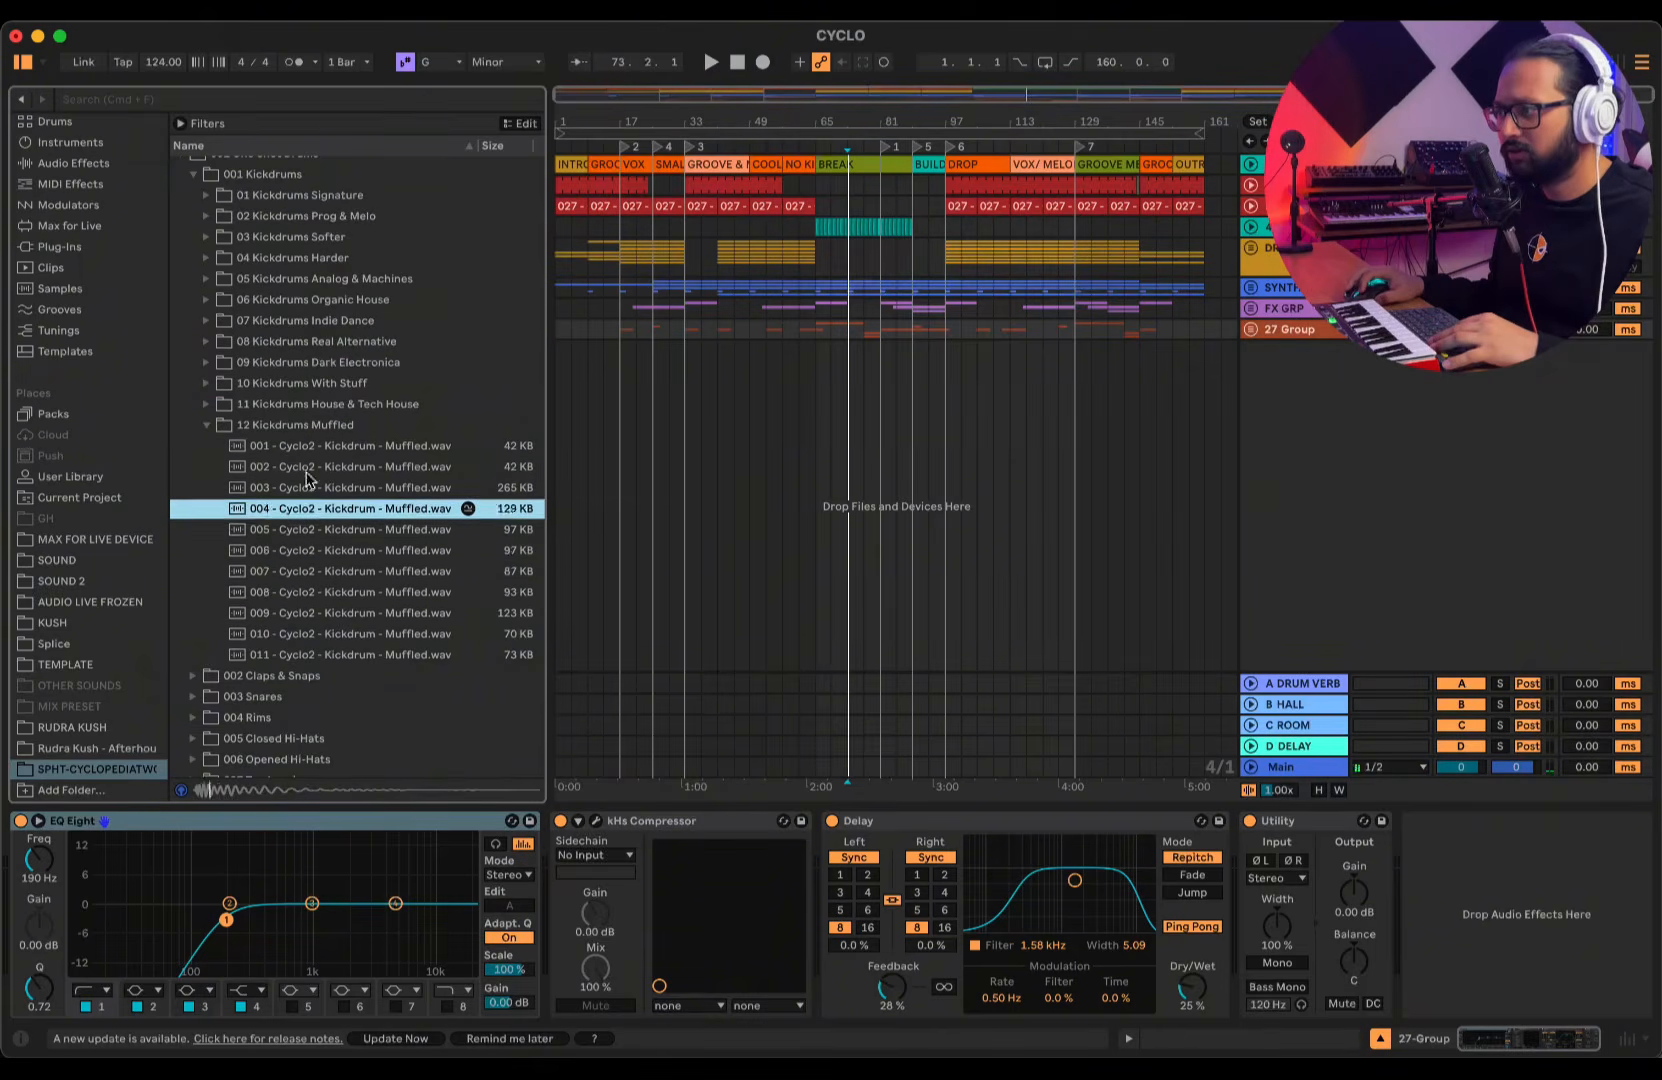
{"action": "left_click", "coordinate": [206, 426]}
- Audition Indie Dance kicks 003, 010, 013 and 016 in the 07 Kickdrums Indie Dance folder and collapse it
{"action": "left_click", "coordinate": [206, 320]}
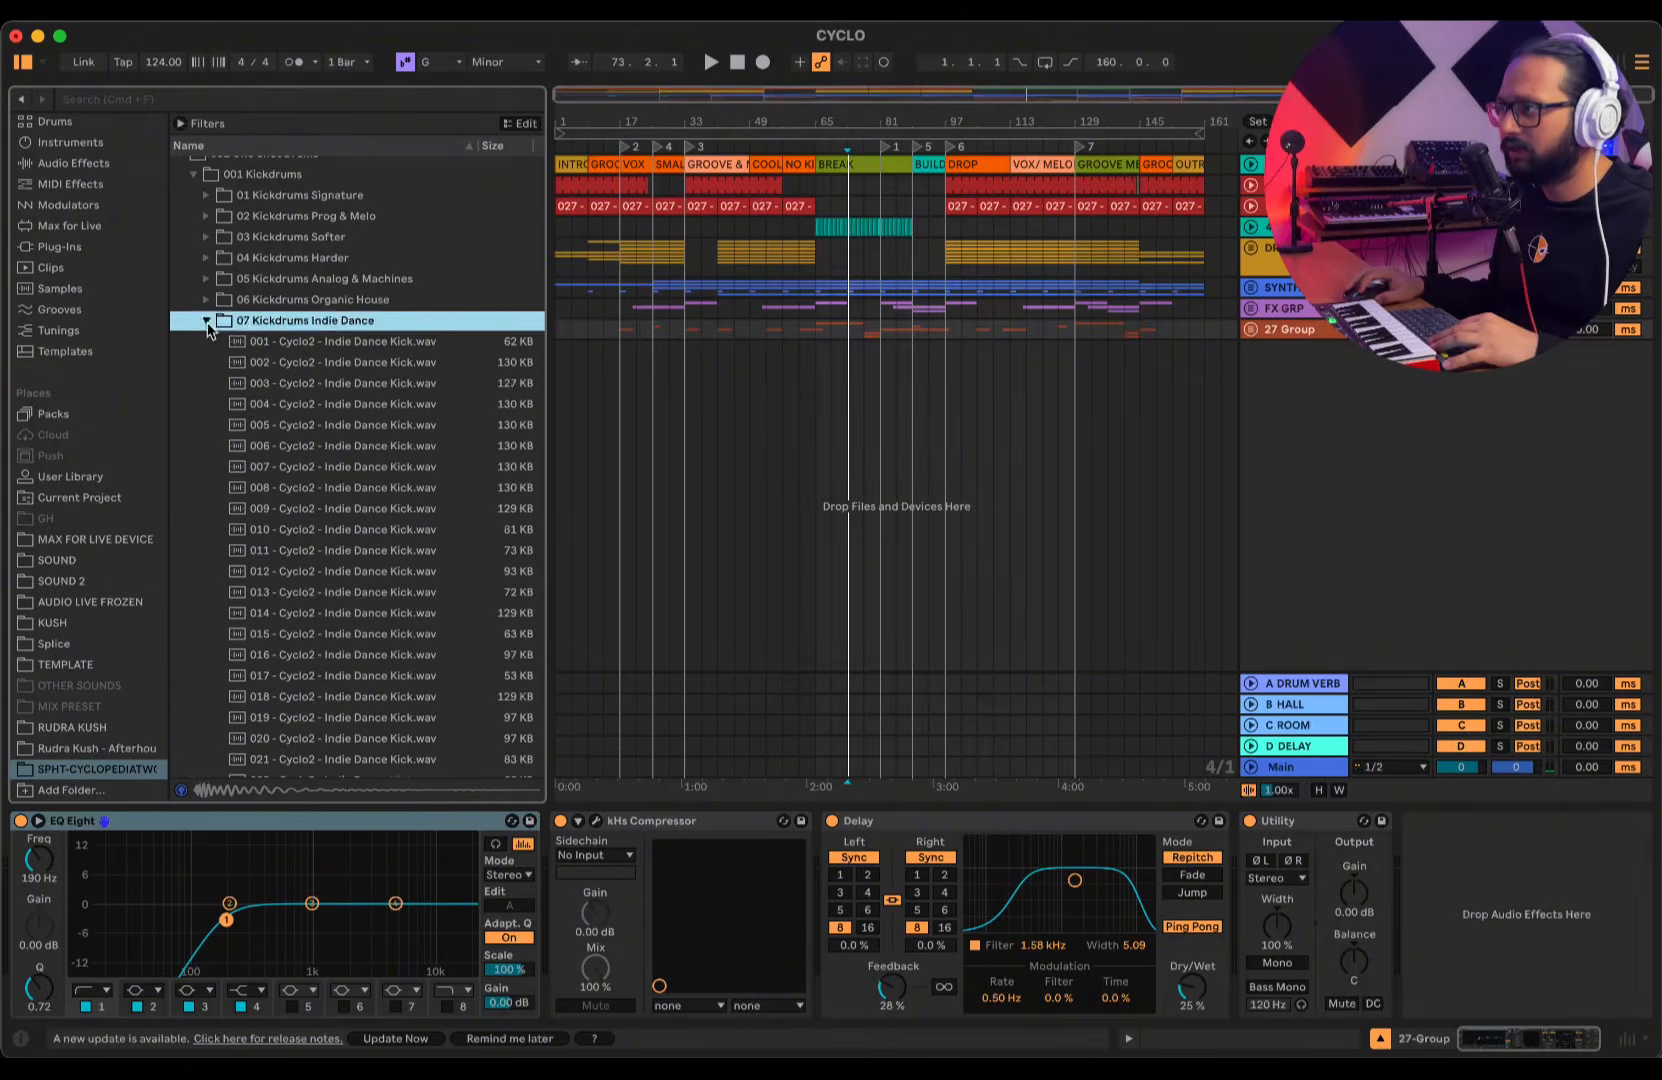
{"action": "left_click", "coordinate": [340, 383]}
{"action": "left_click", "coordinate": [345, 529]}
{"action": "left_click", "coordinate": [350, 592]}
{"action": "left_click", "coordinate": [362, 652]}
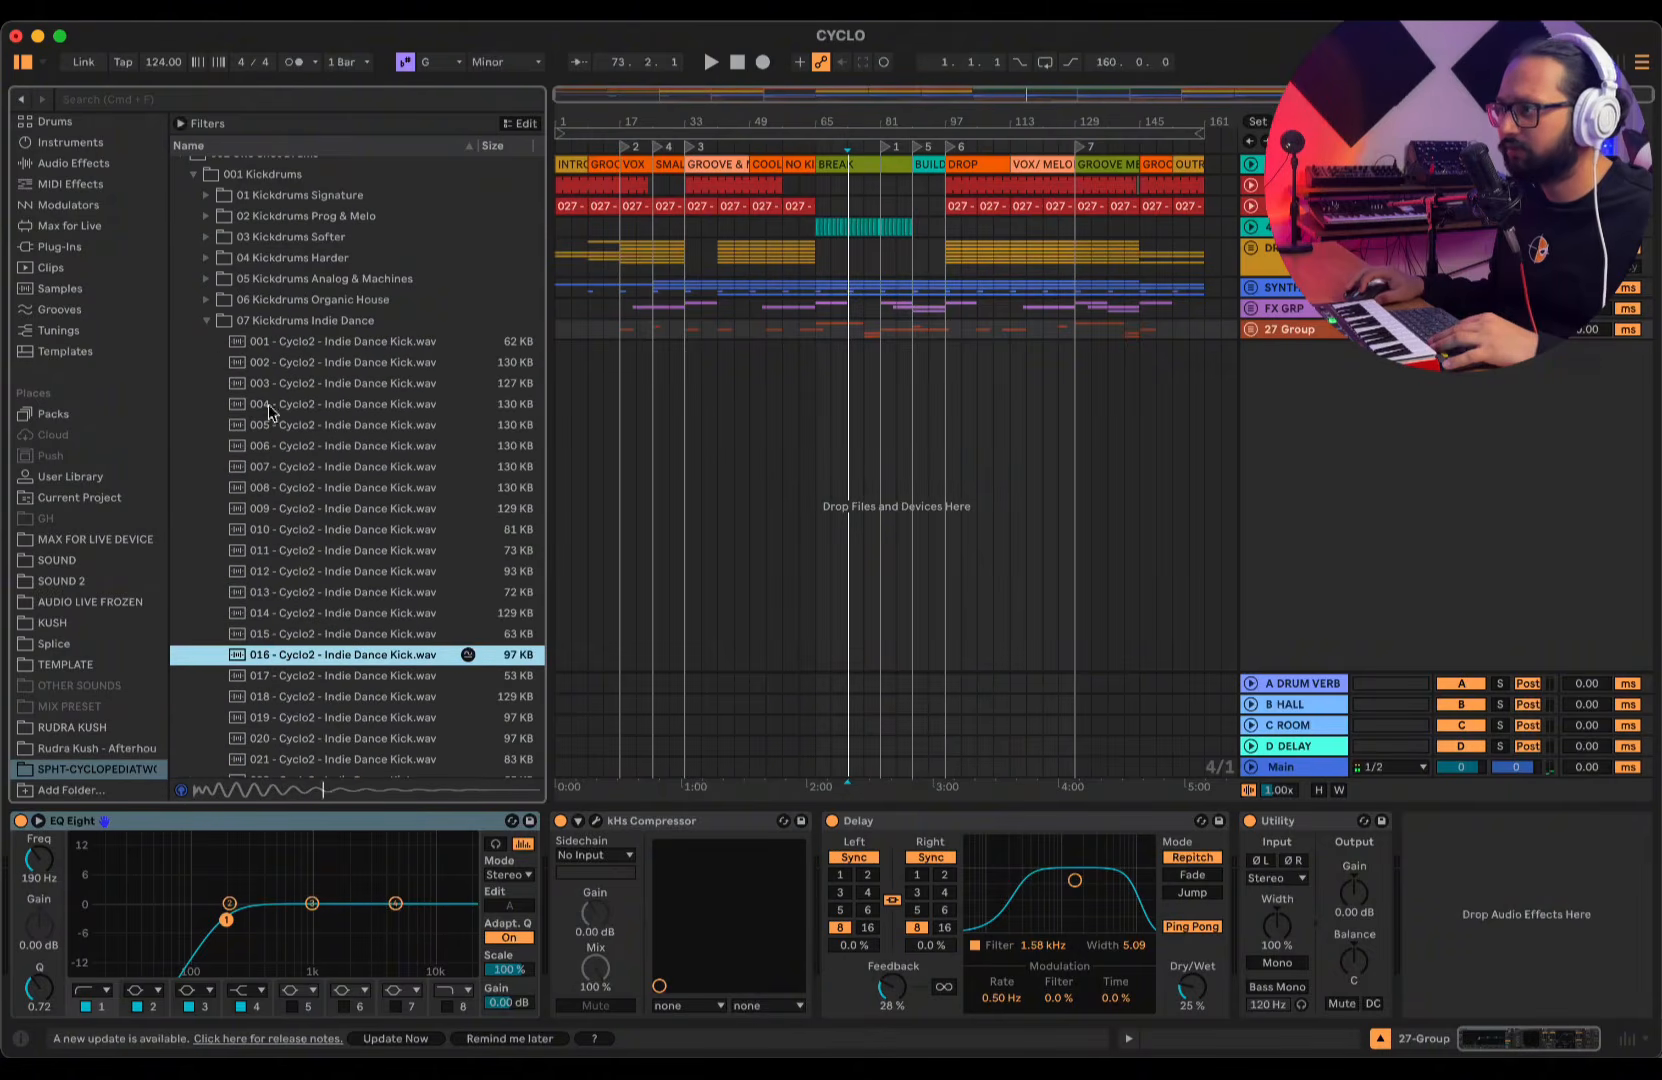
{"action": "left_click", "coordinate": [207, 322]}
- Audition analog kicks 005, 003, 004, 012 and 017 in the 05 Kickdrums Analog & Machines folder and collapse it
{"action": "left_click", "coordinate": [206, 279]}
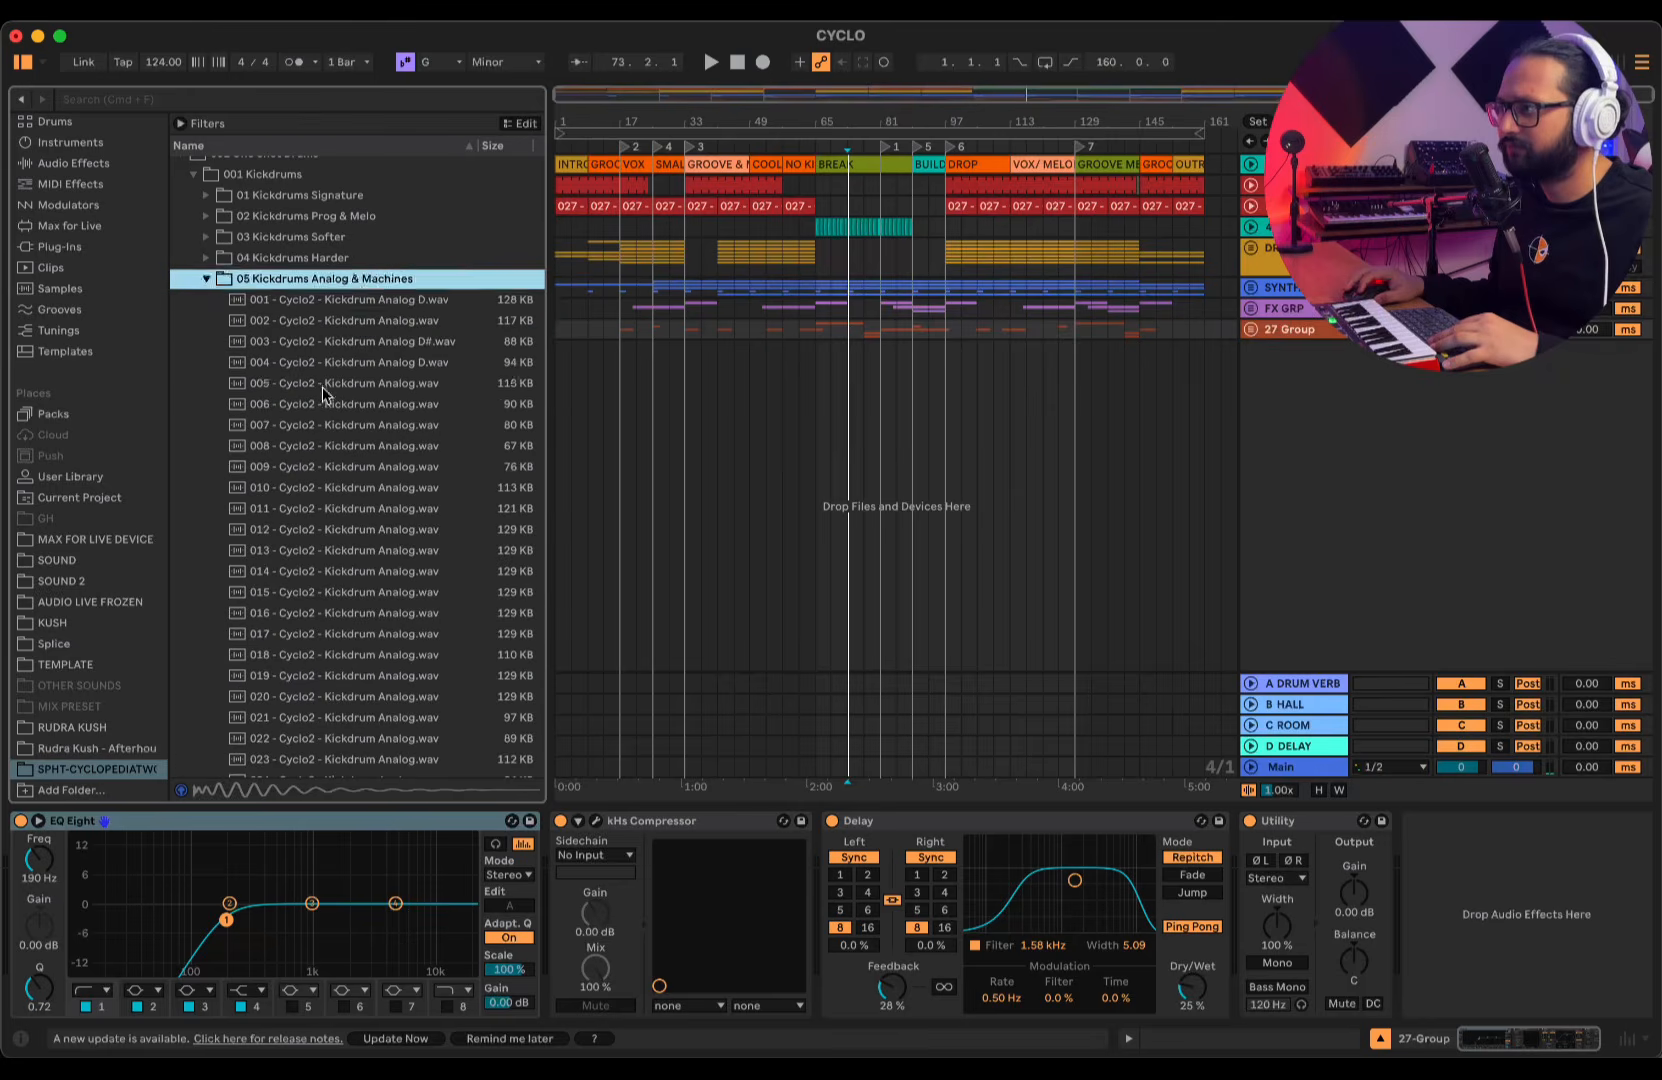
{"action": "left_click", "coordinate": [322, 385]}
{"action": "left_click", "coordinate": [350, 343]}
{"action": "key", "text": "Down"}
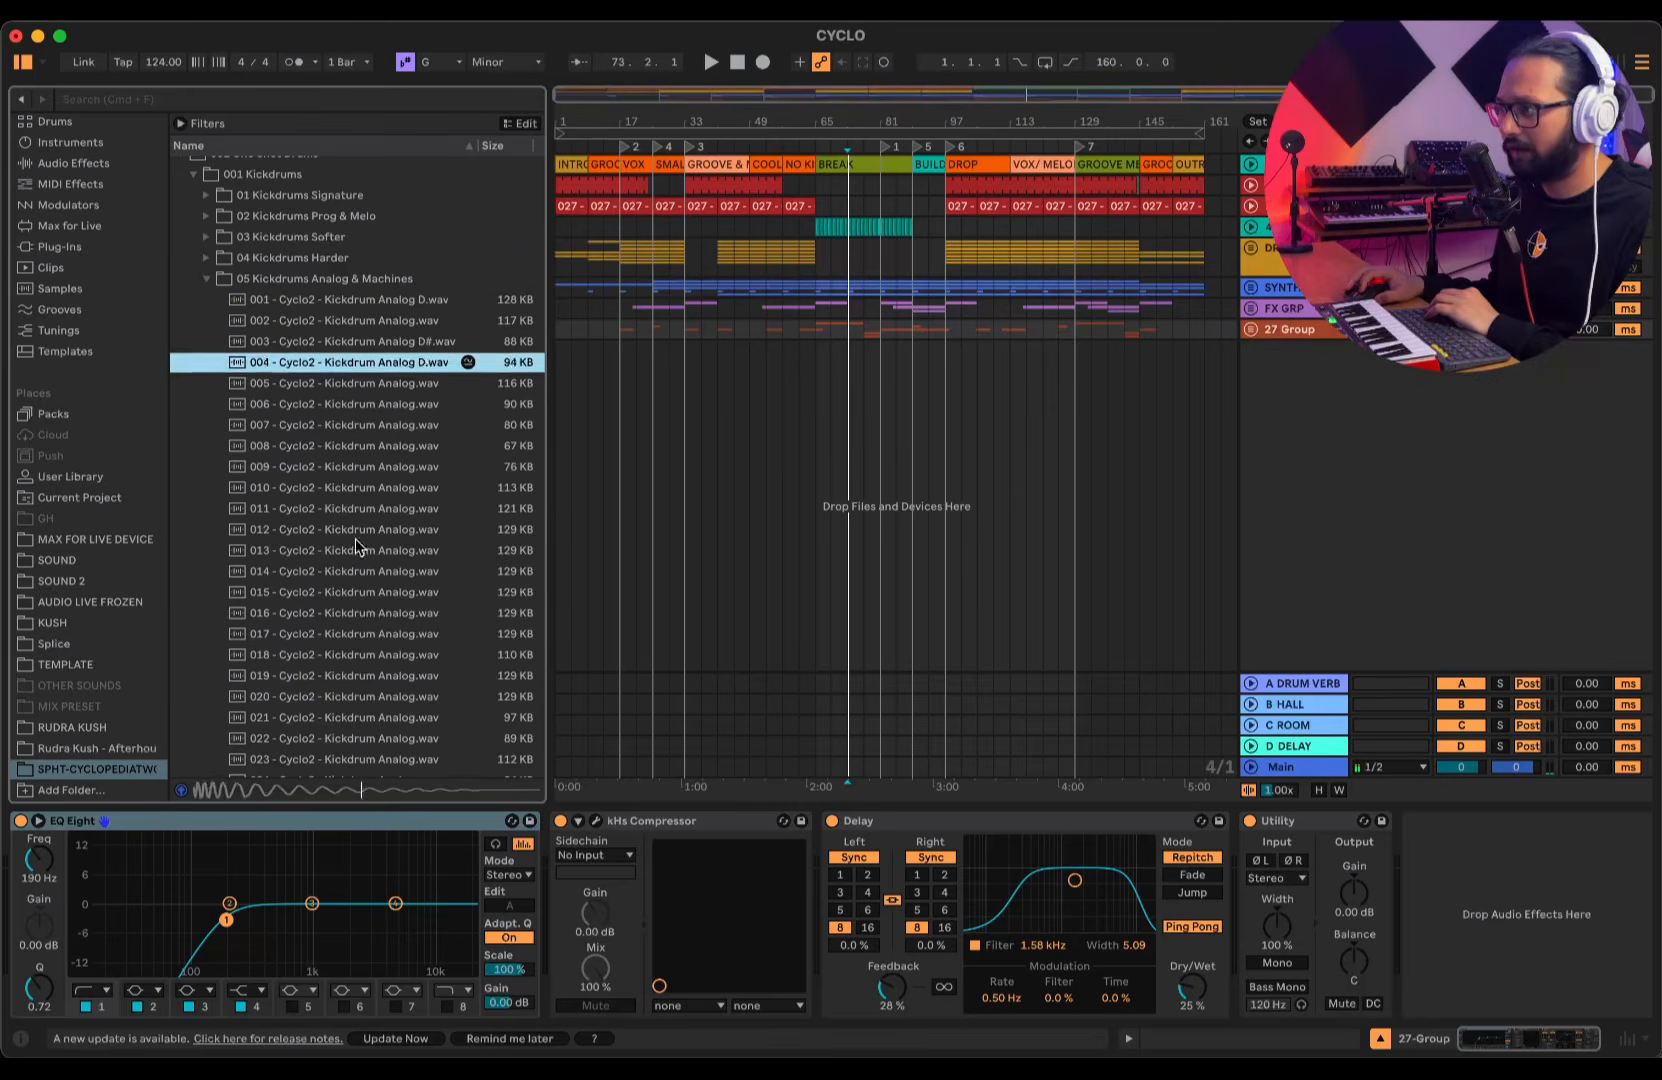
{"action": "left_click", "coordinate": [354, 533]}
{"action": "left_click", "coordinate": [376, 637]}
{"action": "scroll", "coordinate": [300, 450], "scroll_direction": "up", "scroll_amount": 1}
{"action": "left_click", "coordinate": [206, 289]}
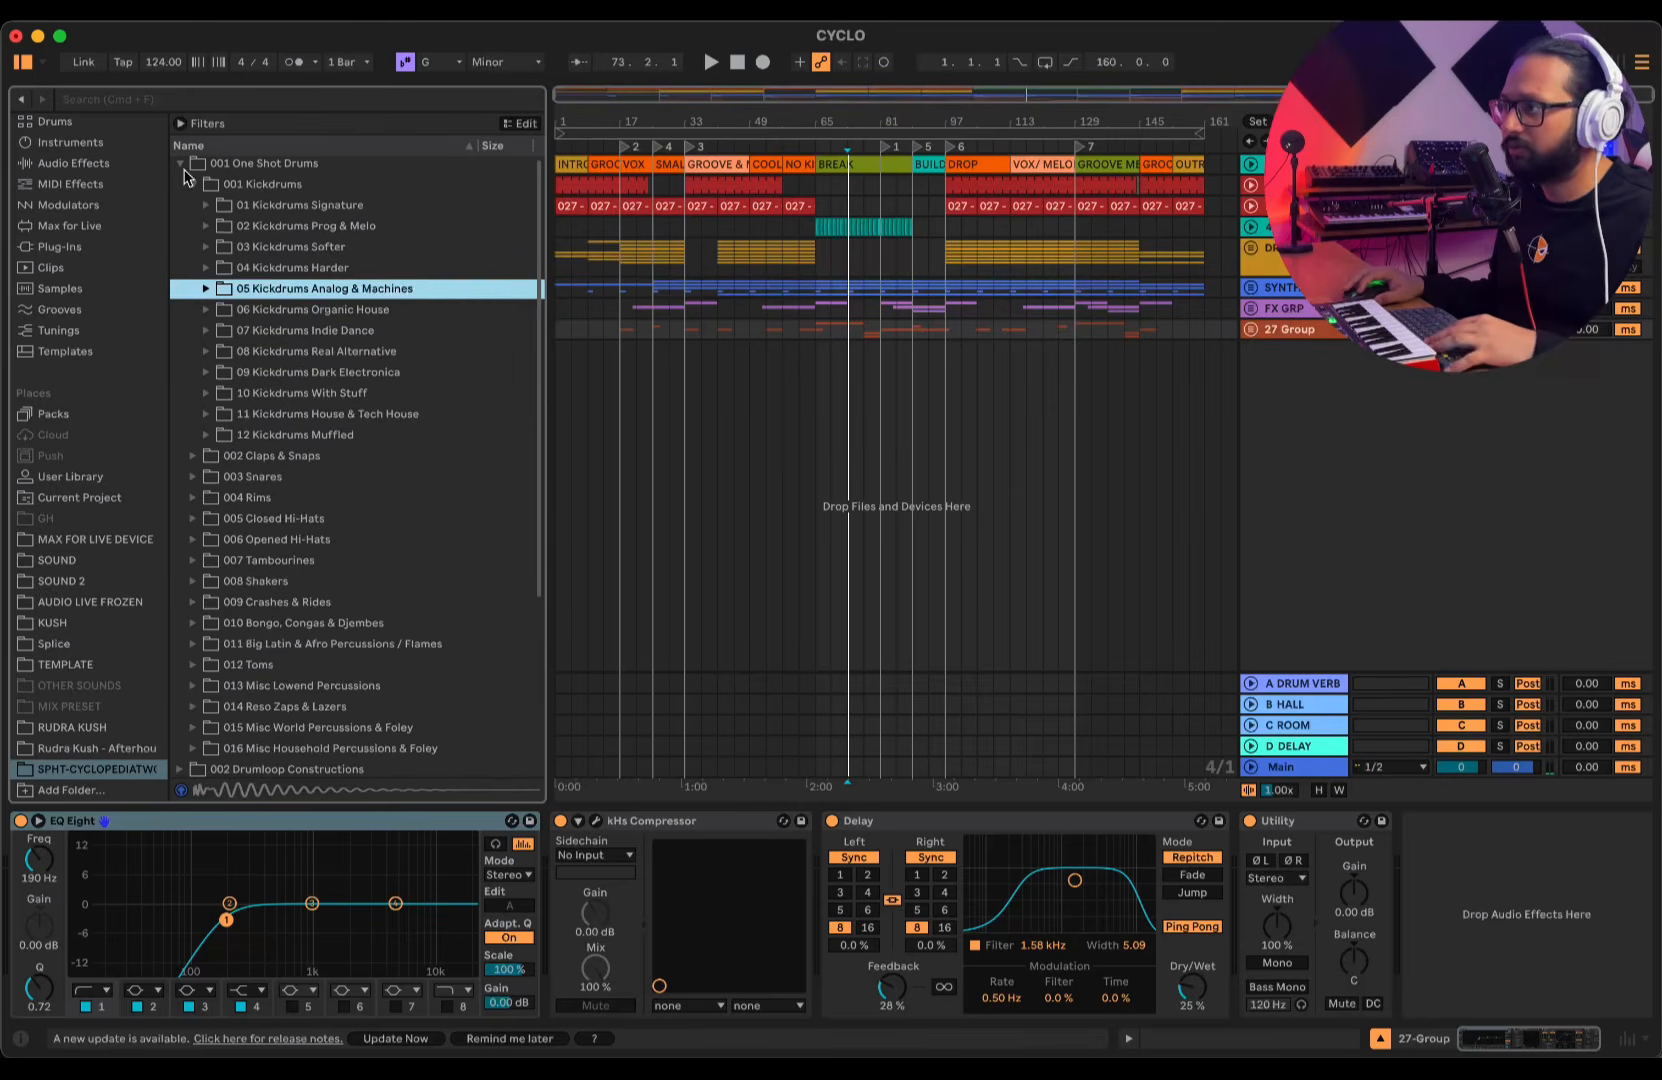
- Collapse 001 One Shot Drums and expand the 01 Organic Drumloop Constructions folder inside 002 Drumloop Constructions
{"action": "left_click", "coordinate": [180, 164]}
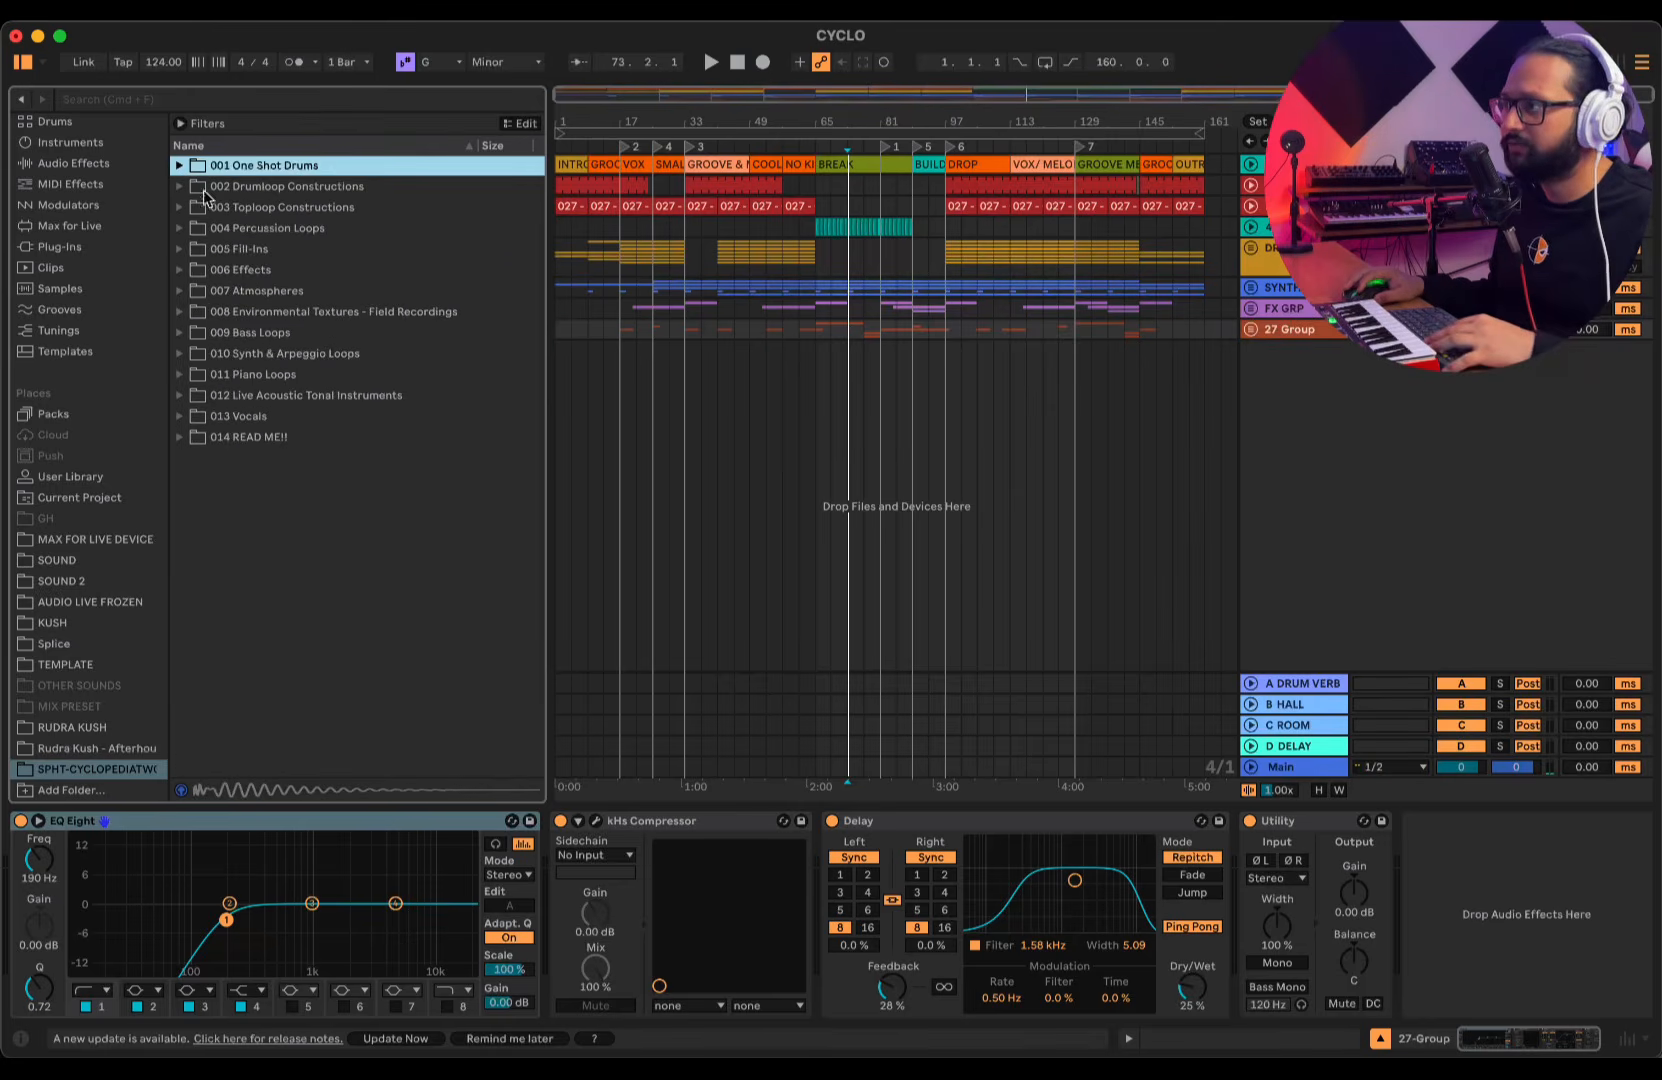
{"action": "left_click", "coordinate": [258, 228]}
{"action": "left_click", "coordinate": [268, 208]}
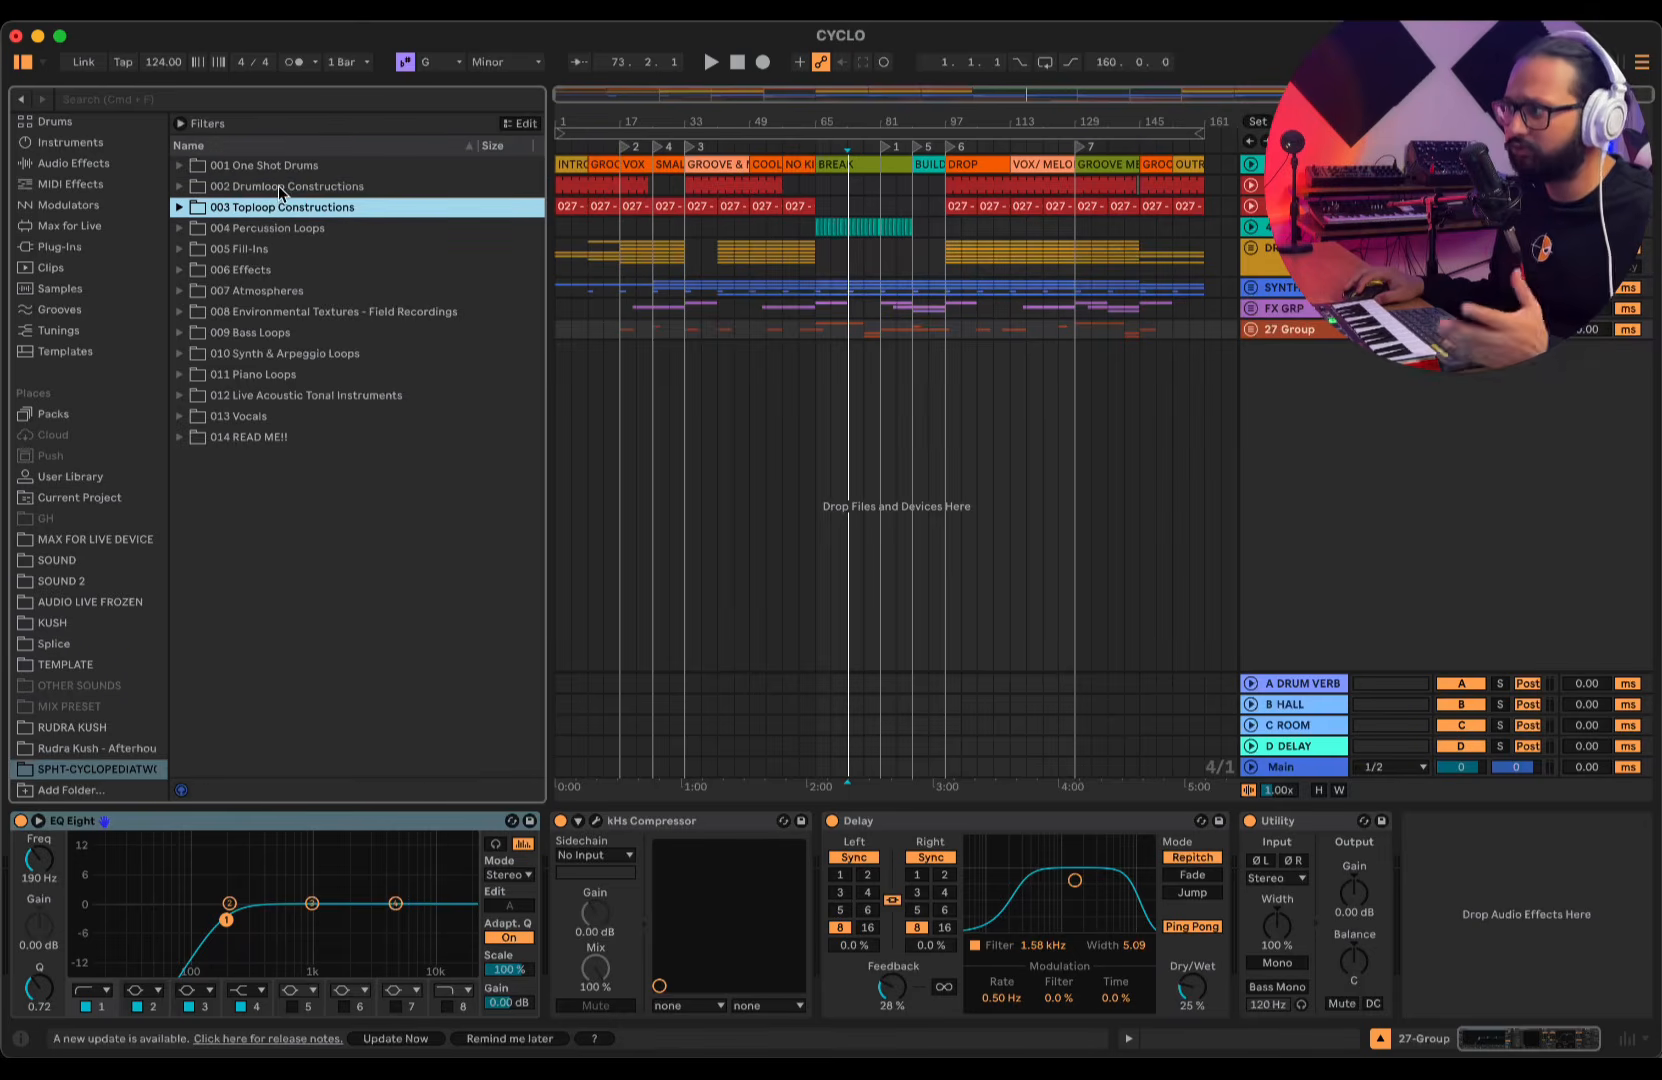
{"action": "left_click", "coordinate": [179, 187]}
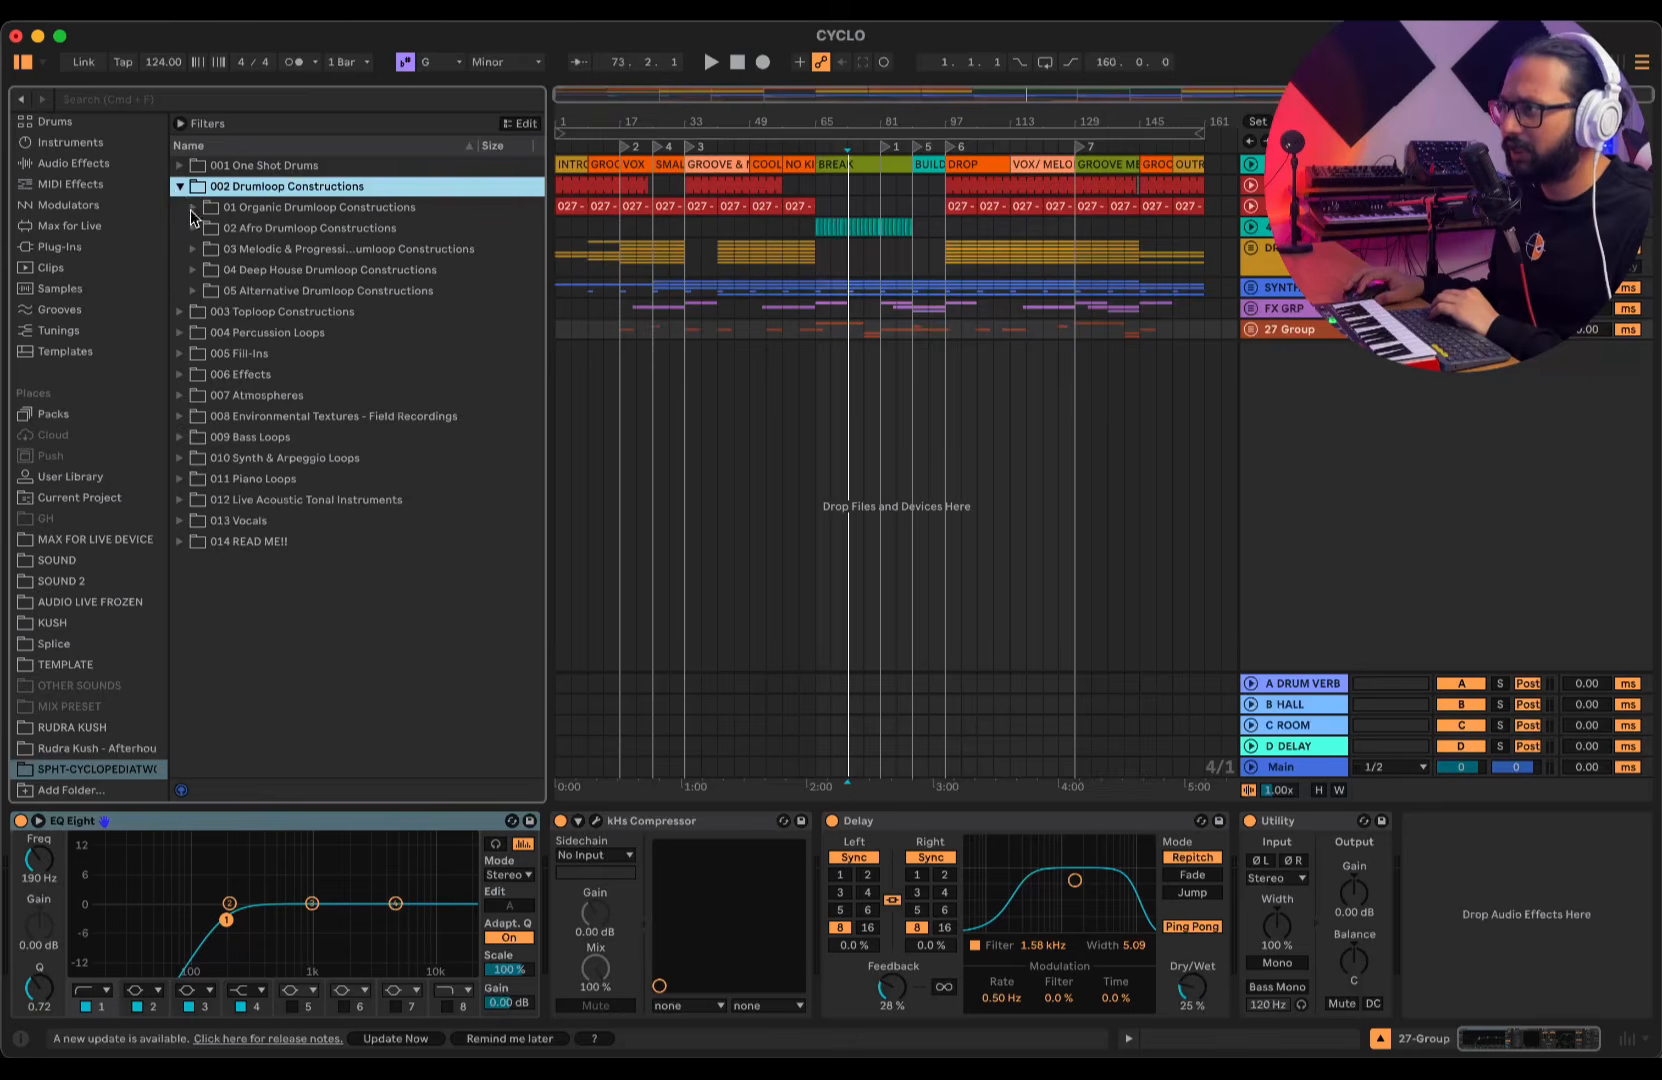
{"action": "left_click", "coordinate": [192, 209]}
- Audition organic drum loops 001A, 001G, 002A and 002B, and widen the browser to show their full file names
{"action": "key", "text": "Down"}
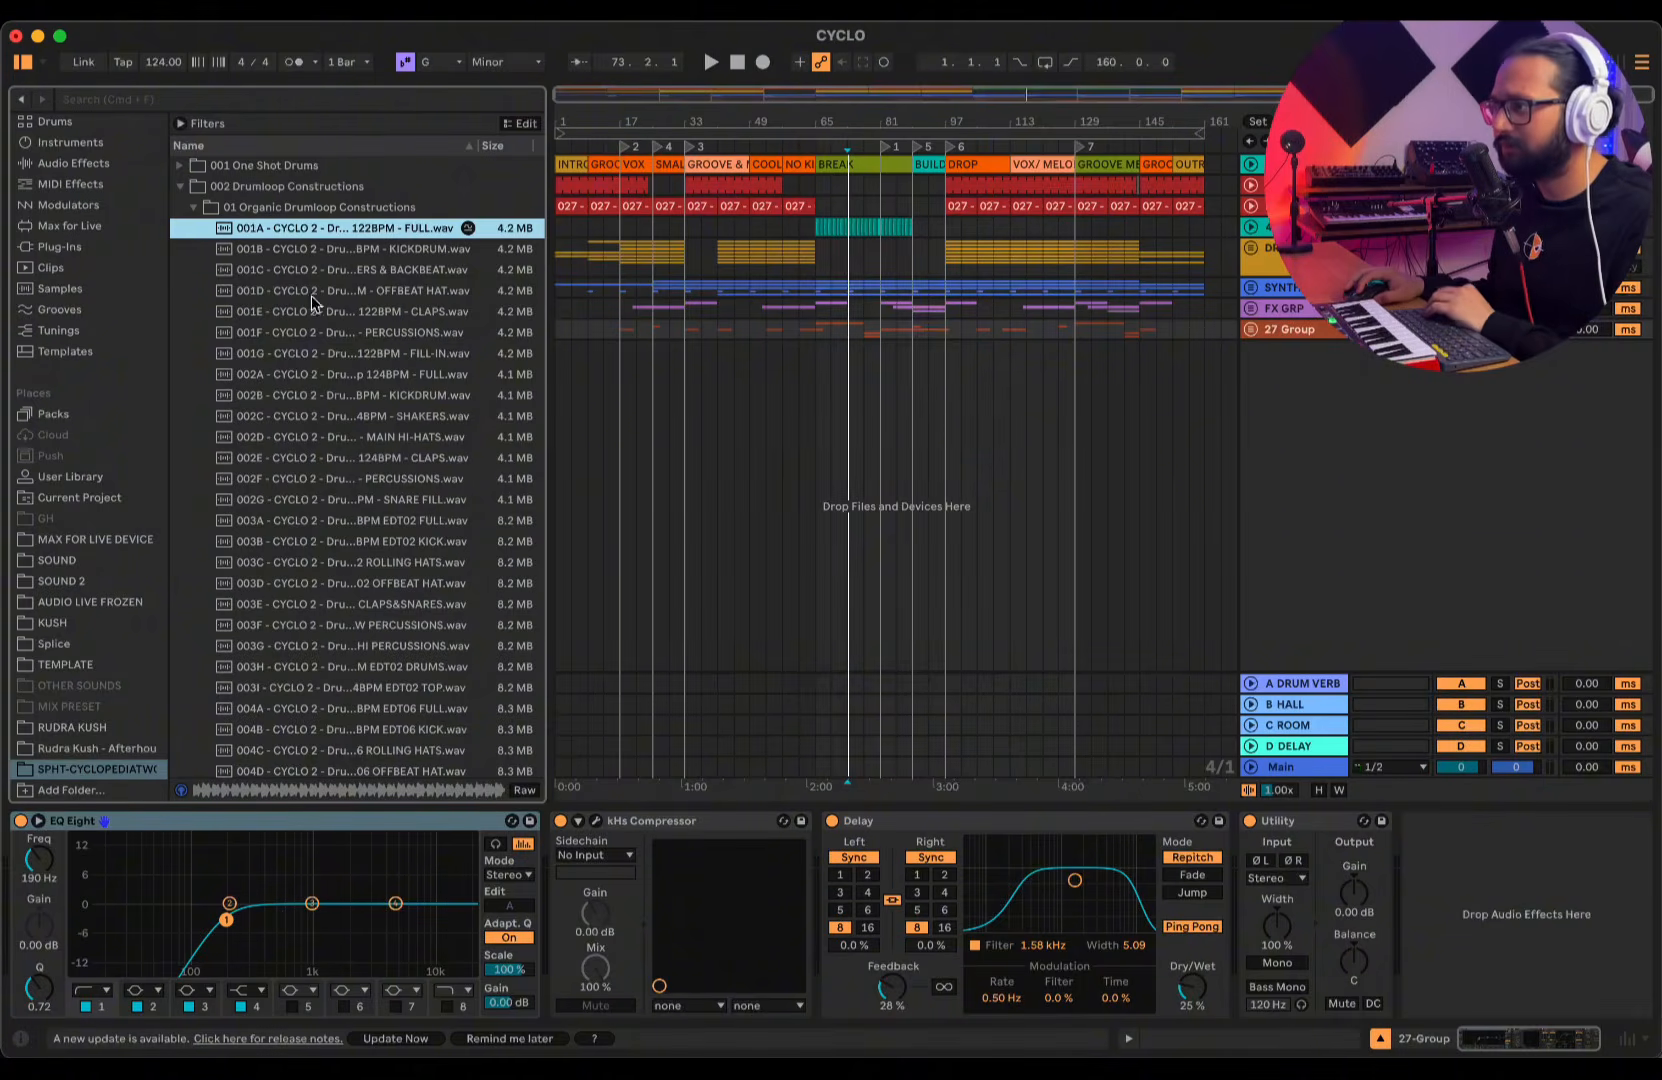
{"action": "left_click", "coordinate": [395, 356]}
{"action": "key", "text": "Down"}
{"action": "key", "text": "Down"}
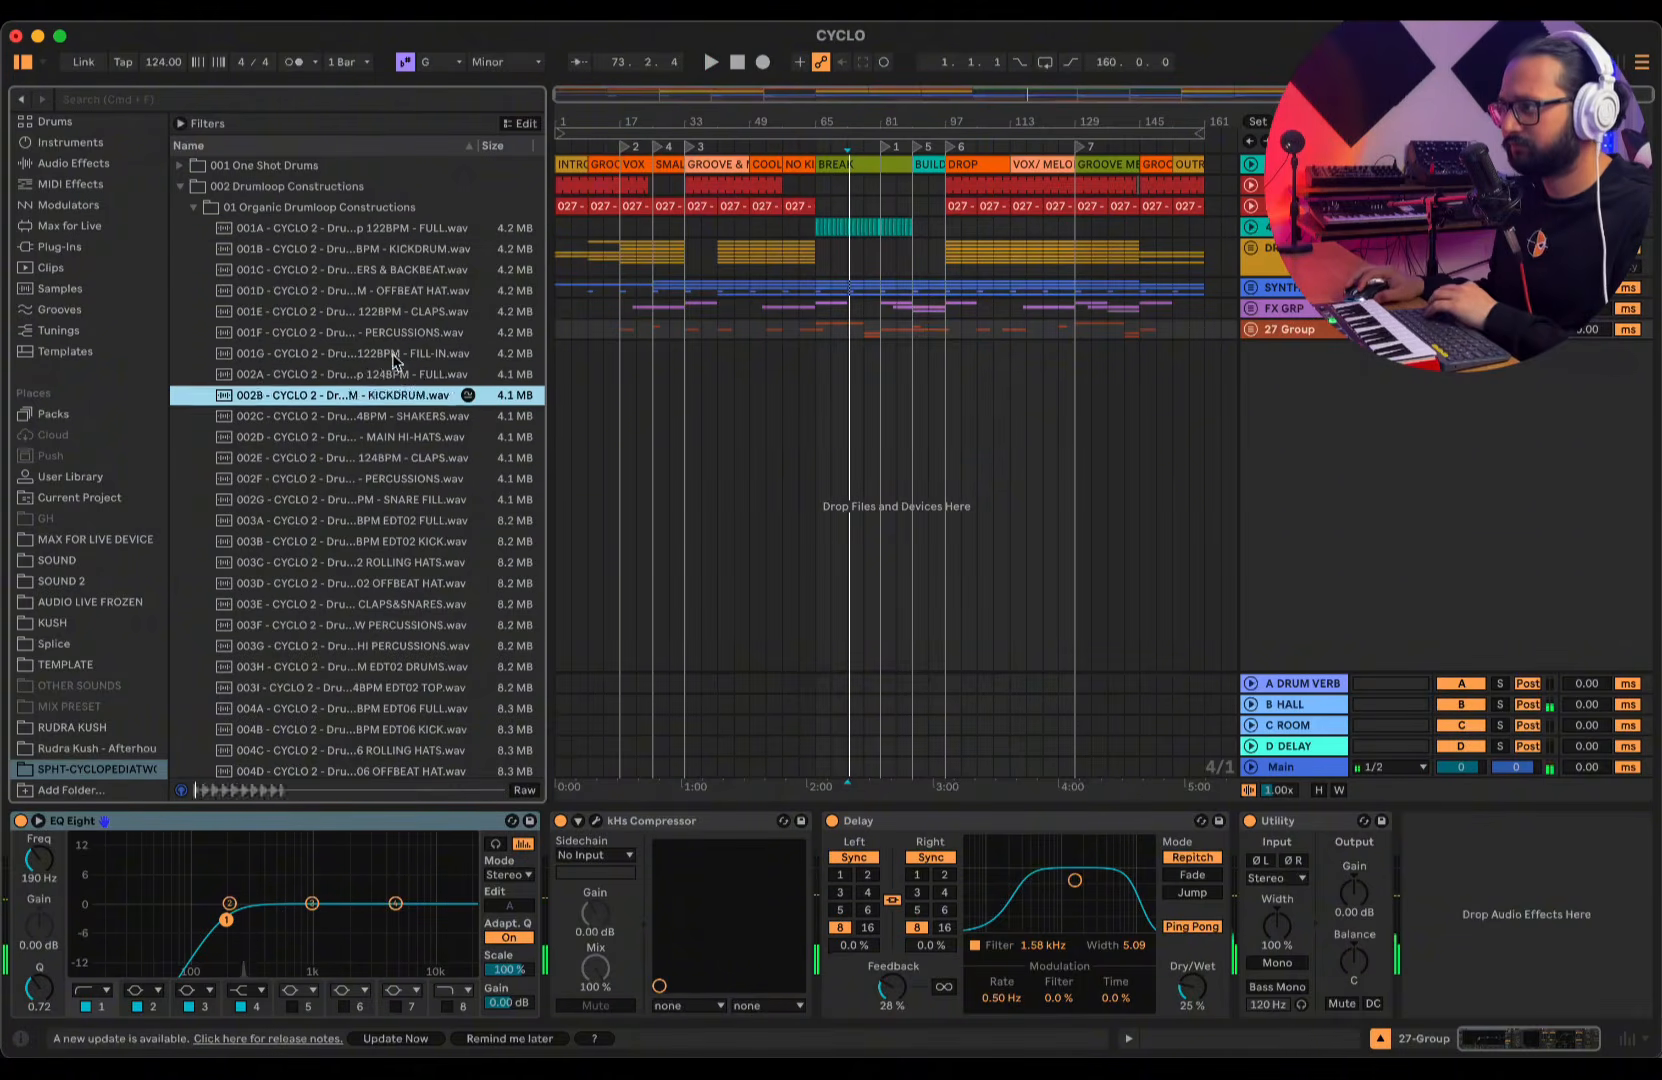
{"action": "key", "text": "Up"}
{"action": "left_click_drag", "start_coordinate": [546, 283], "coordinate": [640, 287]}
- Audition the full 122 BPM organic drum loop 001A and its separate stems from 001B KICKDRUM through 001F PERCUSSIONS
{"action": "left_click", "coordinate": [376, 234]}
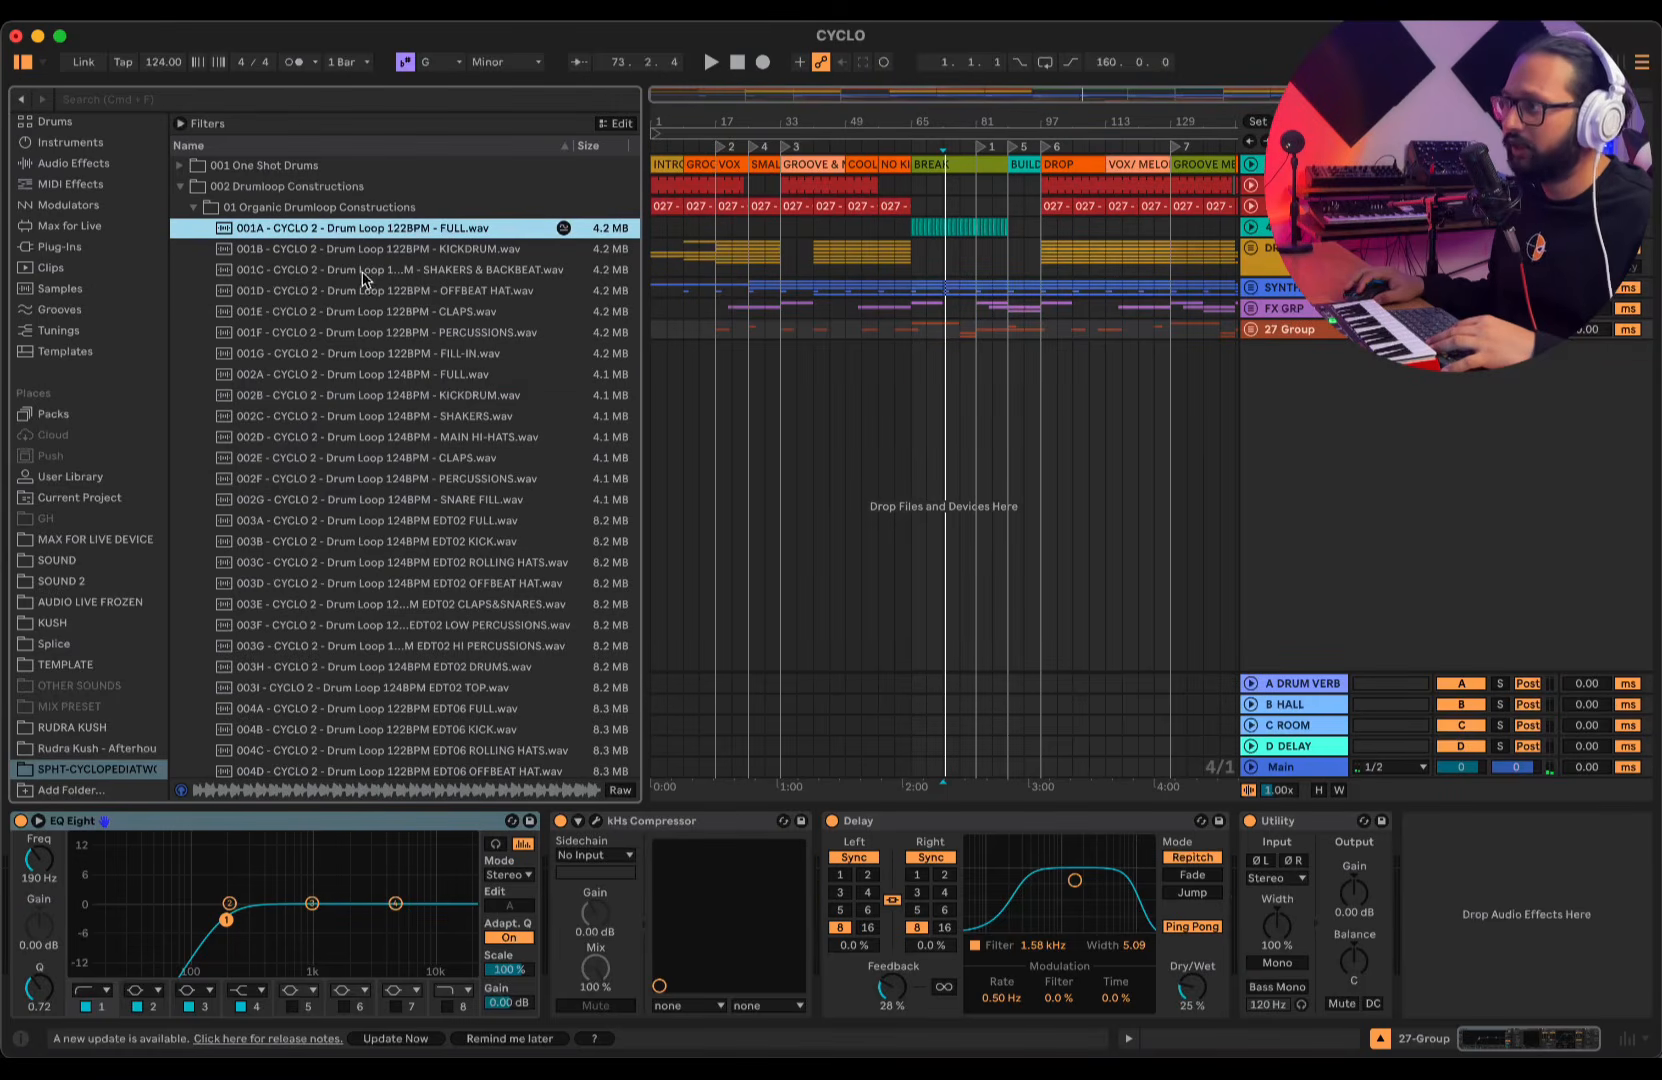
{"action": "left_click", "coordinate": [432, 250]}
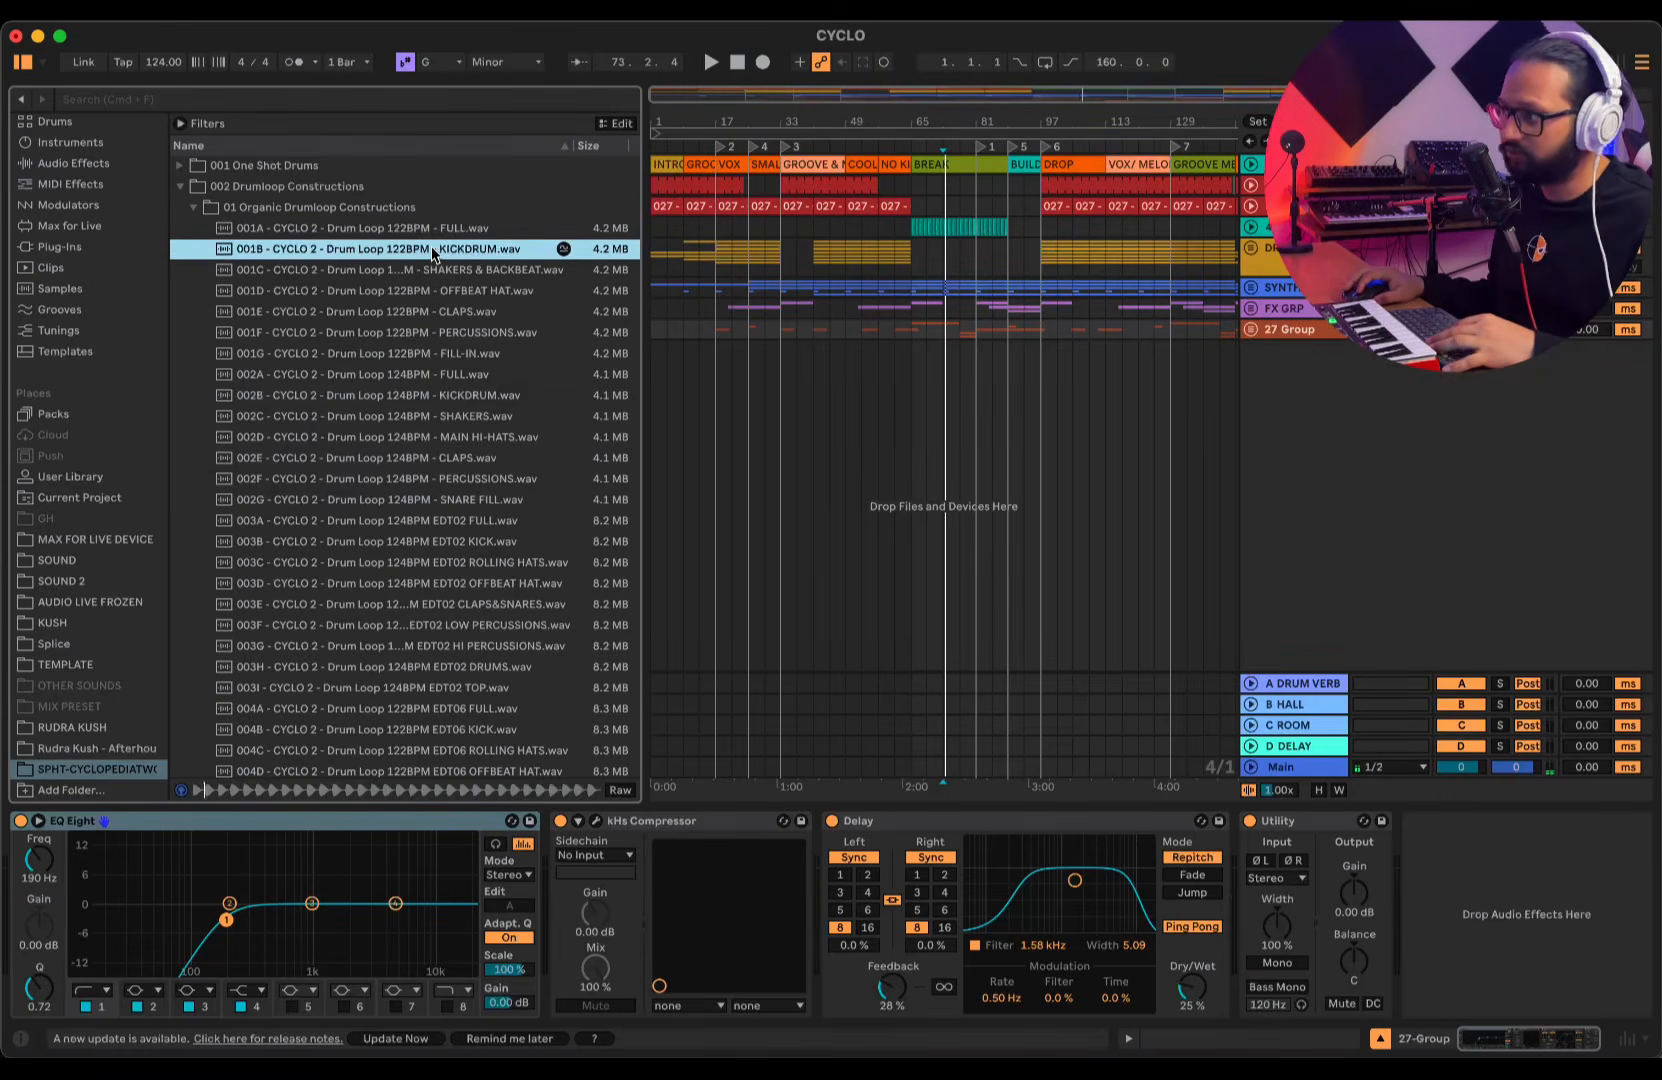
{"action": "left_click", "coordinate": [432, 271]}
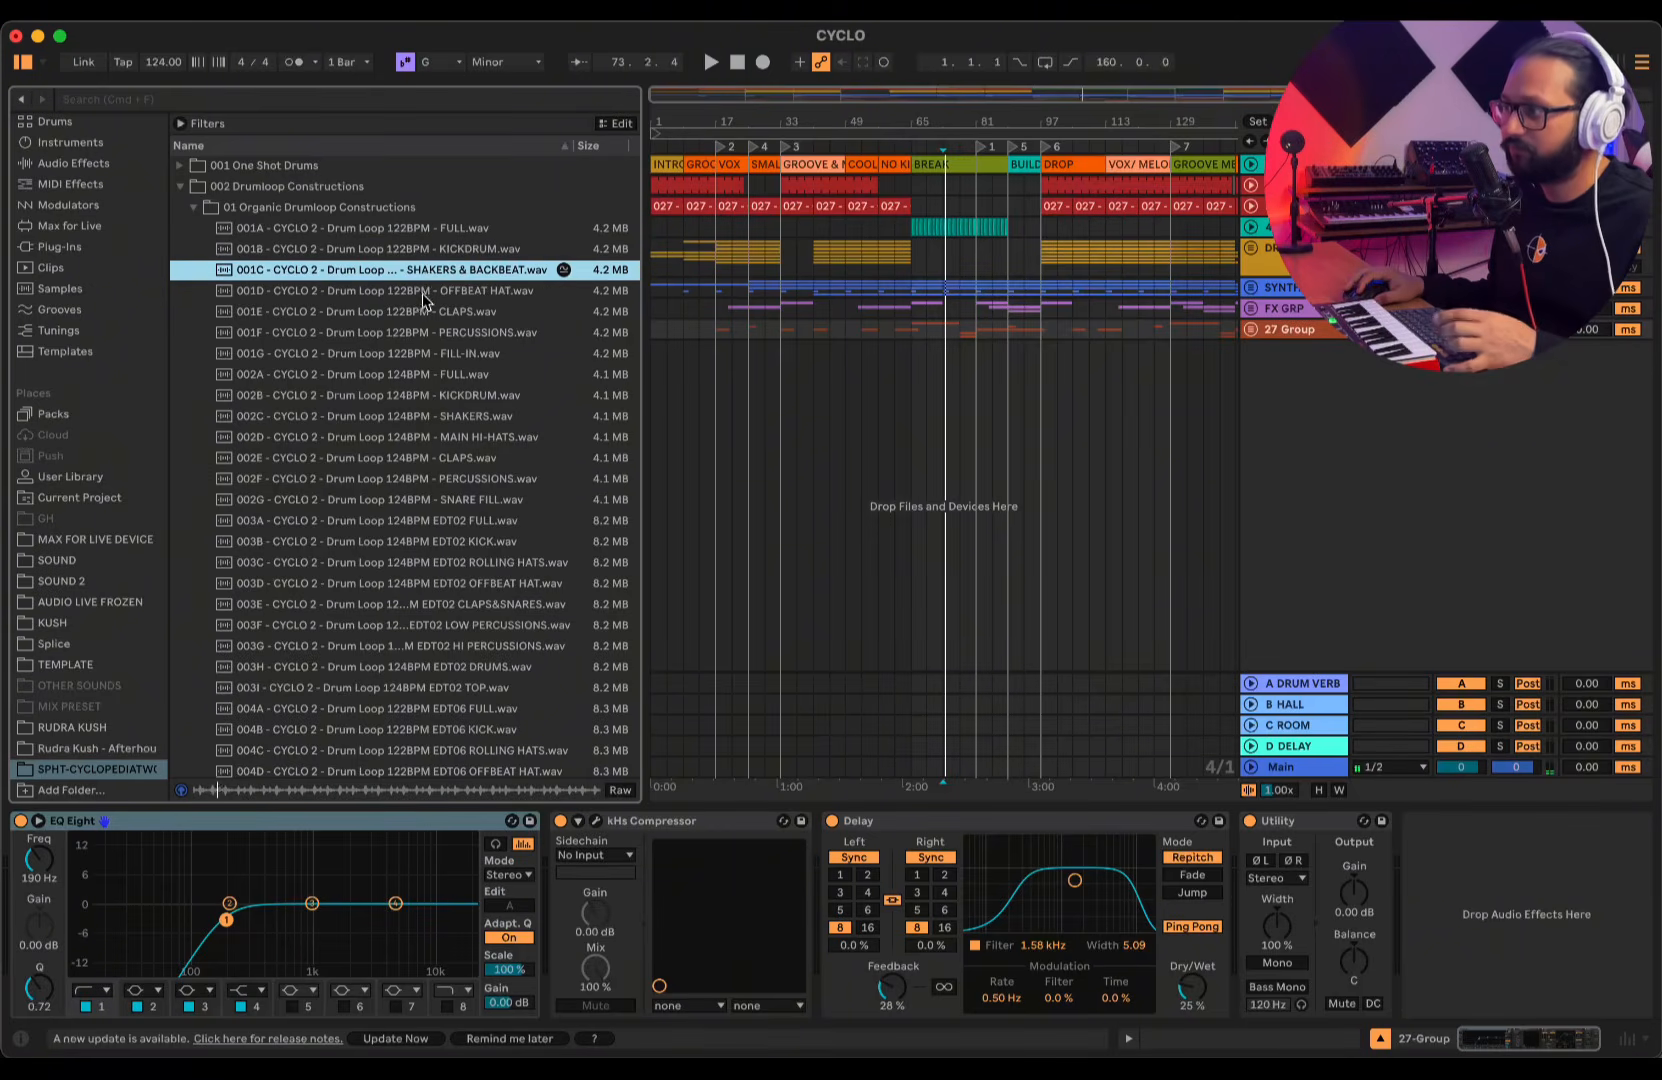
{"action": "left_click", "coordinate": [420, 292]}
{"action": "left_click", "coordinate": [419, 313]}
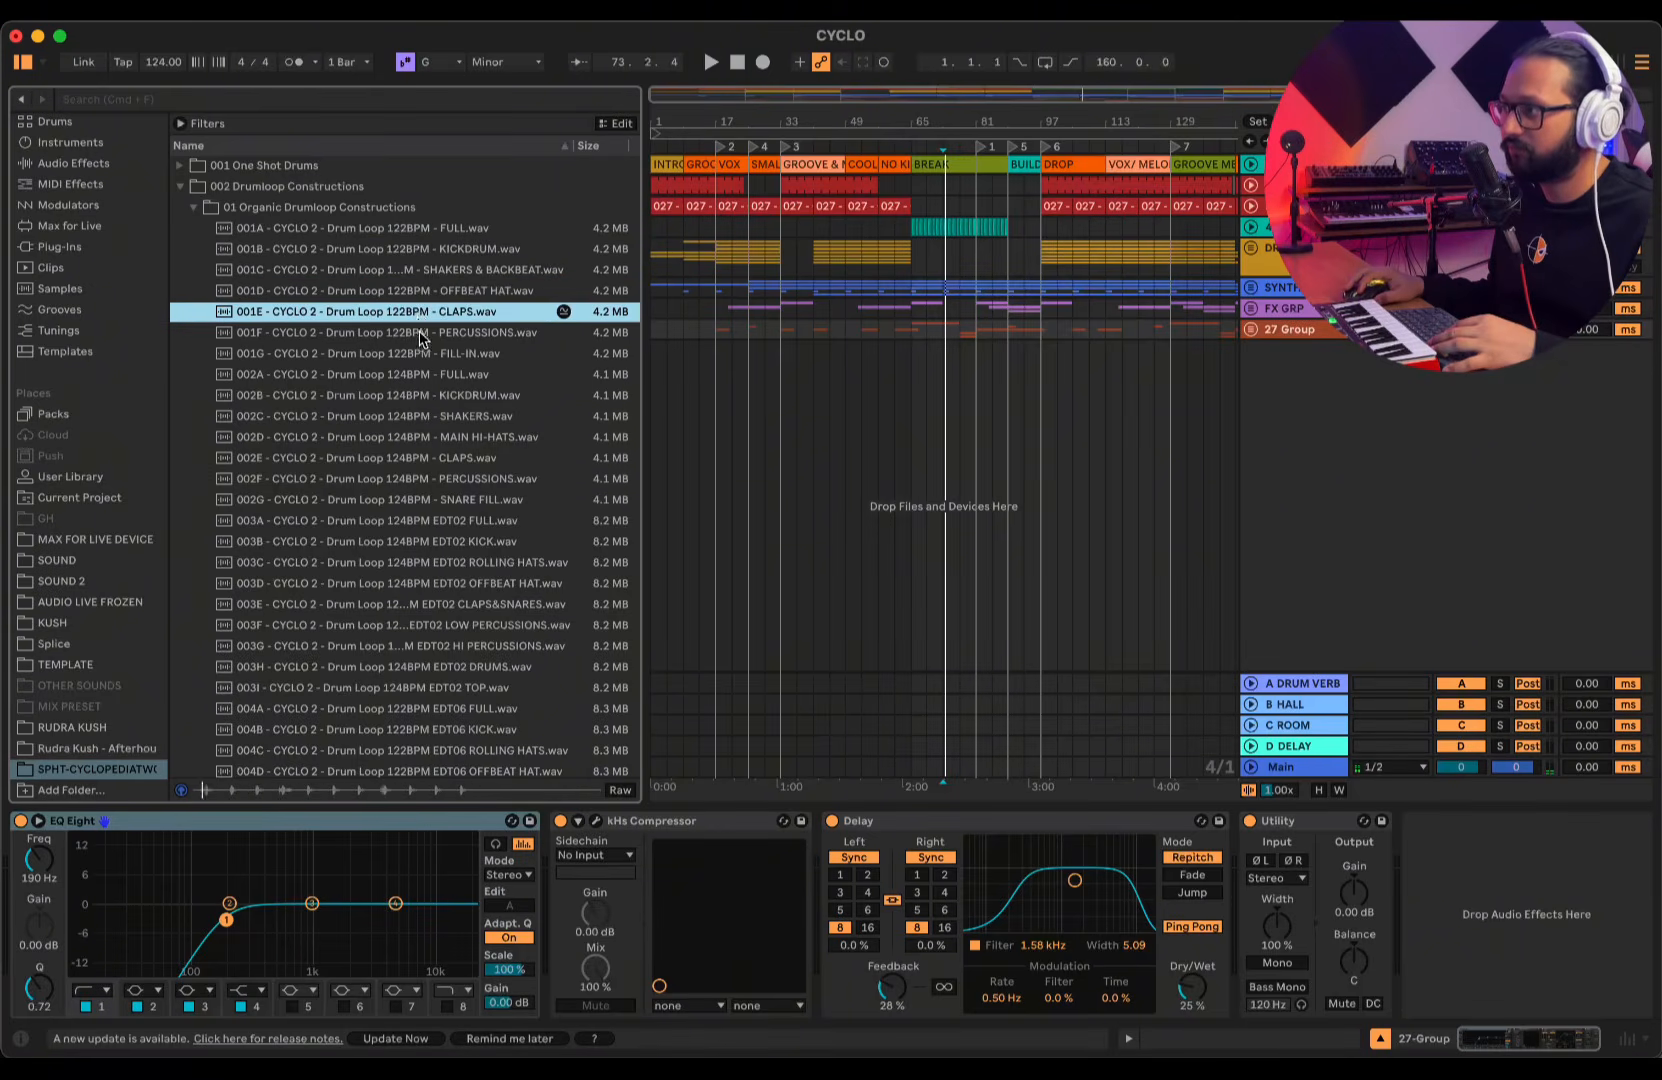
{"action": "left_click", "coordinate": [420, 336]}
- Replay organic loop 001A FULL and its stems through 001E CLAPS, and collapse the 01 Organic Drumloop Constructions folder
{"action": "left_click", "coordinate": [455, 230]}
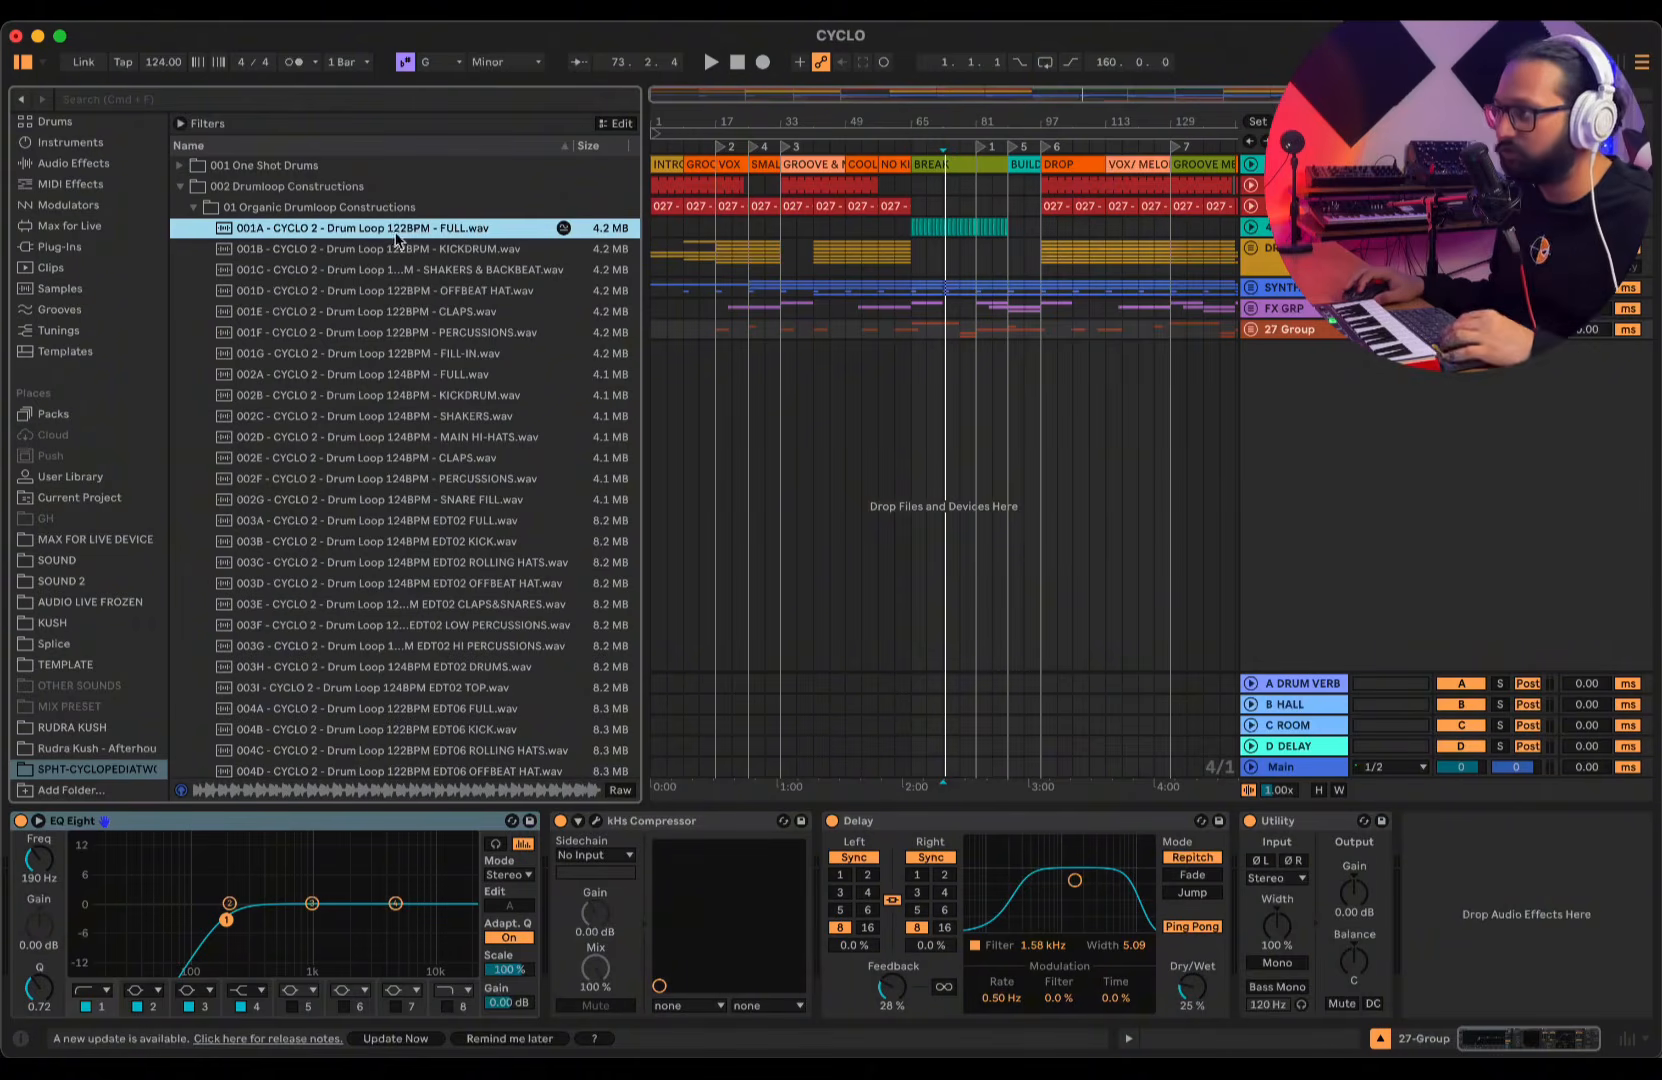
{"action": "key", "text": "Down"}
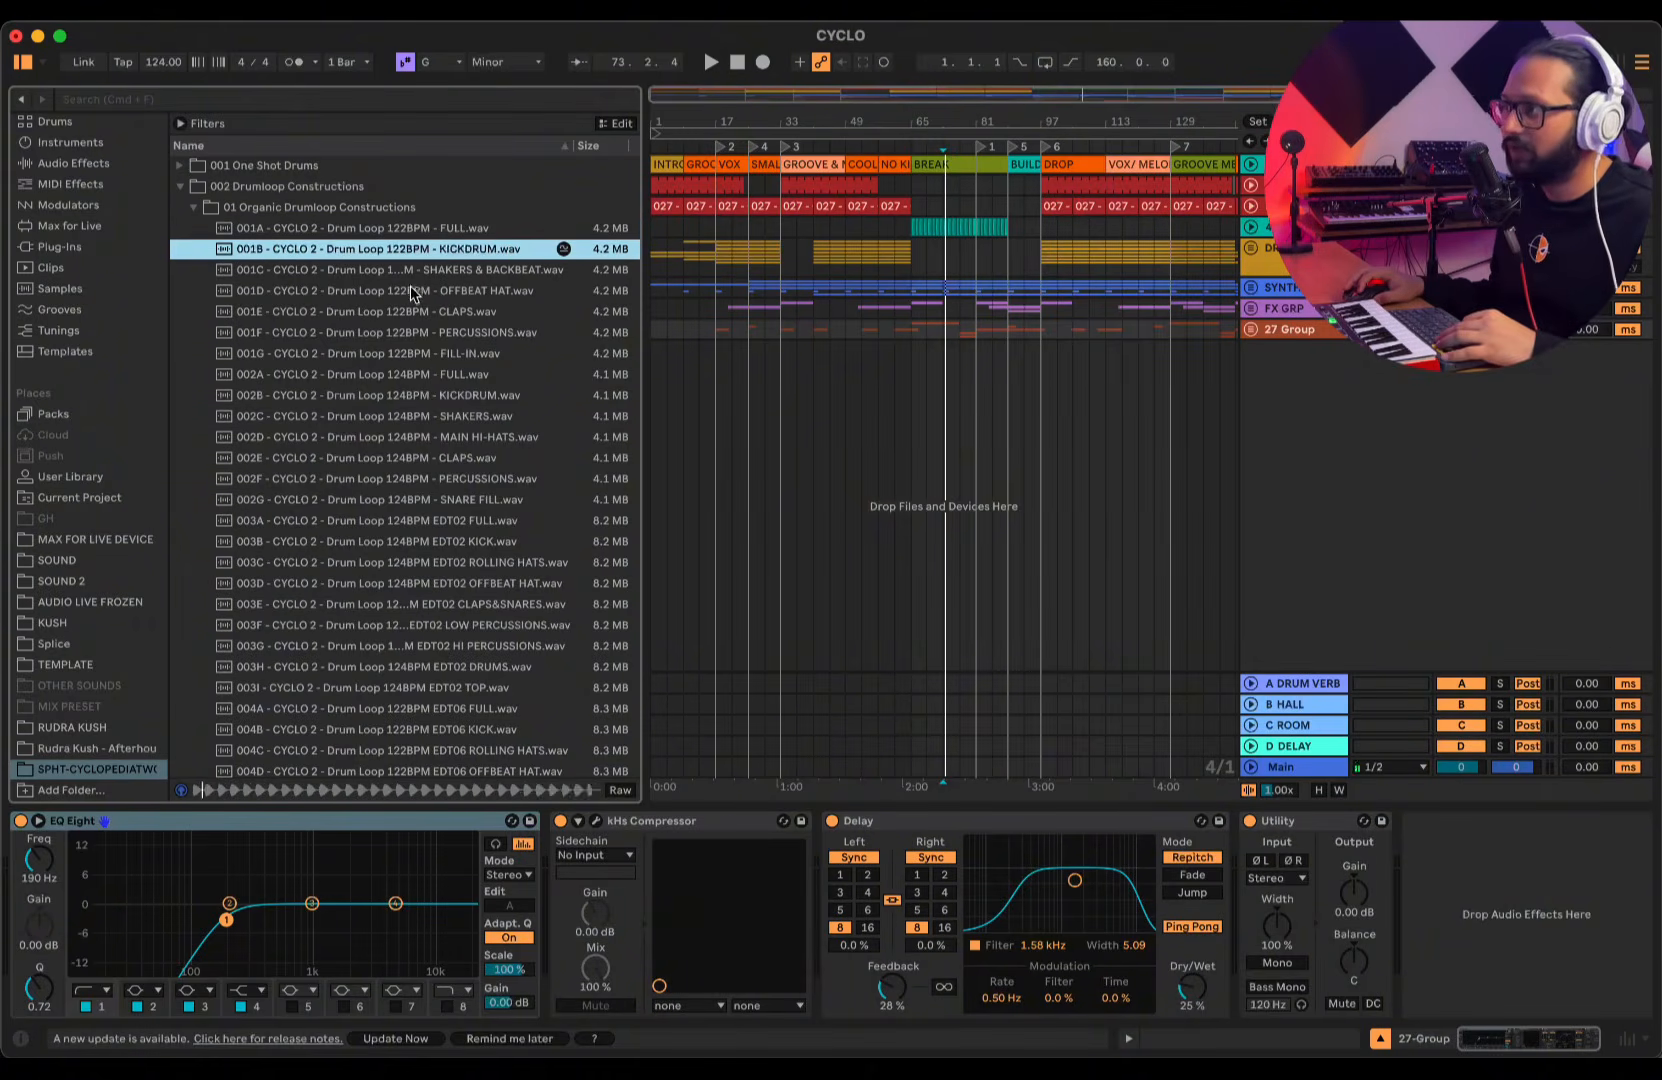
{"action": "key", "text": "Down"}
{"action": "key", "text": "Down"}
{"action": "key", "text": "Down"}
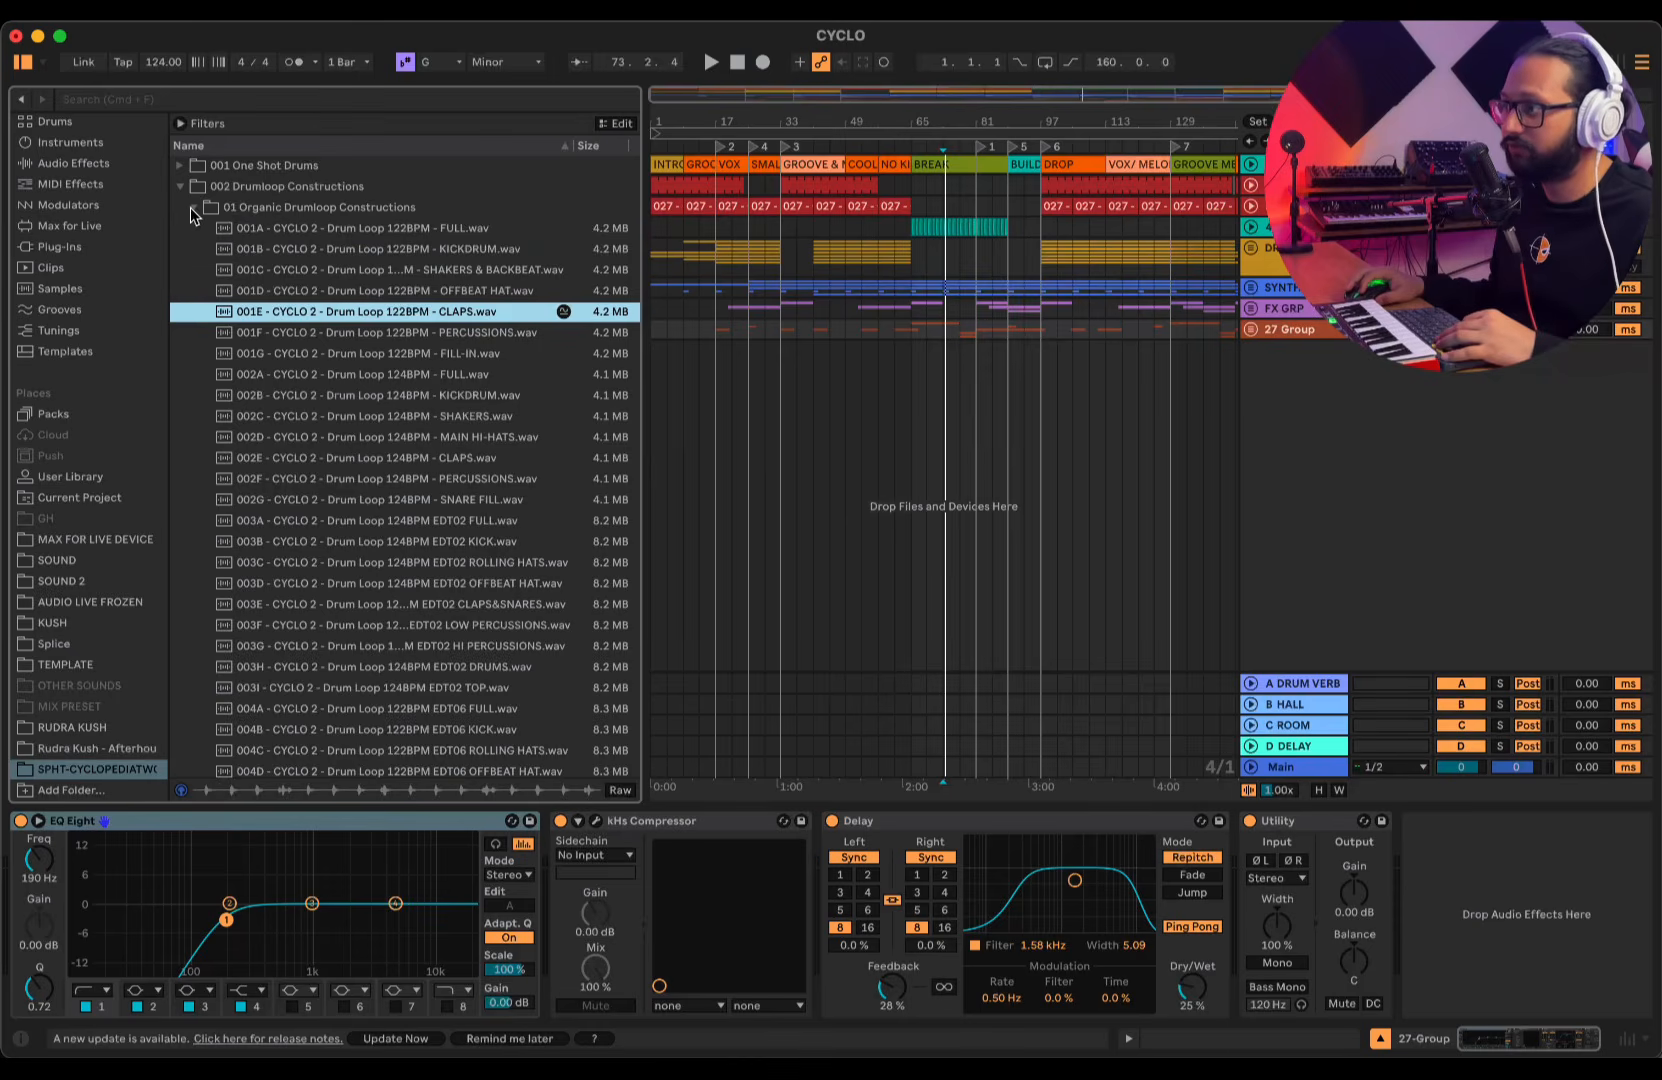
{"action": "left_click", "coordinate": [192, 208]}
- Audition Afro drum loops 001A, 001B, 003A and 002A in the 02 Afro Drumloop Constructions folder and collapse it
{"action": "left_click", "coordinate": [192, 228]}
{"action": "key", "text": "Down"}
{"action": "key", "text": "Down"}
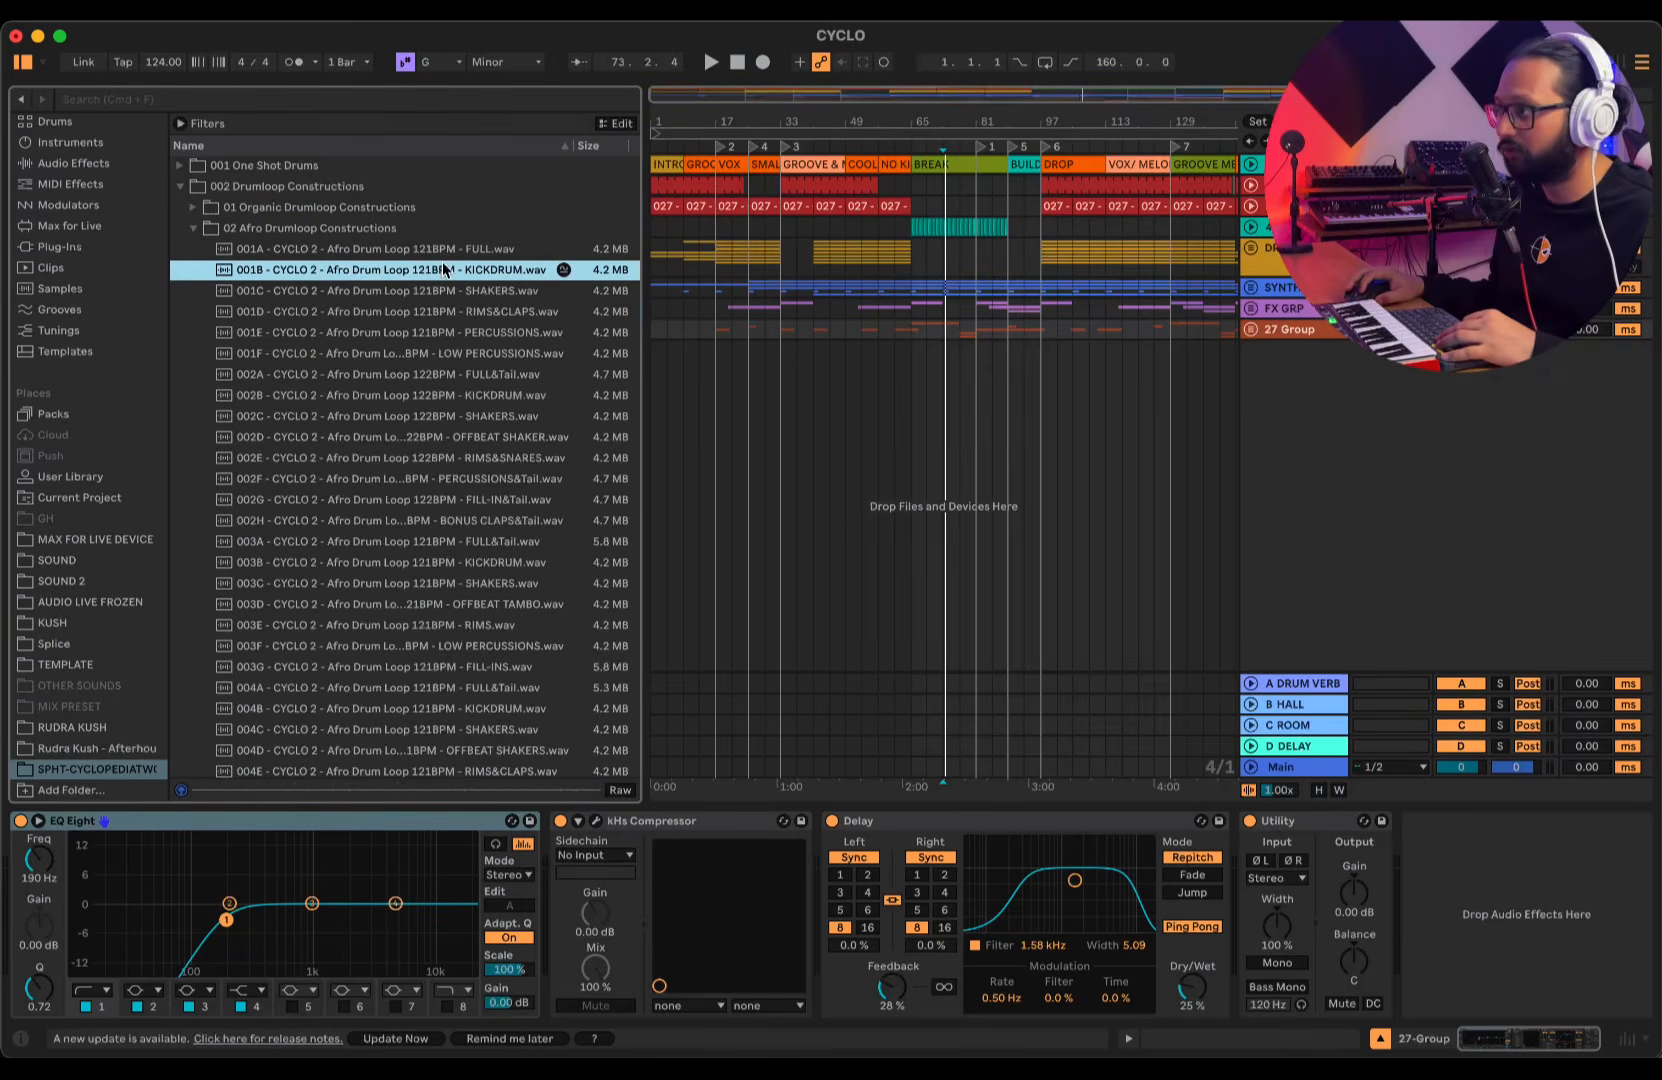
{"action": "key", "text": "Up"}
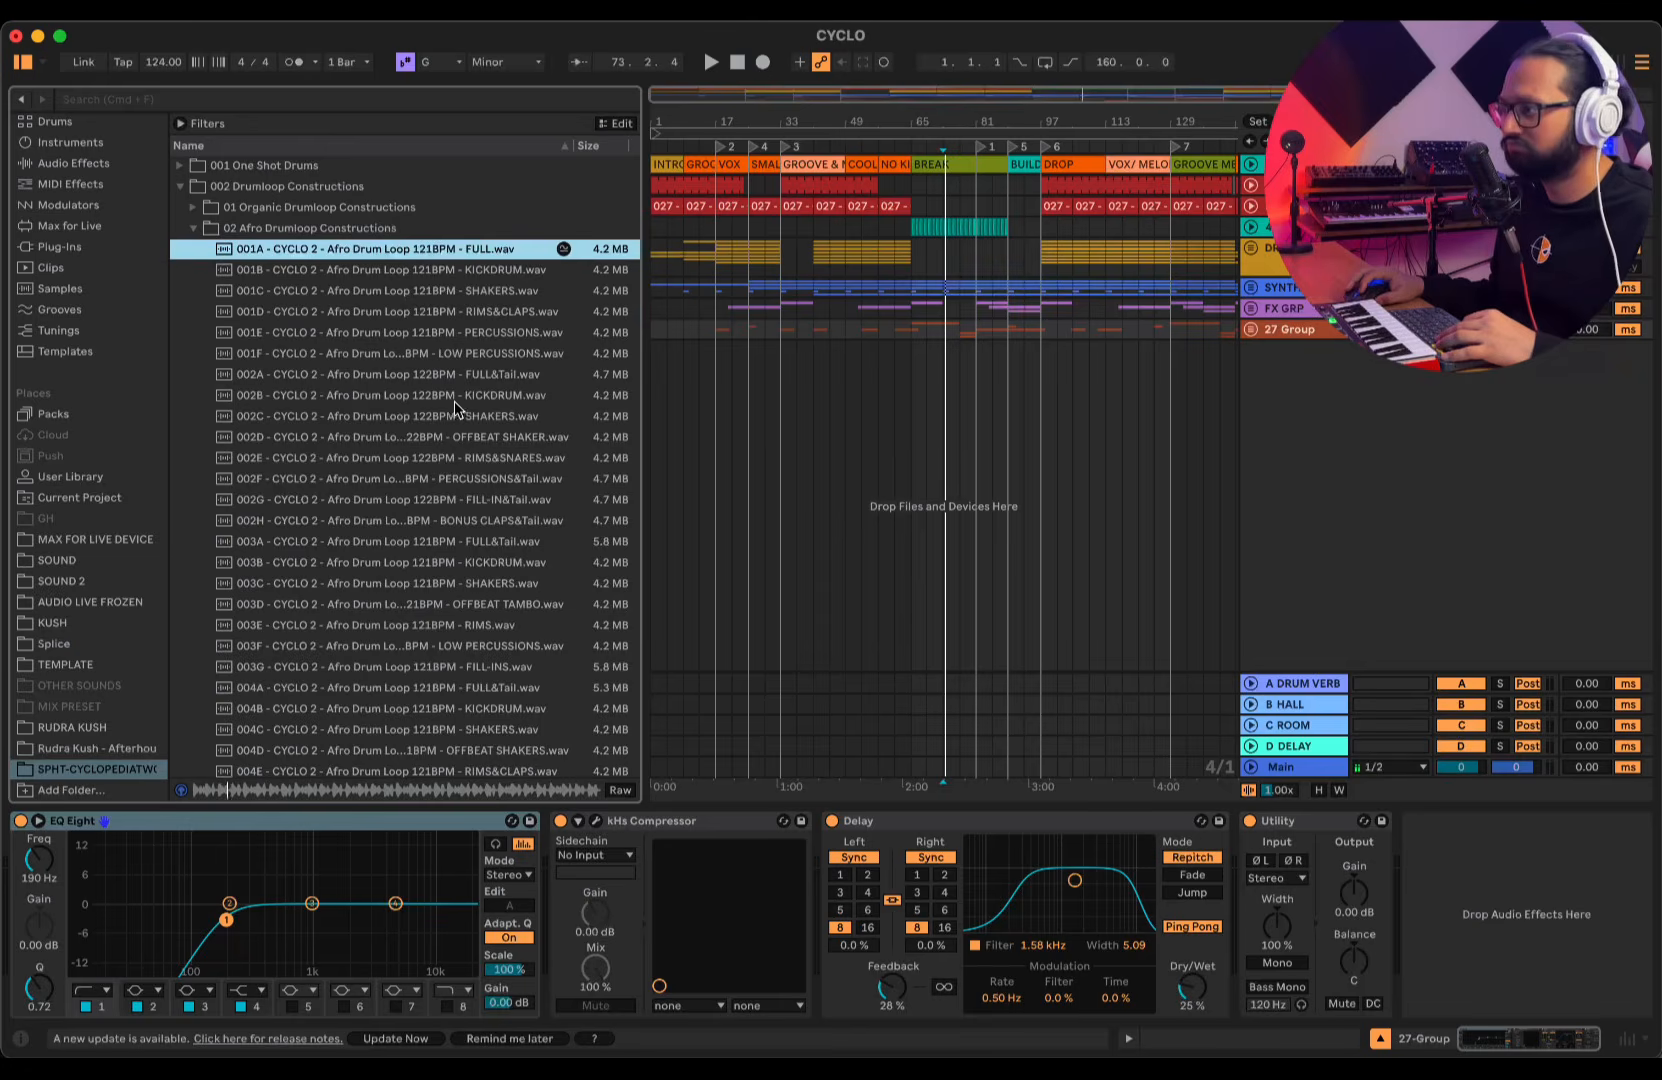
{"action": "left_click", "coordinate": [451, 545]}
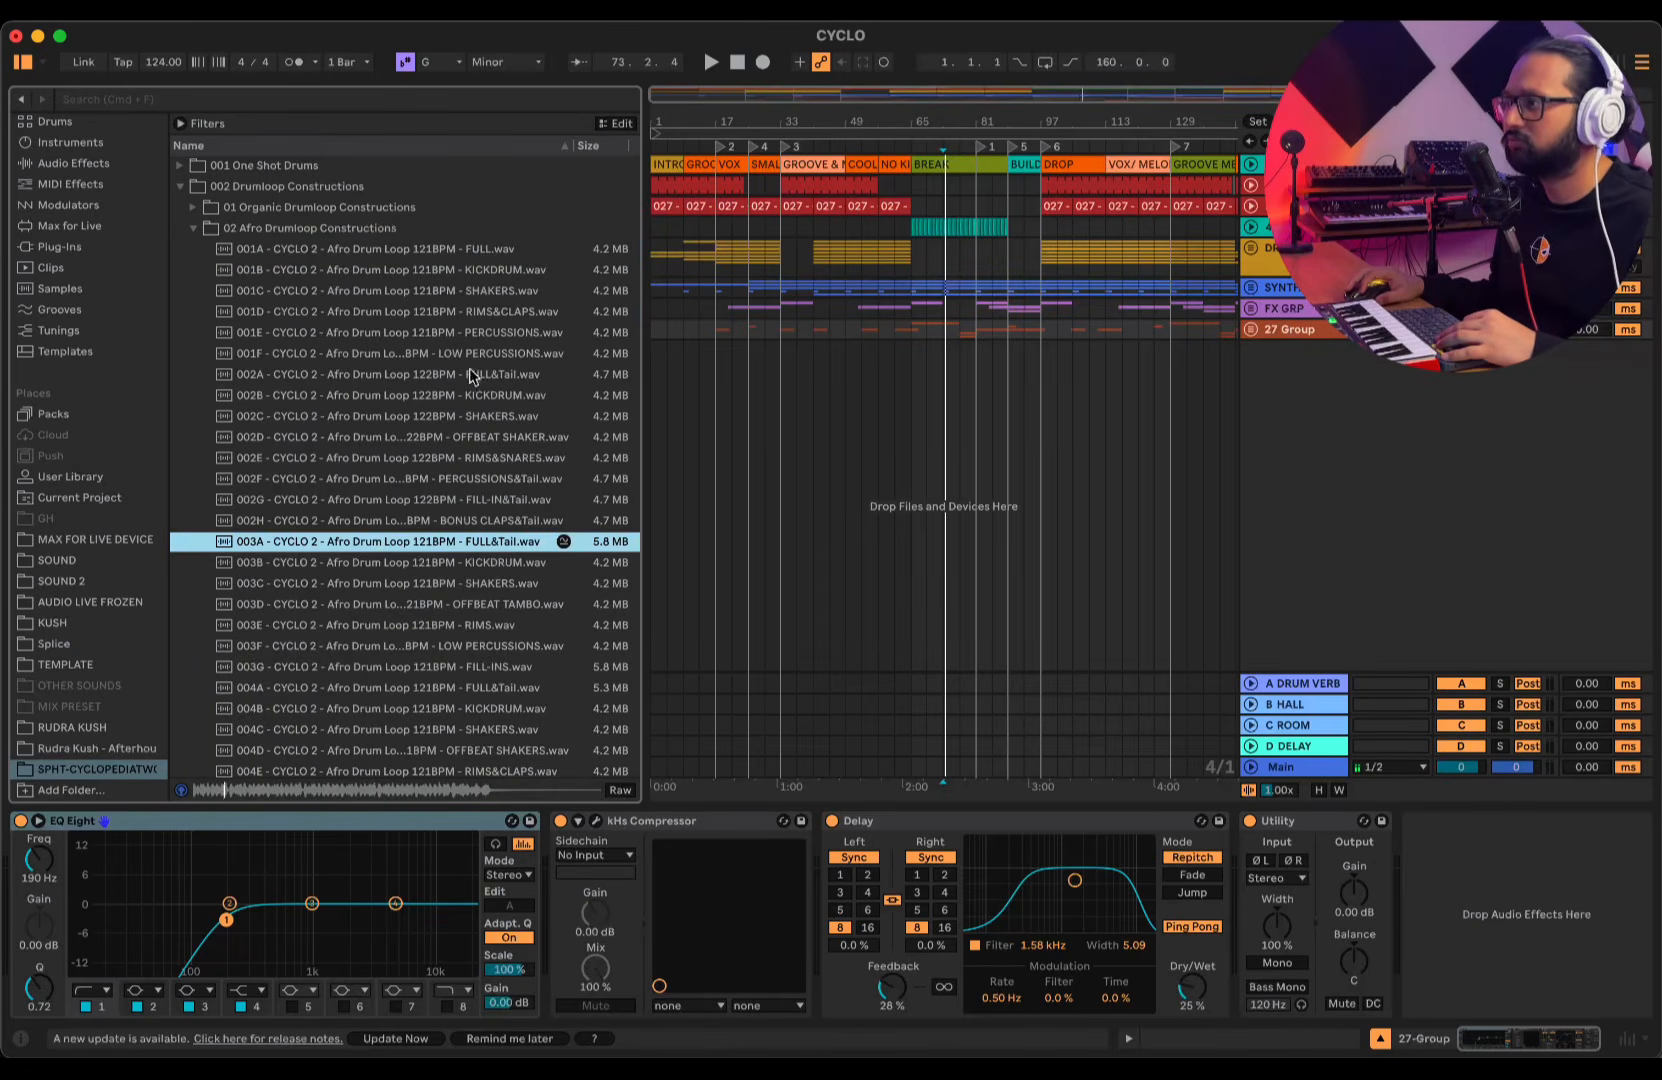
{"action": "left_click", "coordinate": [472, 376]}
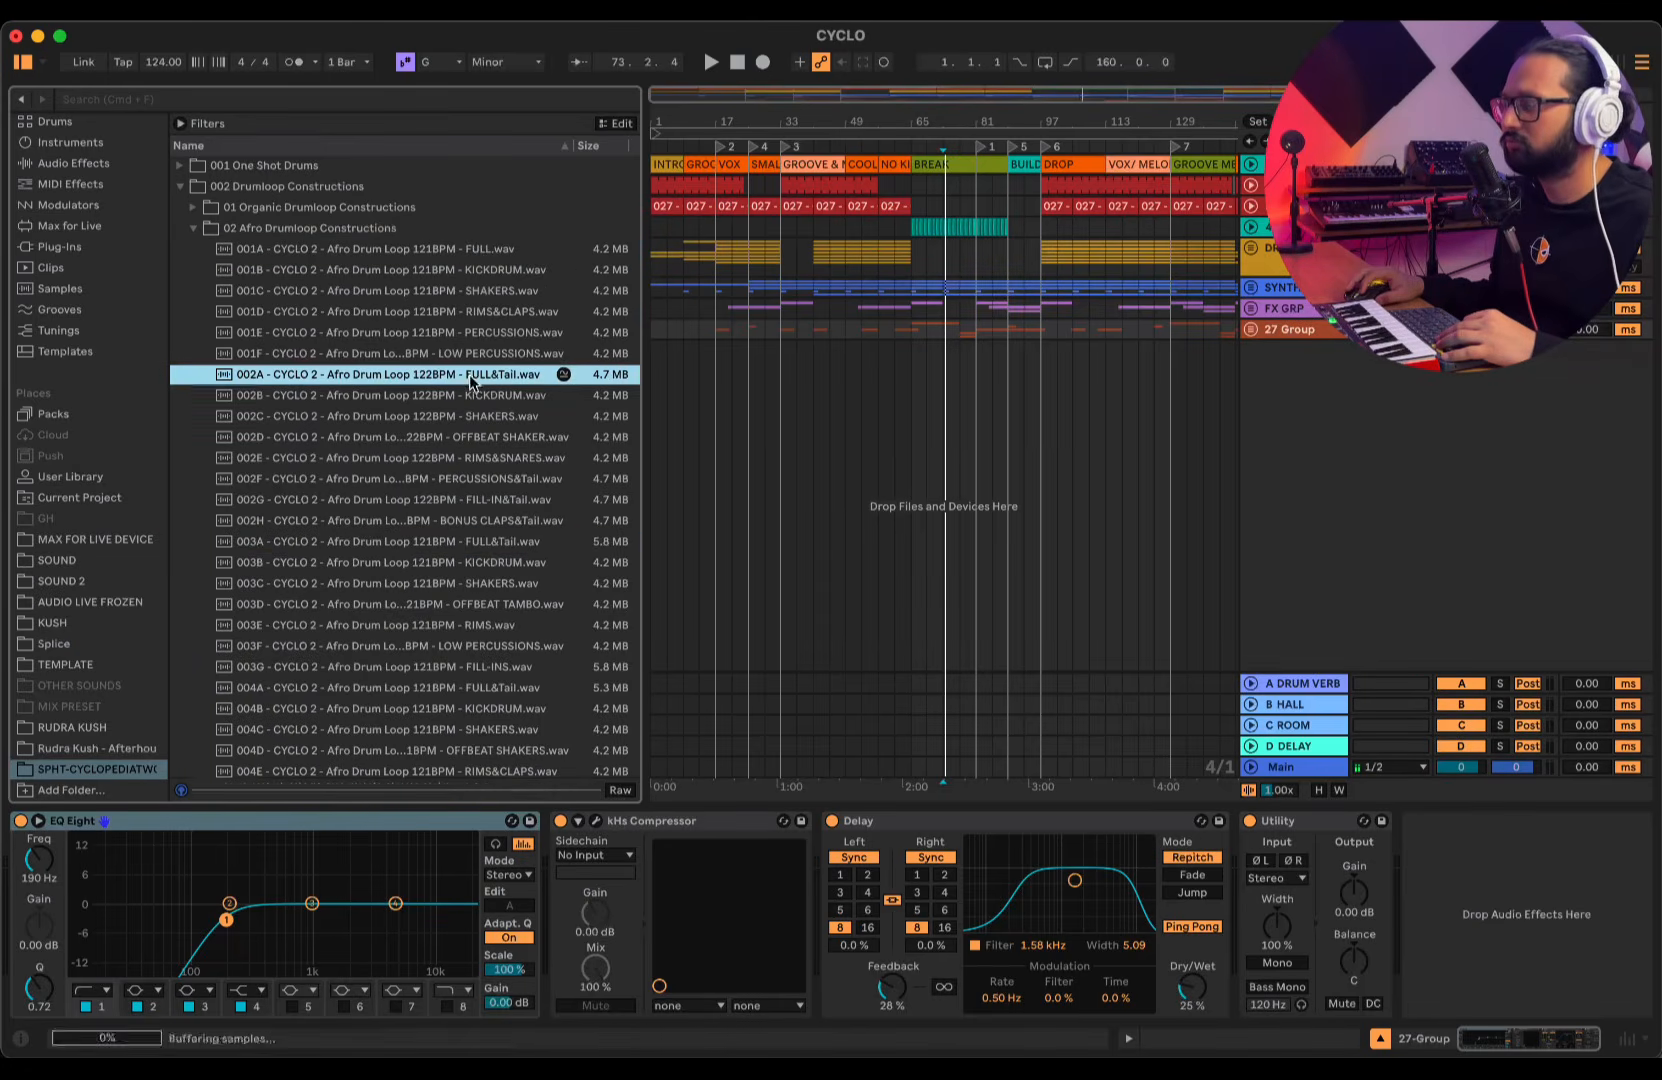
{"action": "left_click", "coordinate": [191, 229]}
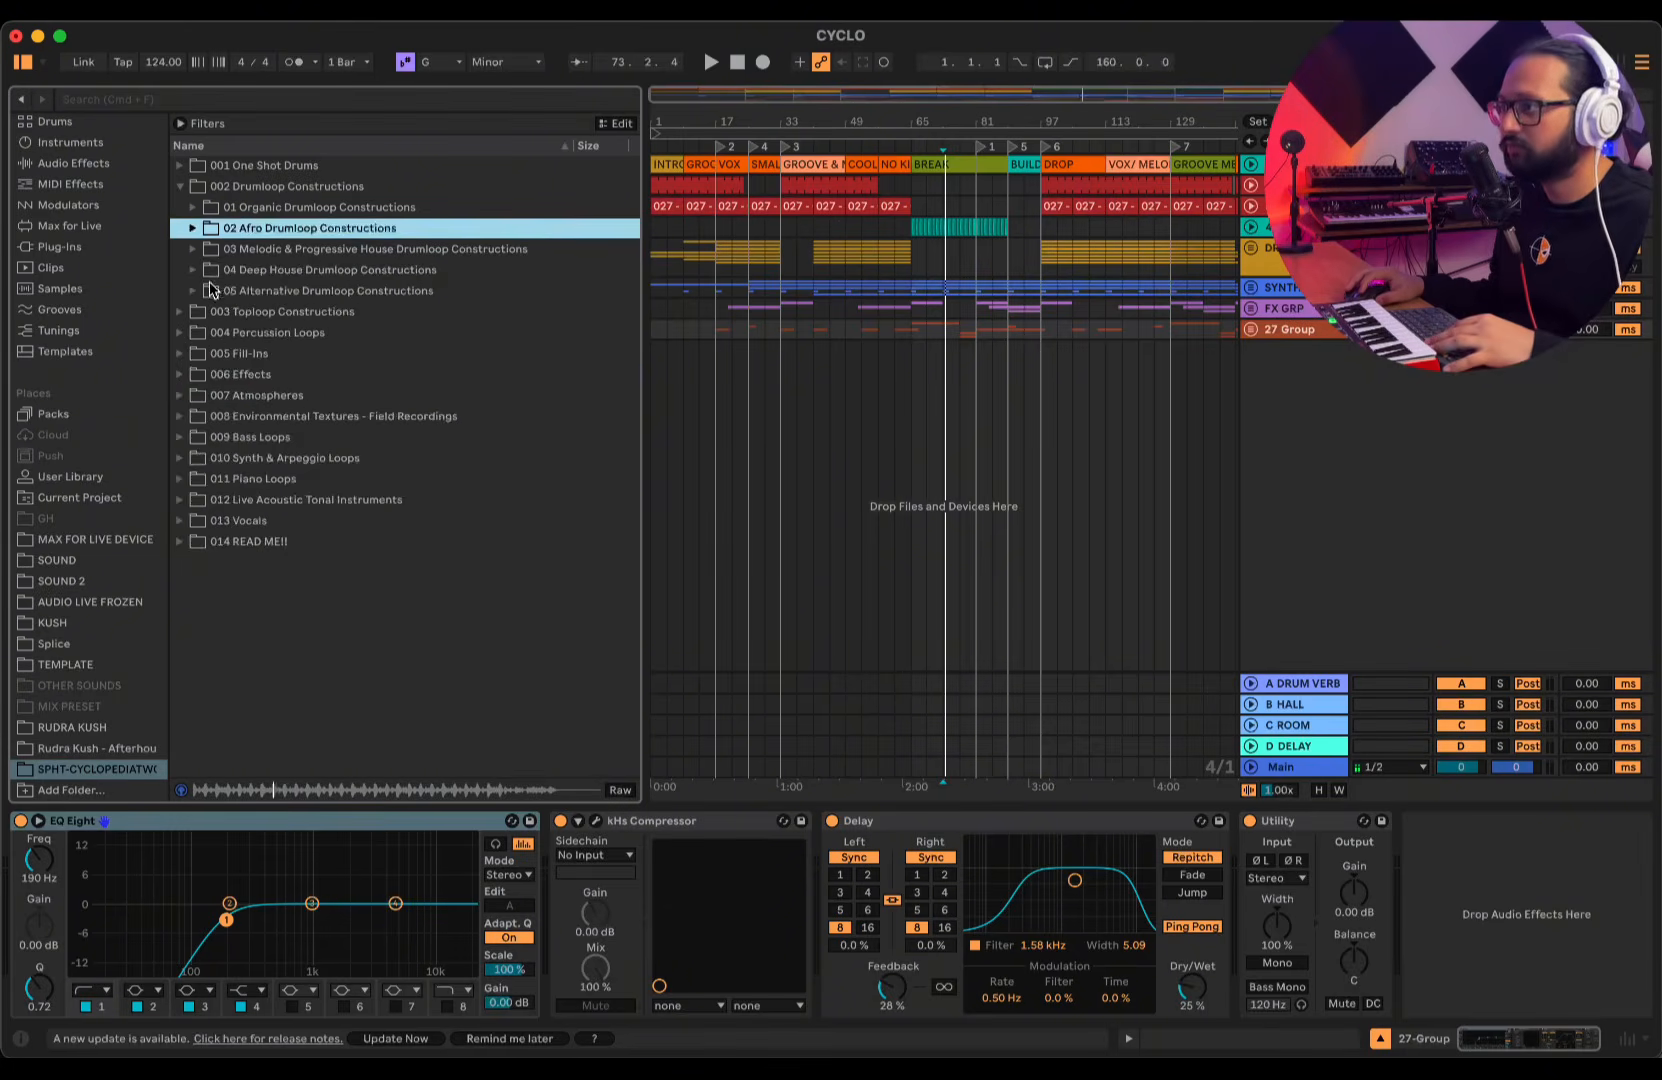
- Audition the full 124 BPM loops 001, 002 and 003 in the 04 Deep House Drumloop Constructions folder and collapse it
{"action": "left_click", "coordinate": [196, 272]}
{"action": "key", "text": "Down"}
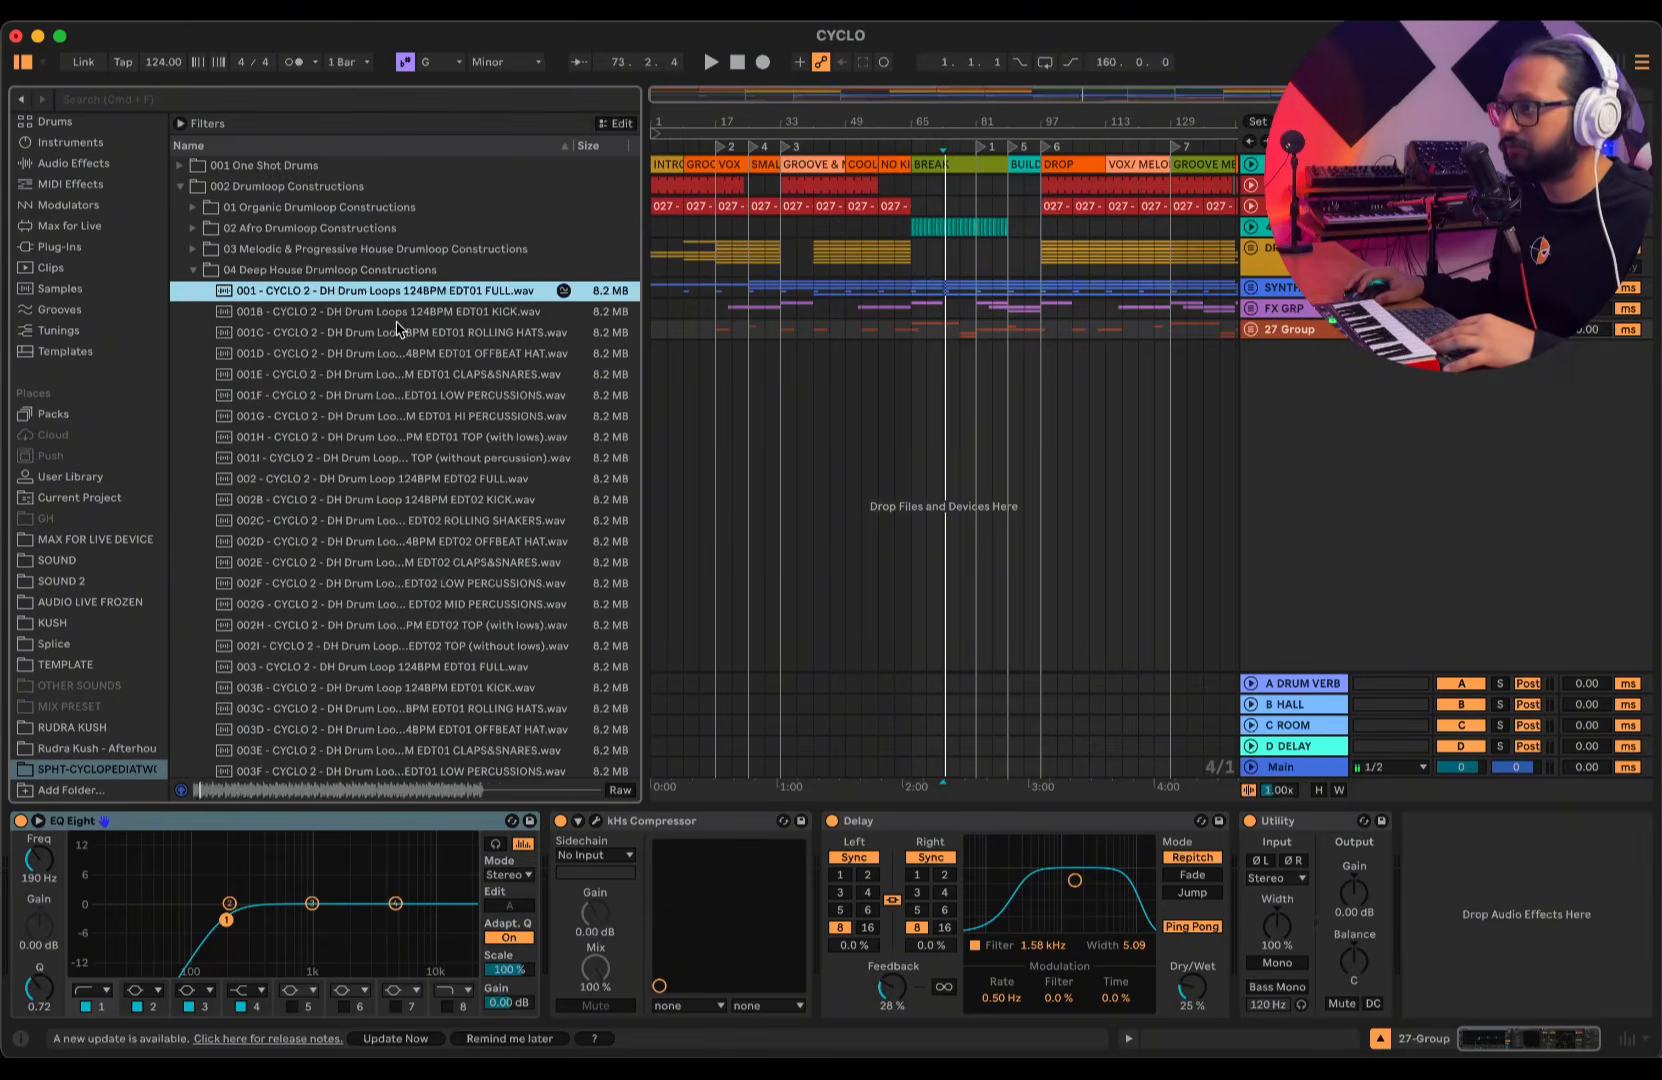
{"action": "left_click", "coordinate": [427, 481]}
{"action": "scroll", "coordinate": [422, 466], "scroll_direction": "down", "scroll_amount": 2}
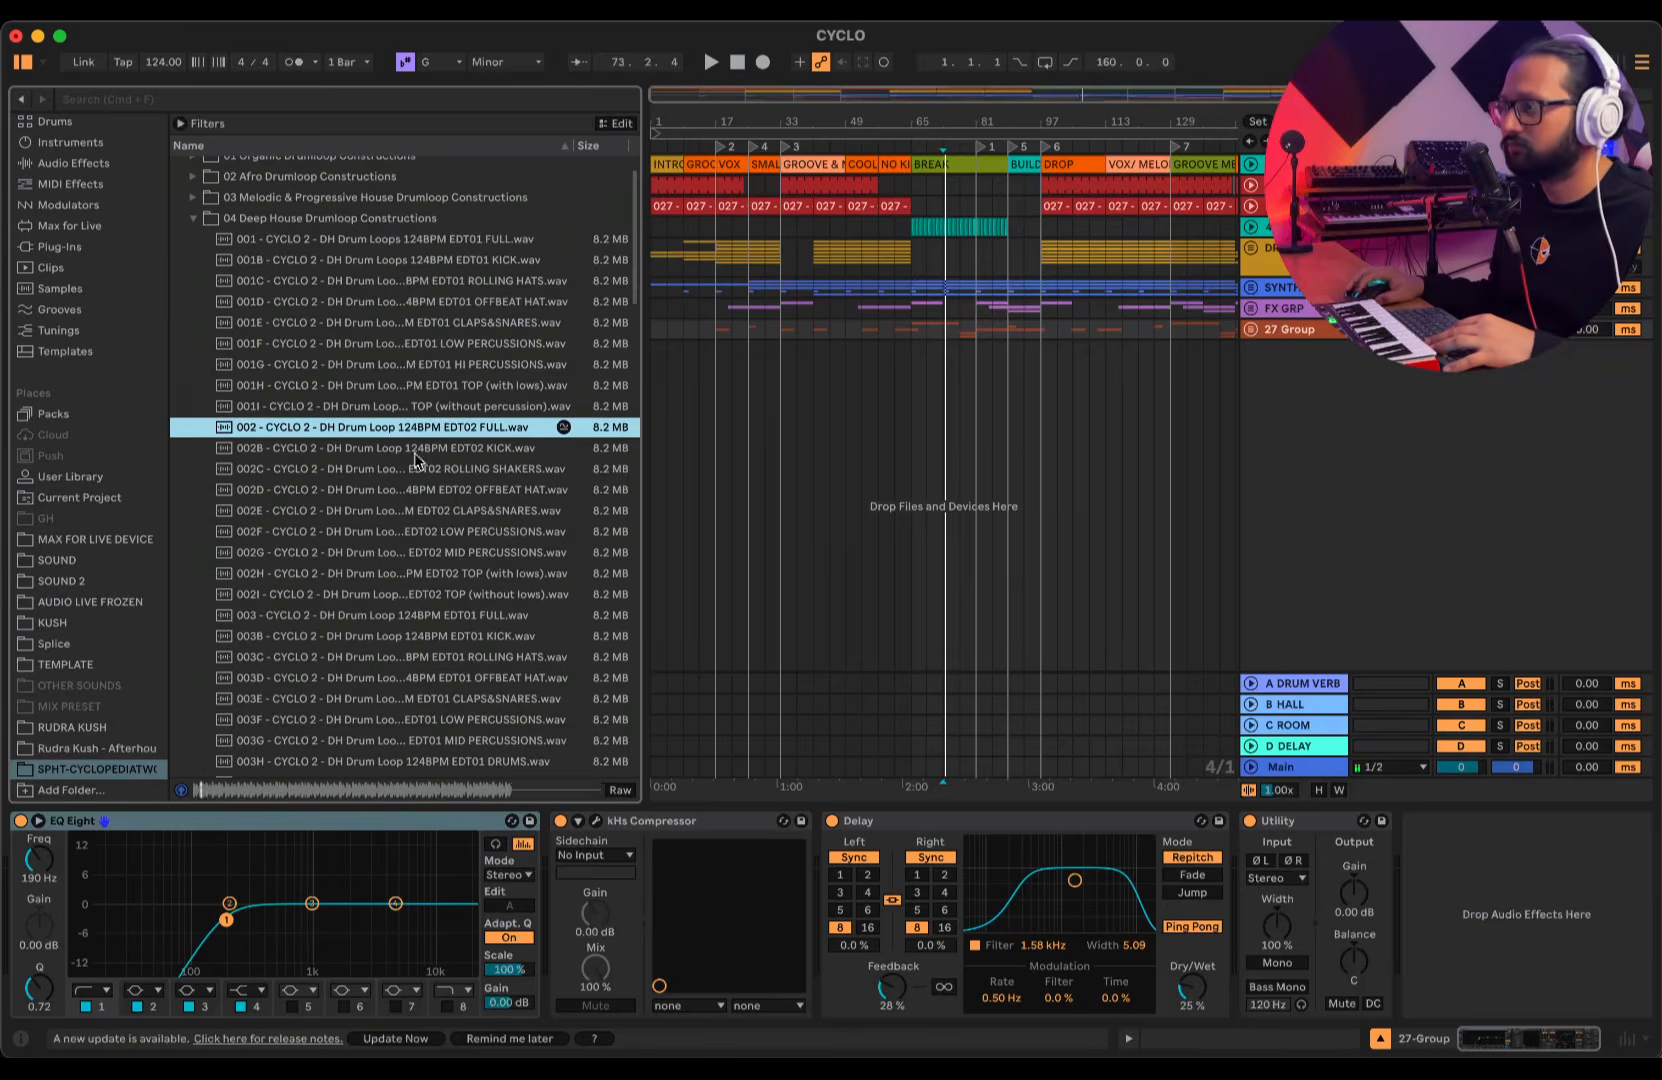
{"action": "scroll", "coordinate": [473, 618], "scroll_direction": "up", "scroll_amount": 2}
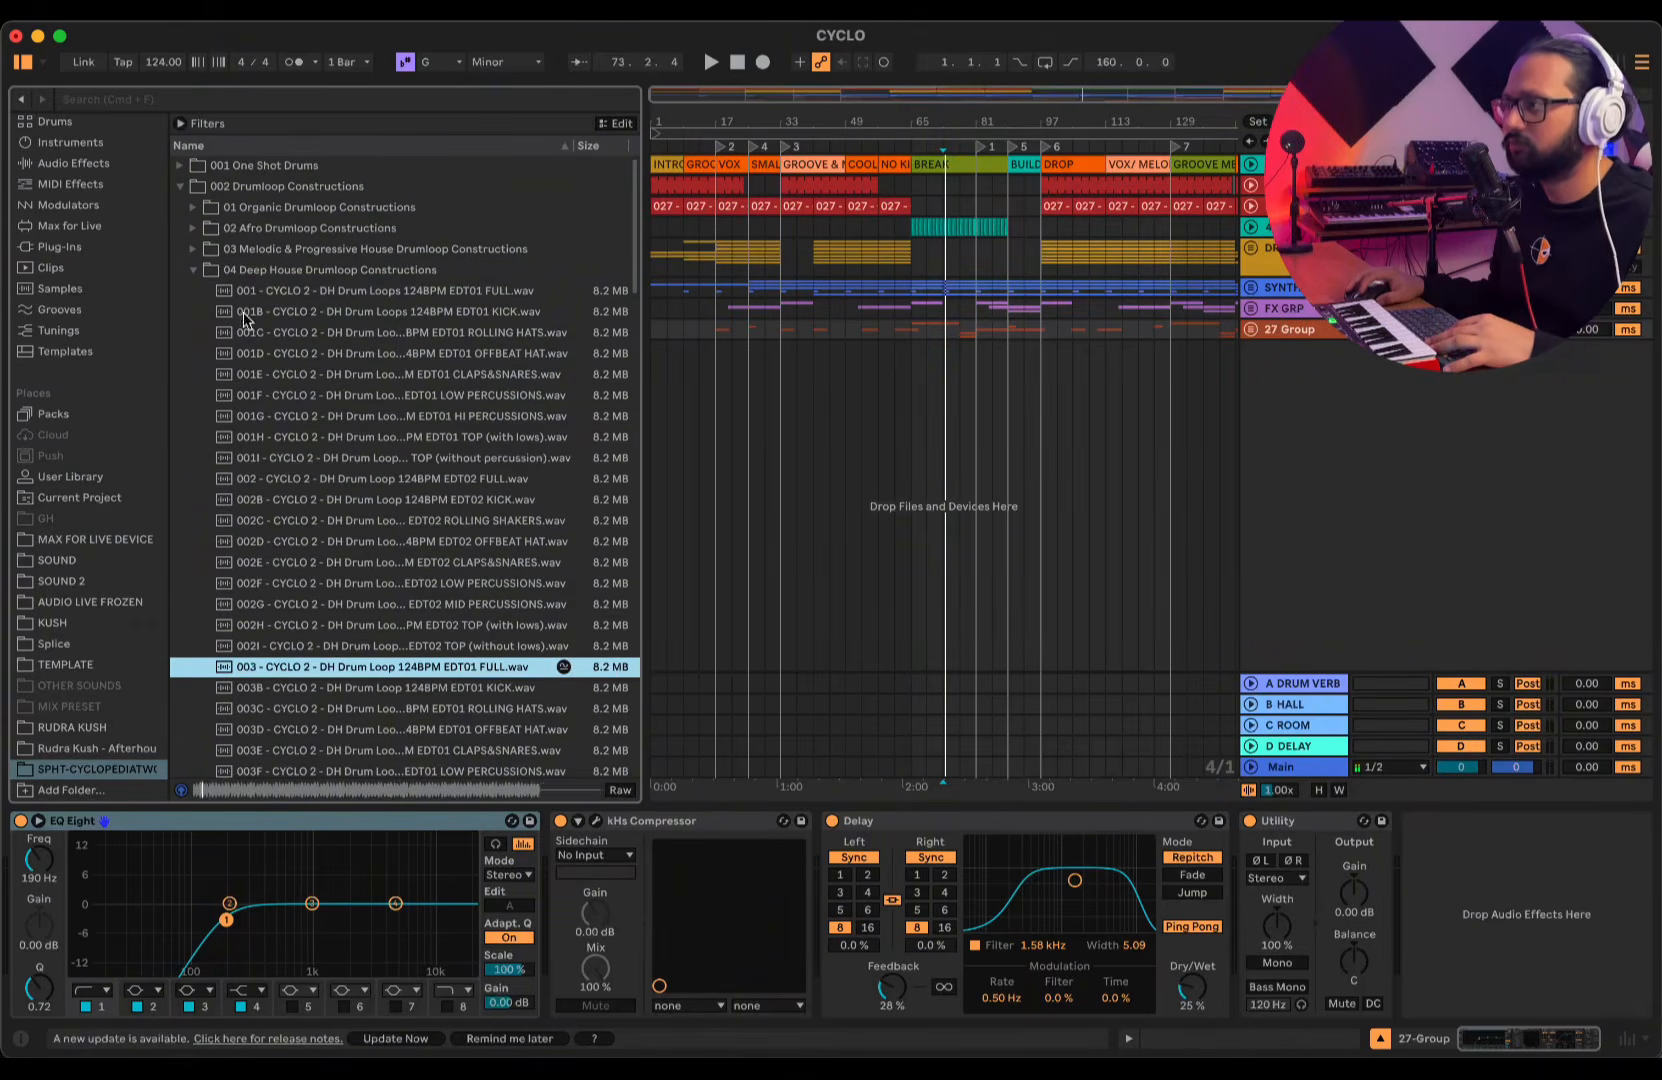
{"action": "left_click", "coordinate": [194, 271]}
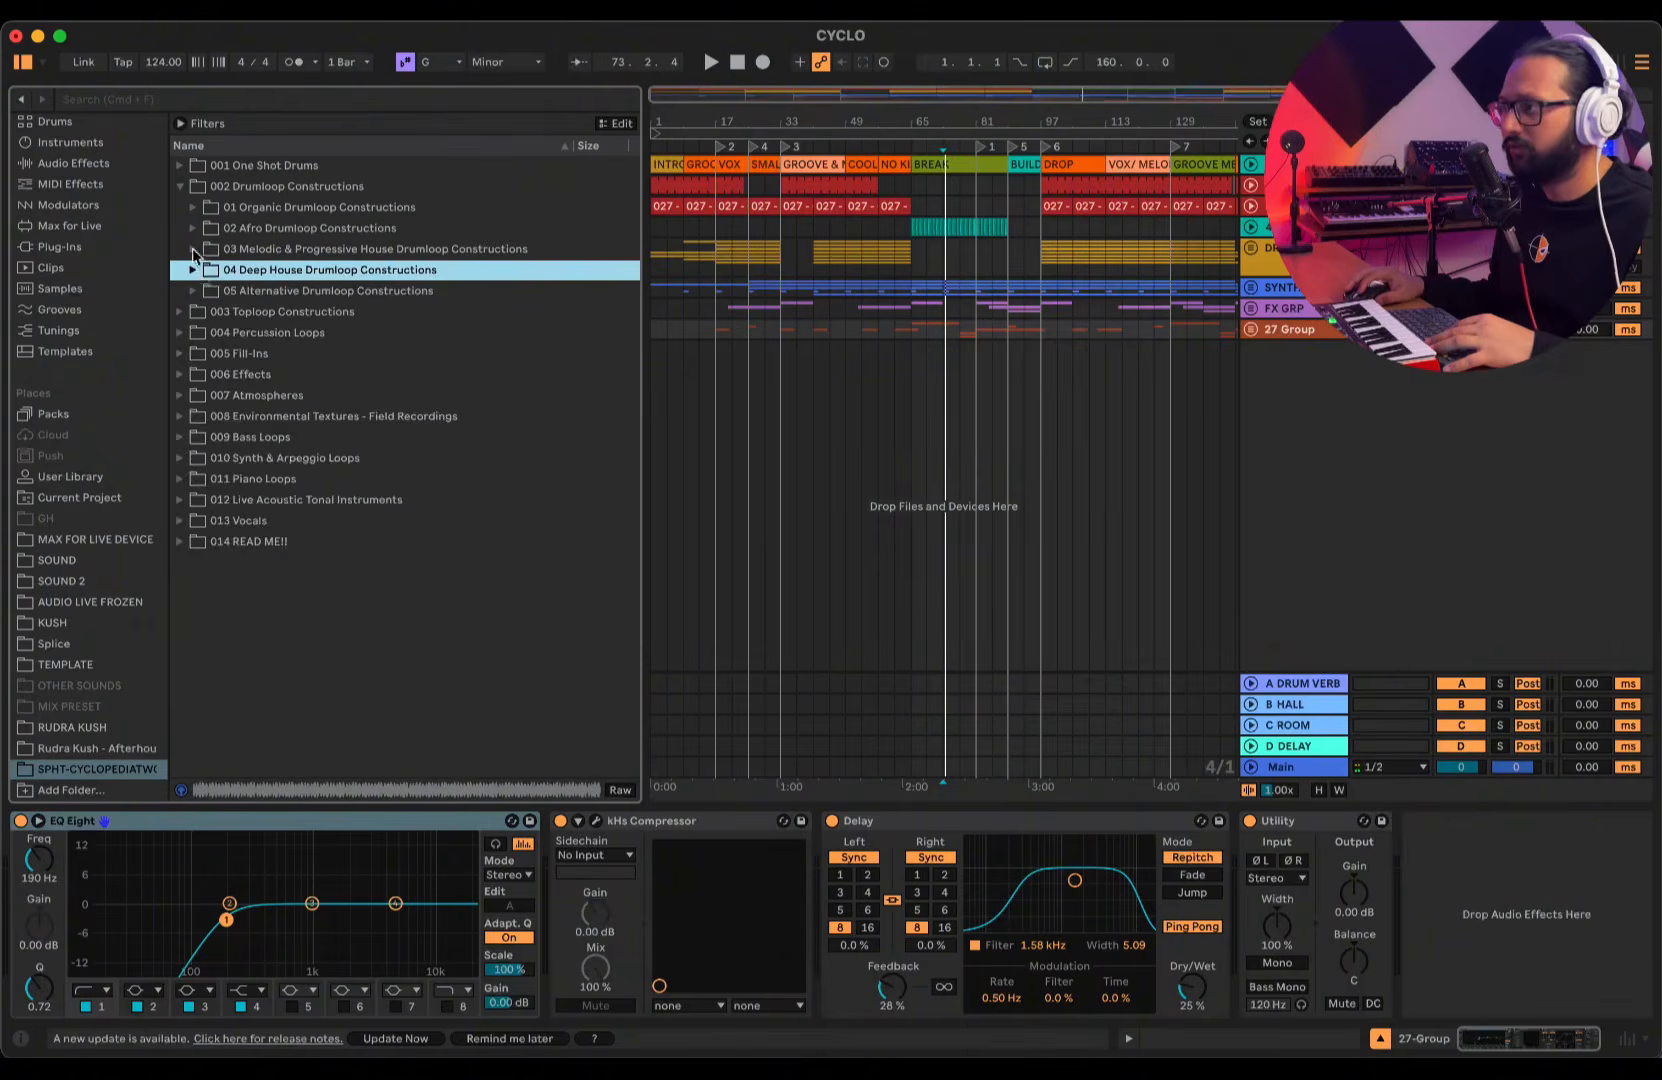
- Audition full 125 BPM drum loops 002A and 003A in the 03 Melodic & Progressive House Drumloop Constructions folder and collapse it
{"action": "left_click", "coordinate": [194, 250]}
{"action": "left_click", "coordinate": [397, 416]}
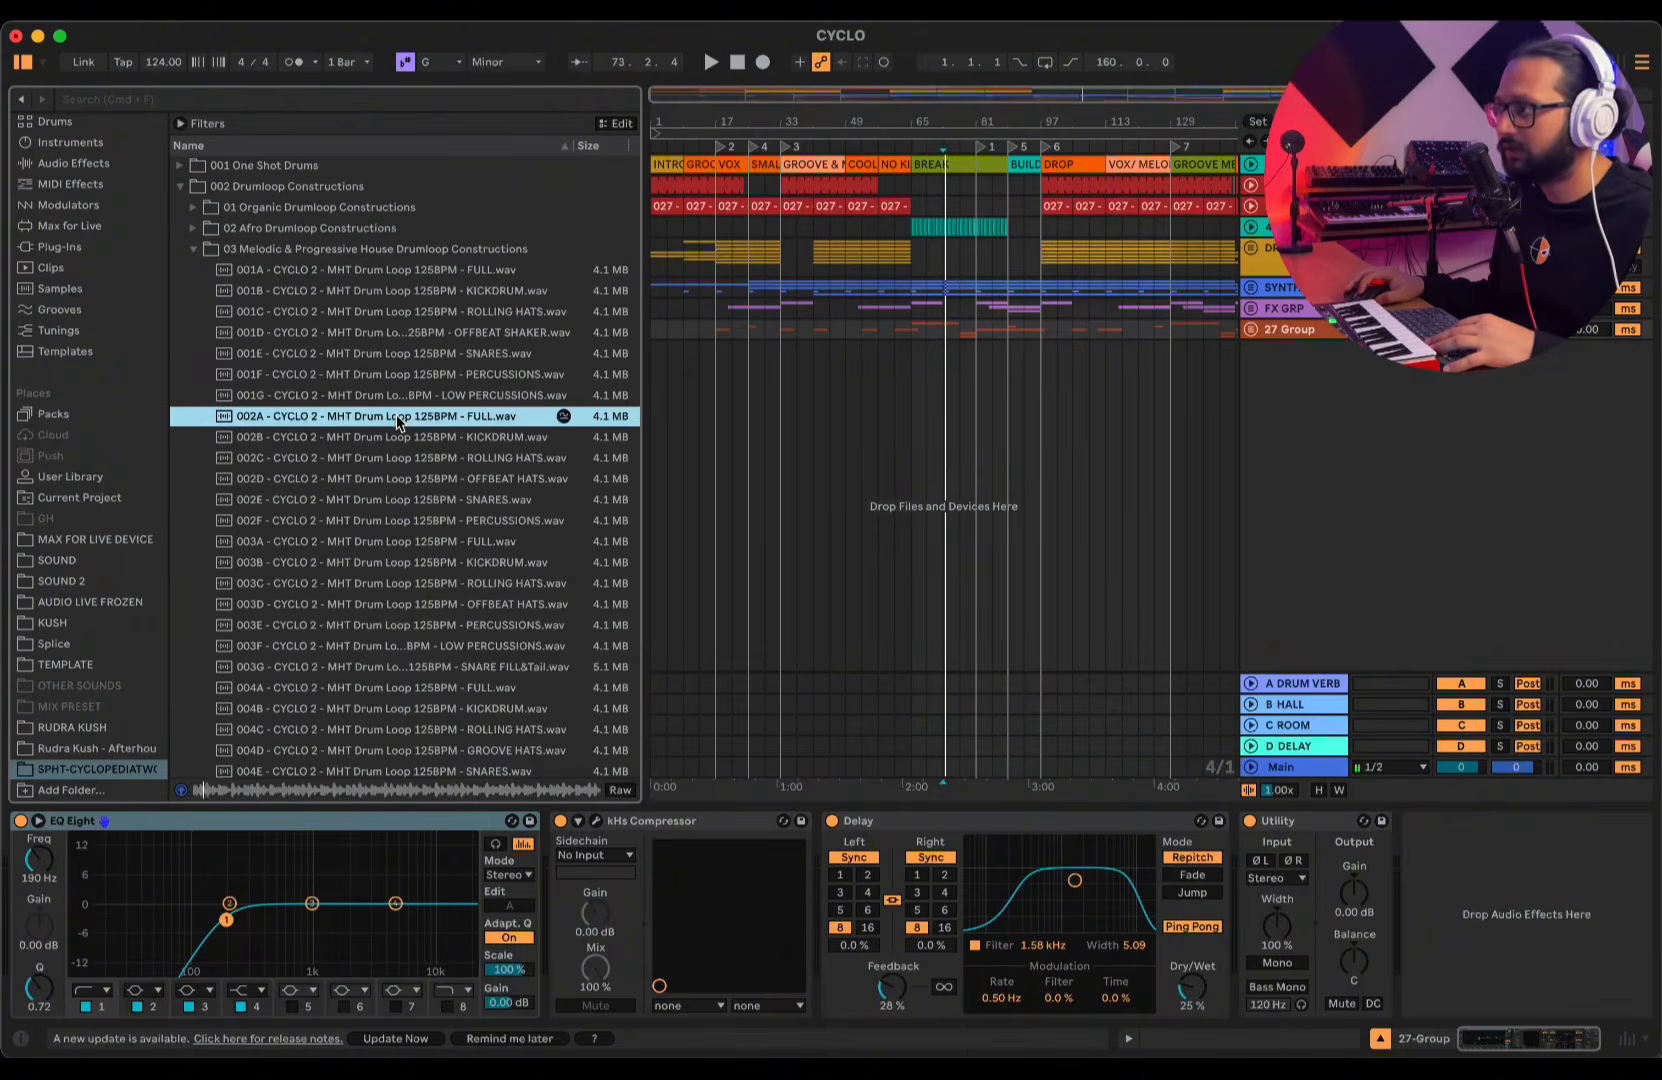
{"action": "scroll", "coordinate": [380, 400], "scroll_direction": "down", "scroll_amount": 1}
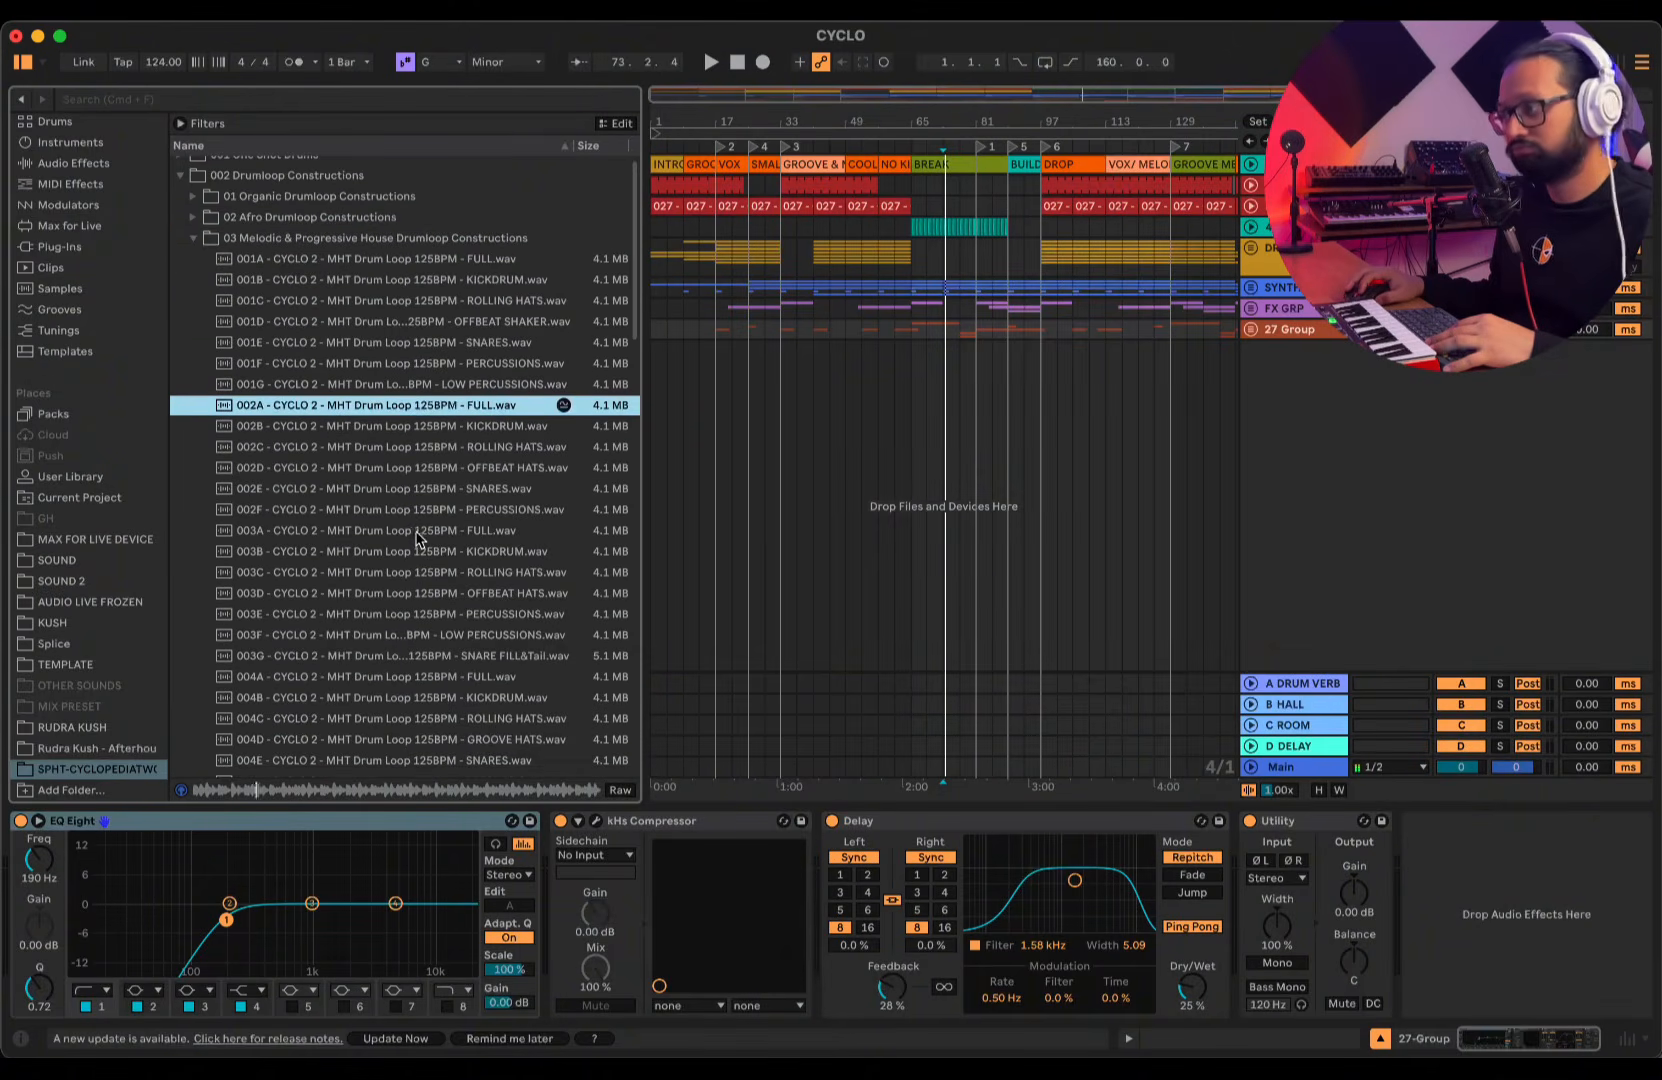
{"action": "left_click", "coordinate": [417, 533]}
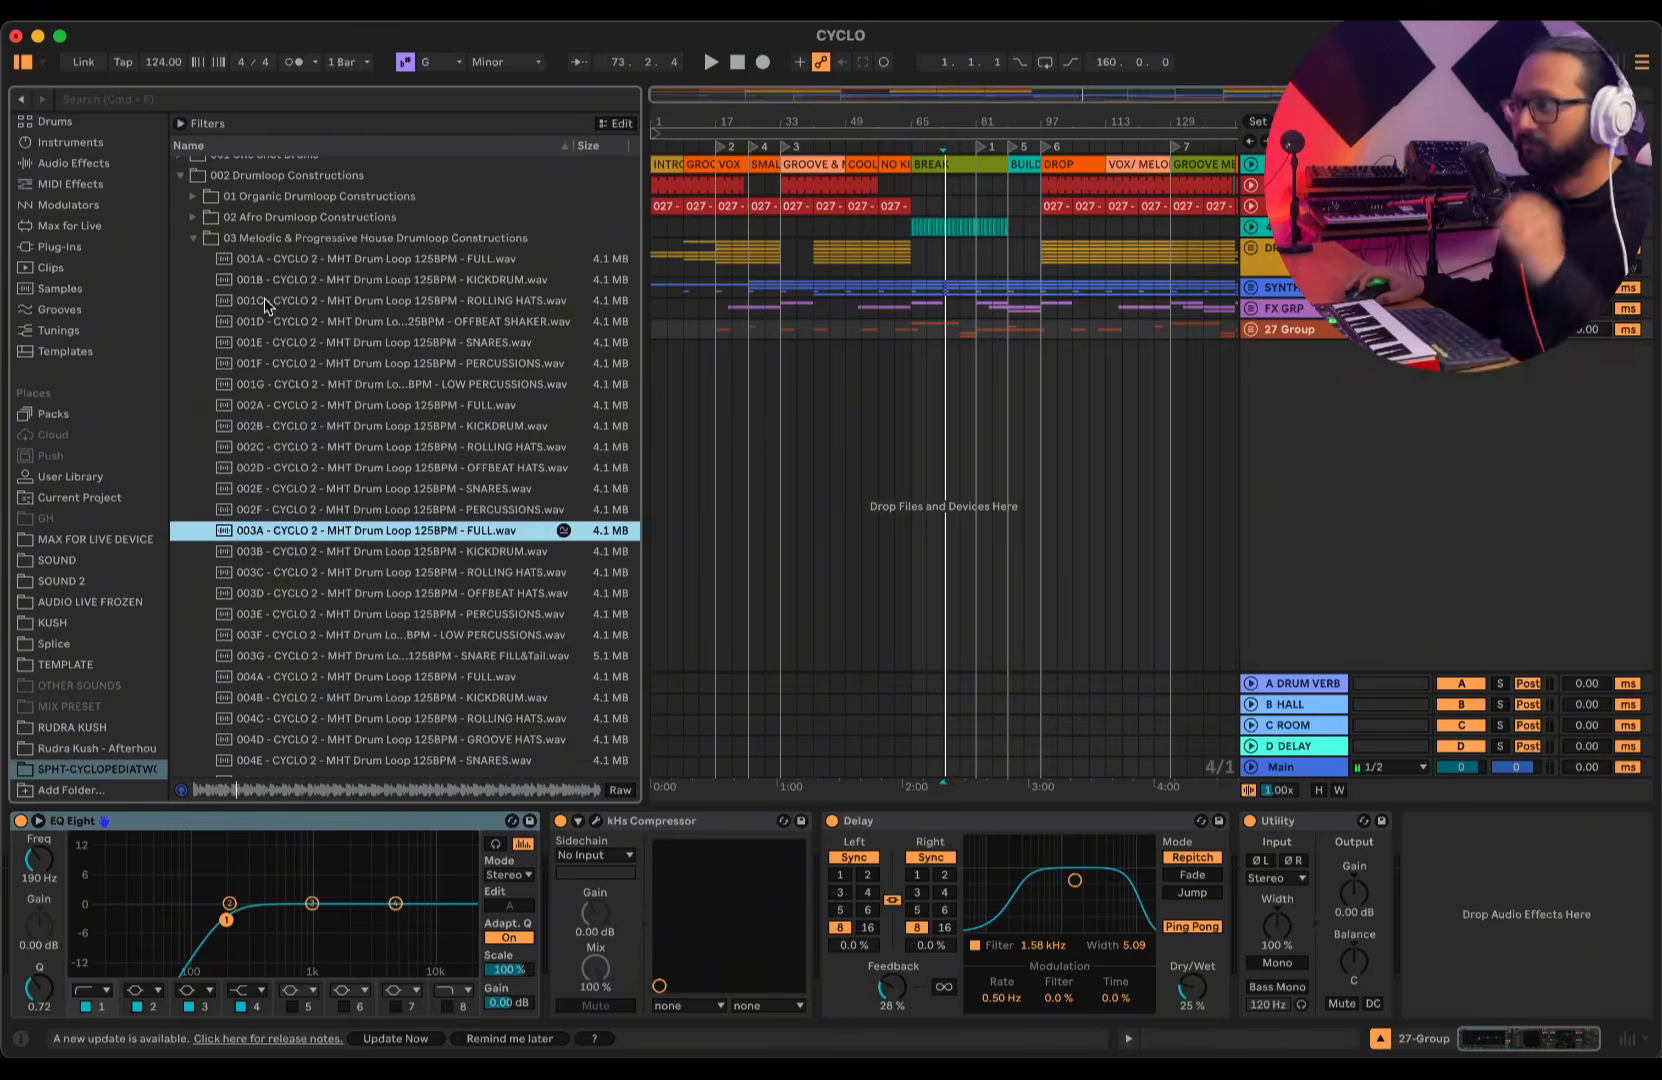
{"action": "left_click", "coordinate": [193, 238]}
- Audition loops 001E CLAPS and 001A FULL in 05 Alternative Drumloop Constructions, and collapse it along with its parent 002 Drumloop Constructions folder
{"action": "left_click", "coordinate": [195, 291]}
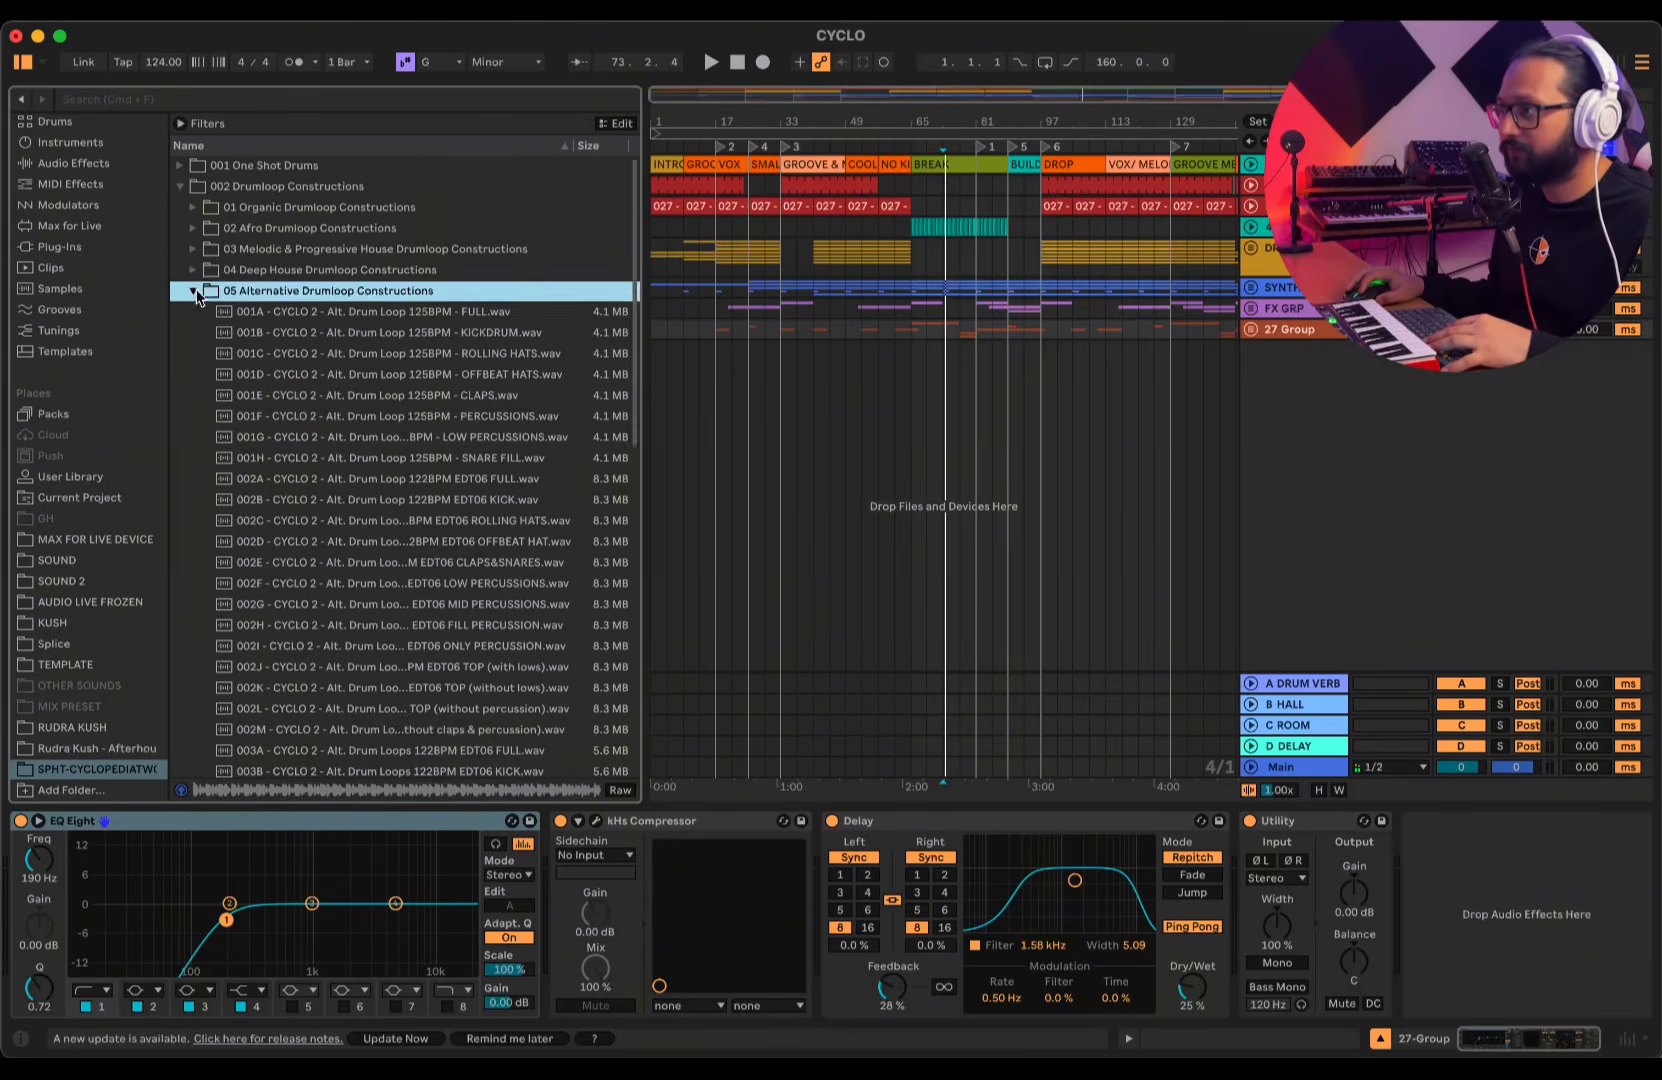
{"action": "left_click", "coordinate": [455, 400]}
{"action": "left_click", "coordinate": [455, 315]}
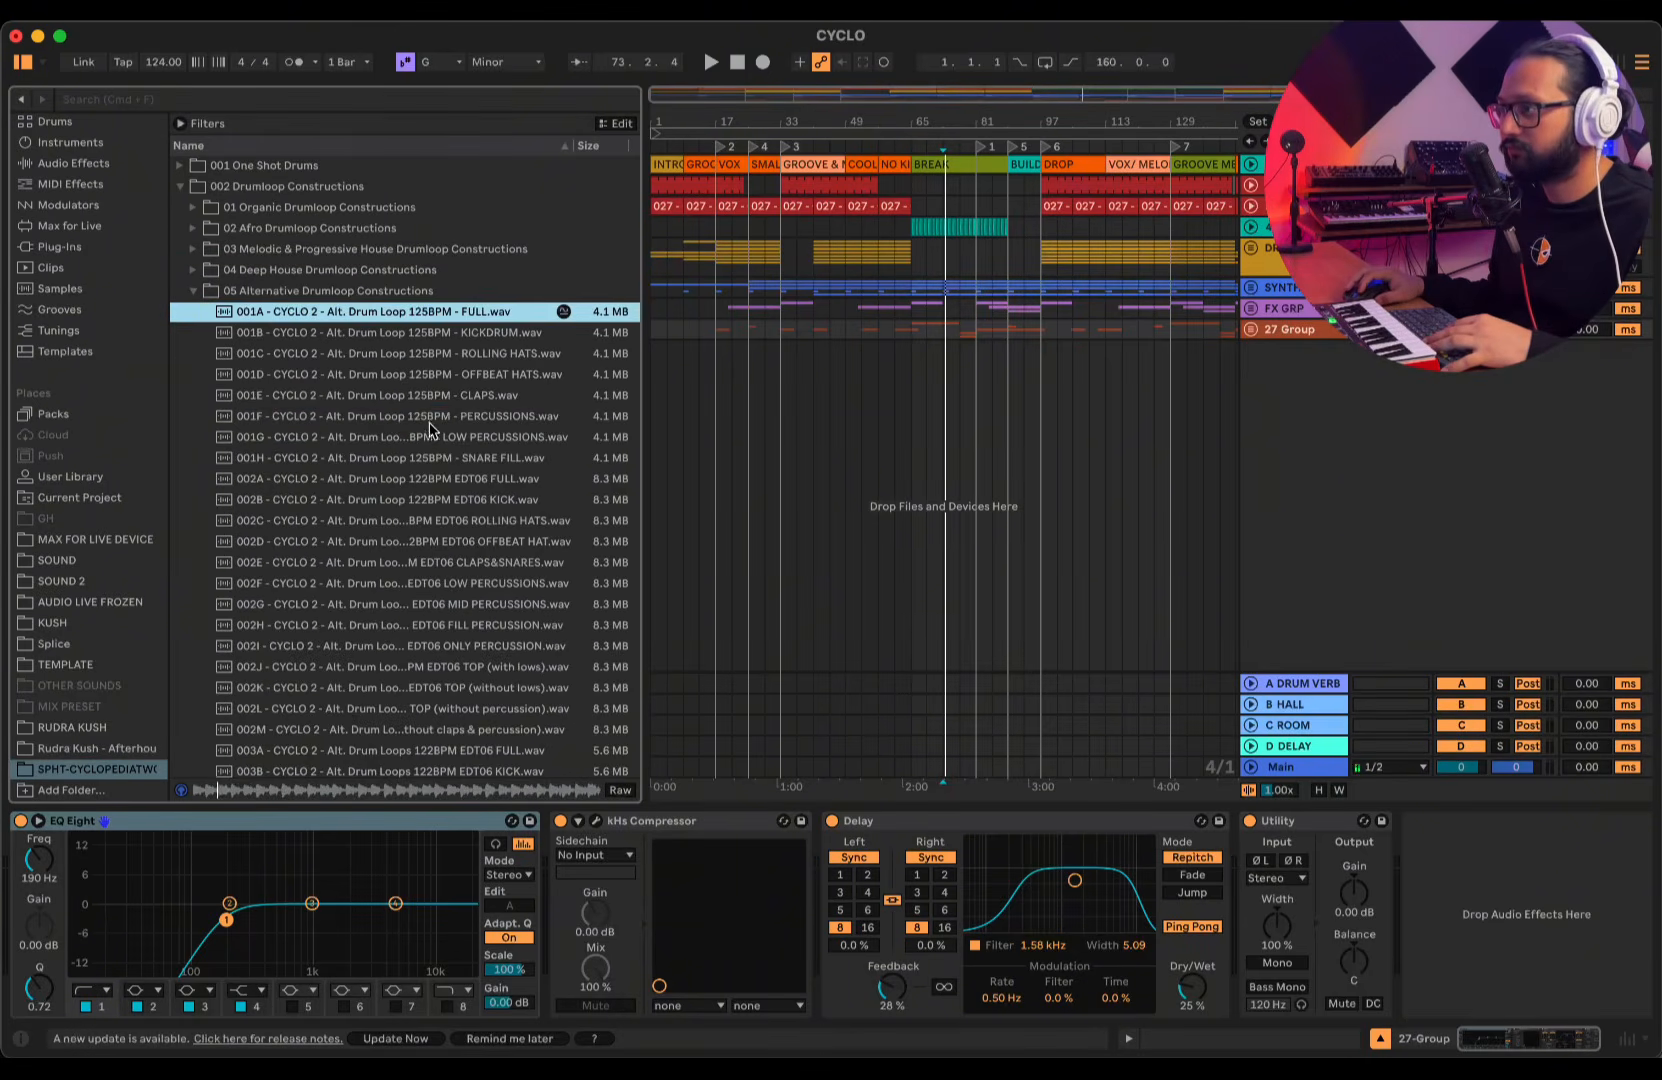
{"action": "scroll", "coordinate": [434, 479], "scroll_direction": "down", "scroll_amount": 1}
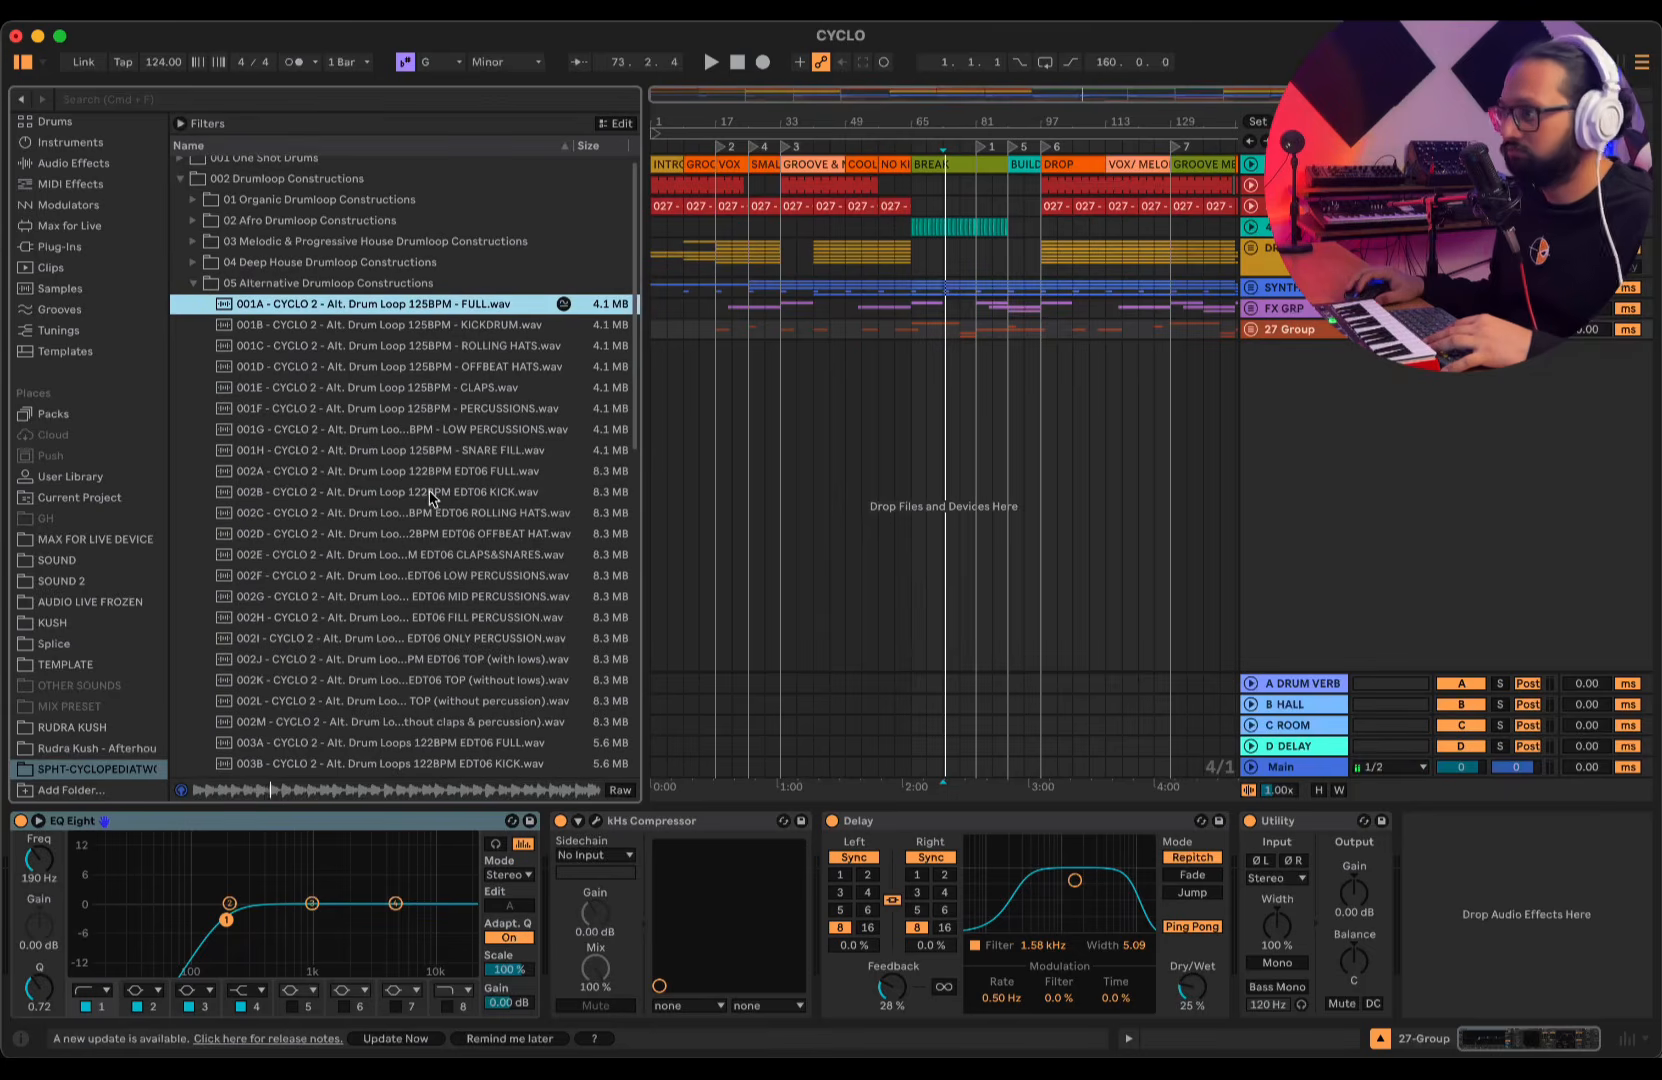
{"action": "left_click", "coordinate": [193, 286]}
{"action": "left_click", "coordinate": [182, 187]}
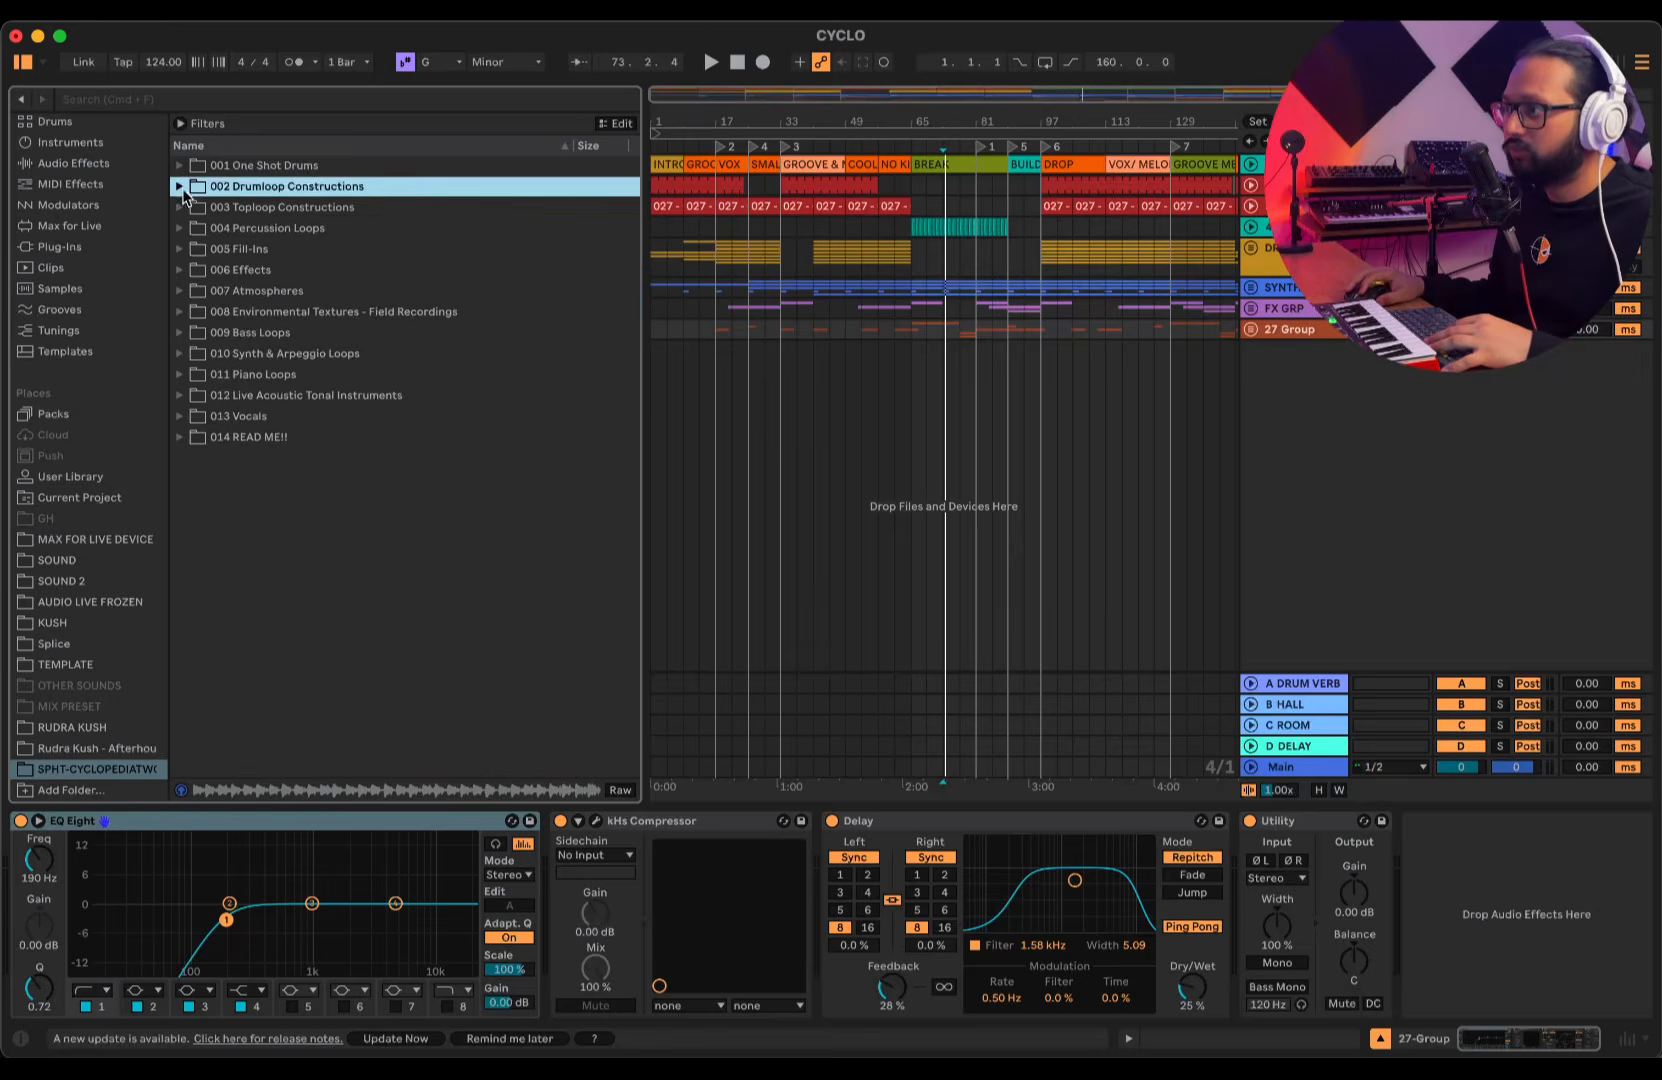
- Audition top loops 001A FULL, 001B OPT01 and 001D OPT03 CLAPS in 001 Regular Toploop Constructions, and collapse the 003 Toploop Constructions folder
{"action": "left_click", "coordinate": [190, 209]}
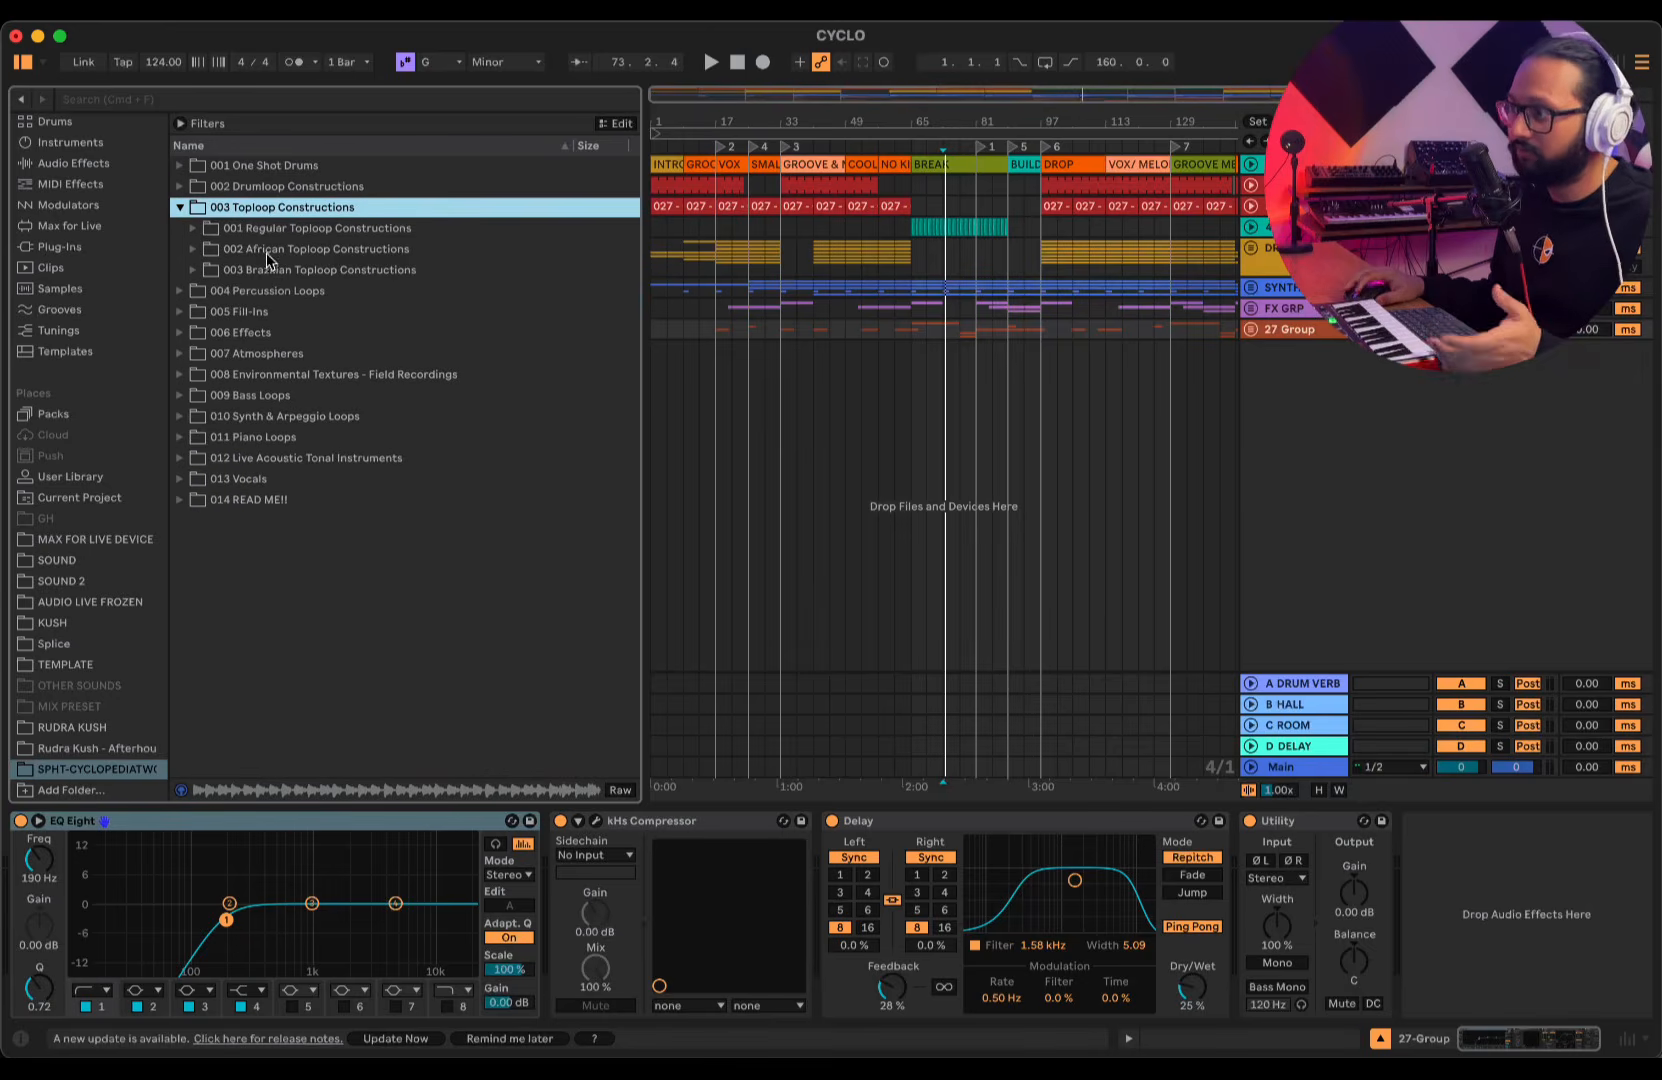
{"action": "left_click", "coordinate": [206, 226]}
{"action": "key", "text": "Down"}
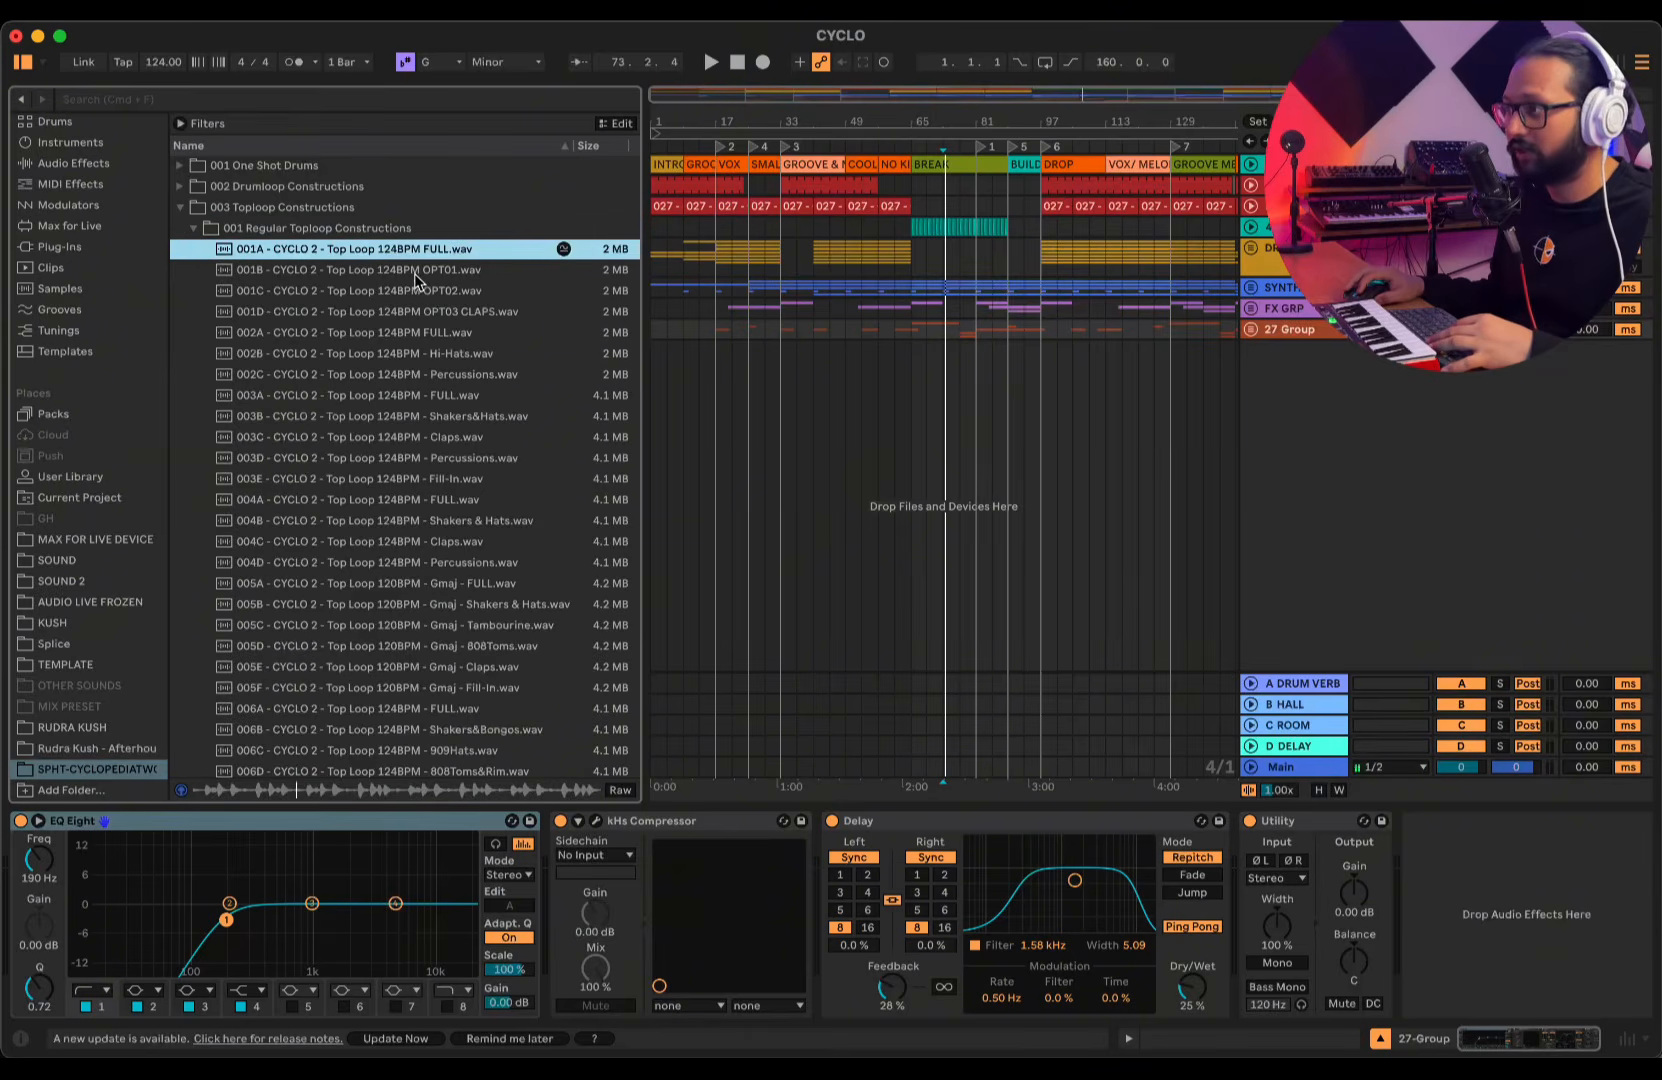
{"action": "left_click", "coordinate": [414, 273]}
{"action": "left_click", "coordinate": [404, 310]}
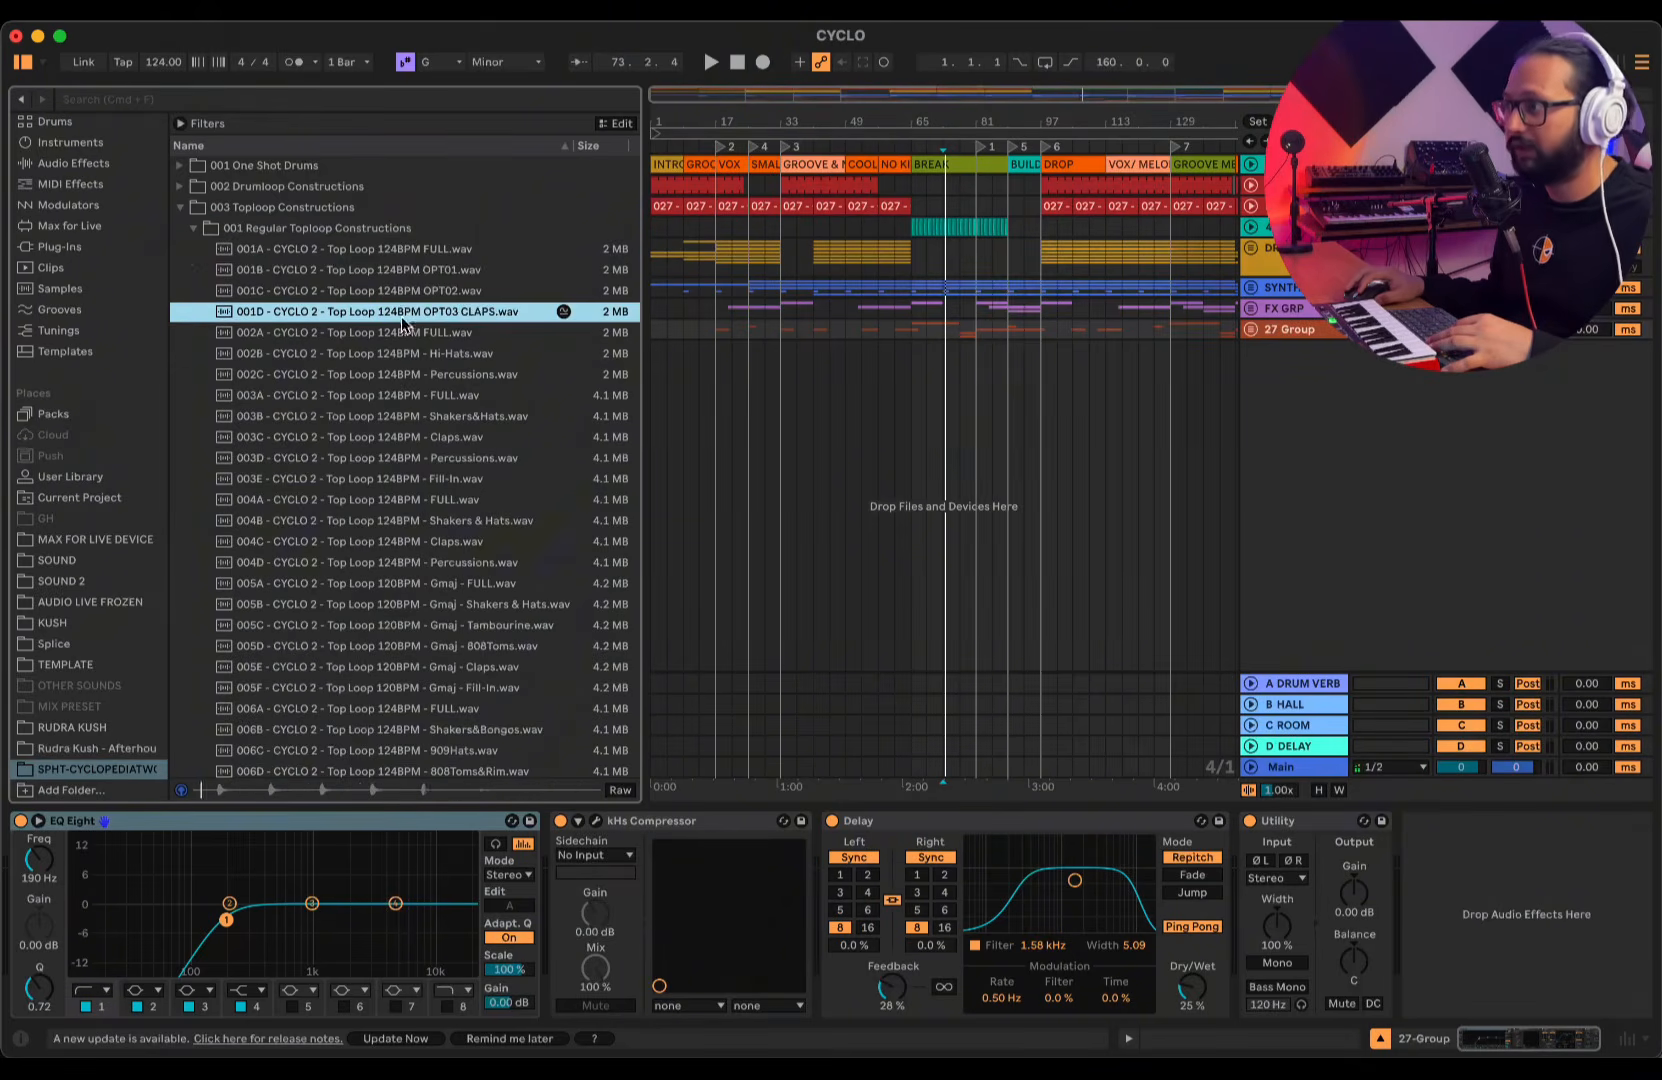
{"action": "left_click", "coordinate": [180, 208]}
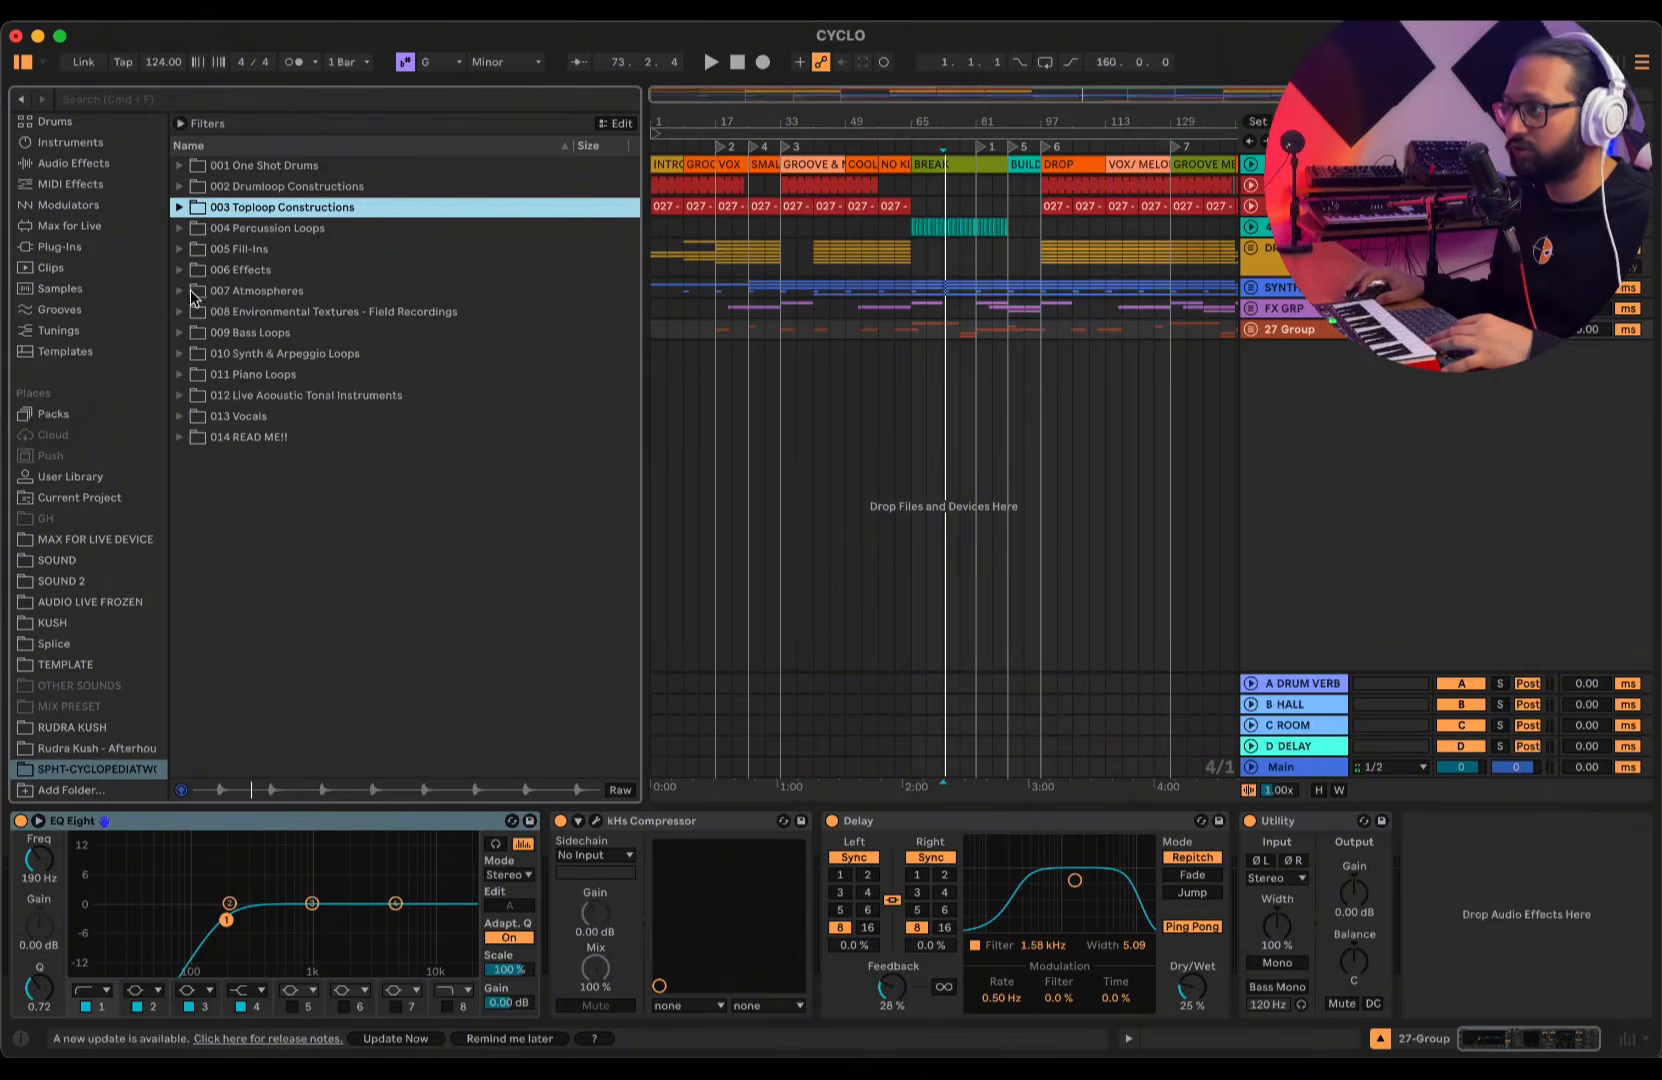
- Audition organic top loops such as 005, 003, 0012C and 0018A in 004 Percussion Loops' 001 Designed Organic Toploops folder and collapse that subfolder
{"action": "left_click", "coordinate": [181, 229]}
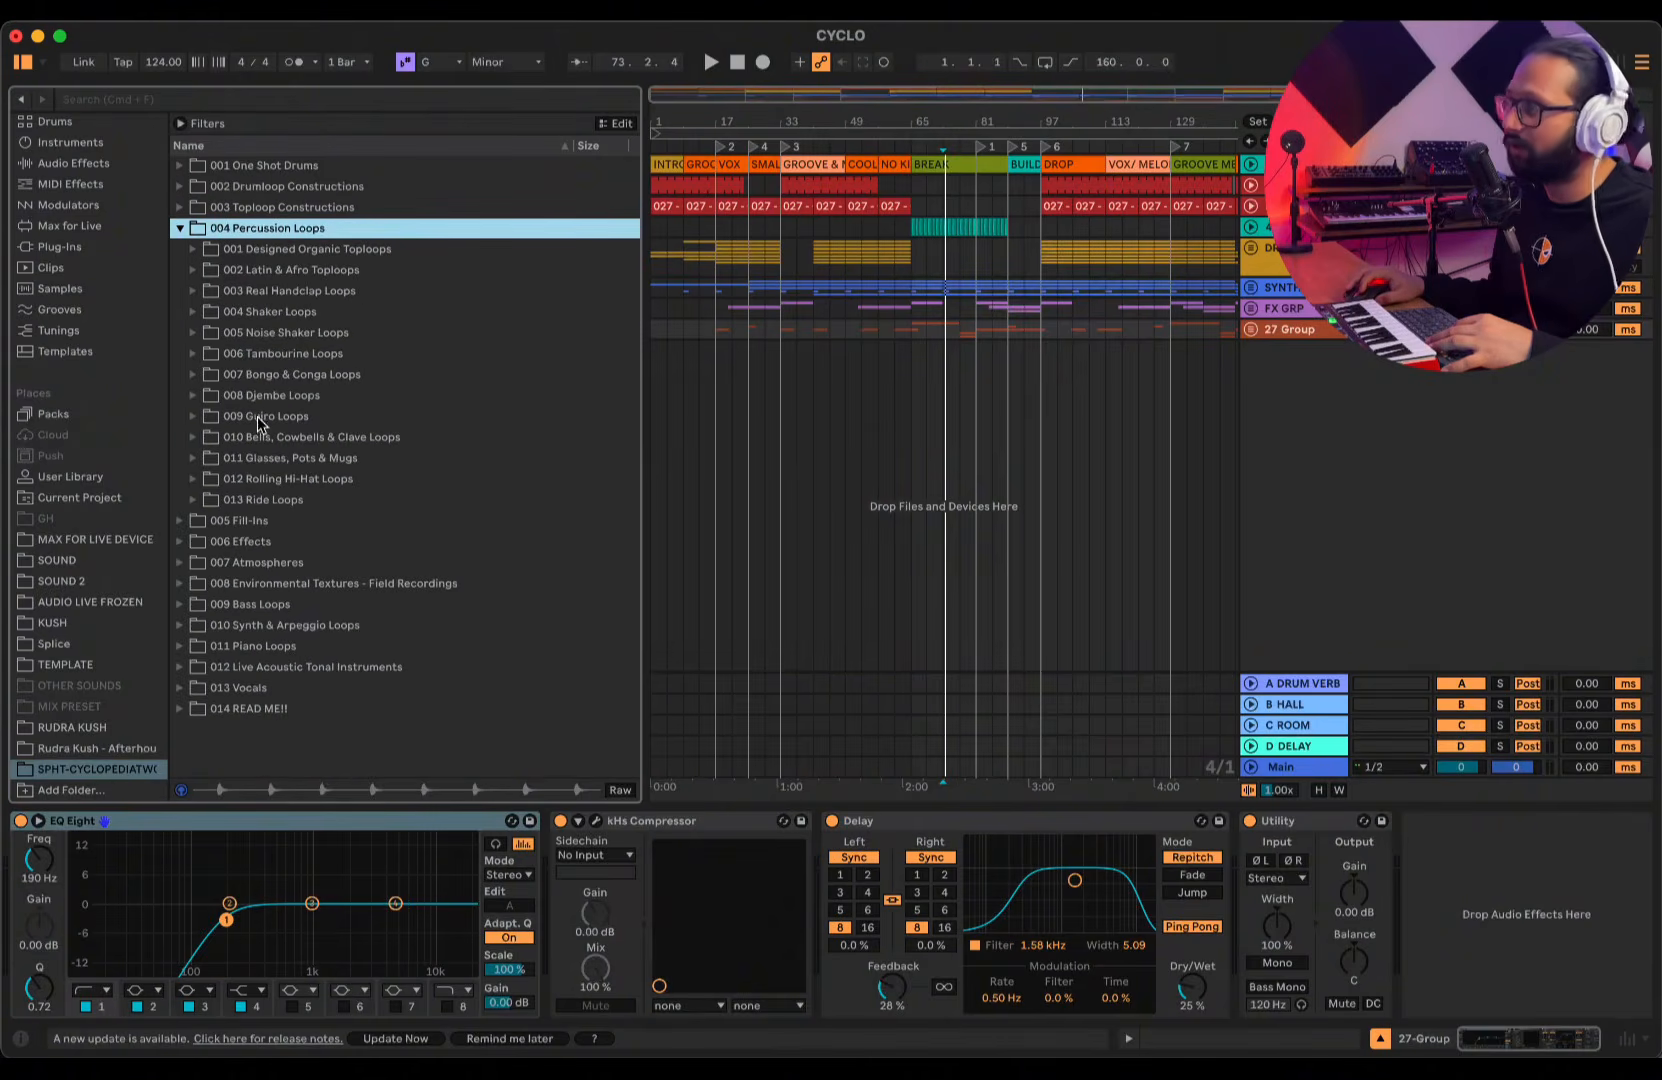
{"action": "left_click", "coordinate": [193, 249]}
{"action": "left_click", "coordinate": [333, 354]}
{"action": "left_click", "coordinate": [371, 314]}
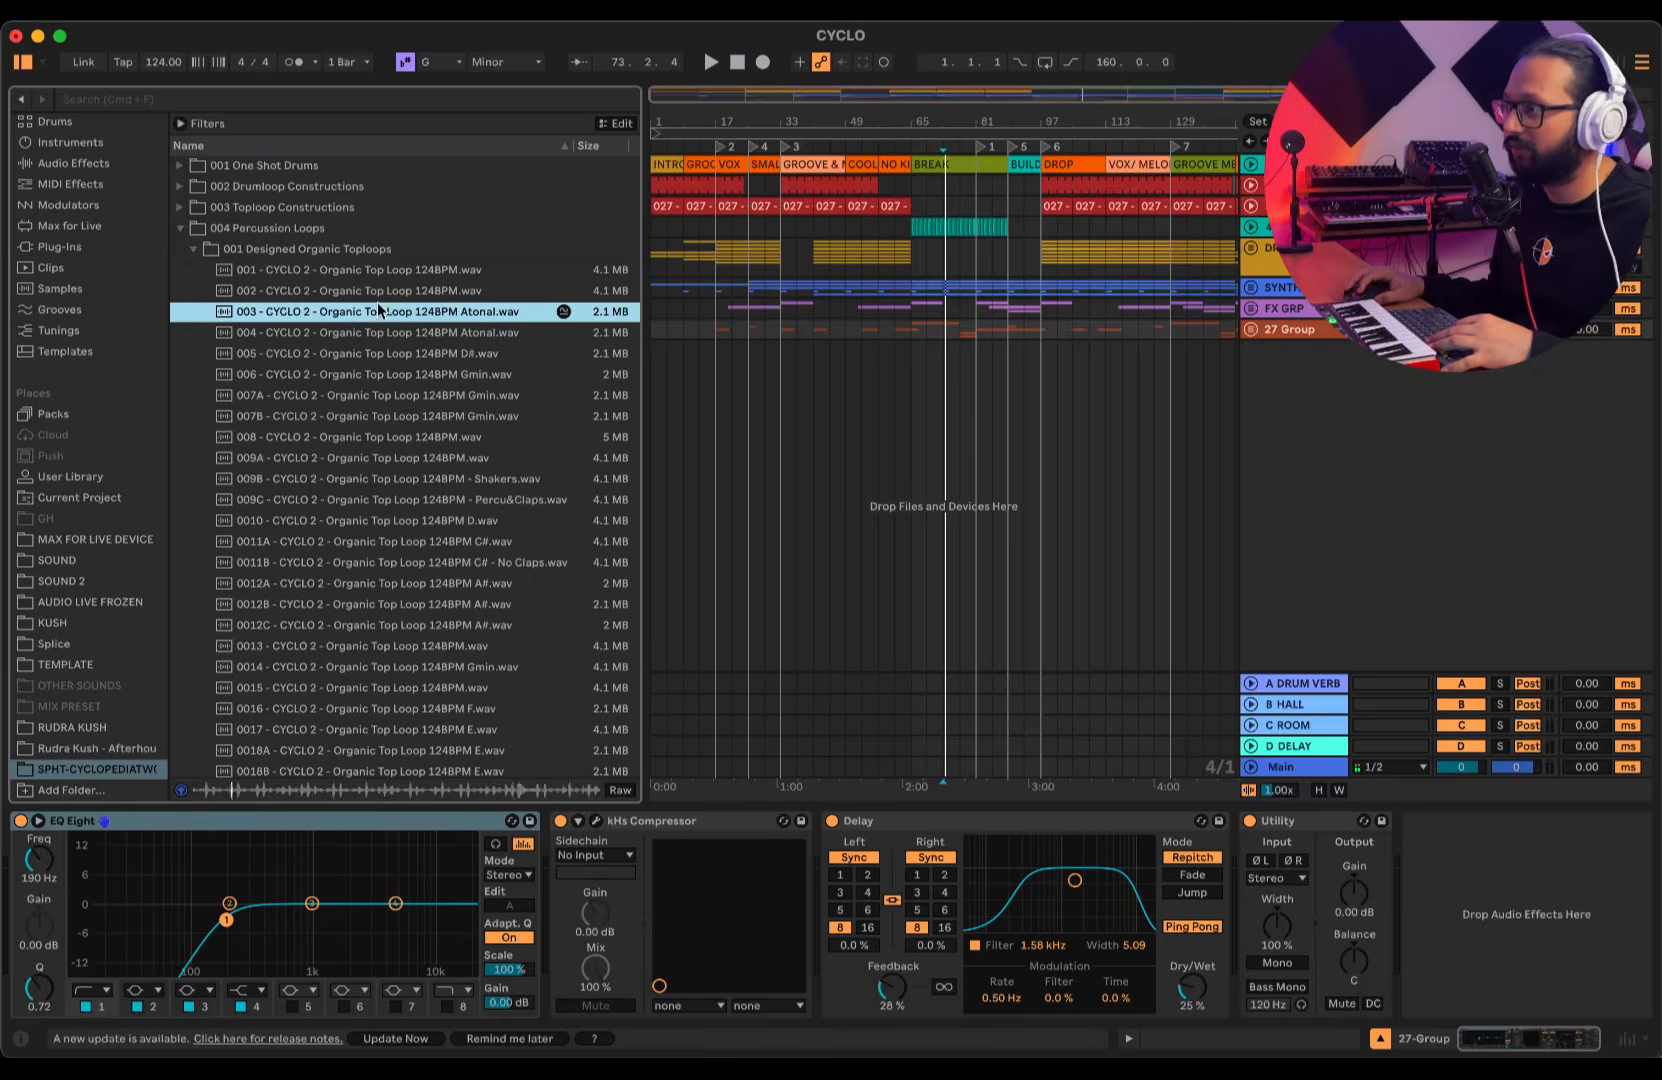
{"action": "left_click", "coordinate": [372, 624]}
{"action": "scroll", "coordinate": [372, 624], "scroll_direction": "down", "scroll_amount": 1}
{"action": "left_click", "coordinate": [302, 690]}
{"action": "scroll", "coordinate": [320, 620], "scroll_direction": "down", "scroll_amount": 3}
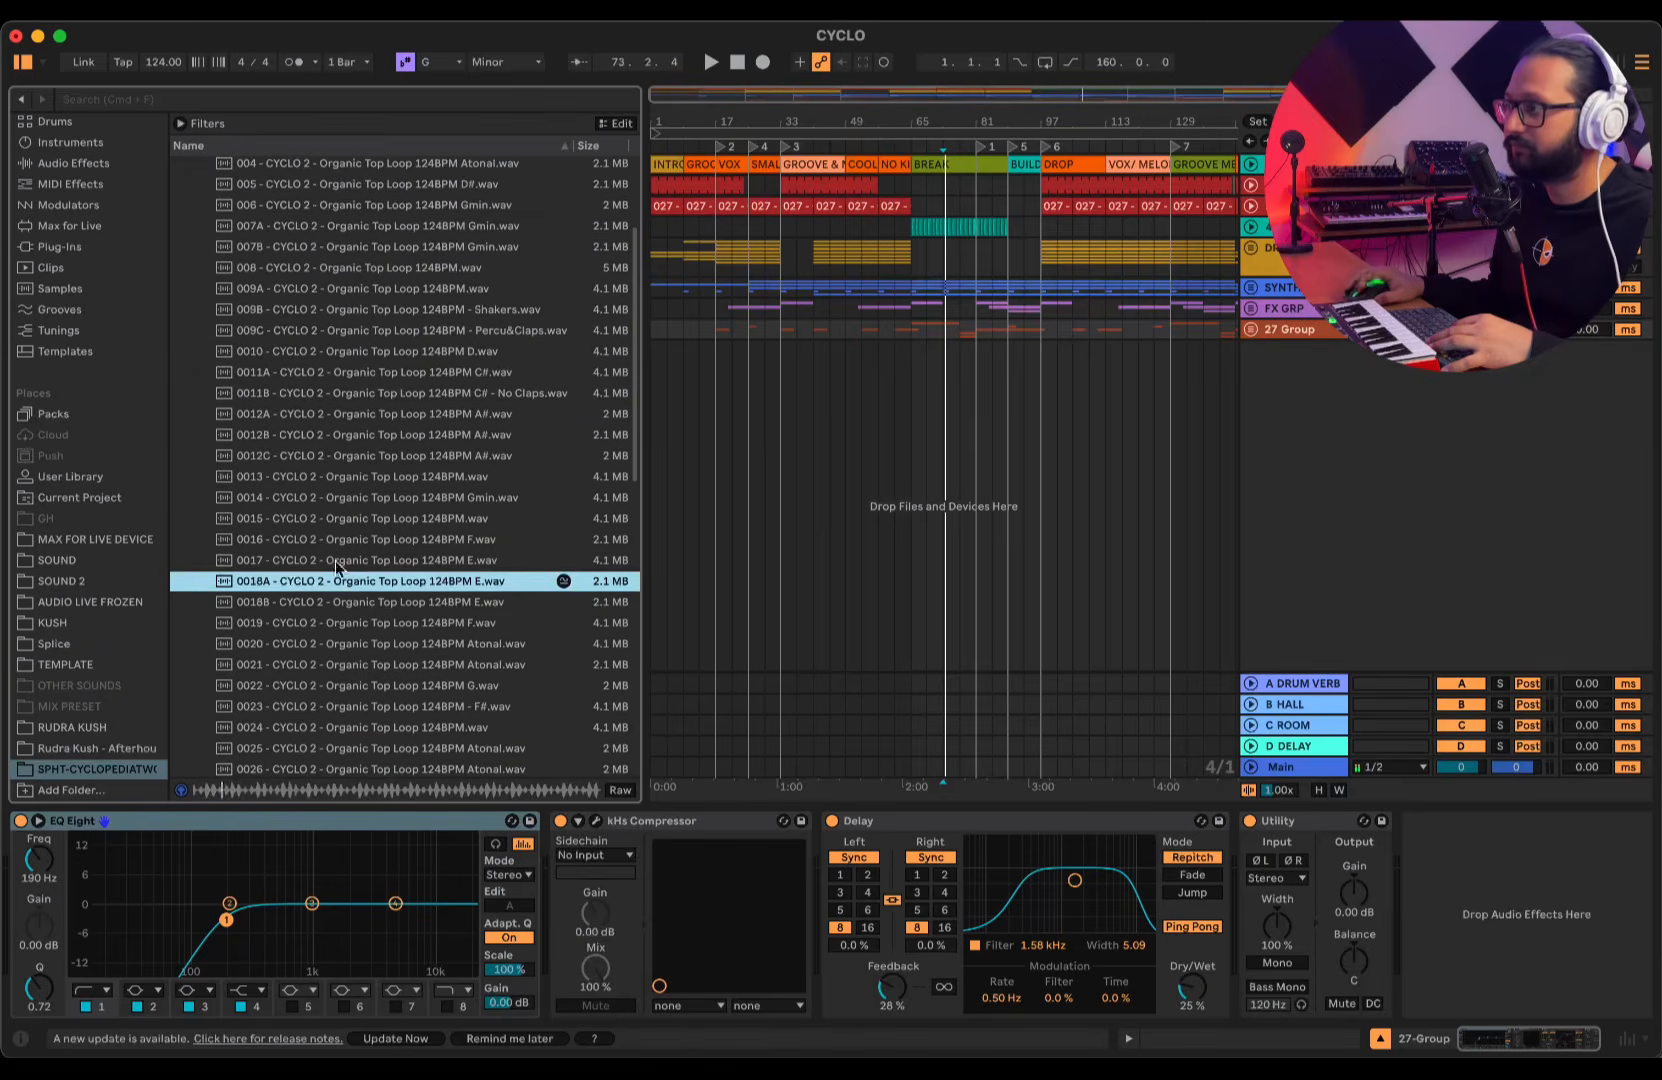
{"action": "left_click", "coordinate": [335, 433]}
{"action": "scroll", "coordinate": [320, 440], "scroll_direction": "up", "scroll_amount": 4}
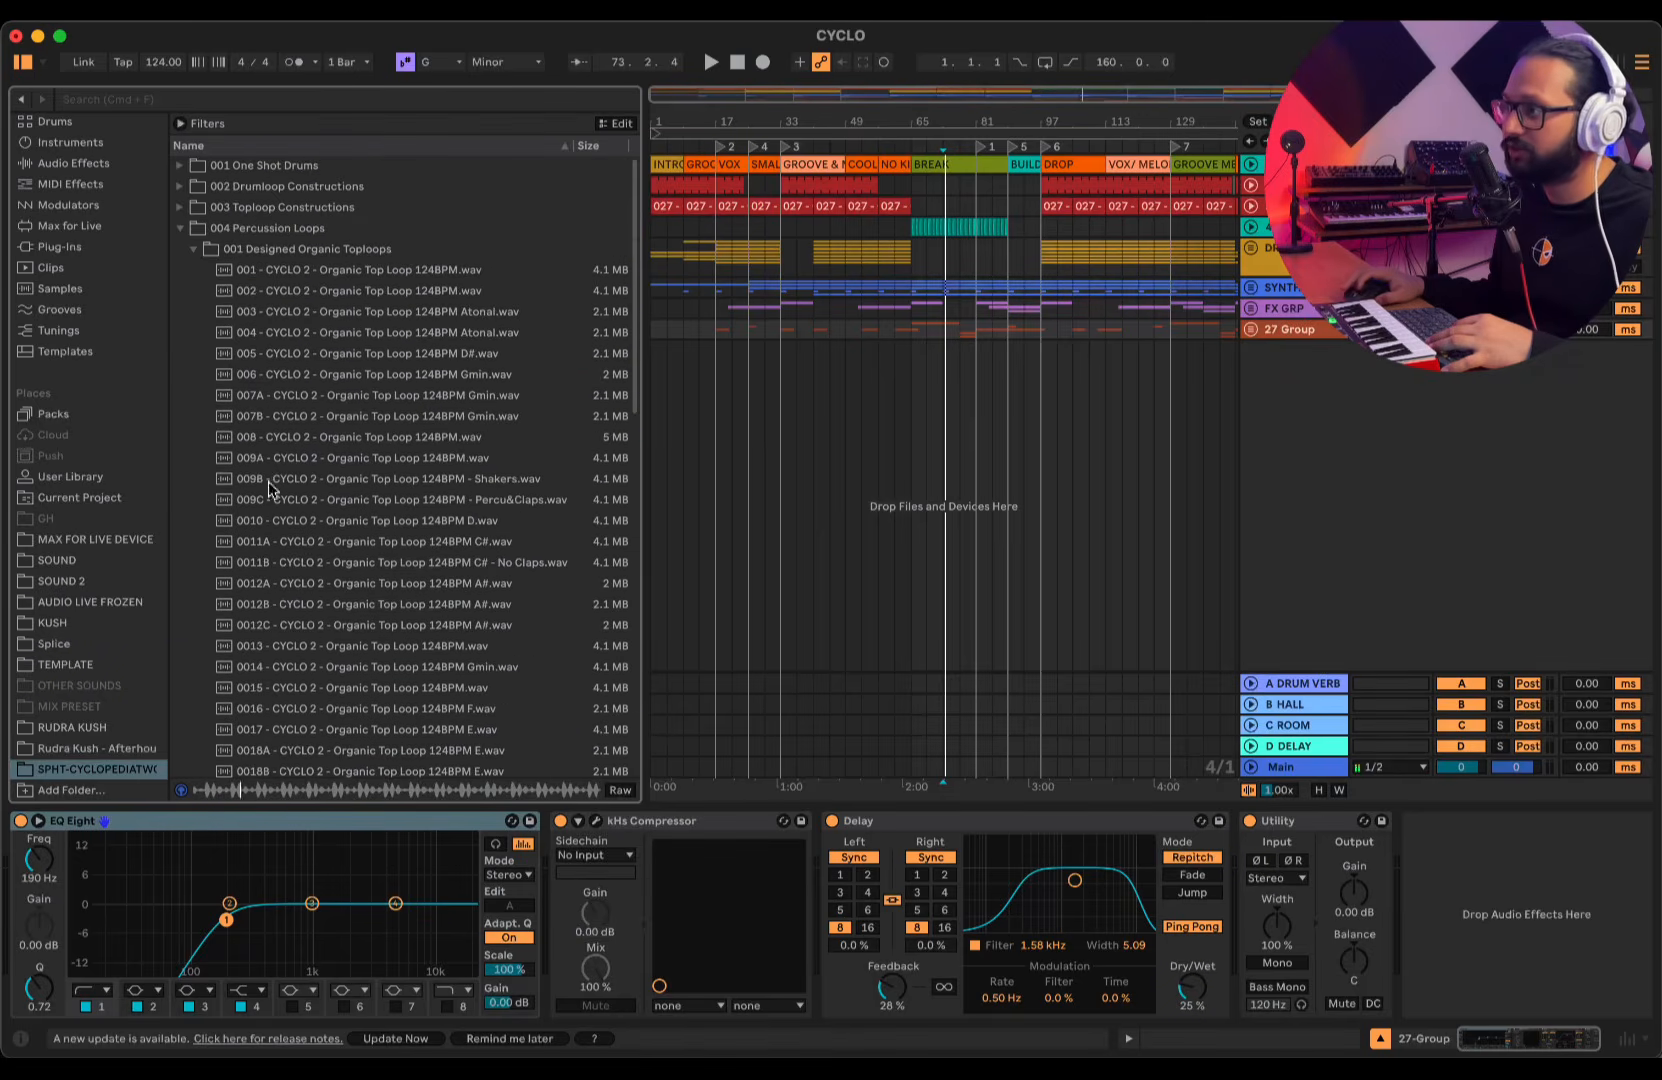
{"action": "left_click", "coordinate": [192, 251]}
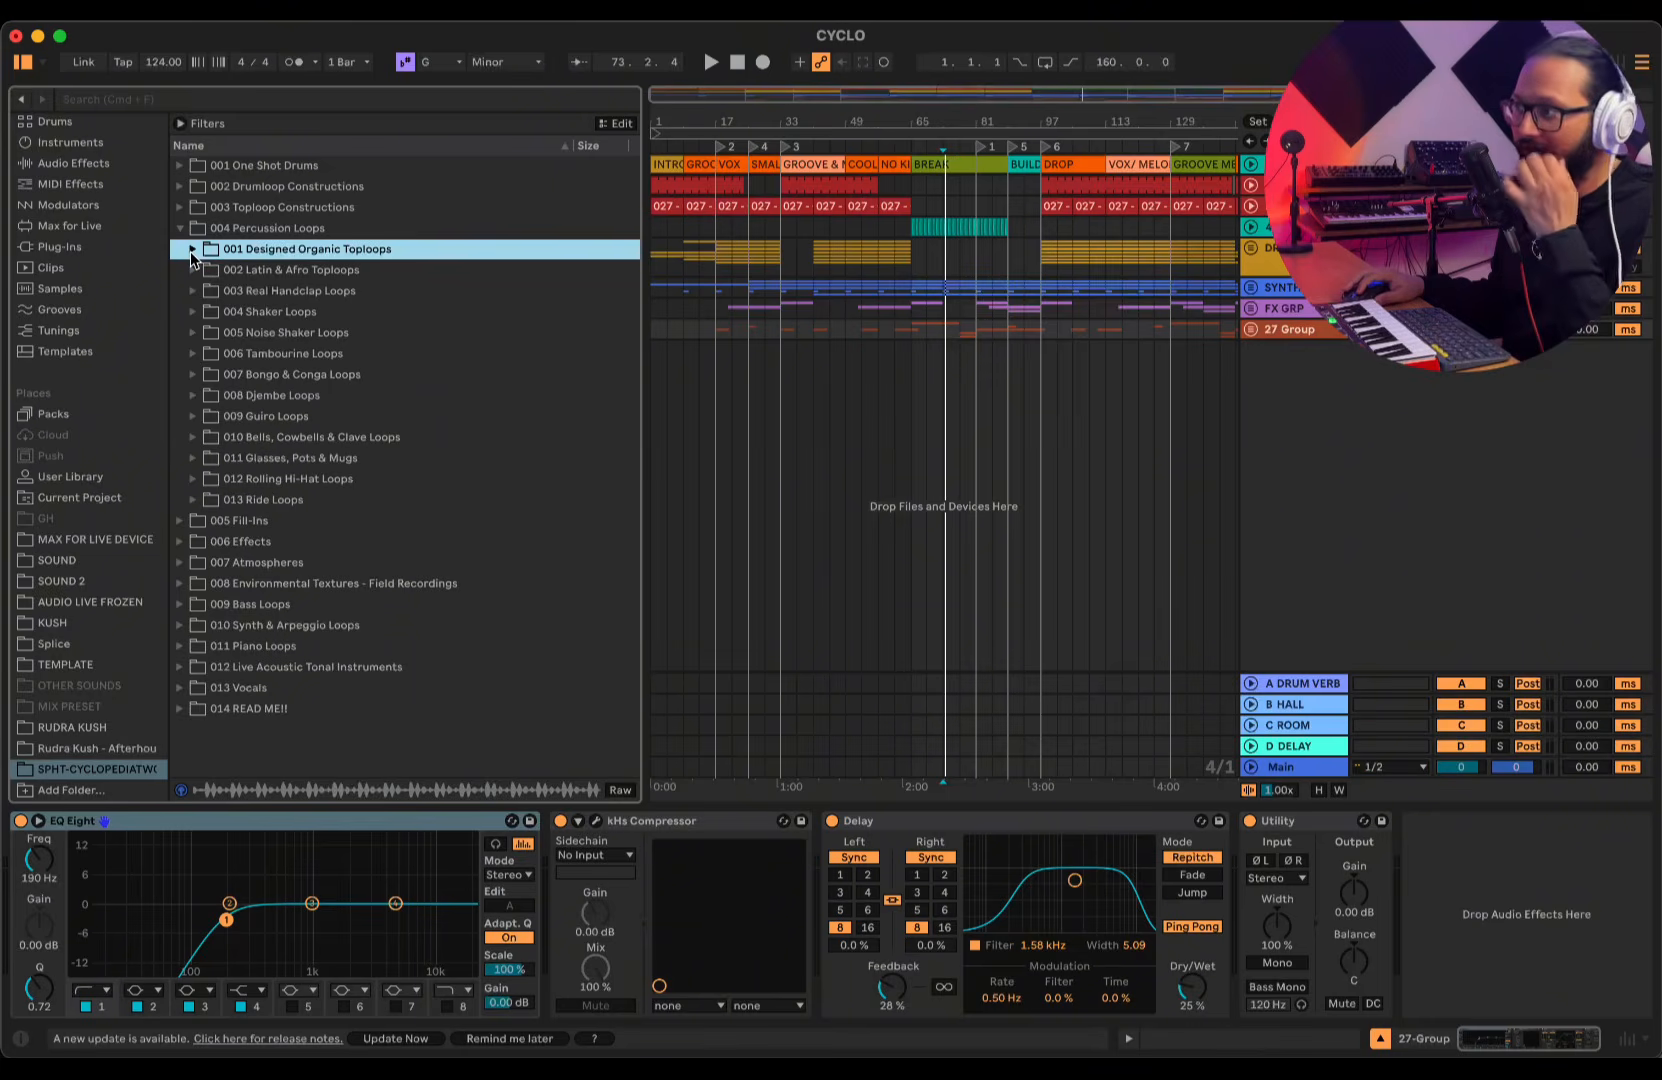
- Audition Latin loops 004, 010A WET and 012A WET in the 007 Bongo & Conga Loops folder and collapse it
{"action": "left_click", "coordinate": [193, 375]}
{"action": "left_click", "coordinate": [268, 458]}
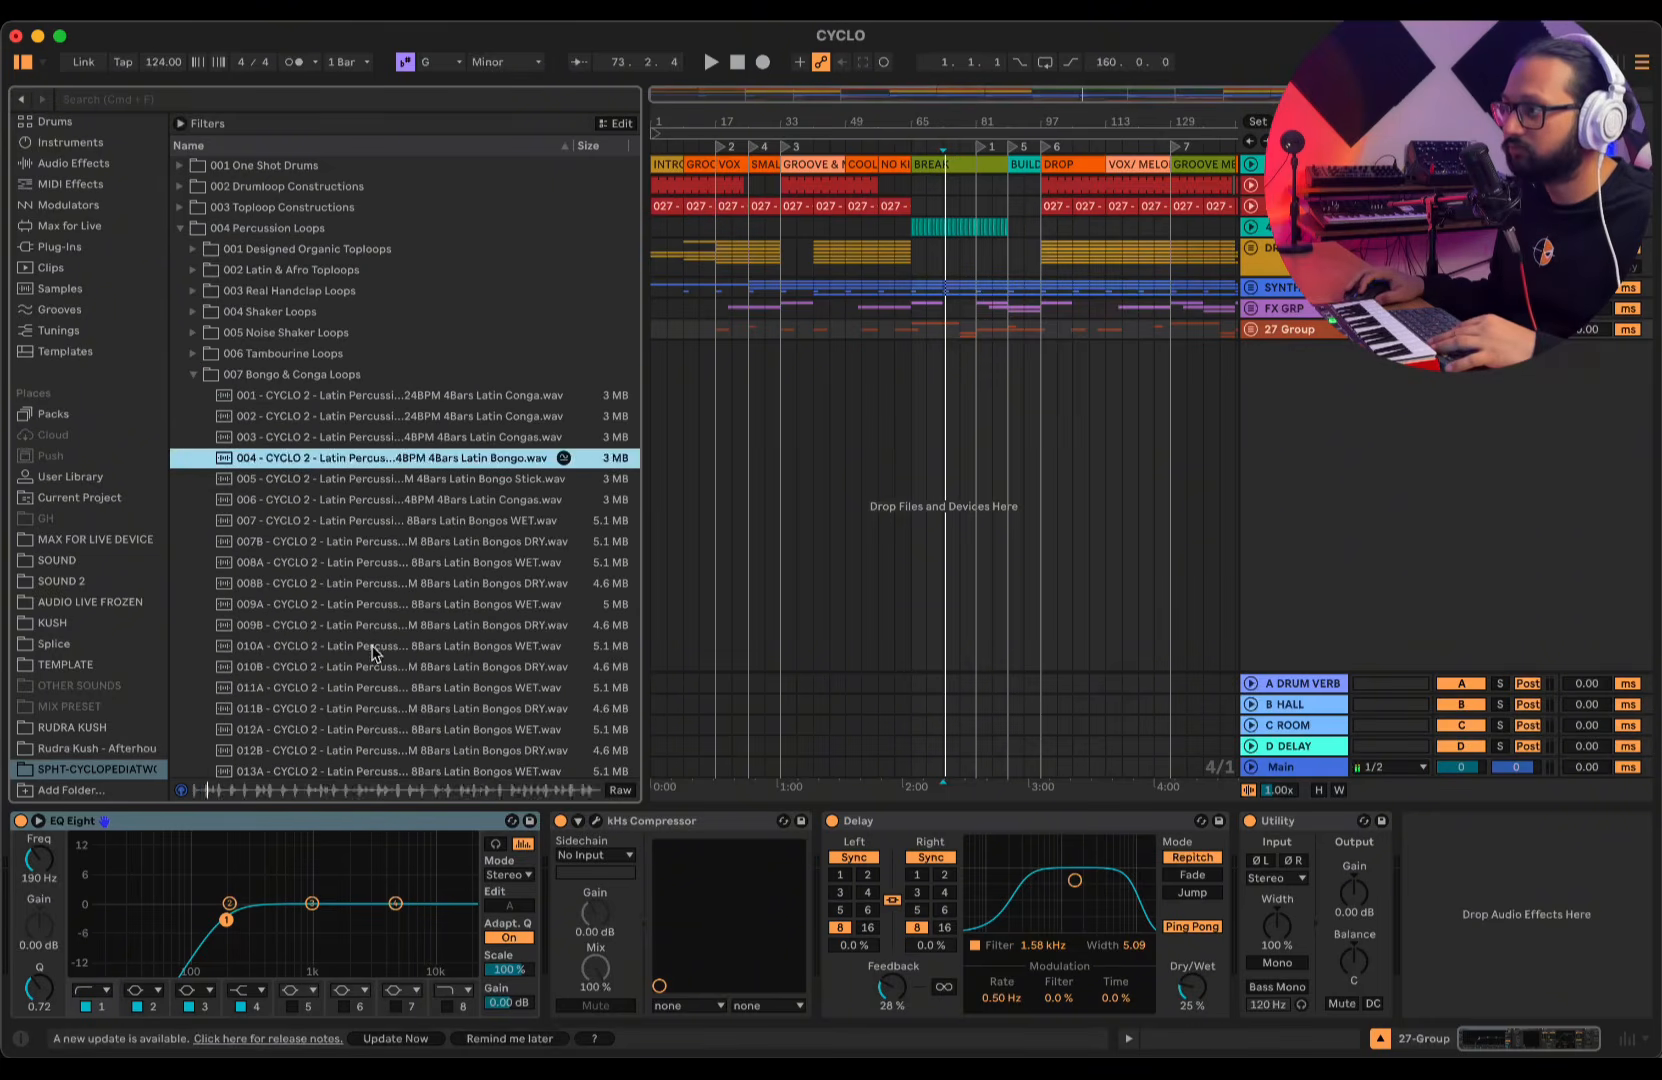
{"action": "left_click", "coordinate": [372, 647]}
{"action": "left_click", "coordinate": [363, 730]}
{"action": "left_click", "coordinate": [193, 374]}
- Audition 124 BPM tambourine loops 006 and 015 in the 006 Tambourine Loops folder and collapse it
{"action": "left_click", "coordinate": [193, 353]}
{"action": "left_click", "coordinate": [301, 482]}
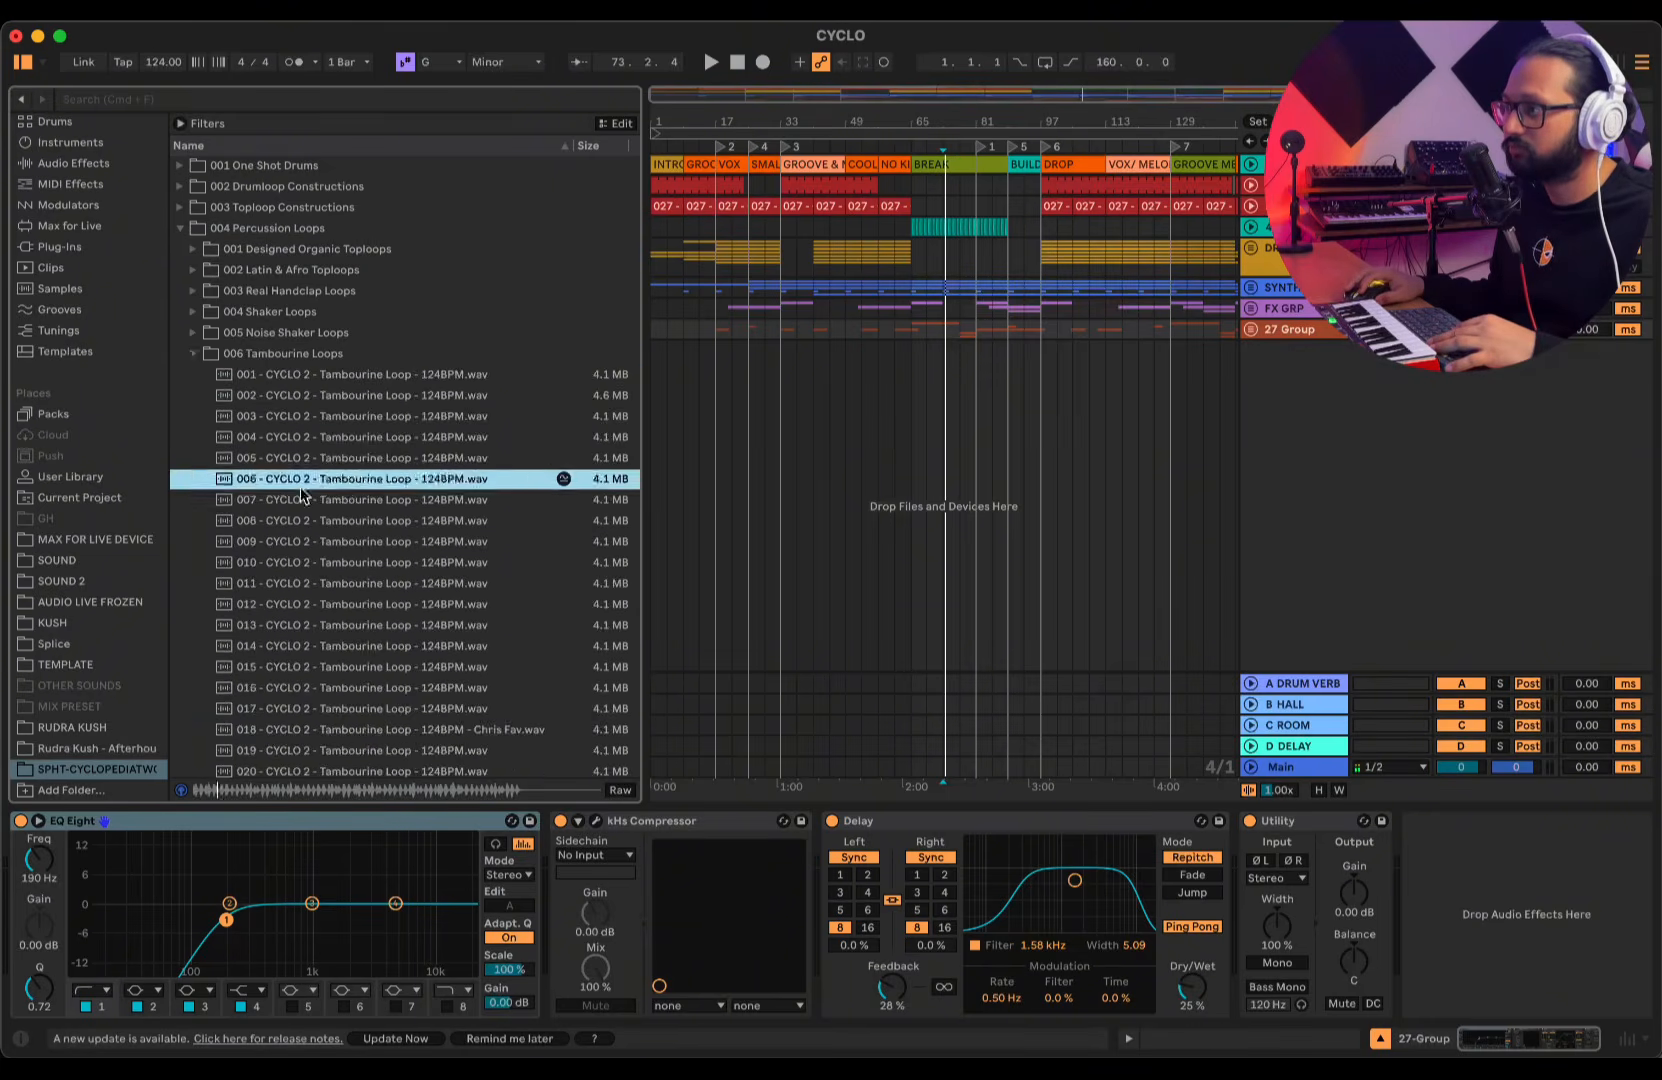
{"action": "left_click", "coordinate": [335, 667]}
{"action": "left_click", "coordinate": [193, 353]}
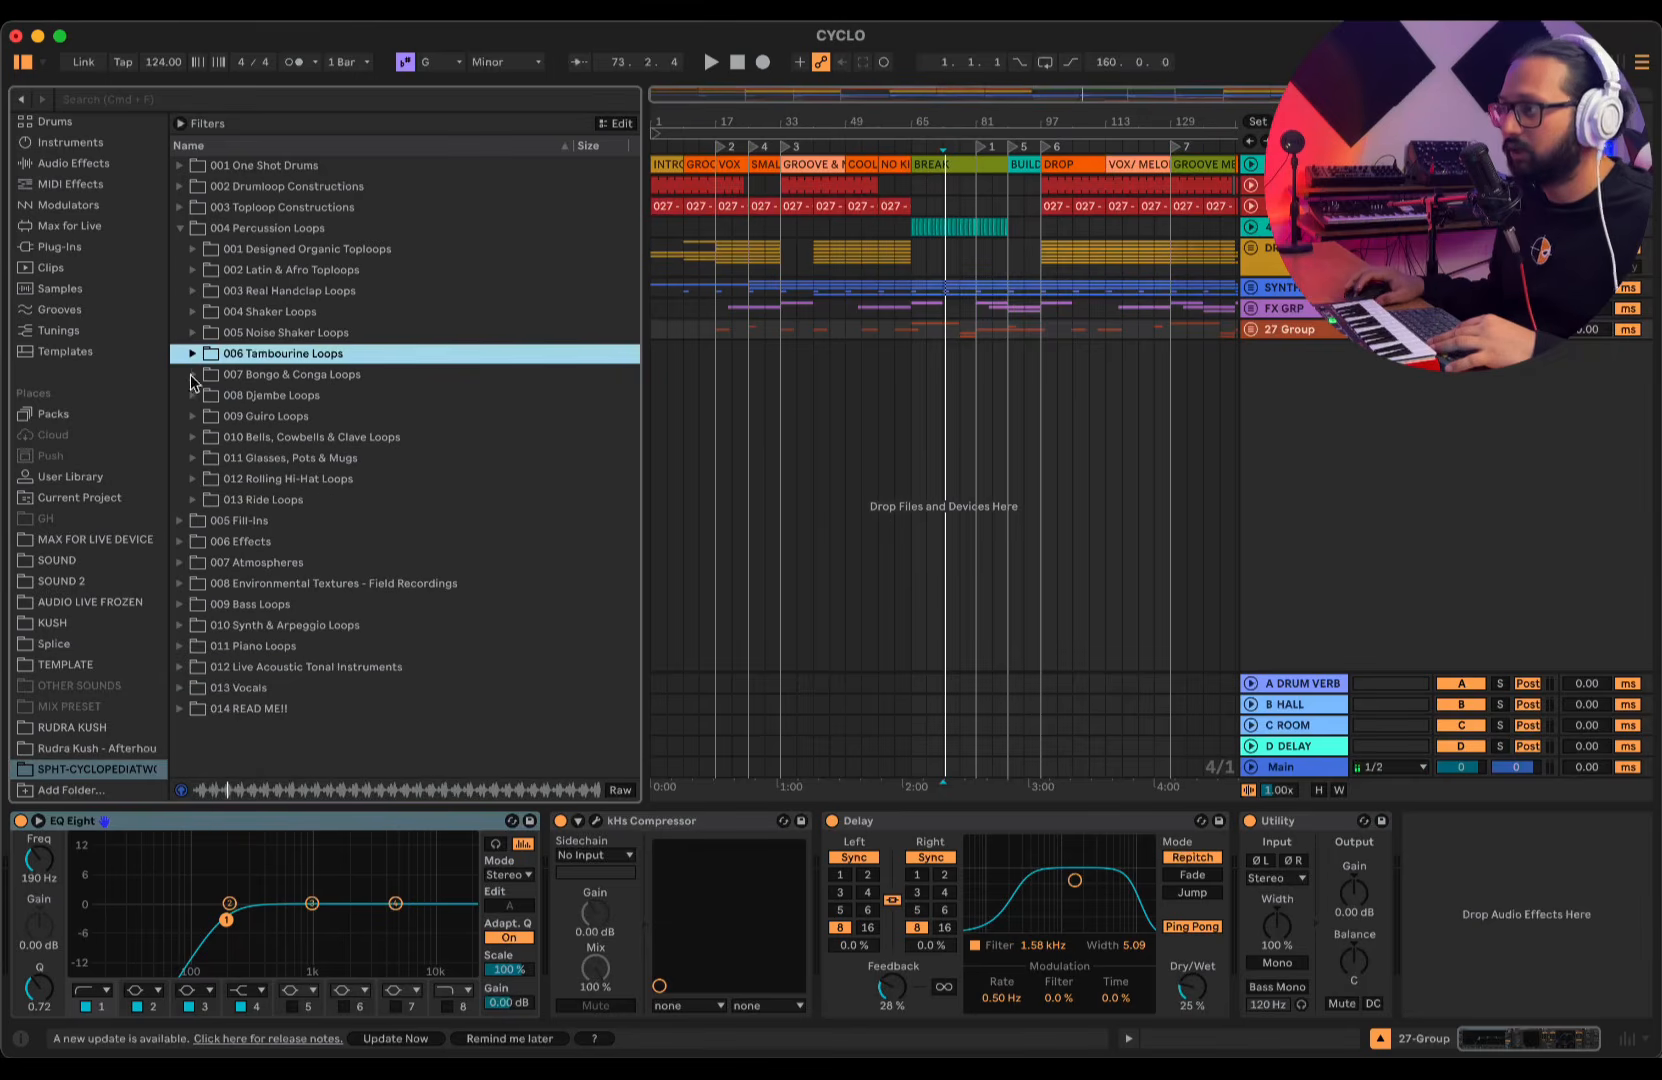
- Audition cowbell loops 003 and 008 in the 010 Bells, Cowbells & Clave Loops folder and collapse it
{"action": "left_click", "coordinate": [195, 436]}
{"action": "left_click", "coordinate": [282, 499]}
{"action": "left_click", "coordinate": [314, 603]}
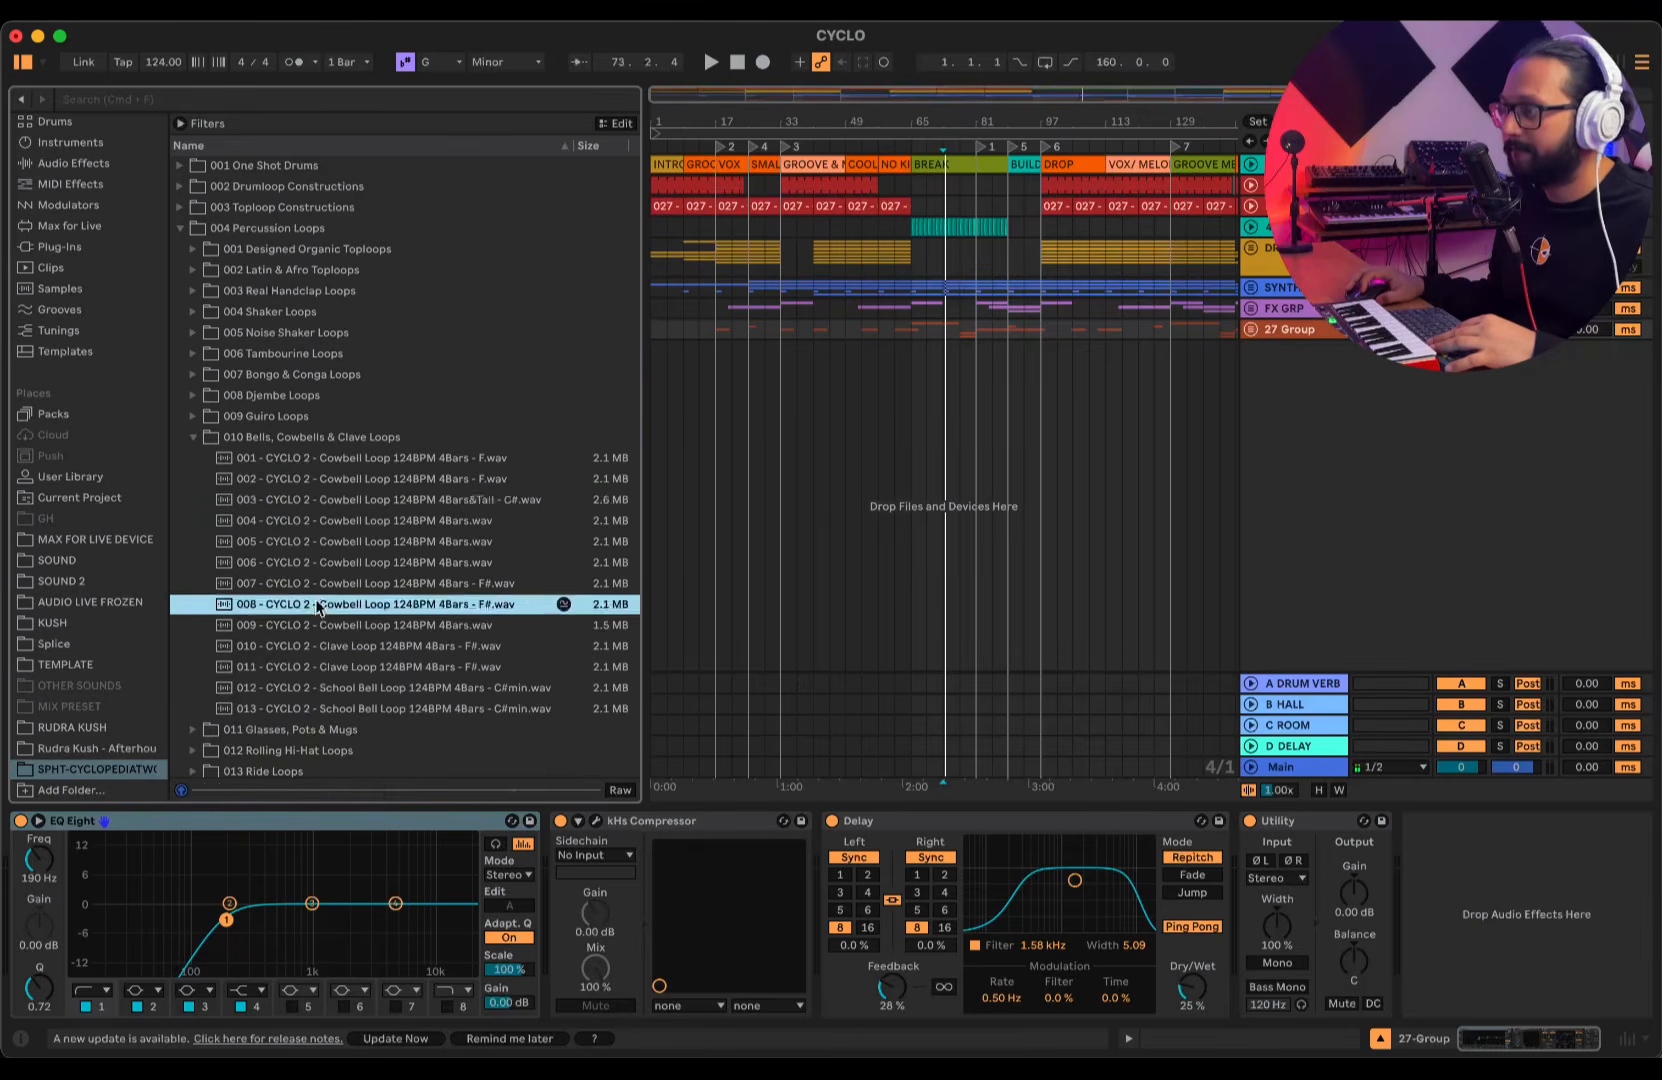
{"action": "left_click", "coordinate": [190, 437]}
- Audition two loops in the 011 Glasses, Pots & Mugs folder and collapse it together with the 004 Percussion Loops folder
{"action": "left_click", "coordinate": [197, 459]}
{"action": "left_click", "coordinate": [330, 562]}
{"action": "left_click", "coordinate": [330, 729]}
{"action": "left_click", "coordinate": [193, 458]}
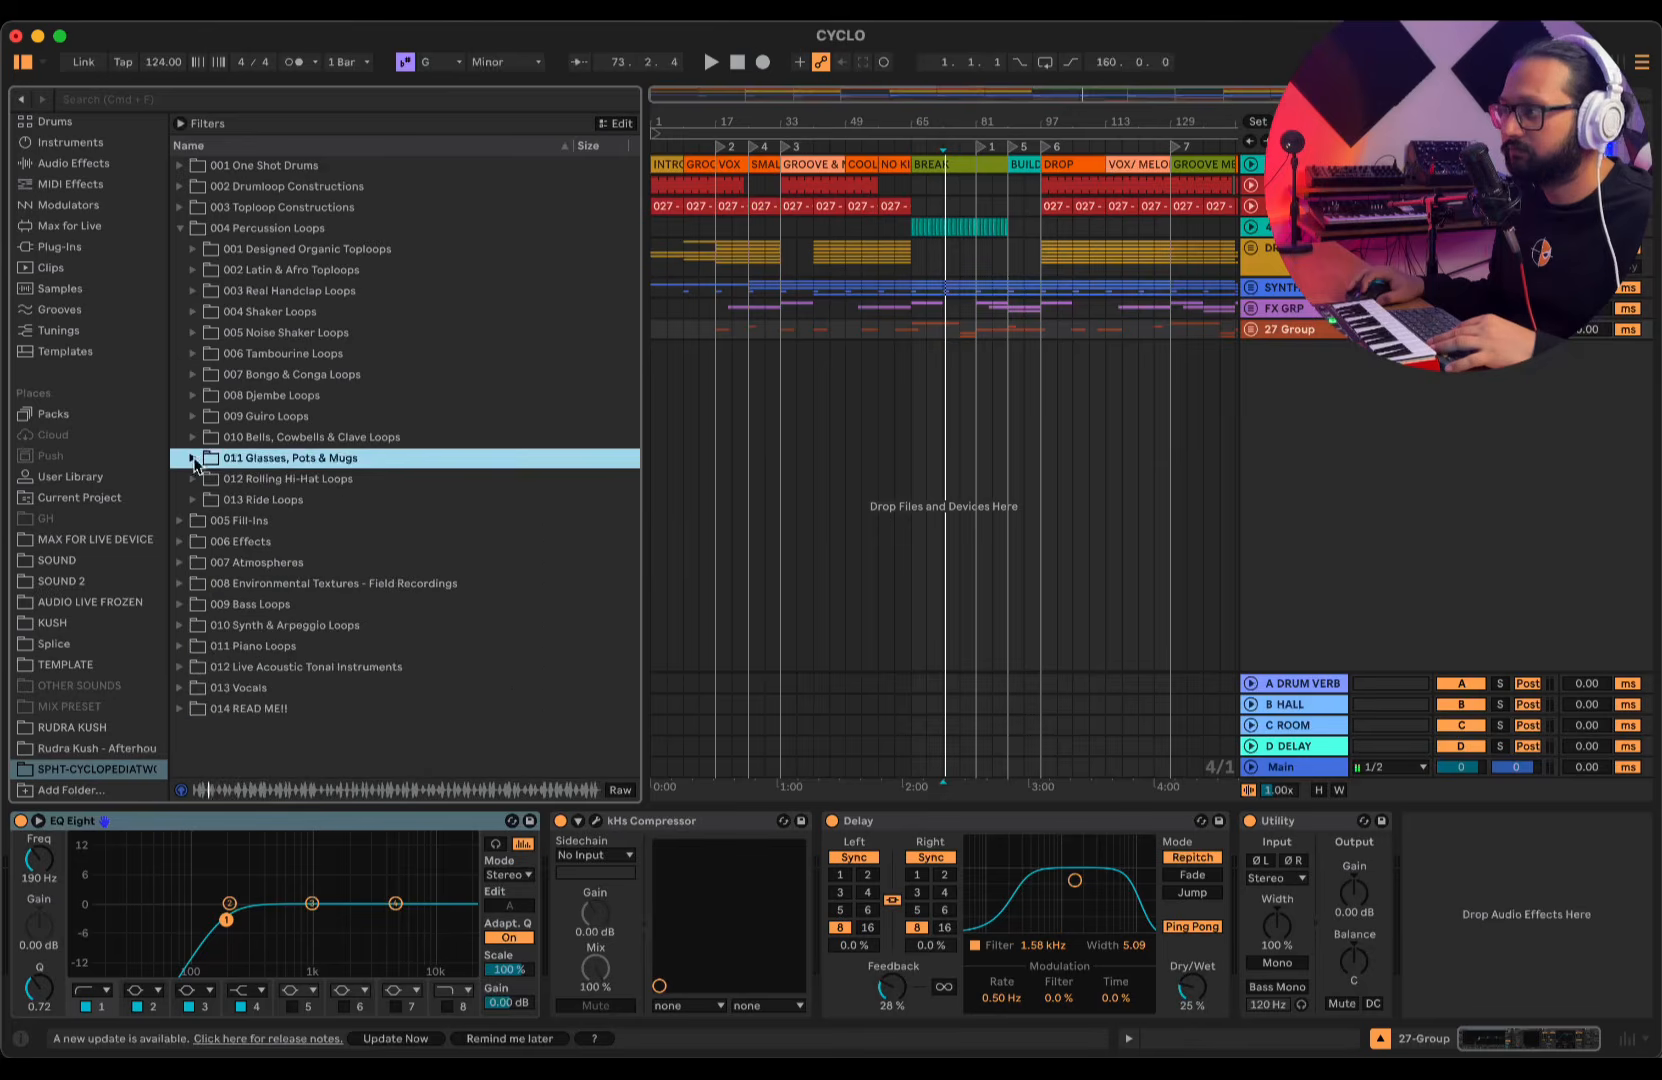
{"action": "left_click", "coordinate": [190, 228]}
- Audition Live Loose Fill-Ins 002 and 011 in the 002 Live Acoustic Vintage Fills folder inside 005 Fill-Ins and collapse that subfolder
{"action": "left_click", "coordinate": [180, 250]}
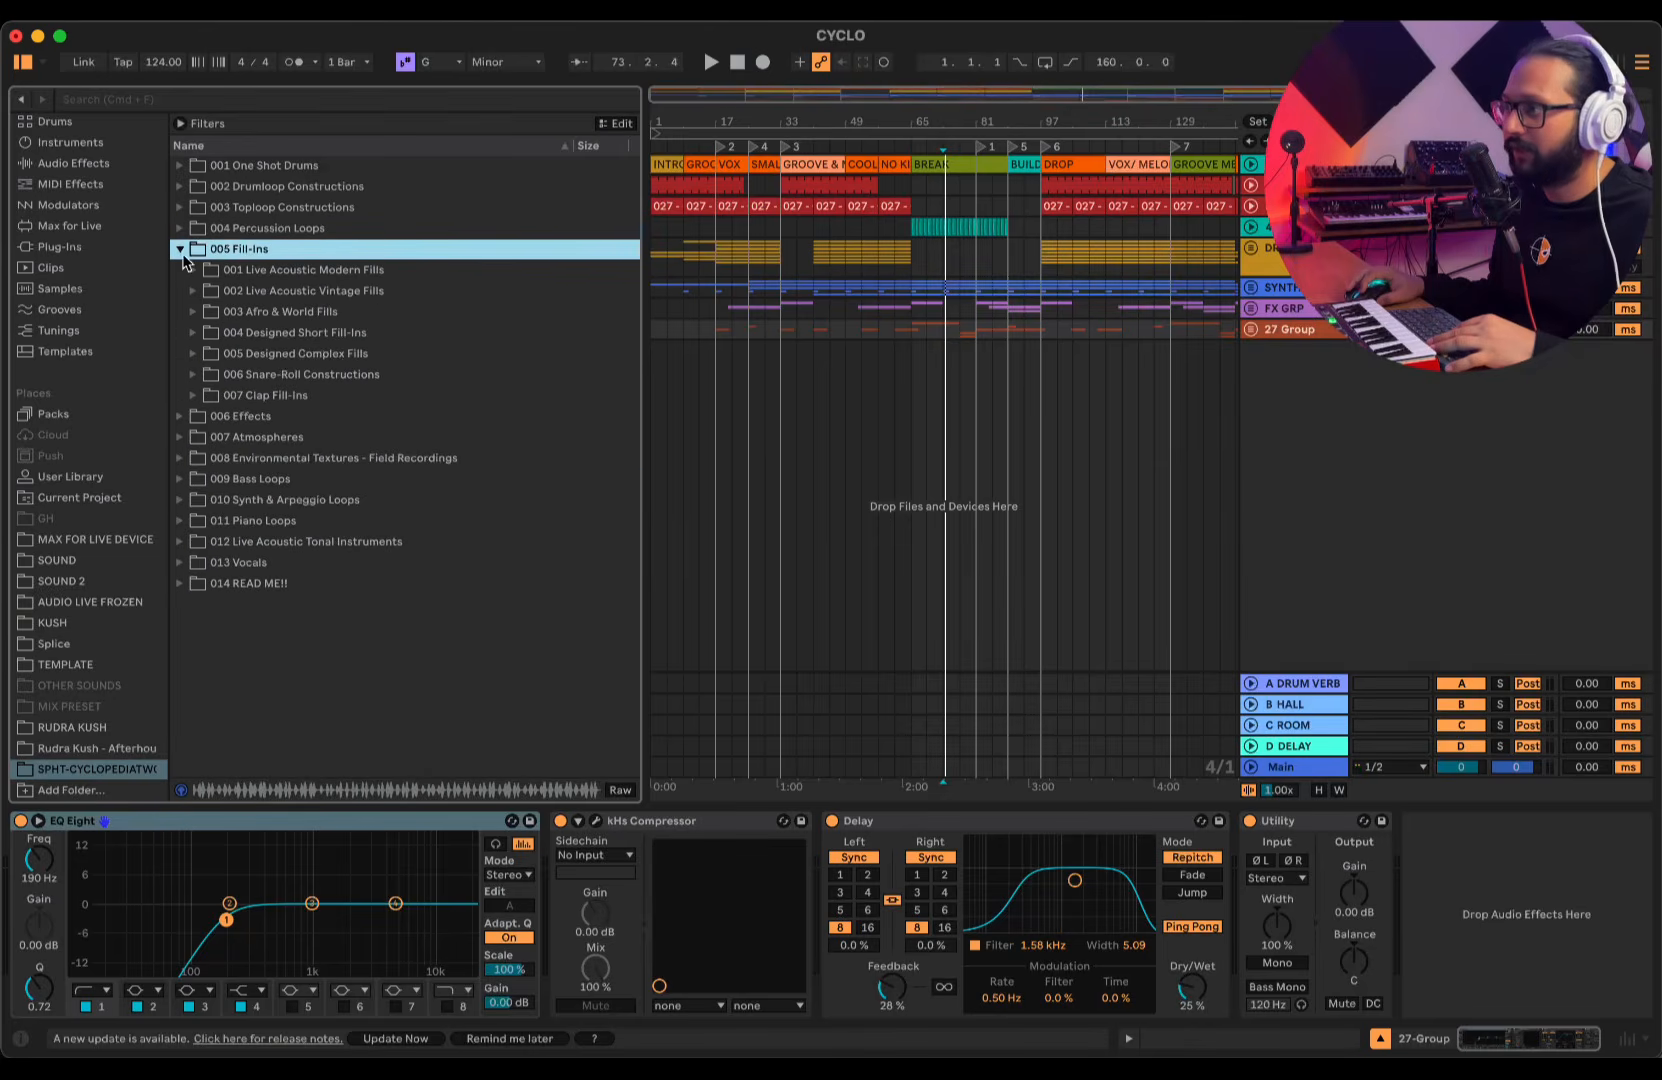
{"action": "left_click", "coordinate": [193, 290]}
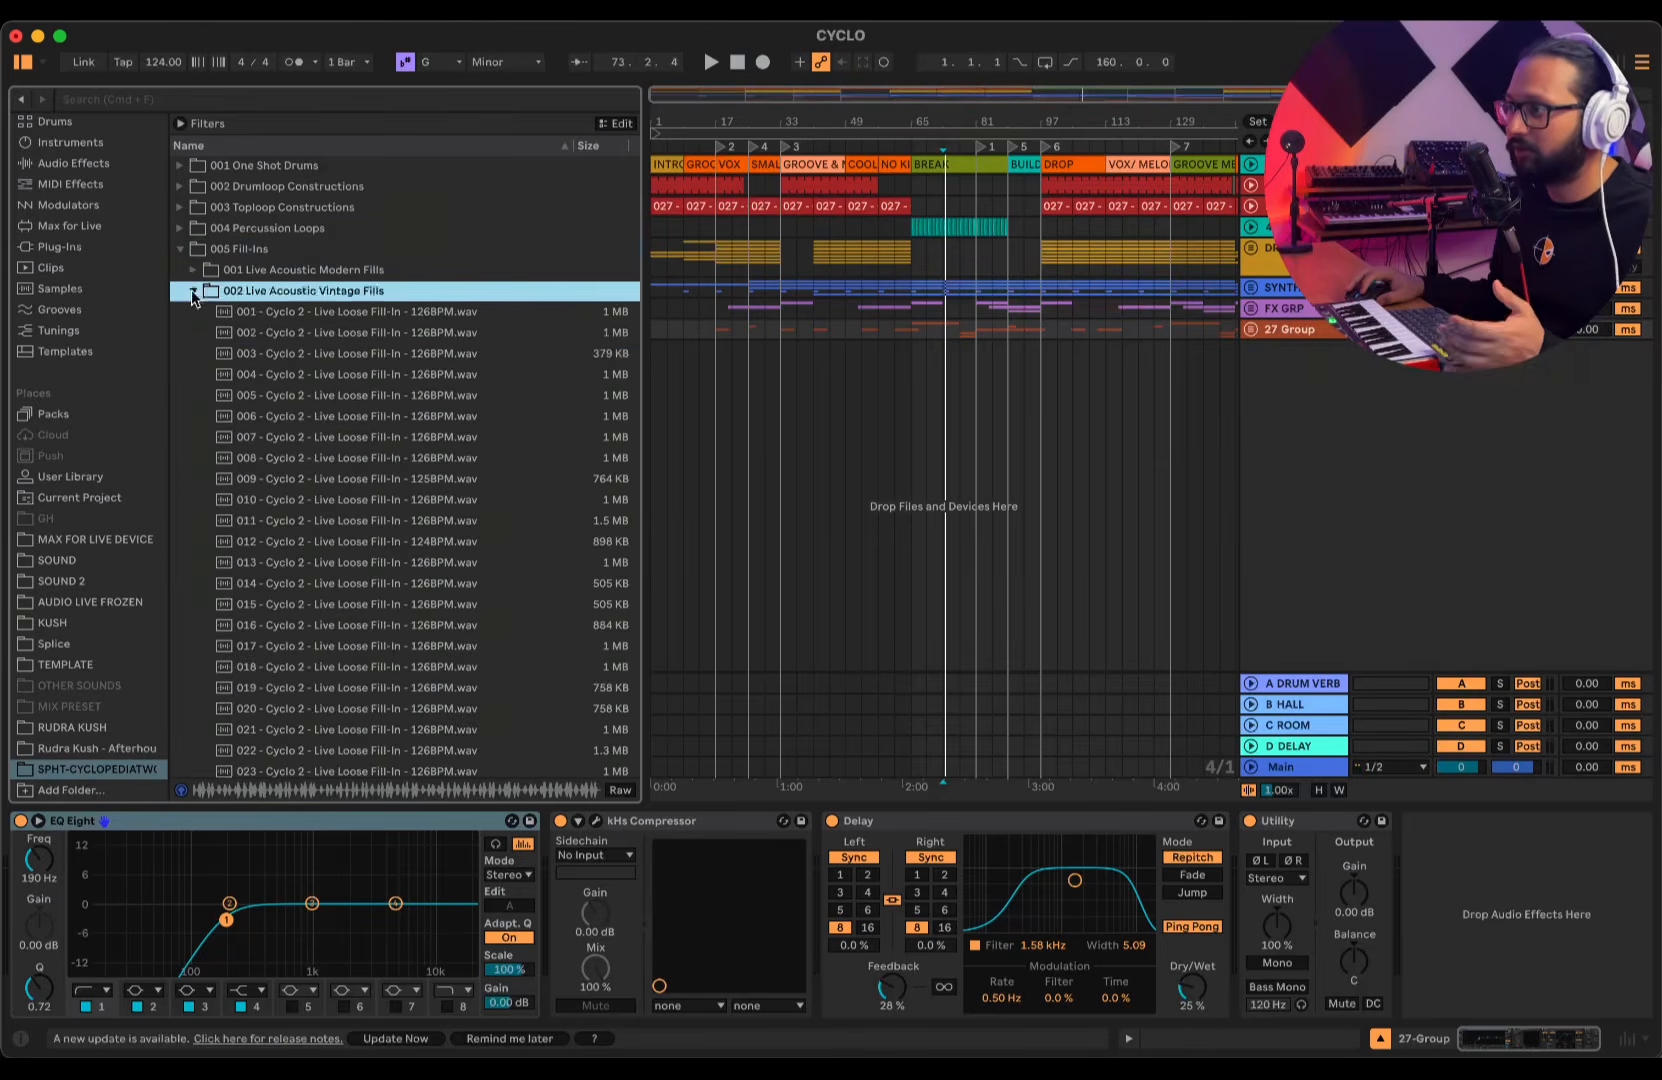
{"action": "left_click", "coordinate": [320, 332]}
{"action": "left_click", "coordinate": [333, 521]}
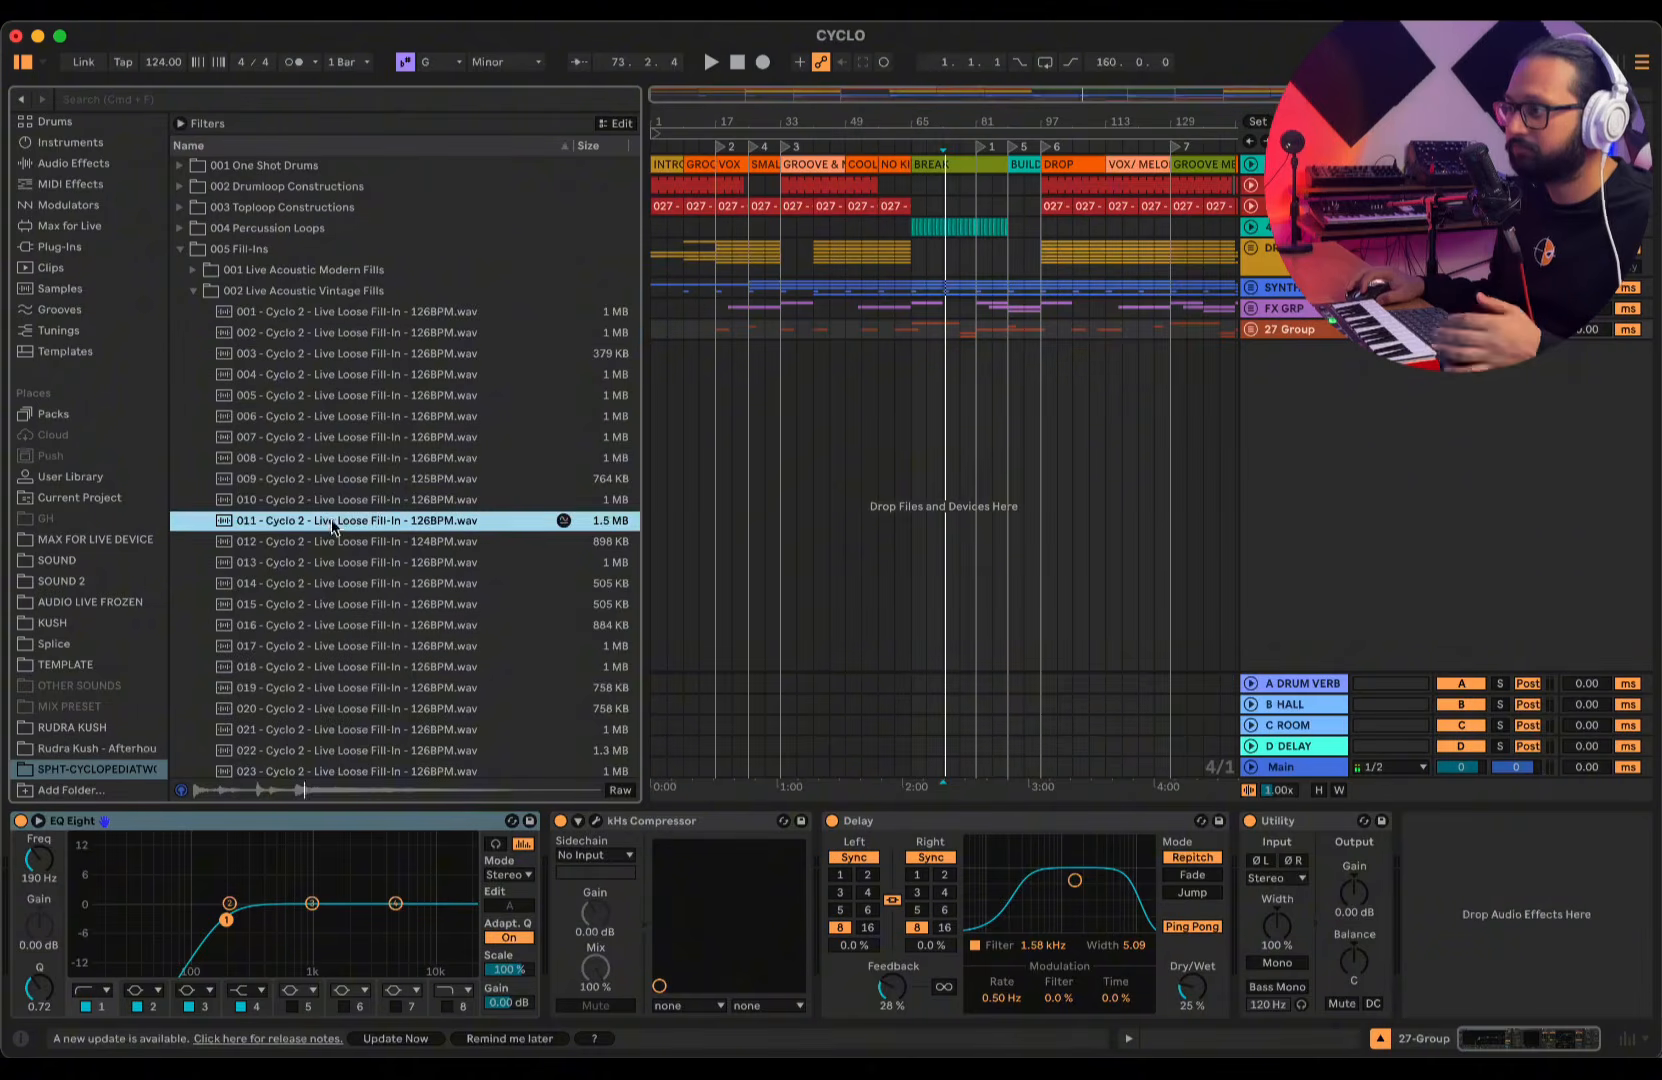
{"action": "left_click", "coordinate": [193, 290]}
- Audition designed fill-ins 005, 016 and 019 in the 004 Designed Short Fill-Ins folder and collapse the 005 Fill-Ins folder
{"action": "left_click", "coordinate": [193, 332]}
{"action": "left_click", "coordinate": [330, 437]}
{"action": "left_click", "coordinate": [338, 667]}
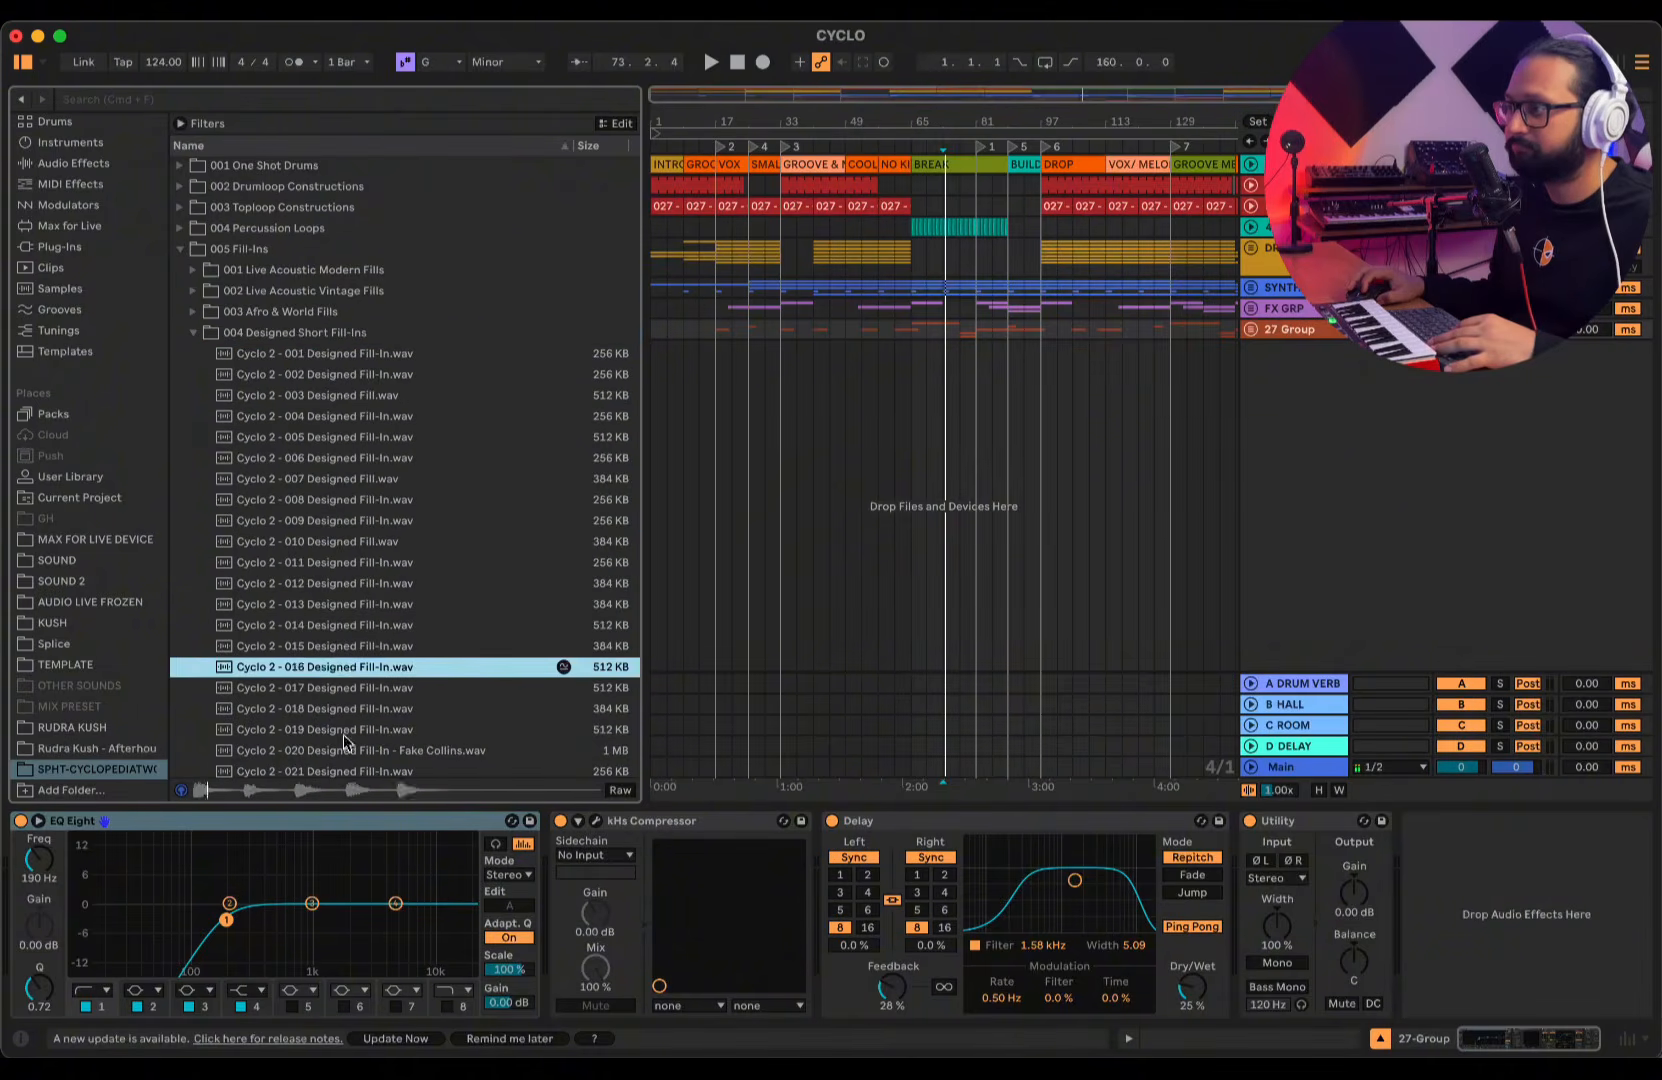
{"action": "left_click", "coordinate": [330, 729]}
{"action": "left_click", "coordinate": [179, 248]}
- Expand the 006 Effects folder and highlight its 009 Reverse Vocals and 007 Screams & Signals subfolders
{"action": "left_click", "coordinate": [181, 269]}
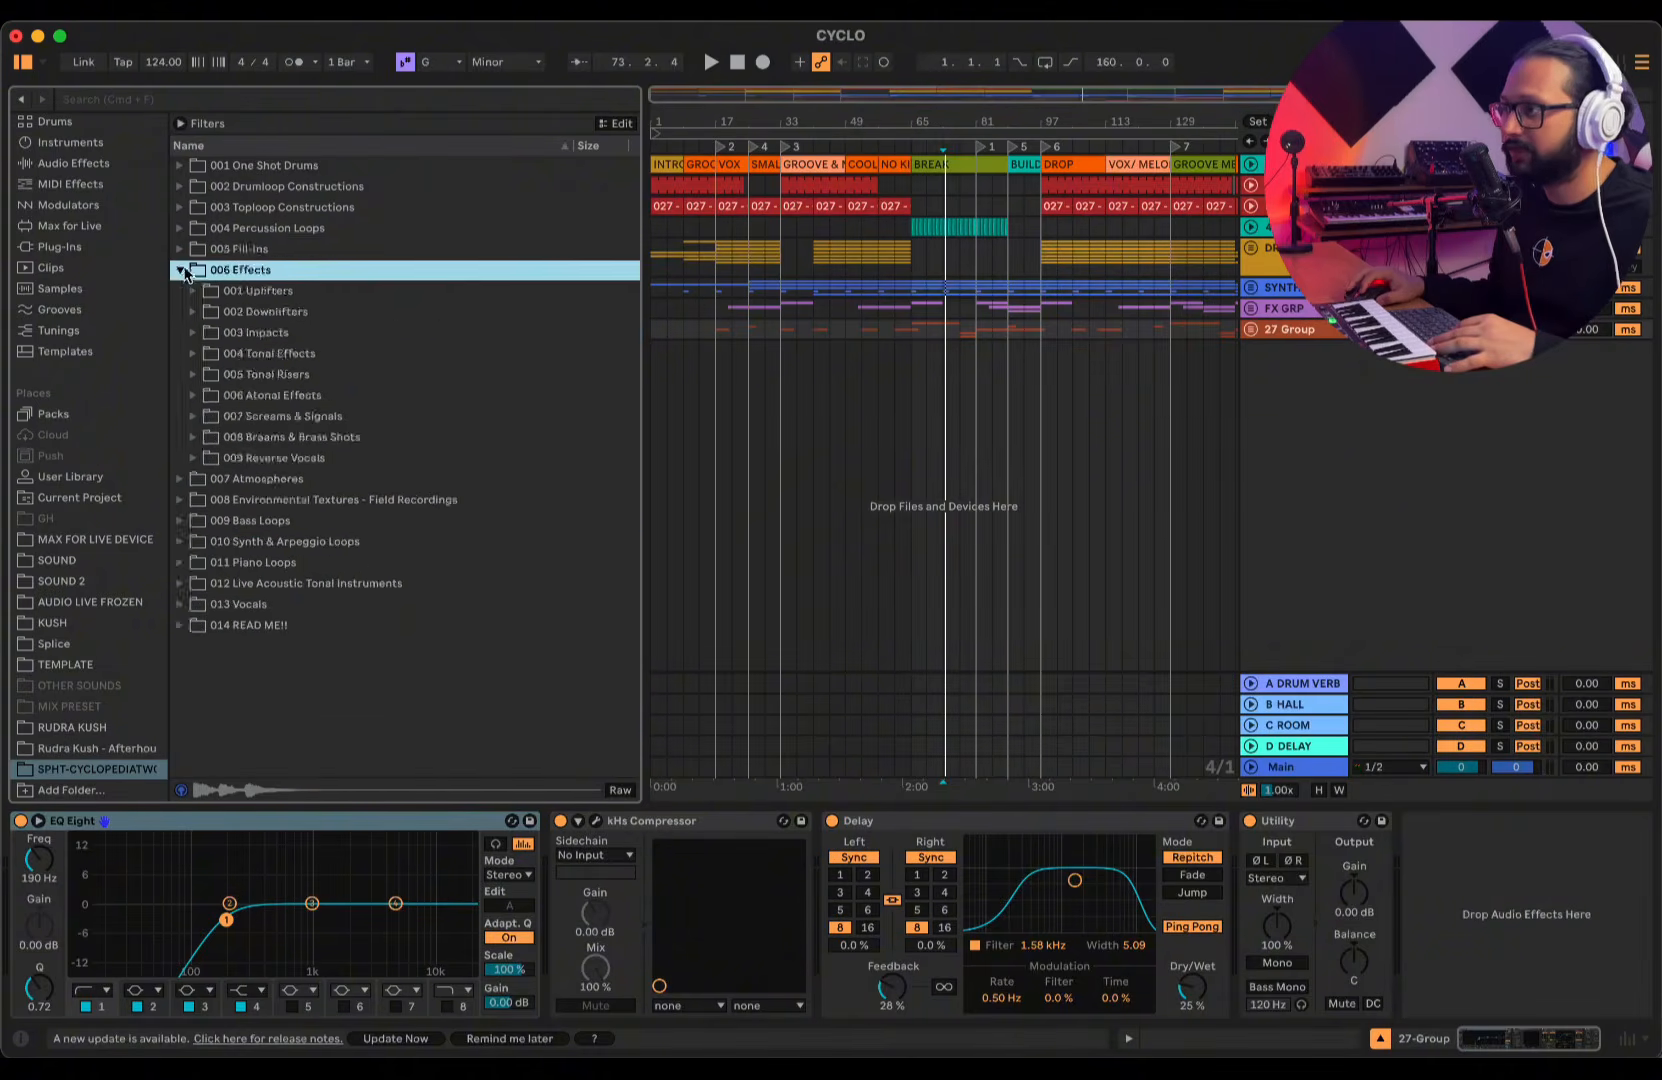
{"action": "left_click", "coordinate": [275, 458]}
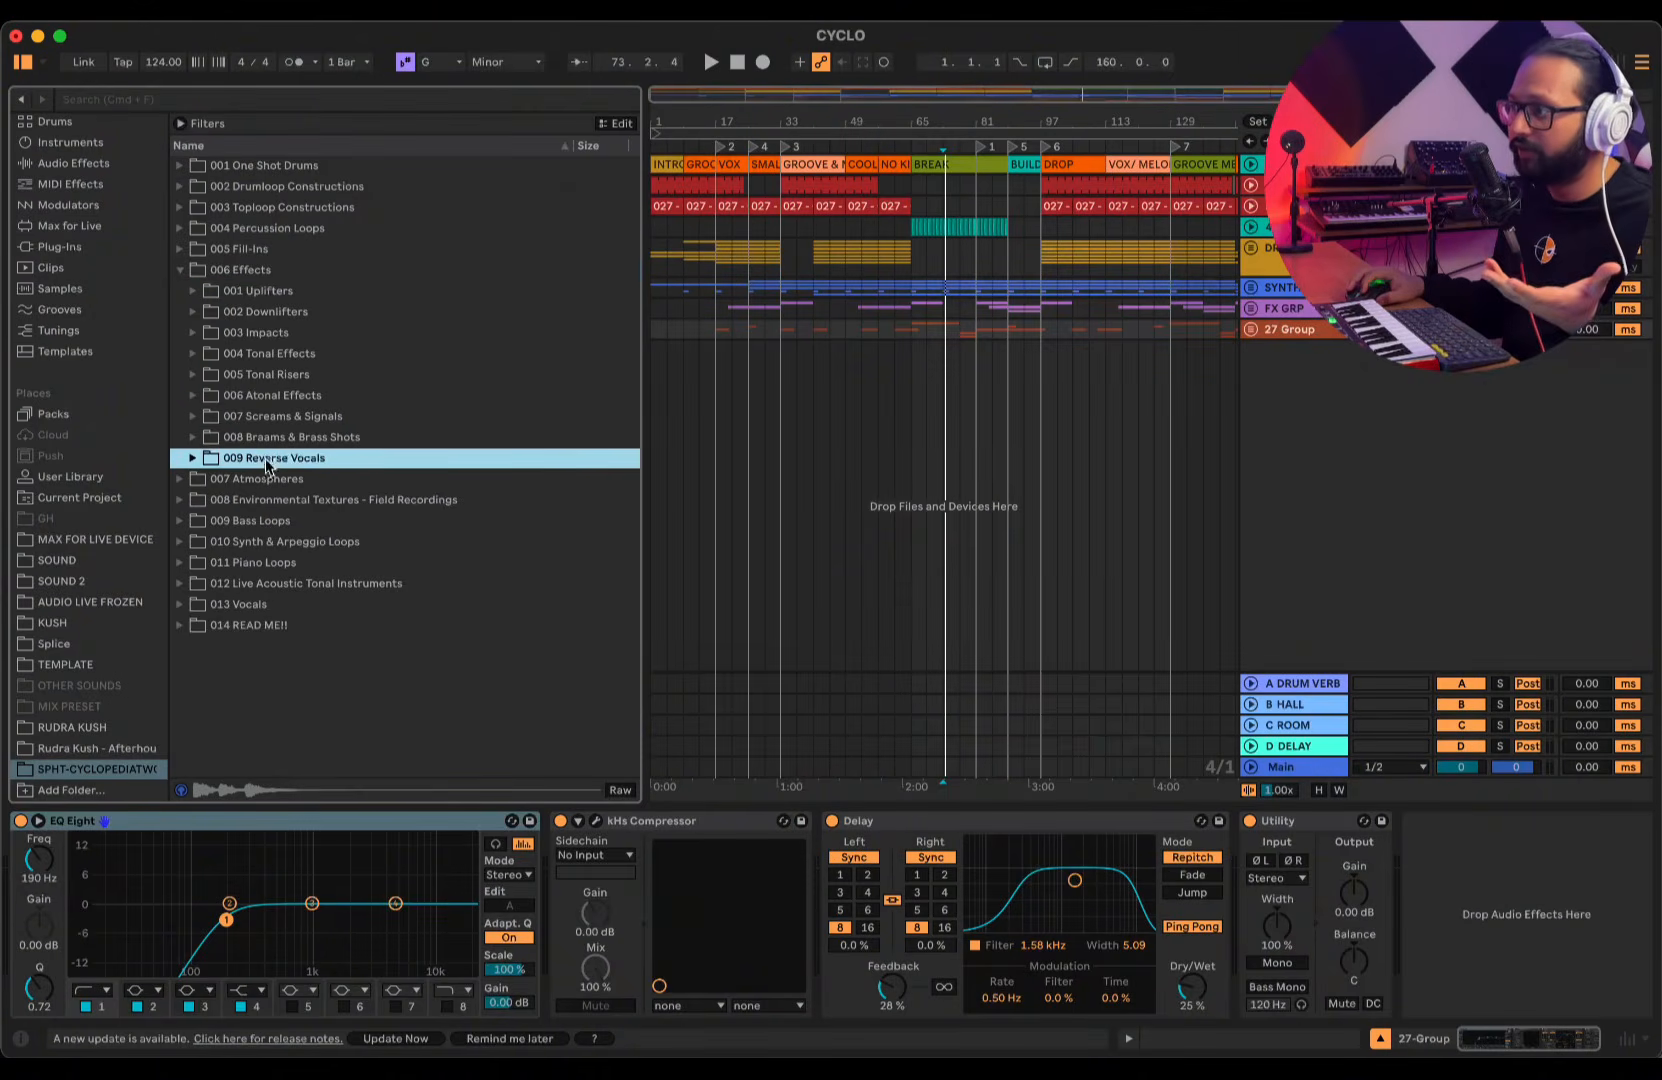
{"action": "left_click", "coordinate": [278, 420]}
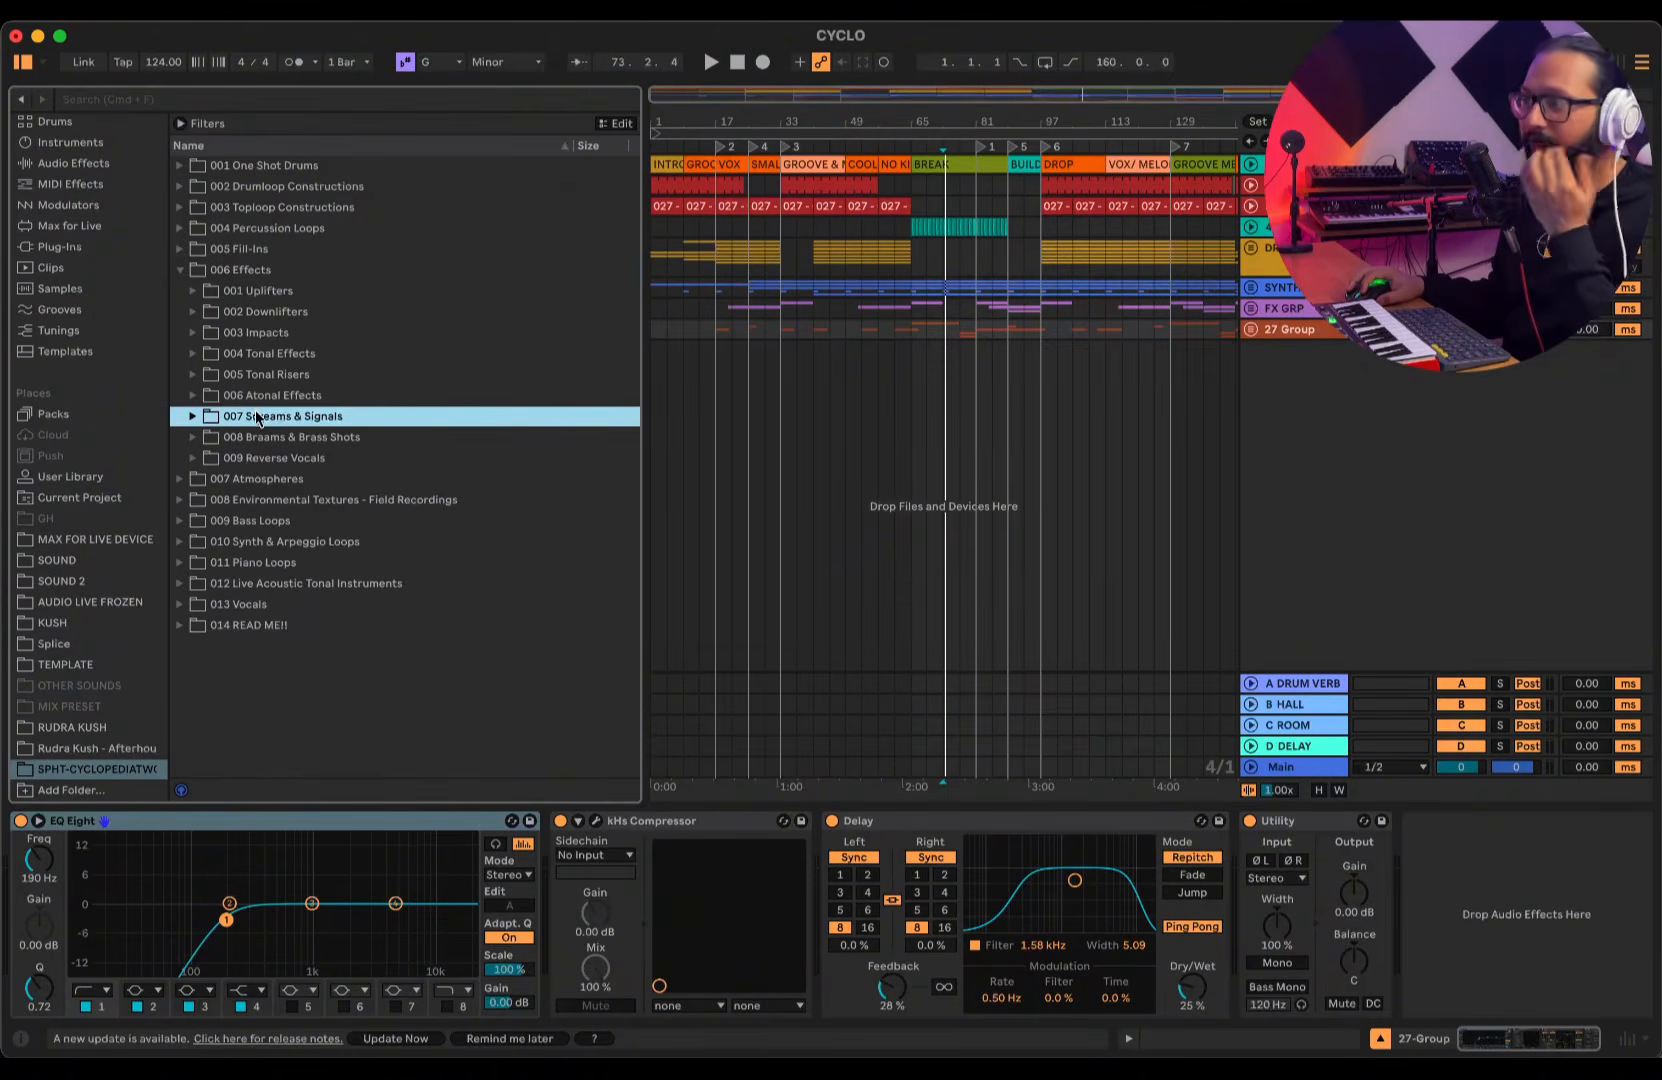
- Audition Tonal EFX samples 001 through 004, 013 and 016 in the 004 Tonal Effects folder and collapse it
{"action": "left_click", "coordinate": [195, 353]}
{"action": "key", "text": "Down"}
{"action": "key", "text": "Down"}
{"action": "key", "text": "Down"}
{"action": "key", "text": "Down"}
{"action": "left_click", "coordinate": [343, 625]}
{"action": "left_click", "coordinate": [330, 687]}
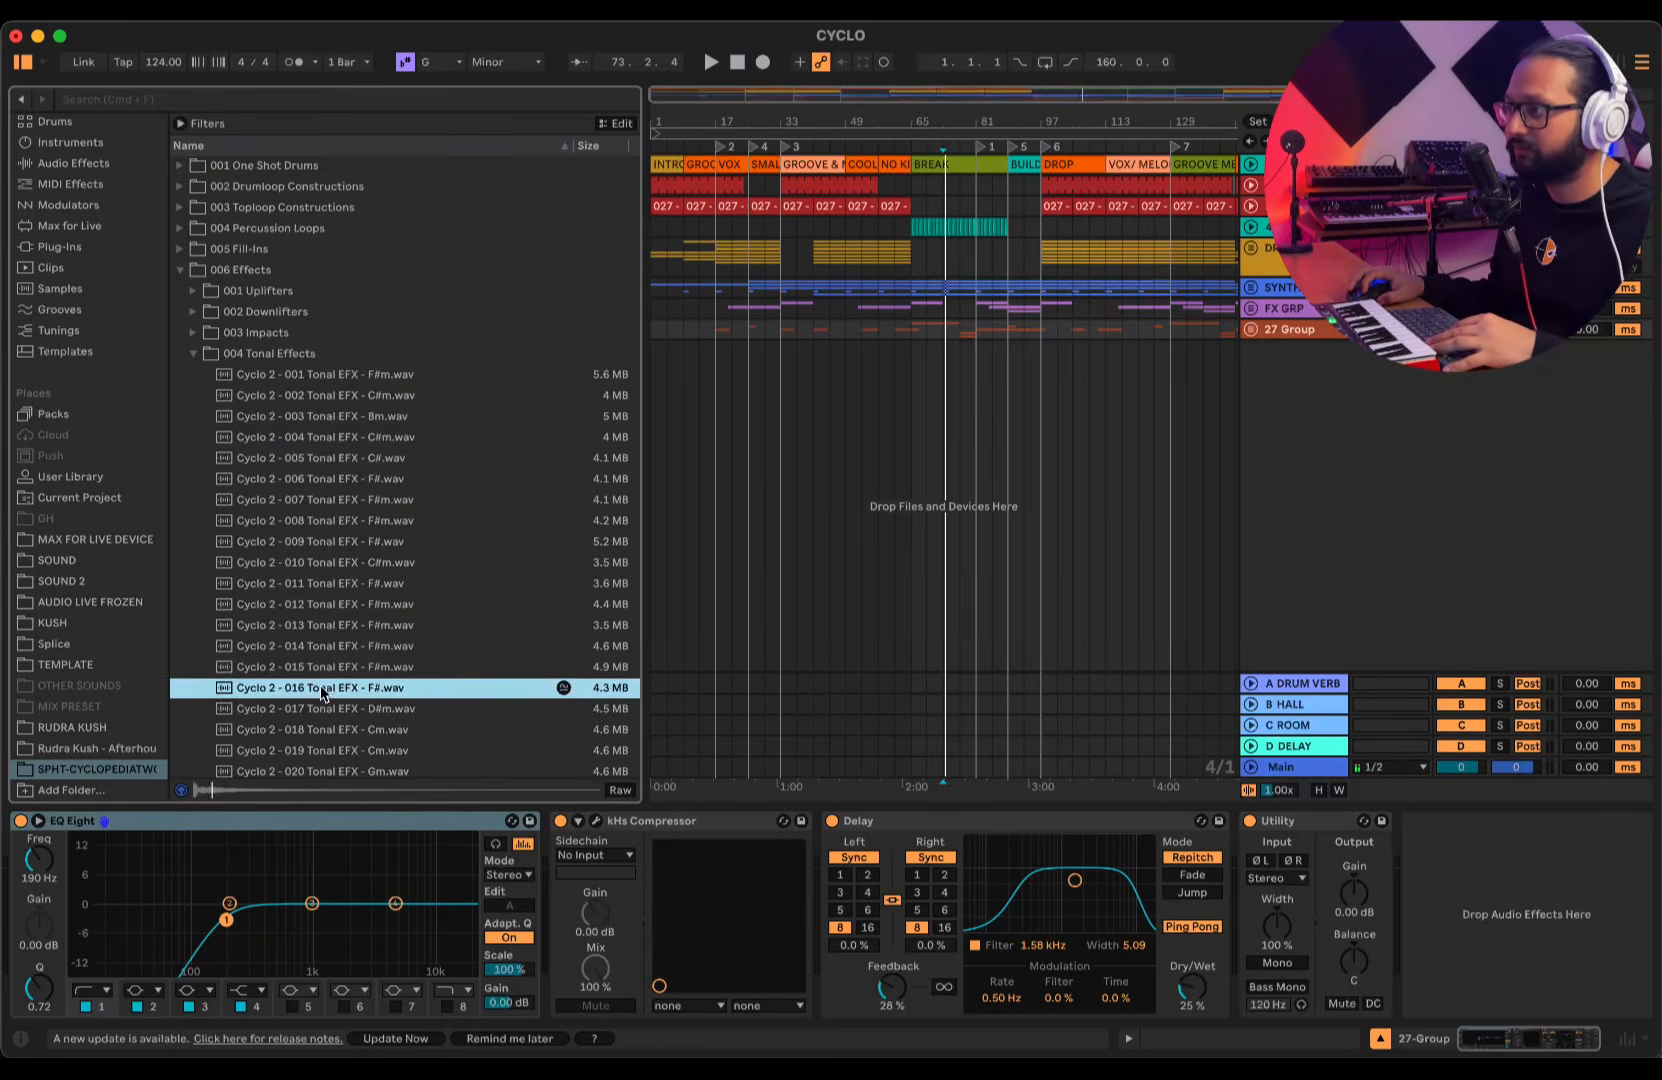
{"action": "left_click", "coordinate": [193, 352]}
- Audition Clean Impacts 008 and 015 in the 01 Full Clean Impacts folder inside 003 Impacts and collapse the 006 Effects folder
{"action": "left_click", "coordinate": [193, 334]}
{"action": "left_click", "coordinate": [243, 392]}
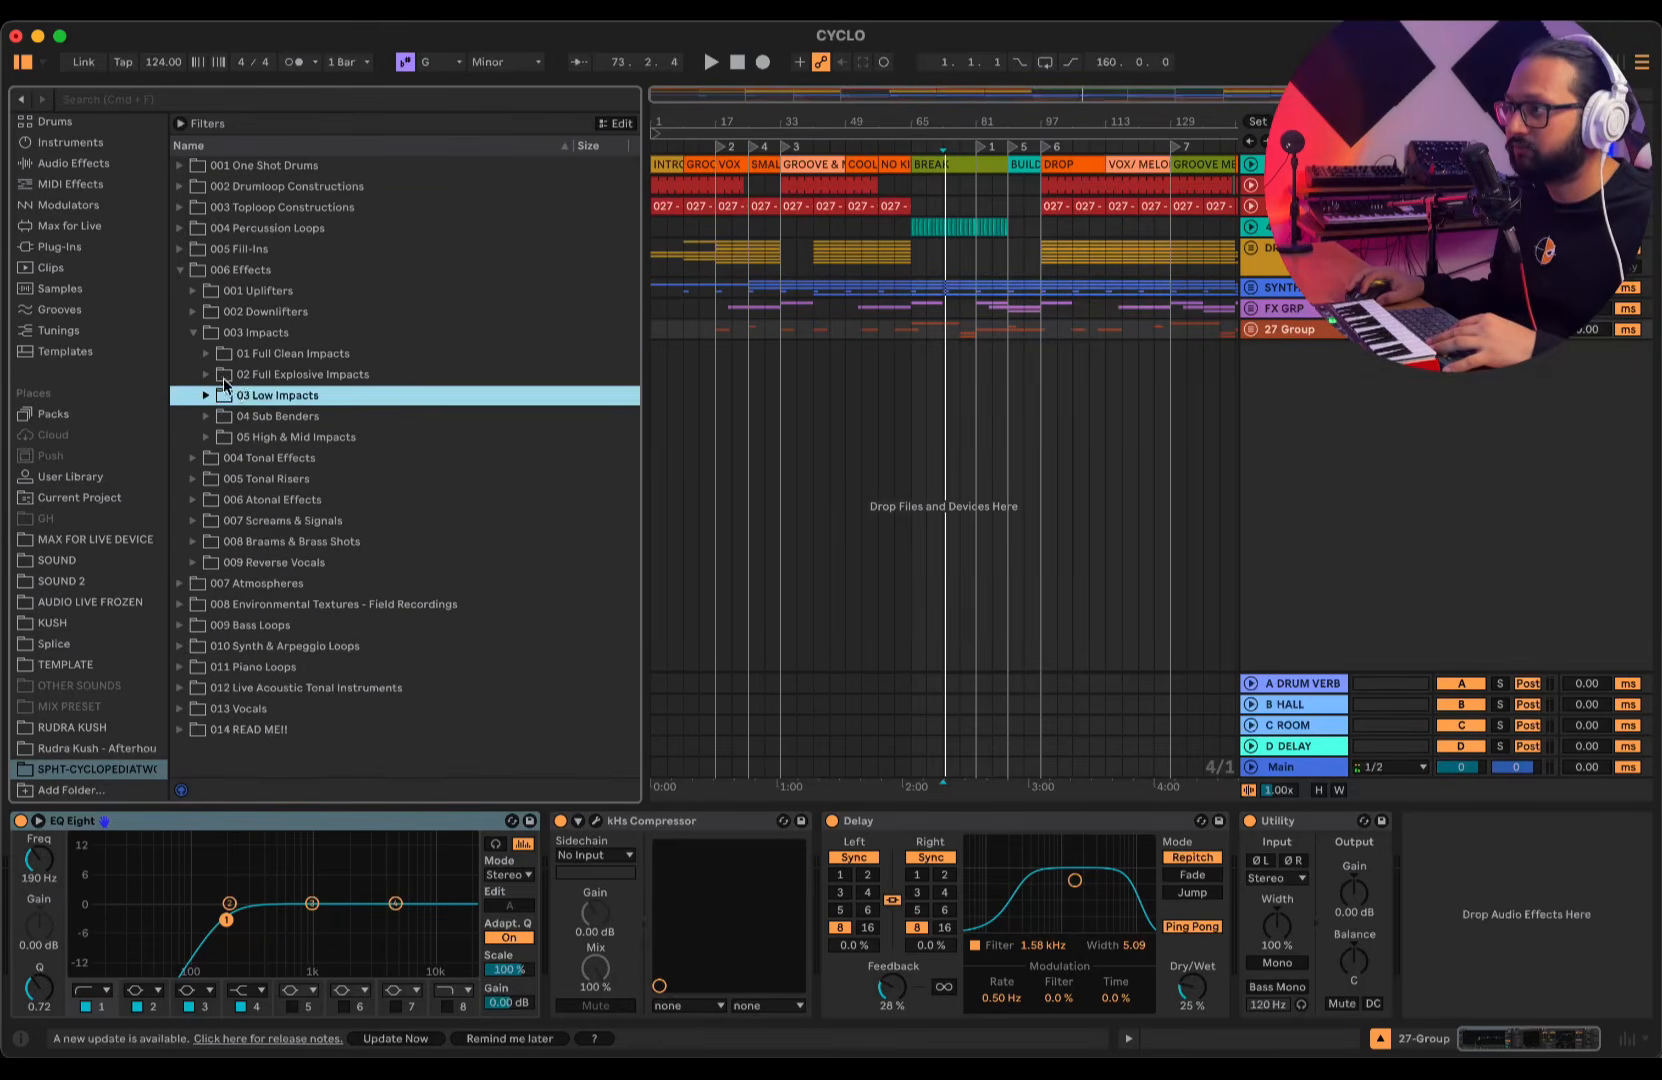
{"action": "left_click", "coordinate": [207, 354]}
{"action": "left_click", "coordinate": [228, 377]}
{"action": "left_click", "coordinate": [316, 520]}
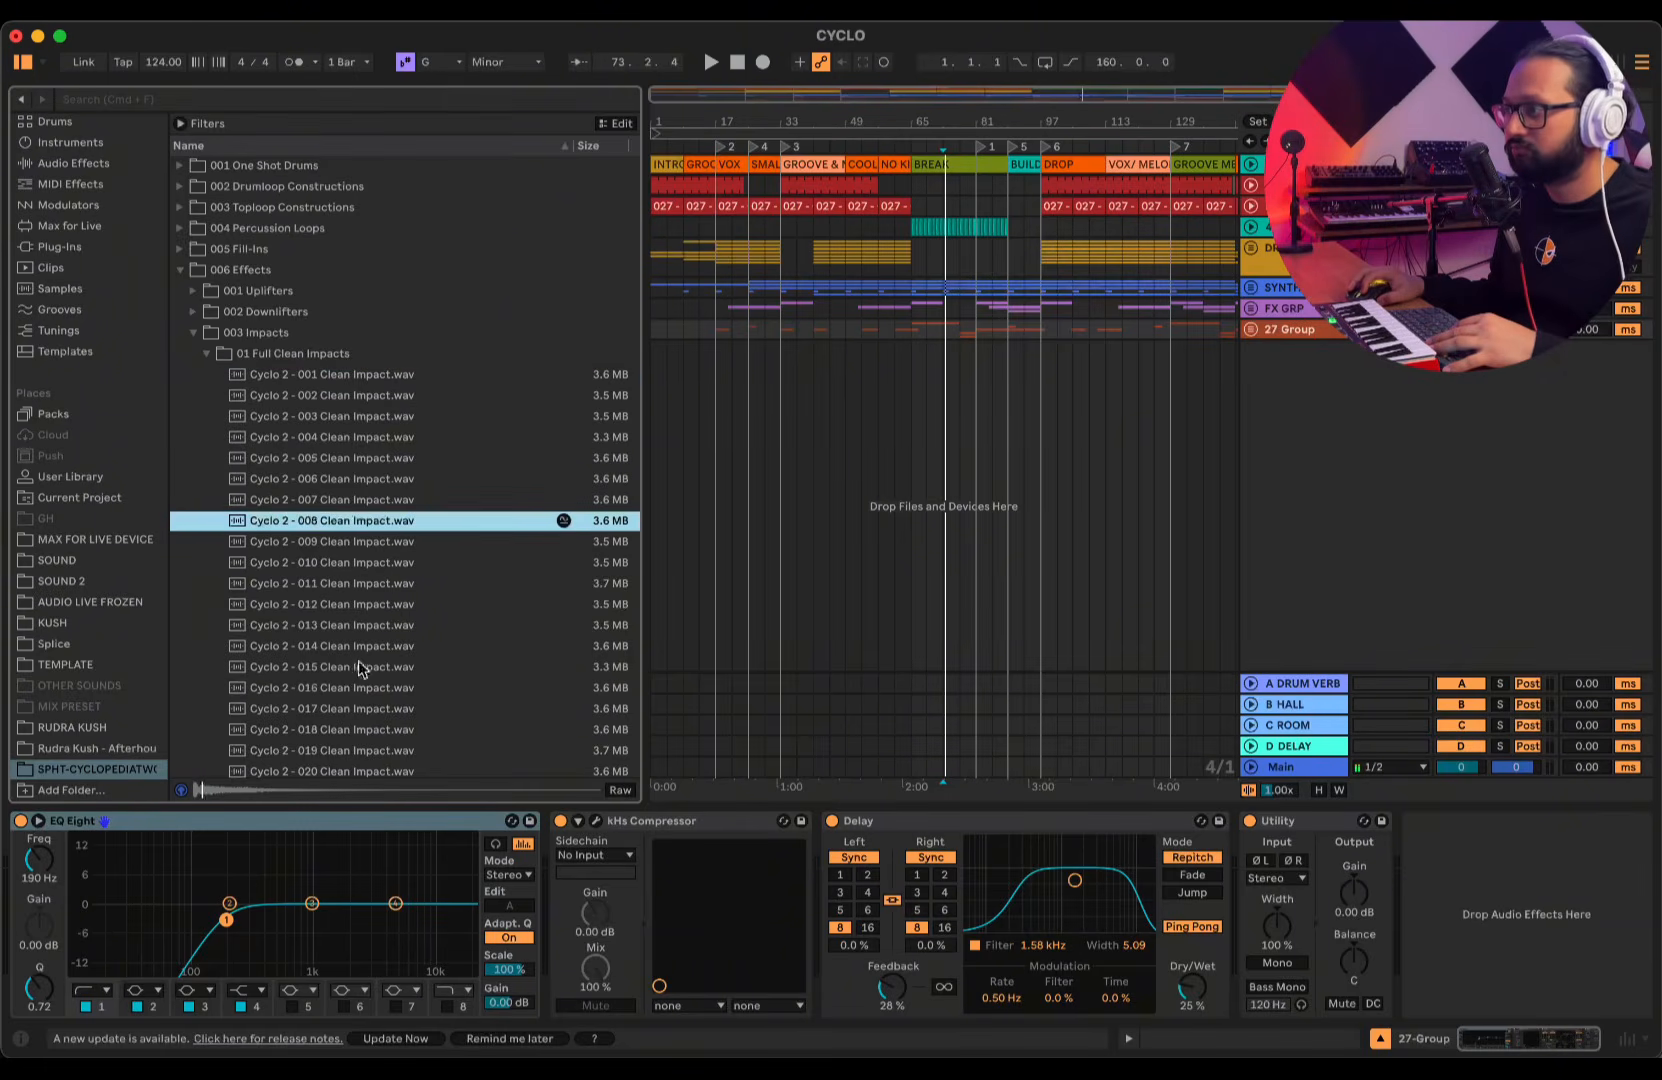
{"action": "left_click", "coordinate": [358, 666]}
{"action": "left_click", "coordinate": [181, 270]}
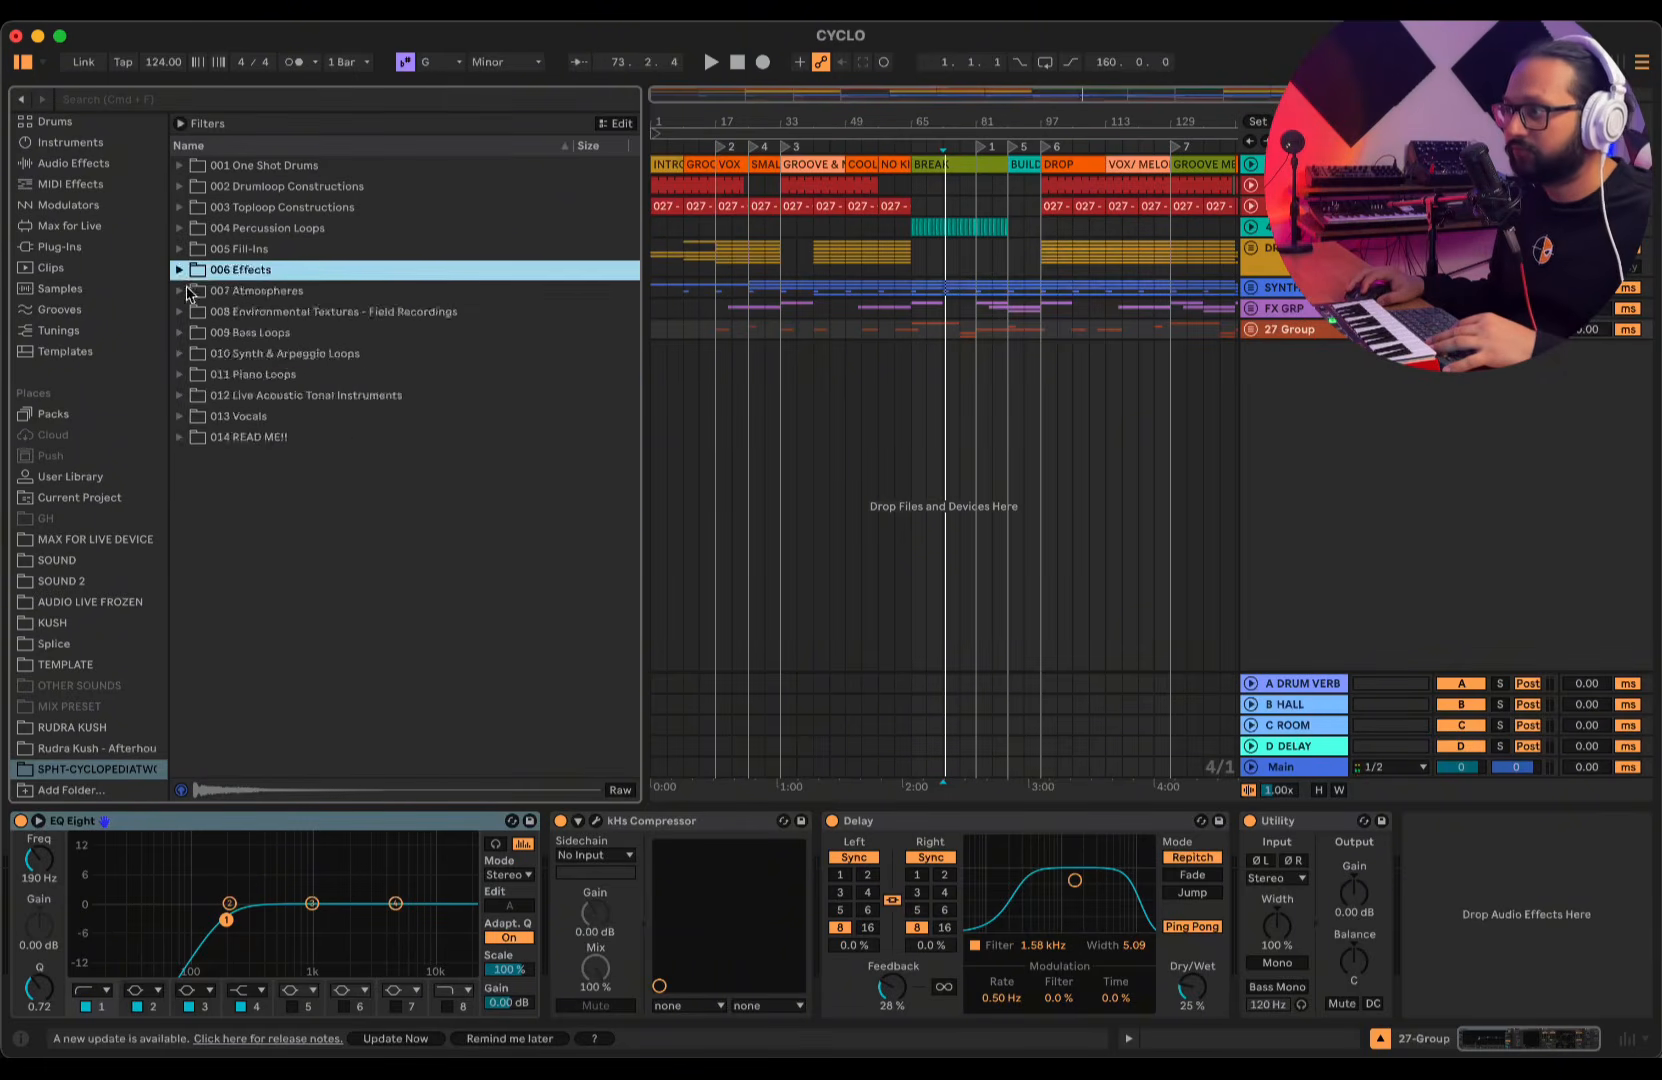
- Expand 007 Atmospheres and its 001 Zen Drones subfolder and audition Zen Drones 006, 008, 012 and 013
{"action": "left_click", "coordinate": [180, 291]}
{"action": "left_click", "coordinate": [193, 312]}
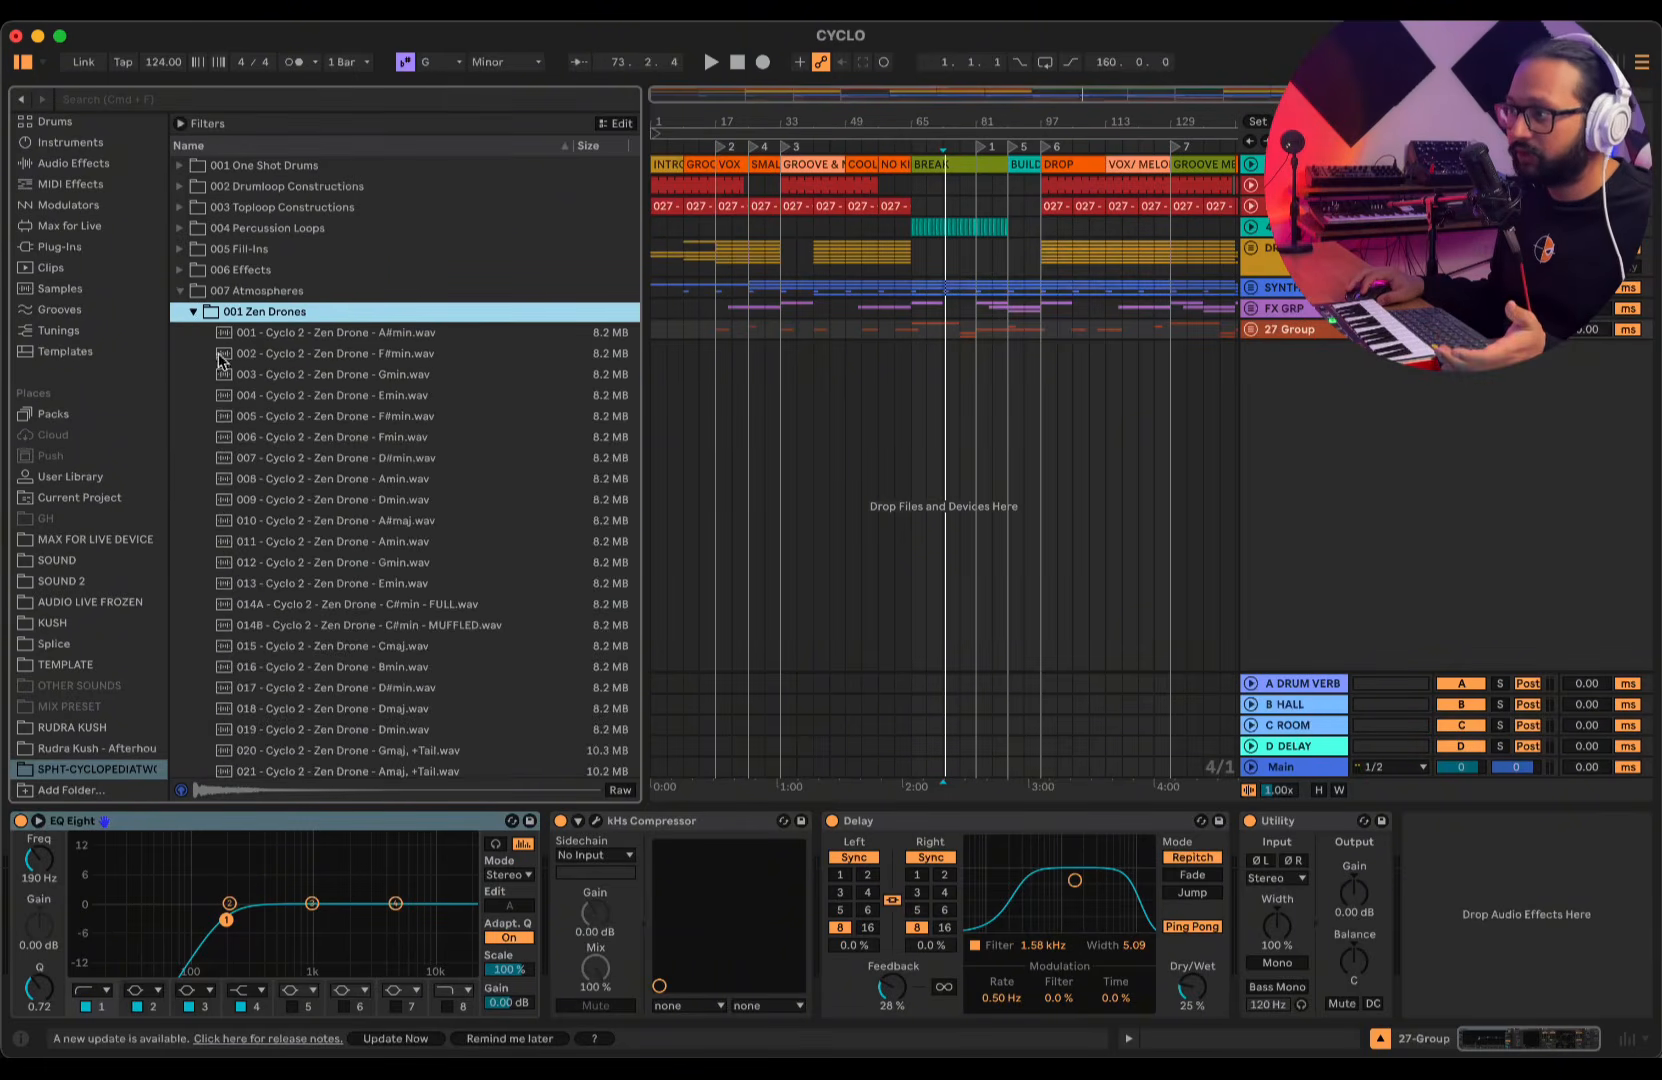
{"action": "left_click", "coordinate": [329, 439]}
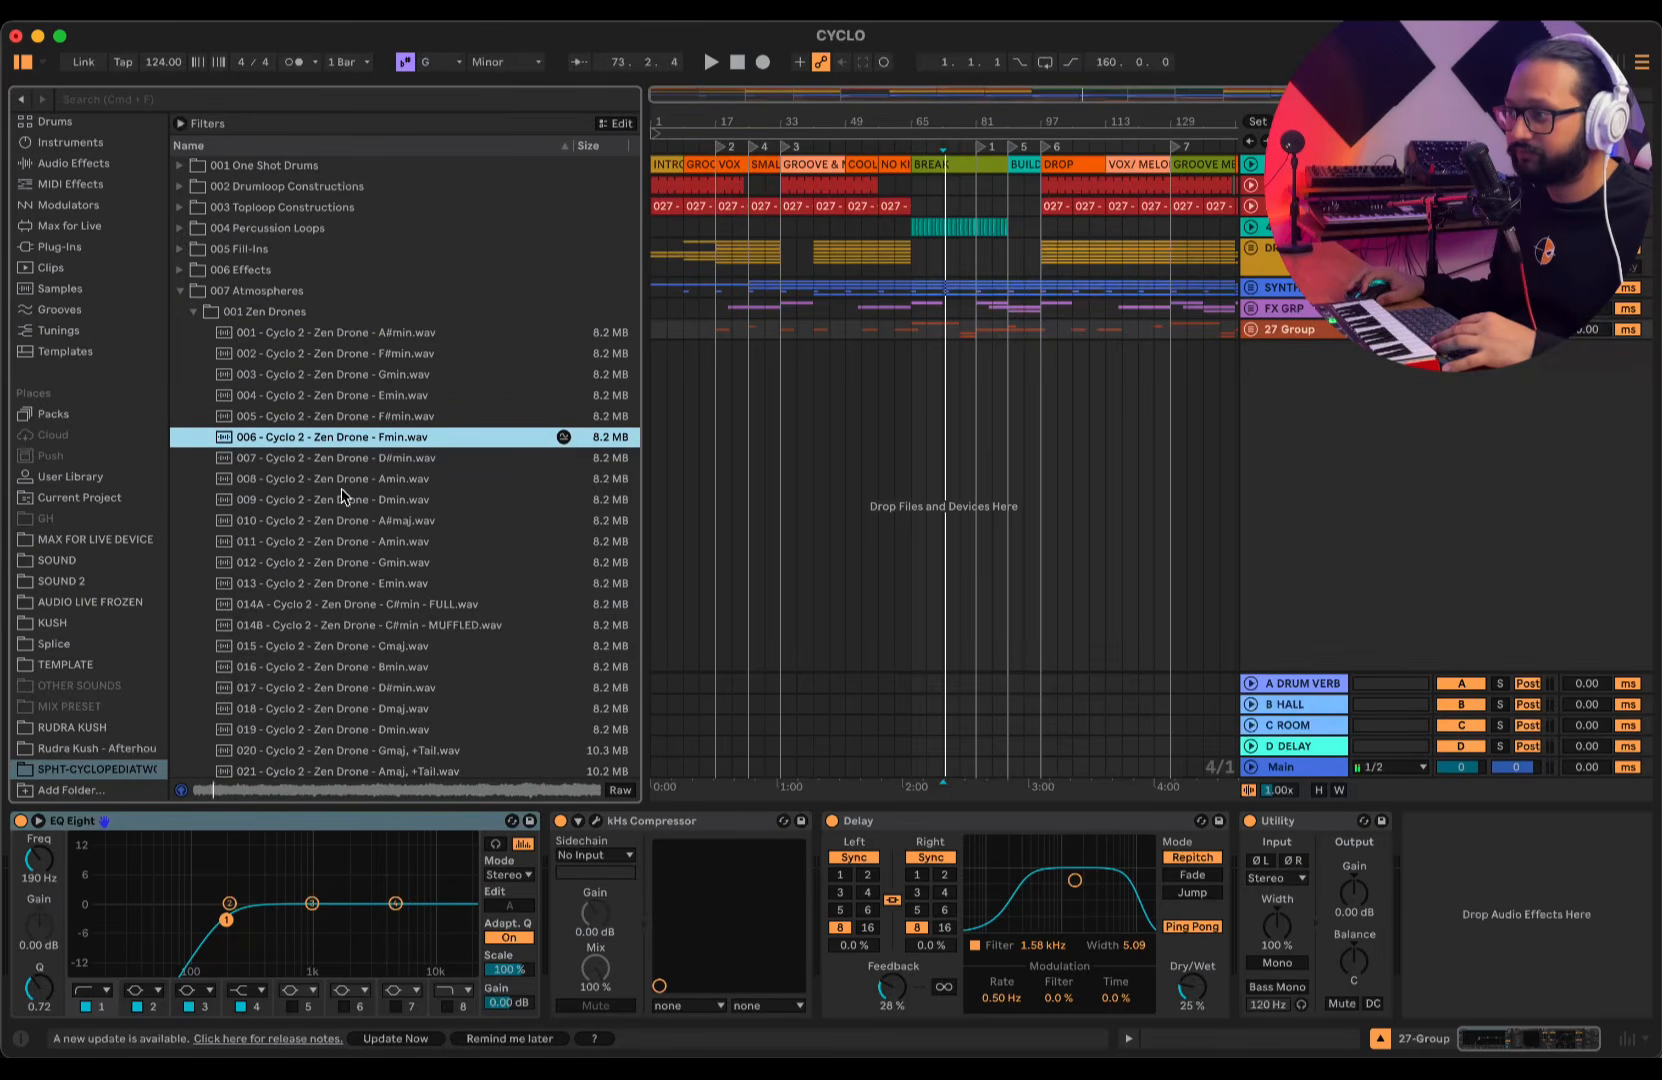
{"action": "left_click", "coordinate": [344, 480]}
{"action": "left_click", "coordinate": [352, 563]}
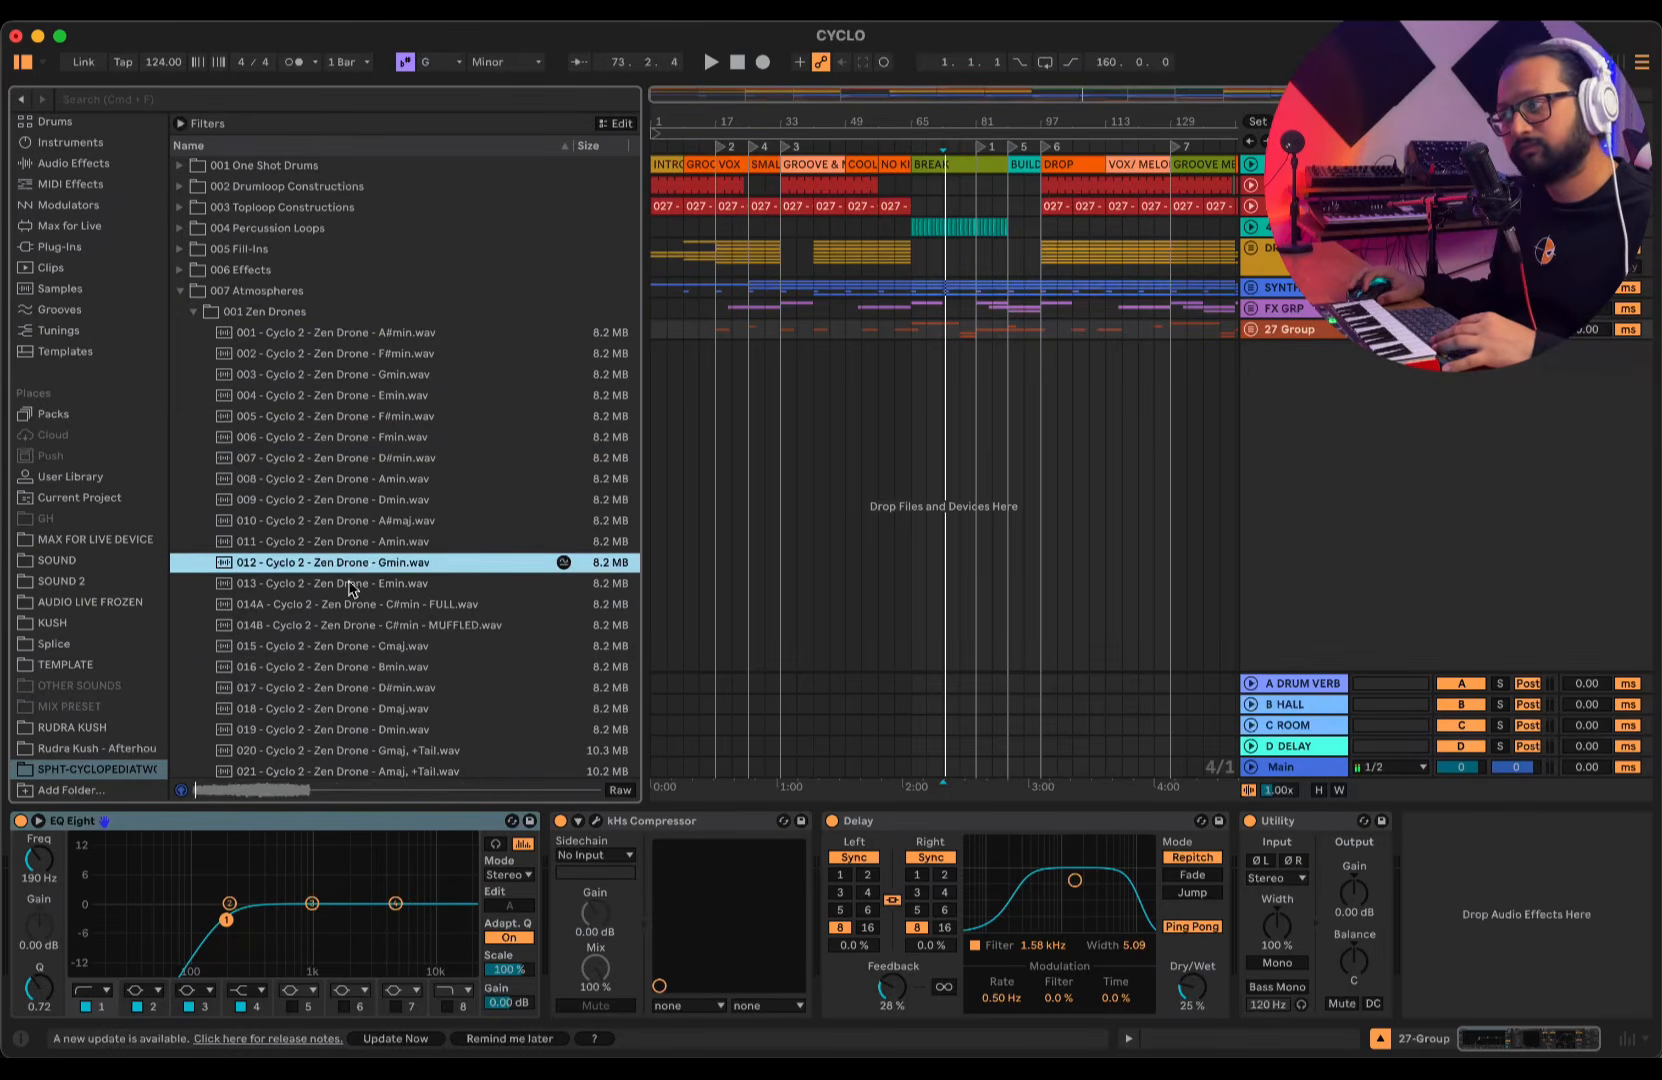
{"action": "left_click", "coordinate": [367, 583]}
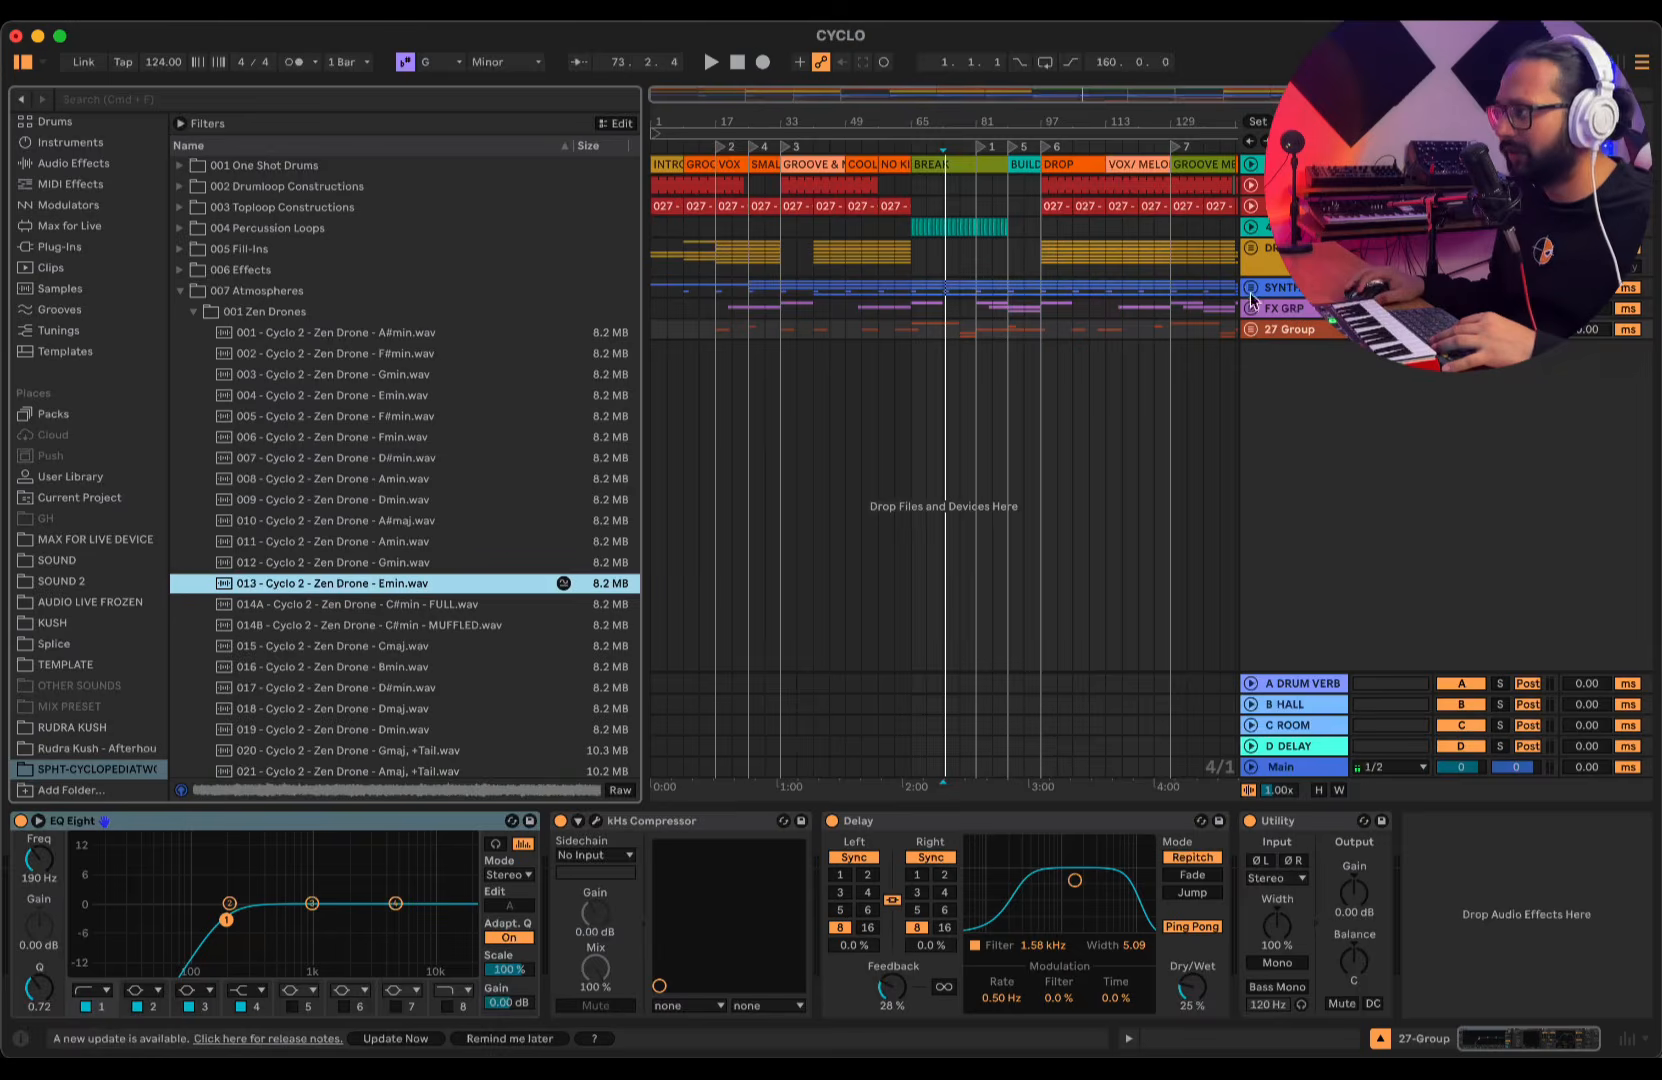
- Unfold the synth group and play the 017 Zen Drone D#min clip from near its start and from bar 7
{"action": "left_click", "coordinate": [1251, 288]}
{"action": "scroll", "coordinate": [858, 348], "scroll_direction": "down", "scroll_amount": 3}
{"action": "scroll", "coordinate": [858, 348], "scroll_direction": "down", "scroll_amount": 1}
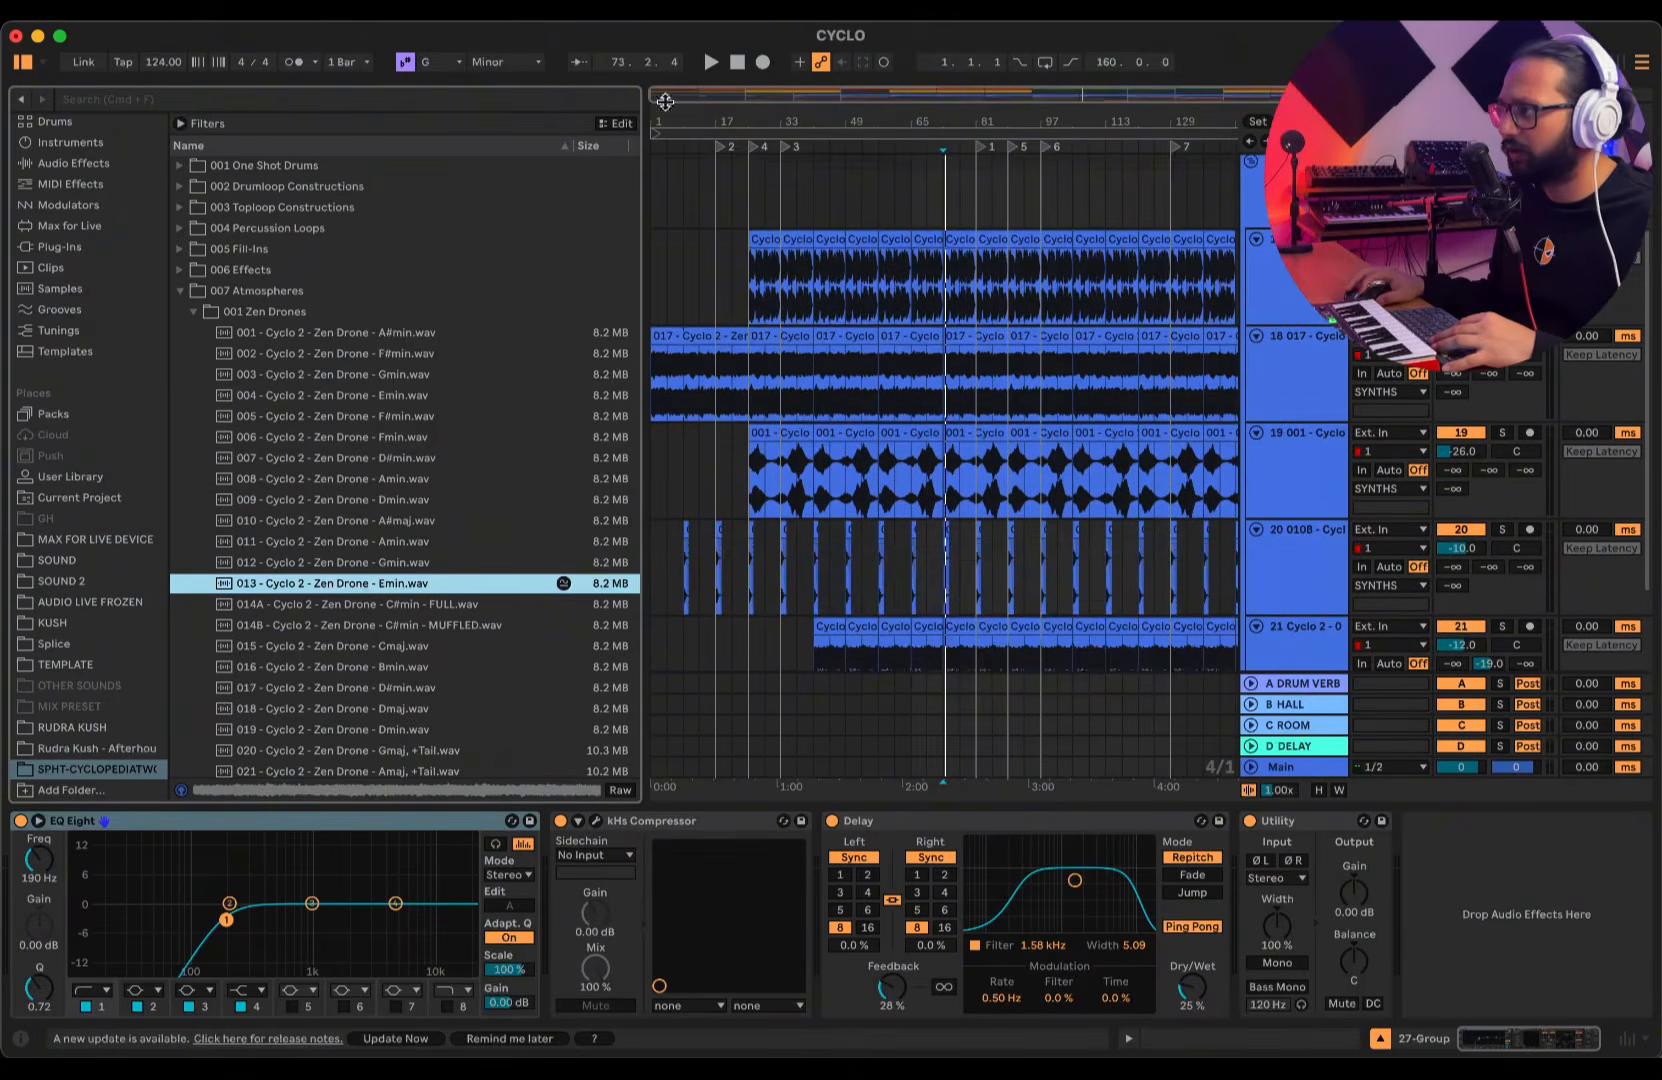
{"action": "left_click_drag", "start_coordinate": [663, 120], "coordinate": [687, 440]}
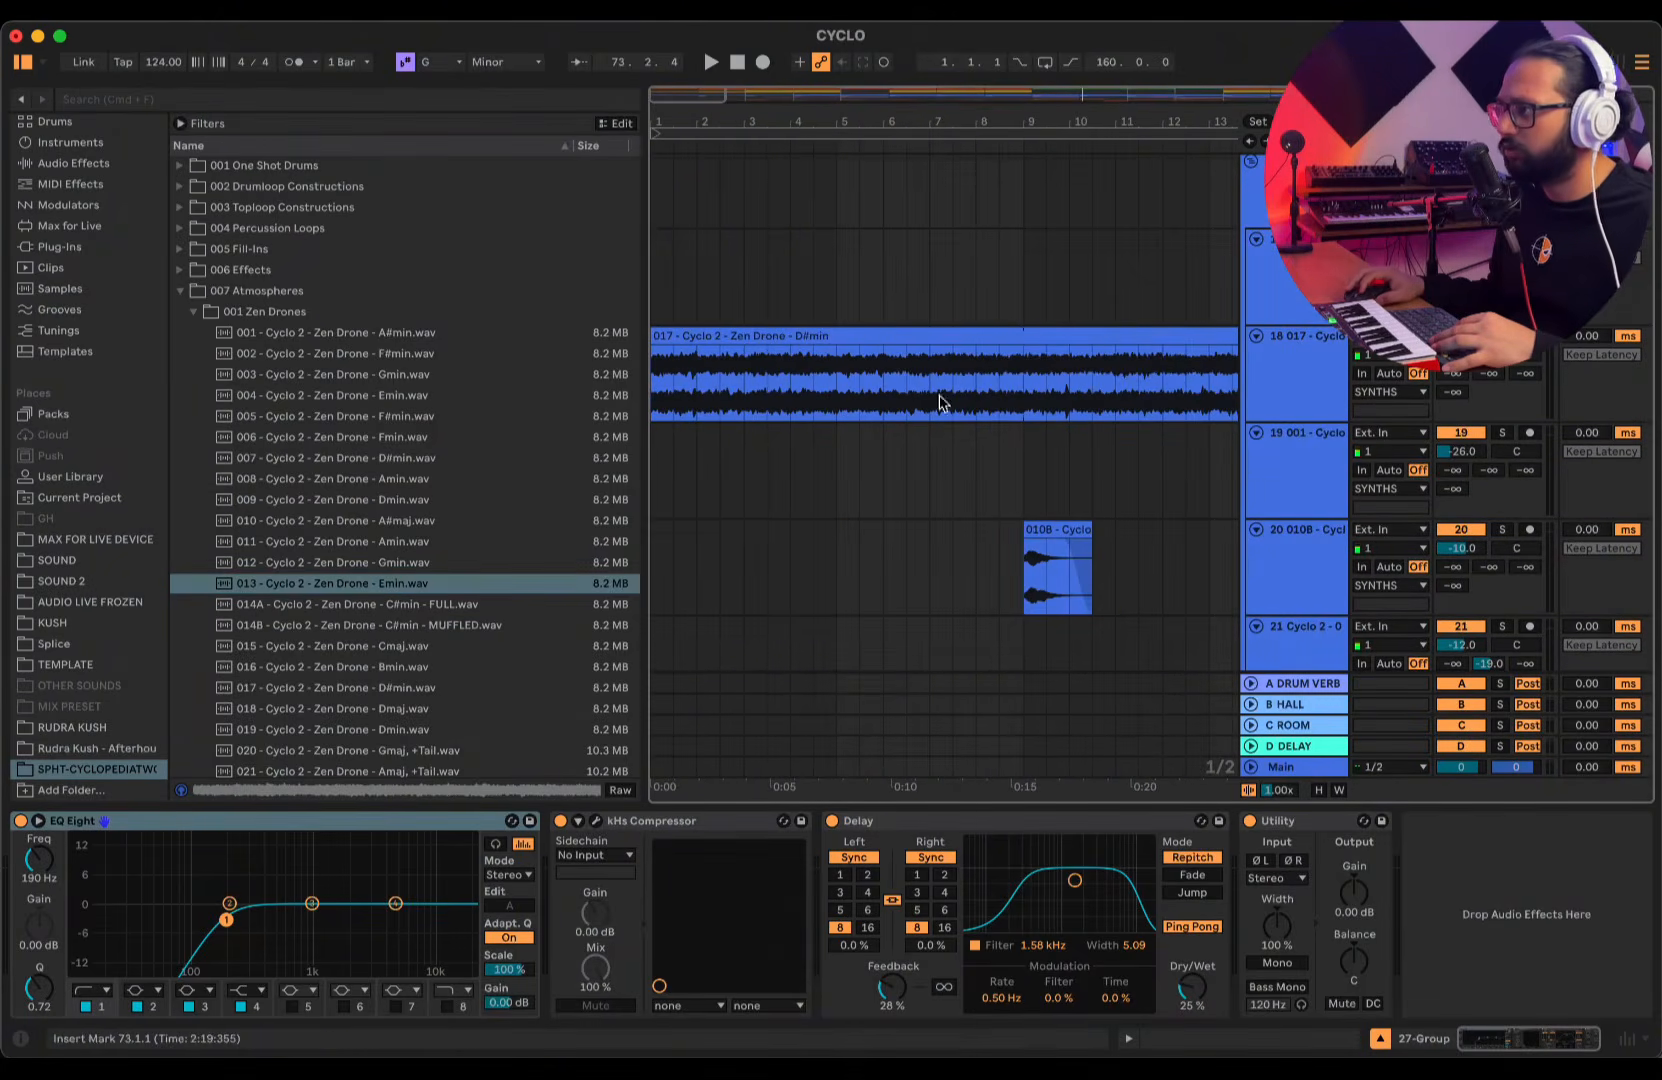
{"action": "key", "text": "space"}
{"action": "left_click", "coordinate": [680, 384]}
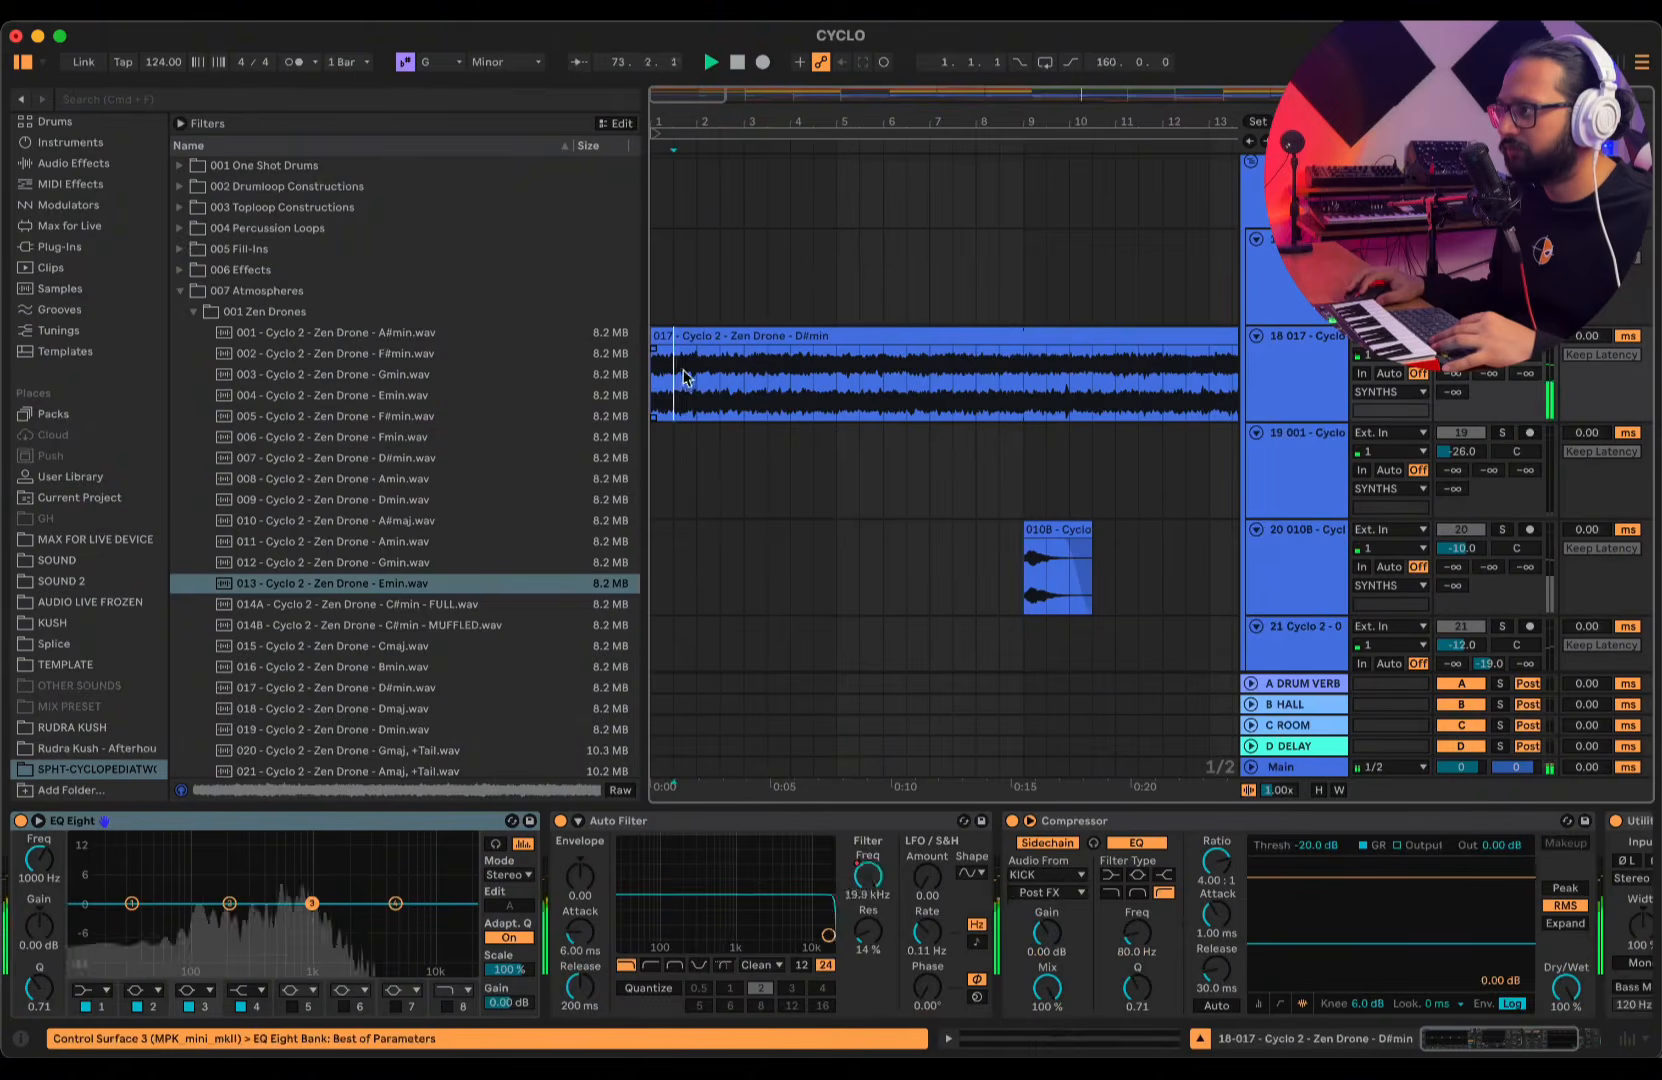
{"action": "left_click", "coordinate": [930, 384]}
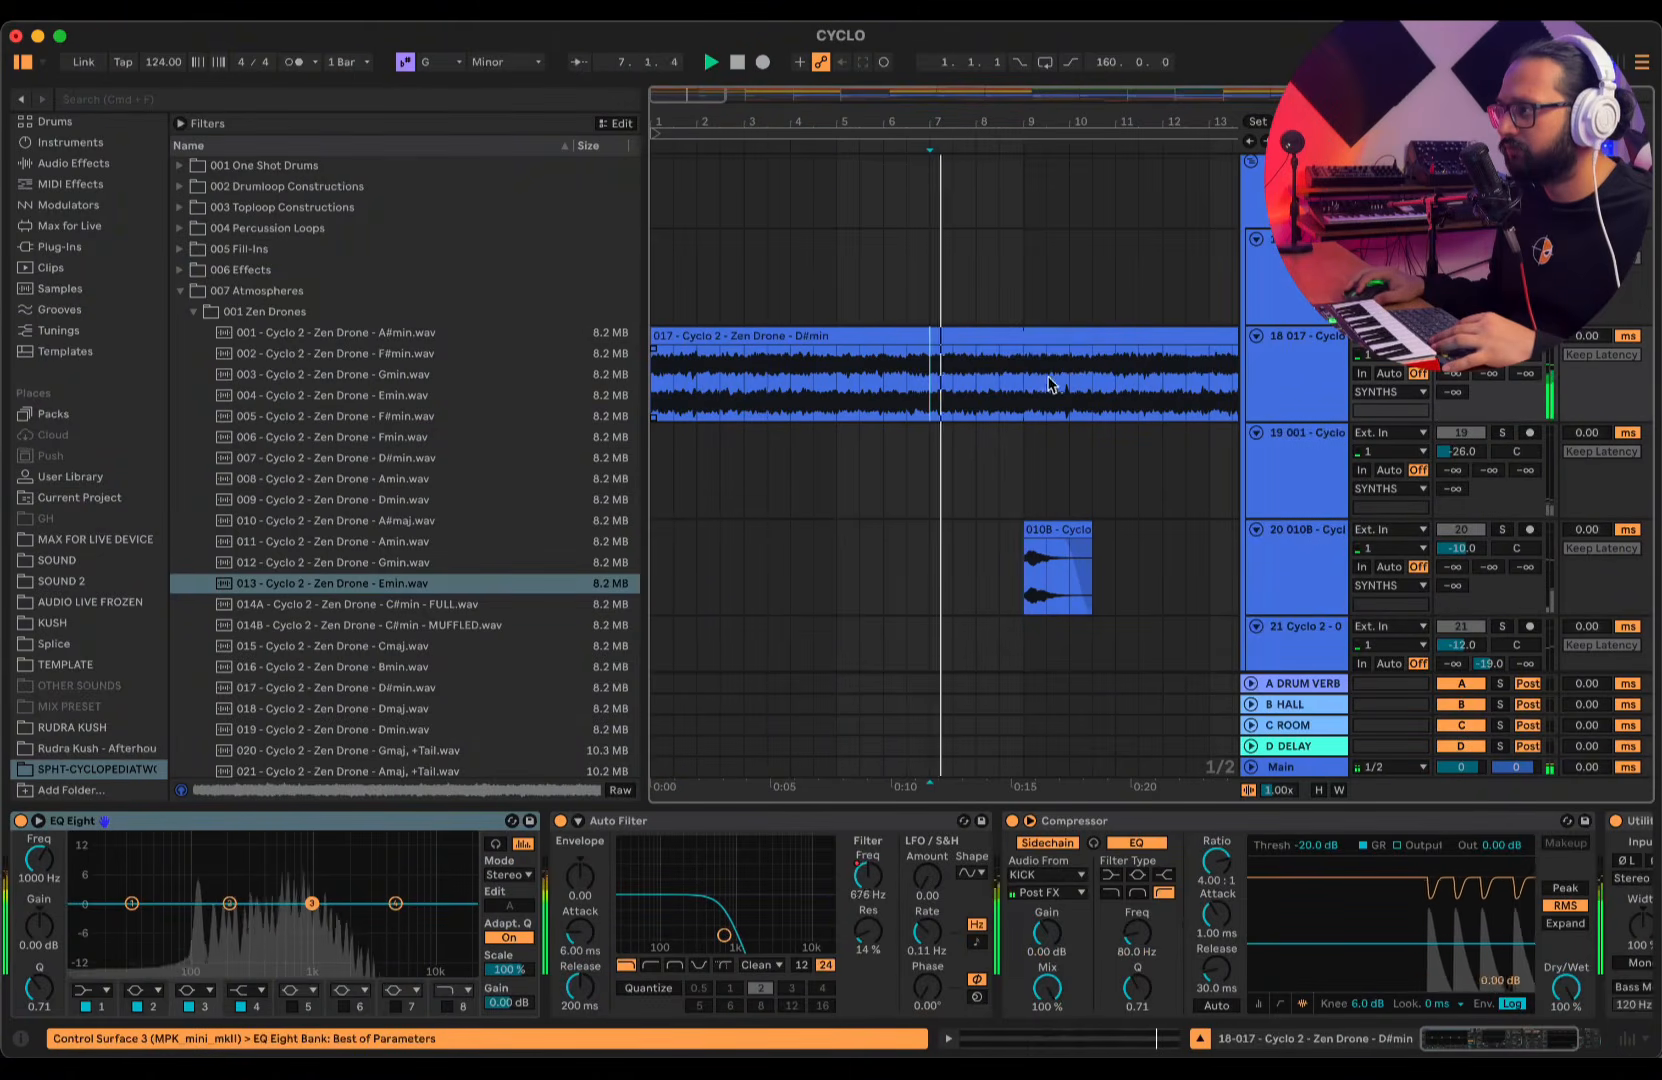
{"action": "key", "text": "space"}
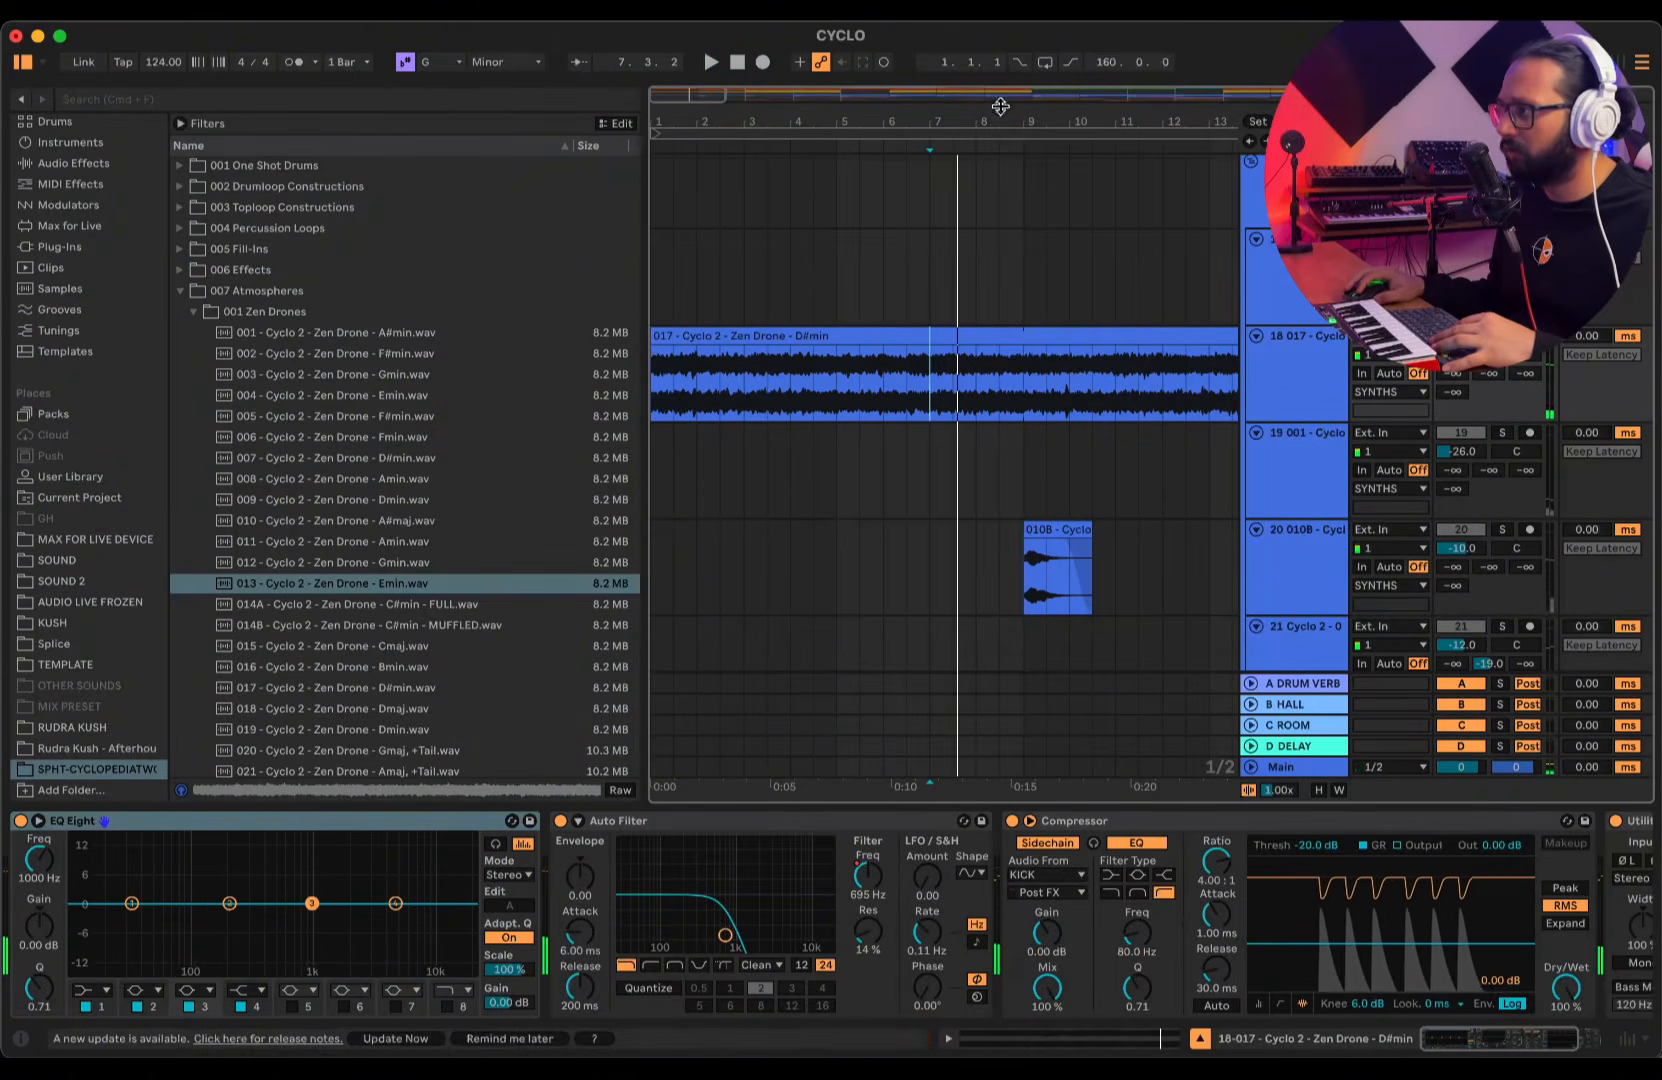
- Play the 017 Zen Drone track briefly from bar 25, where the Dub Chords and Vocal Atmosphere clips start
{"action": "left_click_drag", "start_coordinate": [998, 112], "coordinate": [720, 178]}
{"action": "left_click", "coordinate": [958, 429]}
{"action": "left_click", "coordinate": [942, 388]}
{"action": "key", "text": "space"}
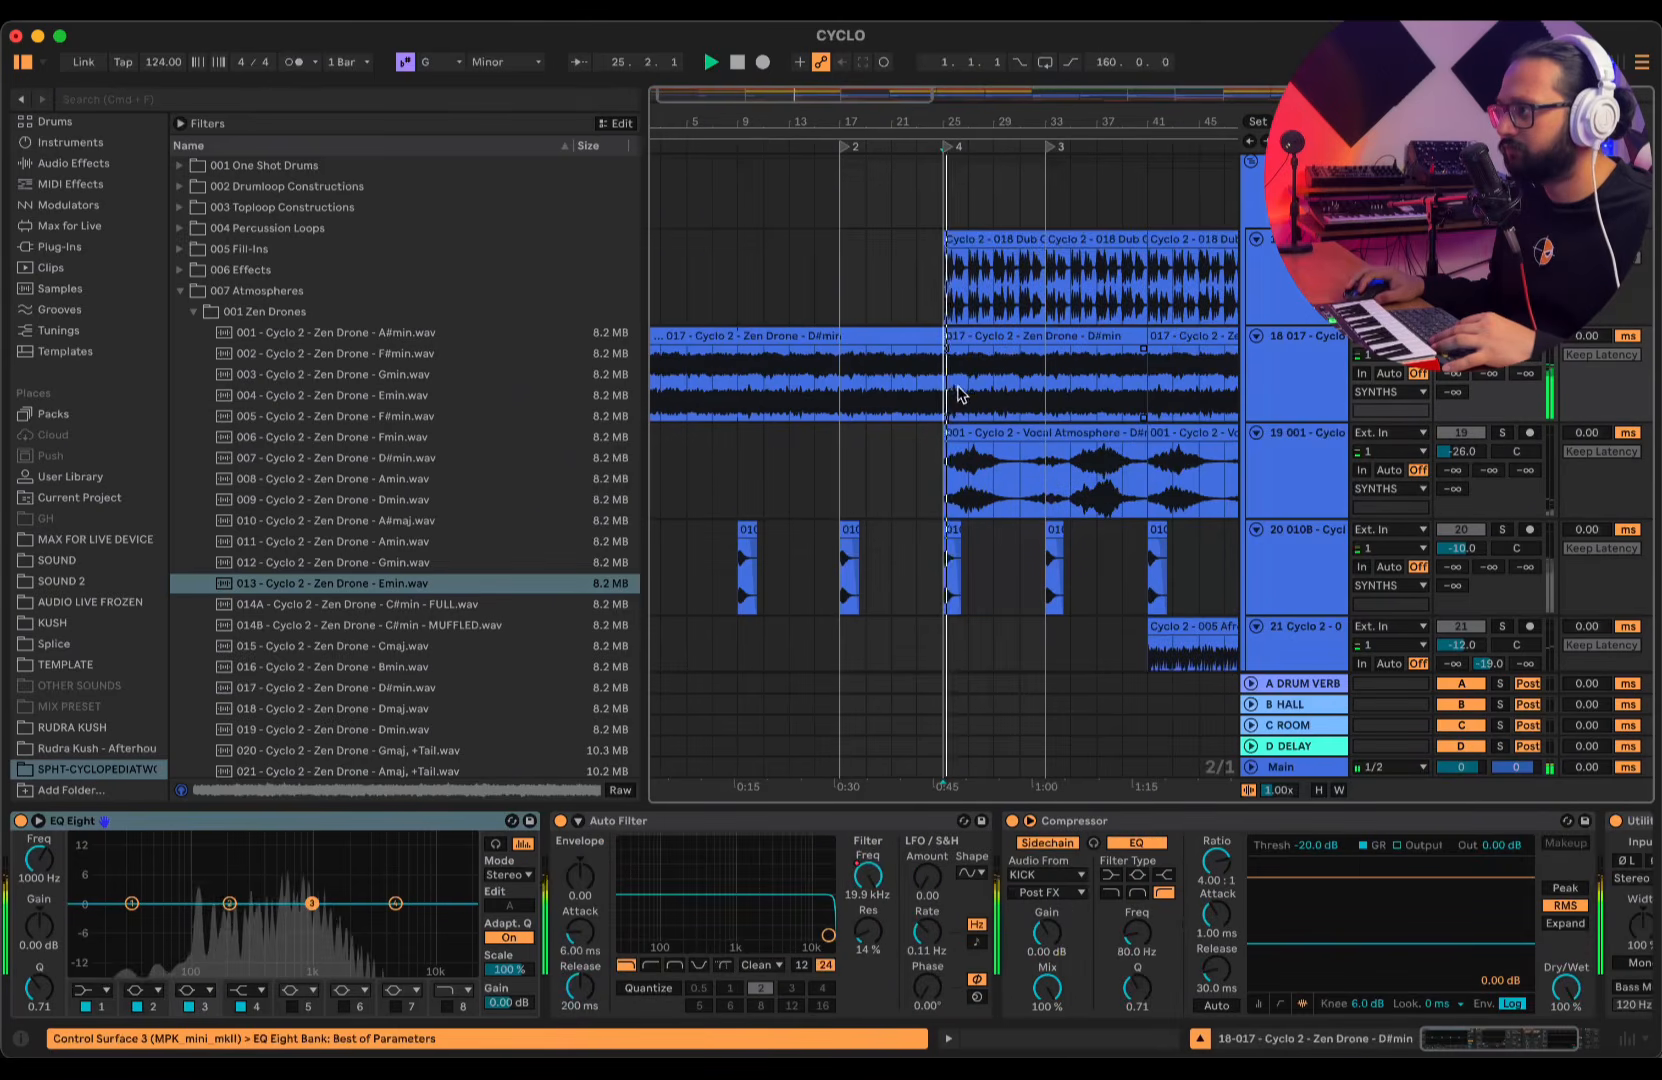
{"action": "key", "text": "space"}
{"action": "left_click_drag", "start_coordinate": [1020, 112], "coordinate": [1020, 184]}
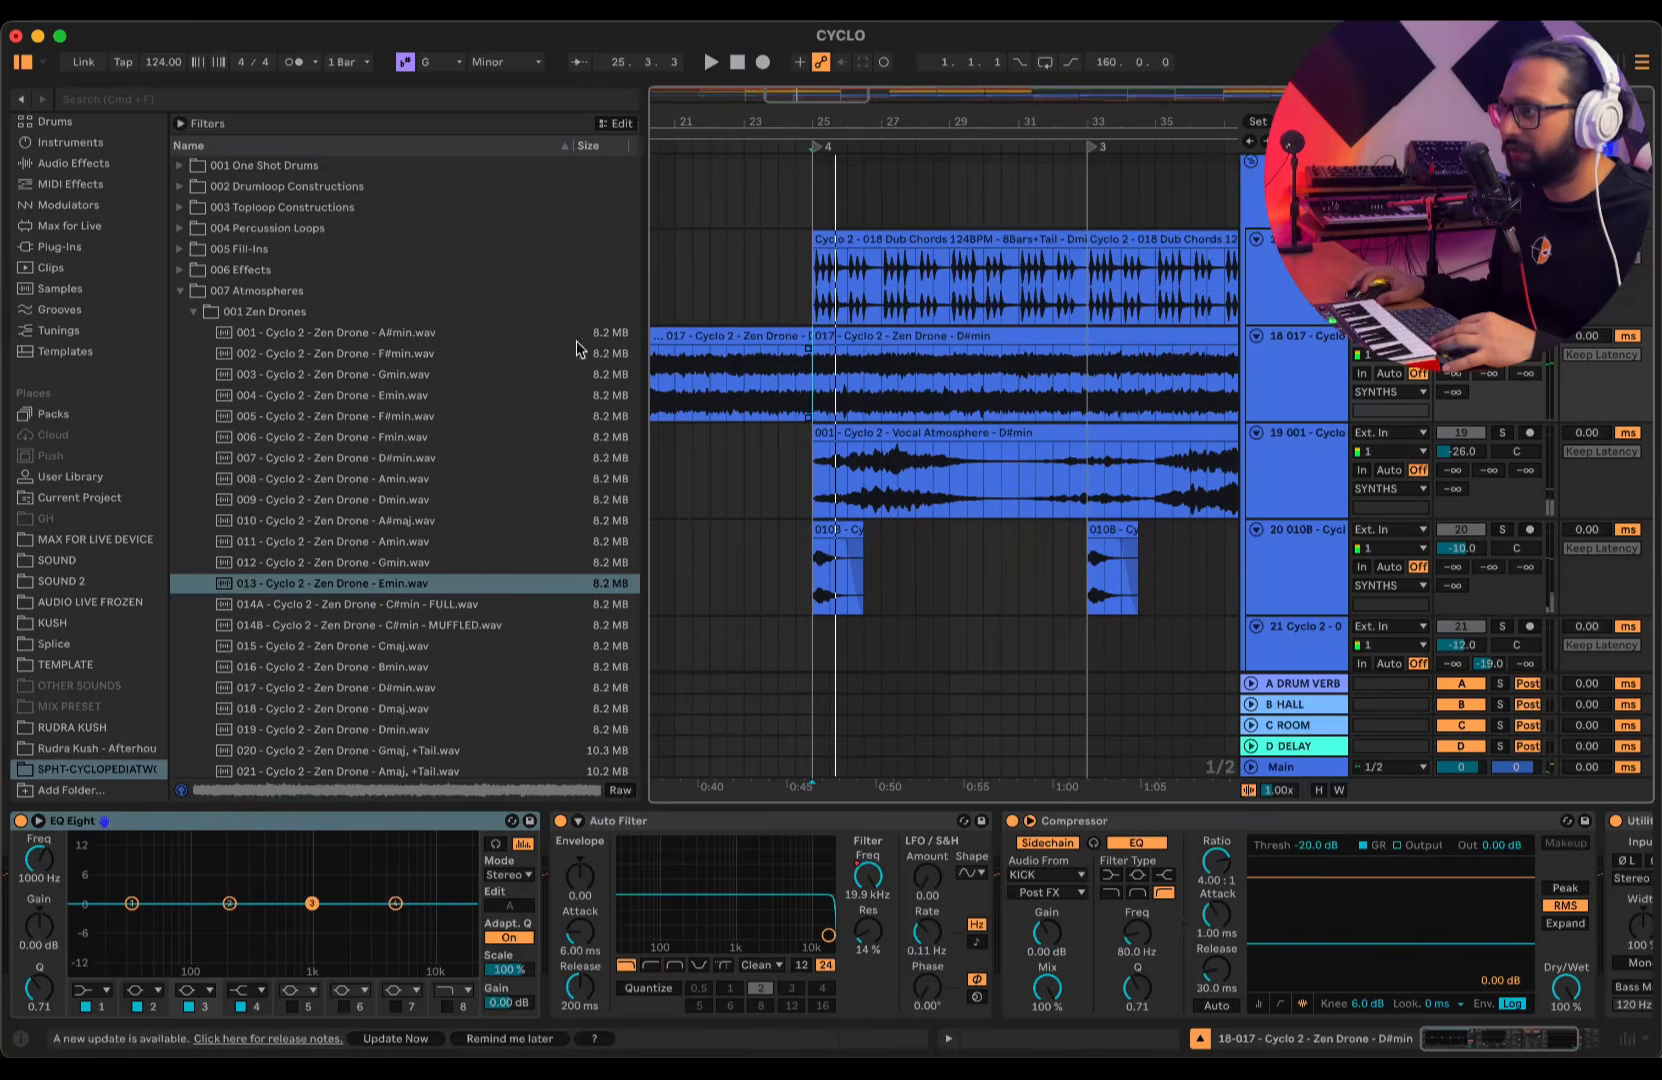
- Audition Zen Drones 017 D#min, 020 Gmaj and 026 F#min in the 001 Zen Drones folder
{"action": "scroll", "coordinate": [358, 607], "scroll_direction": "down", "scroll_amount": 1}
{"action": "left_click", "coordinate": [290, 667]}
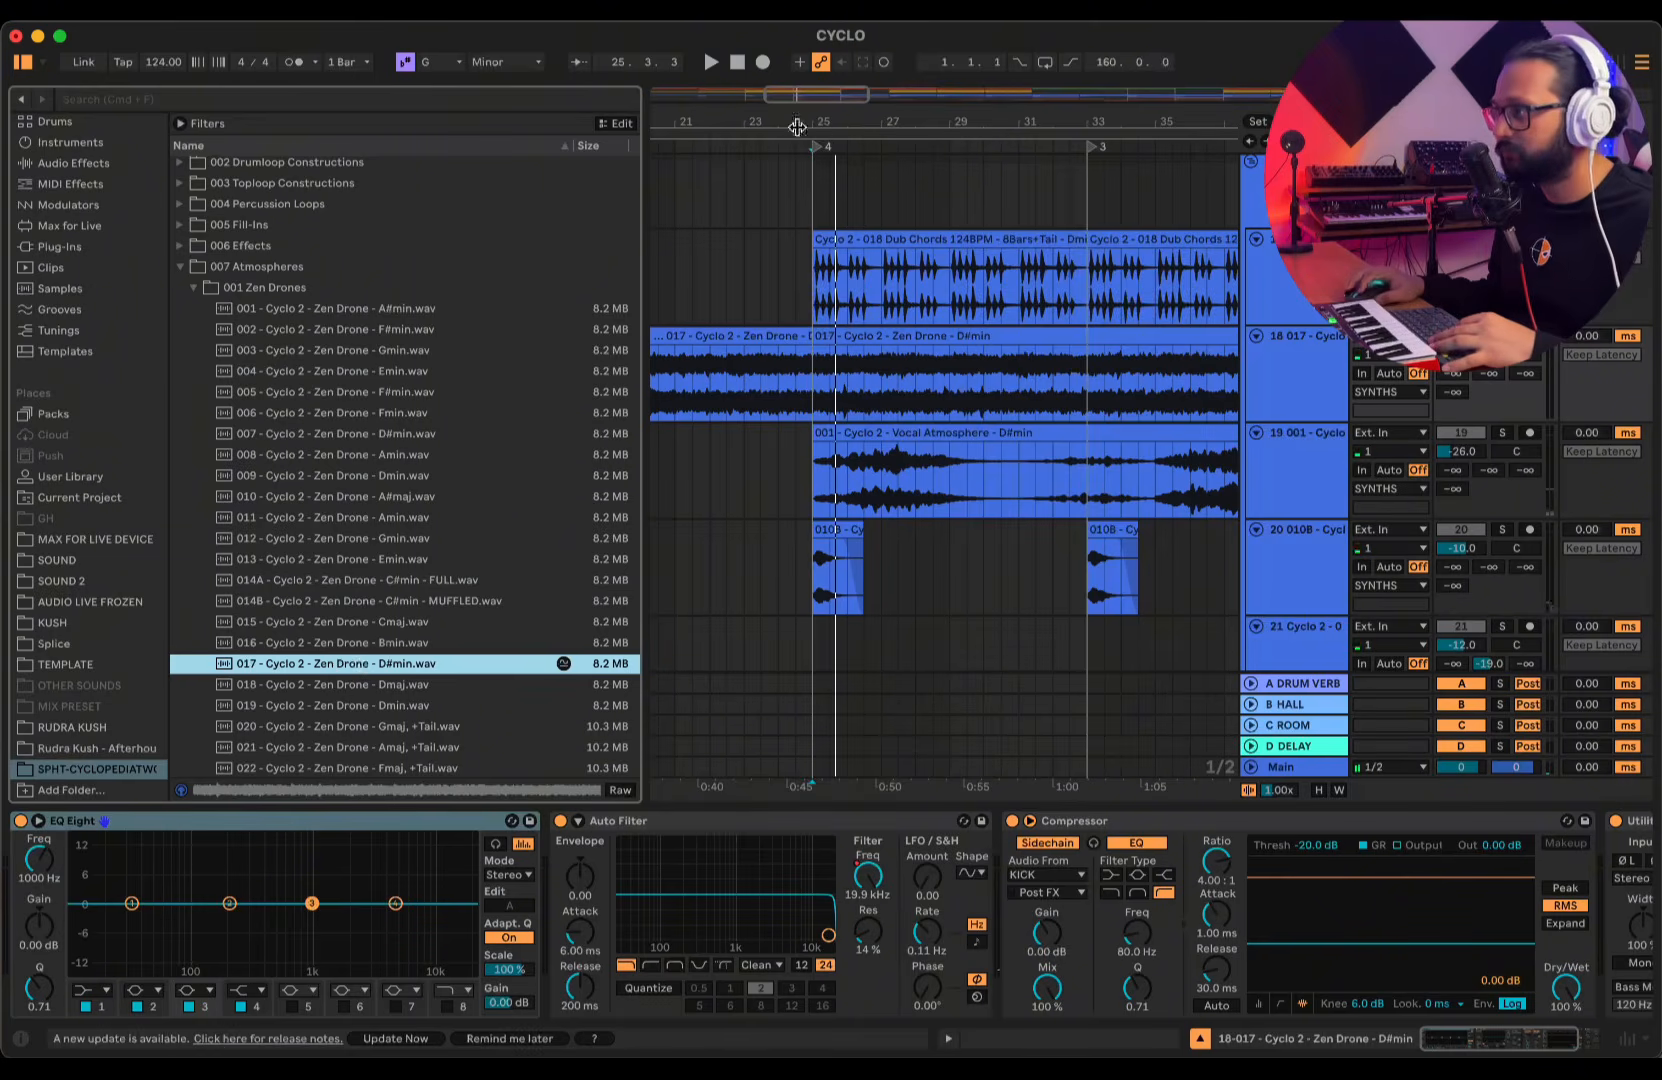
{"action": "left_click_drag", "start_coordinate": [784, 124], "coordinate": [782, 113]}
{"action": "scroll", "coordinate": [320, 610], "scroll_direction": "down", "scroll_amount": 3}
{"action": "left_click", "coordinate": [325, 617]}
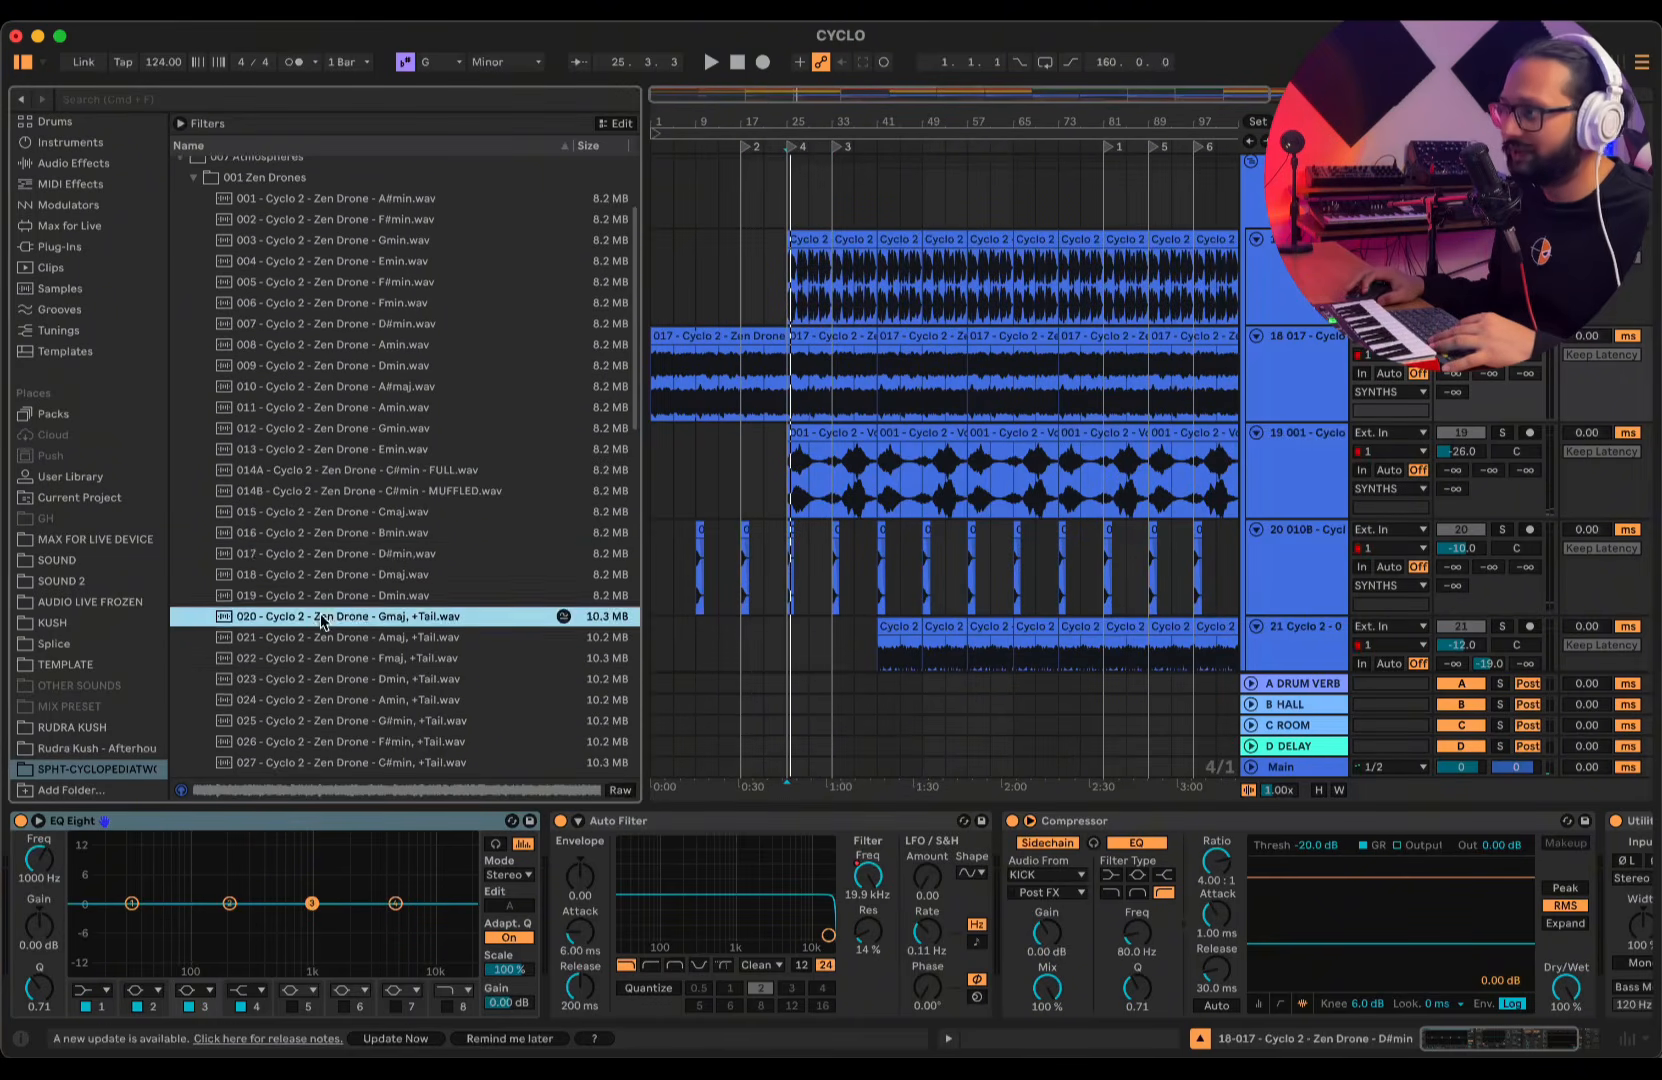
{"action": "scroll", "coordinate": [327, 617], "scroll_direction": "down", "scroll_amount": 5}
{"action": "left_click", "coordinate": [345, 550]}
- Audition more Zen Drones further down the list, including 037 F#m, and collapse the 001 Zen Drones folder
{"action": "scroll", "coordinate": [335, 590], "scroll_direction": "down", "scroll_amount": 3}
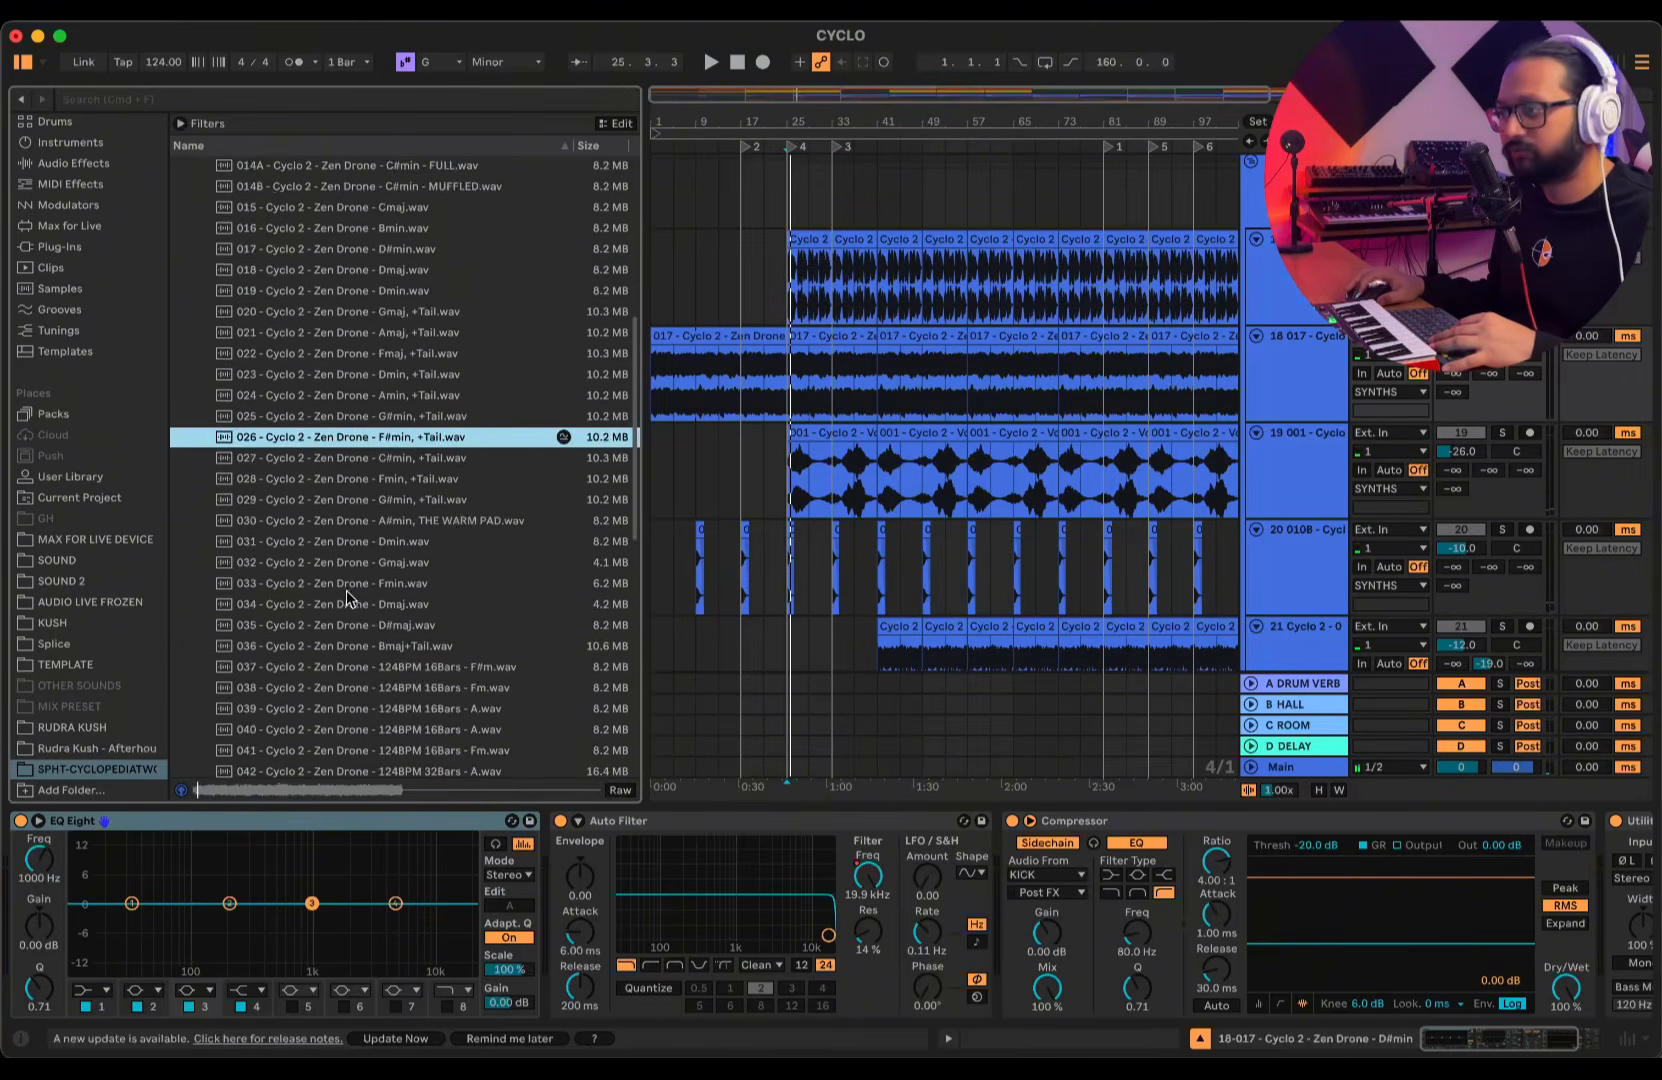
{"action": "left_click", "coordinate": [350, 592]}
{"action": "scroll", "coordinate": [333, 662], "scroll_direction": "down", "scroll_amount": 2}
{"action": "left_click", "coordinate": [331, 617]}
{"action": "scroll", "coordinate": [340, 656], "scroll_direction": "down", "scroll_amount": 3}
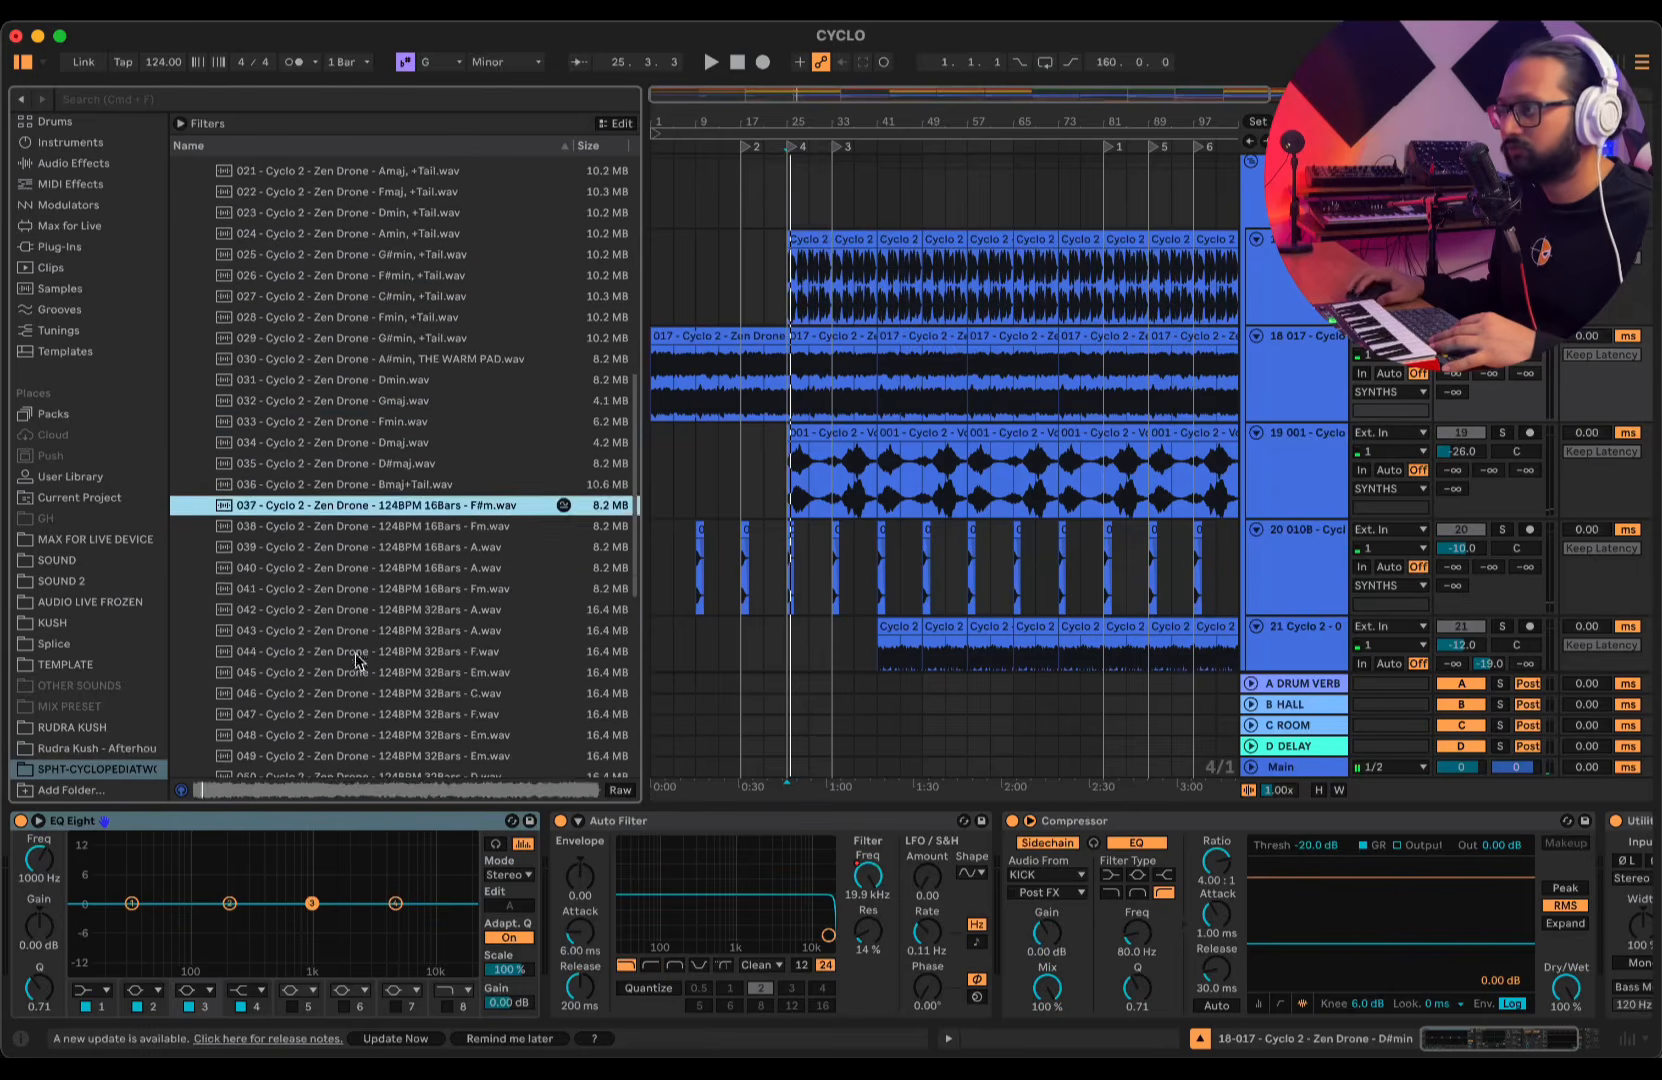
{"action": "left_click", "coordinate": [361, 654]}
{"action": "scroll", "coordinate": [320, 580], "scroll_direction": "up", "scroll_amount": 8}
{"action": "scroll", "coordinate": [300, 535], "scroll_direction": "up", "scroll_amount": 5}
{"action": "scroll", "coordinate": [163, 494], "scroll_direction": "up", "scroll_amount": 3}
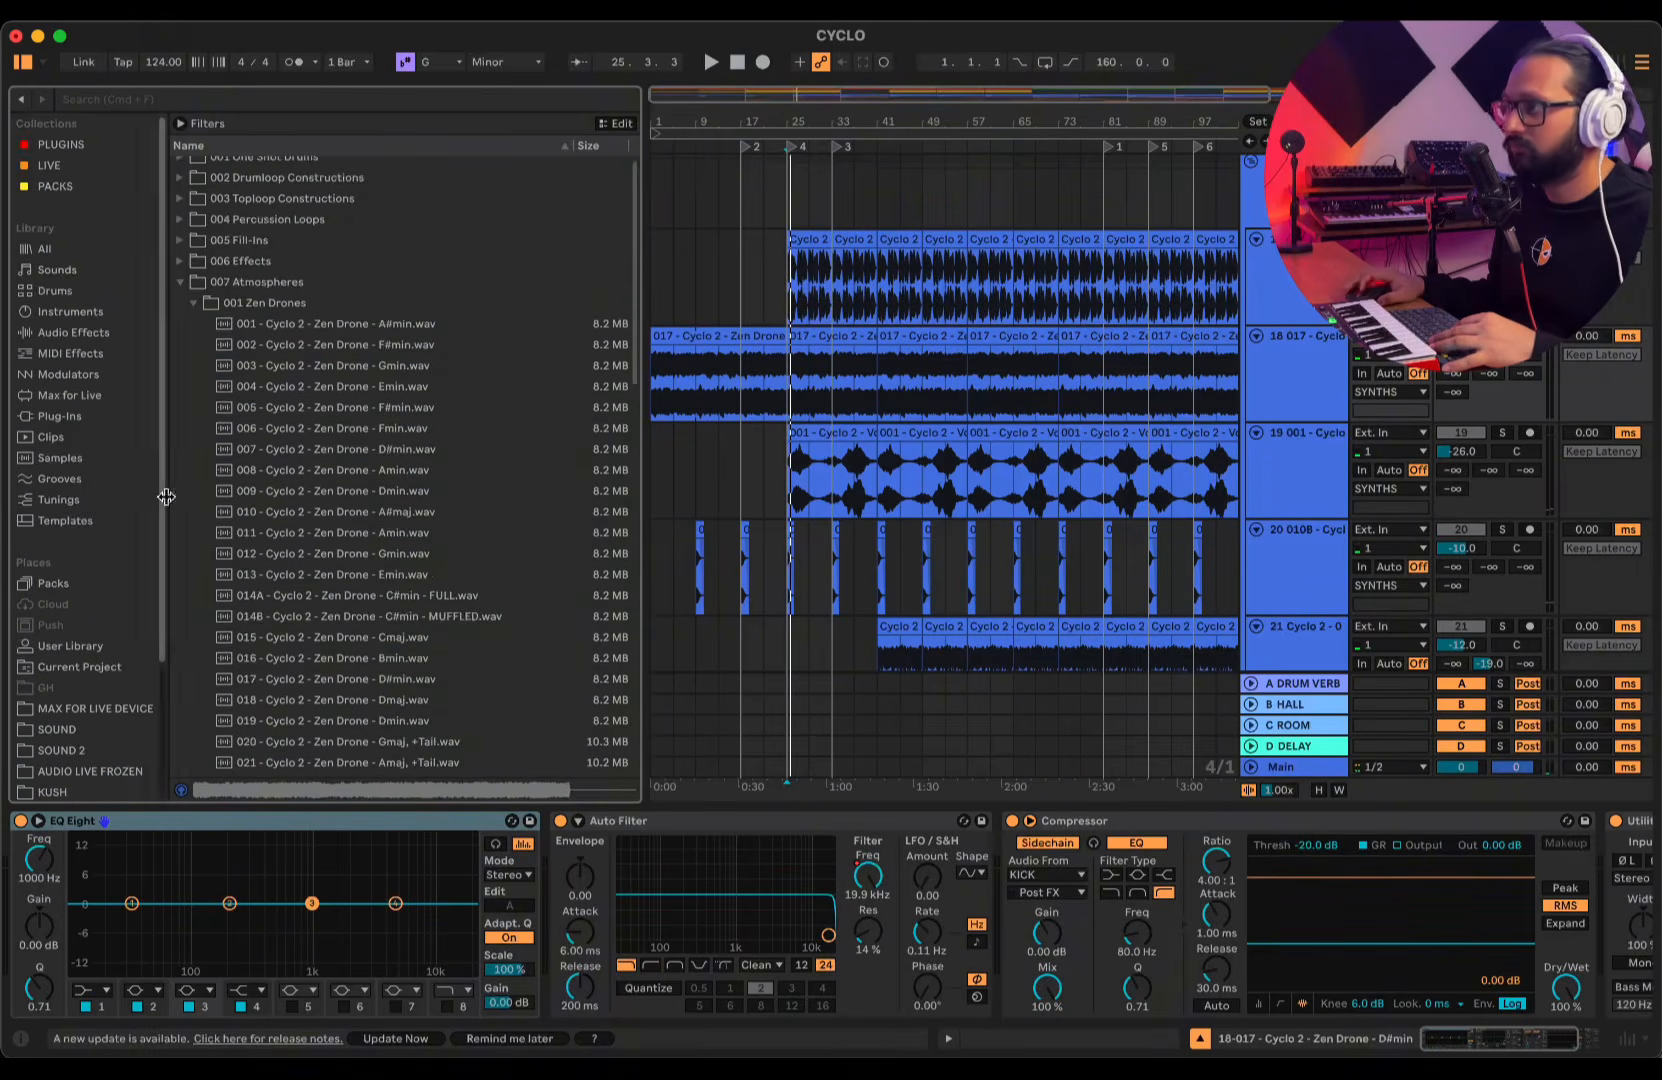
{"action": "left_click", "coordinate": [194, 304]}
- Audition Tonal Beds 002 Cmin and 004 Cmaj in the 002 Tonal Beds folder and collapse it
{"action": "left_click", "coordinate": [193, 335]}
{"action": "left_click", "coordinate": [300, 374]}
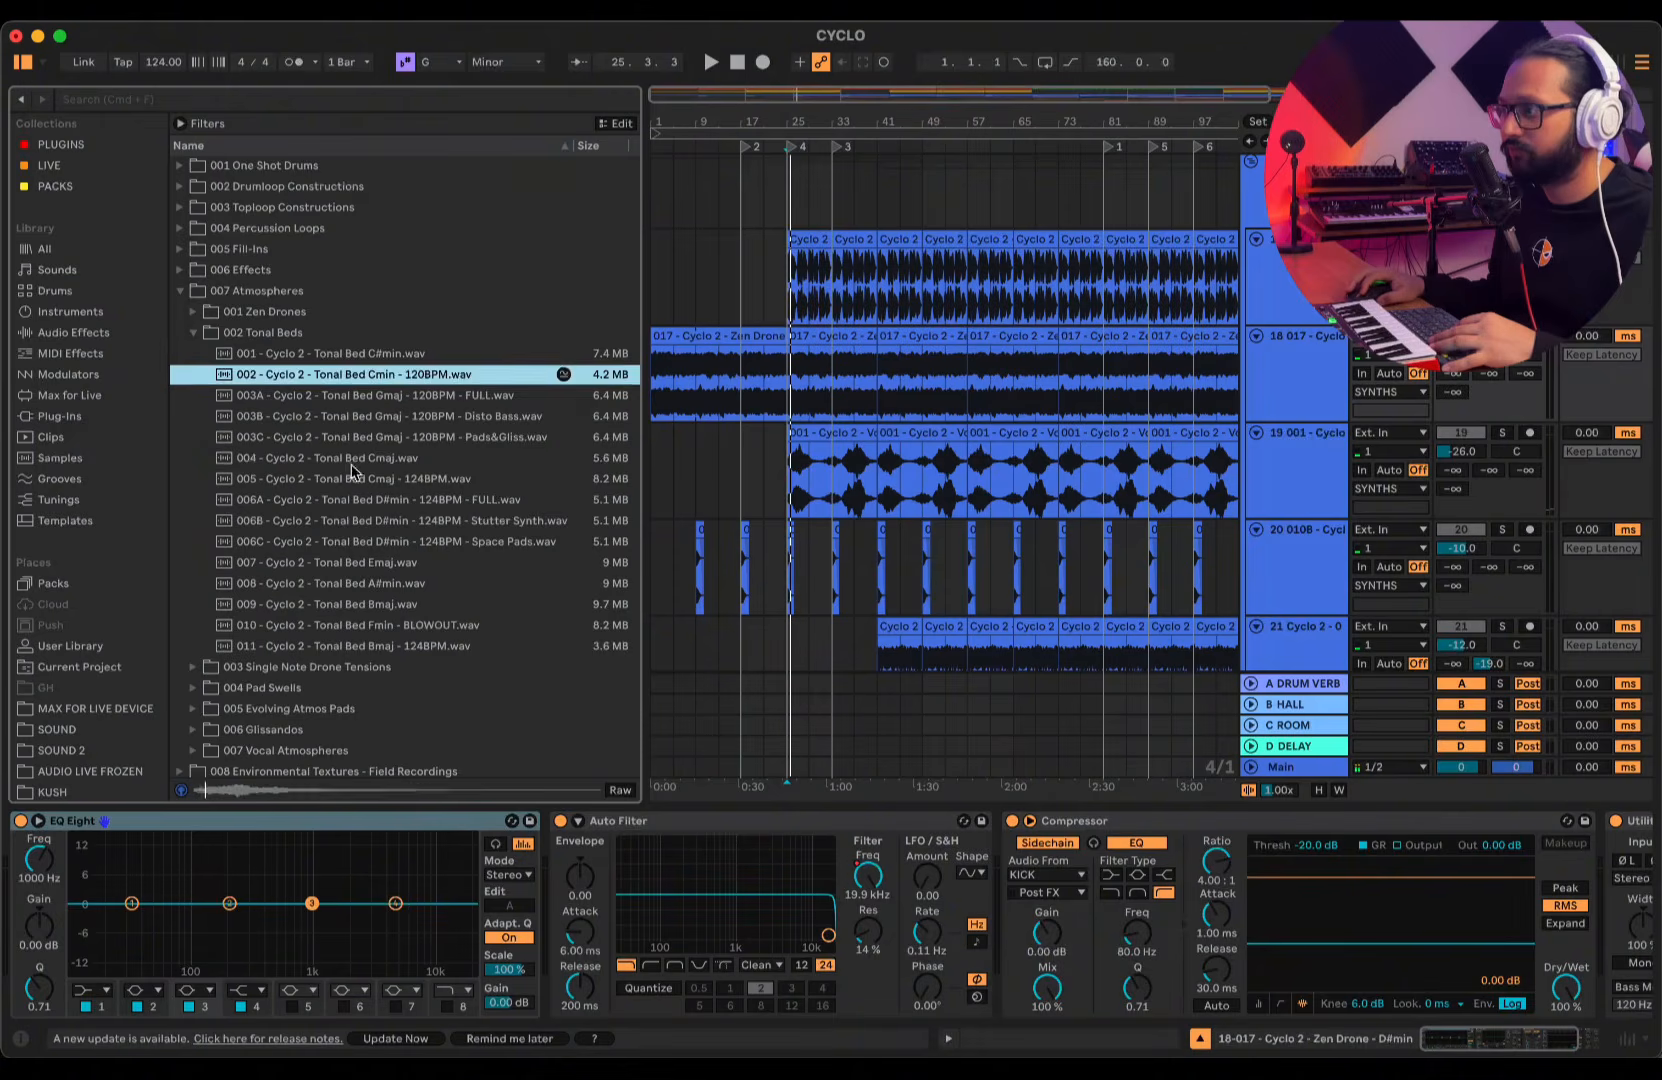
{"action": "left_click", "coordinate": [352, 460]}
{"action": "left_click", "coordinate": [196, 334]}
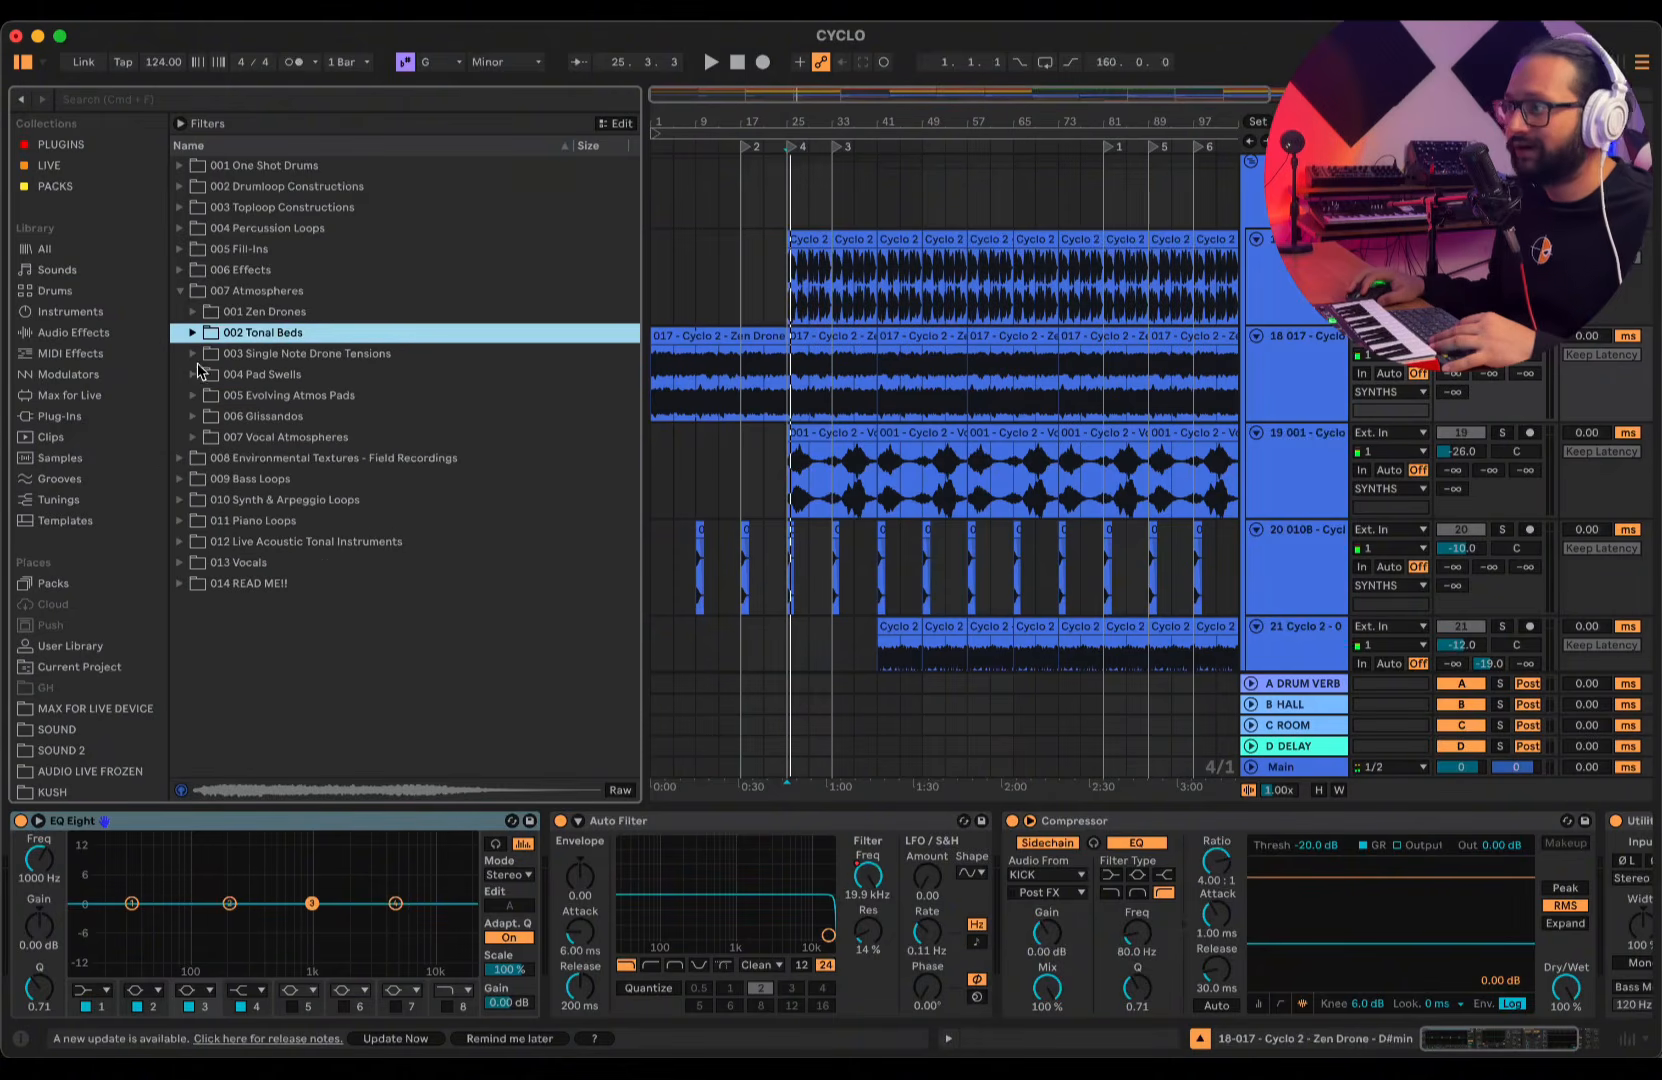
- Audition Single Note Tensions 007, 005, 012 and 017 in the 003 Single Note Drone Tensions folder and collapse it
{"action": "left_click", "coordinate": [194, 355]}
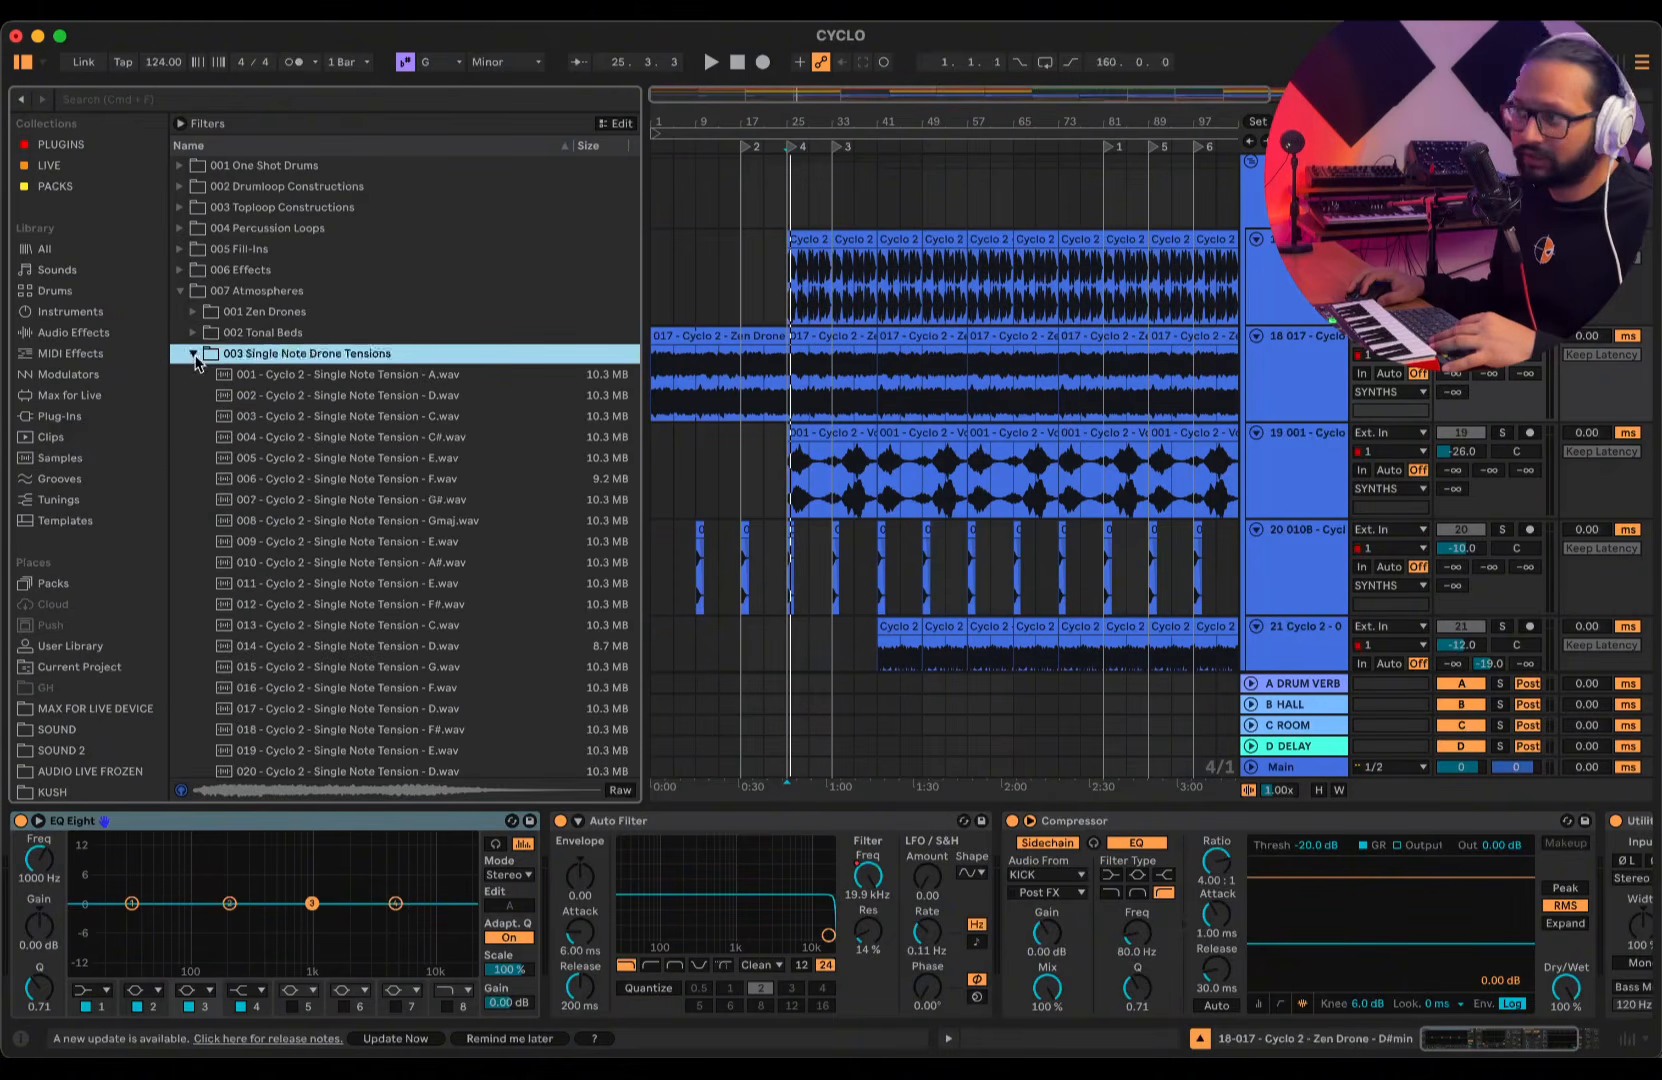
{"action": "left_click", "coordinate": [340, 498]}
{"action": "left_click", "coordinate": [379, 459]}
{"action": "left_click", "coordinate": [366, 602]}
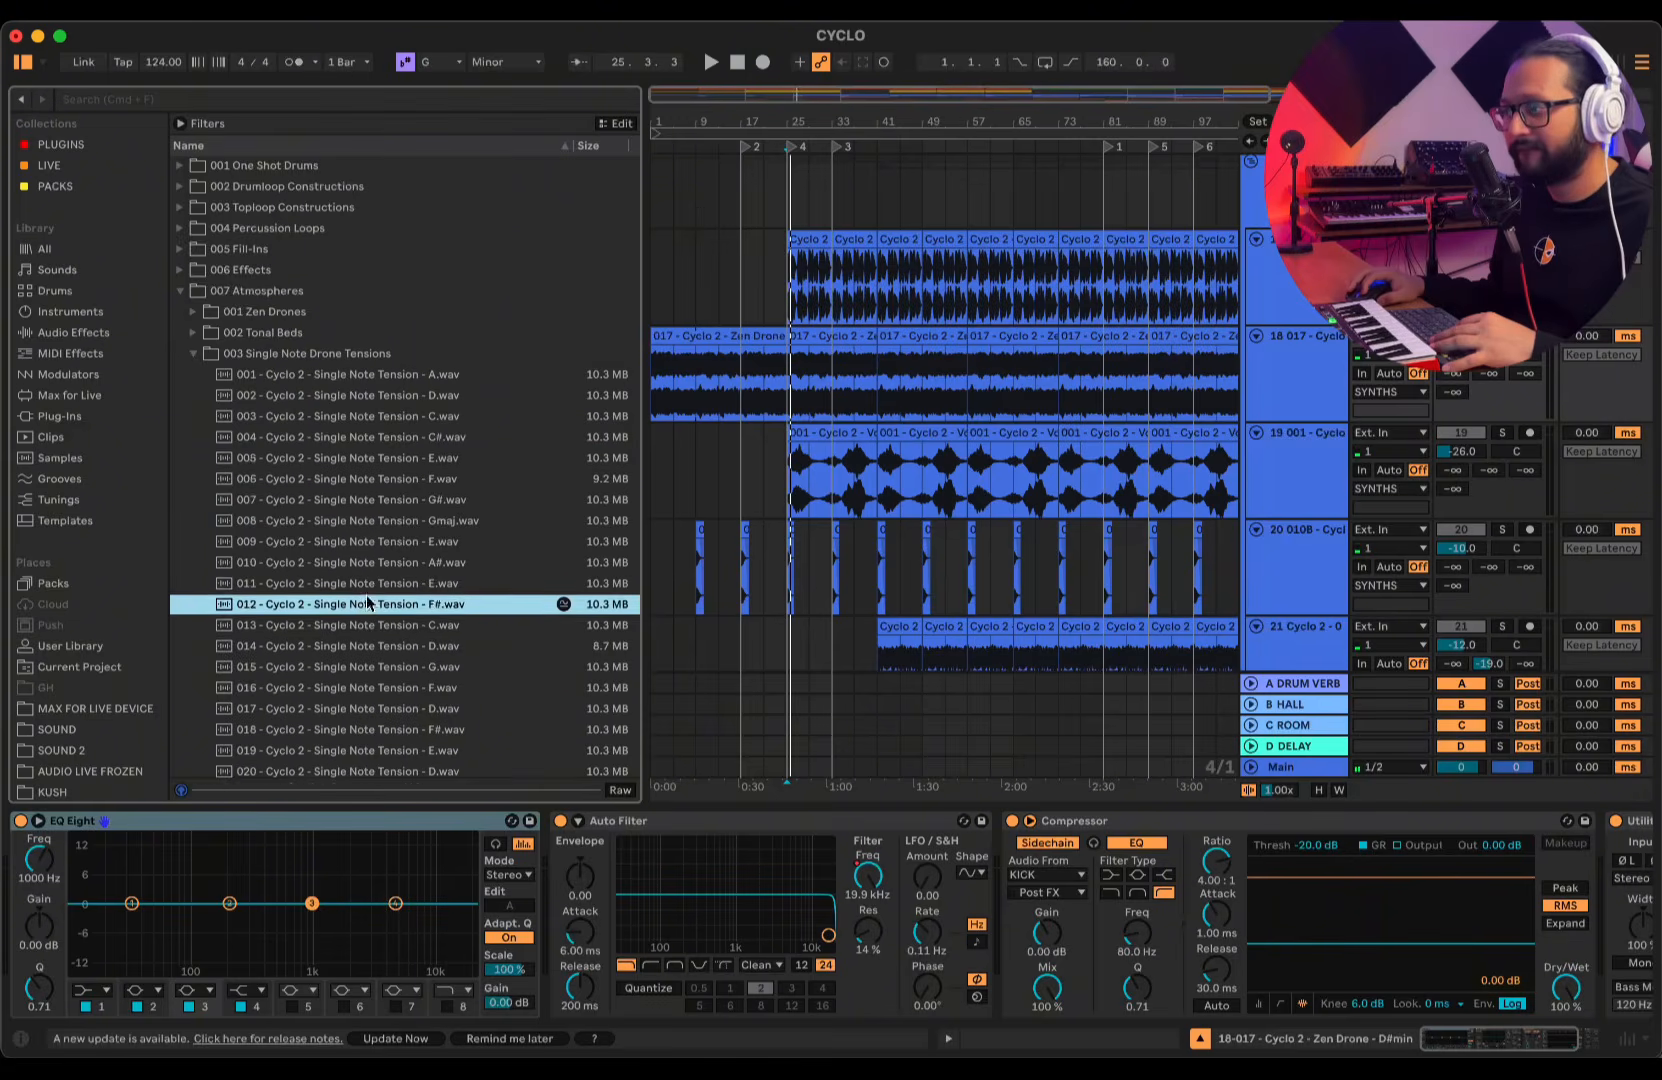
{"action": "scroll", "coordinate": [366, 603], "scroll_direction": "down", "scroll_amount": 3}
{"action": "left_click", "coordinate": [345, 592]}
{"action": "scroll", "coordinate": [251, 378], "scroll_direction": "up", "scroll_amount": 2}
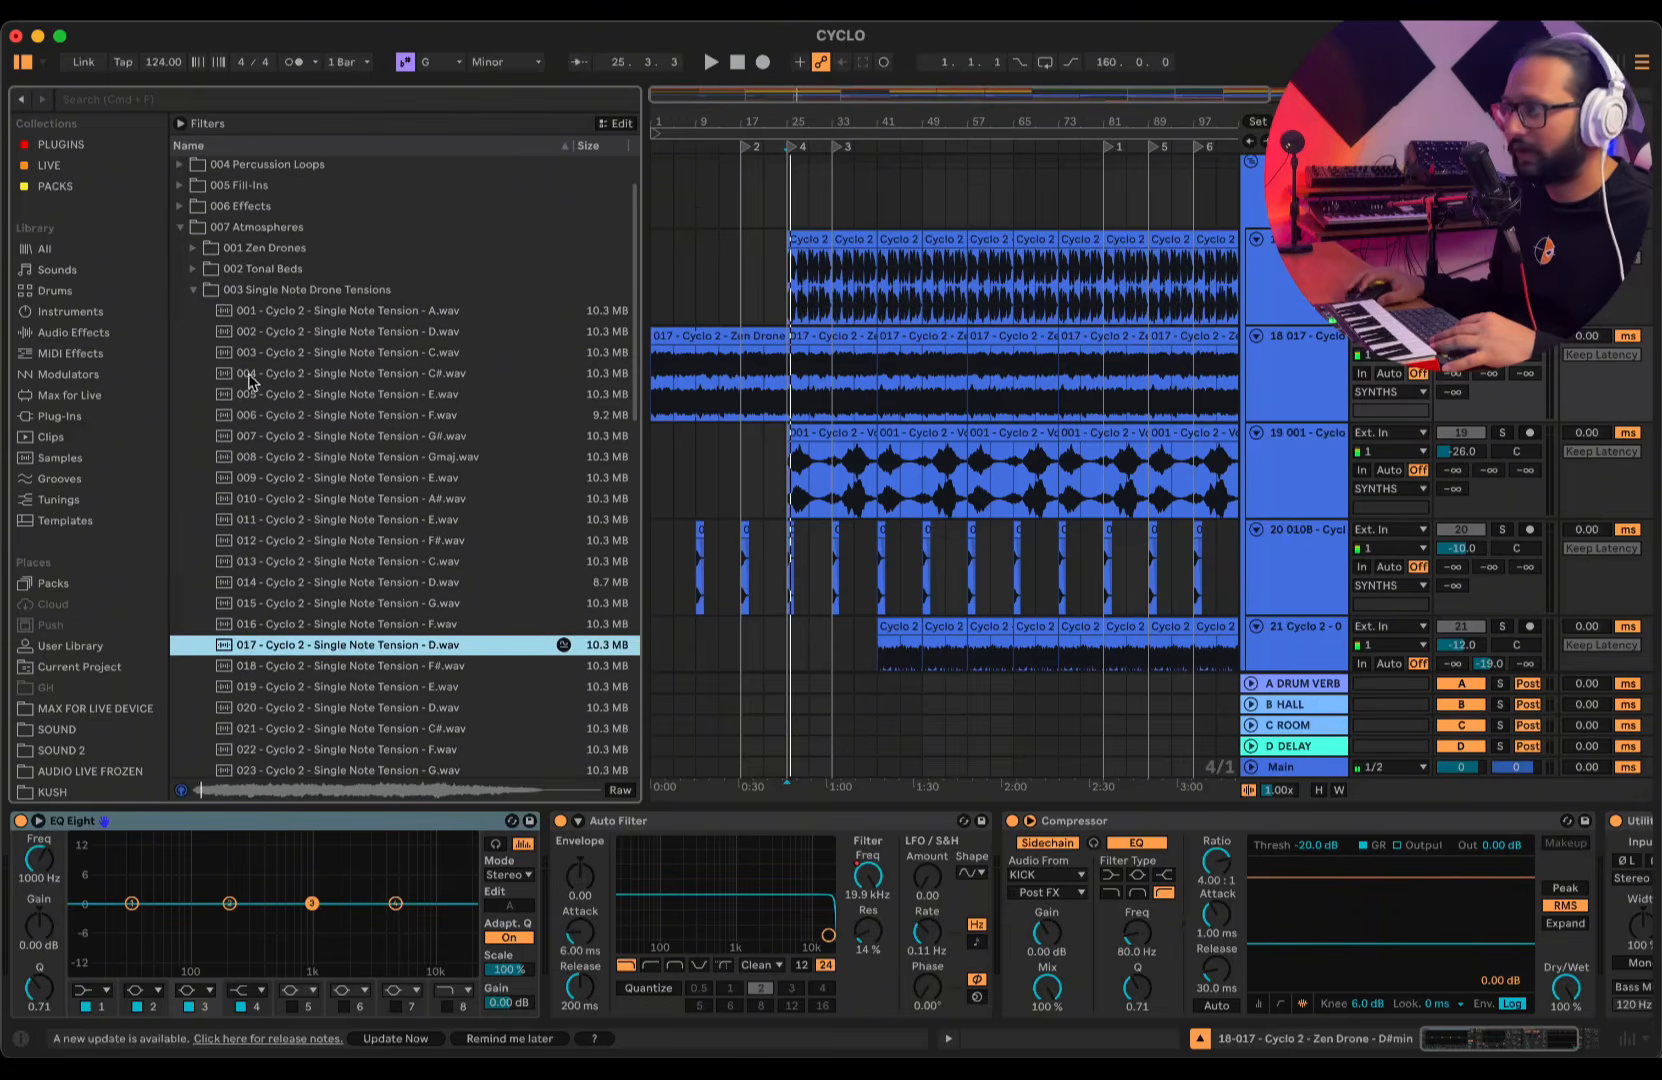
{"action": "left_click", "coordinate": [194, 290]}
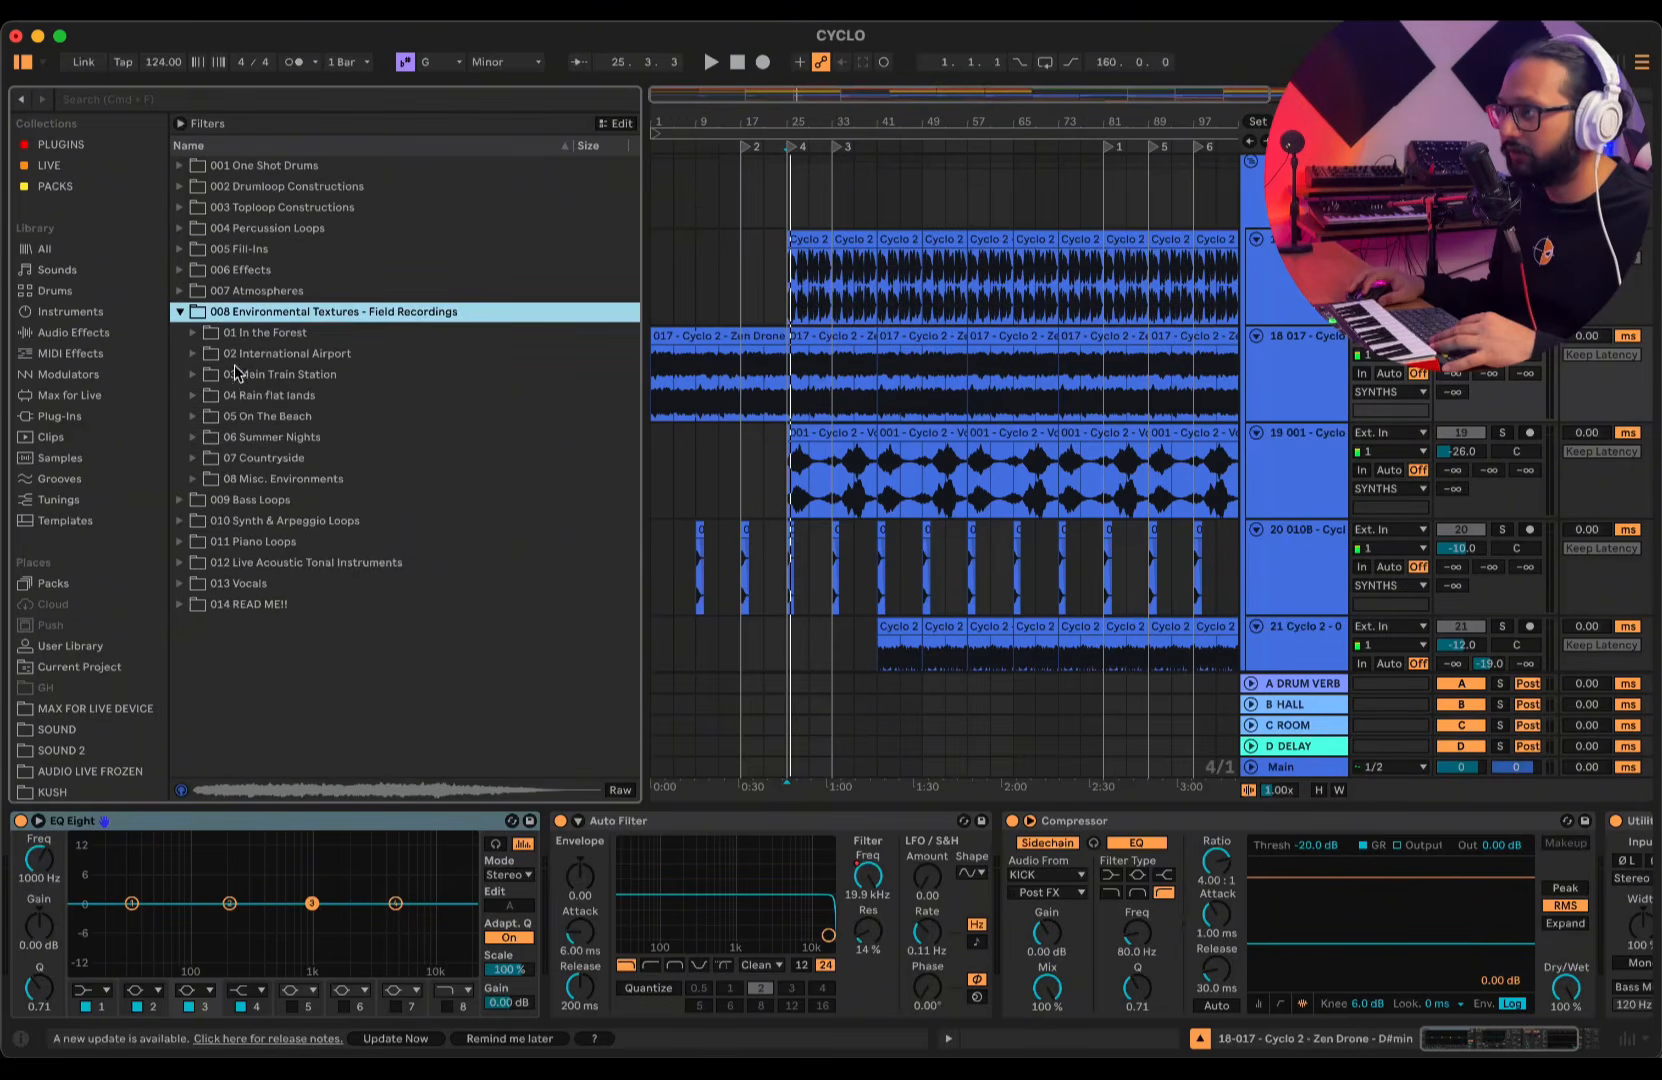
- Audition field recordings from 02 International Airport inside 008 Environmental Textures and collapse the 008 folder
{"action": "left_click", "coordinate": [193, 354]}
{"action": "left_click", "coordinate": [252, 417]}
{"action": "left_click", "coordinate": [300, 517]}
{"action": "left_click", "coordinate": [193, 354]}
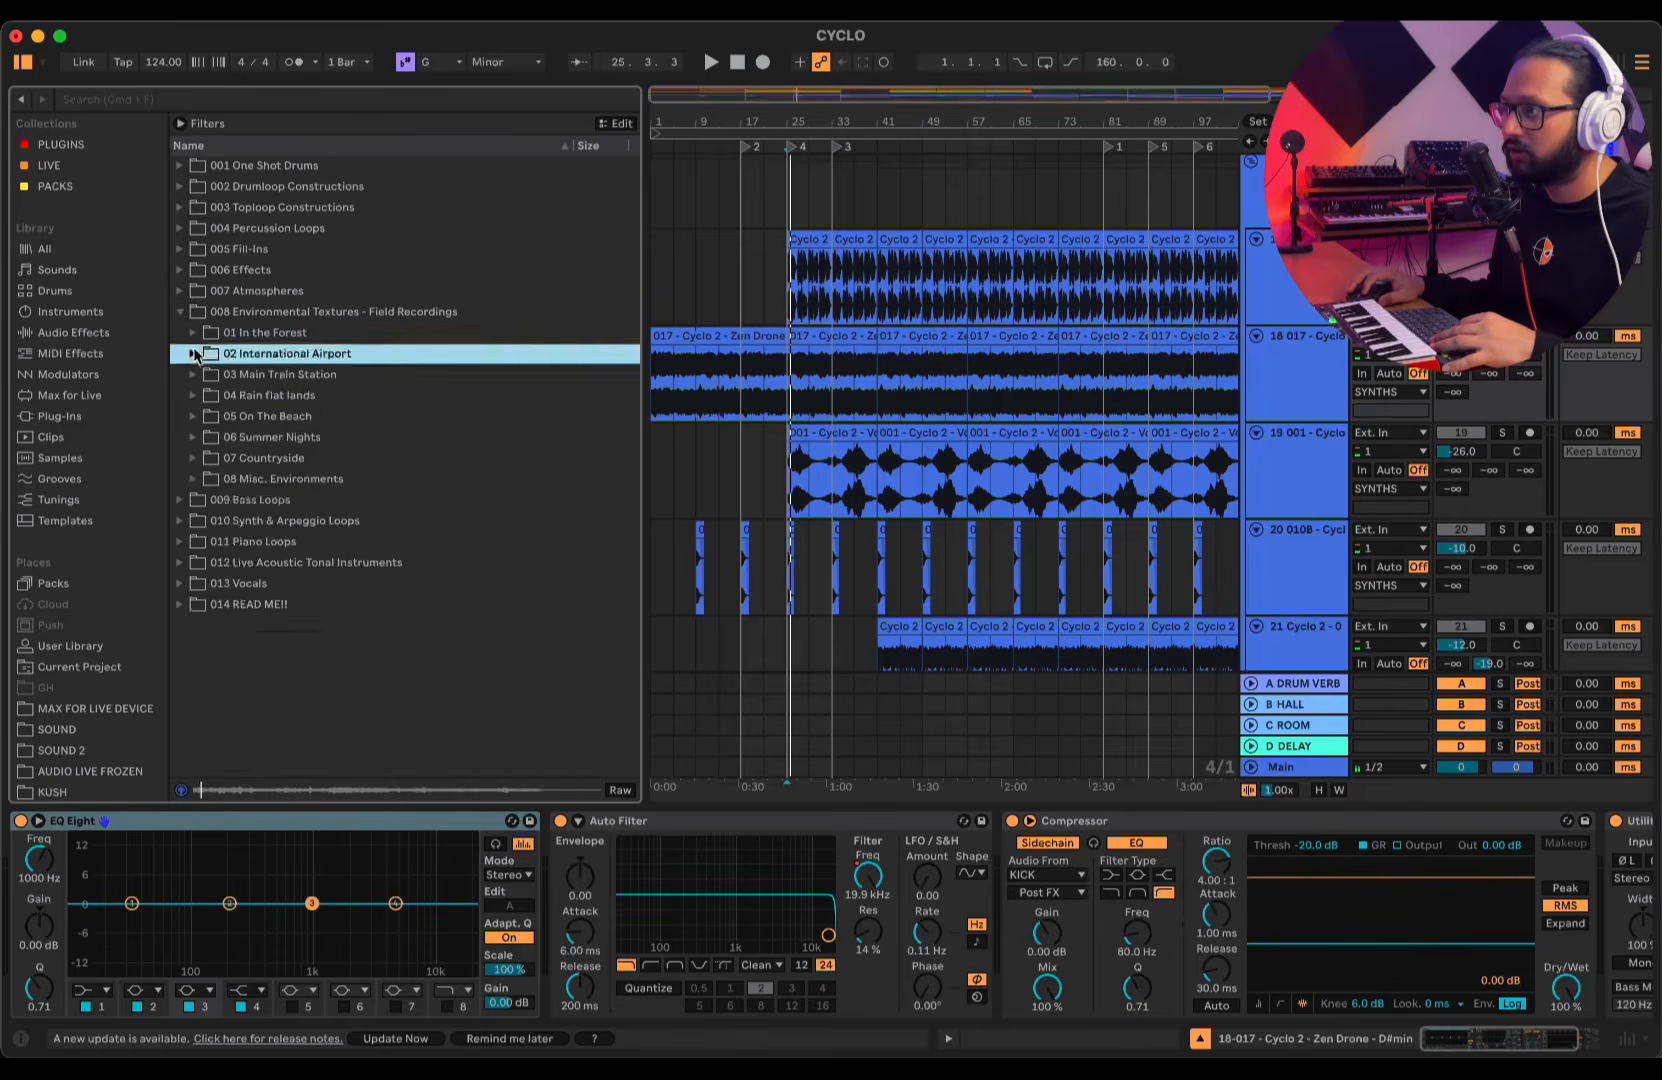
{"action": "left_click", "coordinate": [193, 354]}
{"action": "left_click", "coordinate": [260, 410]}
{"action": "left_click", "coordinate": [180, 313]}
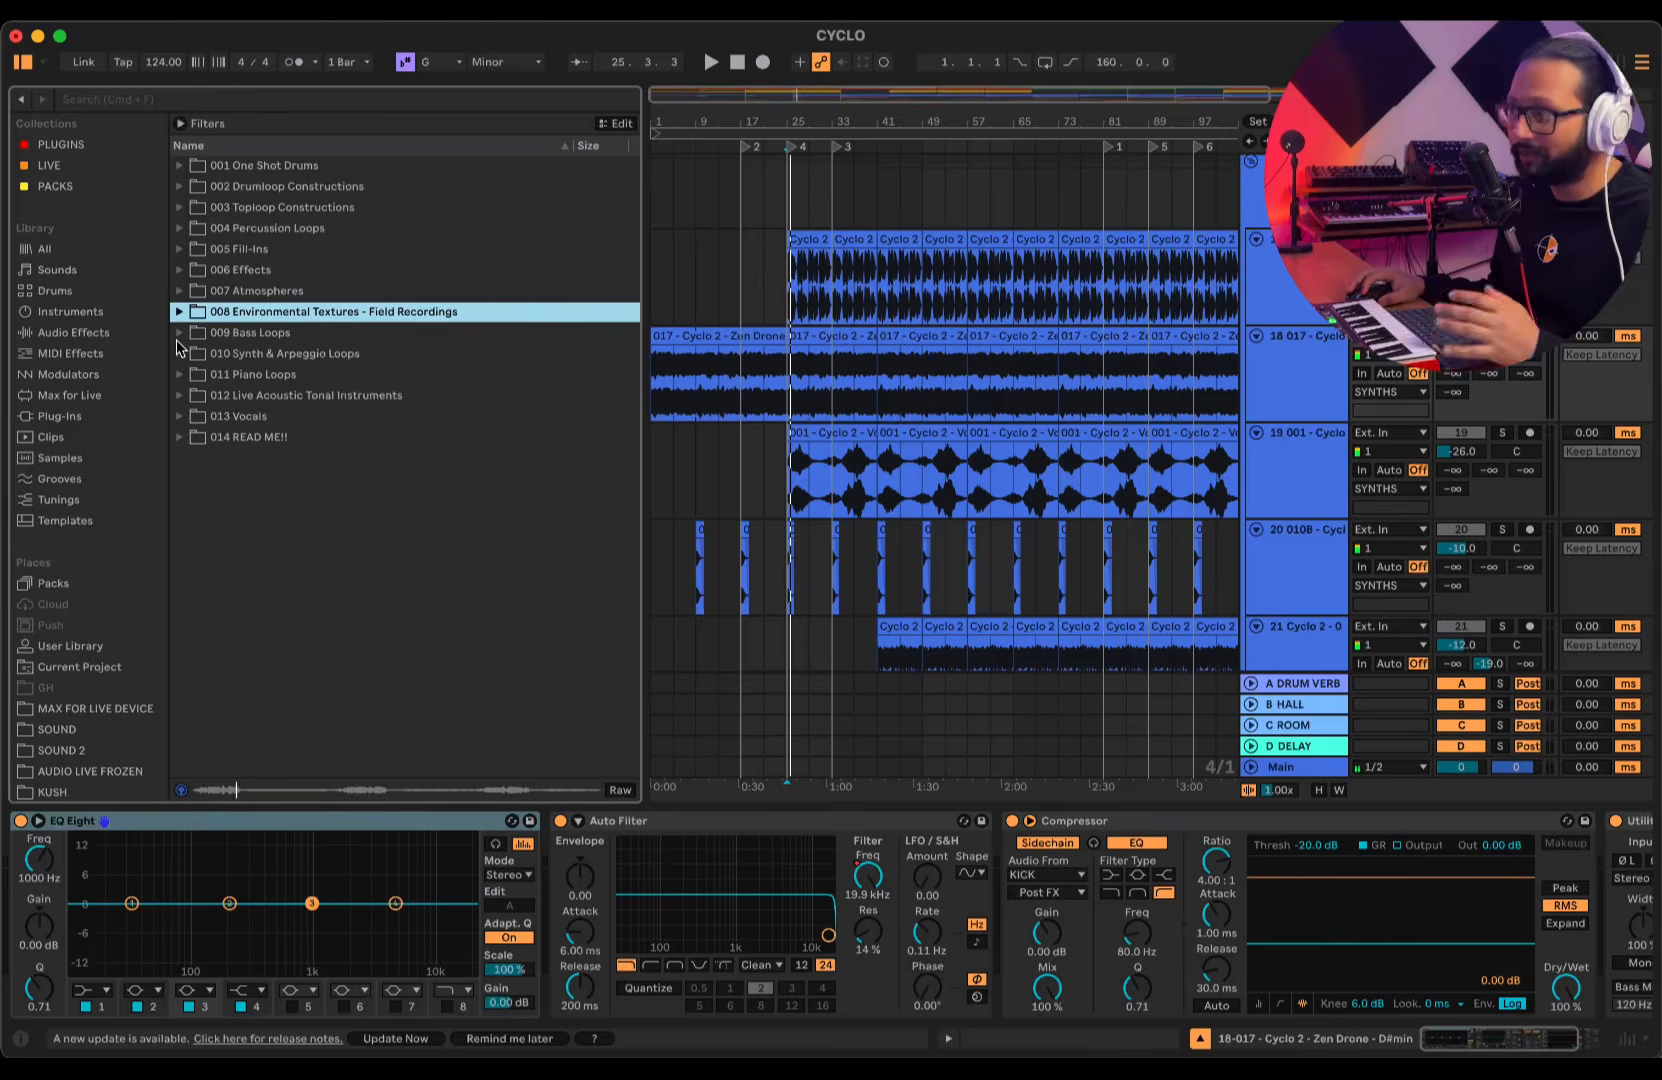
- Expand 009 Bass Loops and its 001 Legato Basslines subfolder and audition Legato Bass loops 002 Fmin and 009 Dmin
{"action": "left_click", "coordinate": [180, 334]}
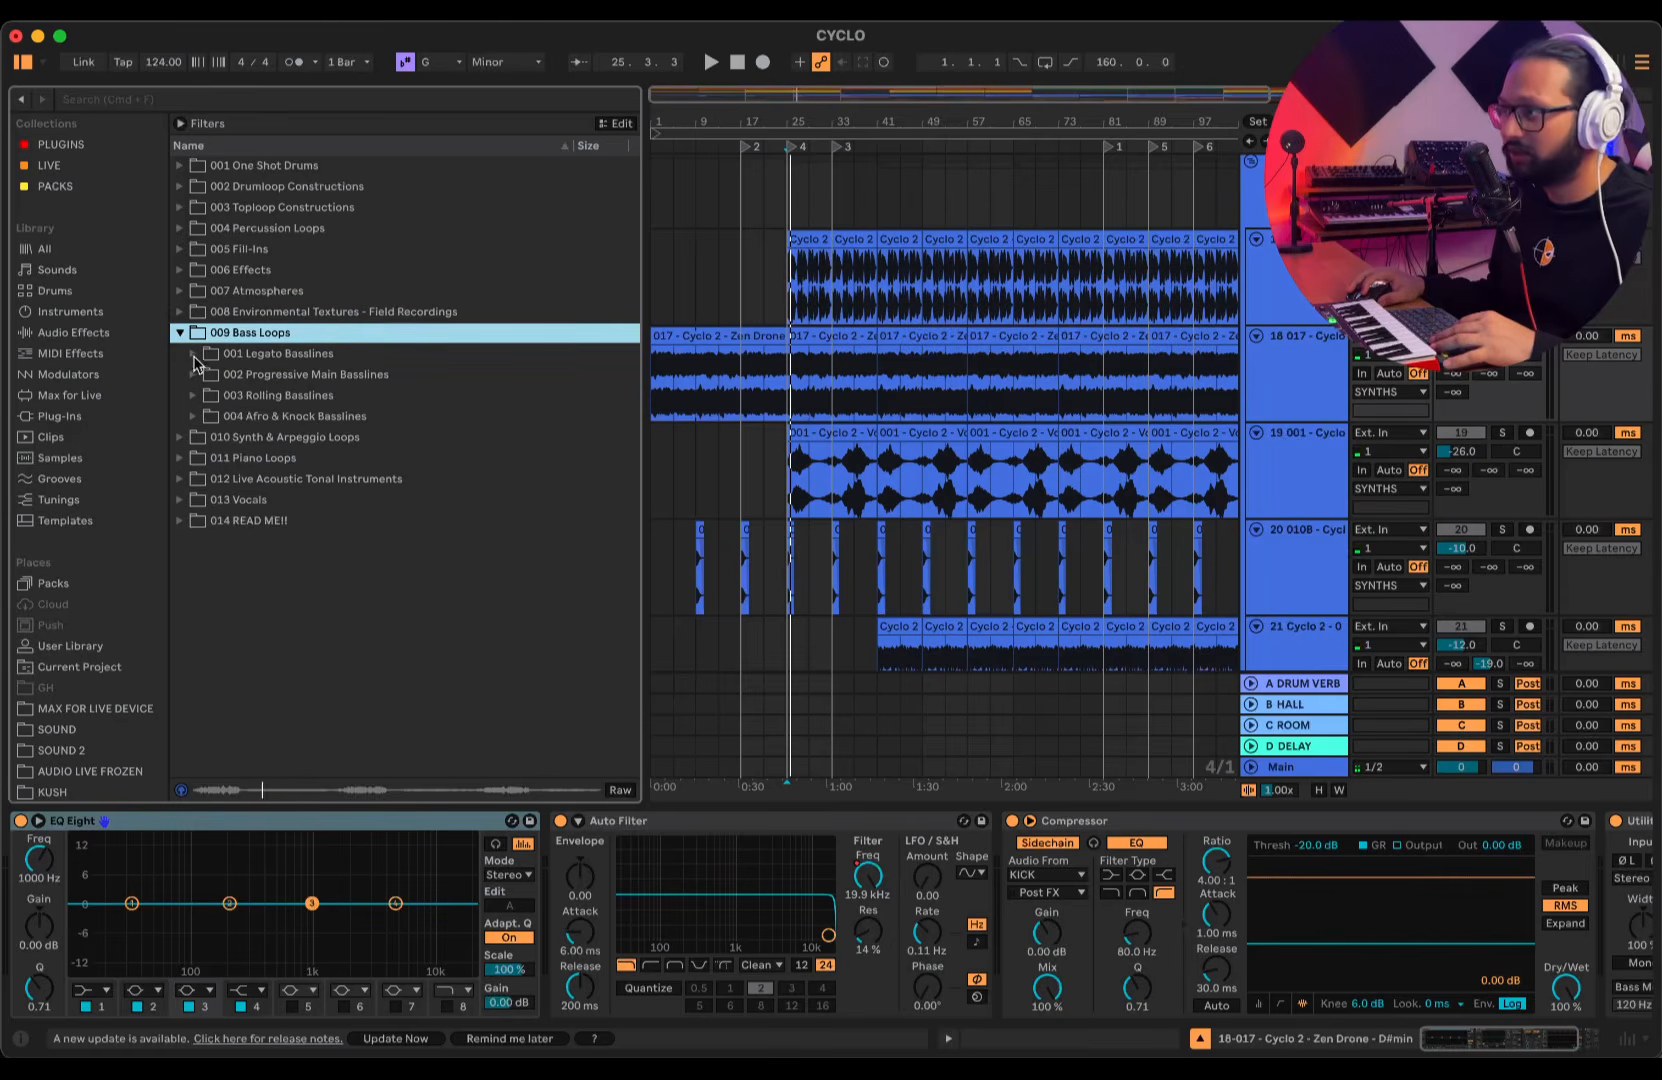
{"action": "left_click", "coordinate": [196, 354]}
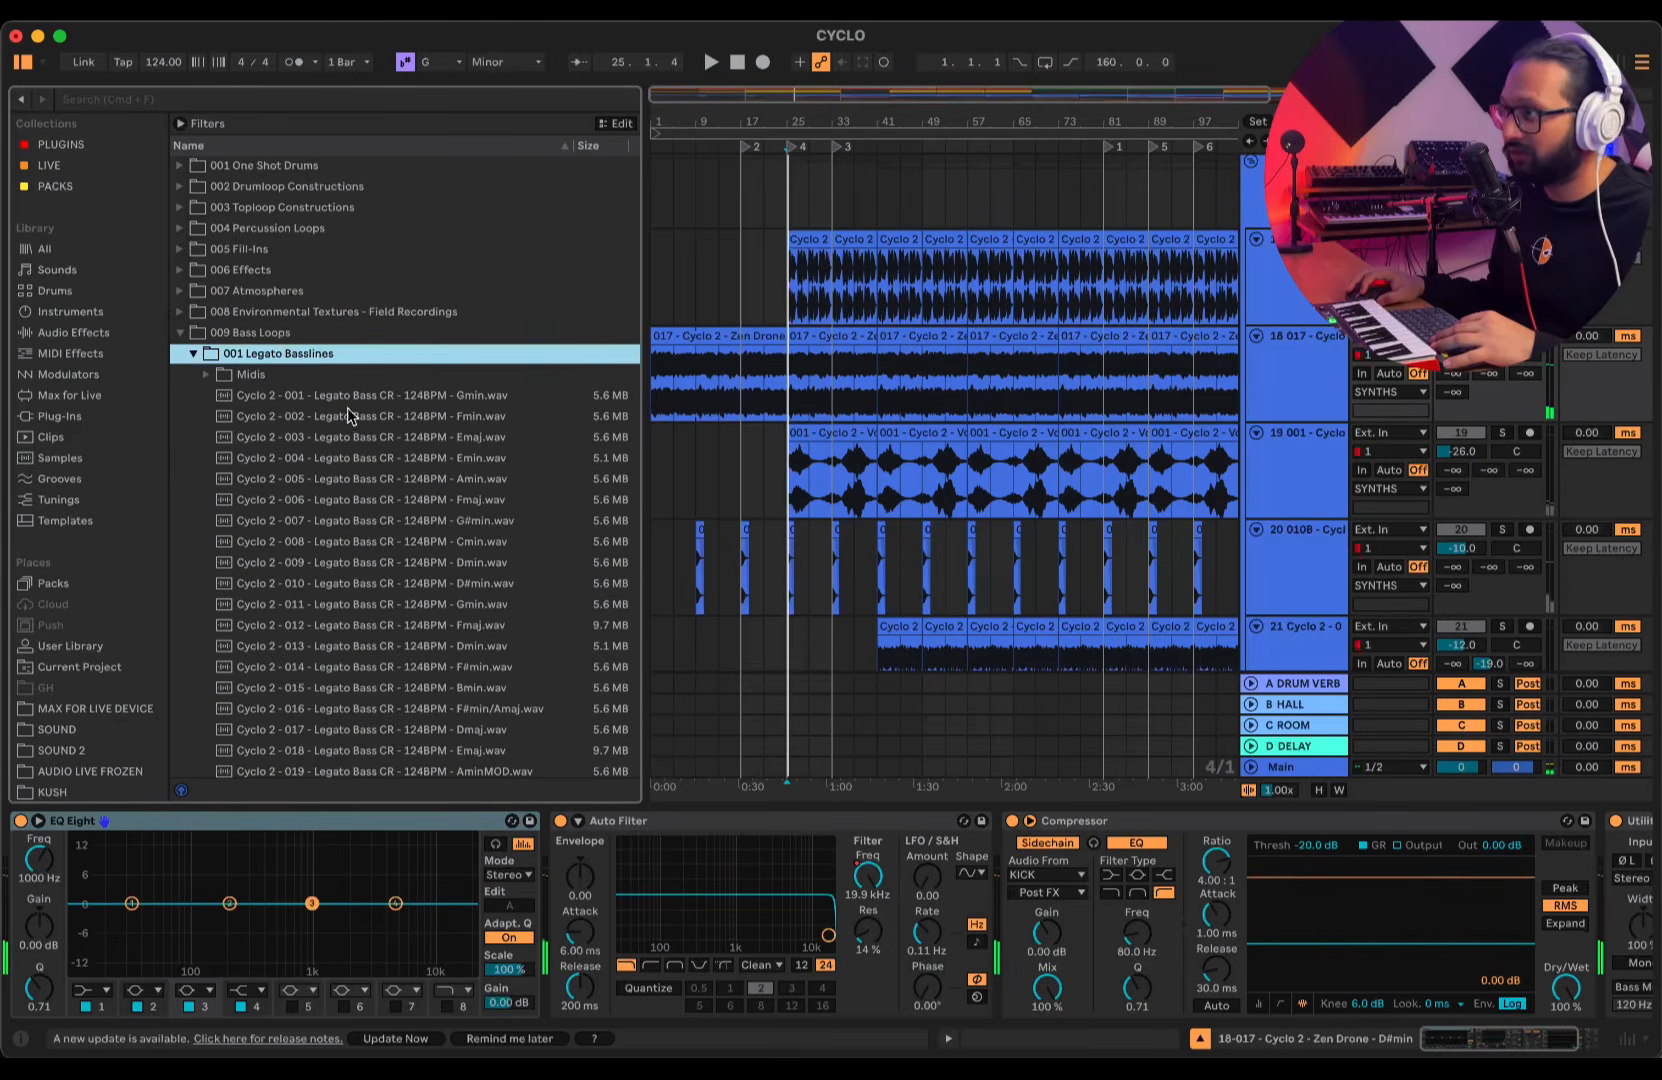
{"action": "left_click", "coordinate": [350, 420]}
{"action": "scroll", "coordinate": [398, 512], "scroll_direction": "down", "scroll_amount": 1}
{"action": "left_click", "coordinate": [398, 508]}
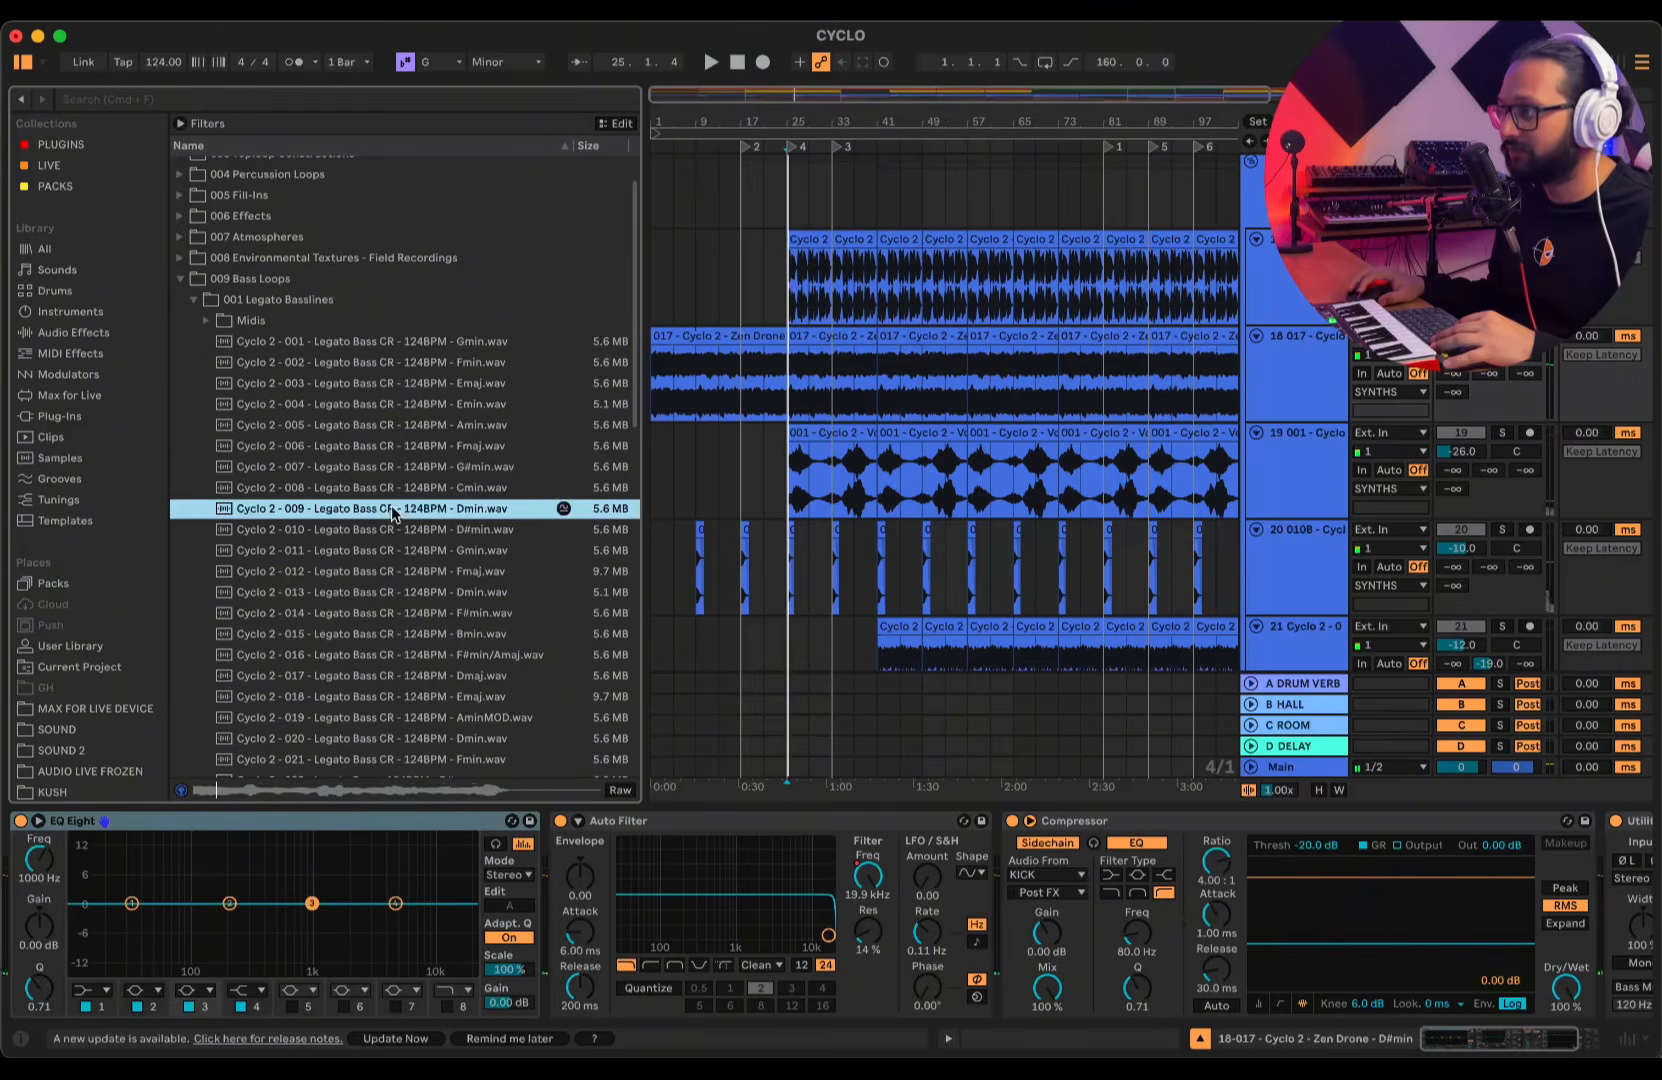
- Browse the Midis folder inside 001 Legato Basslines, select the 001 Gmin MIDI file and collapse the folder
{"action": "left_click", "coordinate": [213, 317]}
{"action": "scroll", "coordinate": [350, 415], "scroll_direction": "down", "scroll_amount": 3}
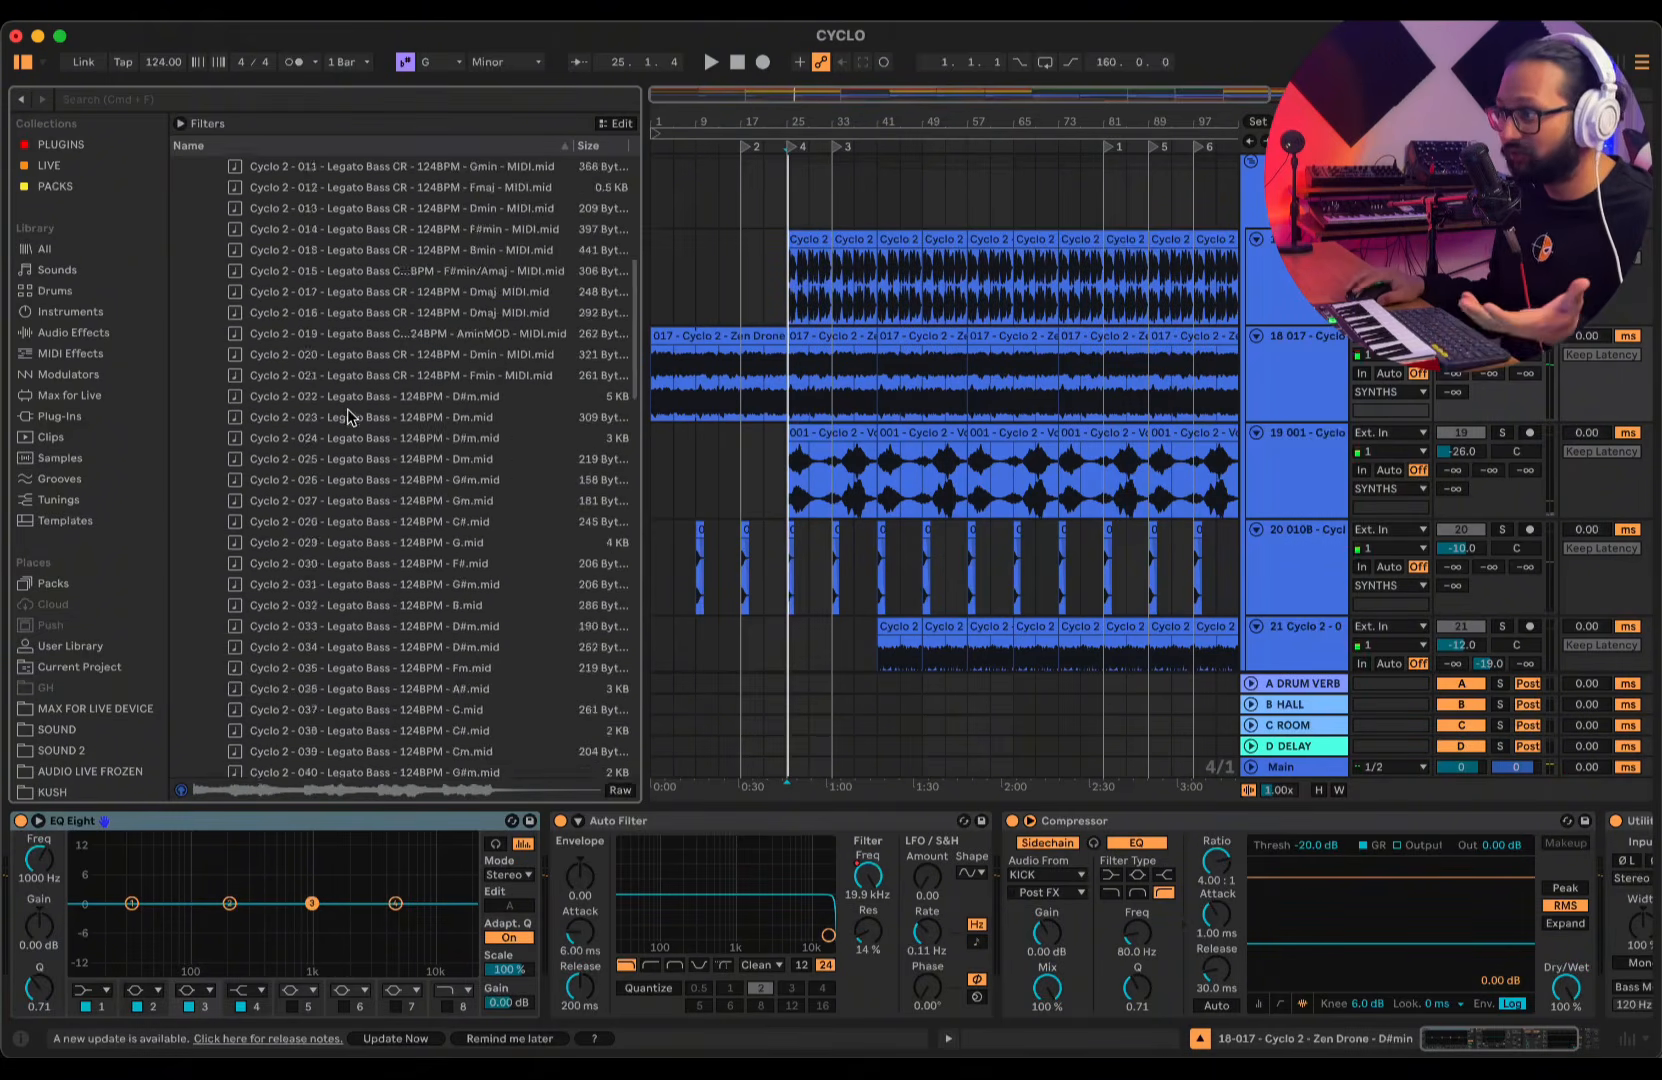
{"action": "scroll", "coordinate": [335, 412], "scroll_direction": "up", "scroll_amount": 4}
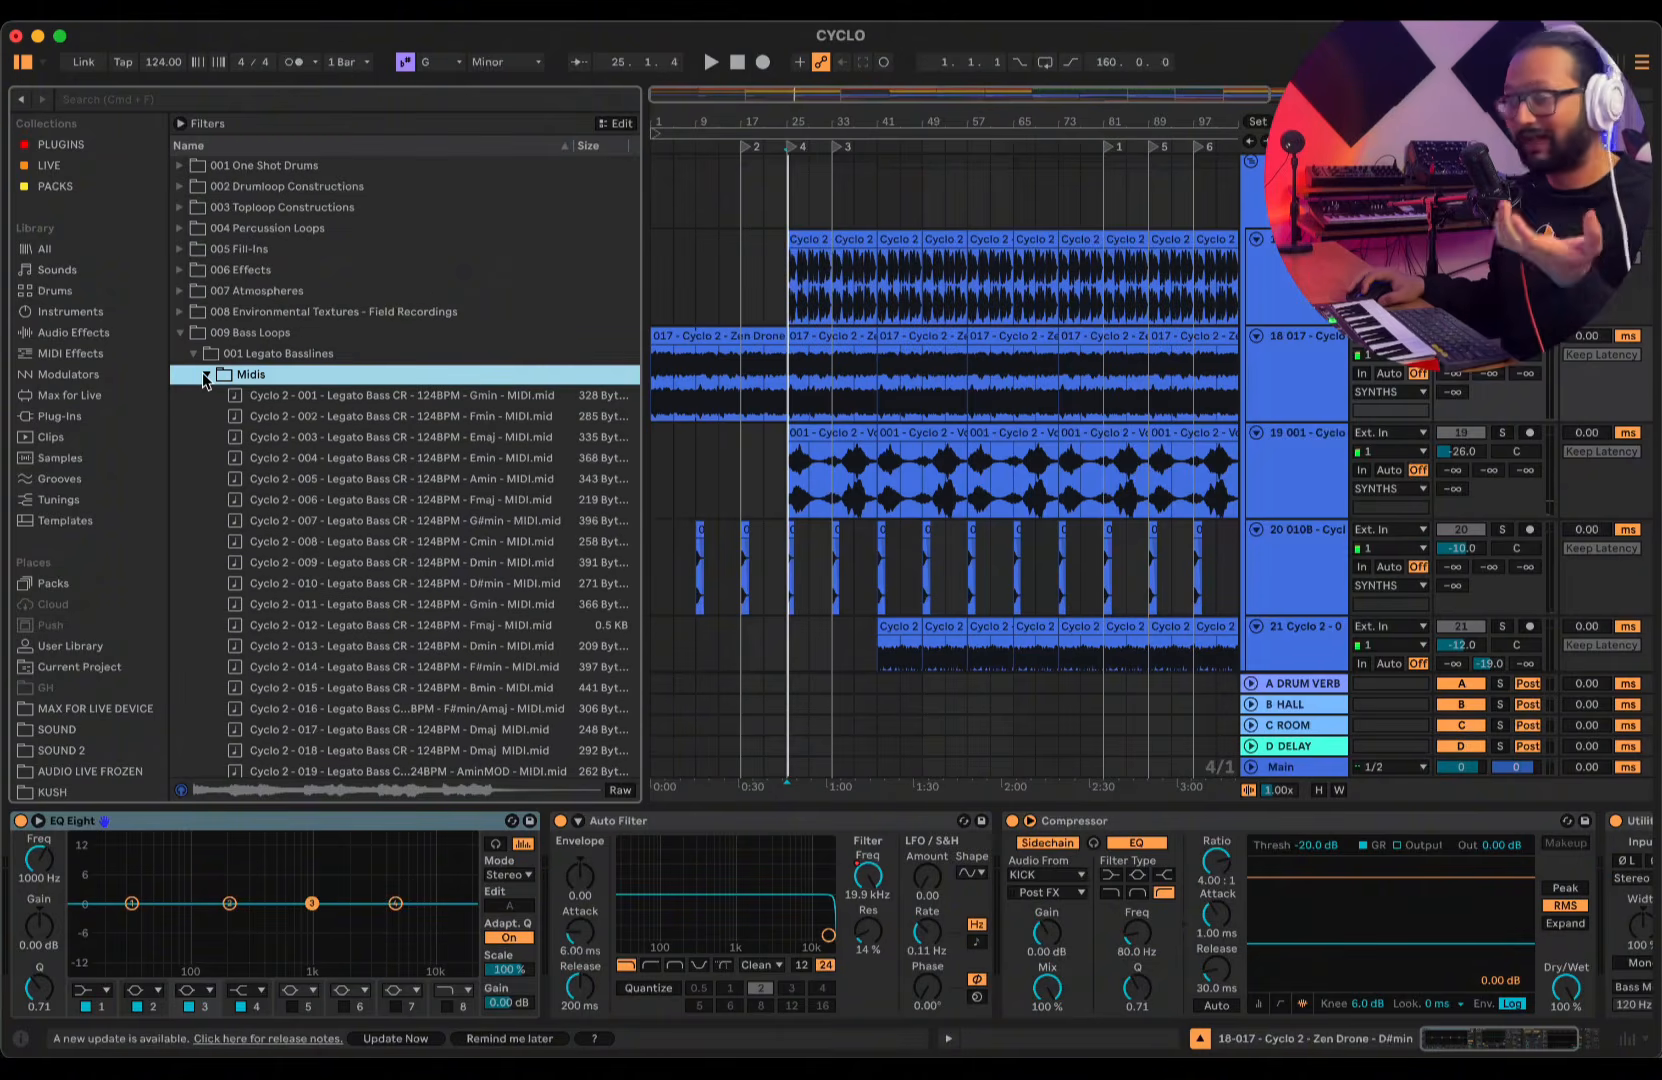
{"action": "left_click", "coordinate": [250, 395]}
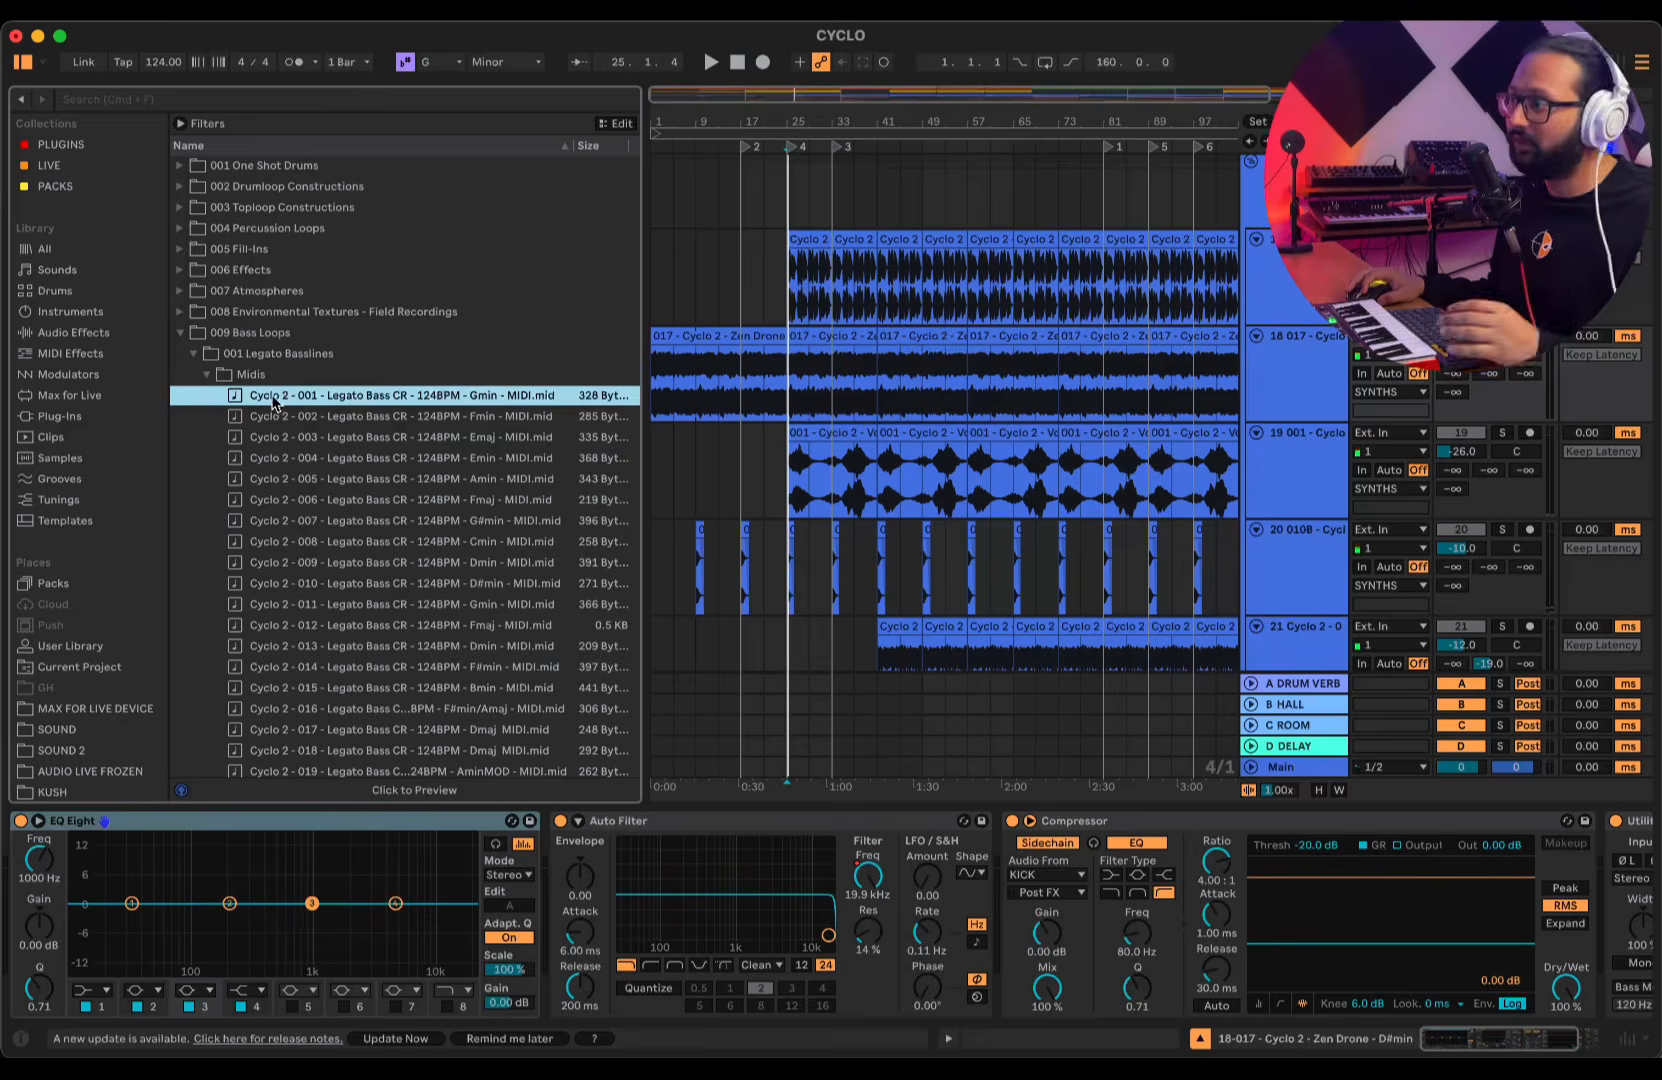
{"action": "left_click", "coordinate": [207, 376]}
- Audition more Legato Bass loops in 001 Legato Basslines, including 003 Emaj, 008 Cmin, 012 Fmaj and 010 D#min
{"action": "left_click", "coordinate": [275, 440]}
{"action": "left_click", "coordinate": [370, 543]}
{"action": "left_click", "coordinate": [356, 629]}
{"action": "scroll", "coordinate": [356, 630], "scroll_direction": "down", "scroll_amount": 1}
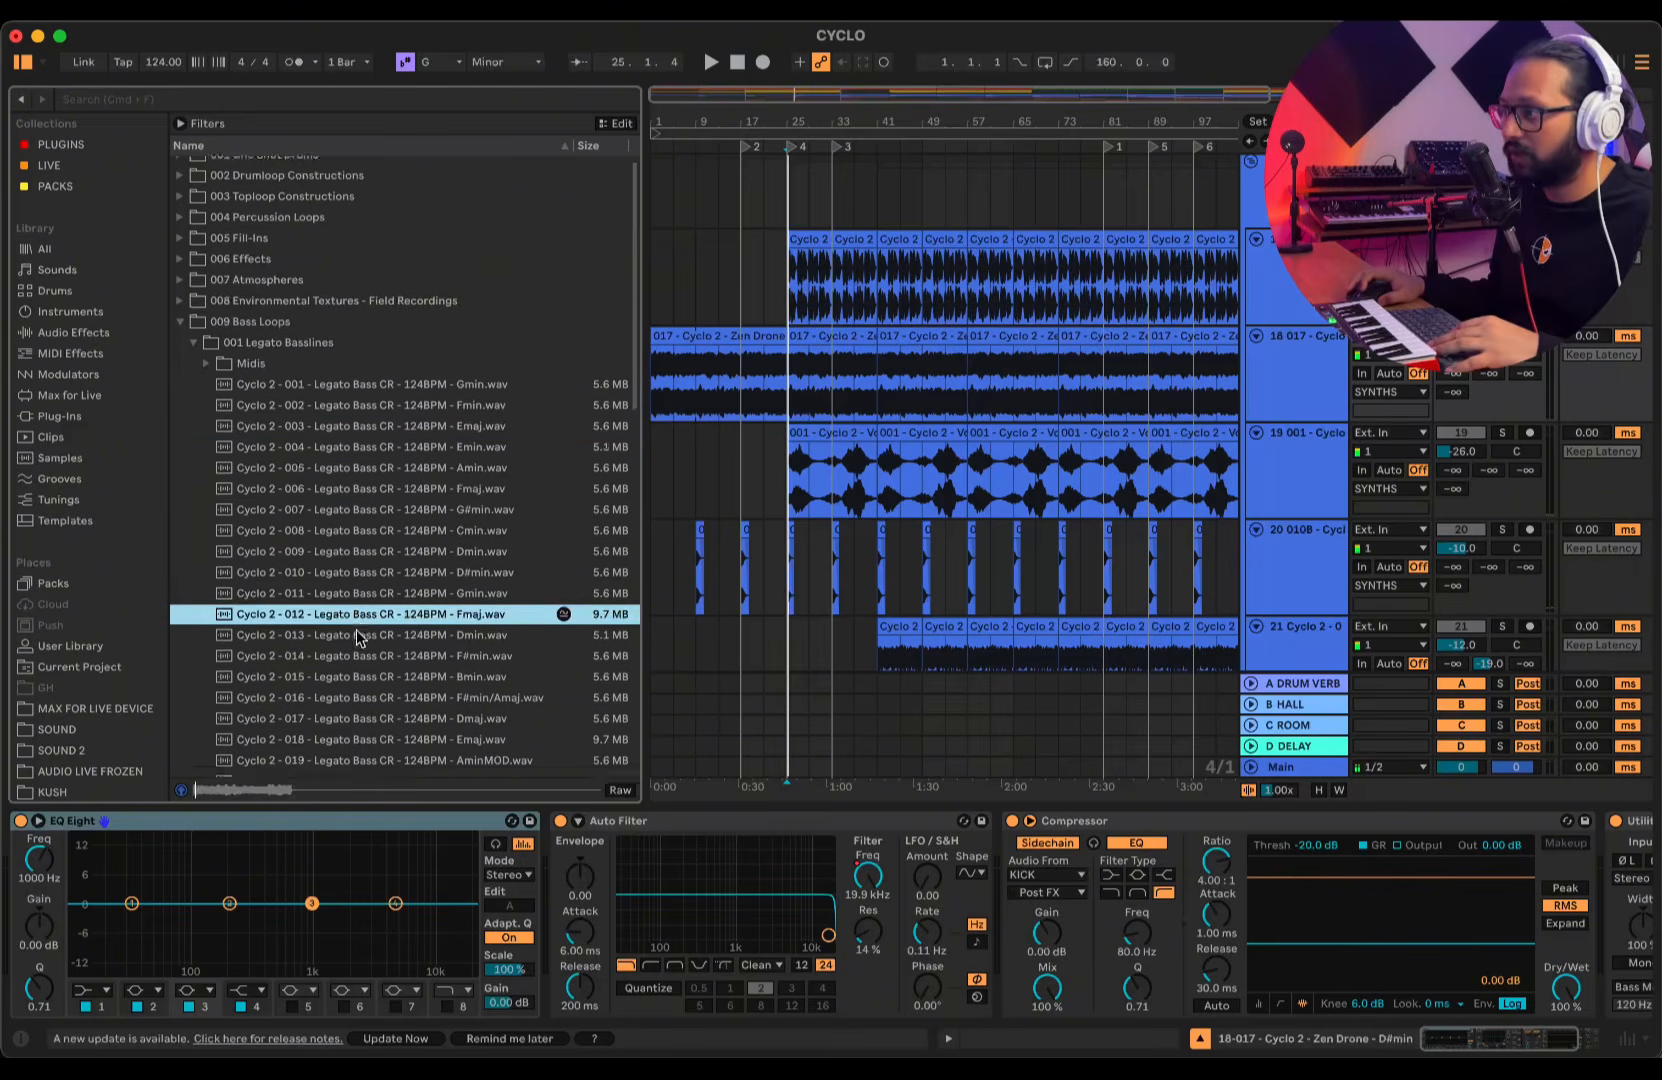
{"action": "scroll", "coordinate": [356, 625], "scroll_direction": "down", "scroll_amount": 3}
{"action": "left_click", "coordinate": [327, 588]}
{"action": "scroll", "coordinate": [327, 588], "scroll_direction": "up", "scroll_amount": 4}
{"action": "left_click", "coordinate": [327, 588]}
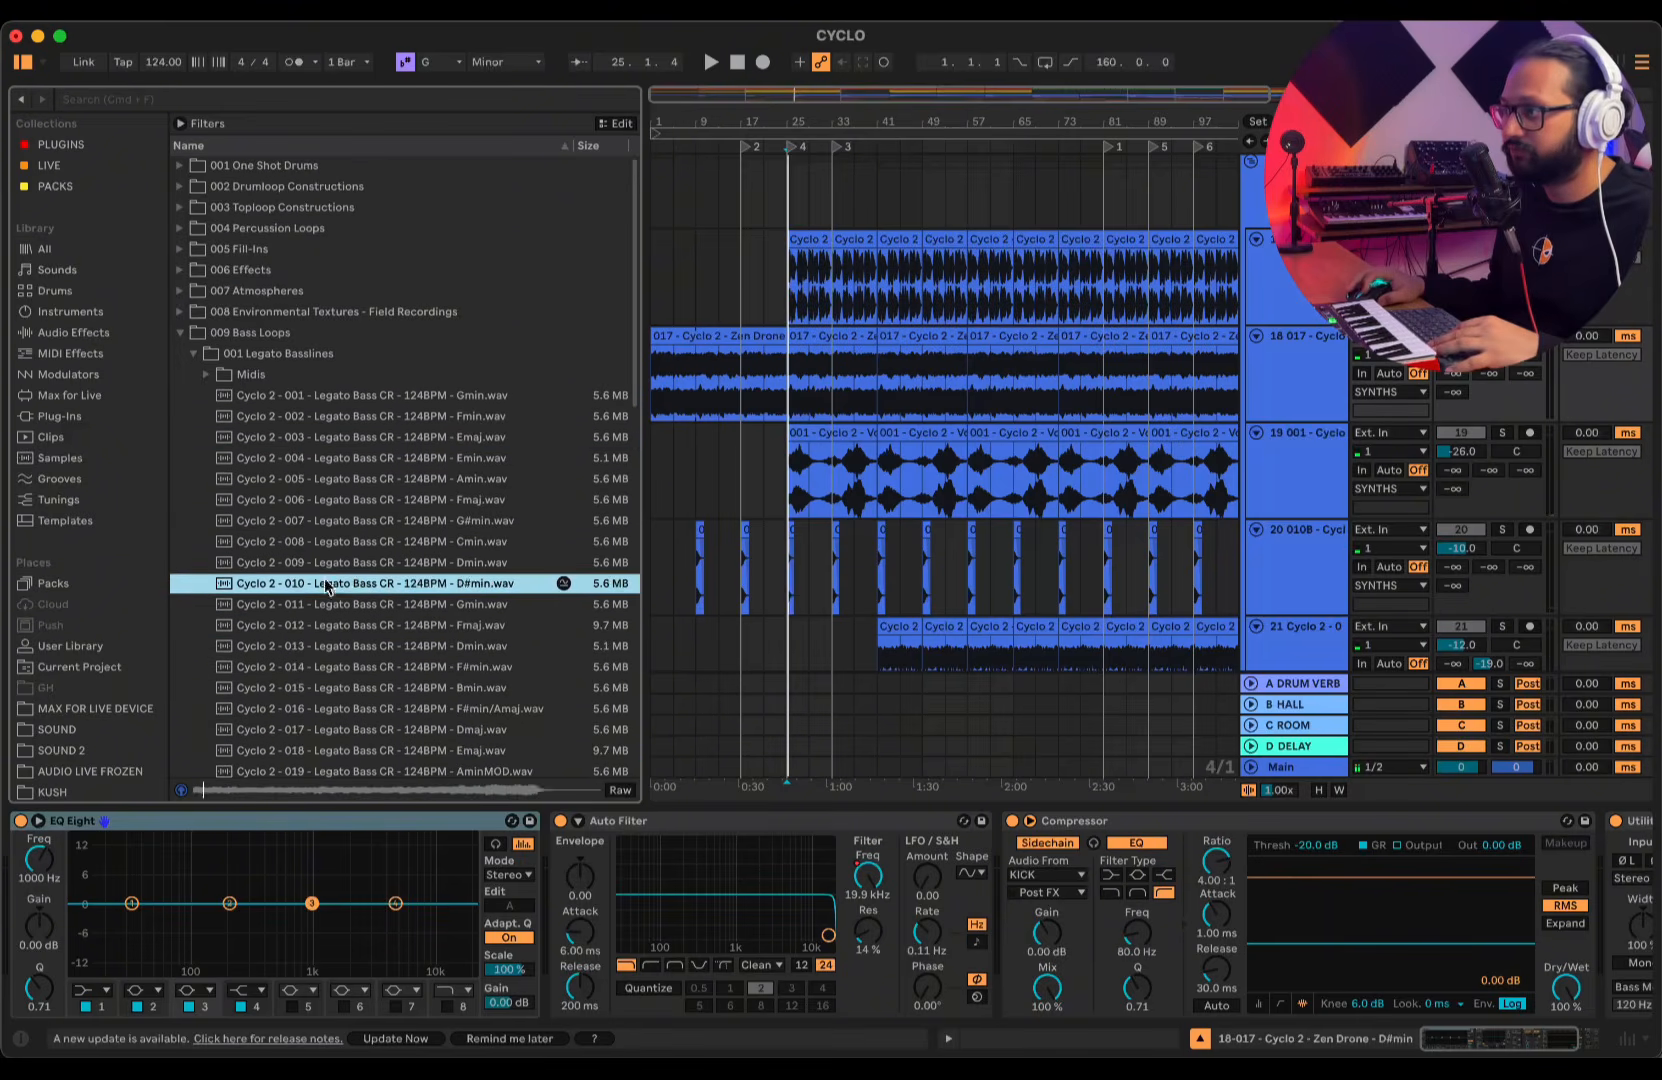
- Switch from 001 Legato Basslines to 002 Progressive Main Basslines, audition Prog Main Bass loops including 003 F, 007 E and 015 G, and collapse the subfolder
{"action": "left_click", "coordinate": [193, 353]}
{"action": "left_click", "coordinate": [193, 374]}
{"action": "left_click", "coordinate": [343, 458]}
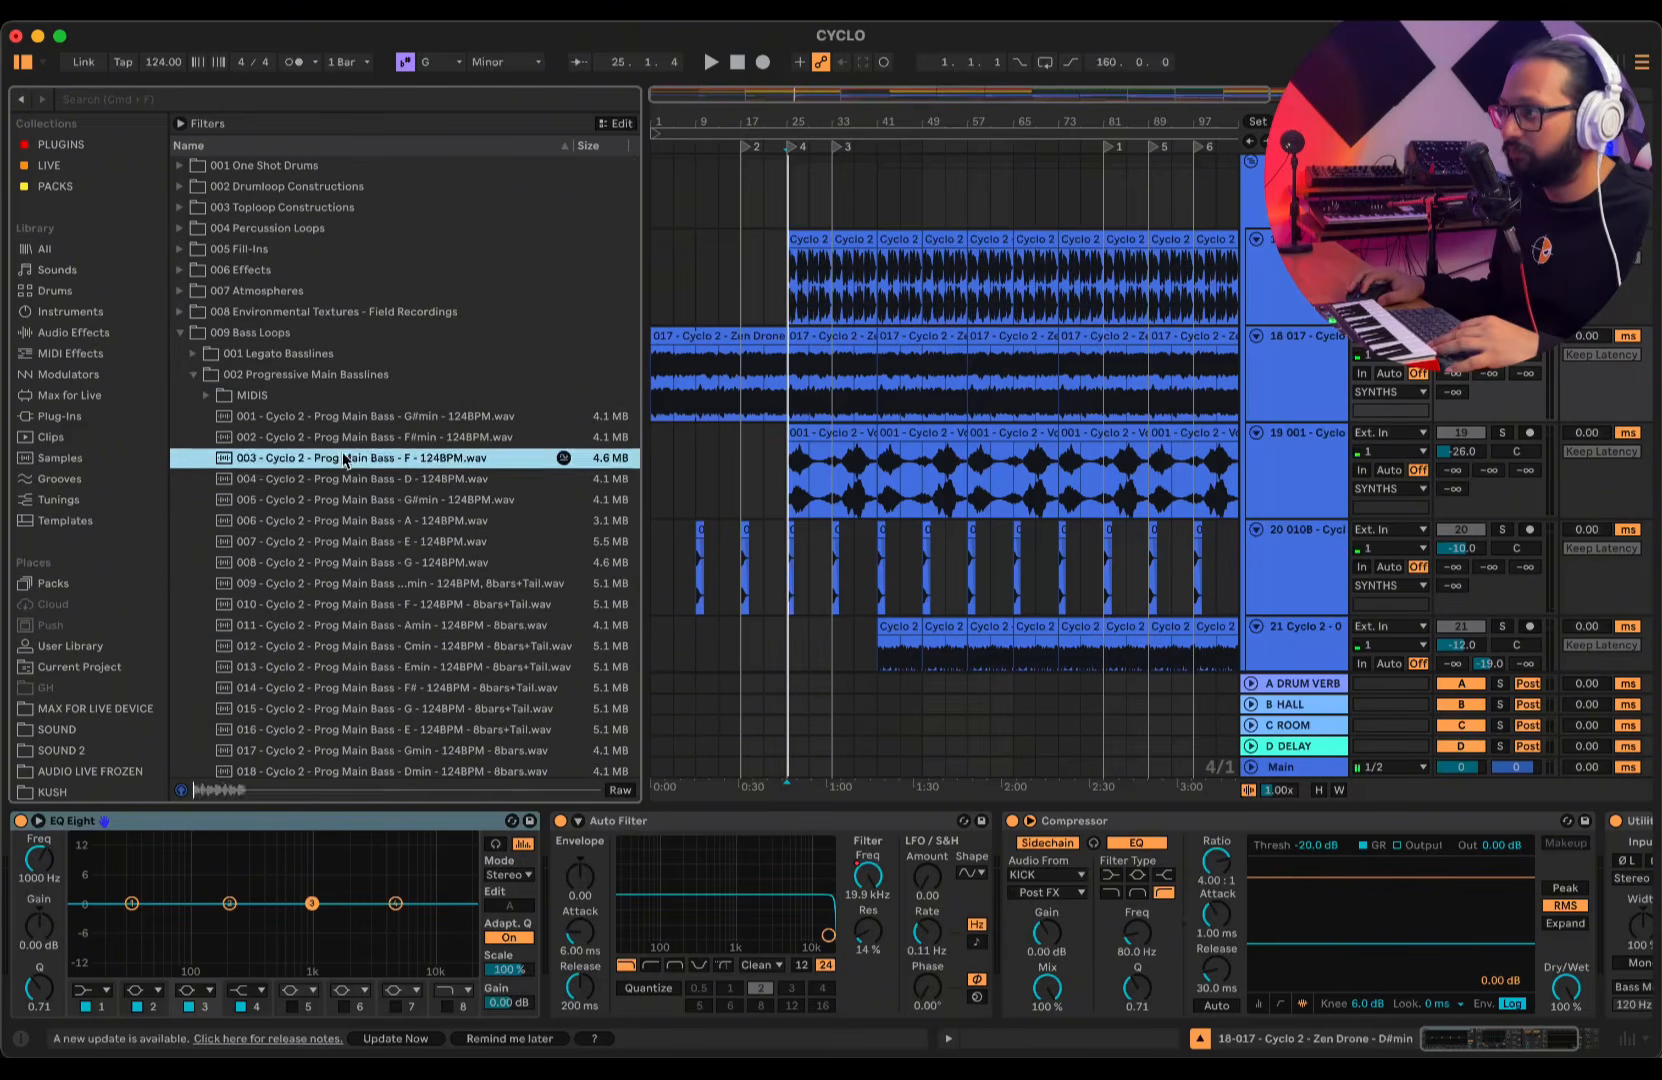
{"action": "scroll", "coordinate": [349, 519], "scroll_direction": "down", "scroll_amount": 2}
{"action": "left_click", "coordinate": [355, 488]}
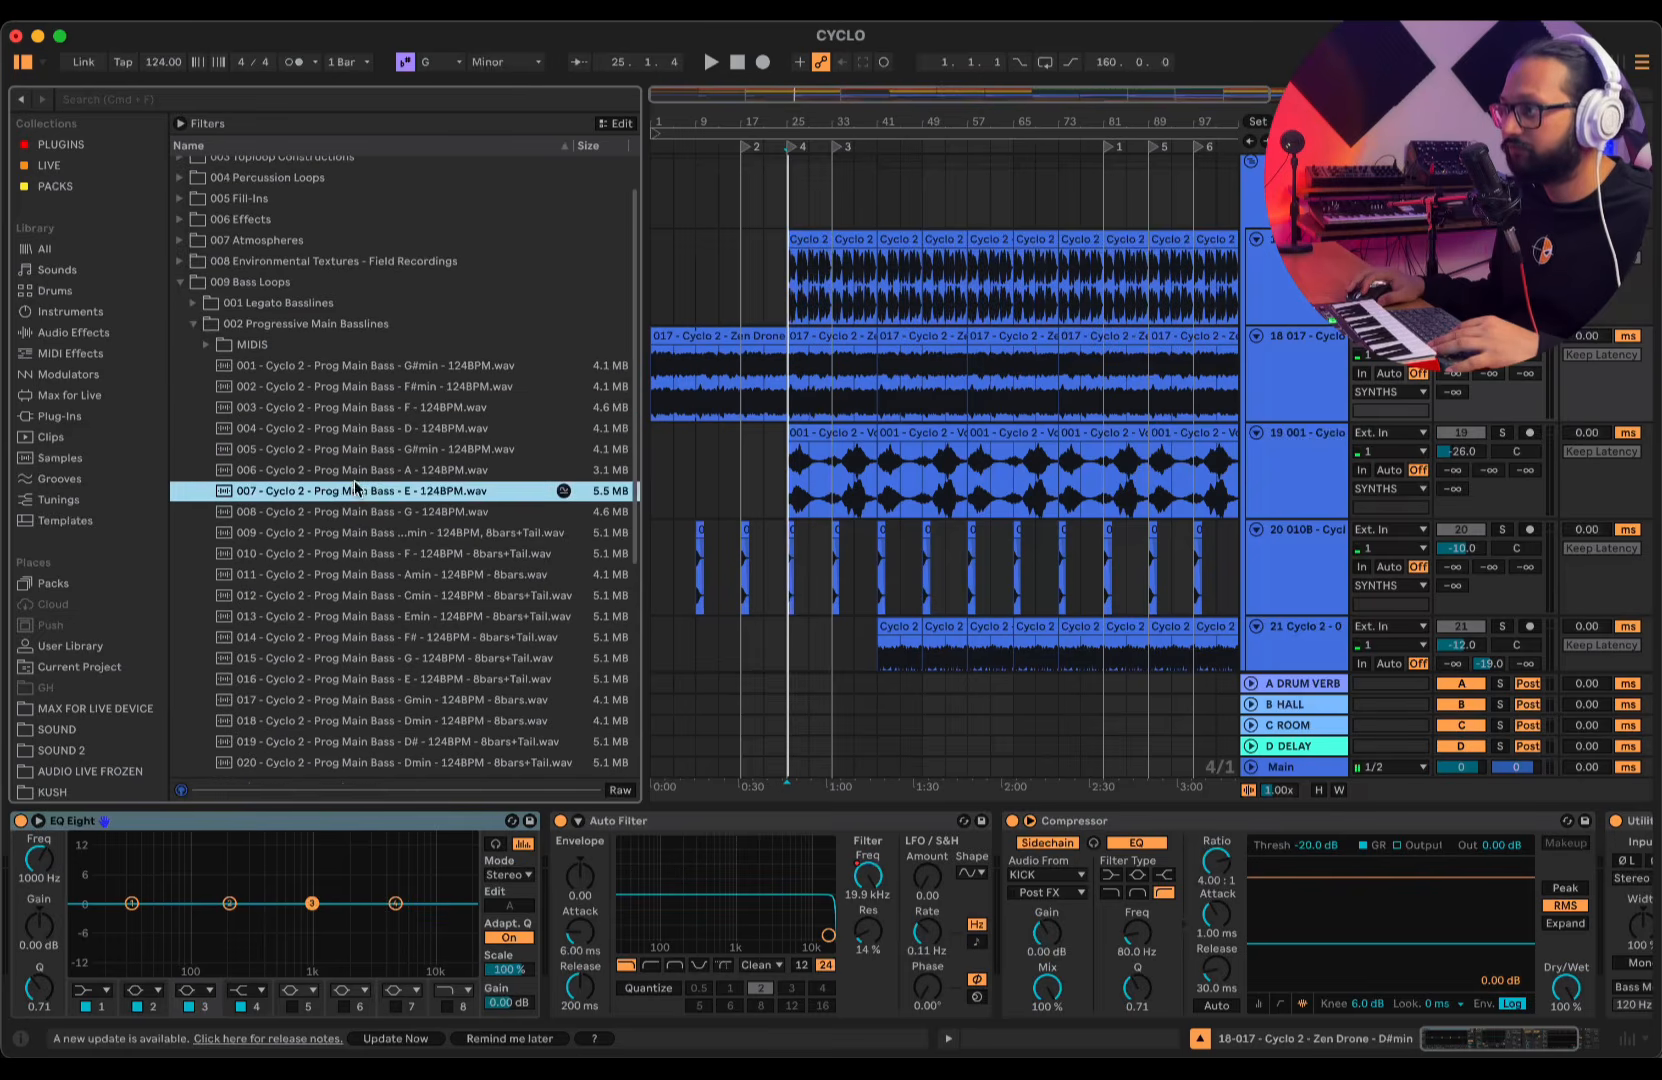
{"action": "left_click", "coordinate": [390, 597]}
{"action": "scroll", "coordinate": [390, 603], "scroll_direction": "down", "scroll_amount": 2}
{"action": "scroll", "coordinate": [367, 610], "scroll_direction": "down", "scroll_amount": 3}
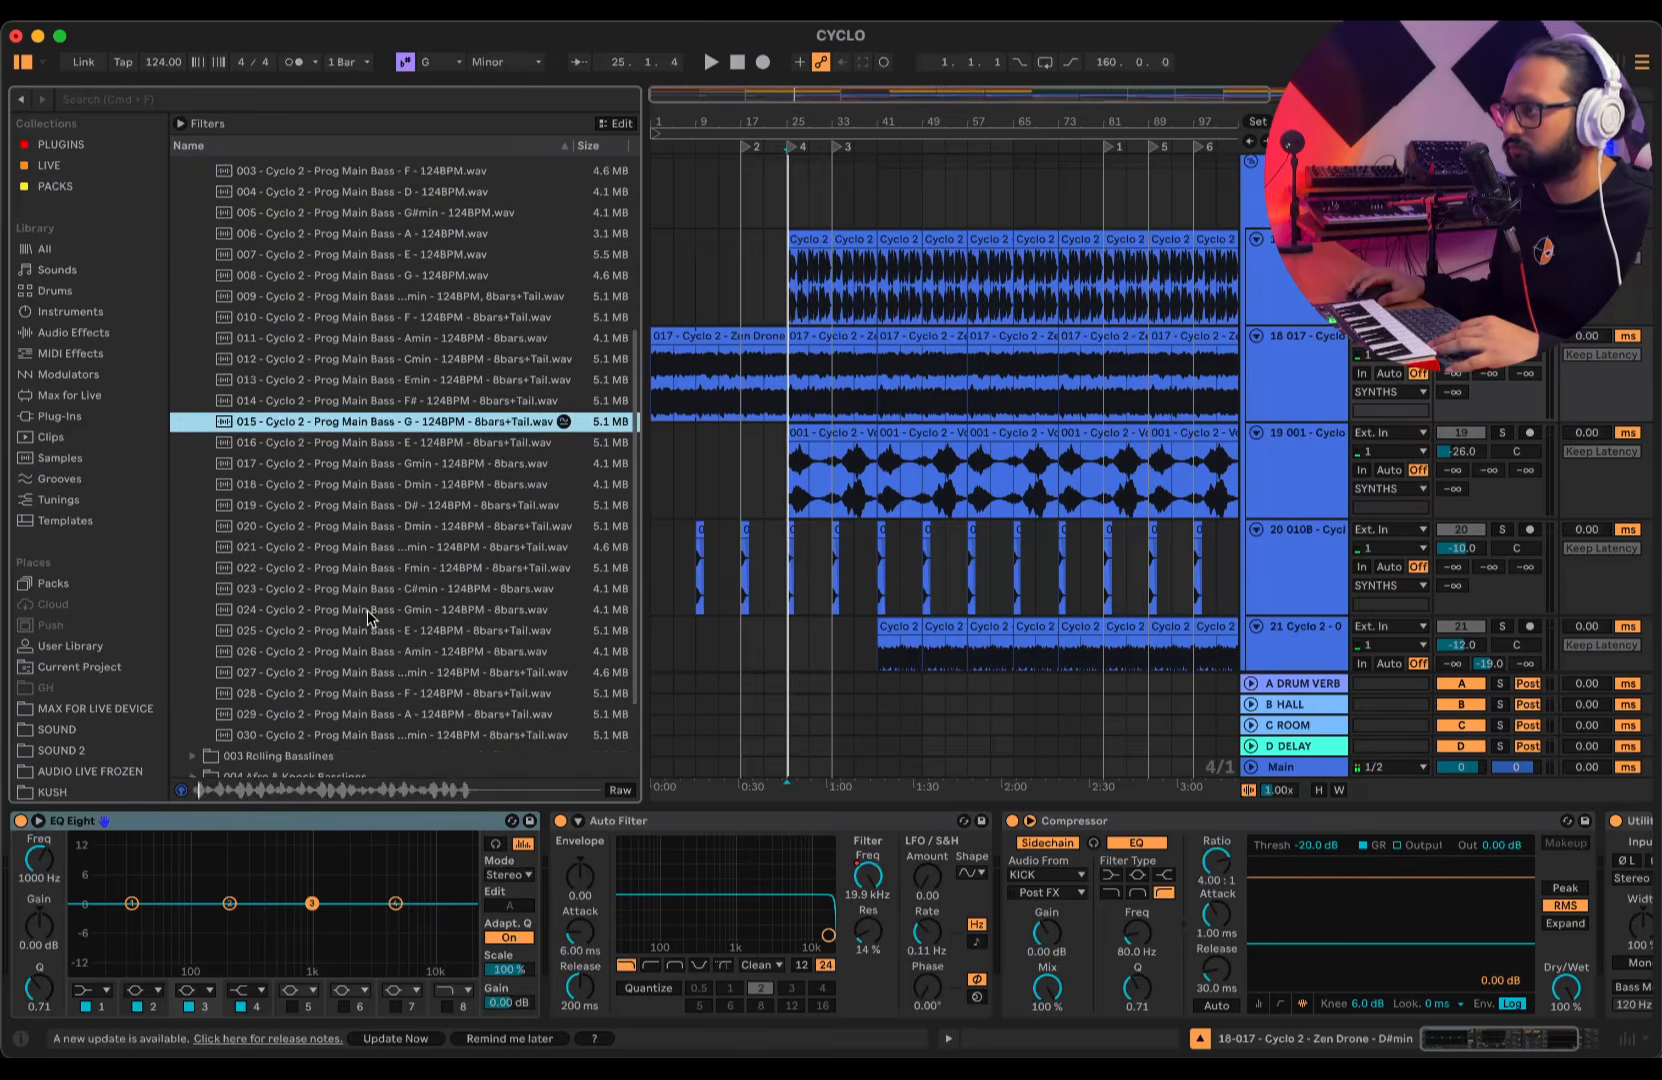
{"action": "scroll", "coordinate": [367, 610], "scroll_direction": "up", "scroll_amount": 4}
{"action": "left_click", "coordinate": [194, 311]}
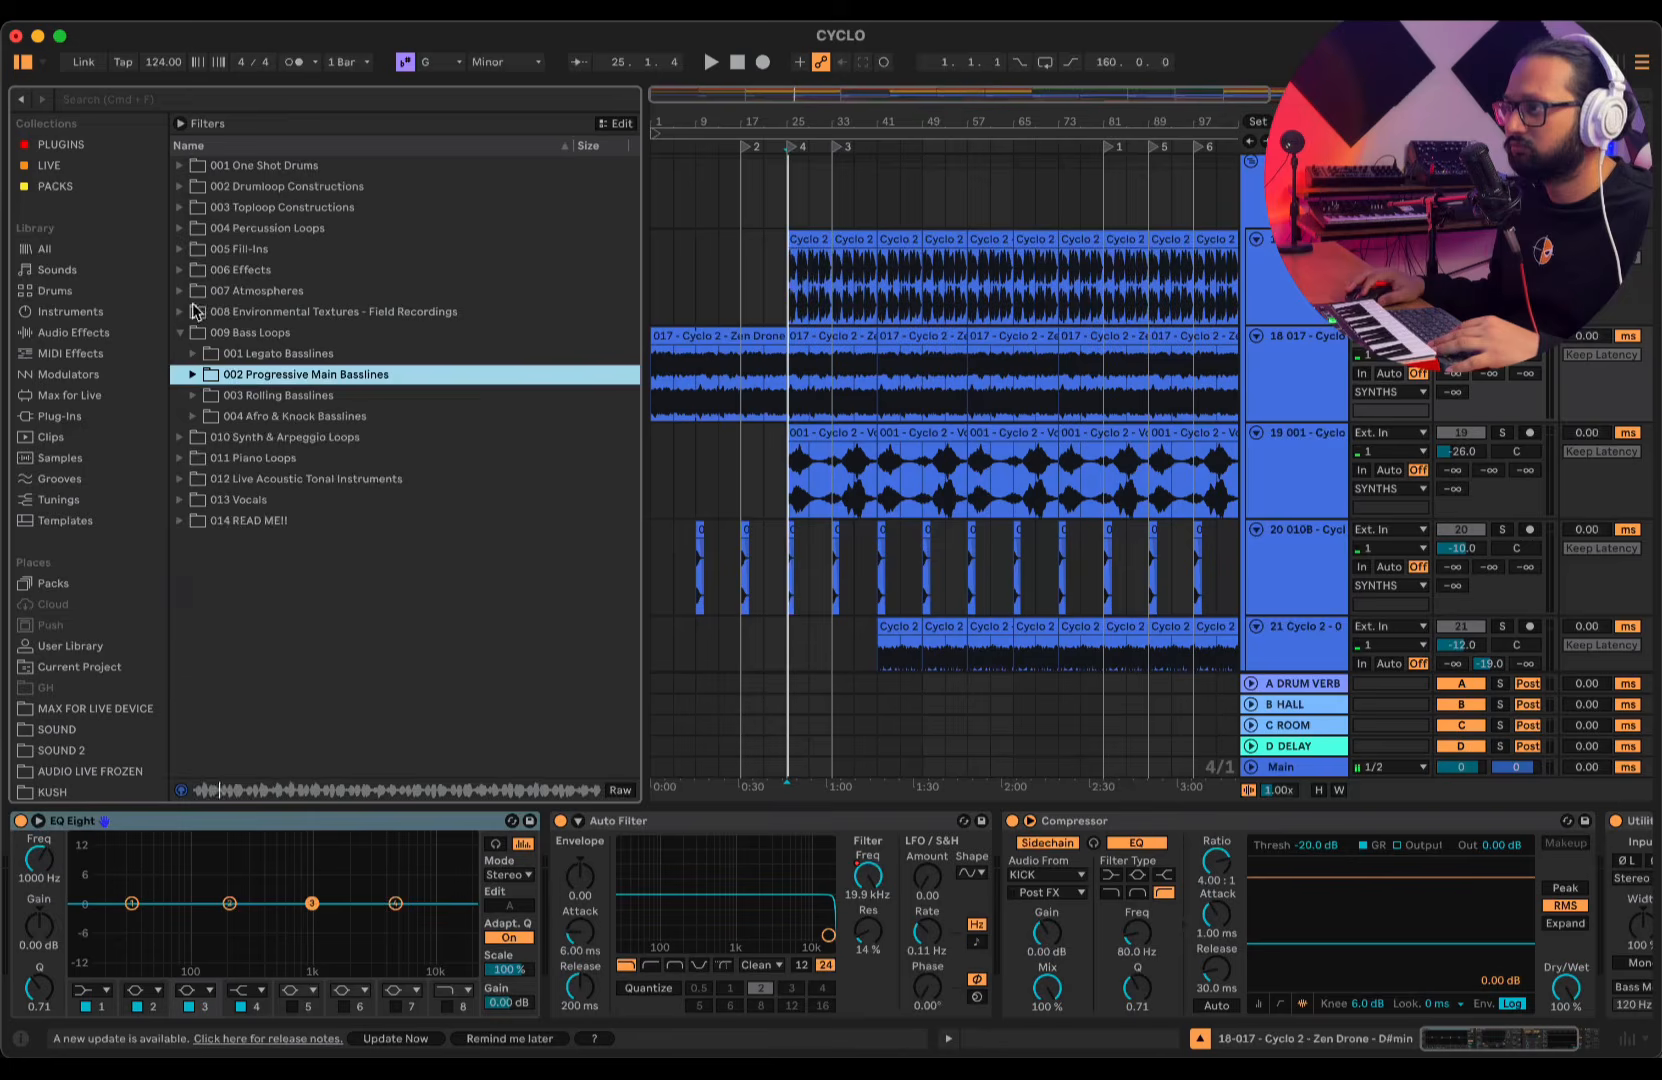
- Expand 003 Rolling Basslines, audition ProgRoll Bass loops 003 A#min and 010 G#, and collapse the 009 Bass Loops folder
{"action": "left_click", "coordinate": [195, 397]}
{"action": "left_click", "coordinate": [333, 479]}
{"action": "left_click", "coordinate": [330, 625]}
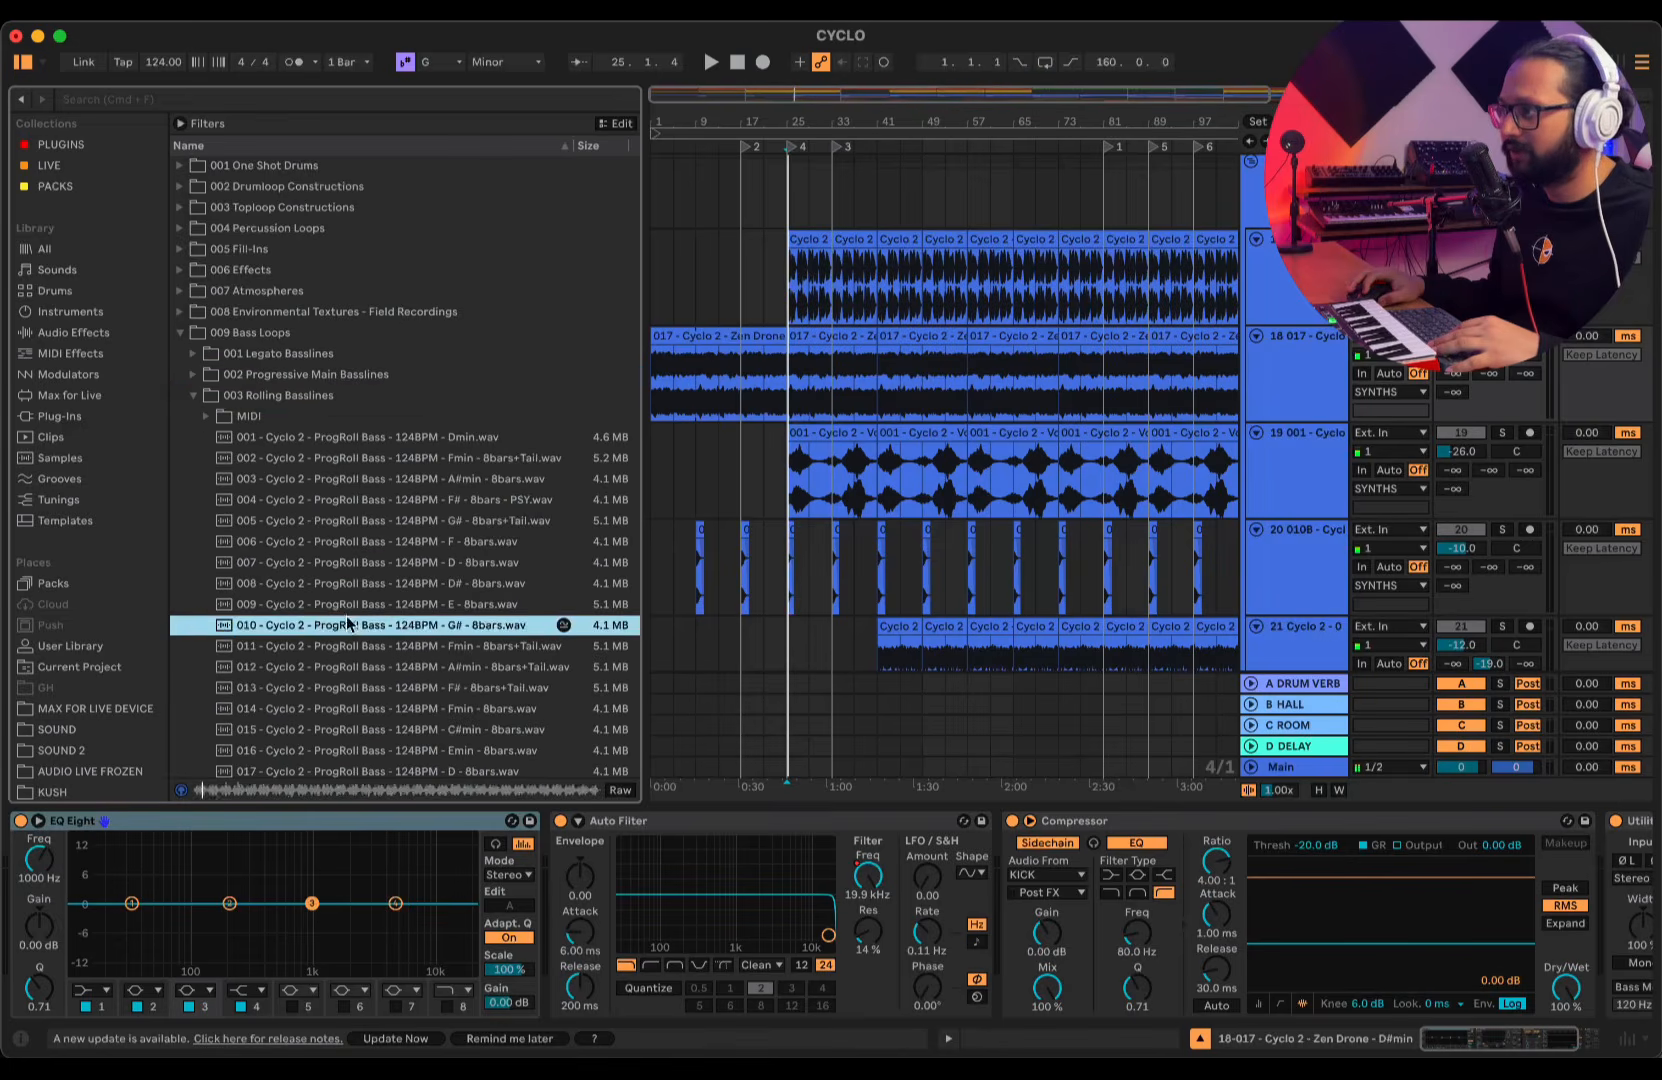
{"action": "left_click", "coordinate": [180, 333]}
- Expand 002 Synth & Melody Loops in 010 Synth & Arpeggio Loops, audition Synth Melo loops including 003 and 015, and collapse the subfolder
{"action": "left_click", "coordinate": [180, 354]}
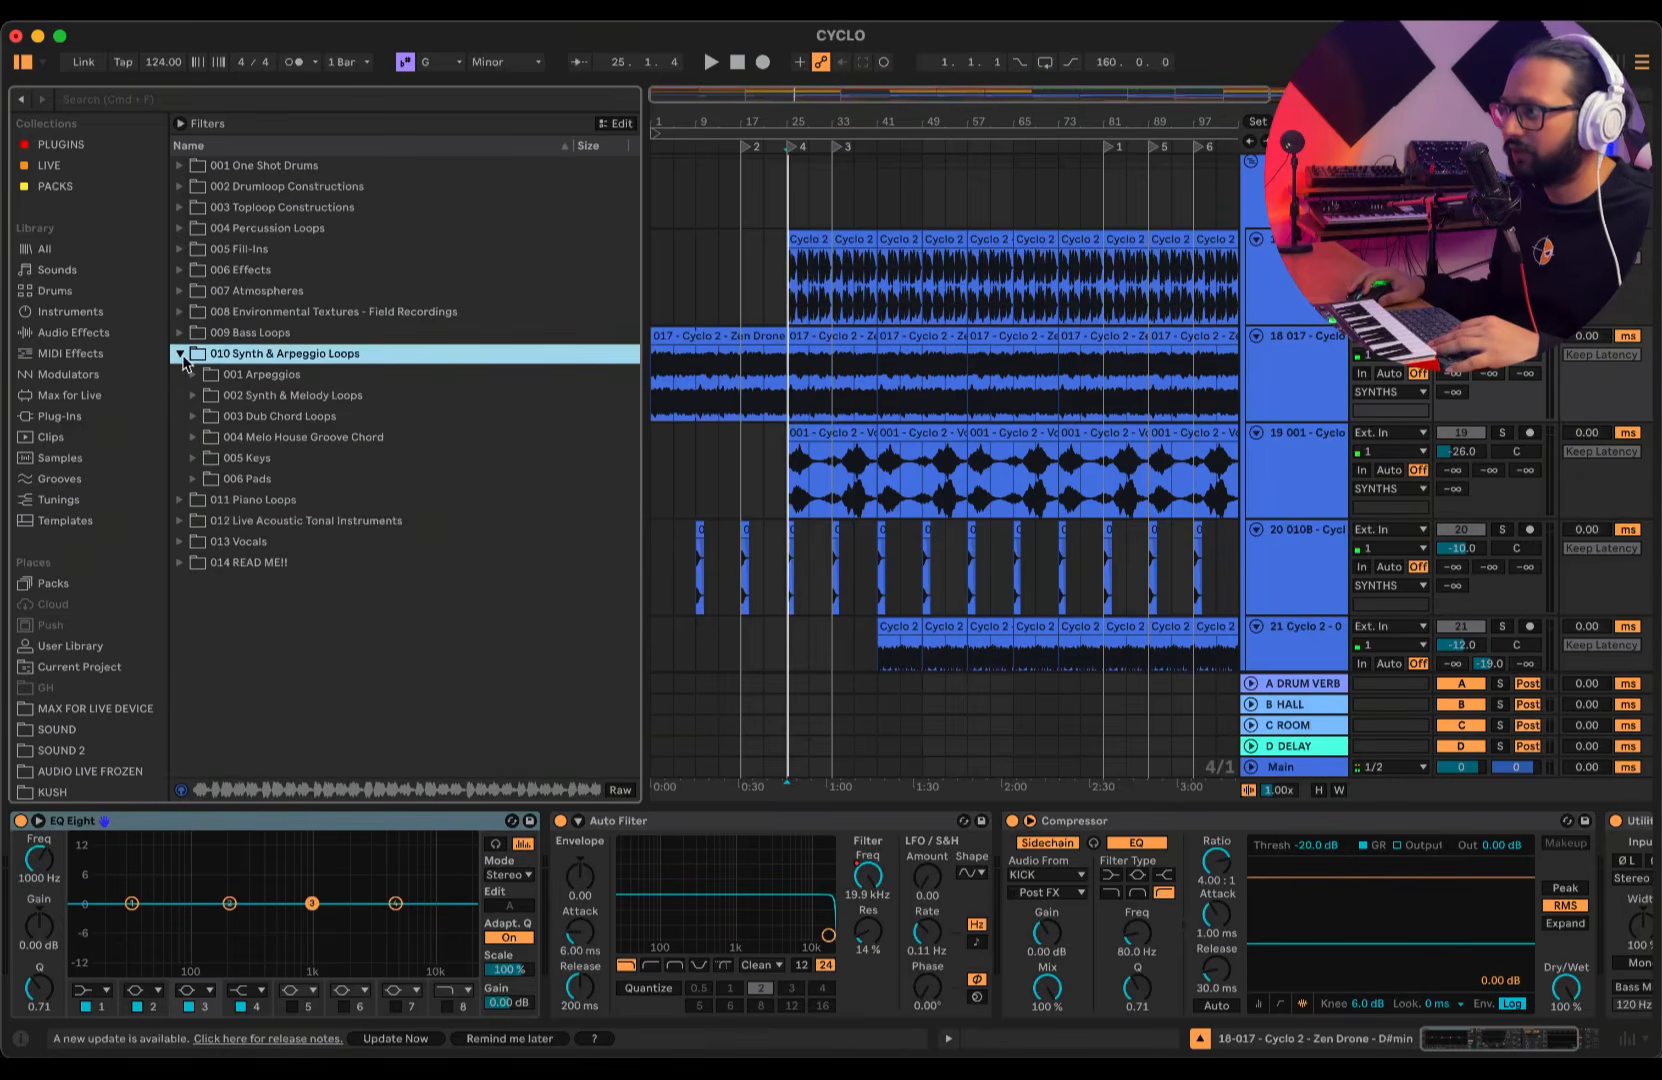
{"action": "left_click", "coordinate": [193, 395]}
{"action": "left_click", "coordinate": [330, 500]}
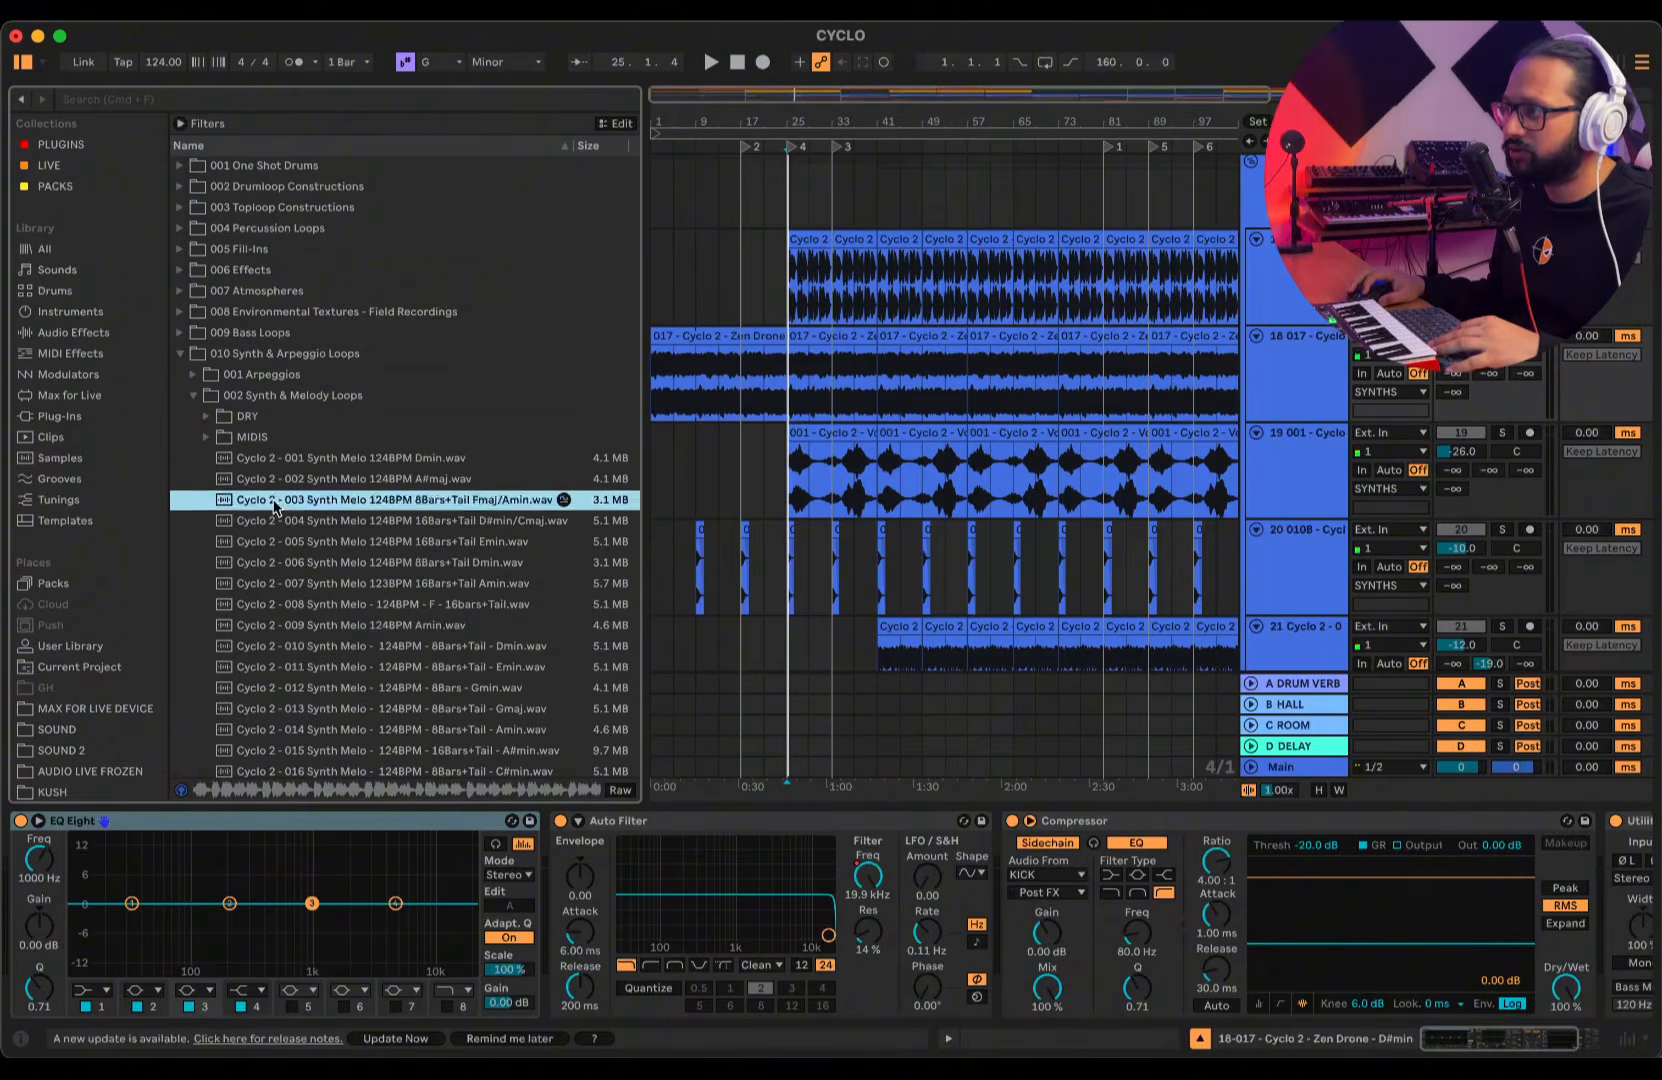
{"action": "left_click", "coordinate": [335, 647]}
{"action": "scroll", "coordinate": [335, 640], "scroll_direction": "down", "scroll_amount": 3}
{"action": "left_click", "coordinate": [337, 632]}
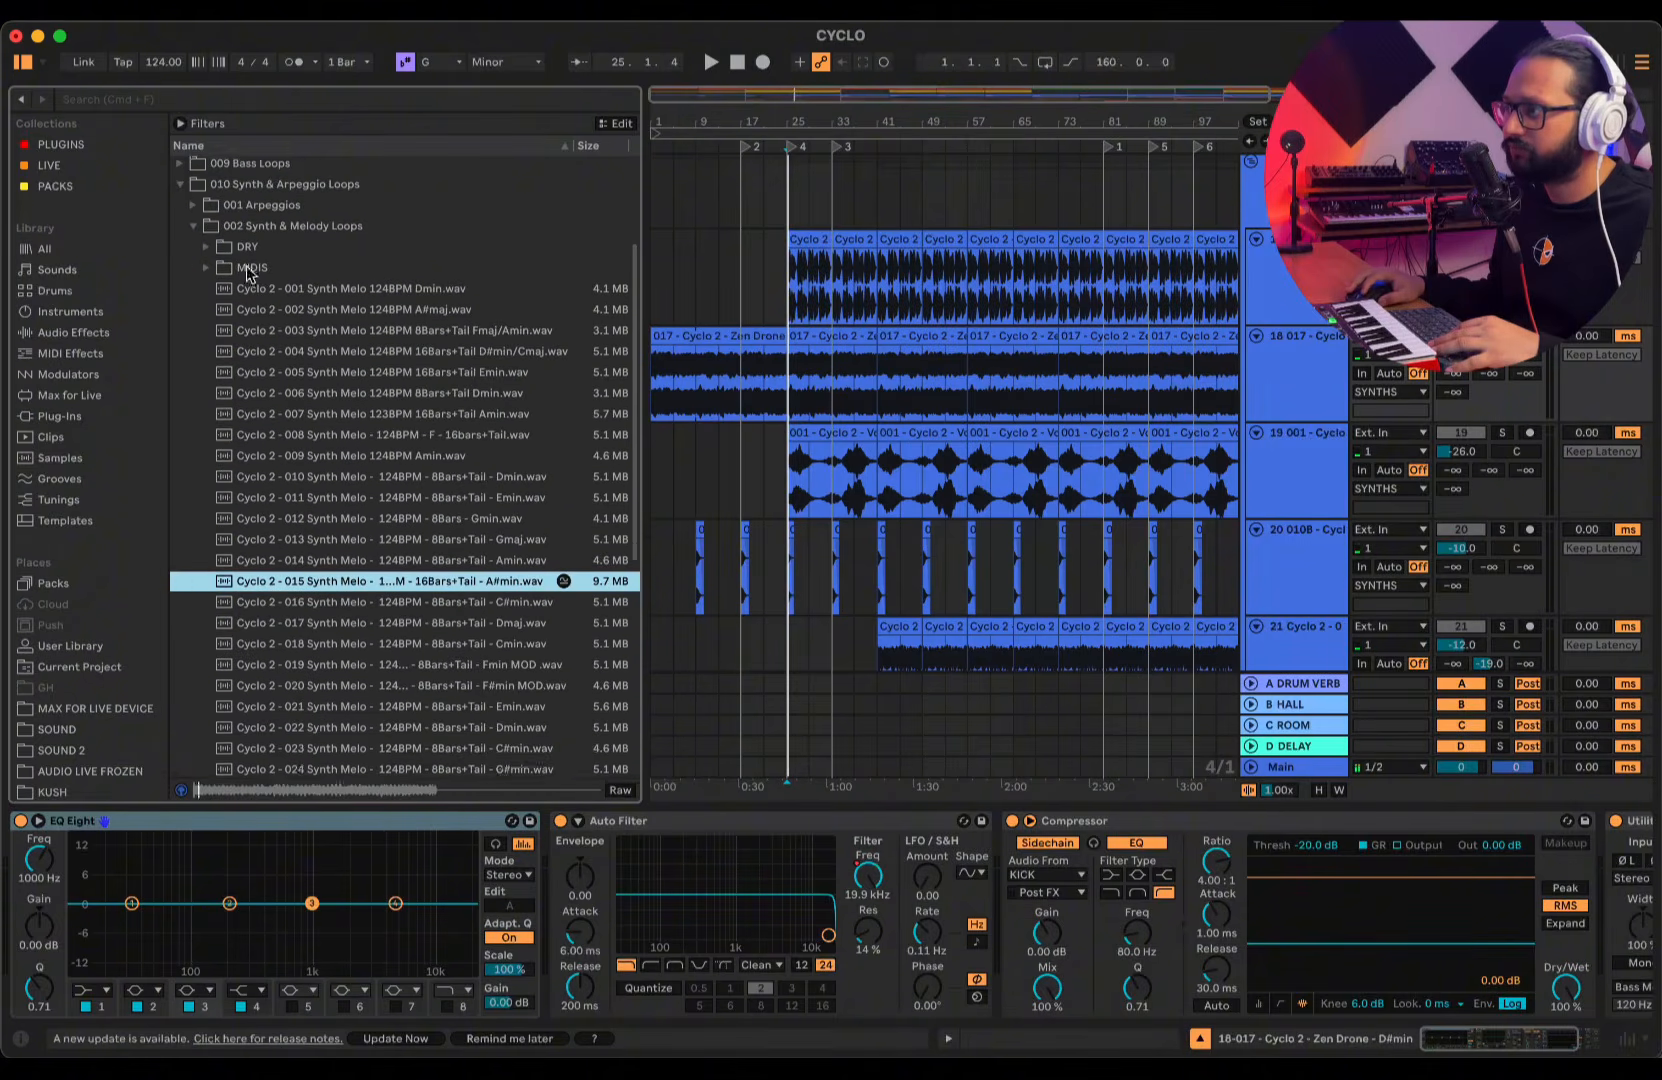
{"action": "left_click", "coordinate": [194, 276]}
- Expand 003 Dub Chord Loops, audition 004 Amin7, and compare 018 Dmin7 with its clip at bar 25 of the arrangement
{"action": "left_click", "coordinate": [193, 416]}
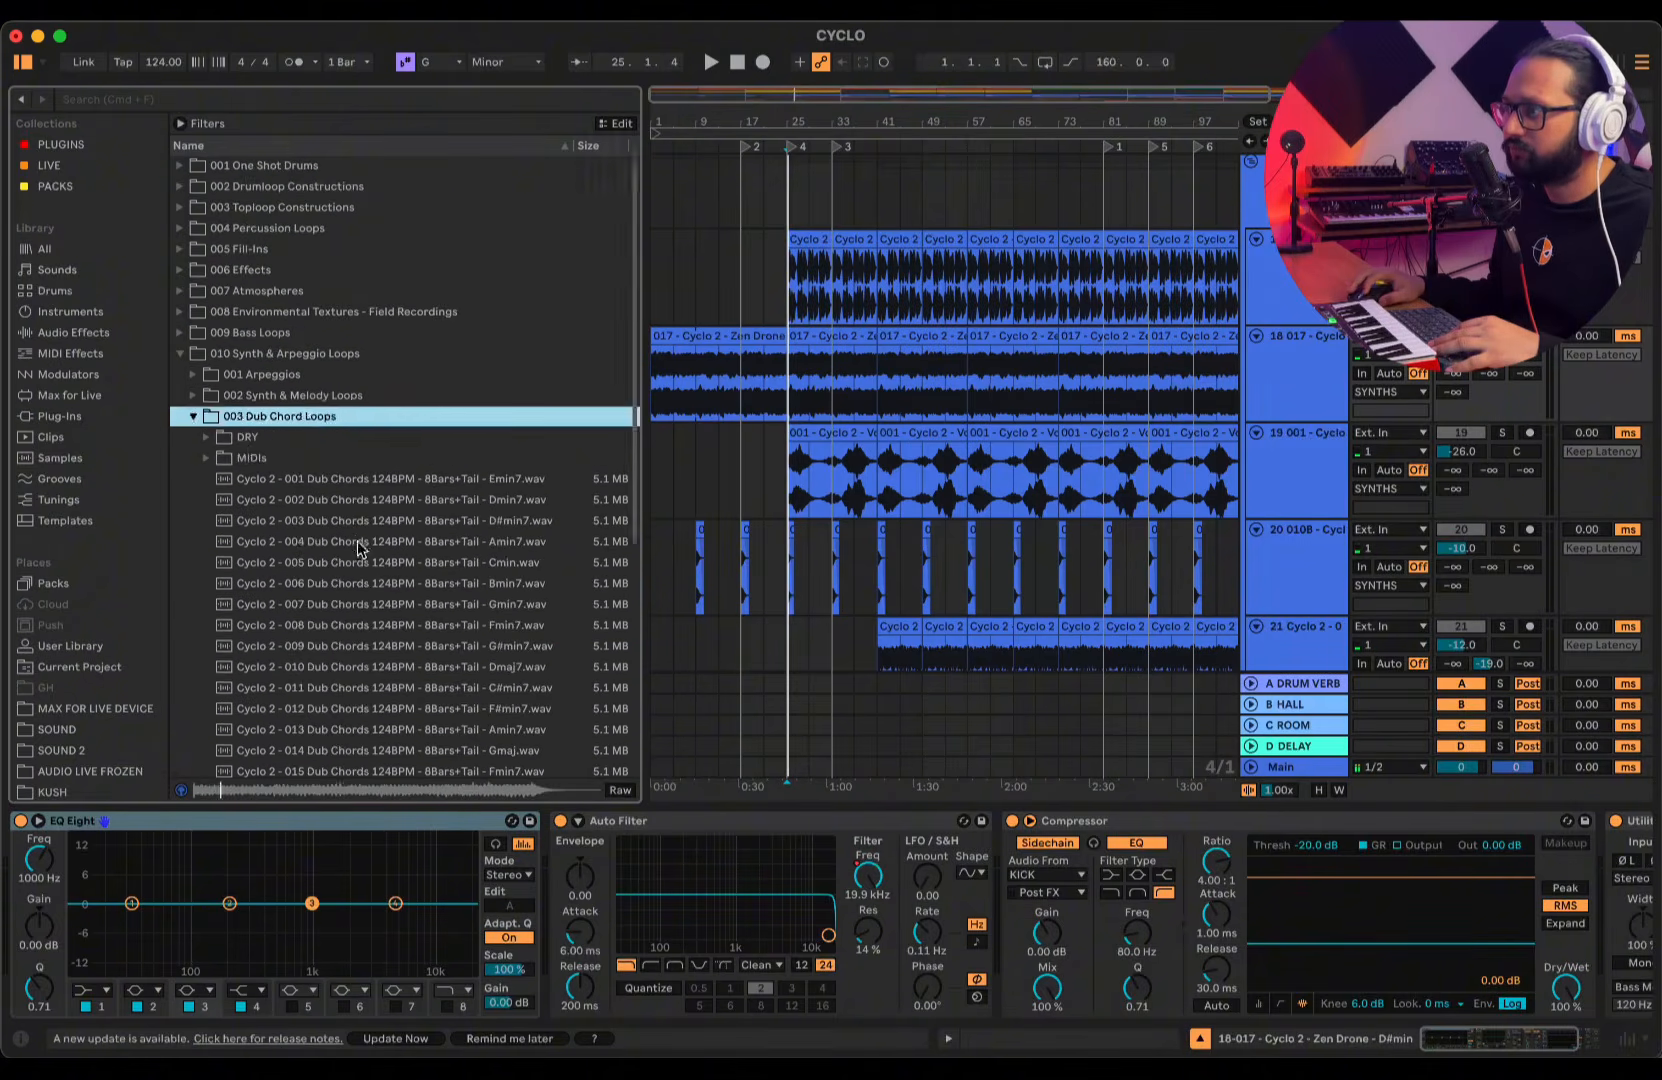
{"action": "left_click", "coordinate": [362, 542]}
{"action": "scroll", "coordinate": [362, 551], "scroll_direction": "down", "scroll_amount": 2}
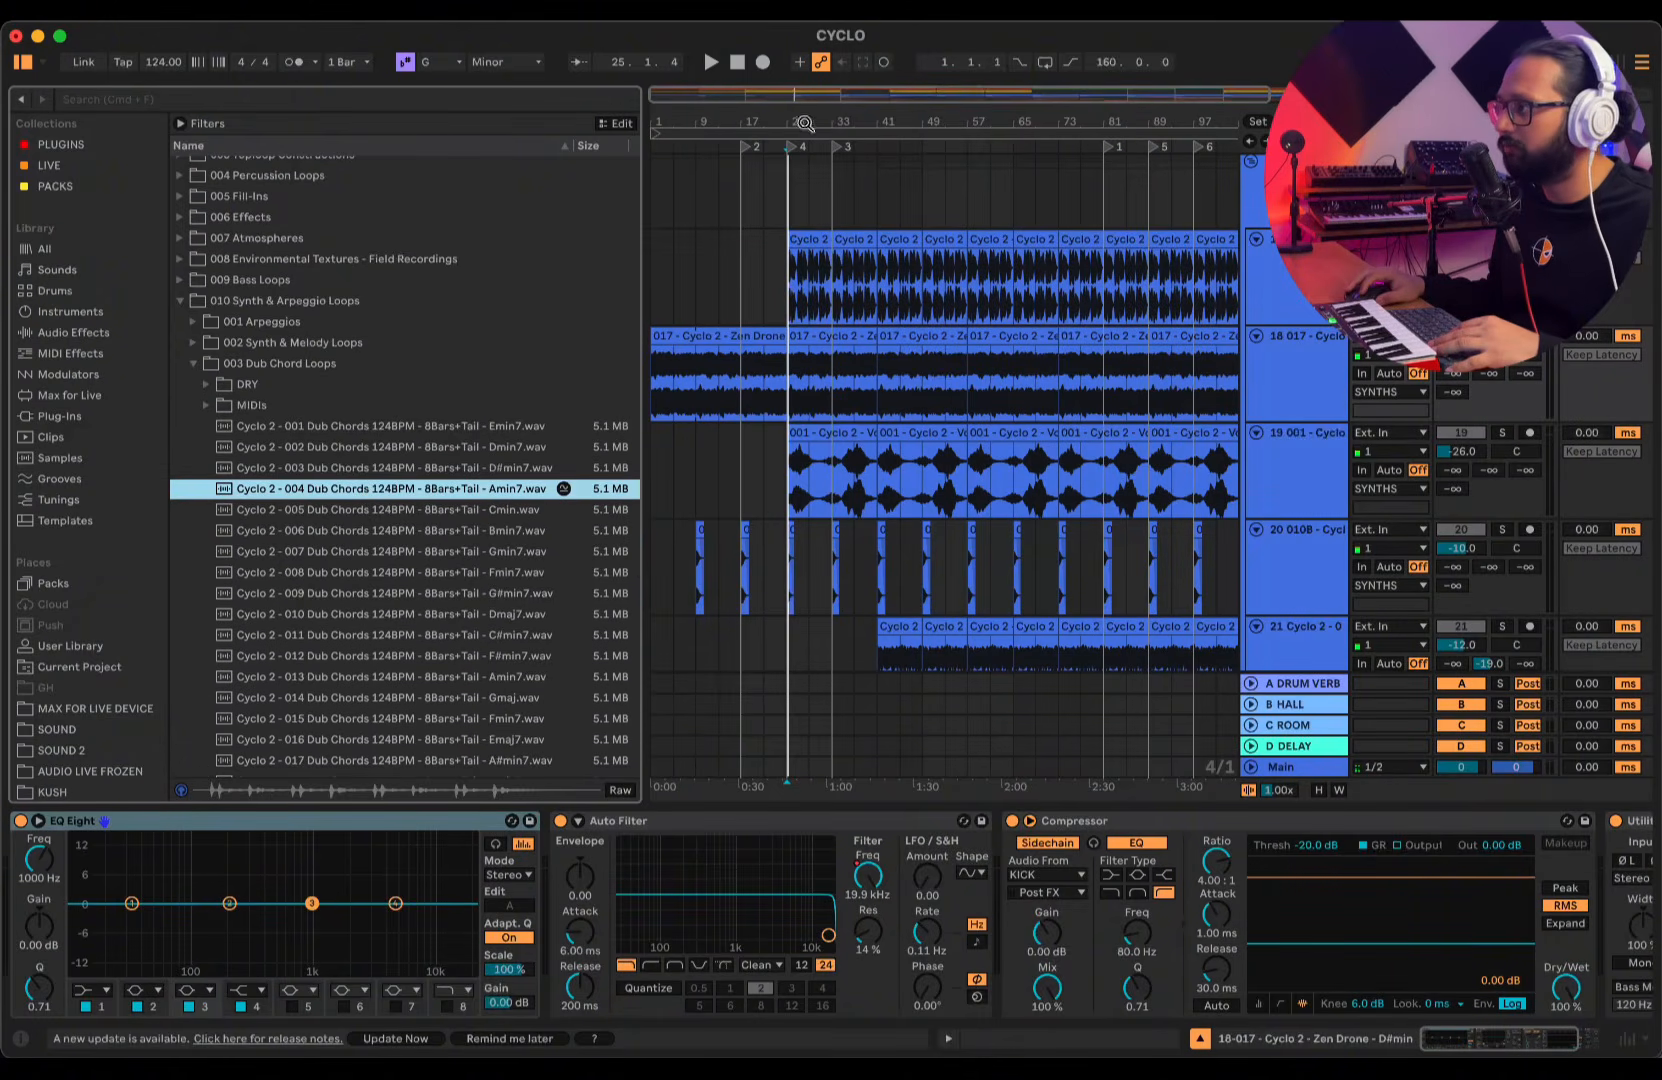
{"action": "left_click_drag", "start_coordinate": [805, 123], "coordinate": [790, 380]}
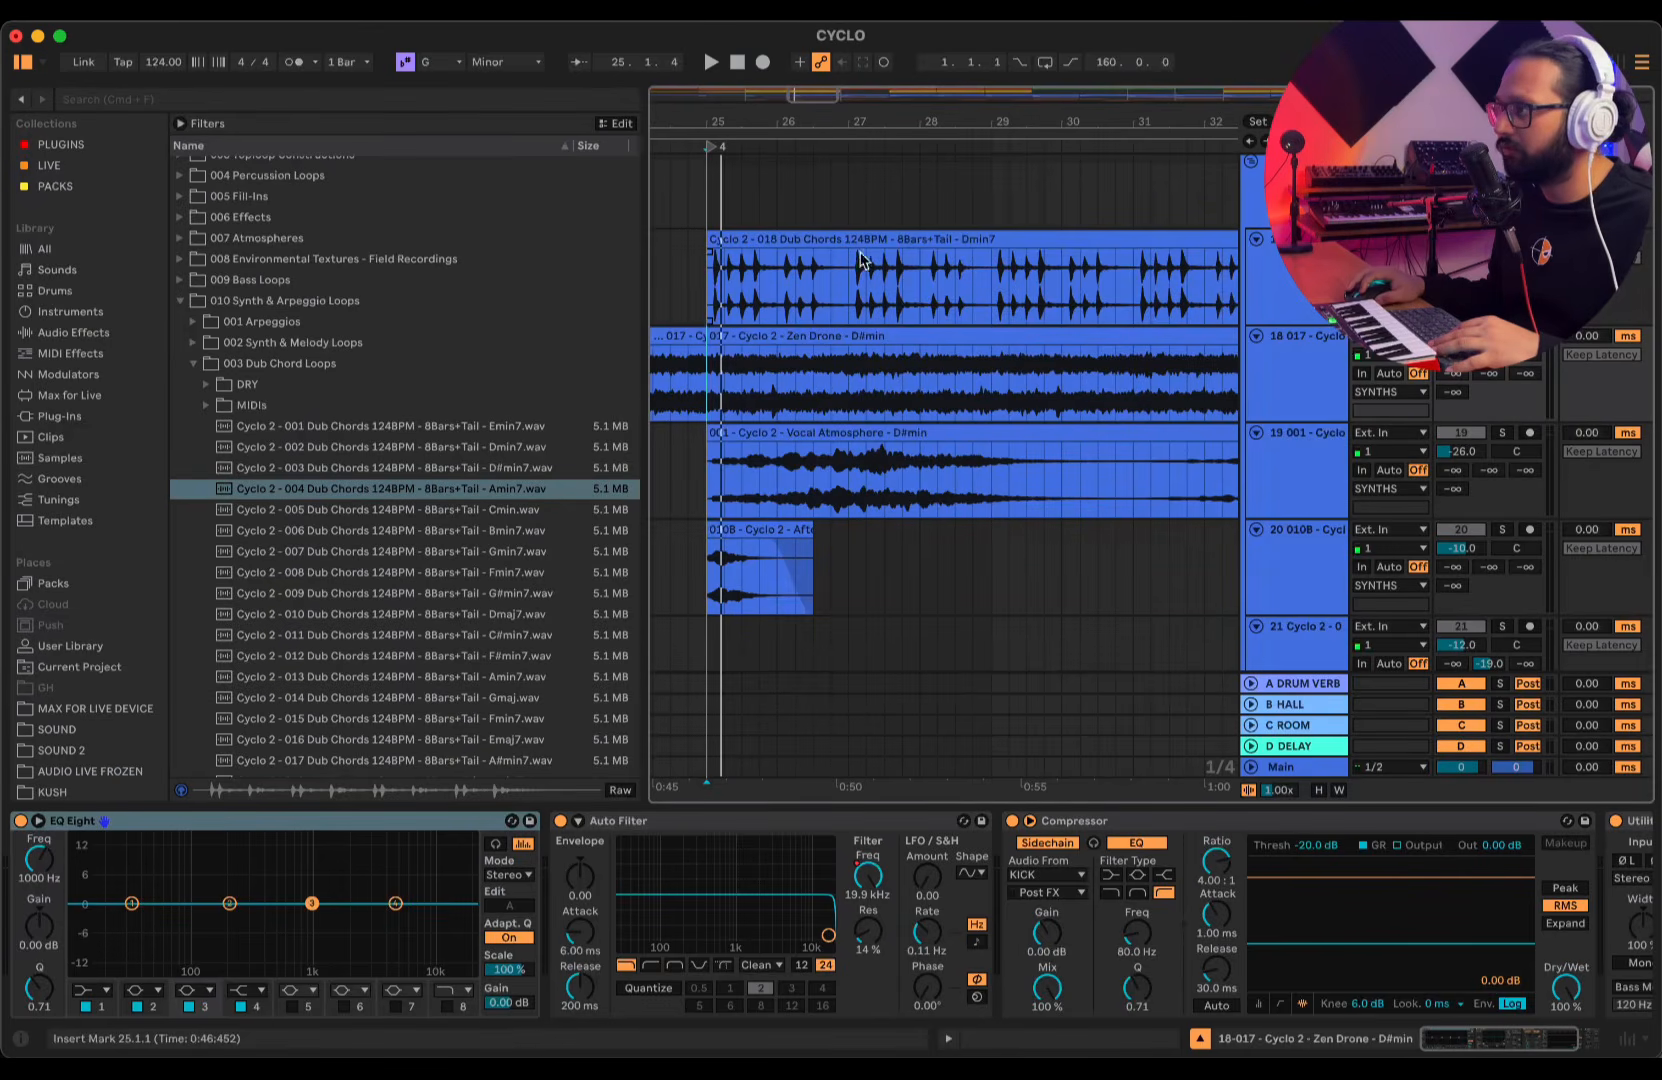
{"action": "scroll", "coordinate": [330, 680], "scroll_direction": "down", "scroll_amount": 3}
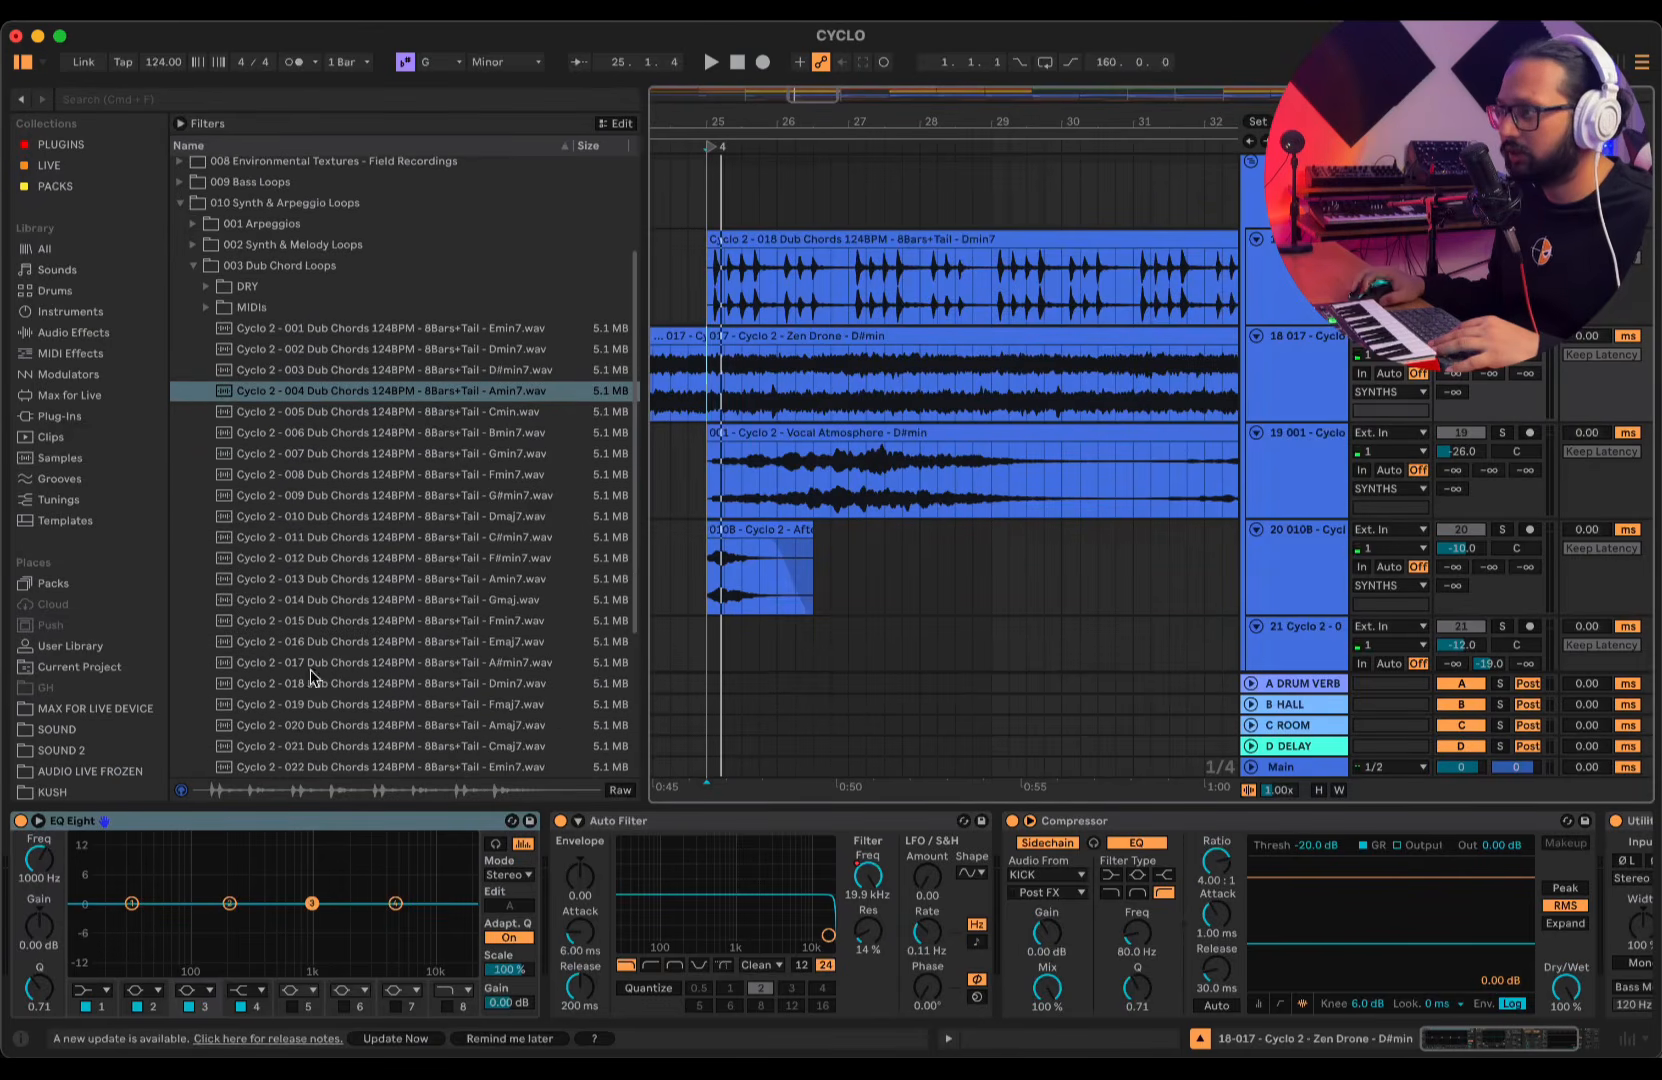
{"action": "left_click", "coordinate": [325, 686]}
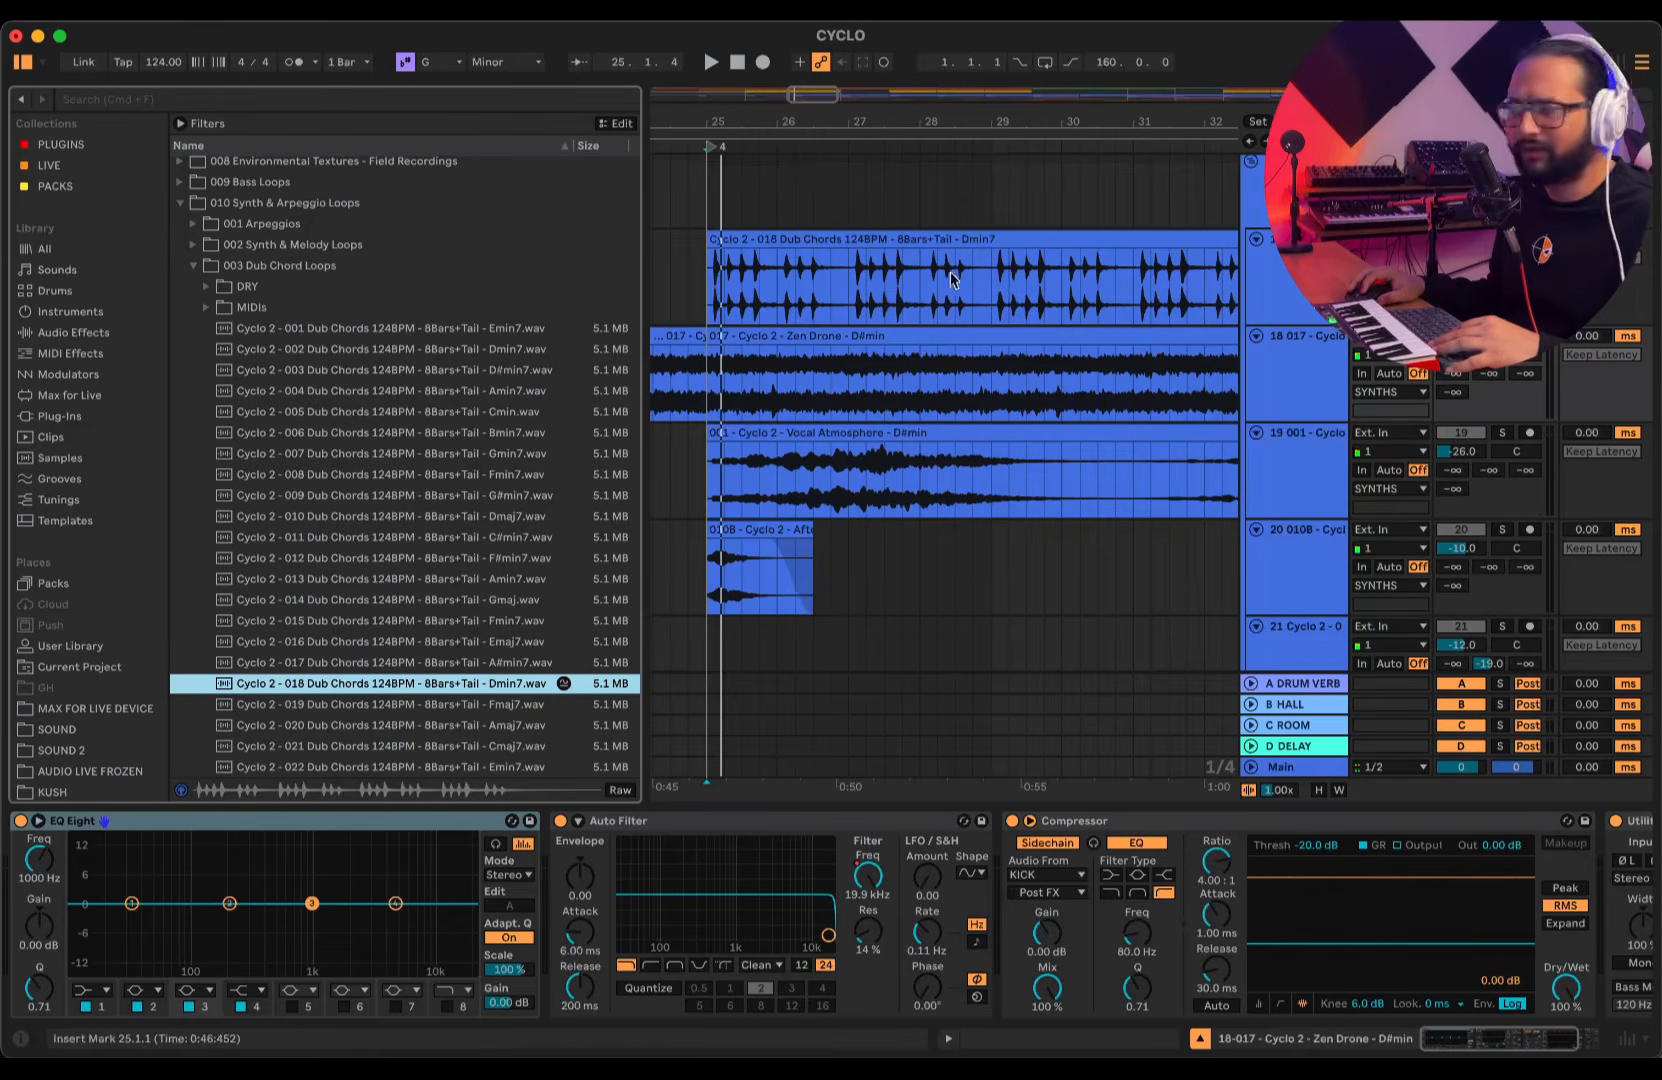
- Play the arrangement from bar 25, at the start of the 018 Dub Chords clip
{"action": "left_click", "coordinate": [1460, 239]}
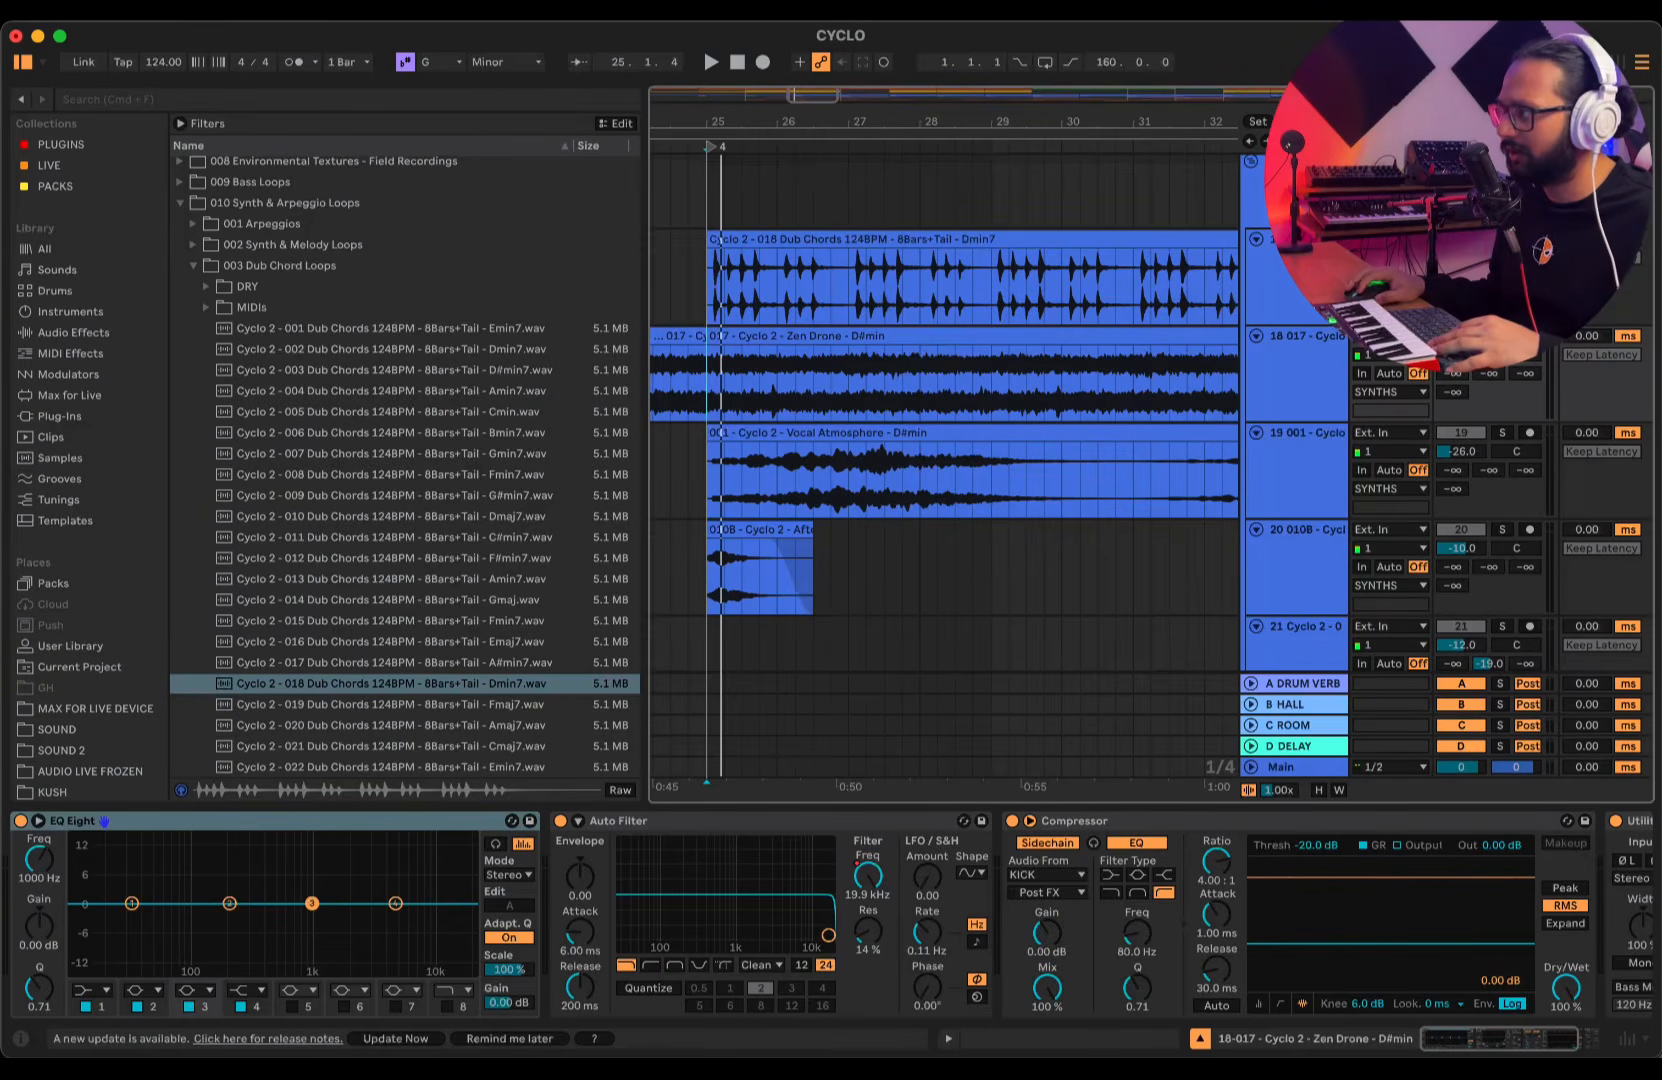
{"action": "left_click", "coordinate": [703, 288]}
{"action": "key", "text": "space"}
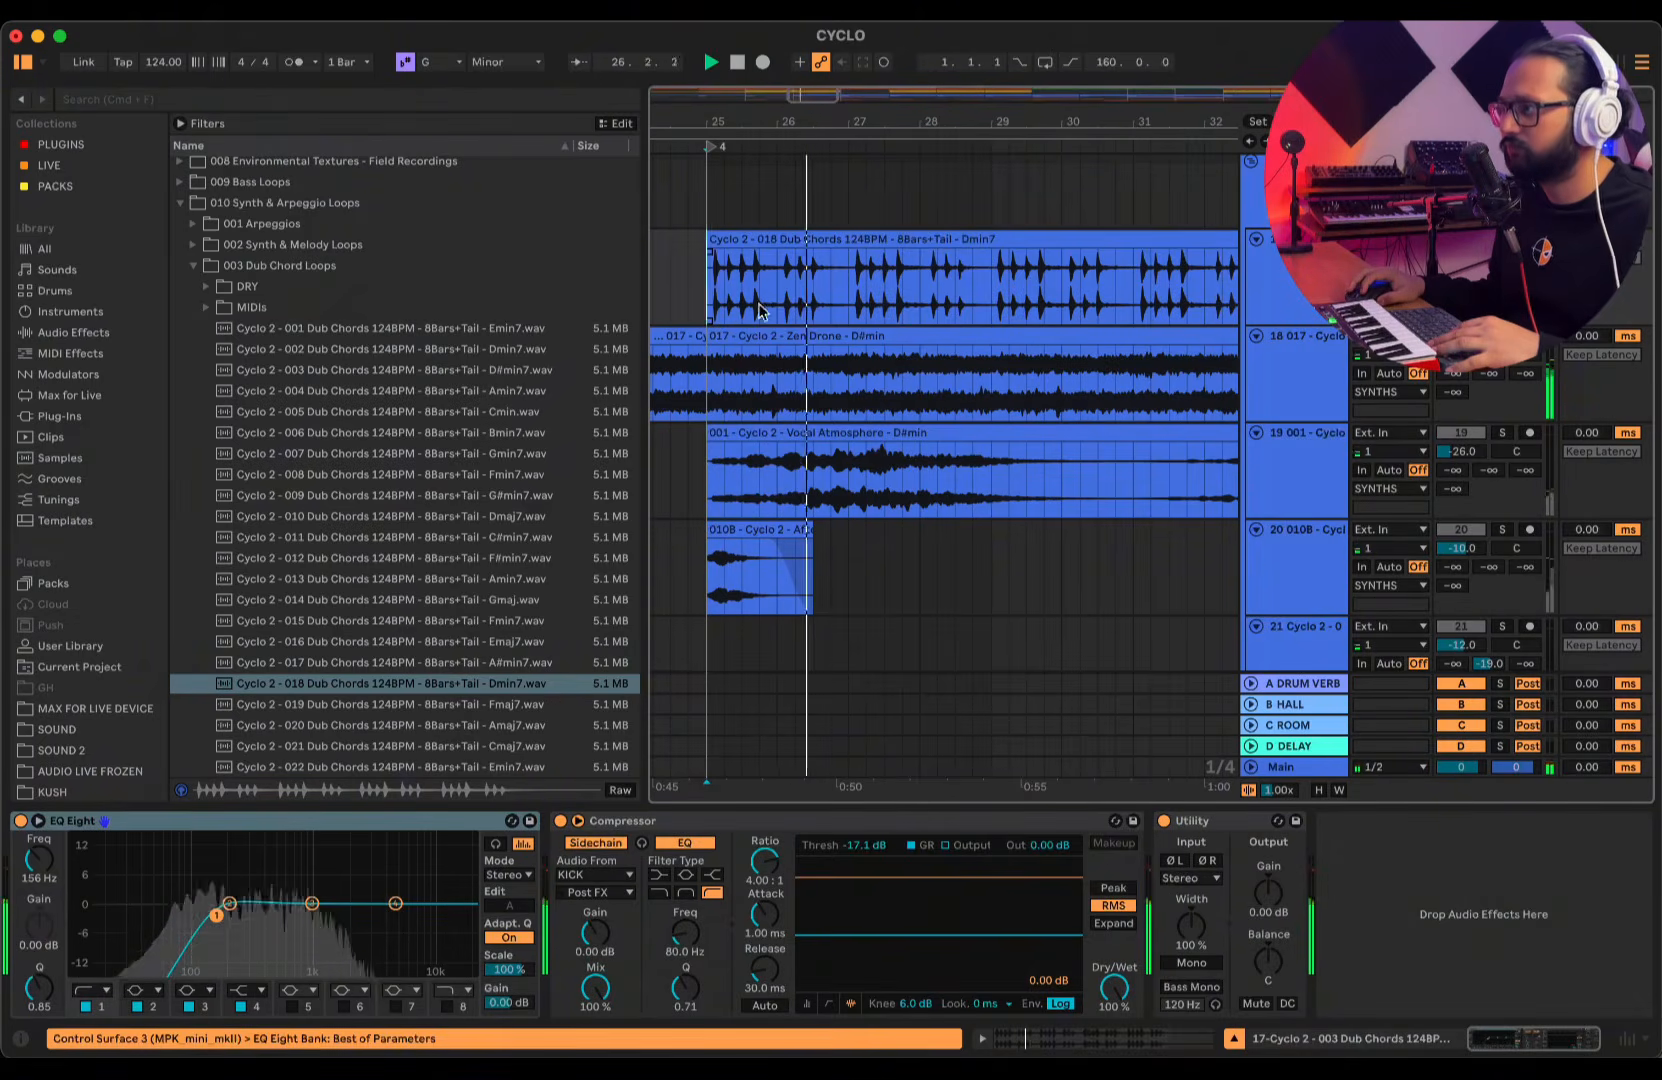
- Browse the DRY and MIDIs folders inside 003 Dub Chord Loops and collapse the subfolder
{"action": "left_click", "coordinate": [208, 308]}
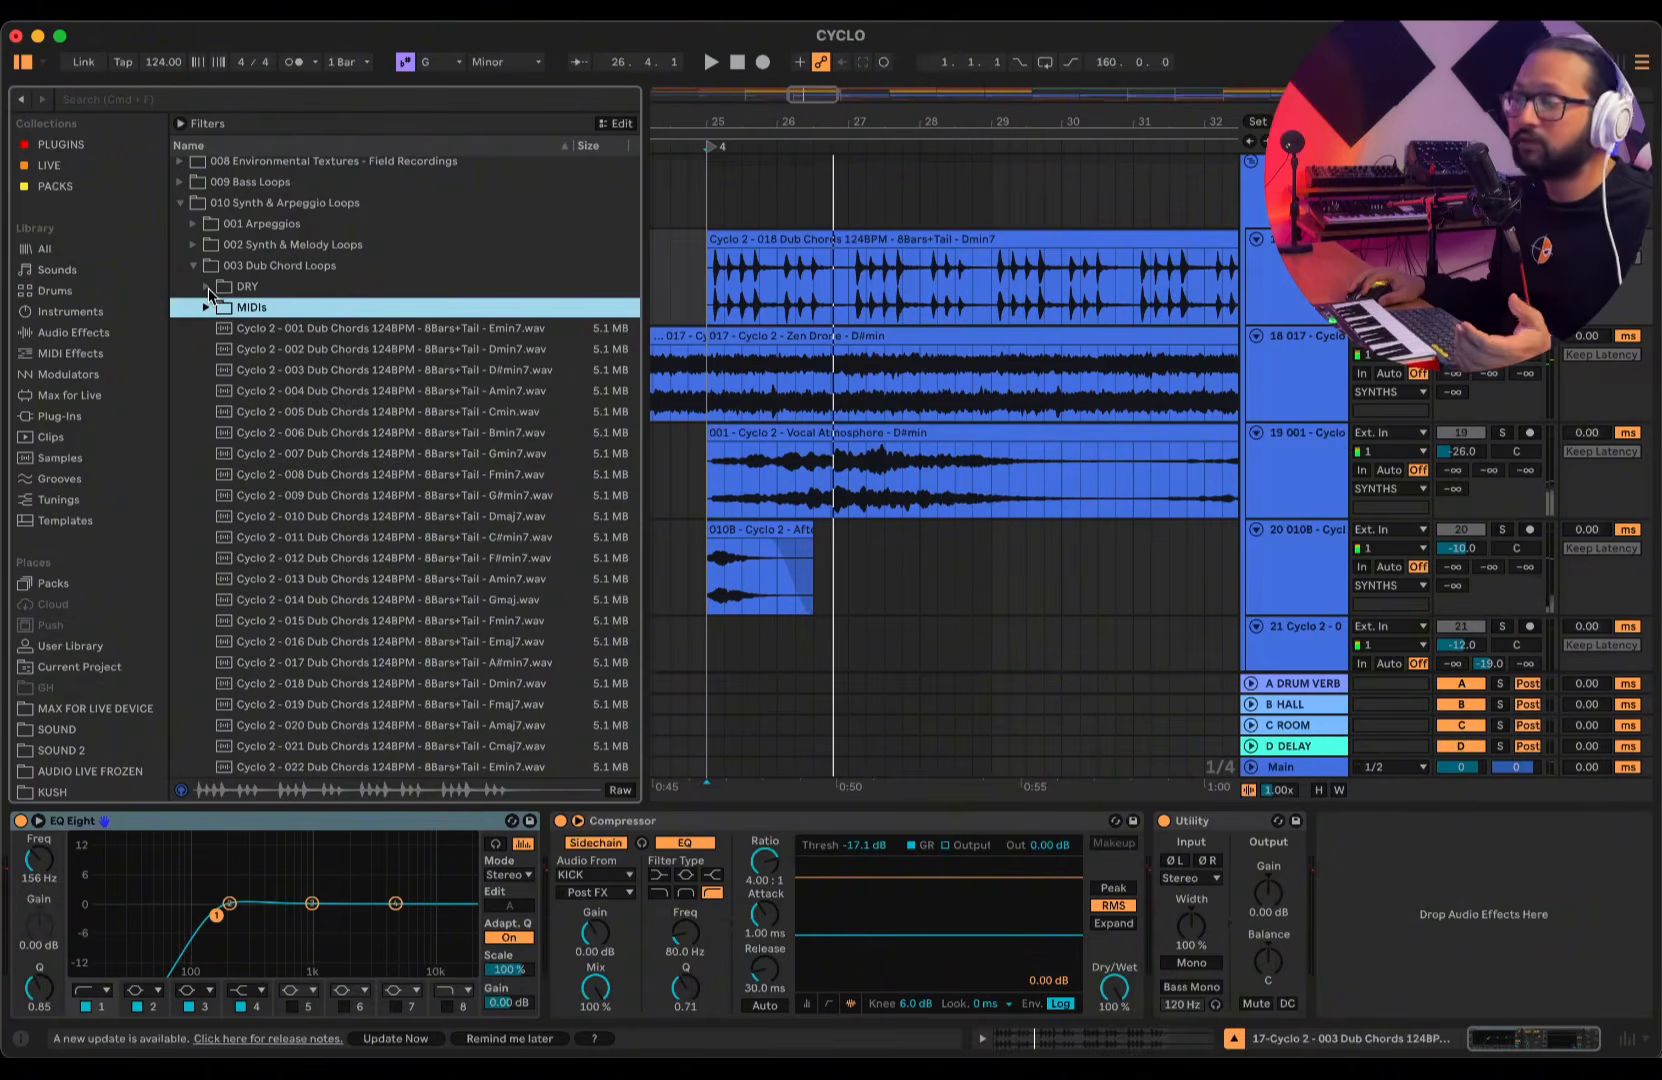
{"action": "left_click", "coordinate": [207, 288]}
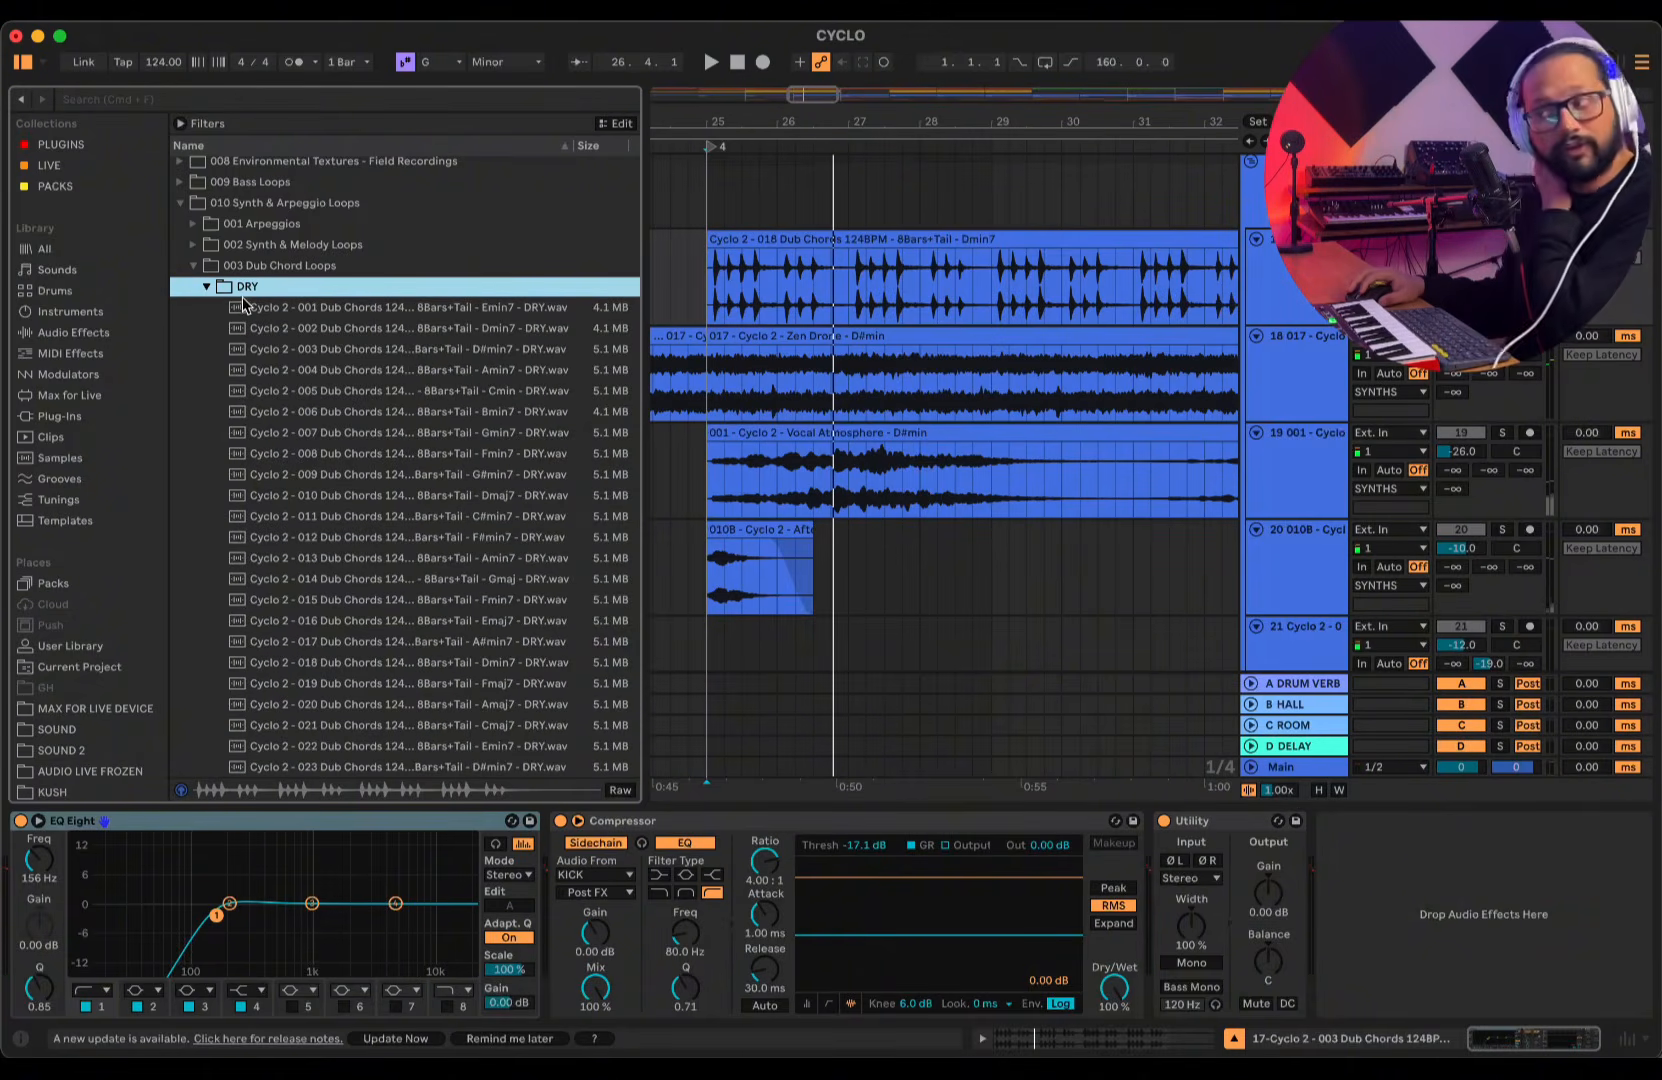
{"action": "left_click", "coordinate": [206, 289]}
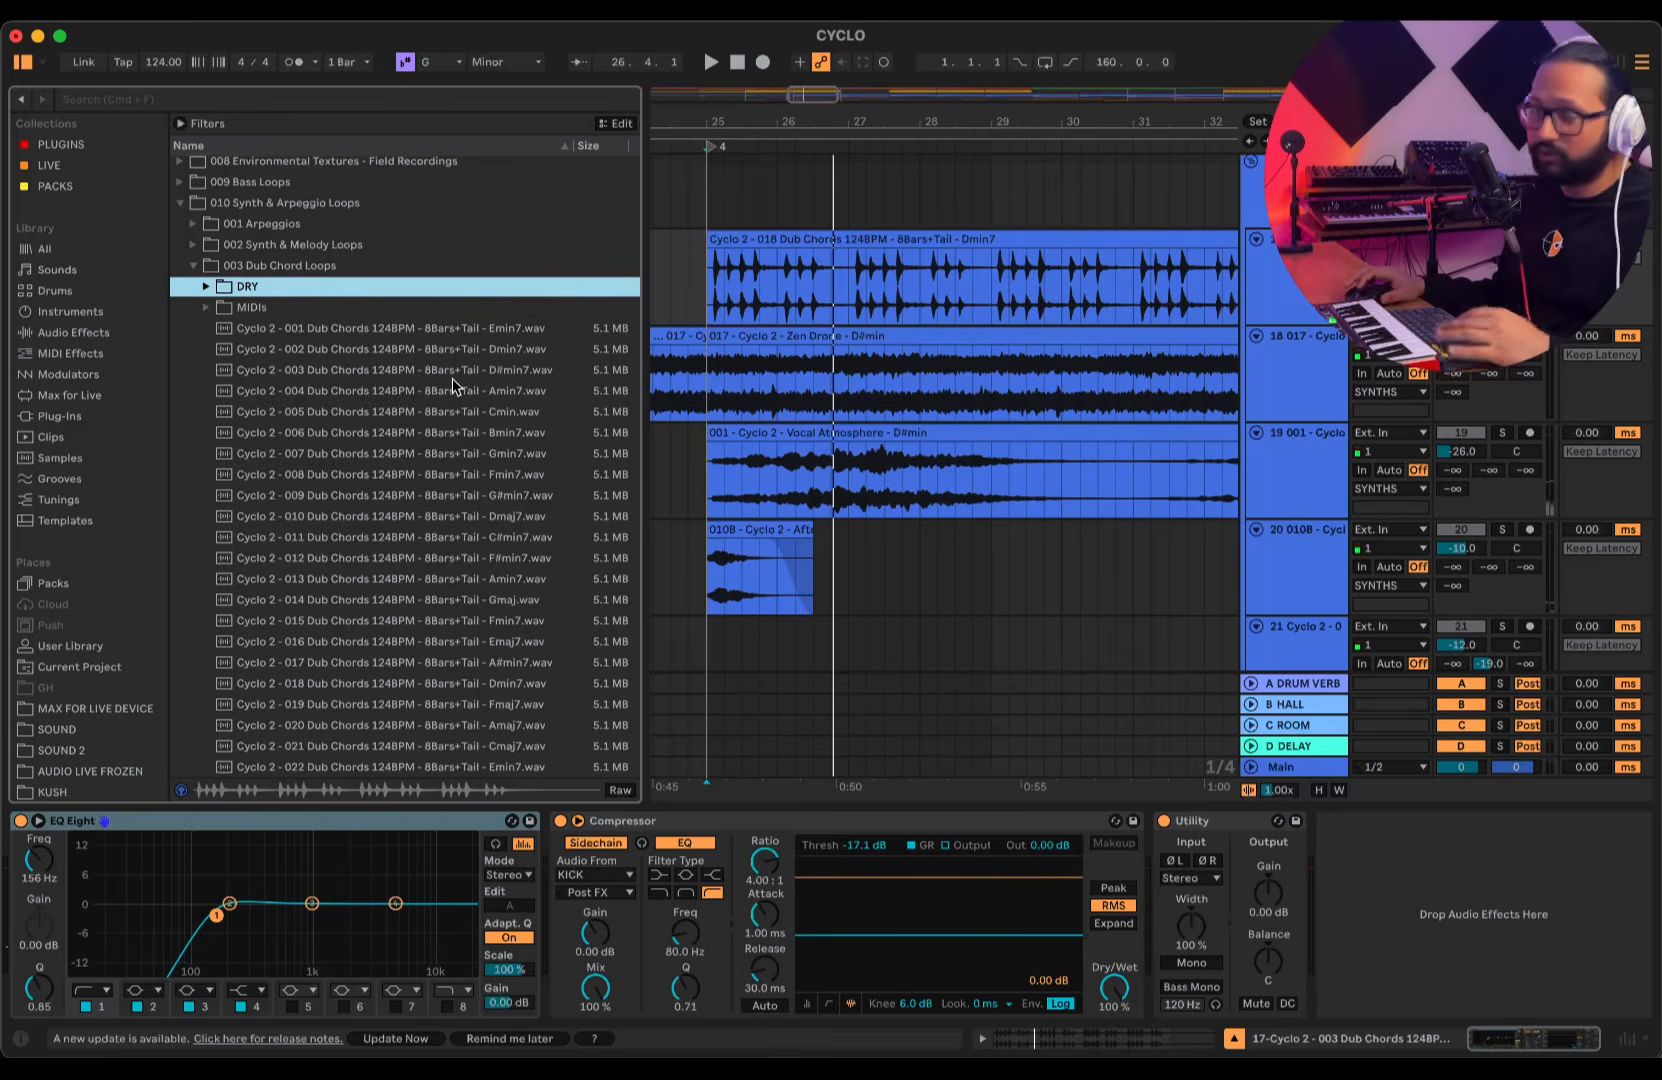
{"action": "left_click", "coordinate": [206, 308]}
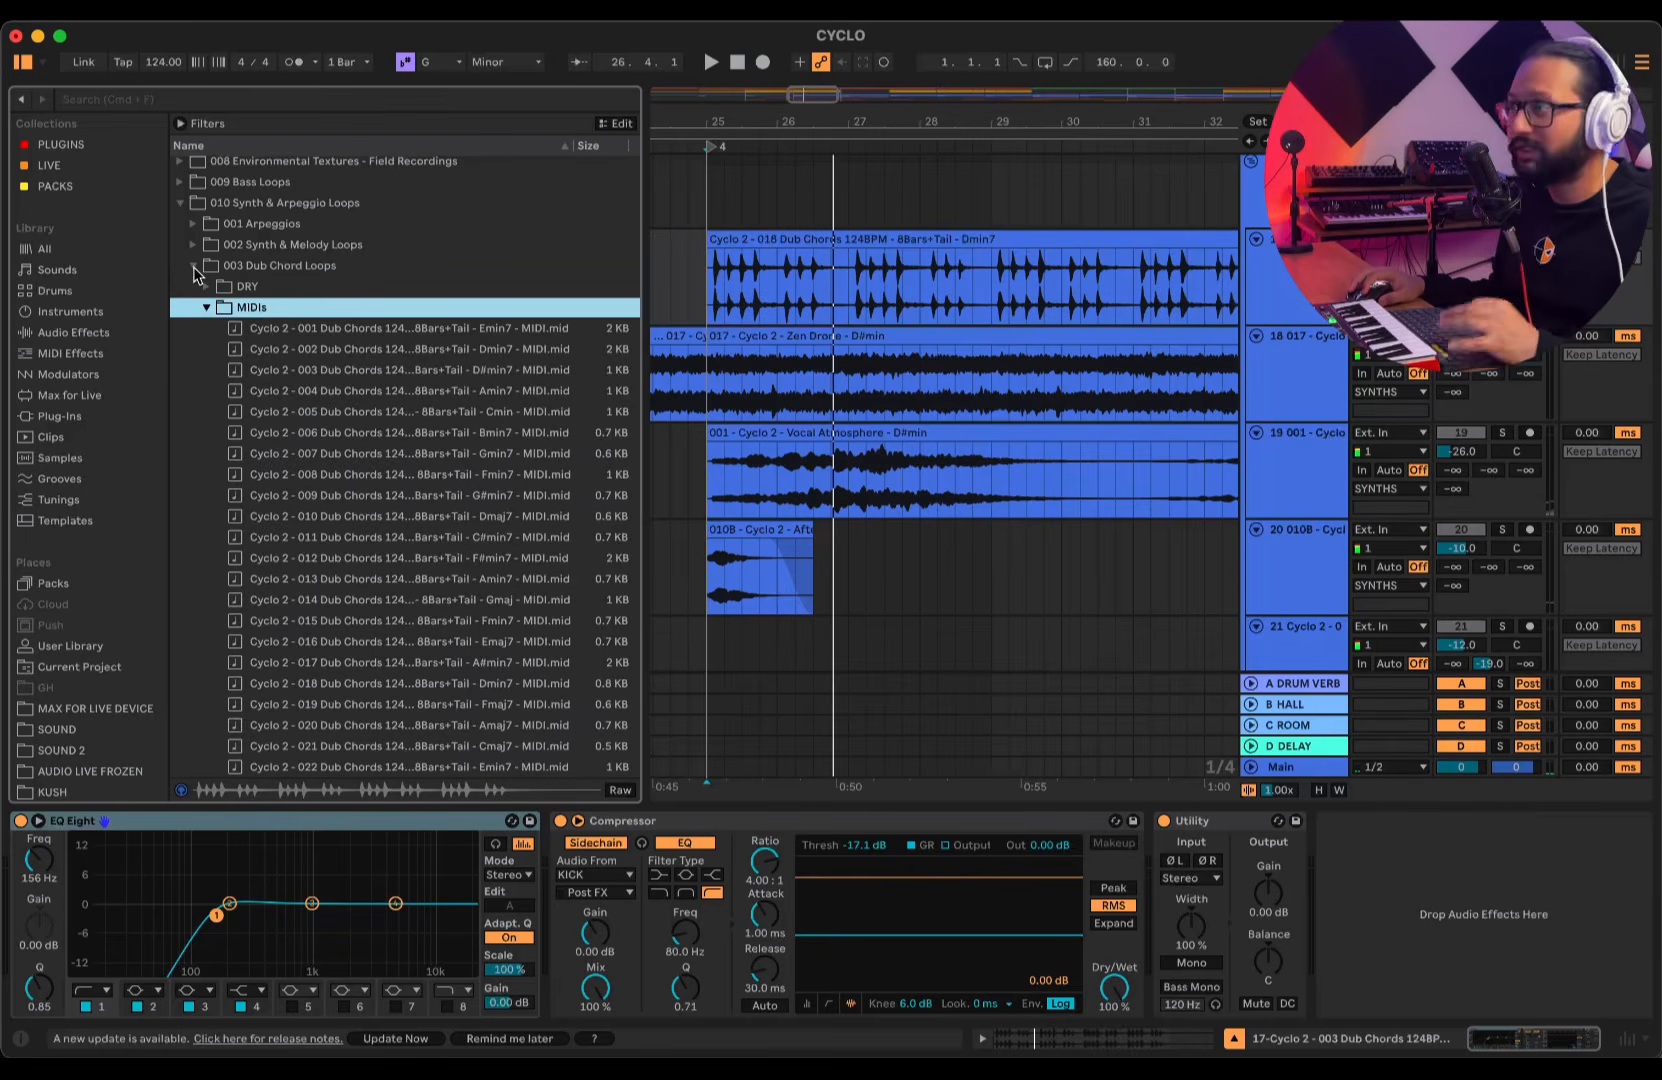
{"action": "left_click", "coordinate": [194, 267]}
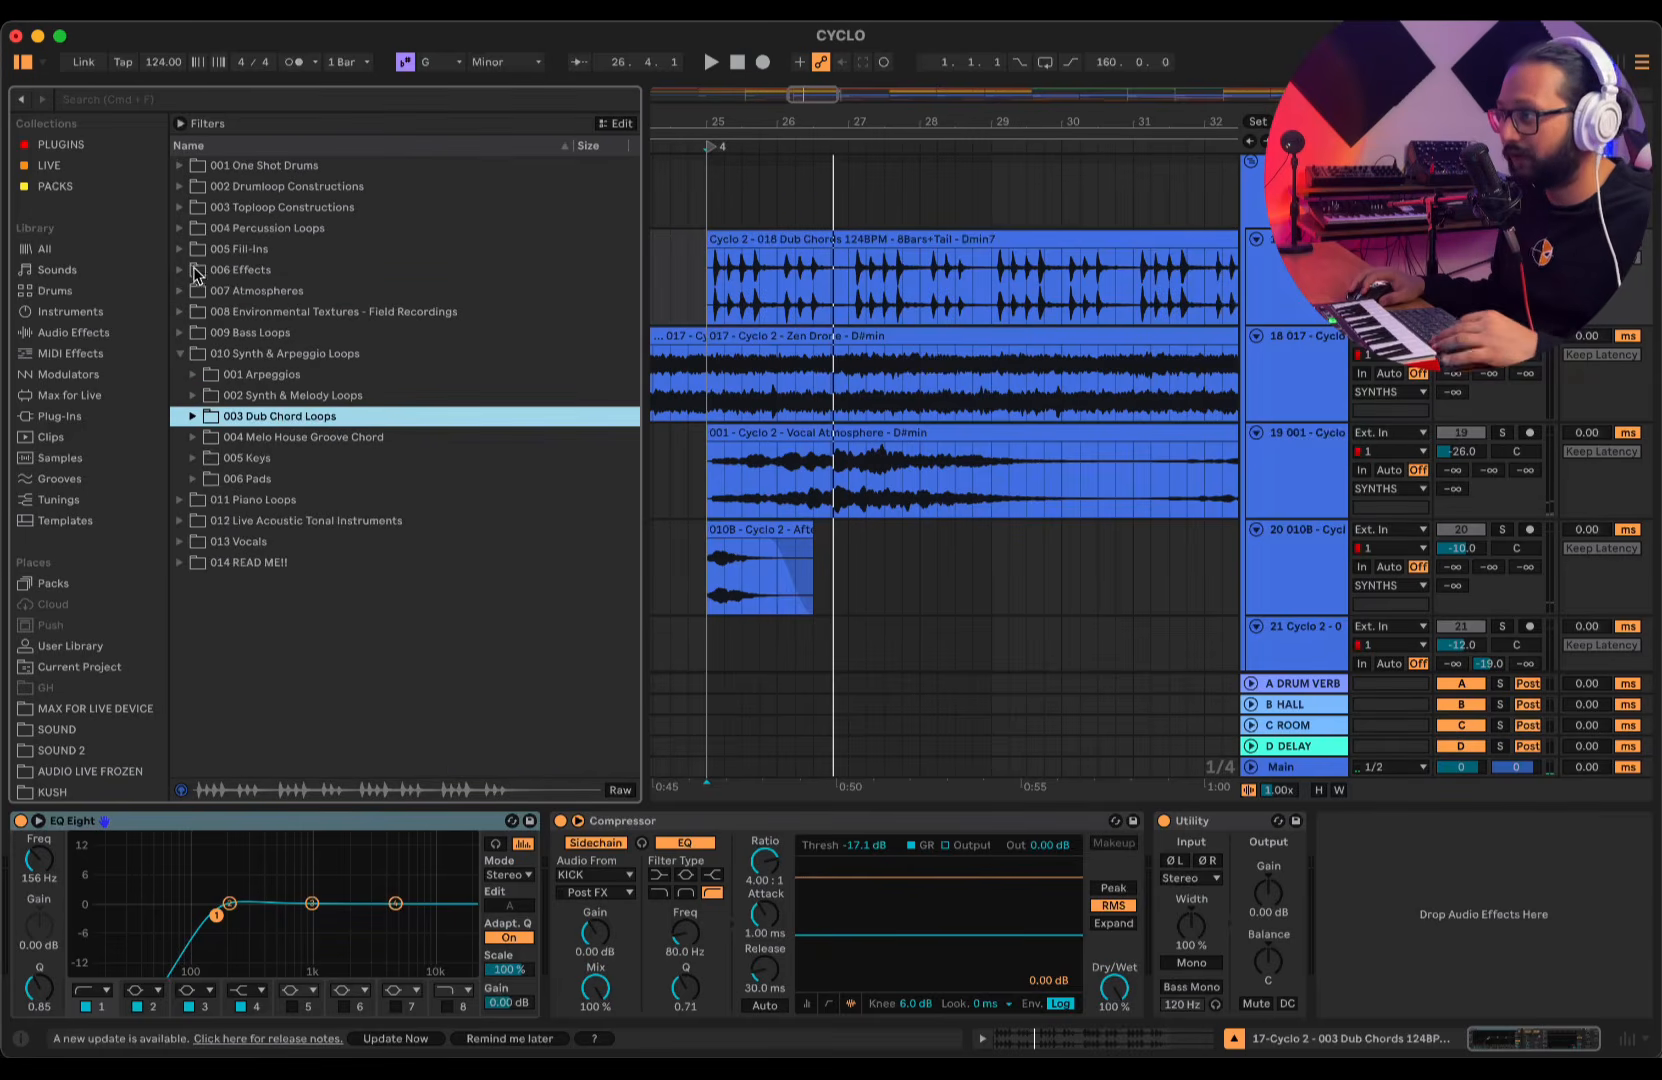
- Audition two loops from the 005 Keys subfolder and collapse the 010 Synth & Arpeggio Loops folder
{"action": "left_click", "coordinate": [193, 459]}
{"action": "left_click", "coordinate": [321, 545]}
{"action": "left_click", "coordinate": [370, 587]}
{"action": "left_click", "coordinate": [194, 460]}
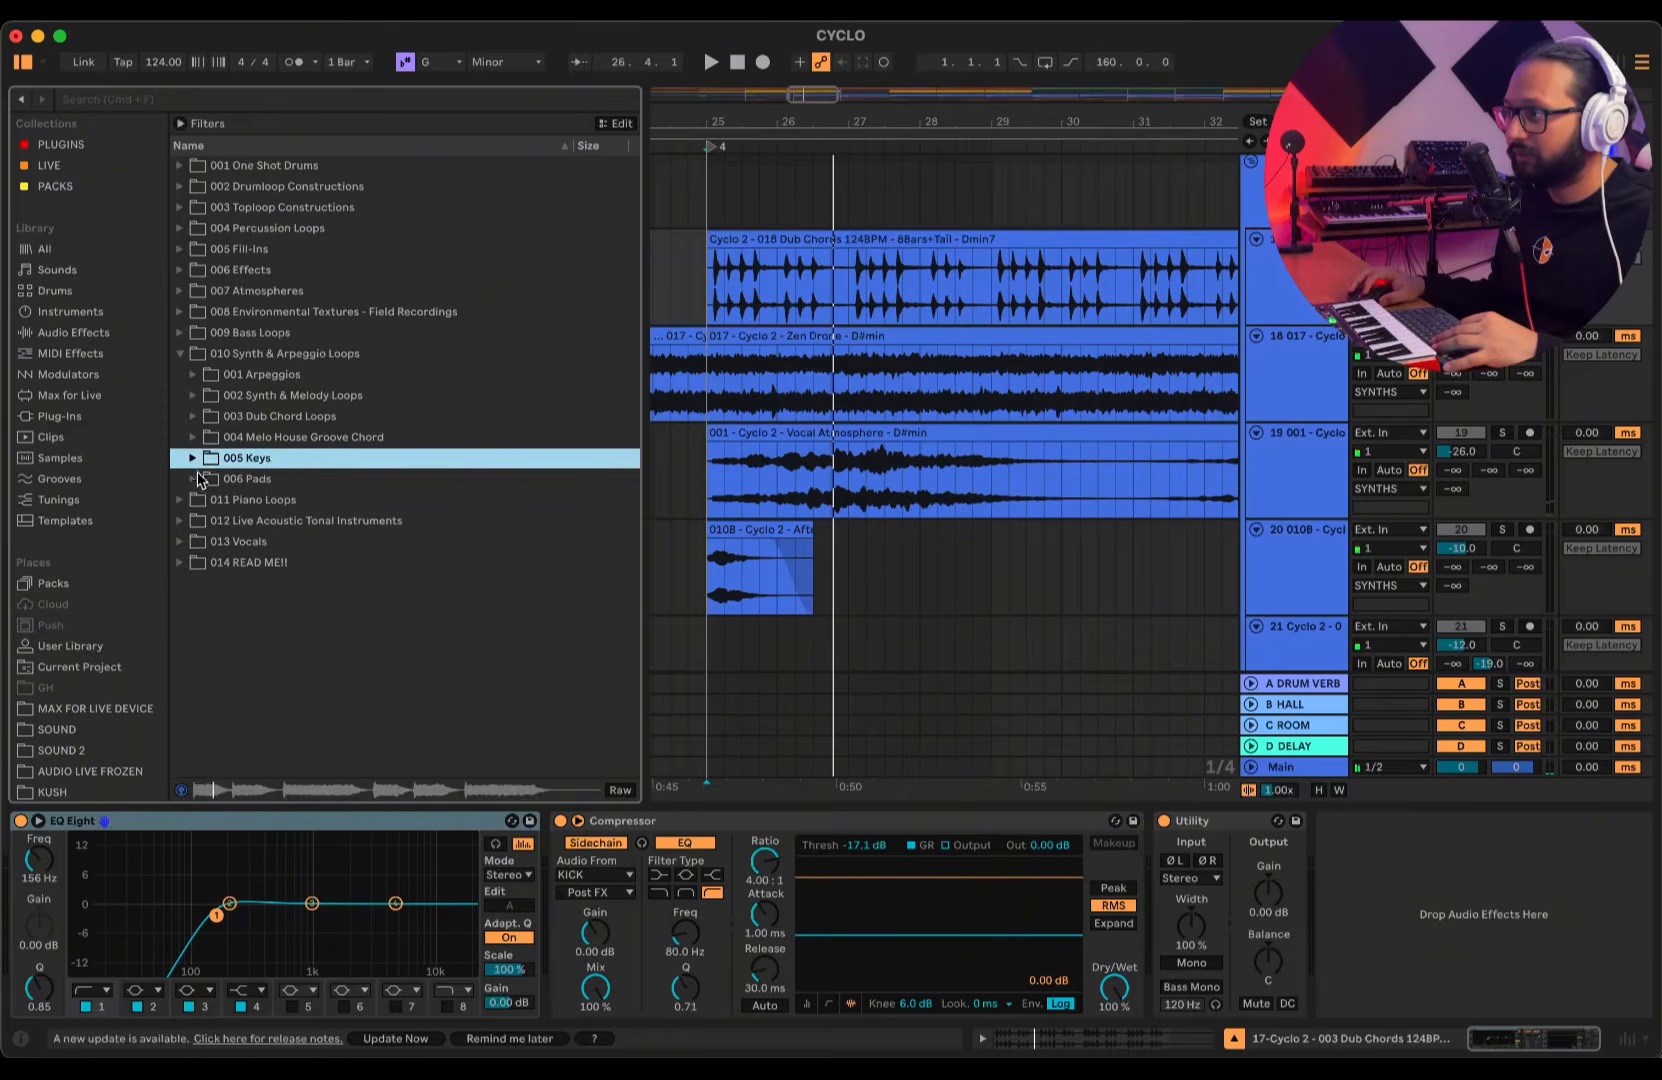
{"action": "left_click", "coordinate": [172, 352]}
{"action": "left_click", "coordinate": [179, 355]}
- Expand 011 Piano Loops and its 001 Emotional Pianos subfolder and audition piano loops, including 007A Dmin FULL
{"action": "left_click", "coordinate": [180, 375]}
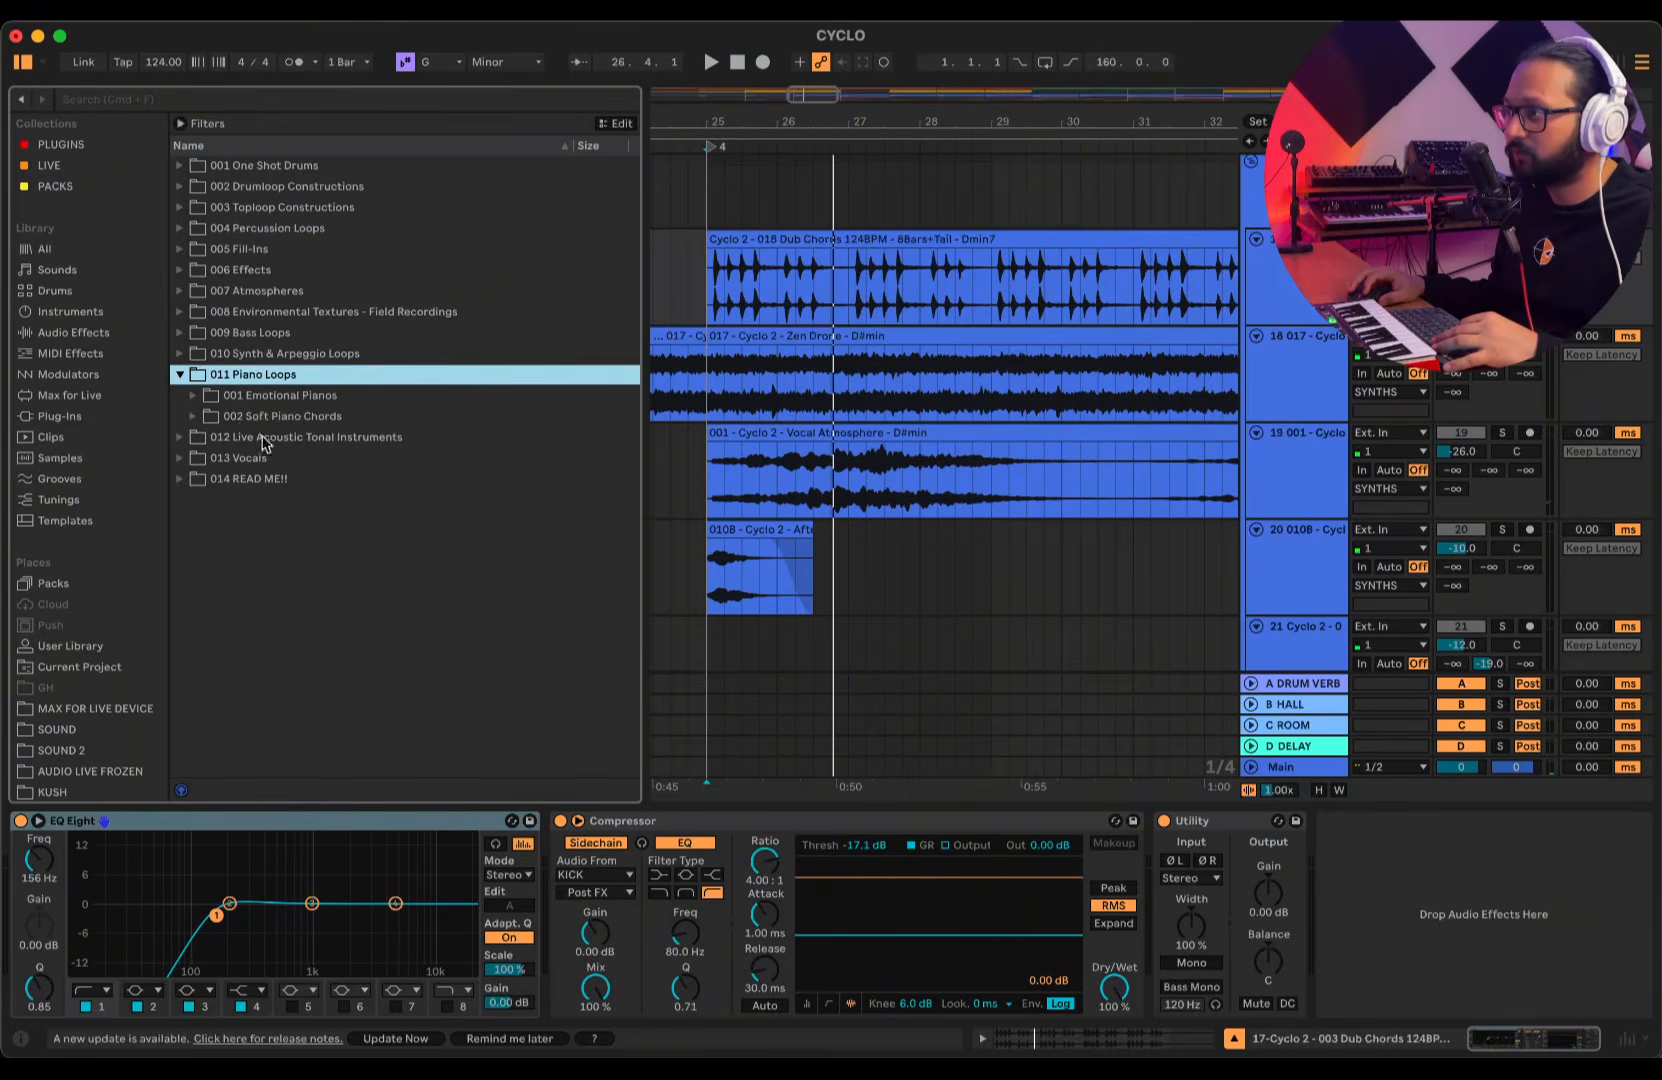
{"action": "left_click", "coordinate": [192, 395]}
{"action": "left_click", "coordinate": [330, 480]}
{"action": "left_click", "coordinate": [352, 646]}
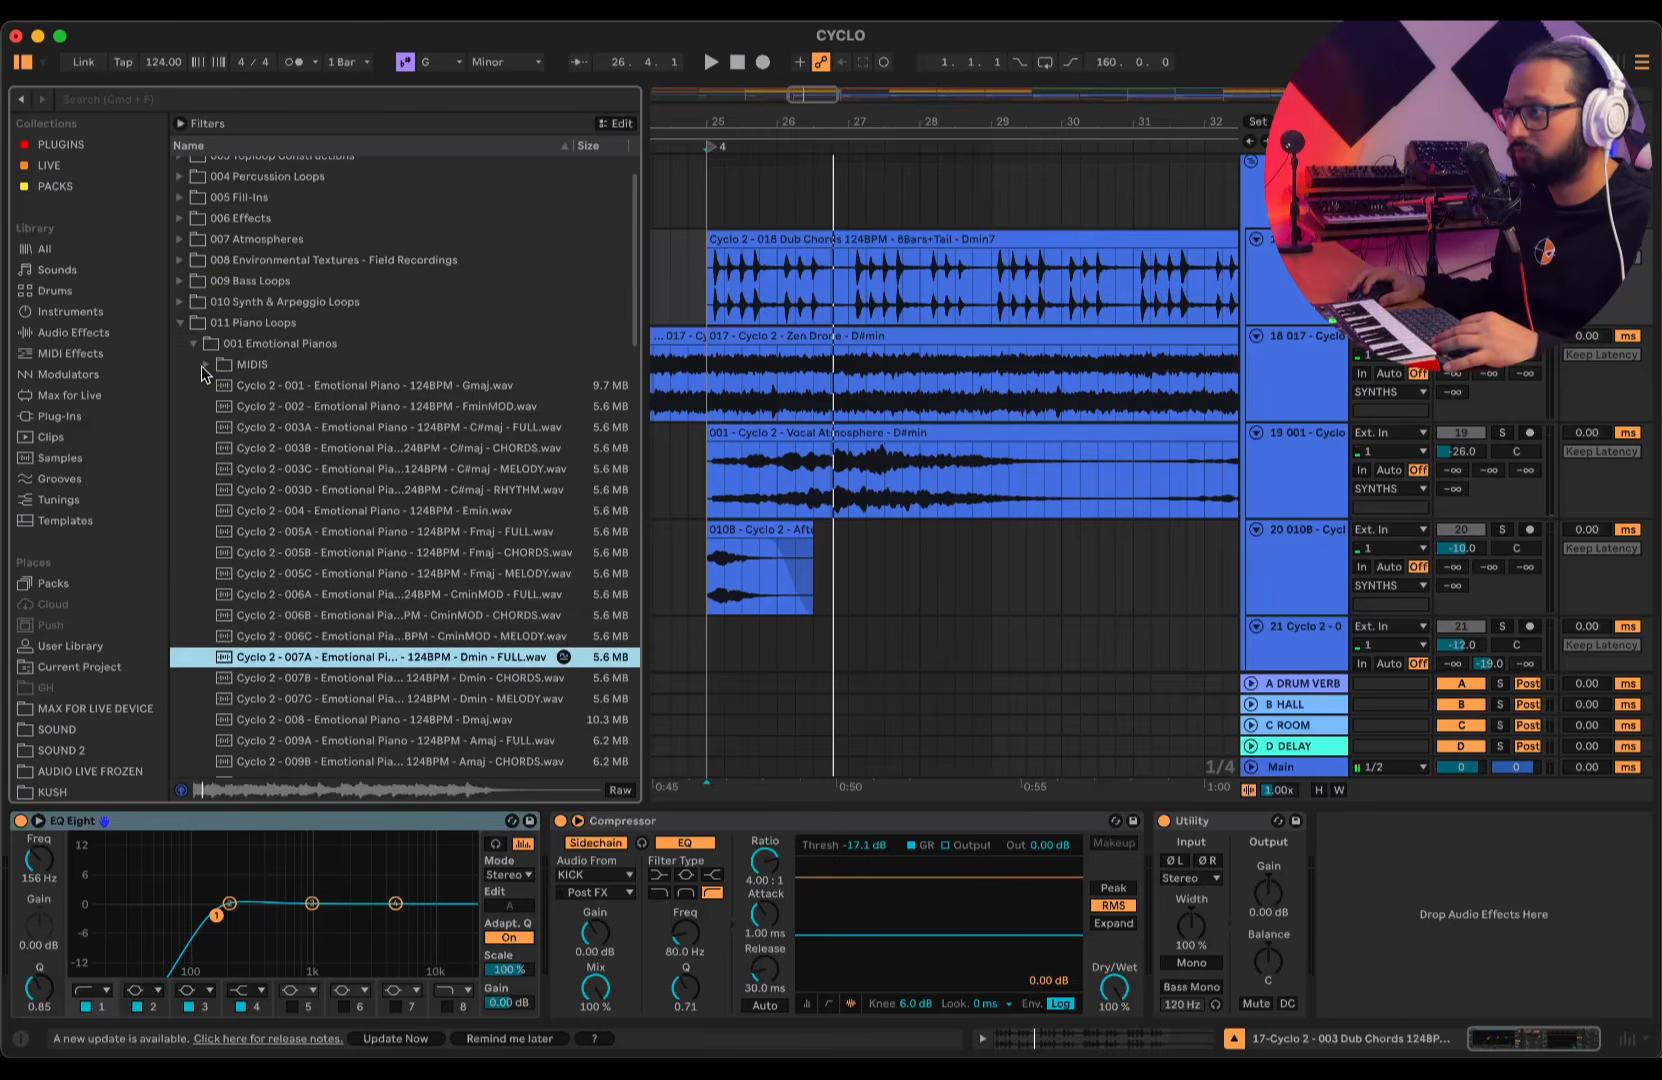
- Browse the MIDIS folder inside 001 Emotional Pianos and collapse both the MIDIS folder and the subfolder
{"action": "left_click", "coordinate": [208, 414]}
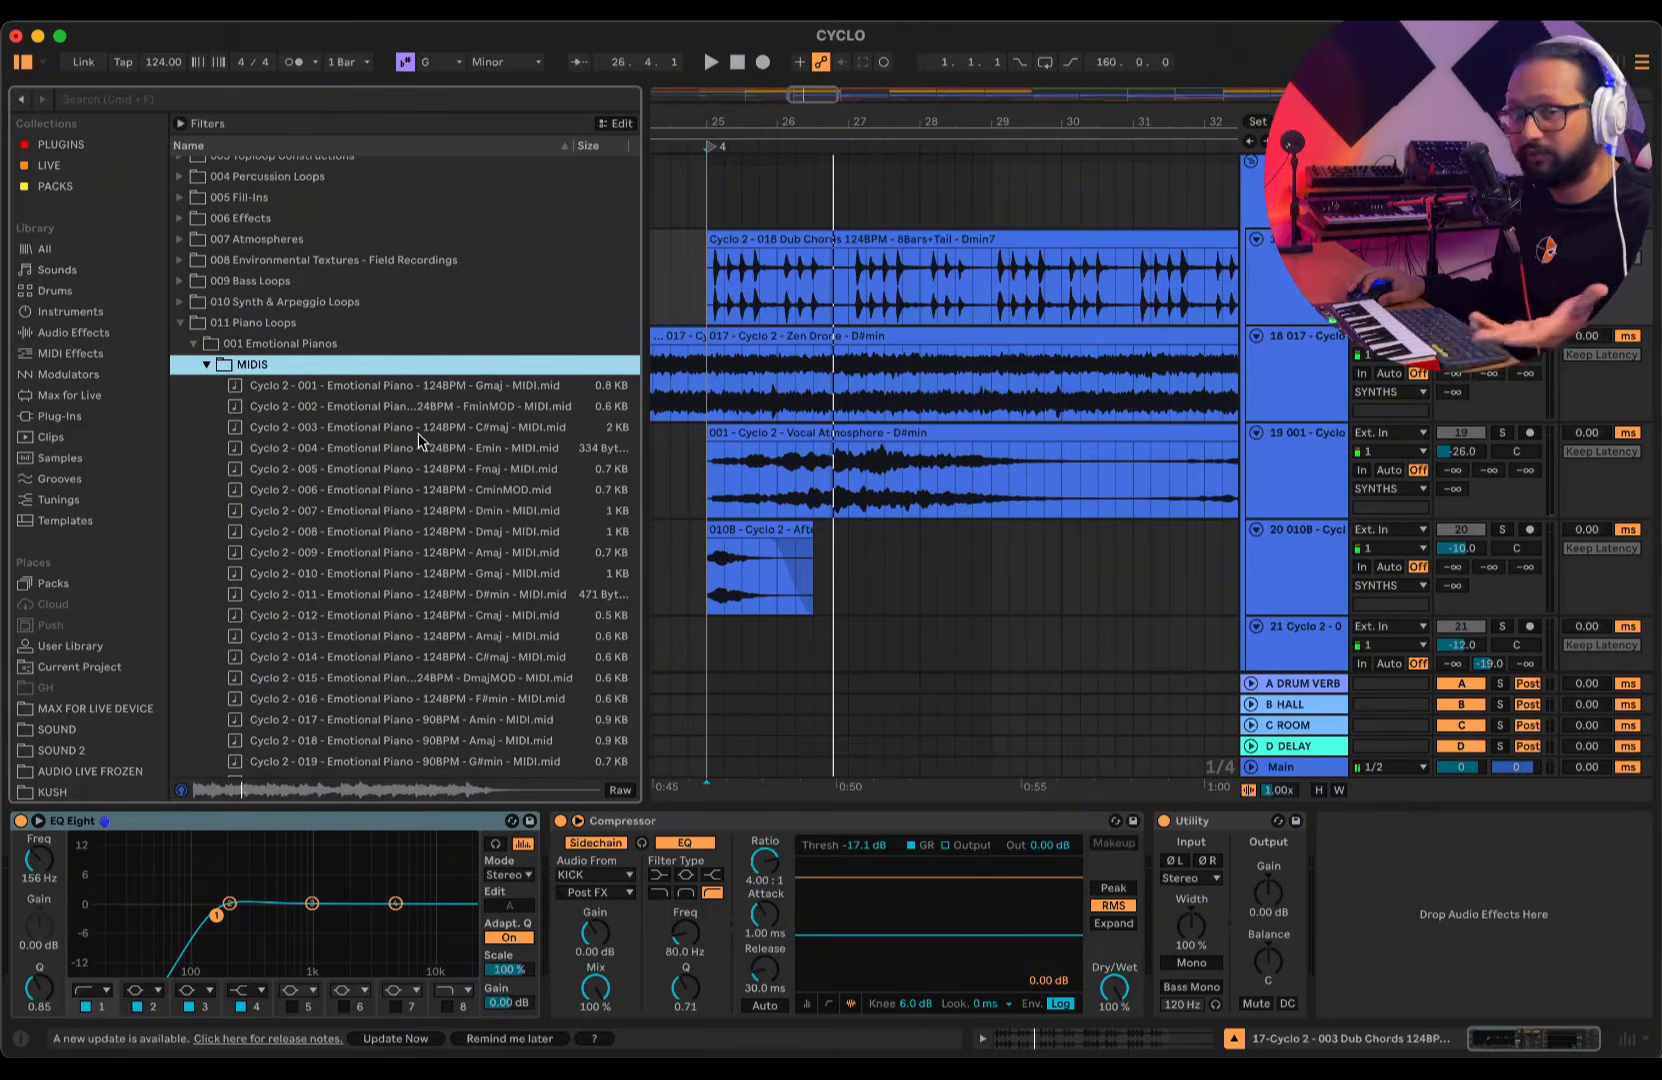
{"action": "left_click", "coordinate": [207, 366]}
{"action": "left_click", "coordinate": [193, 345]}
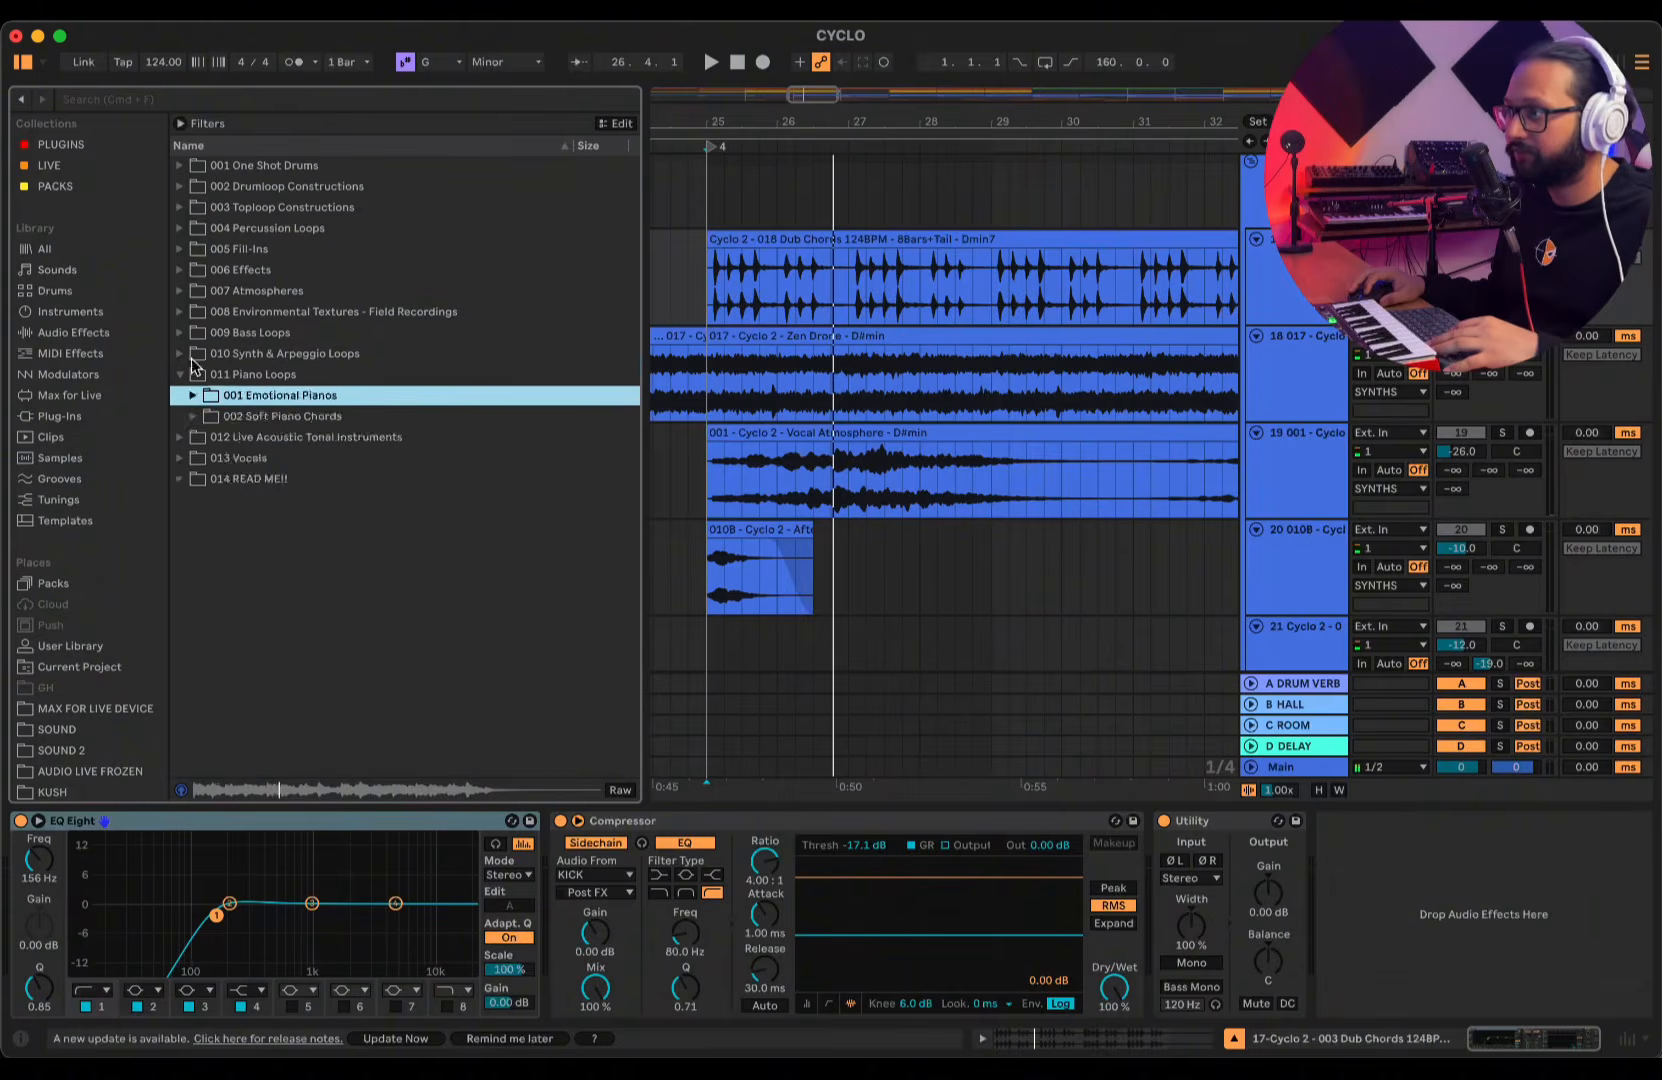
- Audition 002 Soft Piano Chords loops 007 Bm and 016 Cm and collapse the 011 Piano Loops folder
{"action": "left_click", "coordinate": [193, 417]}
{"action": "left_click", "coordinate": [370, 582]}
{"action": "scroll", "coordinate": [370, 560], "scroll_direction": "down", "scroll_amount": 5}
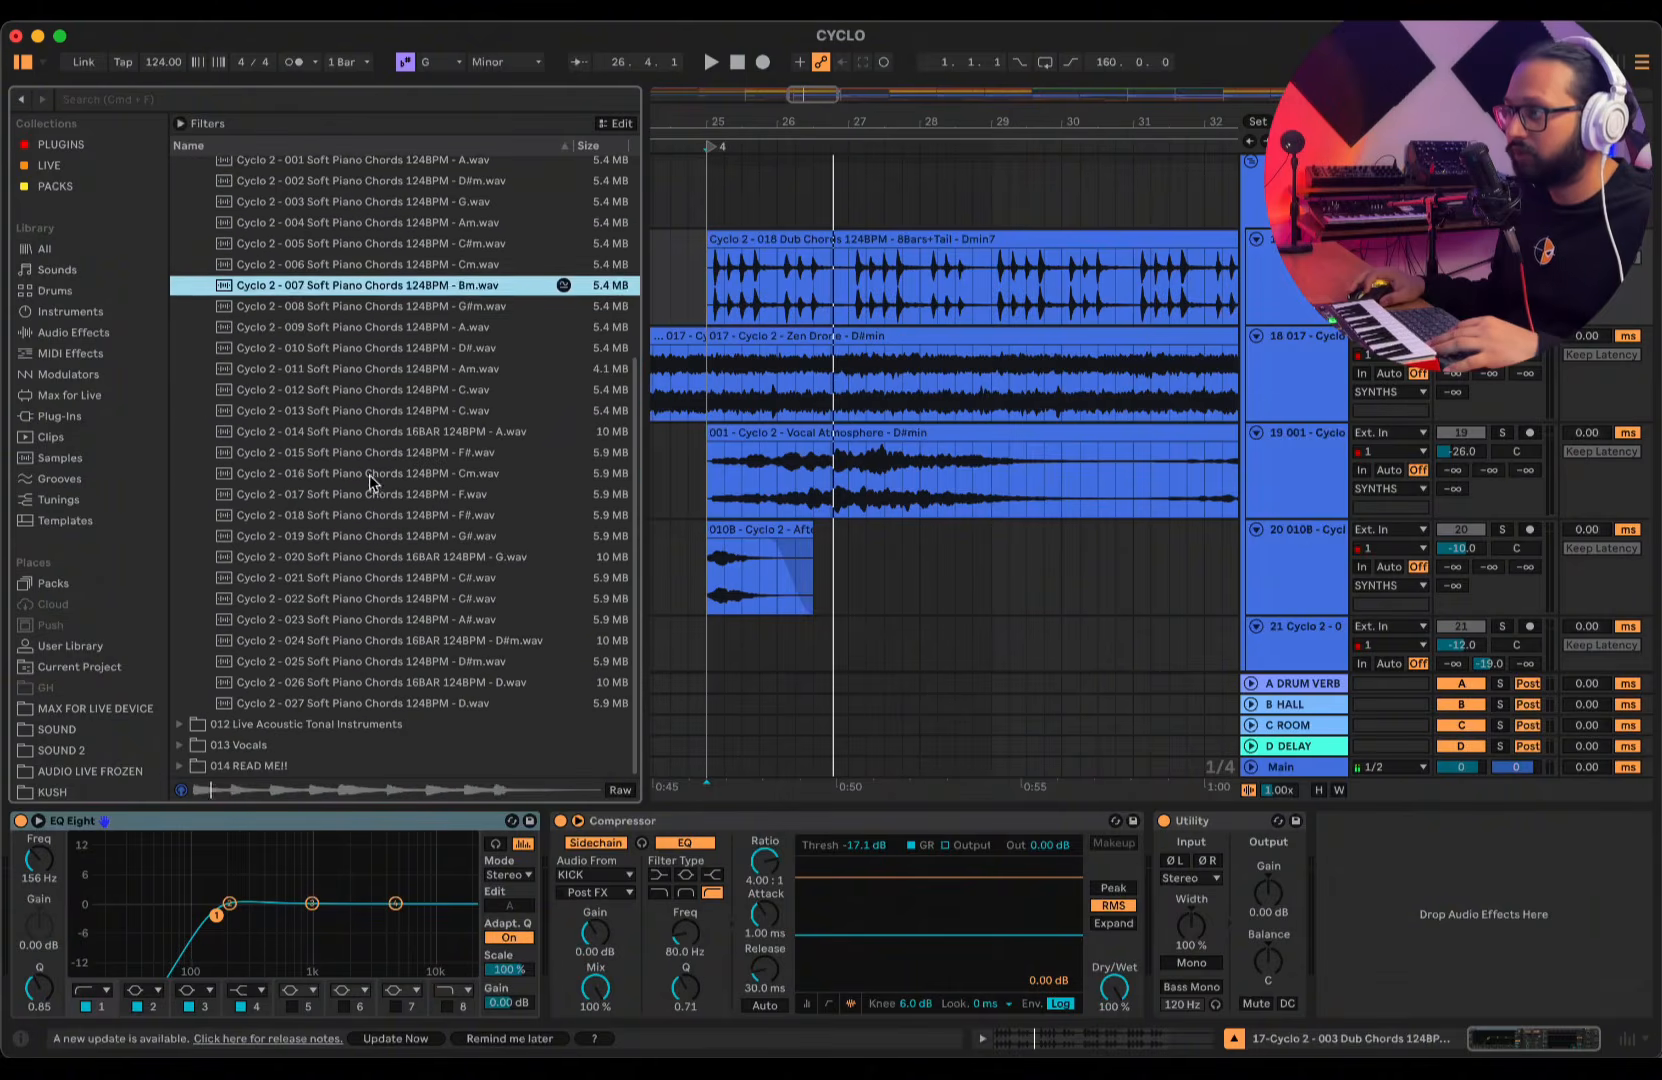
{"action": "left_click", "coordinate": [369, 474]}
{"action": "scroll", "coordinate": [345, 598], "scroll_direction": "up", "scroll_amount": 5}
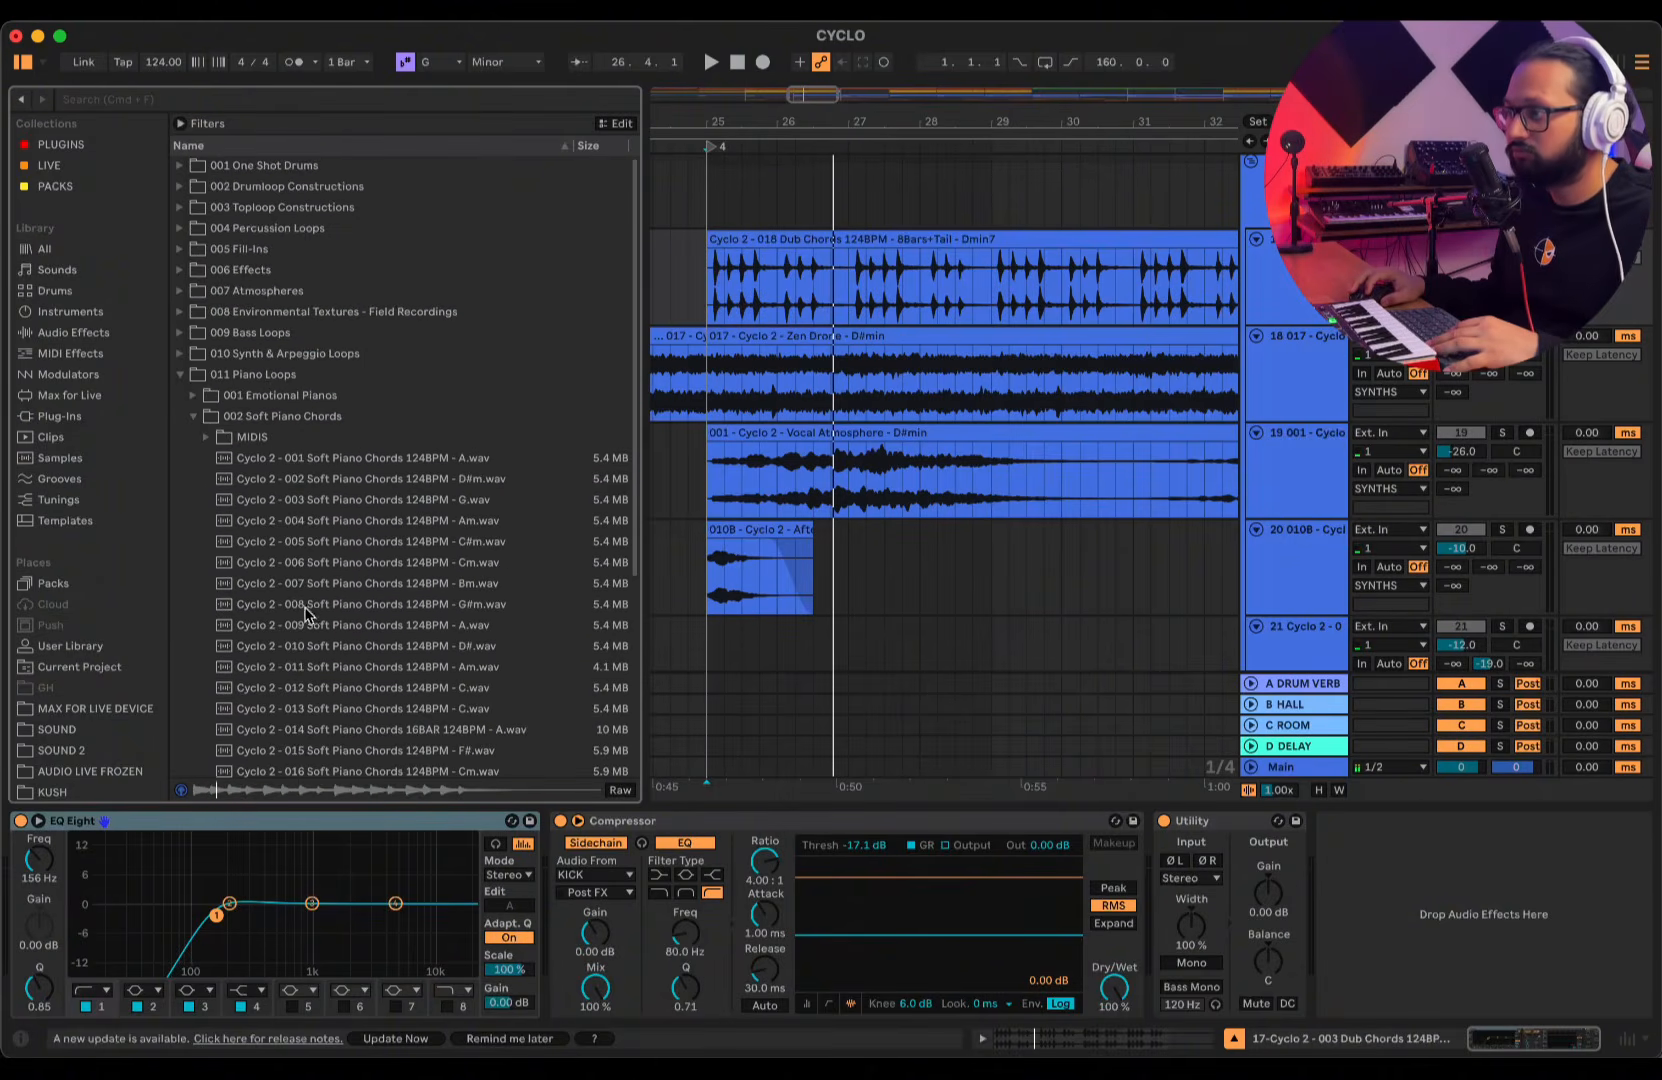
{"action": "left_click", "coordinate": [331, 590]}
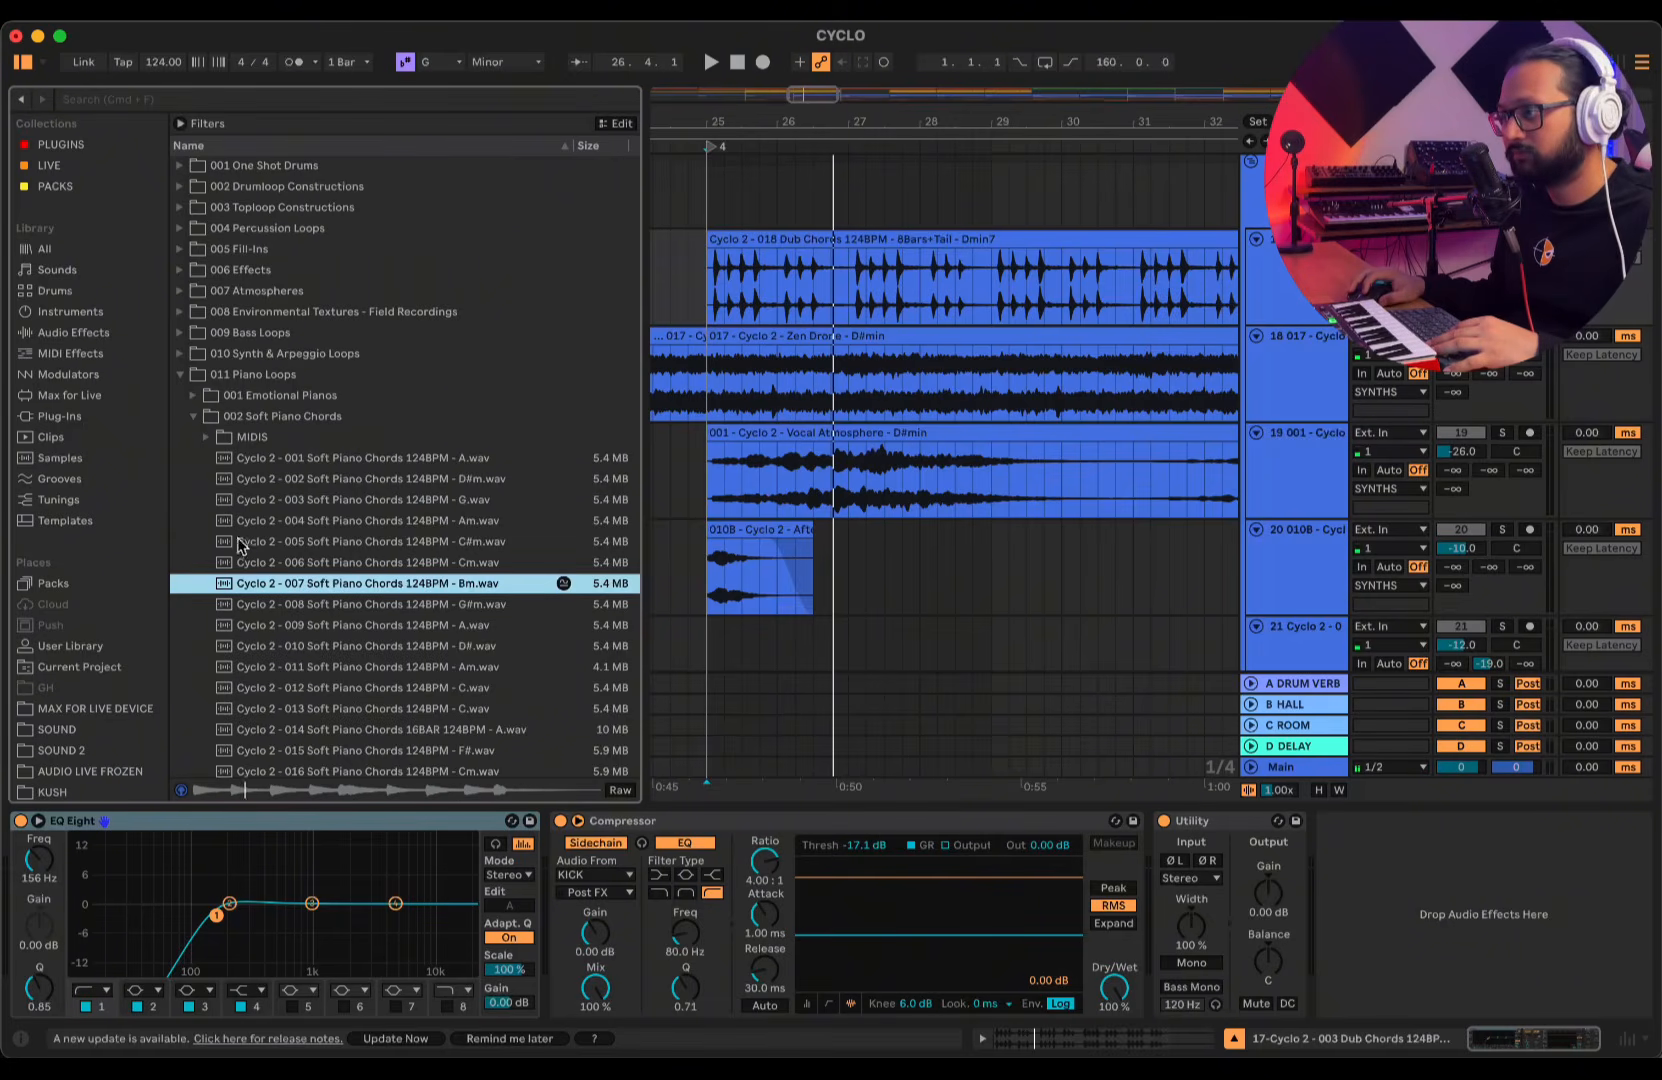
{"action": "left_click", "coordinate": [194, 417]}
{"action": "left_click", "coordinate": [179, 374]}
- Expand 012 Live Acoustic Tonal Instruments and its 03 Erhus subfolder and audition Erhu loops 002 Gmin, 009 Bmin and 012 Amin
{"action": "left_click", "coordinate": [180, 396]}
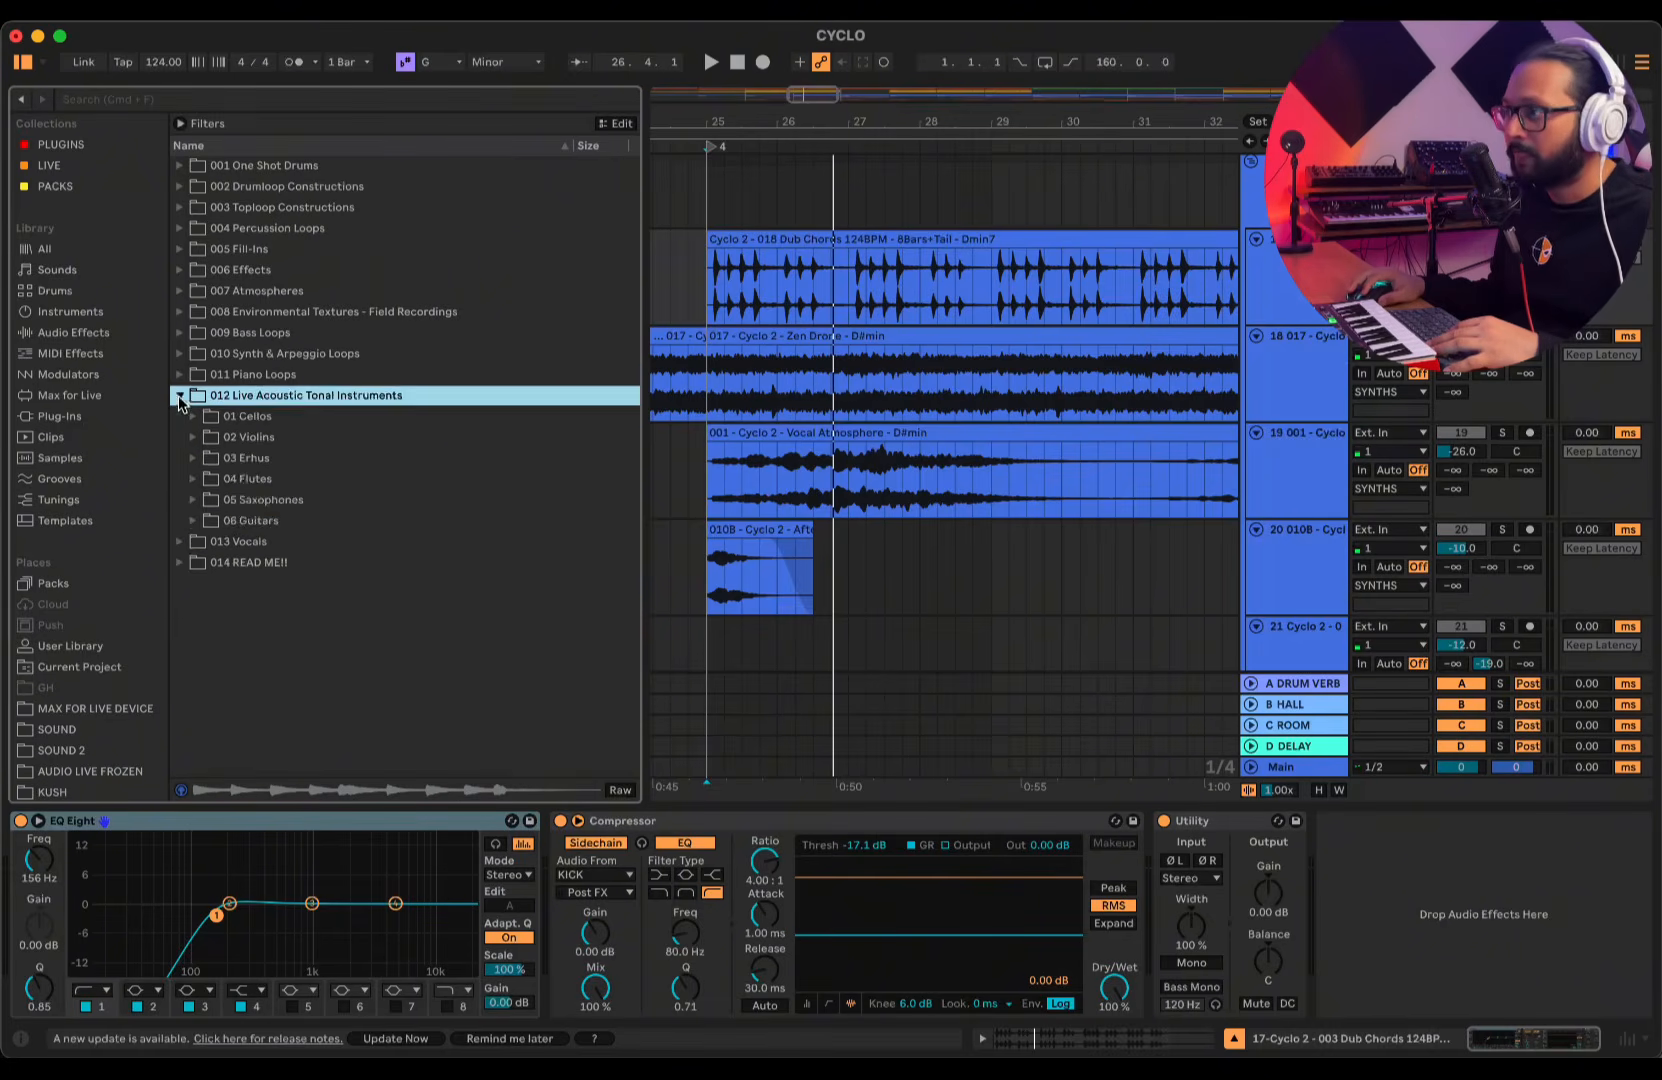
{"action": "left_click", "coordinate": [193, 457]}
{"action": "left_click", "coordinate": [282, 520]}
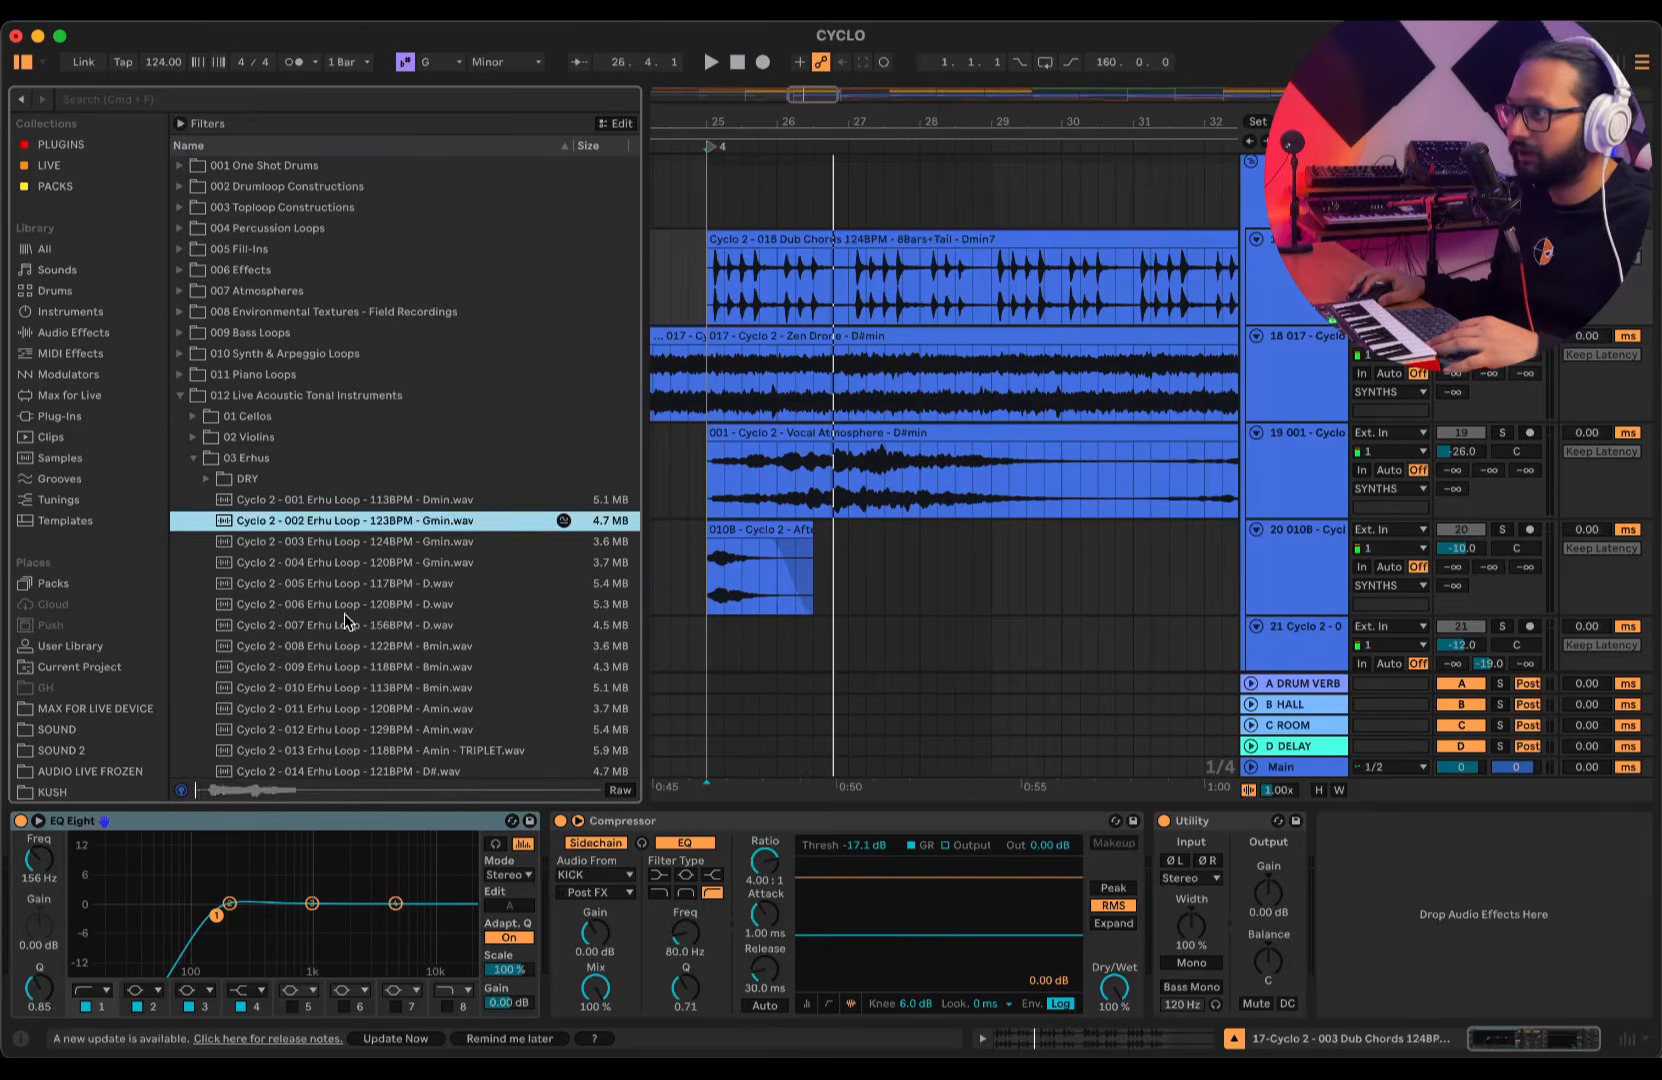
{"action": "left_click", "coordinate": [343, 668]}
{"action": "left_click", "coordinate": [336, 729]}
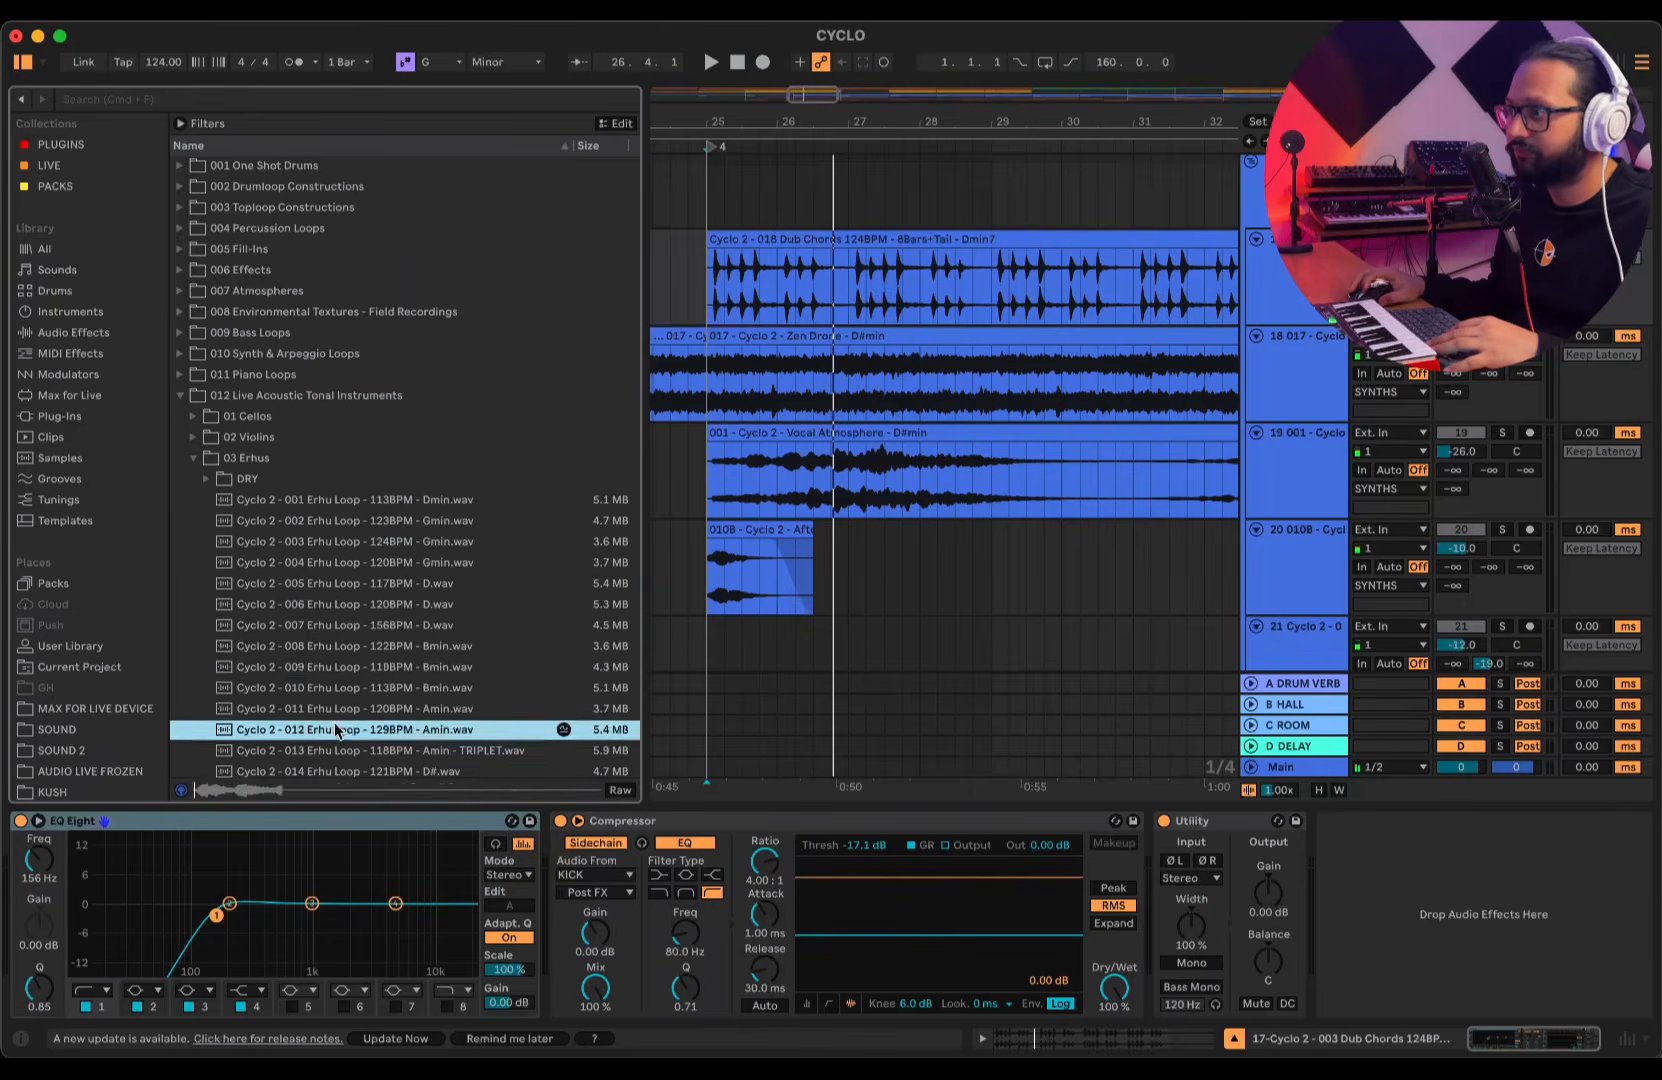
- Audition more Erhu loops, including 019 Emin, and collapse the 012 Live Acoustic Tonal Instruments folder
{"action": "scroll", "coordinate": [336, 700], "scroll_direction": "down", "scroll_amount": 5}
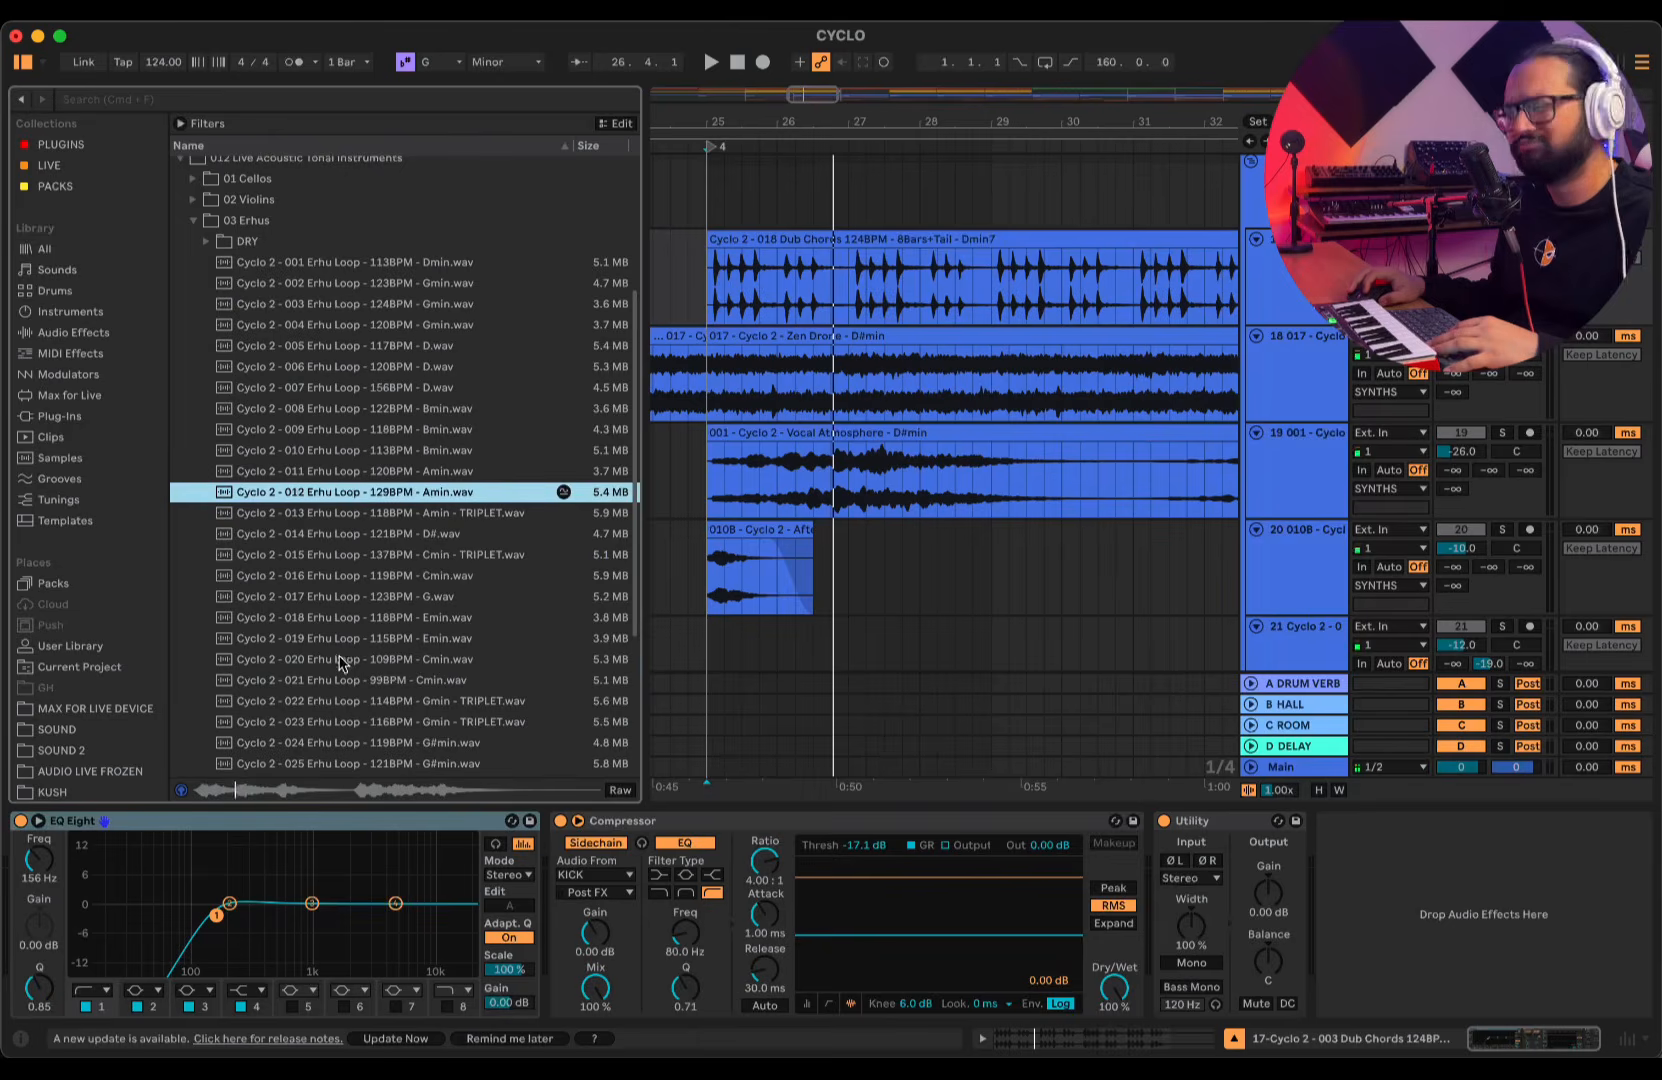
{"action": "left_click", "coordinate": [353, 645]}
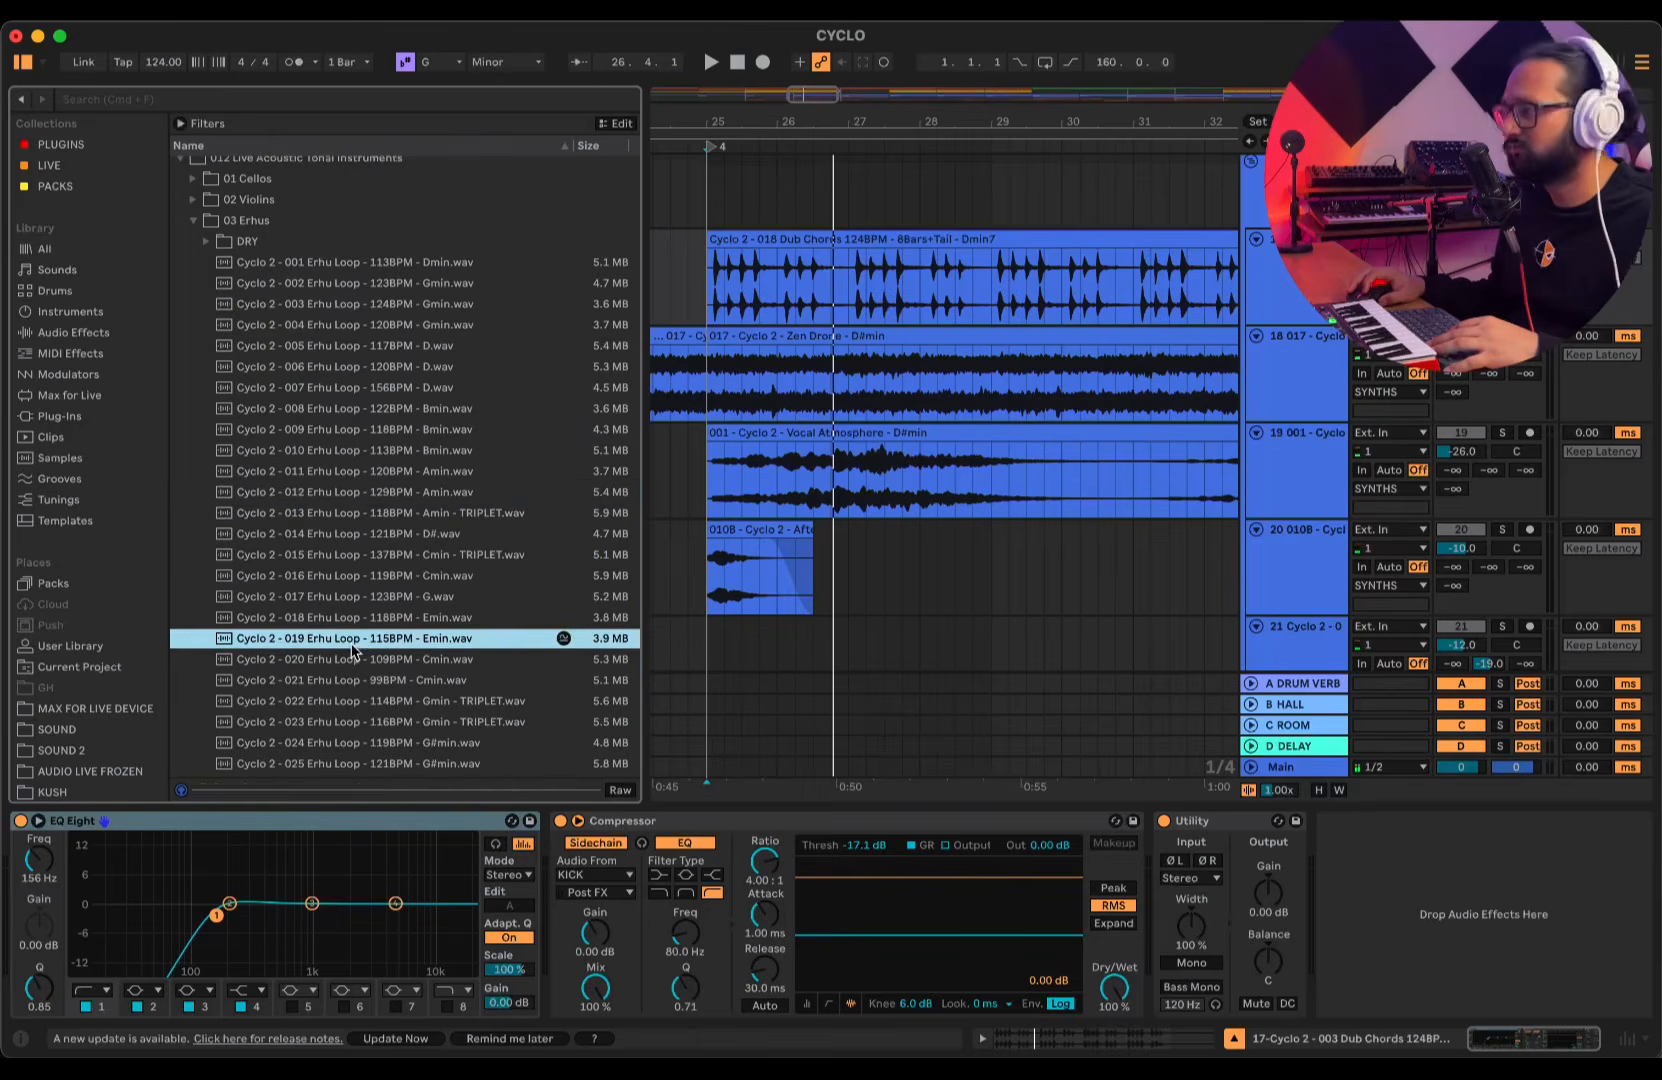
{"action": "scroll", "coordinate": [364, 662], "scroll_direction": "down", "scroll_amount": 2}
{"action": "left_click", "coordinate": [364, 670]}
{"action": "scroll", "coordinate": [292, 645], "scroll_direction": "up", "scroll_amount": 3}
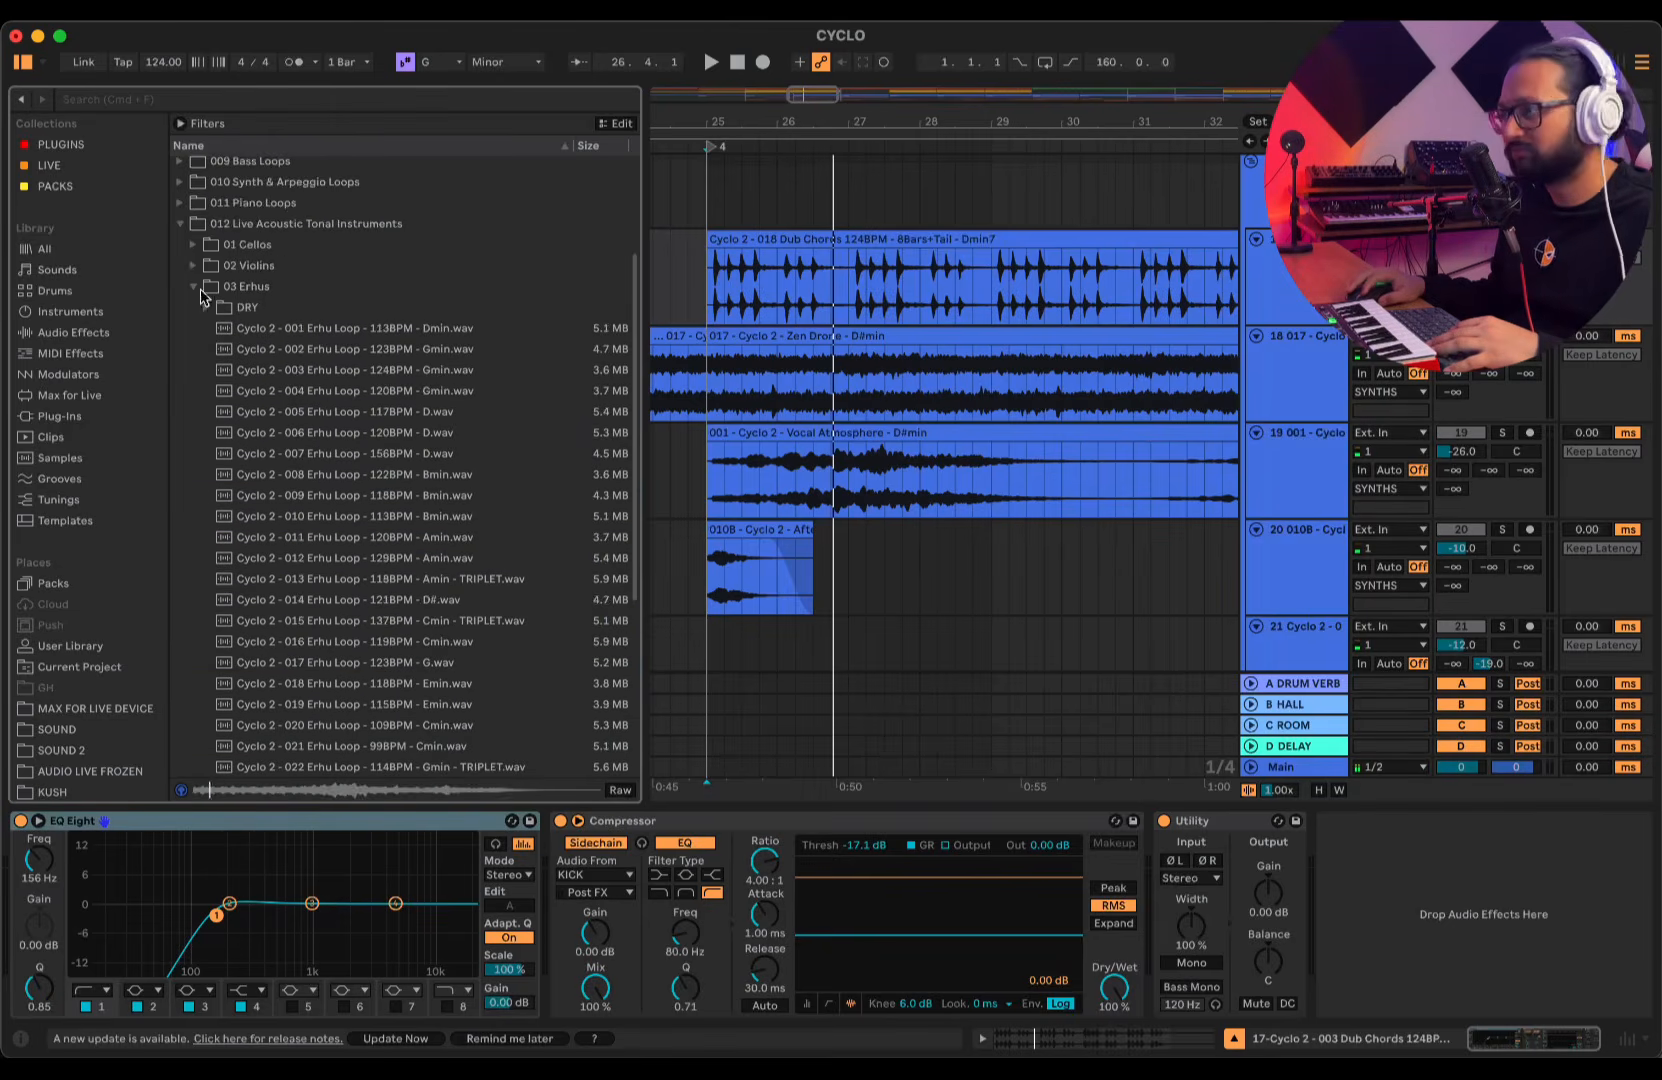
{"action": "left_click", "coordinate": [191, 244]}
{"action": "left_click", "coordinate": [180, 397]}
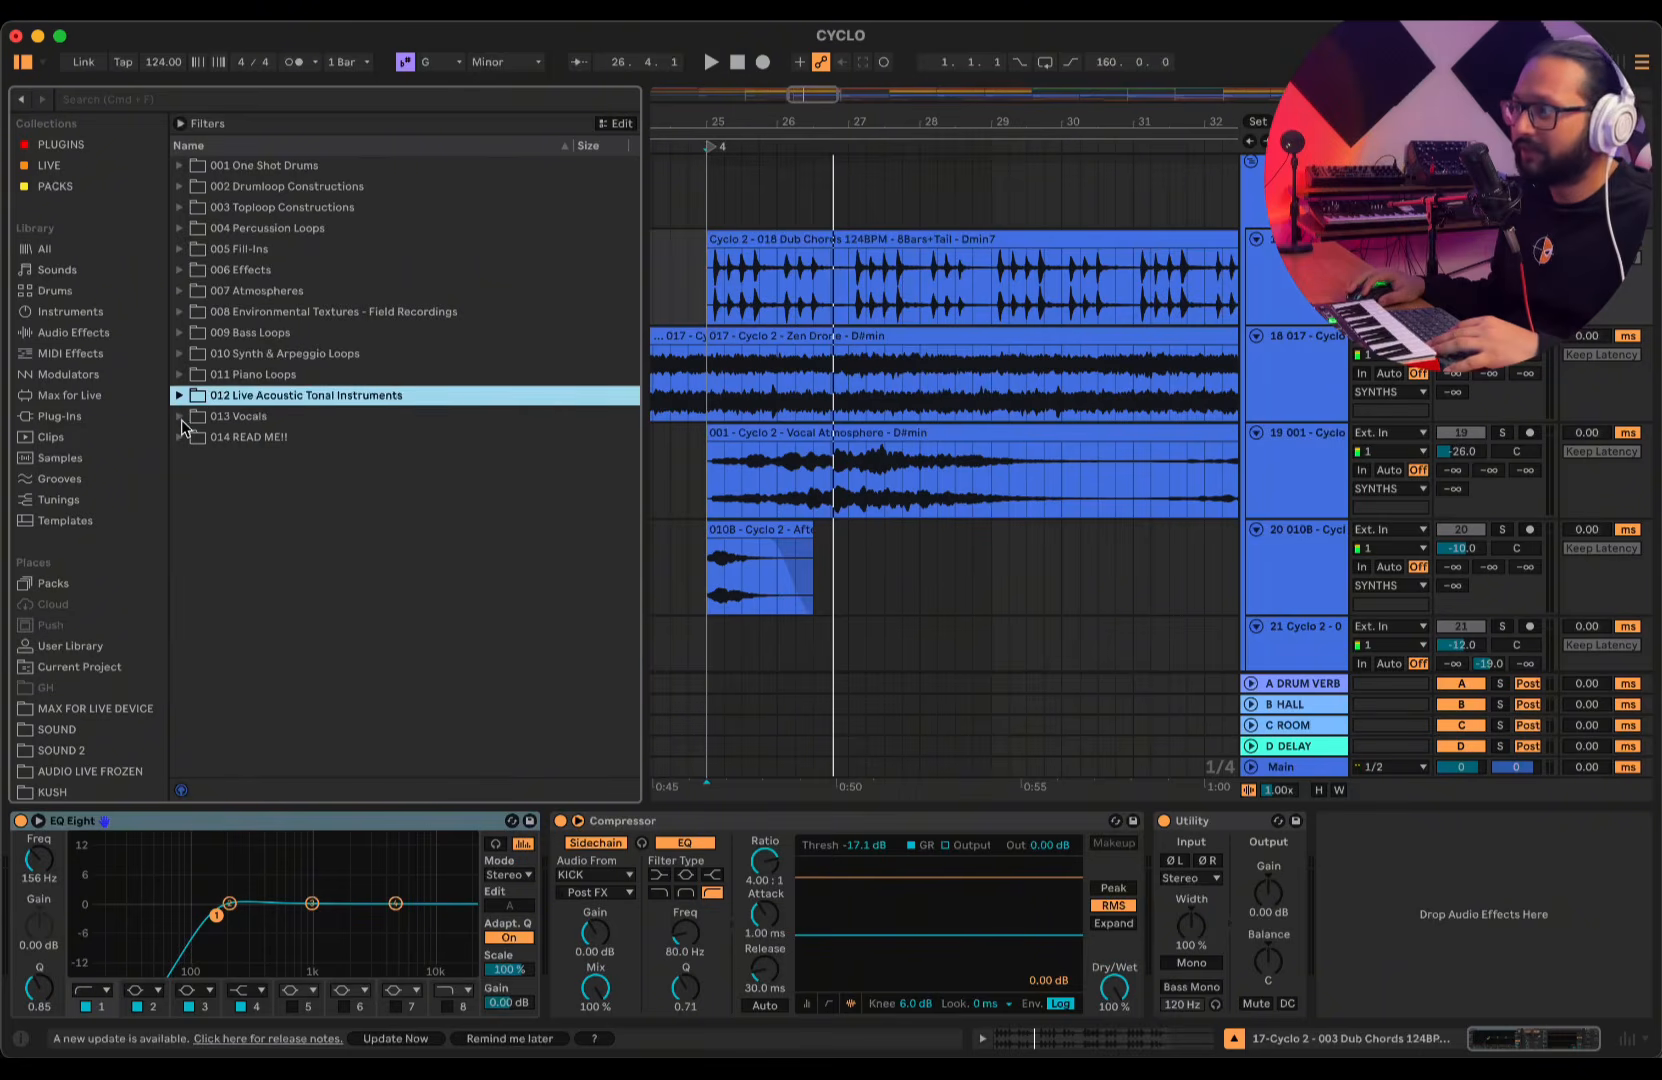
- Expand 013 Vocals and its first vocalist's subfolder and audition the Hook 002 Dmin DRY DOUBLES sample
{"action": "left_click", "coordinate": [180, 418]}
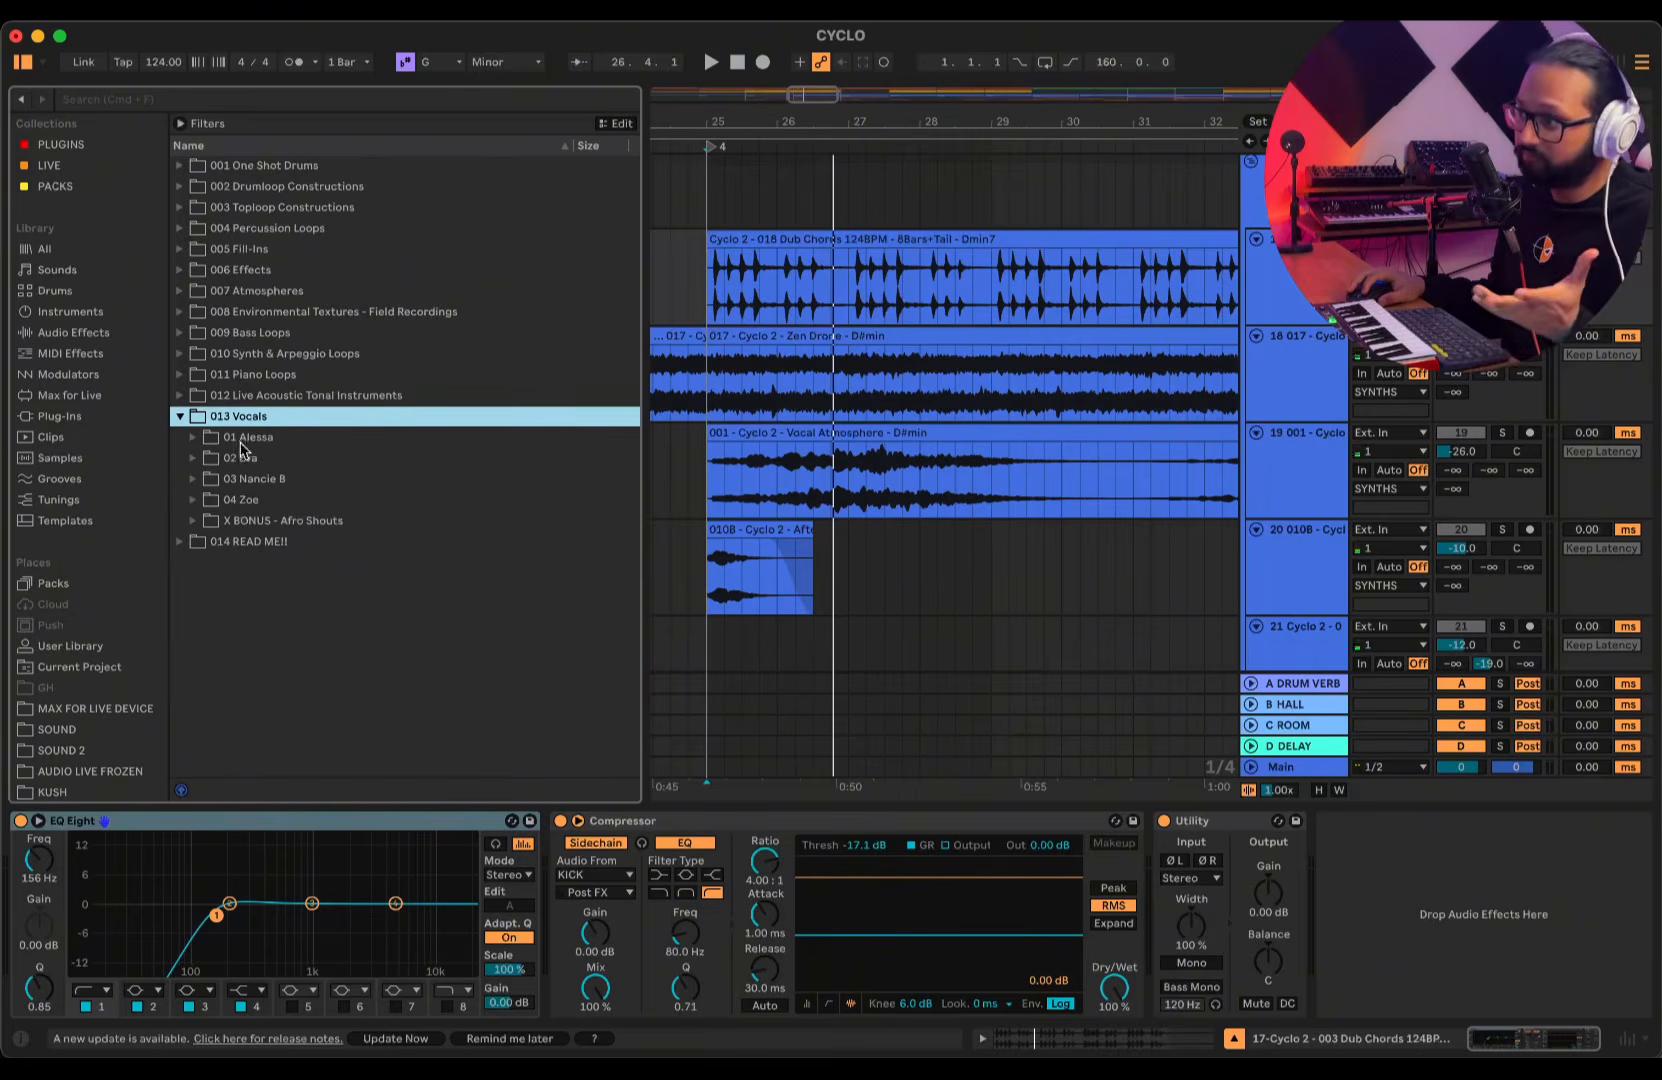
{"action": "left_click", "coordinate": [194, 437]}
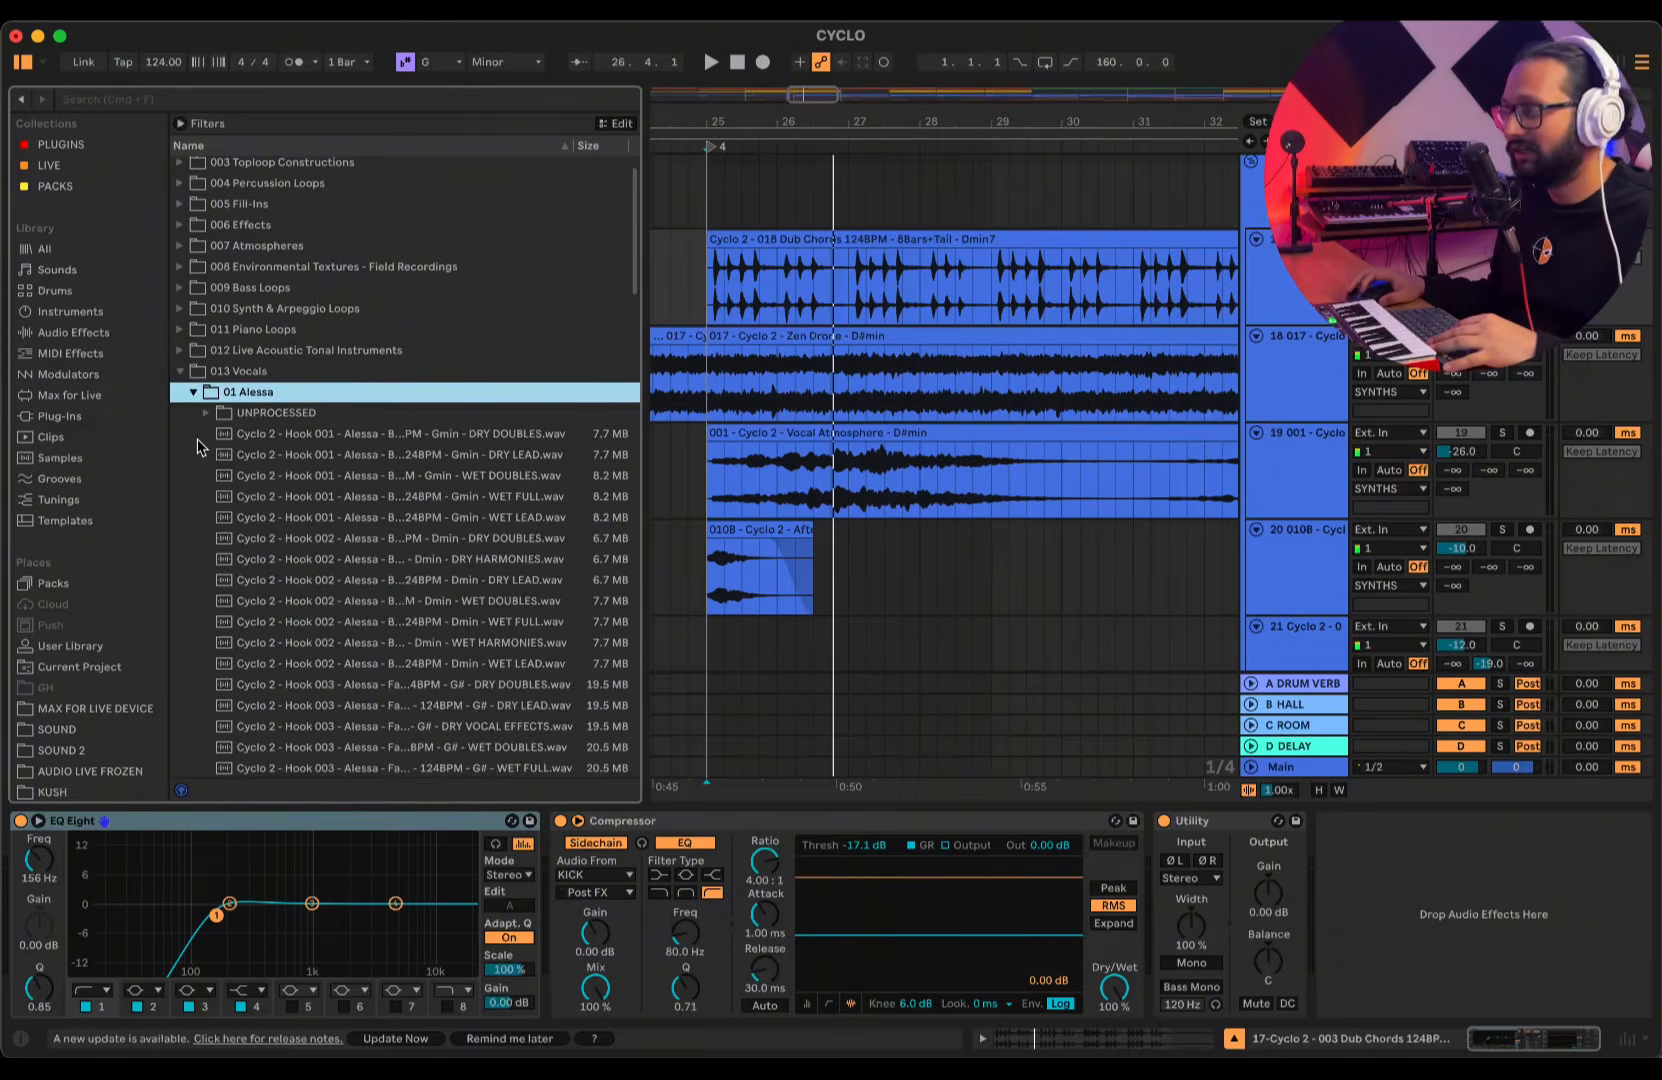
{"action": "scroll", "coordinate": [218, 446], "scroll_direction": "down", "scroll_amount": 2}
{"action": "left_click", "coordinate": [220, 456]}
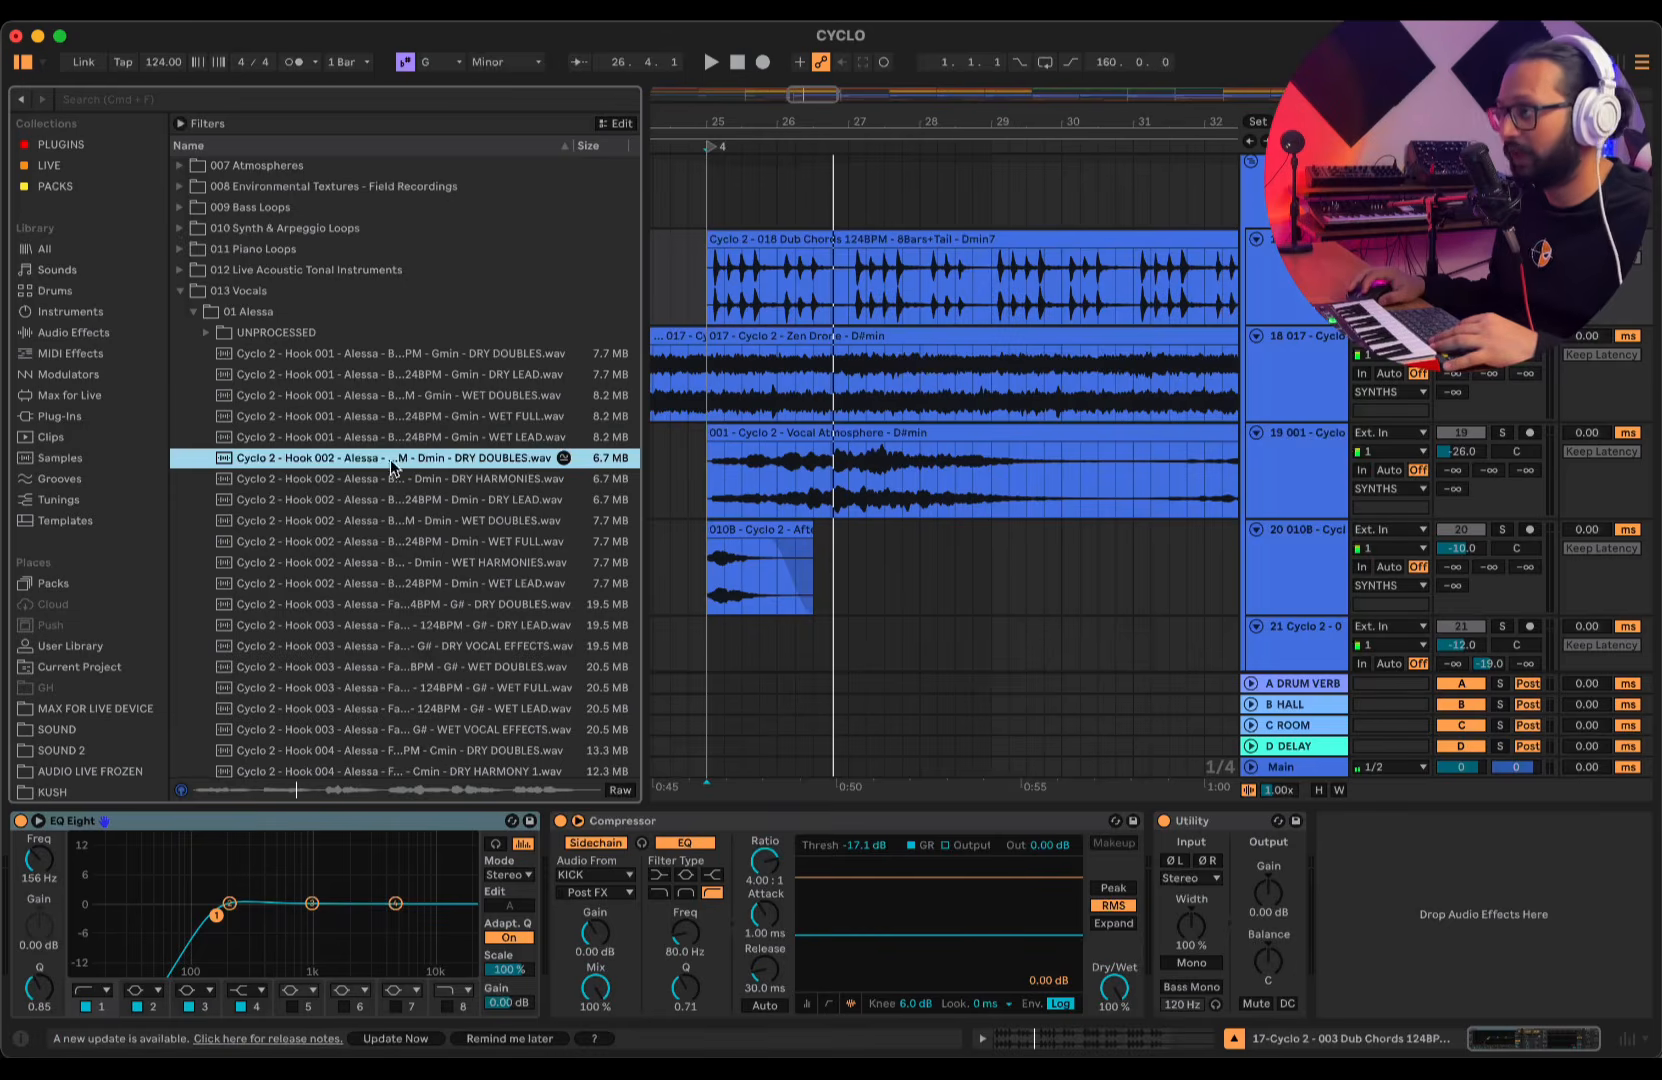
- Check the UNPROCESSED vocal stems, browse the hook samples in the first vocalist's subfolder, and collapse the 013 Vocals folder
{"action": "left_click", "coordinate": [205, 335]}
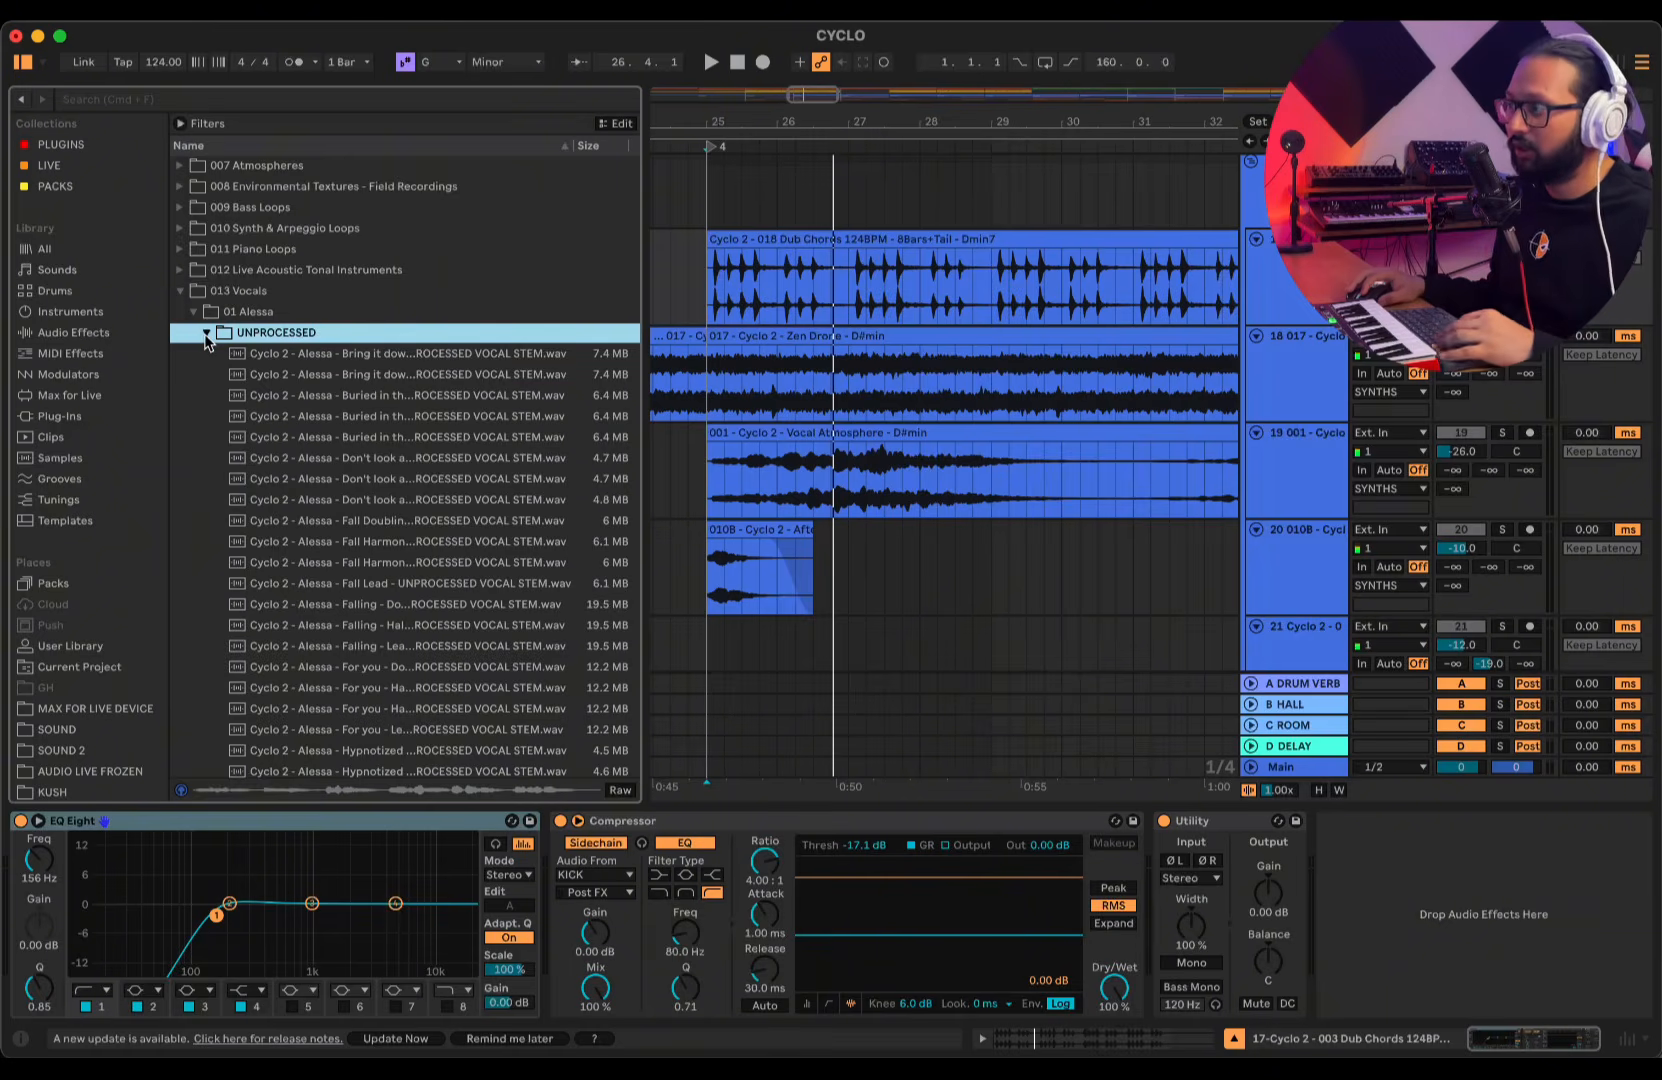
{"action": "left_click", "coordinate": [205, 334]}
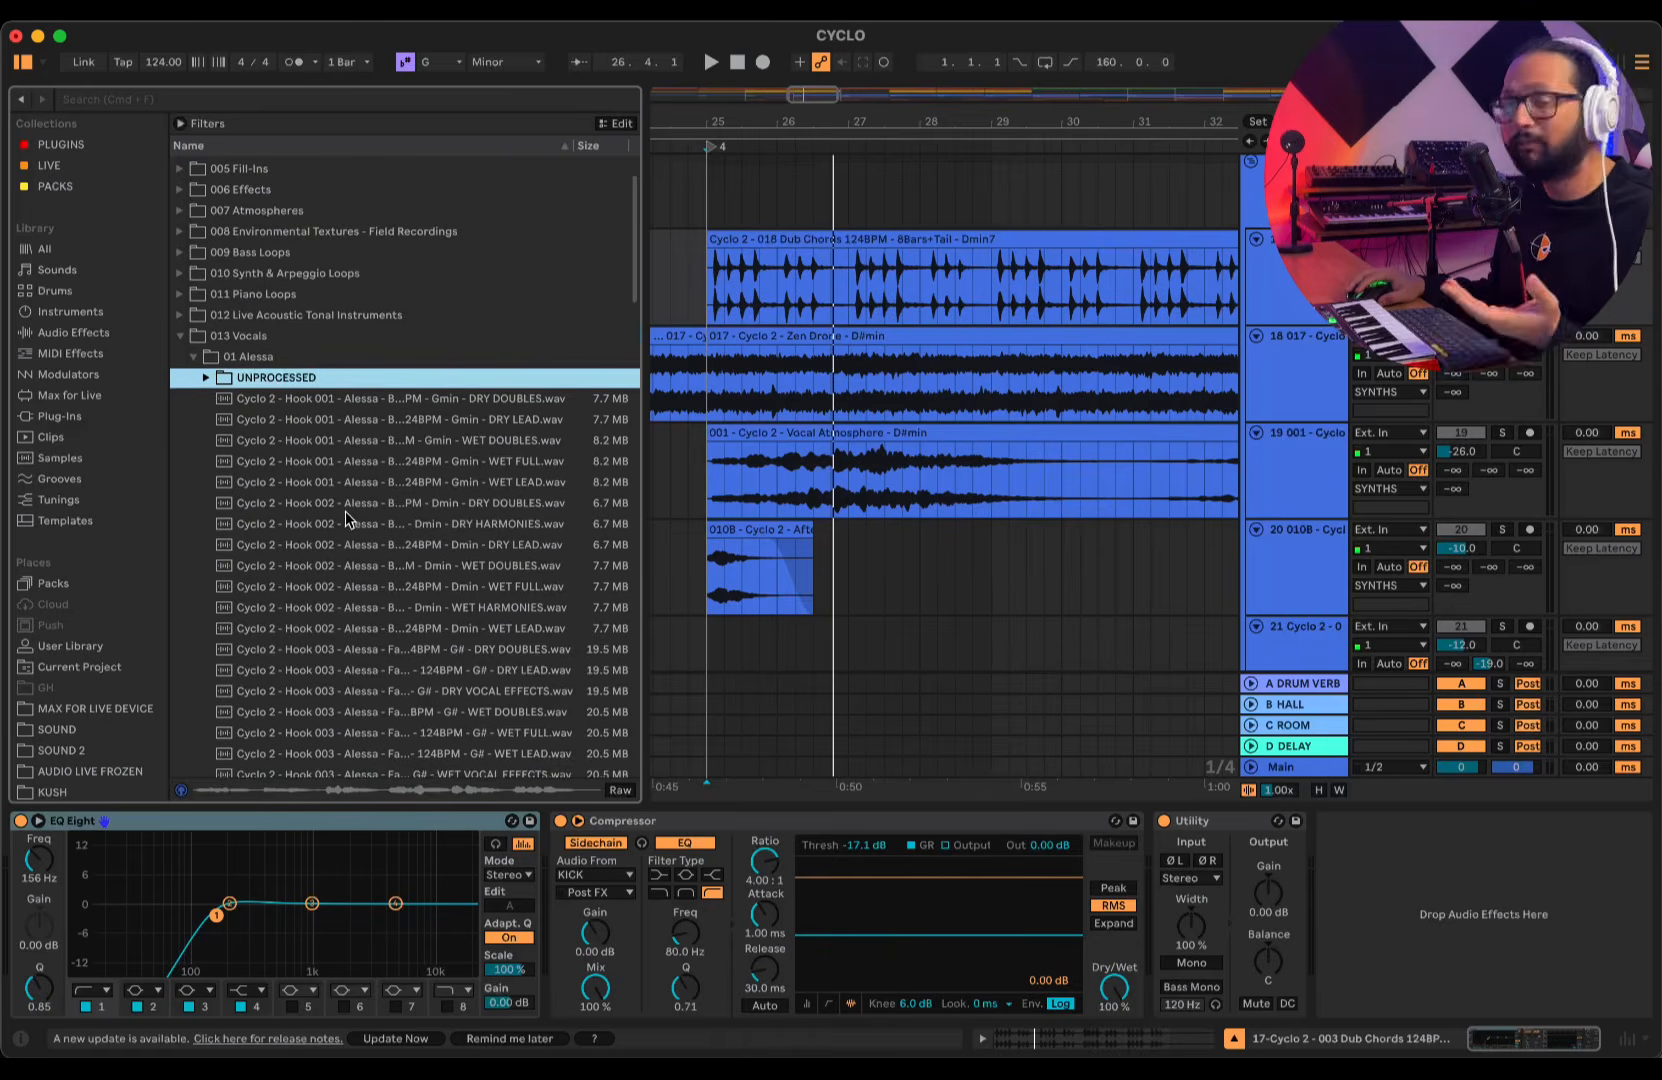
{"action": "scroll", "coordinate": [310, 515], "scroll_direction": "up", "scroll_amount": 3}
{"action": "scroll", "coordinate": [310, 515], "scroll_direction": "up", "scroll_amount": 1}
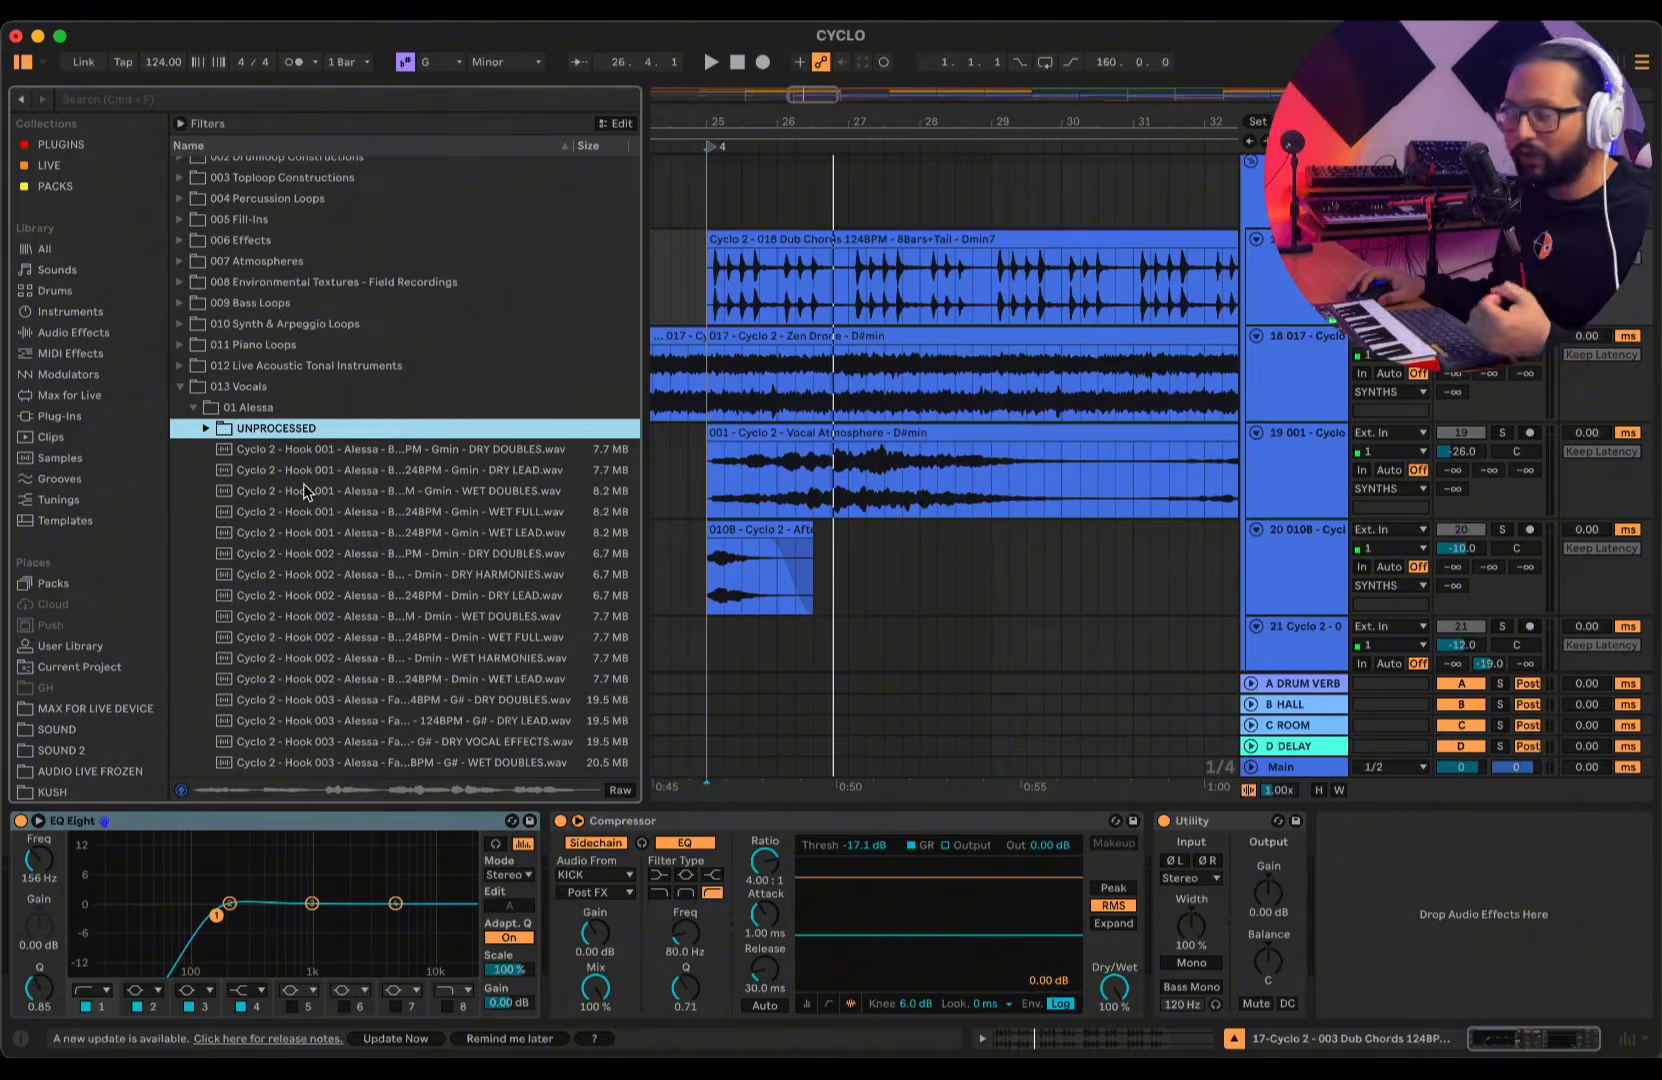
{"action": "left_click", "coordinate": [180, 390]}
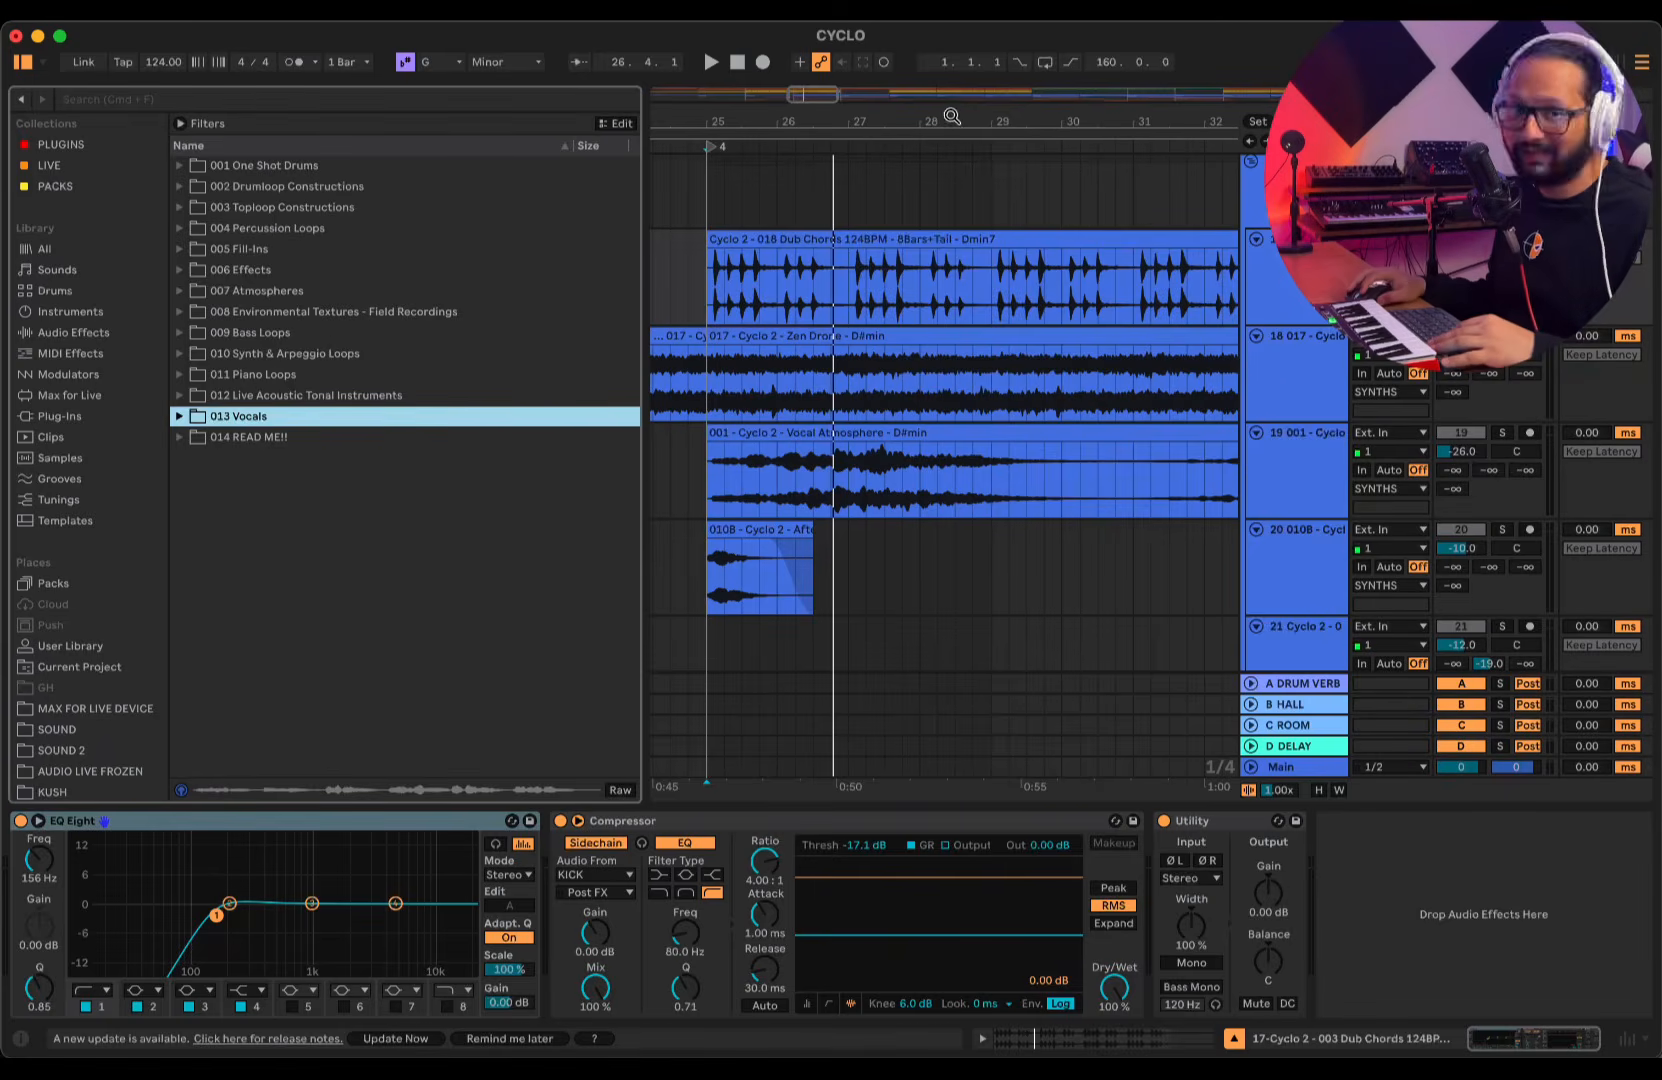
- Fold the SYNTHS group in the arrangement and narrow the browser to give the timeline more room
{"action": "left_click_drag", "start_coordinate": [952, 116], "coordinate": [748, 117]}
{"action": "scroll", "coordinate": [926, 434], "scroll_direction": "up", "scroll_amount": 4}
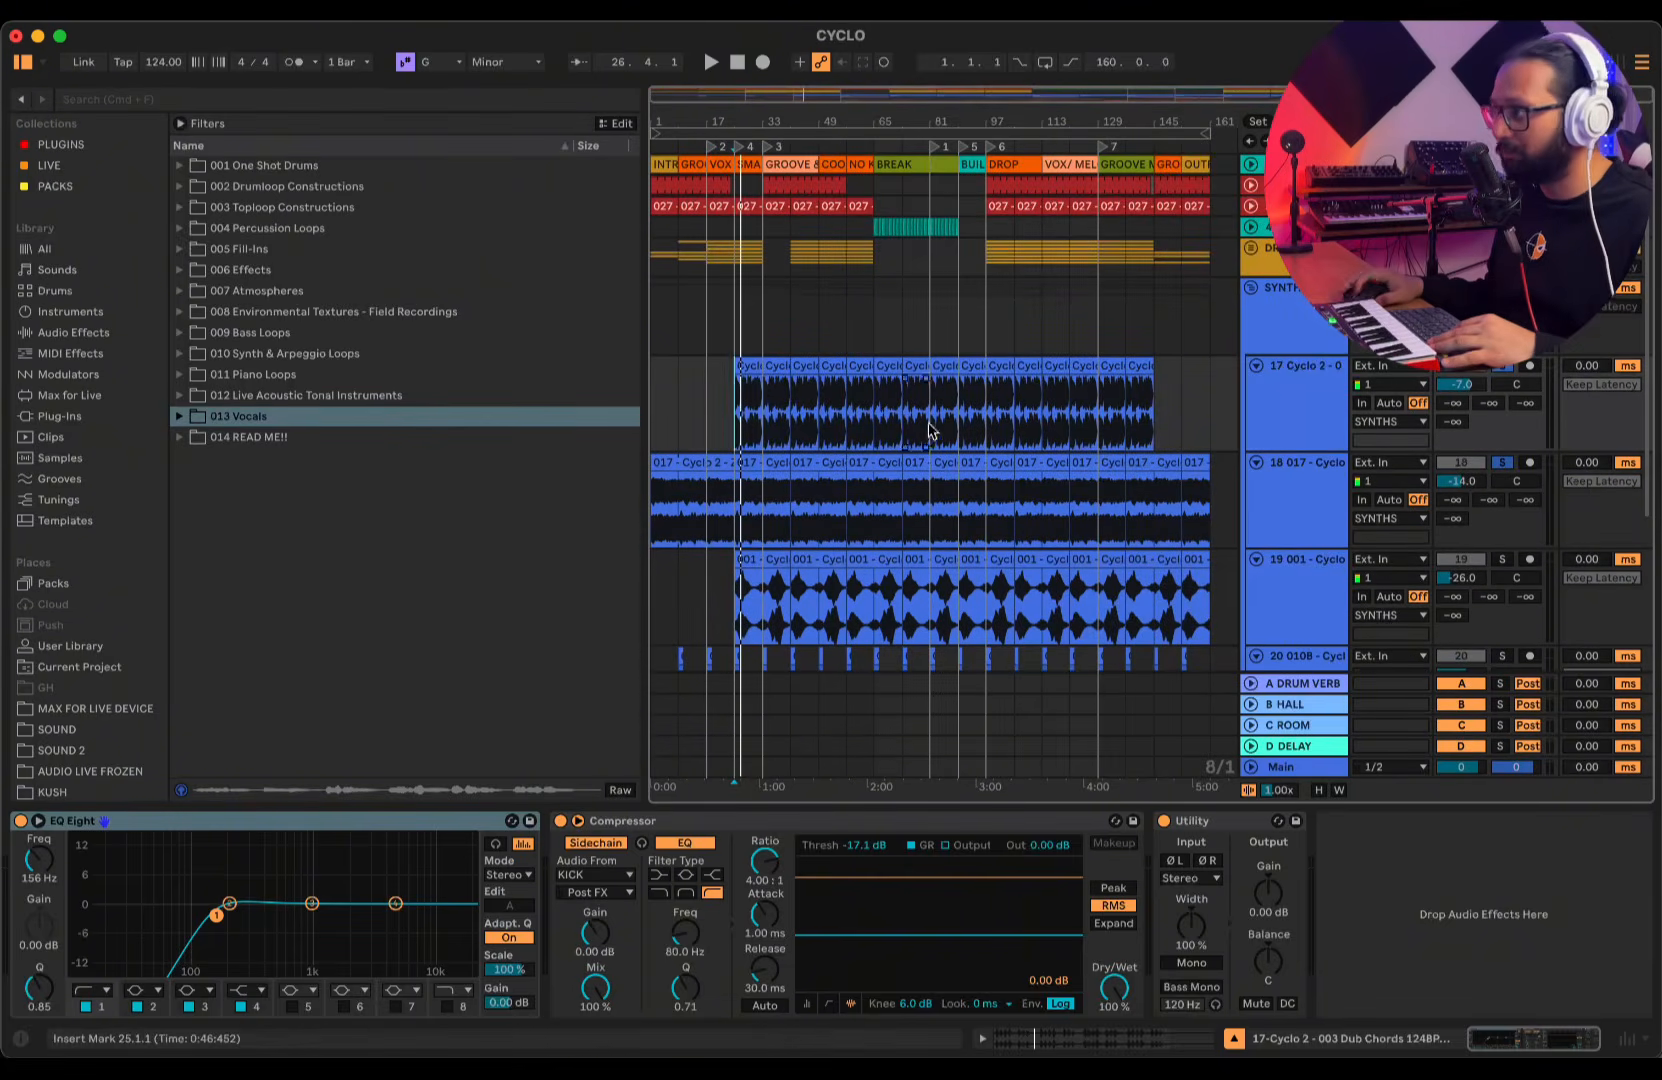
{"action": "left_click", "coordinate": [1256, 309]}
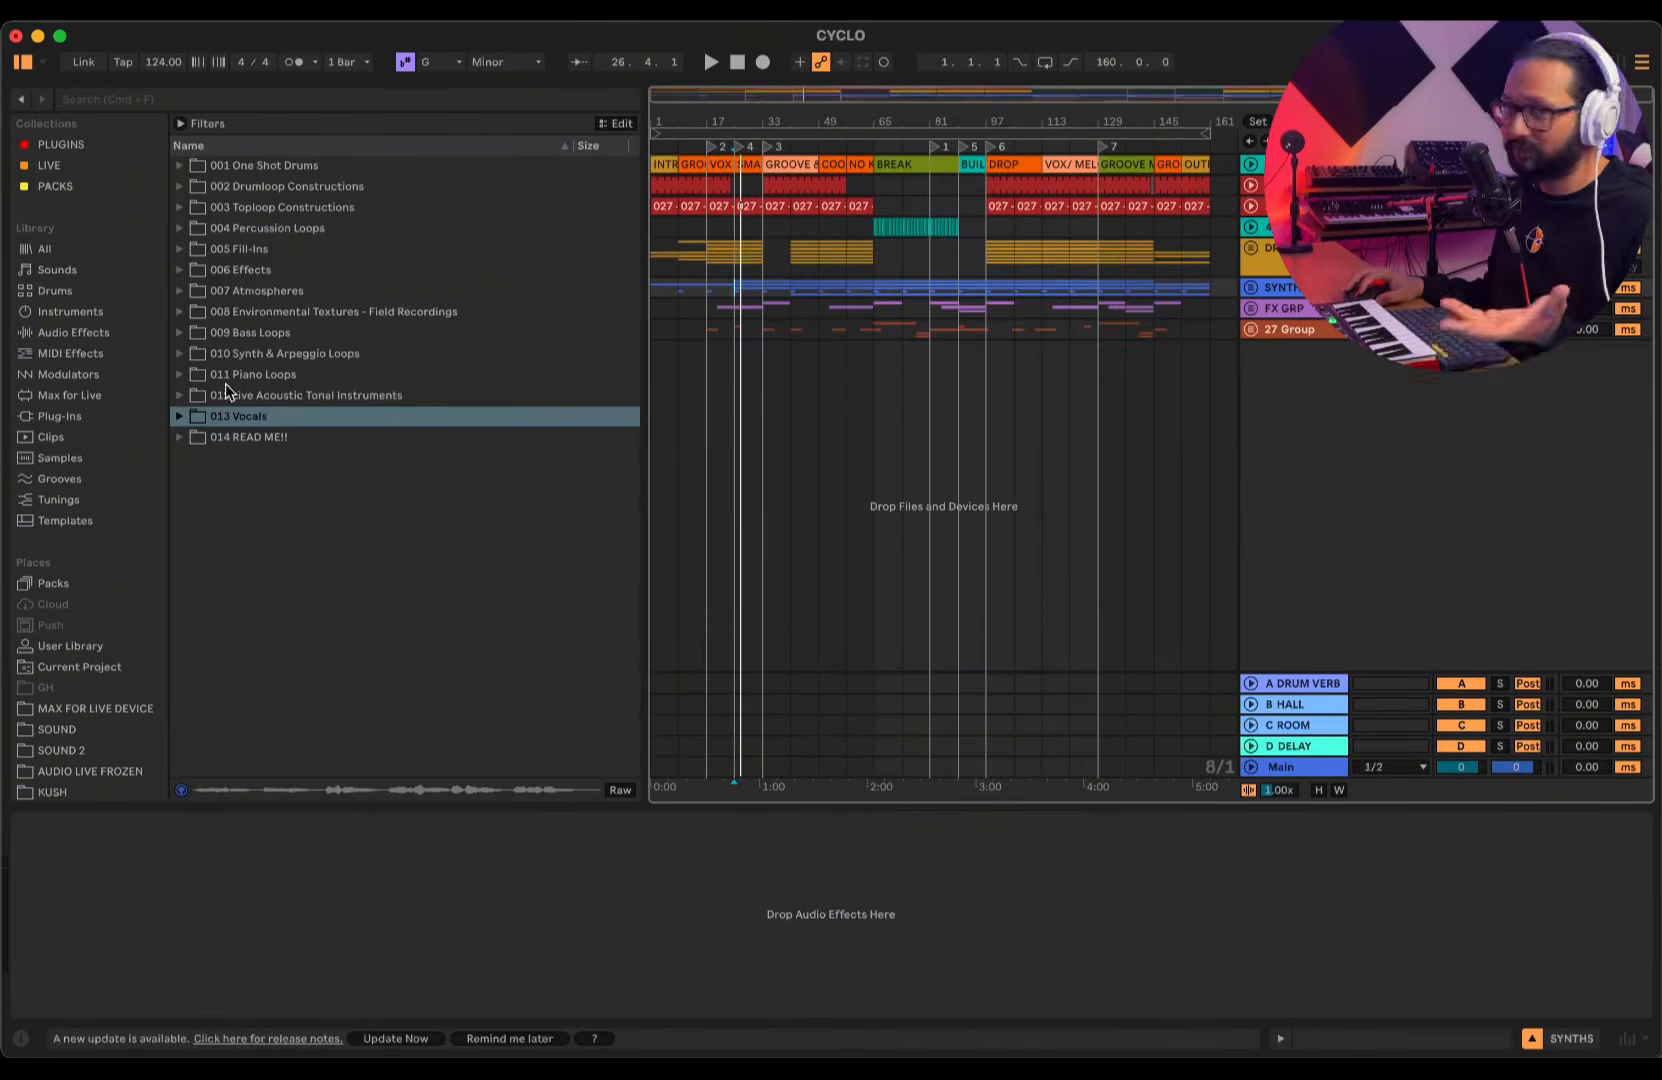
{"action": "left_click_drag", "start_coordinate": [648, 180], "coordinate": [407, 242]}
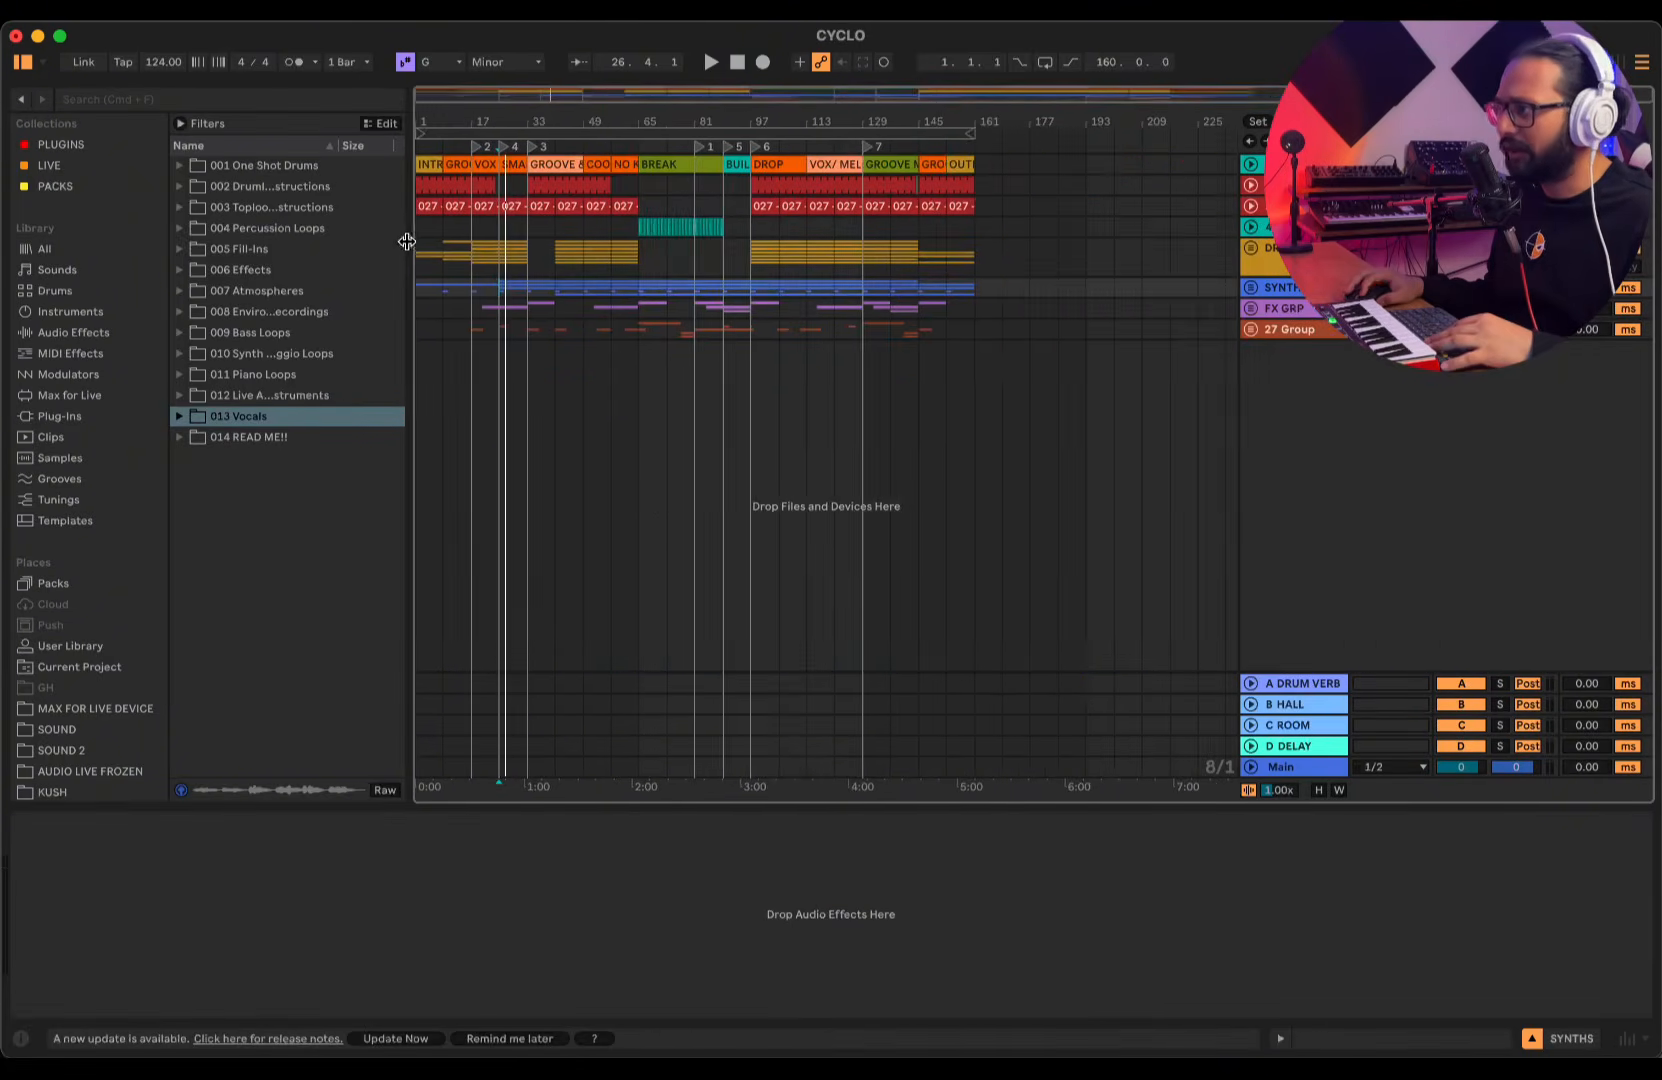
- Unfold the KICK track and examine the waveform of its Kickdrum Signature AFTERLIFE sample up close
{"action": "left_click_drag", "start_coordinate": [427, 118], "coordinate": [1256, 197]}
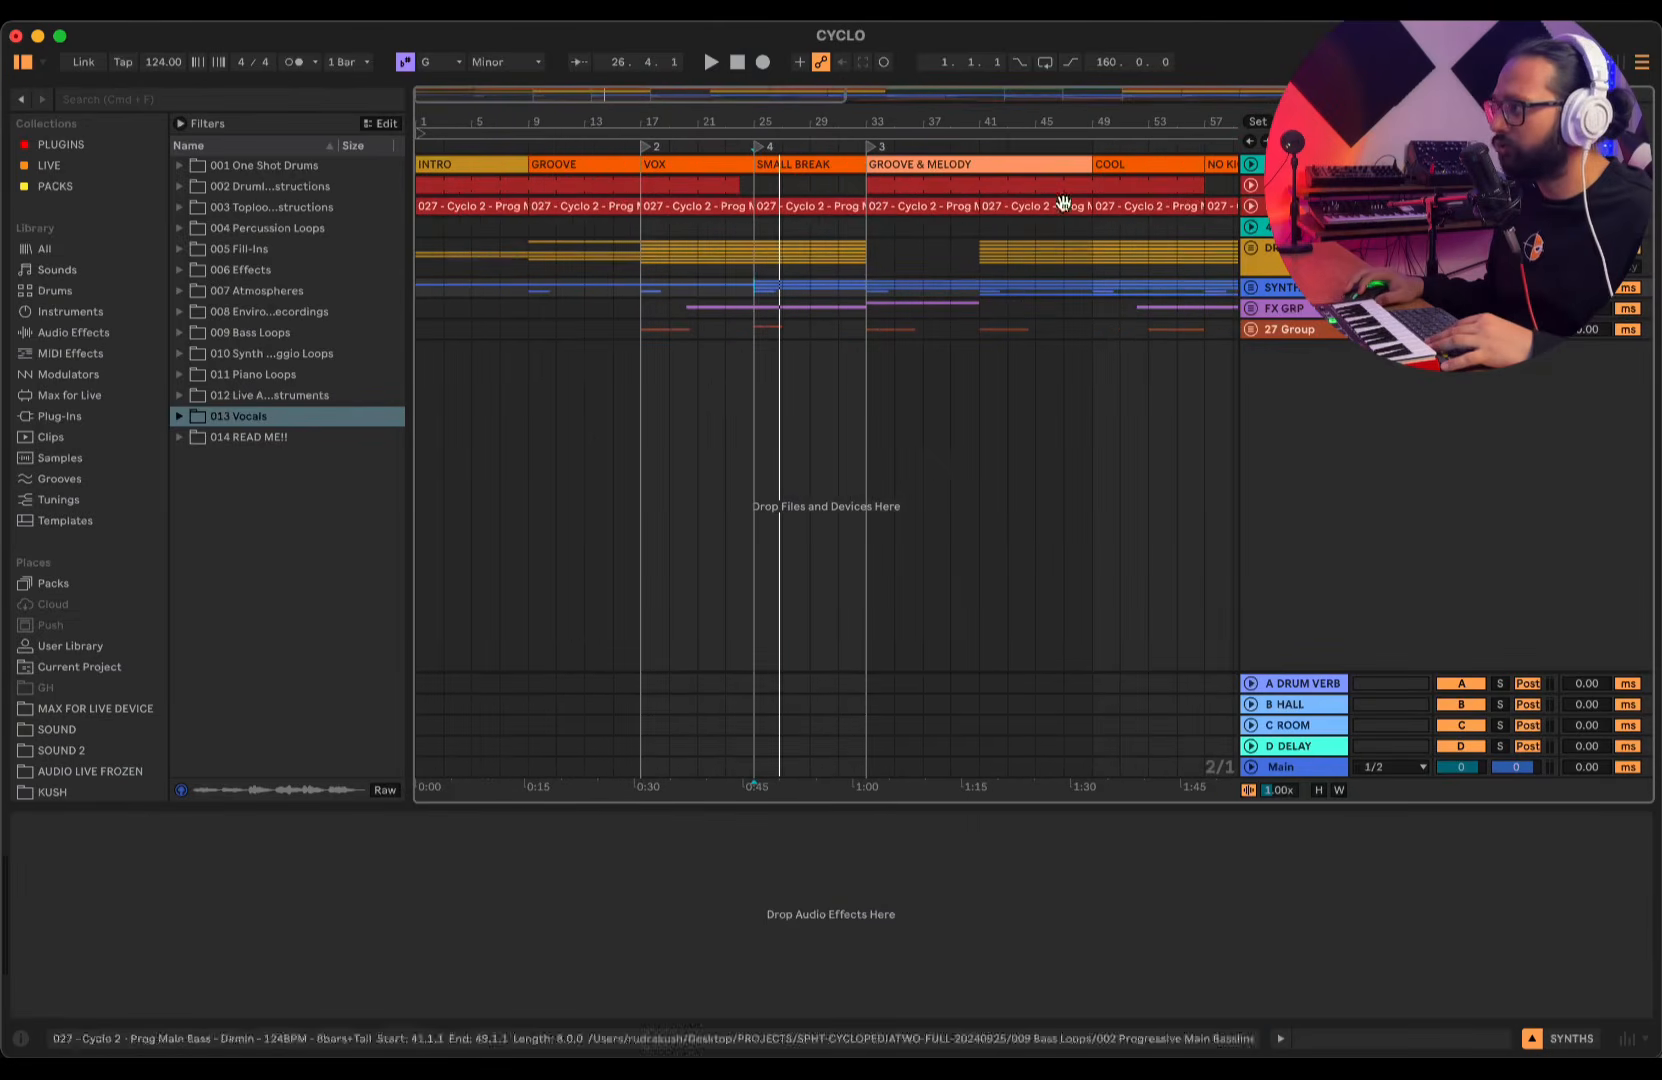
{"action": "left_click", "coordinate": [1251, 186]}
{"action": "left_click_drag", "start_coordinate": [464, 109], "coordinate": [835, 94]}
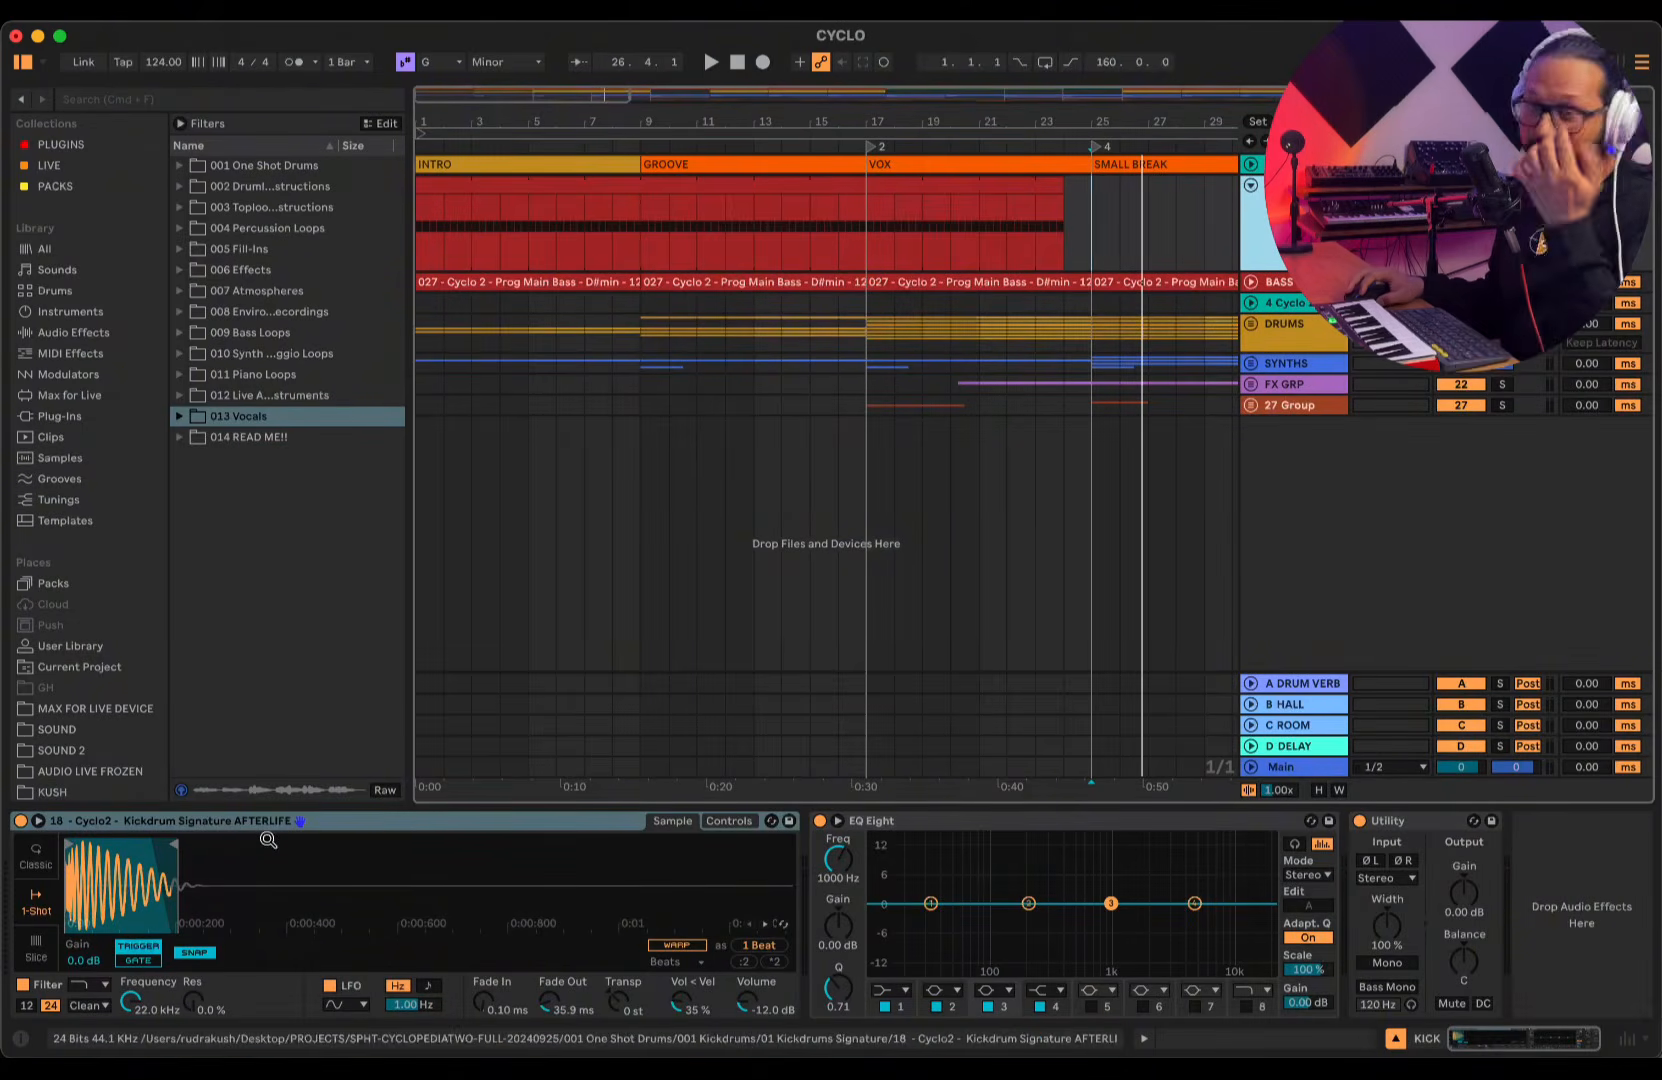
{"action": "left_click_drag", "start_coordinate": [69, 890], "coordinate": [70, 1000]}
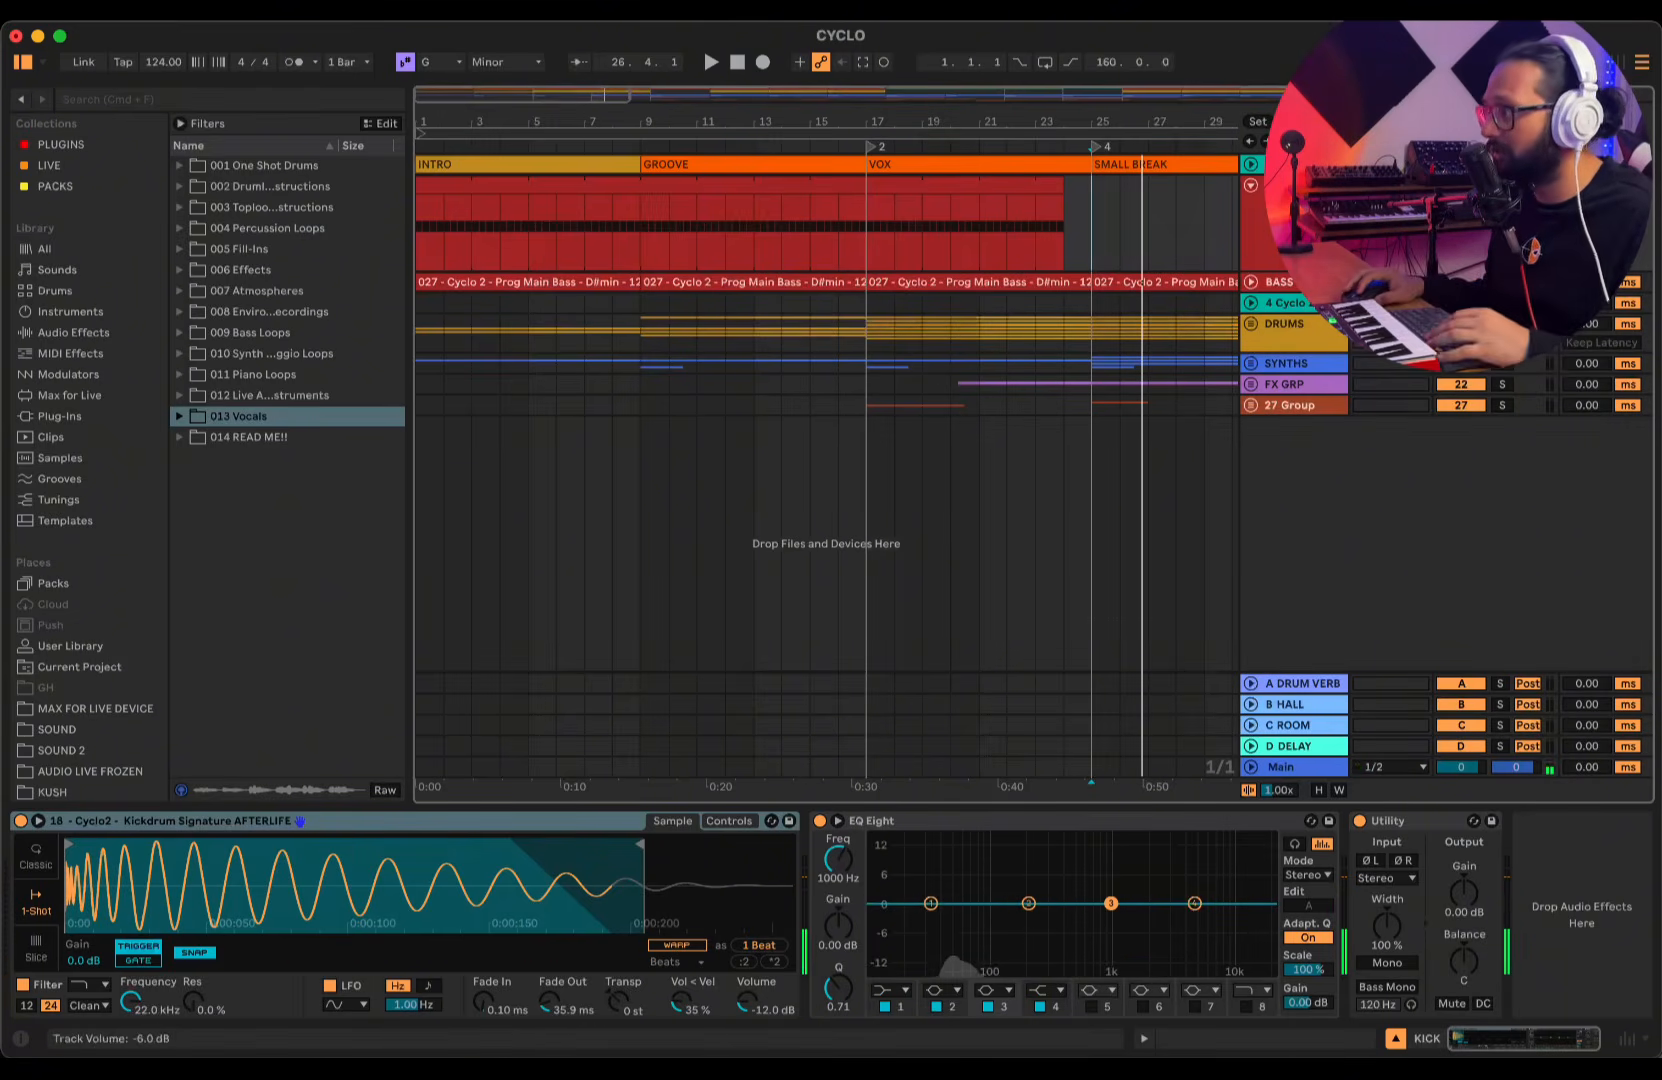
- Unfold the BASS track, show its devices, and play the GROOVE & MELODY section from bar 33
{"action": "left_click", "coordinate": [1251, 283]}
{"action": "left_click", "coordinate": [1308, 291]}
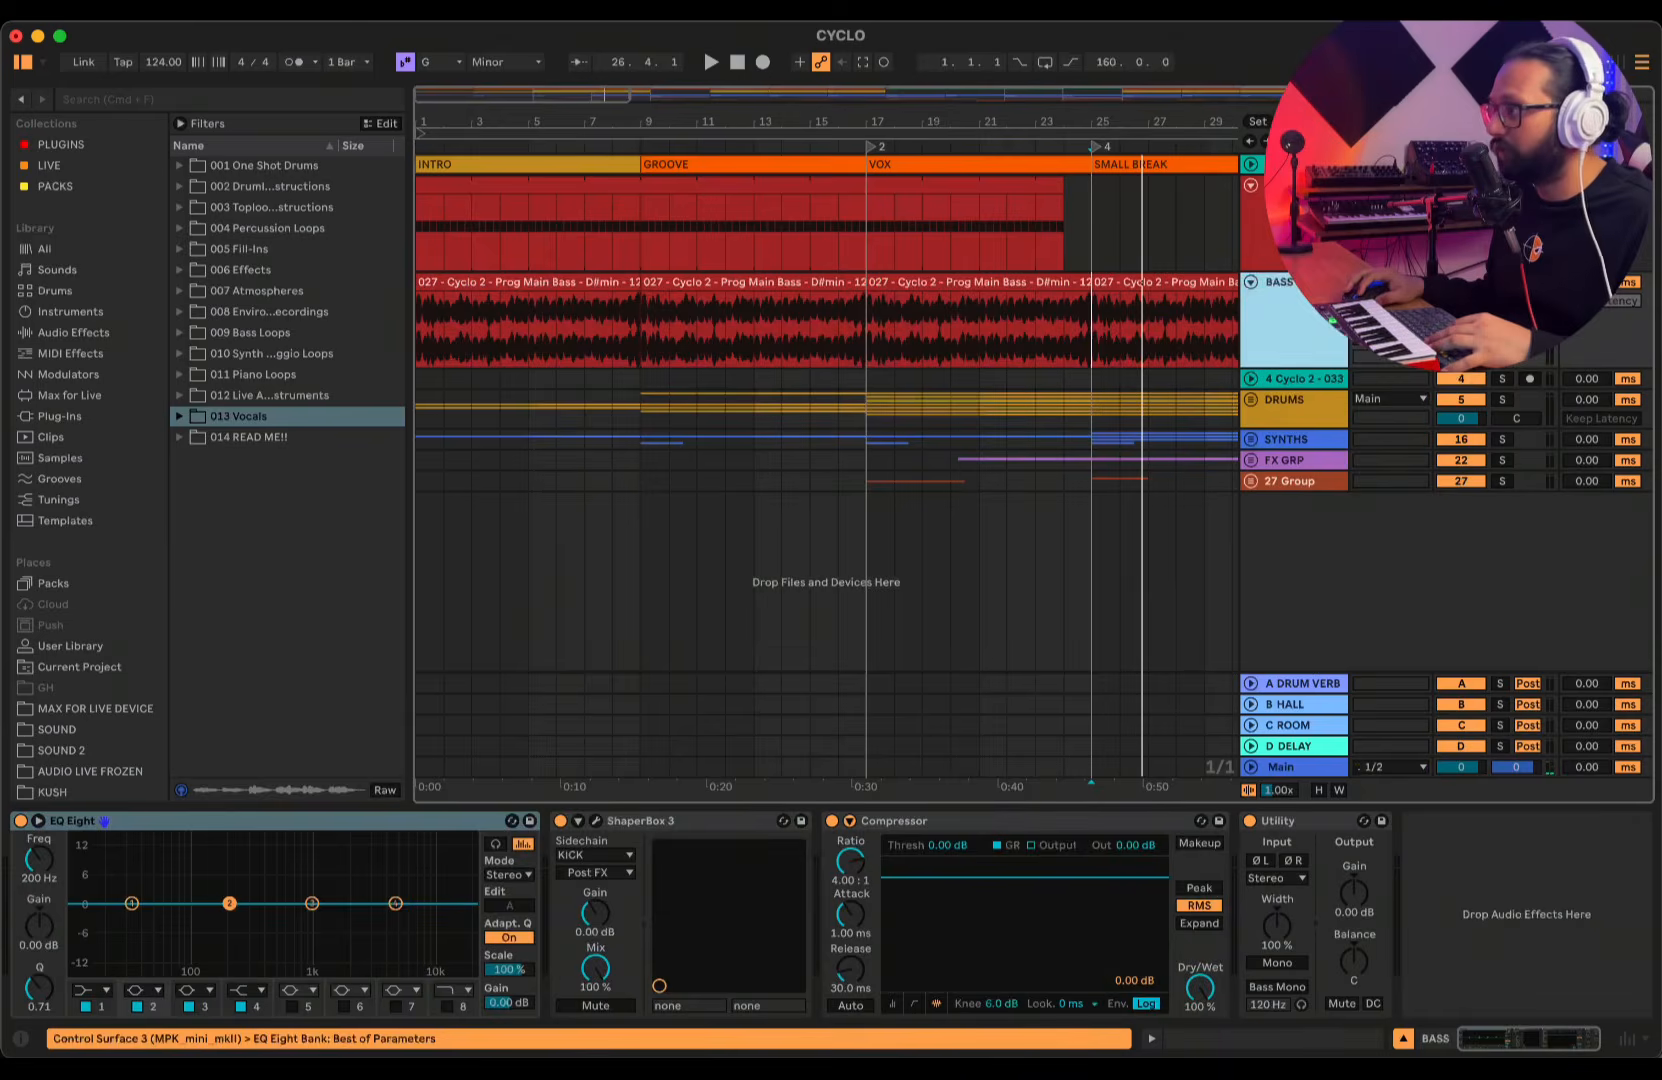
{"action": "left_click", "coordinate": [1103, 363]}
{"action": "key", "text": "space"}
{"action": "left_click_drag", "start_coordinate": [962, 121], "coordinate": [576, 40]}
{"action": "key", "text": "space"}
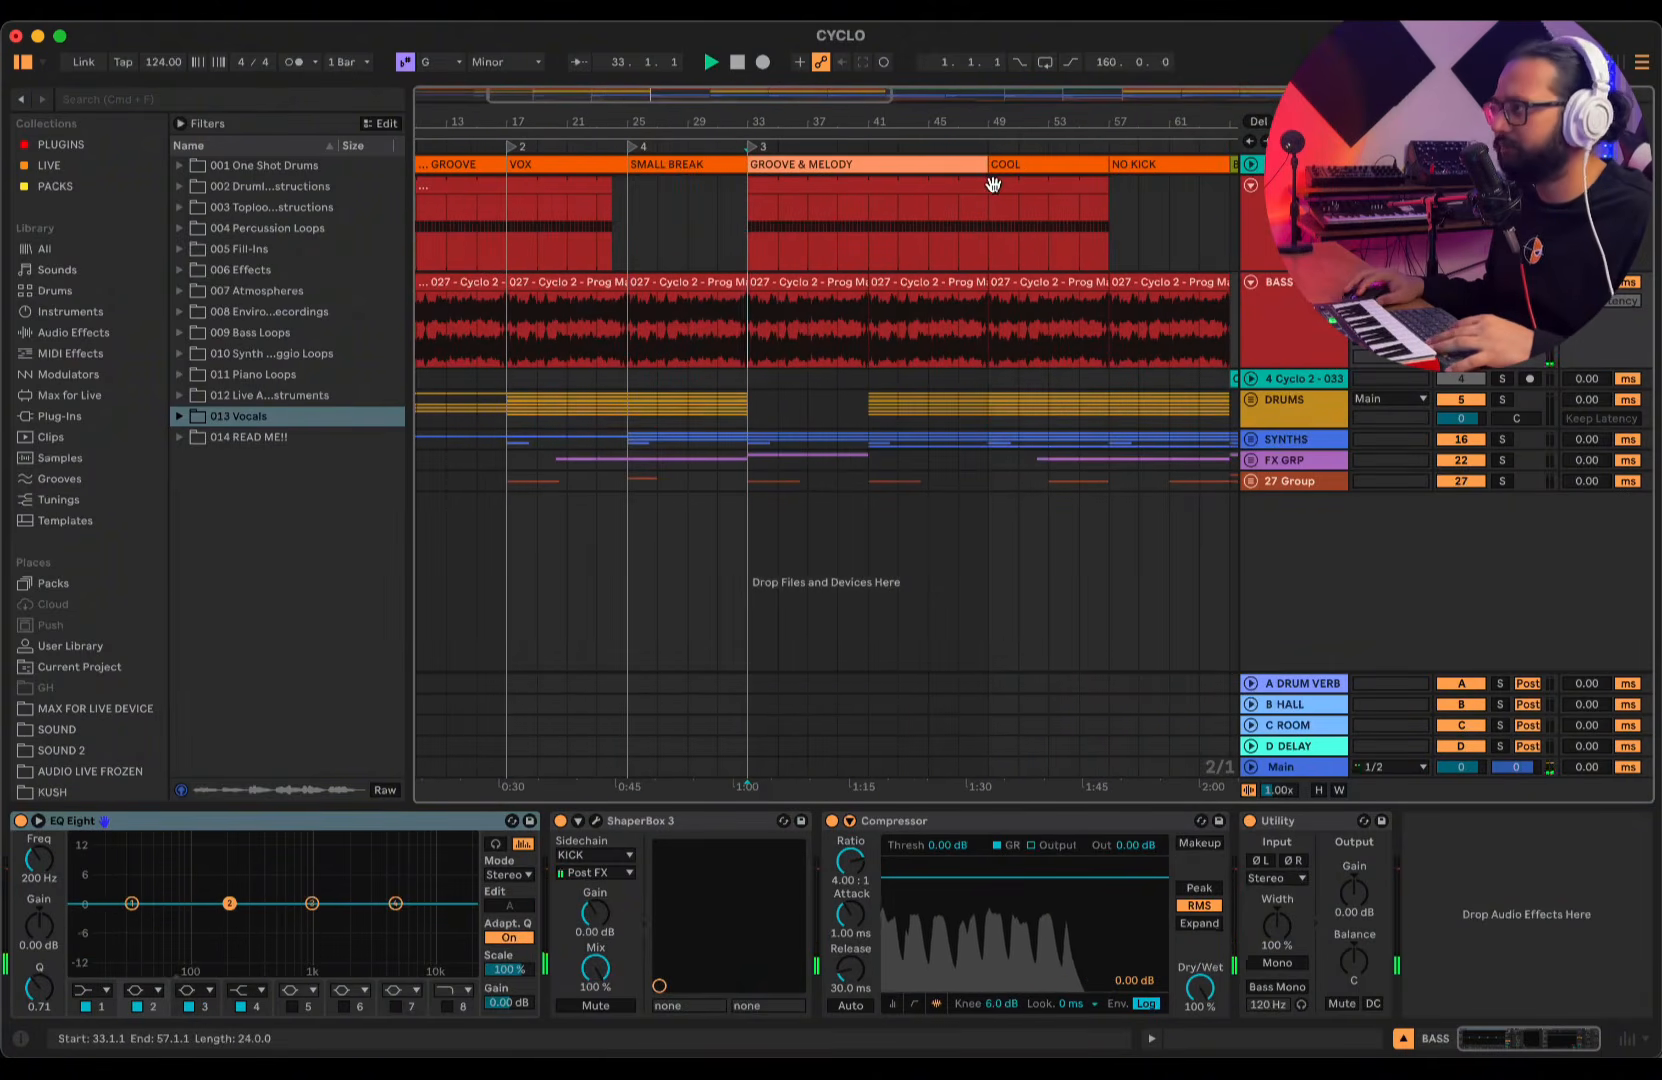
{"action": "key", "text": "space"}
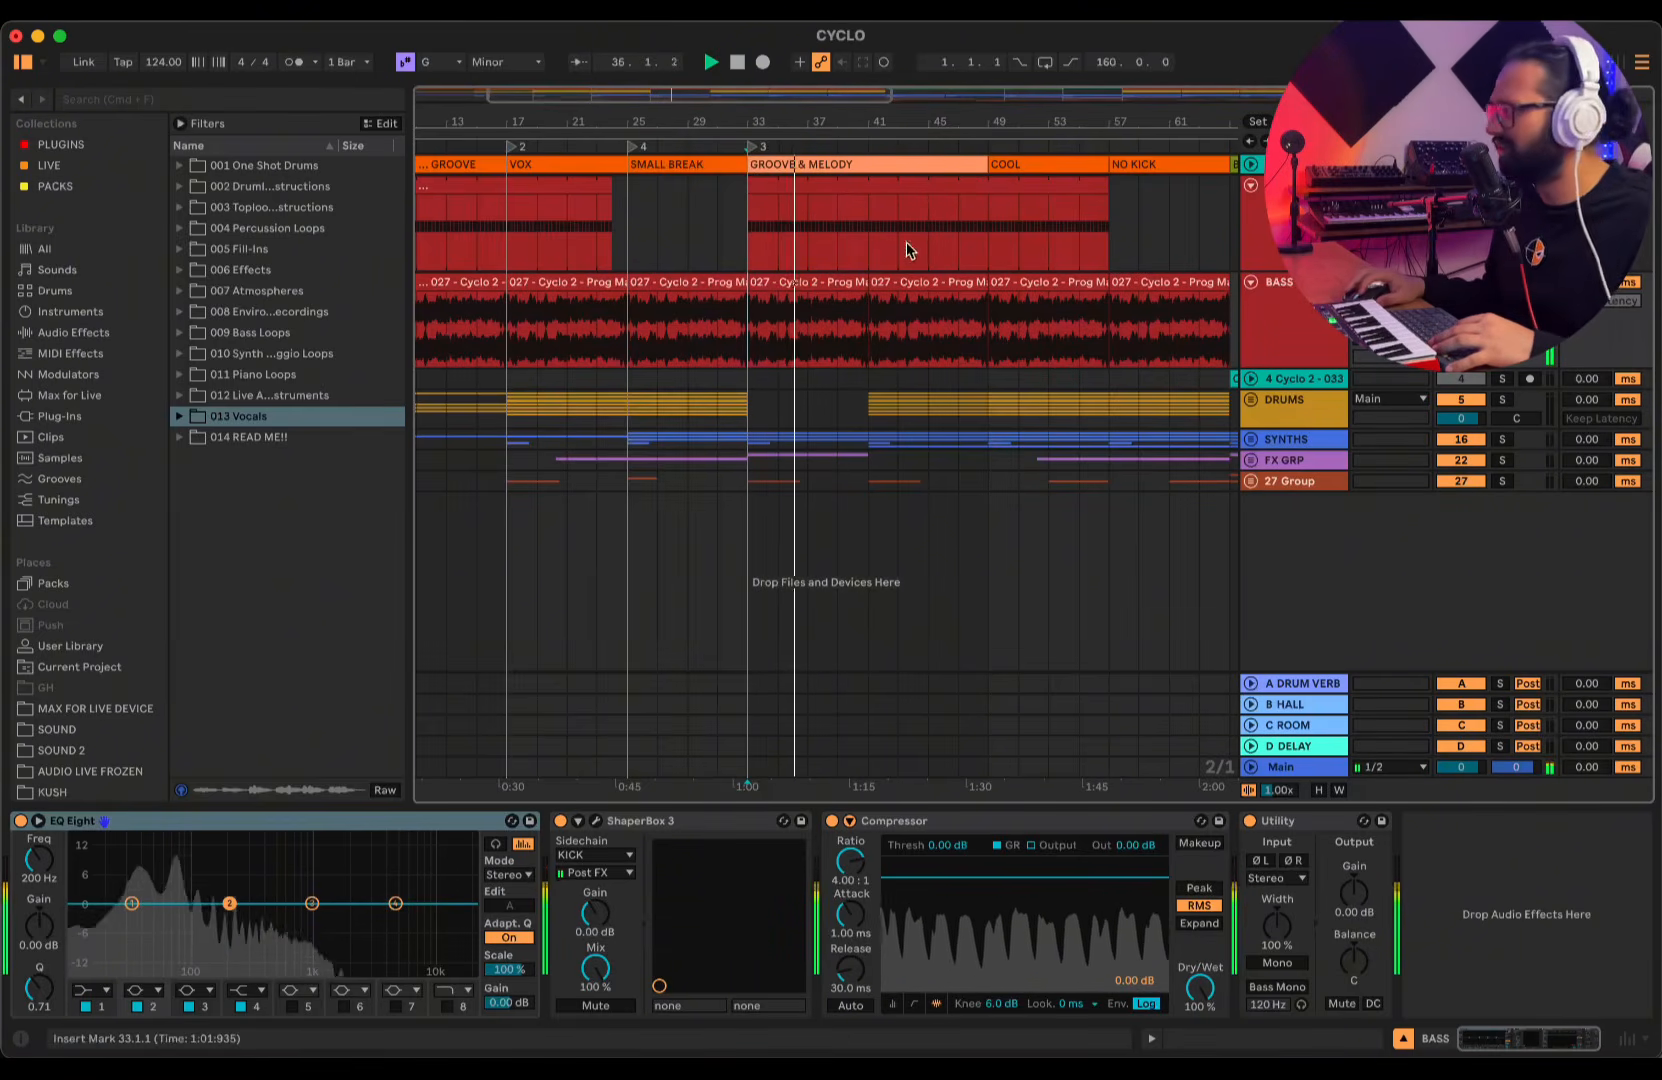
- Open ShaperBox 3 on the BASS track, examine its volume sidechain curve during playback, and close the plug-in window
{"action": "left_click", "coordinate": [1278, 310]}
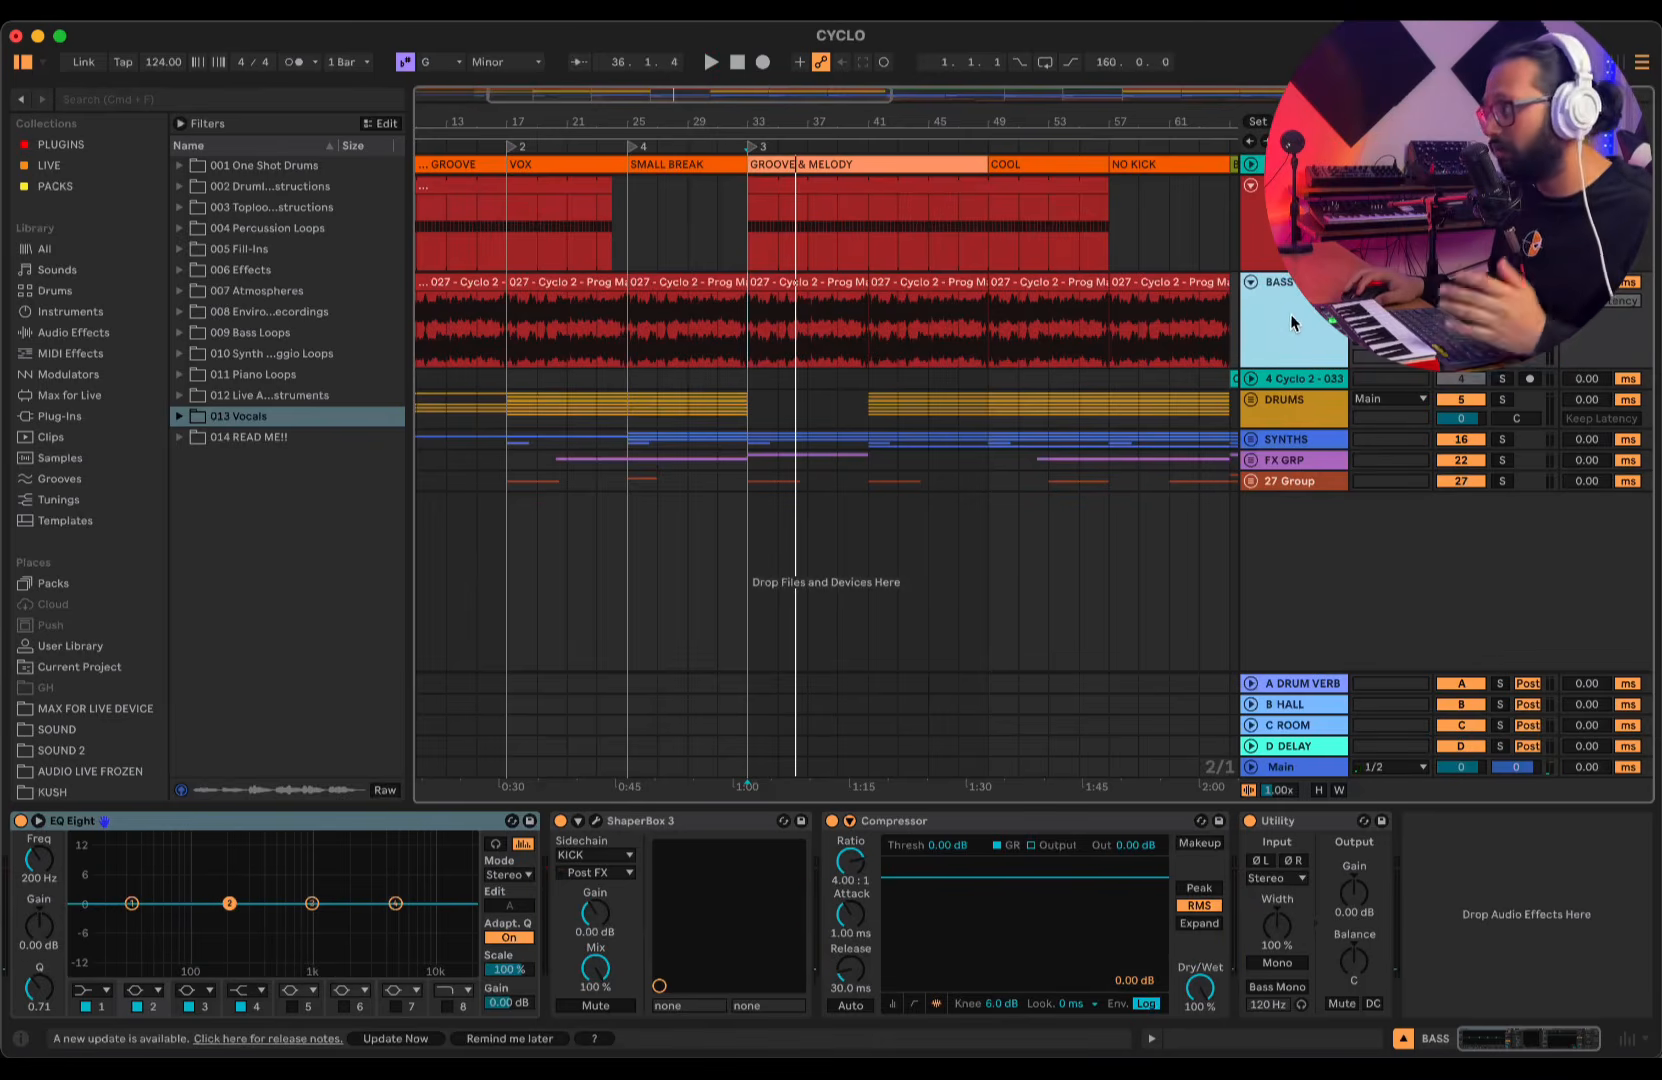
{"action": "left_click", "coordinate": [222, 822]}
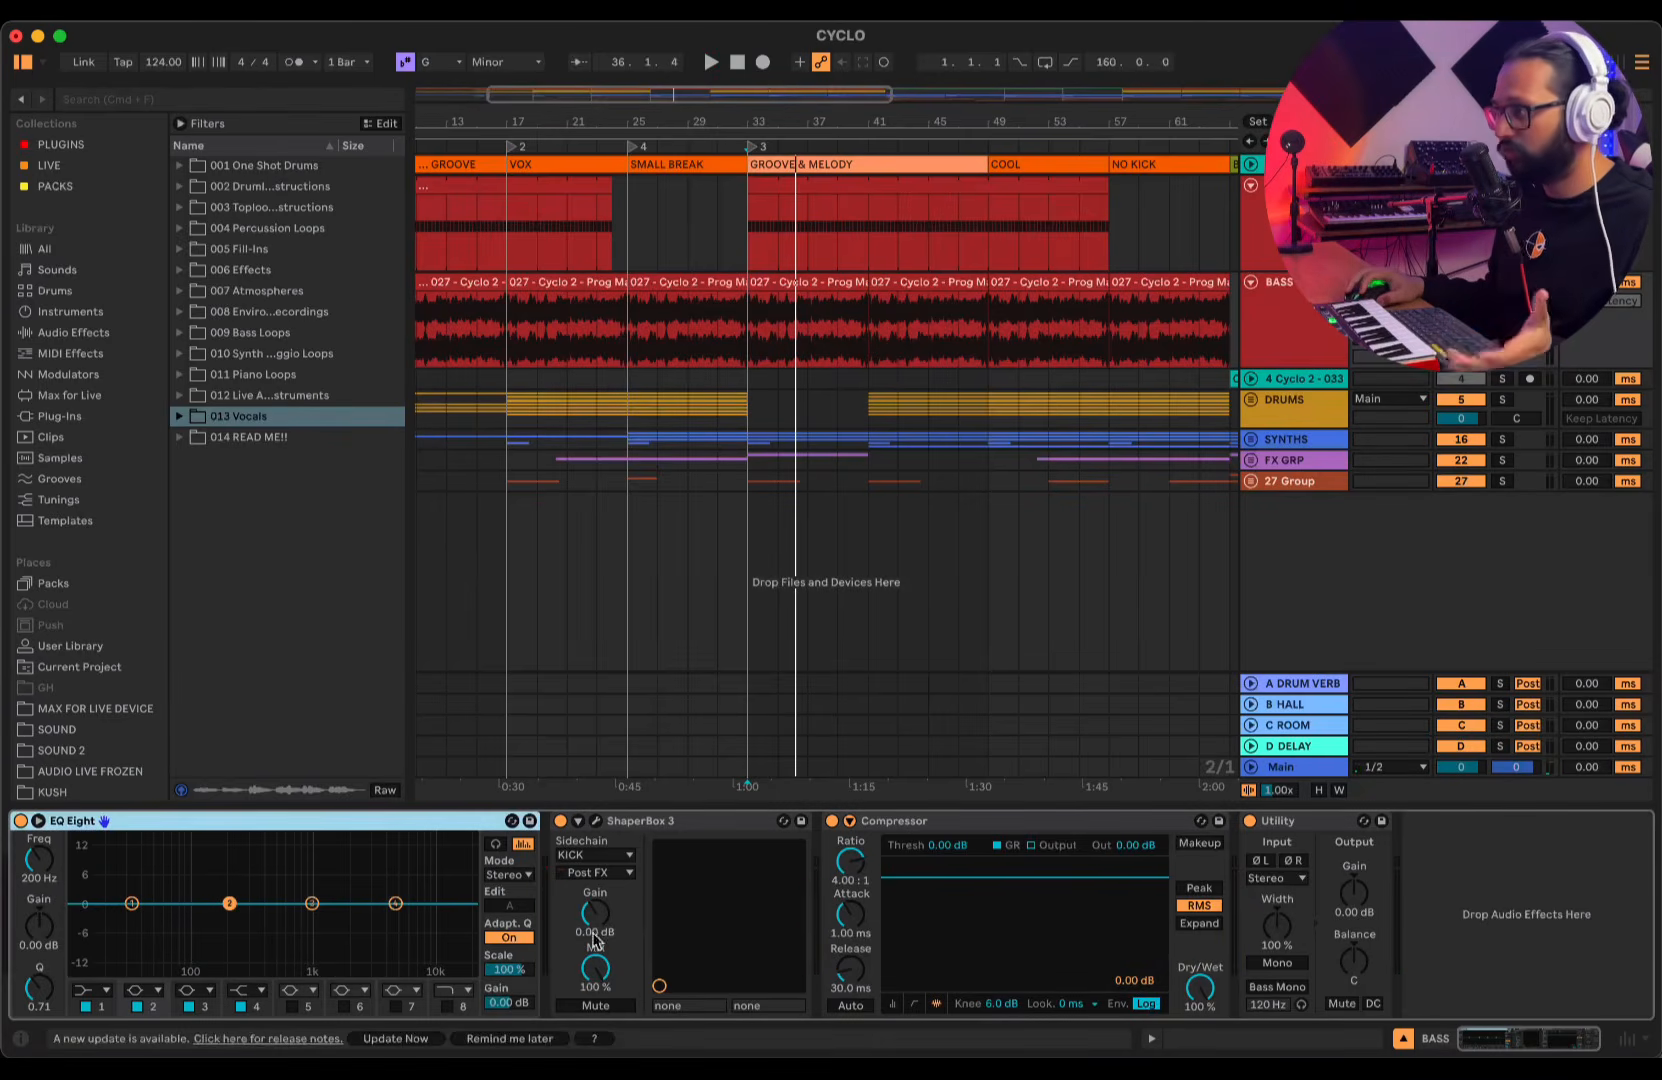
{"action": "left_click", "coordinate": [596, 821]}
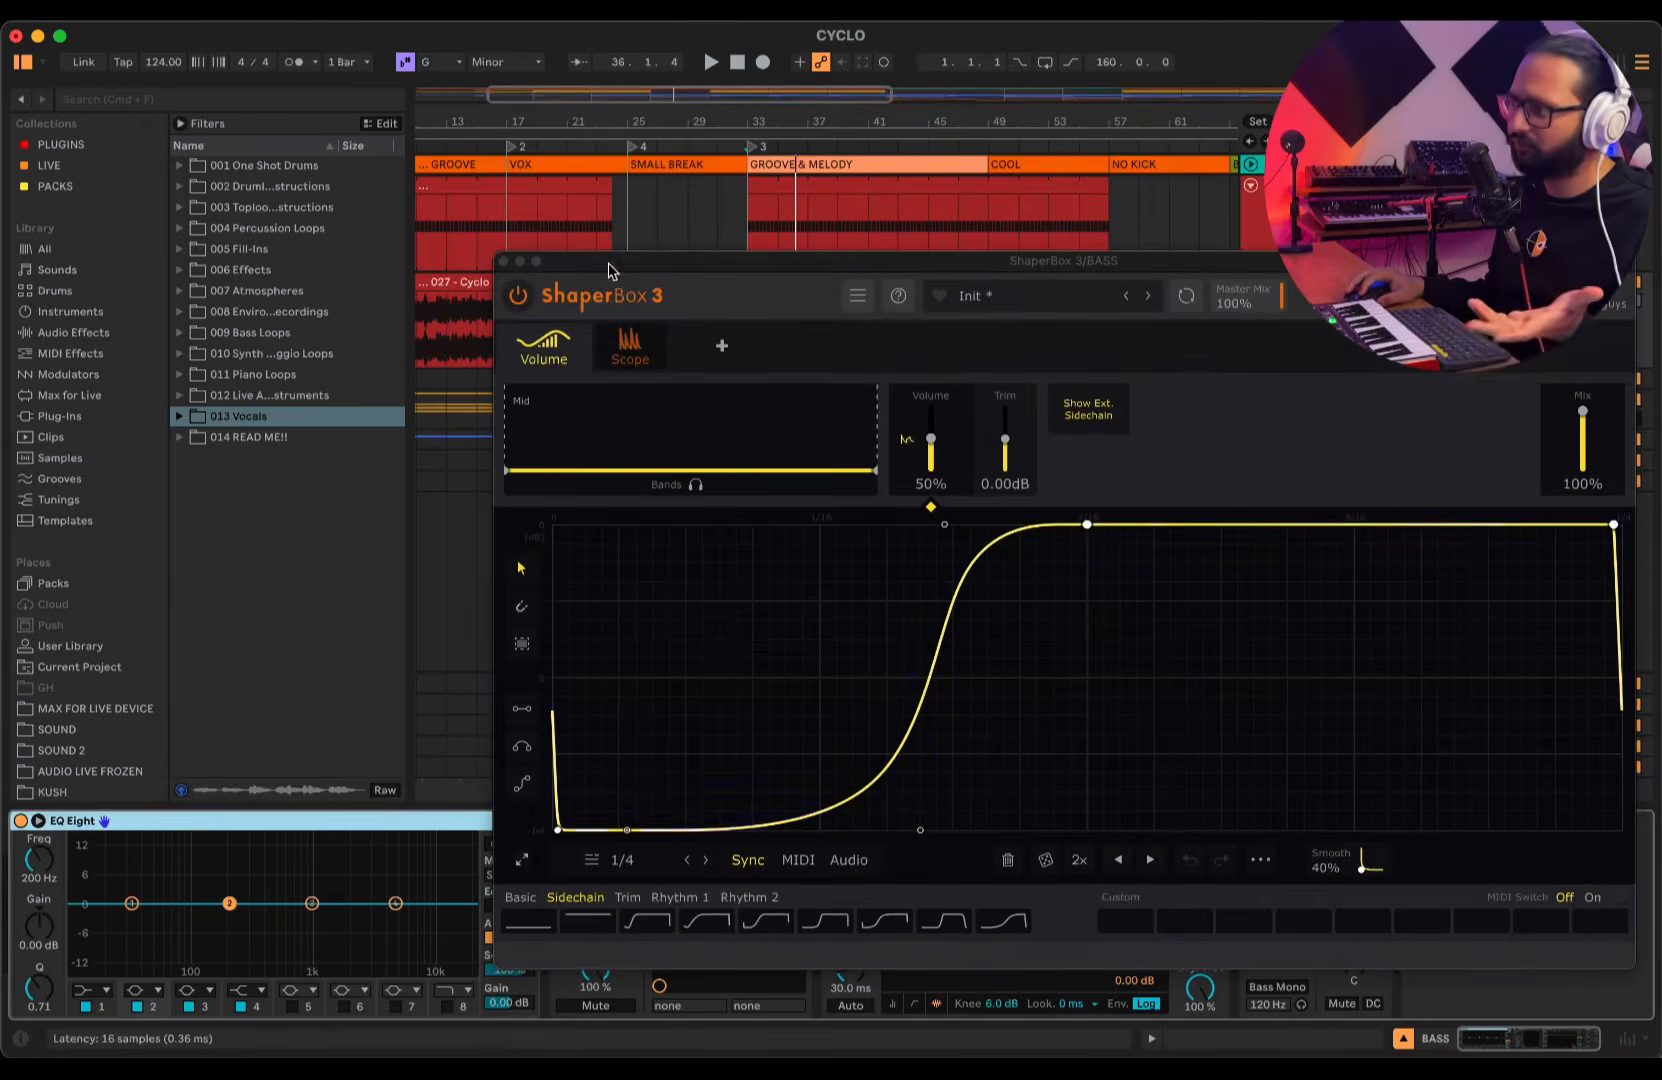
{"action": "key", "text": "space"}
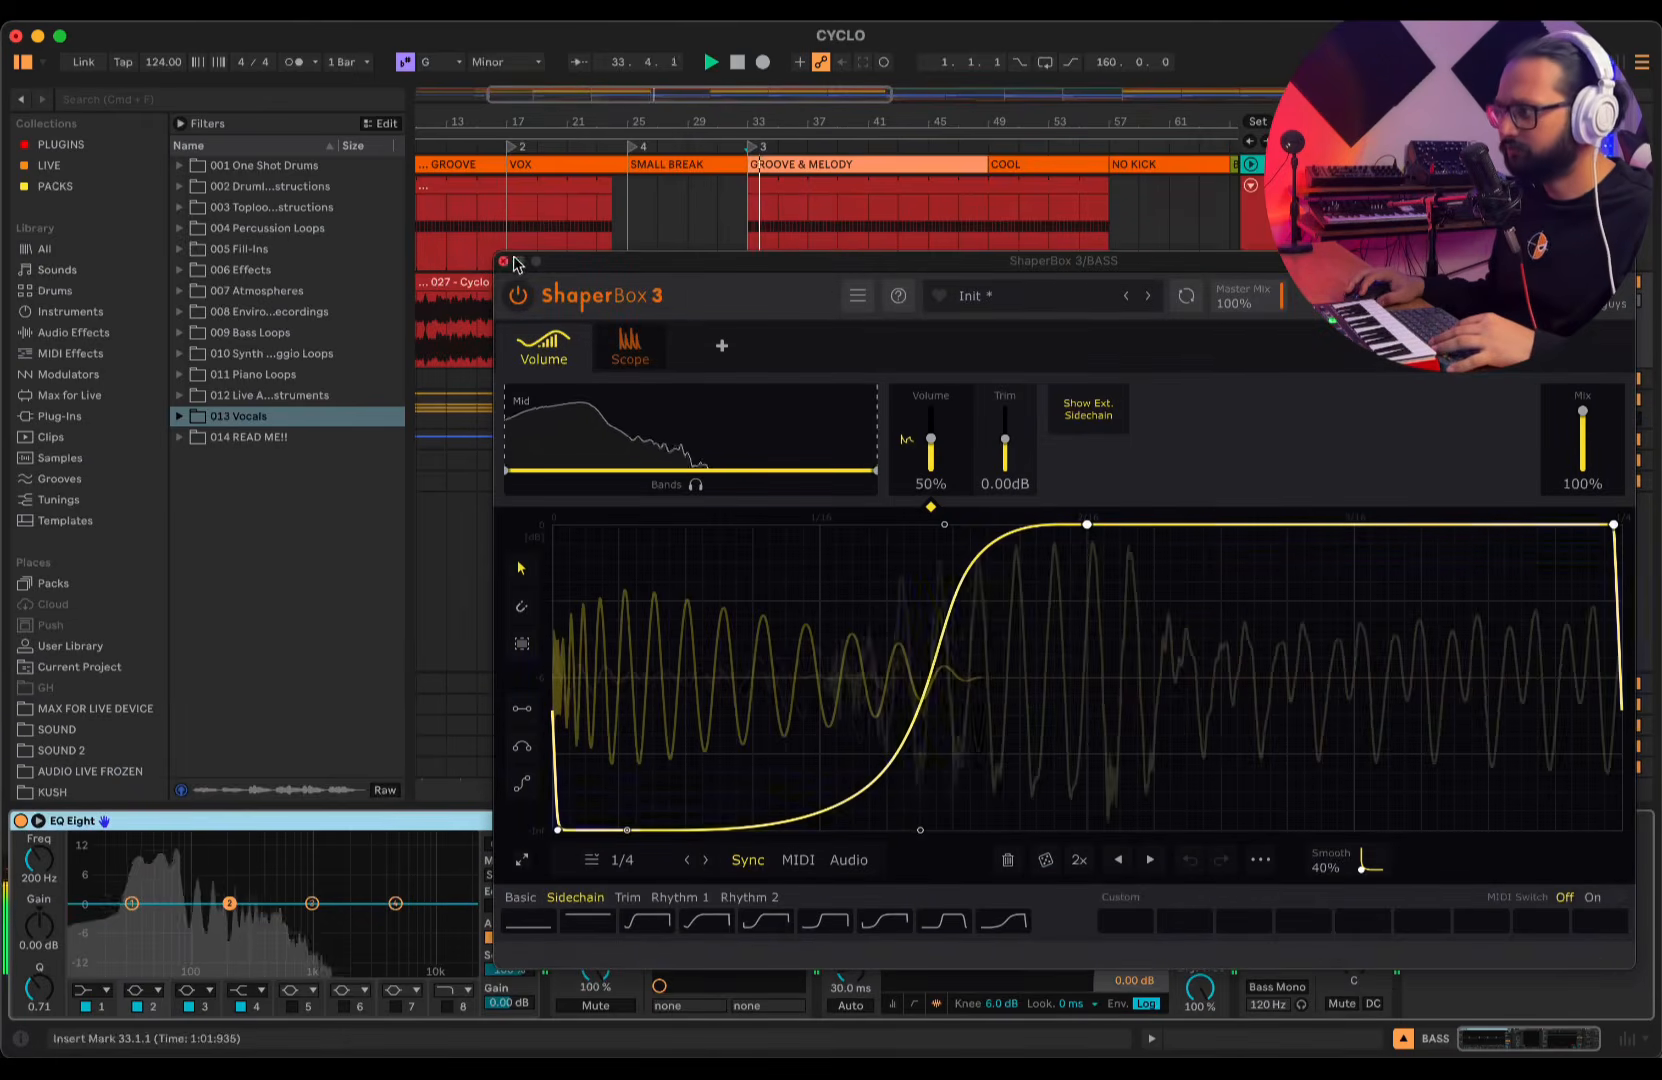
{"action": "left_click", "coordinate": [504, 261]}
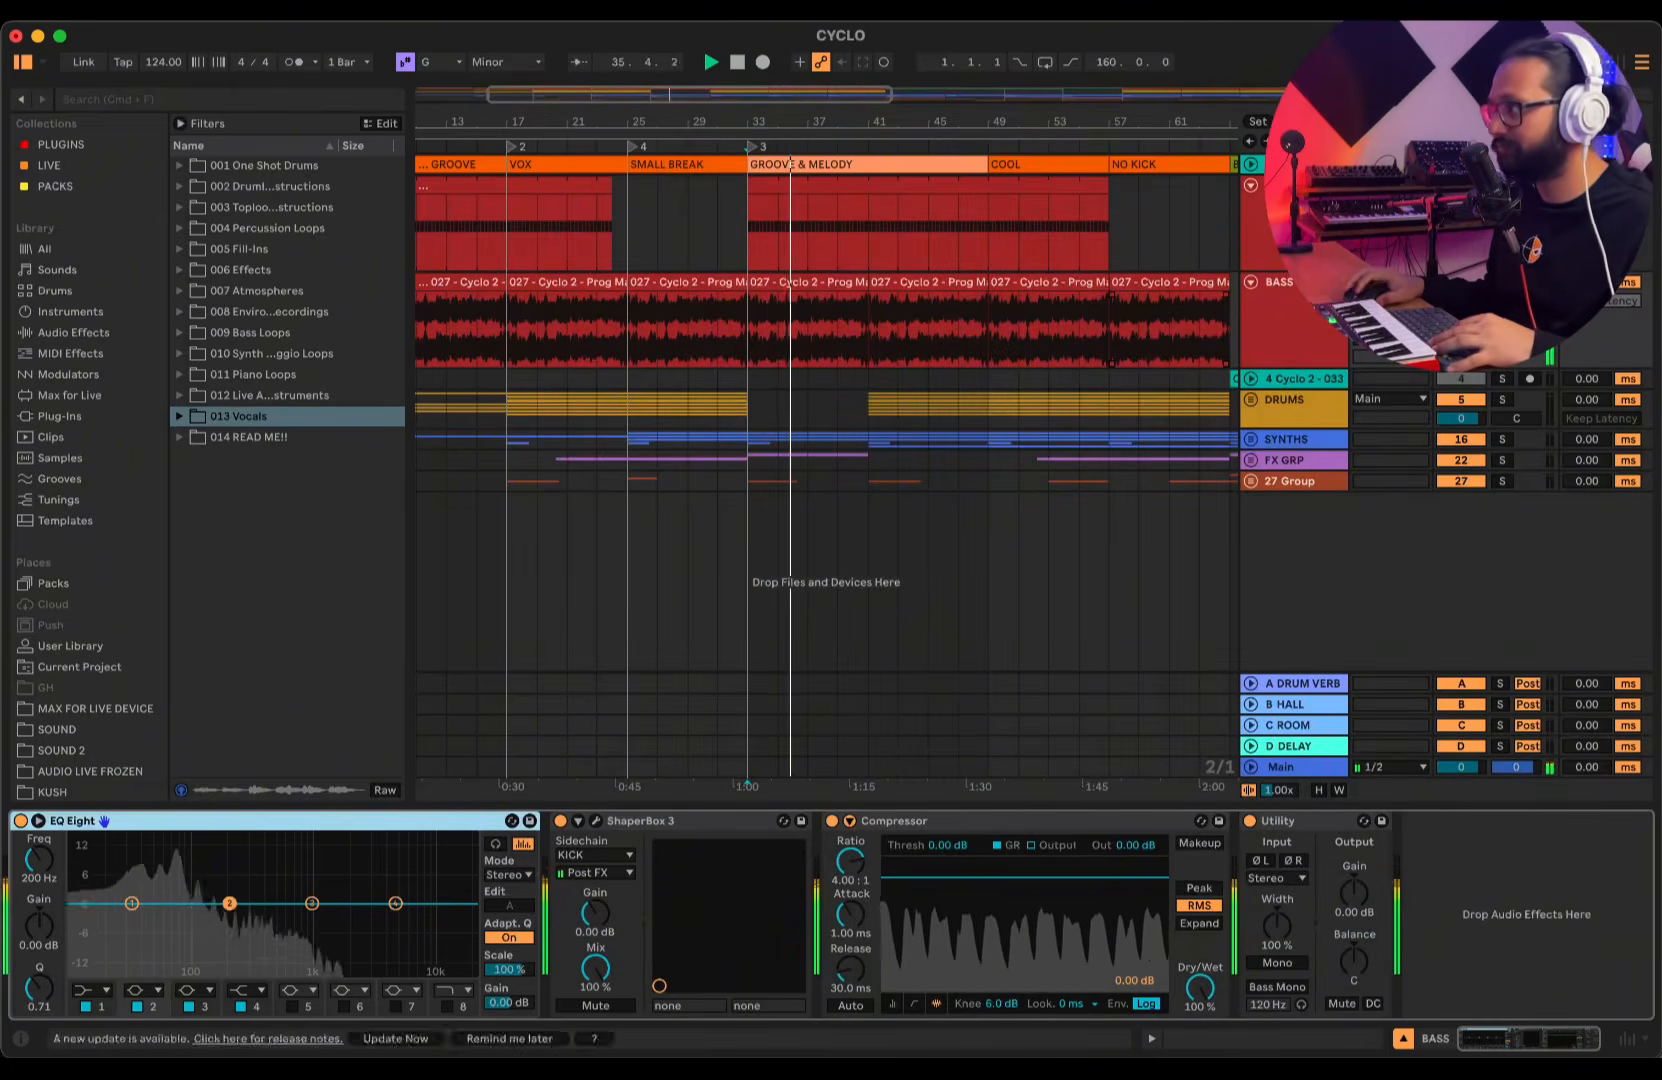
{"action": "key", "text": "space"}
- Fold the KICK and BASS tracks, and unfold the Legato Bass track and show its devices
{"action": "left_click", "coordinate": [1251, 185]}
{"action": "left_click", "coordinate": [1254, 222]}
{"action": "key", "text": "w"}
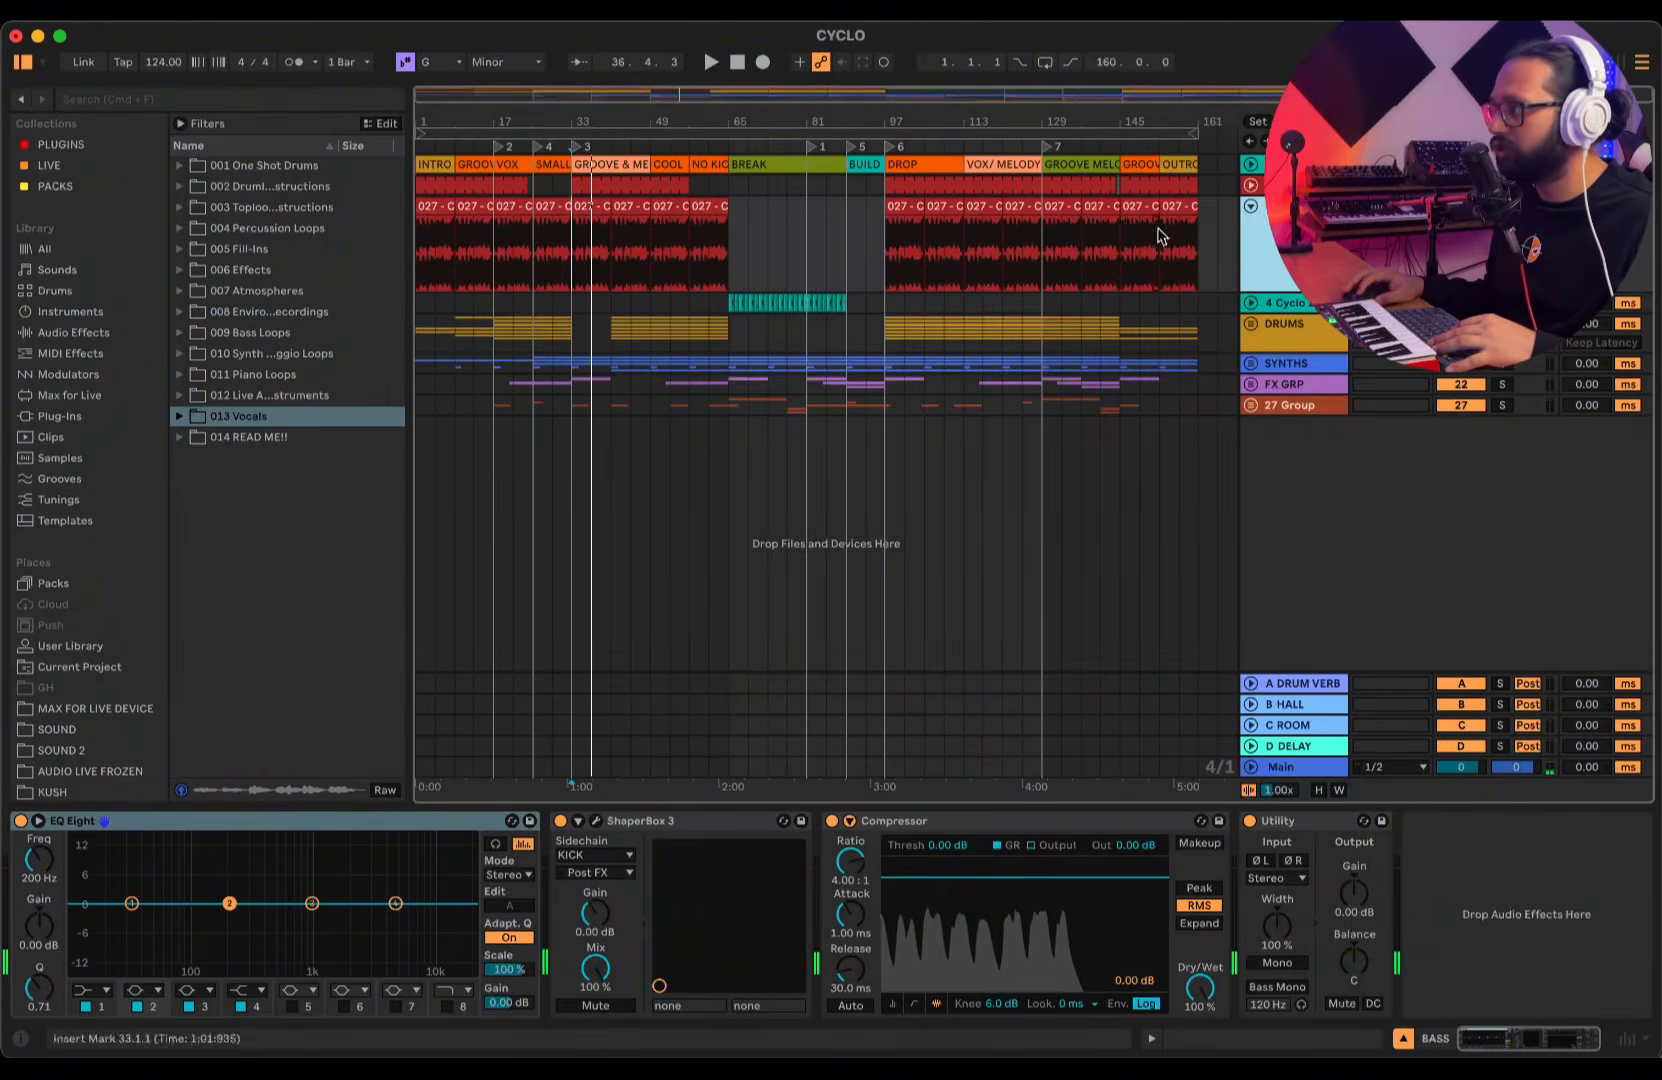
{"action": "left_click", "coordinate": [1251, 206]}
{"action": "left_click", "coordinate": [1251, 229]}
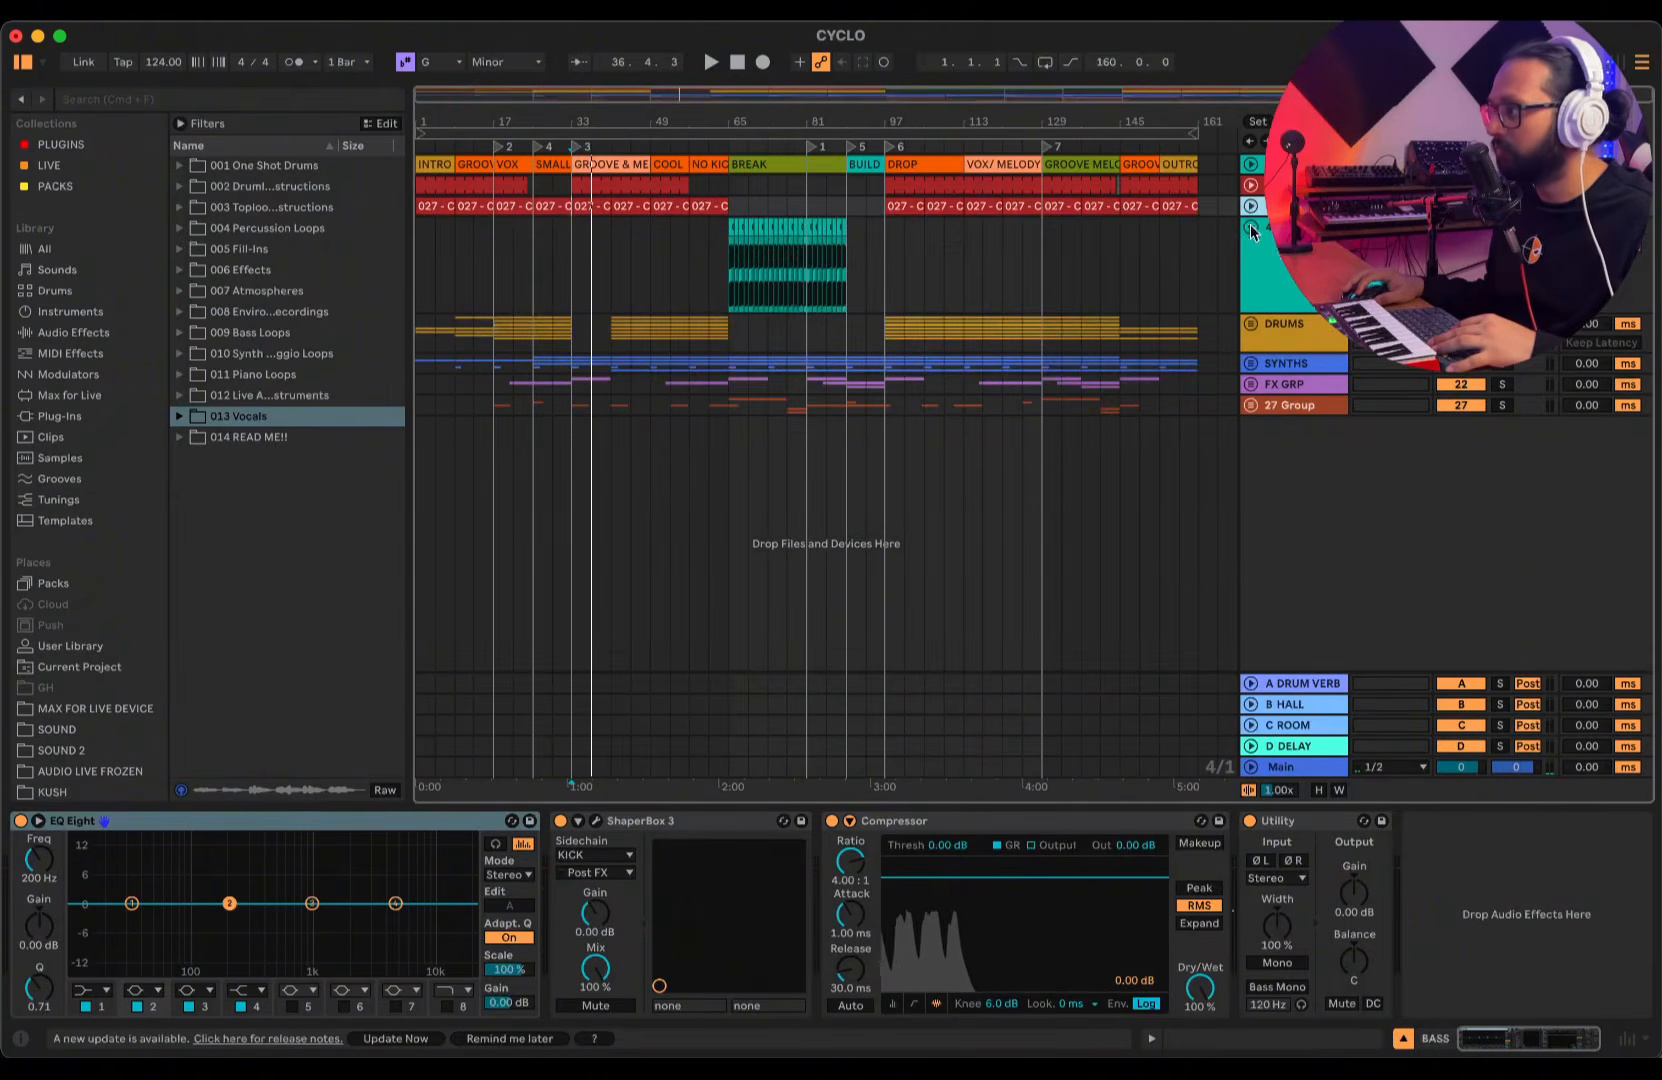
{"action": "left_click", "coordinate": [1281, 262]}
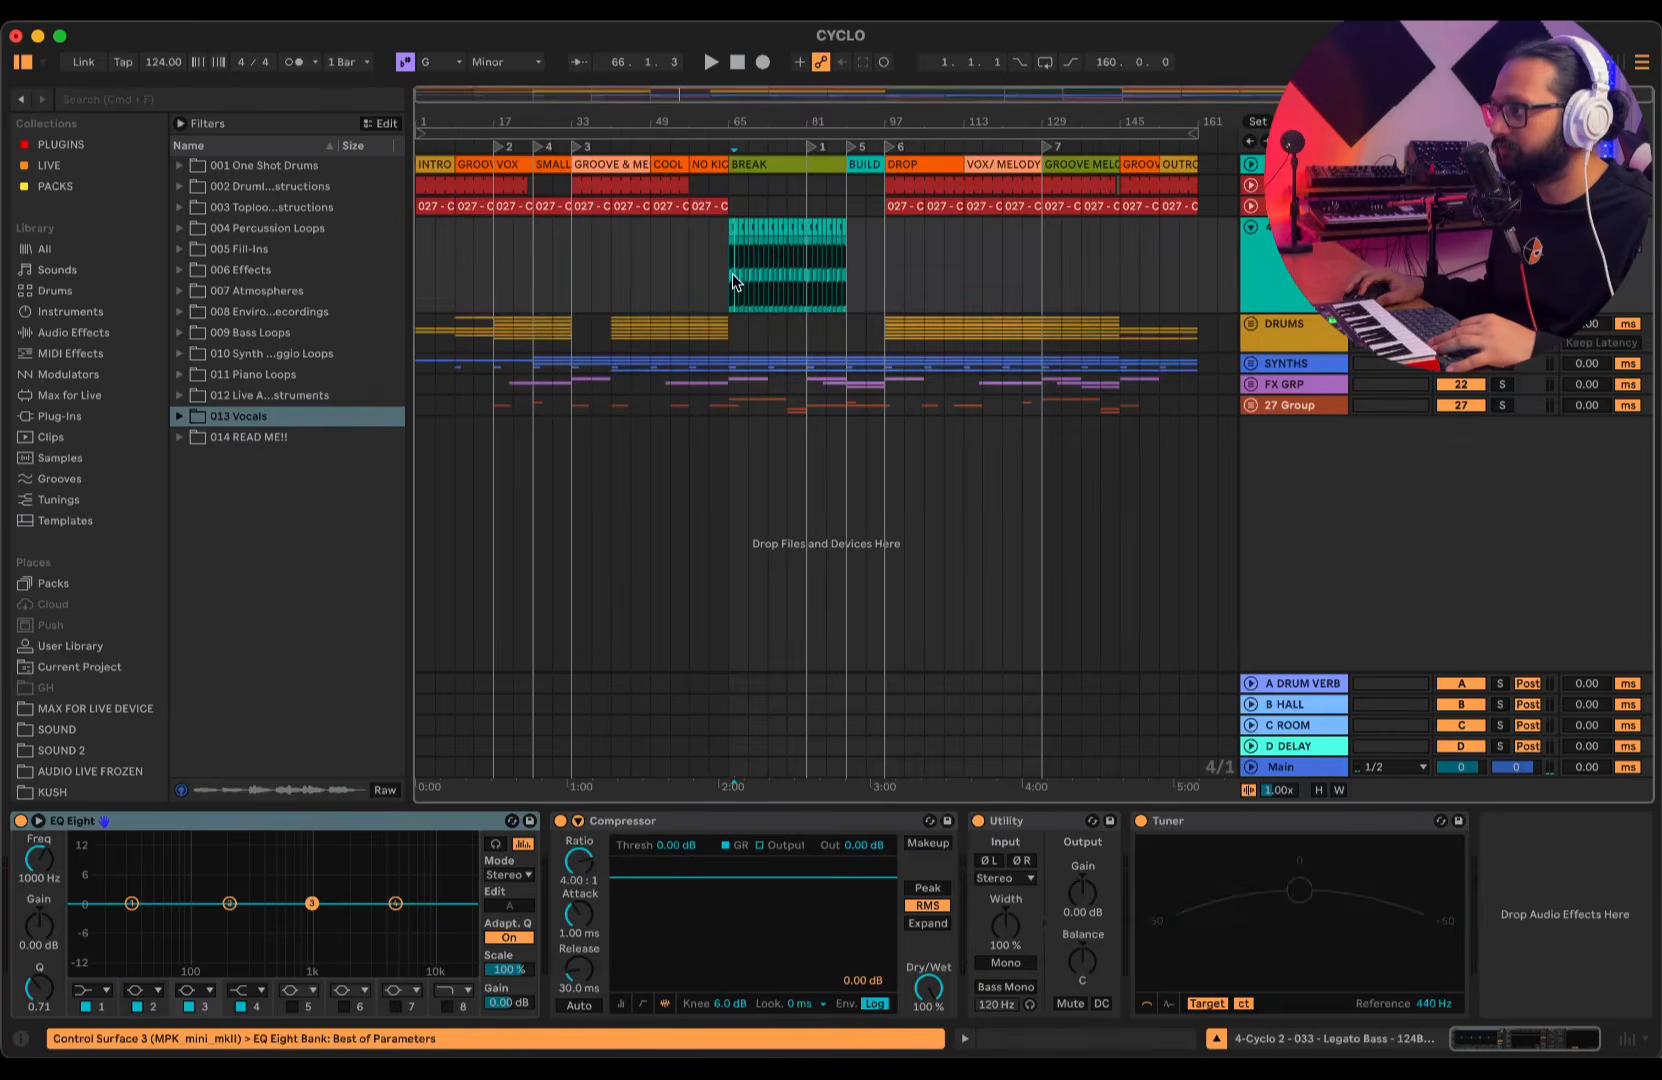
- Play the Legato Bass clips from the start of the BREAK section at bar 65 and examine their cuts up close
{"action": "key", "text": "space"}
{"action": "key", "text": "z"}
{"action": "key", "text": "space"}
{"action": "left_click", "coordinate": [530, 264]}
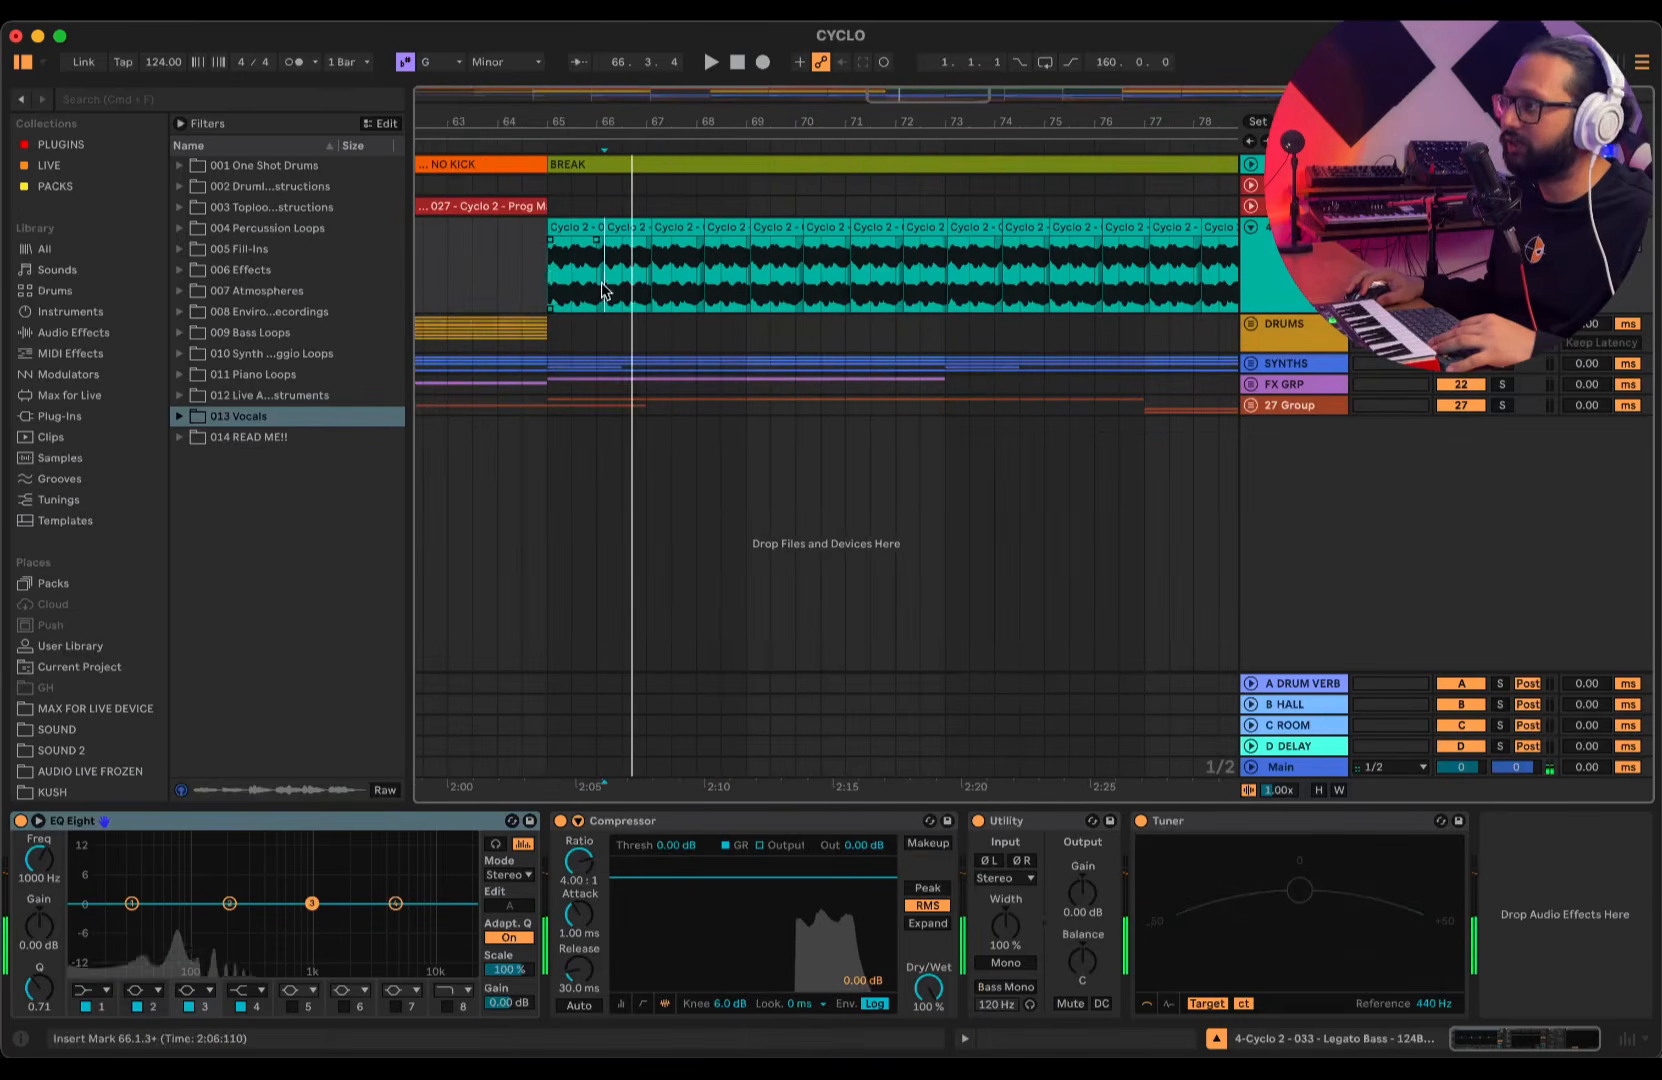
{"action": "key", "text": "space"}
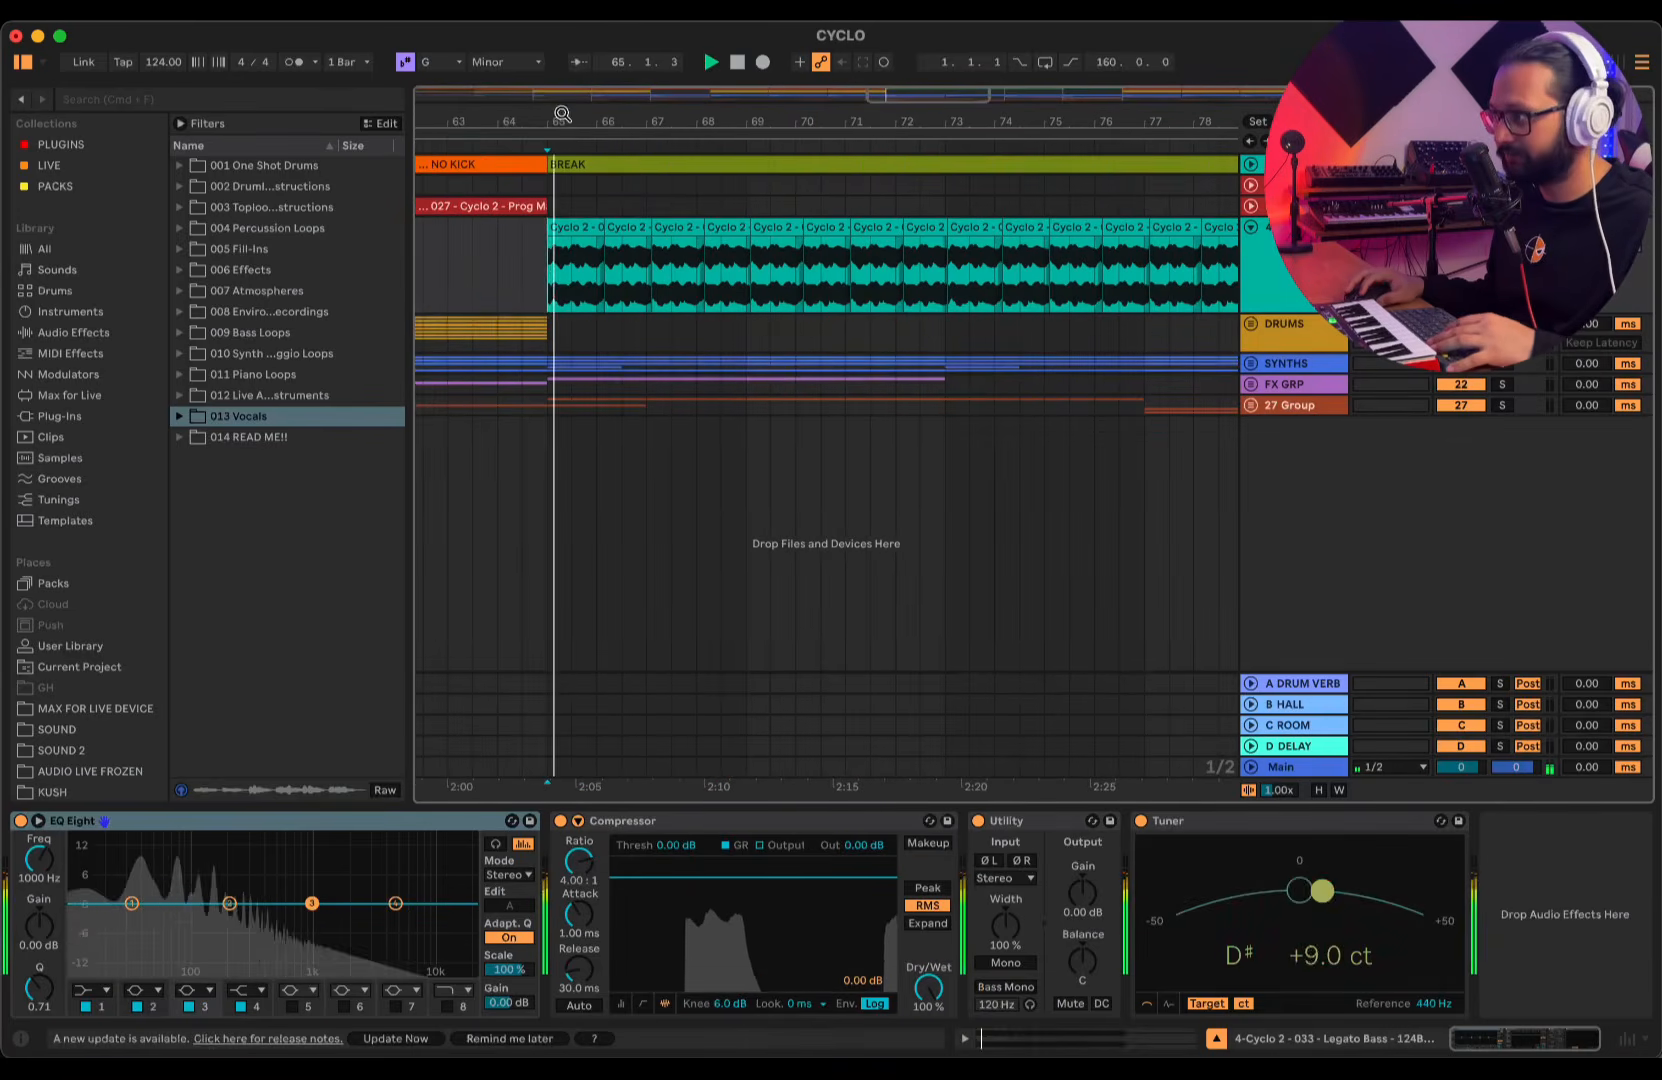
{"action": "key", "text": "plus"}
{"action": "key", "text": "plus"}
{"action": "key", "text": "space"}
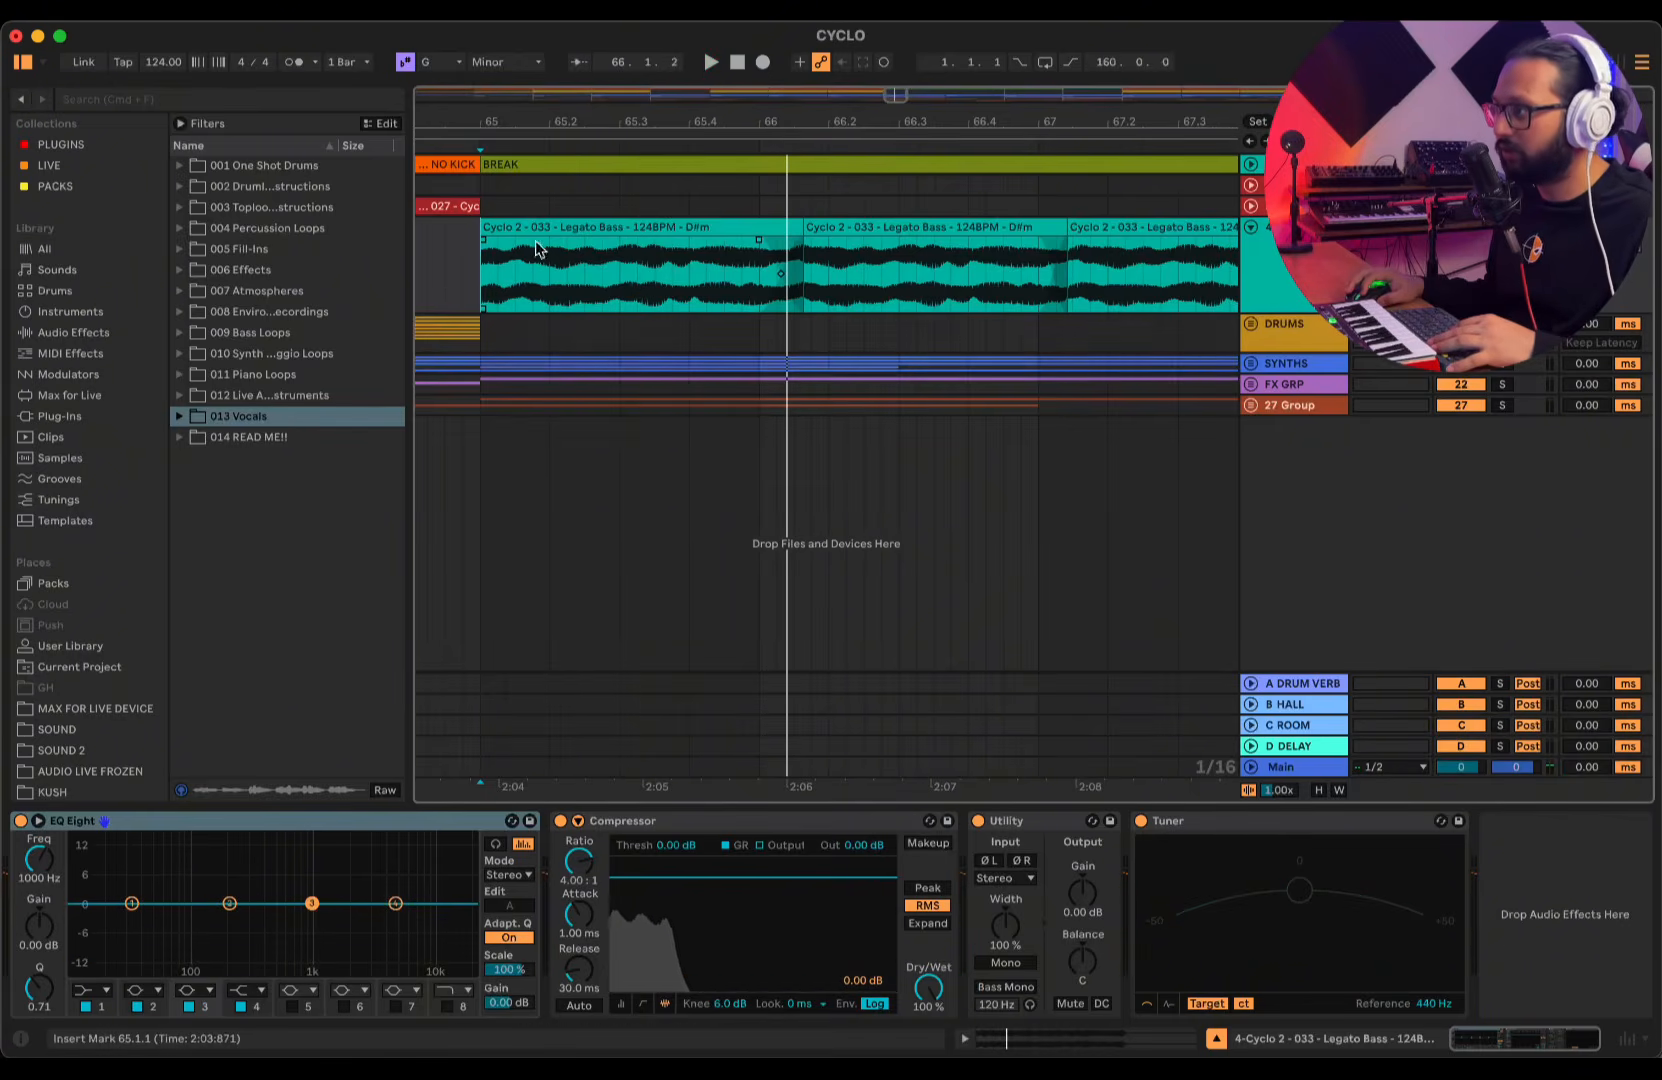
{"action": "key", "text": "space"}
- Try extending the first Legato Bass clip to 68.2.1, listen to it, and undo the extension
{"action": "left_click", "coordinate": [741, 224]}
{"action": "key", "text": "space"}
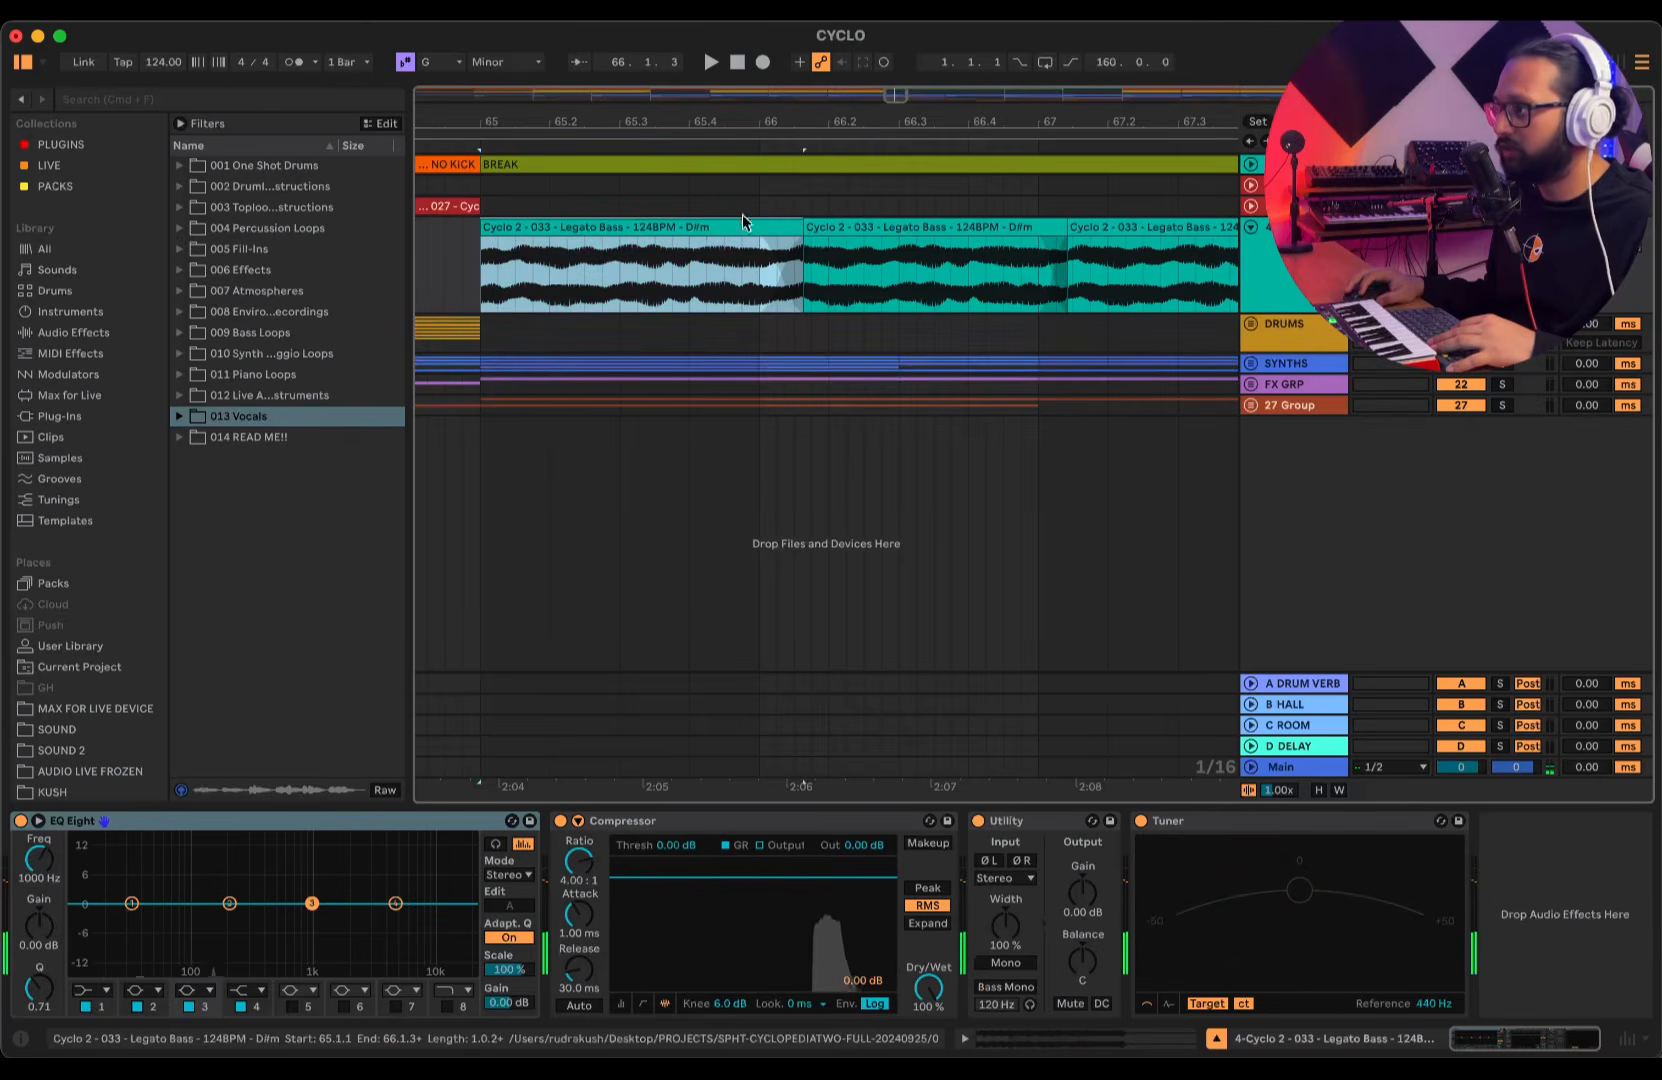
{"action": "left_click_drag", "start_coordinate": [744, 122], "coordinate": [823, 70]}
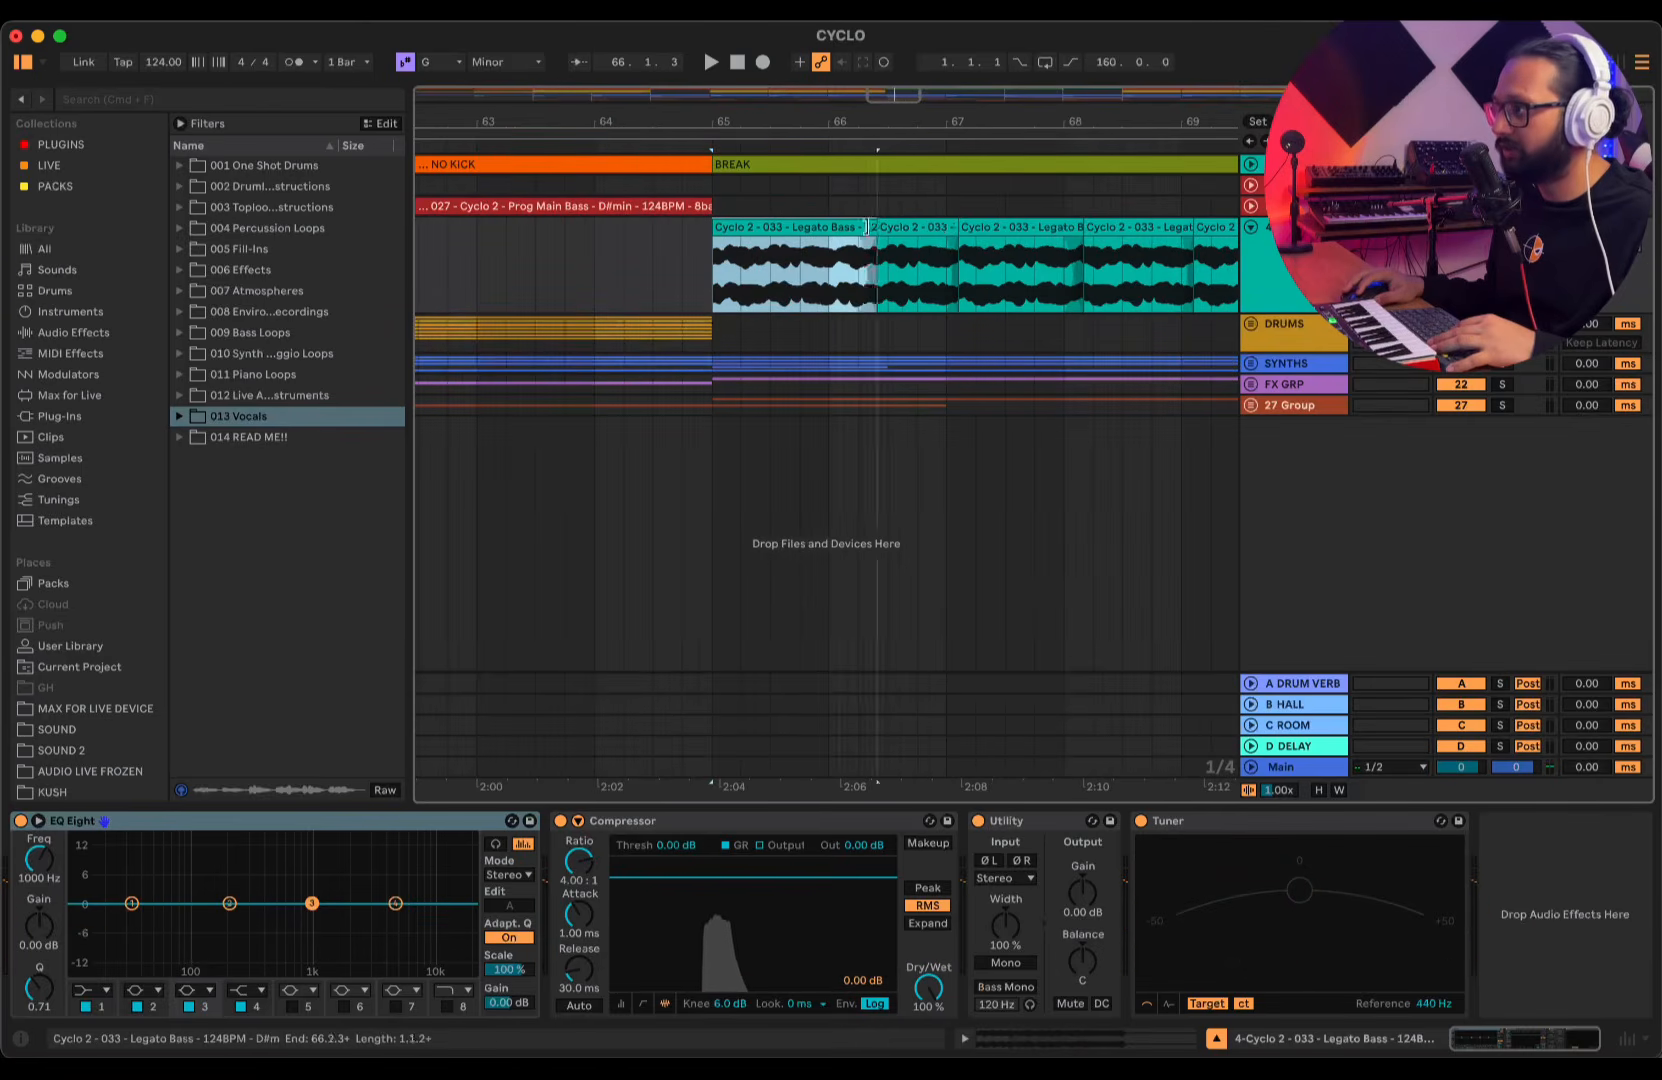
{"action": "left_click_drag", "start_coordinate": [866, 226], "coordinate": [1093, 252]}
{"action": "key", "text": "space"}
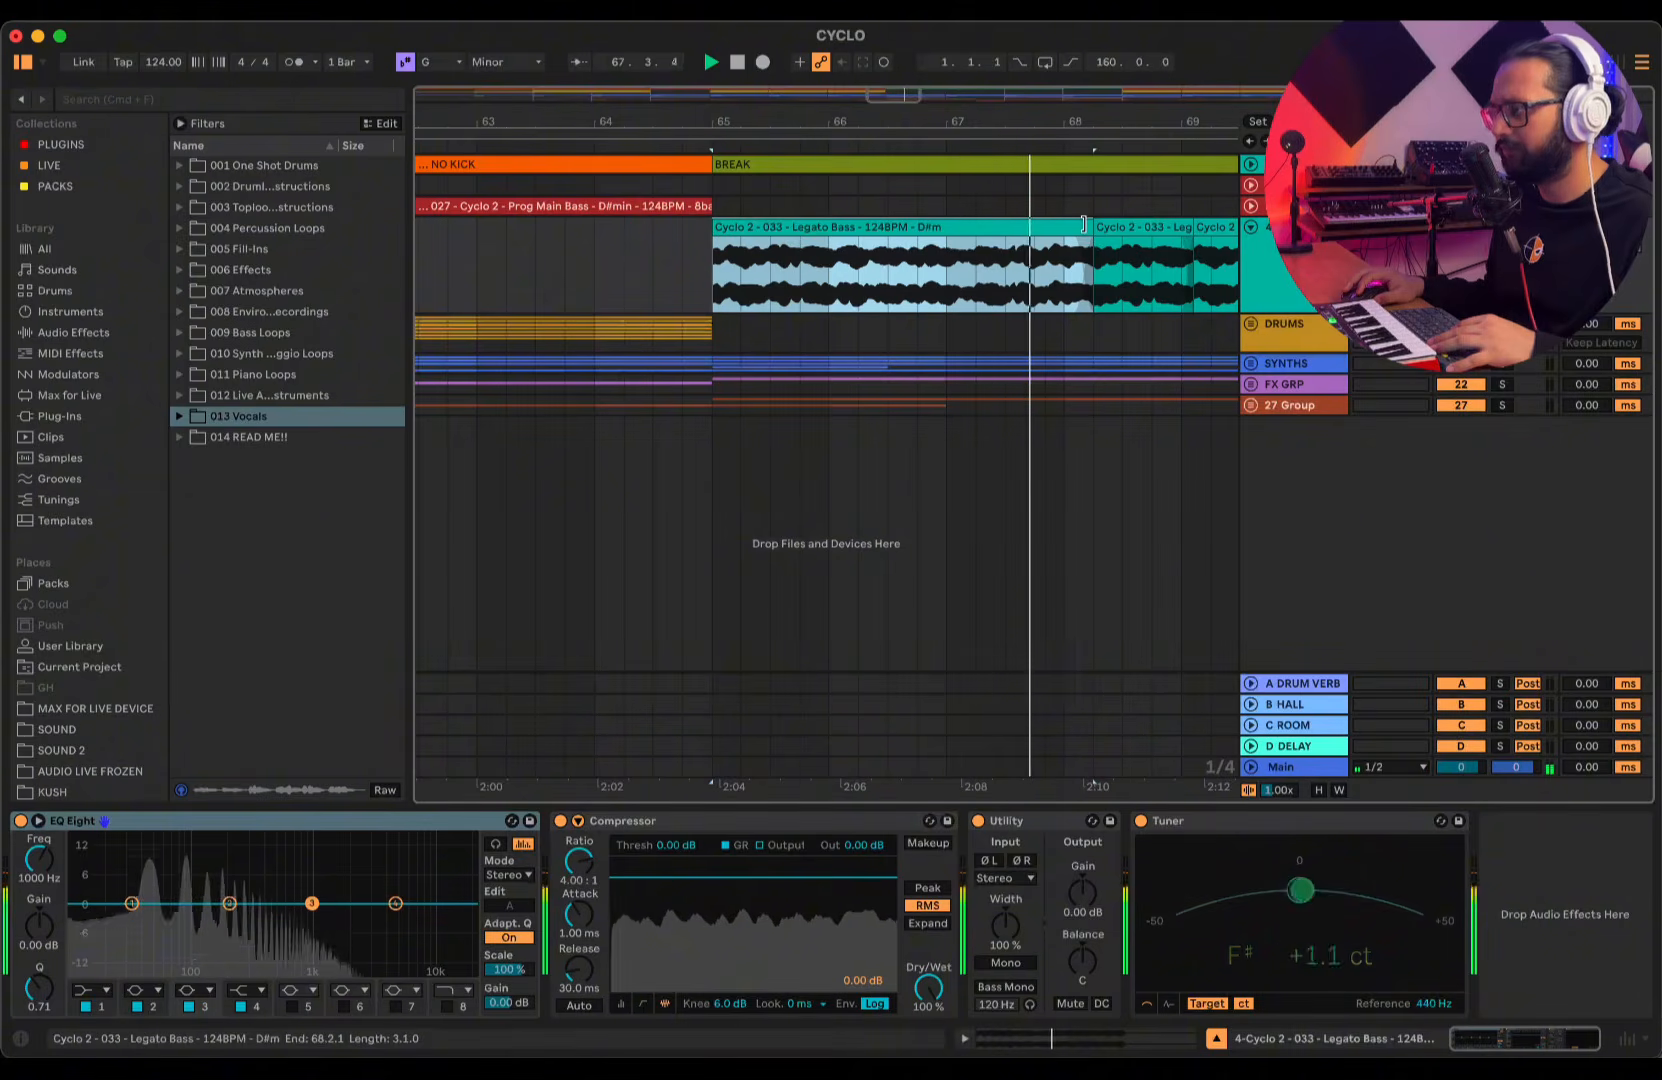
{"action": "key", "text": "space"}
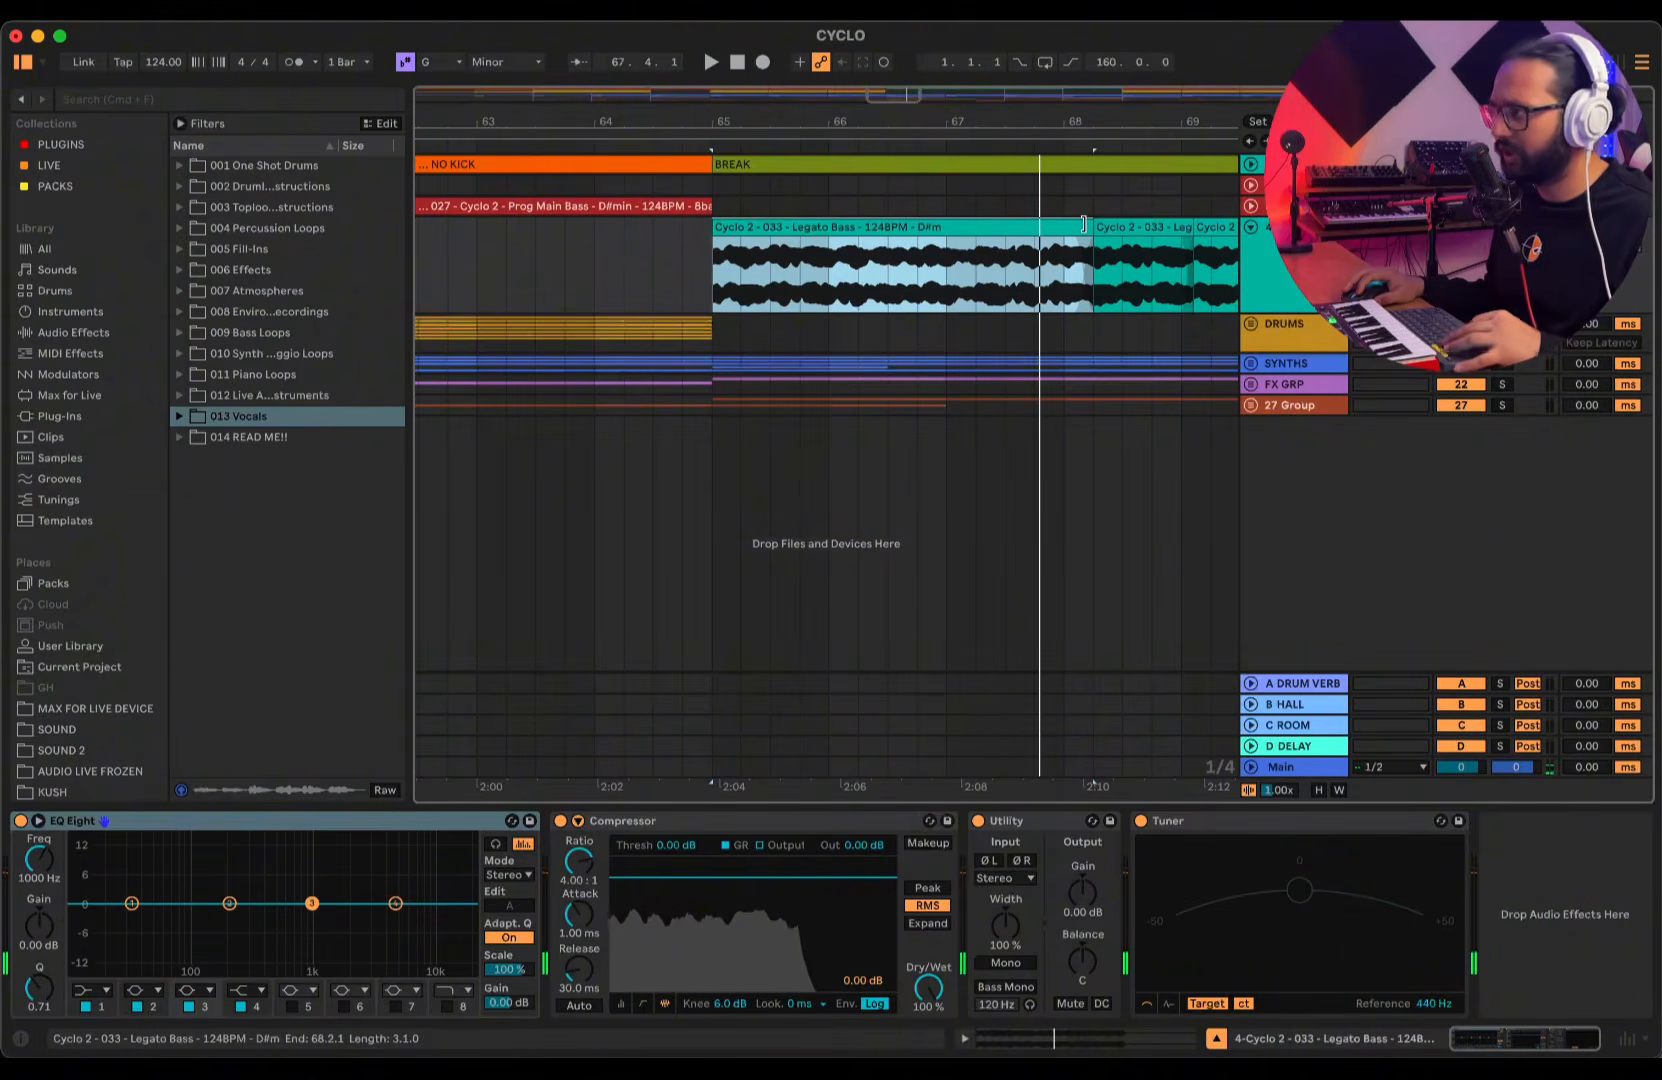
{"action": "key", "text": "super+z"}
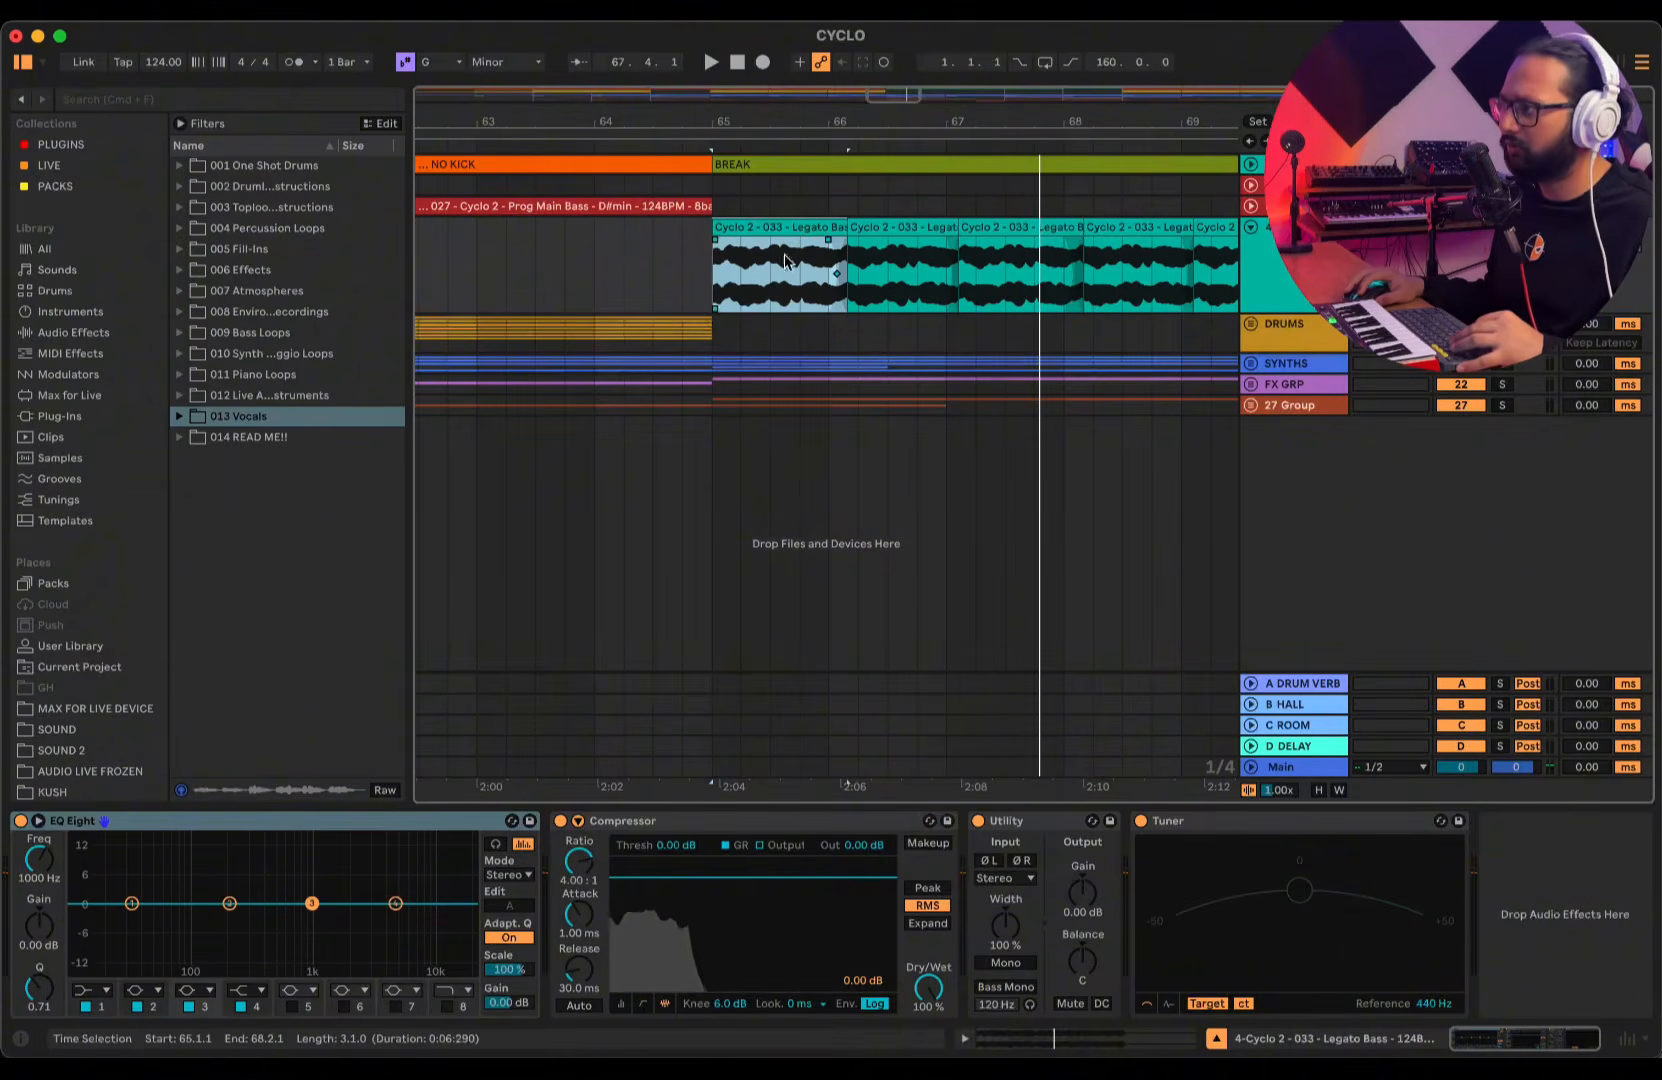
- Play the chopped Legato Bass clips from bar 65
{"action": "left_click", "coordinate": [728, 283]}
{"action": "key", "text": "space"}
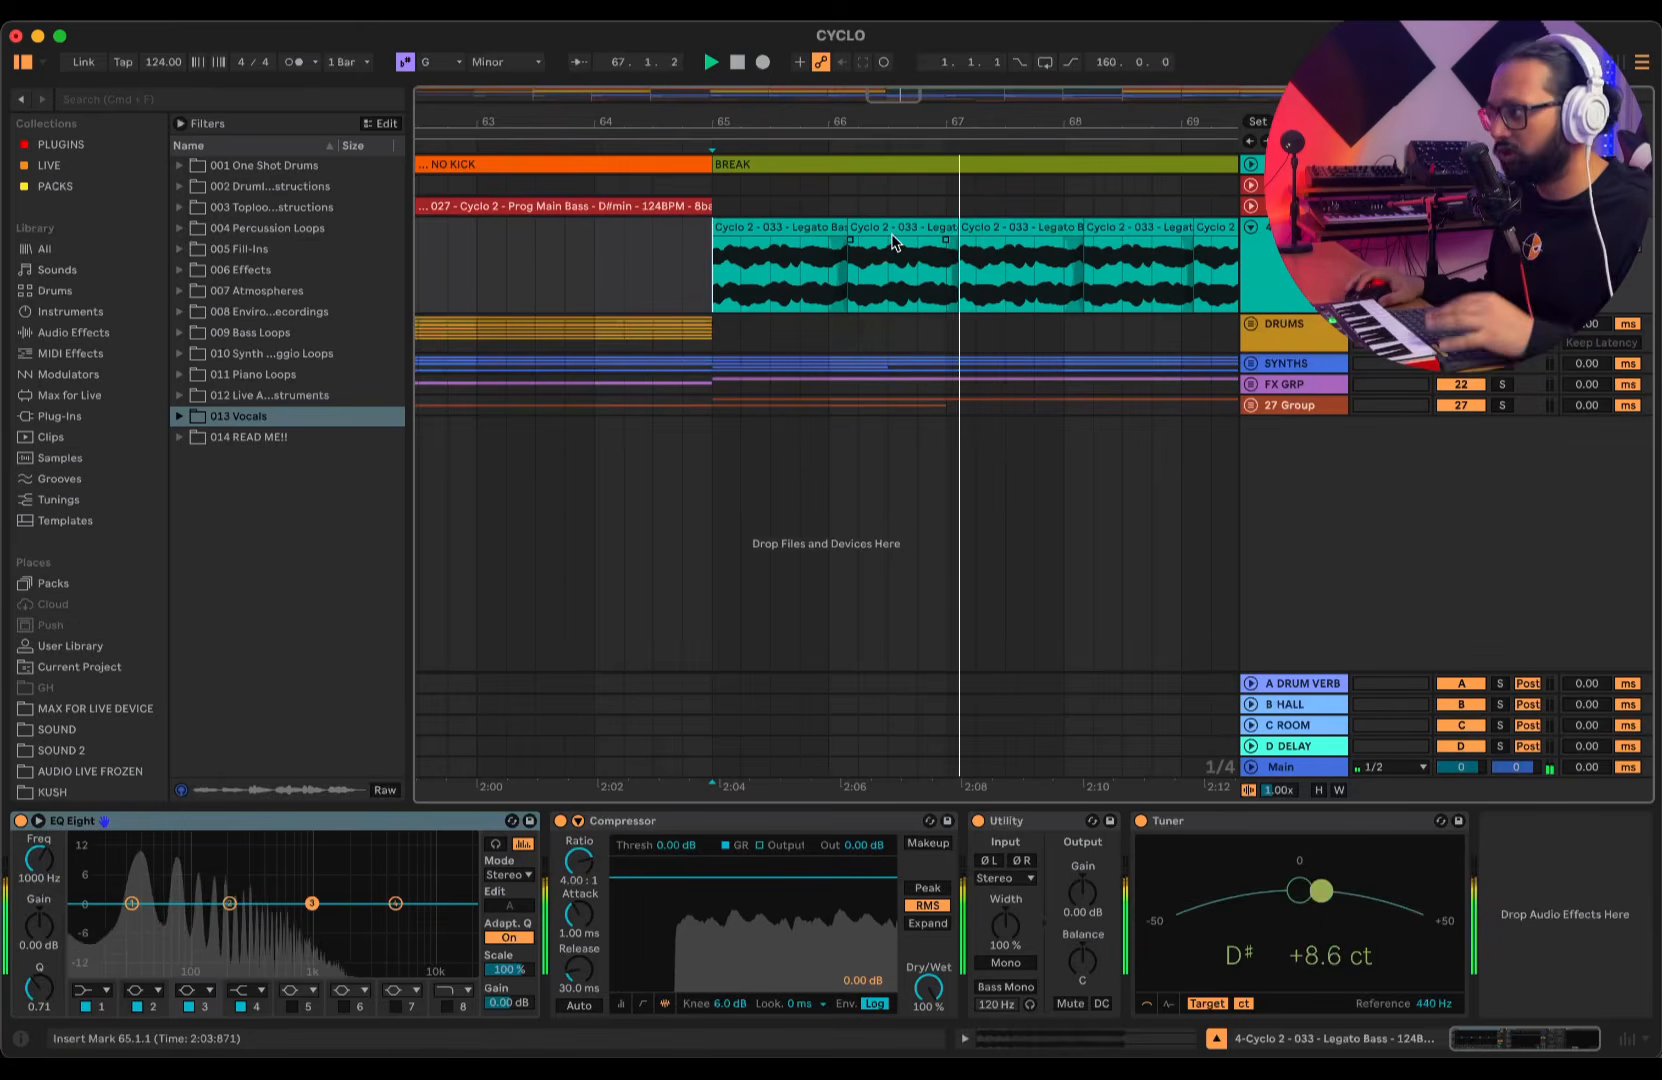
- Play back the Legato Bass clips from bar 65 at the start of the BREAK section
{"action": "scroll", "coordinate": [840, 230], "scroll_direction": "down", "scroll_amount": 3}
{"action": "key", "text": "space"}
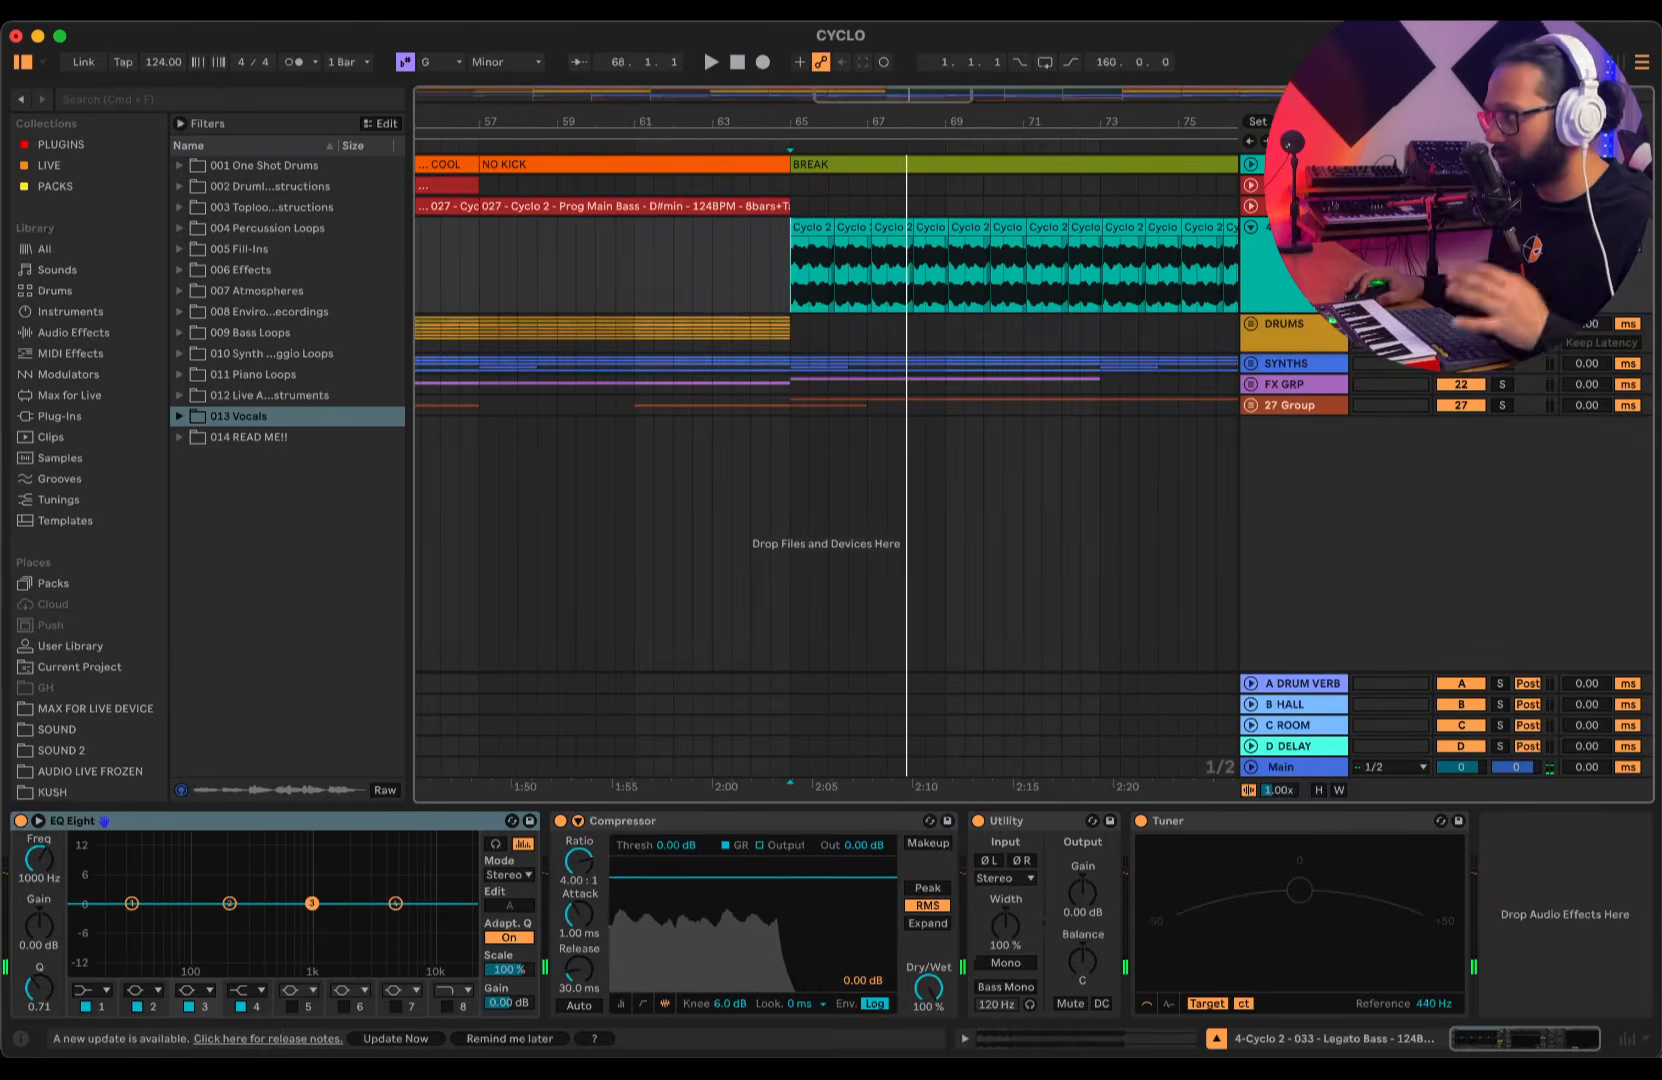
{"action": "key", "text": "space"}
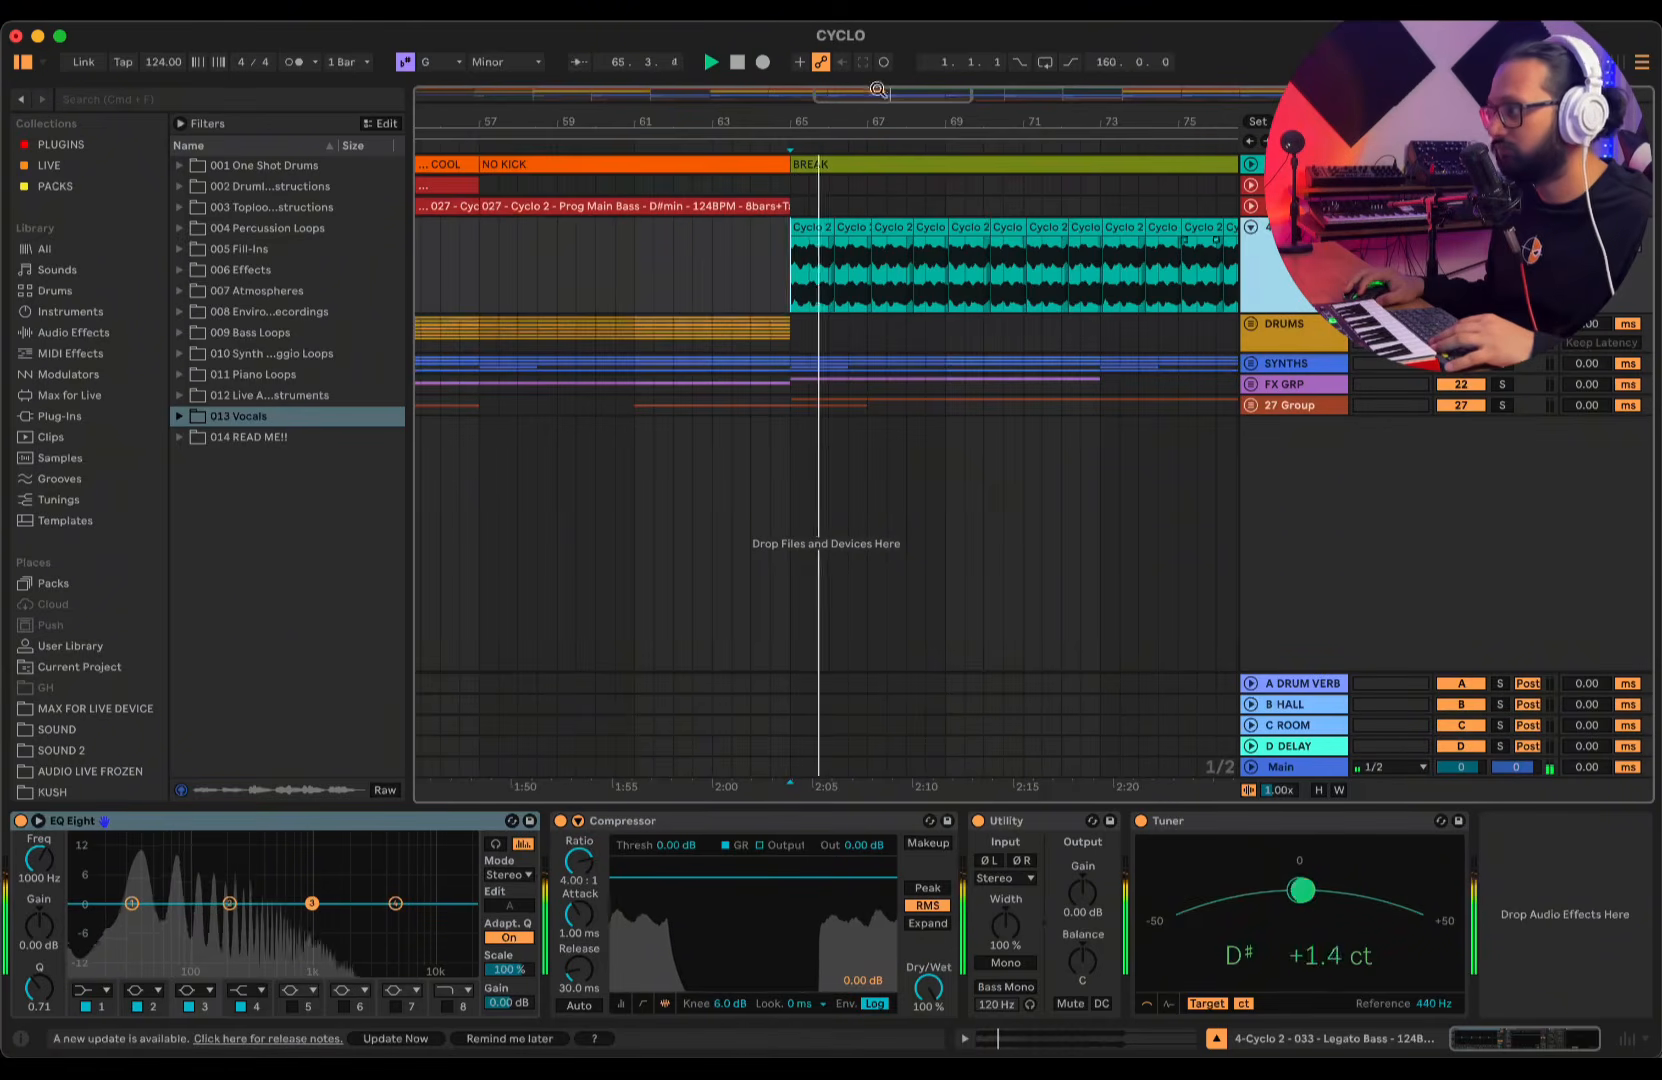
{"action": "left_click_drag", "start_coordinate": [878, 90], "coordinate": [878, 30]}
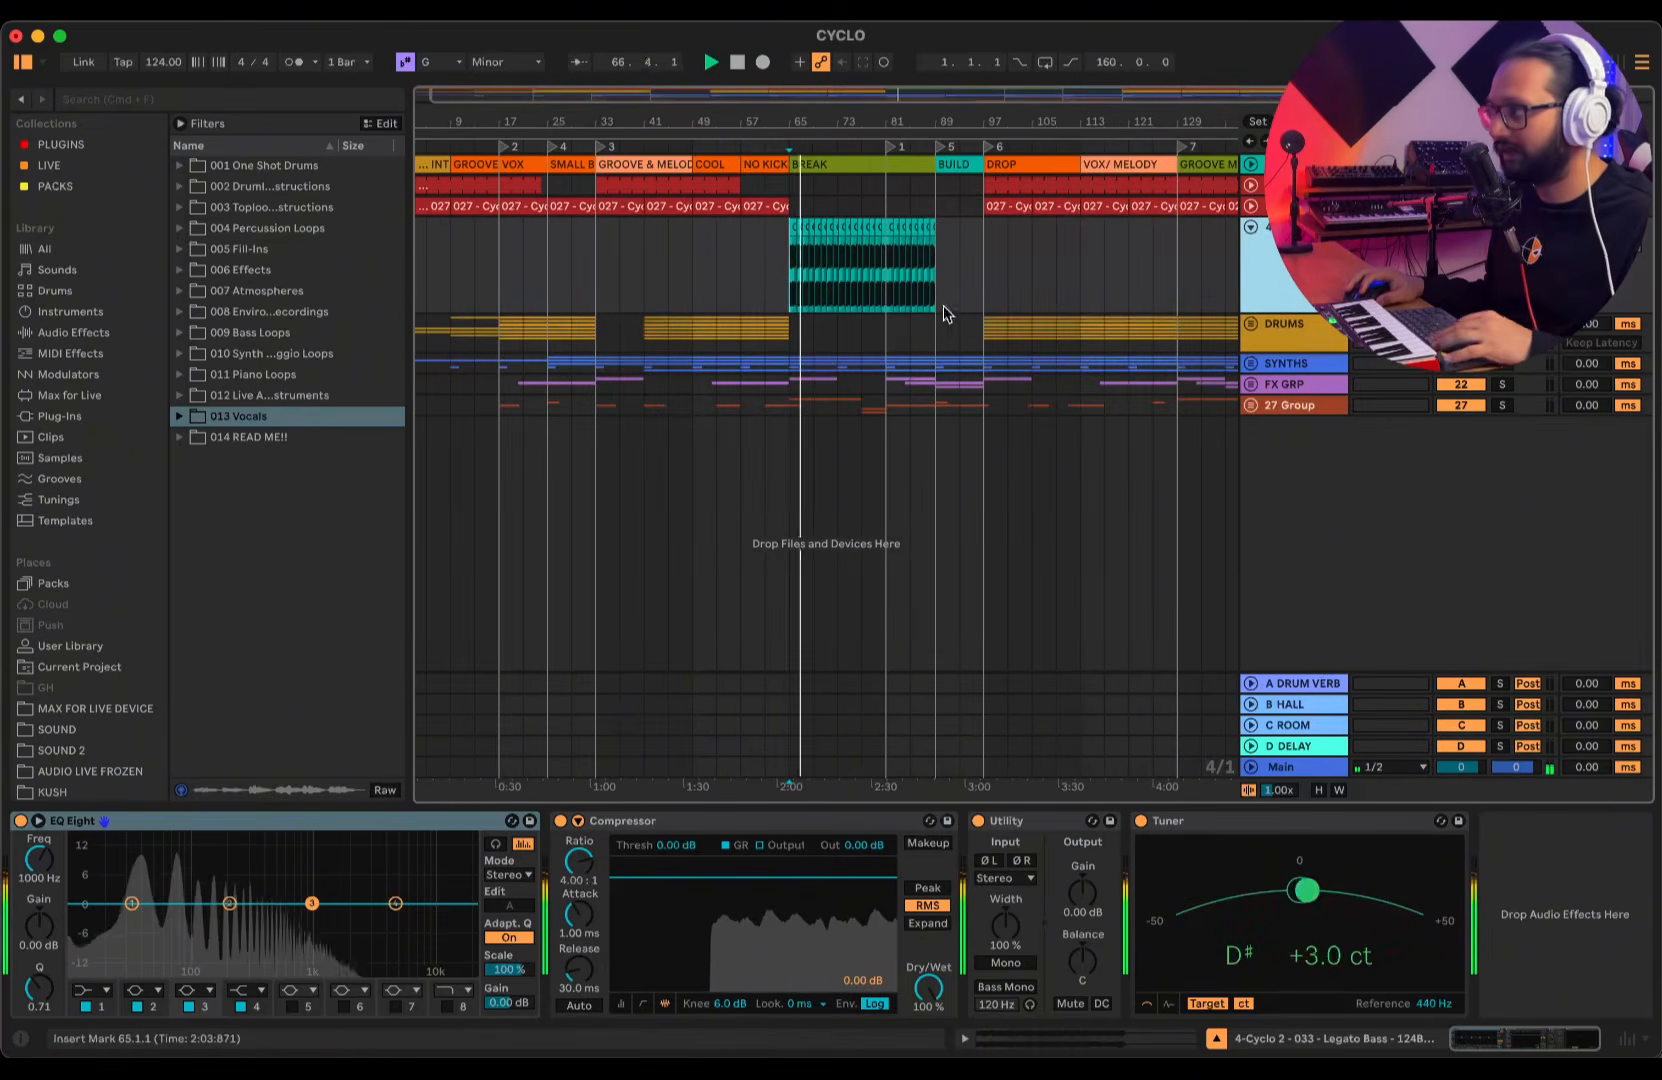
{"action": "key", "text": "space"}
{"action": "key", "text": "space"}
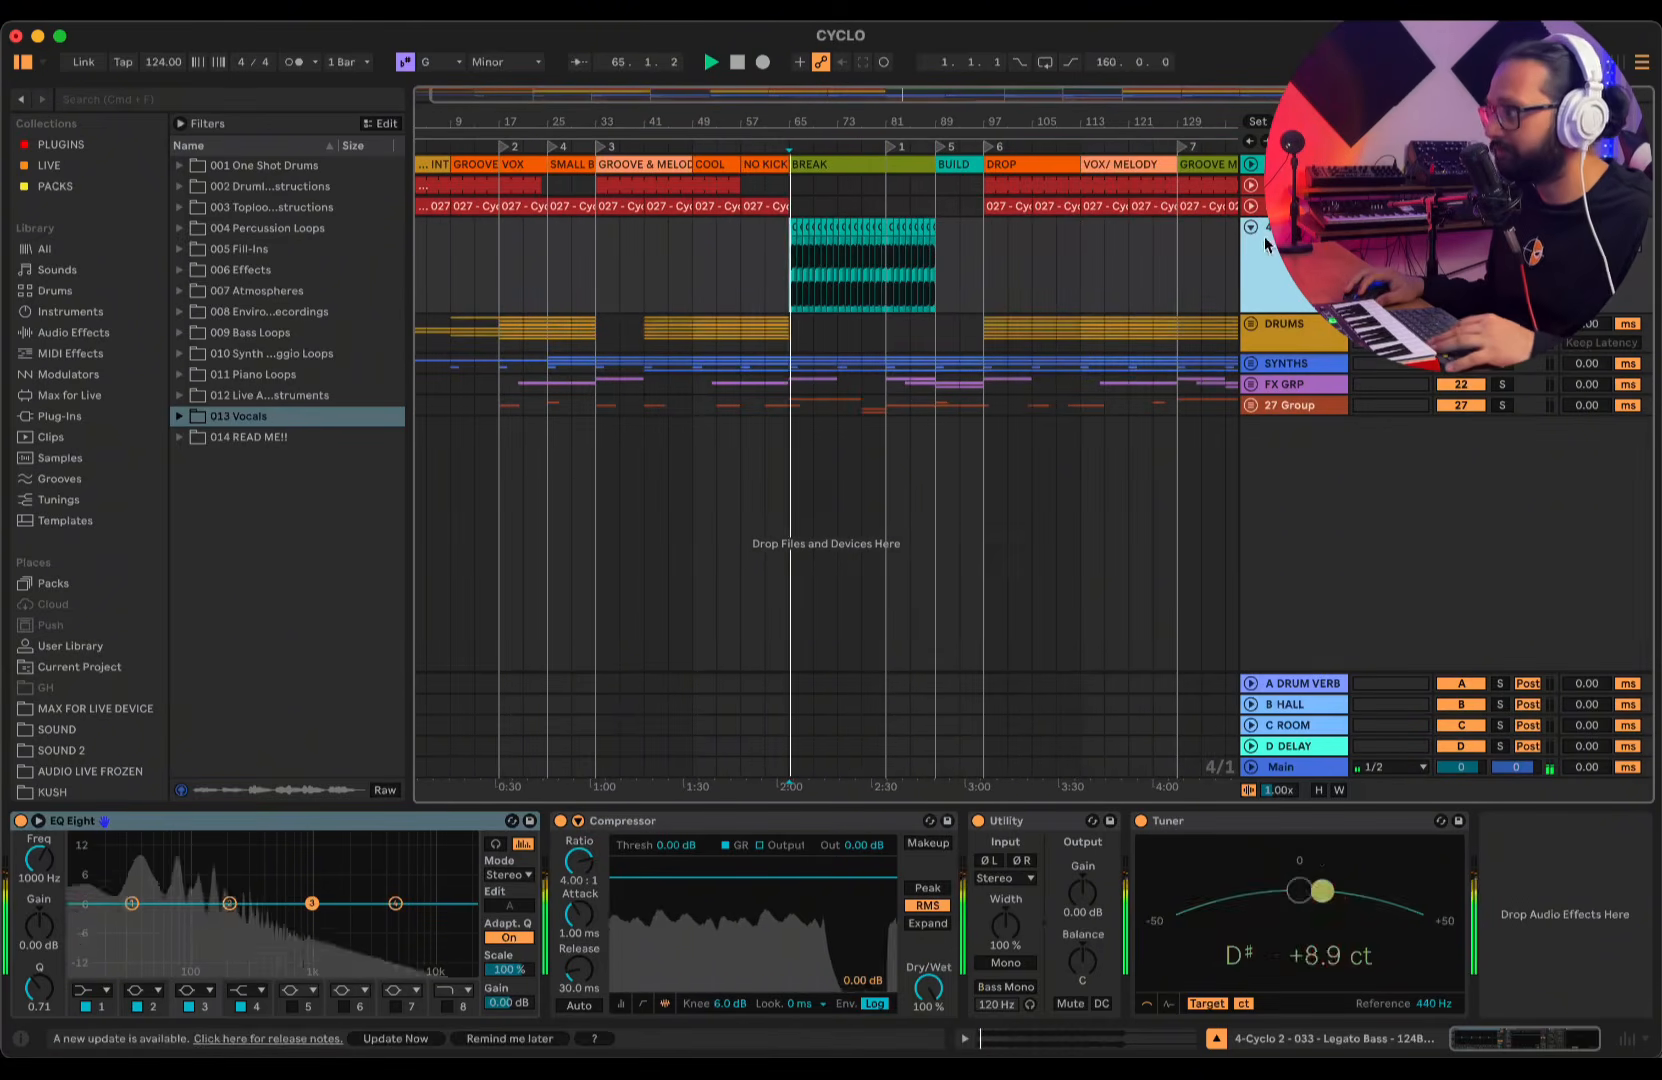
{"action": "key", "text": "space"}
- Fold the Legato Bass track and unfold the DRUMS group to show its individual drum tracks
{"action": "left_click", "coordinate": [1250, 227]}
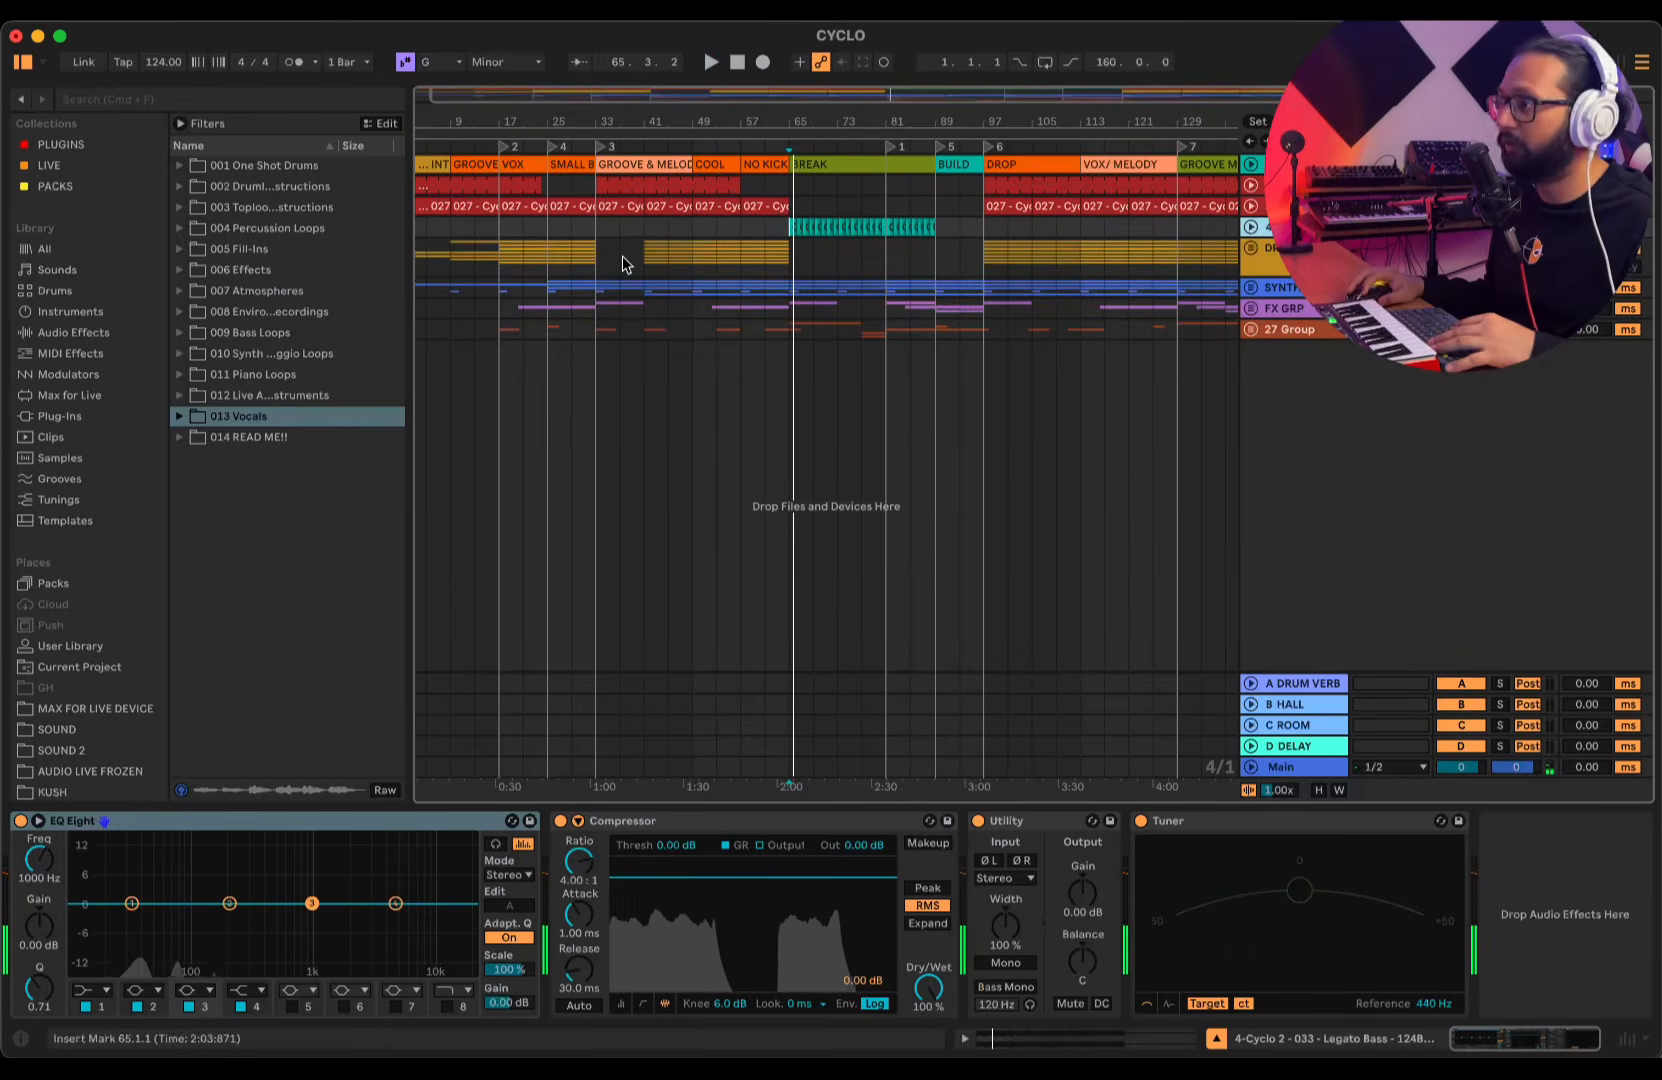
{"action": "left_click", "coordinate": [1250, 247]}
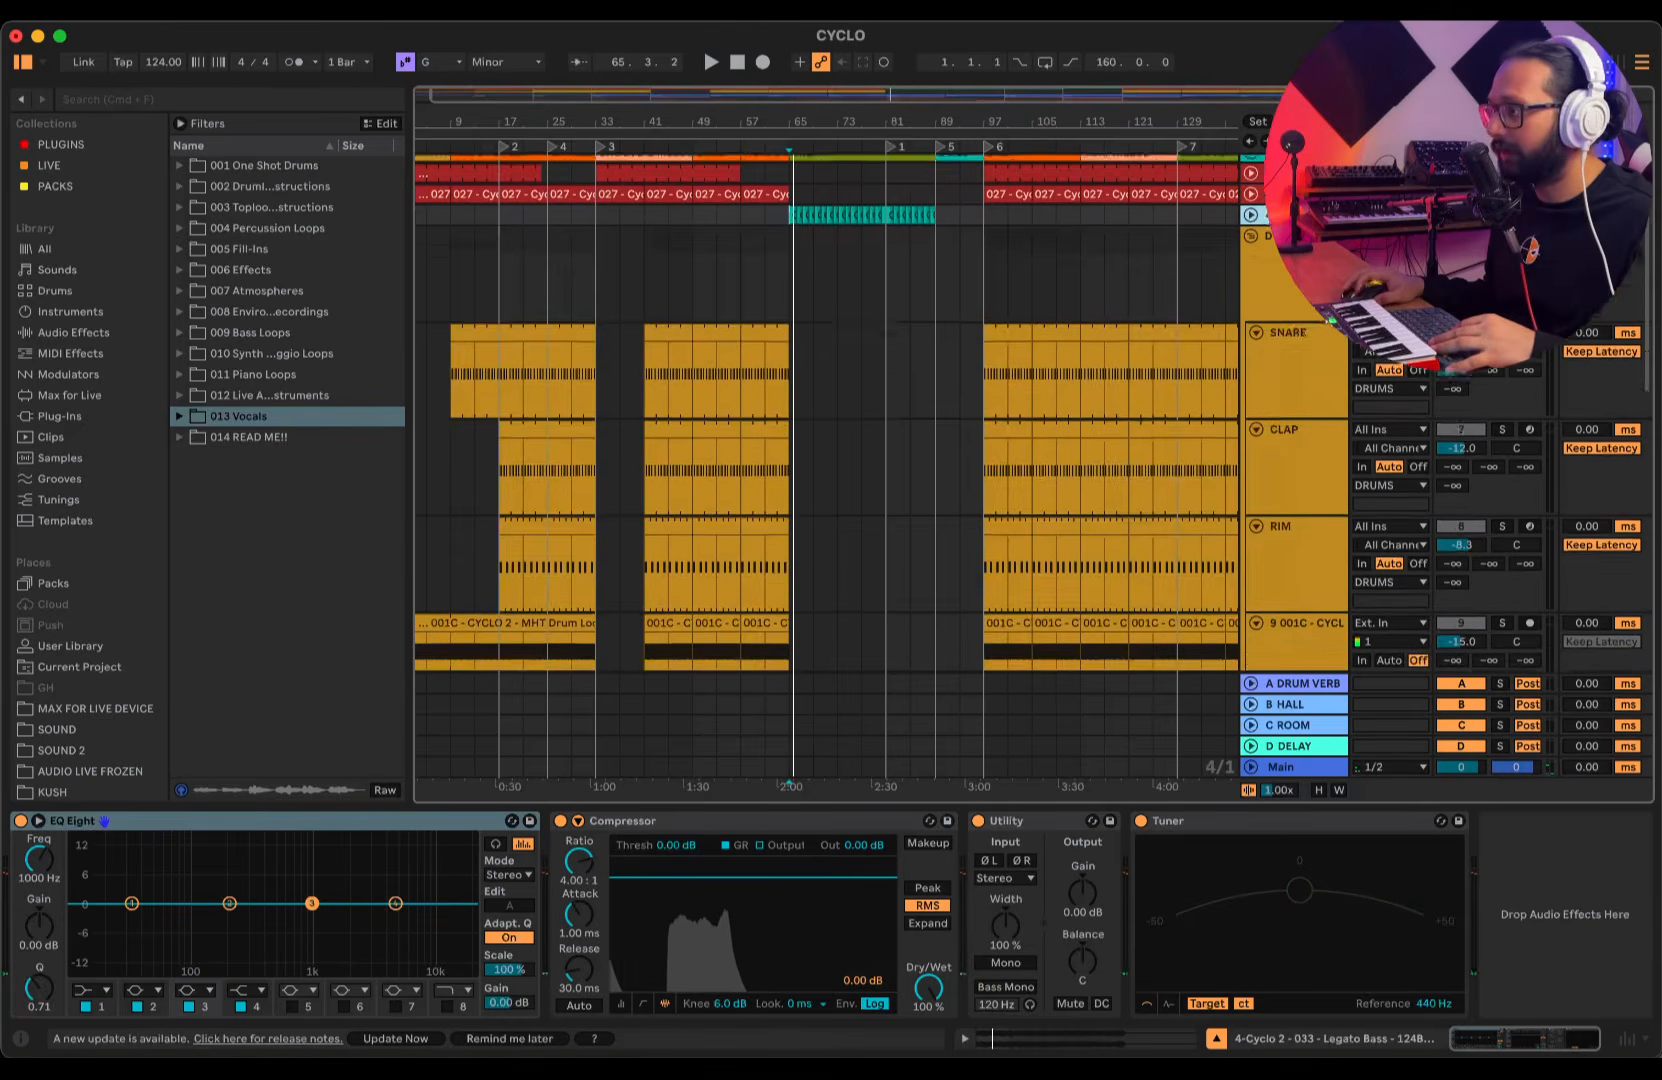
{"action": "scroll", "coordinate": [827, 420], "scroll_direction": "down", "scroll_amount": 10}
{"action": "scroll", "coordinate": [827, 420], "scroll_direction": "up", "scroll_amount": 10}
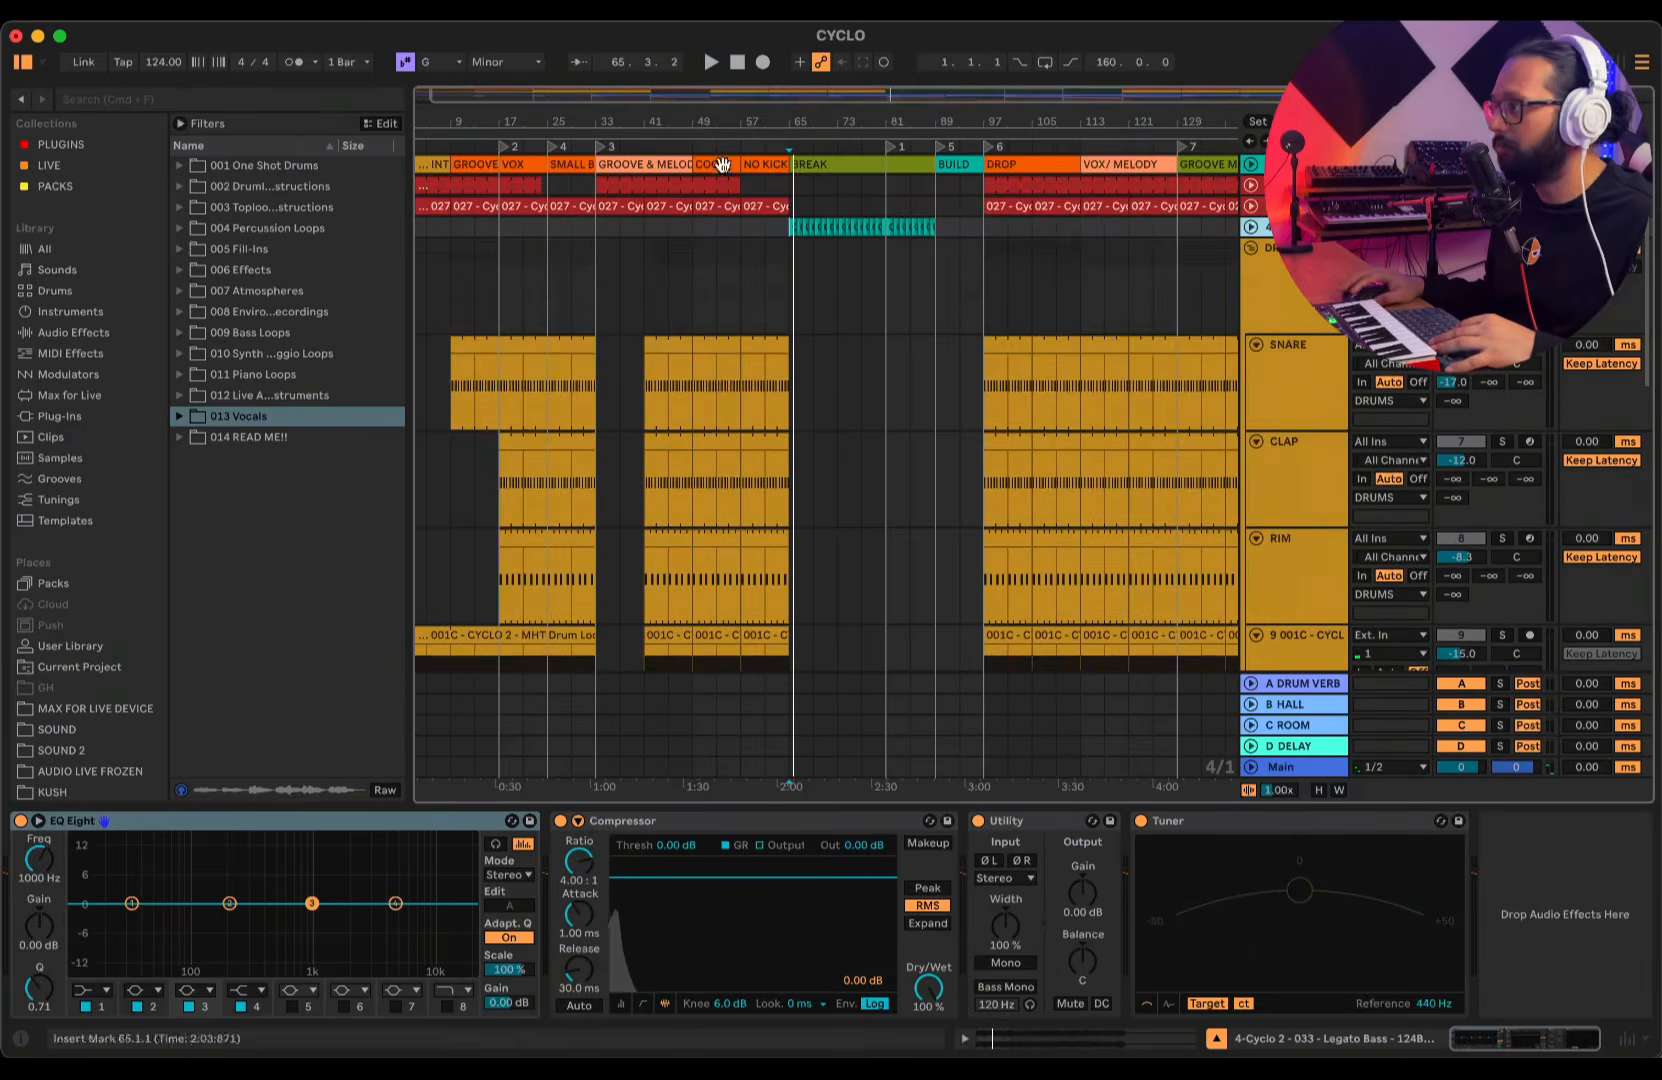
{"action": "left_click_drag", "start_coordinate": [602, 112], "coordinate": [953, 100]}
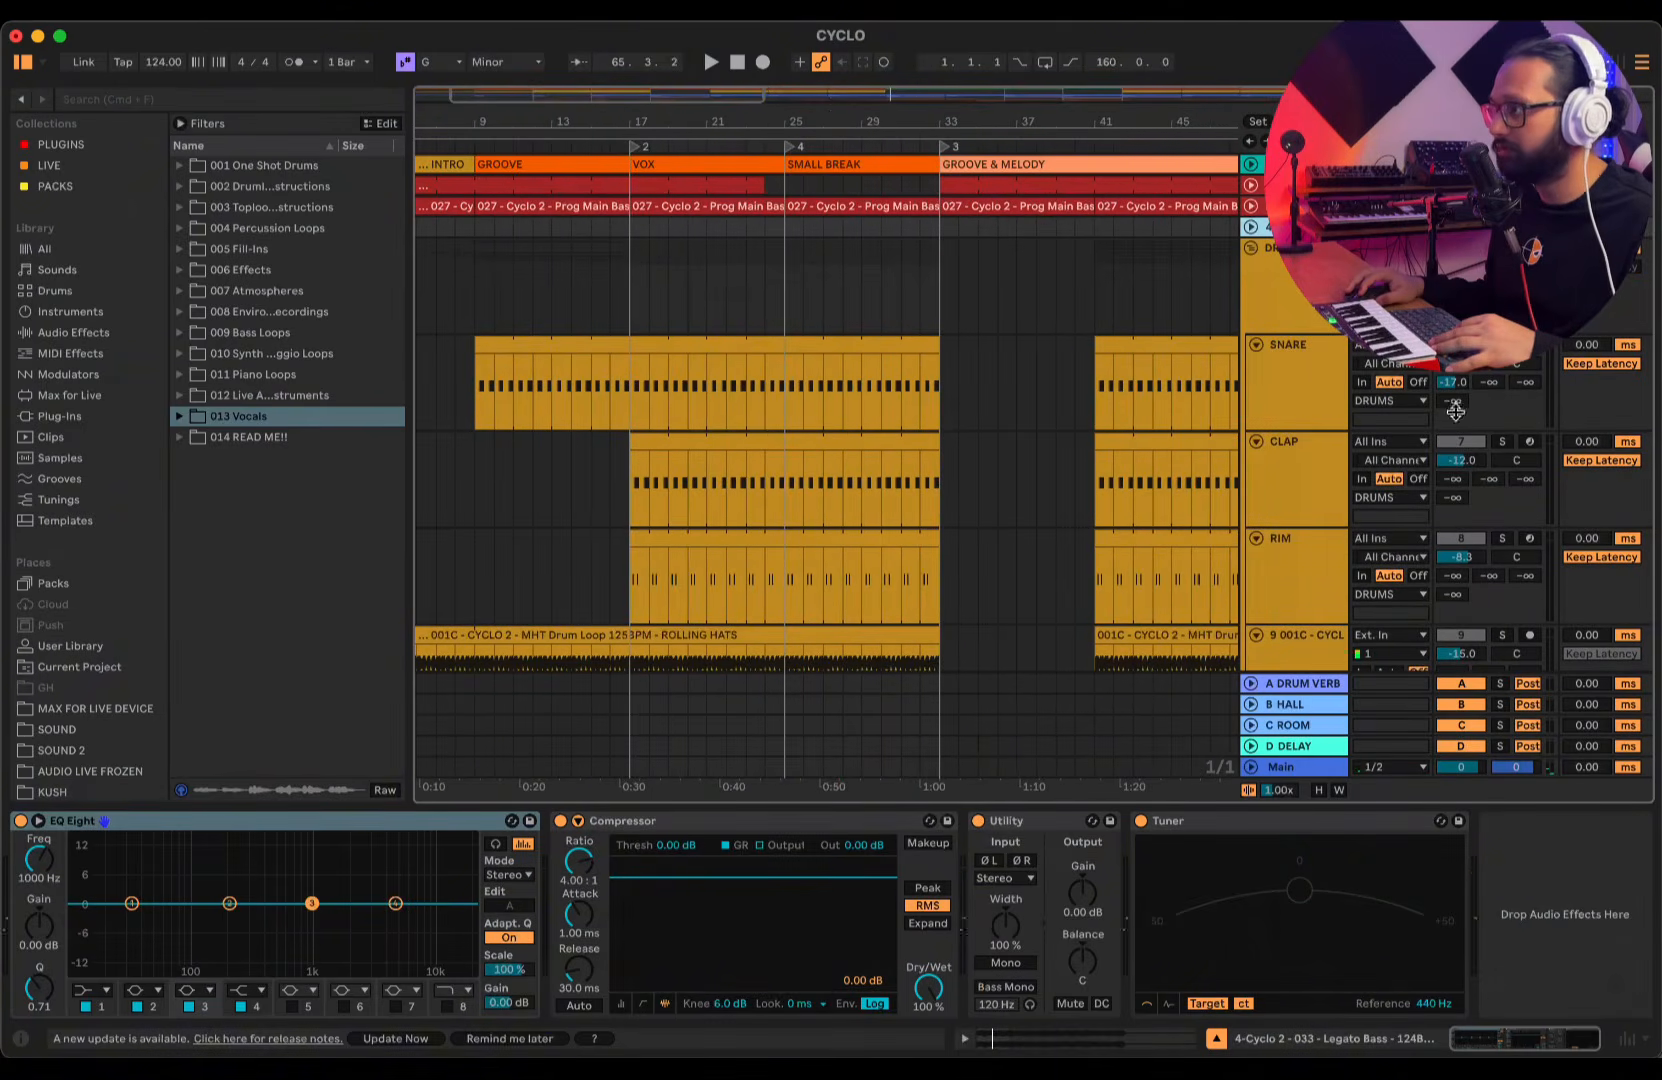
- Audition the SNARE track from bar 17, checking its Indie Snare sample and EQ
{"action": "left_click", "coordinate": [653, 393]}
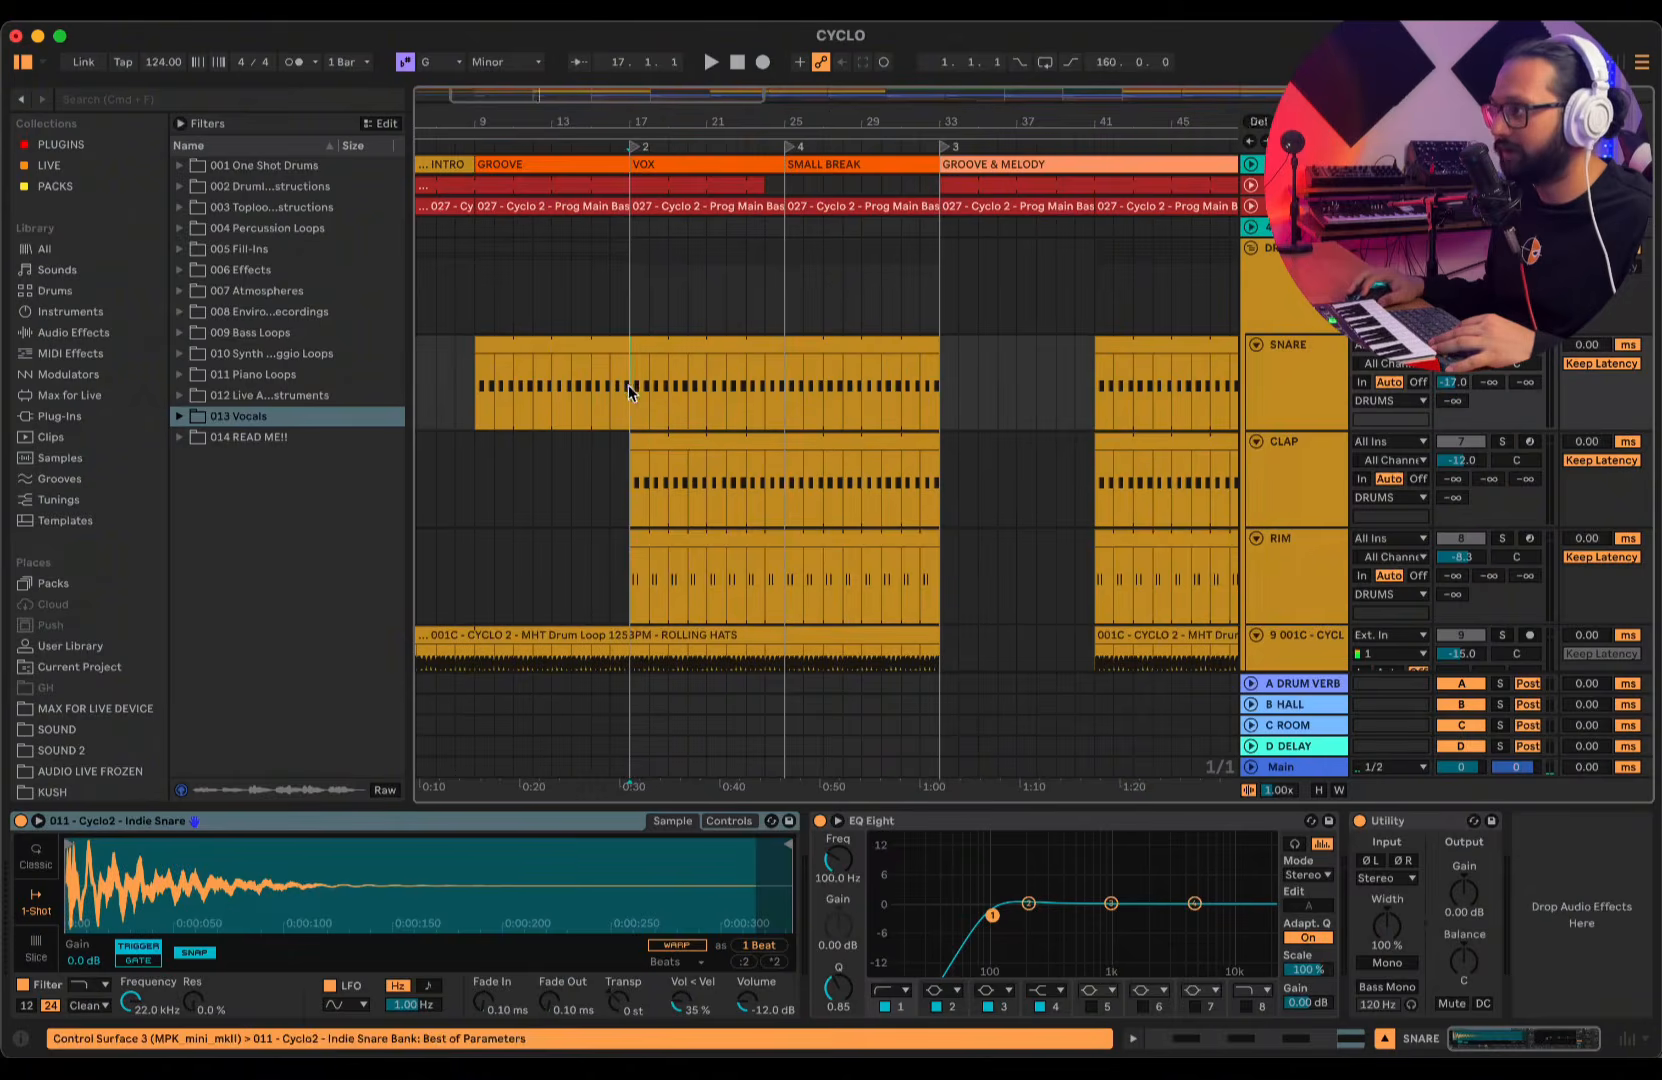
{"action": "key", "text": "space"}
{"action": "scroll", "coordinate": [675, 397], "scroll_direction": "down", "scroll_amount": 3}
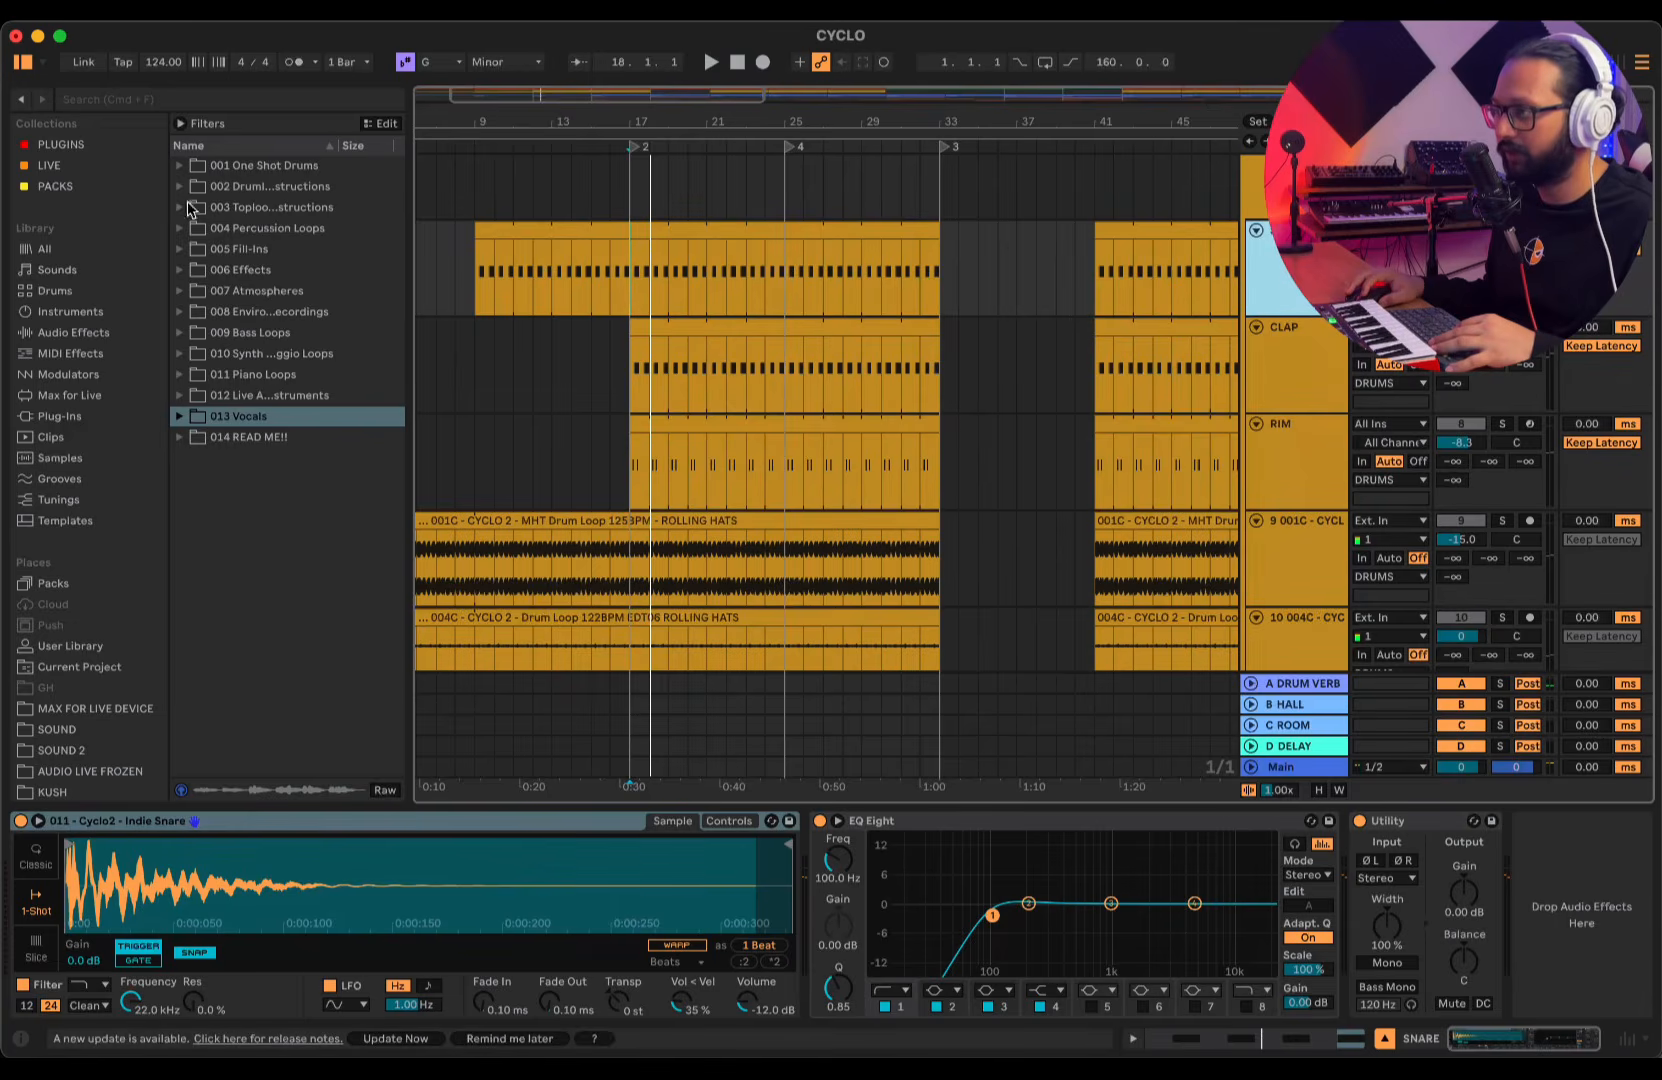
{"action": "key", "text": "space"}
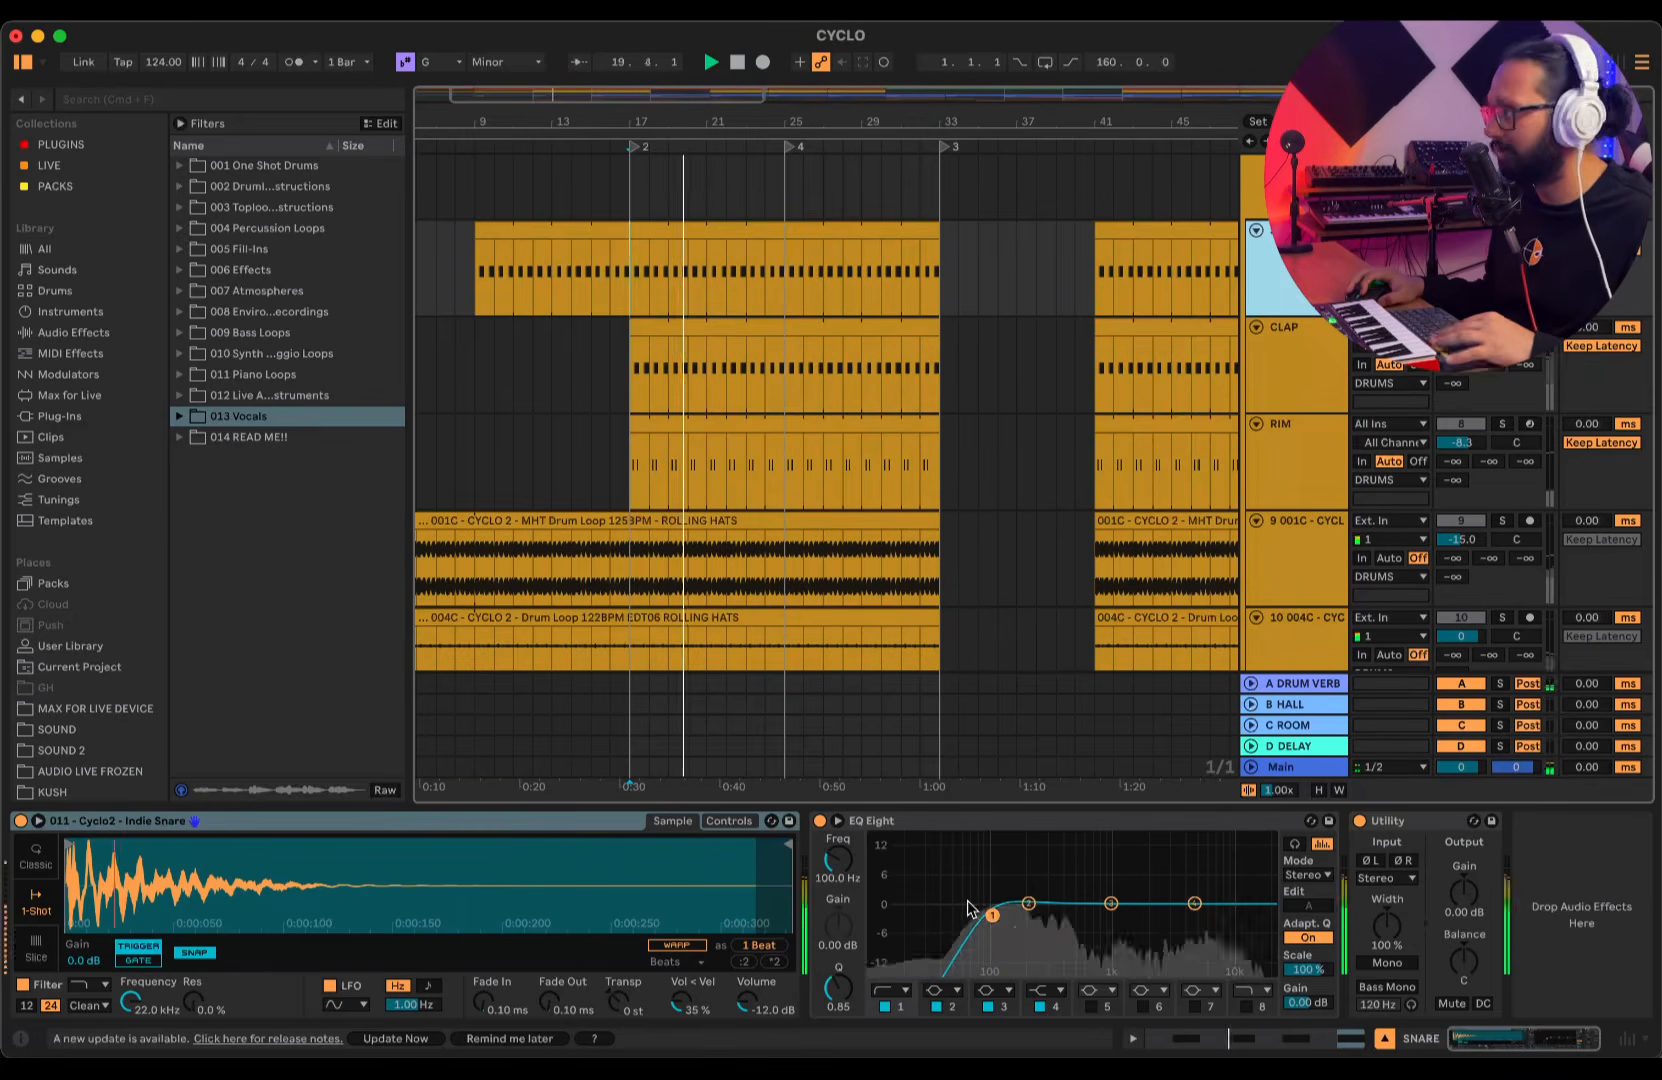
{"action": "key", "text": "space"}
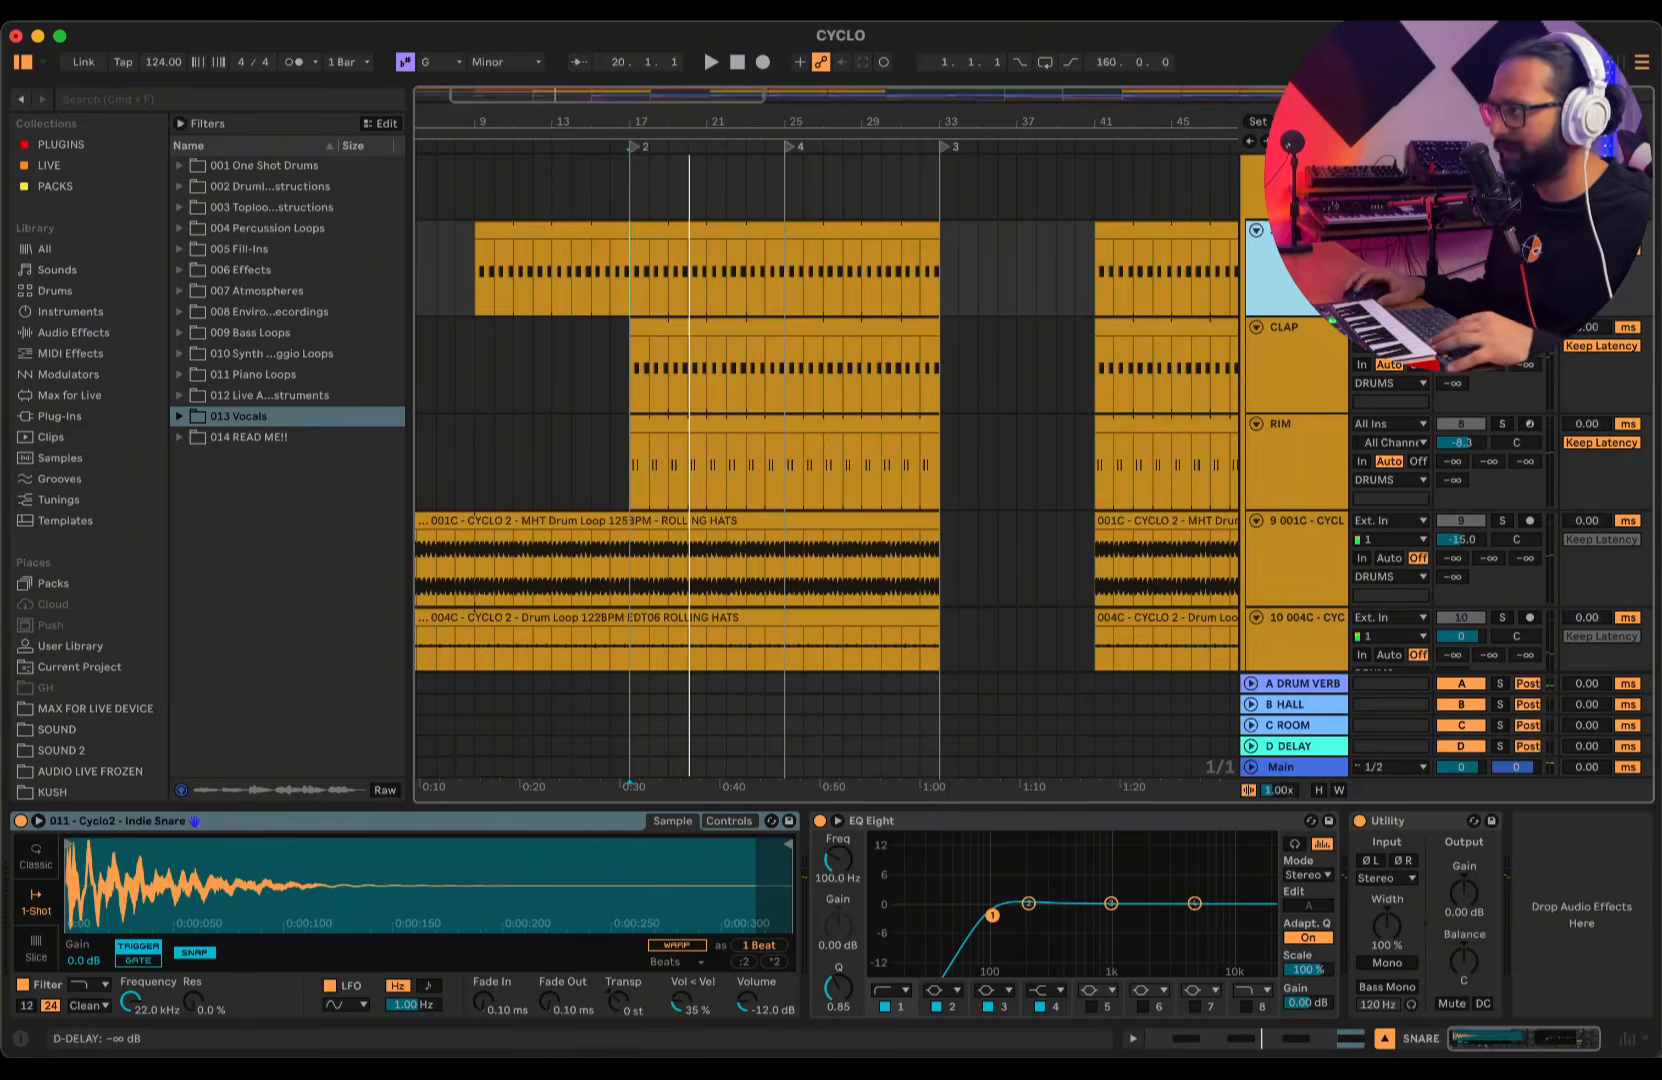
{"action": "key", "text": "space"}
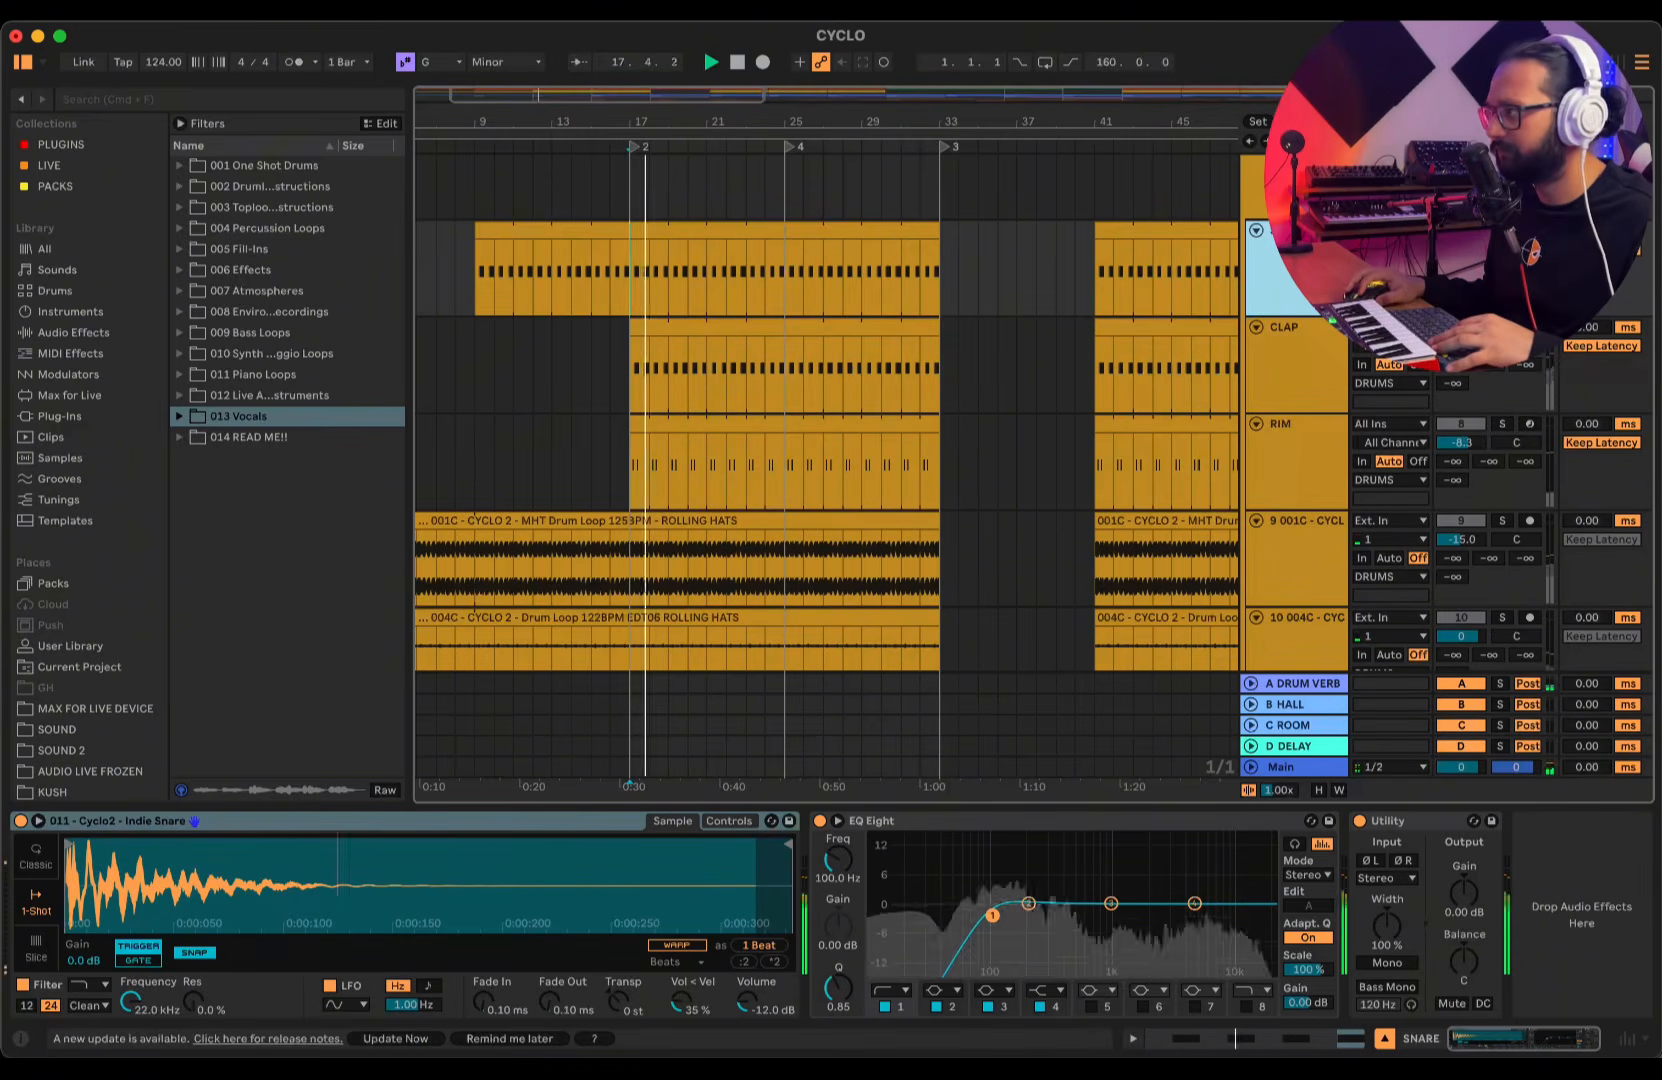
{"action": "key", "text": "space"}
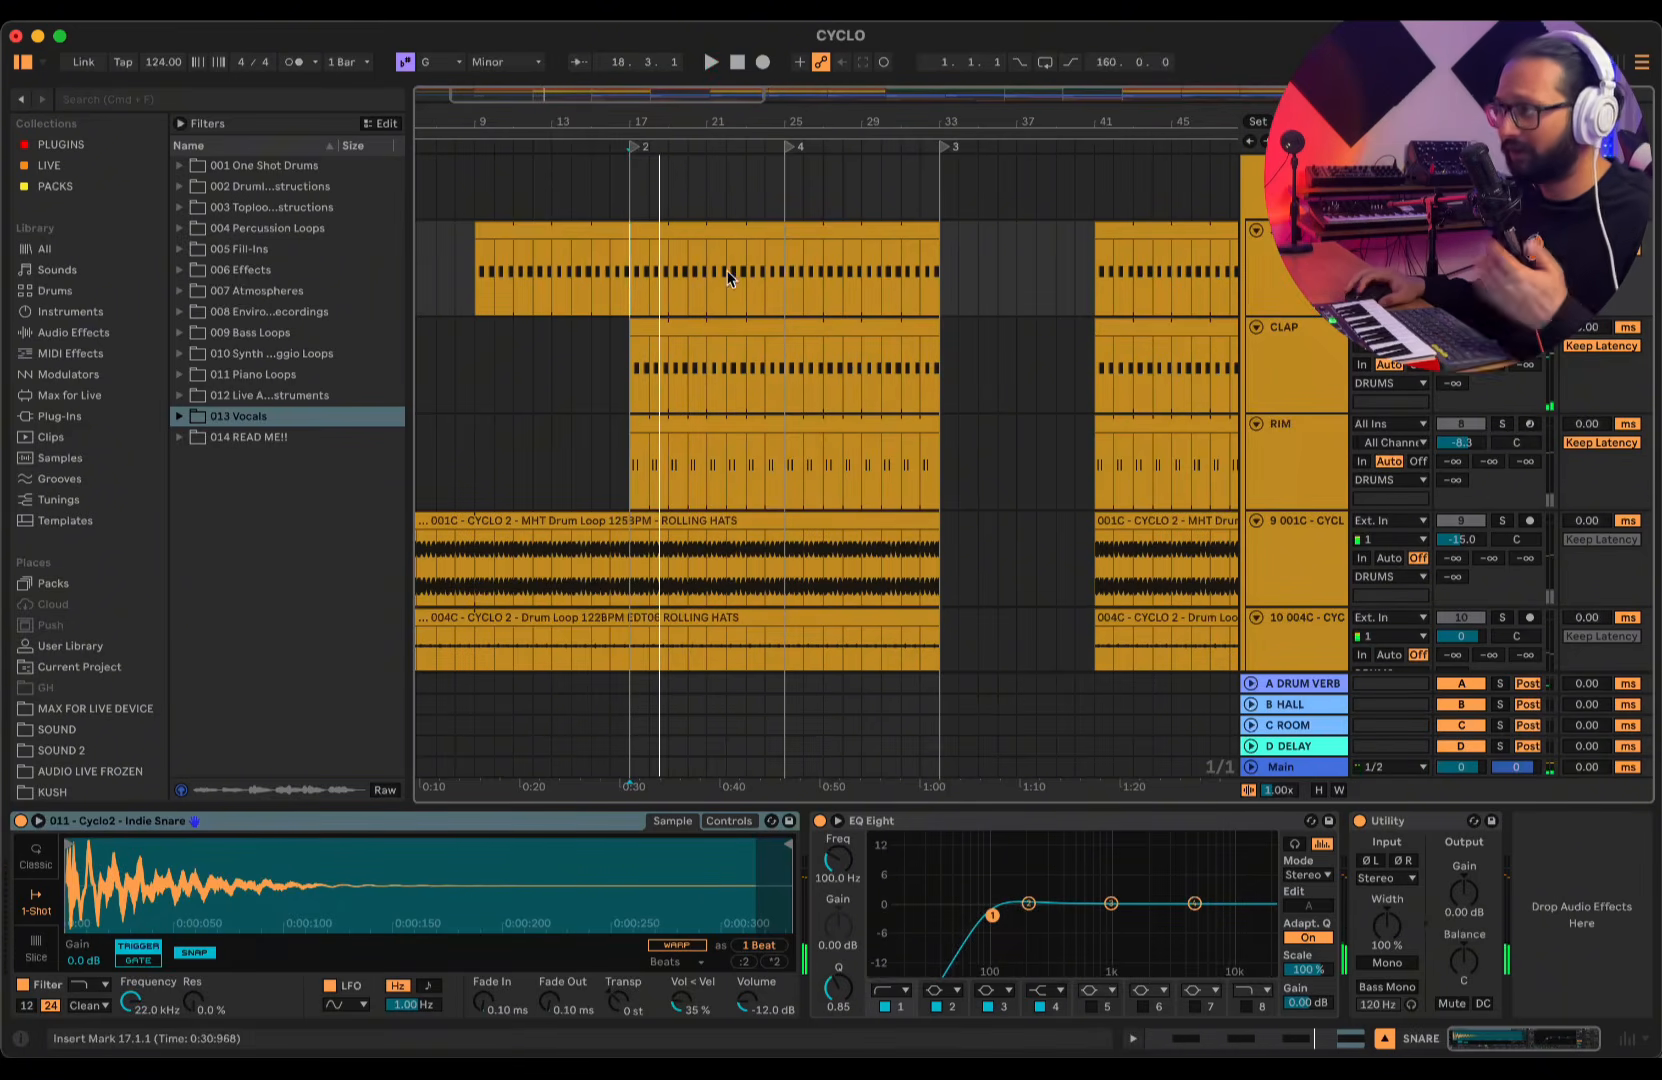
- Select the CLAP track, play it from bar 17 and inspect its device chain through to the Utility
{"action": "left_click", "coordinate": [1218, 398]}
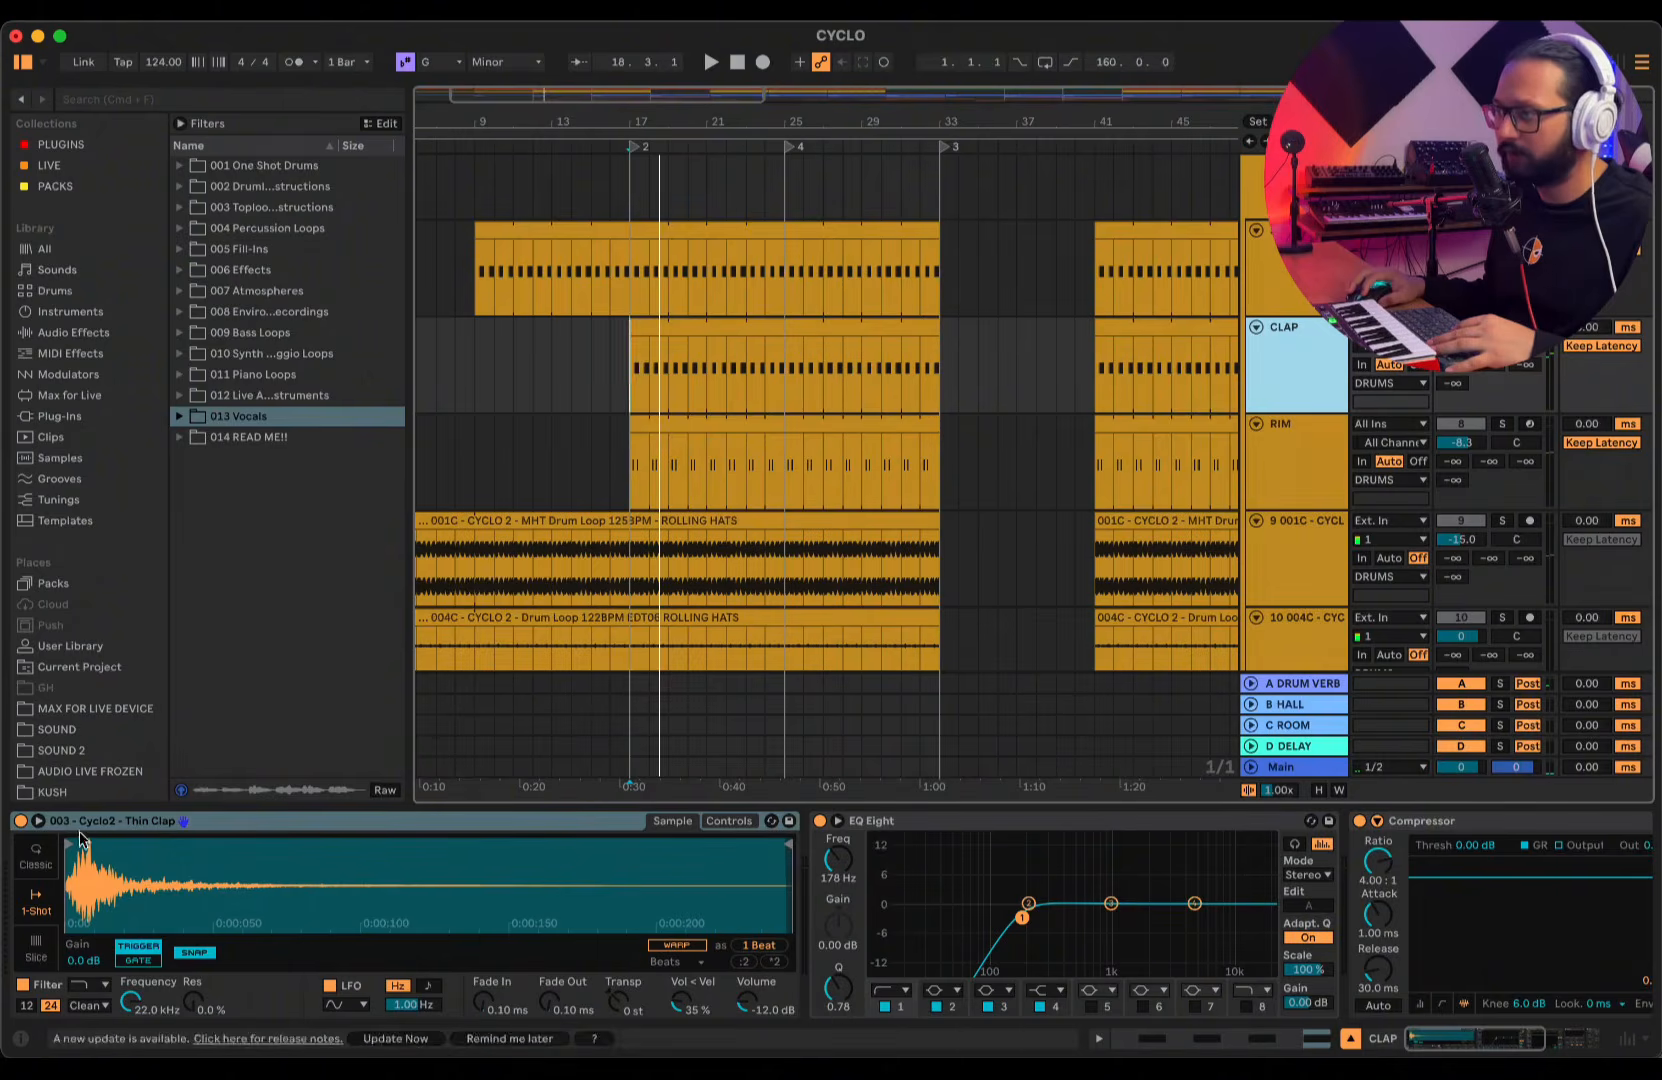
{"action": "key", "text": "space"}
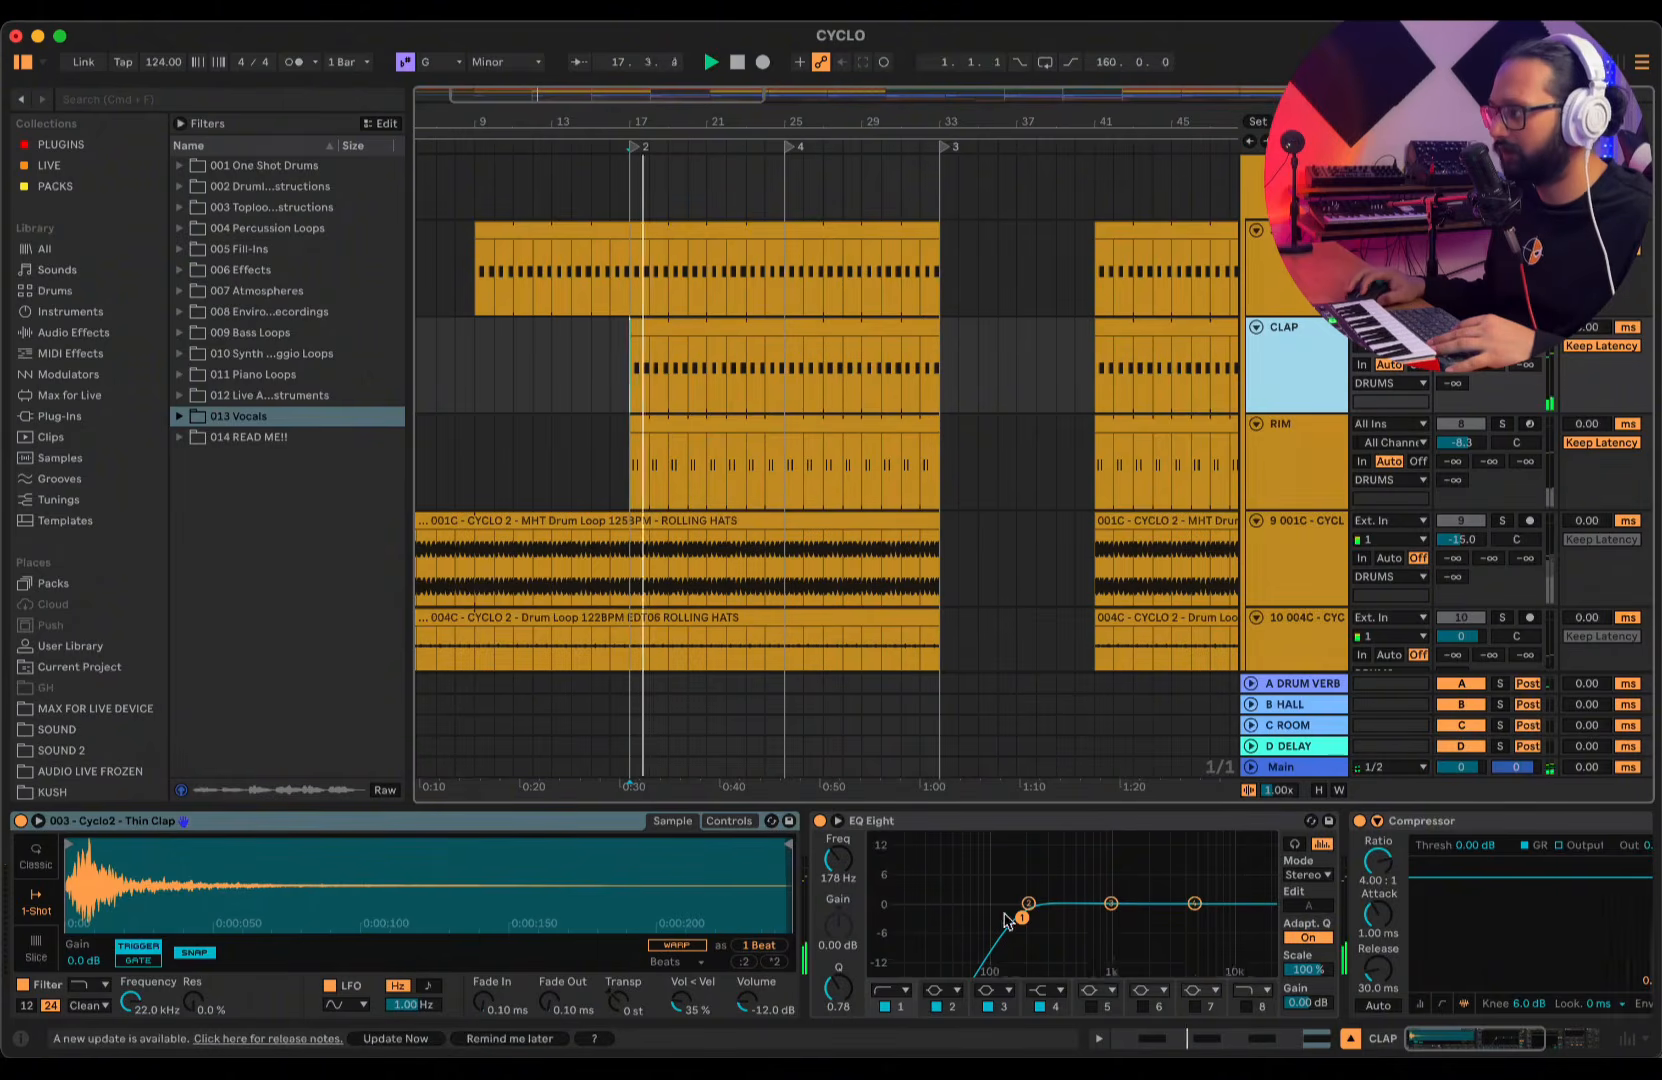
{"action": "left_click_drag", "start_coordinate": [1495, 1048], "coordinate": [1547, 1048]}
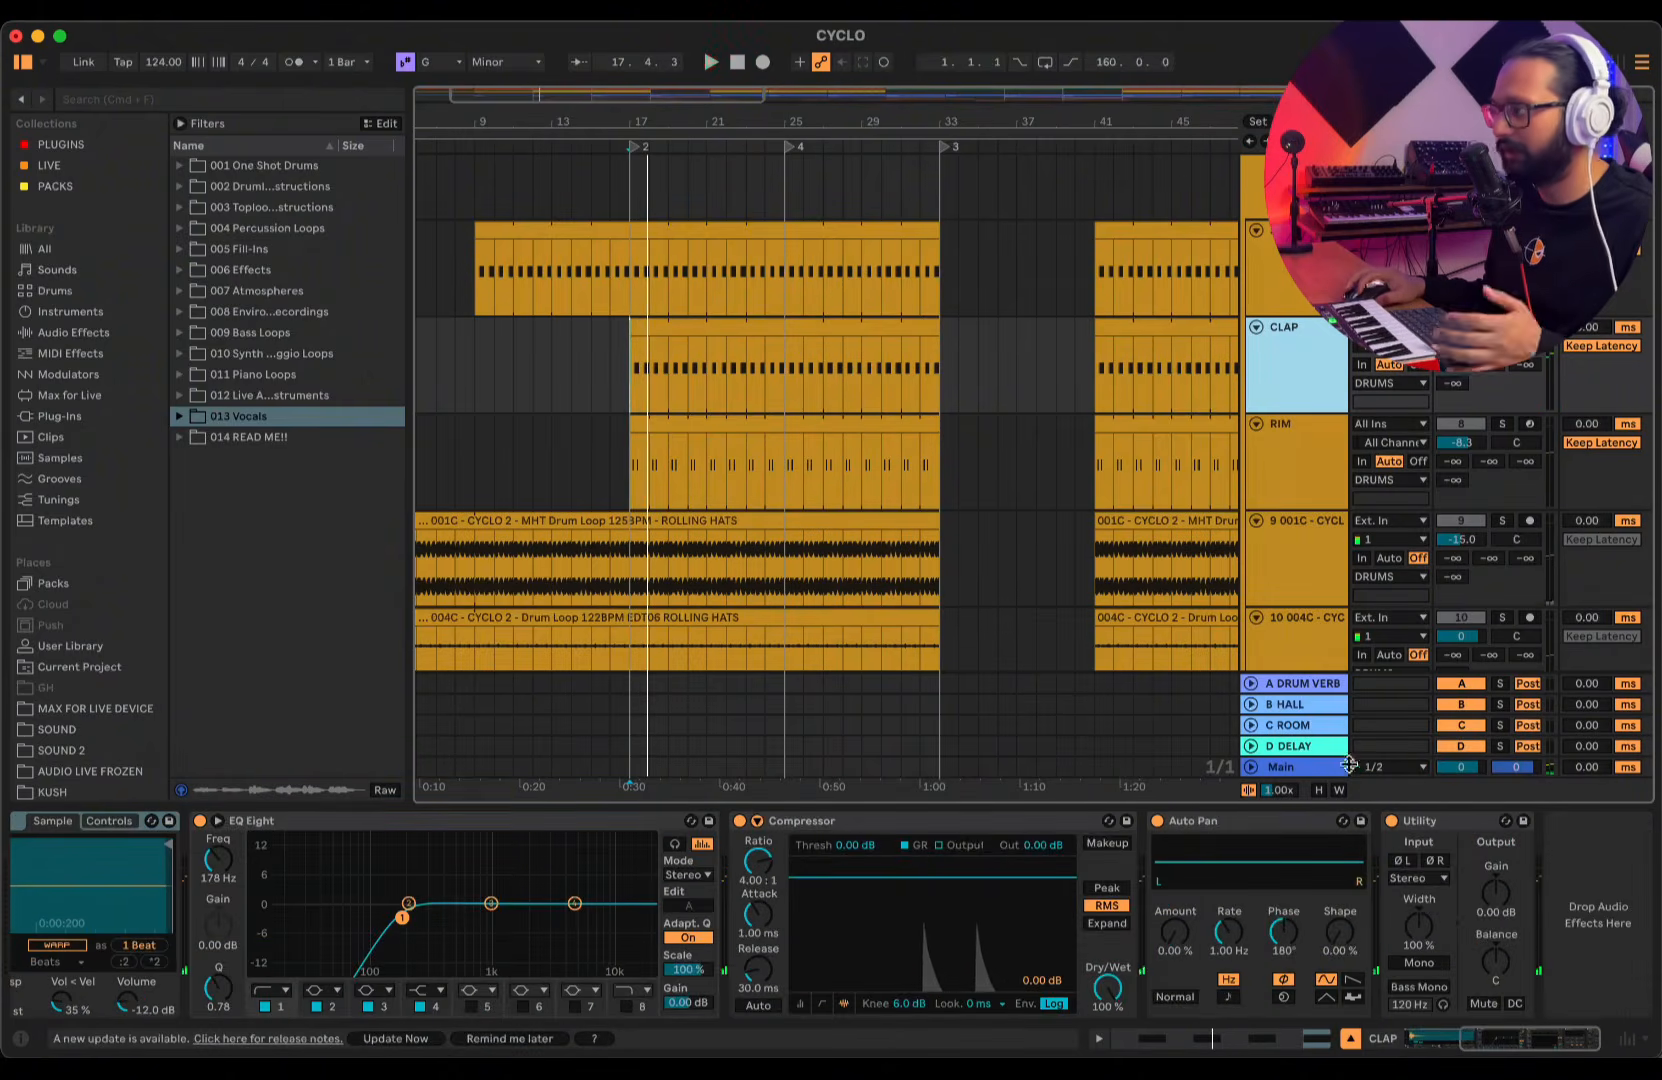
{"action": "left_click", "coordinate": [631, 366]}
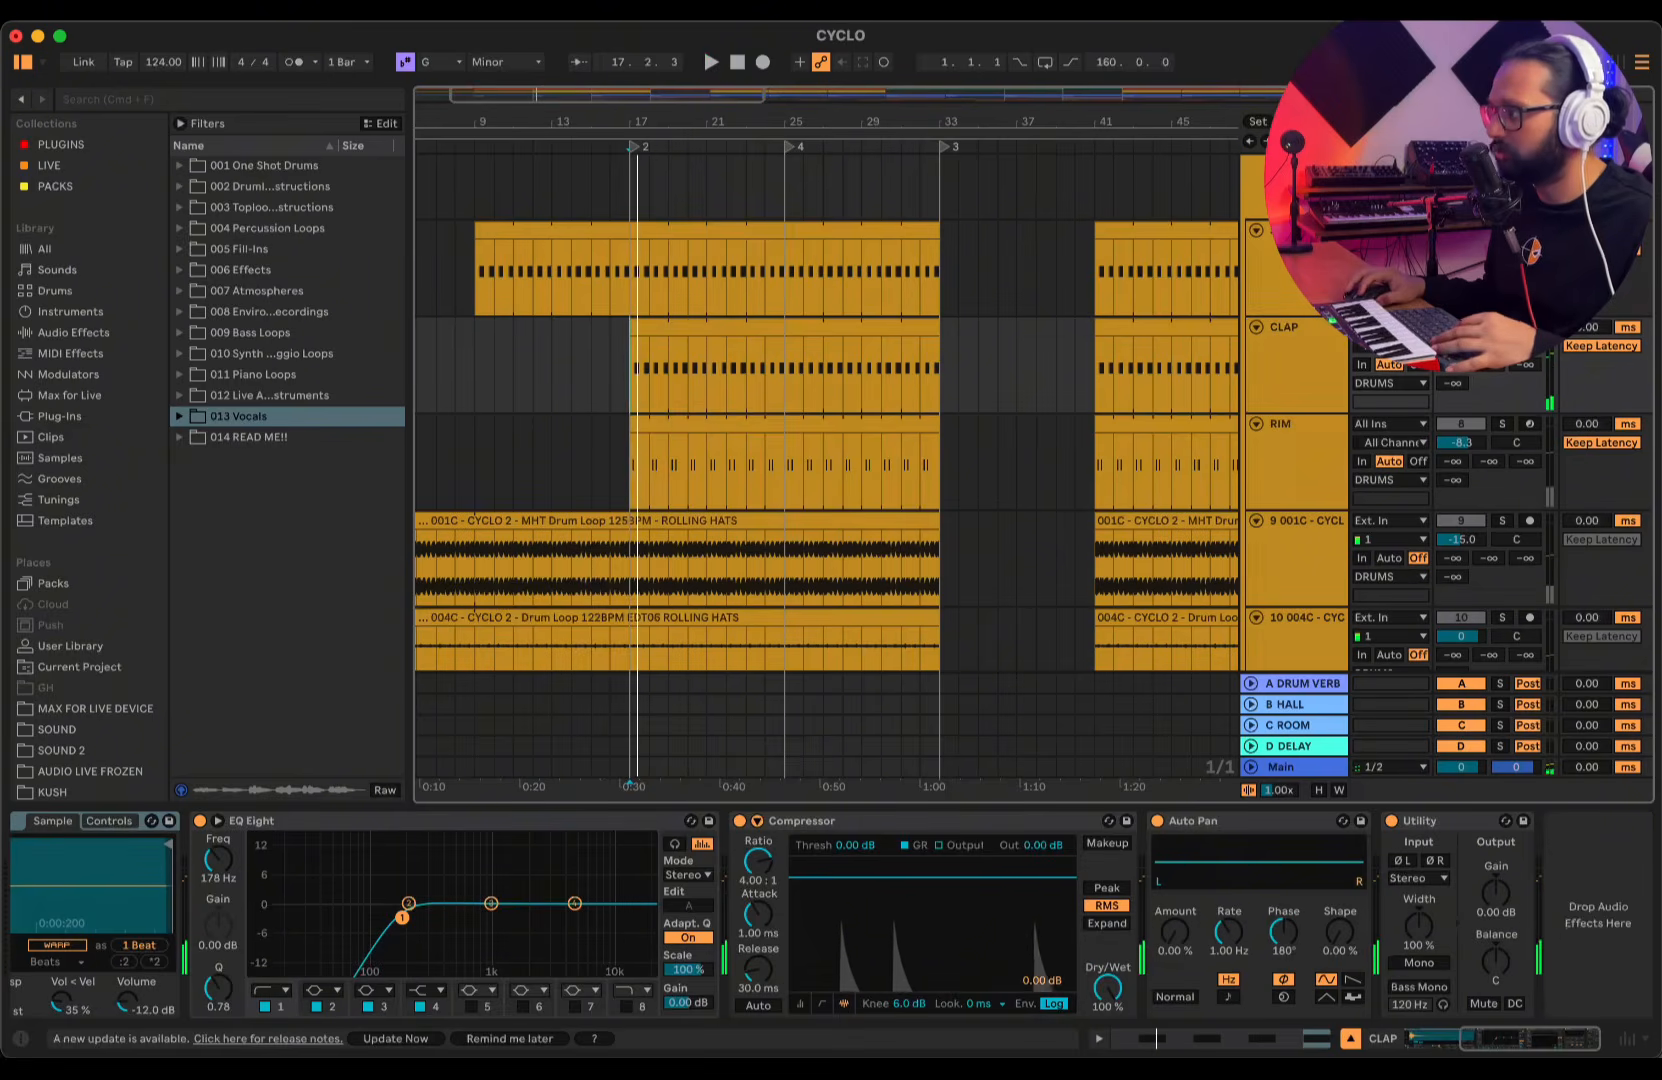
- Play the drums from bar 19 with the SNARE track's devices shown
{"action": "left_click_drag", "start_coordinate": [657, 98], "coordinate": [663, 112]}
{"action": "left_click", "coordinate": [631, 282]}
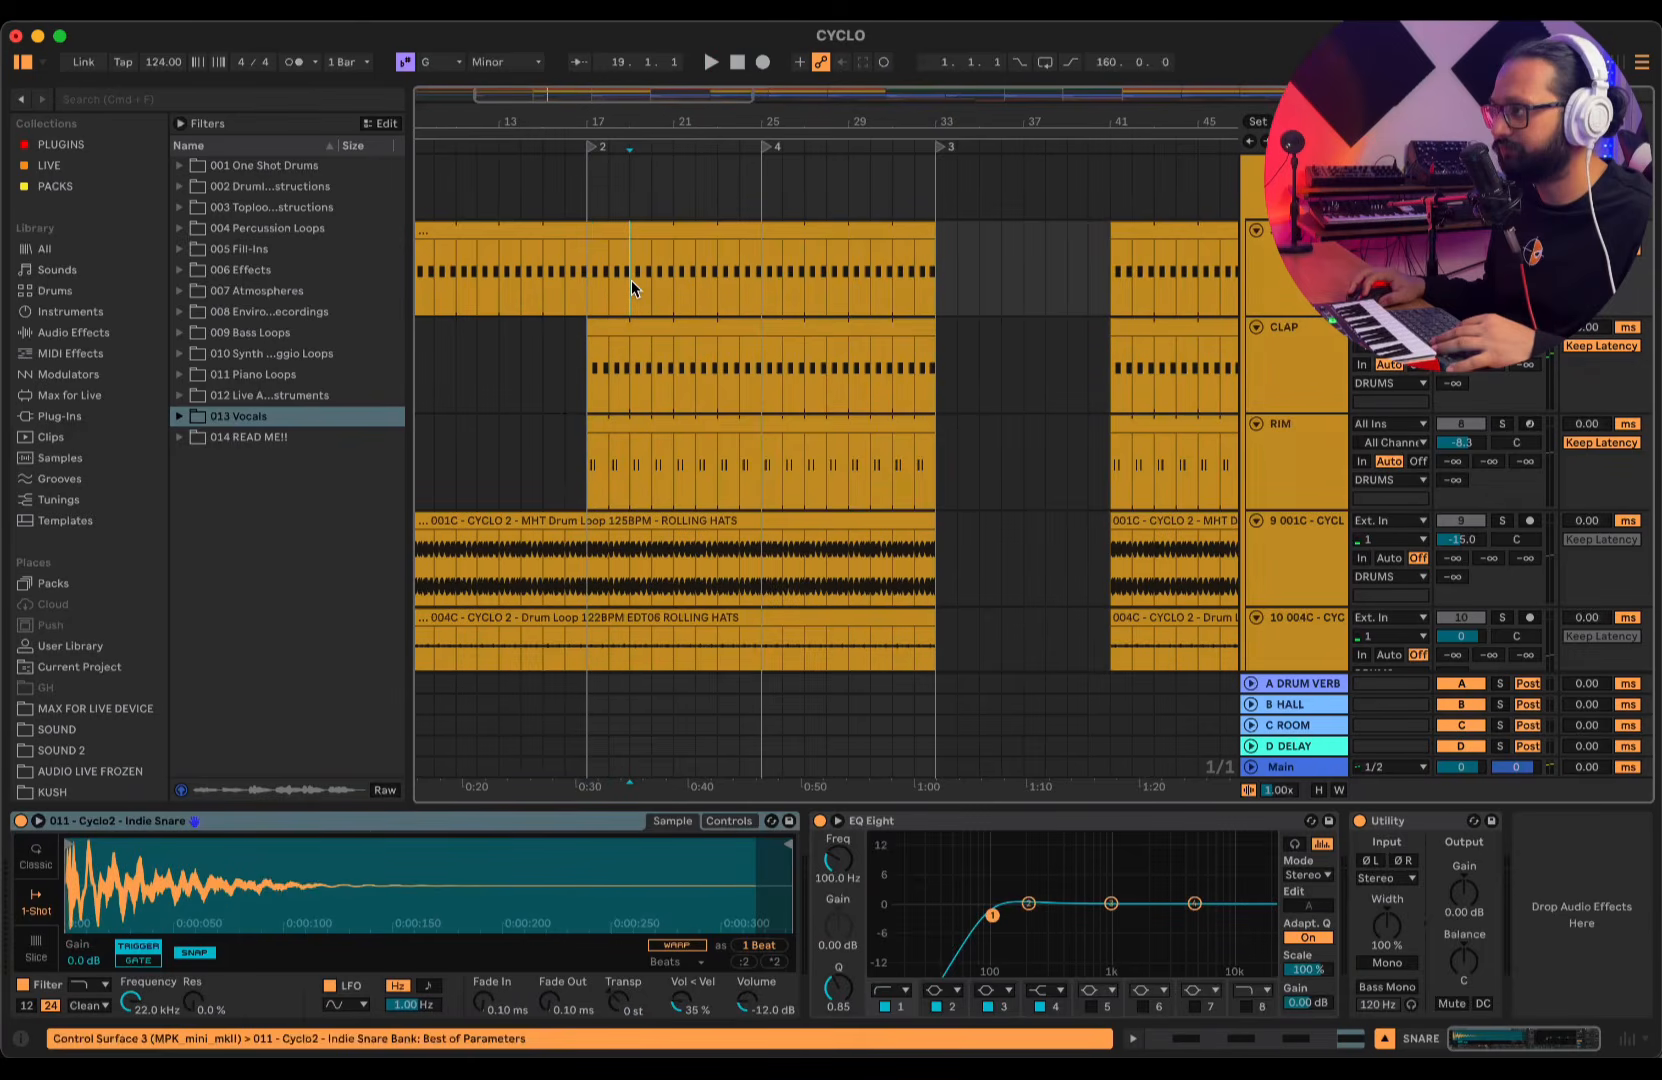
{"action": "key", "text": "space"}
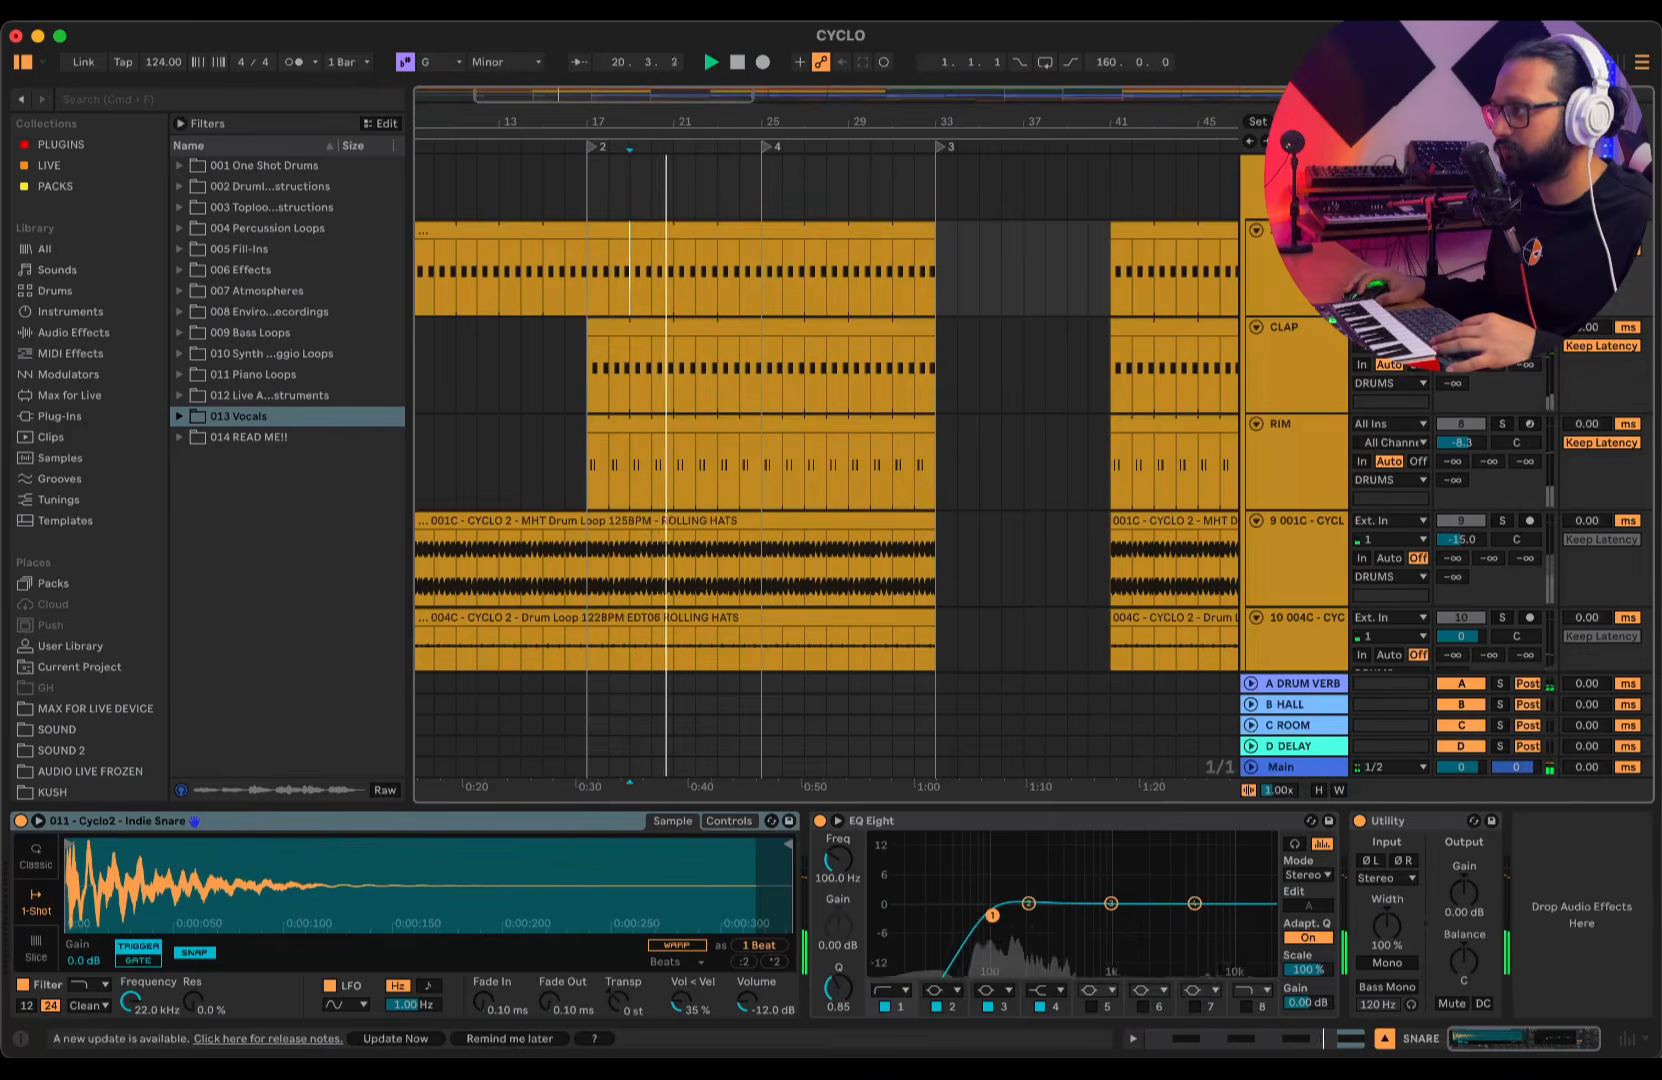
{"action": "key", "text": "space"}
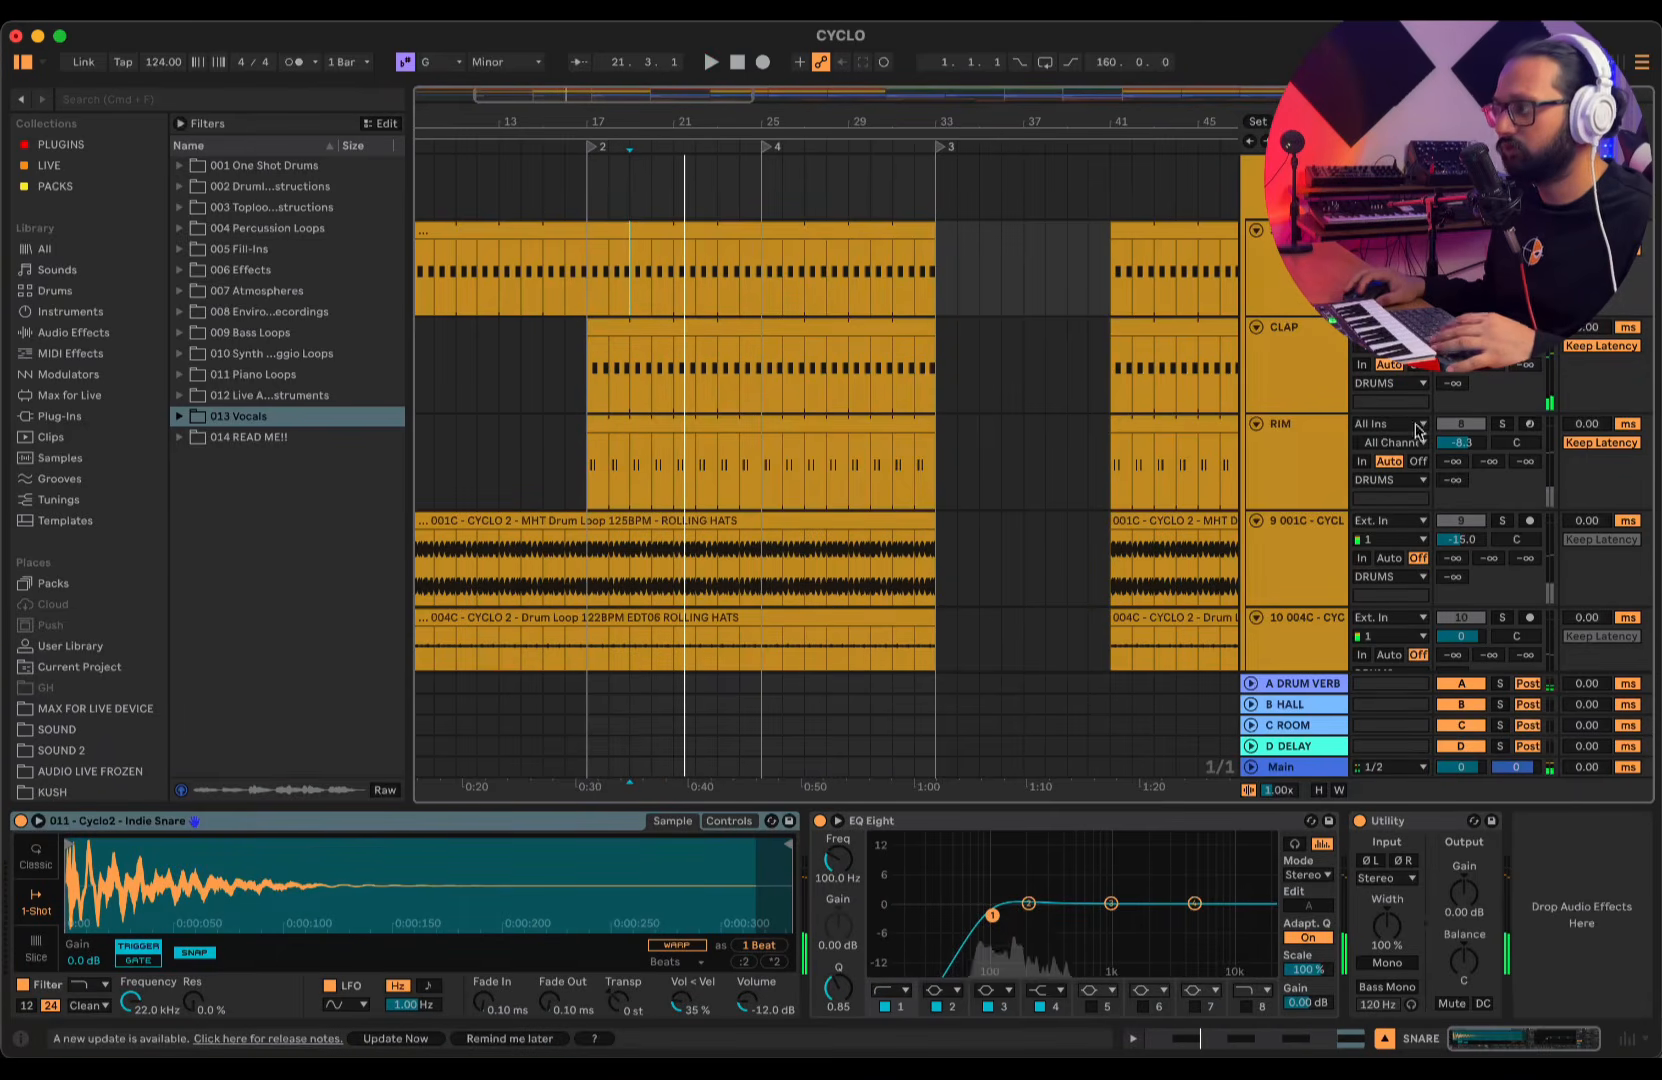
- Solo the RIM track, play it from bar 18 and inspect its effect devices
{"action": "scroll", "coordinate": [1313, 377], "scroll_direction": "down", "scroll_amount": 1}
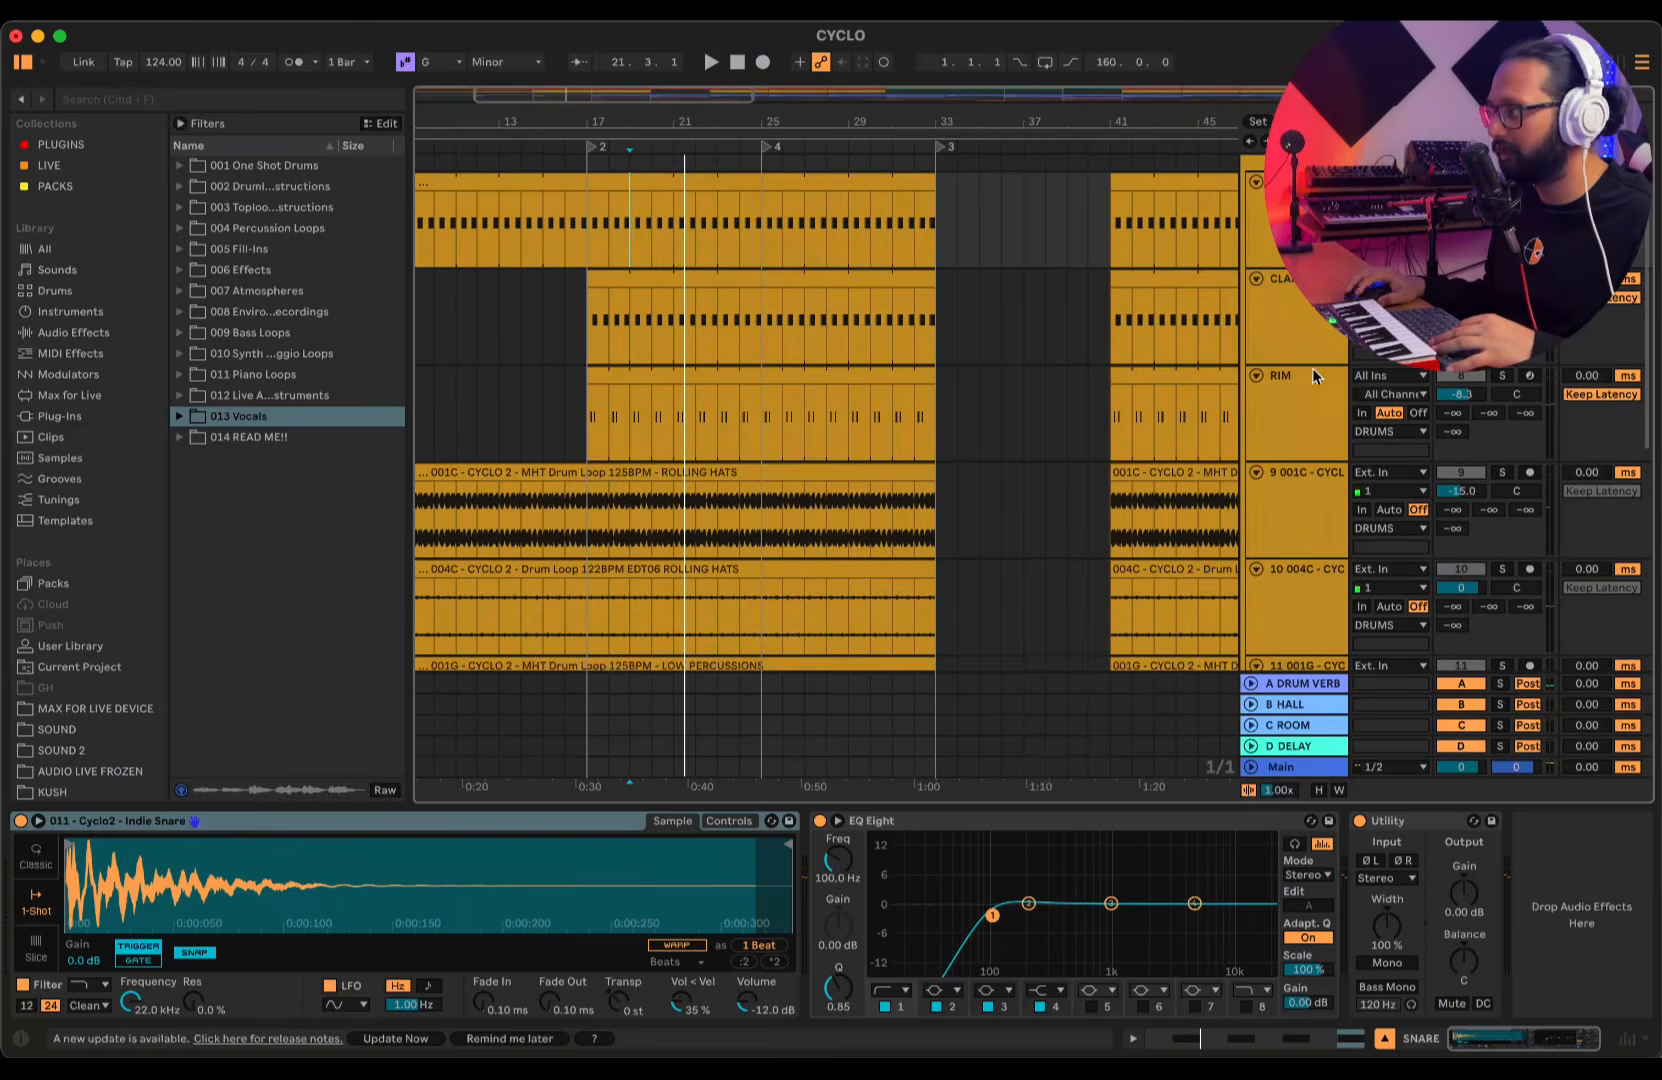
{"action": "left_click", "coordinate": [585, 424]}
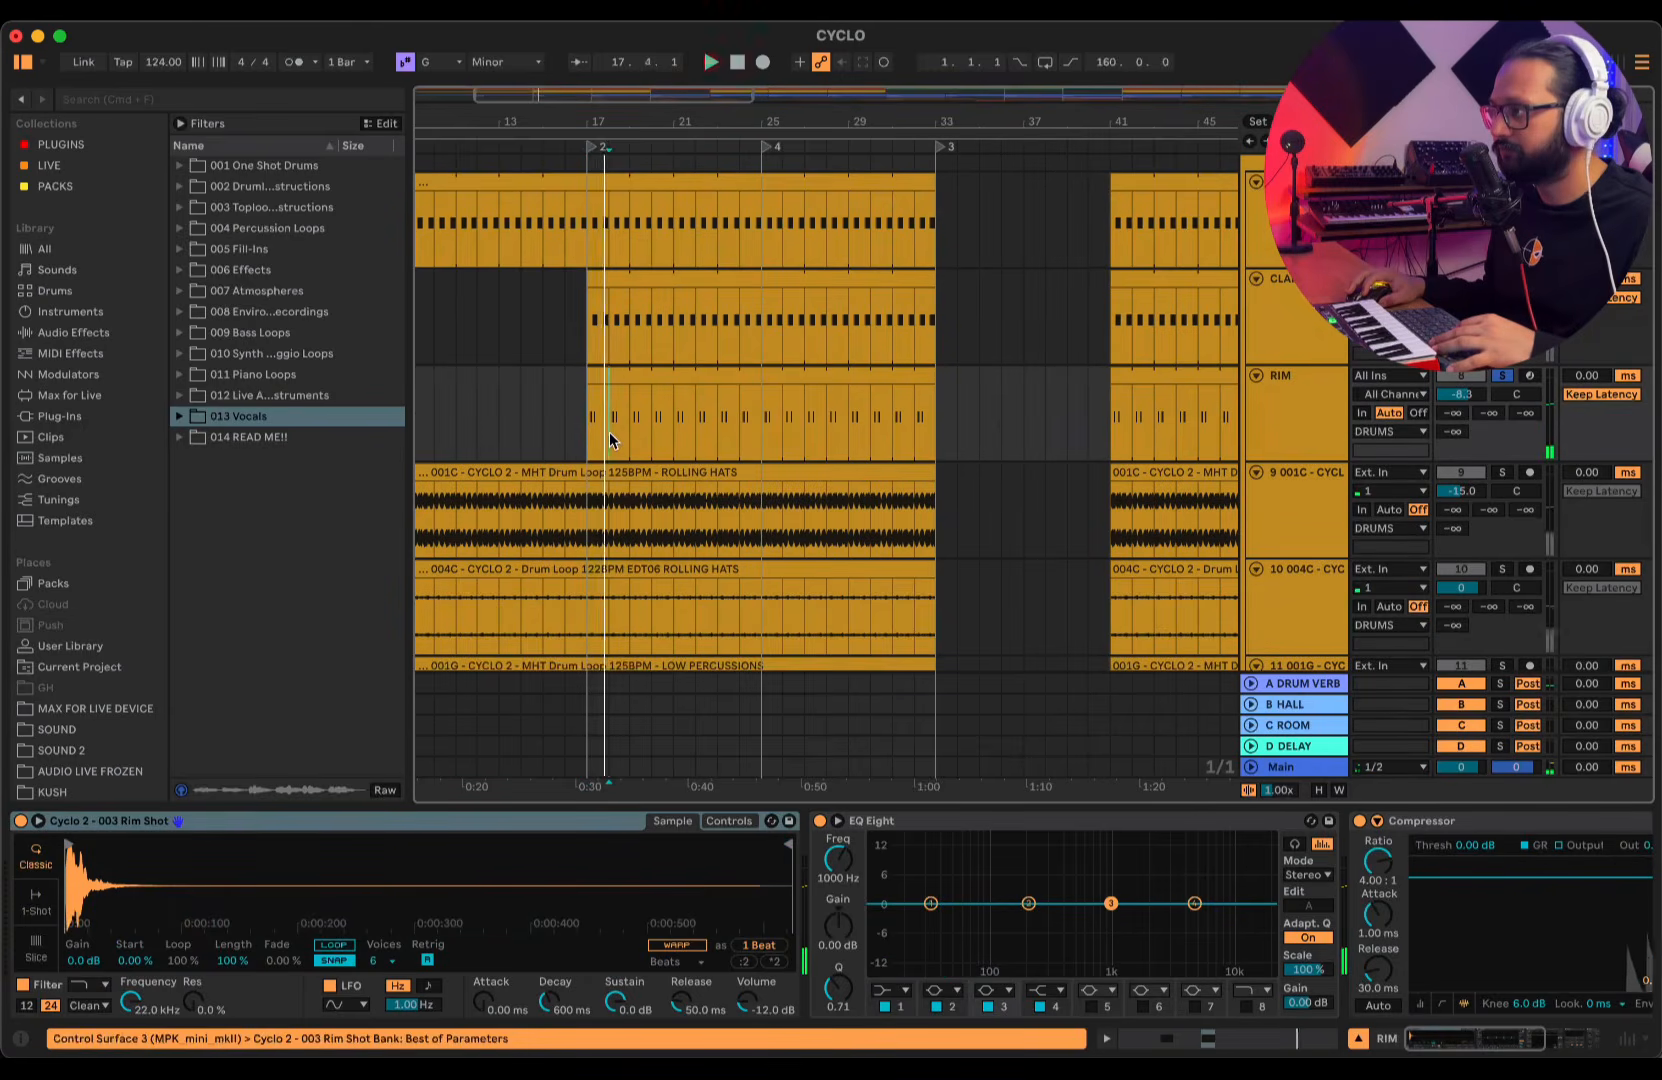
{"action": "left_click", "coordinate": [1296, 420]}
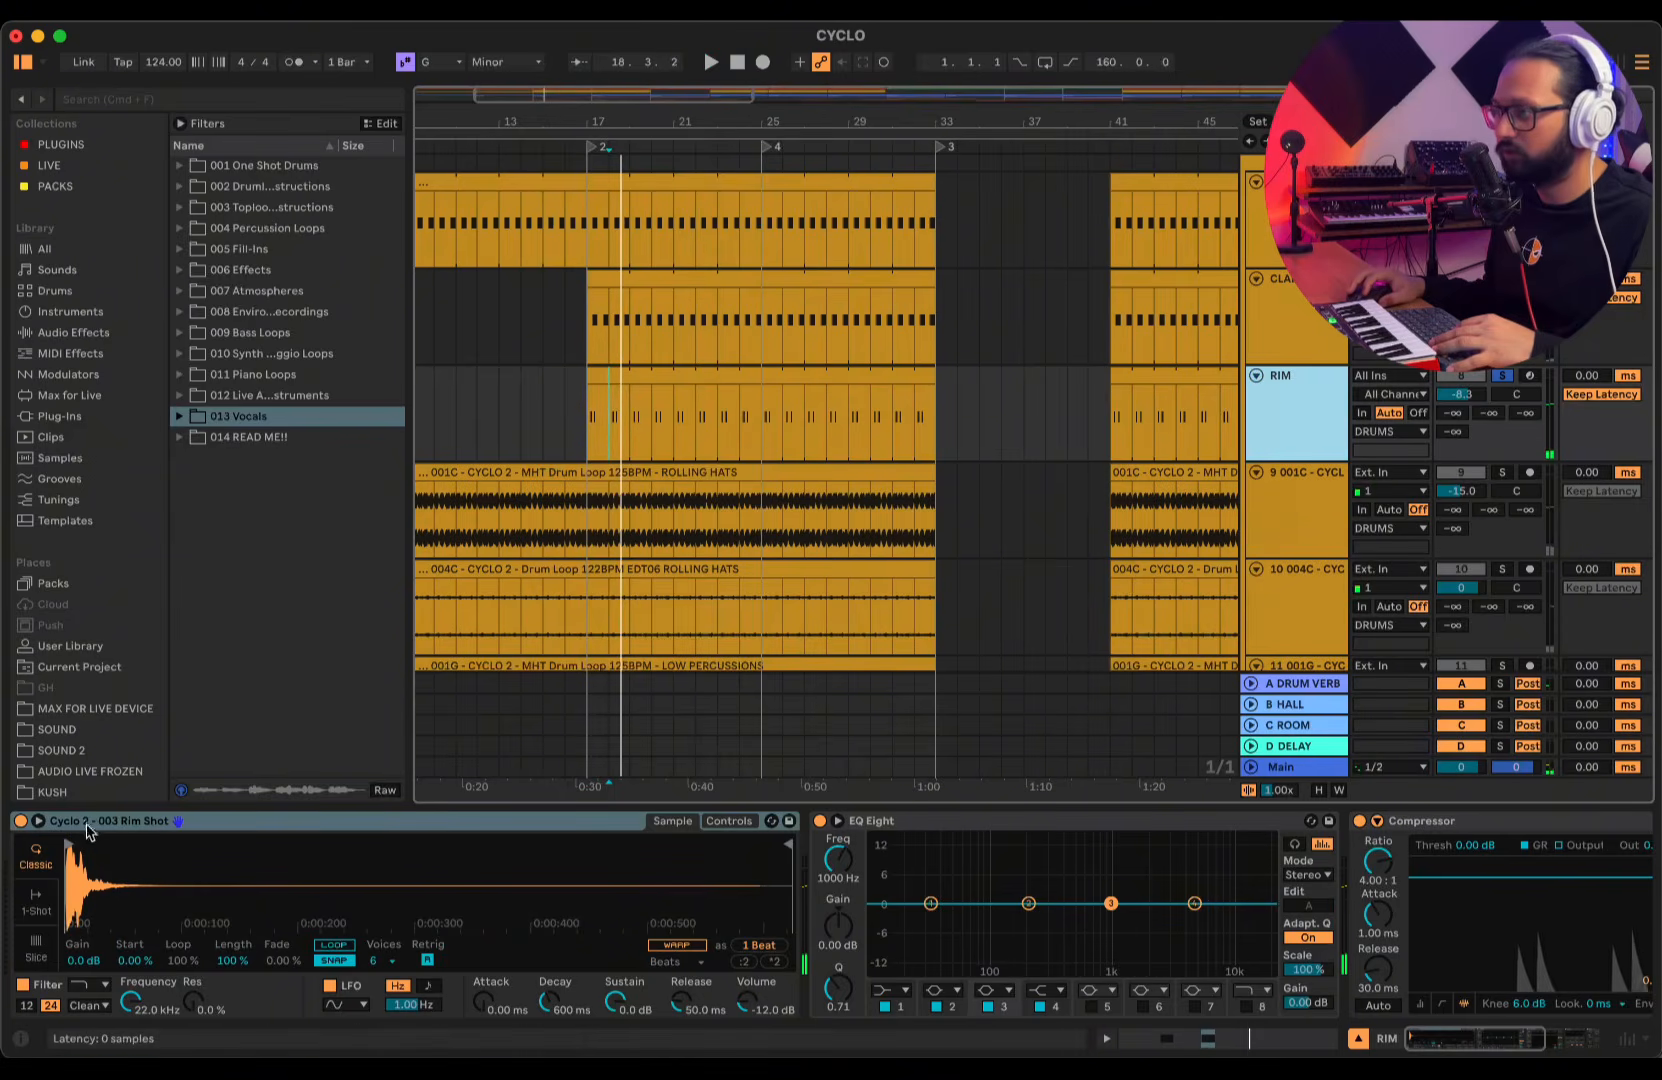
{"action": "key", "text": "space"}
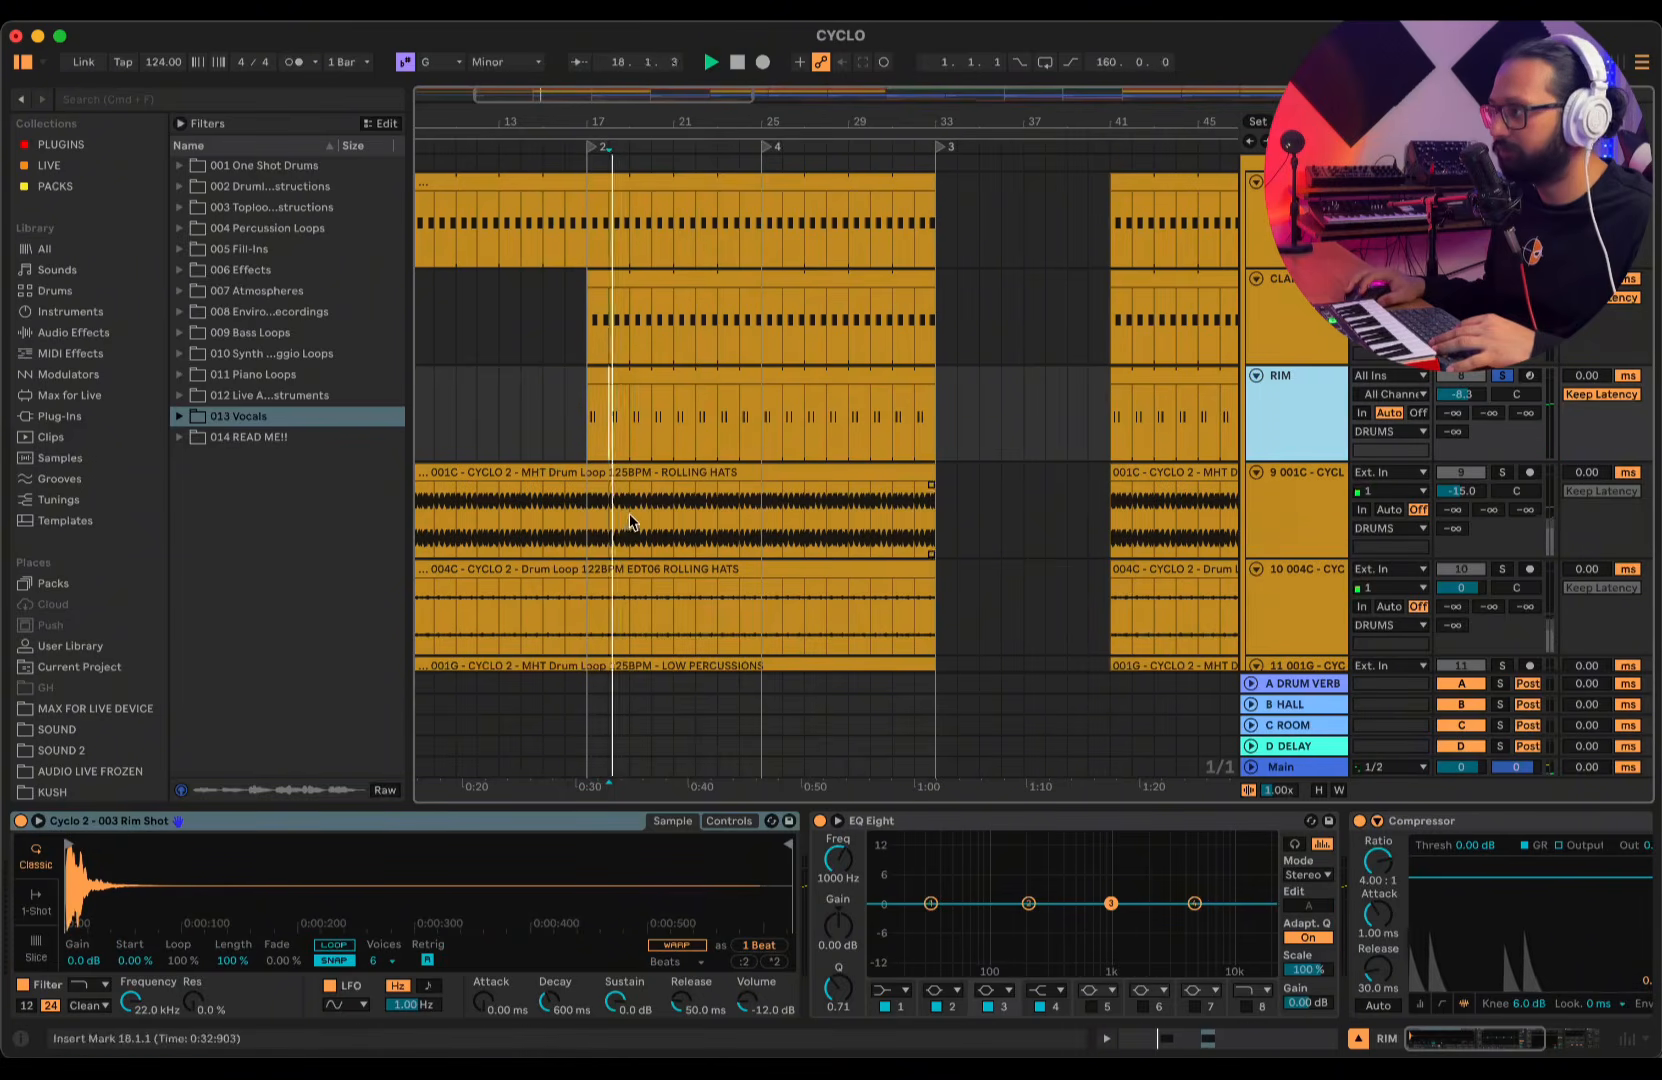
{"action": "scroll", "coordinate": [1000, 900], "scroll_direction": "right", "scroll_amount": 5}
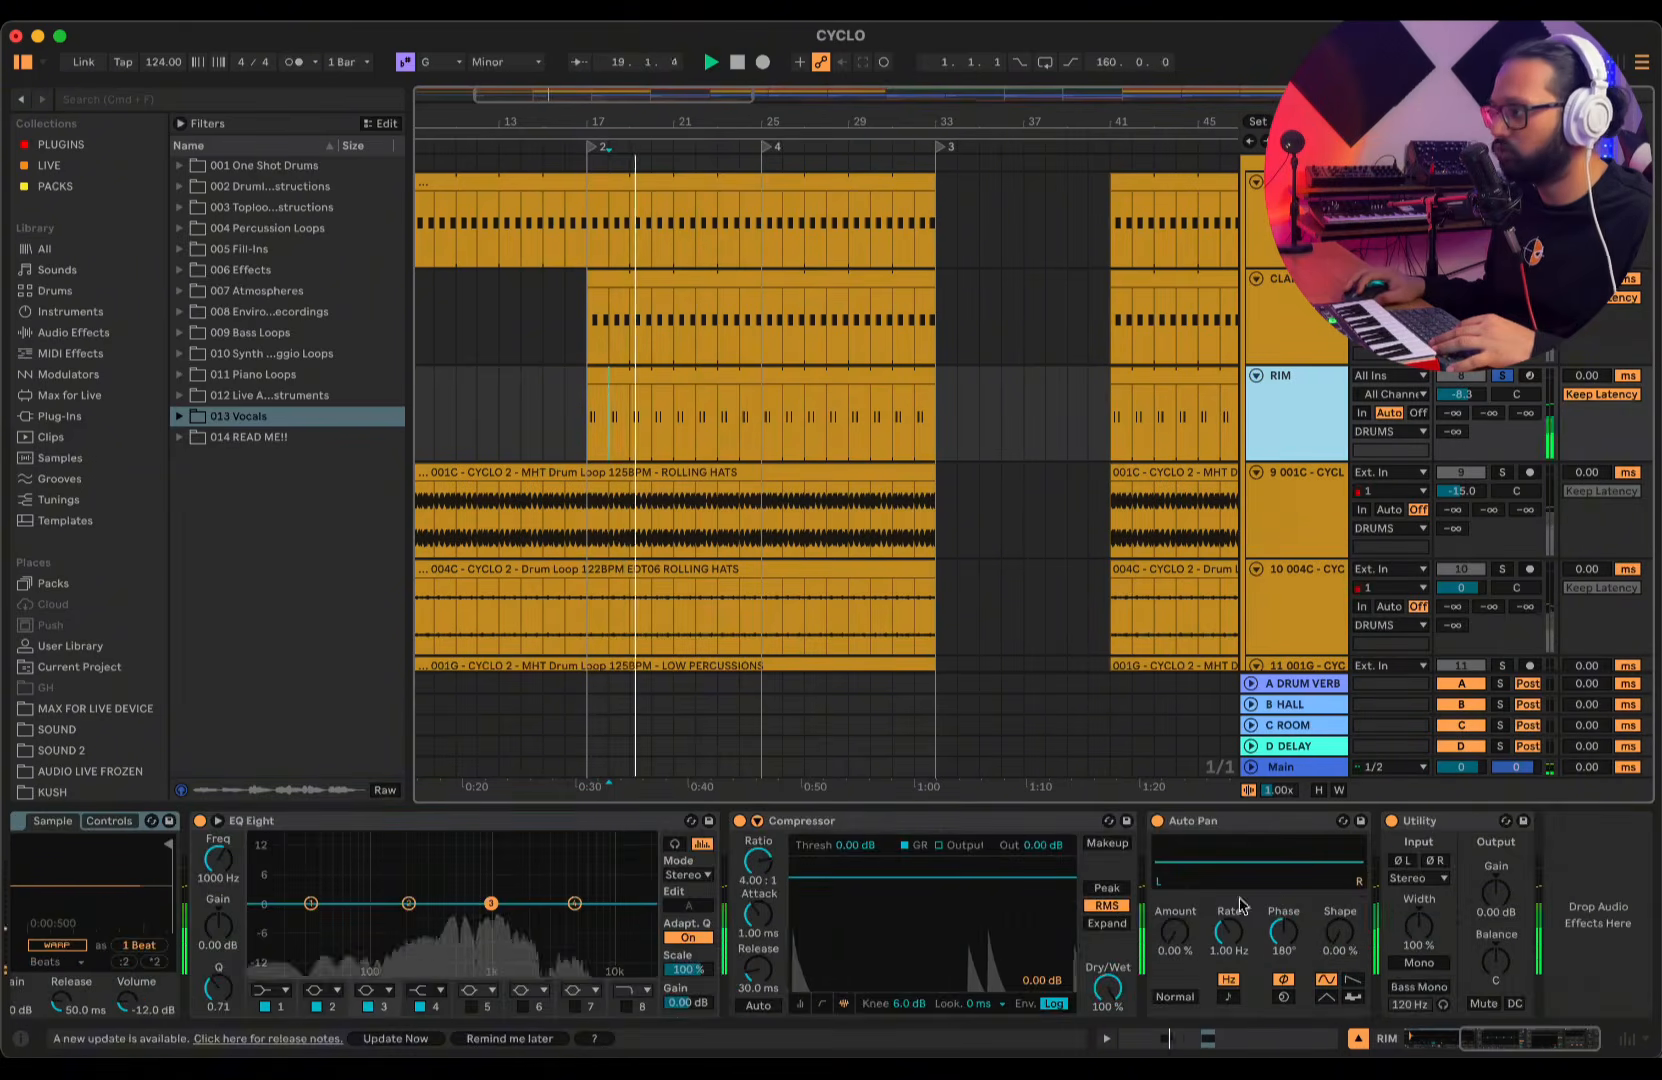
- Solo the 001C rolling hats drum loop track and audition it from bar 18
{"action": "scroll", "coordinate": [1259, 512], "scroll_direction": "down", "scroll_amount": 3}
{"action": "left_click", "coordinate": [1333, 464]}
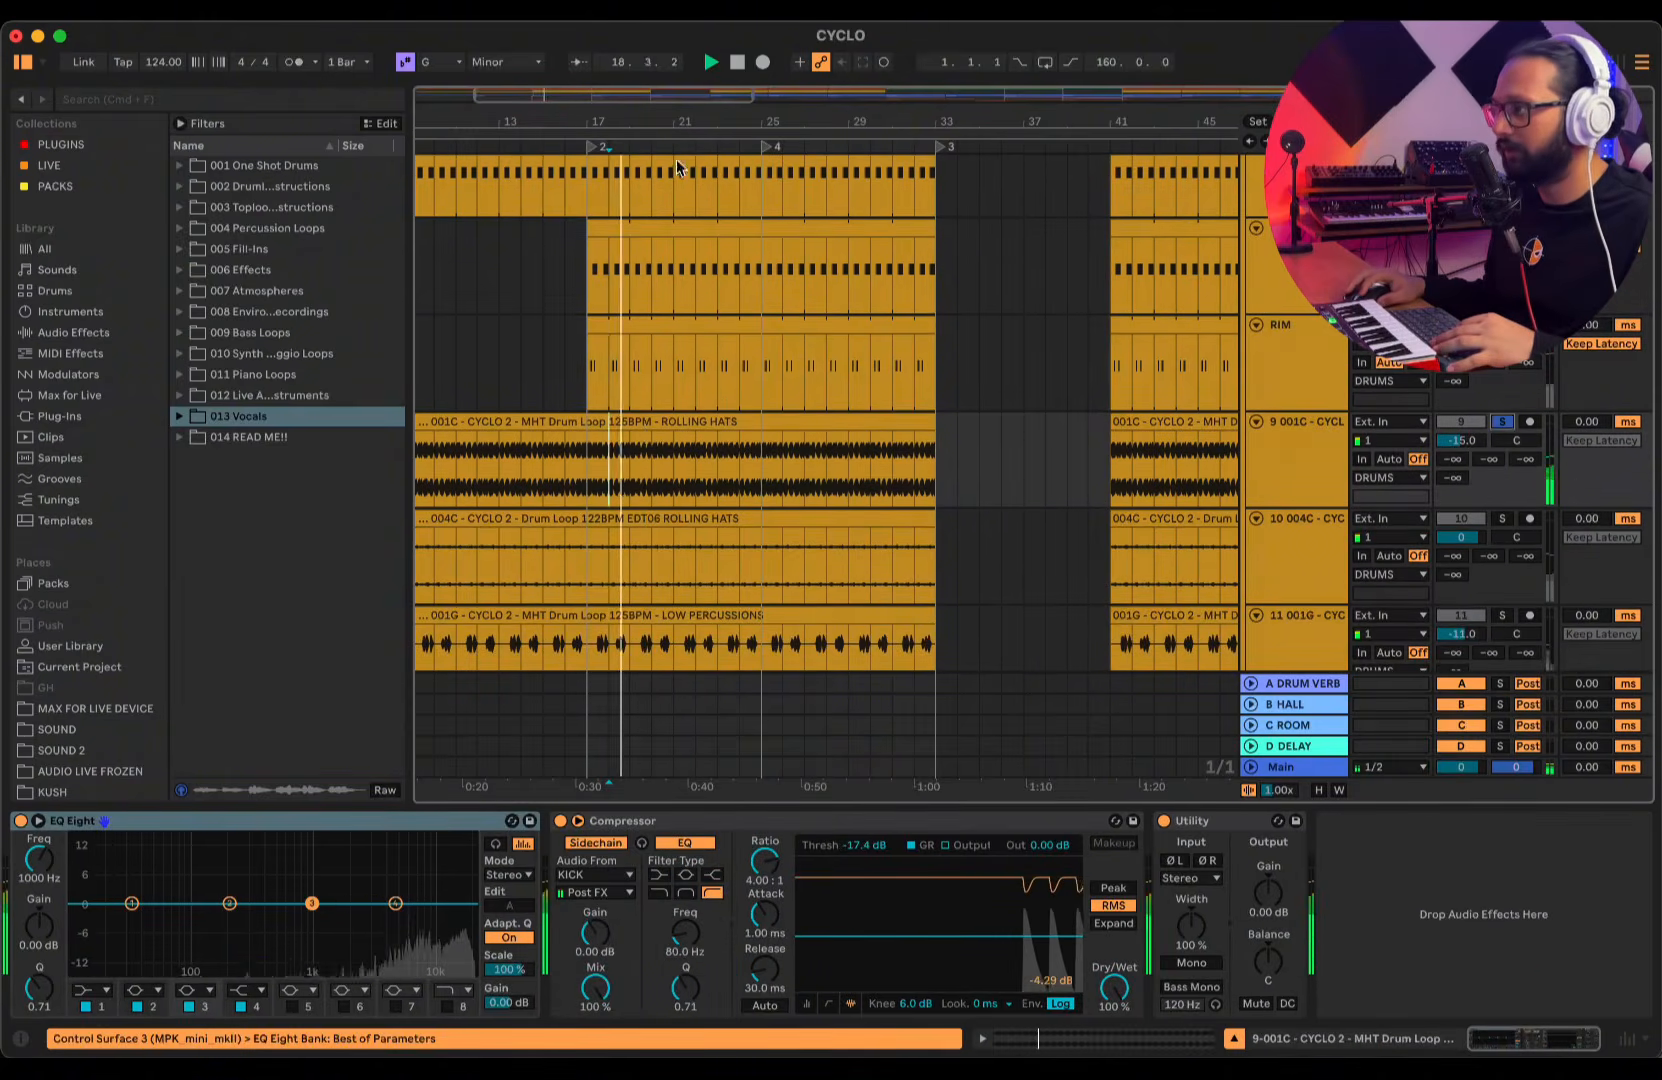
{"action": "left_click_drag", "start_coordinate": [643, 122], "coordinate": [714, 165]}
{"action": "key", "text": "space"}
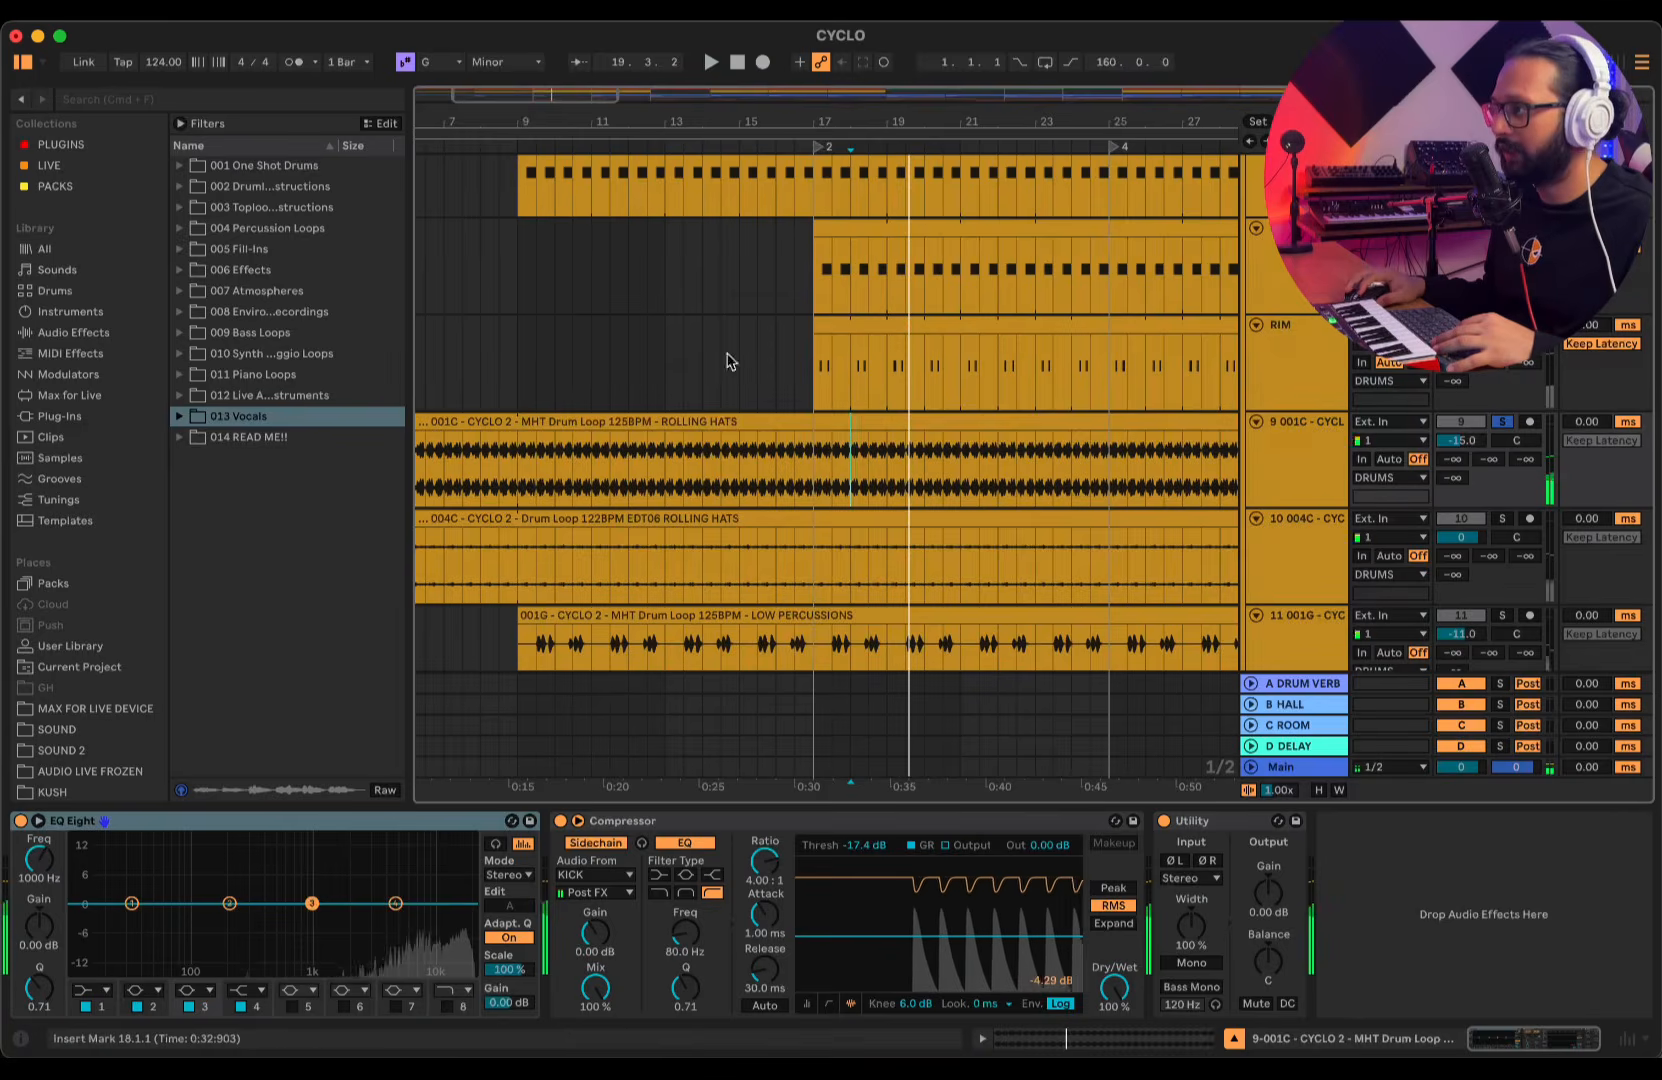
- Widen the browser to show full folder names and expand the 002 Drumloop Constructions folder
{"action": "left_click_drag", "start_coordinate": [556, 122], "coordinate": [950, 175]}
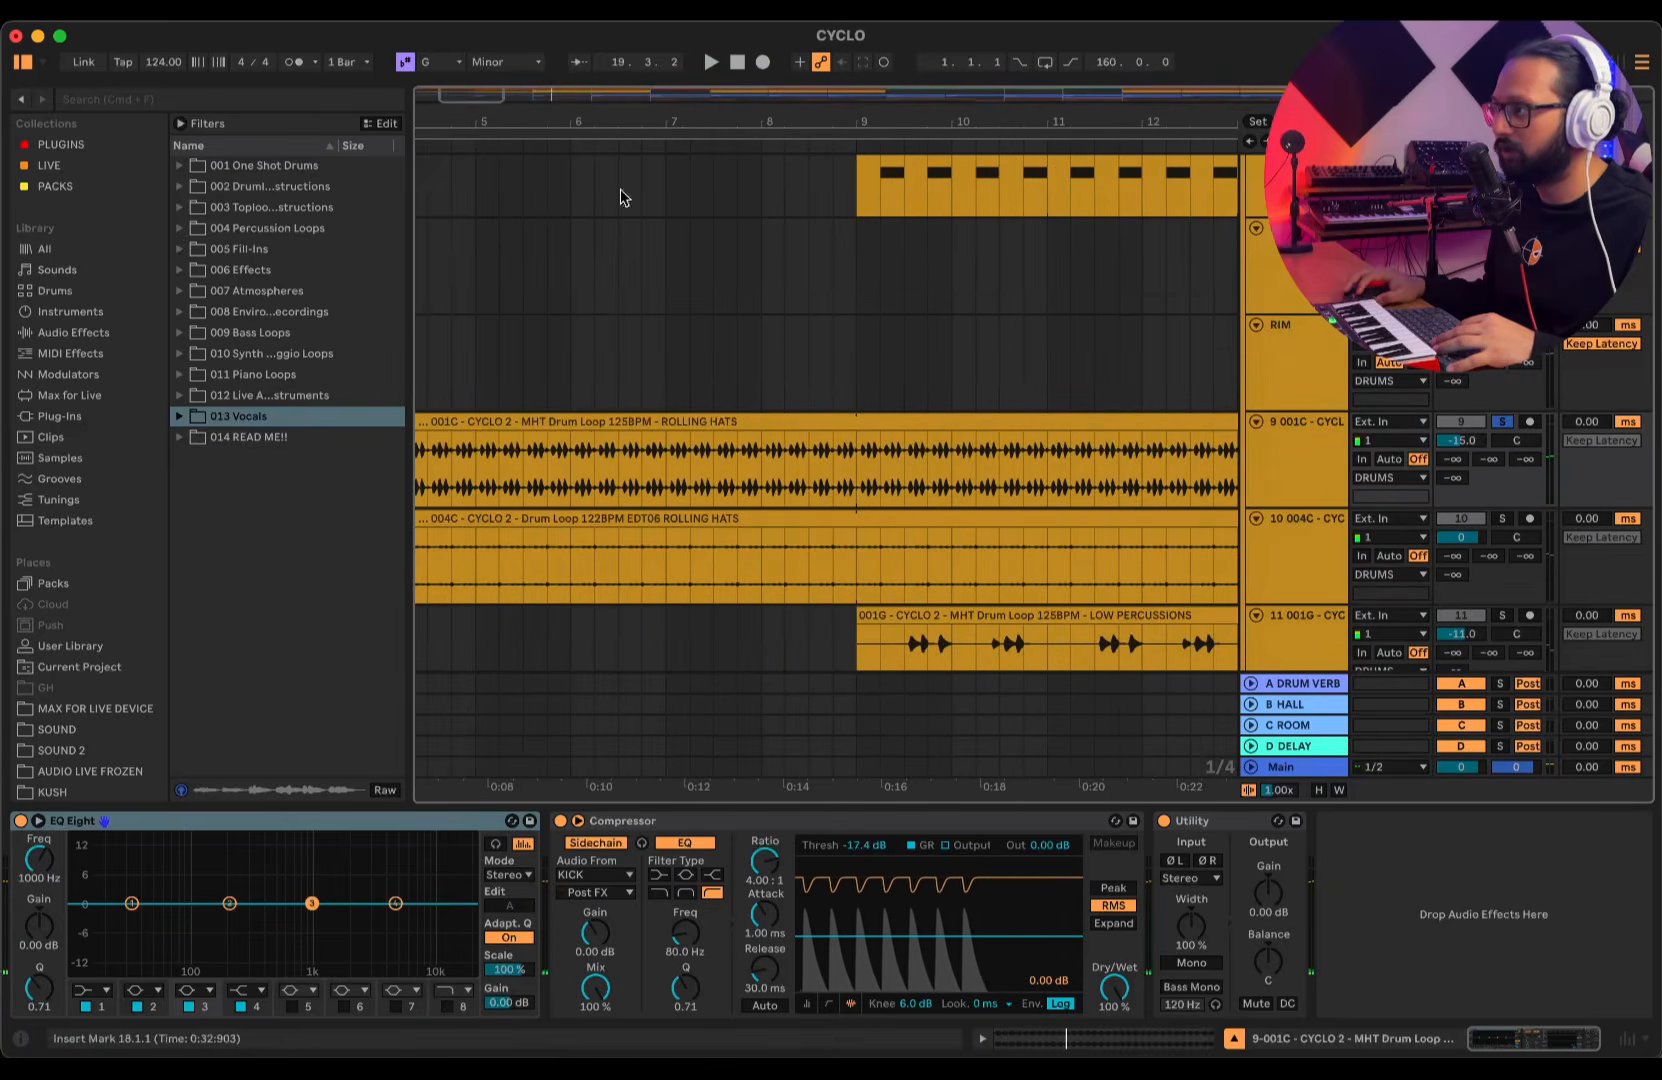
{"action": "left_click_drag", "start_coordinate": [412, 226], "coordinate": [584, 234]}
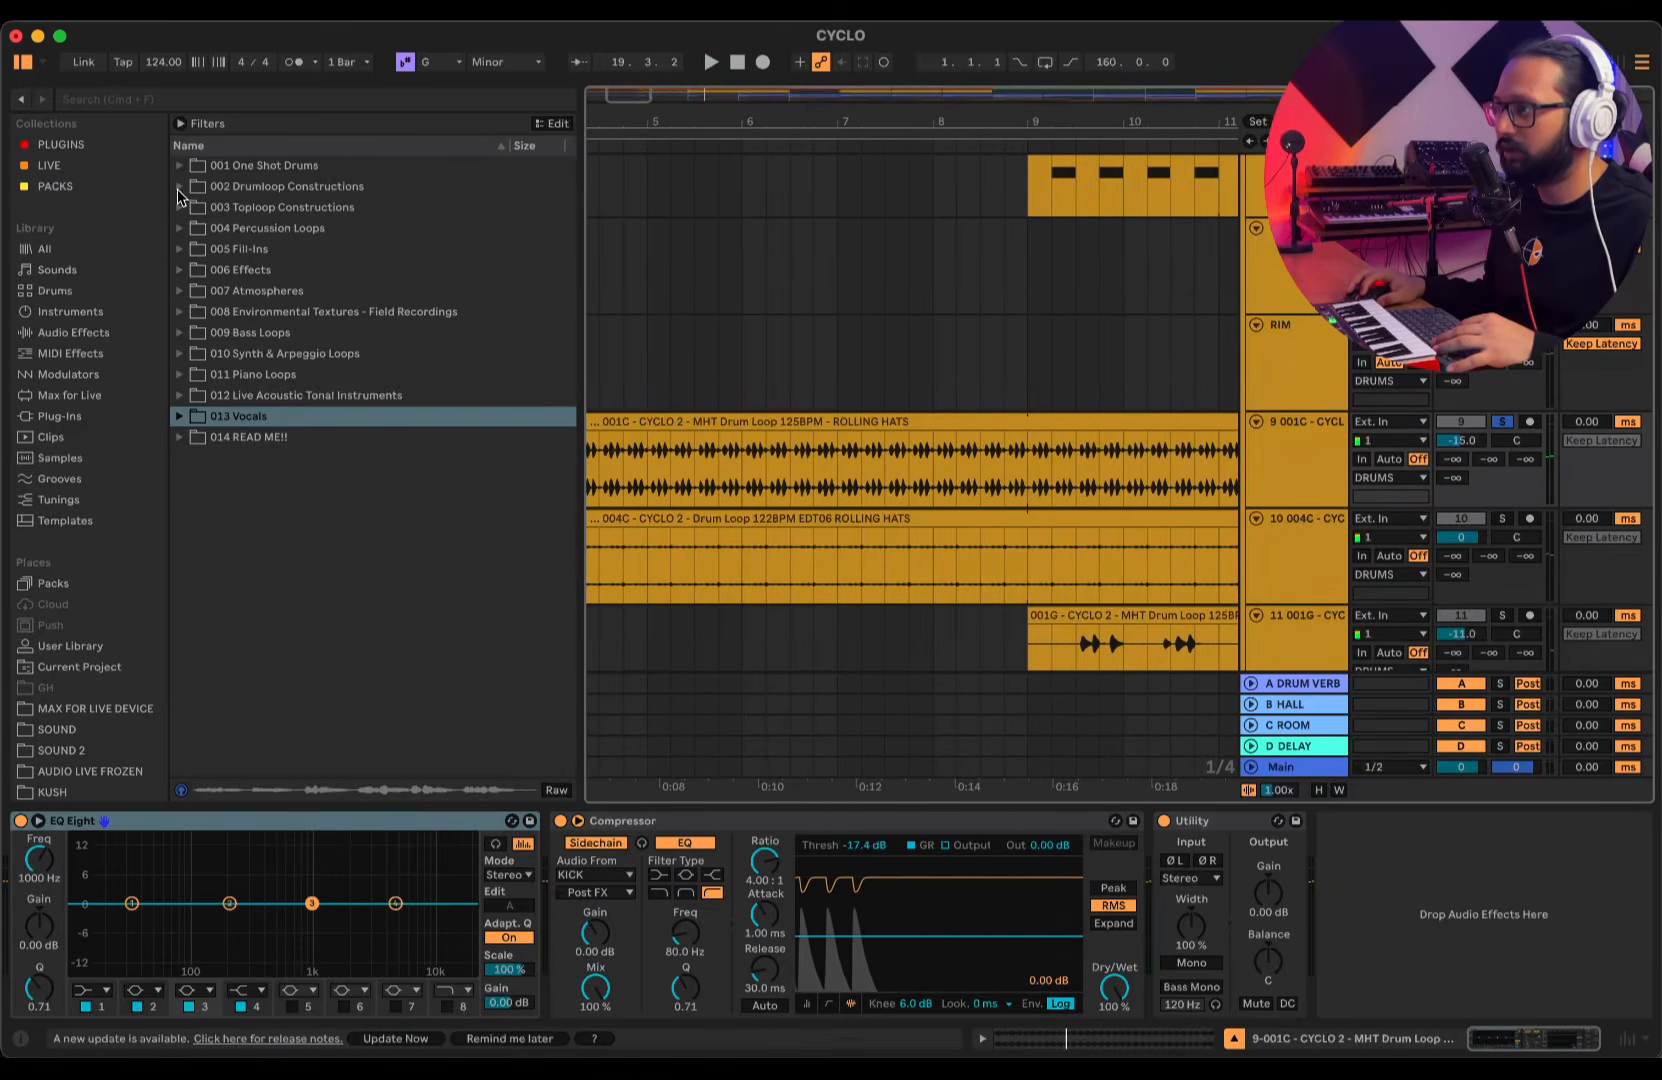
{"action": "left_click", "coordinate": [180, 187]}
{"action": "left_click_drag", "start_coordinate": [679, 122], "coordinate": [920, 400]}
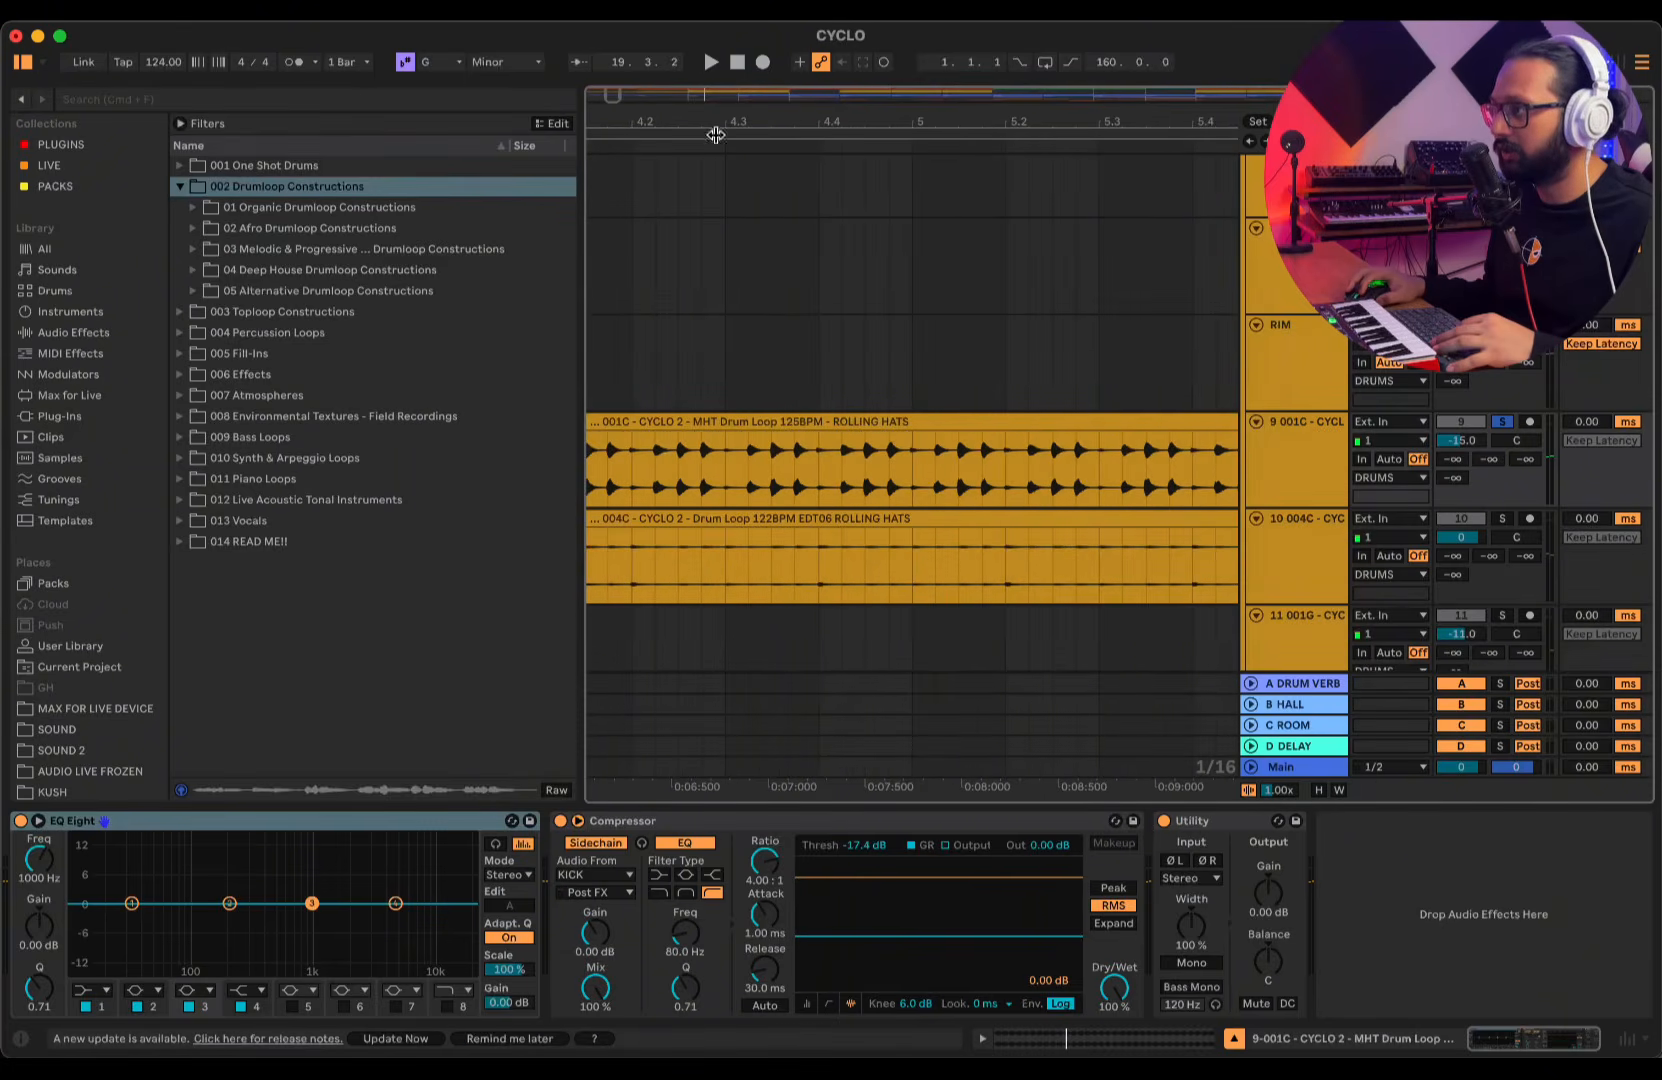
- Play the 001C rolling hats loop again from bar 18 and select its track
{"action": "left_click_drag", "start_coordinate": [716, 134], "coordinate": [10, 125]}
{"action": "left_click_drag", "start_coordinate": [1100, 124], "coordinate": [401, 80]}
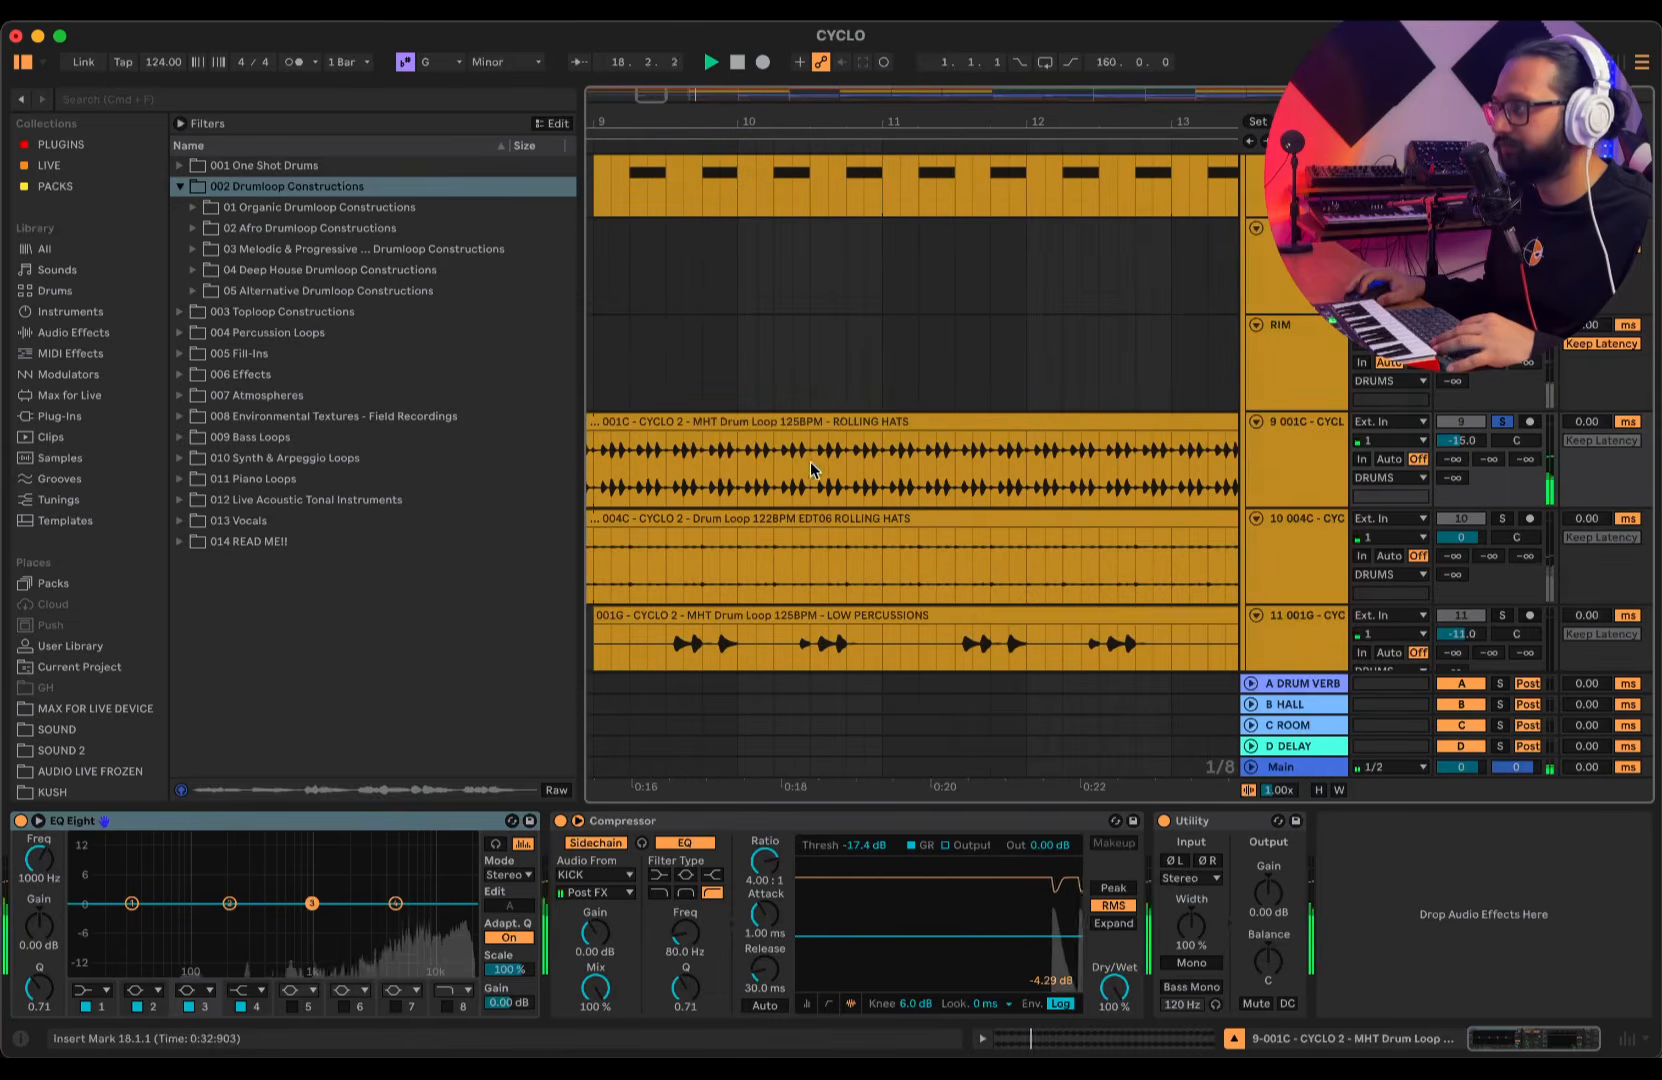
{"action": "scroll", "coordinate": [811, 470], "scroll_direction": "down", "scroll_amount": 2}
{"action": "left_click", "coordinate": [1340, 405]}
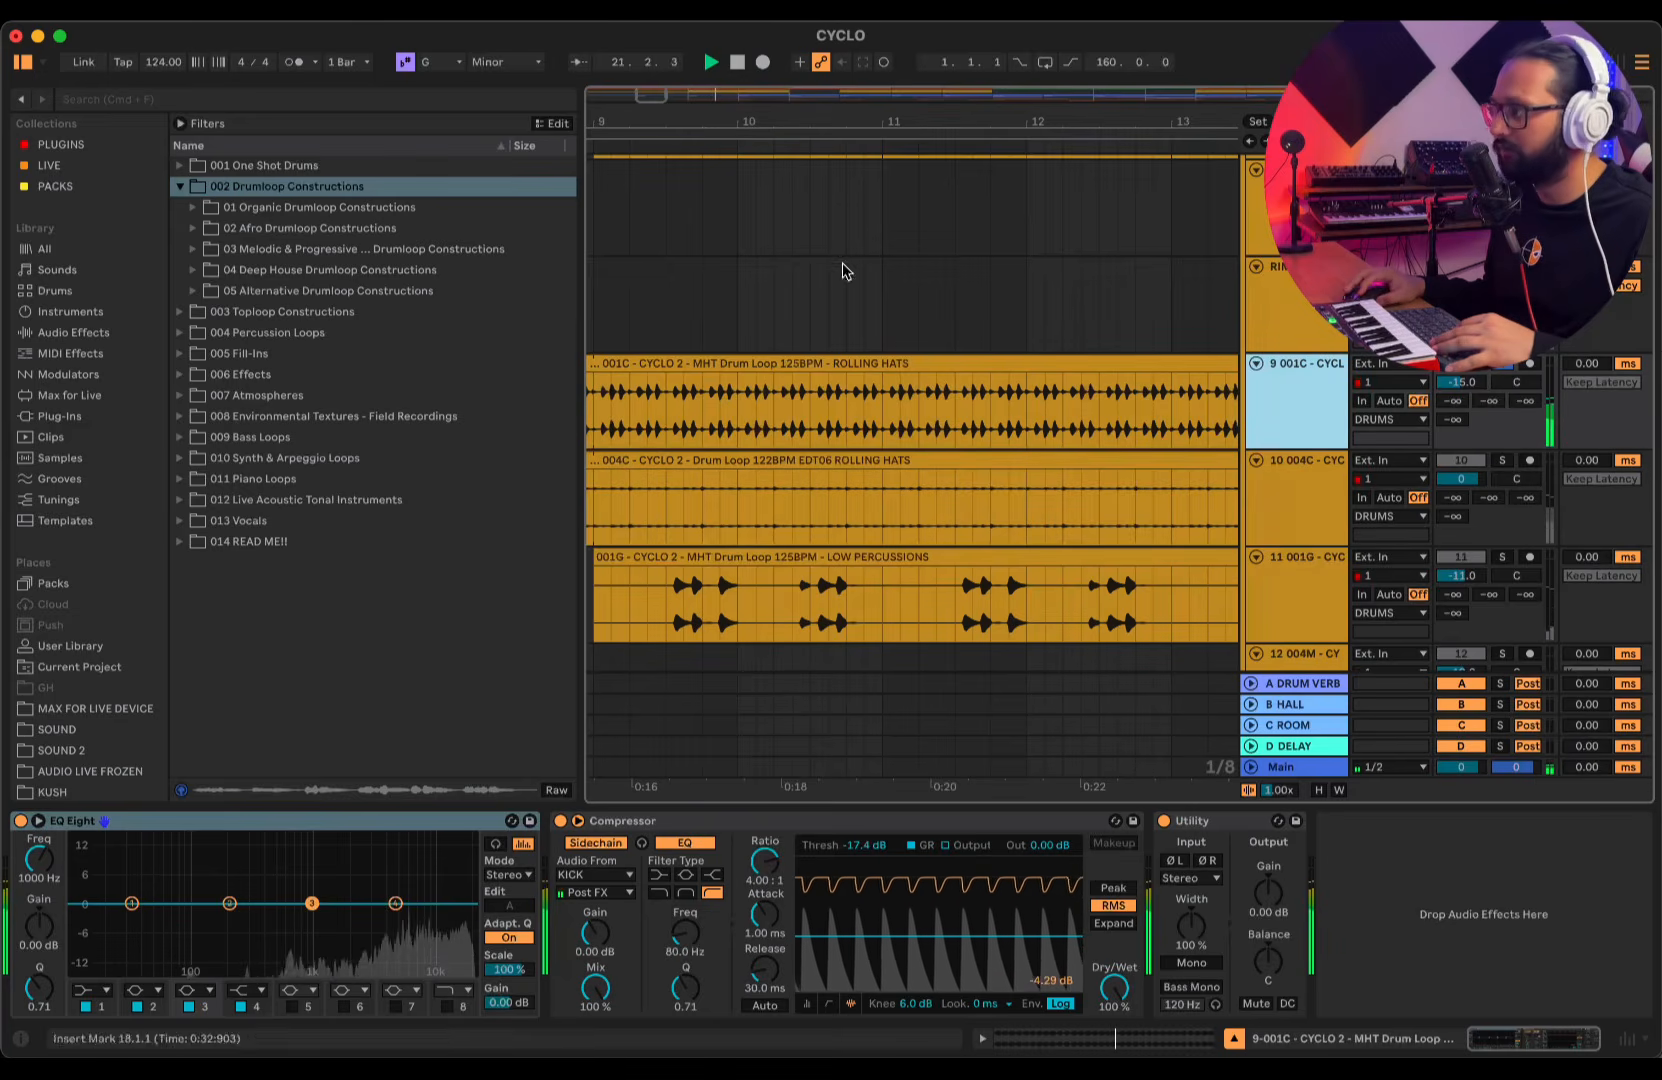
{"action": "left_click_drag", "start_coordinate": [905, 122], "coordinate": [668, 133]}
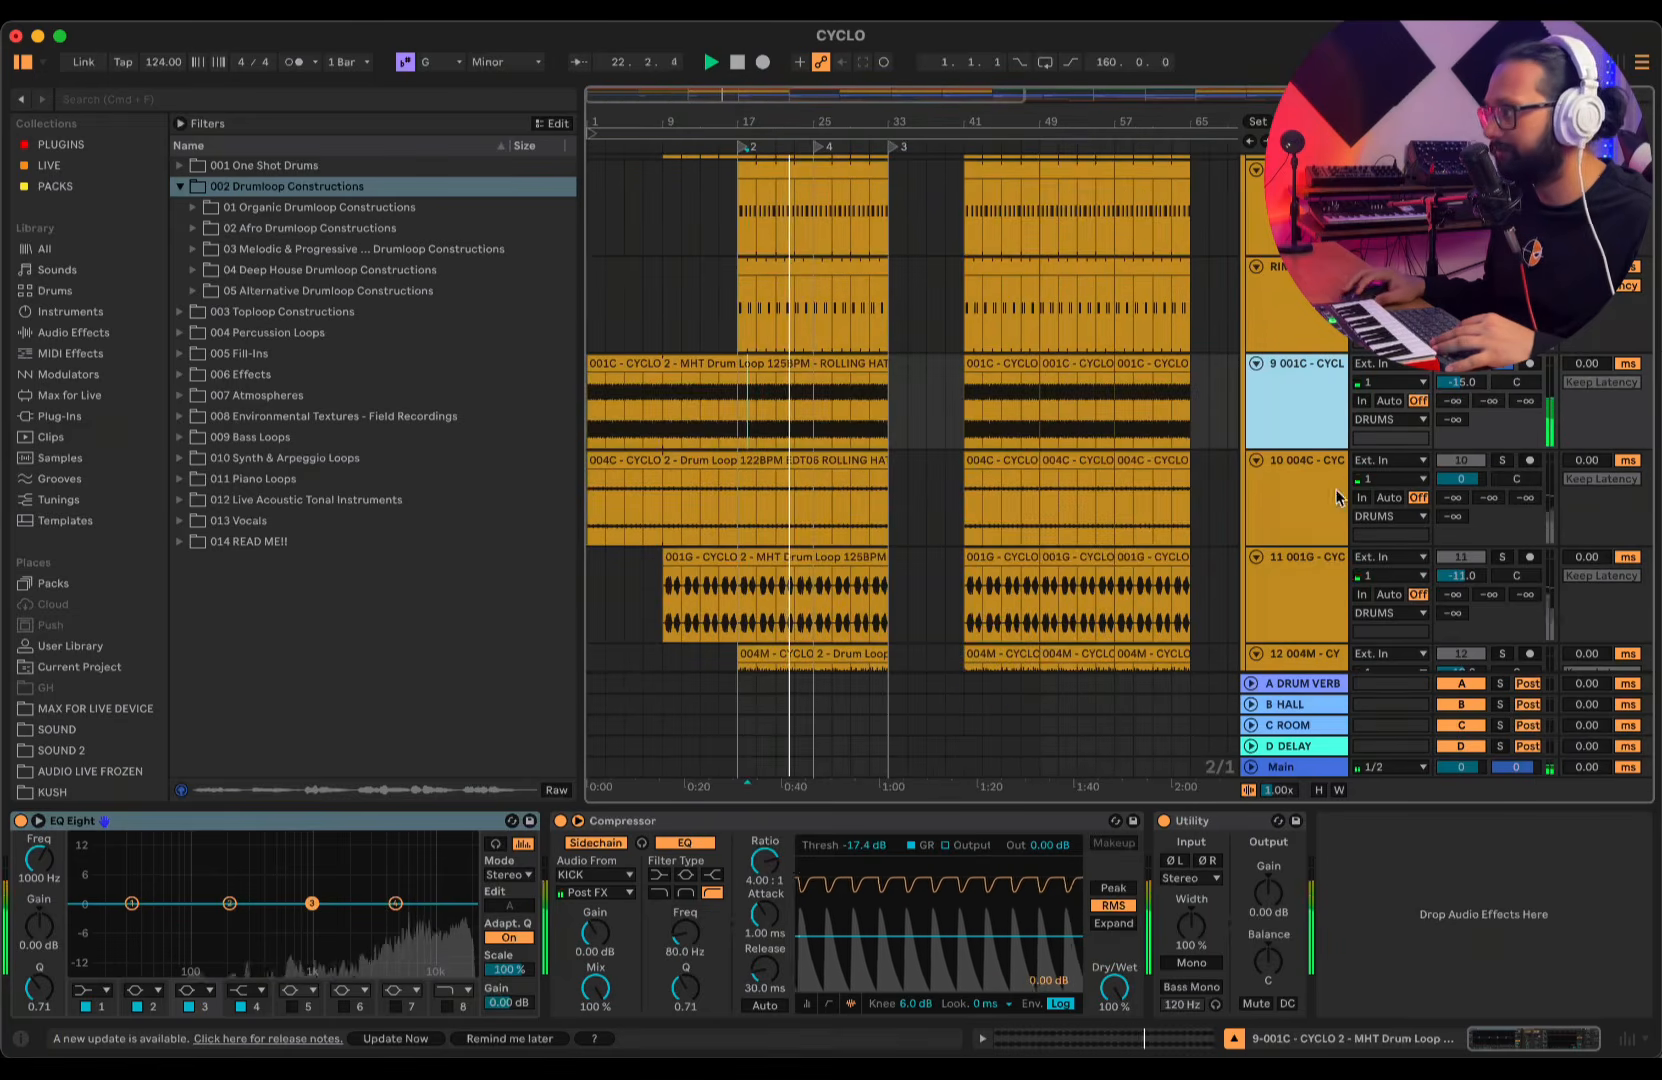
- Solo the 004C rolling hats drum loop track and audition it from bar 18
{"action": "left_click", "coordinate": [1501, 461]}
{"action": "key", "text": "space"}
{"action": "left_click_drag", "start_coordinate": [766, 123], "coordinate": [766, 200]}
{"action": "left_click", "coordinate": [1266, 502]}
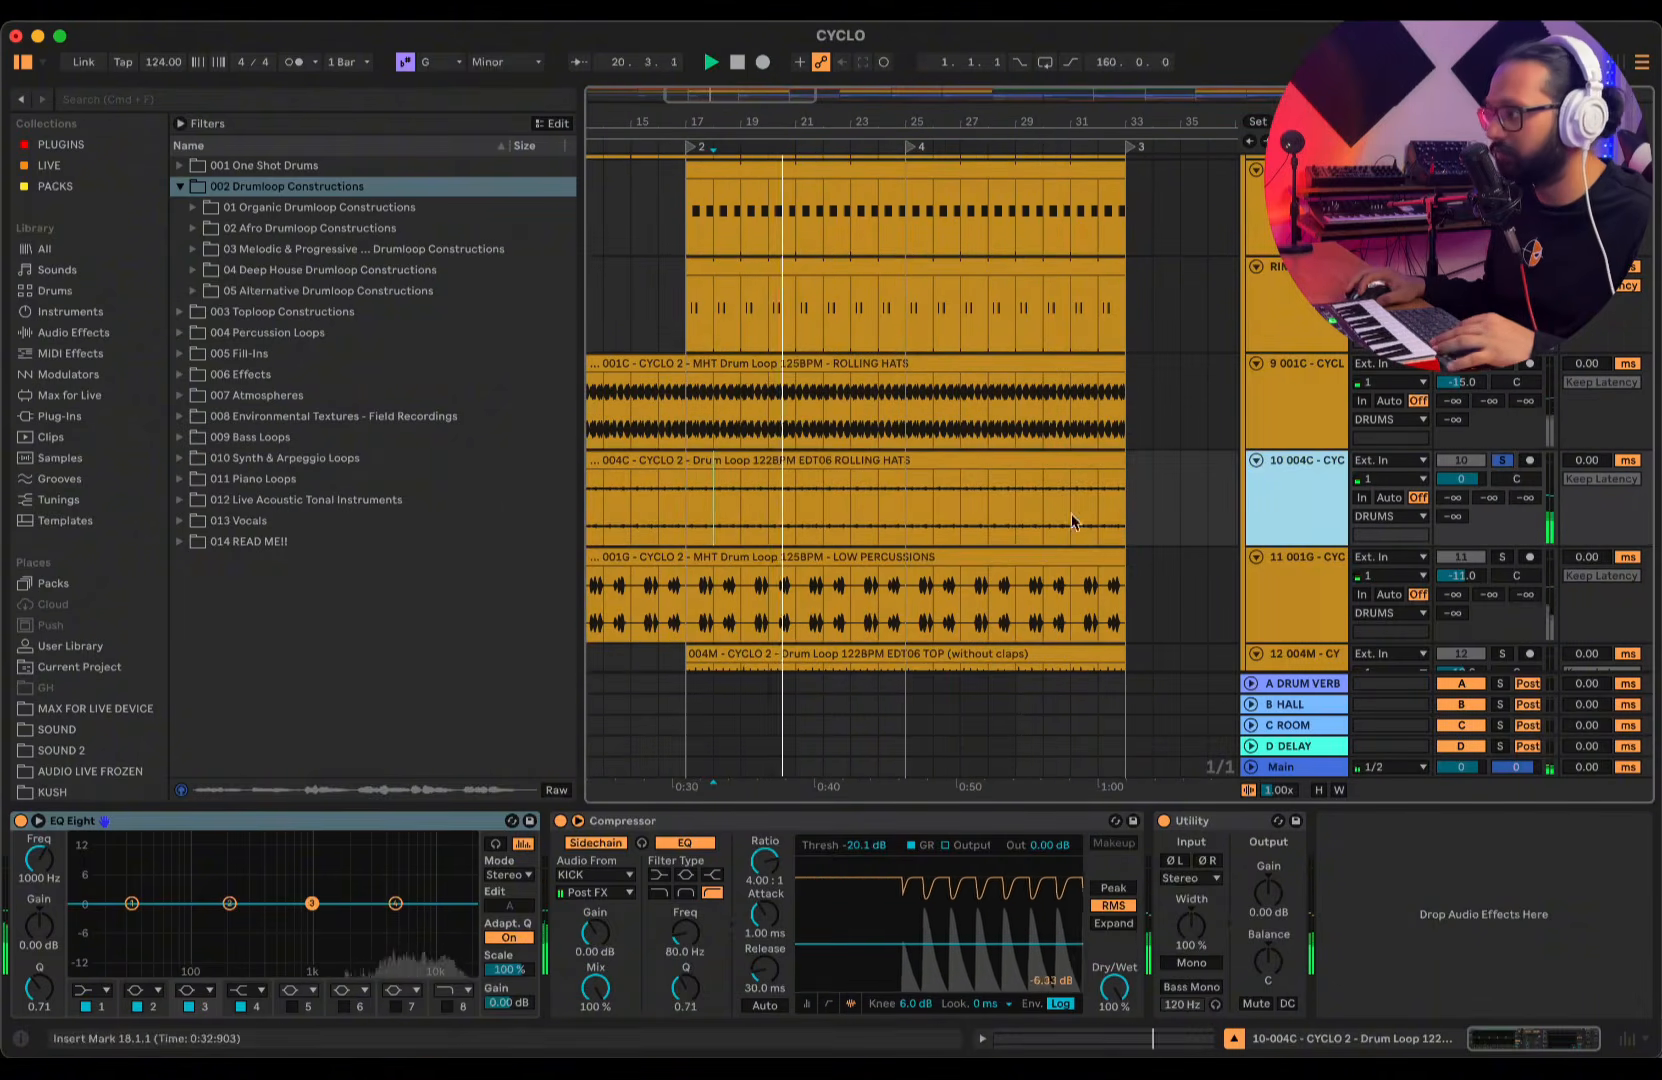
- Solo the 001G low percussions drum loop track and audition it from bar 18
{"action": "left_click", "coordinate": [1501, 557]}
{"action": "left_click", "coordinate": [714, 594]}
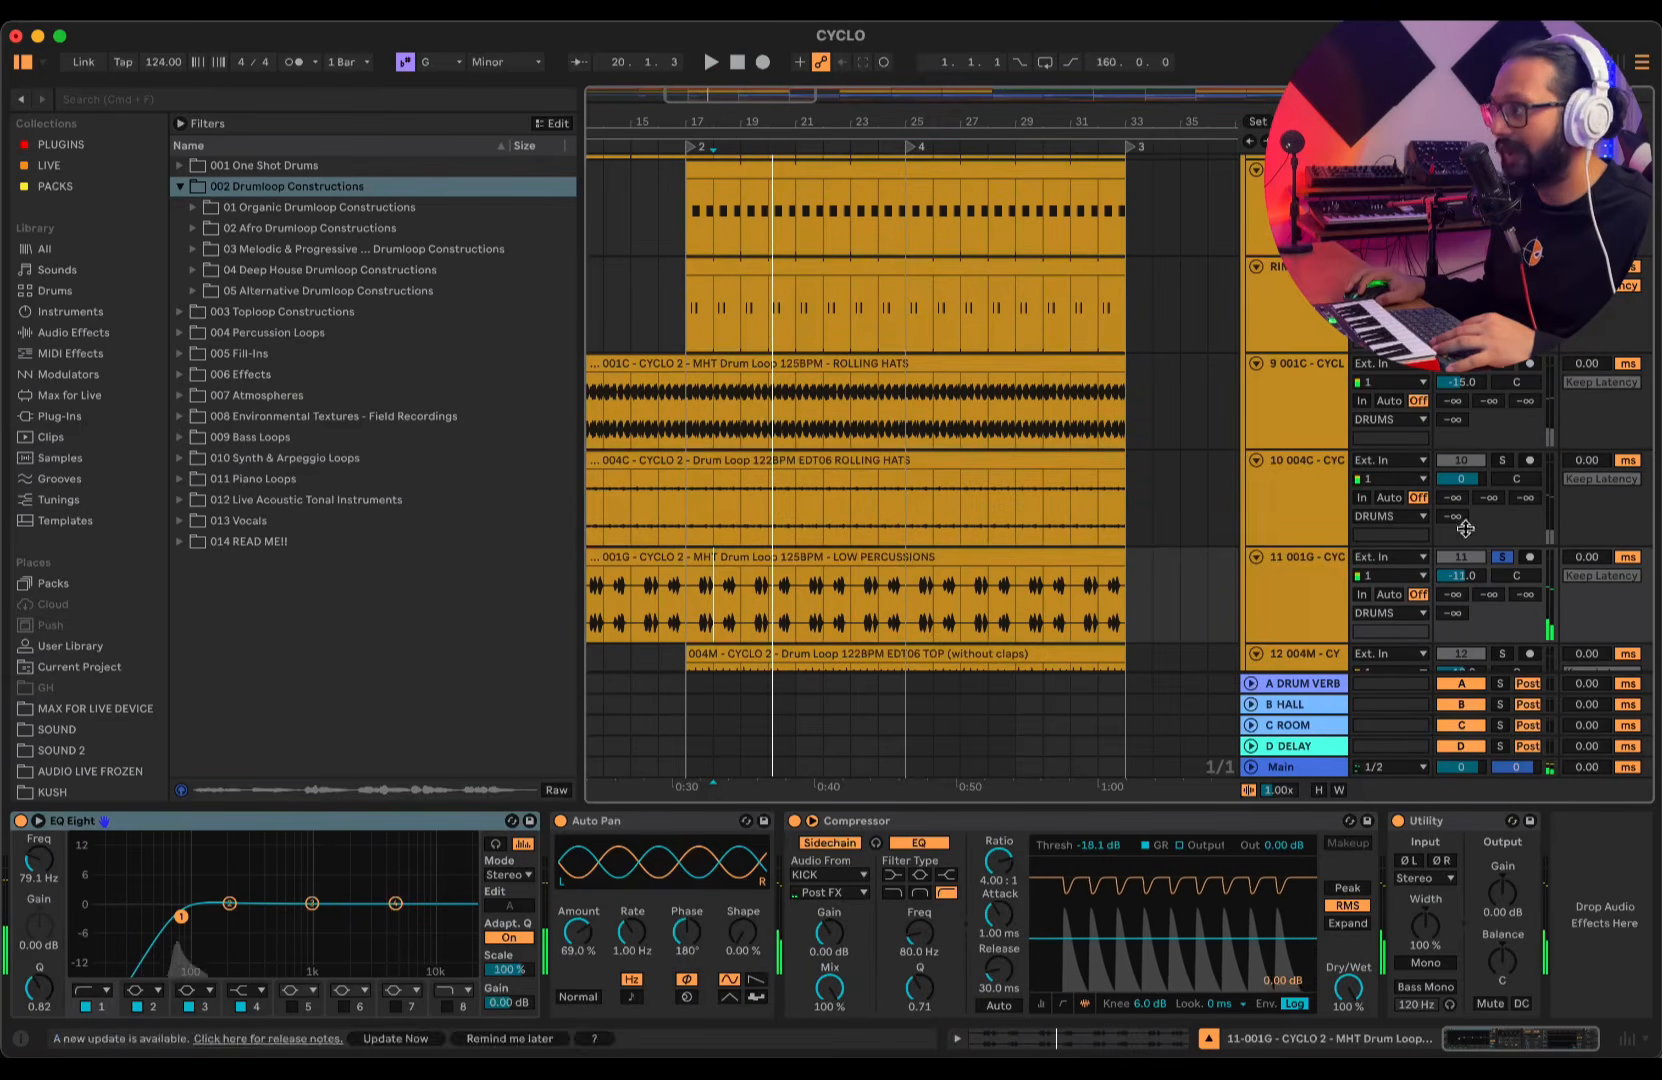
- Add the rolling hats loops, snare, clap and rim tracks to the solo and audition them with the low percussions from bar 18
{"action": "left_click", "coordinate": [1501, 460]}
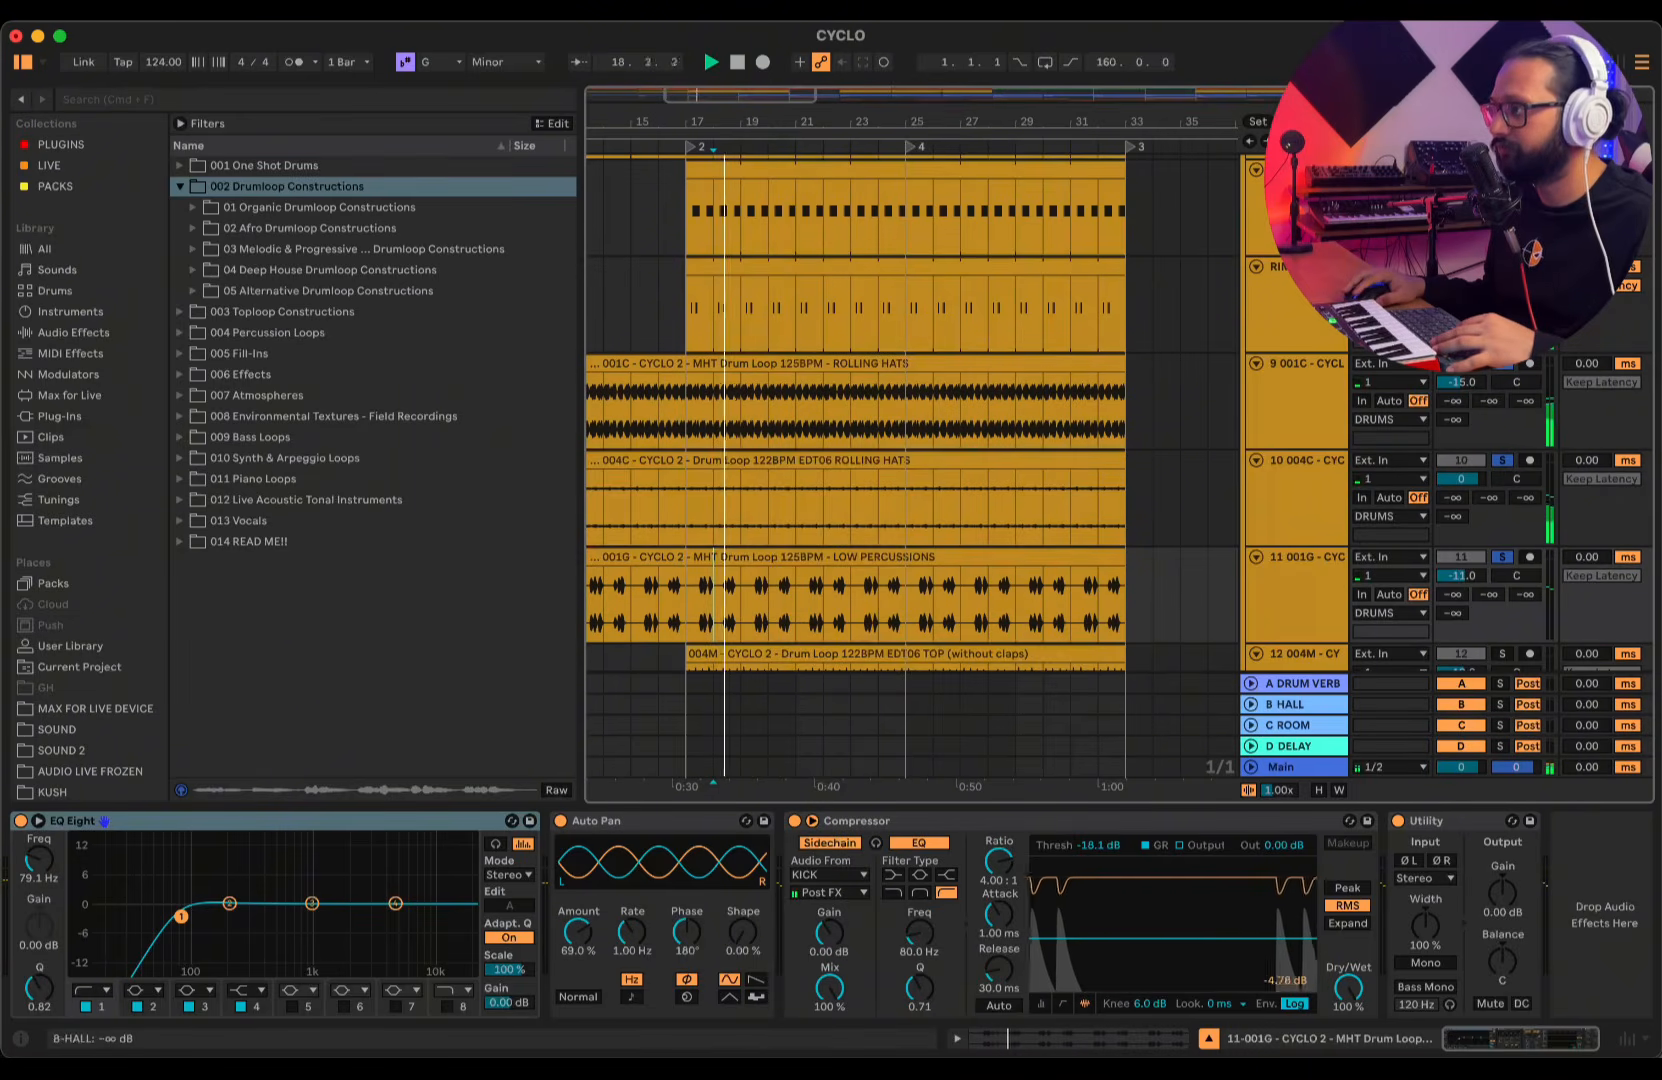
{"action": "scroll", "coordinate": [860, 460], "scroll_direction": "up", "scroll_amount": 5}
{"action": "scroll", "coordinate": [860, 460], "scroll_direction": "up", "scroll_amount": 2}
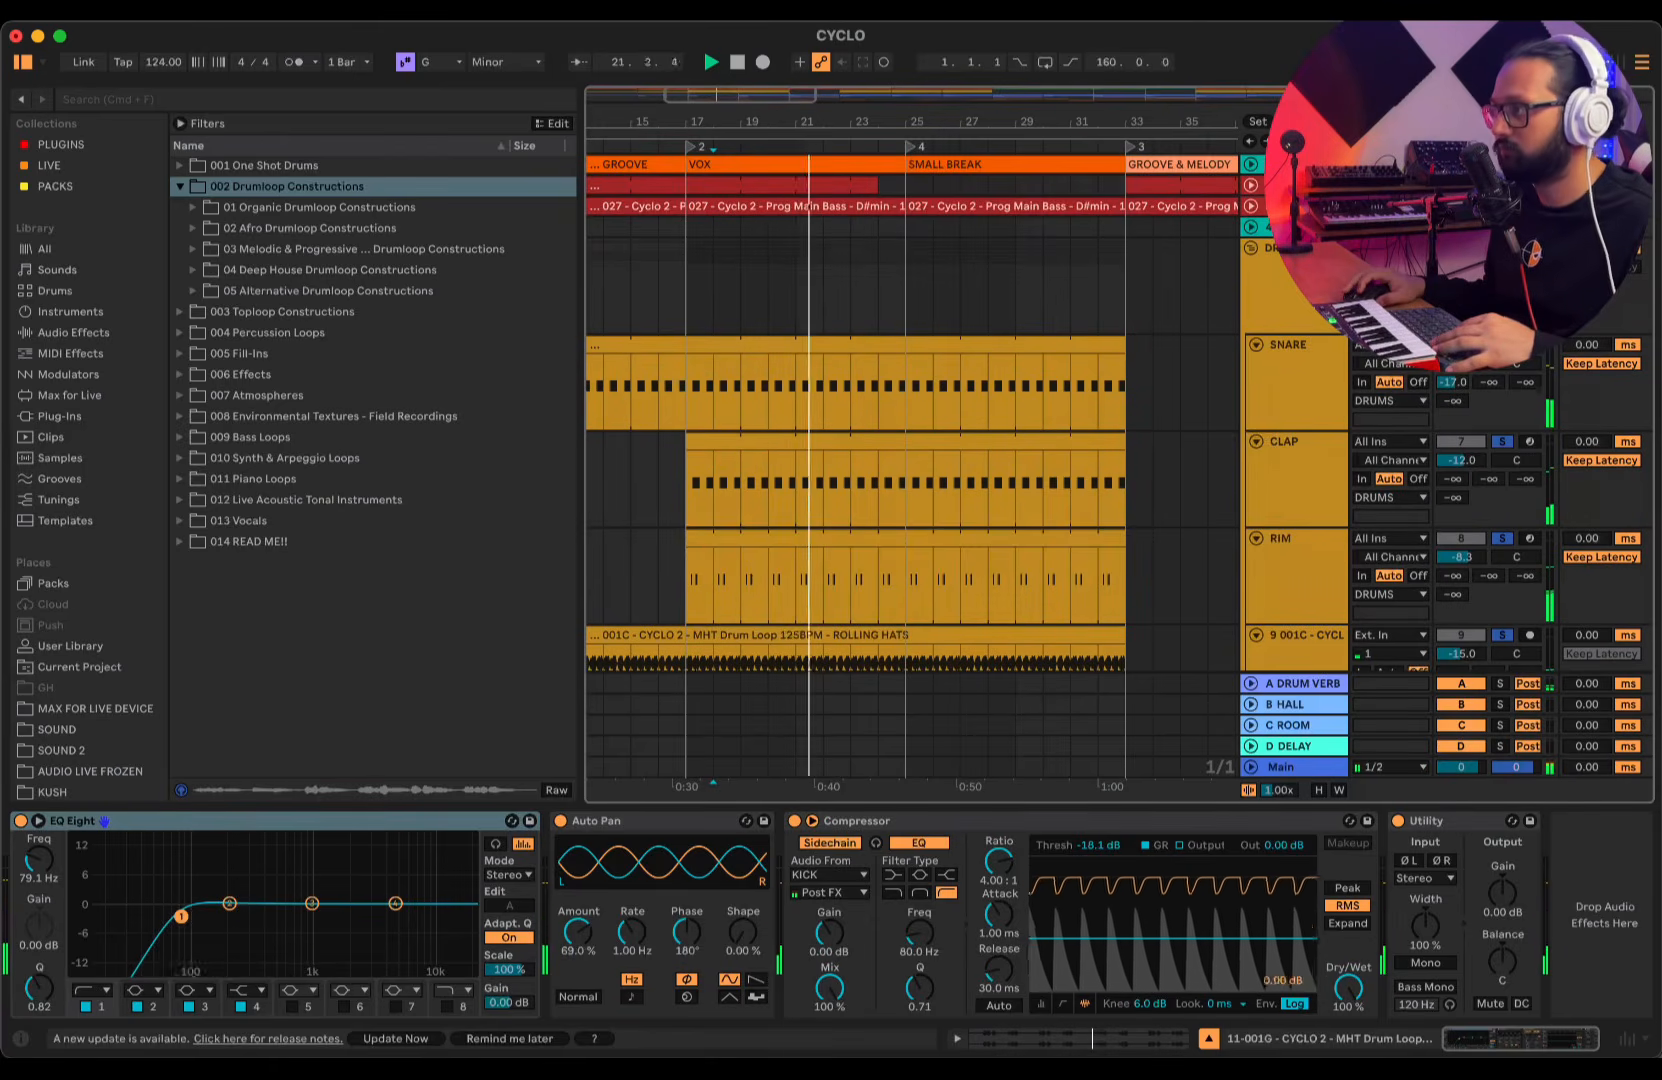
{"action": "scroll", "coordinate": [1056, 335], "scroll_direction": "down", "scroll_amount": 5}
{"action": "scroll", "coordinate": [1056, 335], "scroll_direction": "up", "scroll_amount": 5}
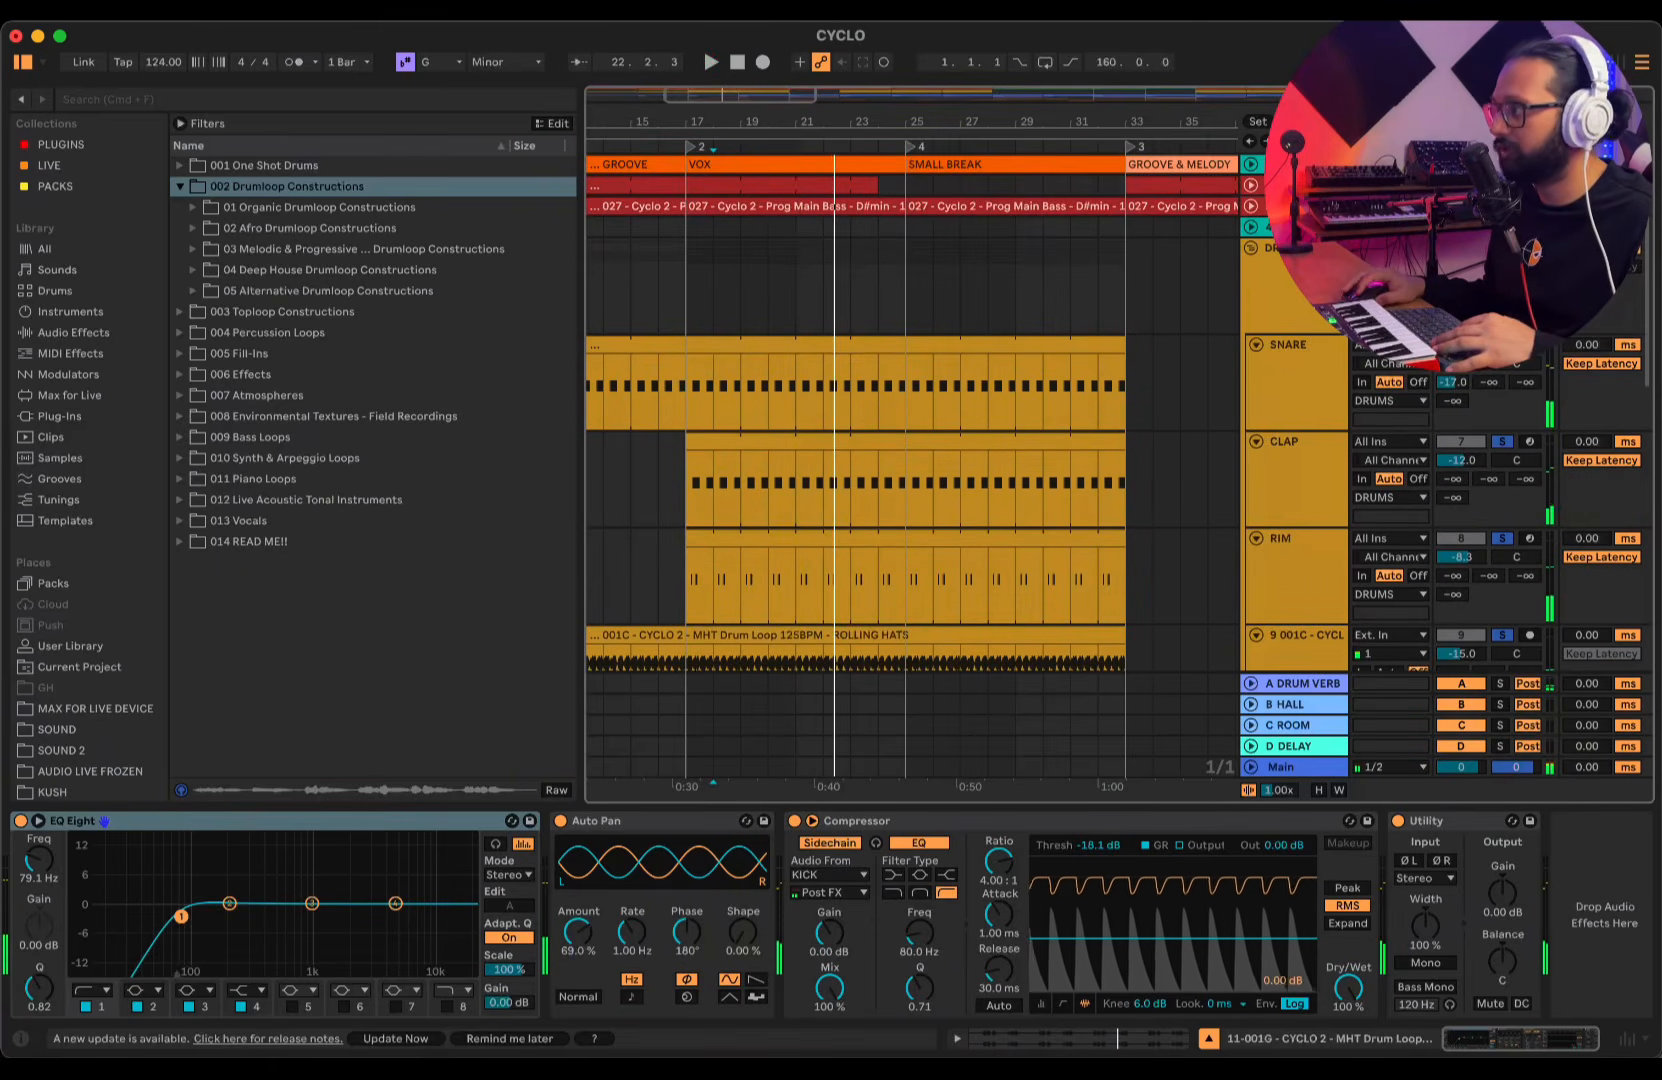
{"action": "scroll", "coordinate": [700, 550], "scroll_direction": "down", "scroll_amount": 5}
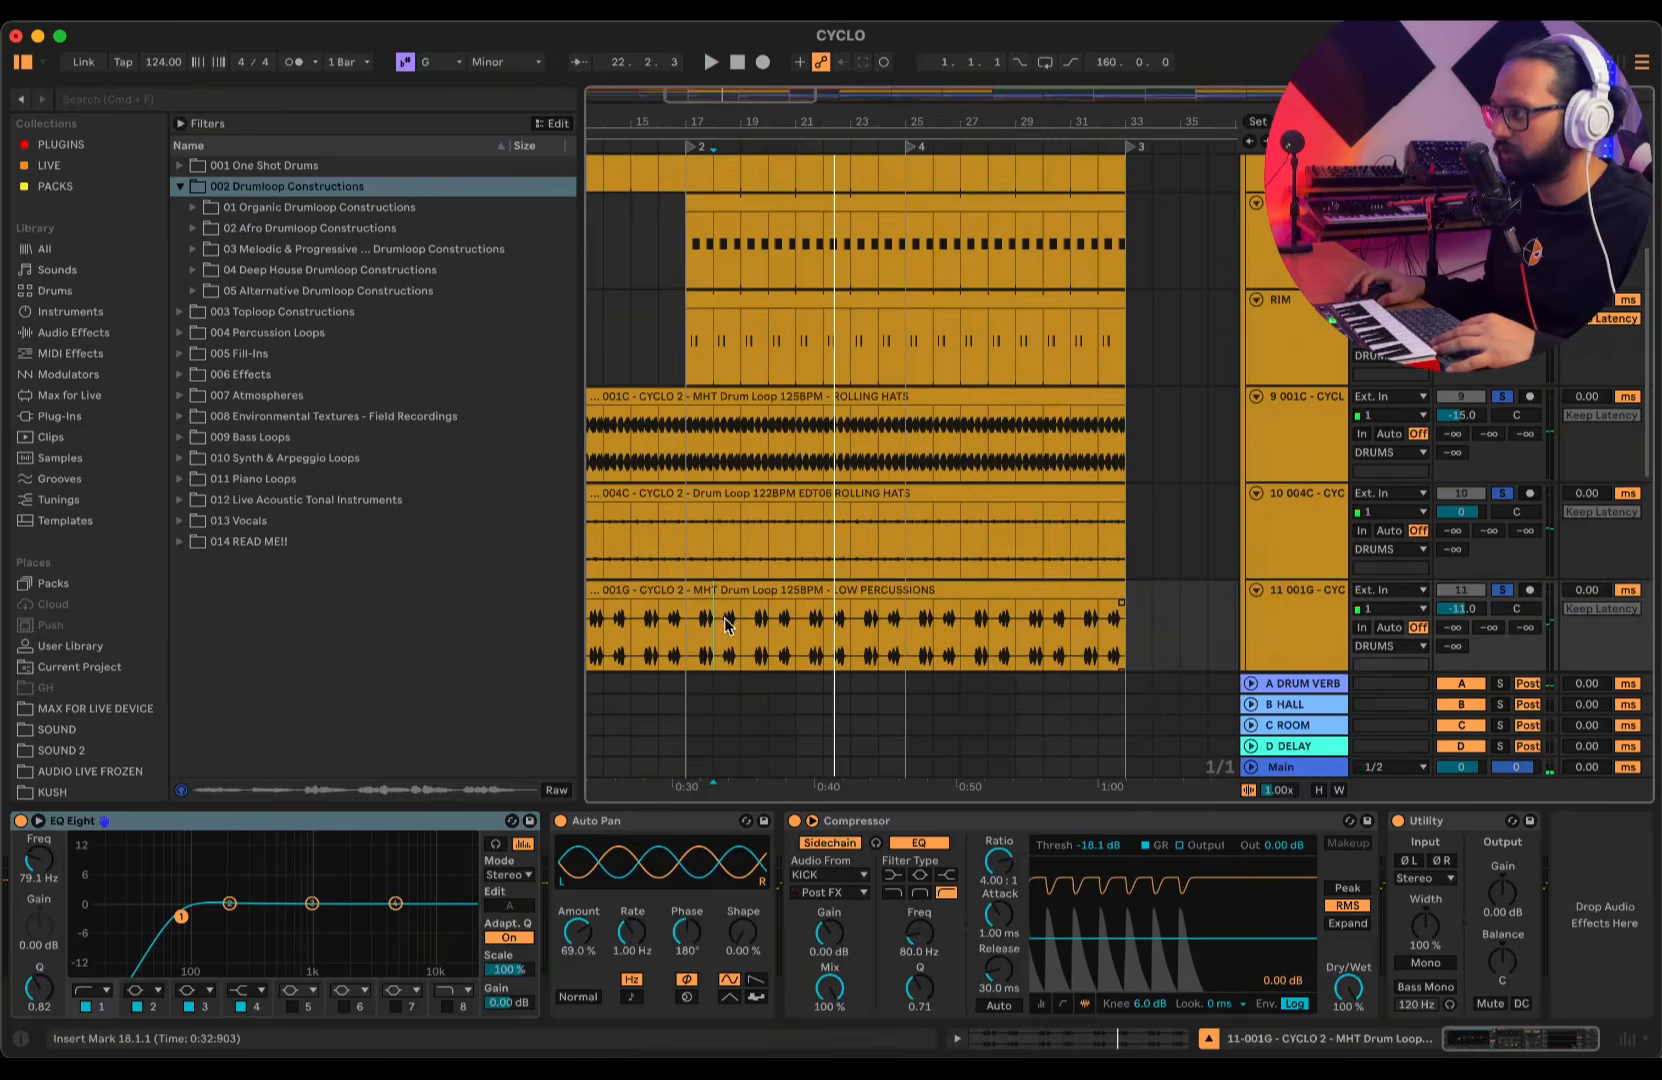
{"action": "scroll", "coordinate": [727, 632], "scroll_direction": "down", "scroll_amount": 2}
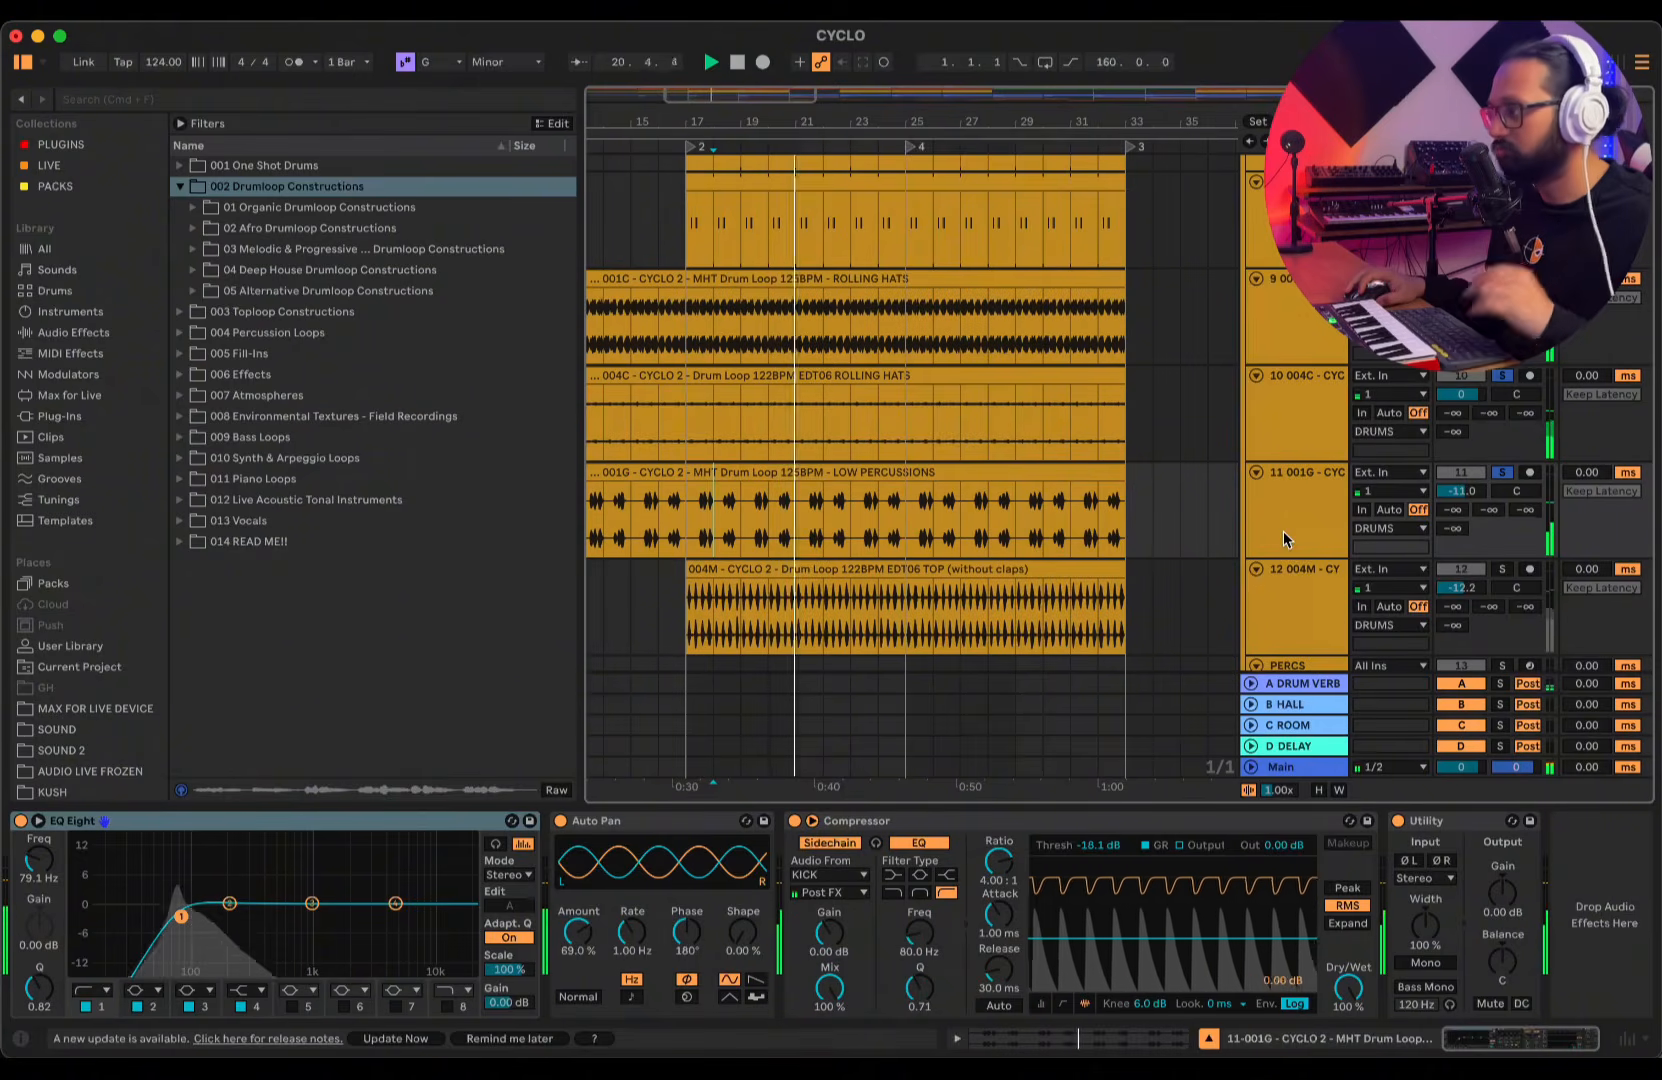
- Solo the 004M top drum loop (without claps), audition it from bar 18 and select its track
{"action": "scroll", "coordinate": [1259, 527], "scroll_direction": "down", "scroll_amount": 2}
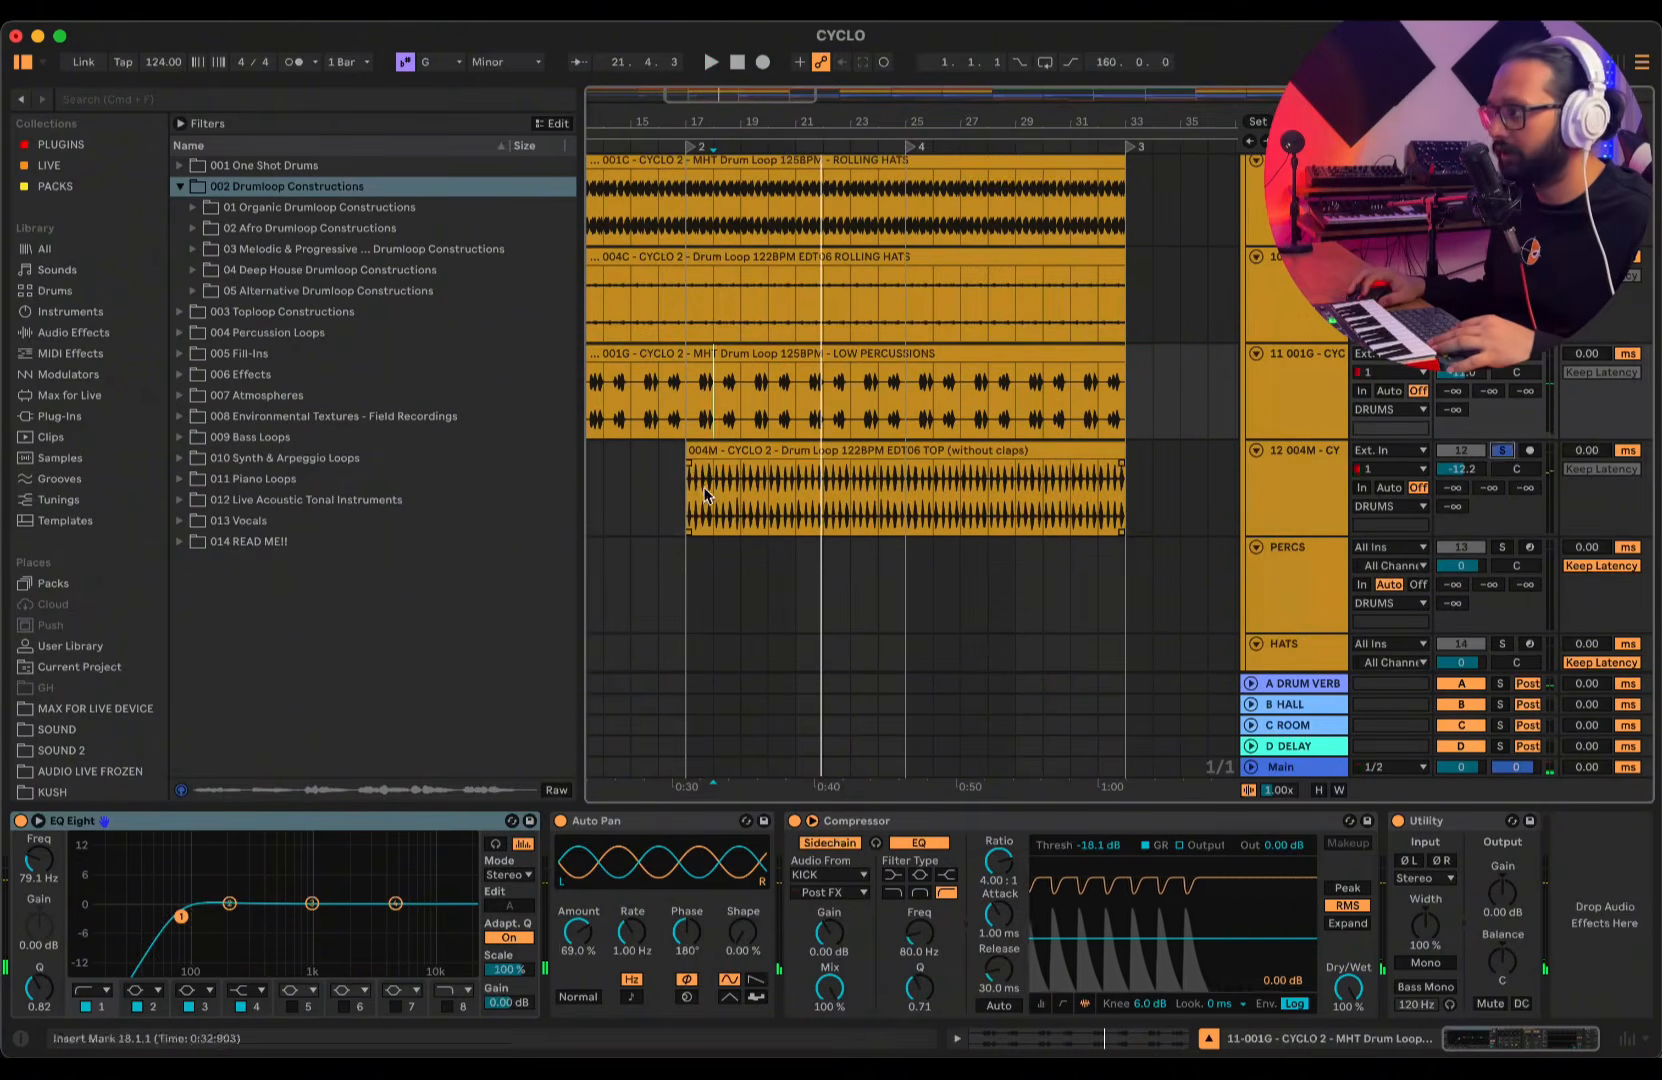
{"action": "left_click", "coordinate": [810, 517]}
{"action": "left_click", "coordinate": [1285, 465]}
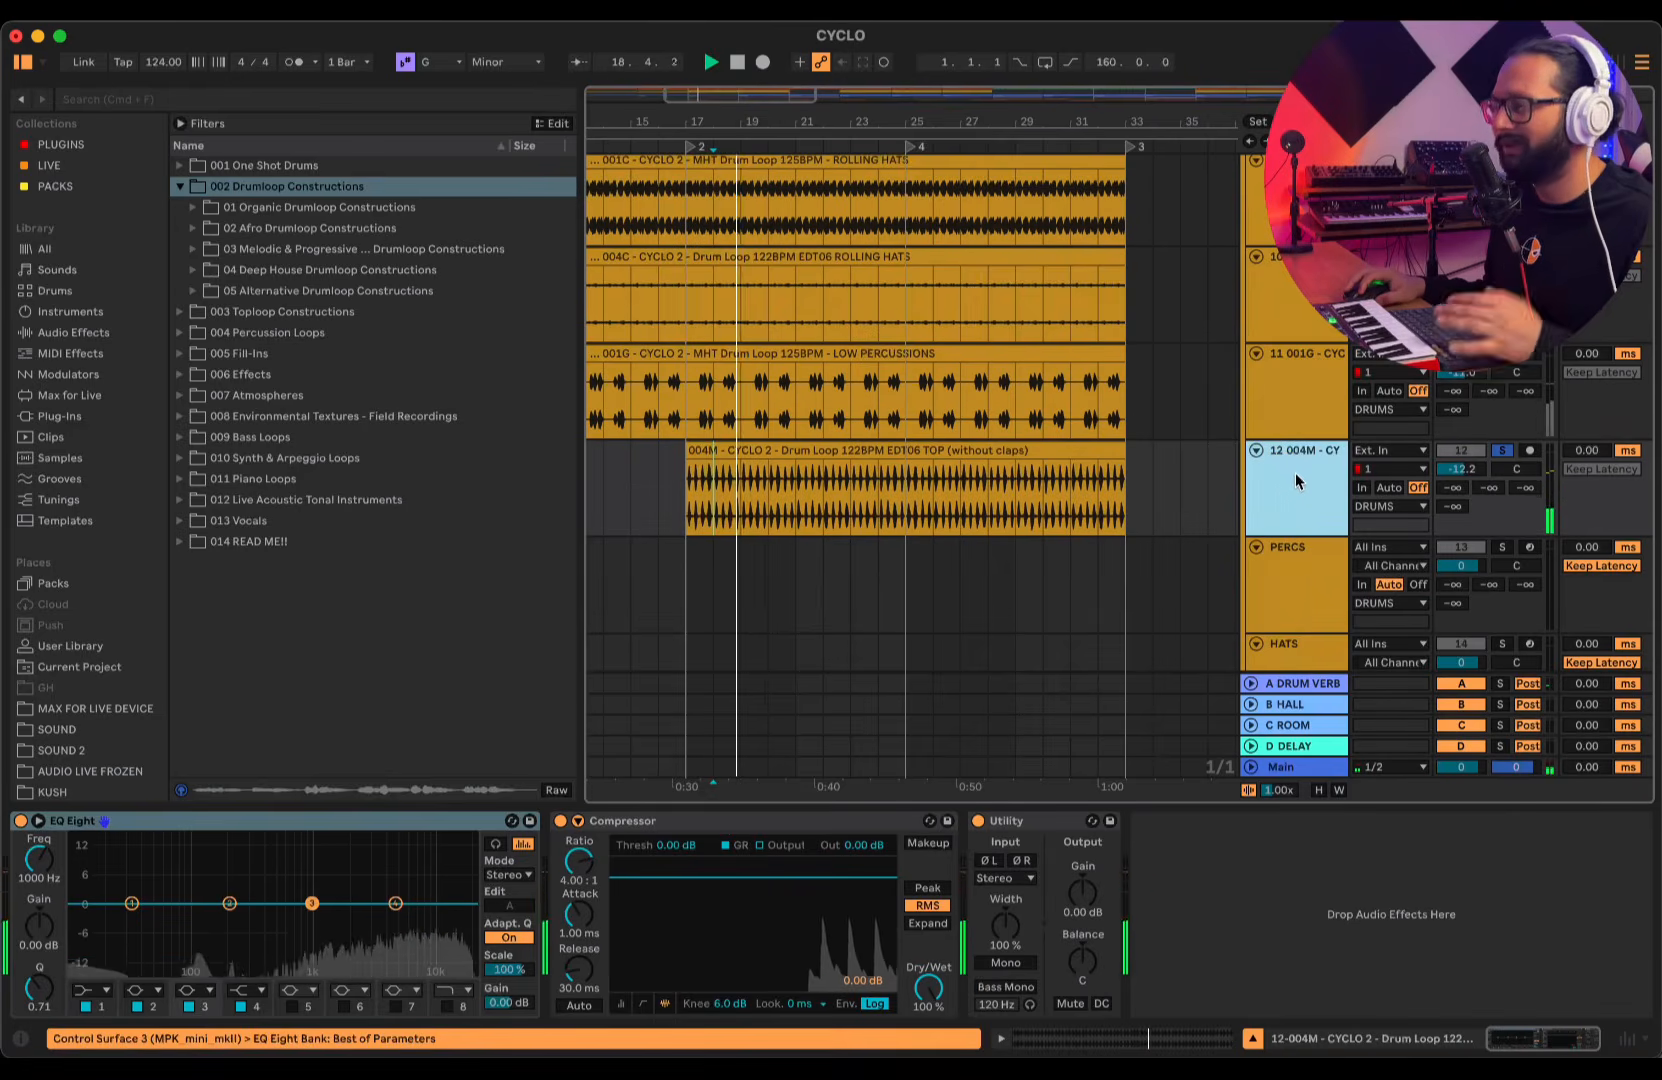
{"action": "scroll", "coordinate": [1305, 483], "scroll_direction": "down", "scroll_amount": 1}
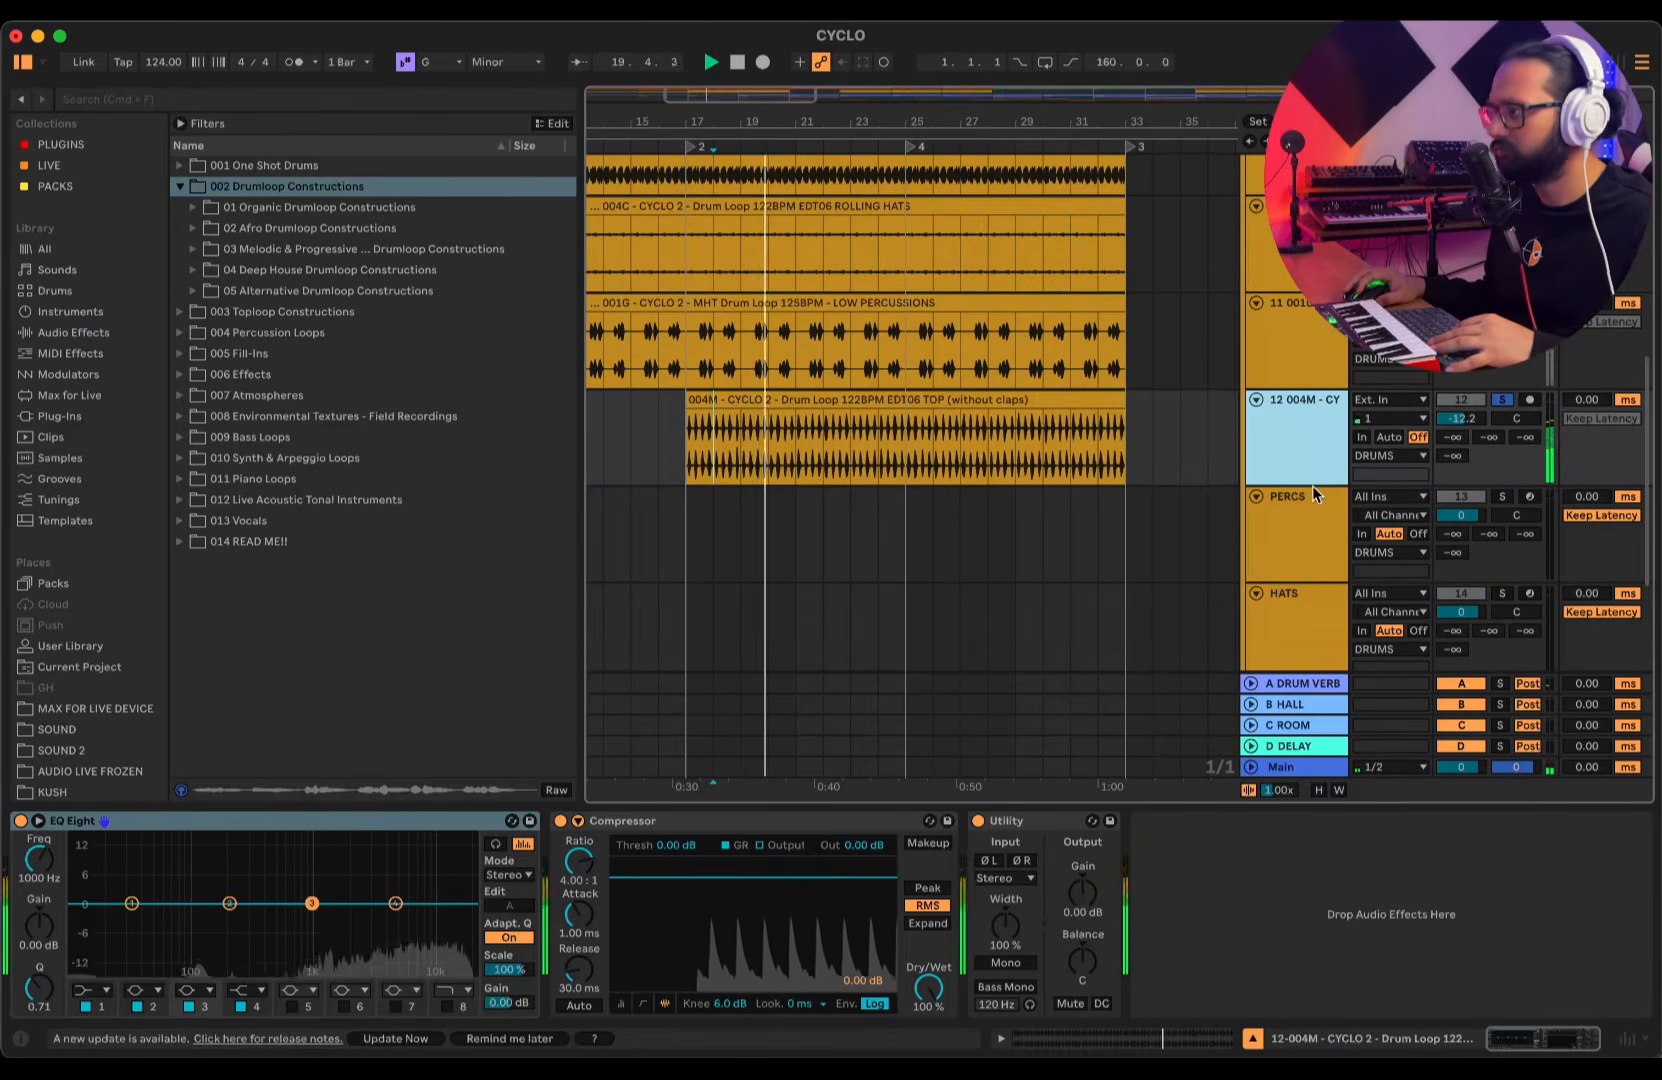
{"action": "scroll", "coordinate": [1322, 447], "scroll_direction": "up", "scroll_amount": 1}
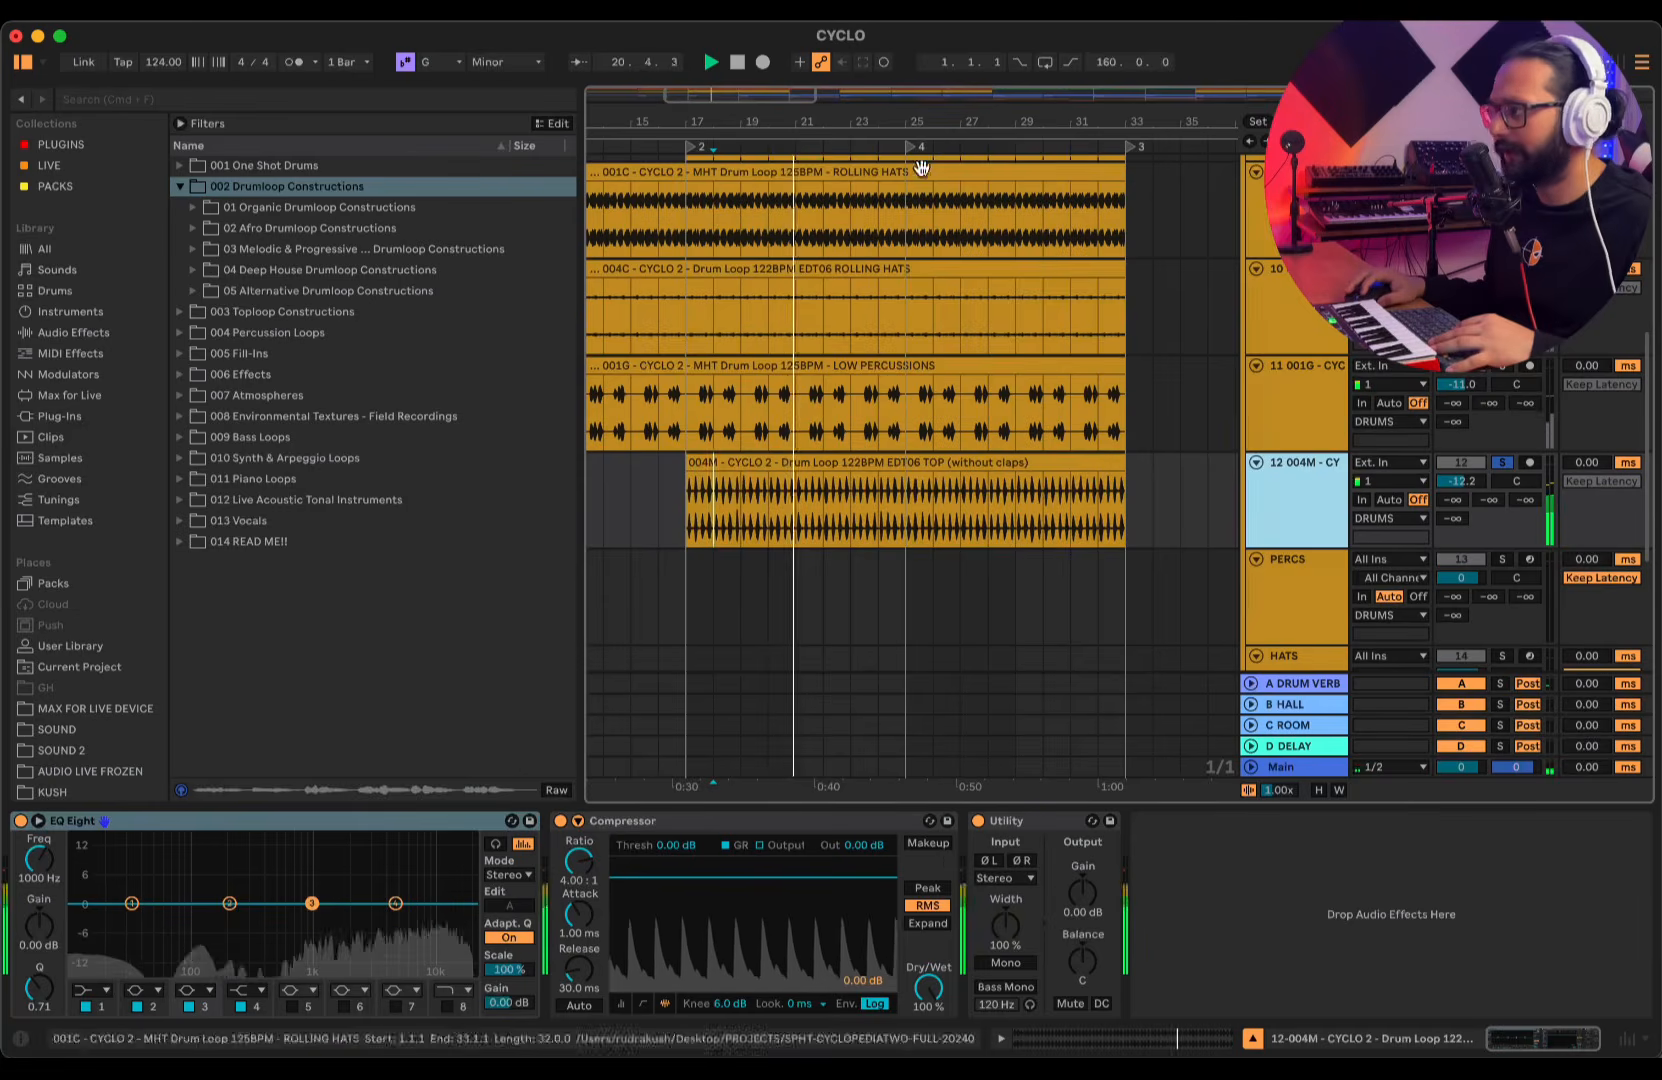
- Stop the 004M top loop audition, clear its solo and collapse the DRUMS group
{"action": "left_click_drag", "start_coordinate": [985, 123], "coordinate": [705, 427]}
{"action": "scroll", "coordinate": [712, 423], "scroll_direction": "up", "scroll_amount": 6}
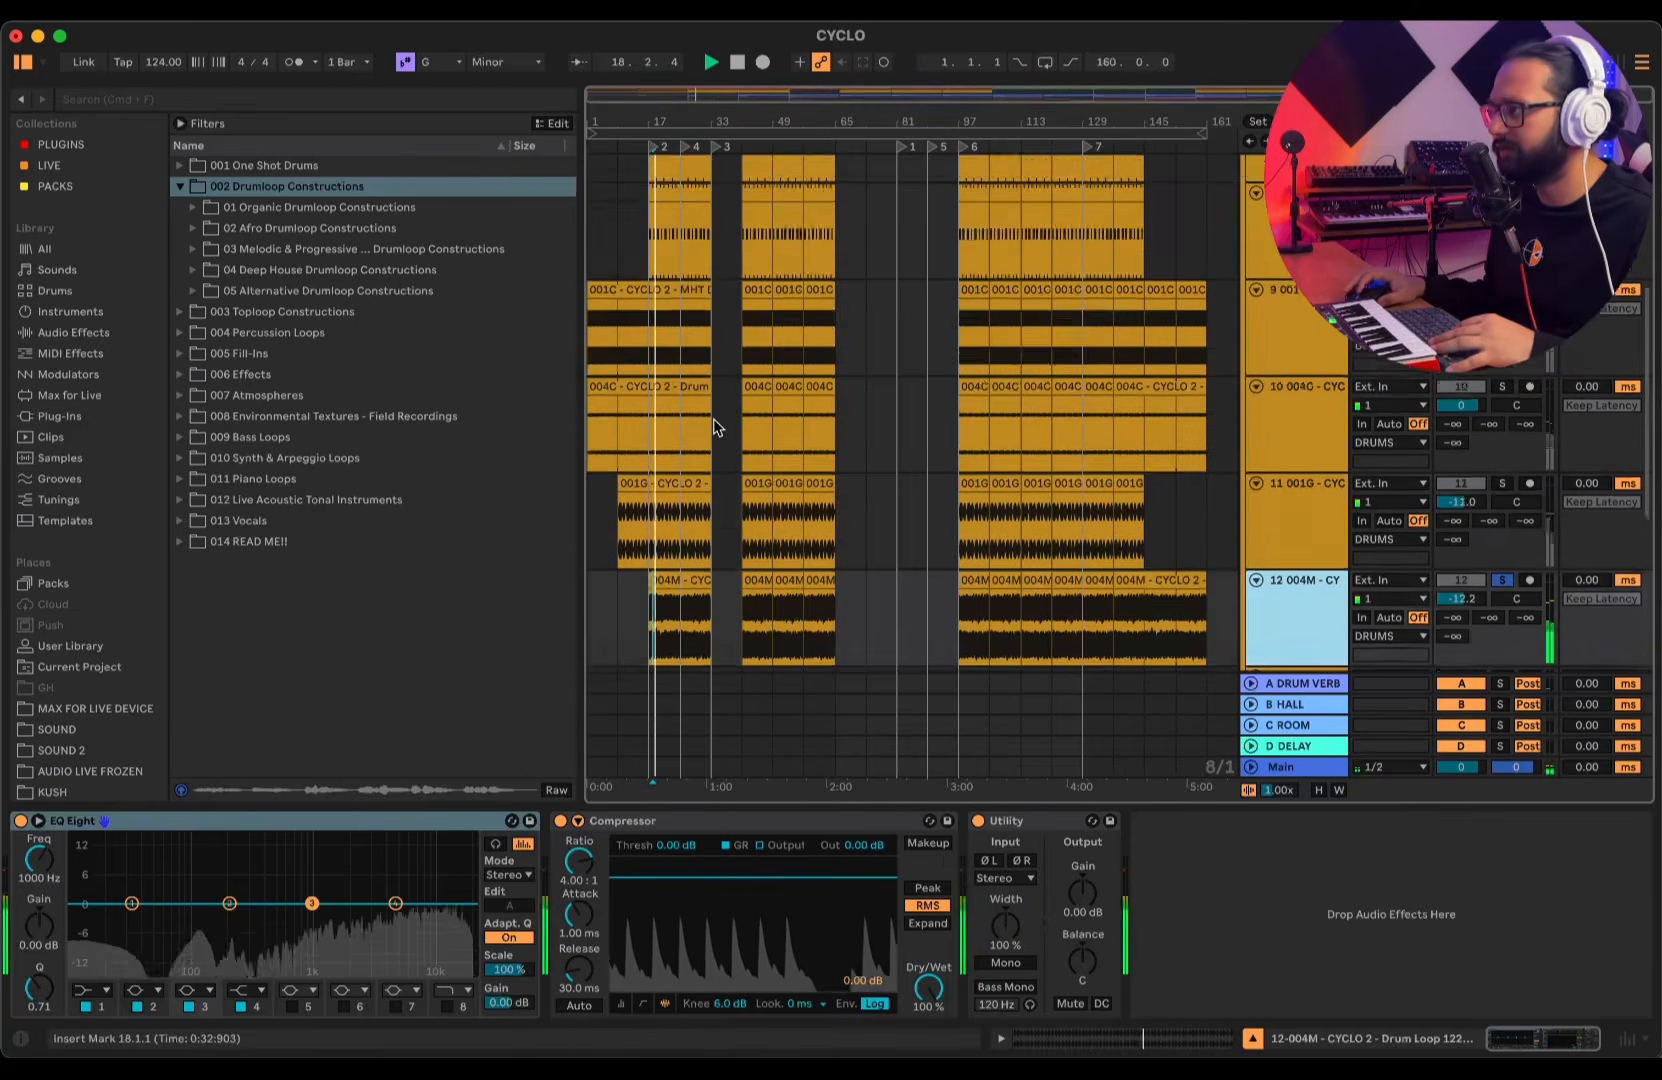
{"action": "key", "text": "alt+u"}
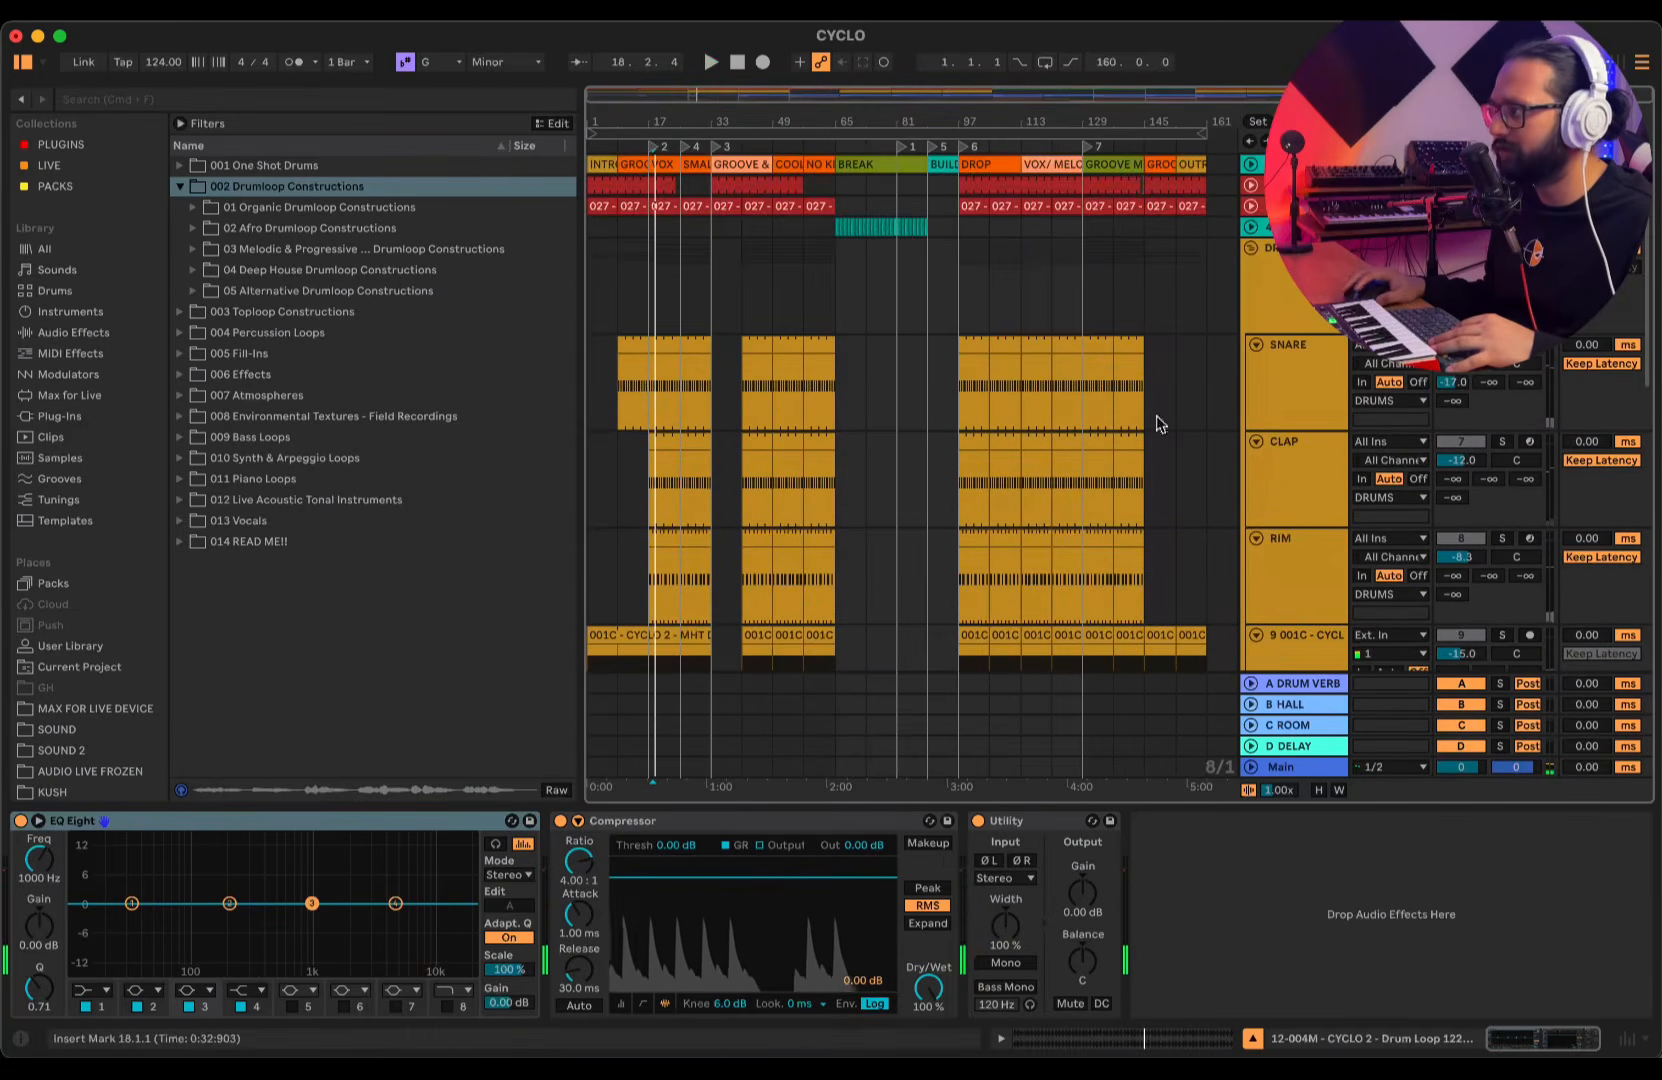
{"action": "left_click", "coordinate": [1257, 252]}
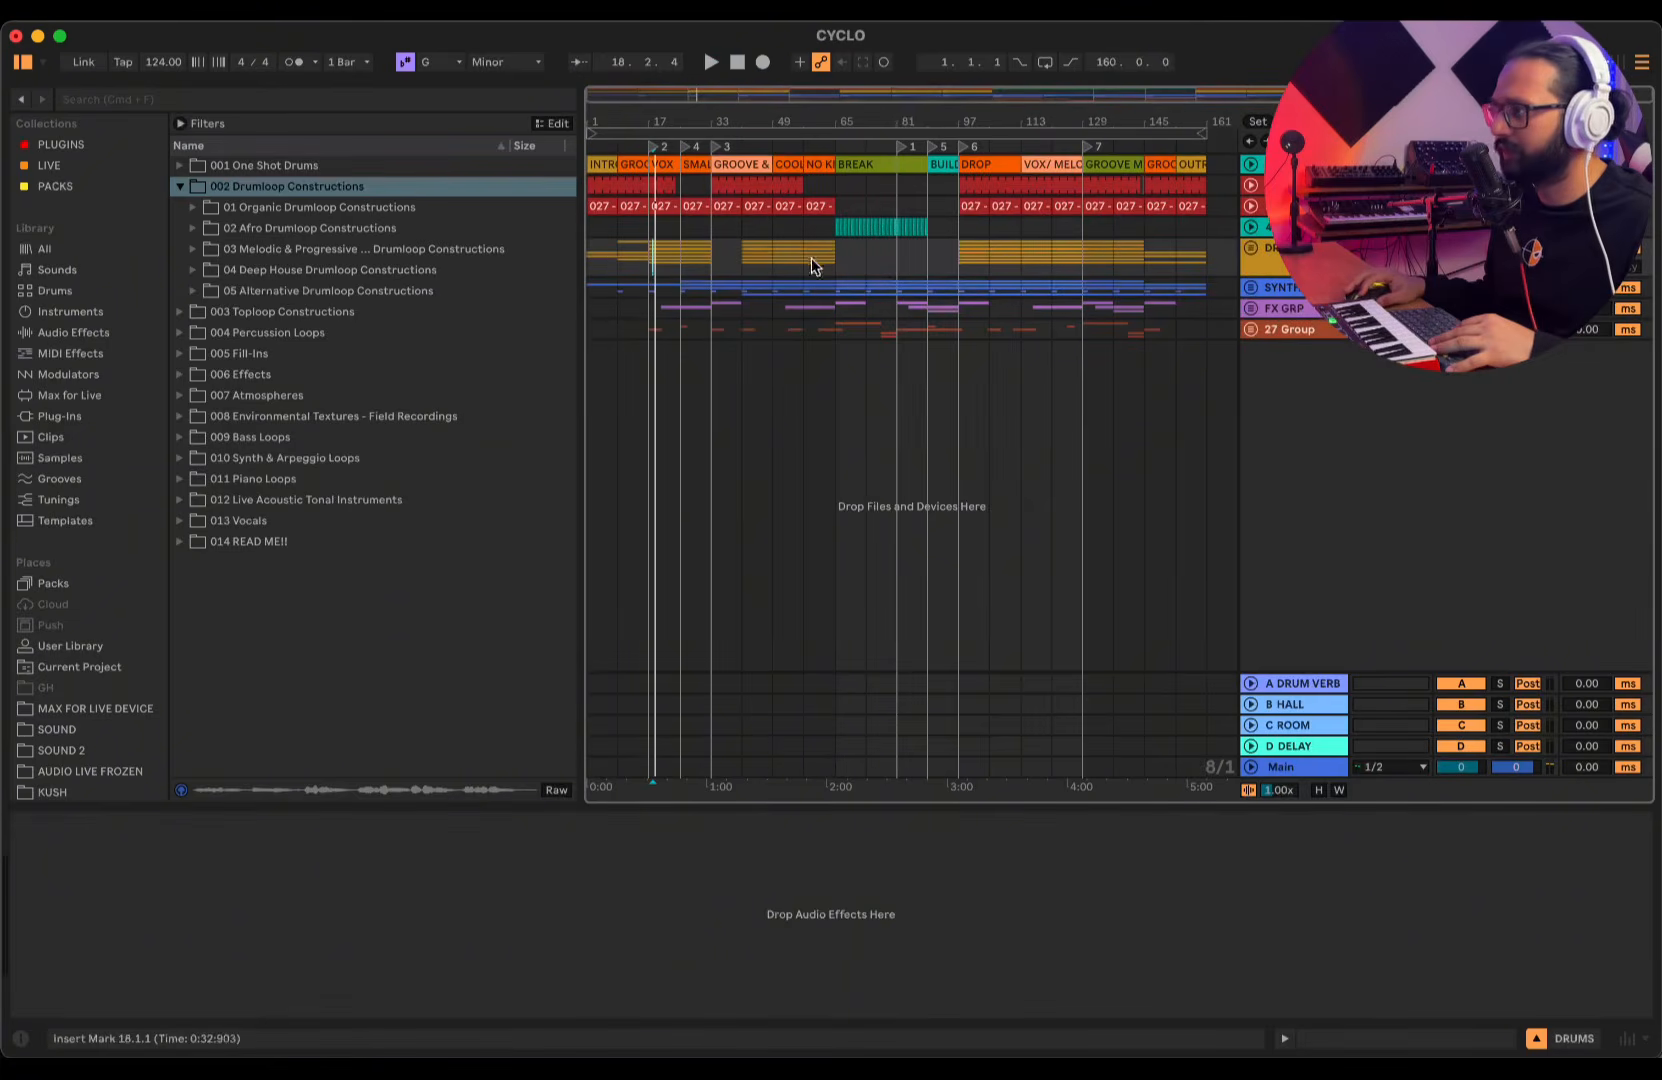
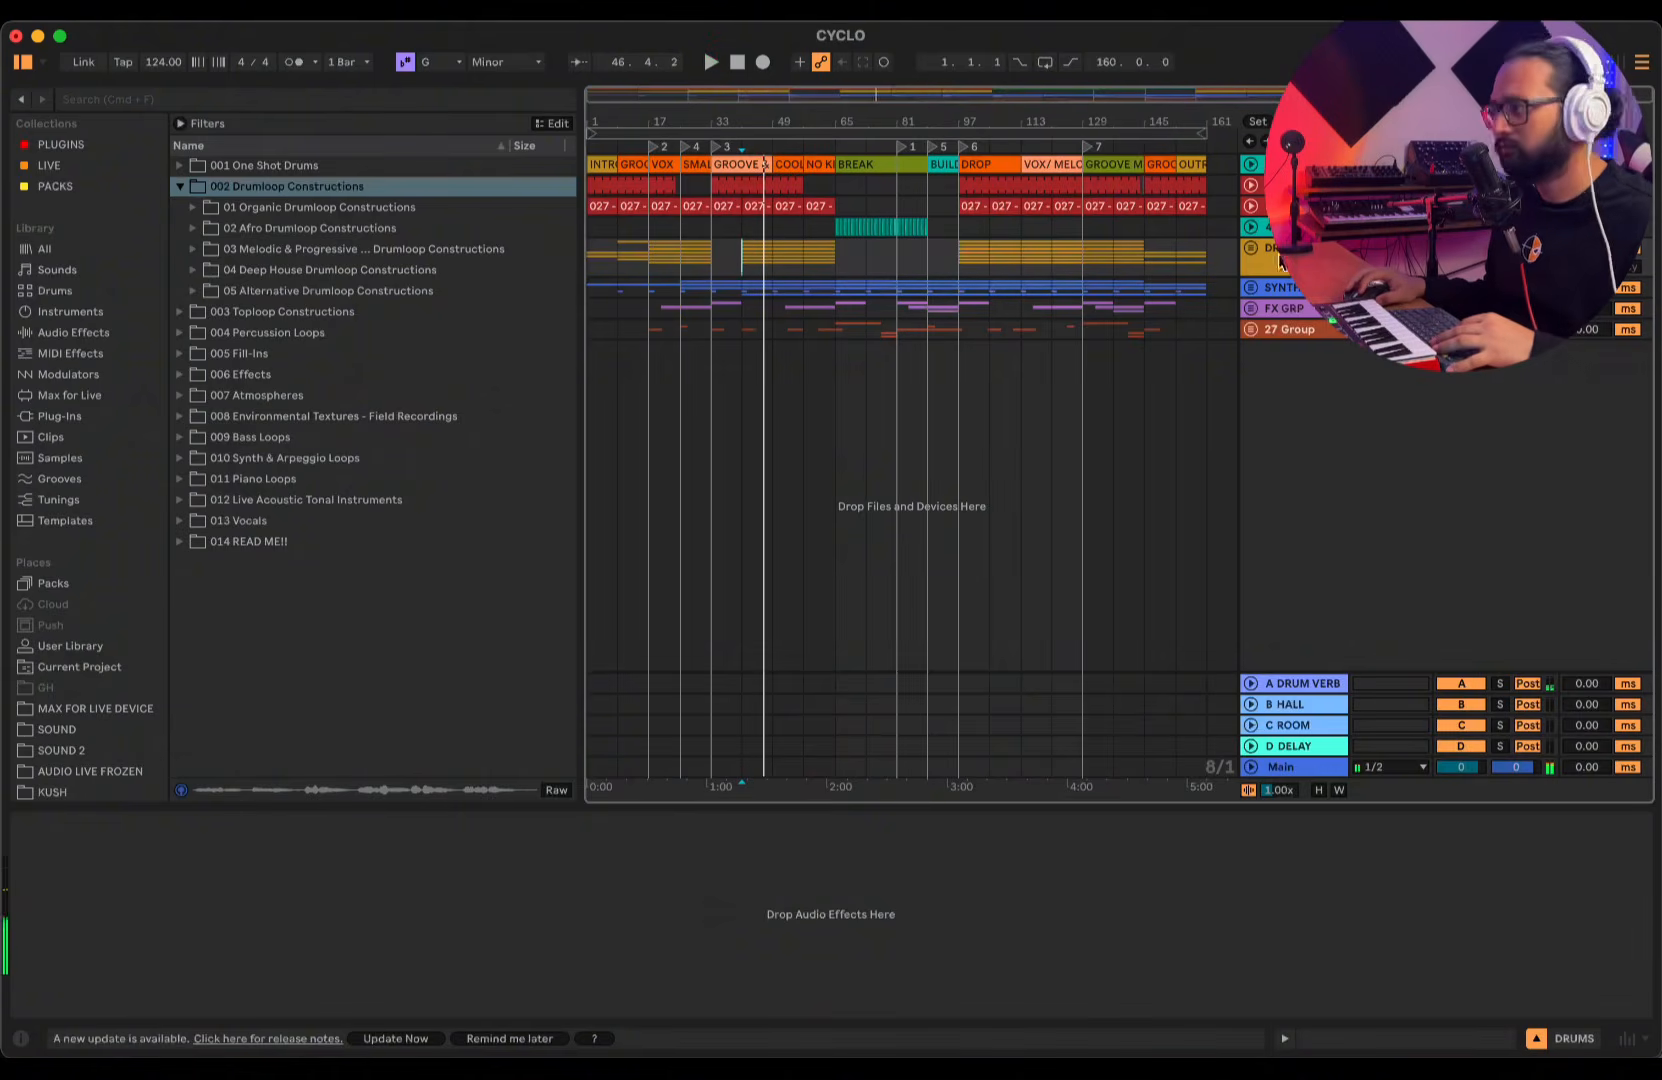
- Expand the SYNTHS group to show its individual tracks
{"action": "left_click", "coordinate": [1254, 285]}
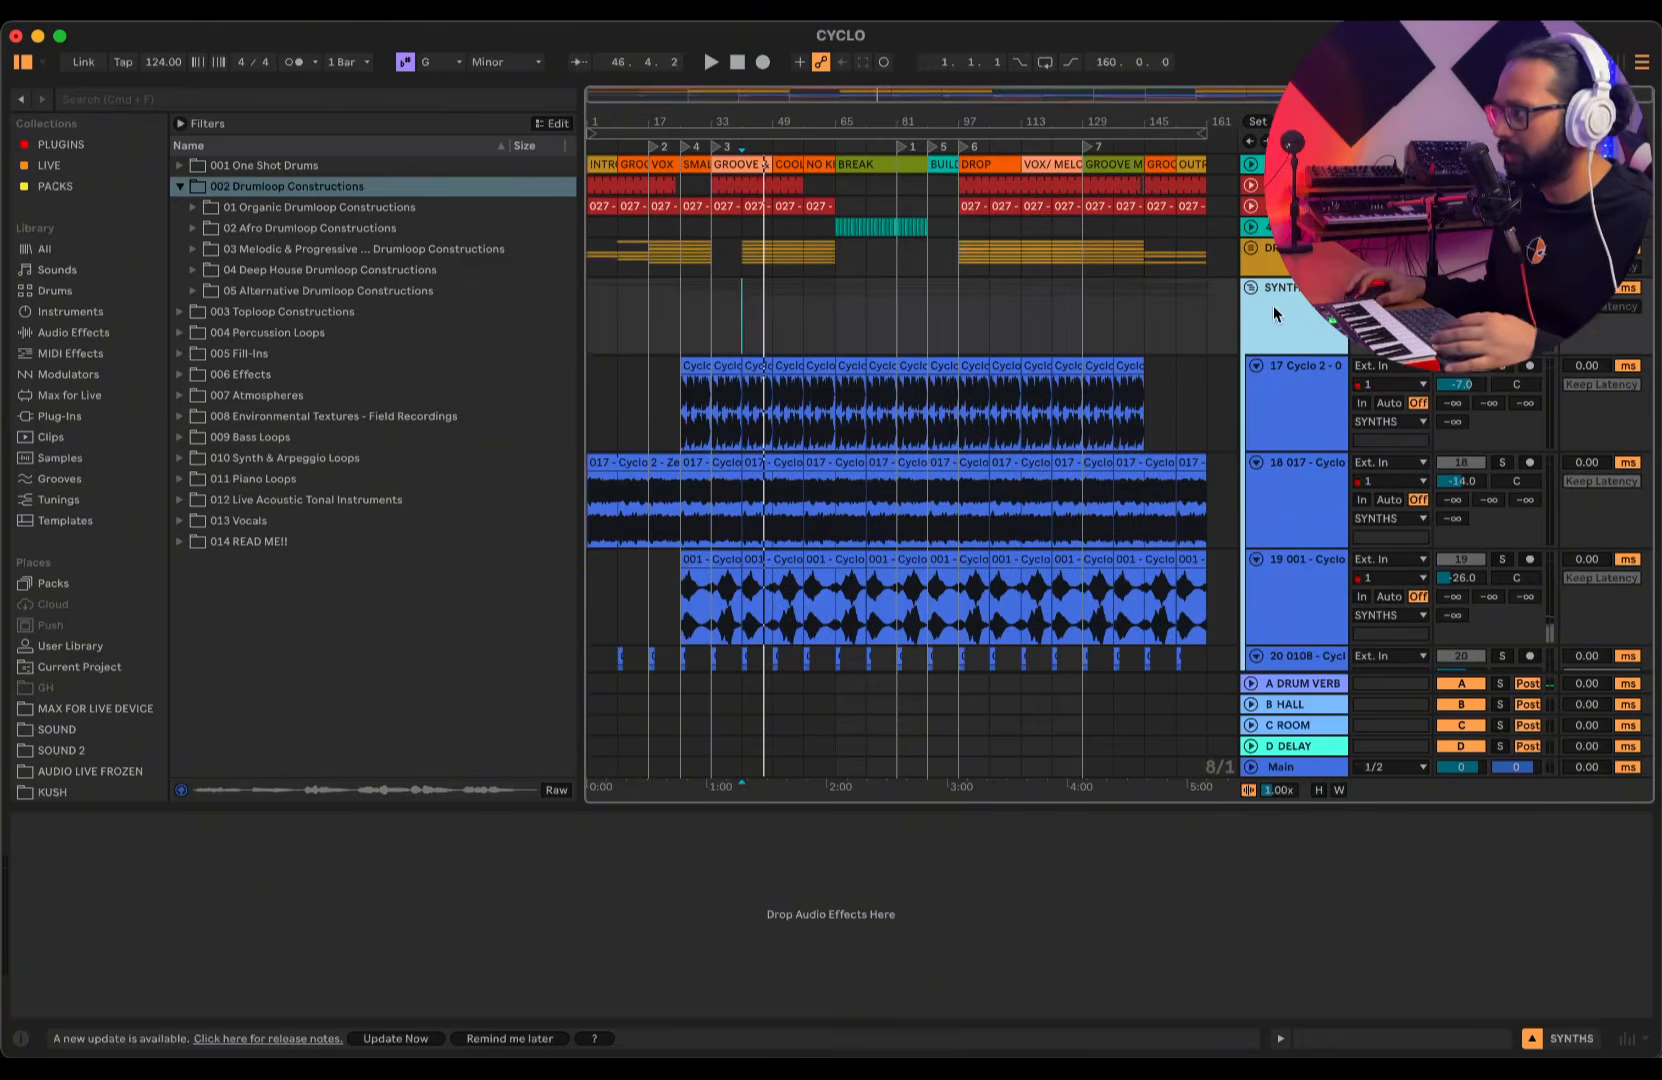
{"action": "scroll", "coordinate": [1290, 419], "scroll_direction": "down", "scroll_amount": 2}
{"action": "scroll", "coordinate": [1304, 419], "scroll_direction": "up", "scroll_amount": 1}
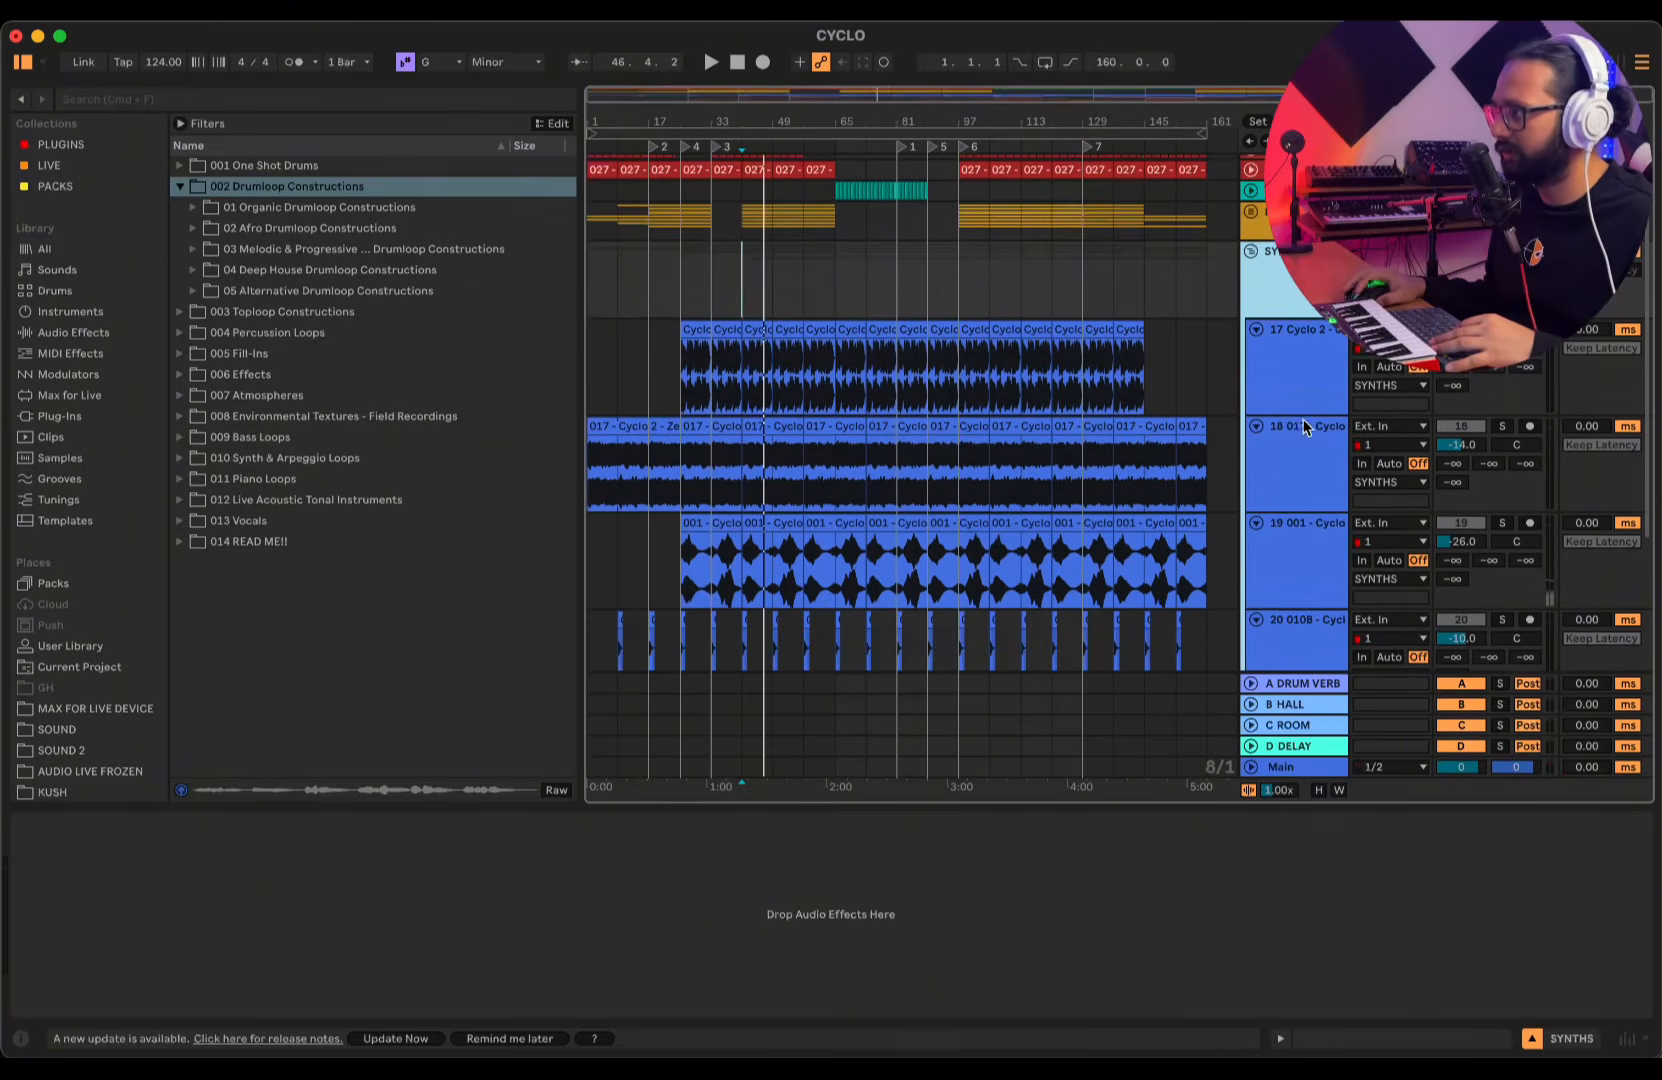
{"action": "scroll", "coordinate": [797, 365], "scroll_direction": "up", "scroll_amount": 3}
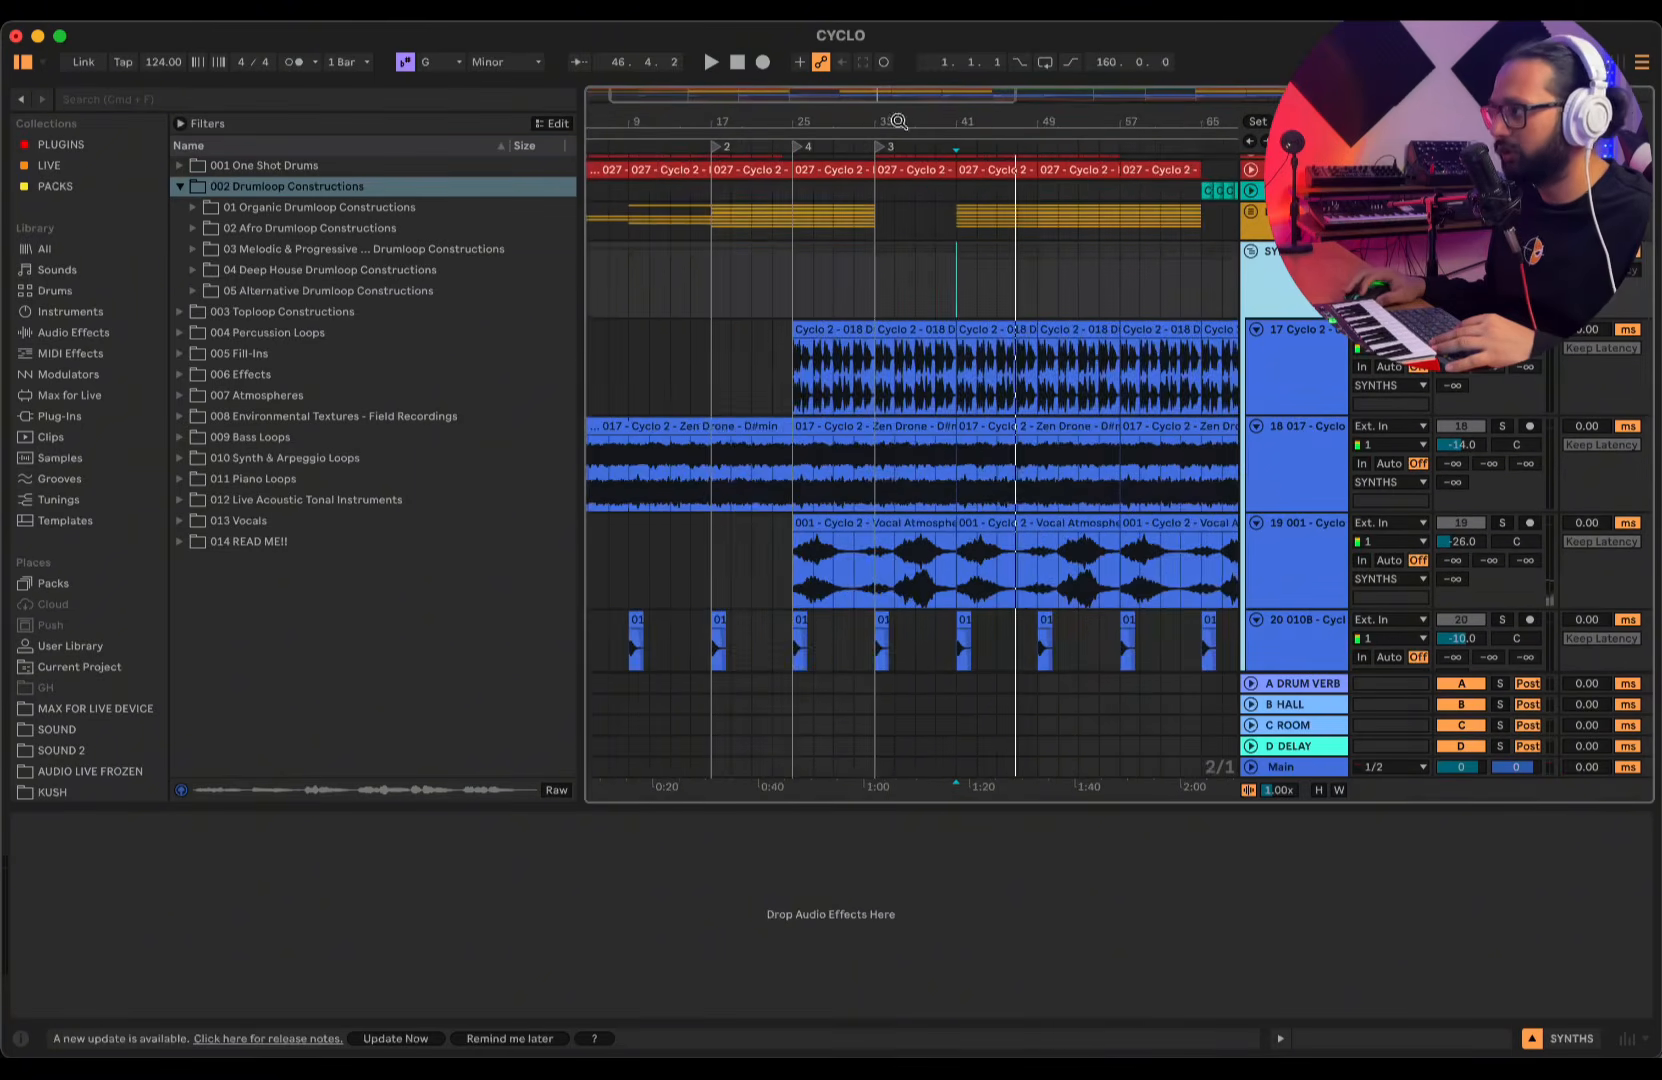
- Solo the 018 Dub Chords track, audition it from bar 25 and select its track
{"action": "left_click", "coordinate": [797, 365]}
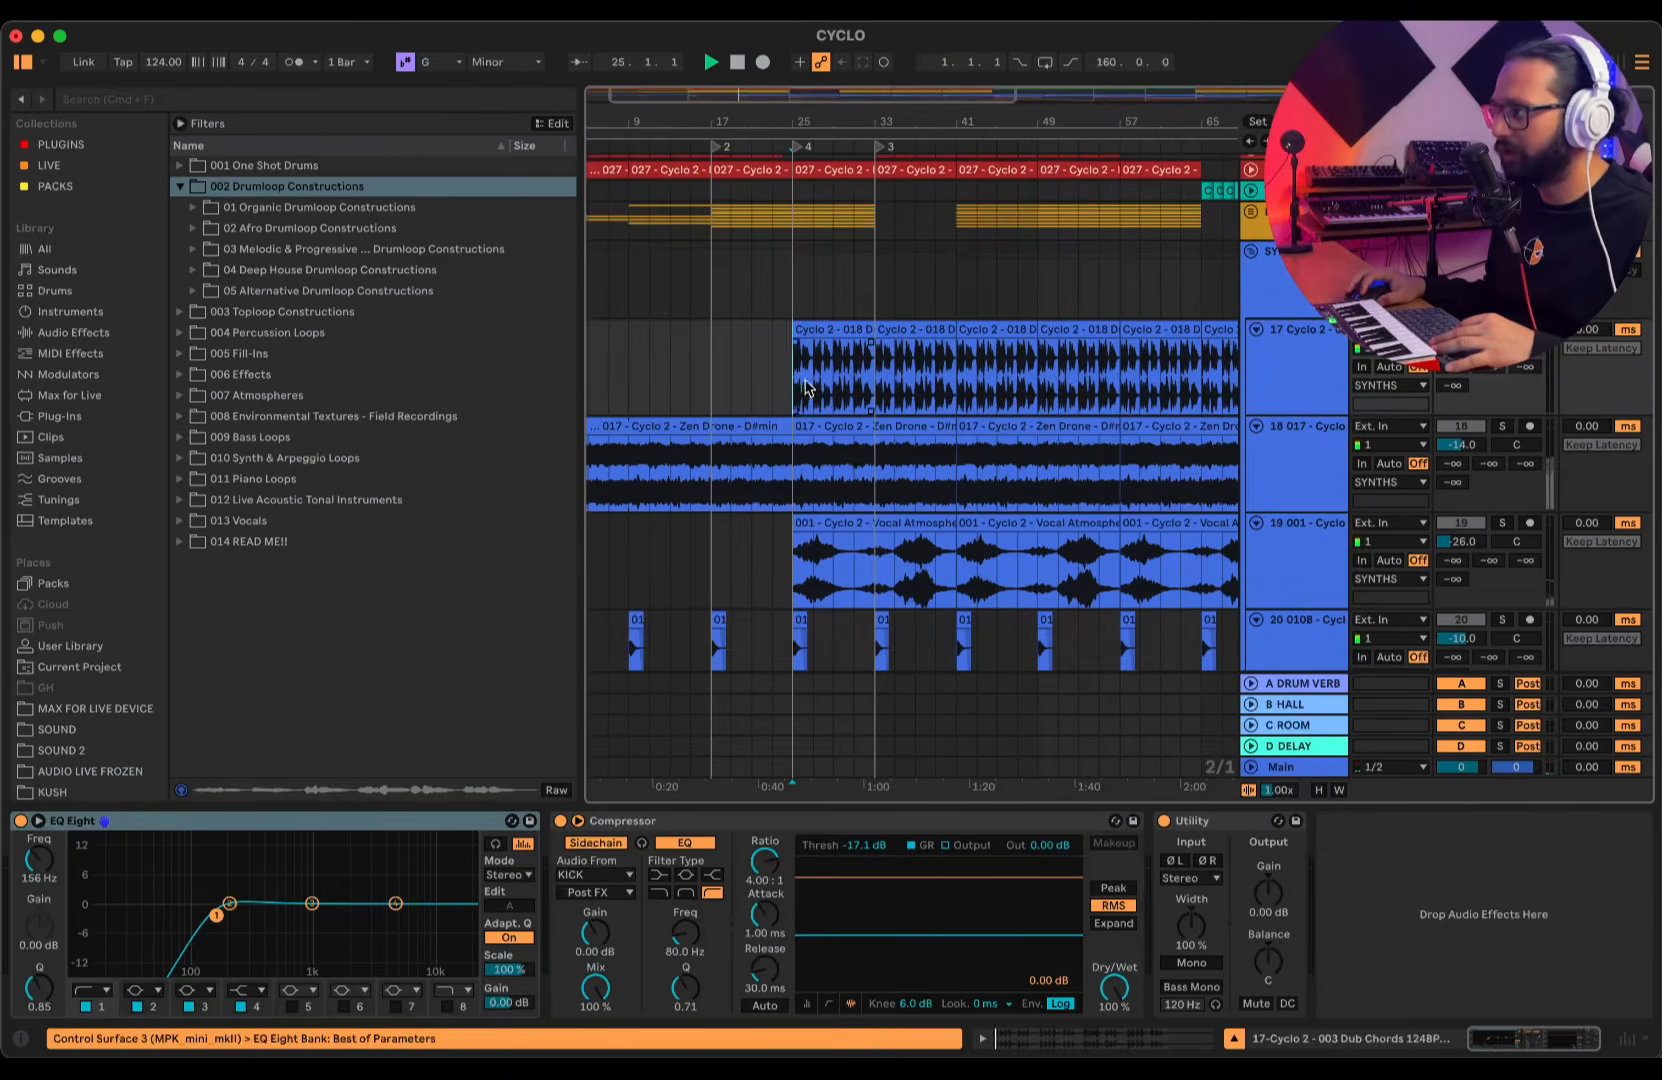
{"action": "key", "text": "space"}
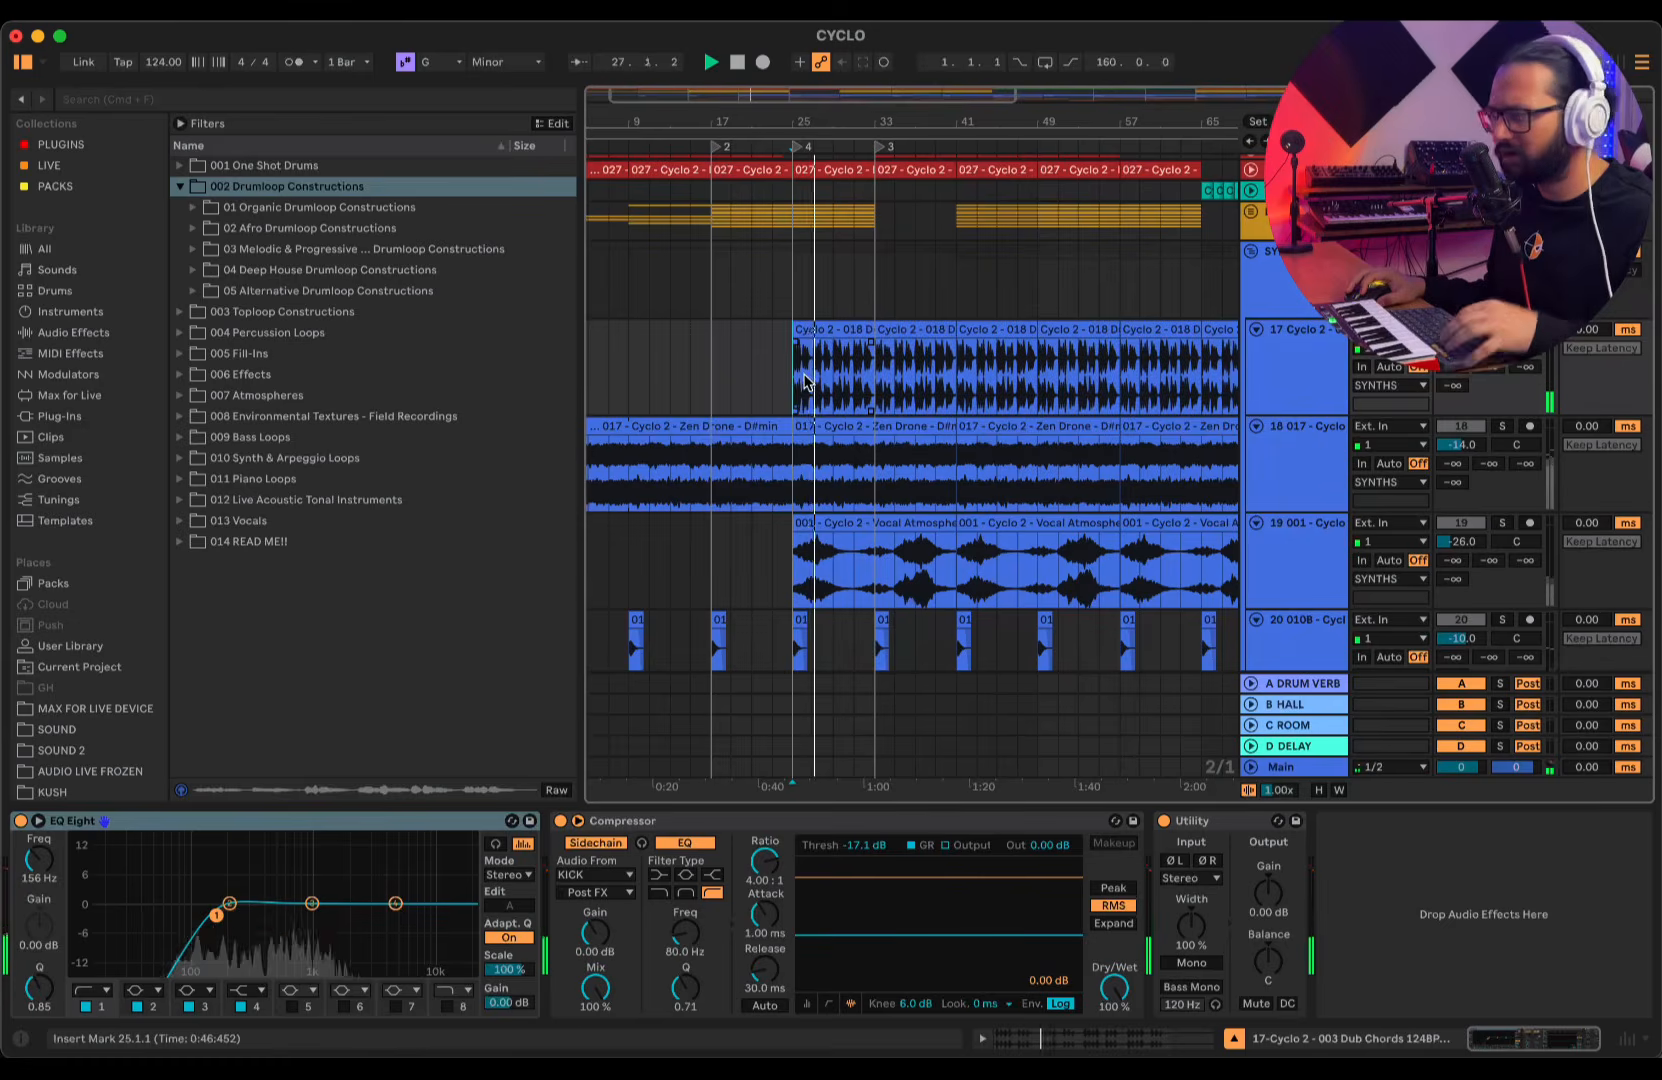
{"action": "key", "text": "plus"}
{"action": "key", "text": "plus"}
{"action": "key", "text": "plus"}
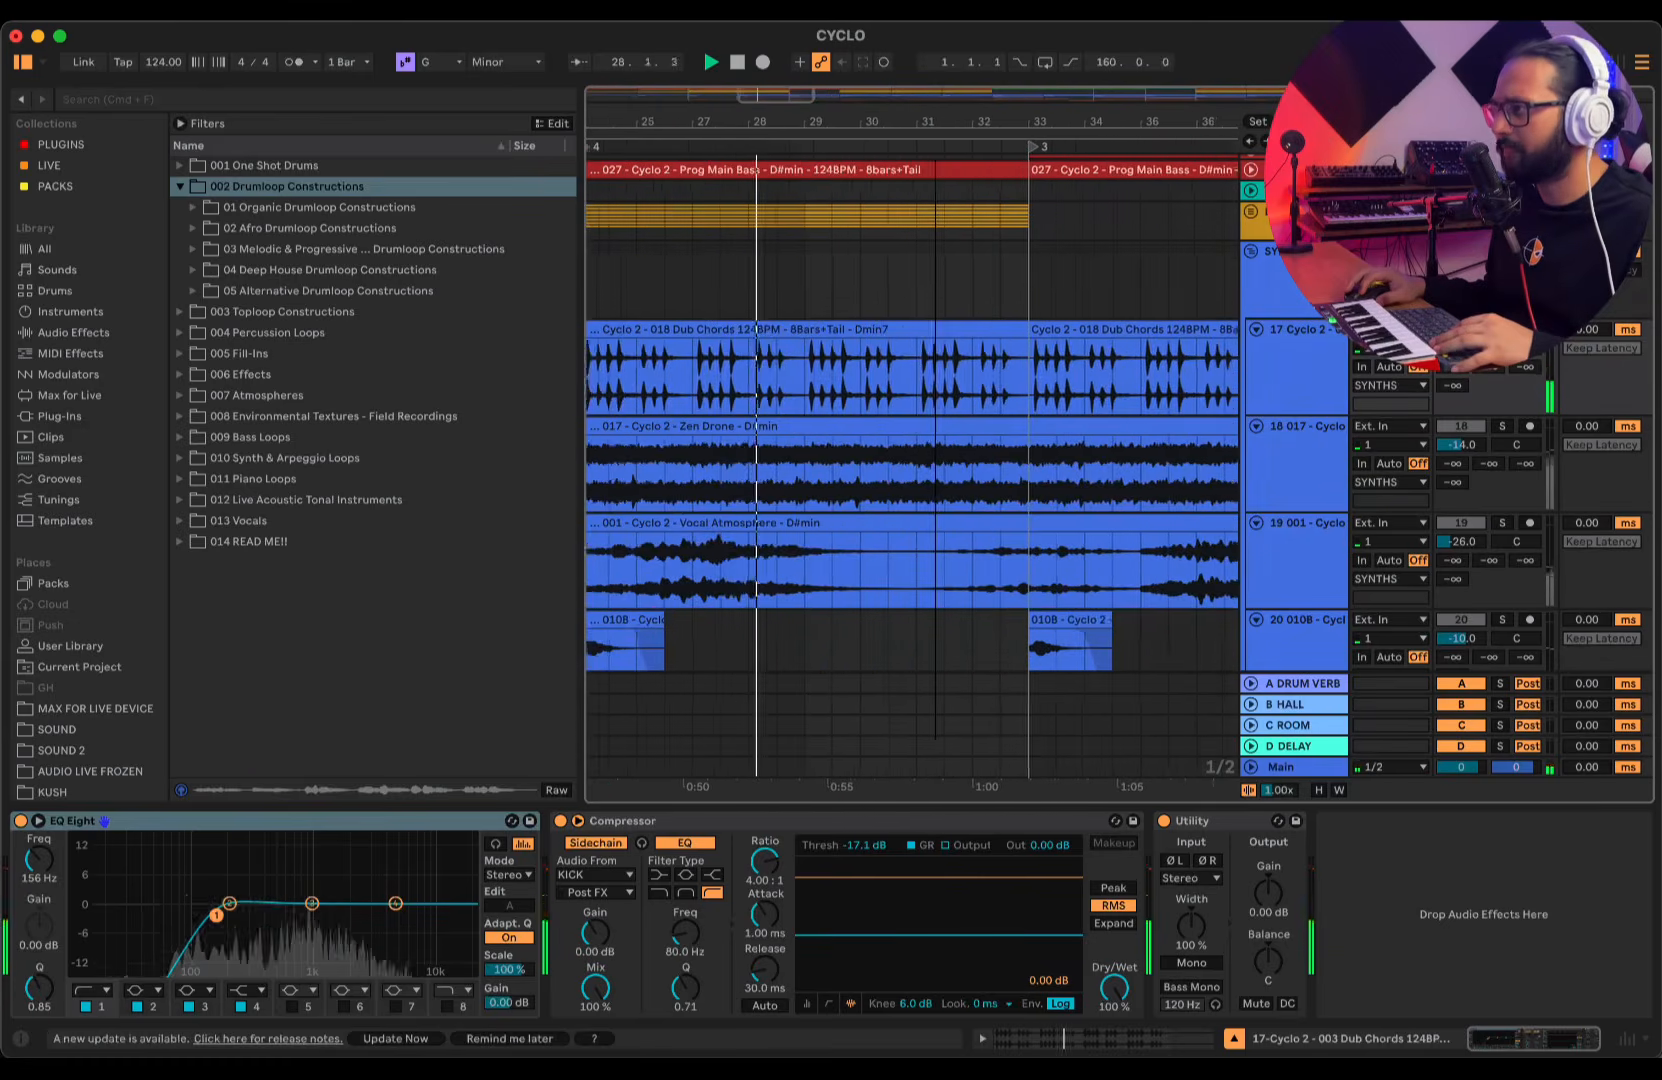
{"action": "key", "text": "minus"}
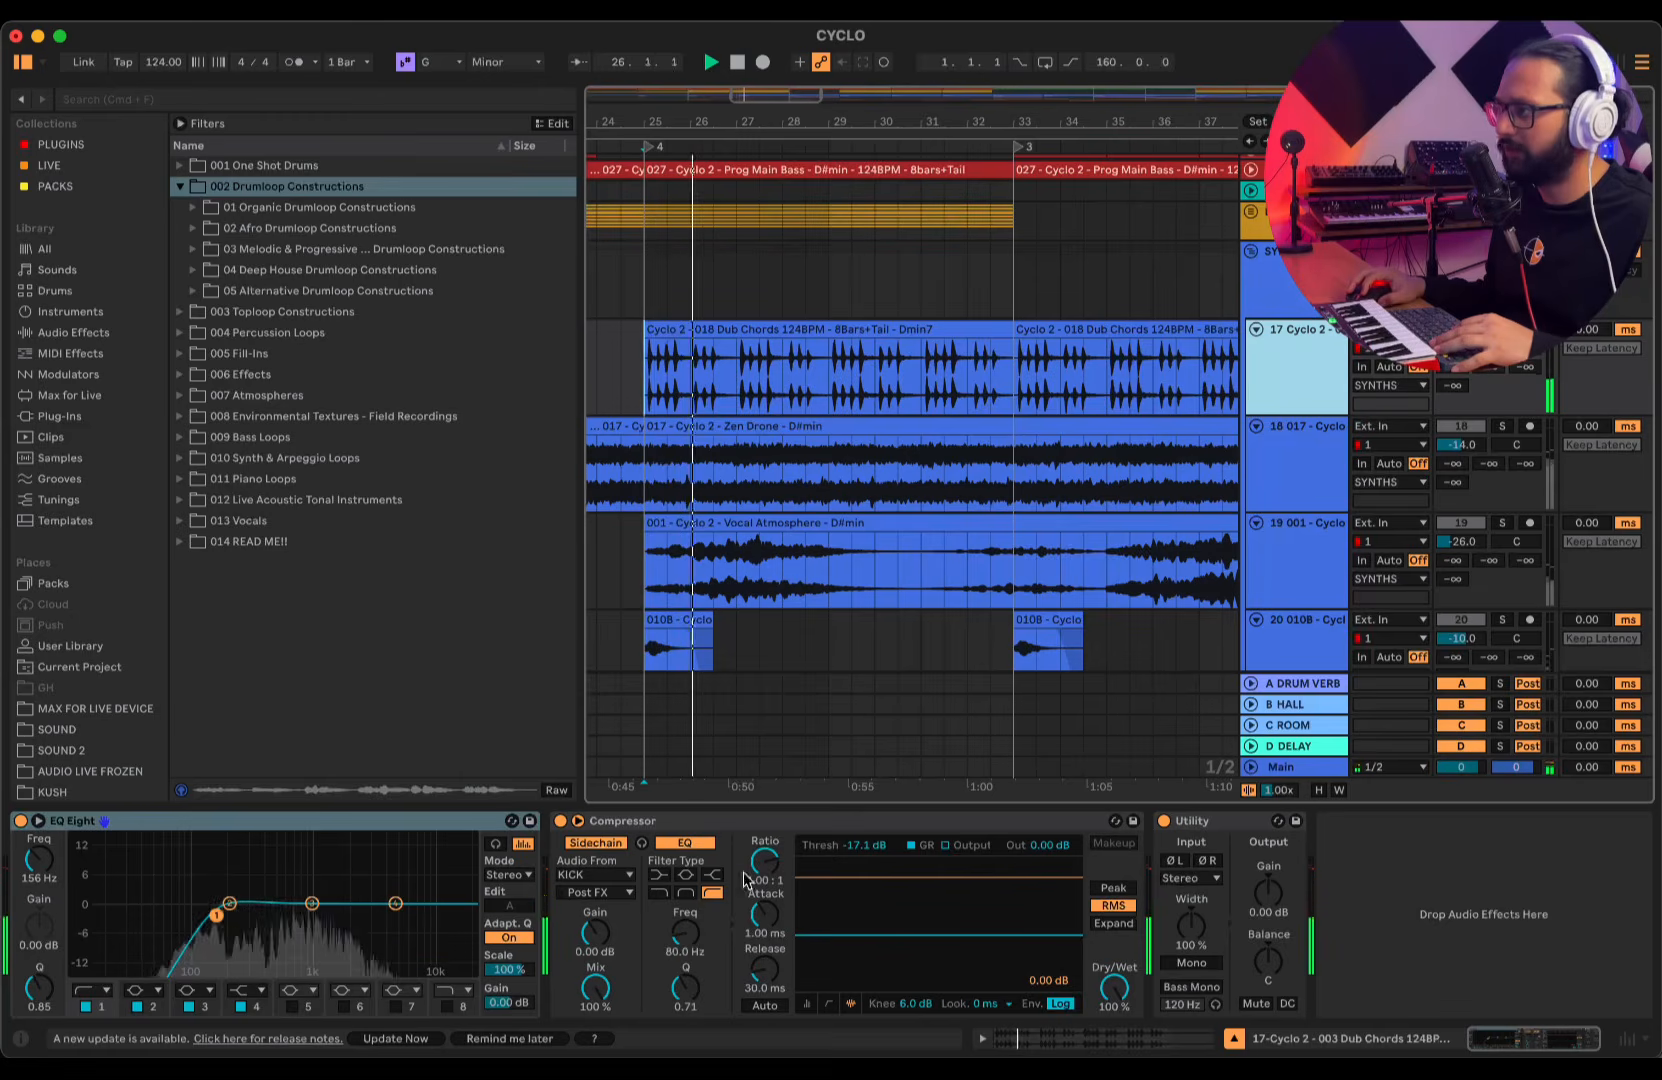
{"action": "scroll", "coordinate": [865, 382], "scroll_direction": "up", "scroll_amount": 2}
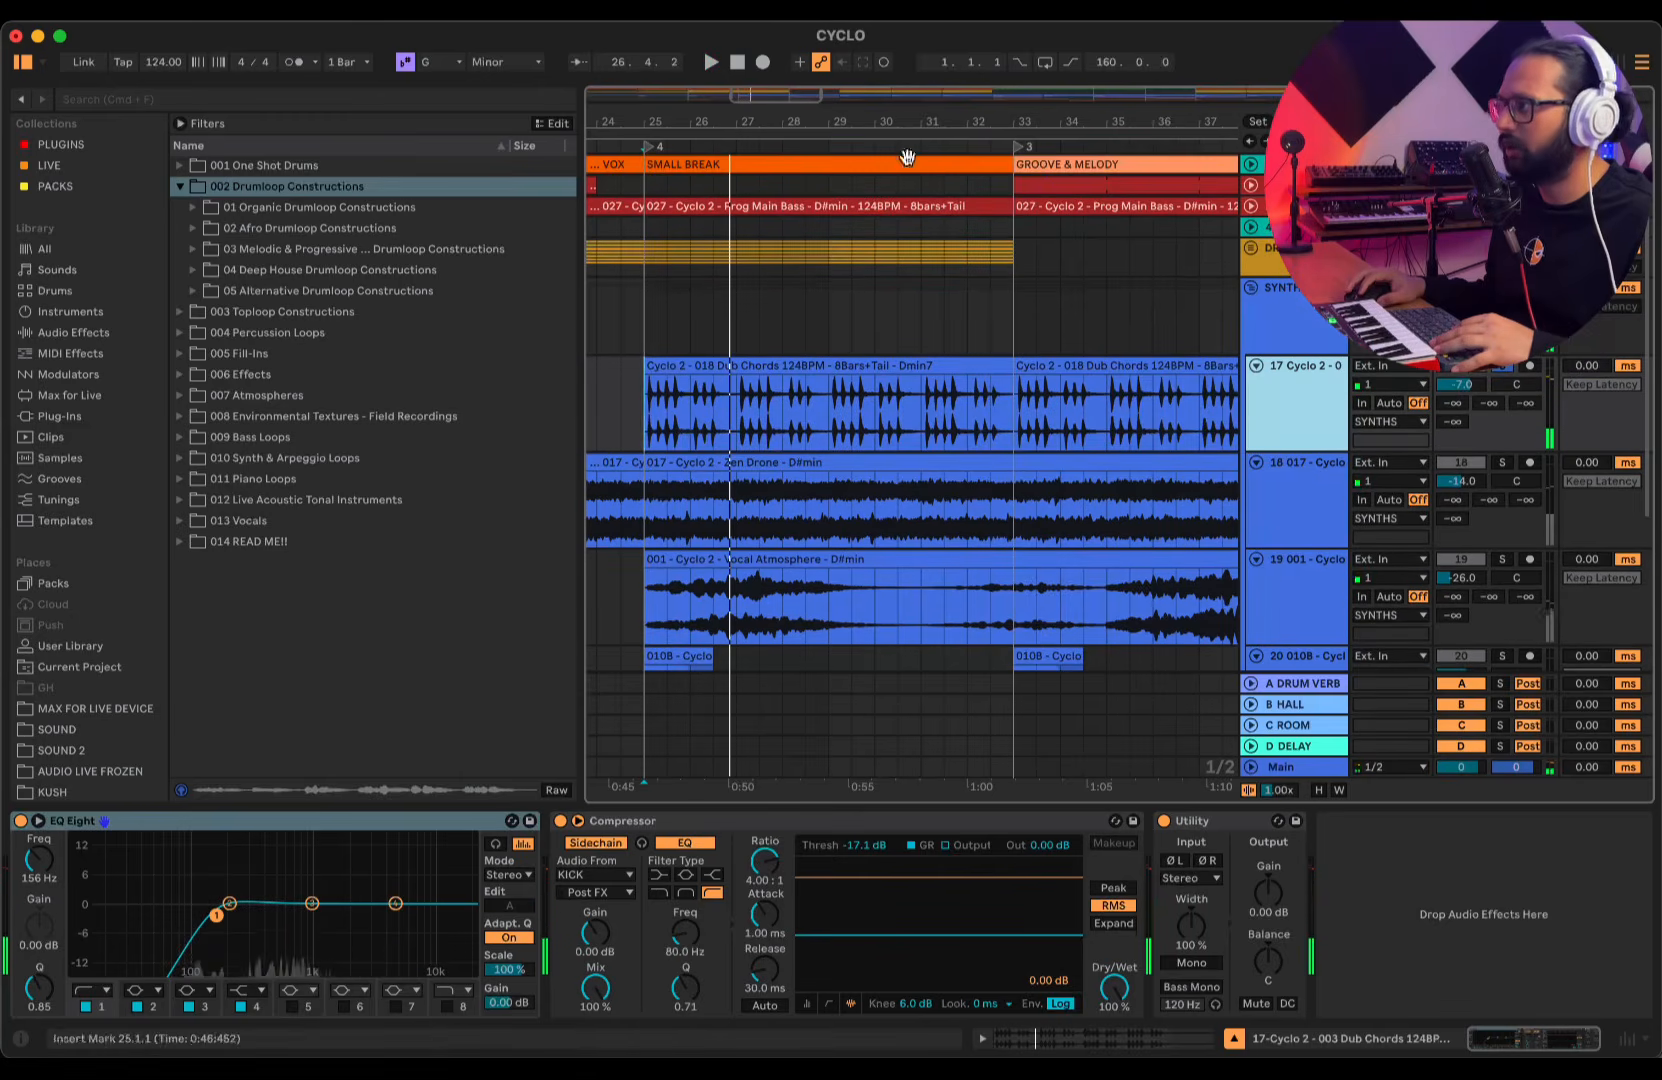
- Audition the dub chords from bar 33, at the start of the GROOVE & MELODY section
{"action": "left_click_drag", "start_coordinate": [864, 113], "coordinate": [864, 42]}
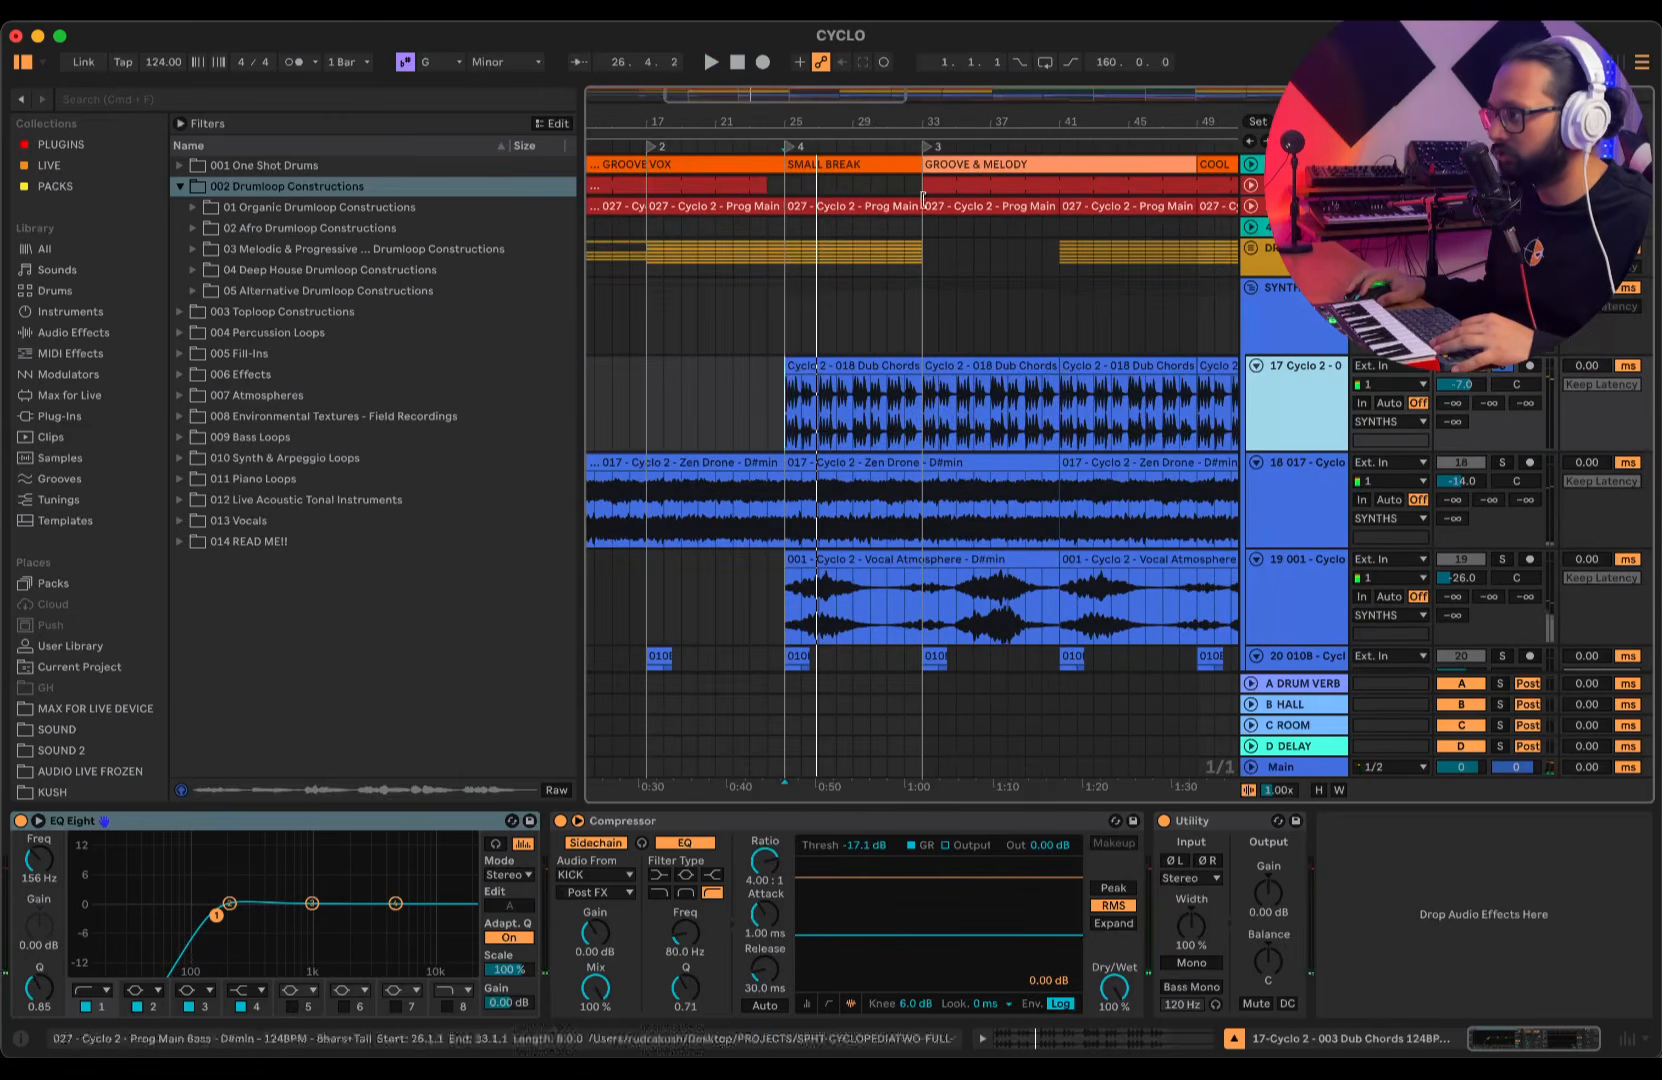
{"action": "left_click", "coordinate": [927, 304]}
{"action": "key", "text": "space"}
{"action": "left_click", "coordinate": [987, 410]}
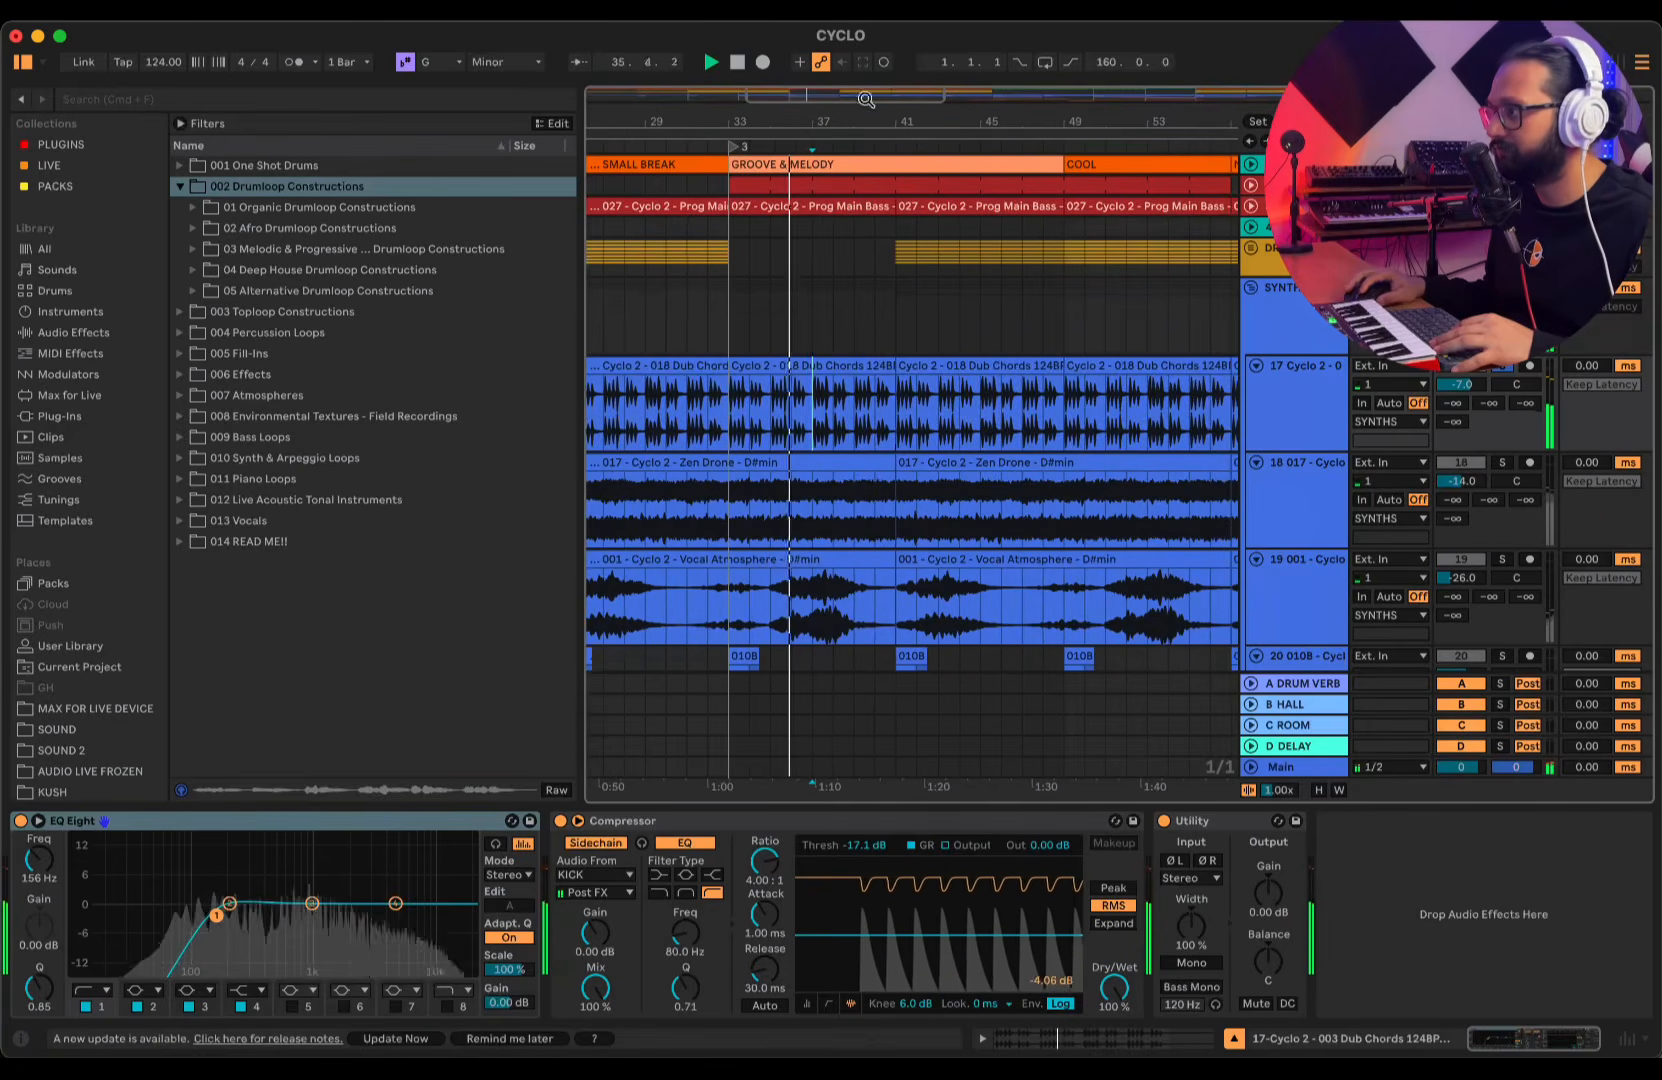
{"action": "key", "text": "space"}
{"action": "double_click", "coordinate": [1004, 99]}
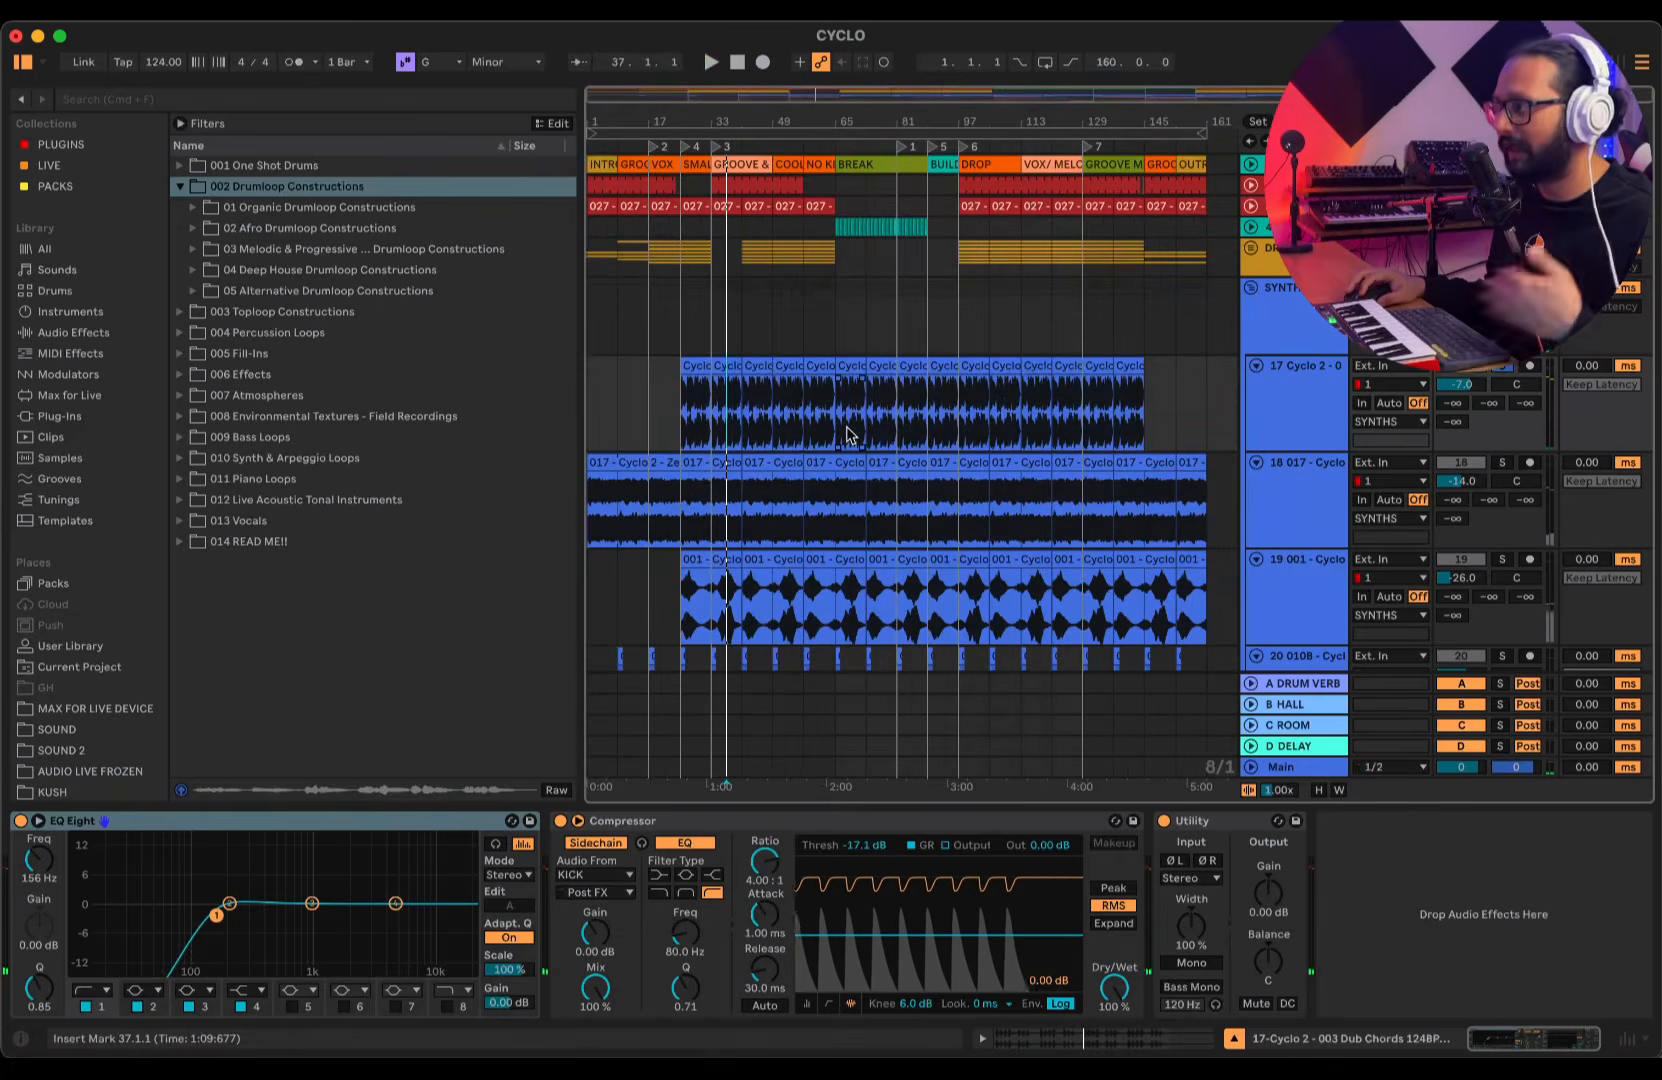
- Solo the 017 Zen Drone track and audition it from bar 17
{"action": "scroll", "coordinate": [870, 434], "scroll_direction": "down", "scroll_amount": 2}
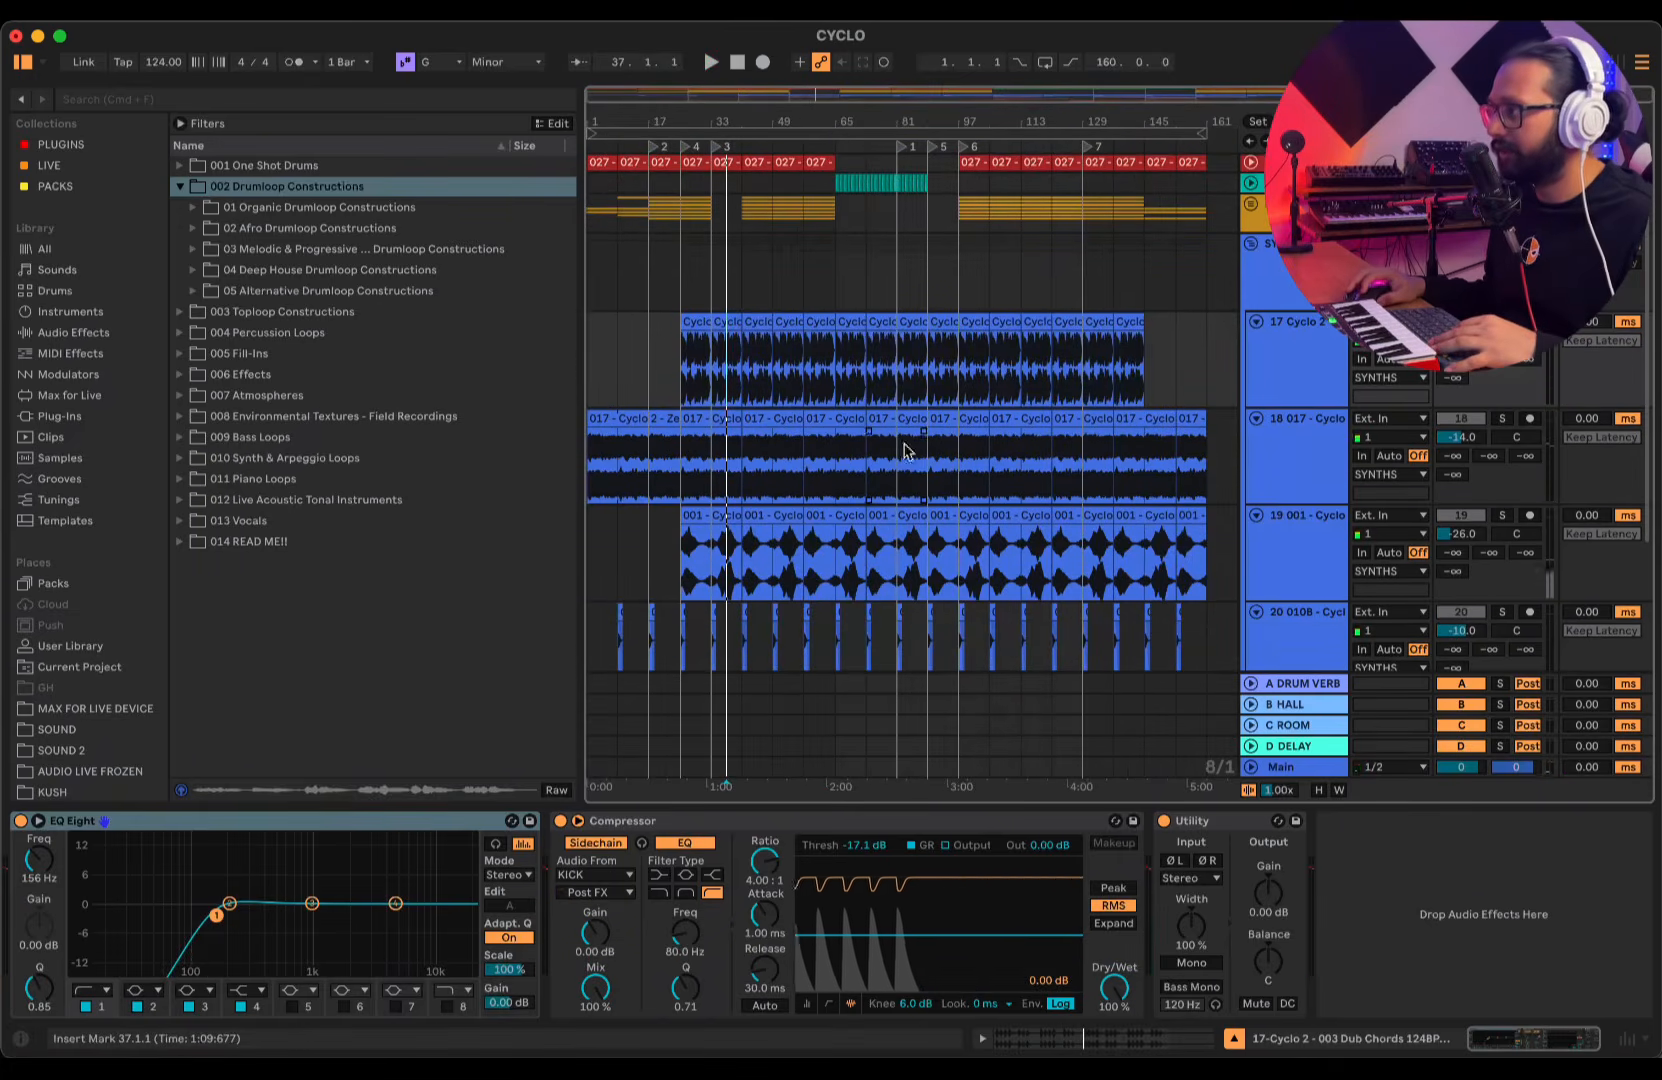
{"action": "left_click", "coordinate": [1502, 419]}
{"action": "left_click", "coordinate": [653, 465]}
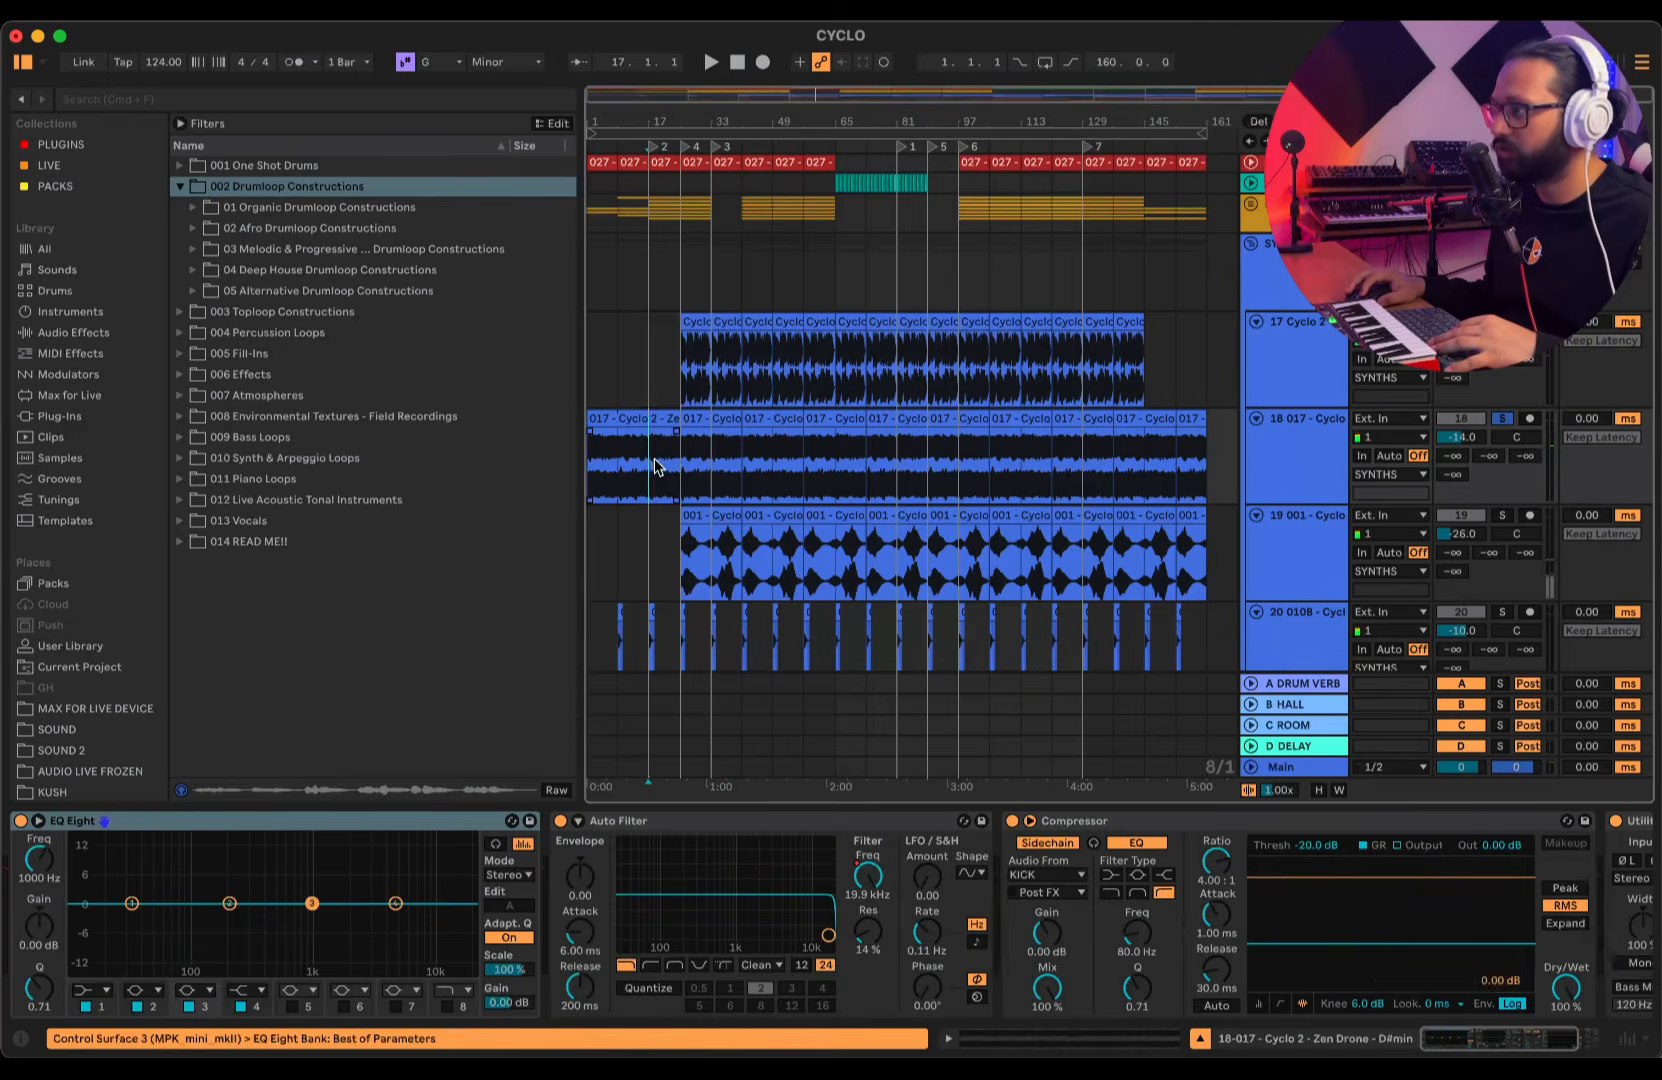
{"action": "key", "text": "space"}
{"action": "mouse_move", "coordinate": [682, 115]}
{"action": "left_mouse_down"}
{"action": "mouse_move", "coordinate": [682, 132]}
{"action": "mouse_move", "coordinate": [680, 105]}
{"action": "left_mouse_up"}
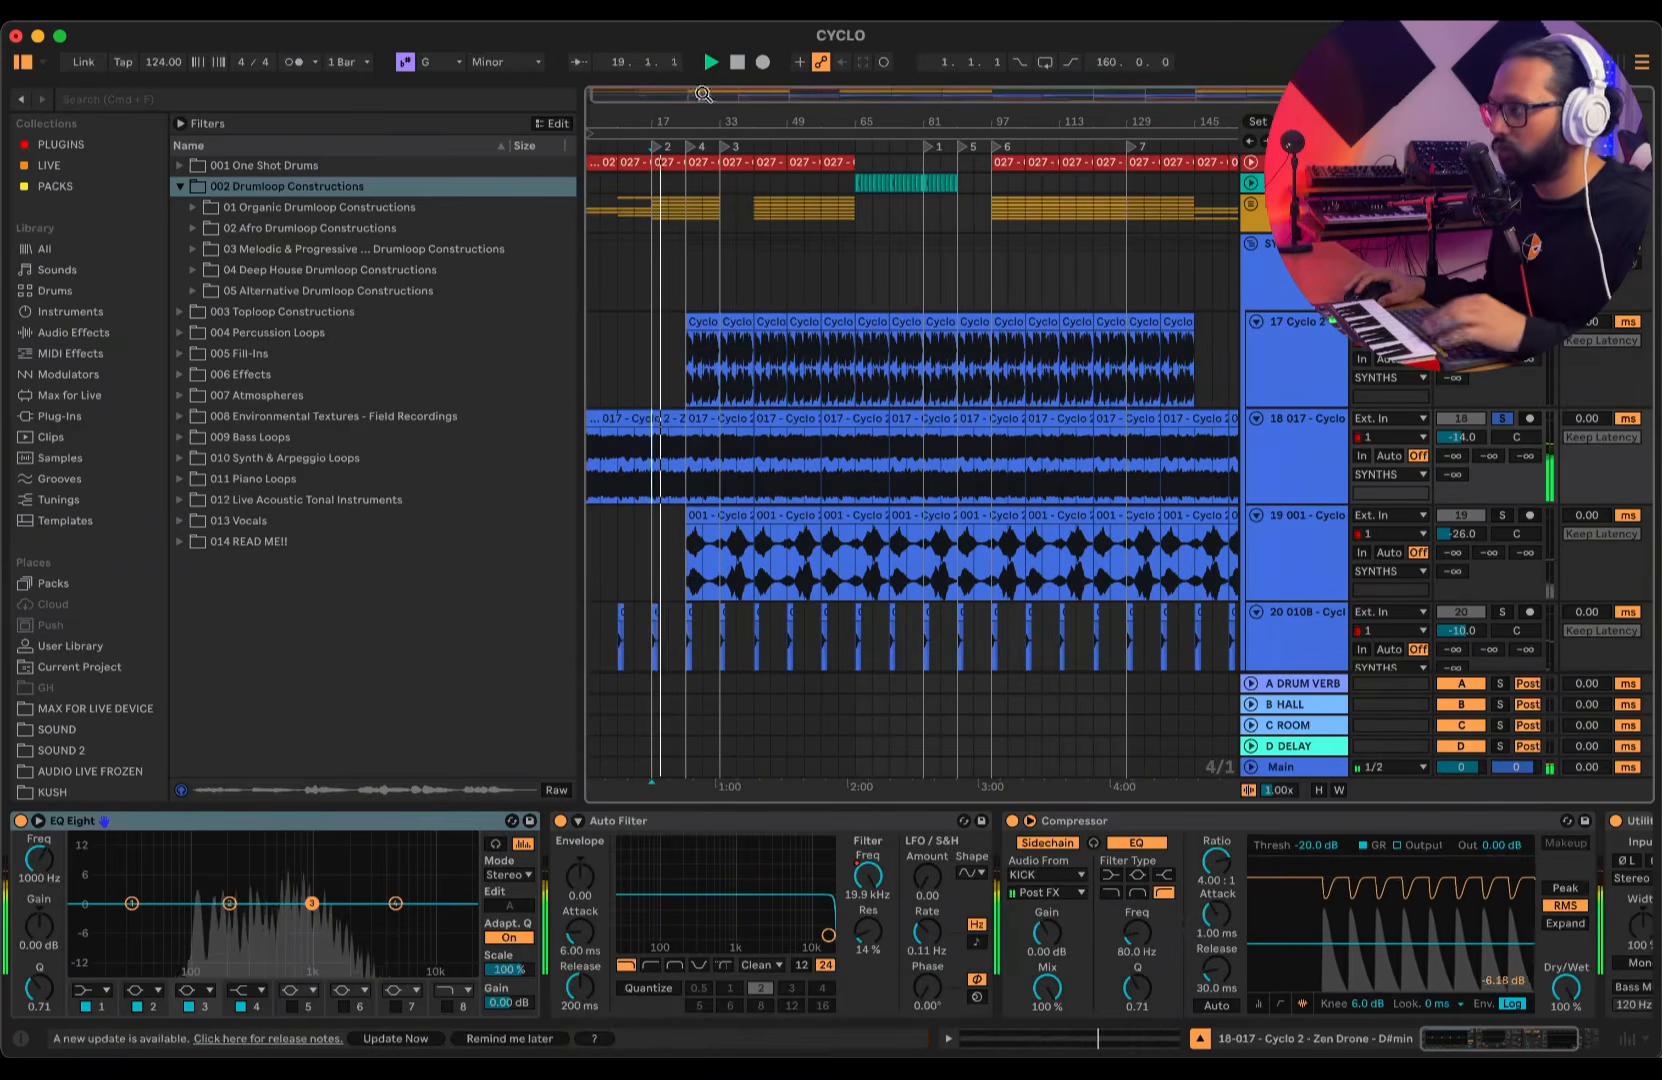
- Audition the Zen Drone again from bar 65, at the start of the BREAK section
{"action": "key", "text": "w"}
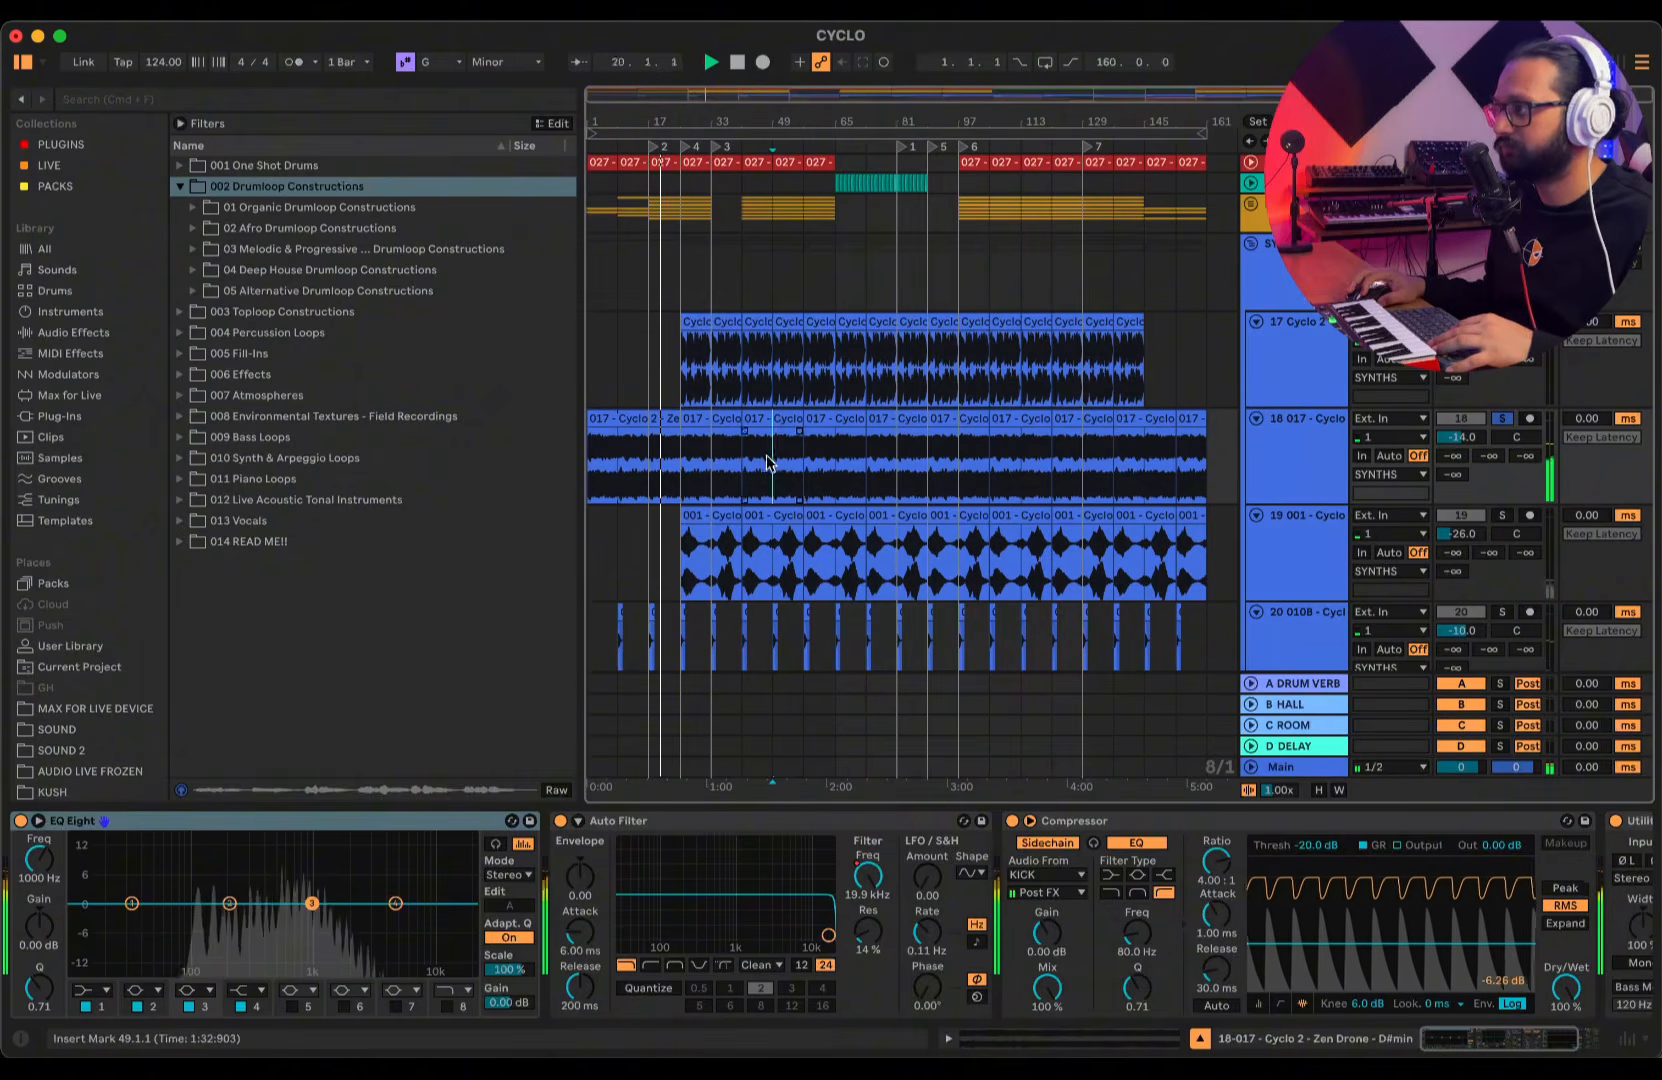
{"action": "left_click", "coordinate": [835, 466]}
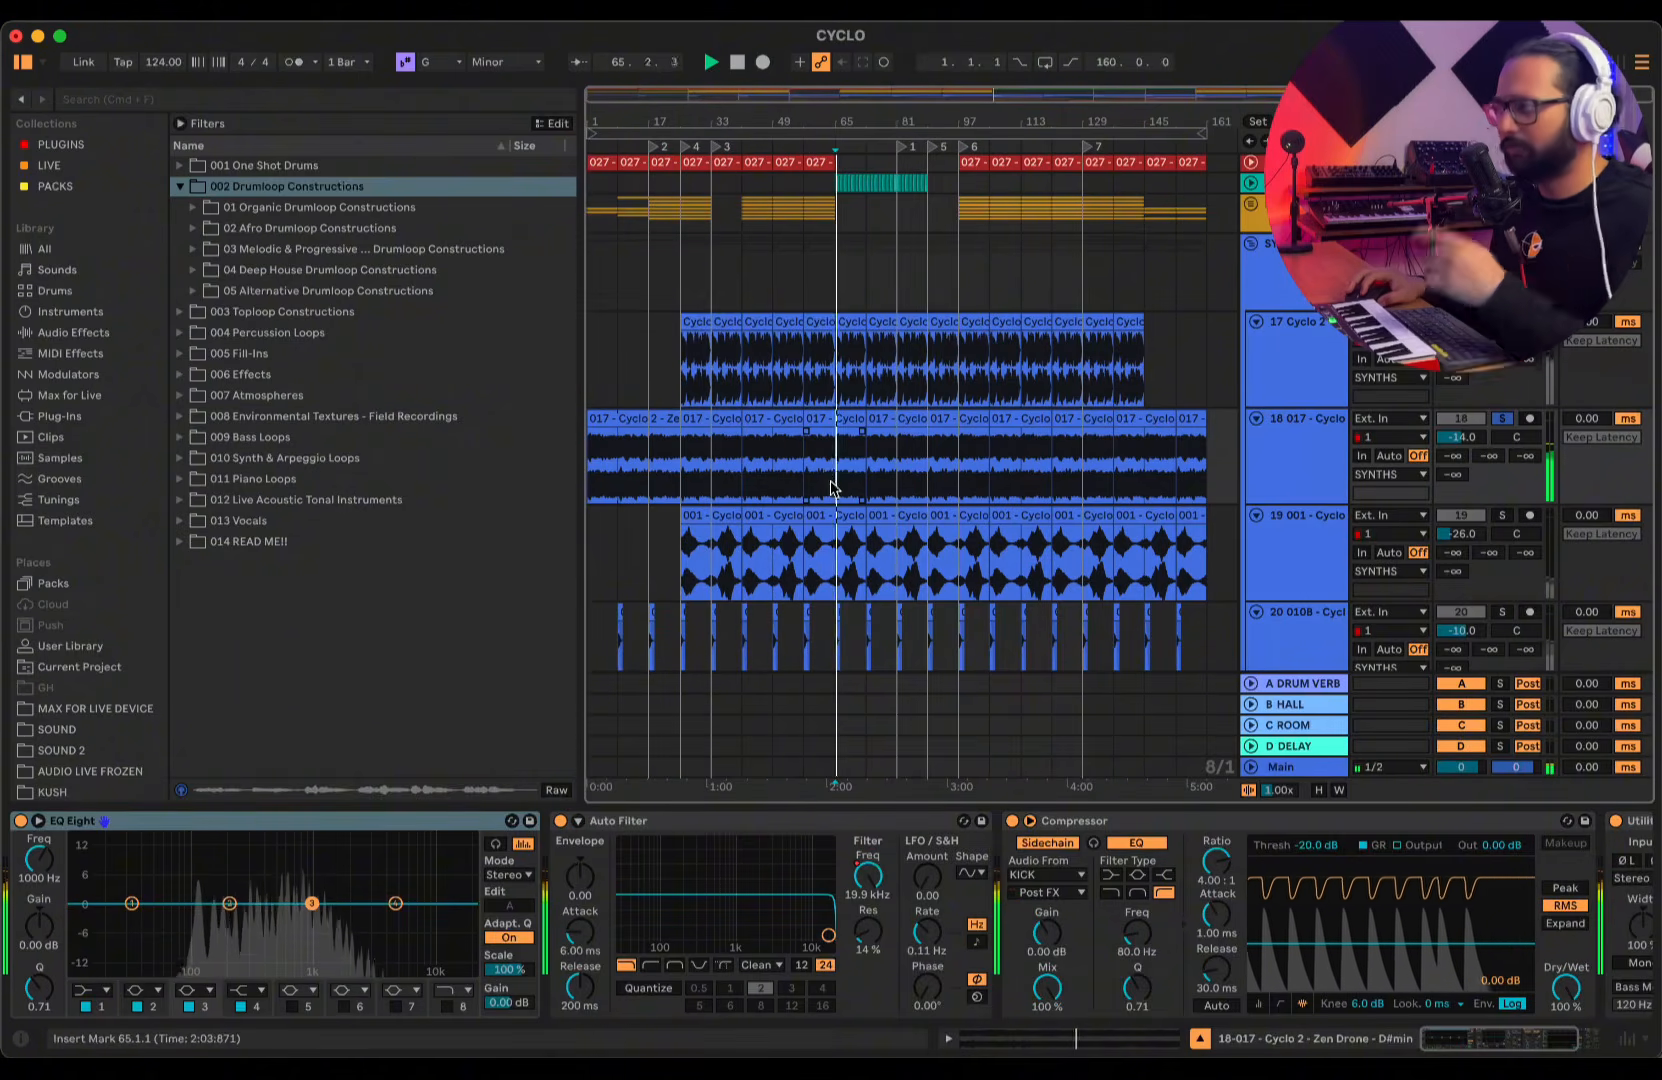
{"action": "key", "text": "space"}
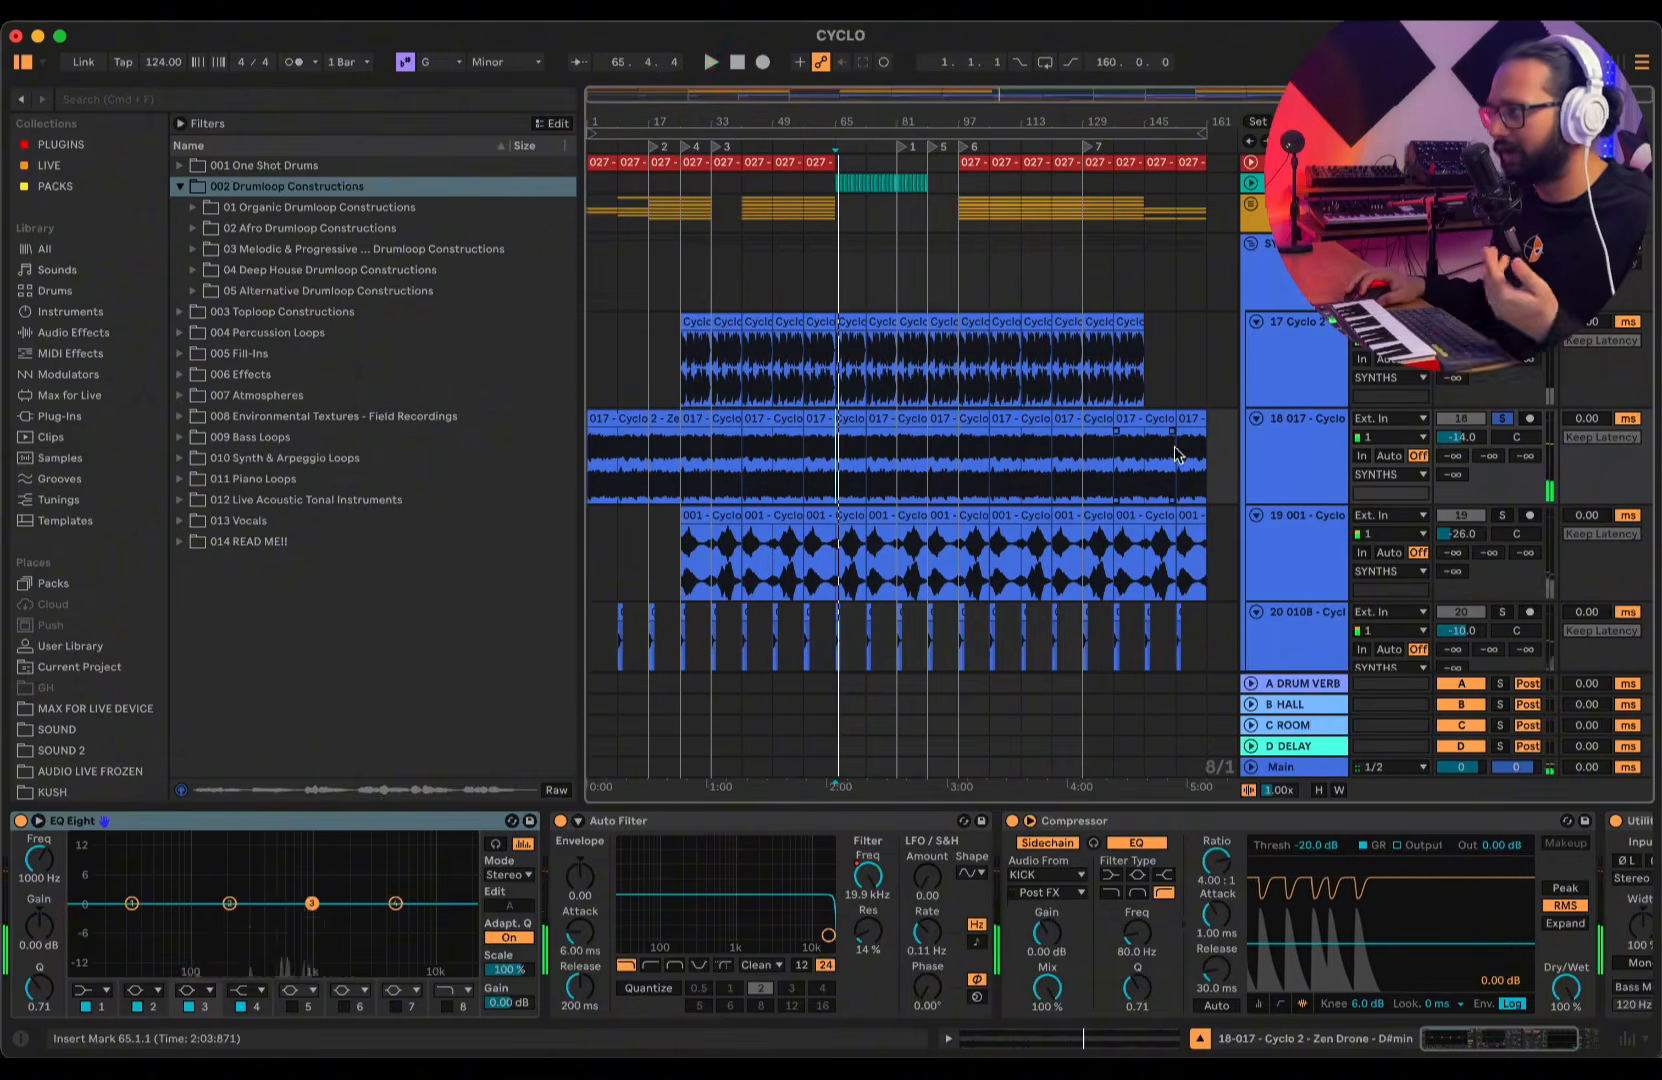
{"action": "key", "text": "space"}
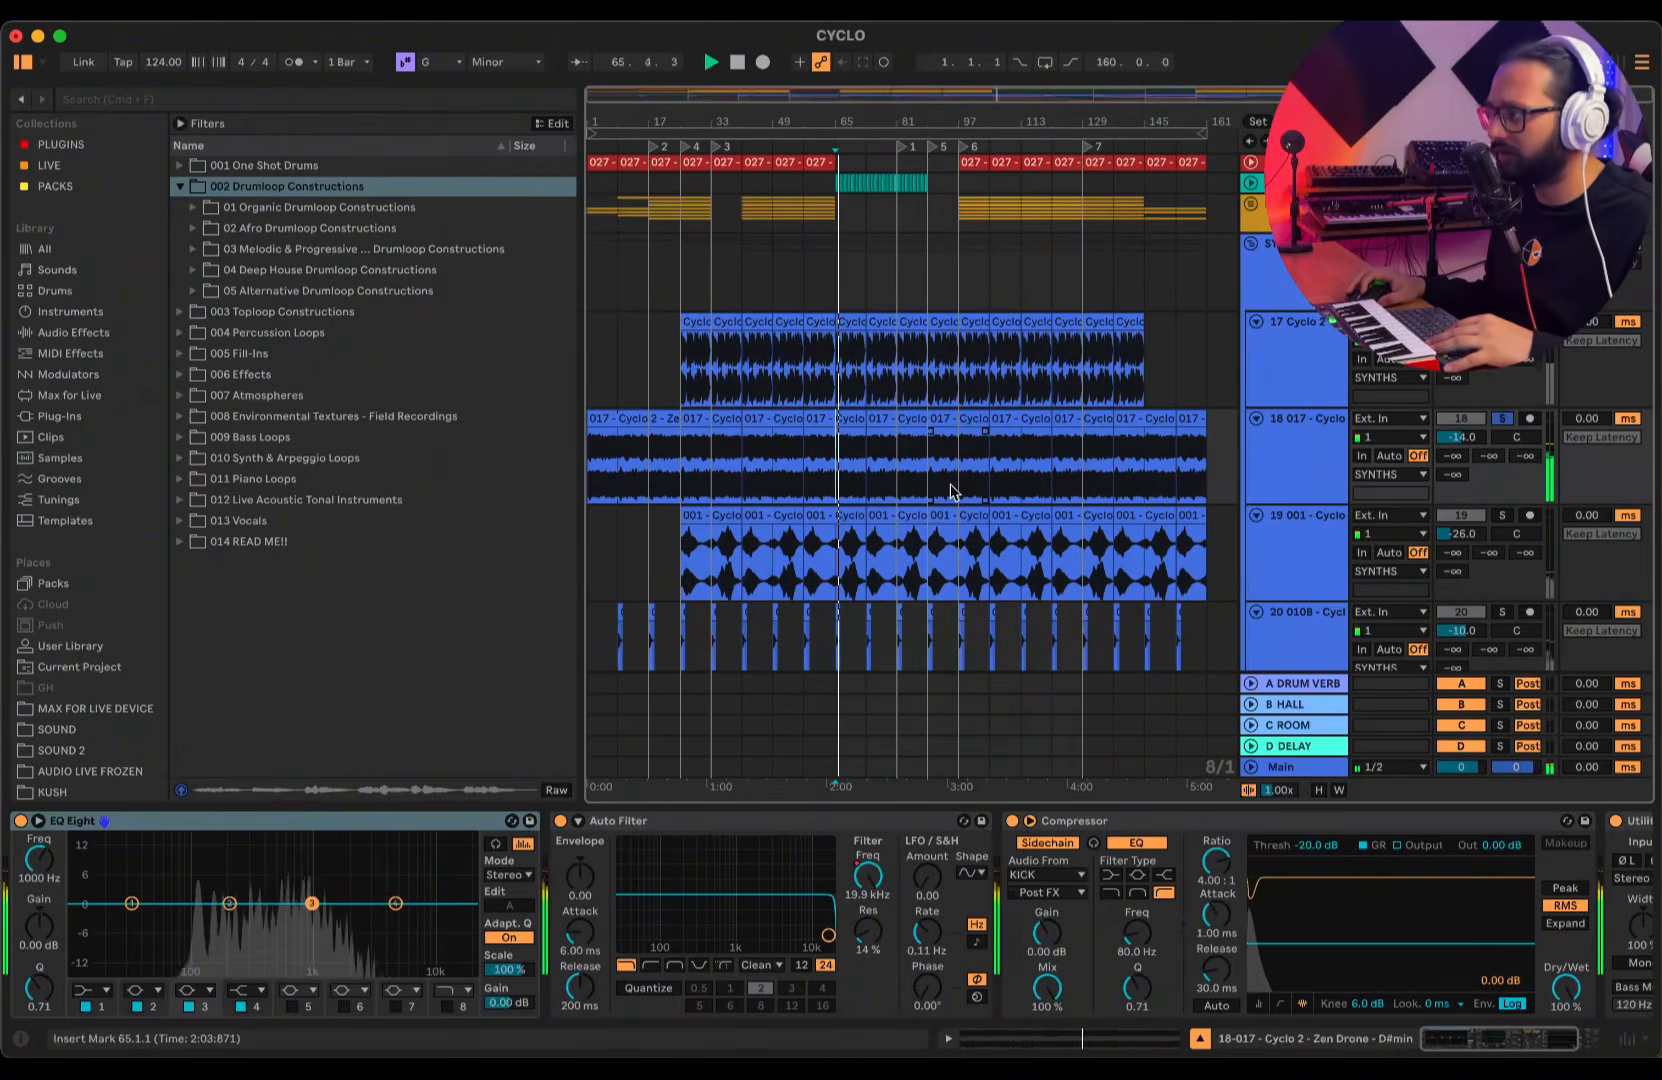
- Solo the 001 Vocal Atmosphere track and audition it from bar 25
{"action": "scroll", "coordinate": [952, 490], "scroll_direction": "down", "scroll_amount": 2}
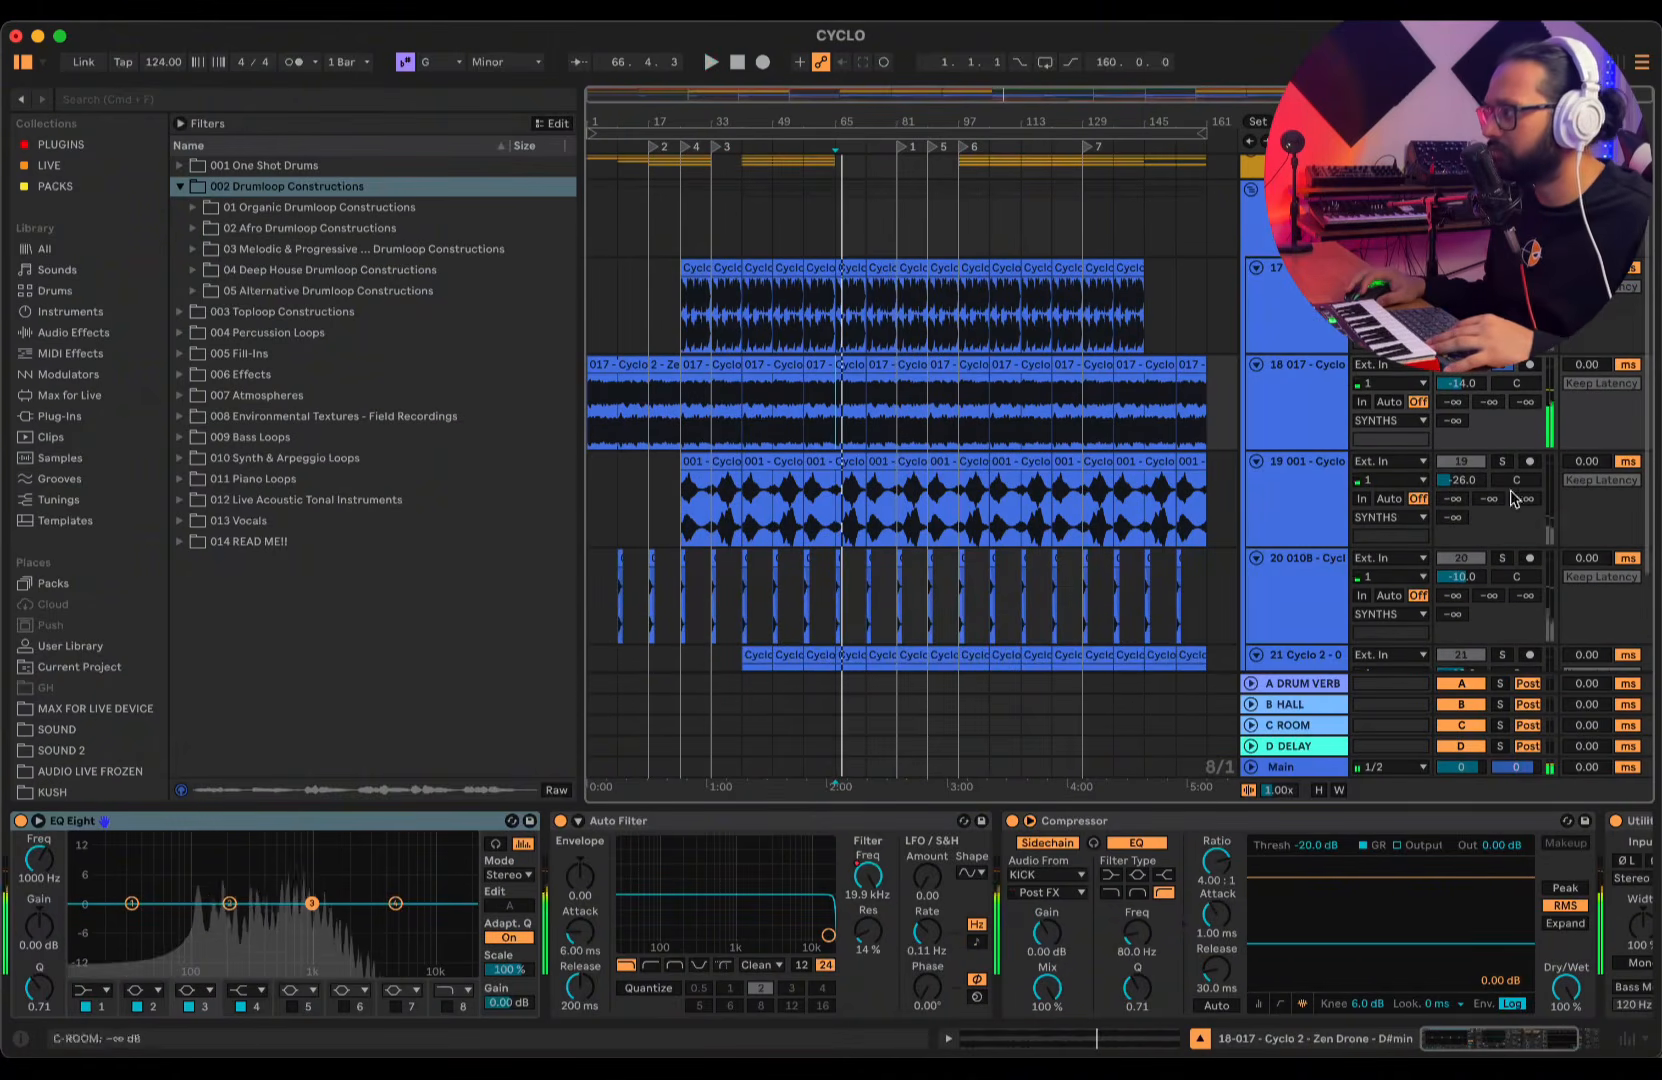
{"action": "left_click_drag", "start_coordinate": [715, 122], "coordinate": [707, 476]}
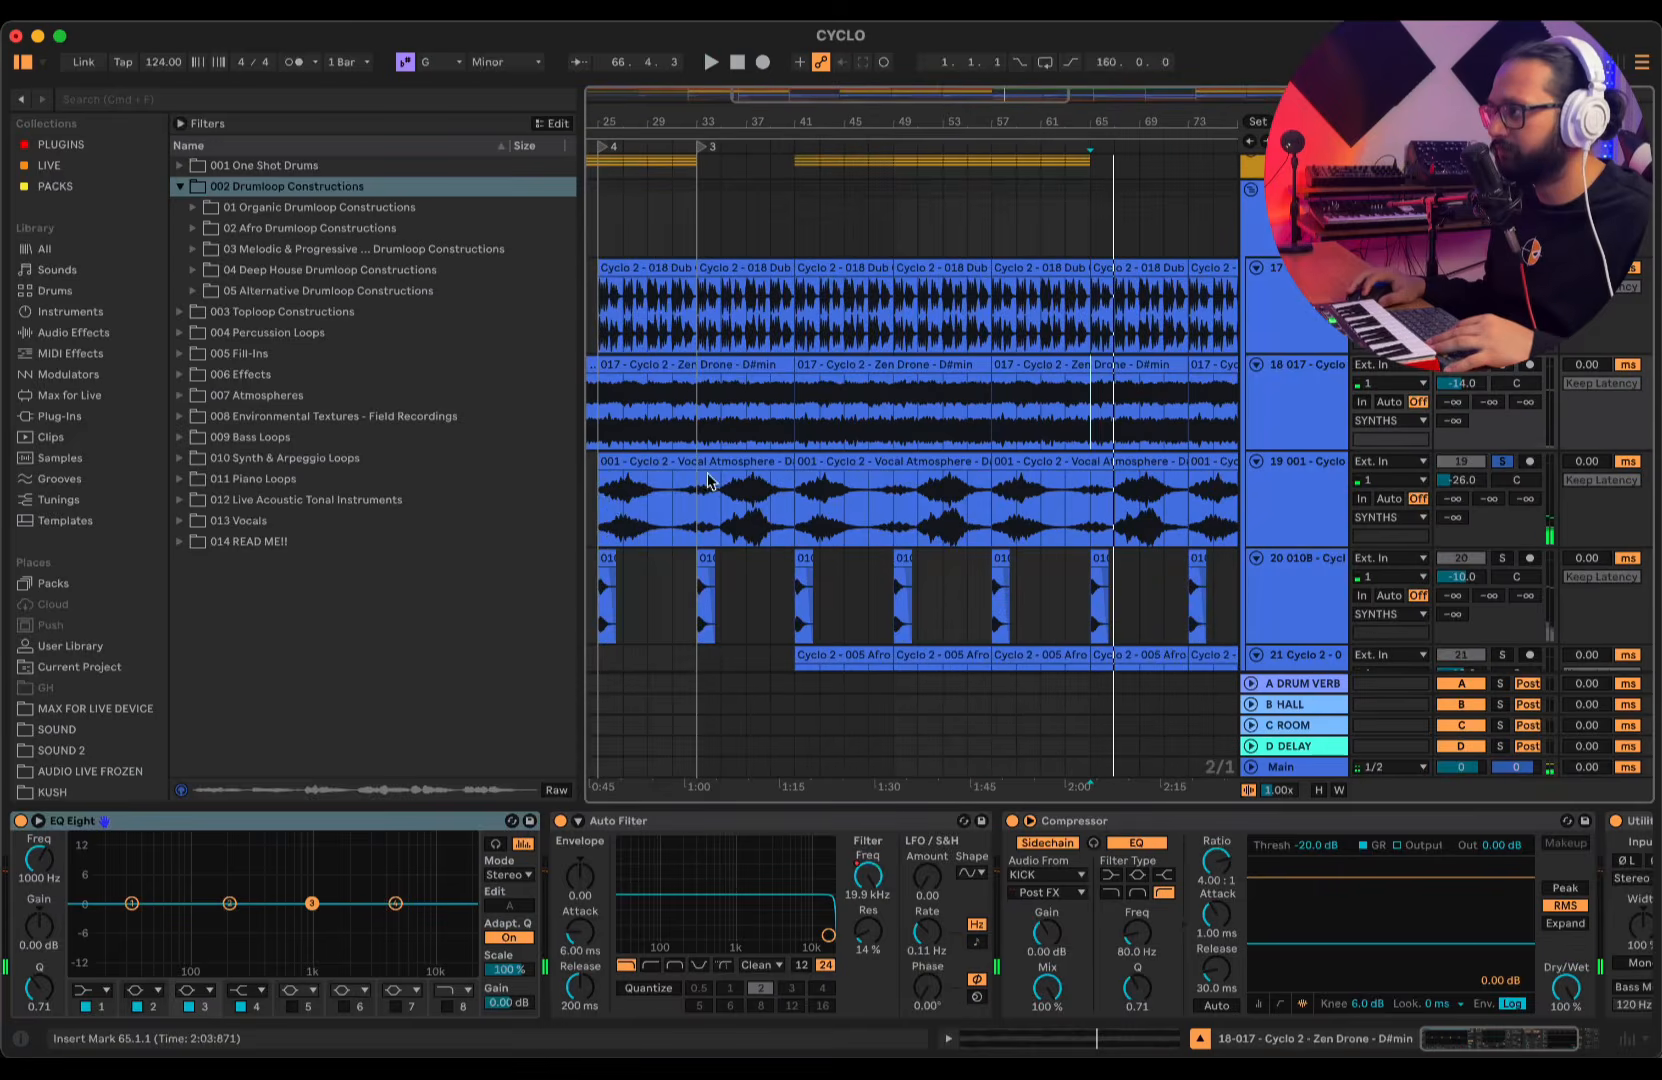
{"action": "left_click", "coordinate": [606, 511]}
{"action": "key", "text": "space"}
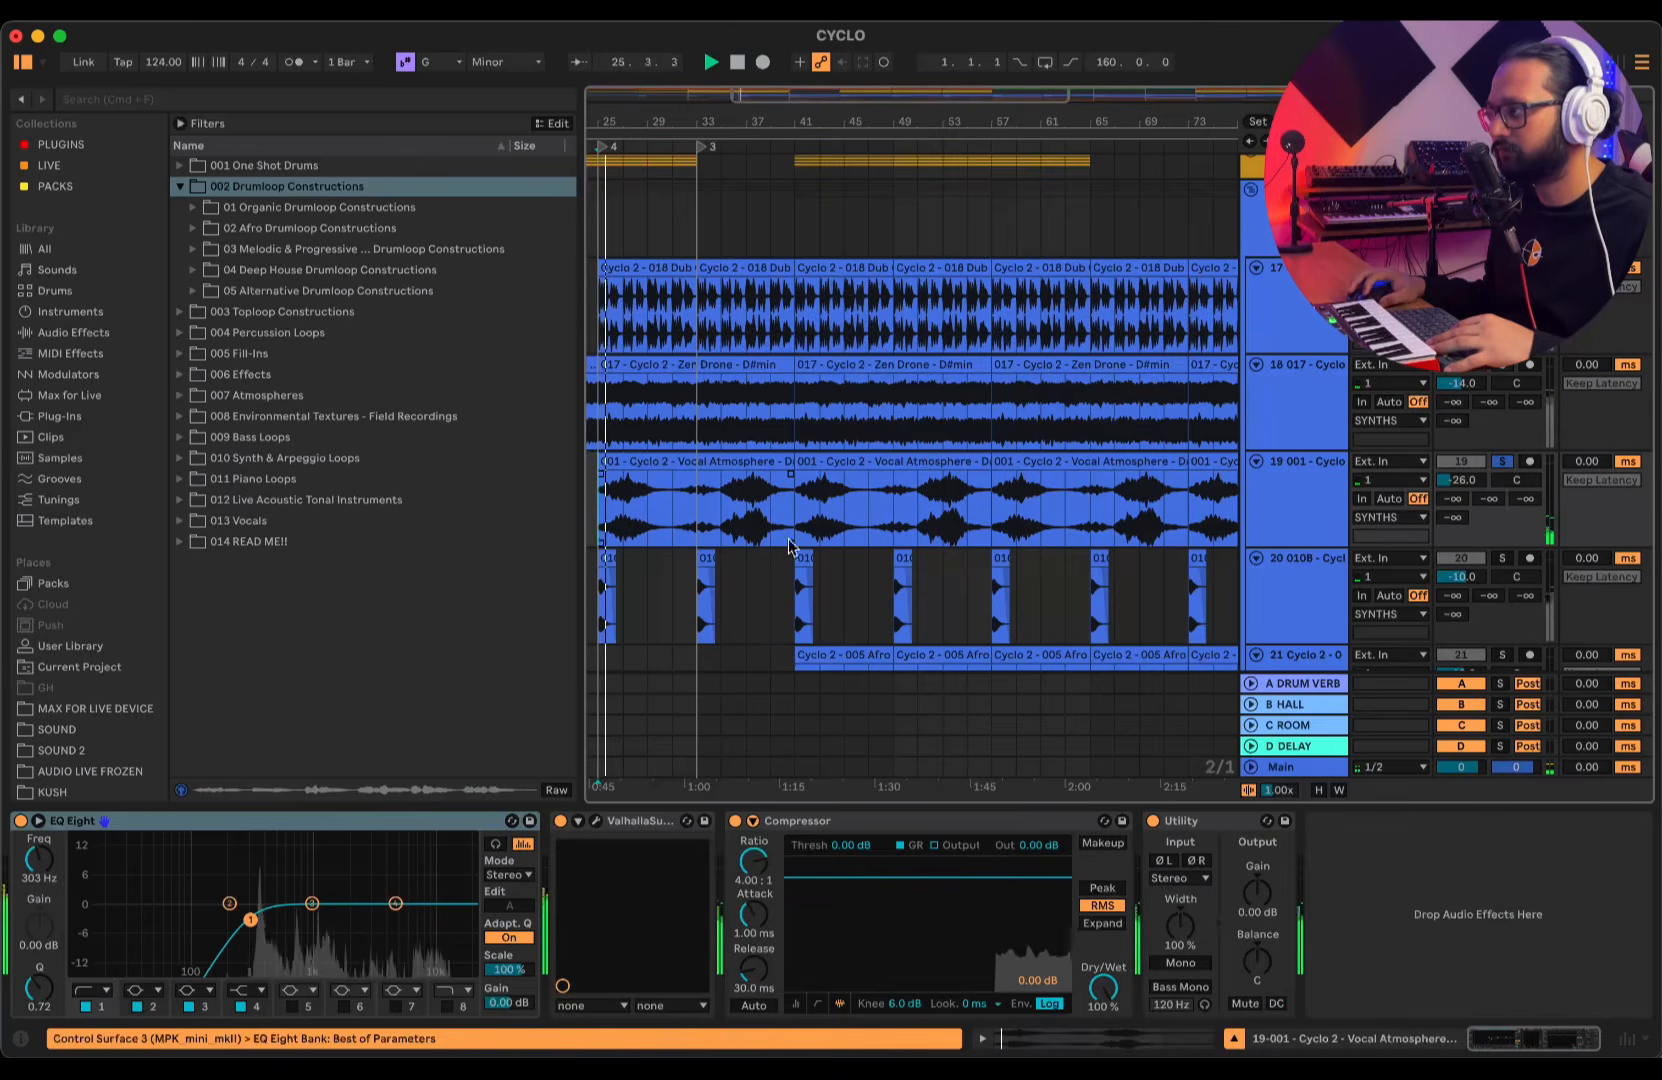
- Select the 001 Vocal Atmosphere track and listen on through its first clip
{"action": "left_click", "coordinate": [1284, 521]}
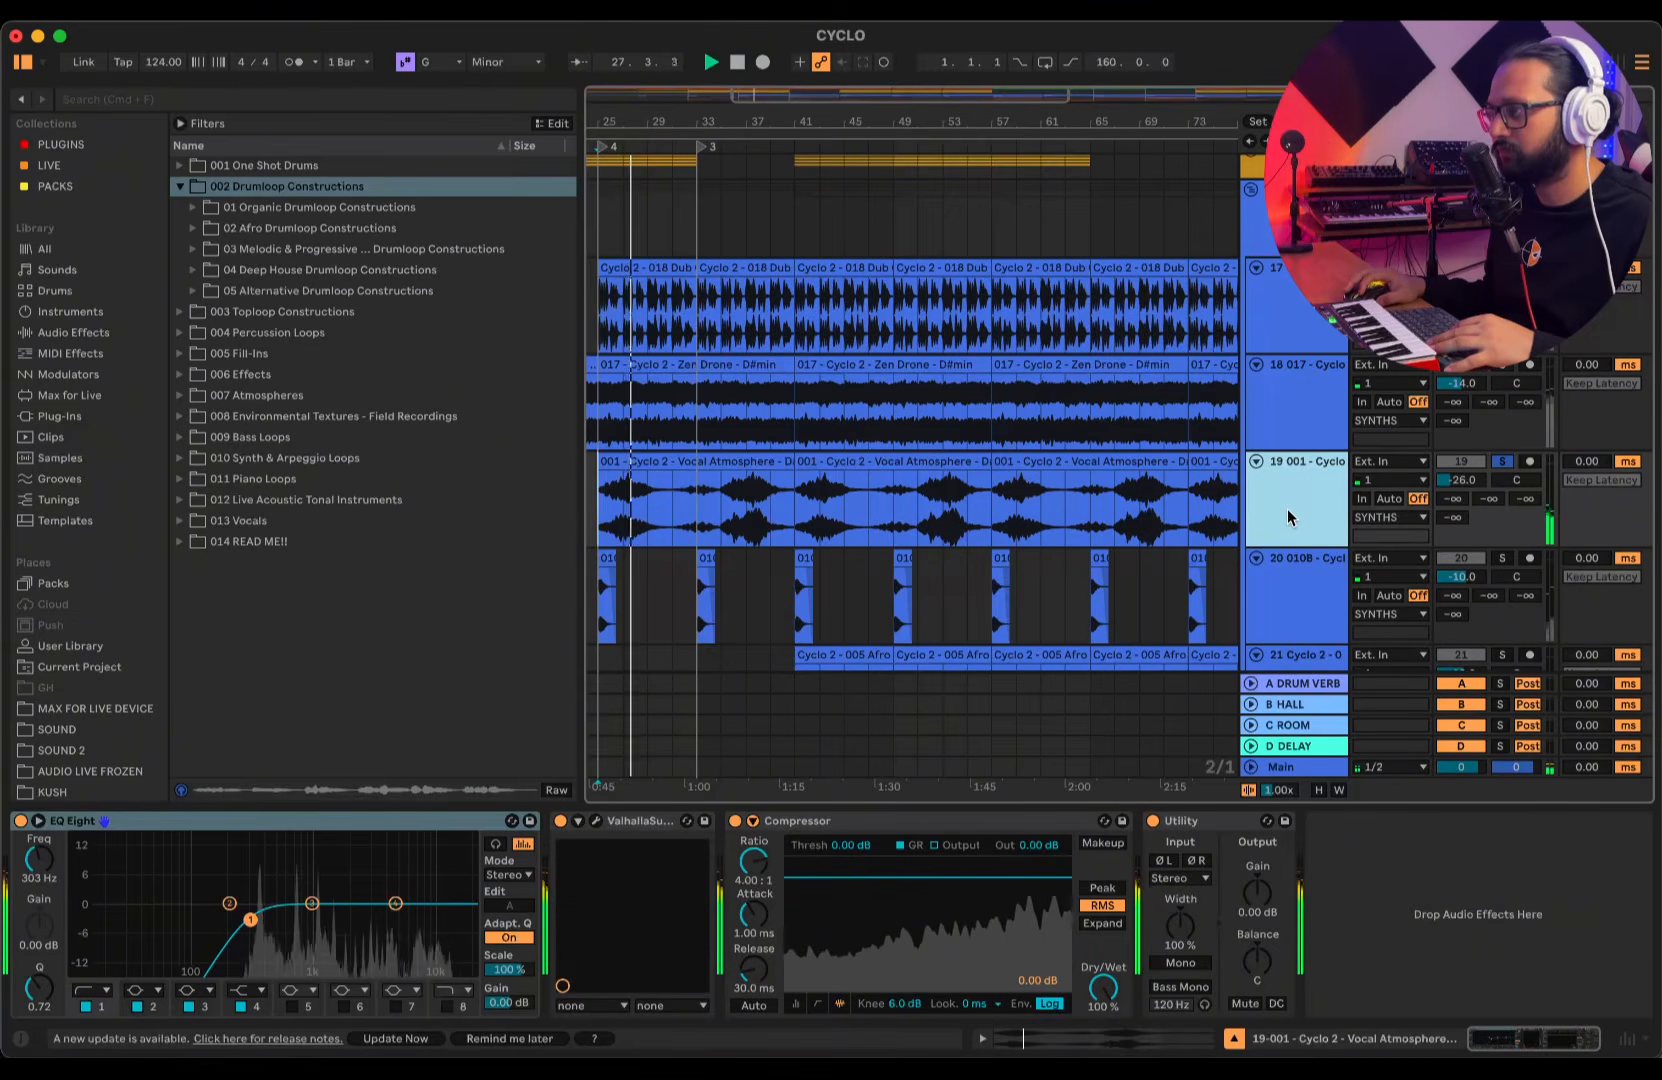
{"action": "left_click", "coordinate": [742, 540]}
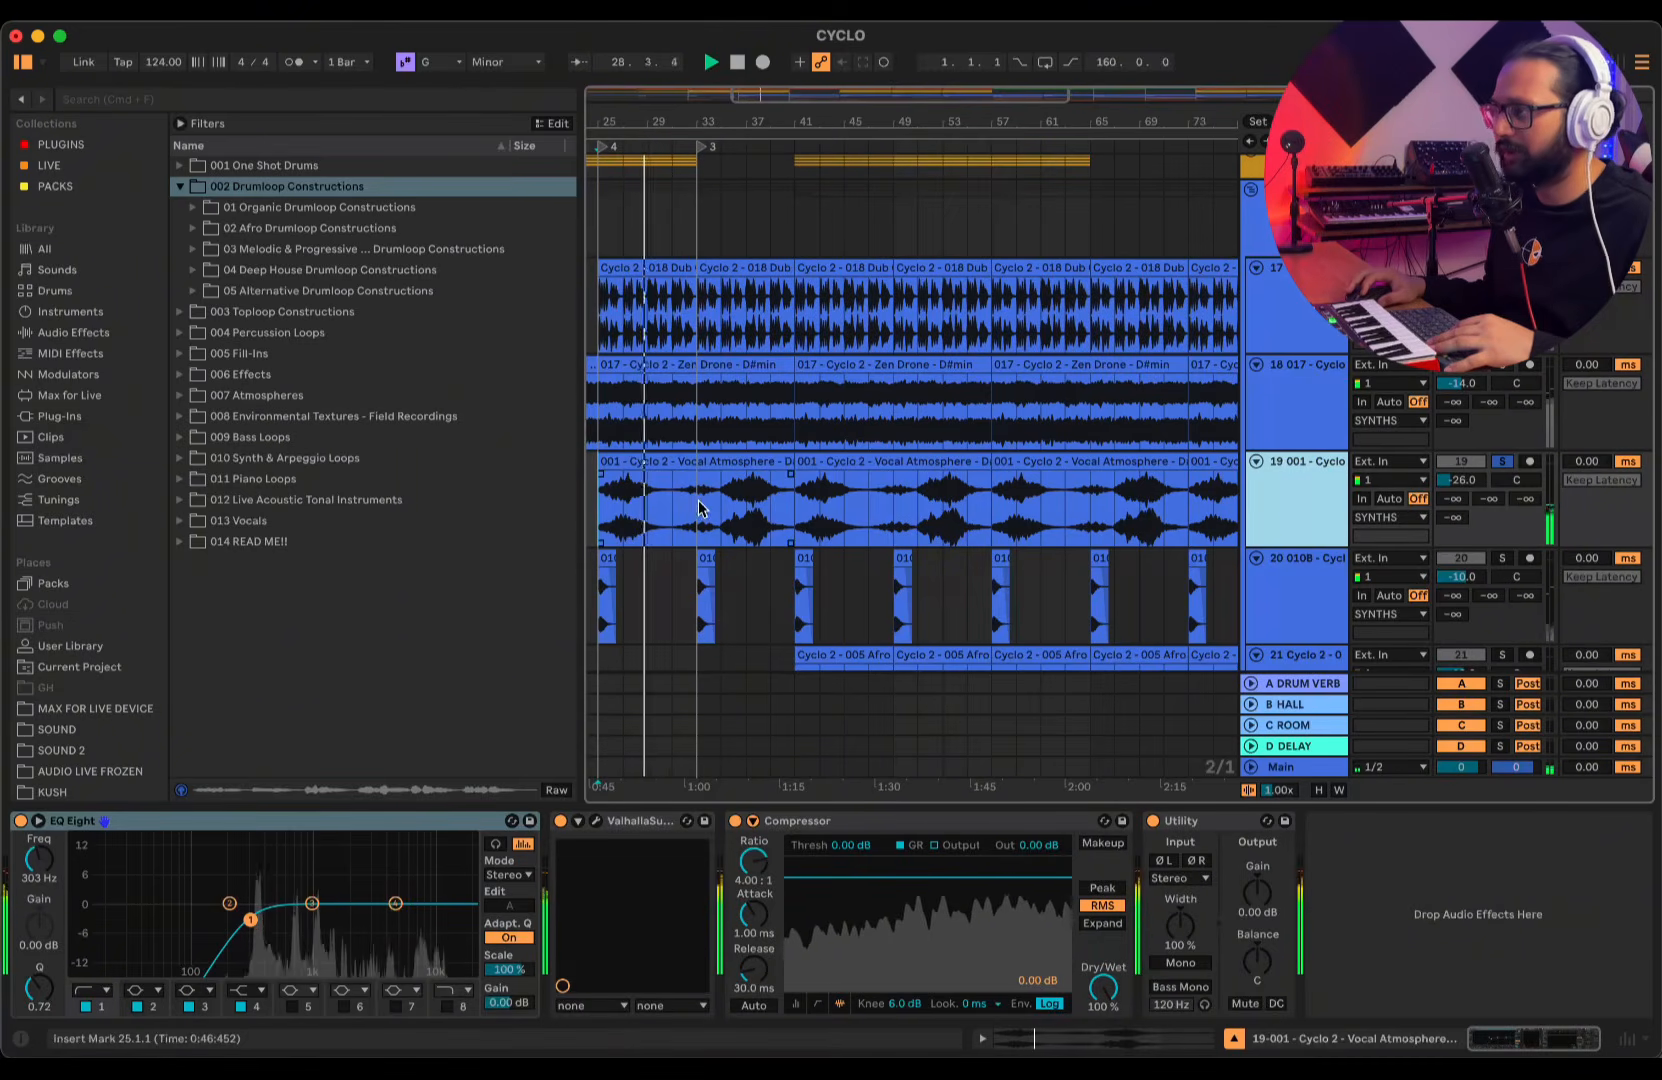
{"action": "left_click_drag", "start_coordinate": [600, 125], "coordinate": [675, 215]}
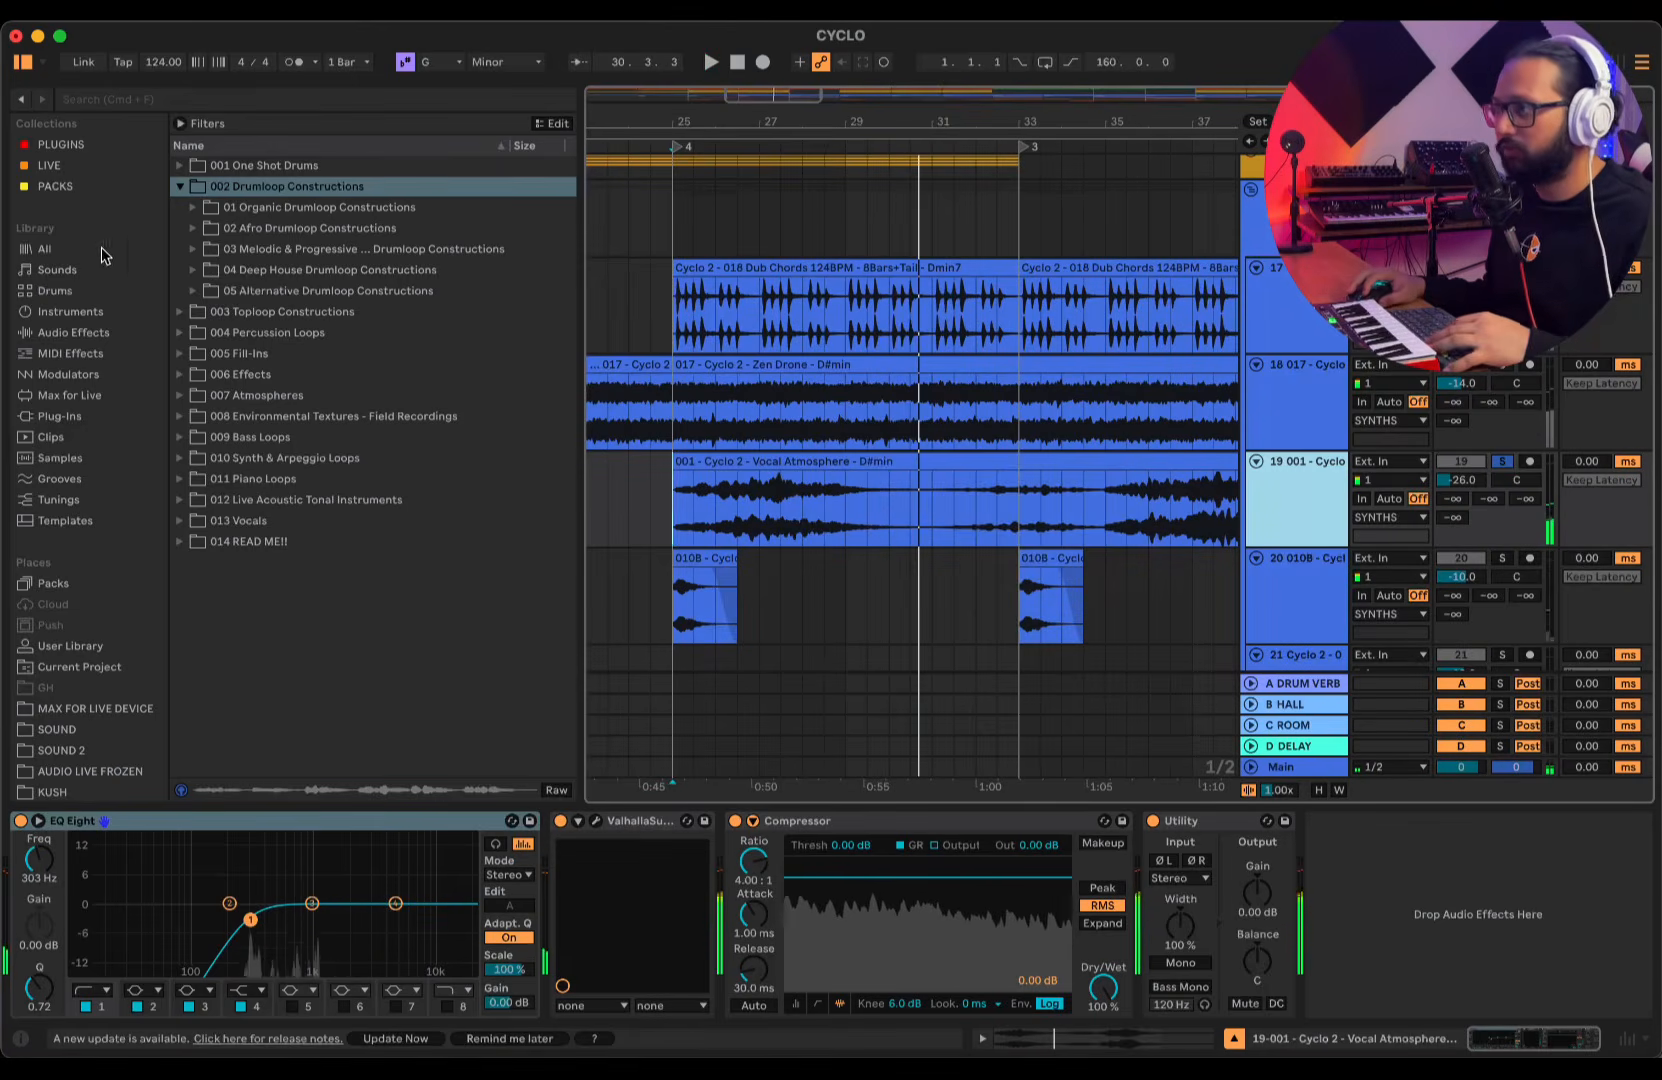
- Browse the 007 Vocal Atmospheres folder inside 007 Atmospheres and preview samples 007, 011 and 017
{"action": "left_click", "coordinate": [181, 188]}
{"action": "left_click", "coordinate": [180, 290]}
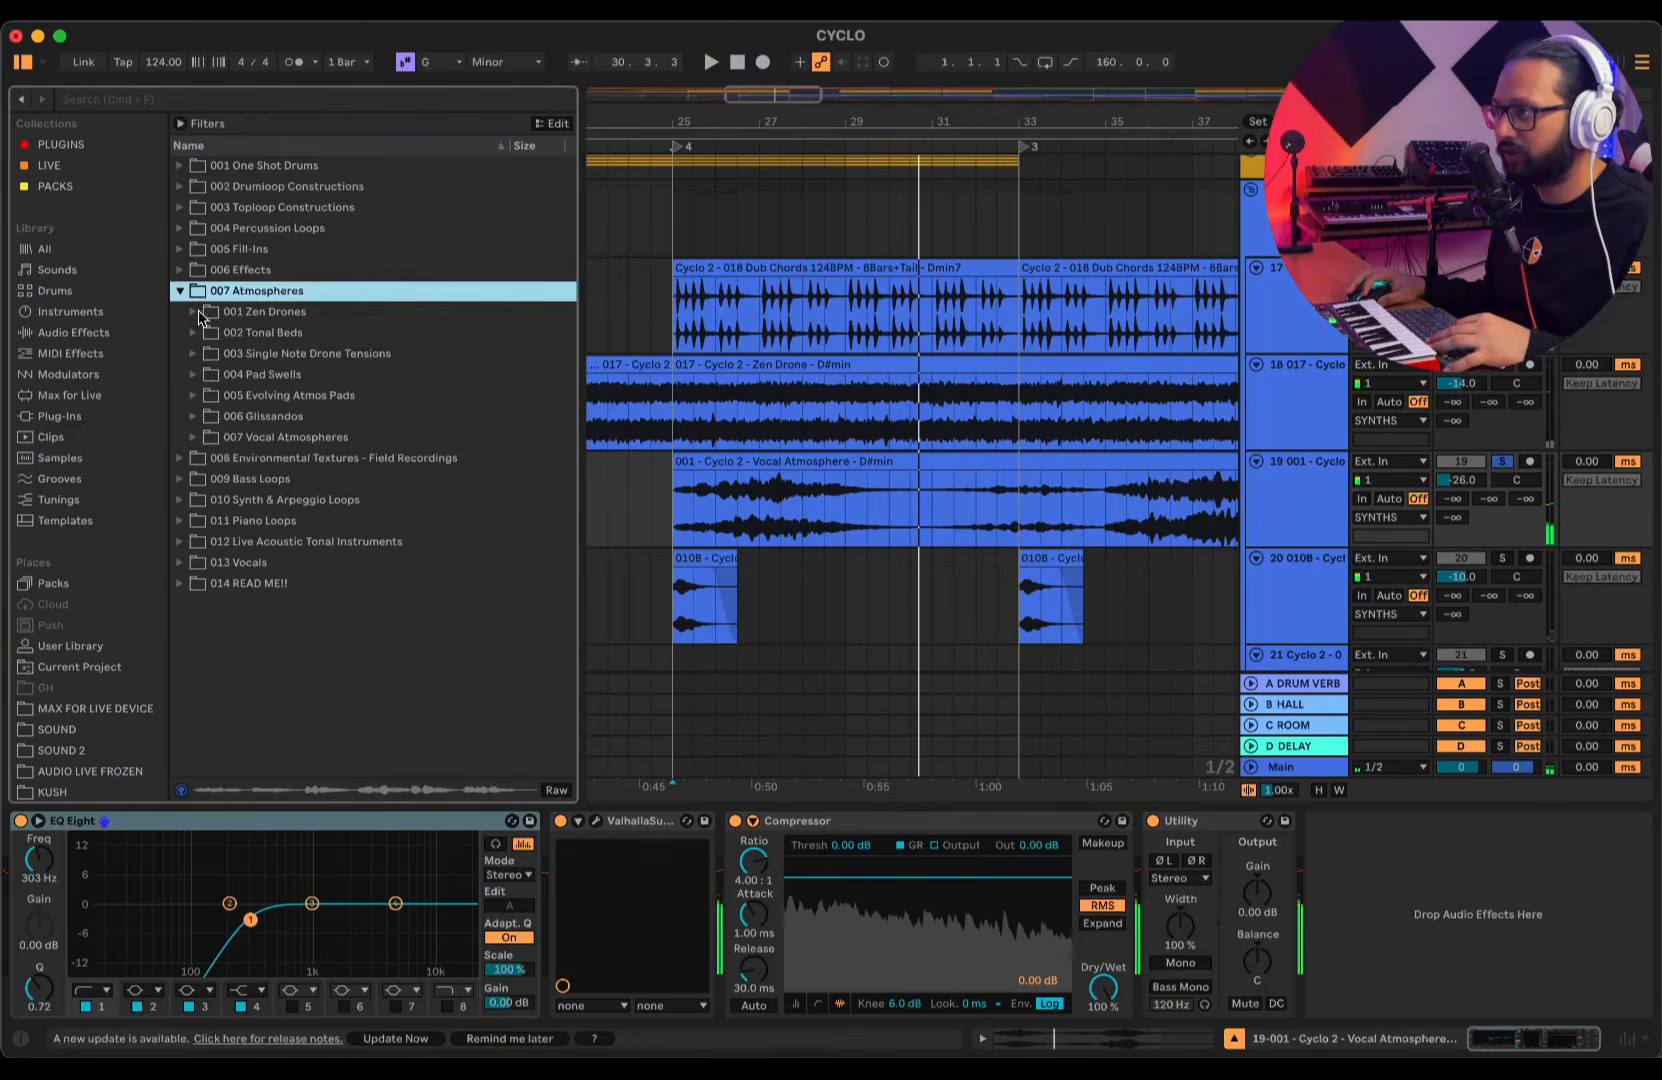
{"action": "left_click", "coordinate": [197, 436]}
{"action": "scroll", "coordinate": [300, 420], "scroll_direction": "down", "scroll_amount": 5}
{"action": "left_click", "coordinate": [329, 411]}
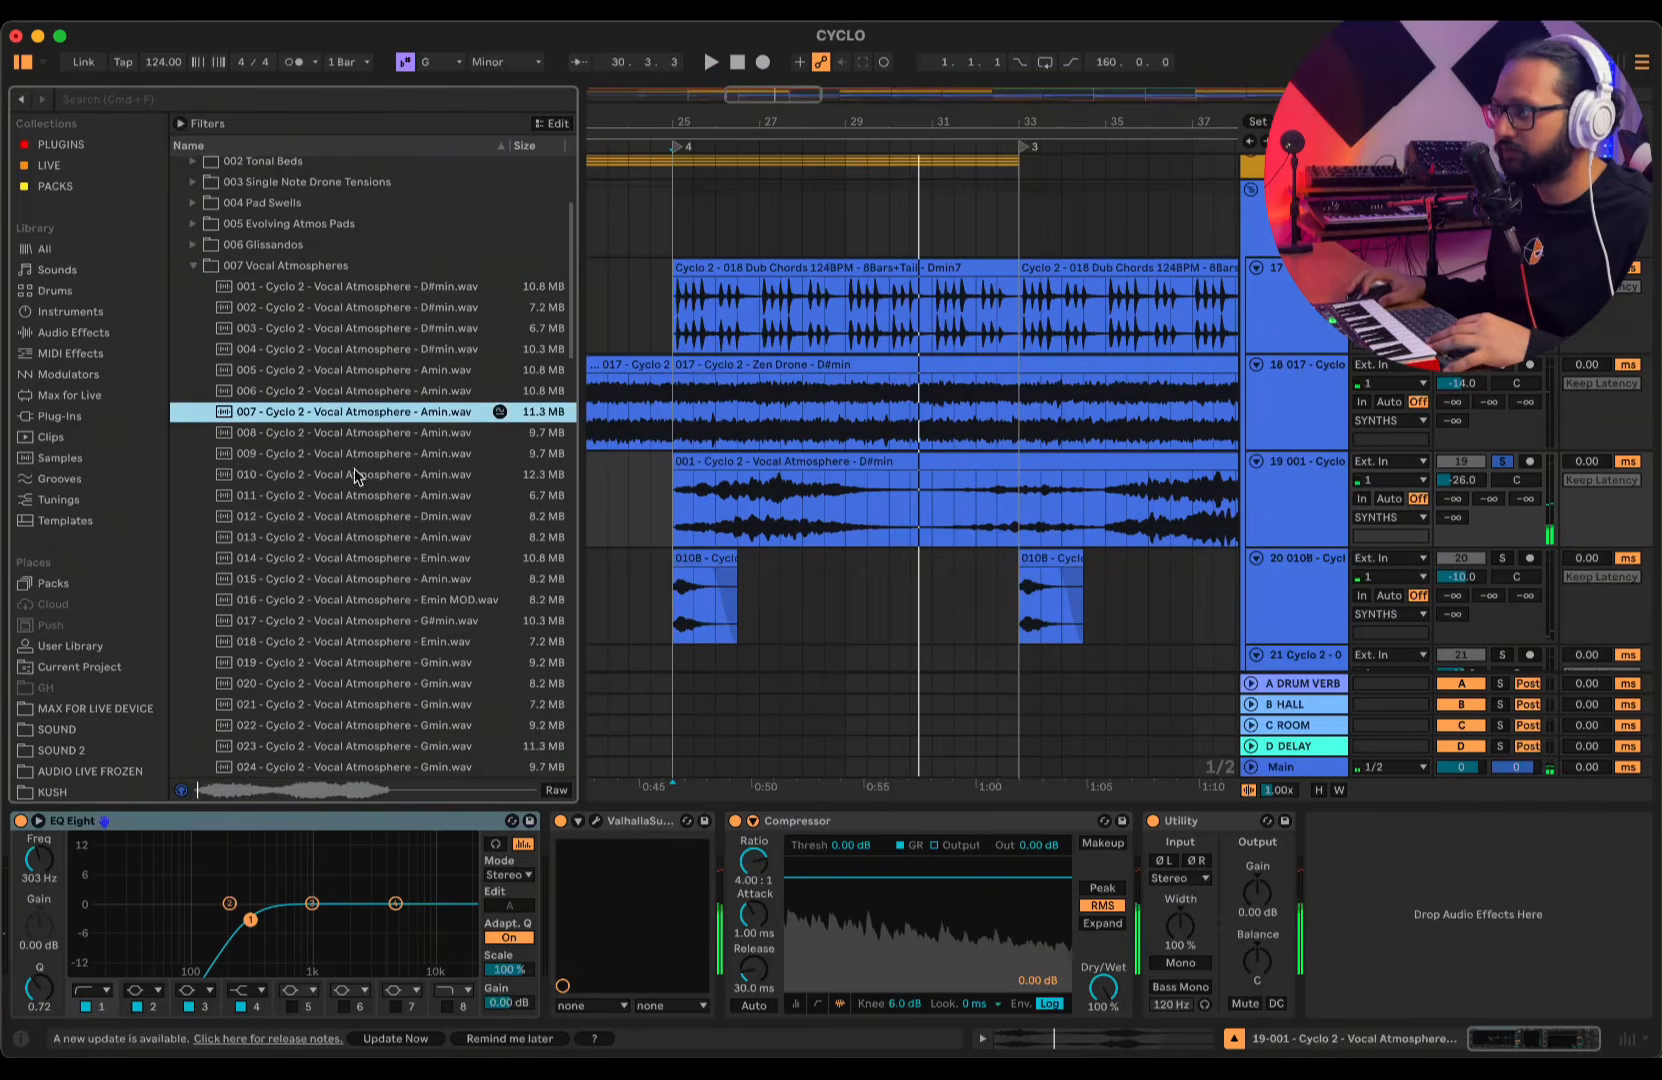
{"action": "left_click", "coordinate": [356, 494]}
{"action": "left_click", "coordinate": [380, 620]}
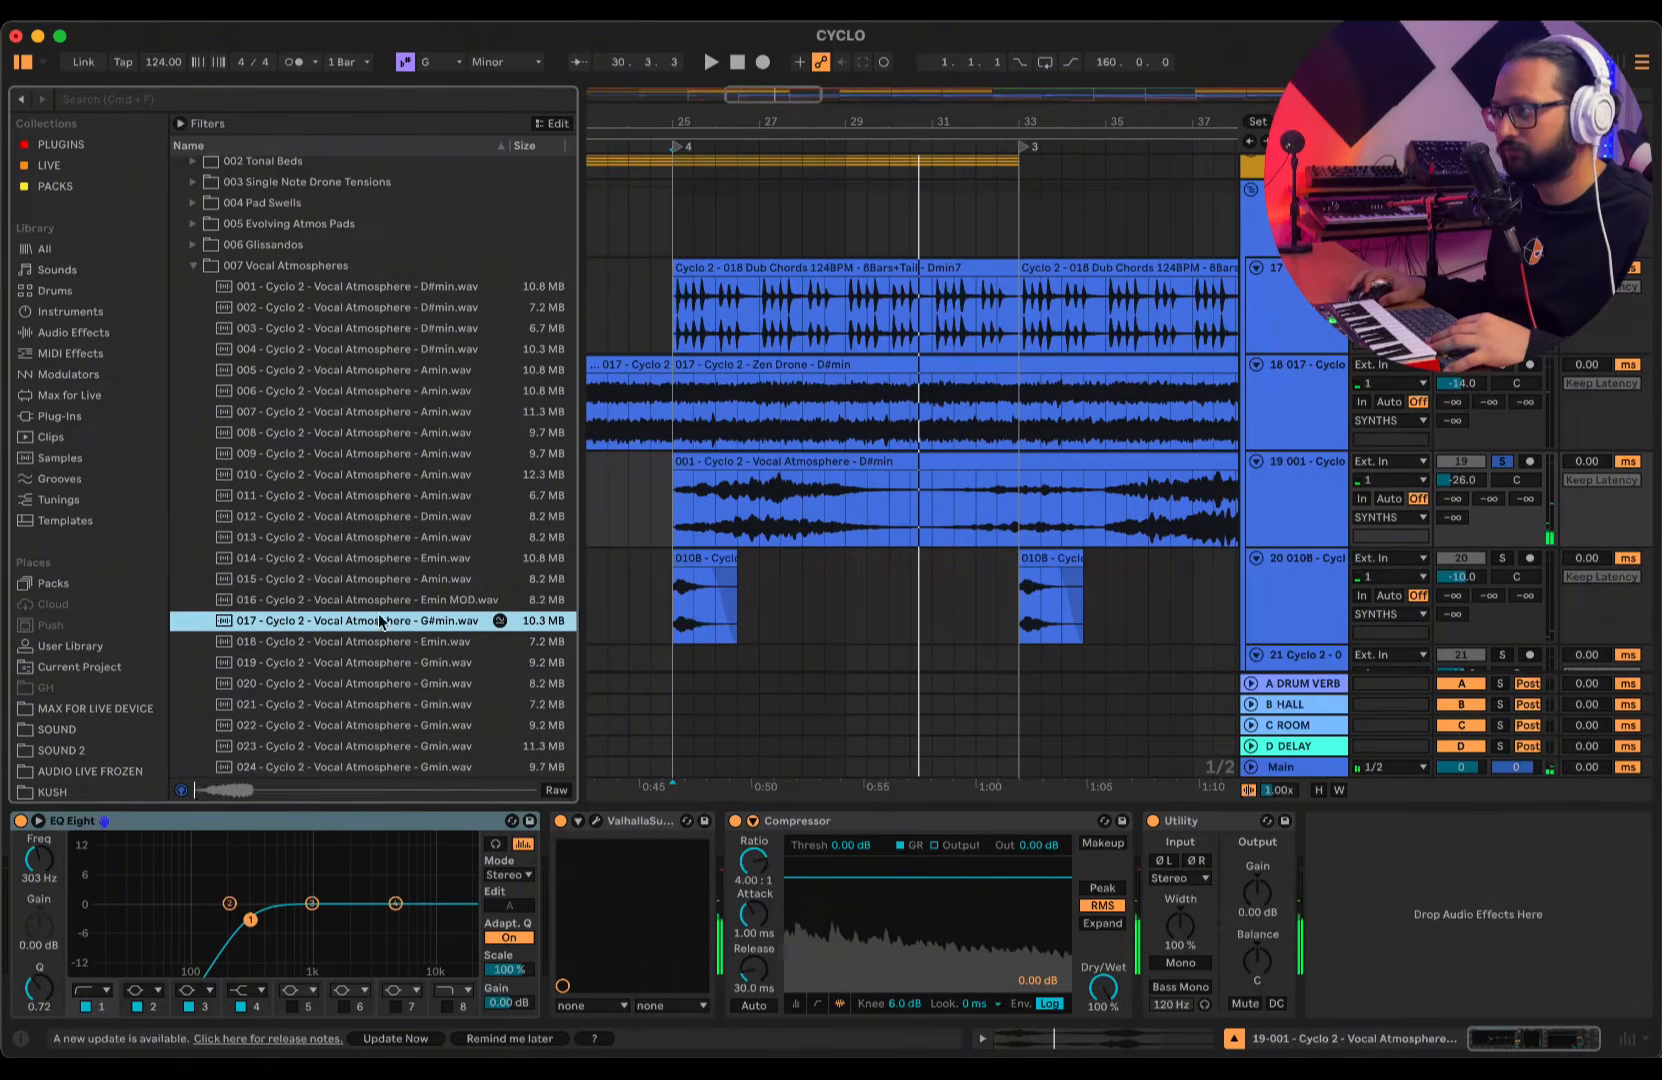
- Open the ValhallaSupermassive plug-in on the 001 Vocal Atmosphere track, examine its mix setting and close it
{"action": "left_click", "coordinate": [1284, 530]}
{"action": "left_click", "coordinate": [598, 822]}
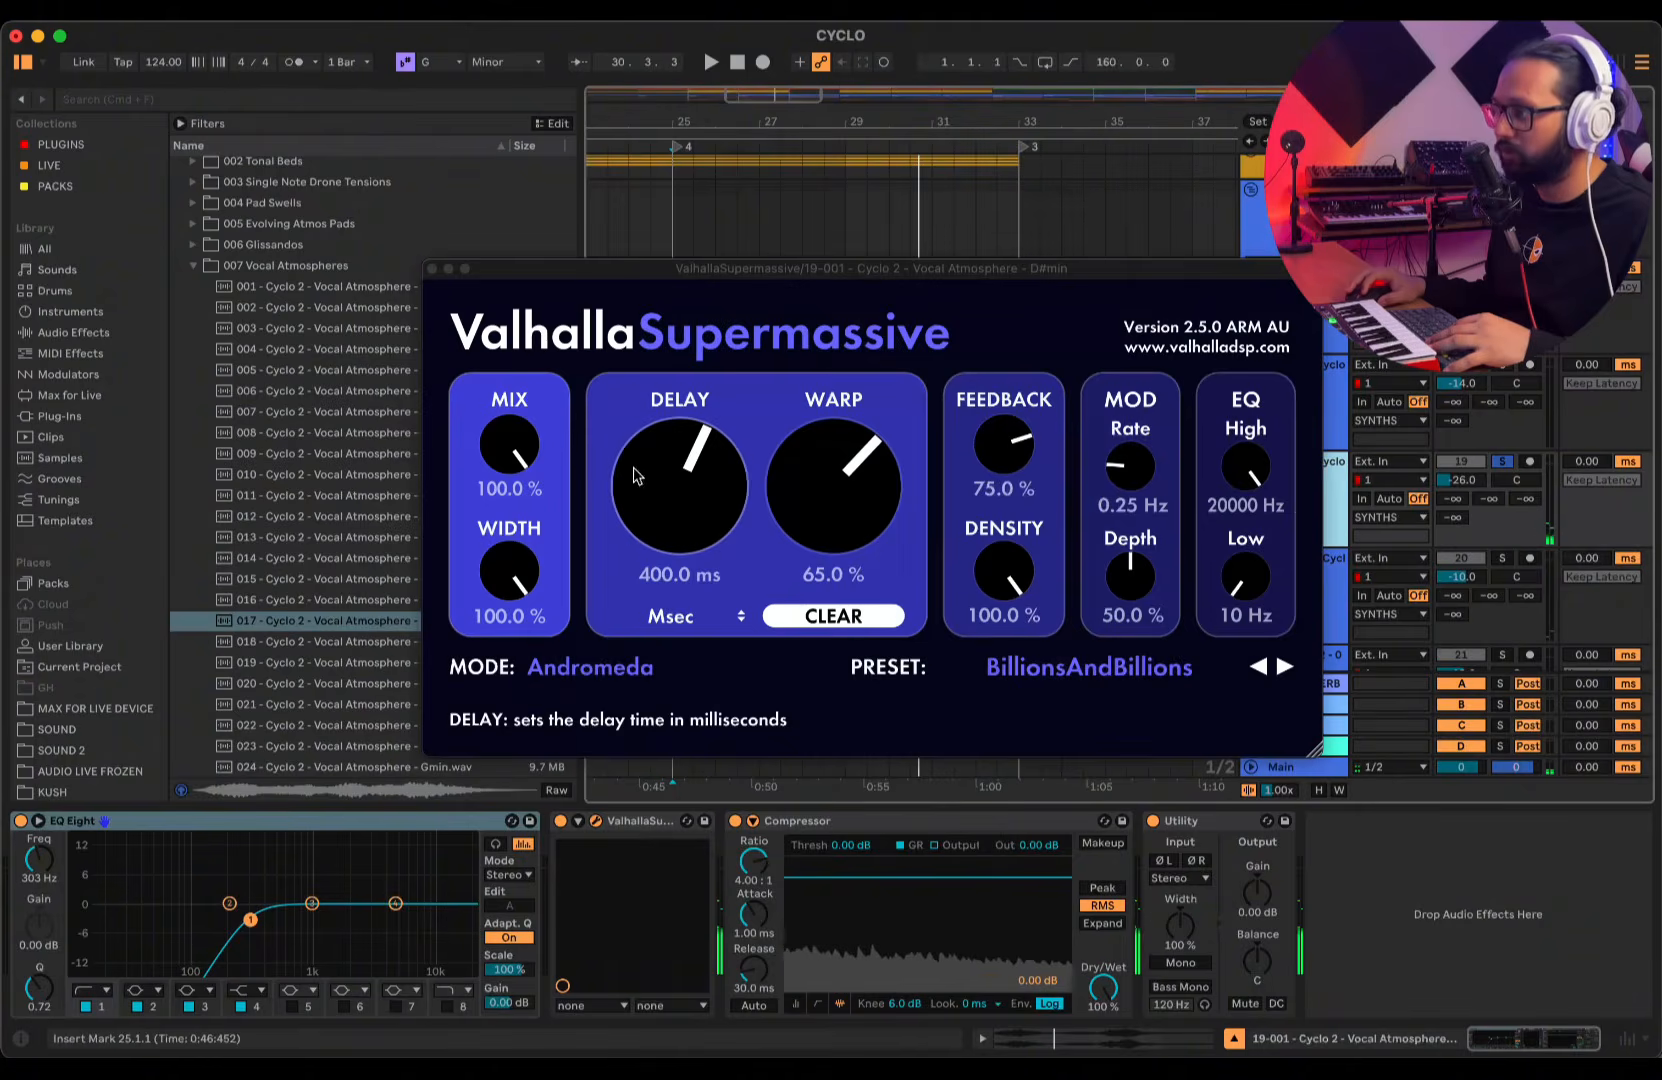
{"action": "left_click", "coordinate": [513, 444]}
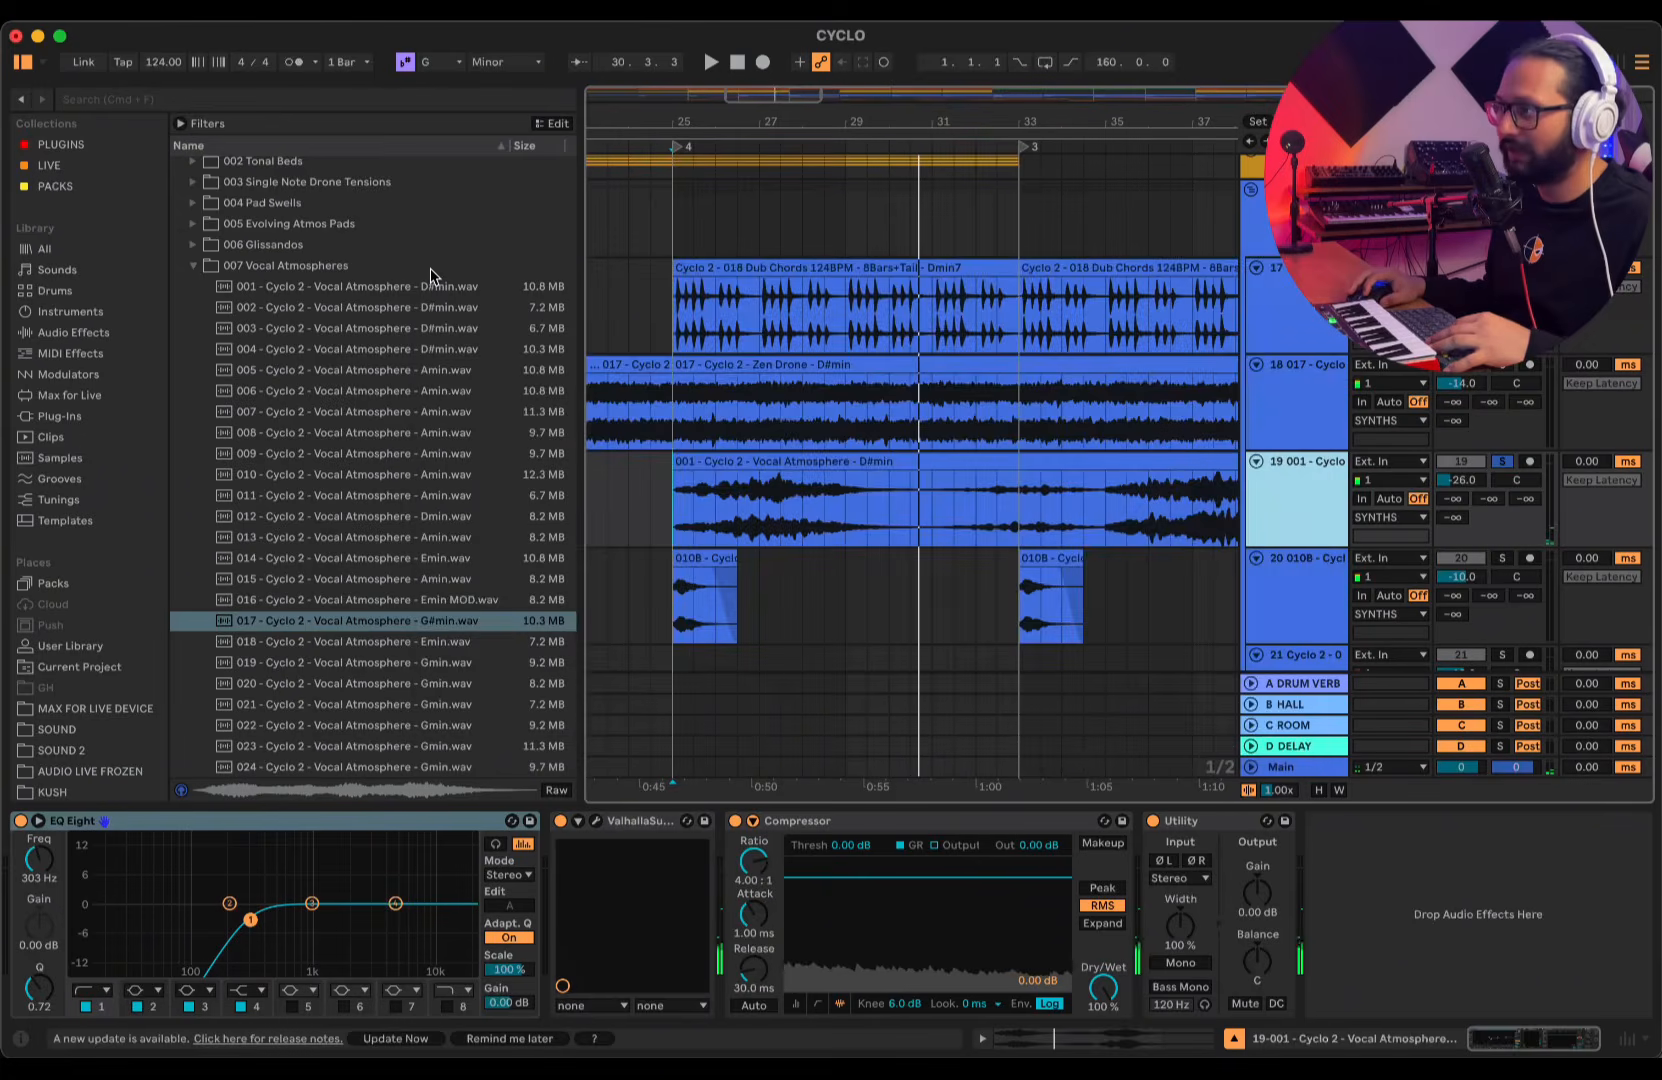
{"action": "left_click", "coordinate": [432, 270]}
- Play the 001 Vocal Atmosphere from bar 25 together with the Zen Drone
{"action": "key", "text": "space"}
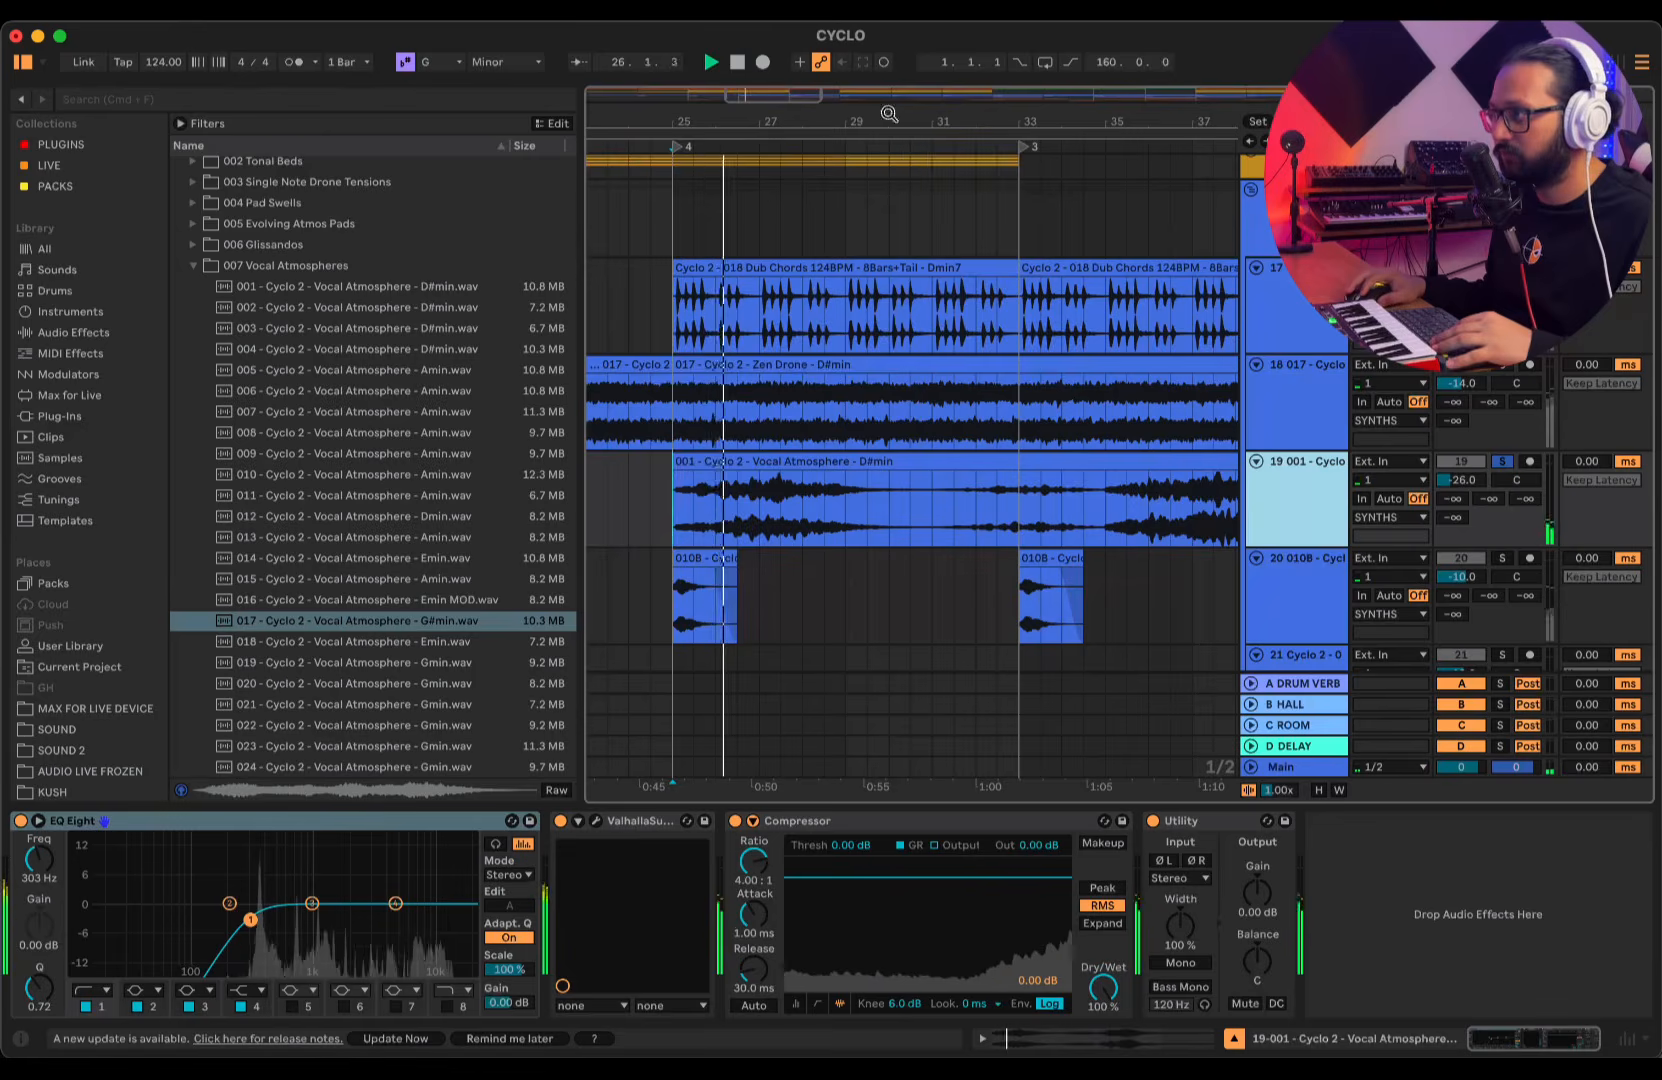
{"action": "scroll", "coordinate": [889, 114], "scroll_direction": "down", "scroll_amount": 5}
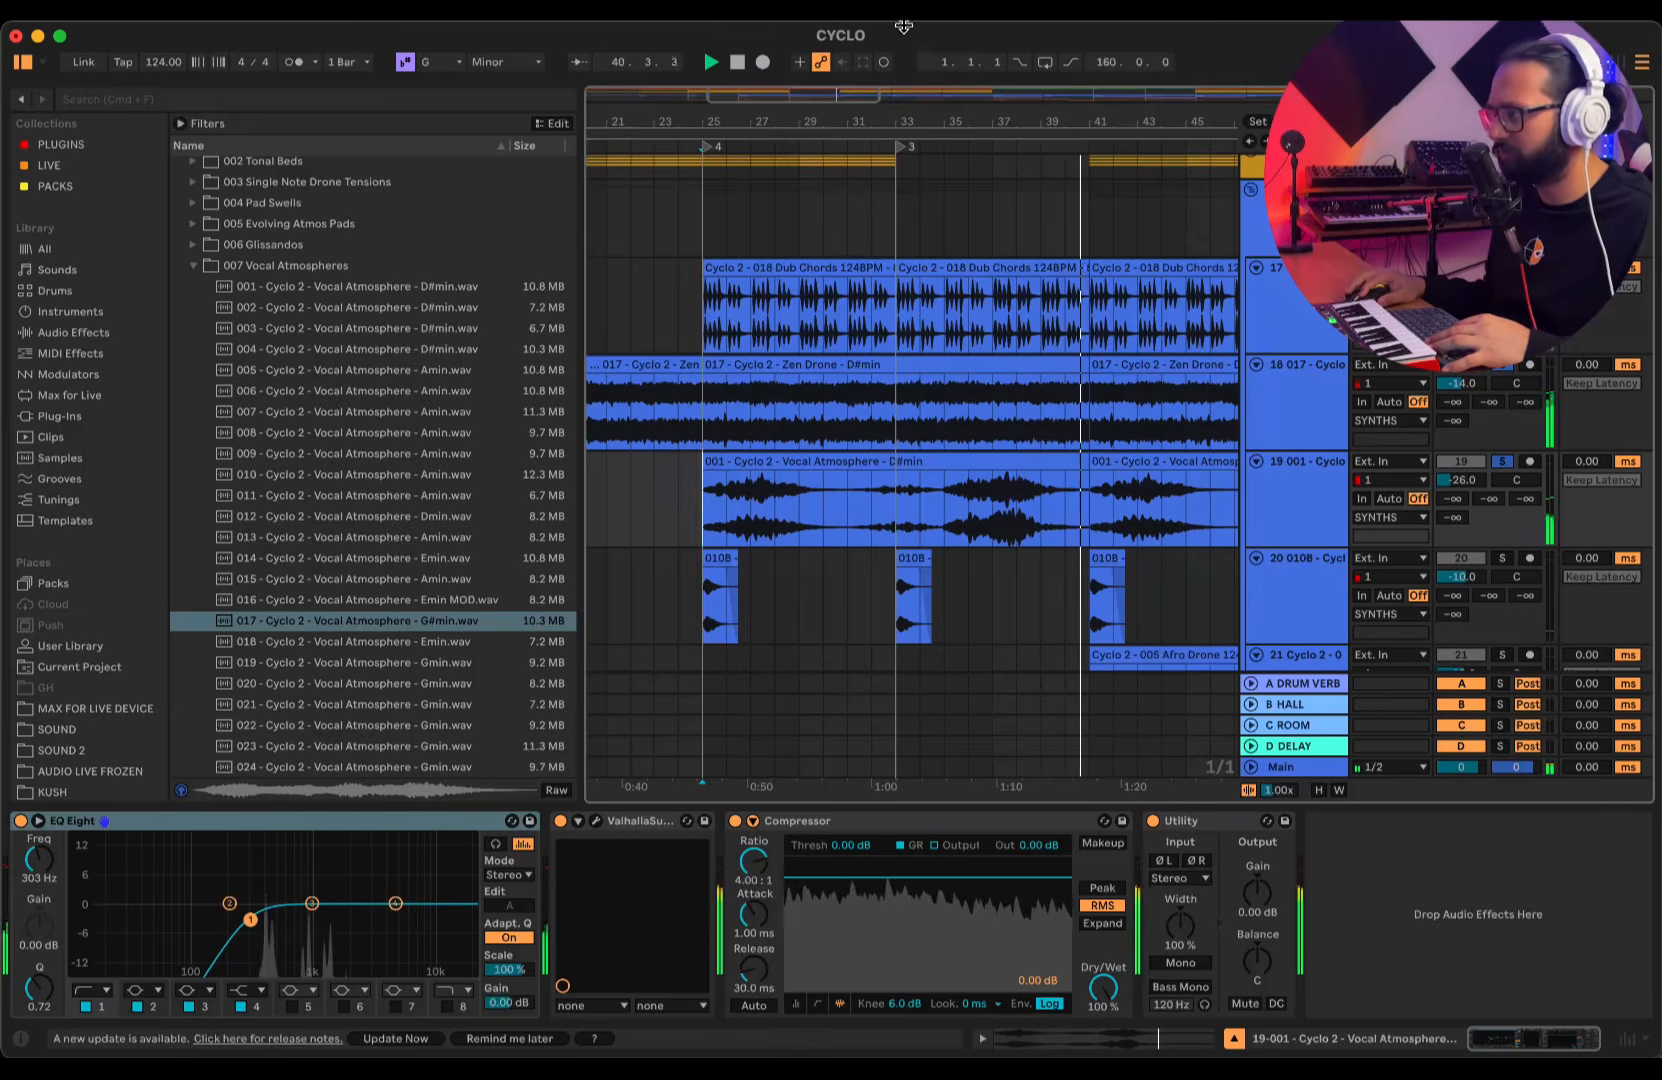
{"action": "left_click_drag", "start_coordinate": [930, 120], "coordinate": [838, 115]}
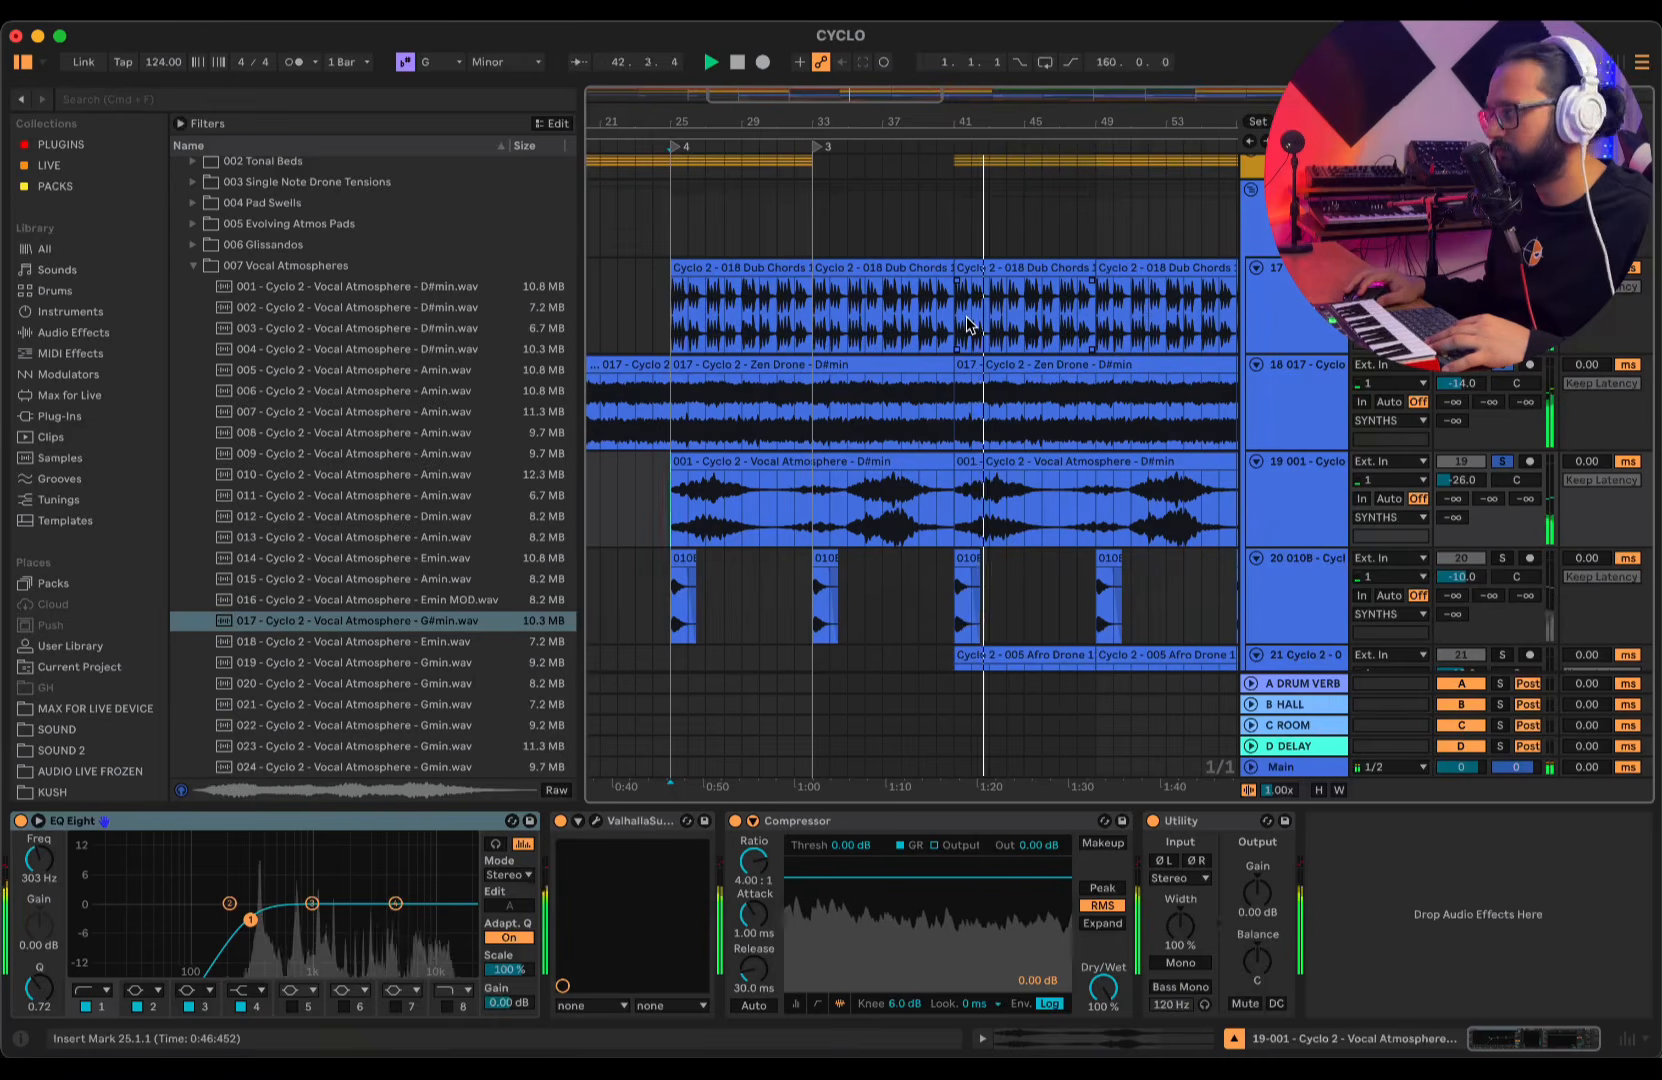
{"action": "left_click_drag", "start_coordinate": [936, 120], "coordinate": [934, 60]}
{"action": "scroll", "coordinate": [790, 398], "scroll_direction": "down", "scroll_amount": 3}
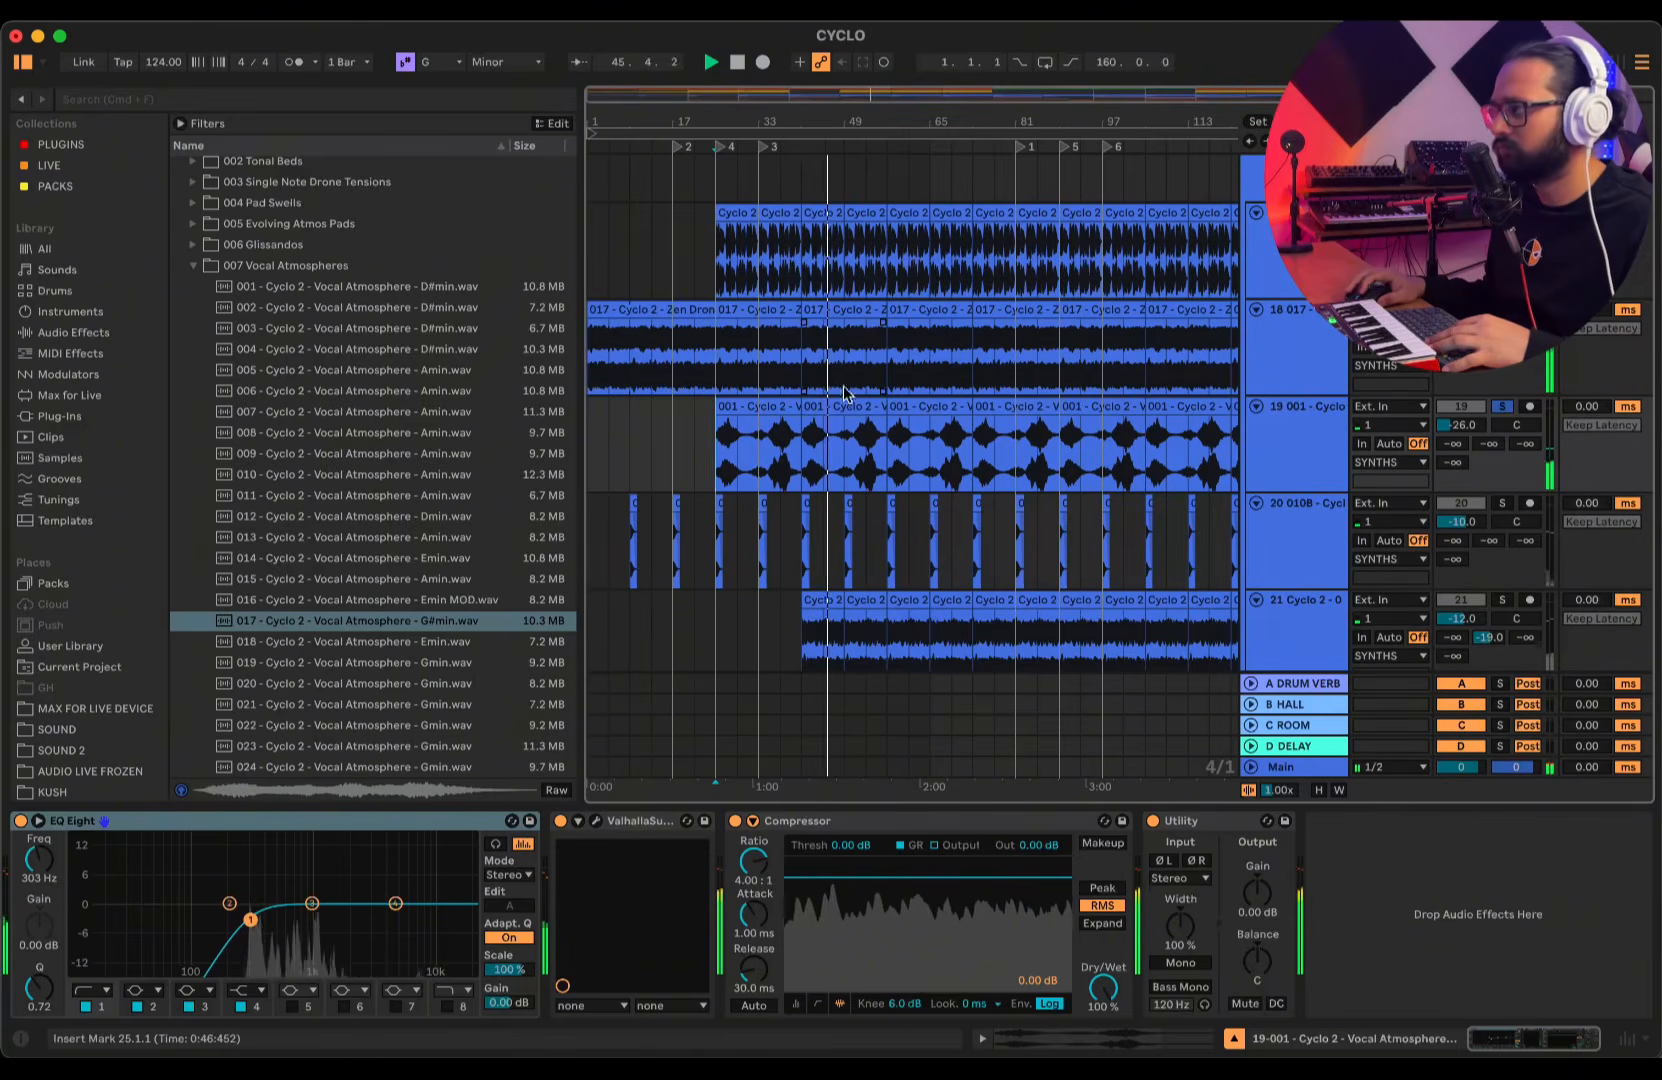
{"action": "key", "text": "space"}
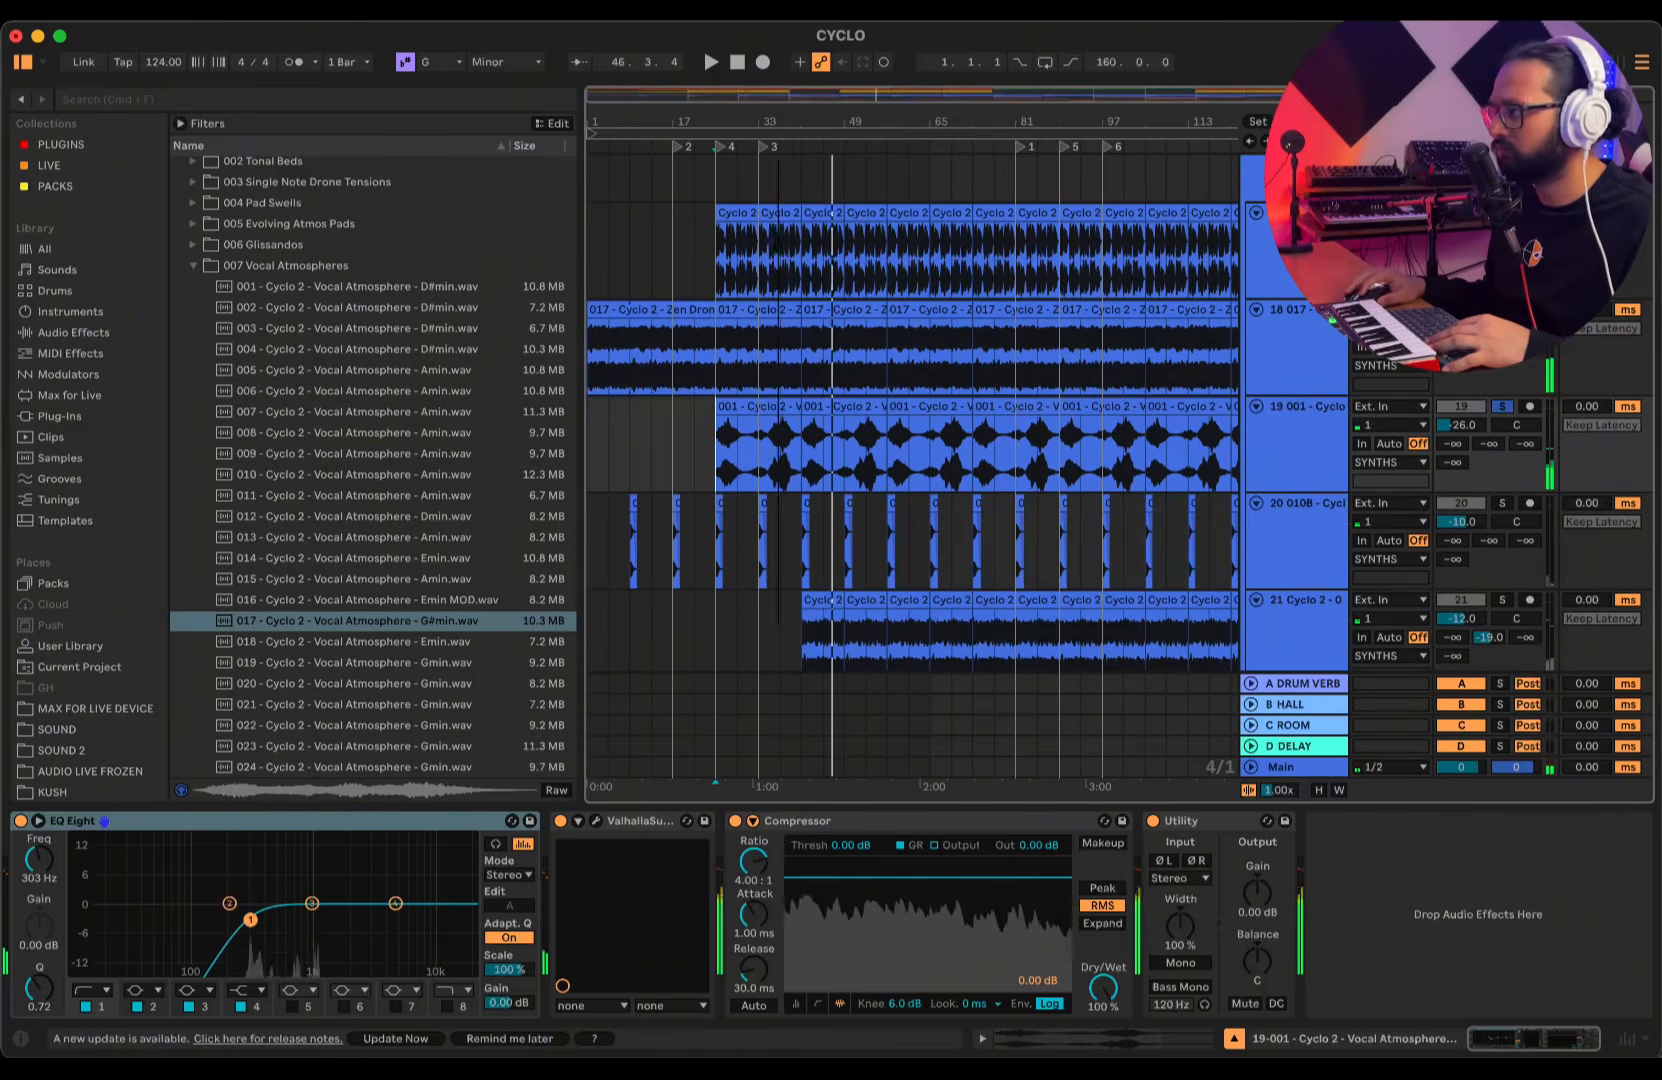
- Solo the 010B Afterlife Arpeggio track and audition its clip at bar 41
{"action": "left_click_drag", "start_coordinate": [780, 121], "coordinate": [694, 204]}
{"action": "left_click", "coordinate": [1502, 503]}
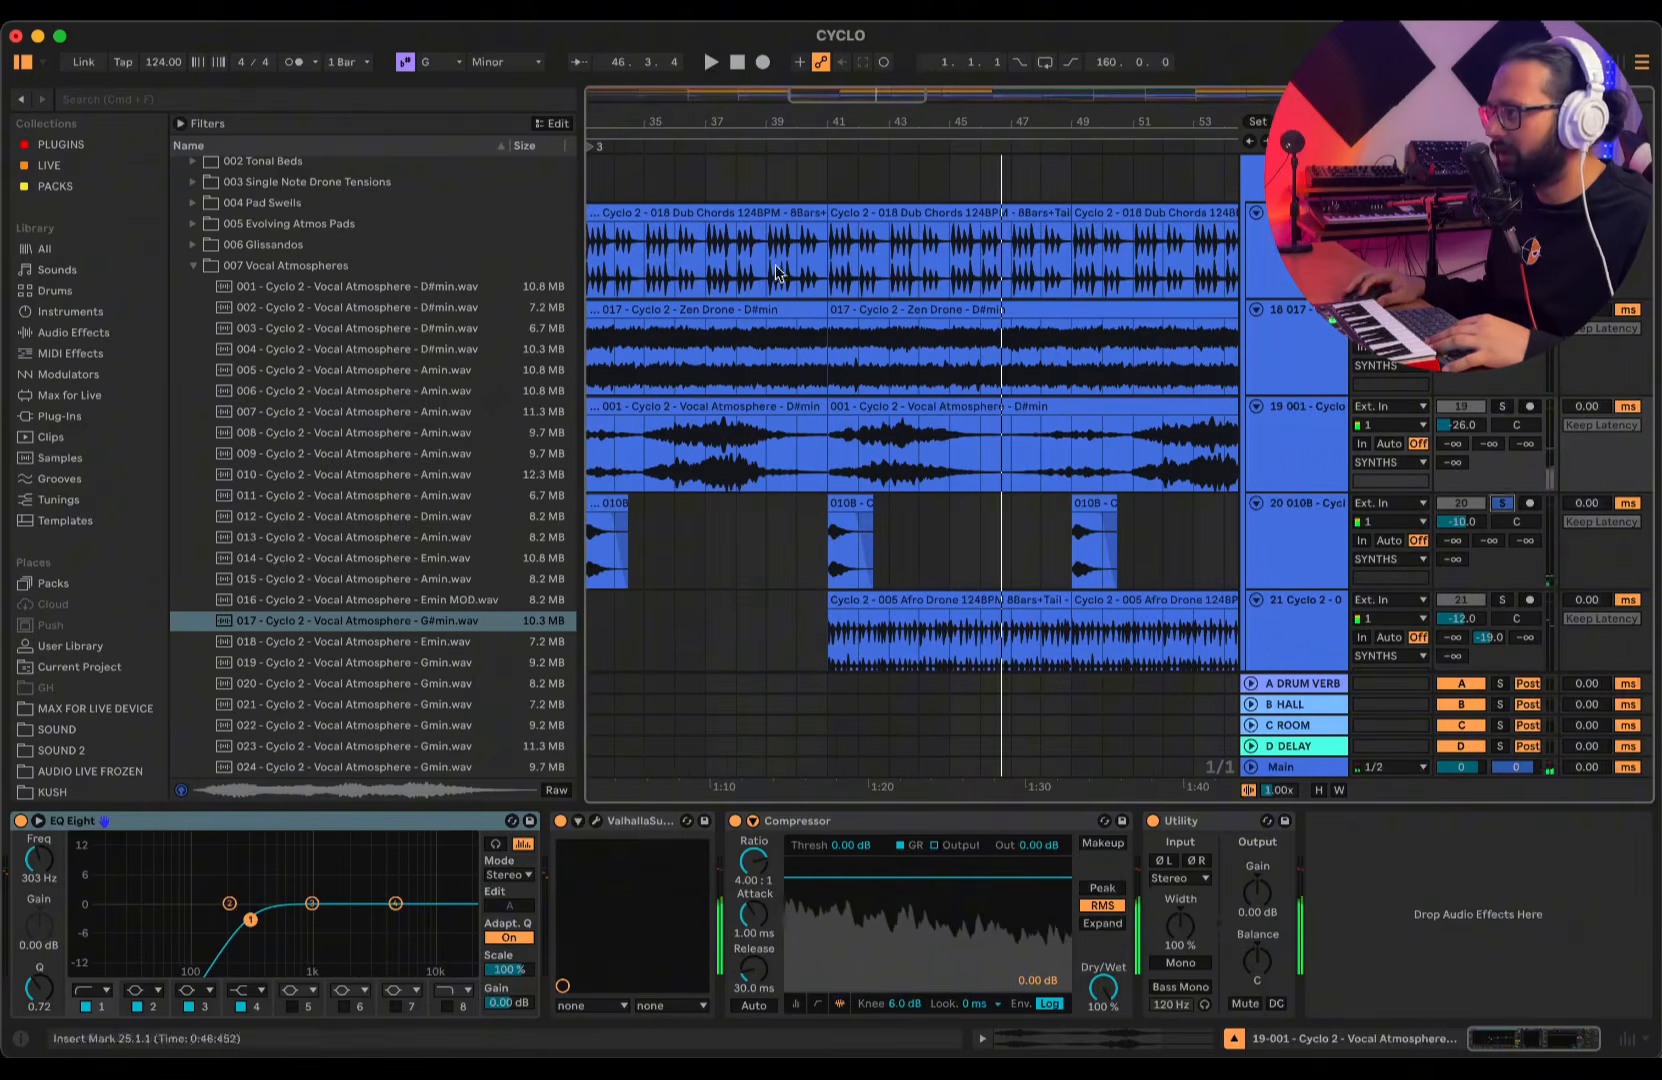
{"action": "left_click_drag", "start_coordinate": [850, 122], "coordinate": [848, 185]}
{"action": "left_click", "coordinate": [780, 553]}
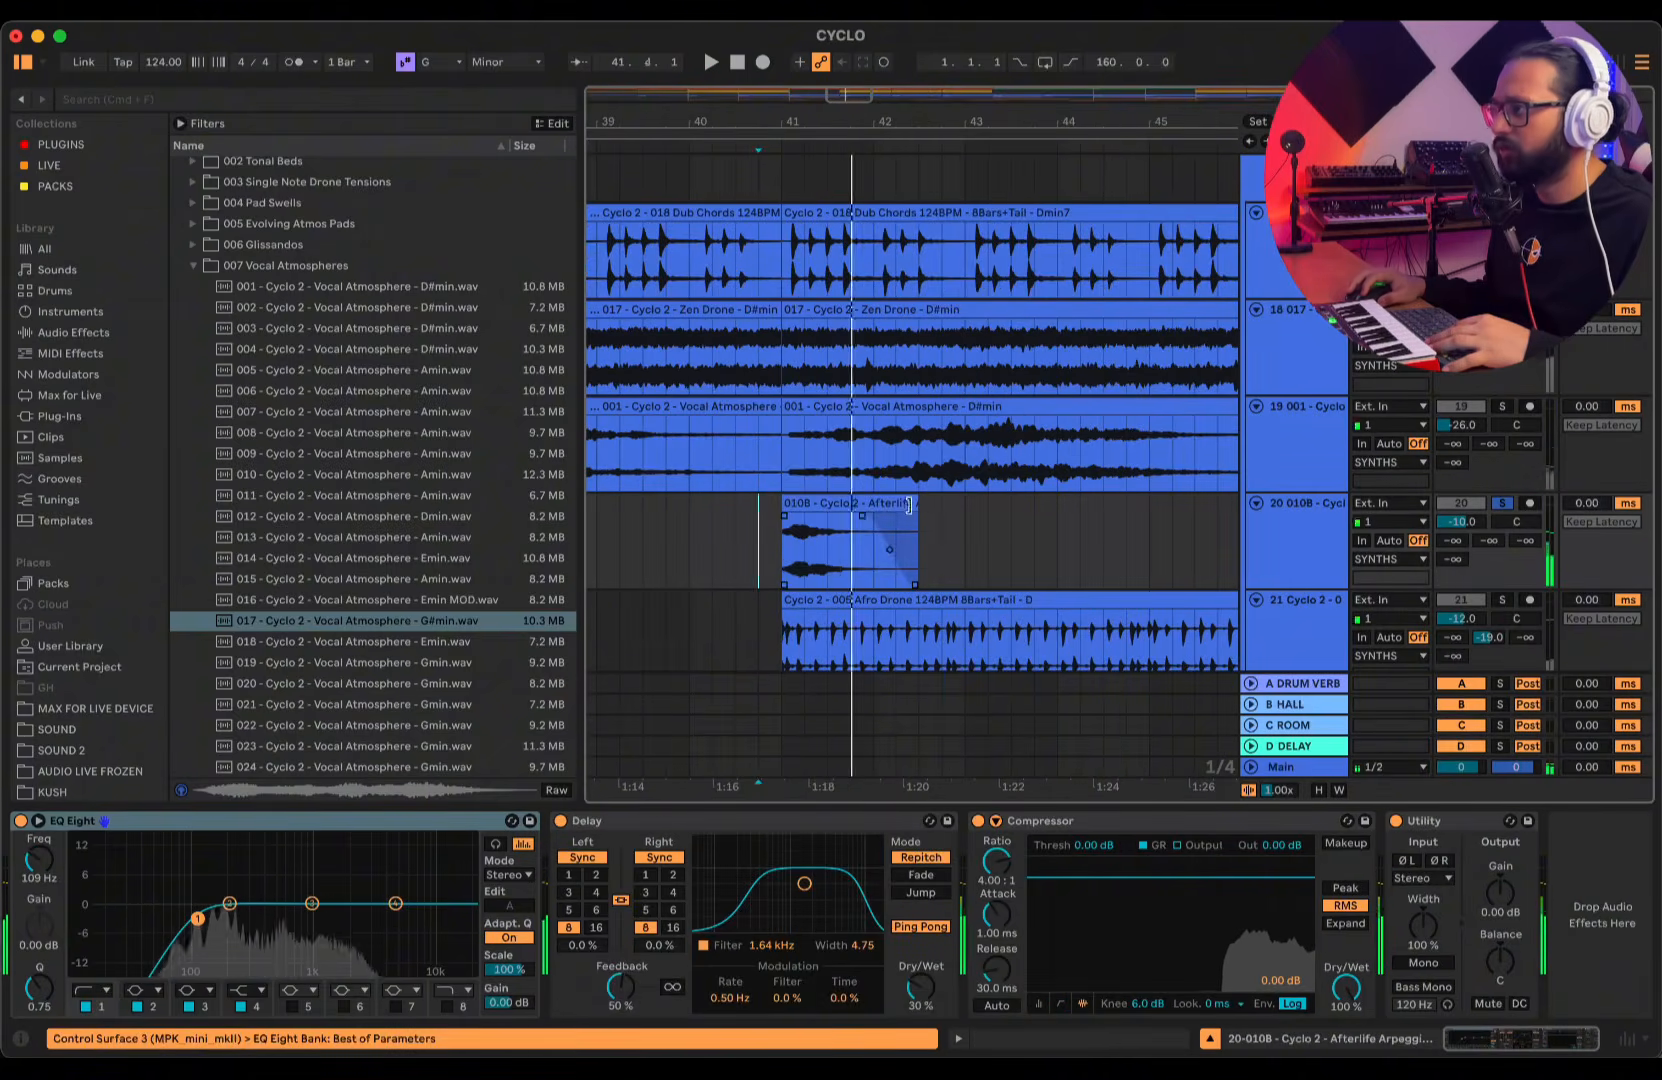
- Extend the Afterlife Arpeggio clip at bar 41 so it ends at 47.2.1
{"action": "left_click_drag", "start_coordinate": [908, 504], "coordinate": [1191, 541]}
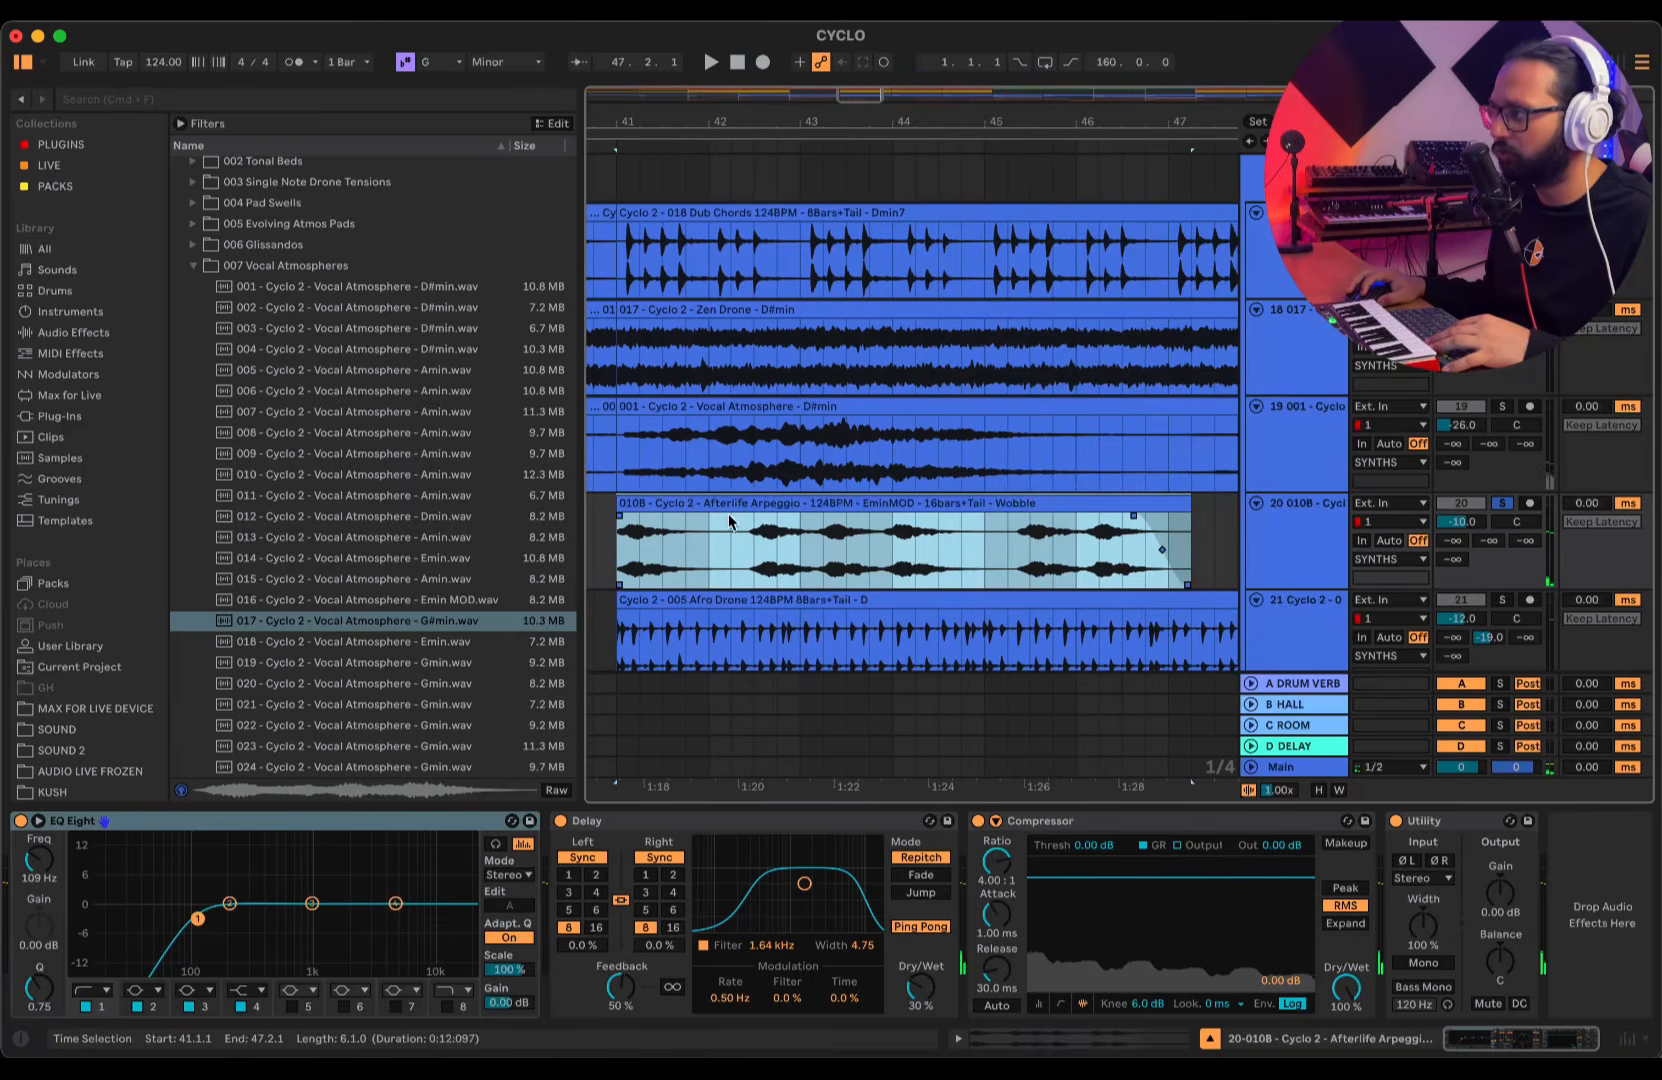
- Collapse the Atmospheres folders, open 01 Themic Arpeggios under 010 Synth & Arpeggio Loops, and preview samples 006 and 009
{"action": "left_click", "coordinate": [194, 266]}
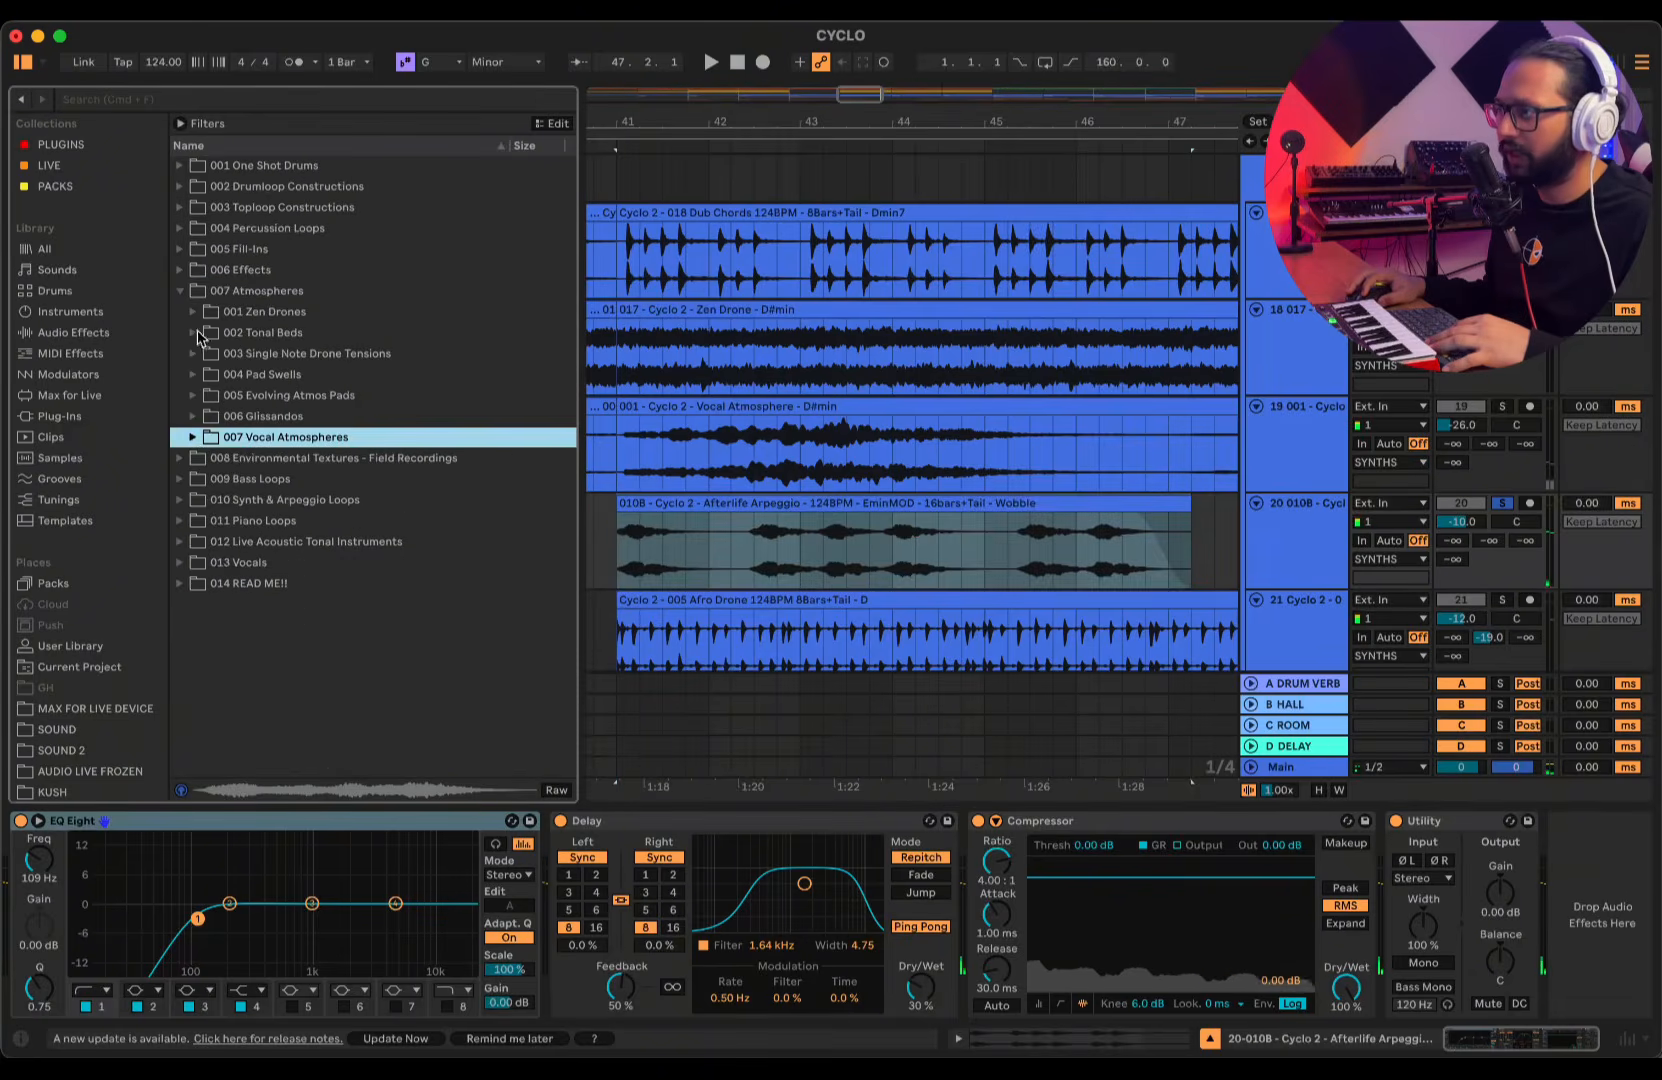
{"action": "left_click", "coordinate": [180, 291]}
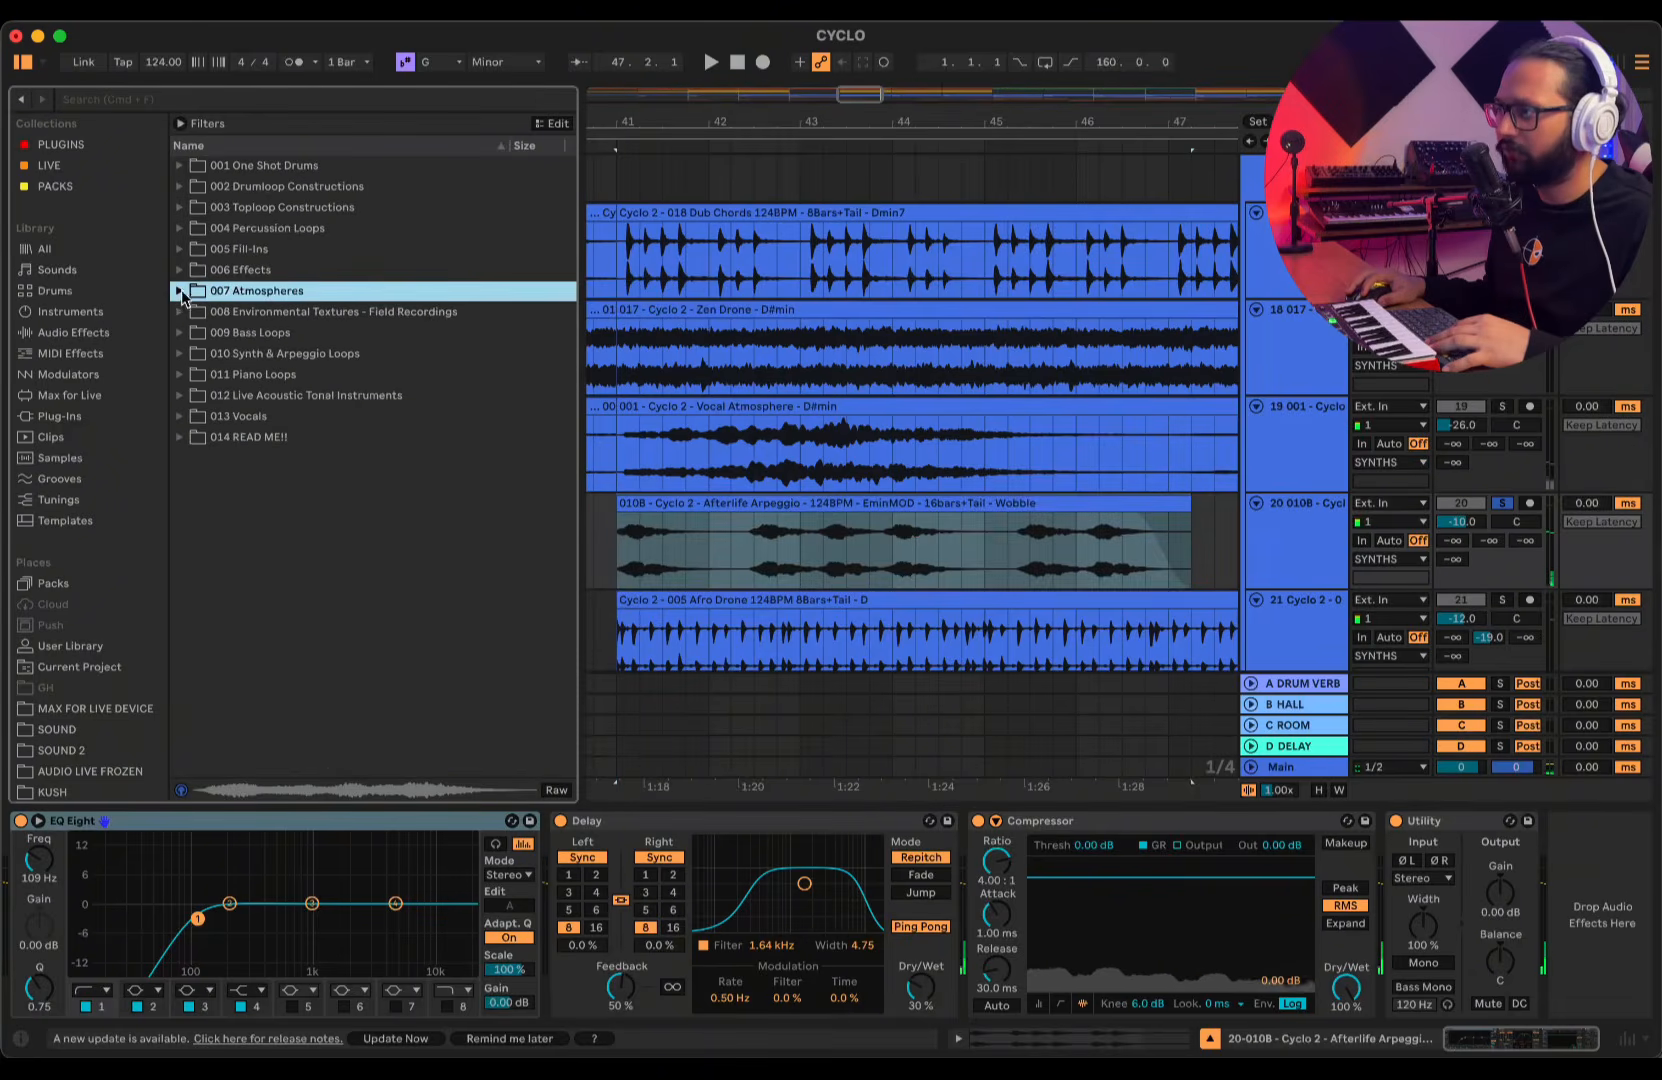
{"action": "left_click", "coordinate": [180, 354]}
{"action": "left_click", "coordinate": [192, 375]}
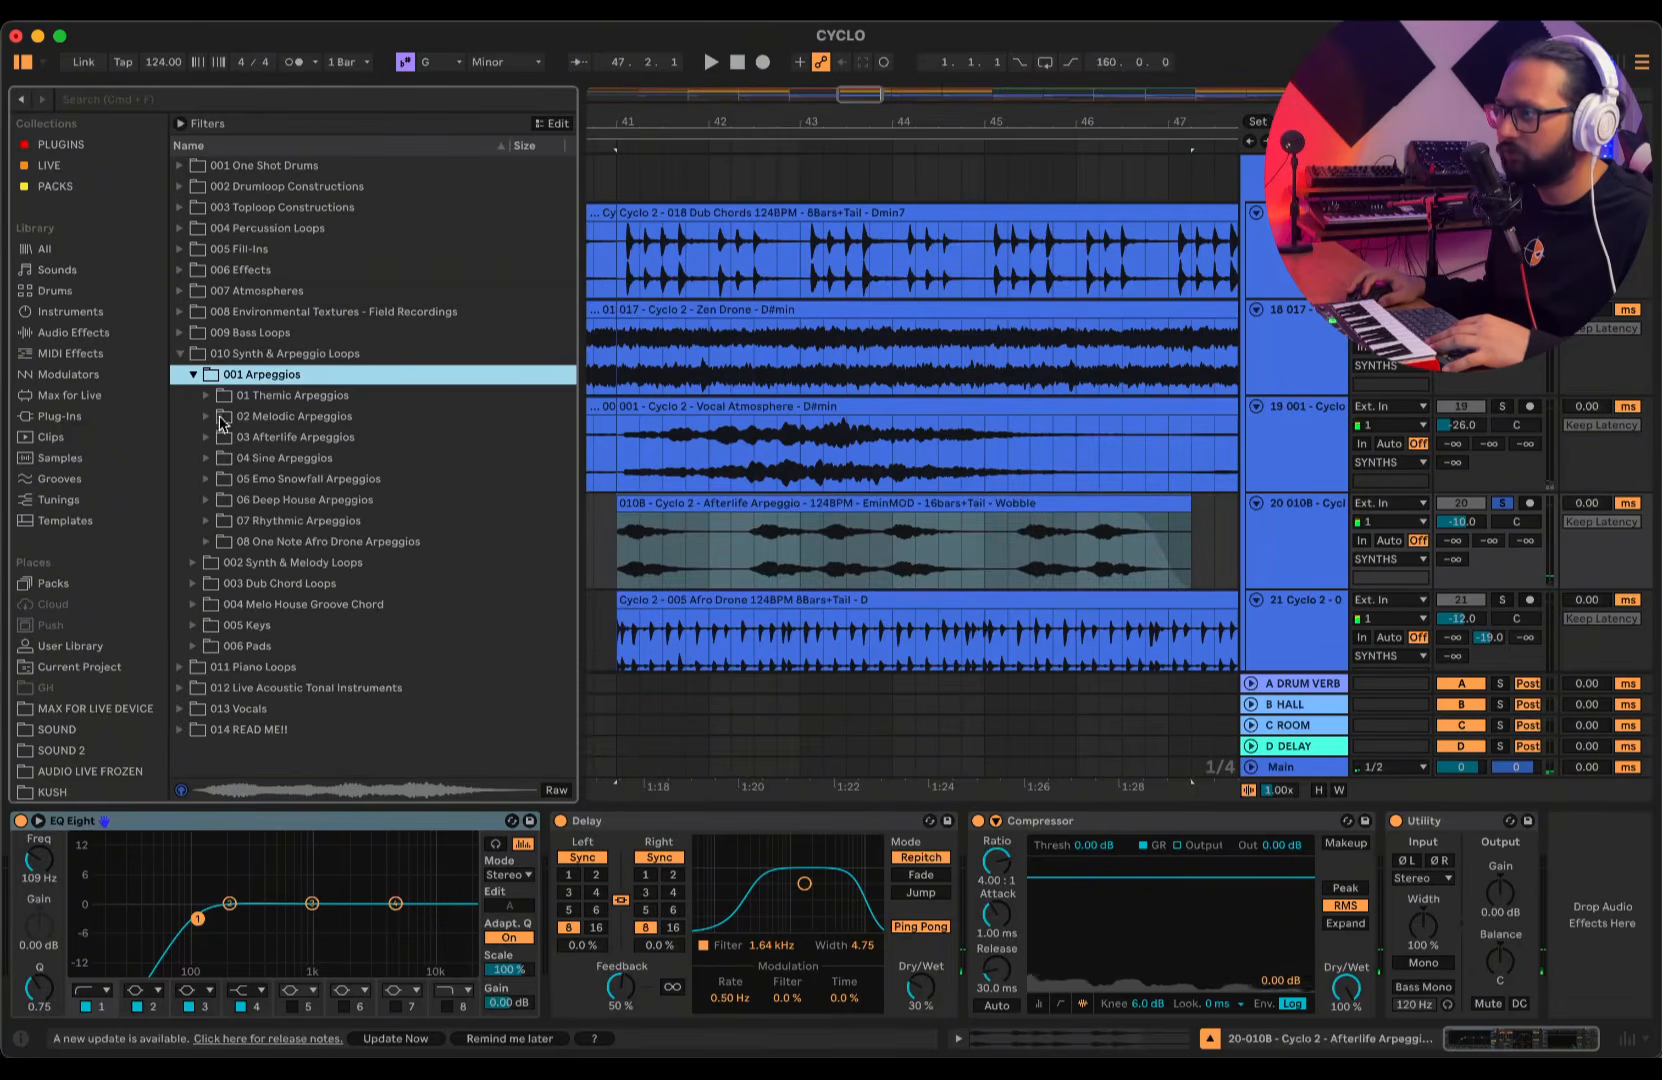
{"action": "left_click", "coordinate": [268, 400]}
{"action": "left_click", "coordinate": [206, 397]}
{"action": "left_click", "coordinate": [346, 563]}
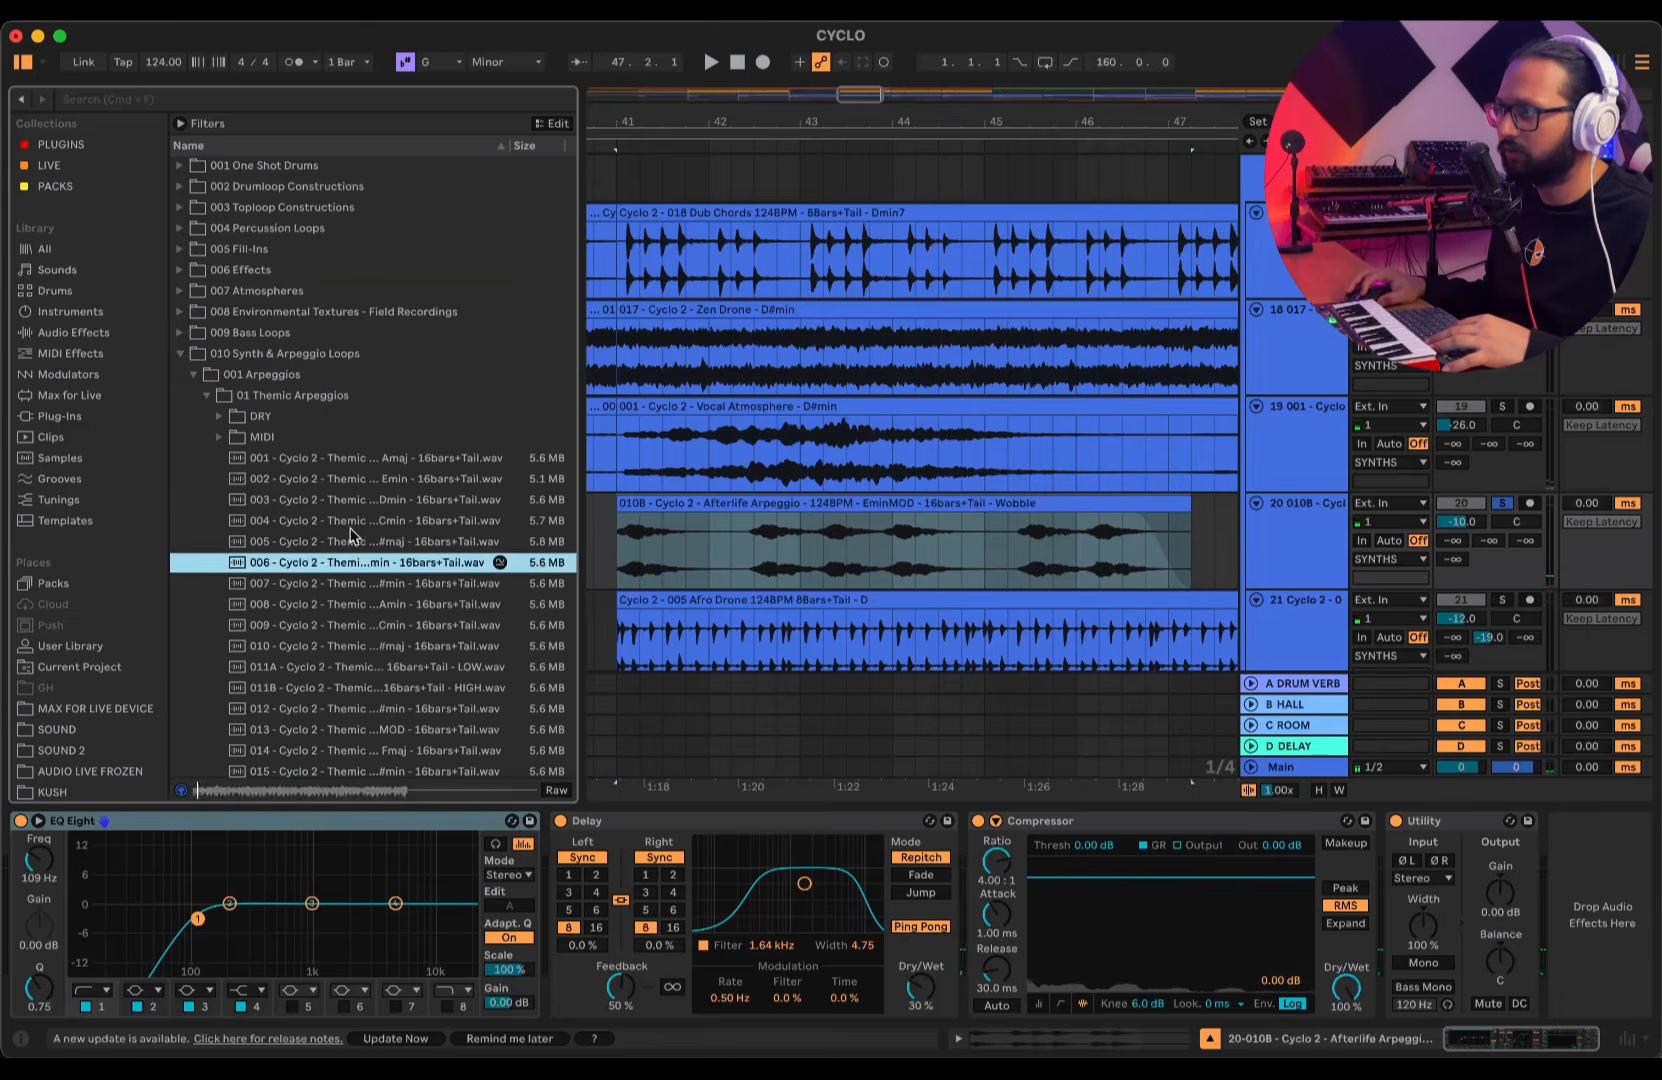
{"action": "left_click", "coordinate": [354, 626]}
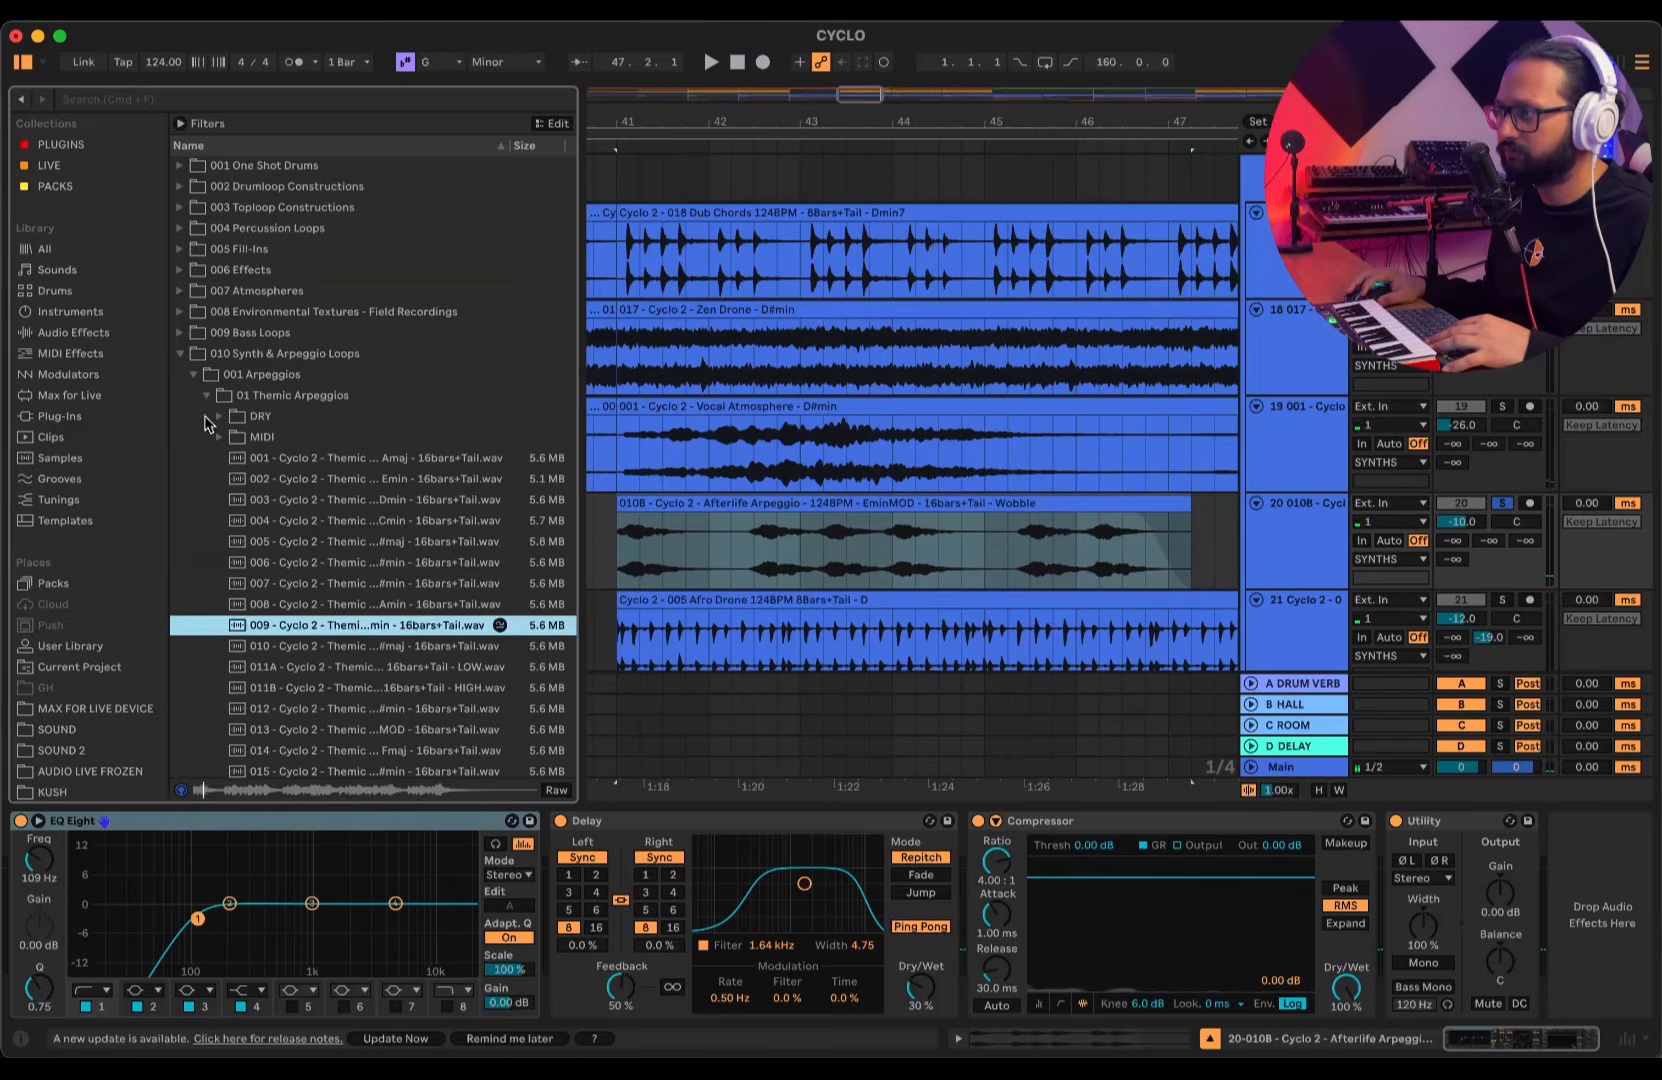
- Replace the open Themic folder with 02 Melodic Arpeggios and preview several loops, including 005, 008 and 013
{"action": "left_click", "coordinate": [206, 396]}
{"action": "left_click", "coordinate": [209, 417]}
{"action": "left_click", "coordinate": [323, 532]}
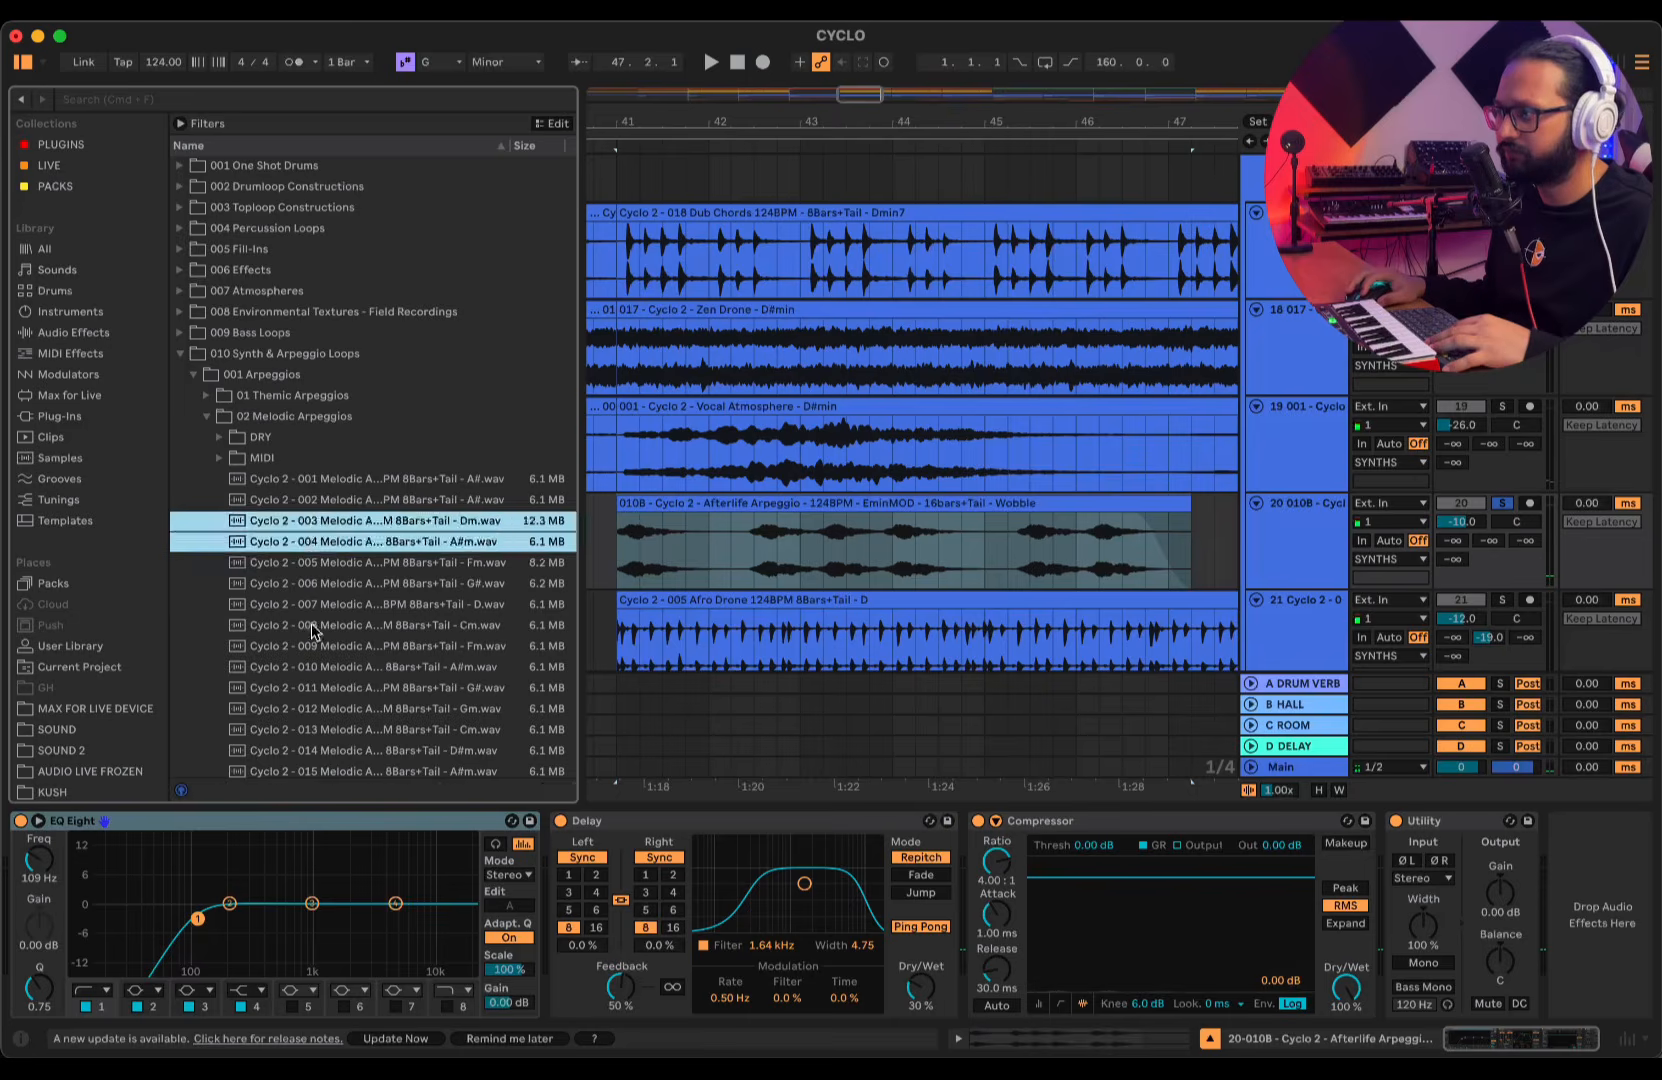
{"action": "left_click", "coordinate": [313, 628]}
{"action": "left_click", "coordinate": [338, 565]}
{"action": "left_click", "coordinate": [333, 728]}
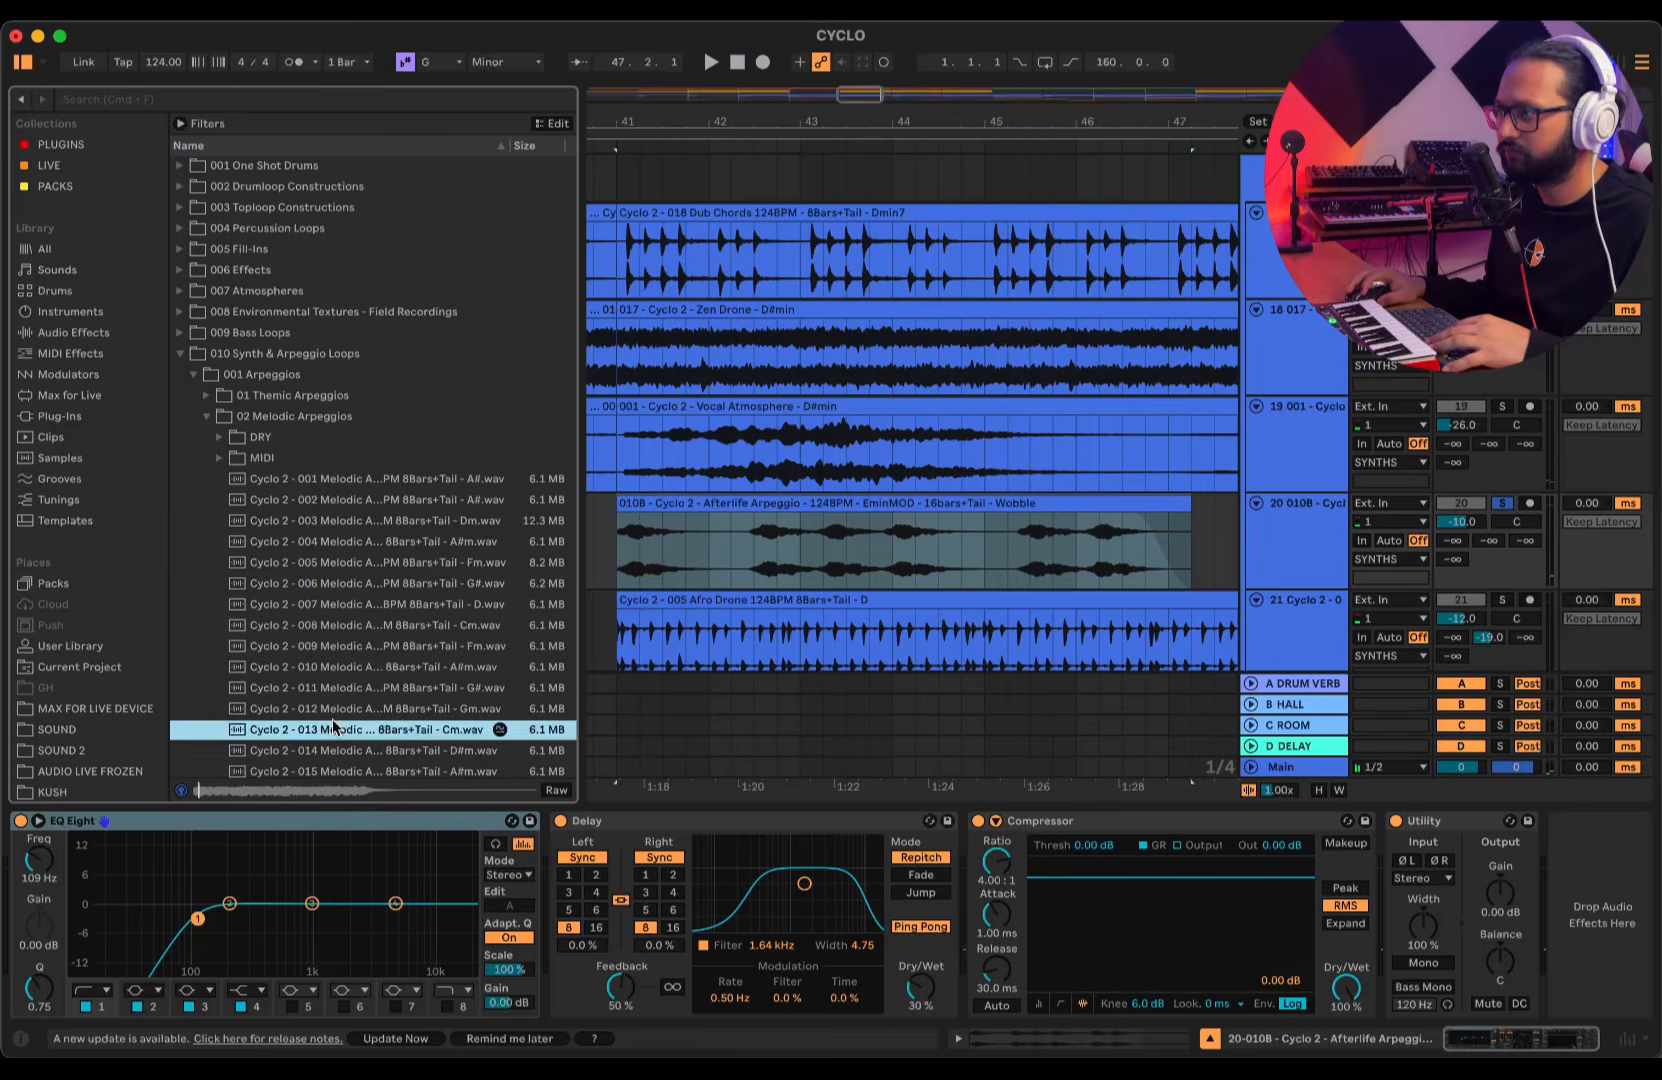
- Open the 03 Afterlife Arpeggios folder, preview samples 003, 006 and 009, and look into its MIDI and DRY subfolders
{"action": "left_click", "coordinate": [206, 416]}
{"action": "left_click", "coordinate": [206, 437]}
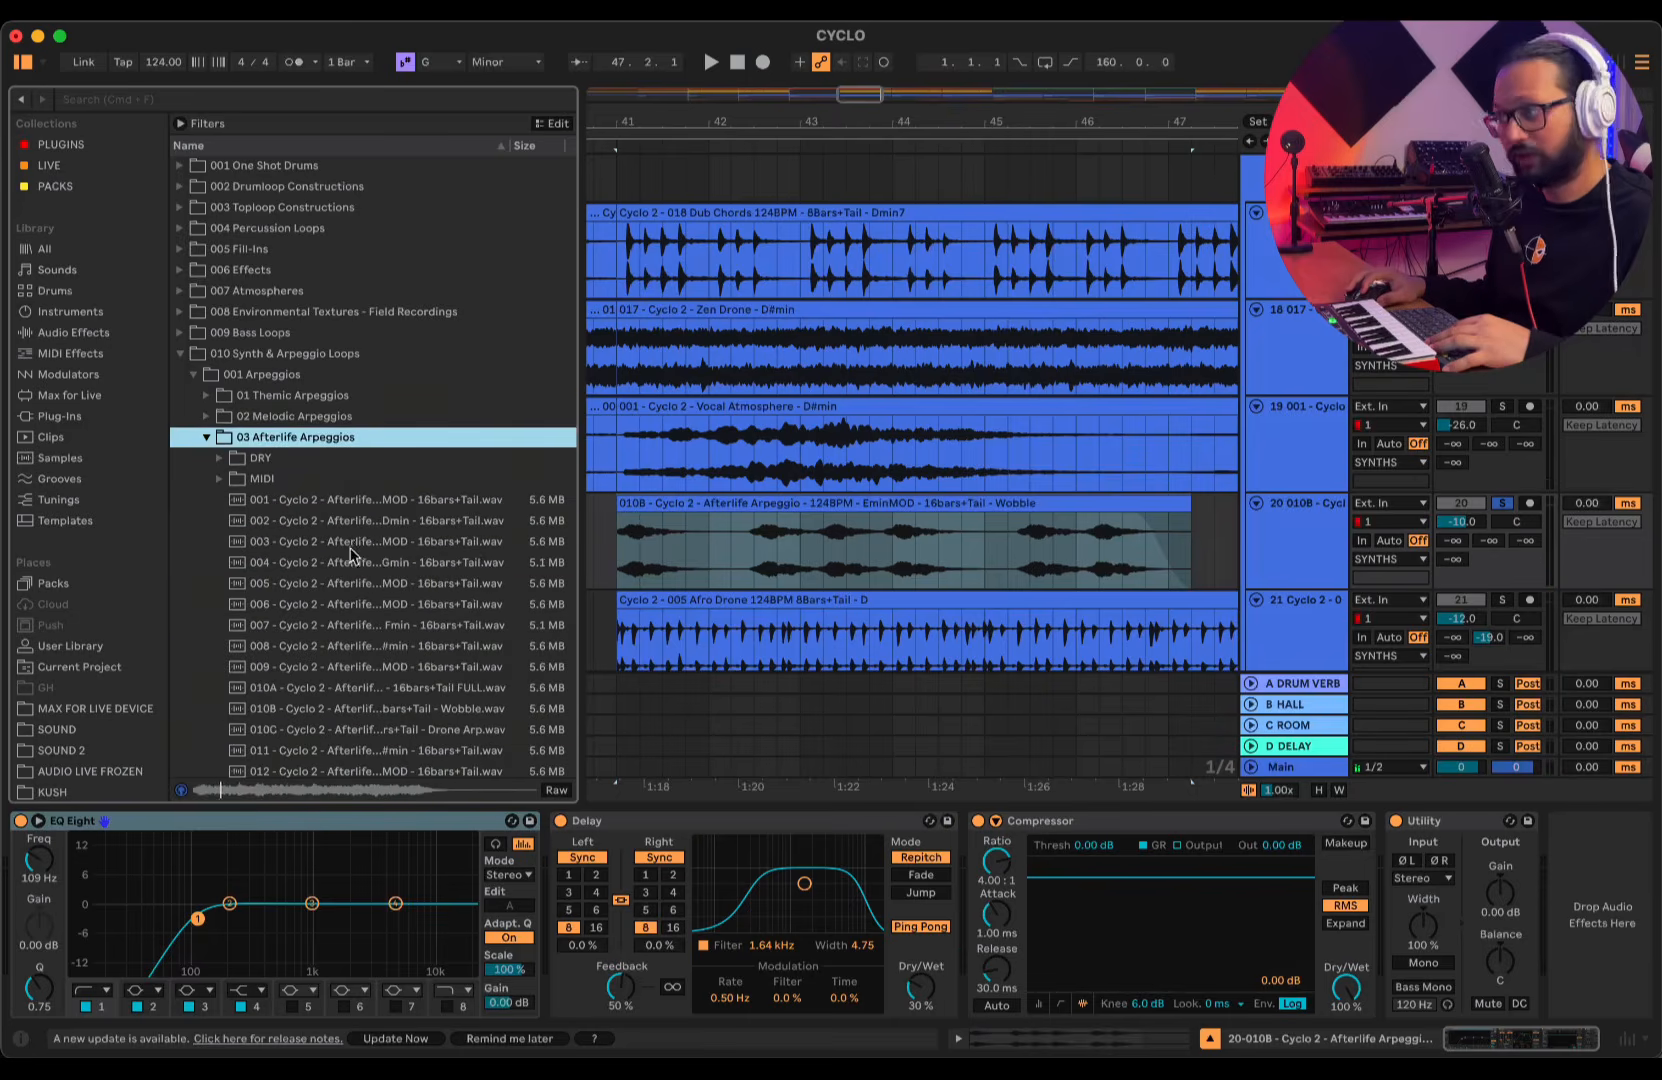
{"action": "left_click", "coordinate": [346, 543]}
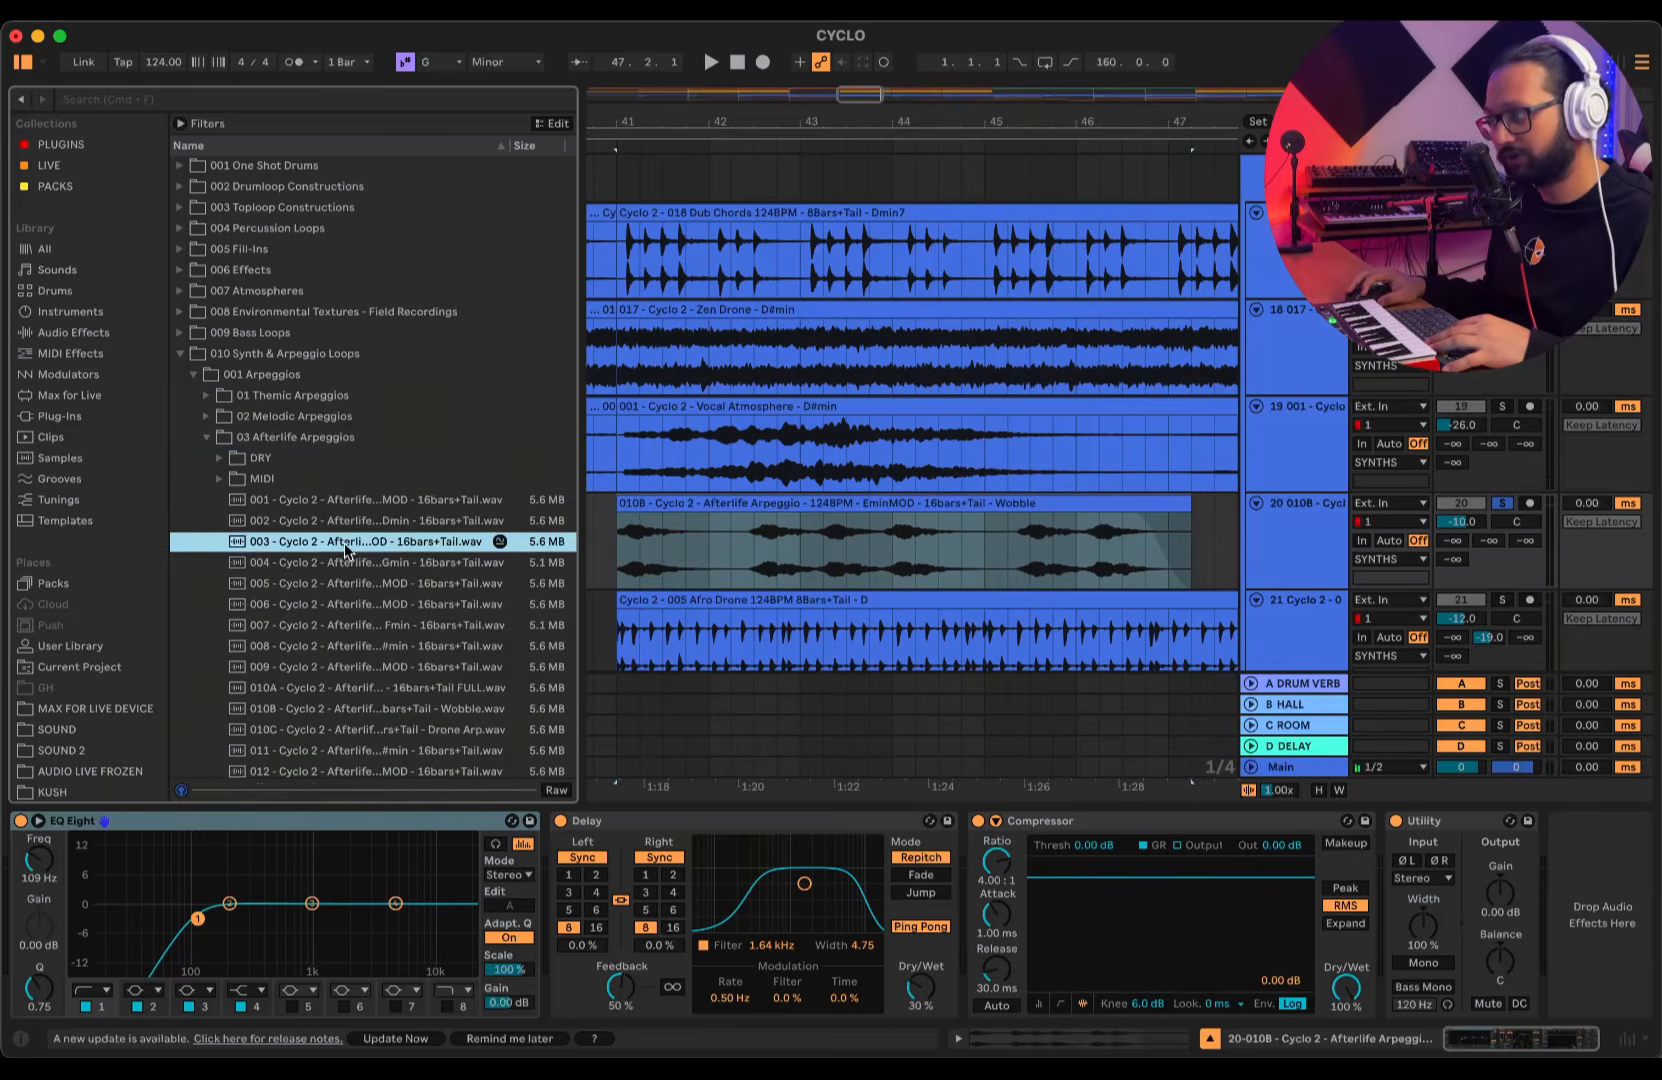
{"action": "left_click", "coordinate": [376, 613]}
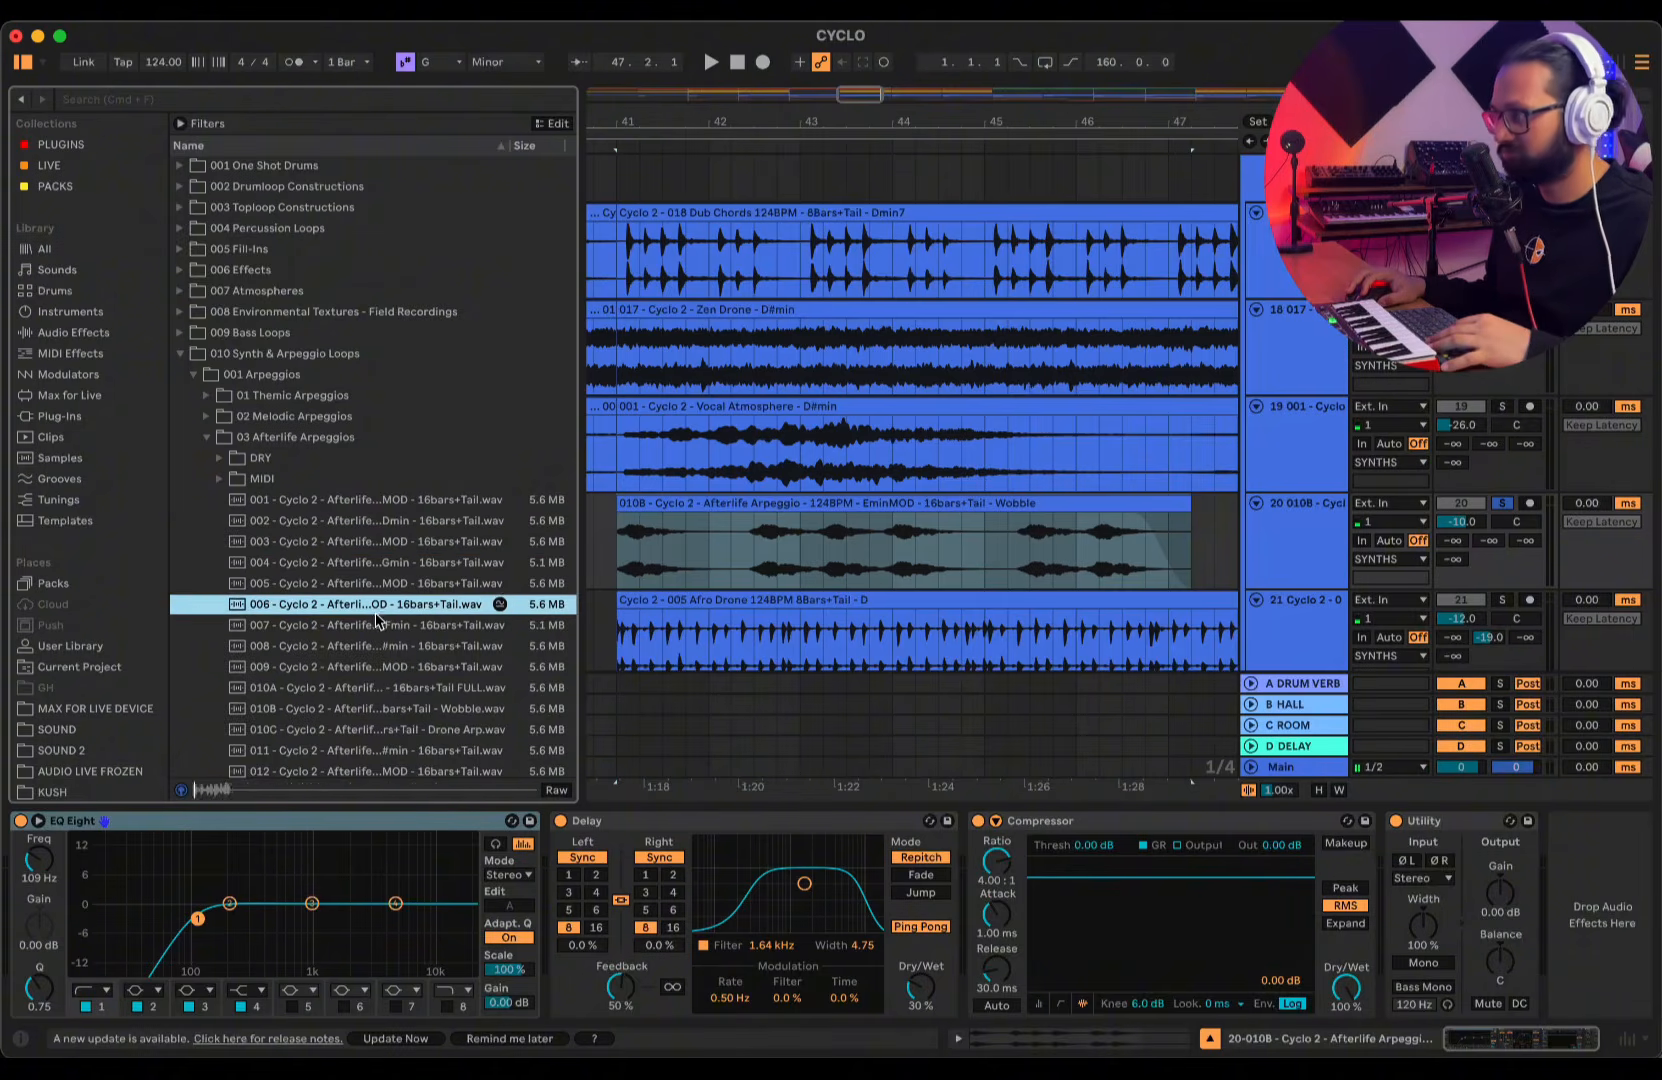
{"action": "left_click", "coordinate": [357, 667]}
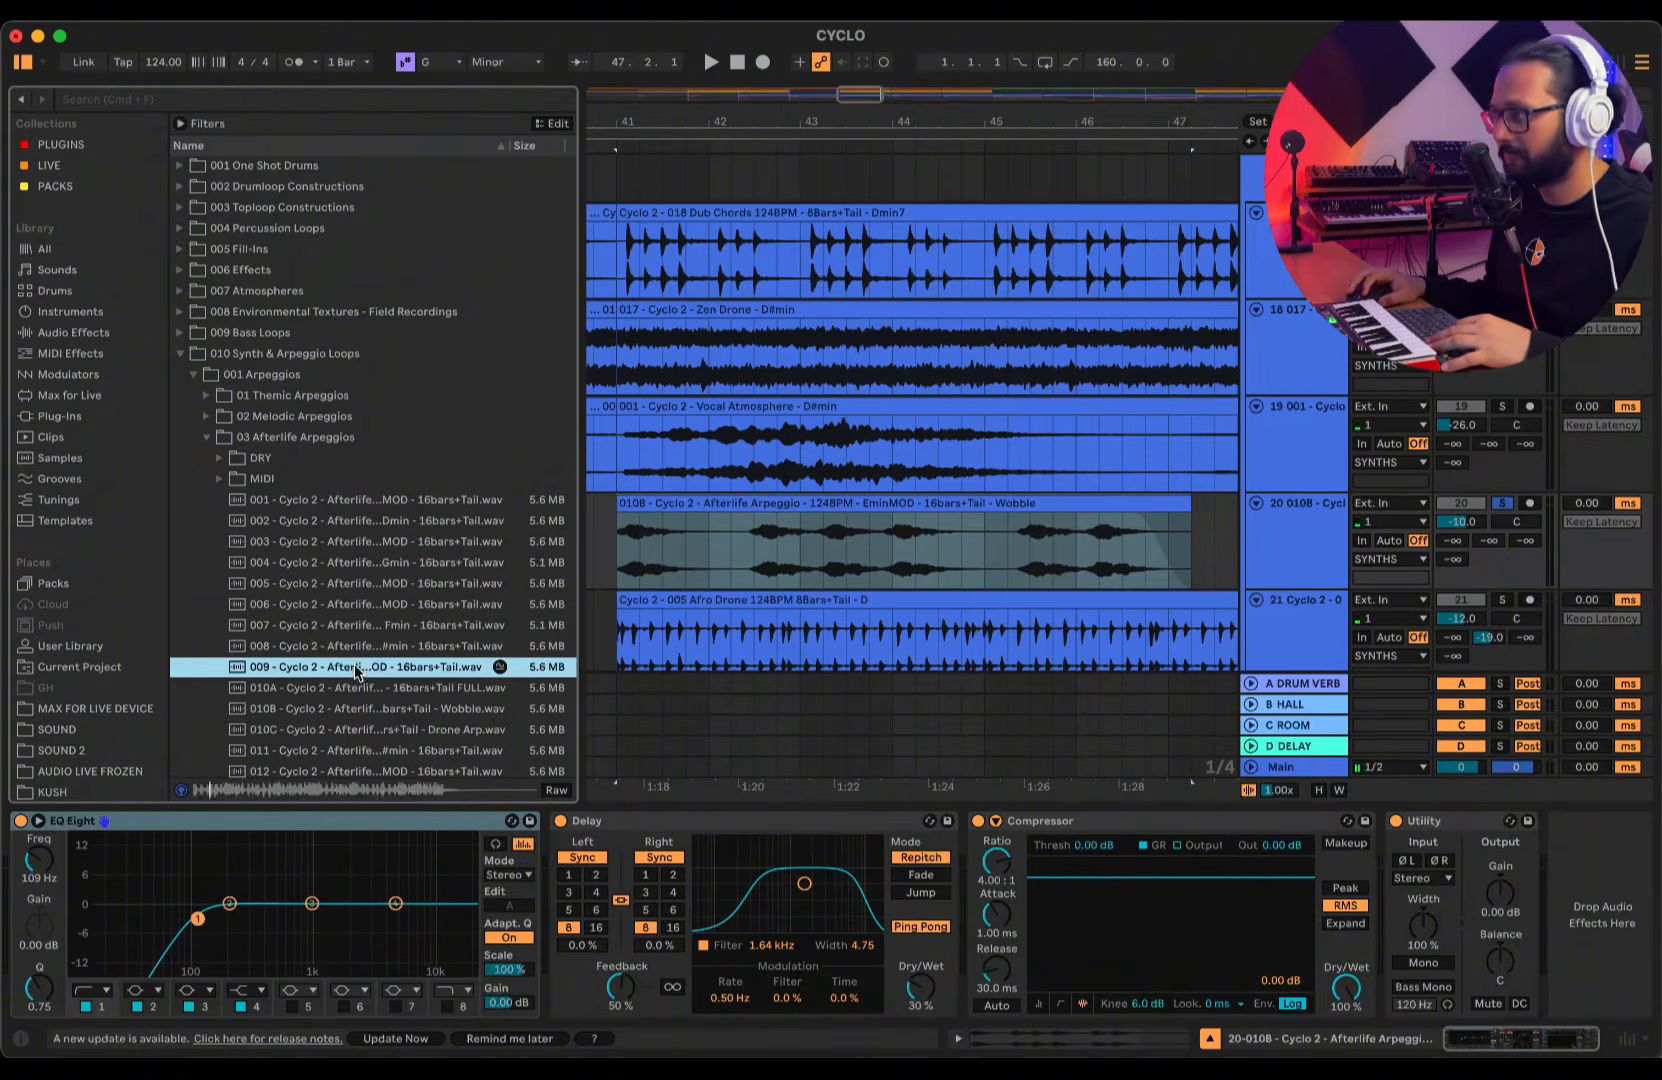
{"action": "left_click", "coordinate": [220, 479]}
{"action": "left_click", "coordinate": [220, 479]}
{"action": "left_click", "coordinate": [220, 459]}
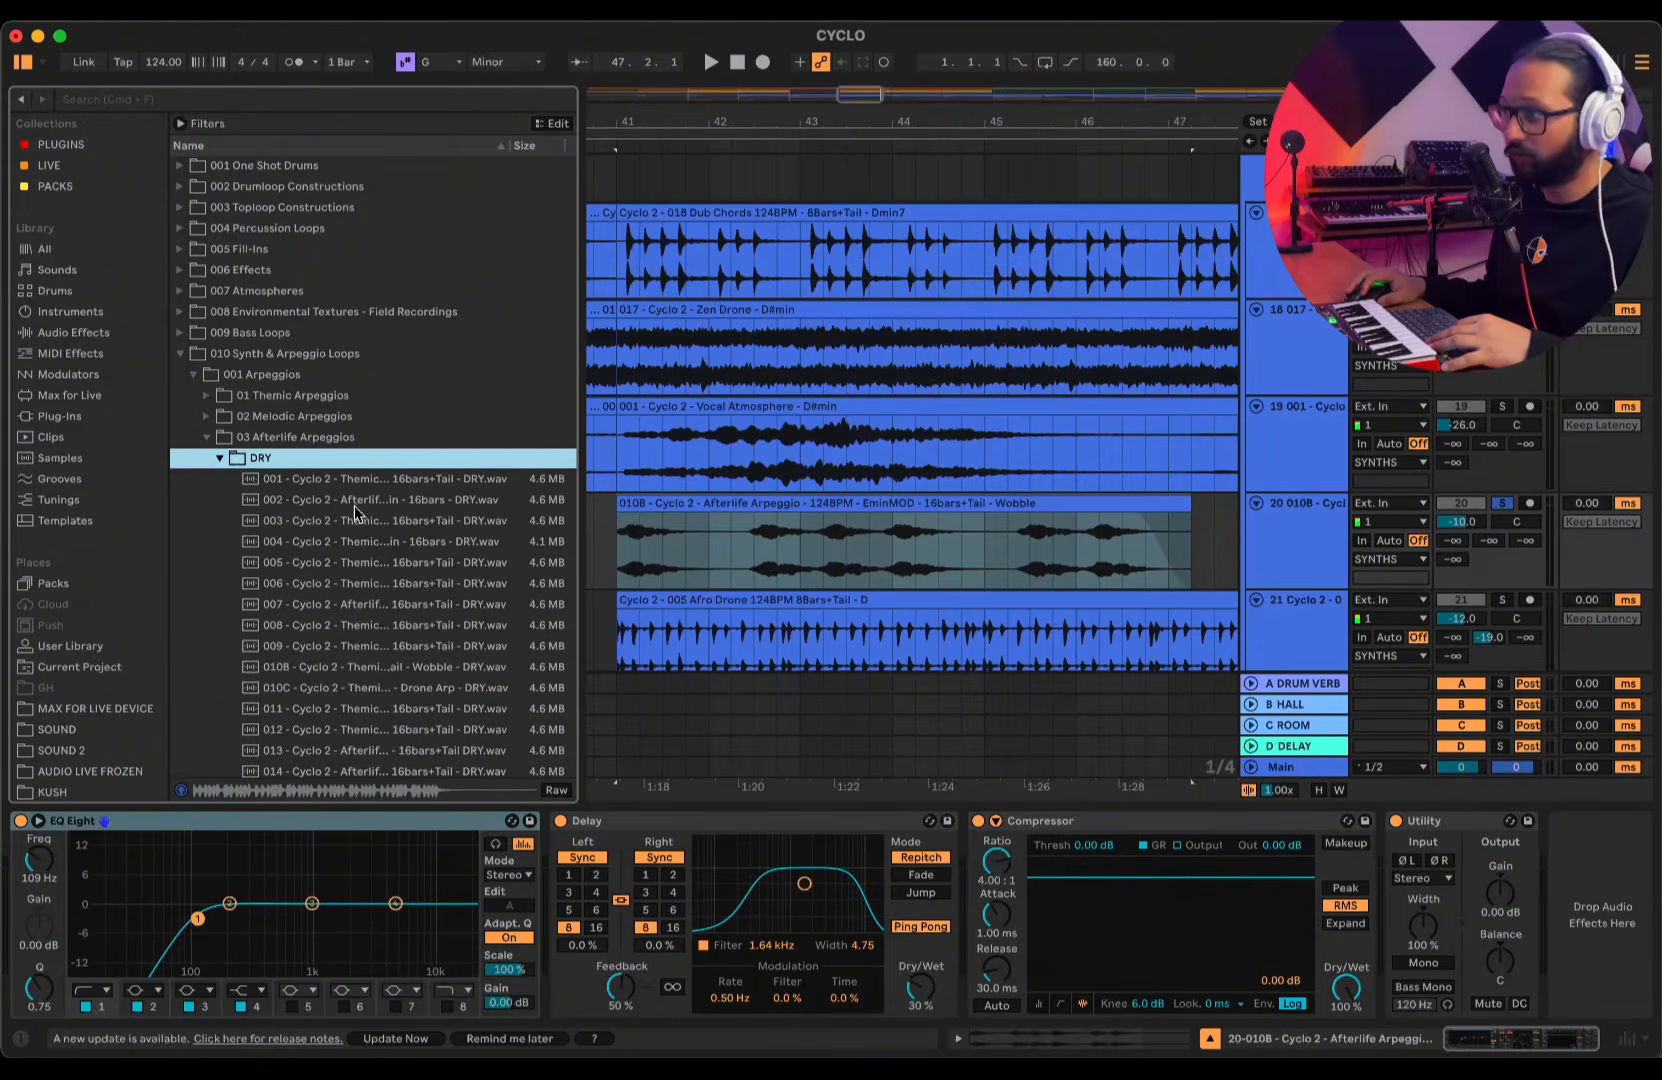
- Open the 04 Sine Arpeggios folder, preview samples 003 and 007C, and collapse the folder
{"action": "left_click", "coordinate": [208, 438]}
{"action": "left_click", "coordinate": [207, 458]}
{"action": "left_click", "coordinate": [285, 563]}
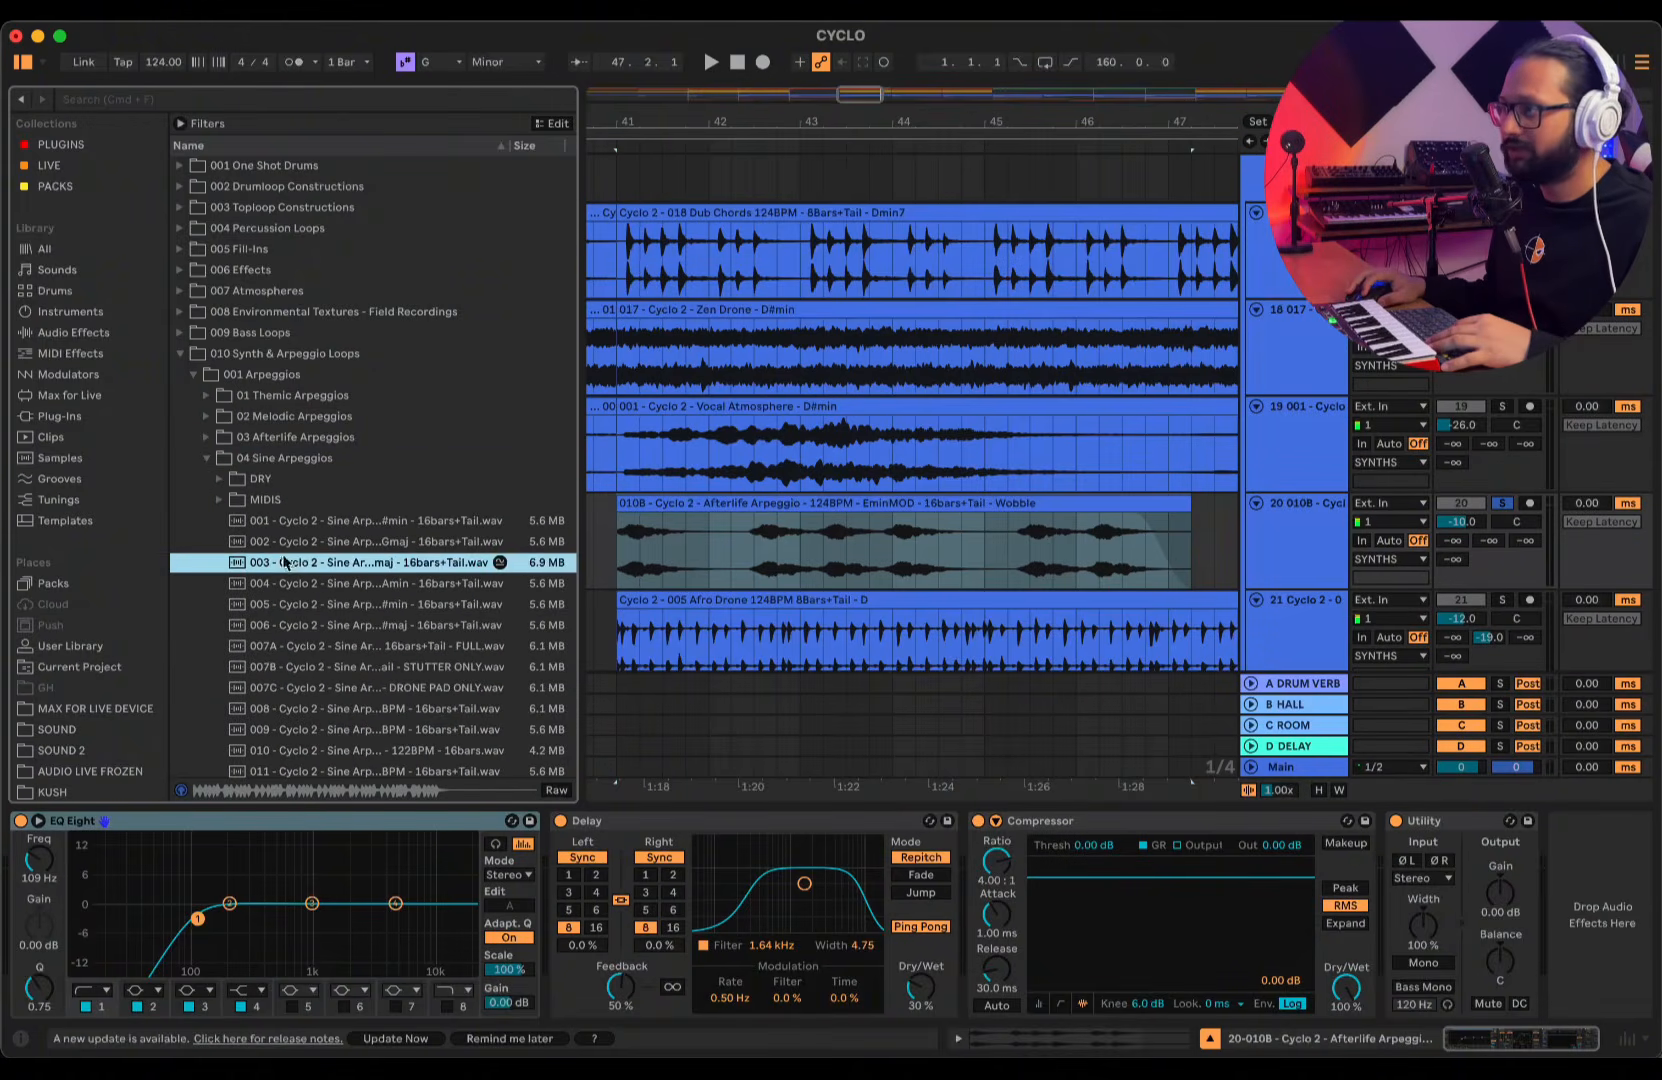
{"action": "left_click", "coordinate": [300, 688]}
{"action": "left_click", "coordinate": [207, 458]}
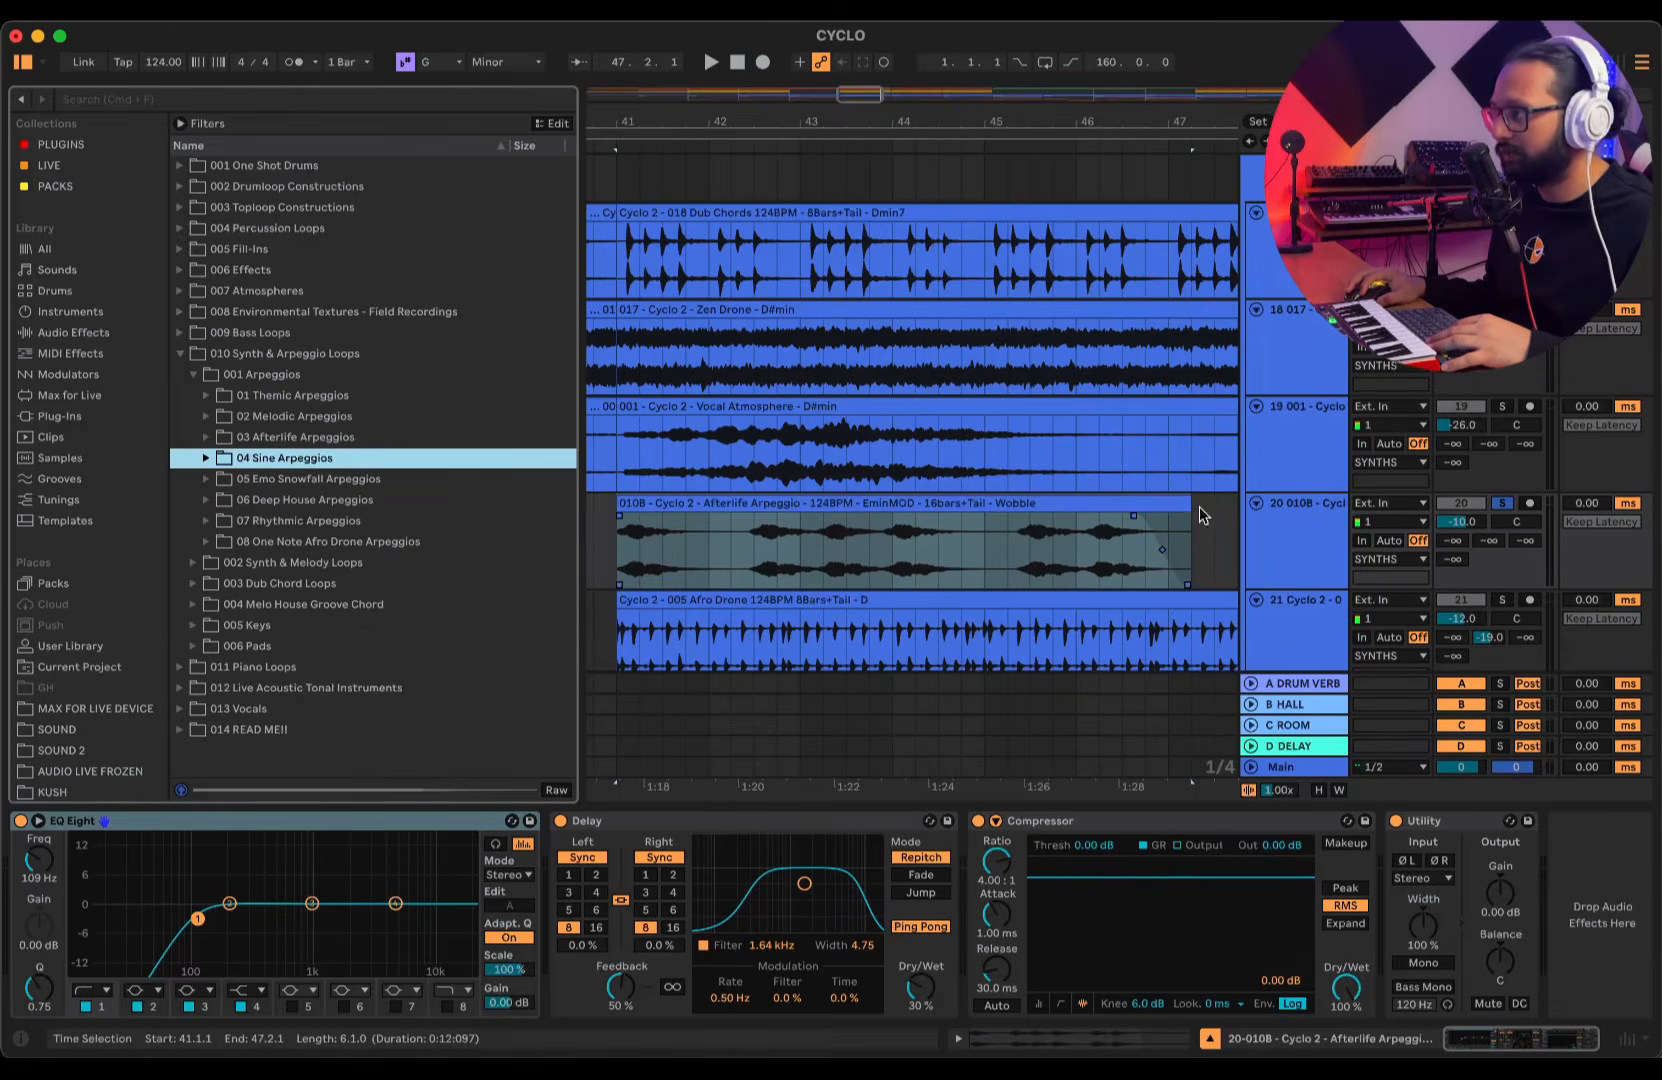
- Shorten the Afterlife Arpeggio clip at bar 41 to end at 42.2.1 and audition it
{"action": "left_click_drag", "start_coordinate": [1183, 502], "coordinate": [735, 533]}
{"action": "left_click", "coordinate": [623, 555]}
{"action": "key", "text": "space"}
{"action": "key", "text": "space"}
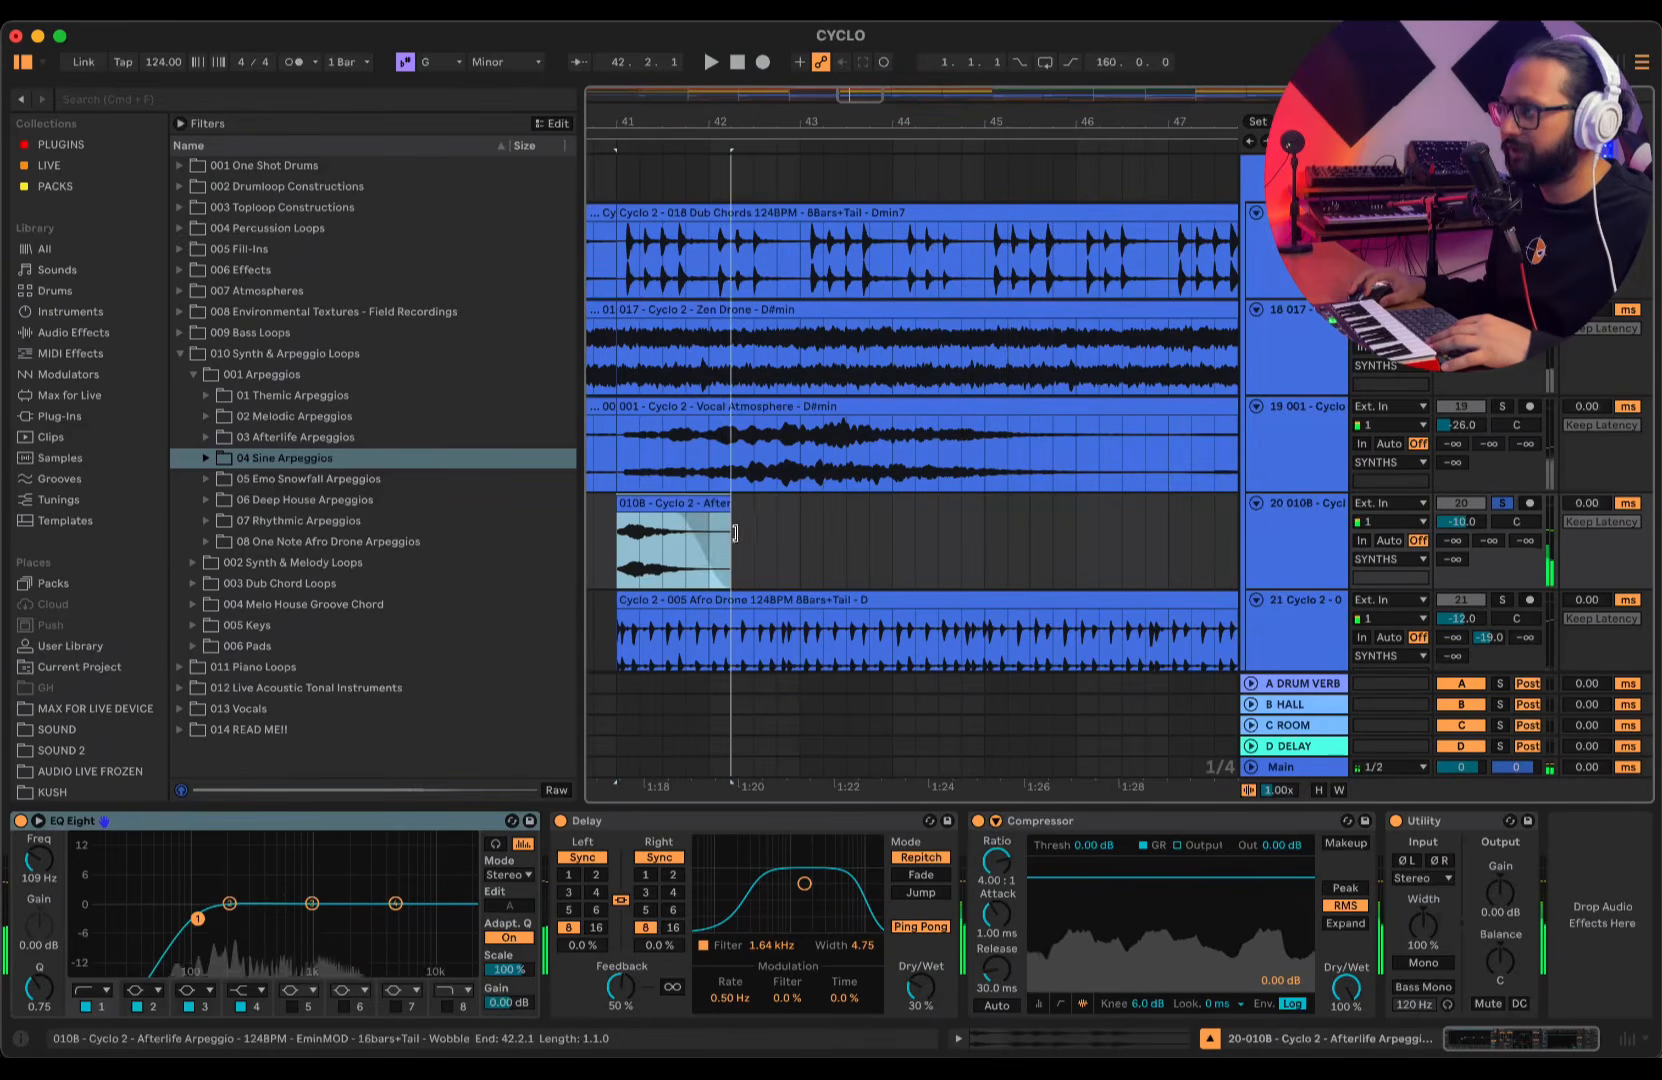
- Examine the Delay and EQ Eight devices on the 010B Afterlife Arpeggio track
{"action": "key", "text": "x"}
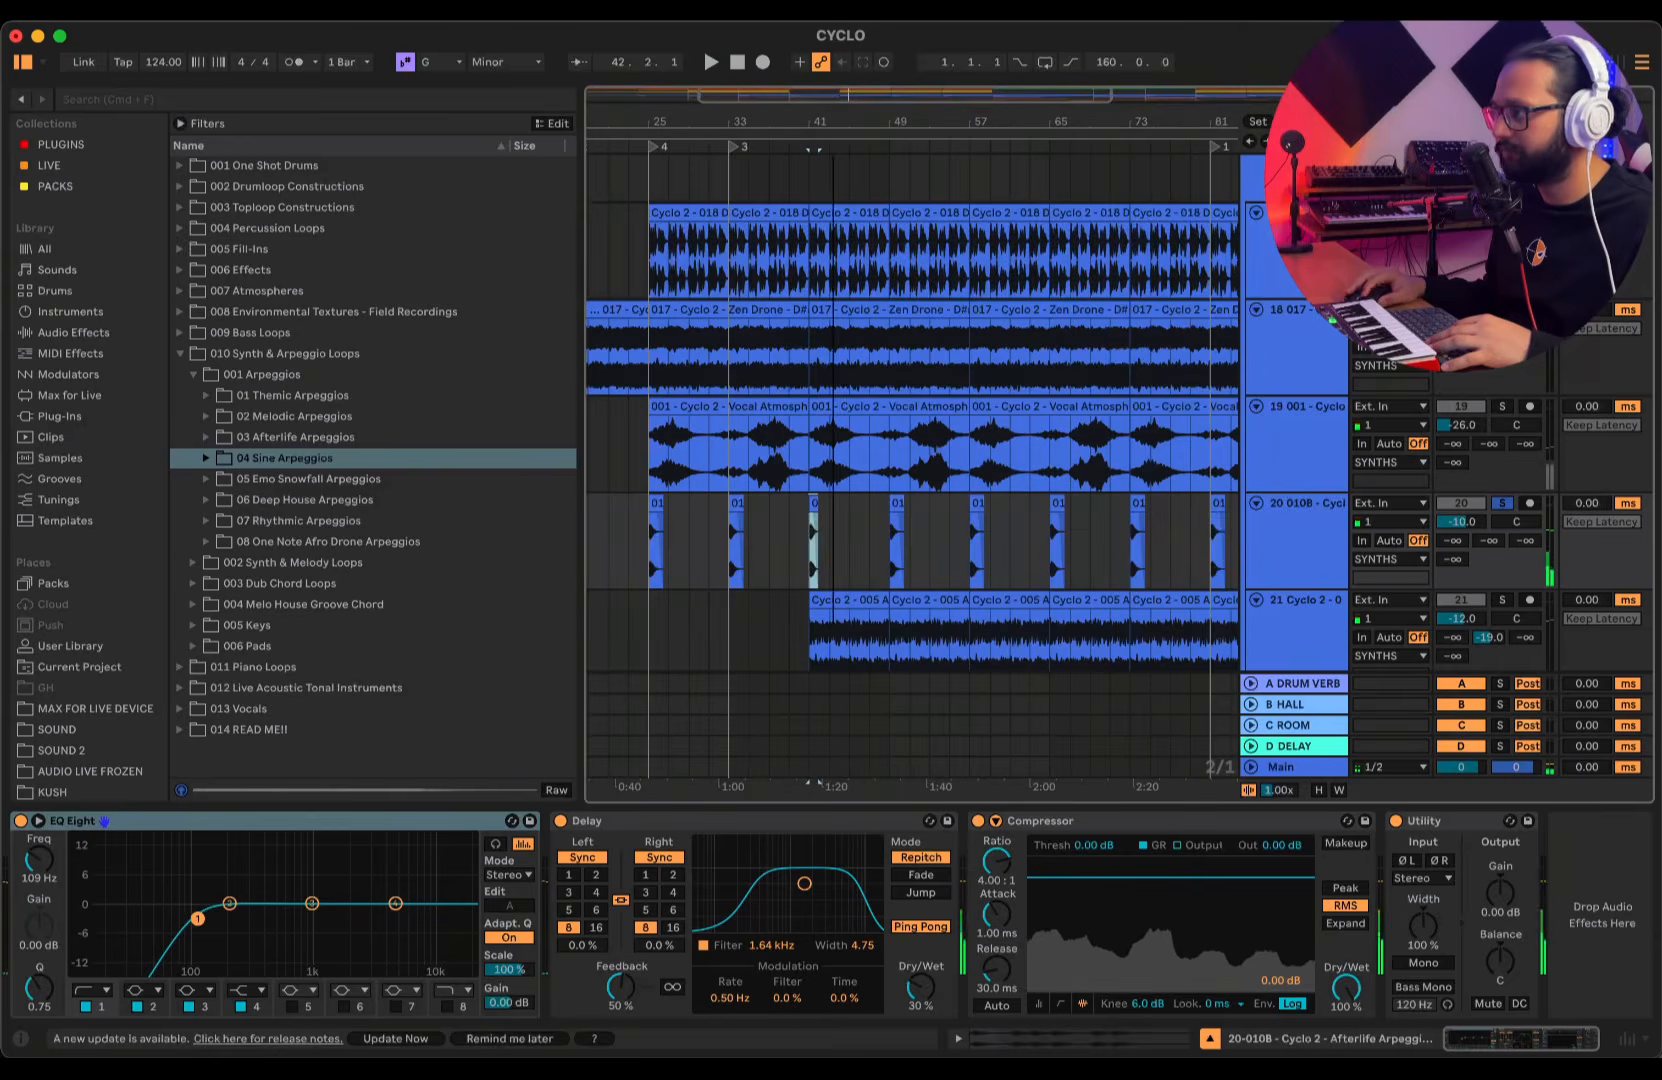
{"action": "left_click", "coordinate": [1284, 541]}
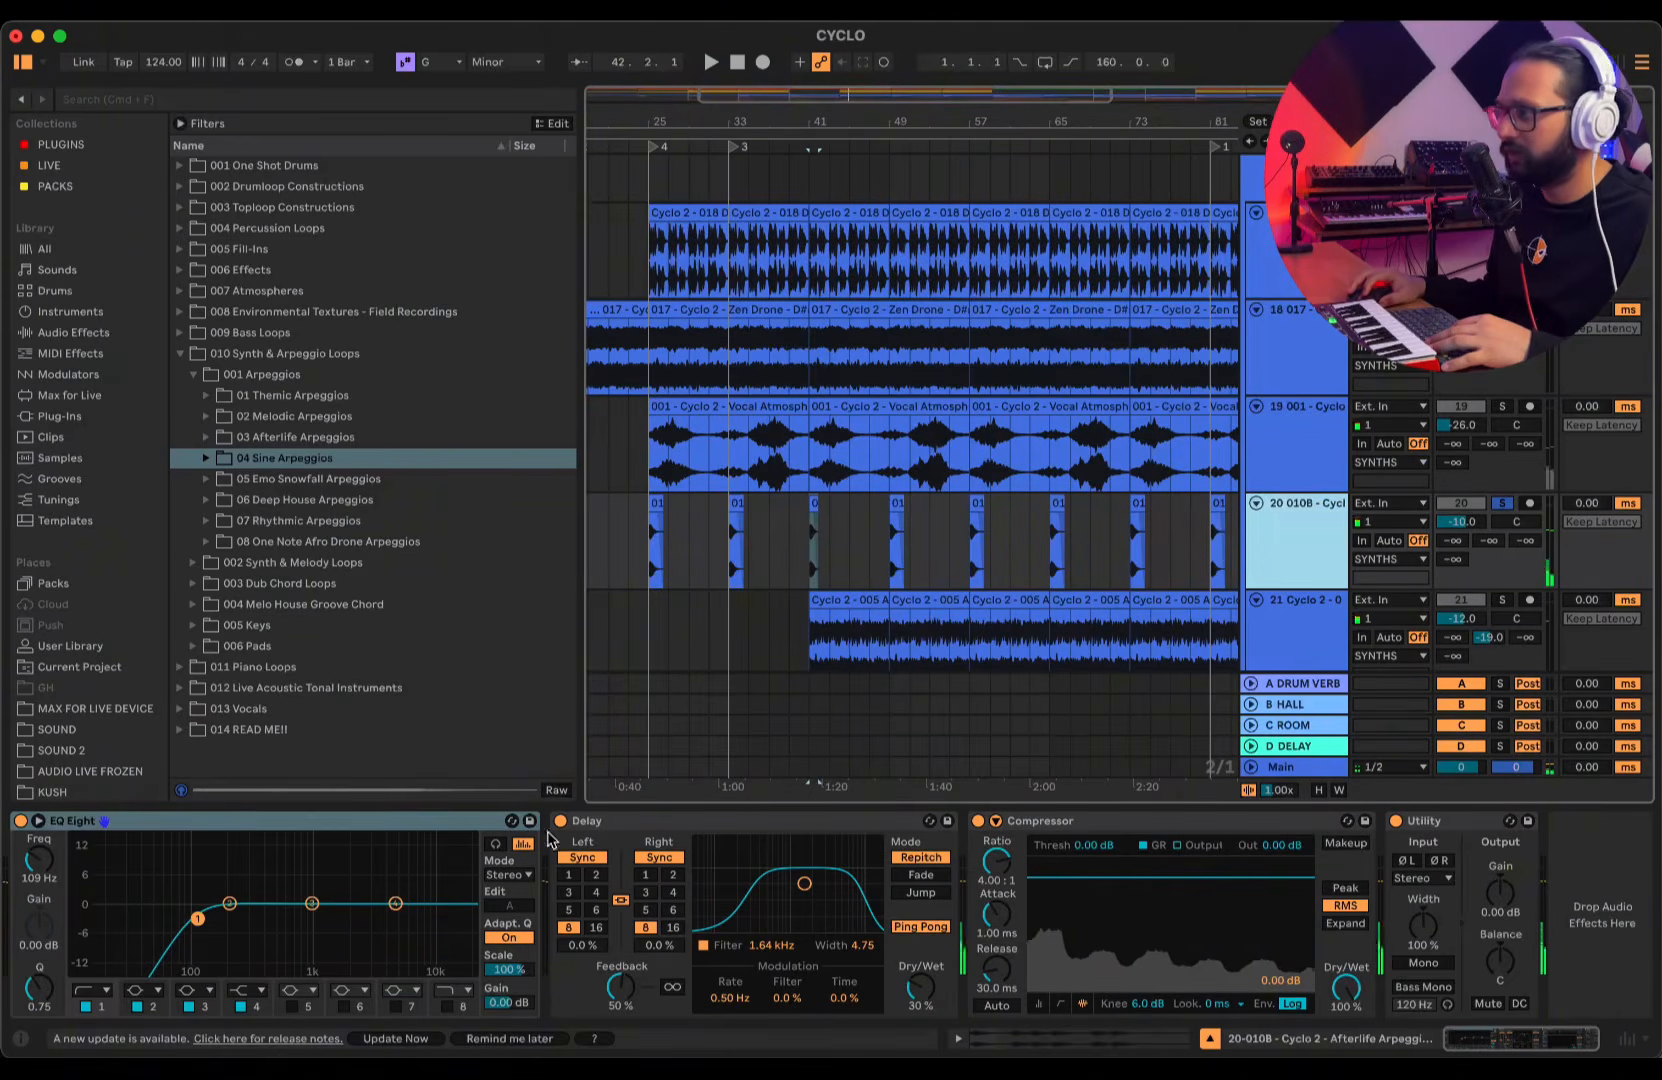
{"action": "left_click", "coordinate": [670, 824]}
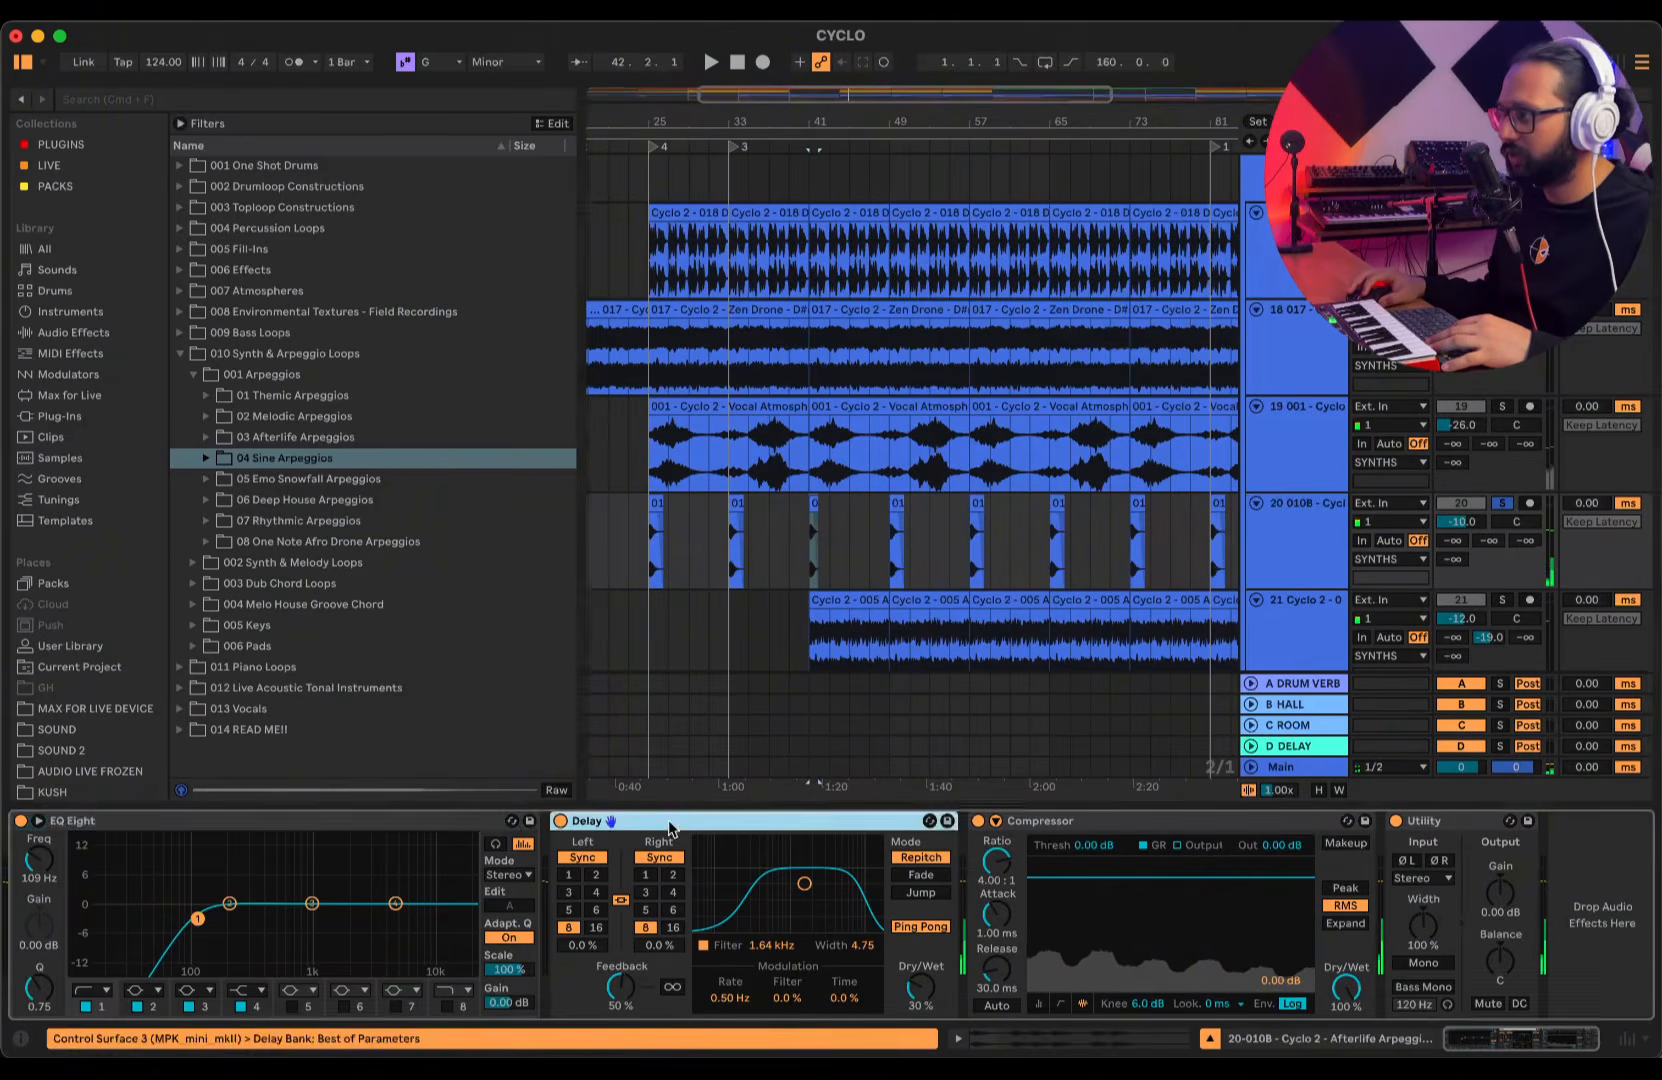
{"action": "left_click", "coordinate": [257, 828]}
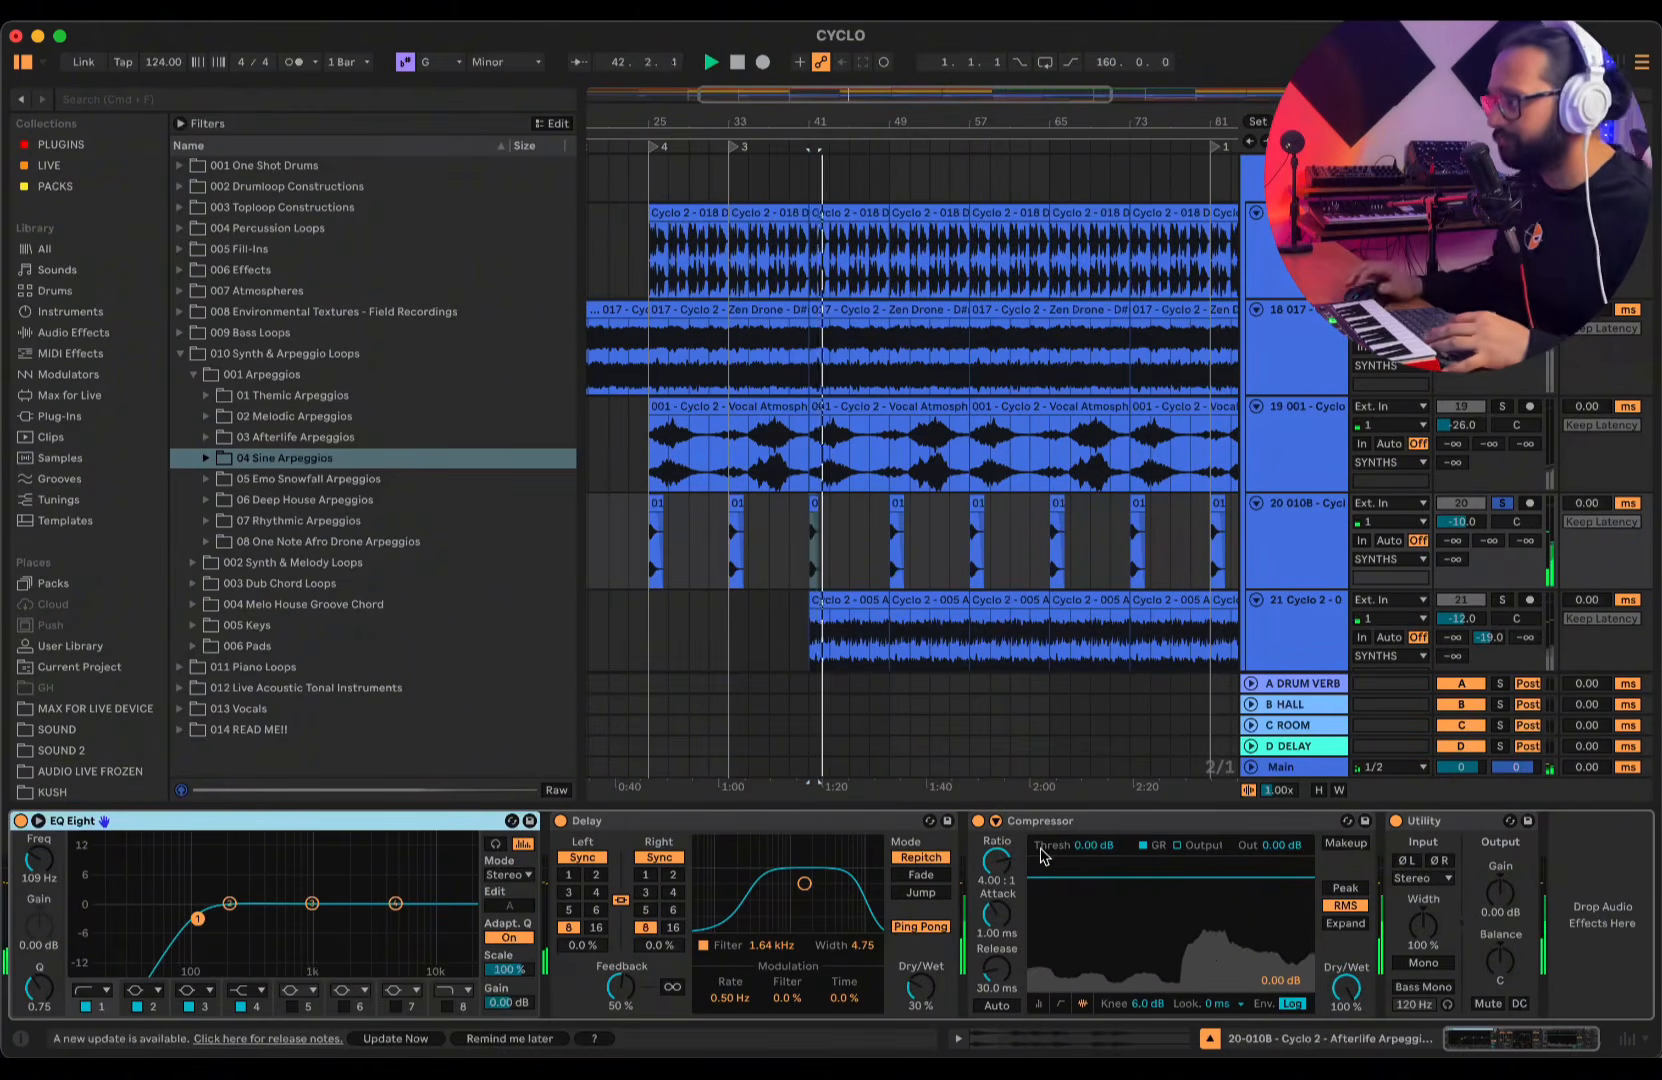
- Solo the 005 Afro Drone track and audition it from bar 41, comparing it with the full mix
{"action": "scroll", "coordinate": [1156, 564], "scroll_direction": "down", "scroll_amount": 3}
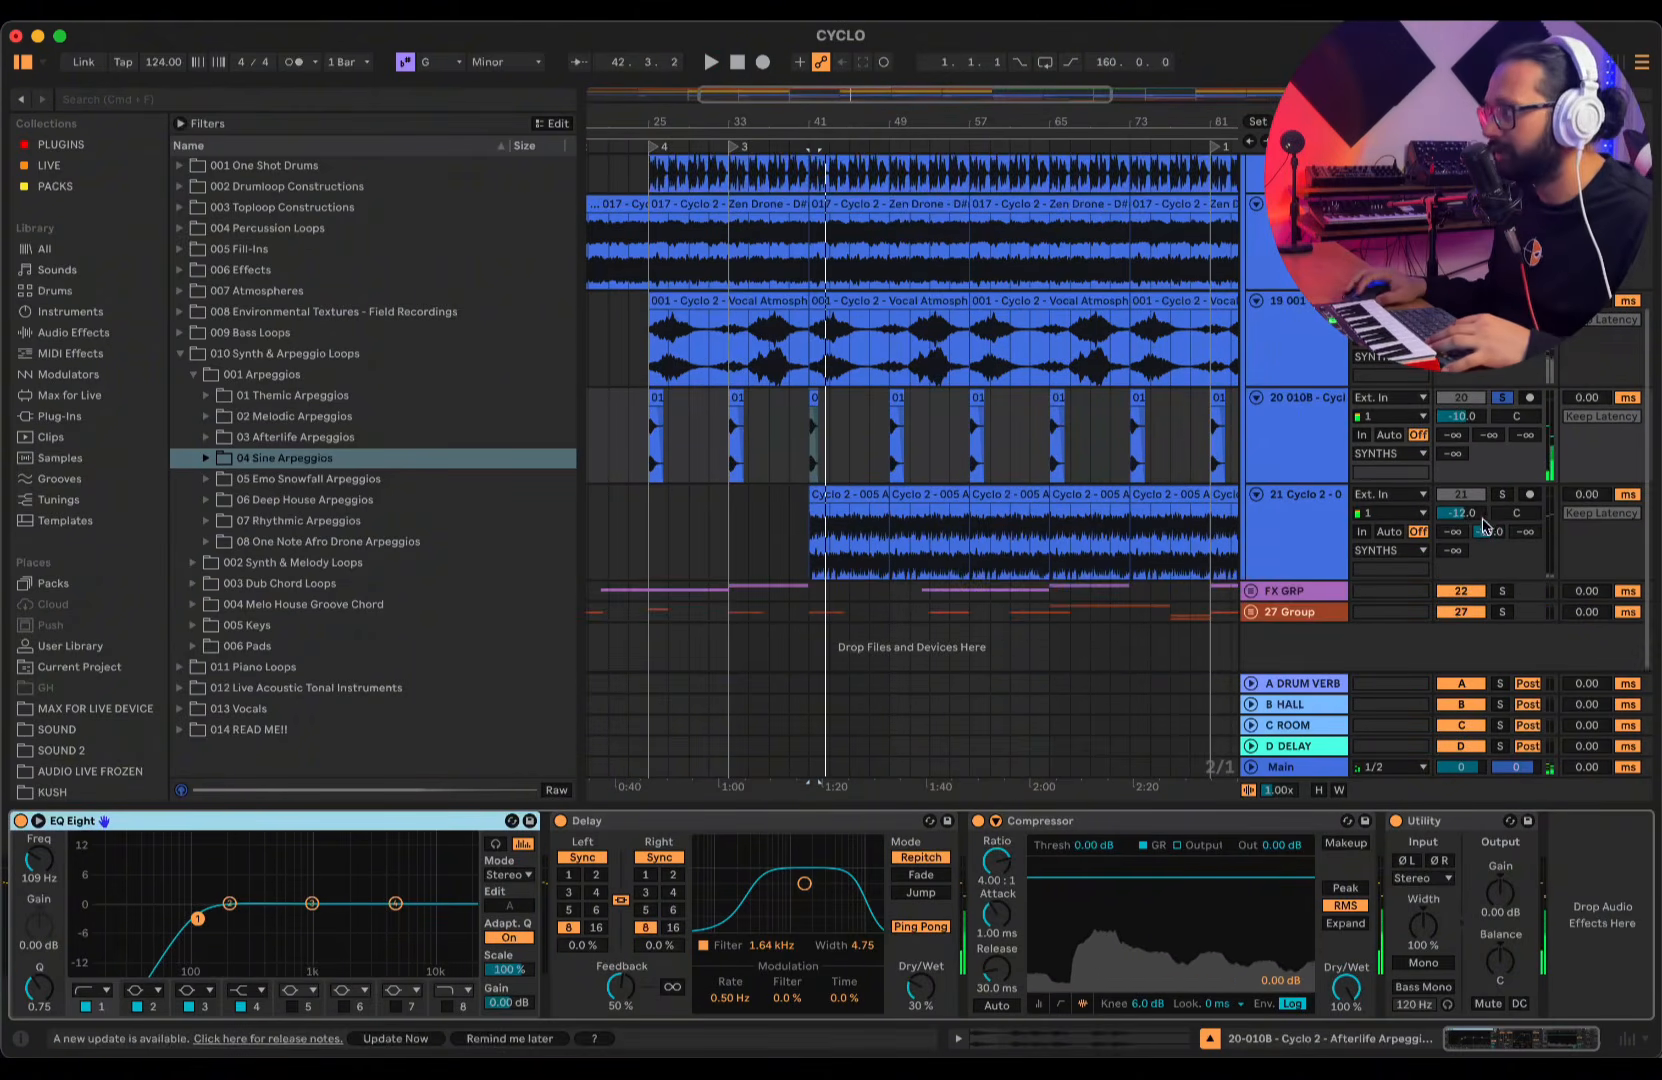
{"action": "left_click", "coordinate": [1502, 495]}
{"action": "left_click", "coordinate": [814, 523]}
{"action": "key", "text": "space"}
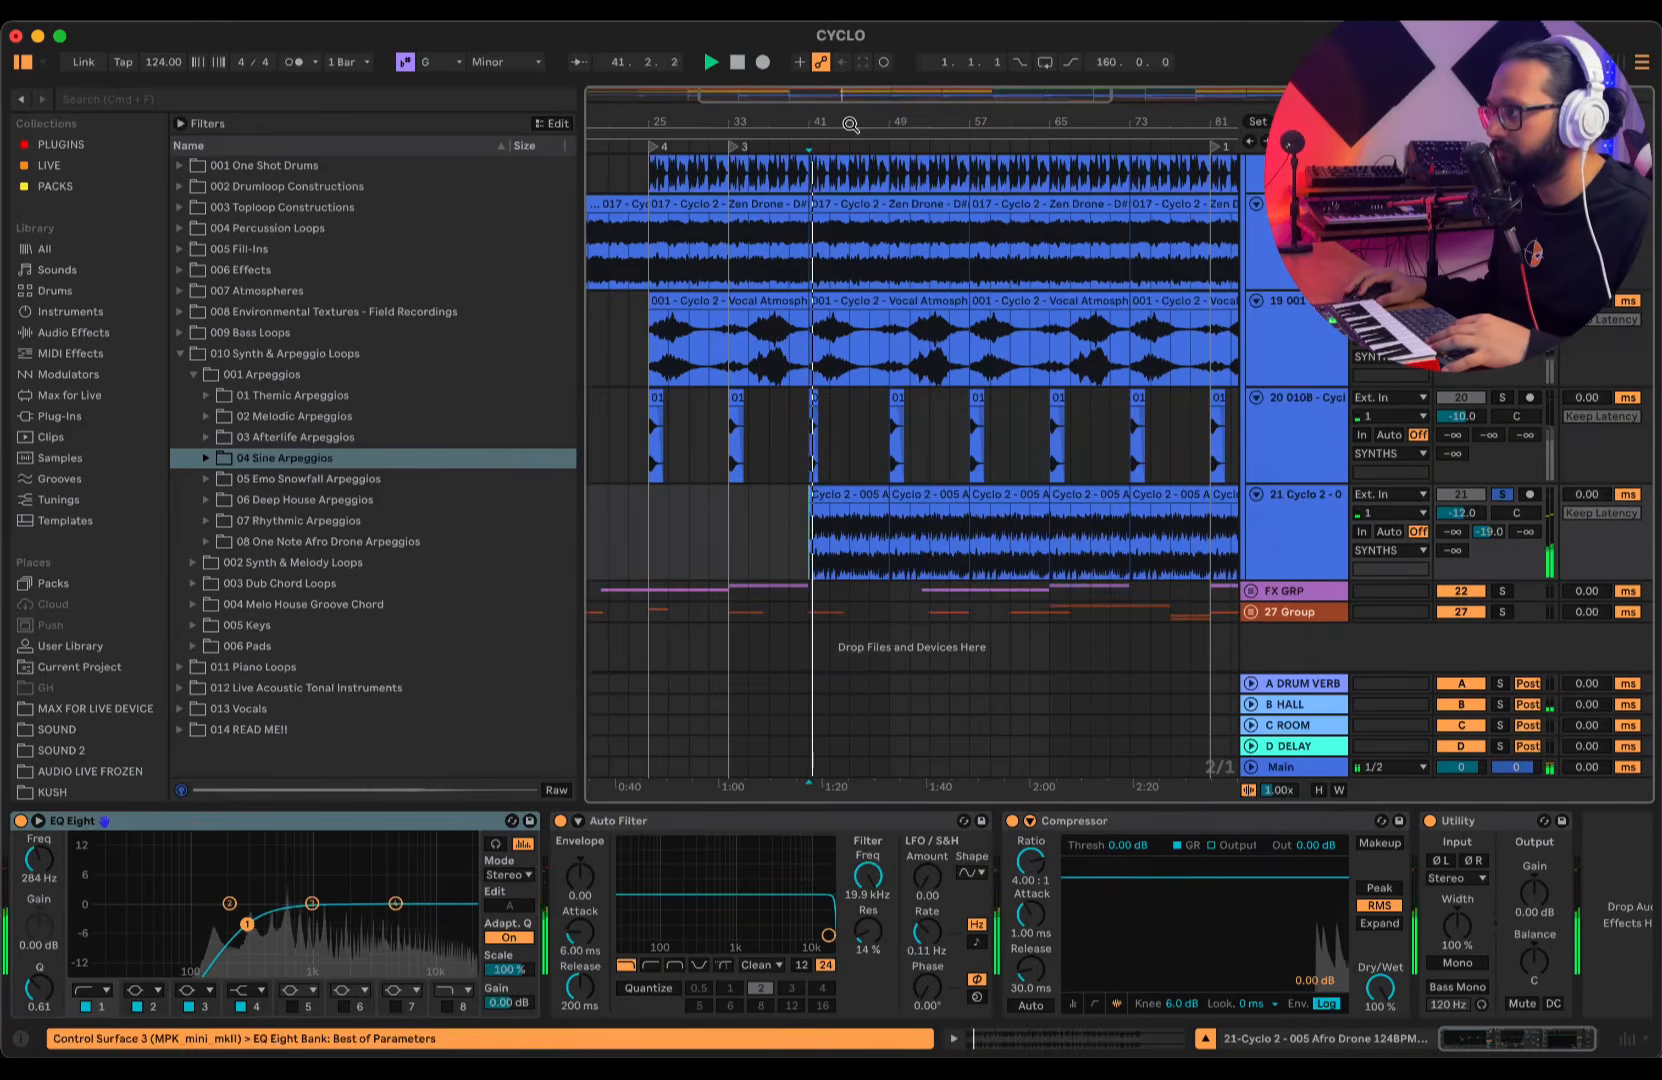
{"action": "left_click_drag", "start_coordinate": [850, 122], "coordinate": [850, 225]}
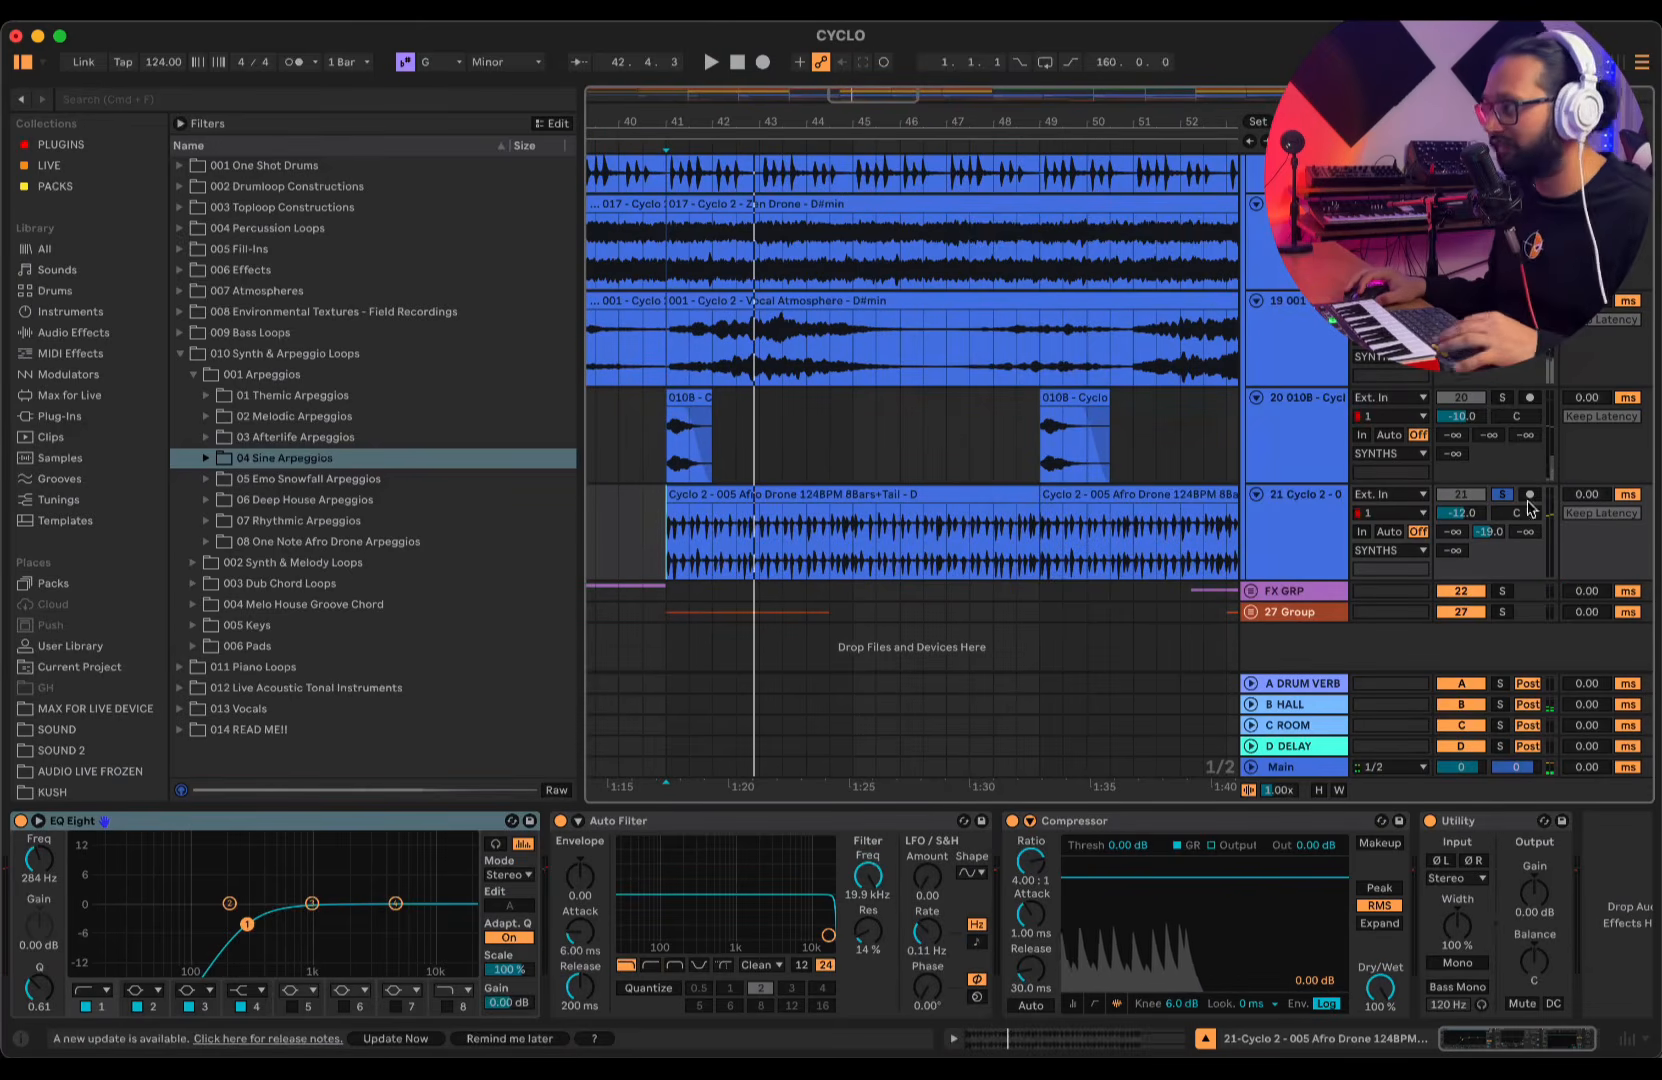
{"action": "key", "text": "space"}
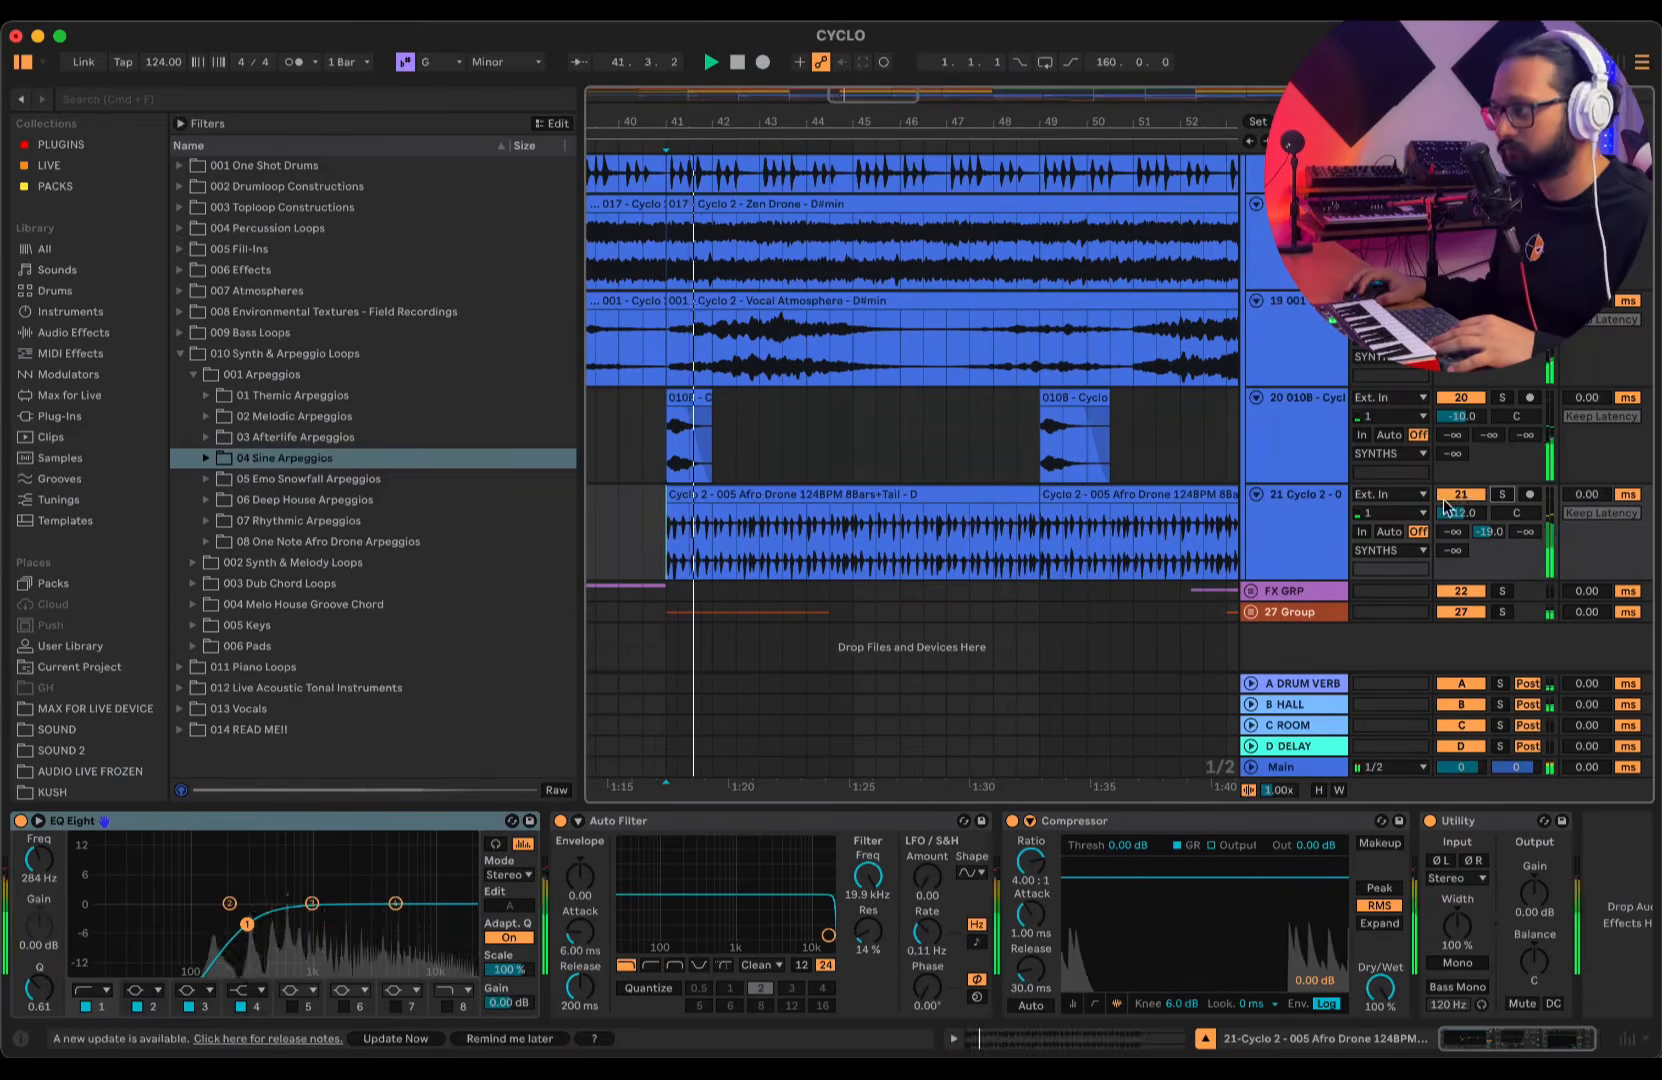
{"action": "left_click", "coordinate": [1502, 494]}
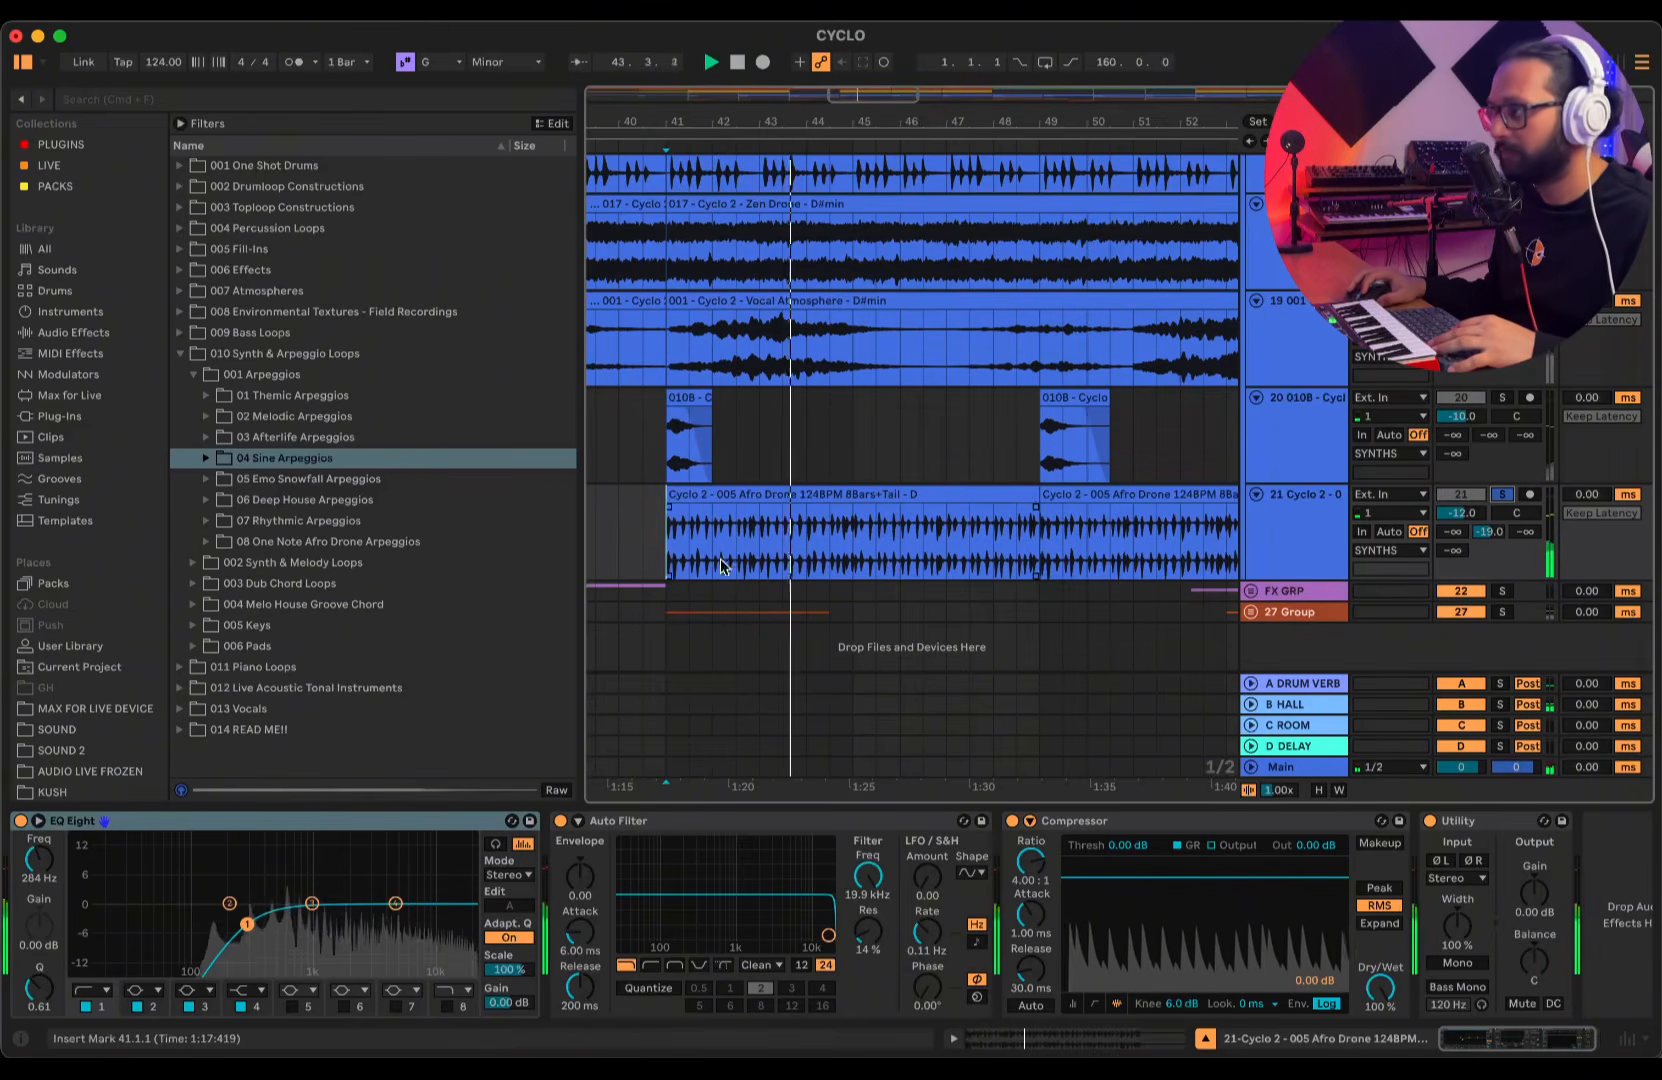
{"action": "scroll", "coordinate": [706, 494], "scroll_direction": "up", "scroll_amount": 5}
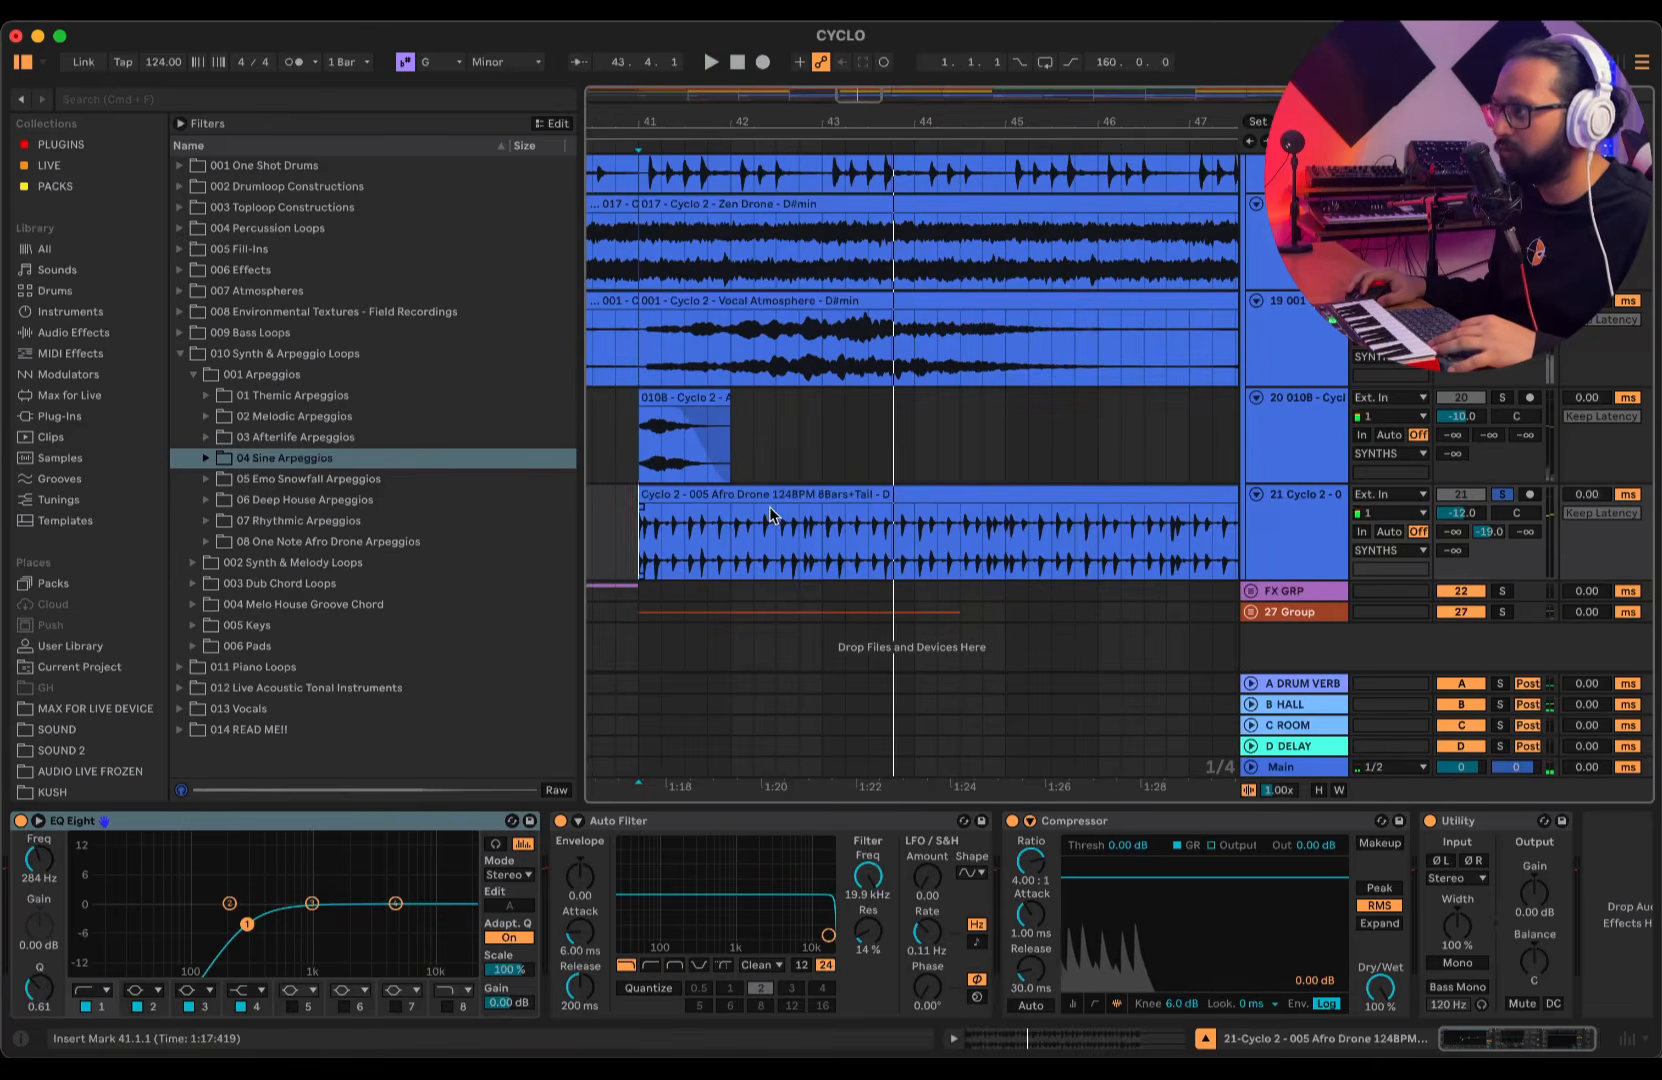
- Open the 08 One Note Afro Drone Arpeggios folder and preview several samples, including 007, 013A and 020
{"action": "left_click", "coordinate": [207, 542]}
{"action": "left_click", "coordinate": [338, 645]}
{"action": "scroll", "coordinate": [345, 640], "scroll_direction": "down", "scroll_amount": 5}
{"action": "left_click", "coordinate": [357, 626]}
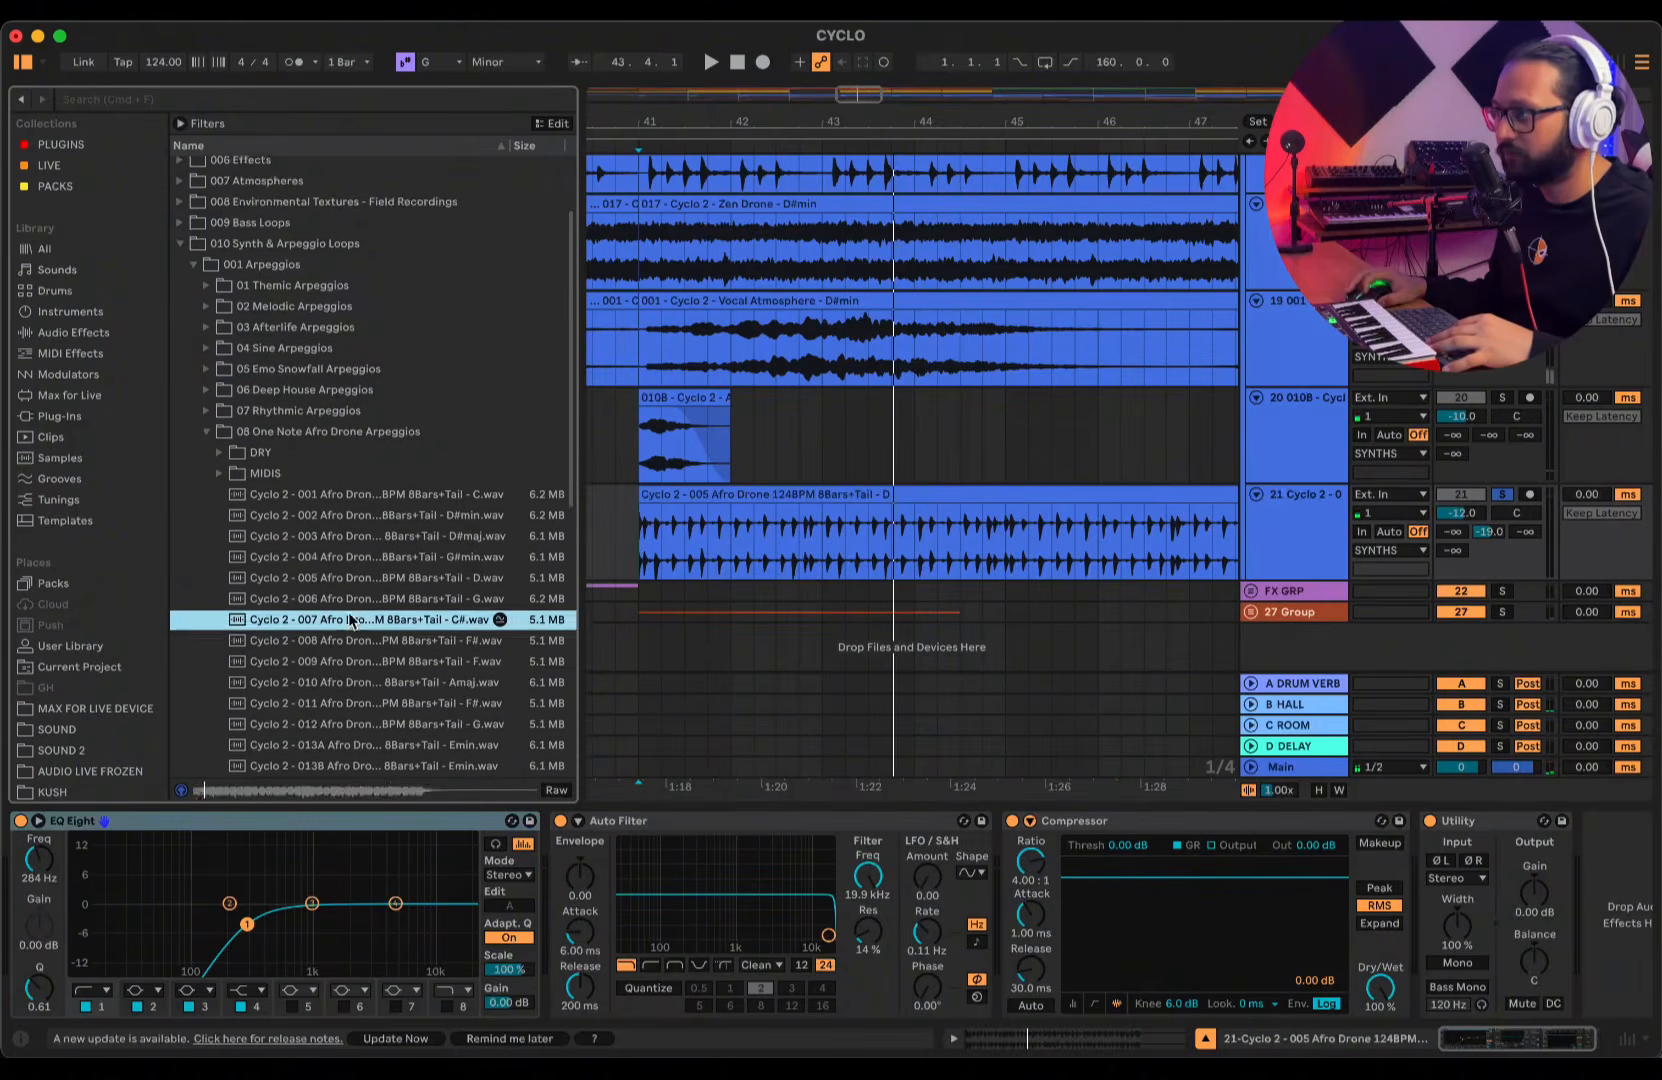
{"action": "scroll", "coordinate": [355, 622], "scroll_direction": "down", "scroll_amount": 2}
{"action": "scroll", "coordinate": [354, 618], "scroll_direction": "down", "scroll_amount": 3}
{"action": "left_click", "coordinate": [353, 612]}
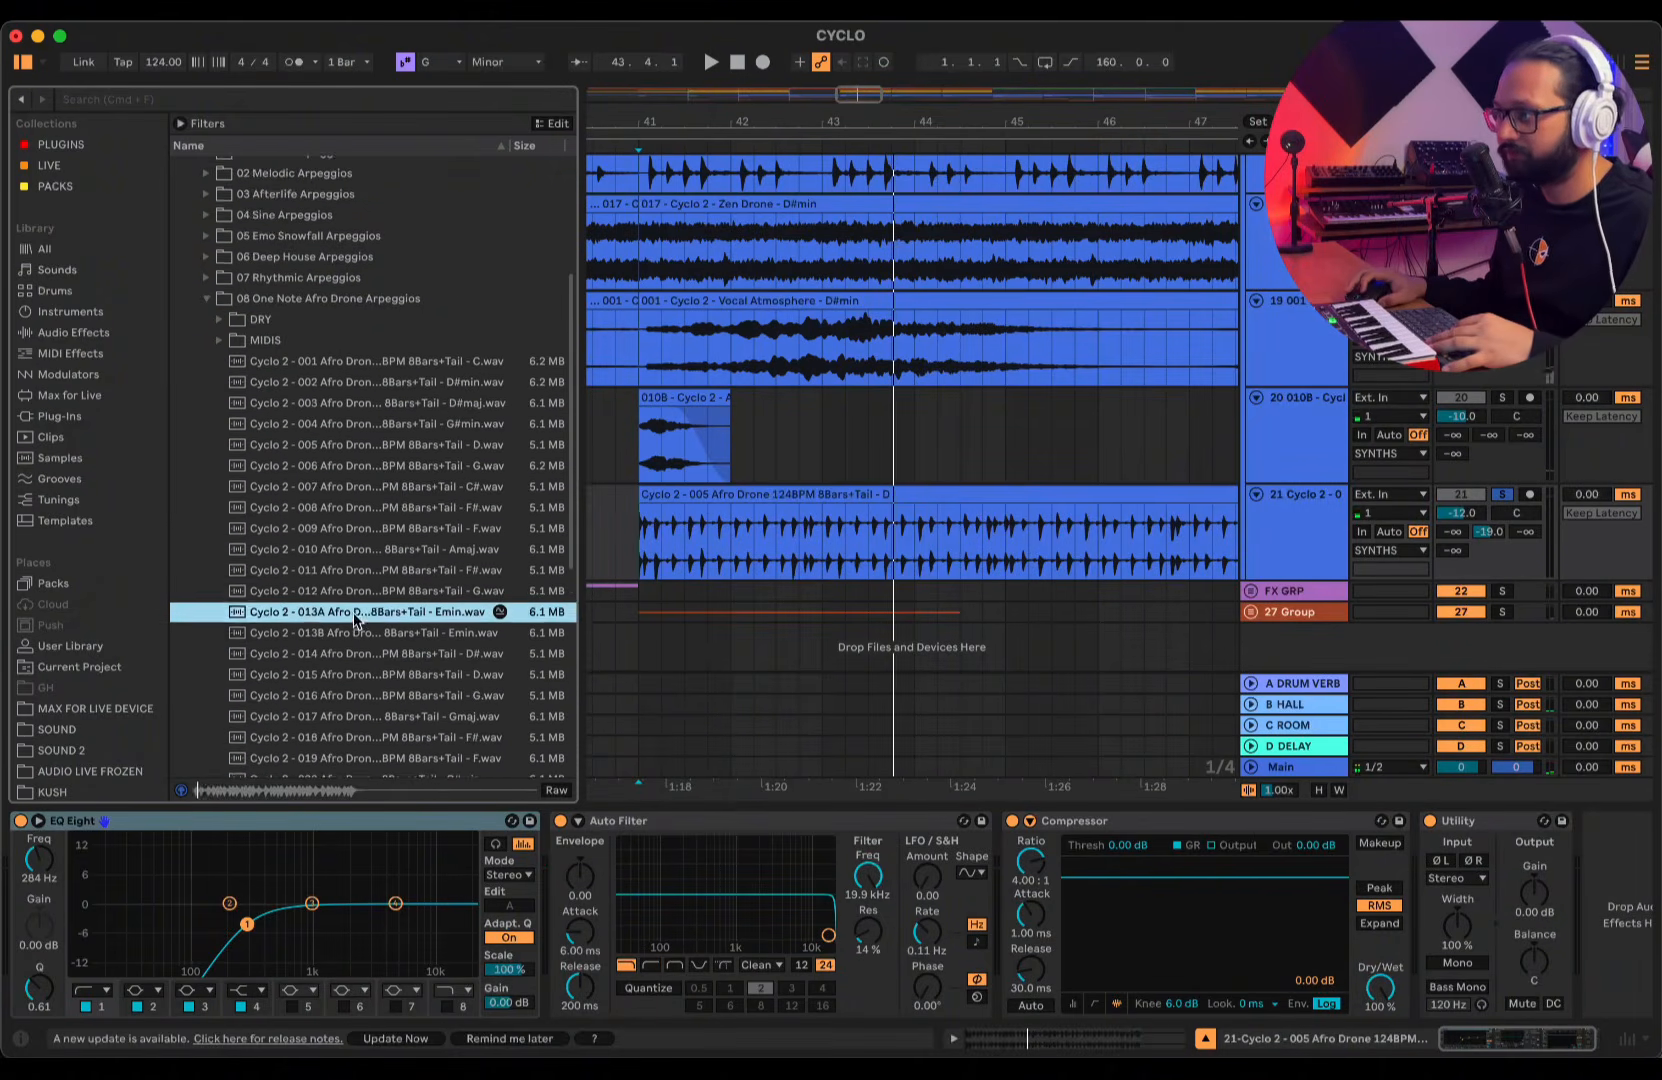
{"action": "scroll", "coordinate": [350, 600], "scroll_direction": "down", "scroll_amount": 4}
{"action": "left_click", "coordinate": [334, 602]}
{"action": "scroll", "coordinate": [340, 605], "scroll_direction": "down", "scroll_amount": 3}
{"action": "left_click", "coordinate": [350, 612]}
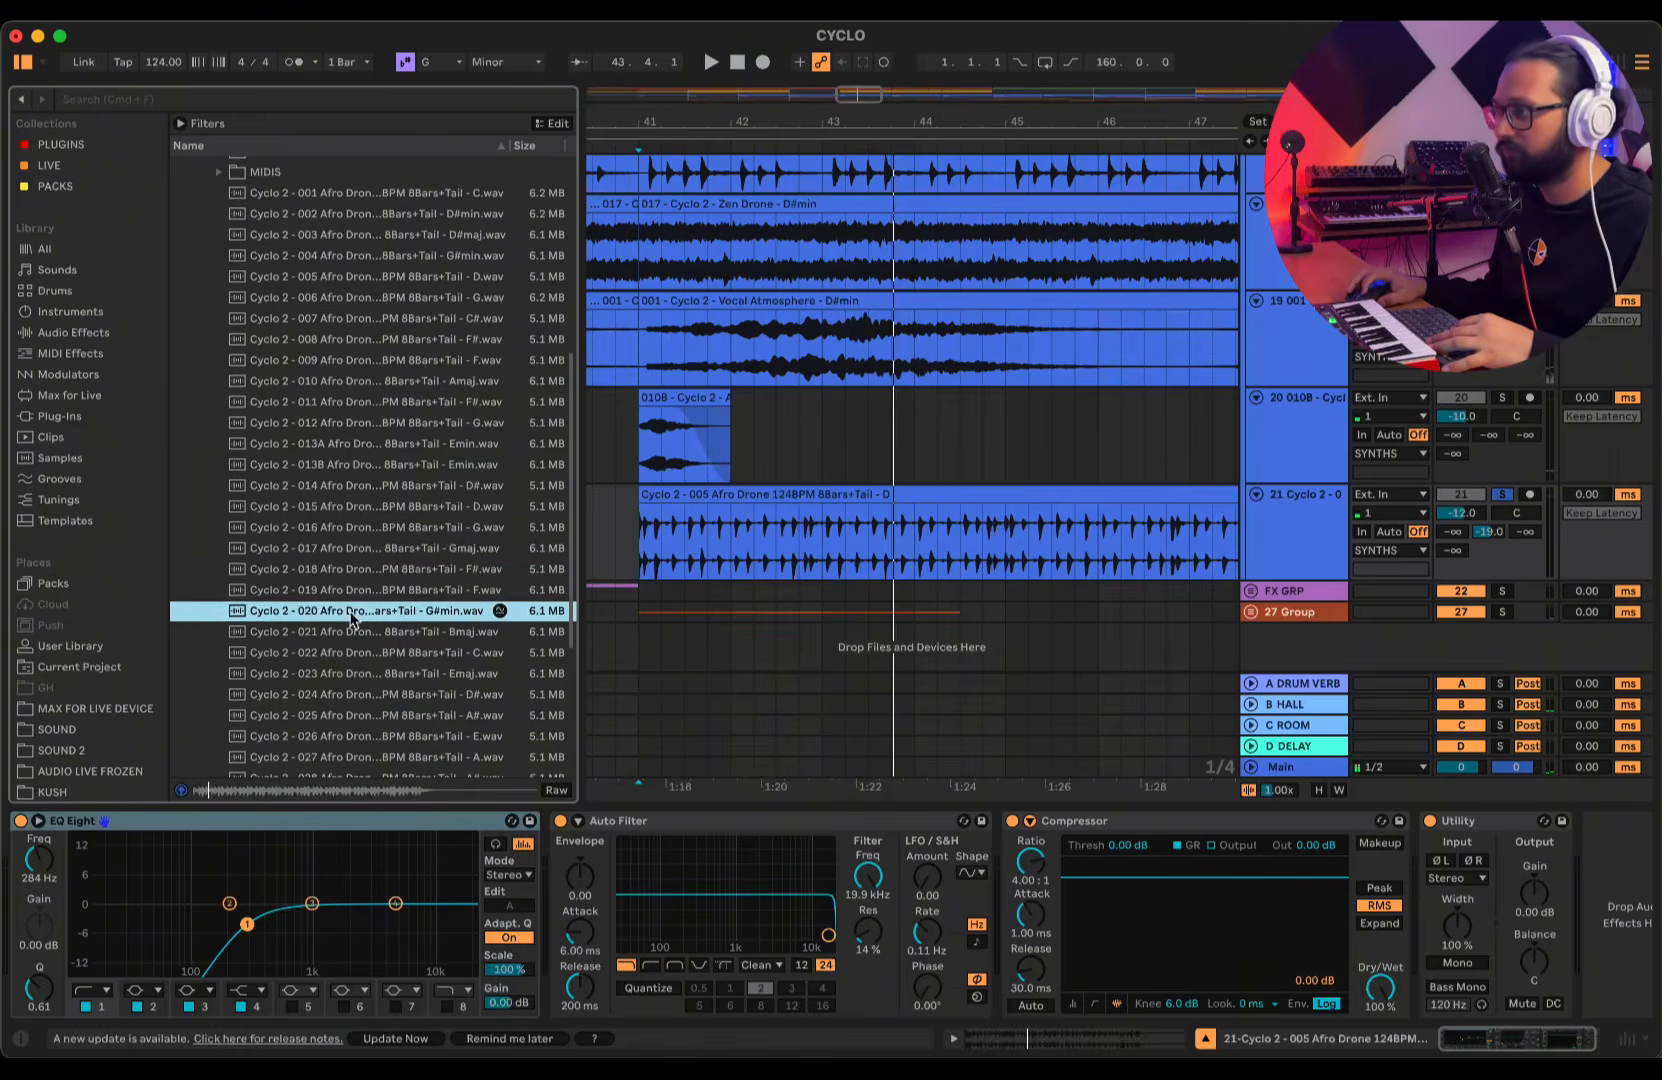
{"action": "scroll", "coordinate": [390, 620], "scroll_direction": "down", "scroll_amount": 5}
- Examine the Auto Filter, Compressor and EQ Eight on the 005 Afro Drone track during playback from bar 43
{"action": "left_click", "coordinate": [865, 440]}
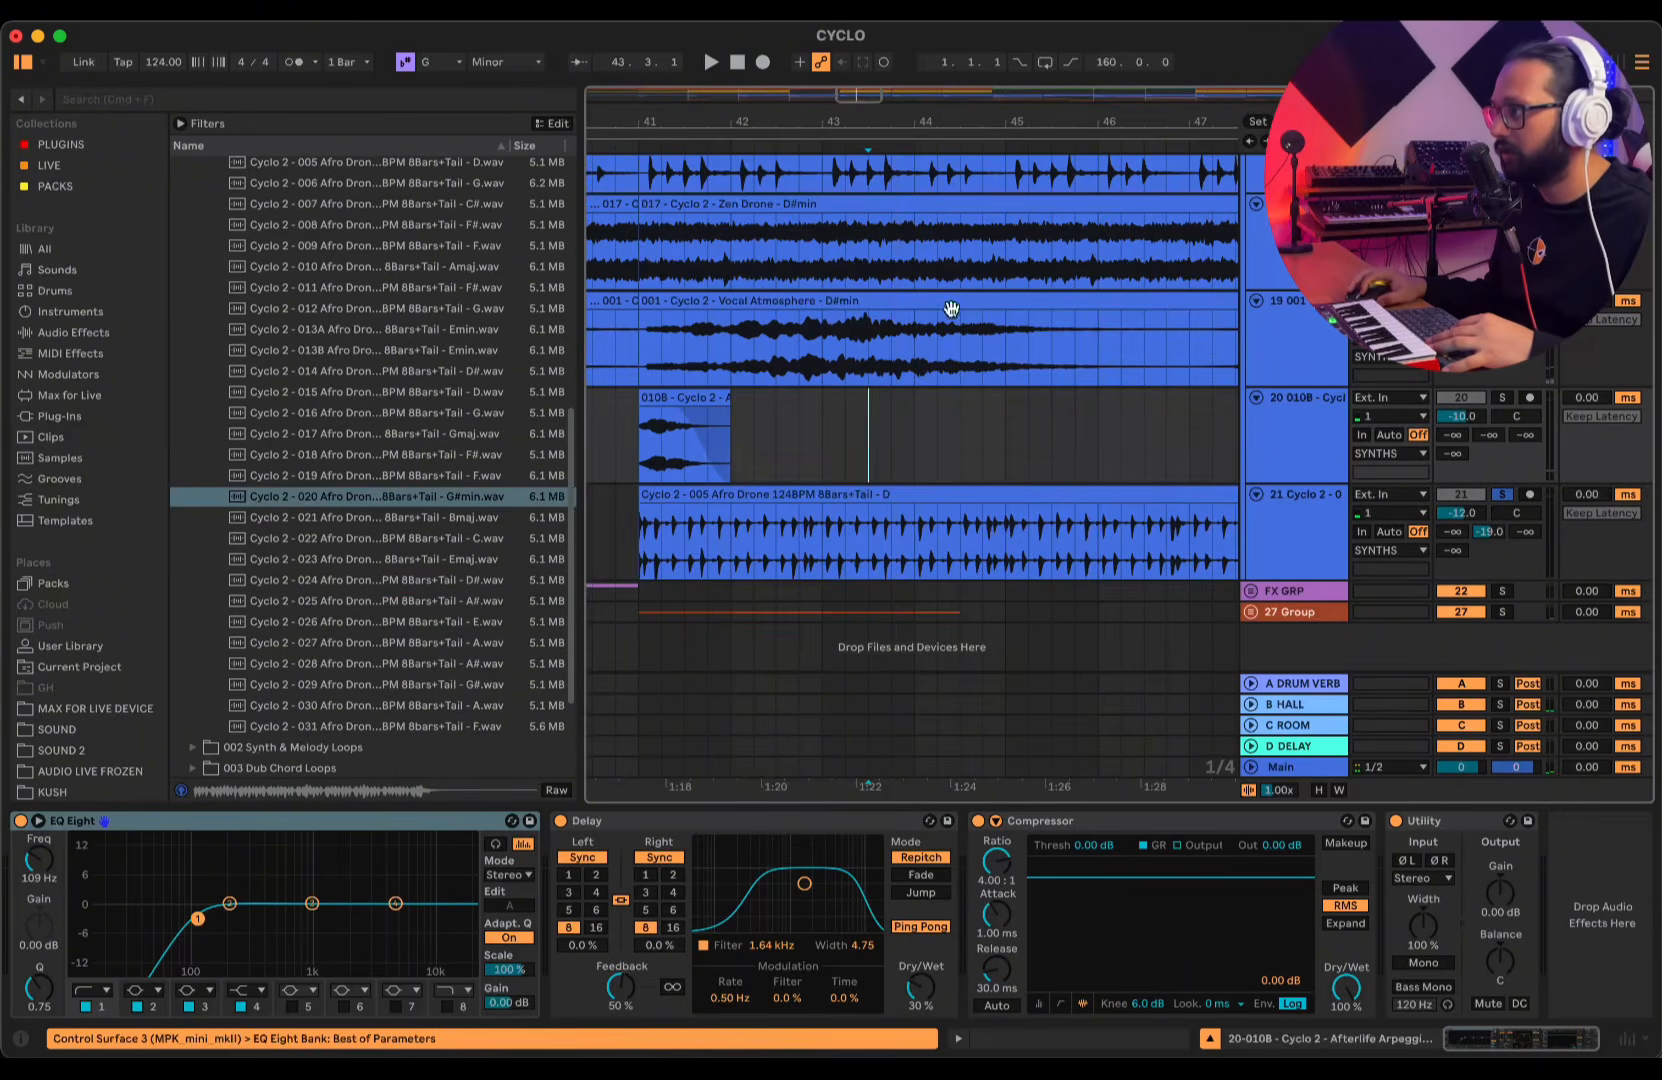
{"action": "key", "text": "minus"}
{"action": "key", "text": "Down"}
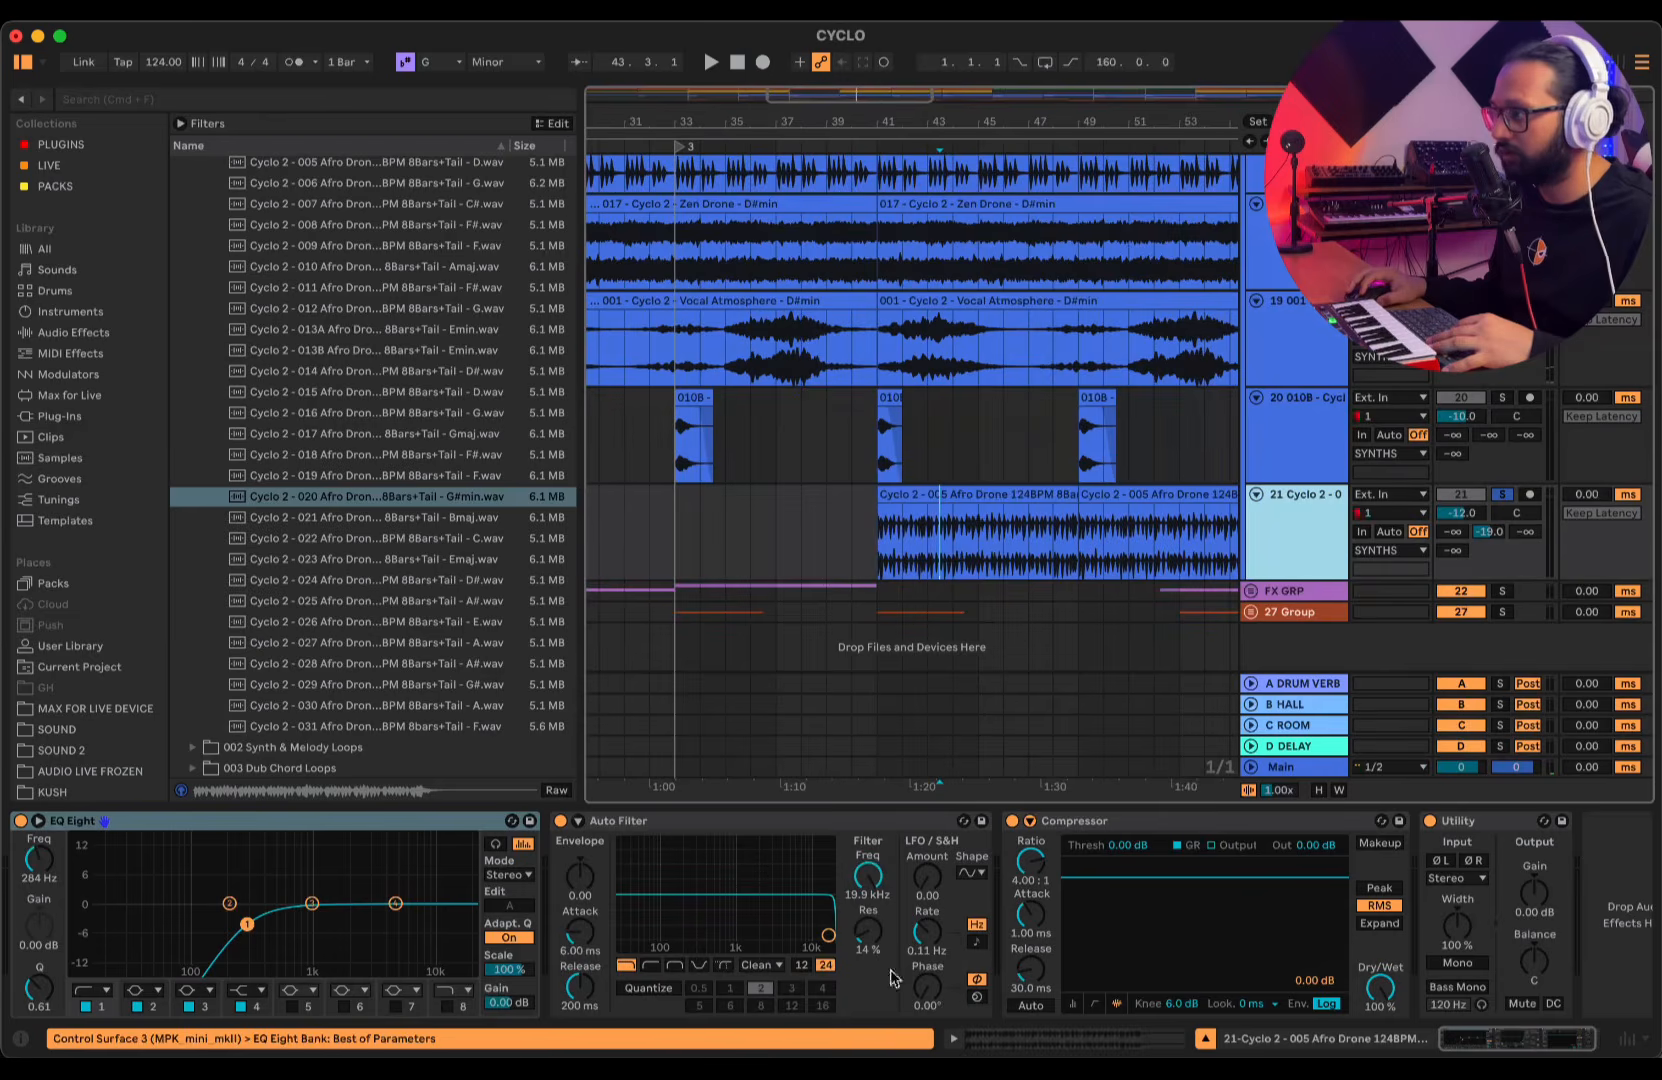
{"action": "left_click", "coordinate": [807, 825]}
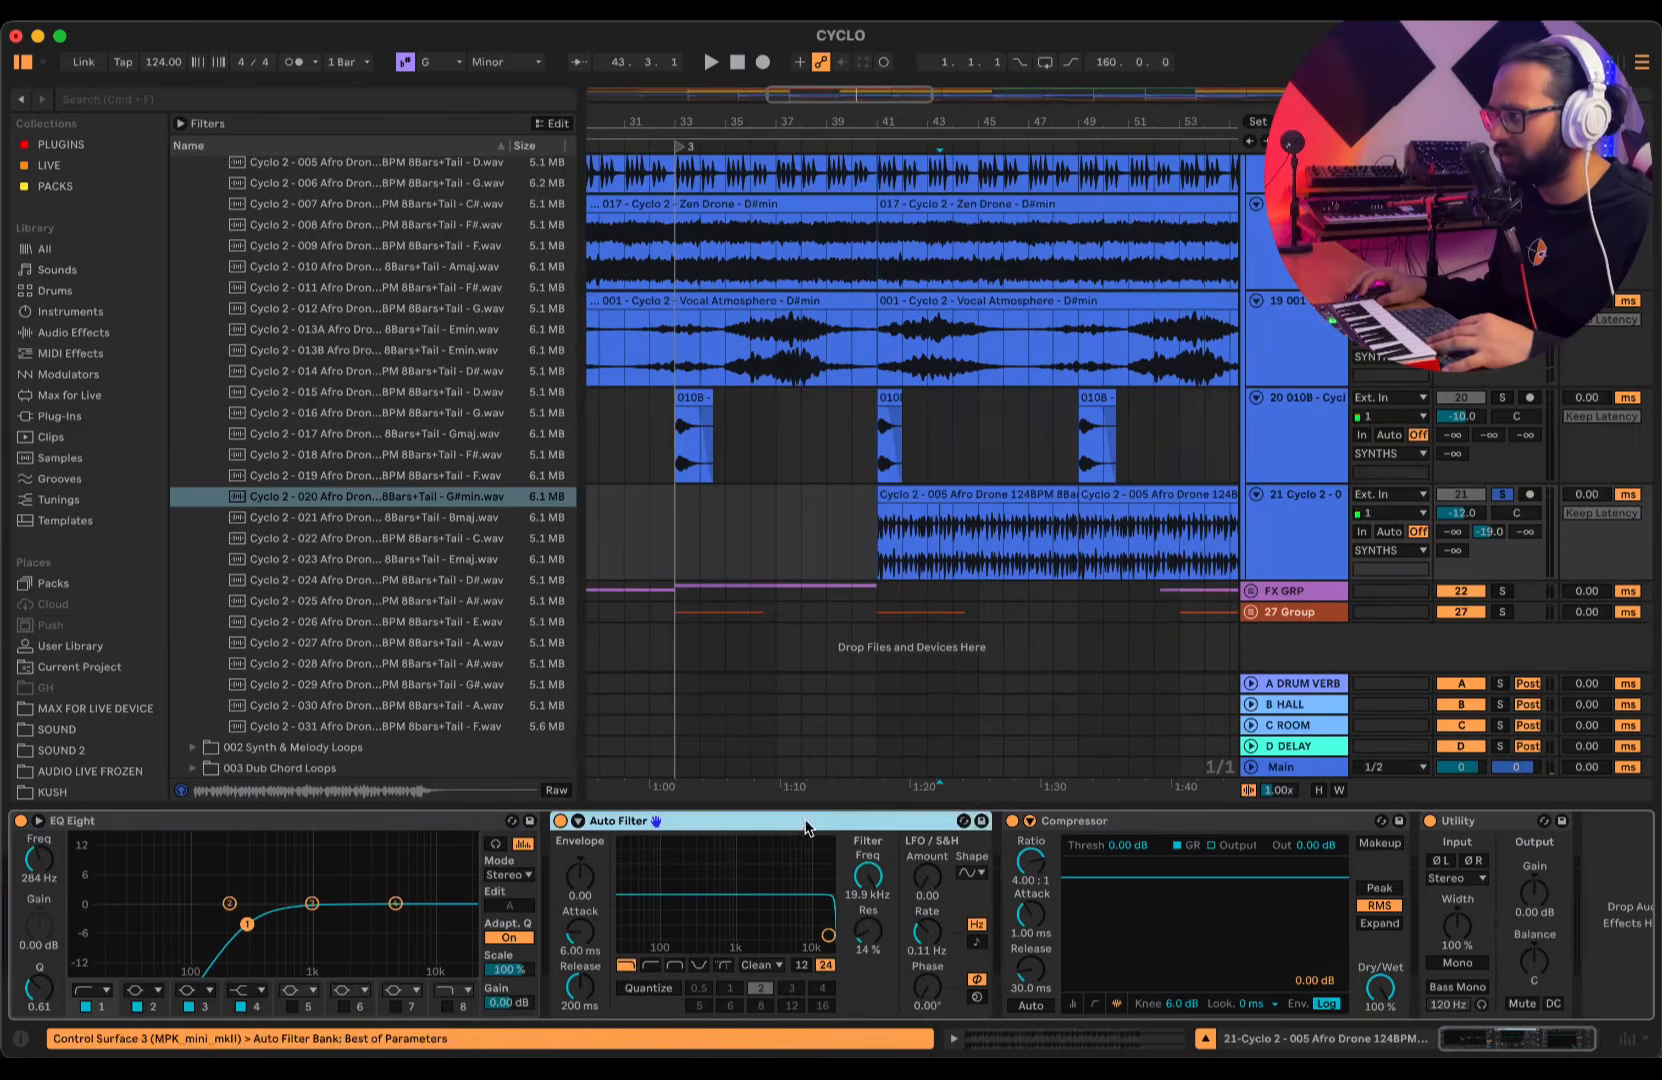
{"action": "key", "text": "space"}
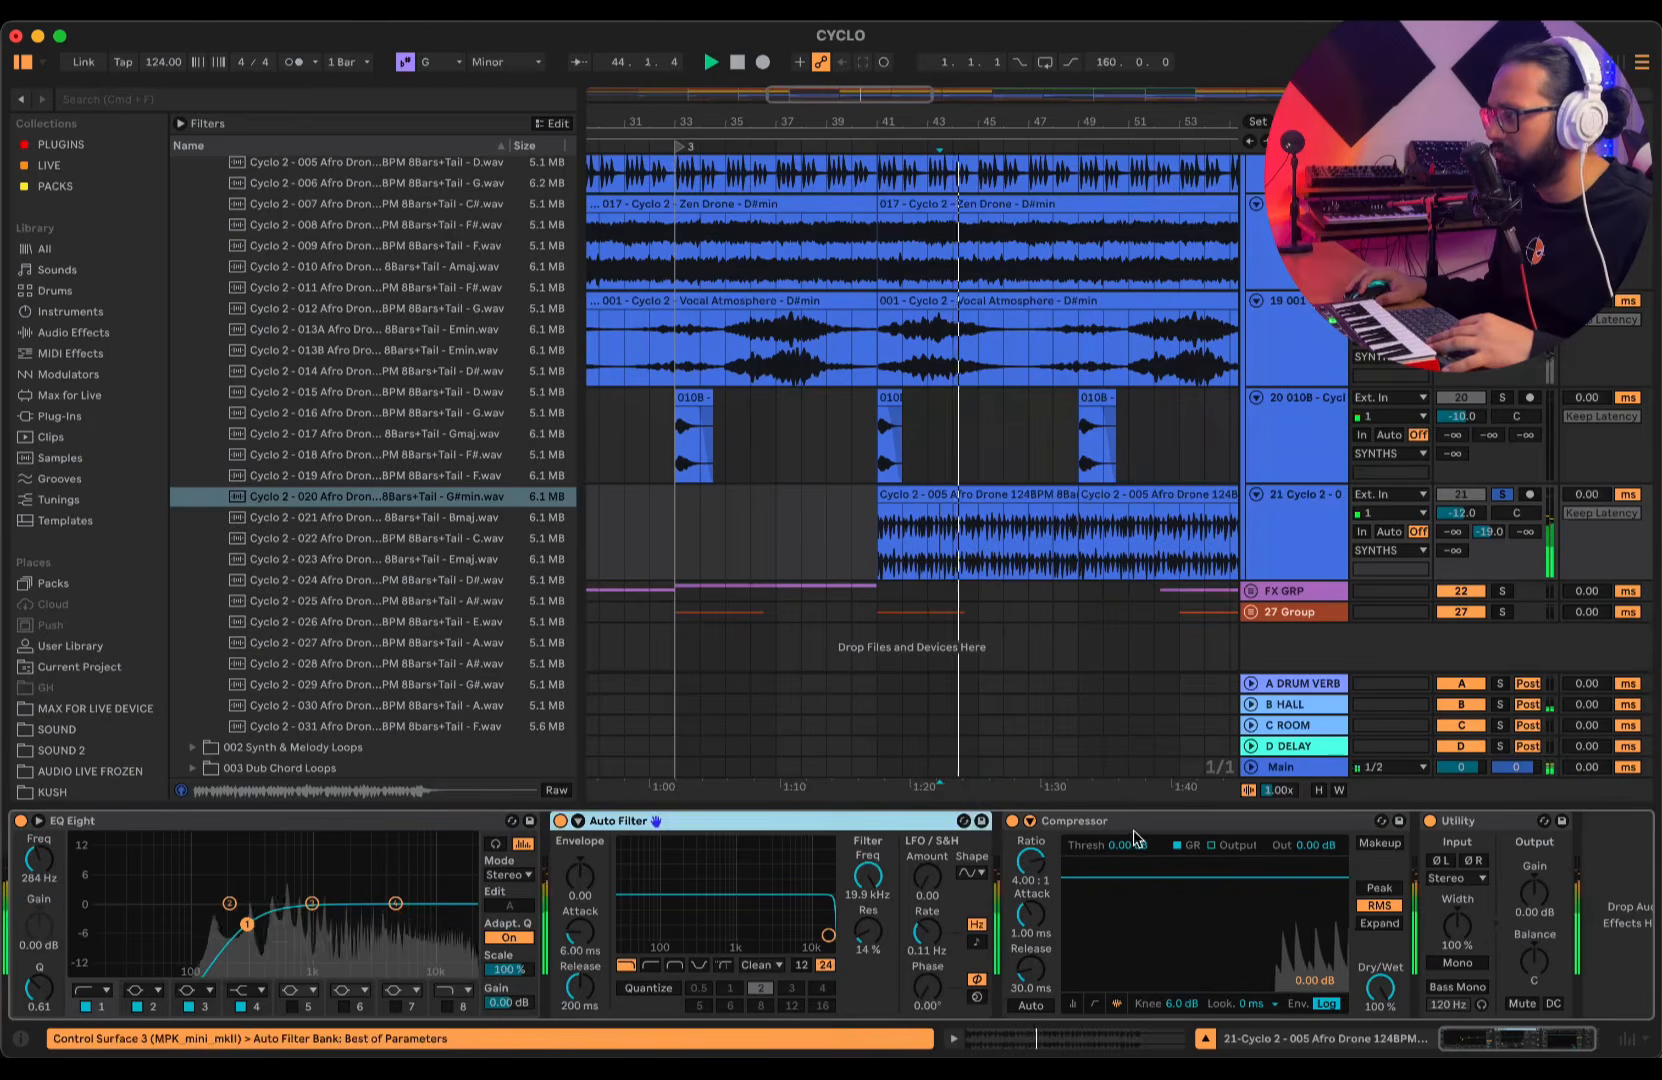
{"action": "left_click", "coordinate": [1405, 842]}
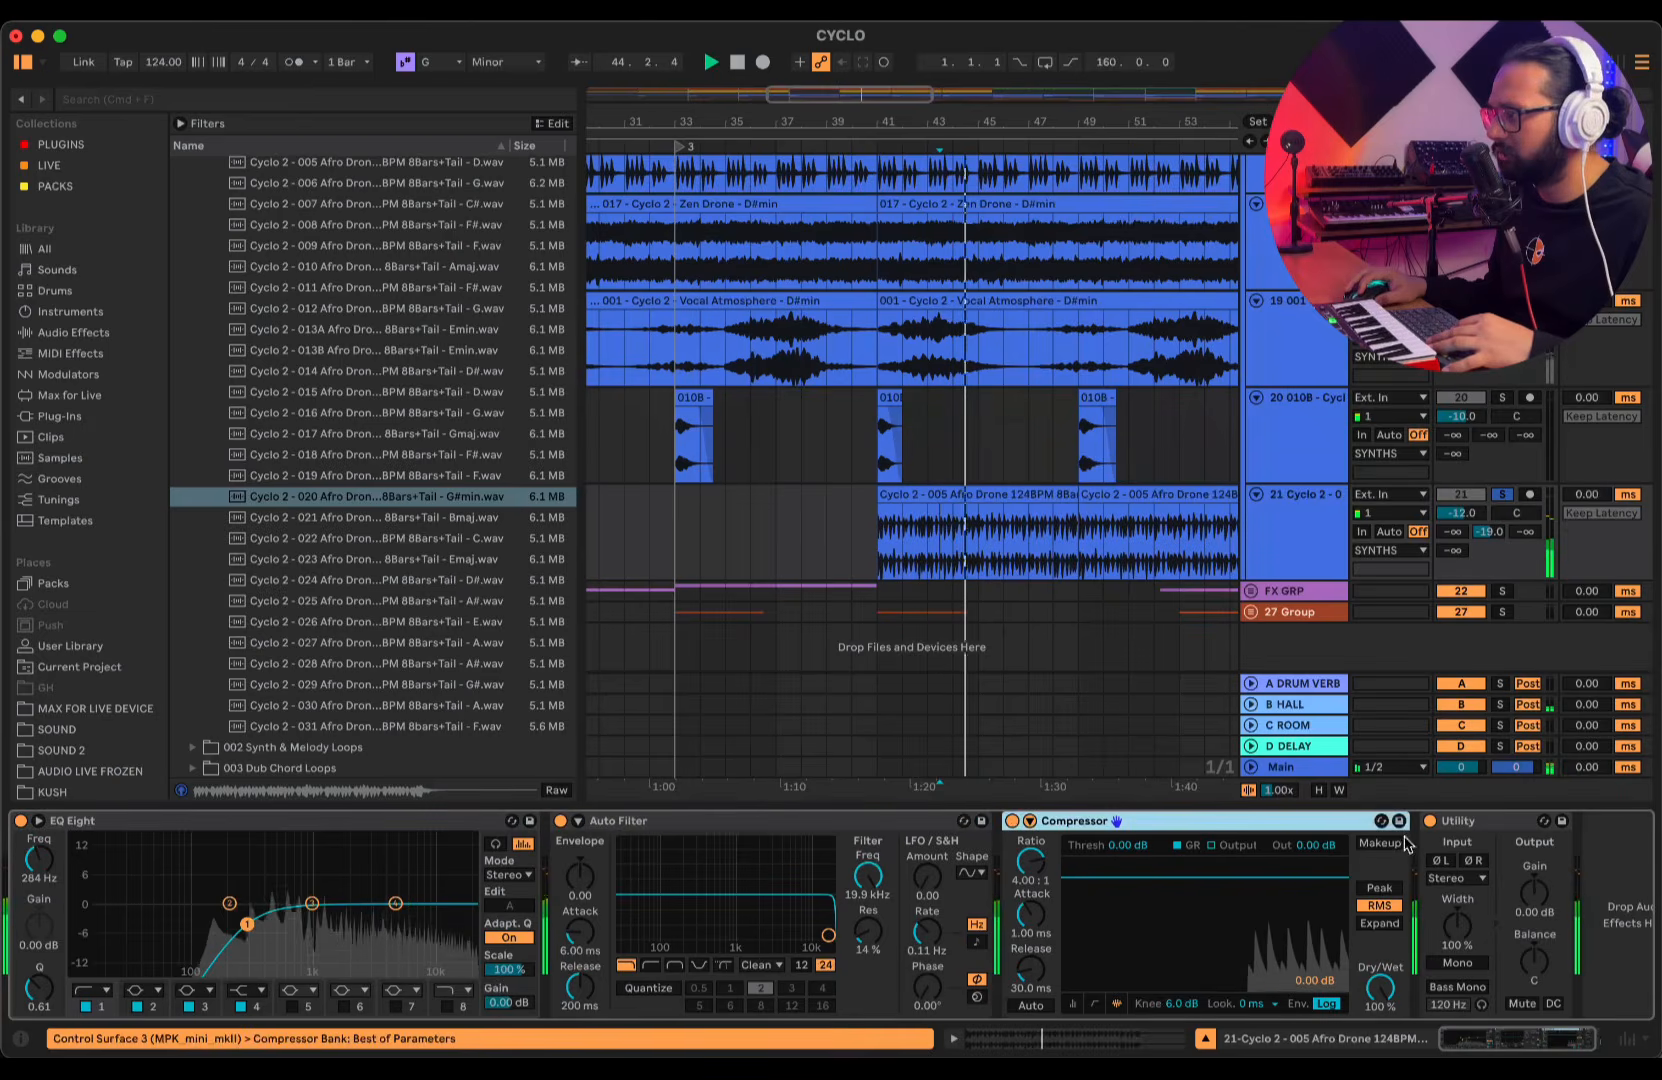
{"action": "left_click", "coordinate": [270, 824]}
- Look over the synth tracks across the whole arrangement and collapse the SYNTHS group
{"action": "scroll", "coordinate": [840, 578], "scroll_direction": "down", "scroll_amount": 5}
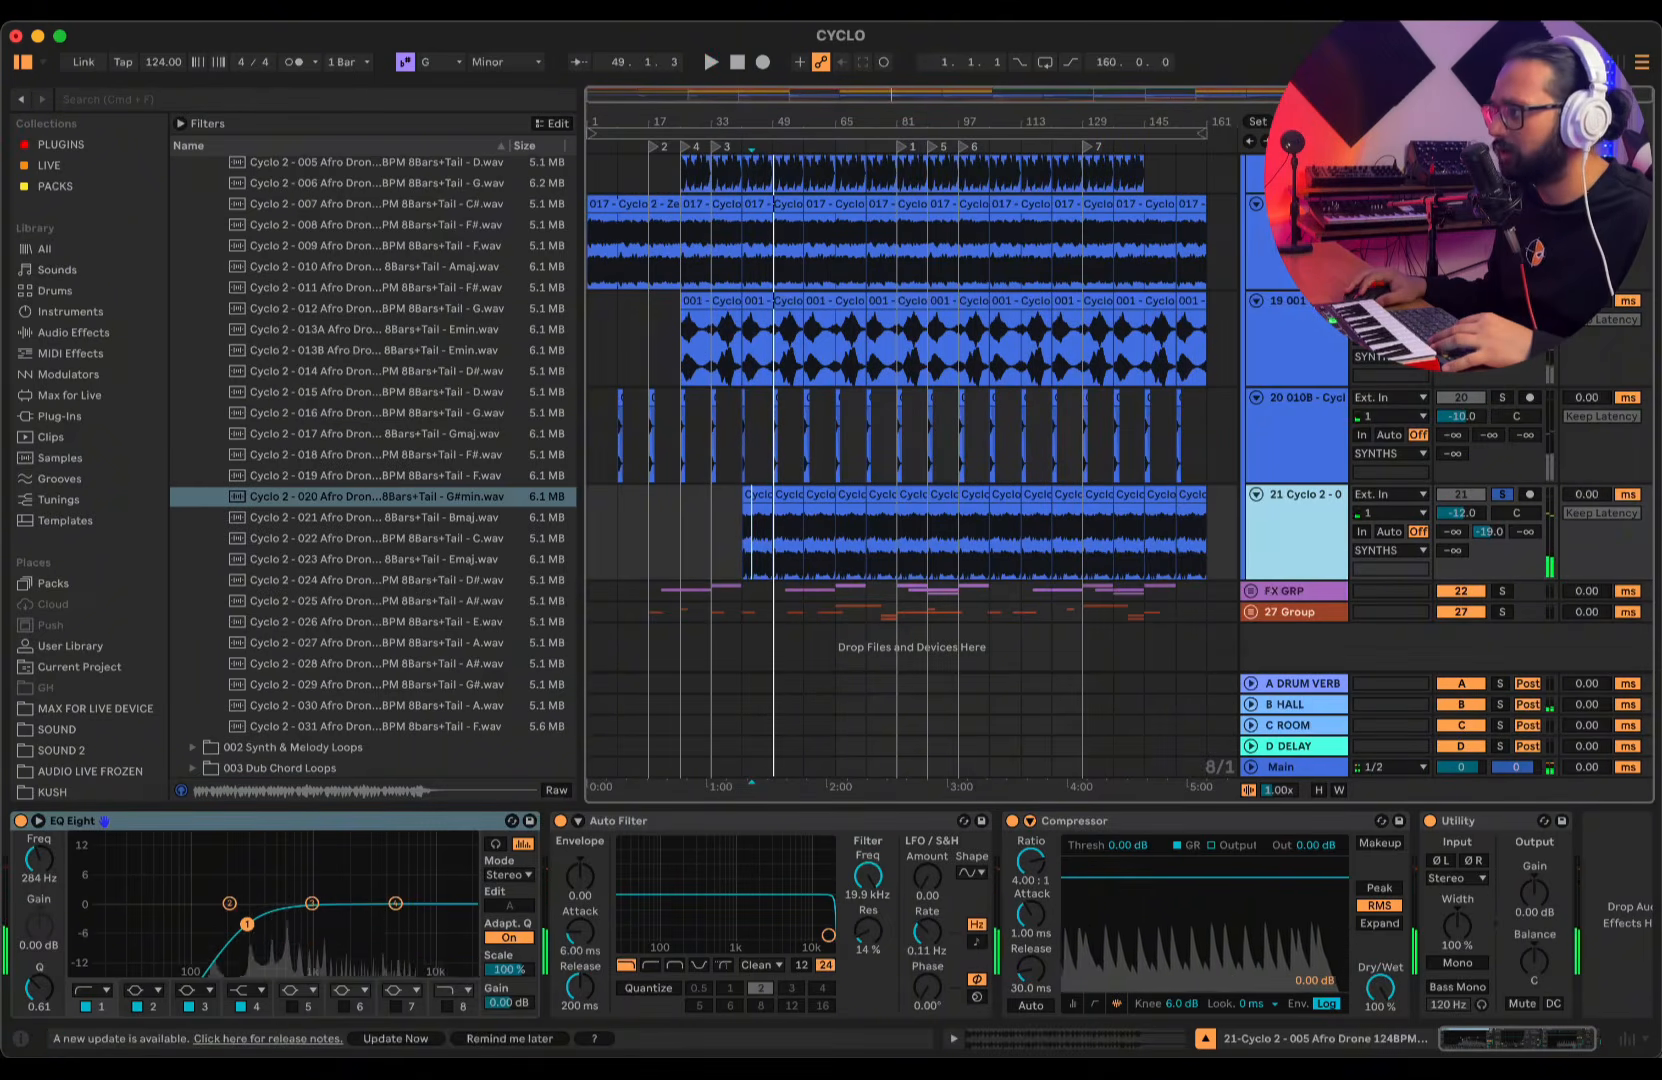
{"action": "scroll", "coordinate": [1290, 347], "scroll_direction": "up", "scroll_amount": 3}
{"action": "scroll", "coordinate": [1292, 362], "scroll_direction": "down", "scroll_amount": 2}
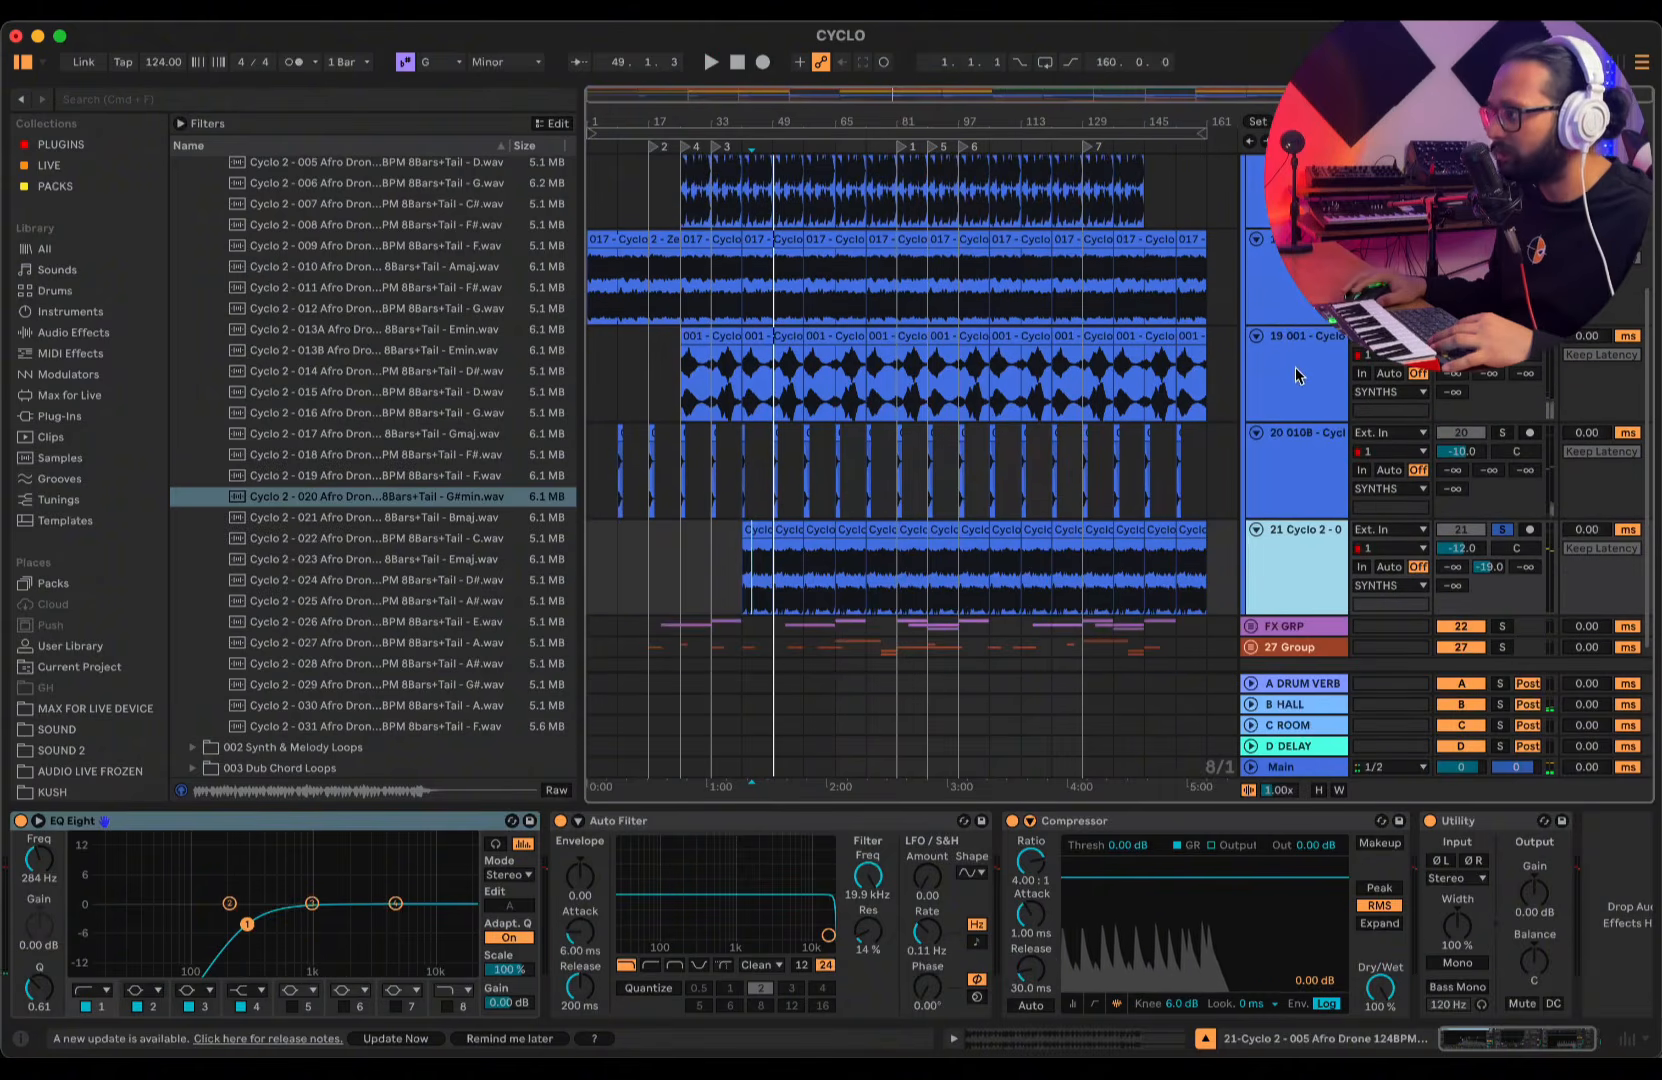
{"action": "scroll", "coordinate": [1295, 367], "scroll_direction": "up", "scroll_amount": 2}
{"action": "scroll", "coordinate": [1297, 564], "scroll_direction": "up", "scroll_amount": 2}
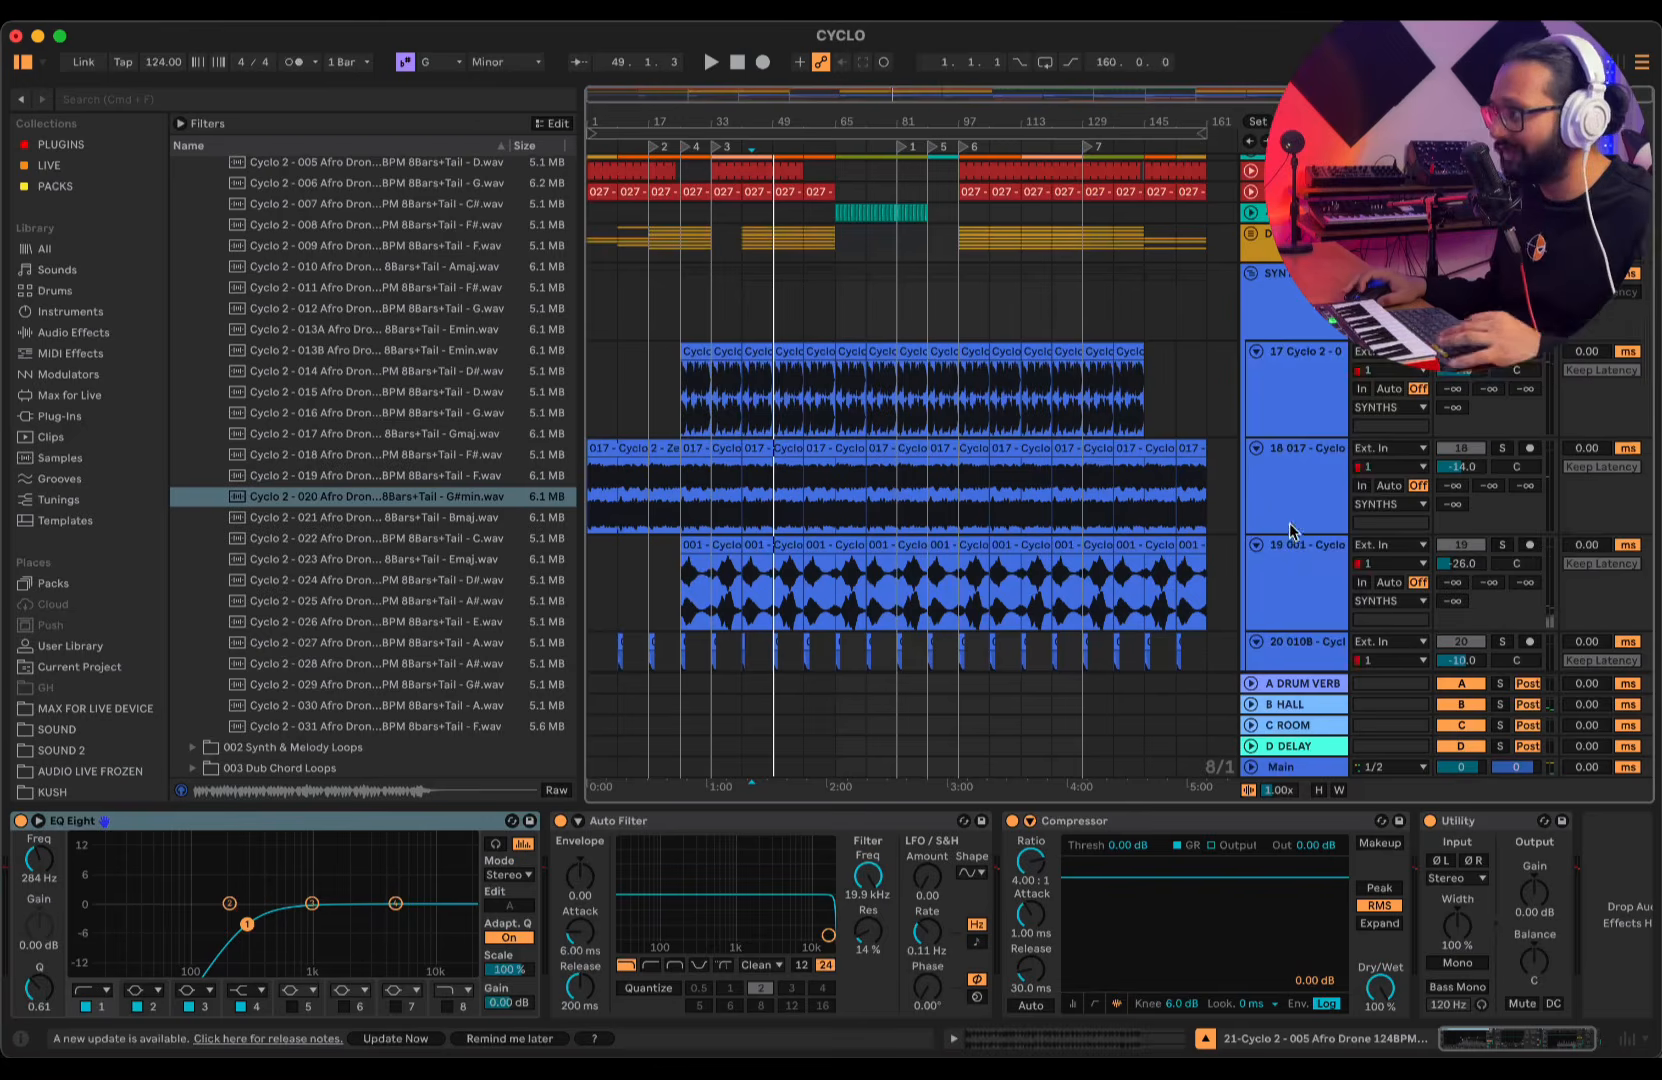
{"action": "scroll", "coordinate": [1292, 545], "scroll_direction": "down", "scroll_amount": 5}
{"action": "left_click", "coordinate": [1288, 530]}
{"action": "scroll", "coordinate": [1287, 480], "scroll_direction": "up", "scroll_amount": 5}
{"action": "scroll", "coordinate": [1283, 370], "scroll_direction": "down", "scroll_amount": 3}
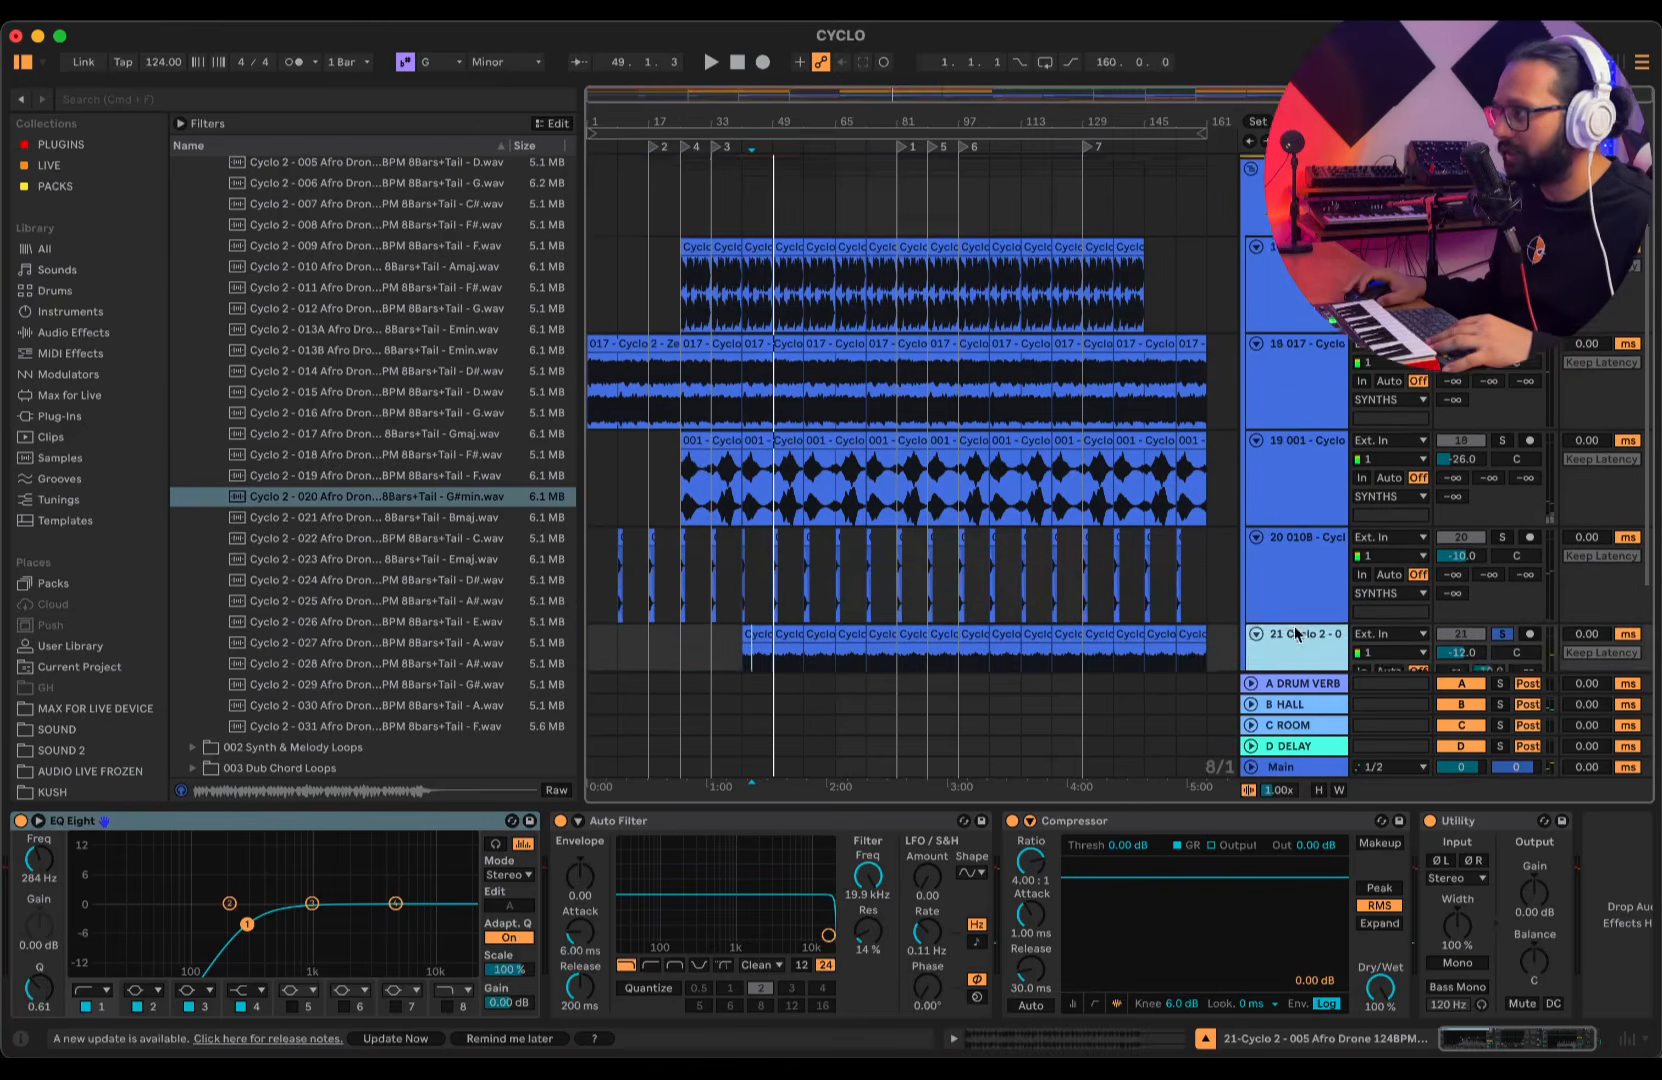
{"action": "scroll", "coordinate": [1295, 600], "scroll_direction": "up", "scroll_amount": 3}
{"action": "left_click", "coordinate": [1248, 282]}
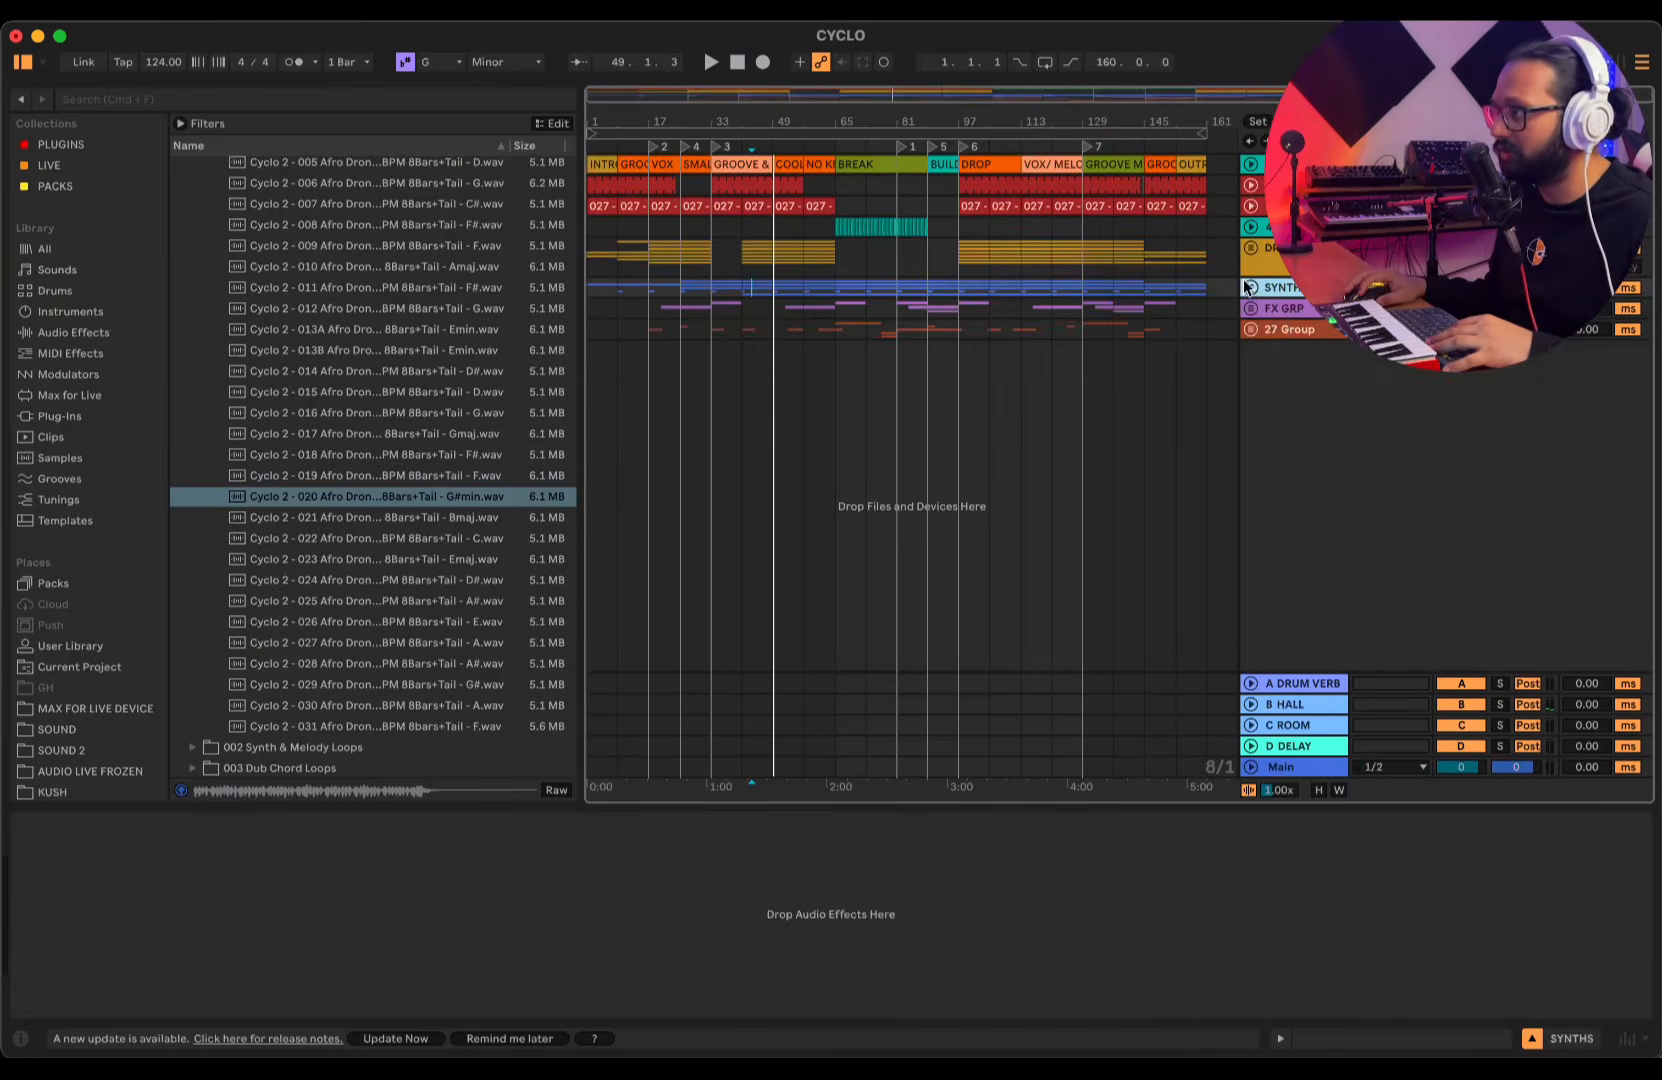
- Expand 27 Group, place the insert mark at bar 17 on track 30, and look over the vocal hook clips
{"action": "left_click", "coordinate": [1250, 331]}
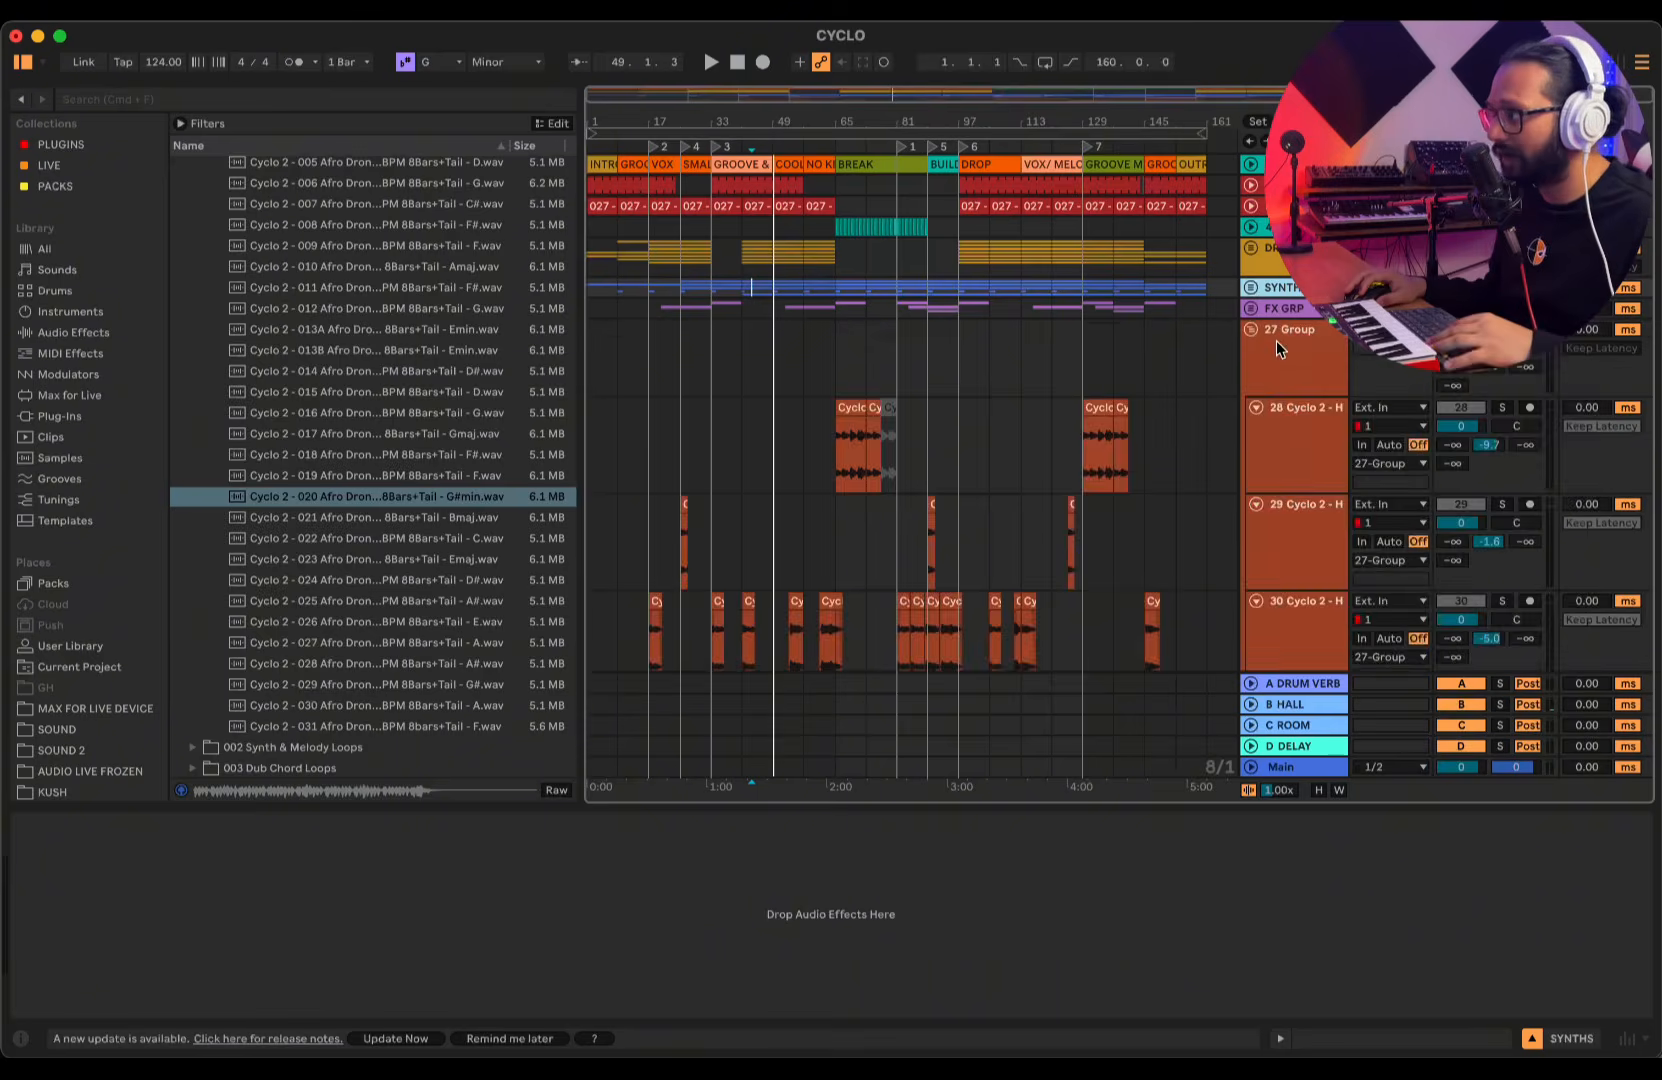
{"action": "scroll", "coordinate": [800, 428], "scroll_direction": "down", "scroll_amount": 5}
{"action": "scroll", "coordinate": [680, 187], "scroll_direction": "up", "scroll_amount": 5}
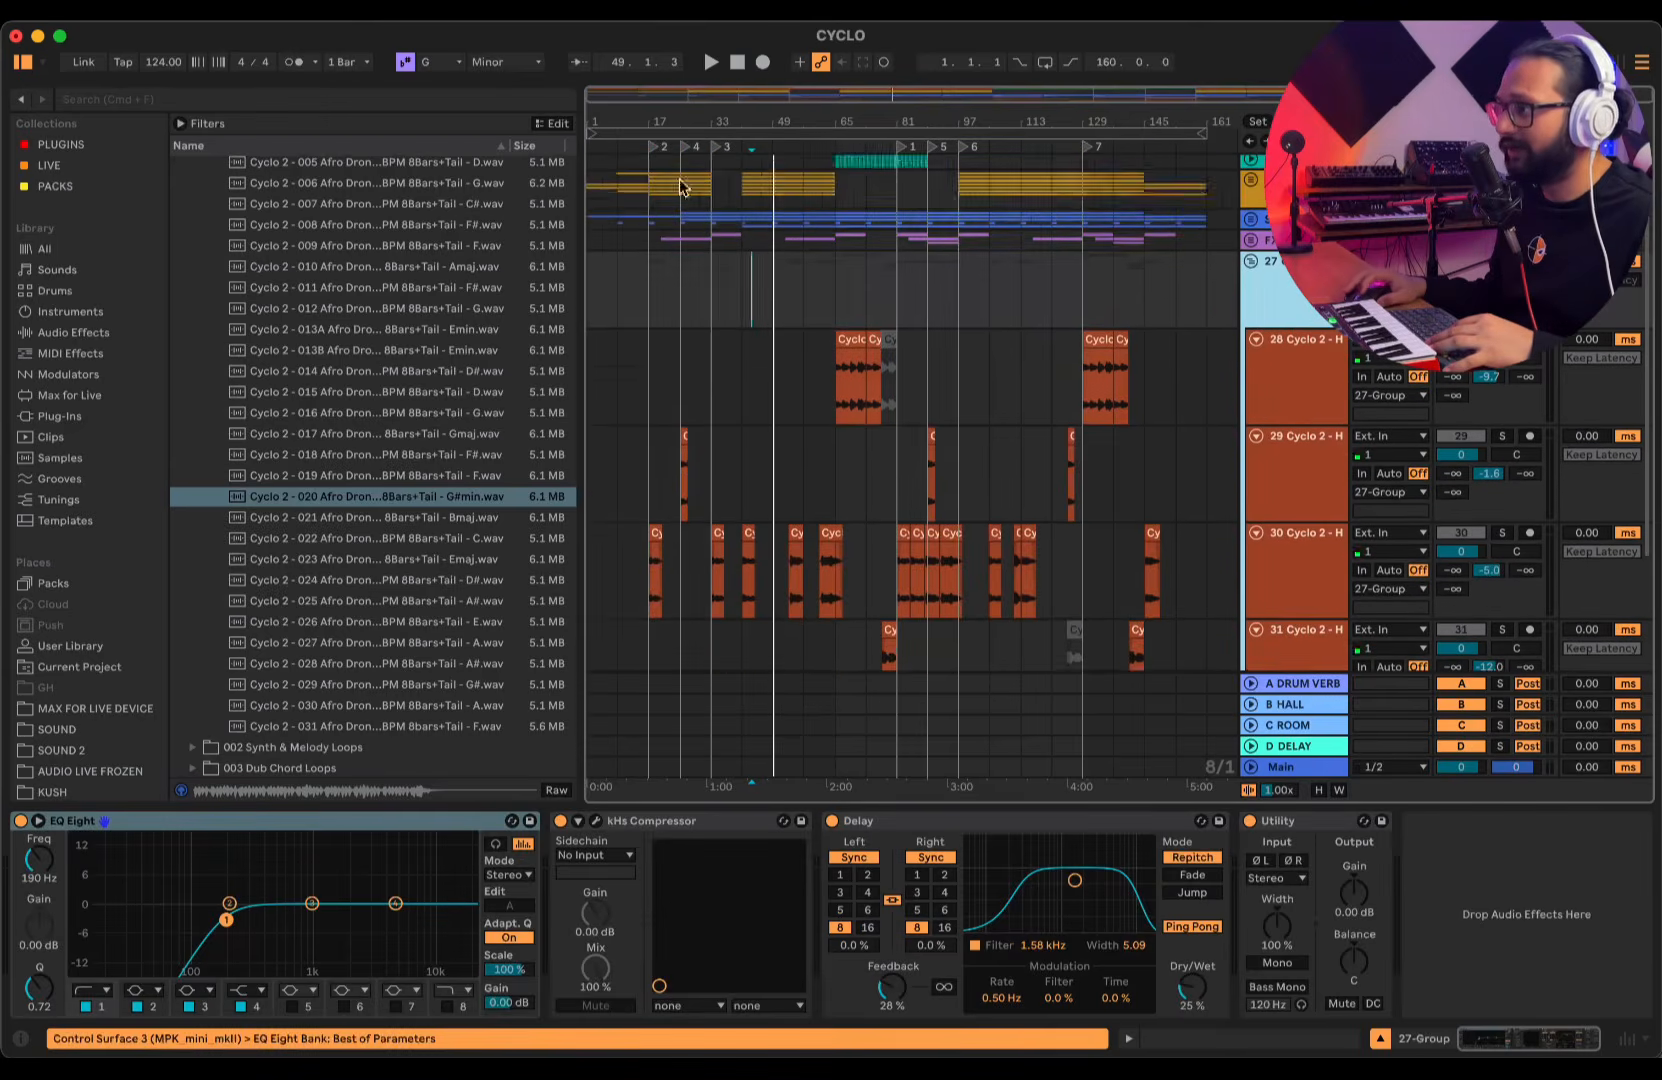
{"action": "left_click_drag", "start_coordinate": [656, 117], "coordinate": [656, 170]}
{"action": "left_click", "coordinate": [655, 580]}
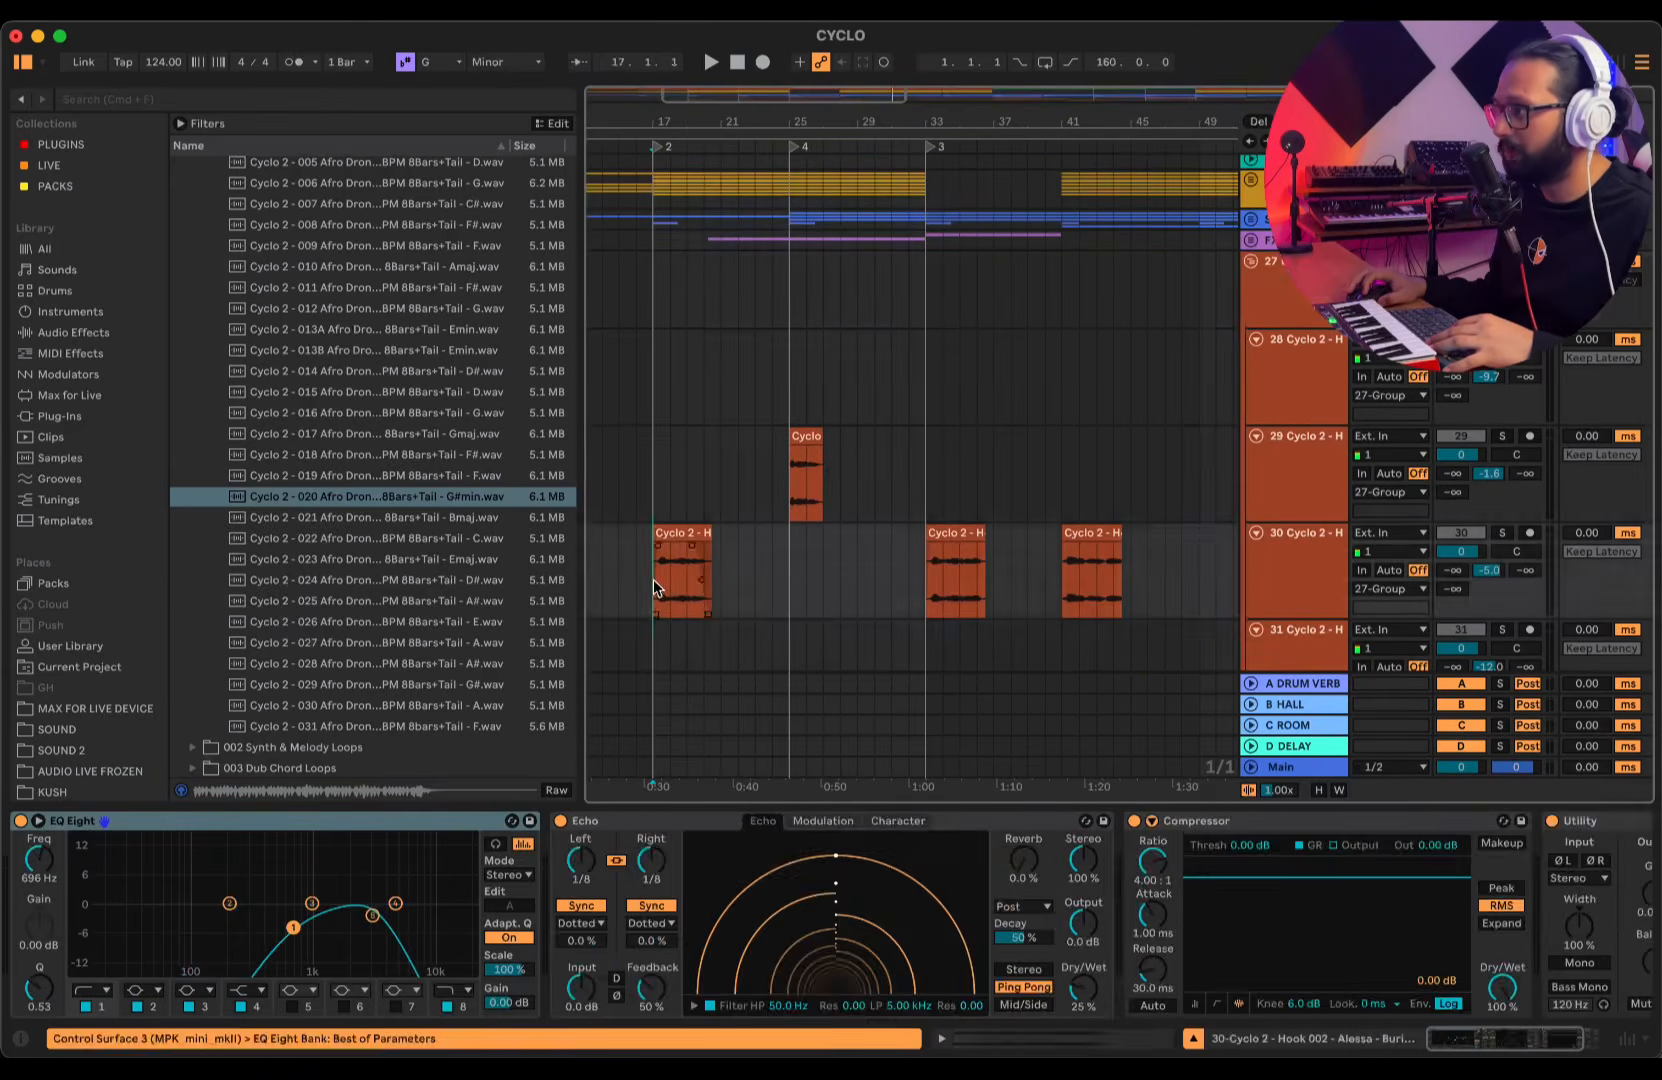
{"action": "left_click_drag", "start_coordinate": [846, 121], "coordinate": [702, 74]}
{"action": "scroll", "coordinate": [1012, 513], "scroll_direction": "down", "scroll_amount": 2}
{"action": "scroll", "coordinate": [1012, 511], "scroll_direction": "down", "scroll_amount": 2}
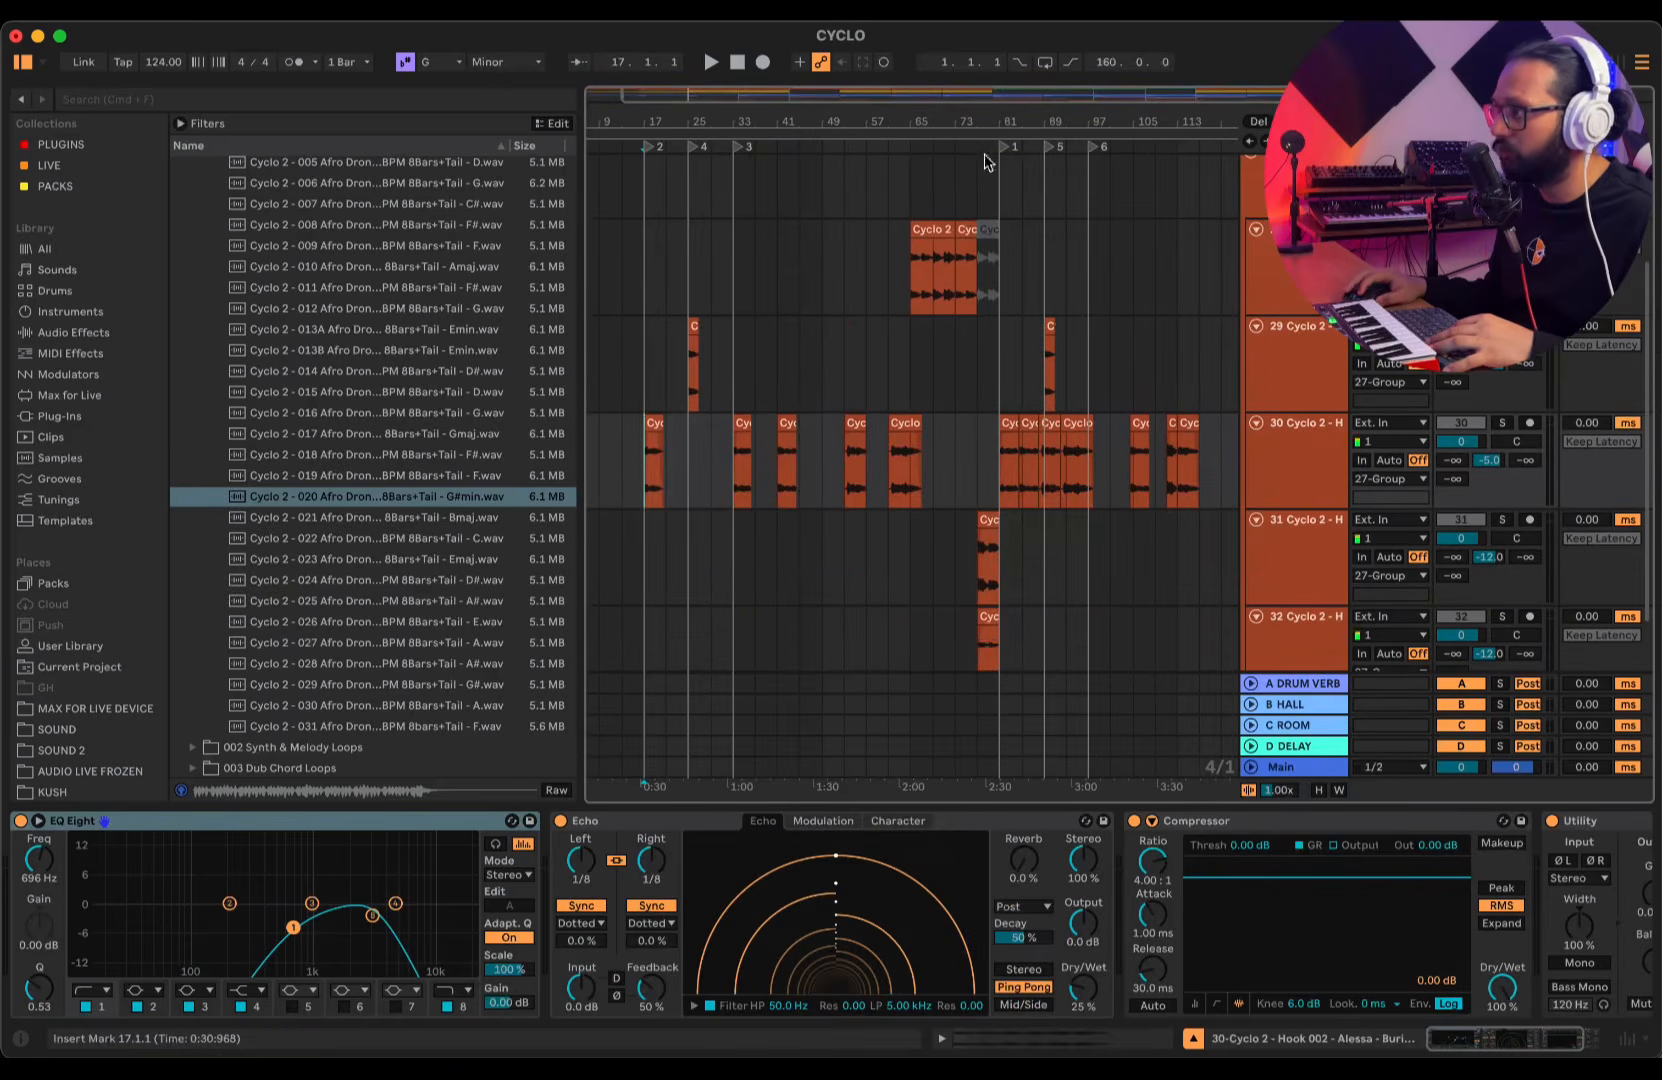
- Clear the Afro Drone track's solo and audition the Hook 002 clips on track 28 from bar 65
{"action": "left_click_drag", "start_coordinate": [1000, 122], "coordinate": [1000, 168]}
{"action": "left_click_drag", "start_coordinate": [795, 288], "coordinate": [998, 290]}
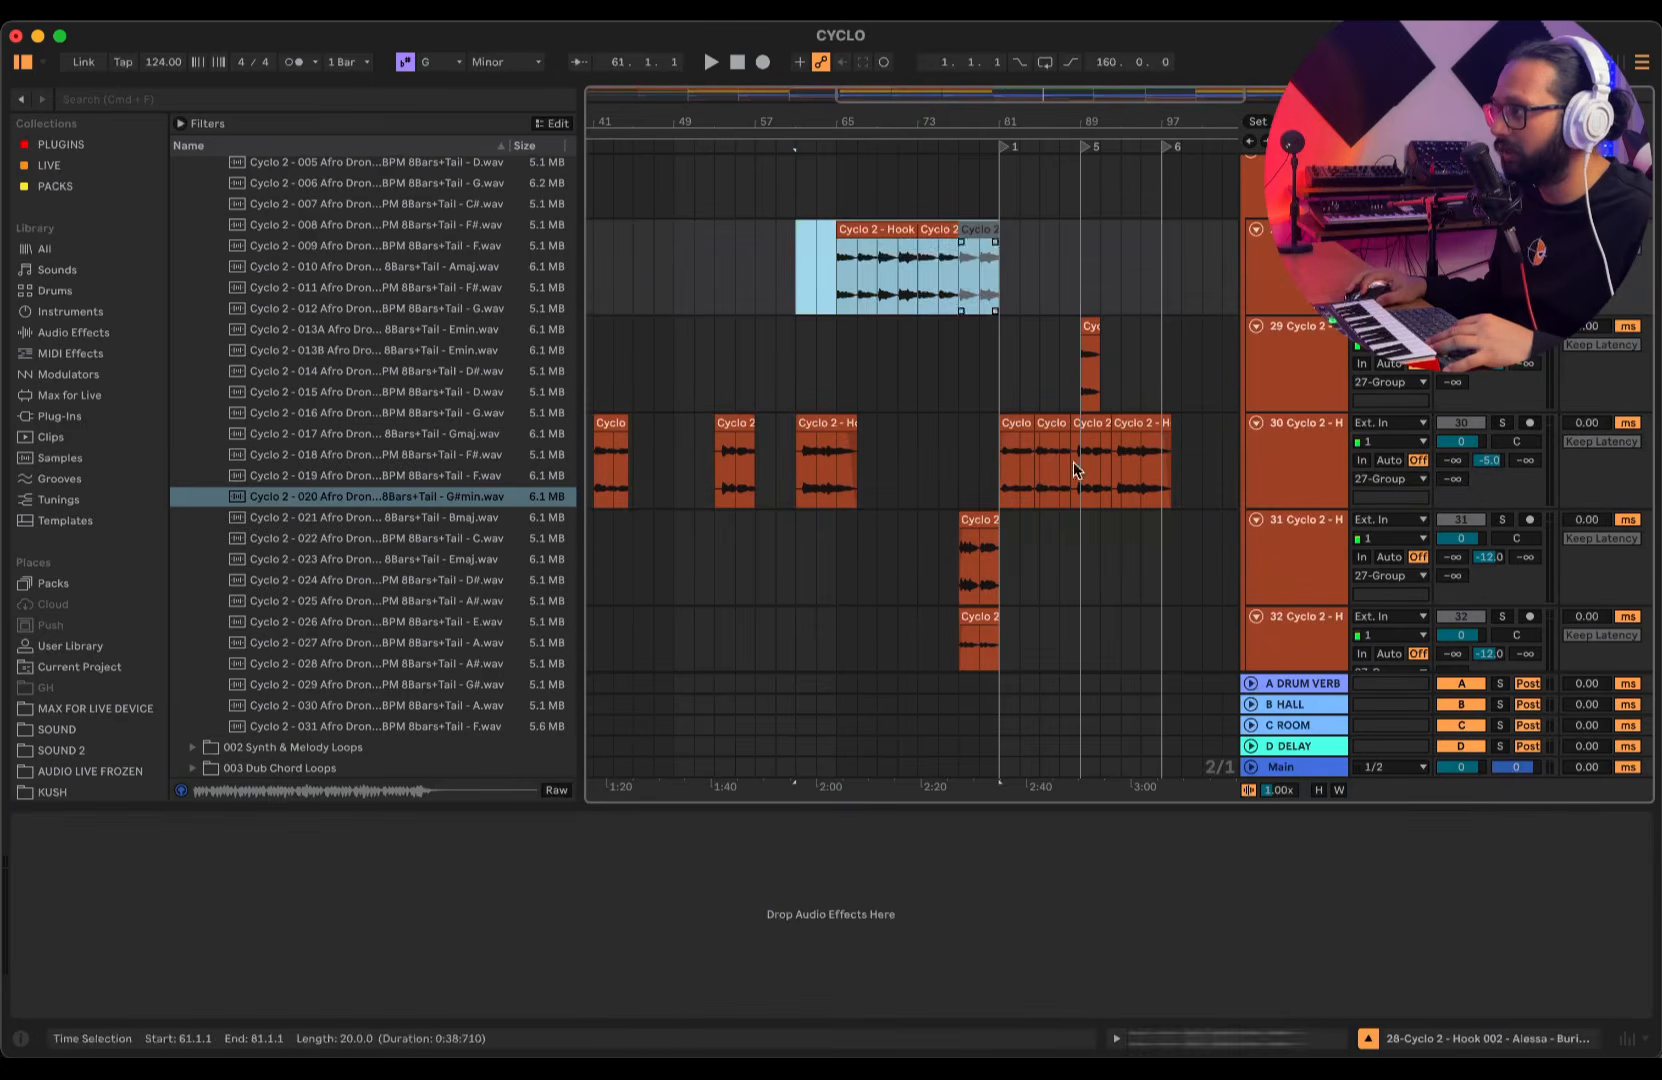
{"action": "left_click", "coordinate": [838, 268]}
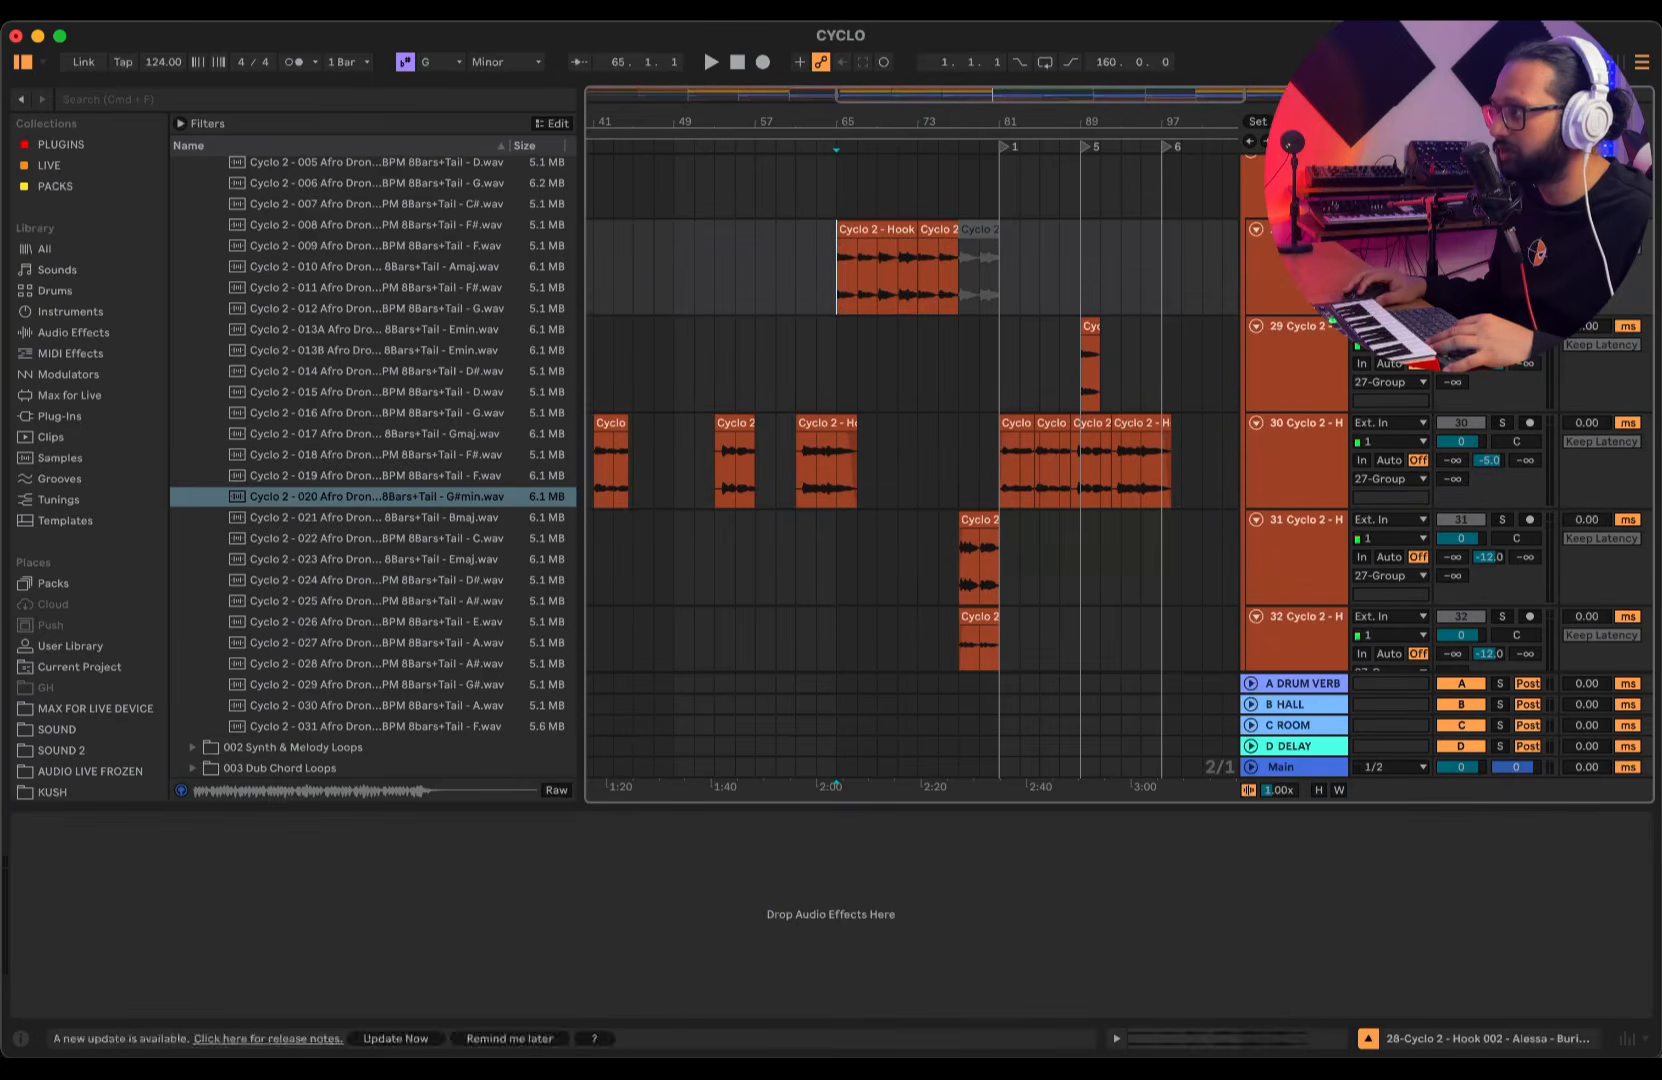
{"action": "scroll", "coordinate": [838, 268], "scroll_direction": "up", "scroll_amount": 2}
{"action": "left_click", "coordinate": [838, 235]}
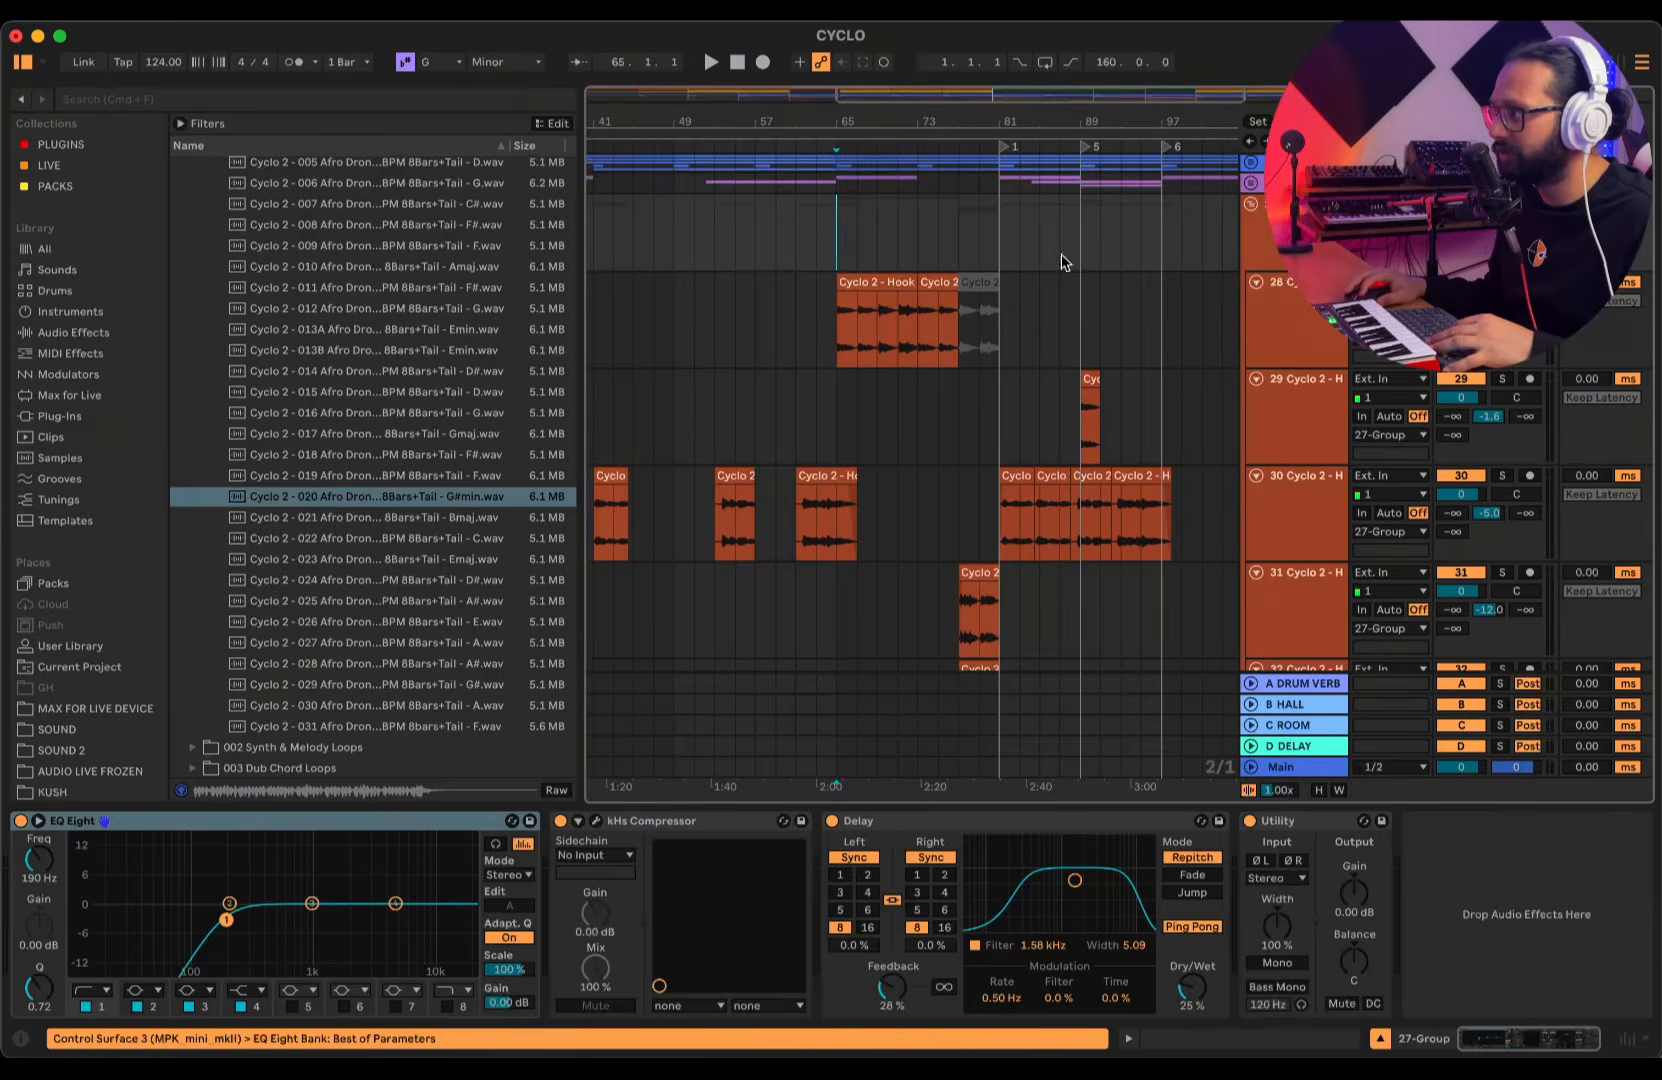
{"action": "left_click", "coordinate": [843, 323]}
{"action": "key", "text": "space"}
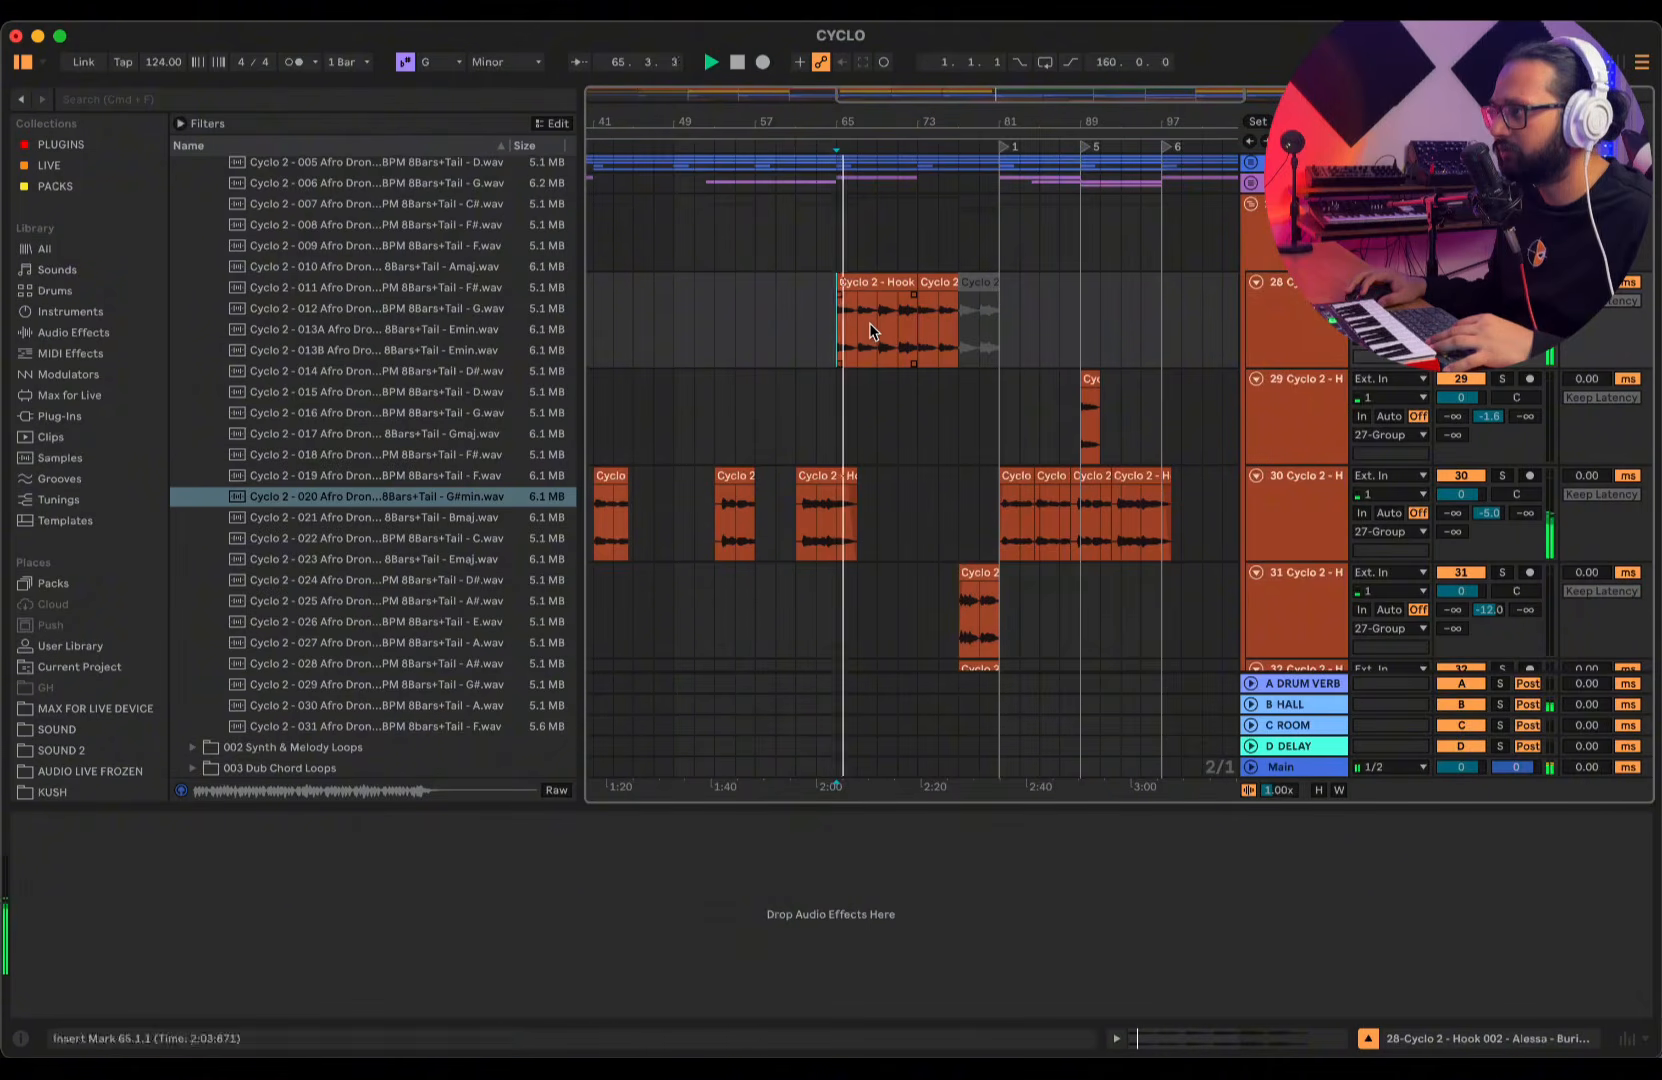
{"action": "left_click_drag", "start_coordinate": [874, 113], "coordinate": [797, 115]}
{"action": "left_click", "coordinate": [1326, 345]}
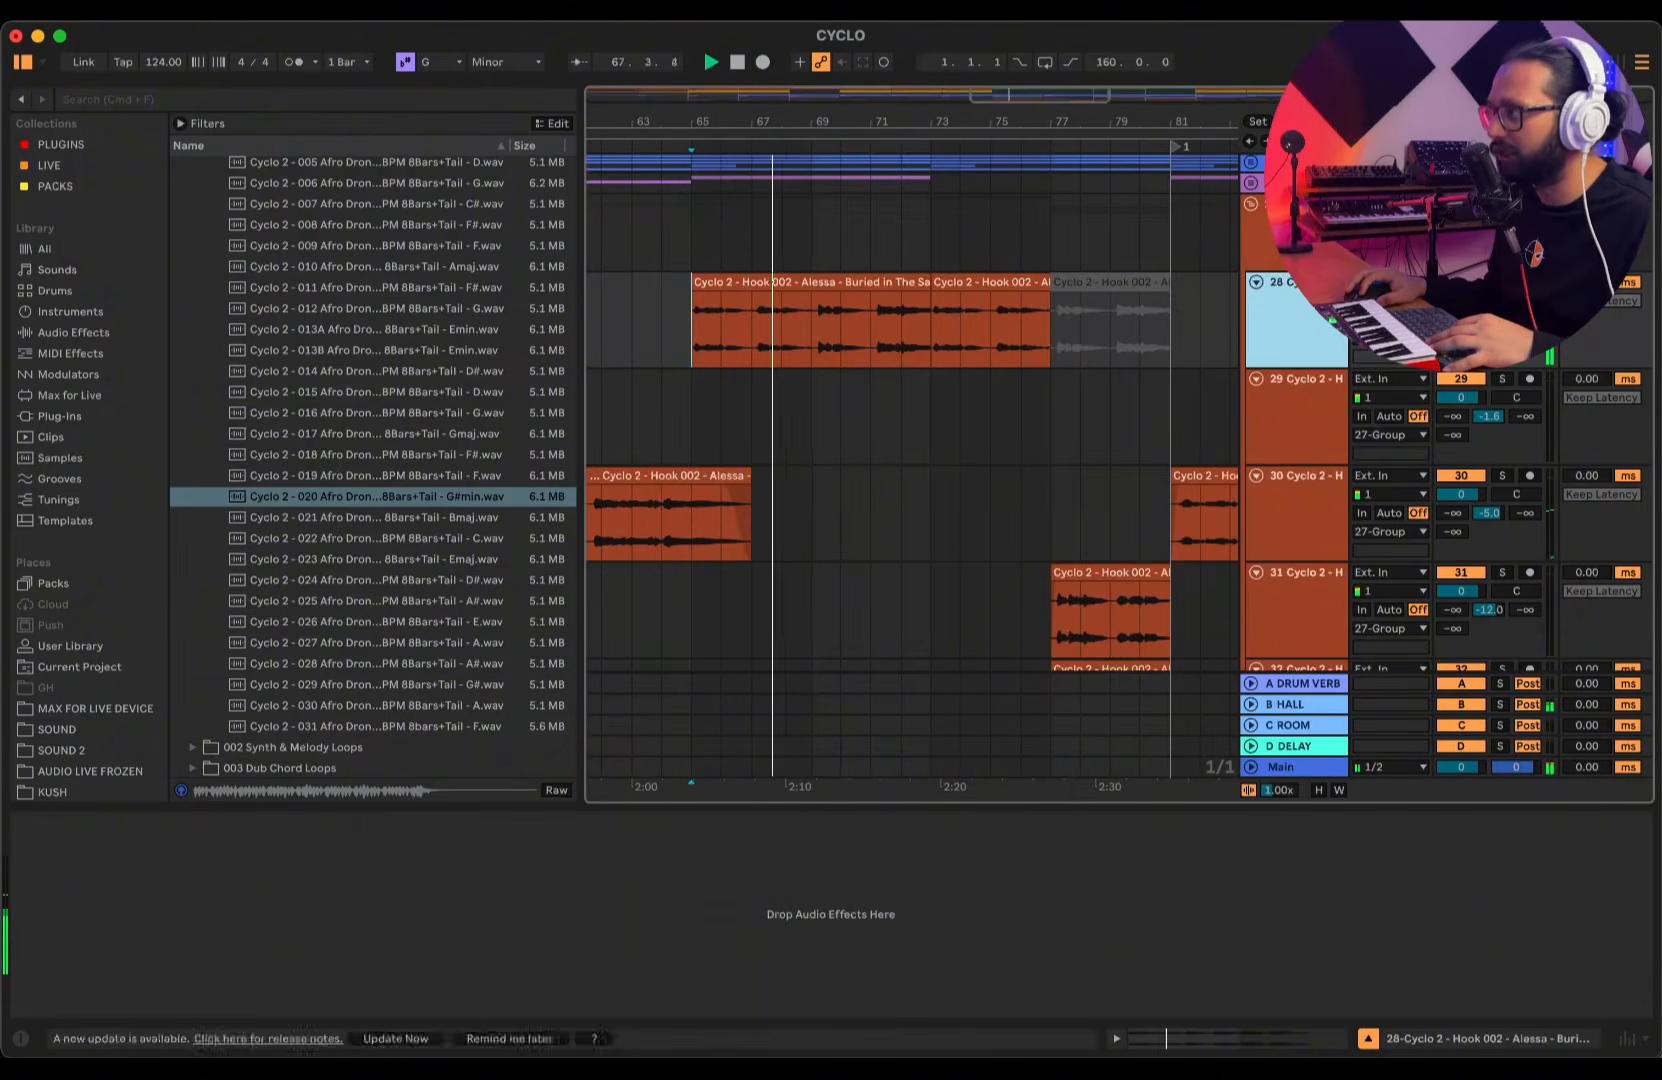
- Examine the EQ Eight and Delay on 27 Group and briefly replay the vocals from bar 65
{"action": "left_click", "coordinate": [1310, 225]}
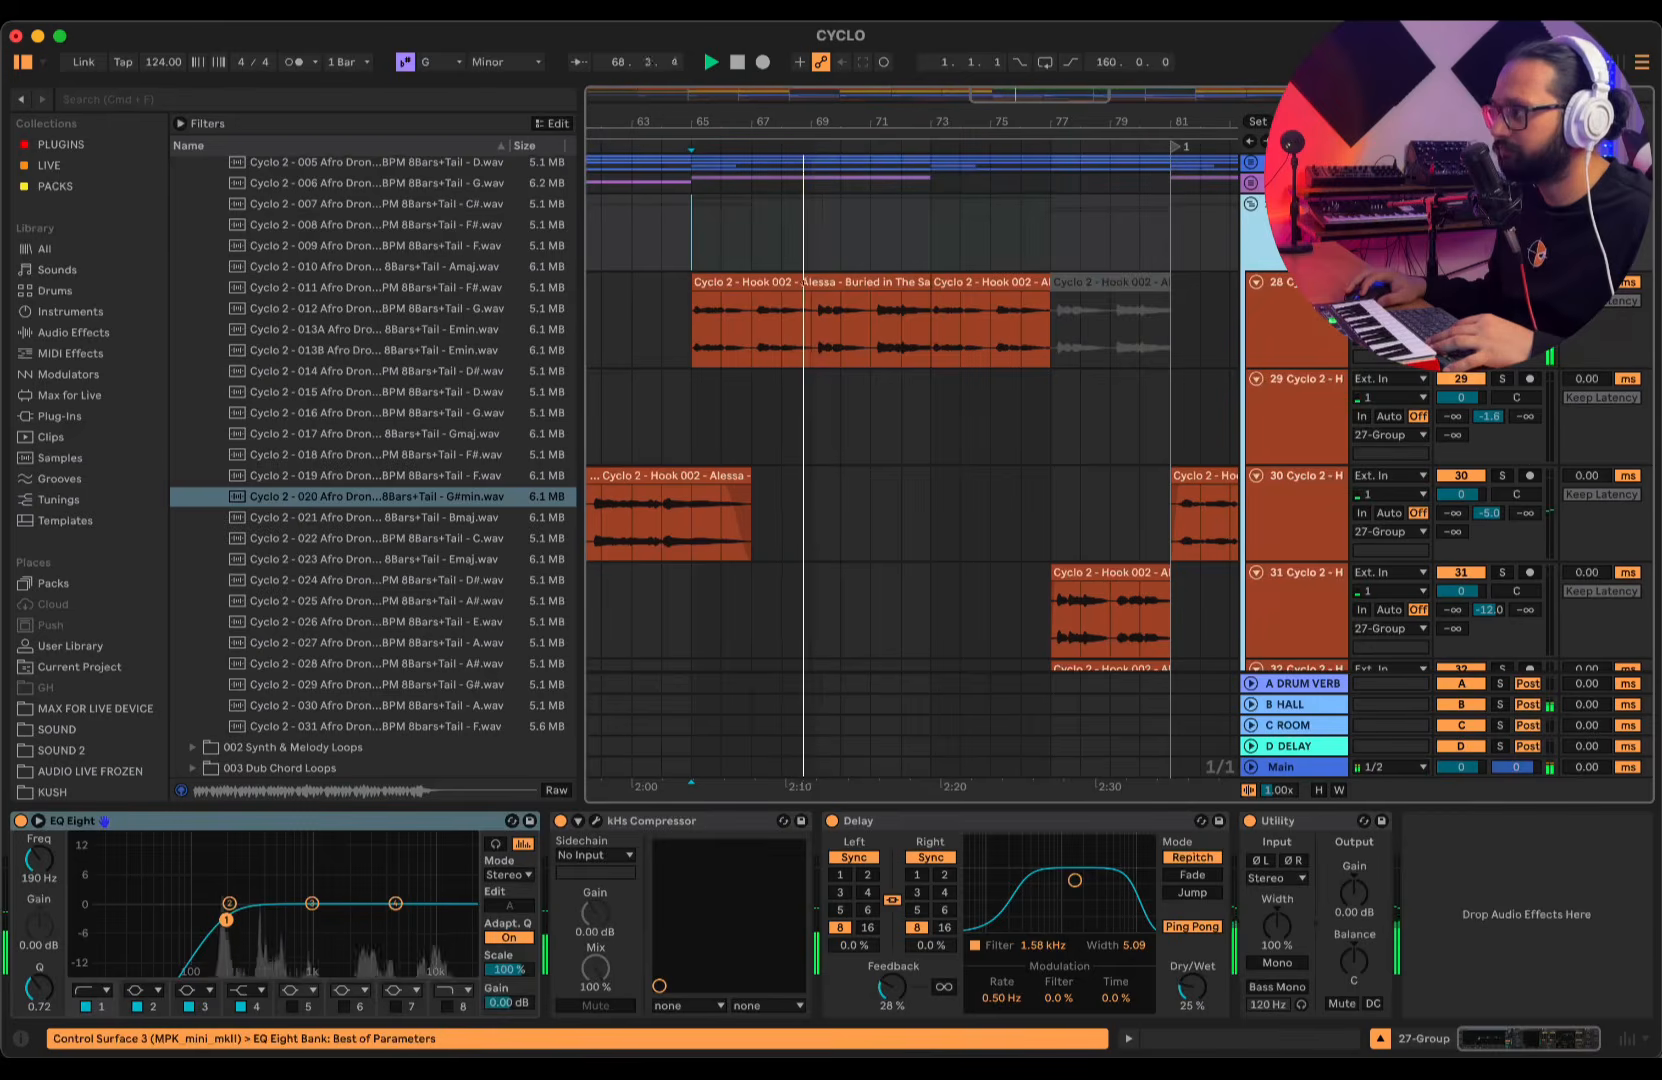
{"action": "key", "text": "space"}
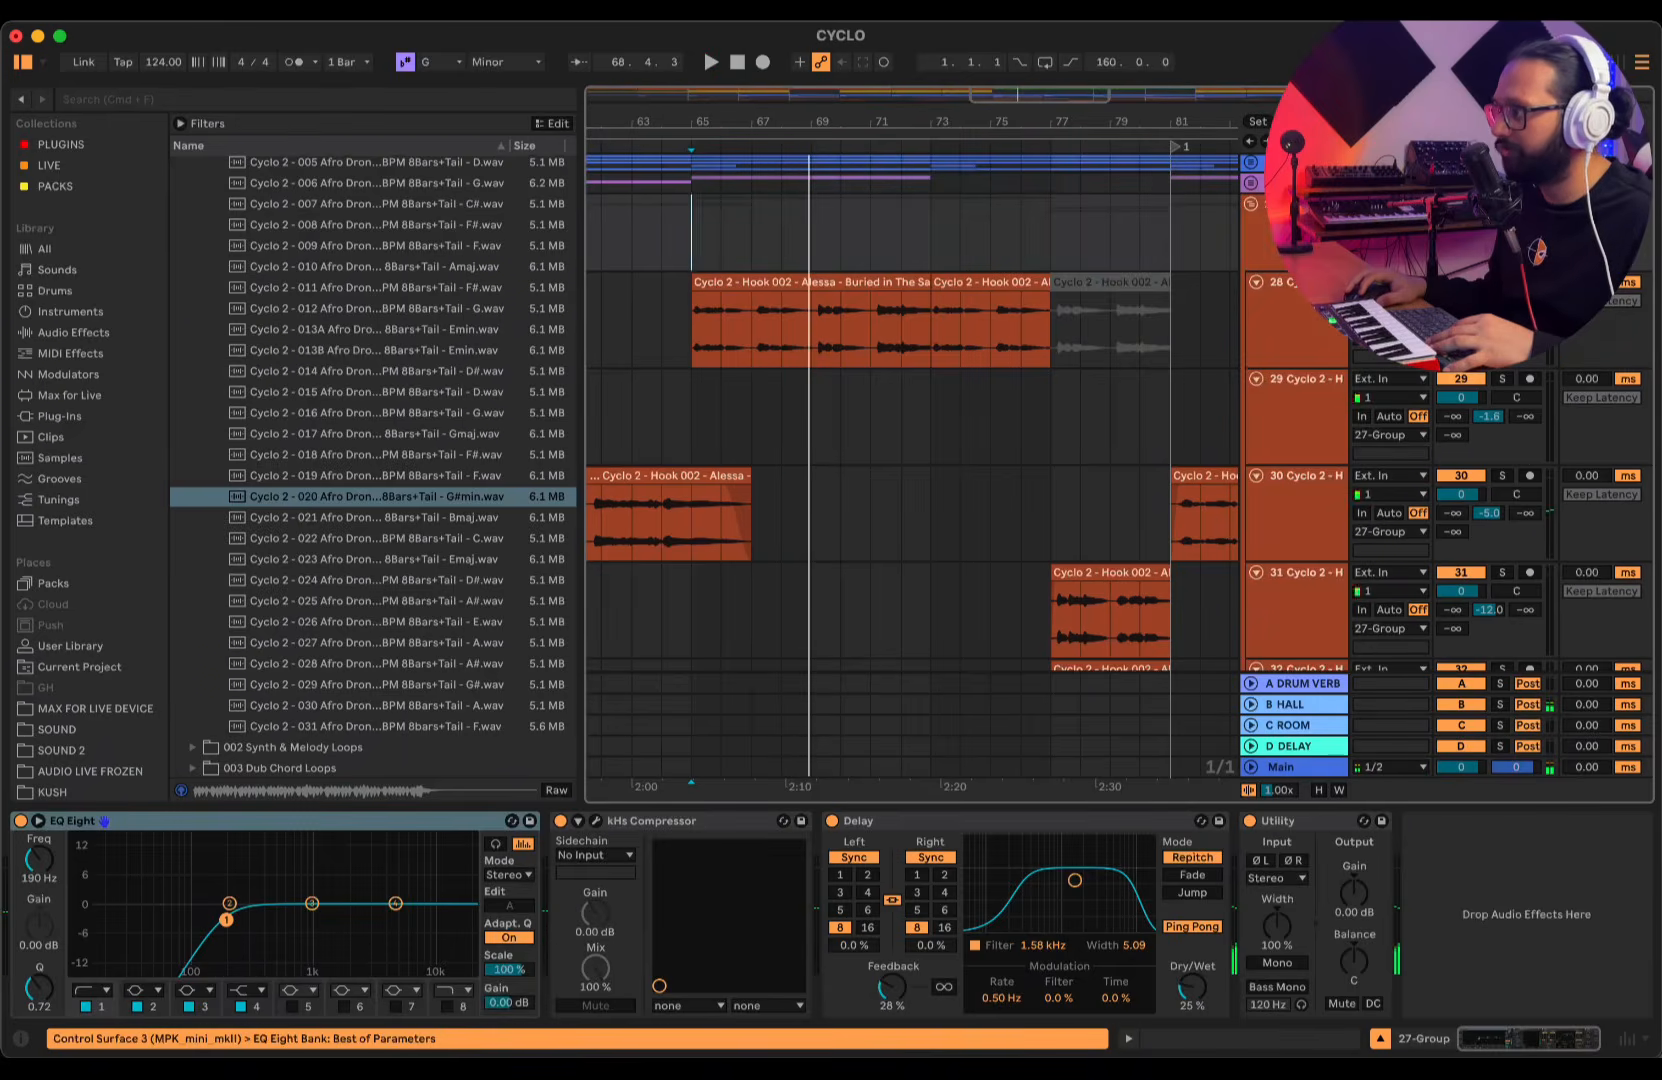
{"action": "left_click", "coordinate": [1310, 225]}
{"action": "left_click", "coordinate": [137, 826]}
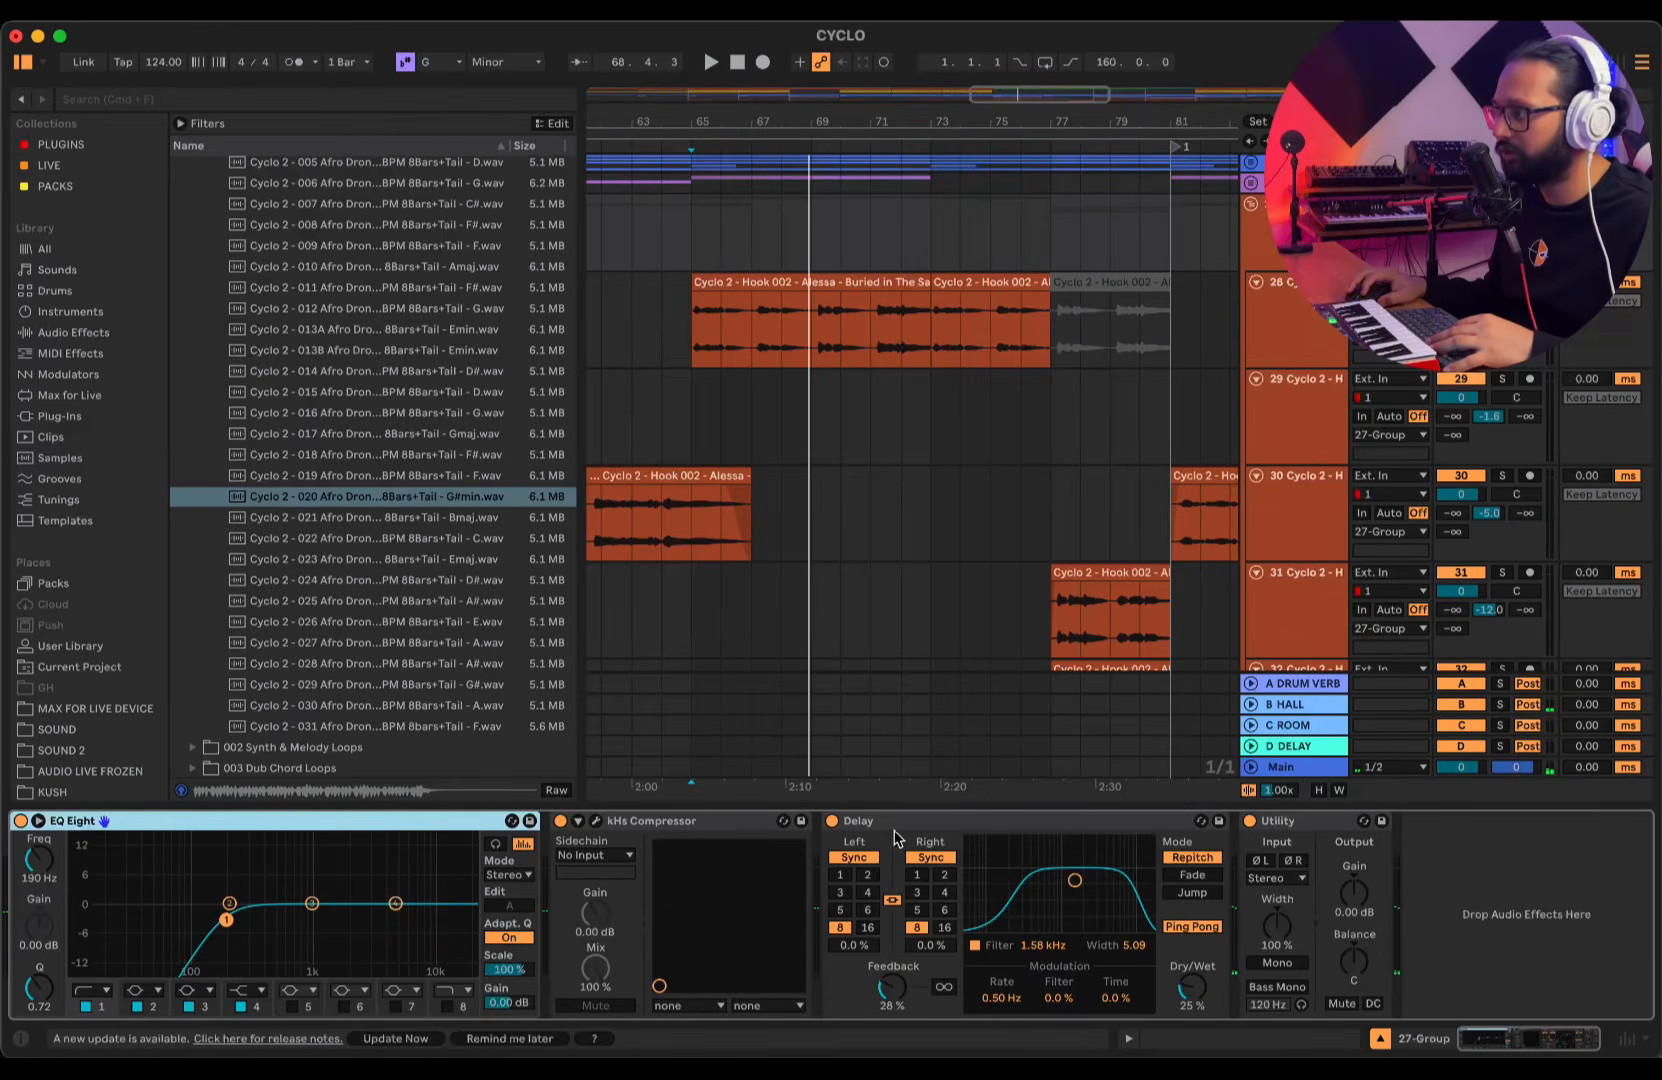
{"action": "left_click", "coordinate": [1175, 930]}
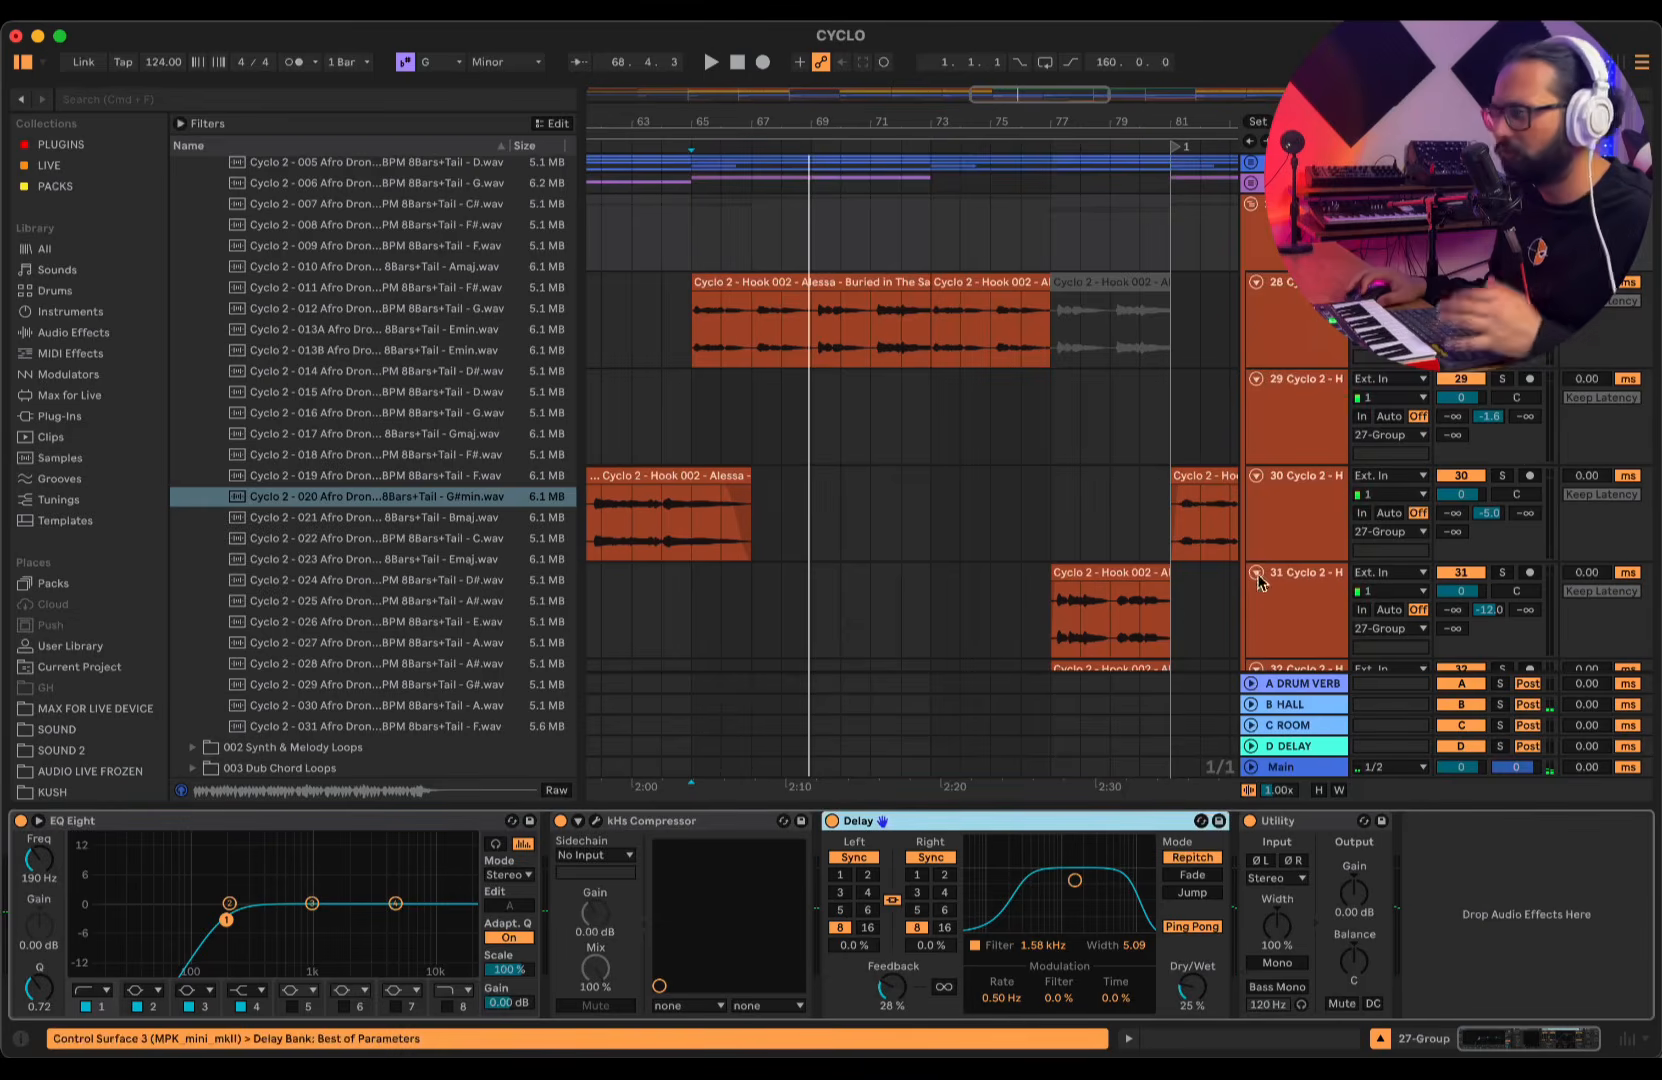
{"action": "key", "text": "space"}
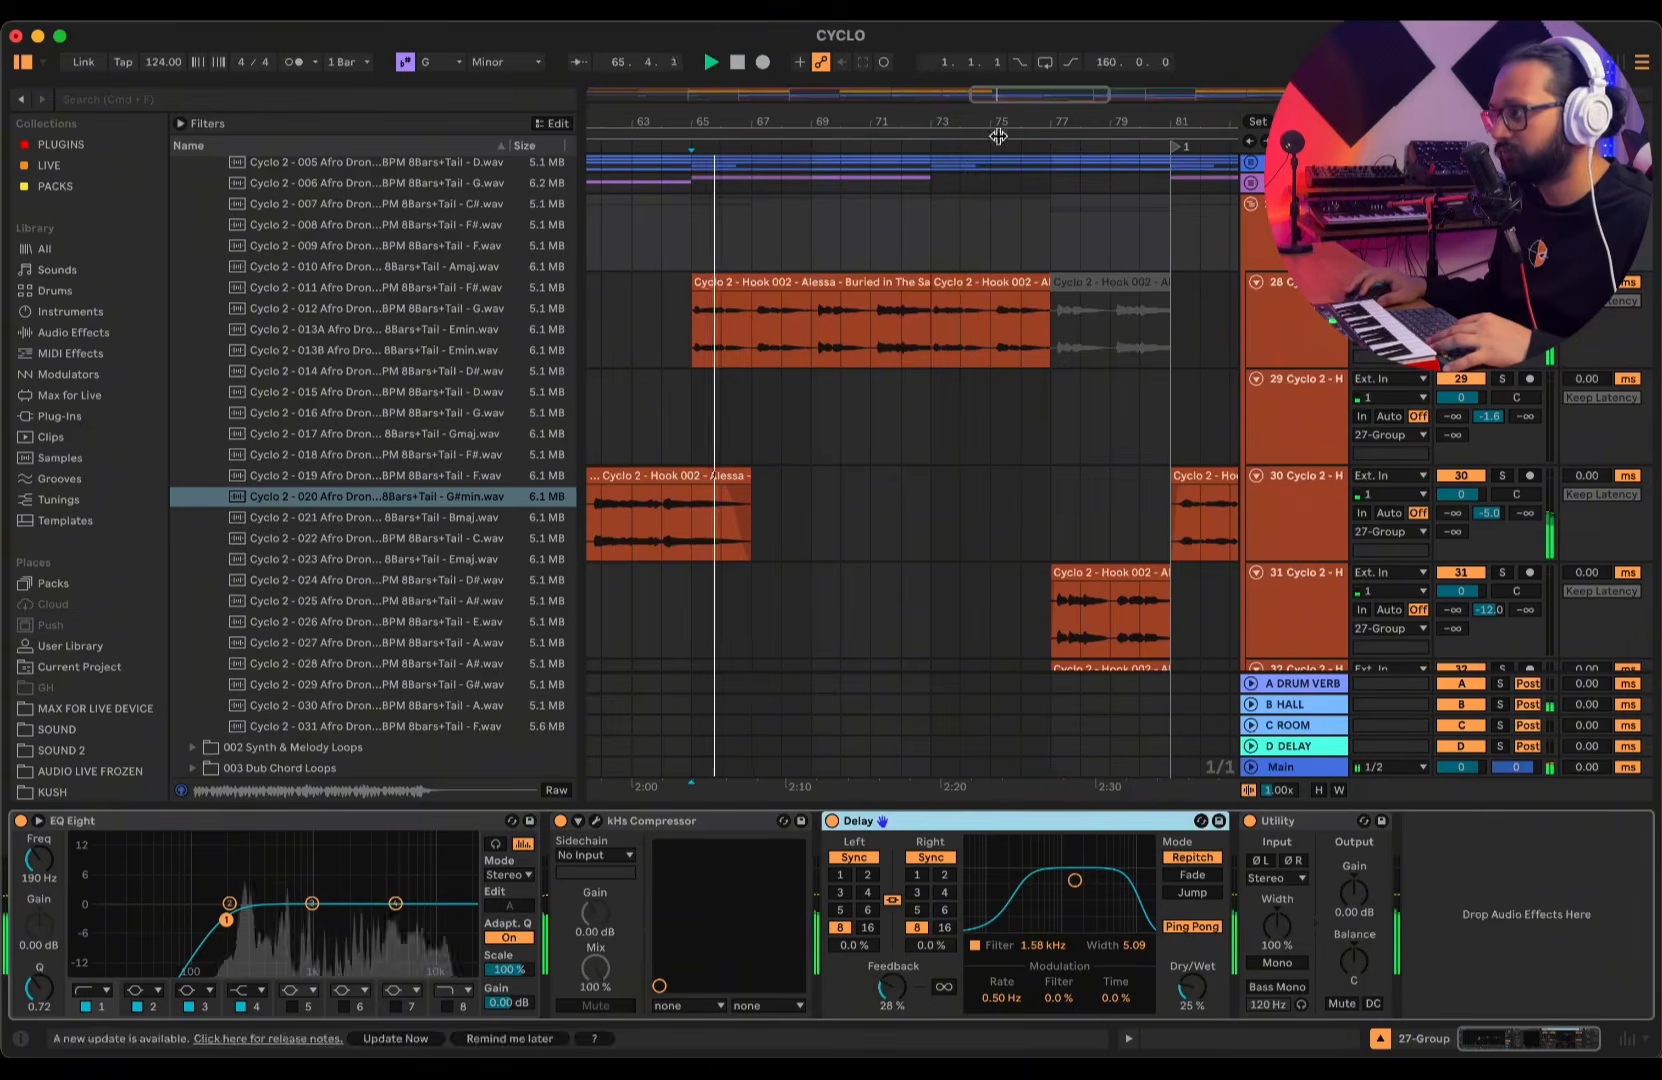
{"action": "key", "text": "space"}
- Solo track 29 and audition its Hook 002 clip from bar 25
{"action": "left_click_drag", "start_coordinate": [998, 130], "coordinate": [998, 45]}
{"action": "left_click", "coordinate": [748, 448]}
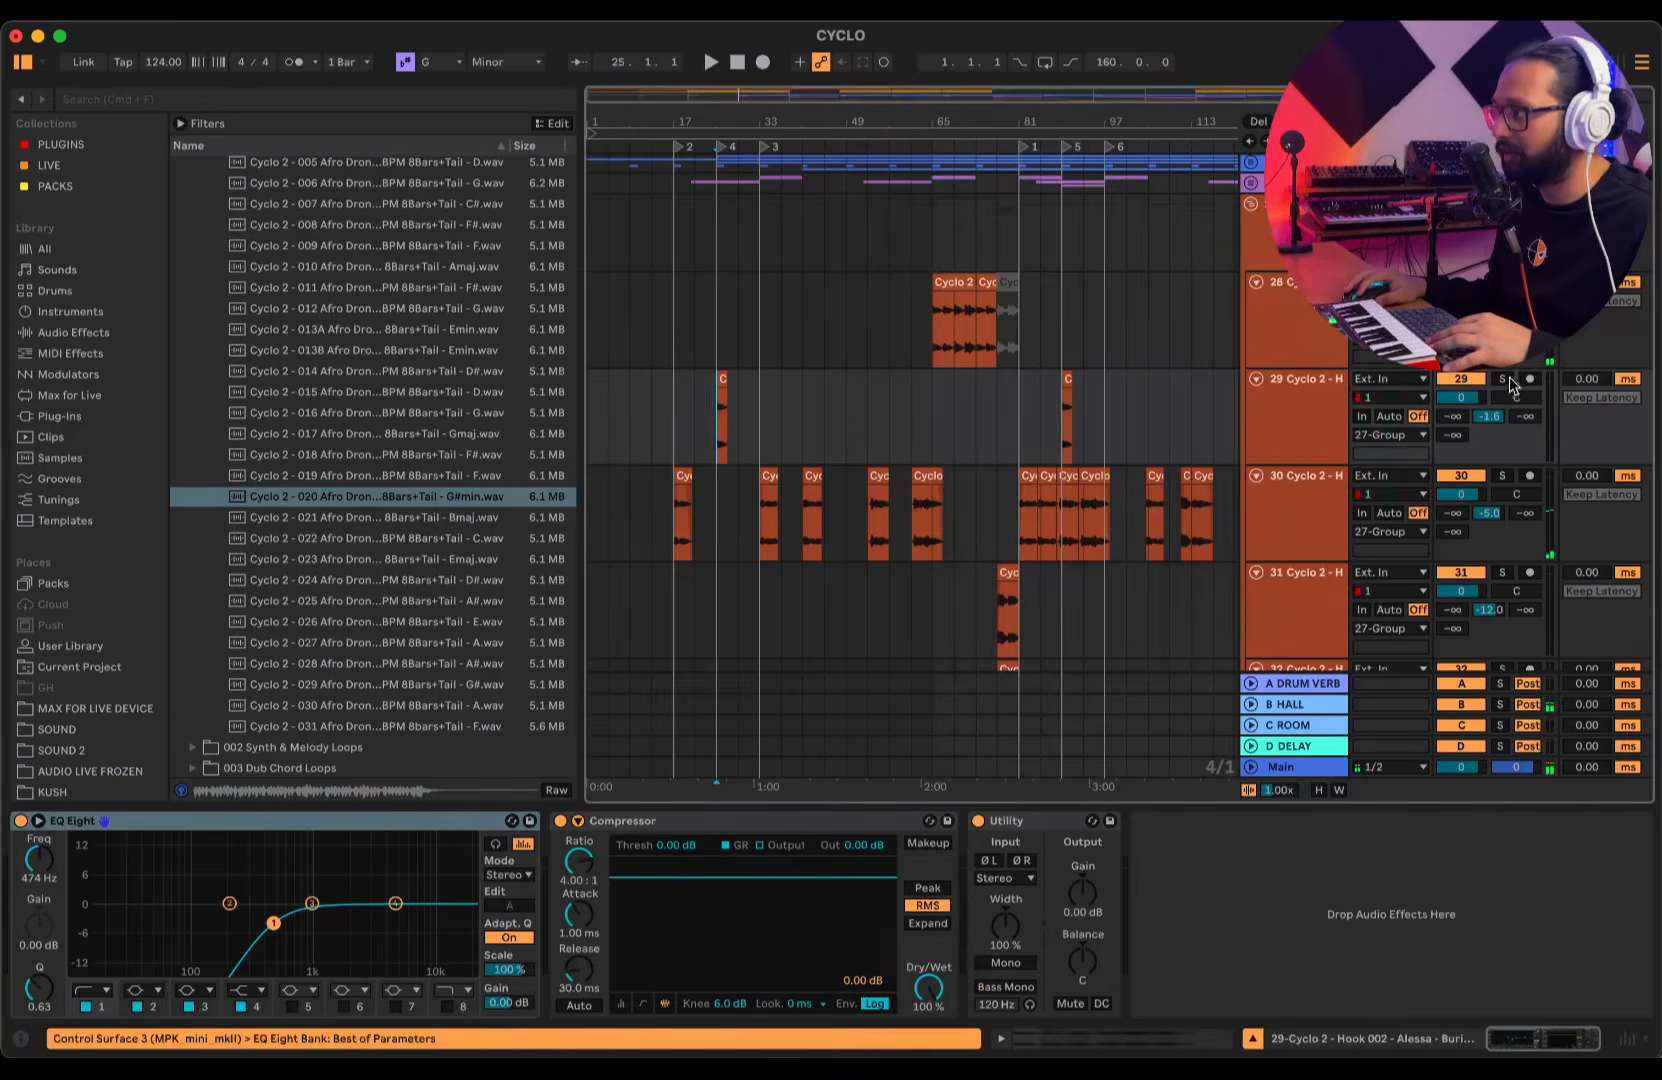
{"action": "key", "text": "space"}
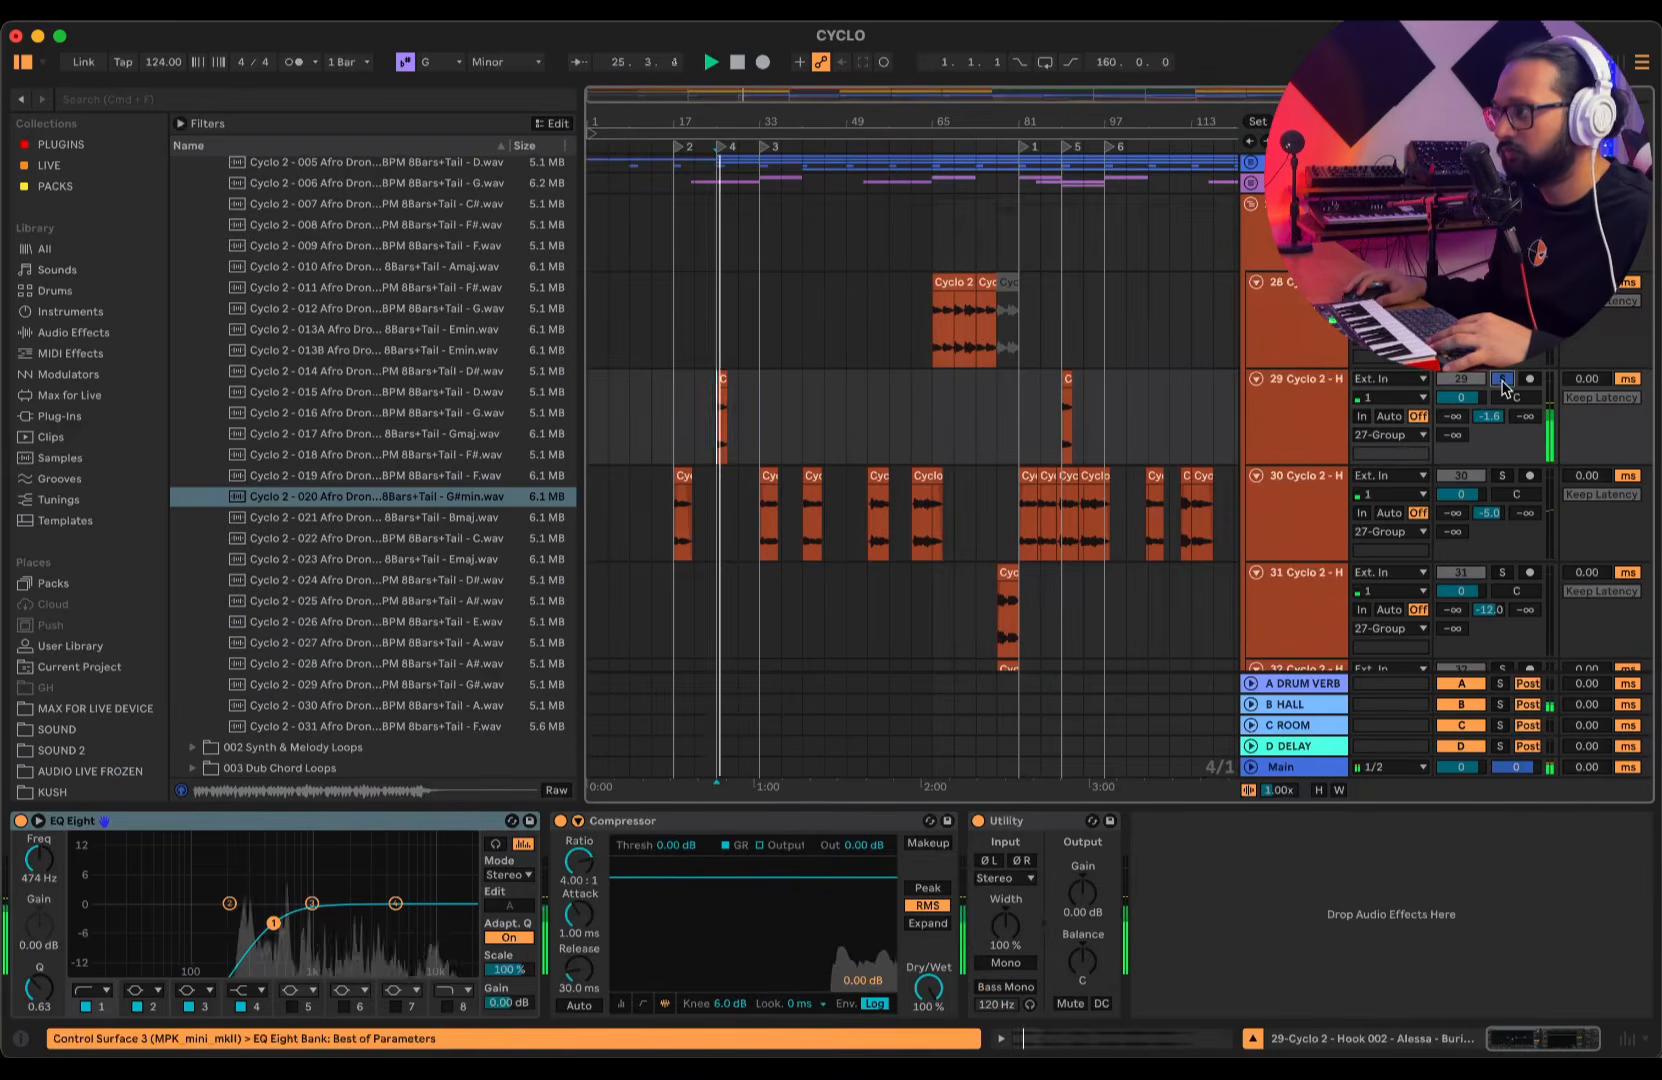
- Stop playback, solo track 30, and audition its Hook 002 clips from bar 17 and bar 33
{"action": "key", "text": "space"}
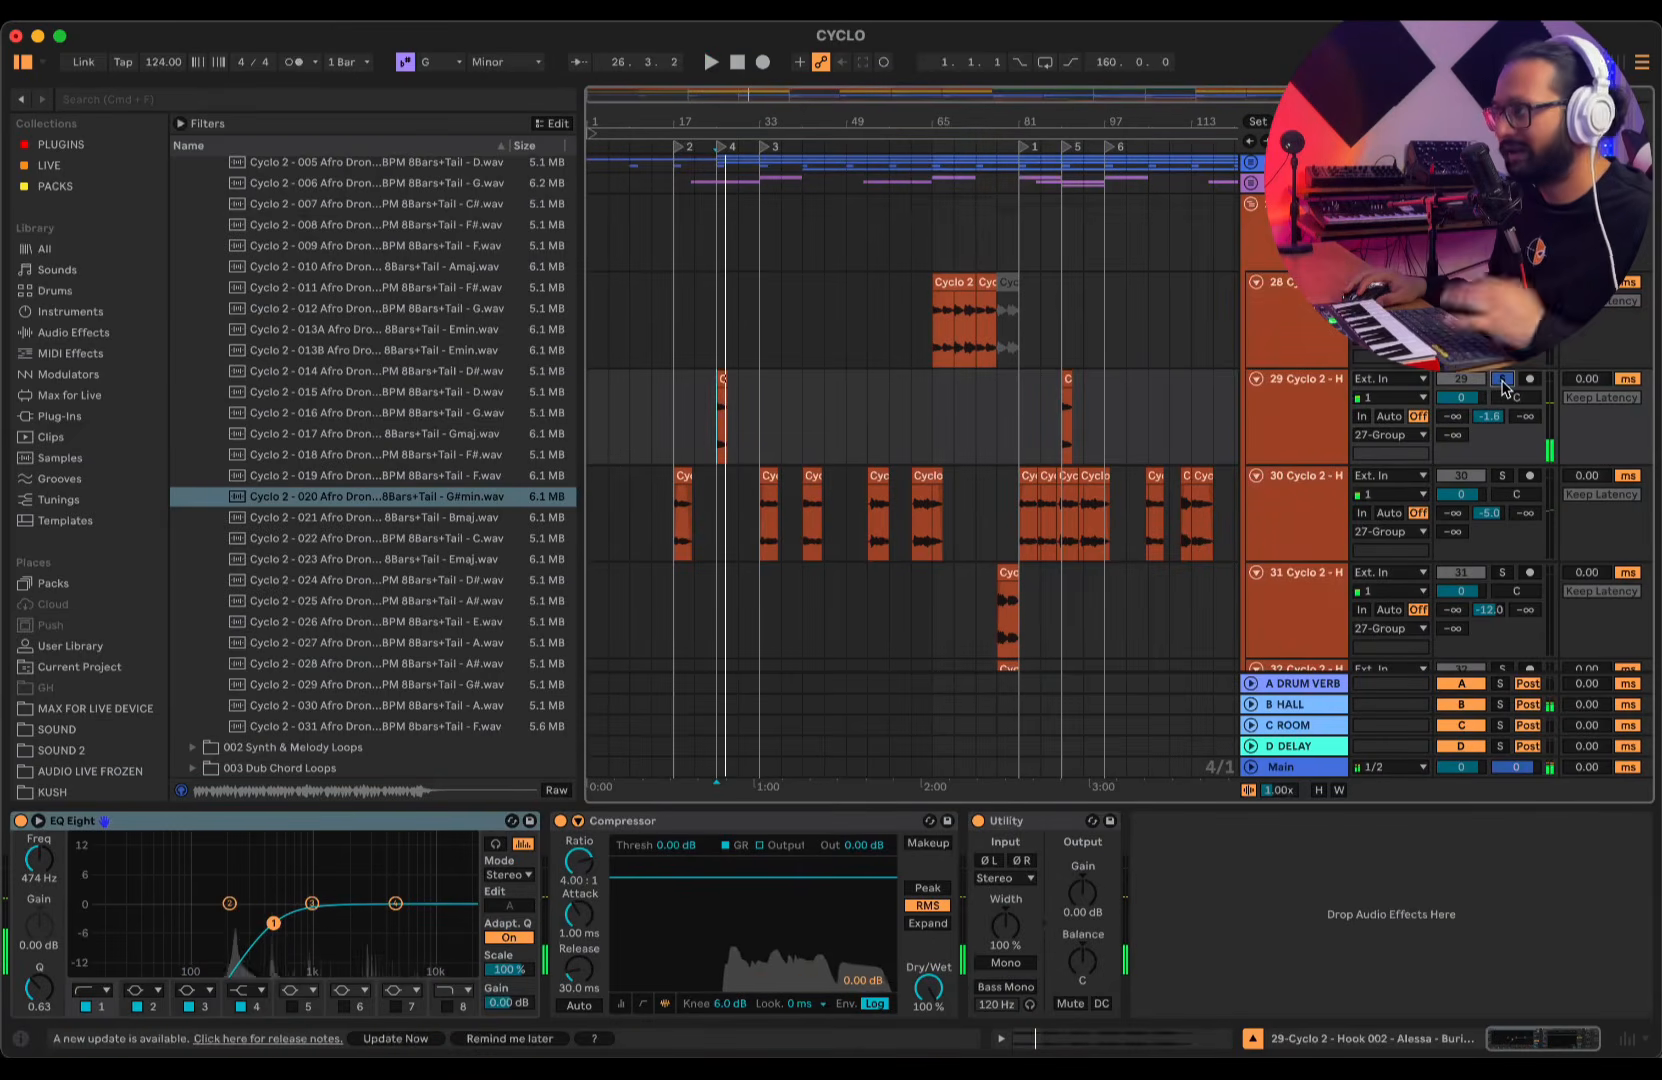
{"action": "left_click", "coordinate": [1502, 475]}
{"action": "left_click", "coordinate": [683, 525]}
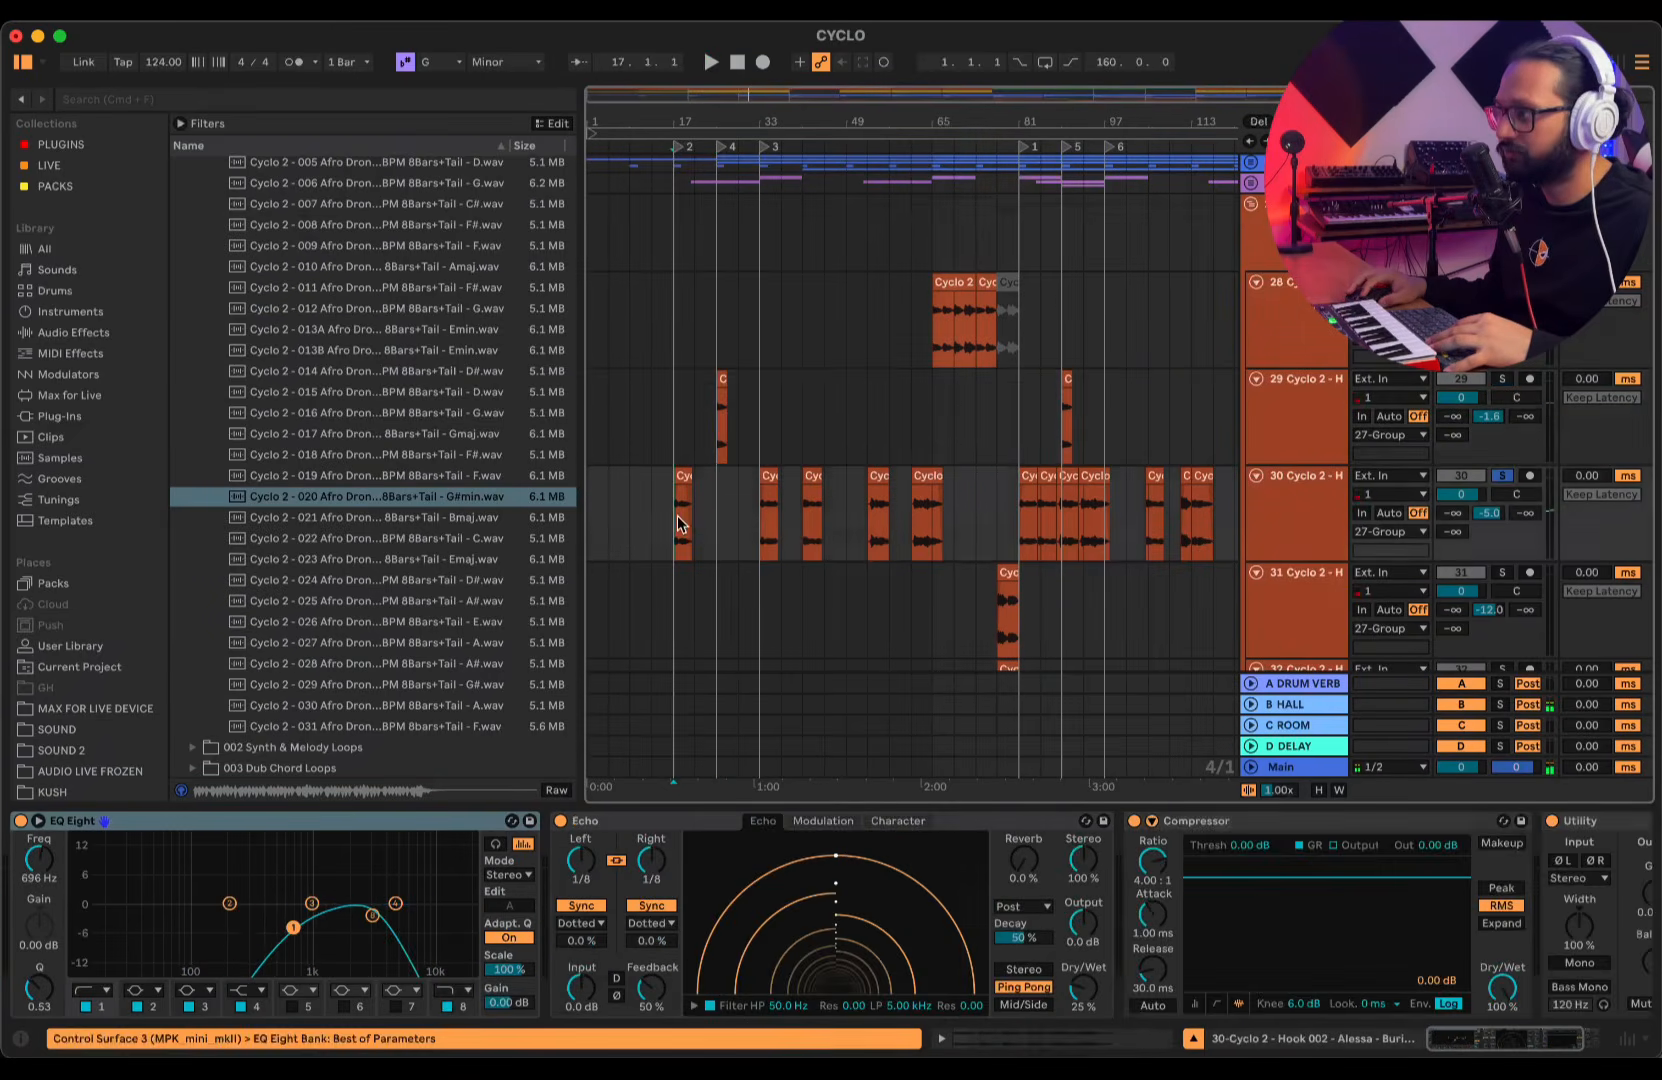
{"action": "key", "text": "space"}
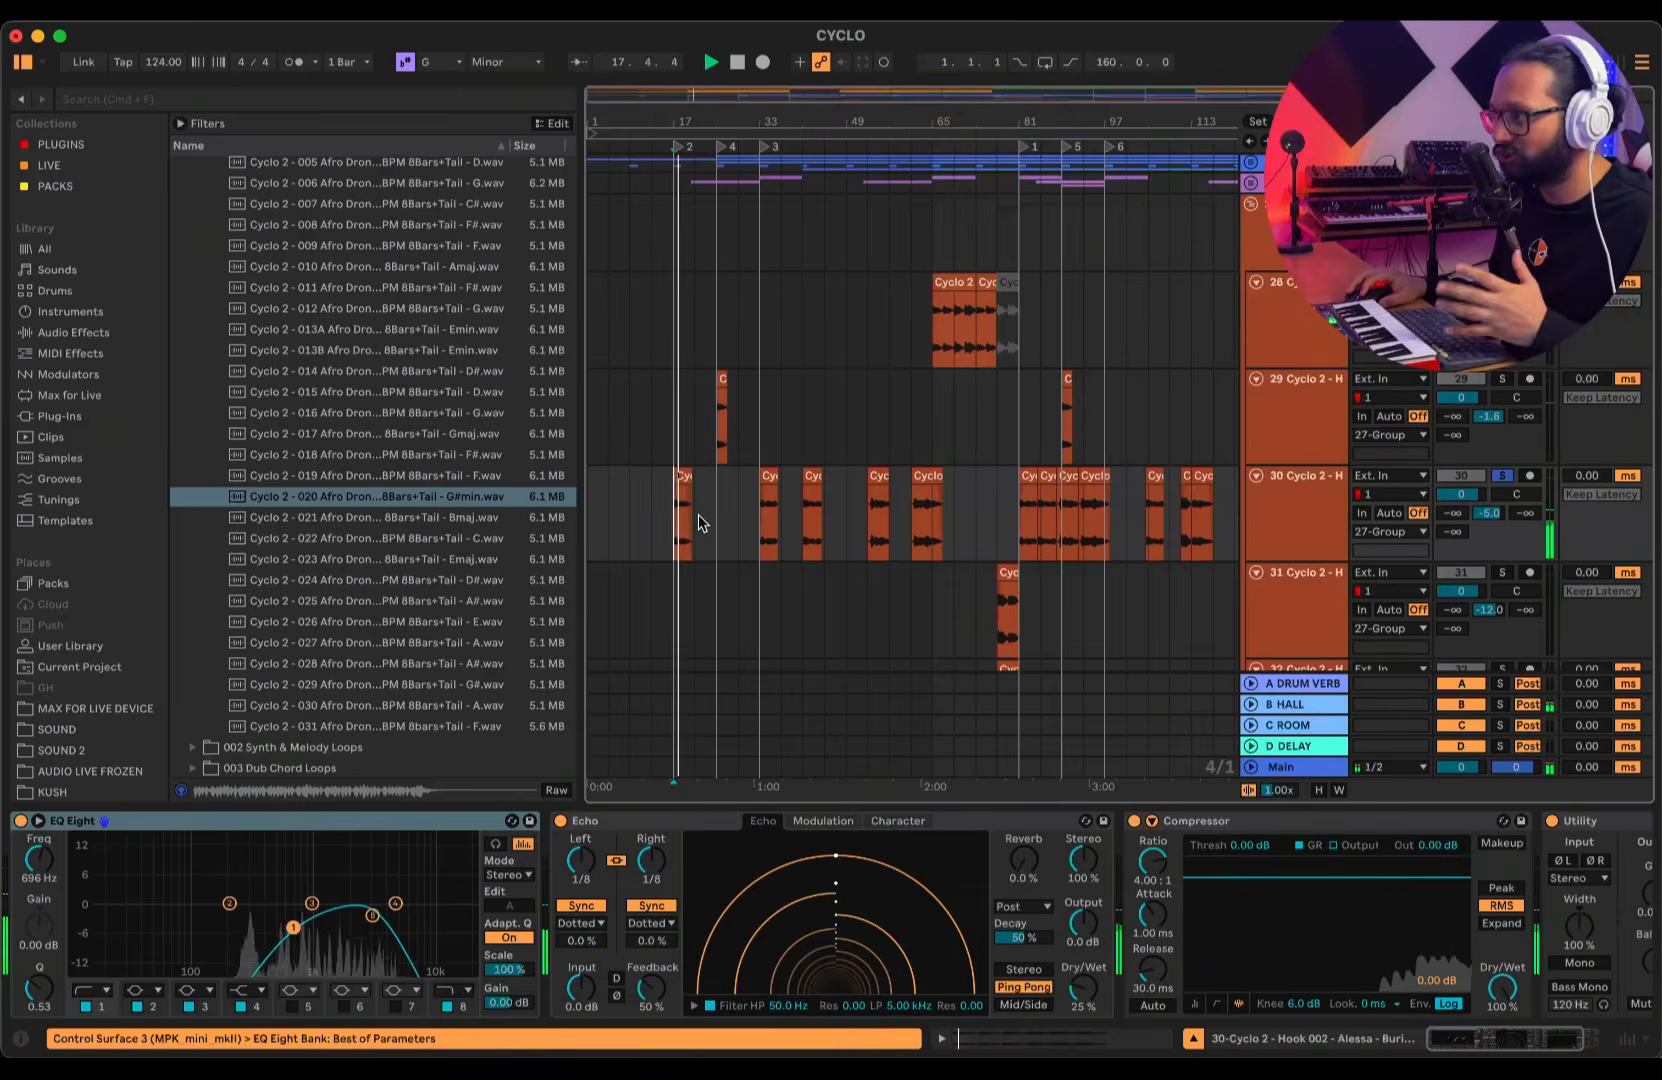
{"action": "key", "text": "space"}
{"action": "left_click", "coordinate": [763, 520]}
{"action": "key", "text": "space"}
{"action": "key", "text": "space"}
{"action": "left_click_drag", "start_coordinate": [676, 123], "coordinate": [654, 206]}
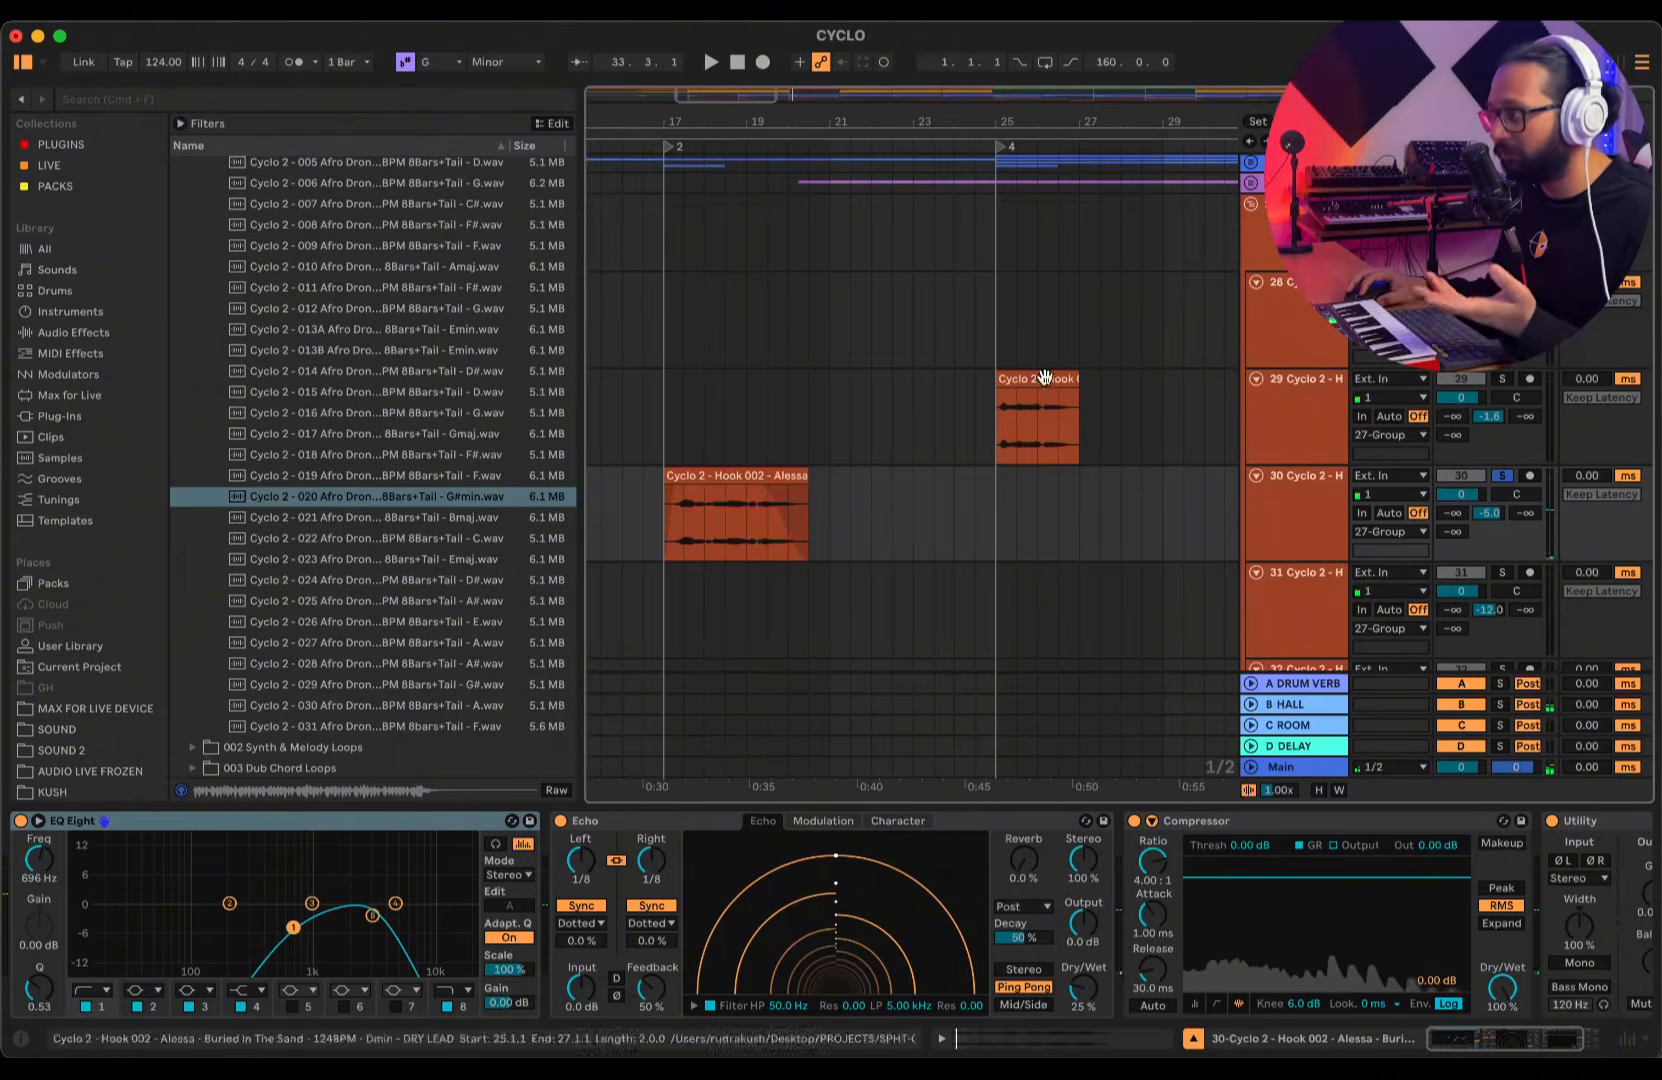
- Open the sample details of track 30's Hook 002 clip at bar 17 and play it
{"action": "left_click", "coordinate": [731, 476]}
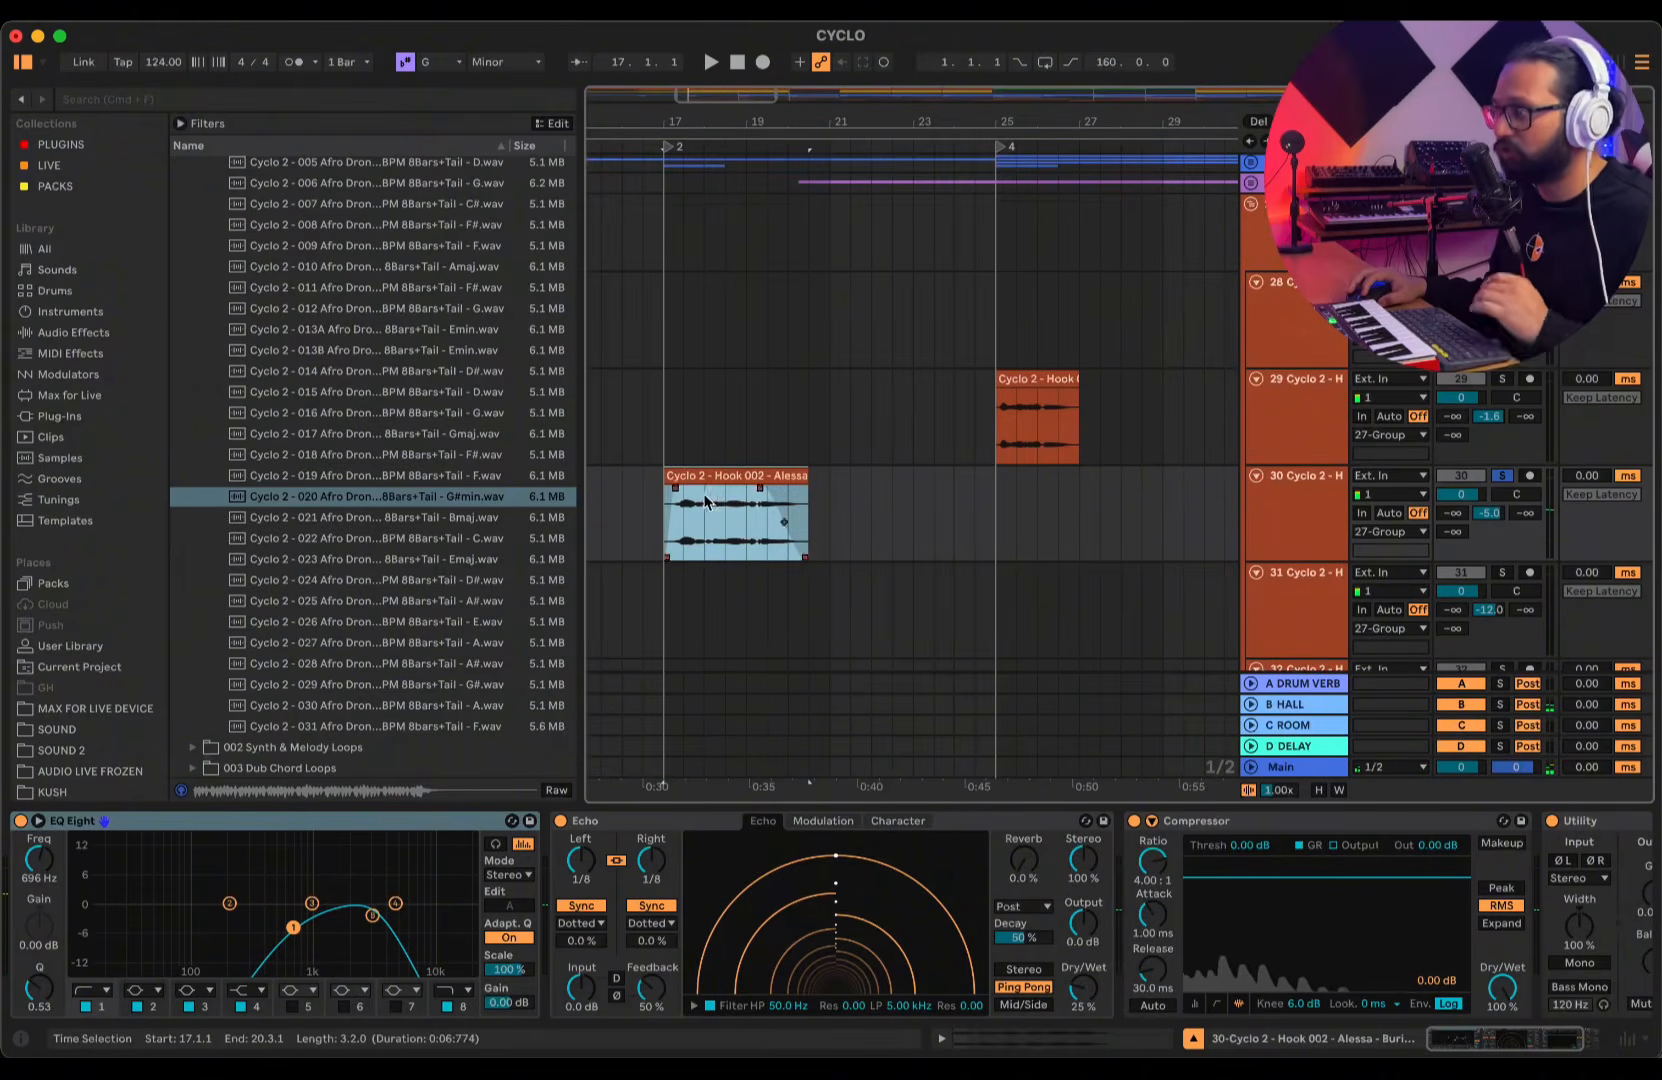
{"action": "double_click", "coordinate": [808, 502]}
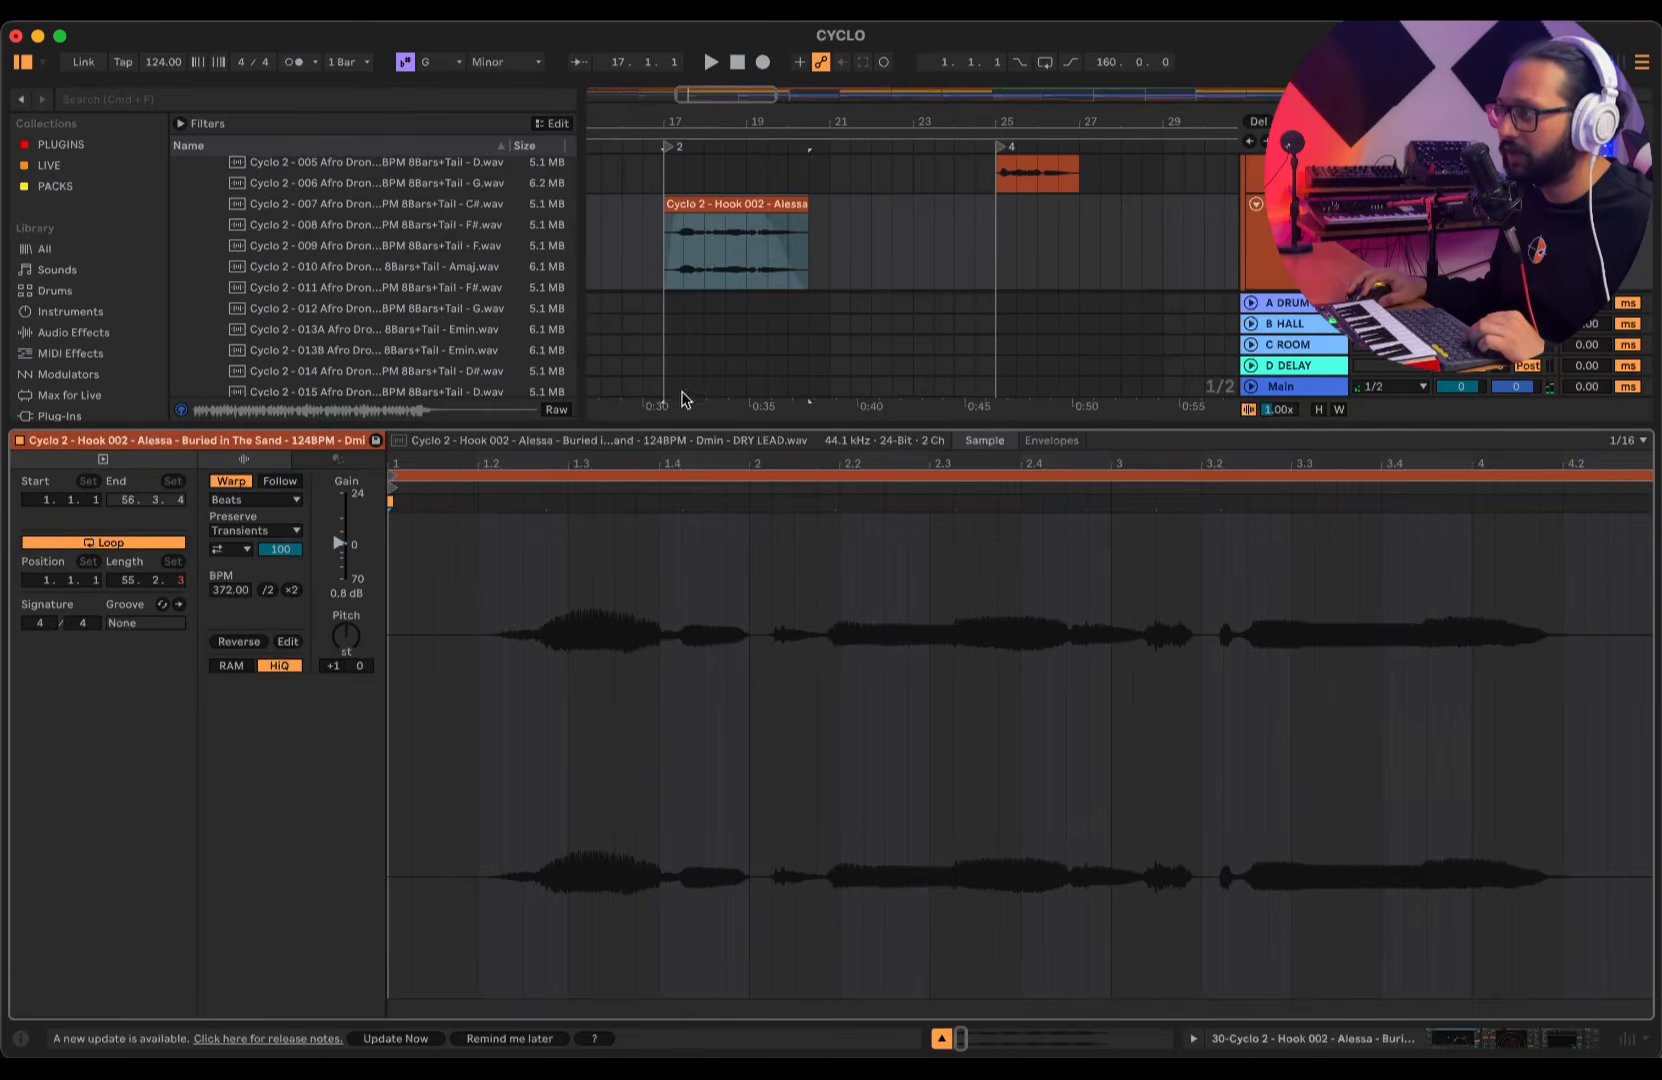
{"action": "left_click_drag", "start_coordinate": [674, 424], "coordinate": [701, 460]}
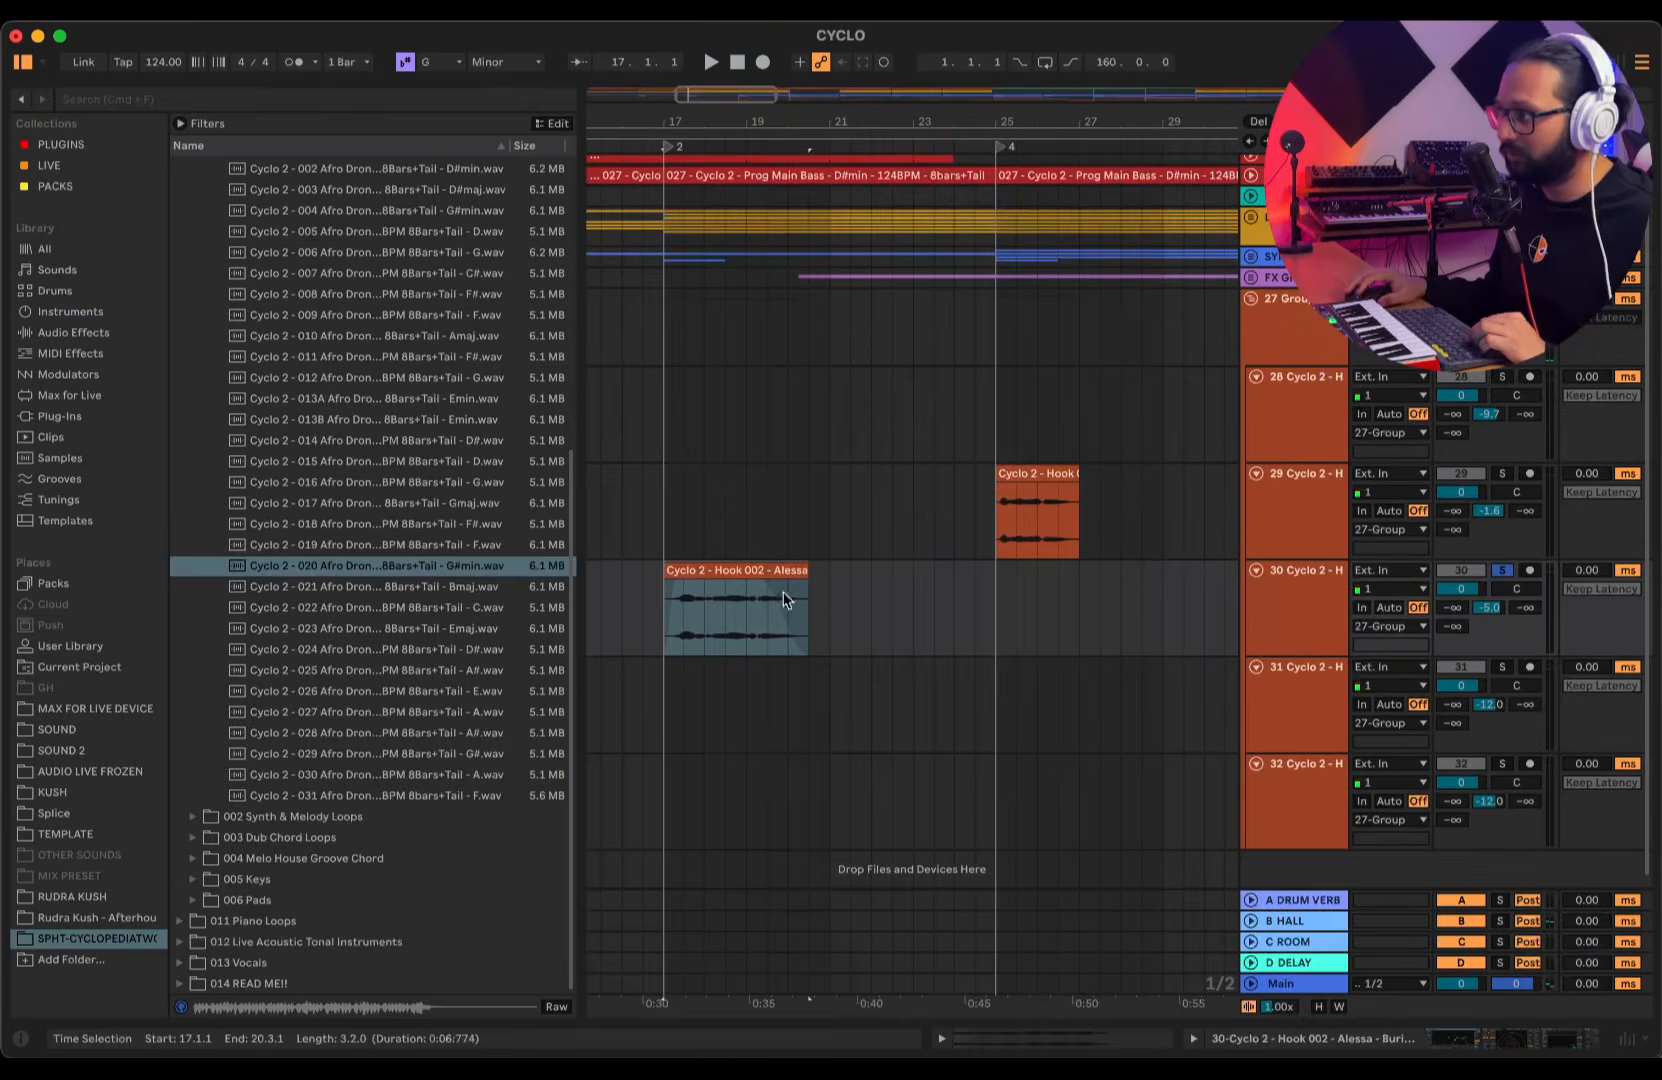
{"action": "double_click", "coordinate": [753, 572]}
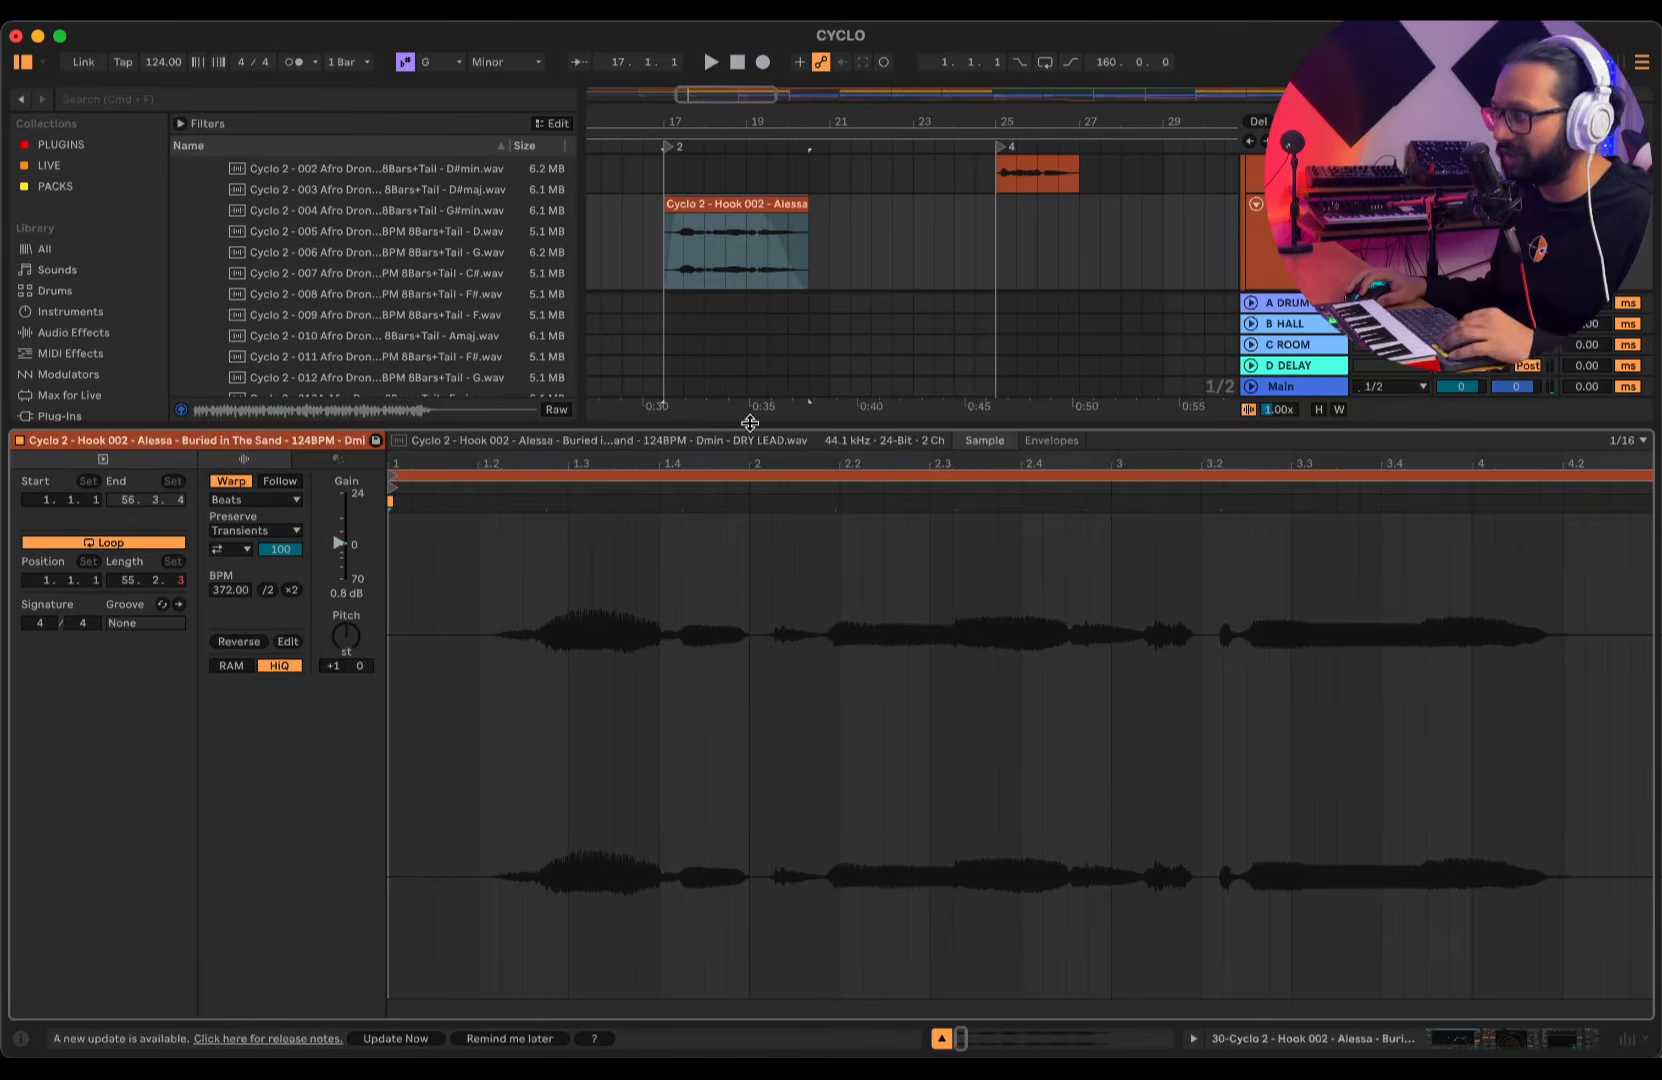
{"action": "key", "text": "space"}
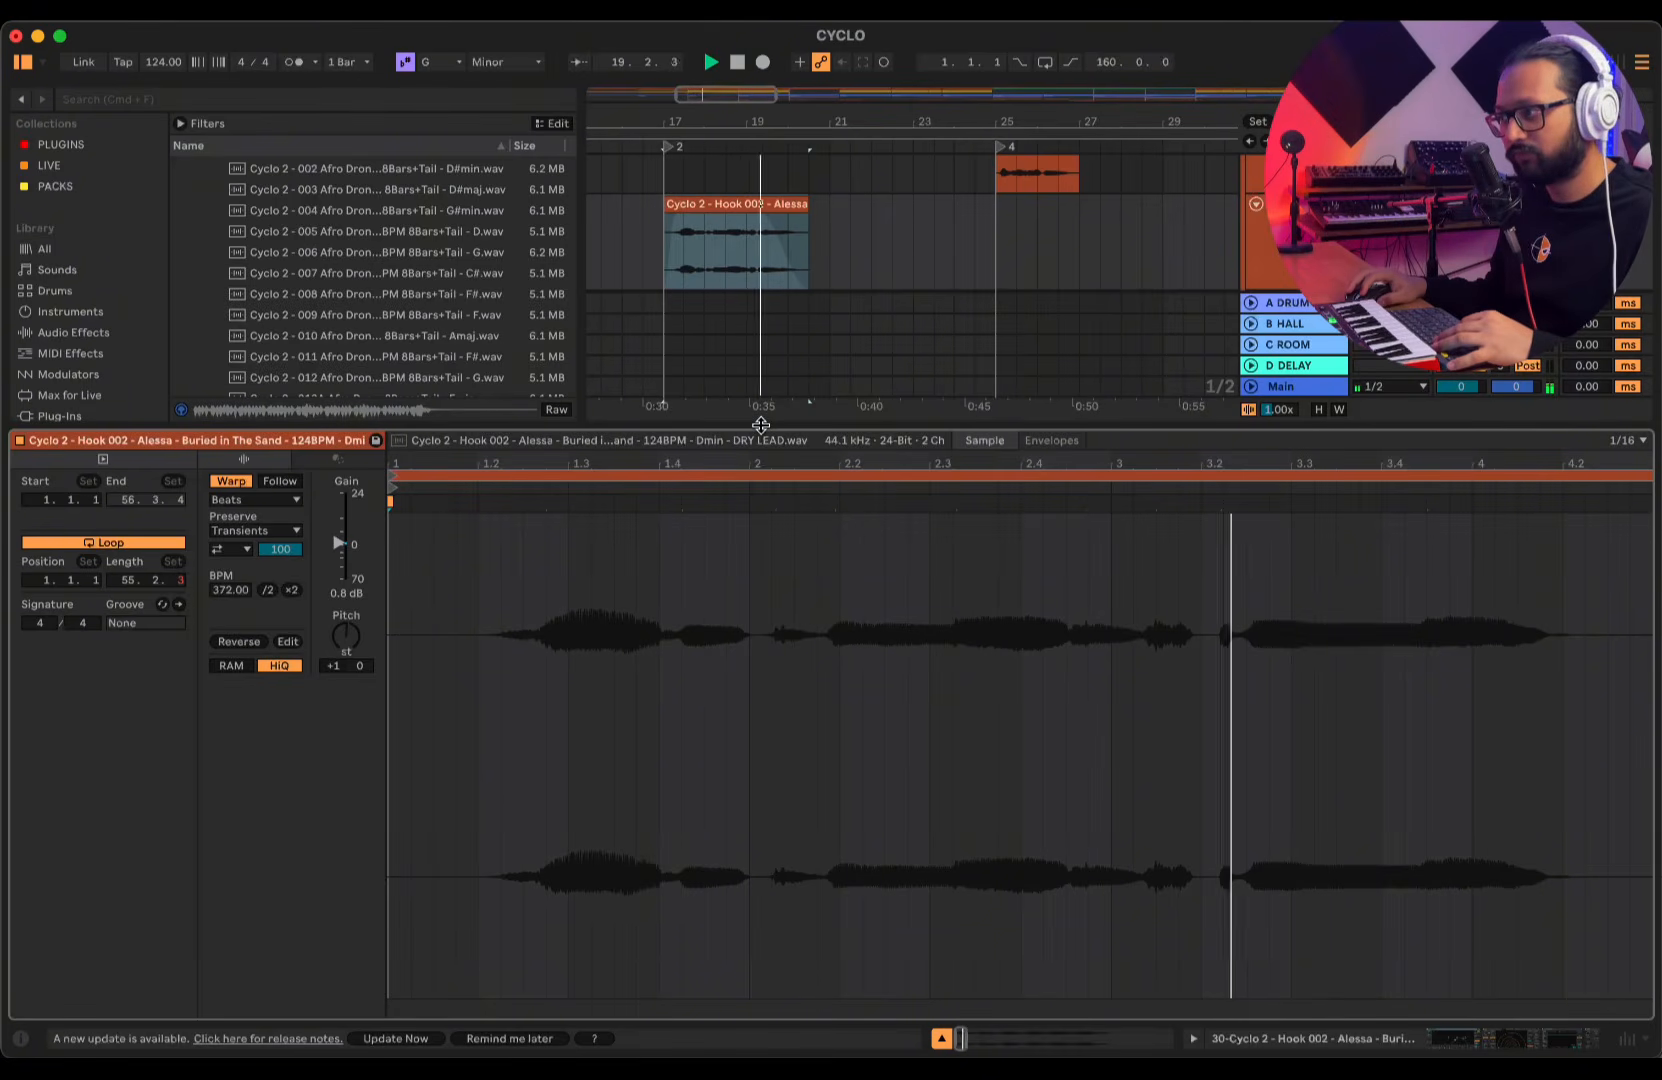
- Try the Complex and Complex Pro warp modes on the bar 17 hook clip while listening, and return it to Beats
{"action": "left_click", "coordinate": [255, 499]}
{"action": "left_click", "coordinate": [255, 582]}
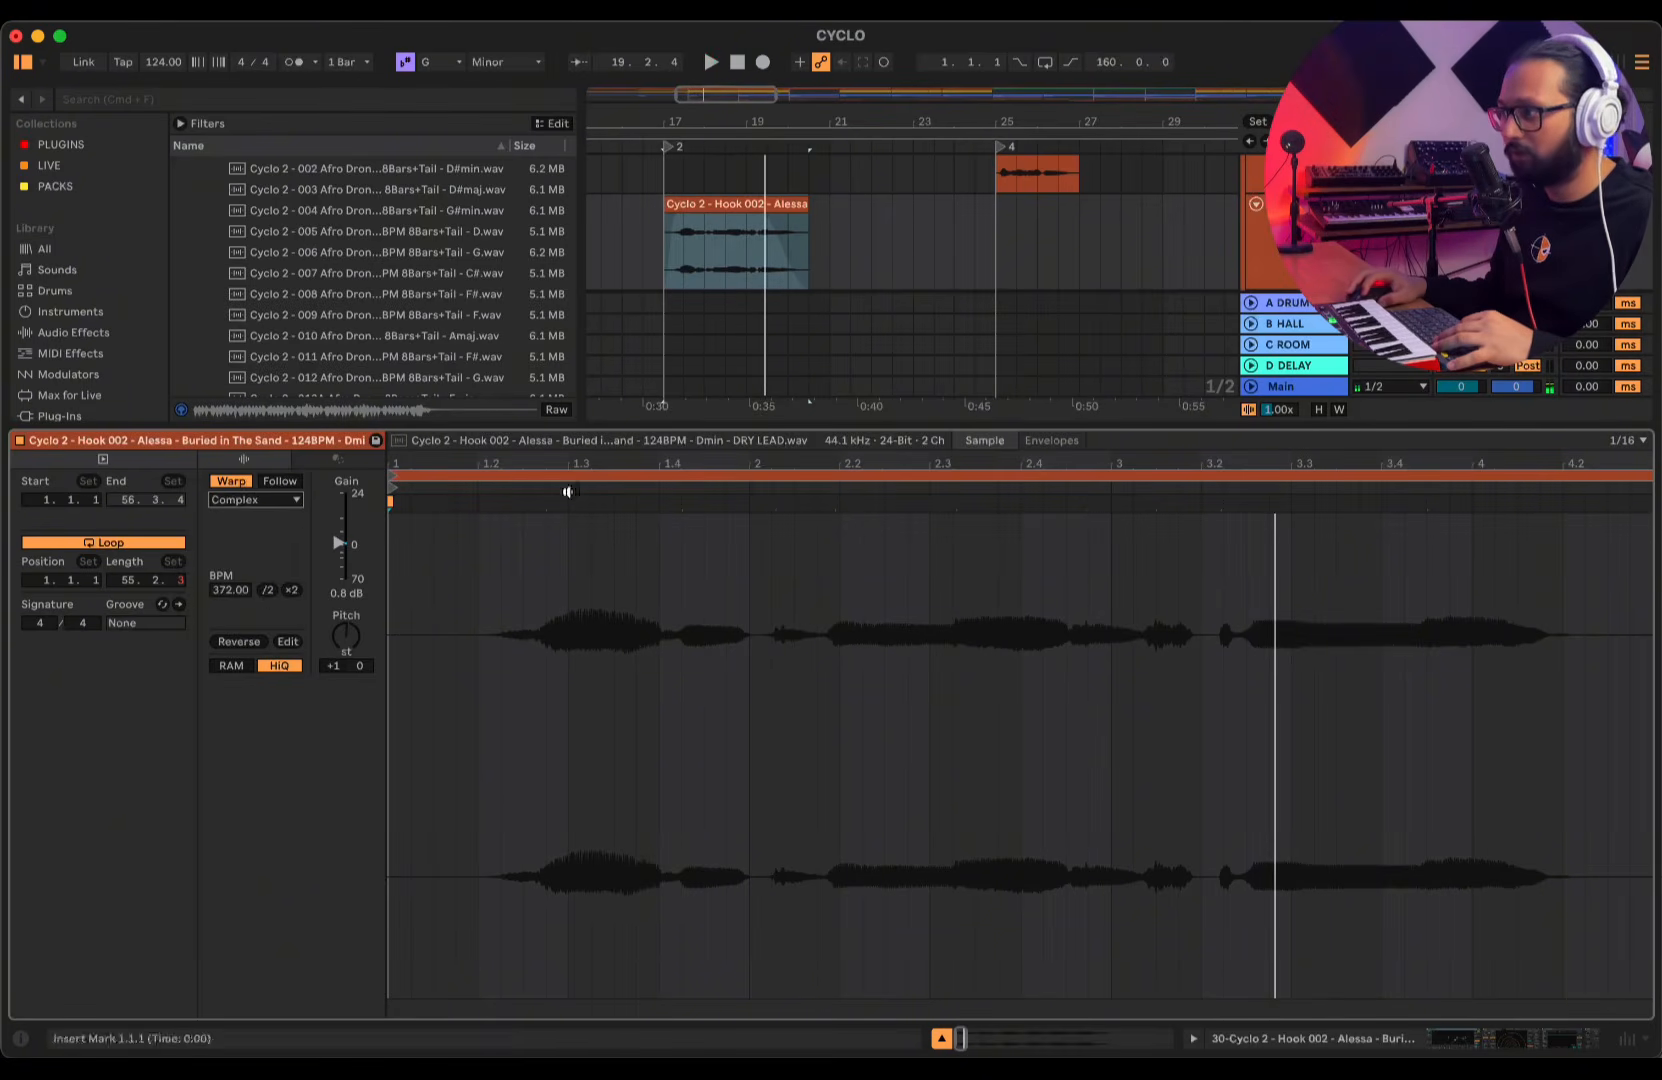
{"action": "left_click", "coordinate": [684, 266]}
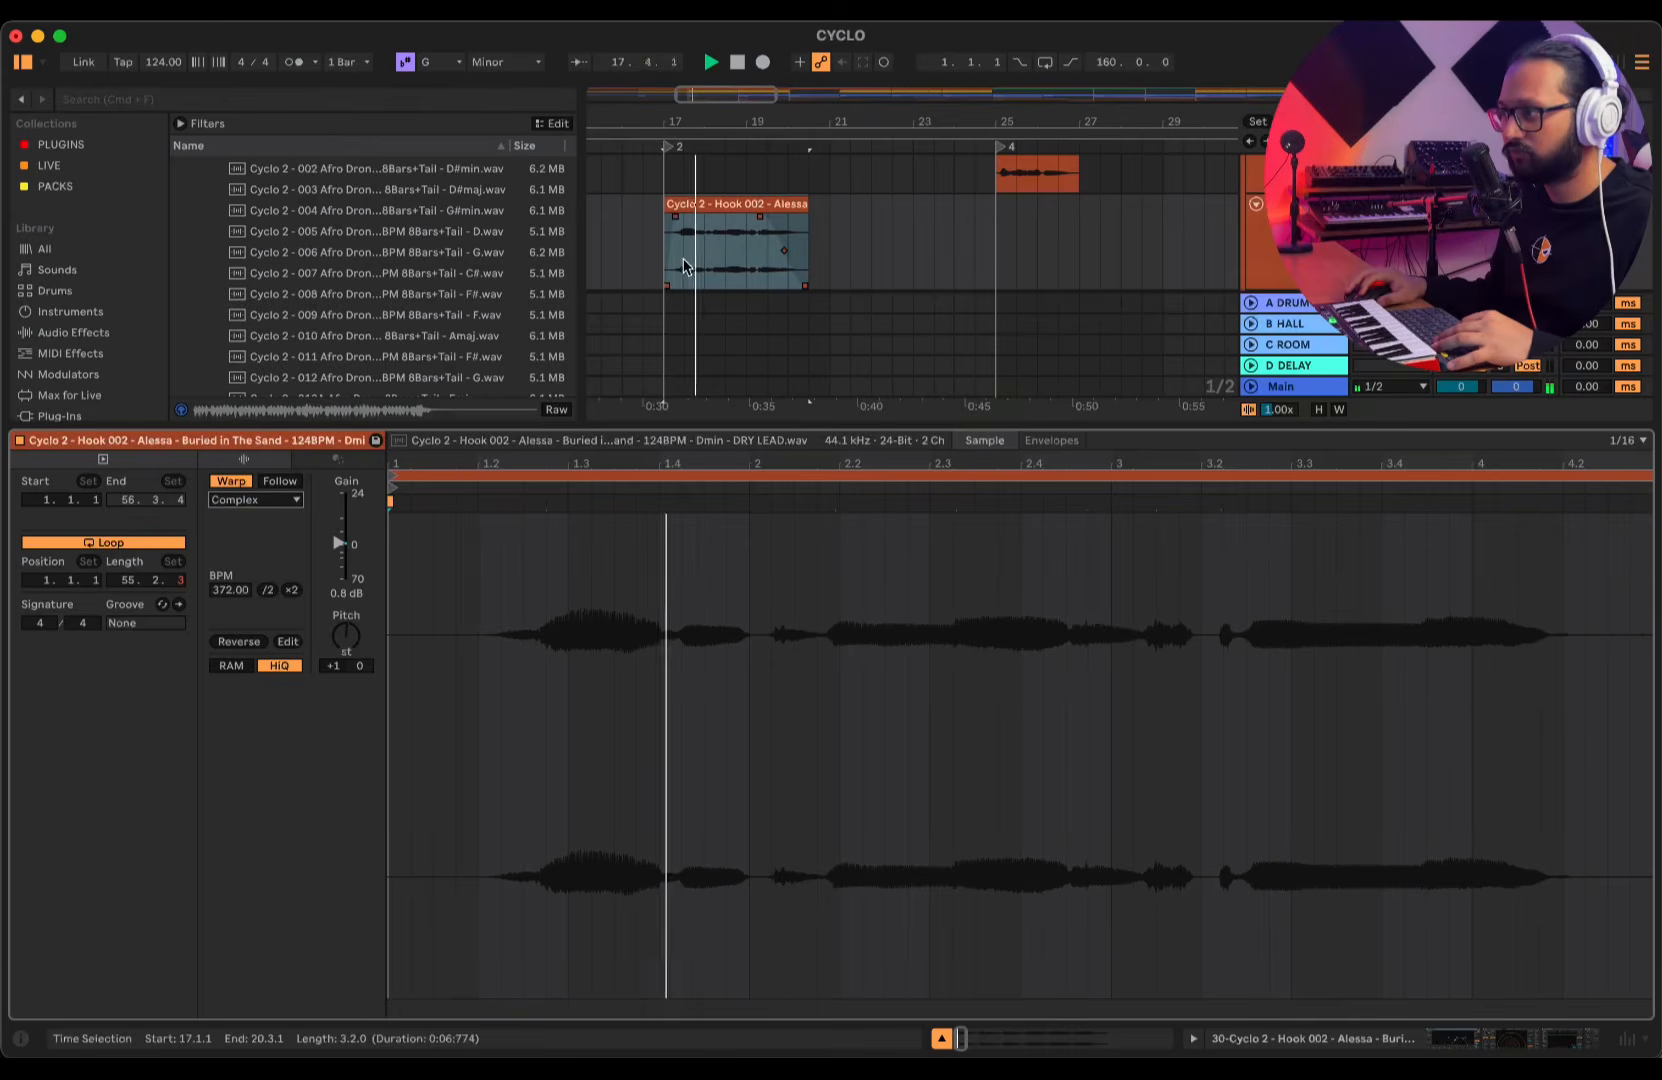
{"action": "left_click", "coordinate": [262, 499]}
{"action": "left_click", "coordinate": [245, 598]}
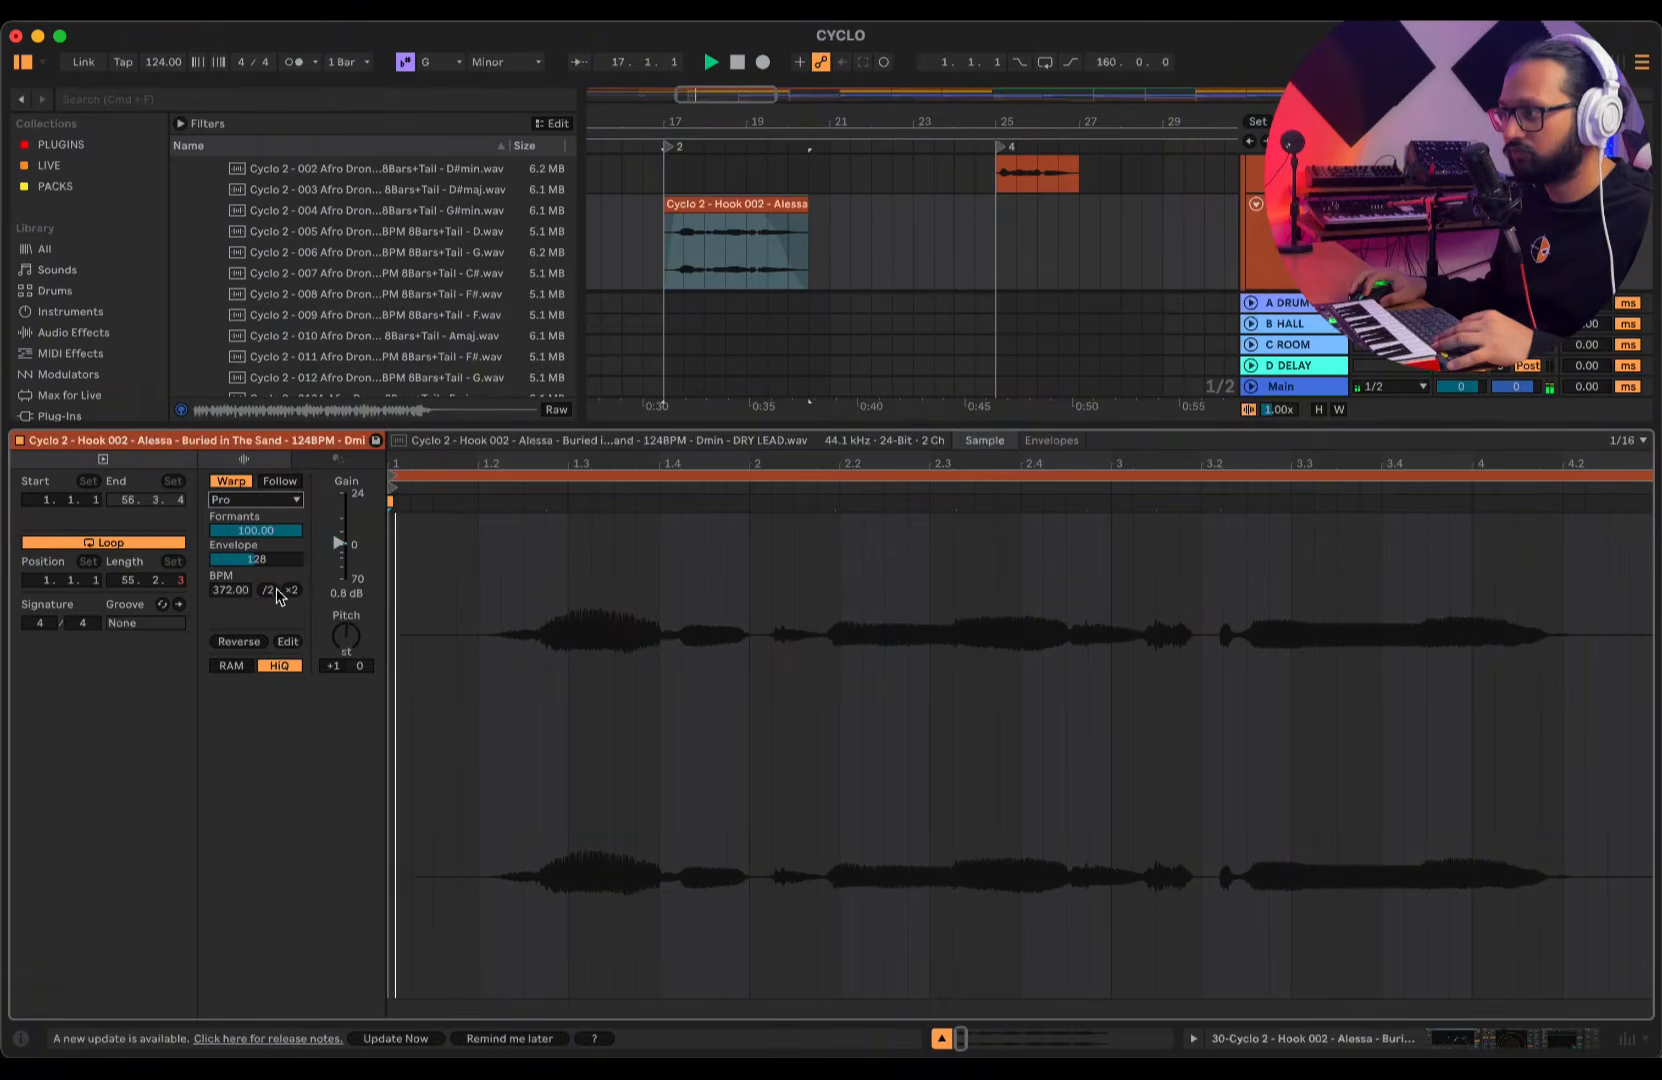
{"action": "left_click", "coordinate": [268, 500]}
{"action": "left_click", "coordinate": [268, 517]}
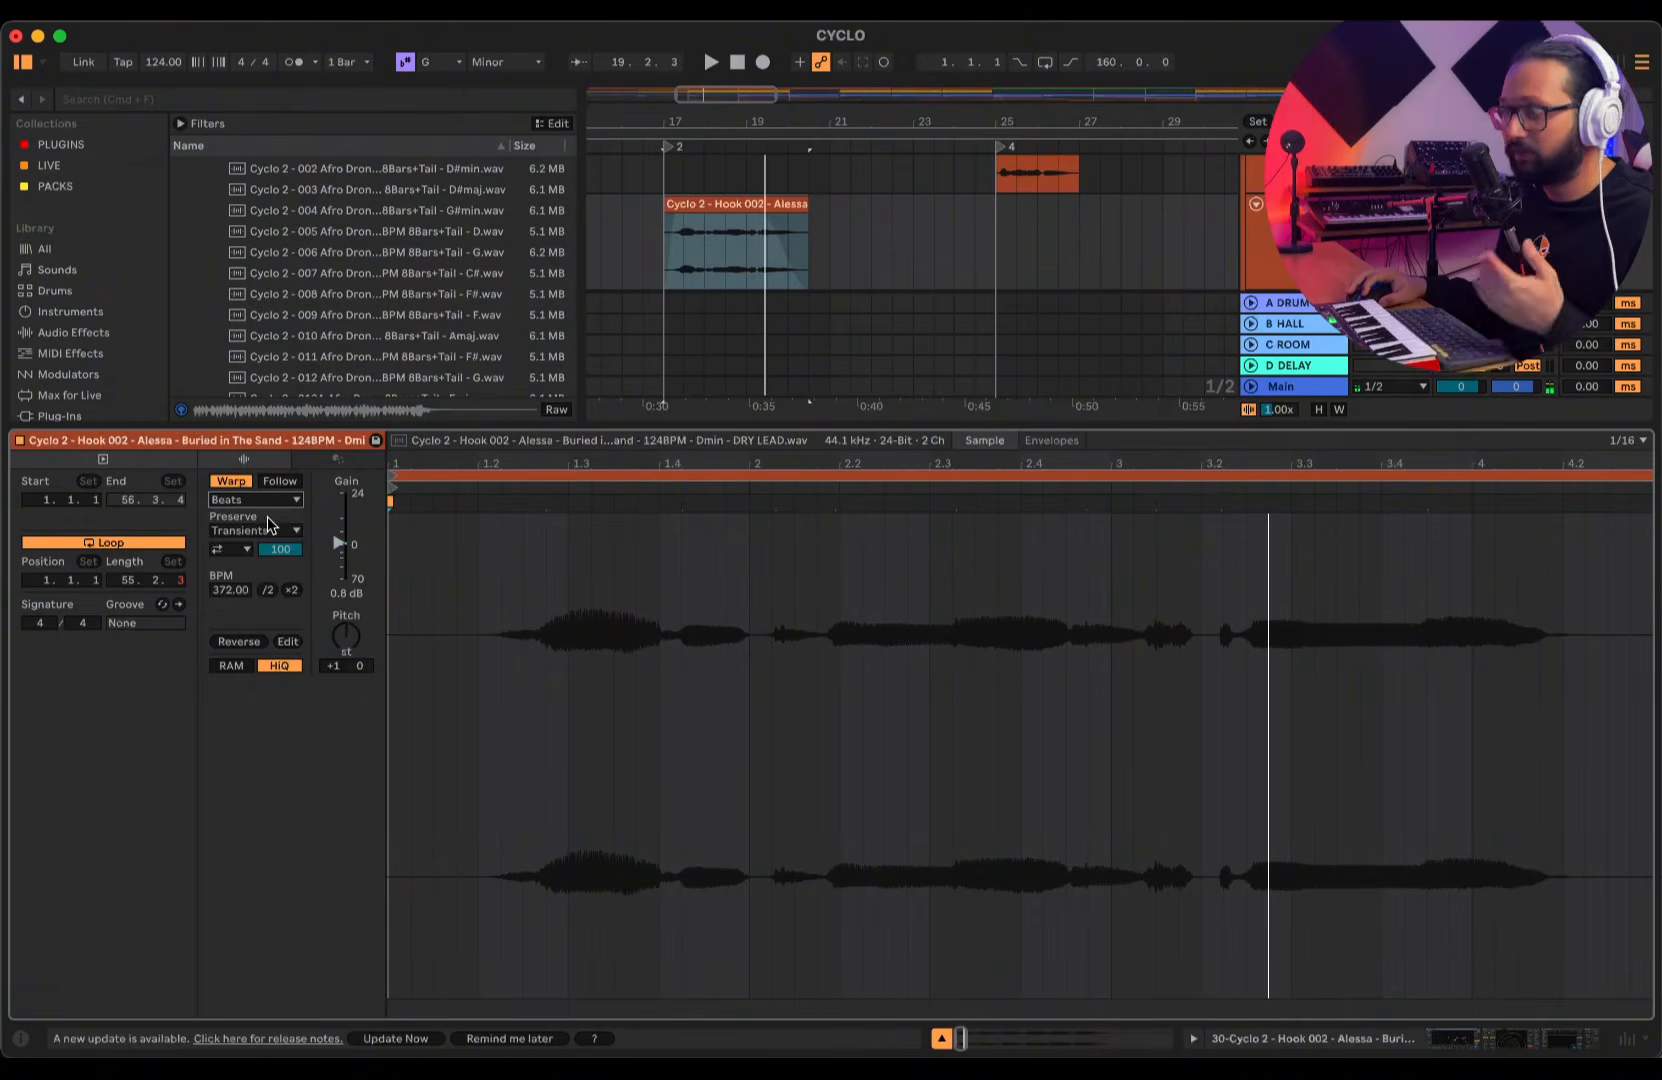
- Replay the bar 17 hook clip in Beats warp mode and hide its sample details
{"action": "key", "text": "space"}
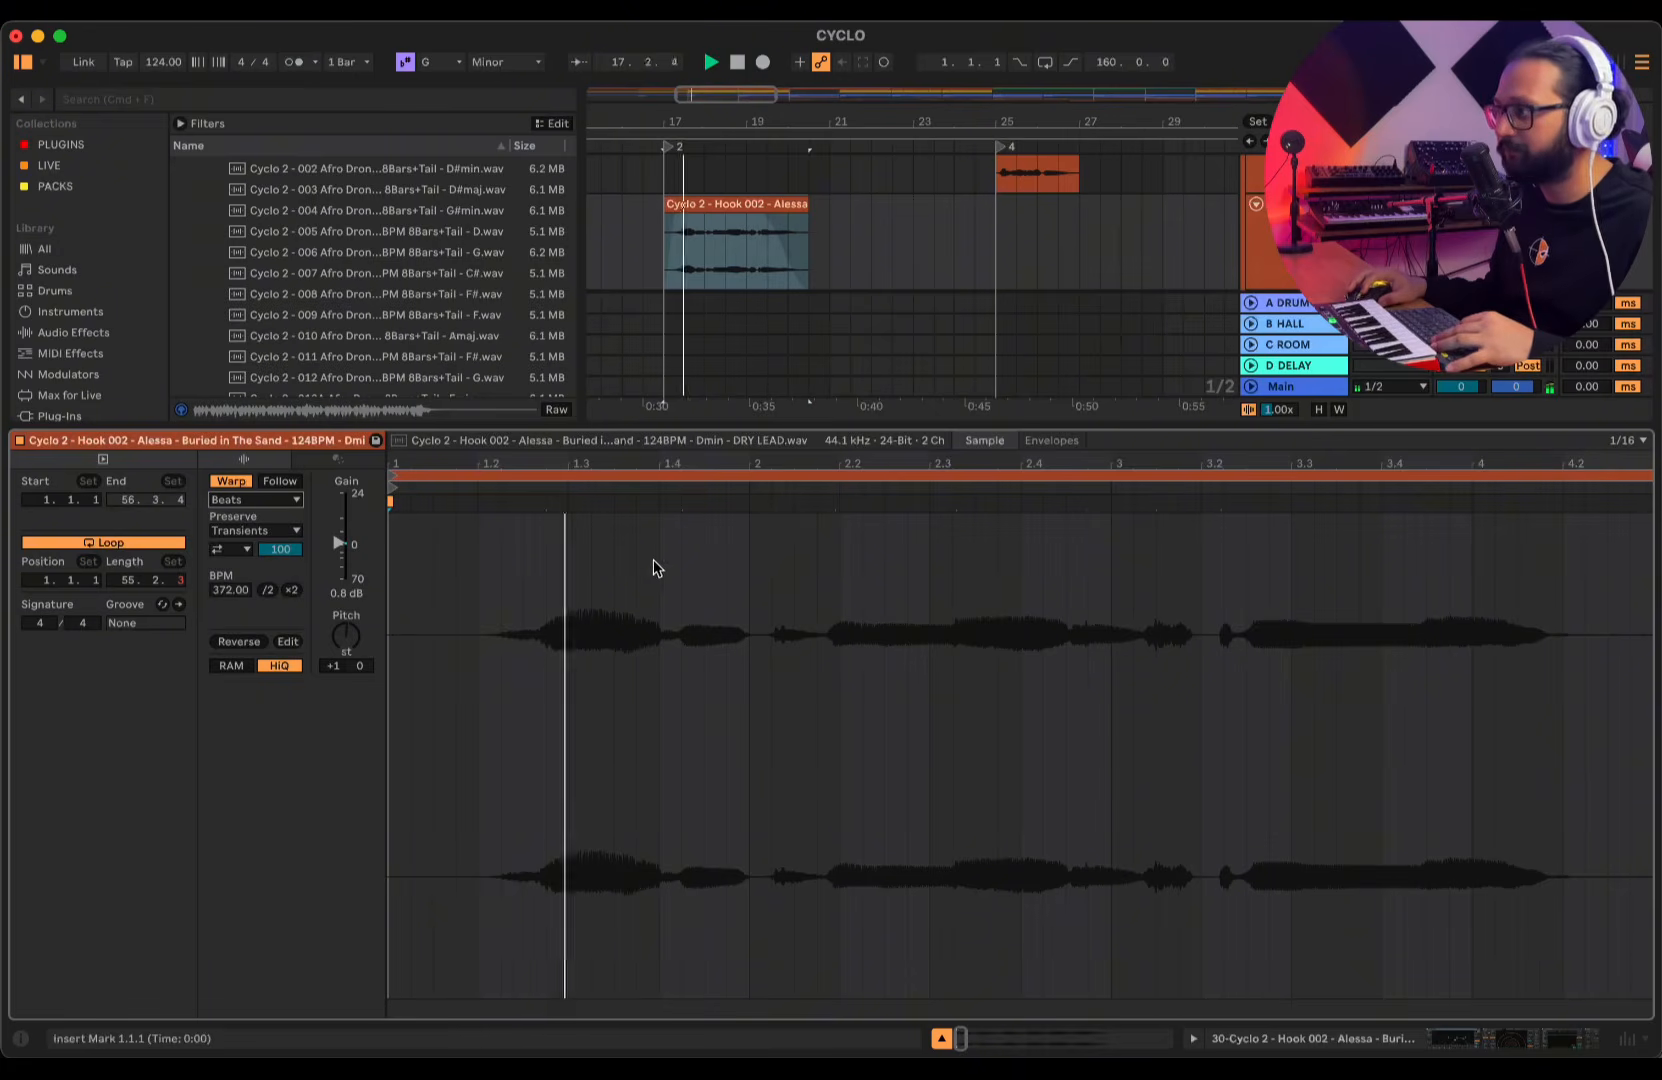
{"action": "key", "text": "alt+super+l"}
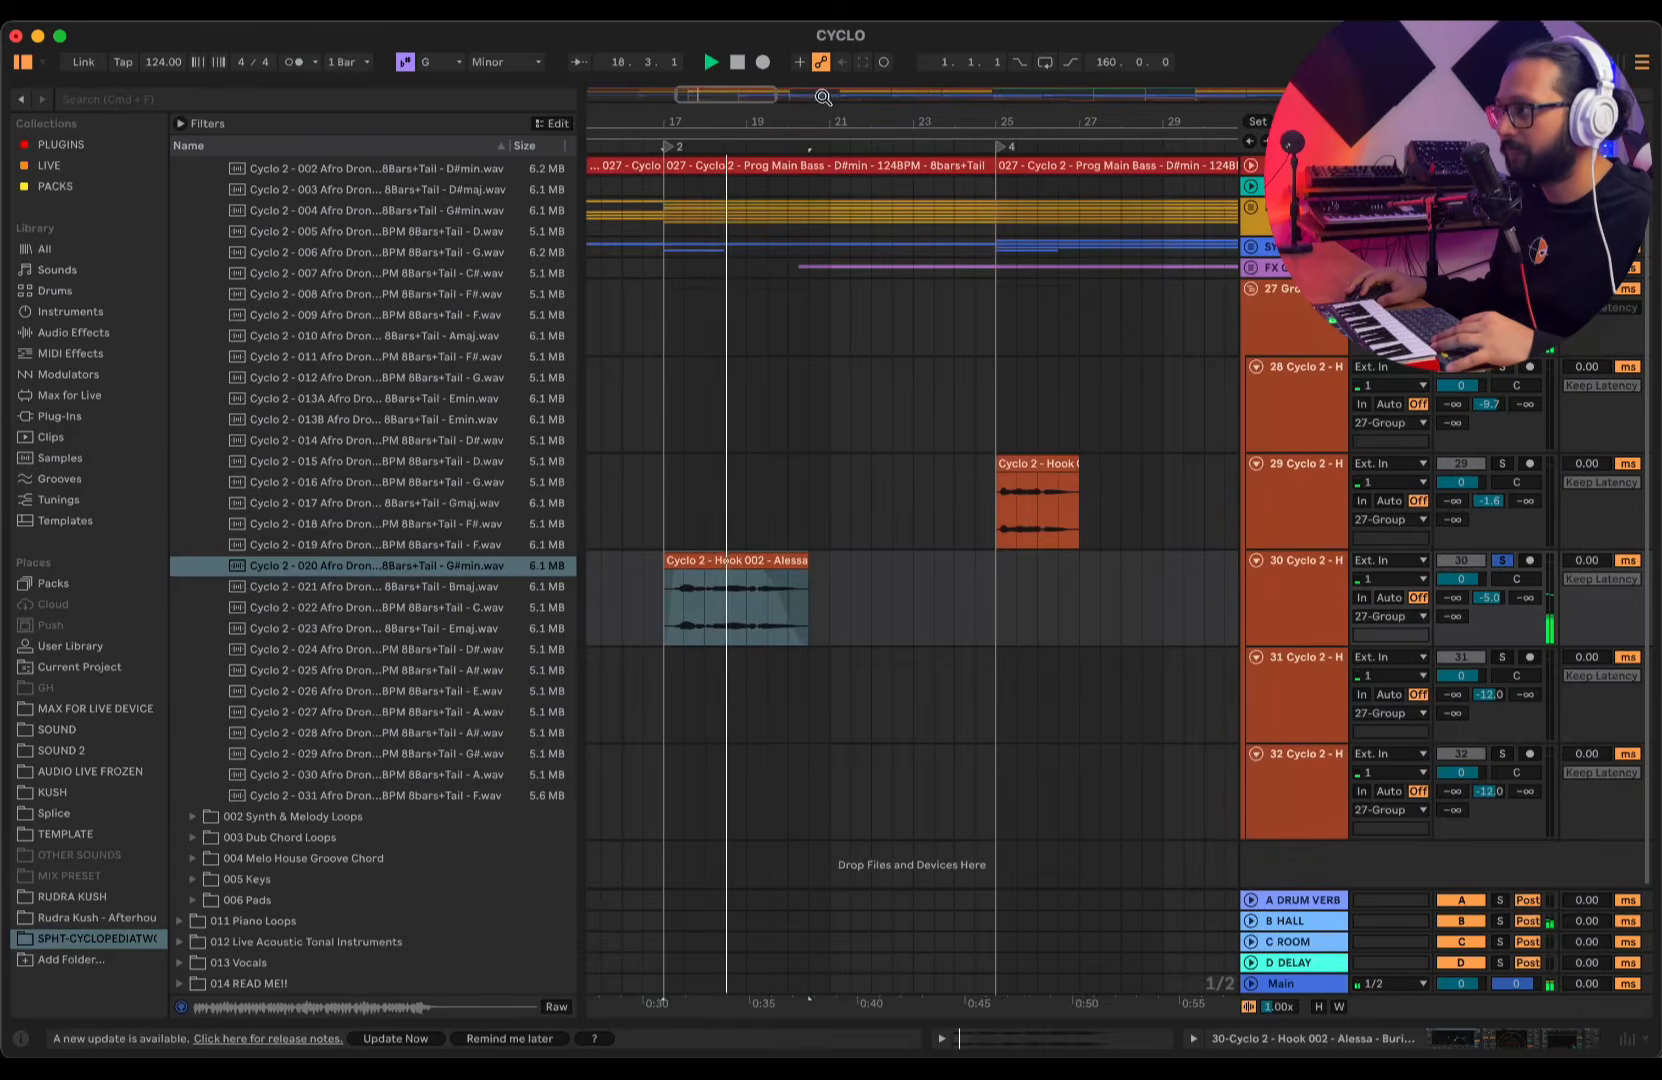
{"action": "key", "text": "space"}
{"action": "left_click_drag", "start_coordinate": [813, 118], "coordinate": [664, 100]}
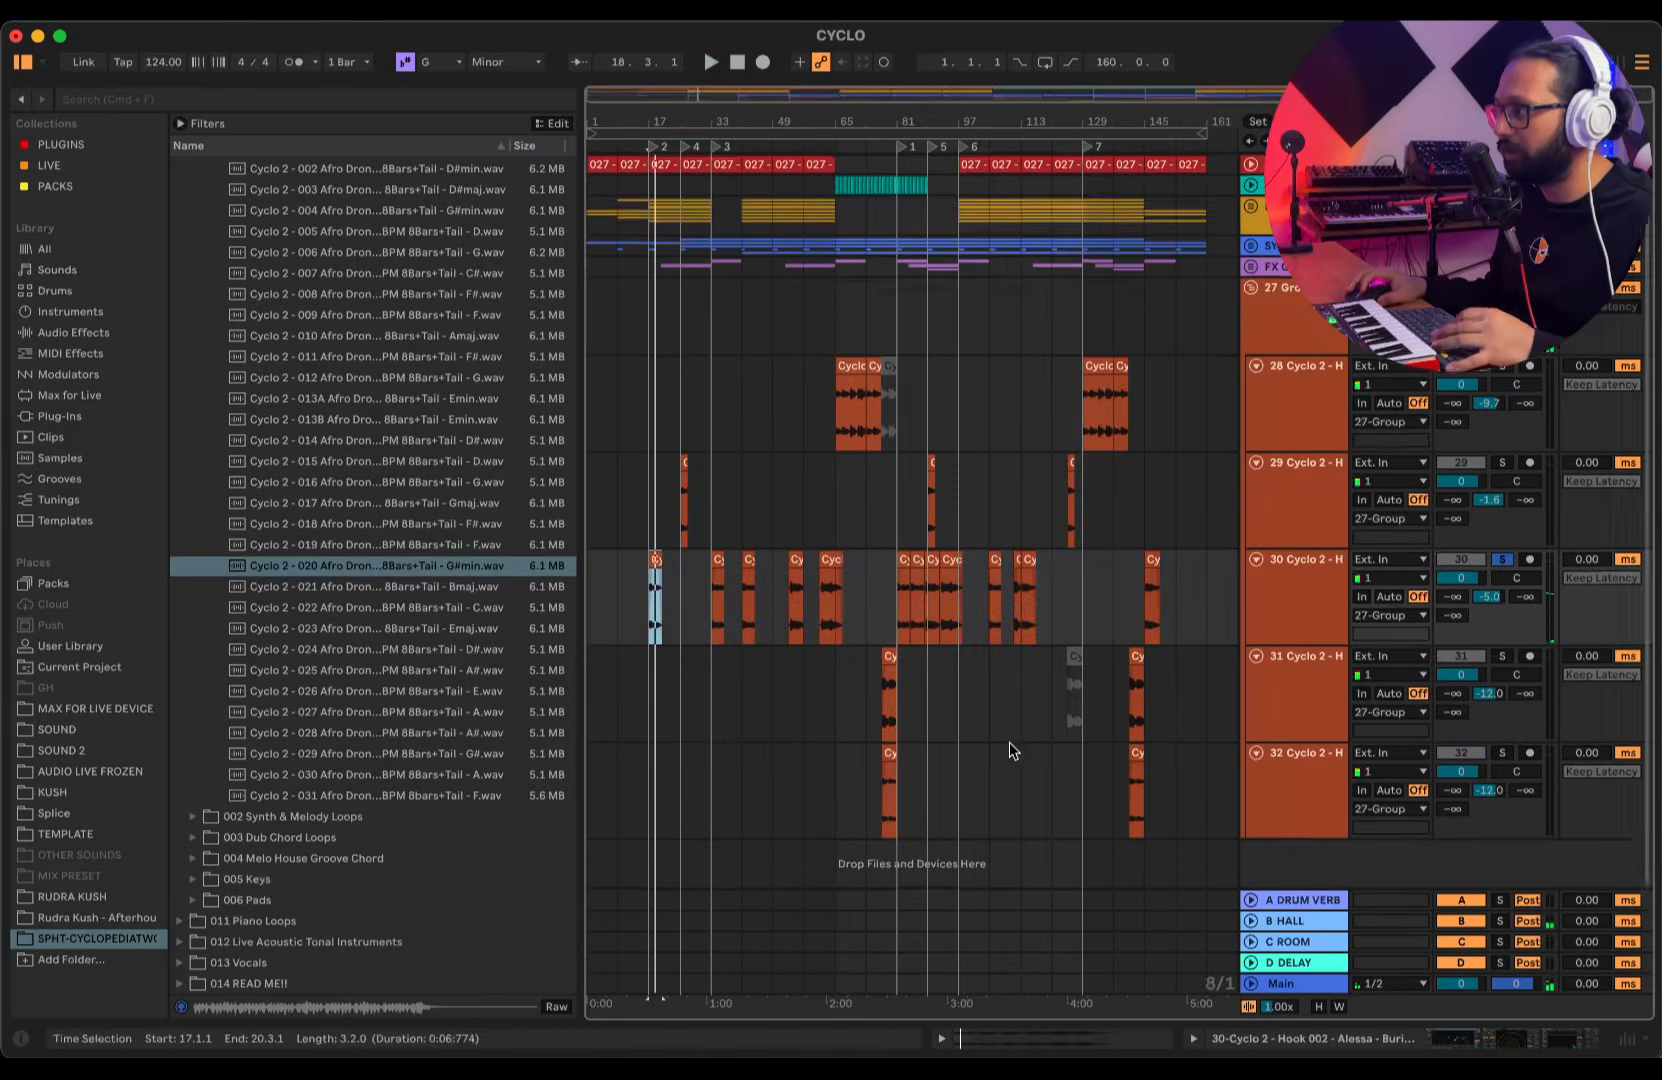
- Audition track 30's vocal hook clip from bar 53
{"action": "left_click", "coordinate": [788, 602]}
{"action": "key", "text": "space"}
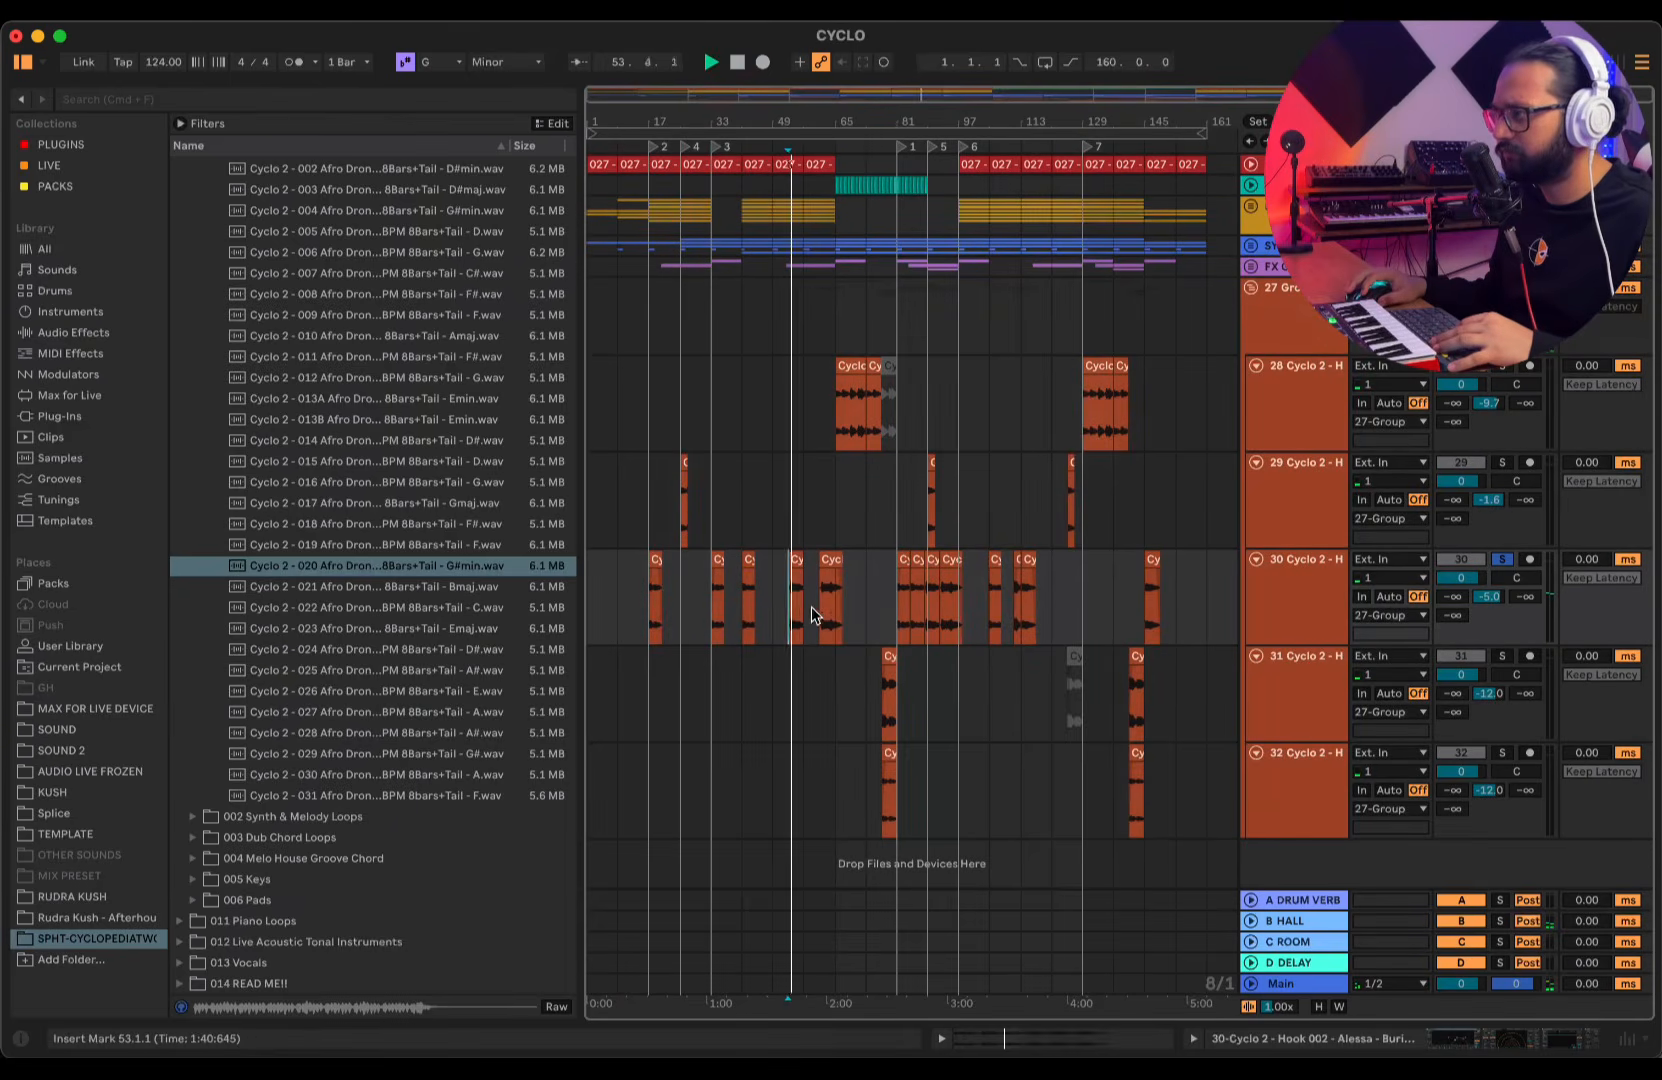
{"action": "key", "text": "space"}
{"action": "left_click_drag", "start_coordinate": [826, 153], "coordinate": [806, 205]}
{"action": "key", "text": "space"}
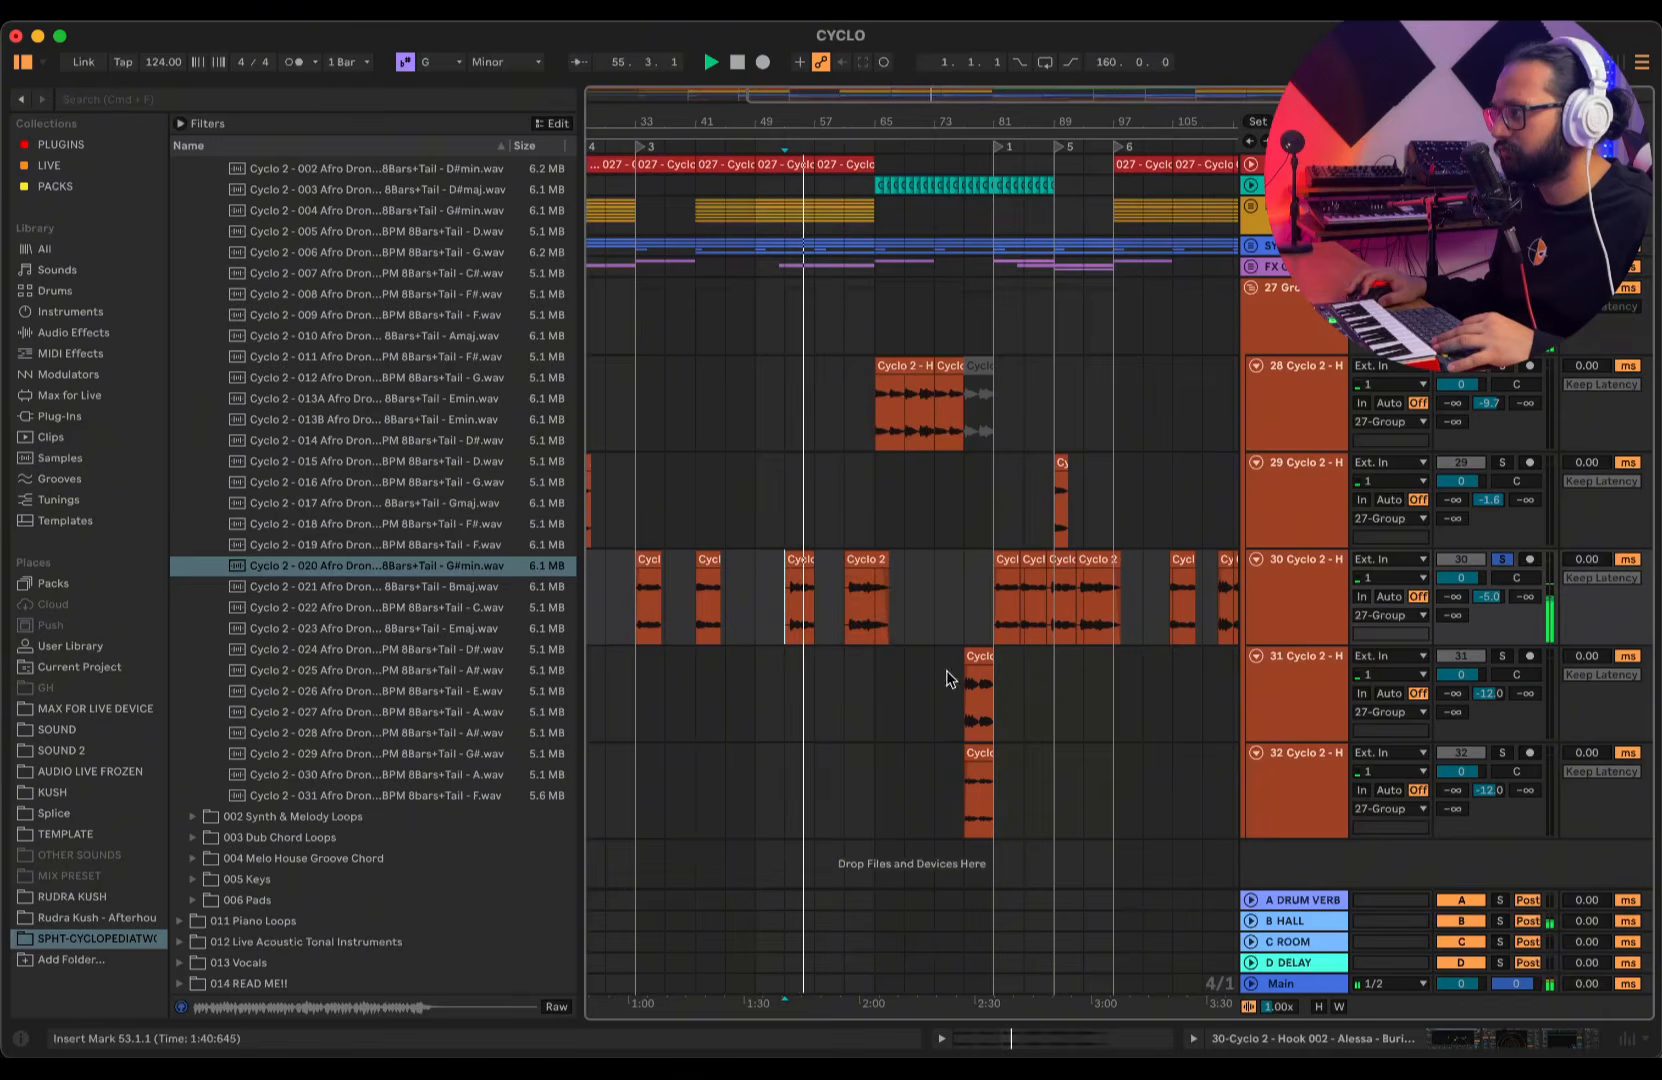
{"action": "key", "text": "space"}
- Solo track 31 and audition its Hook 002 DRY LEAD clip from bar 77
{"action": "left_click", "coordinate": [985, 695]}
{"action": "left_click", "coordinate": [1501, 657]}
{"action": "key", "text": "space"}
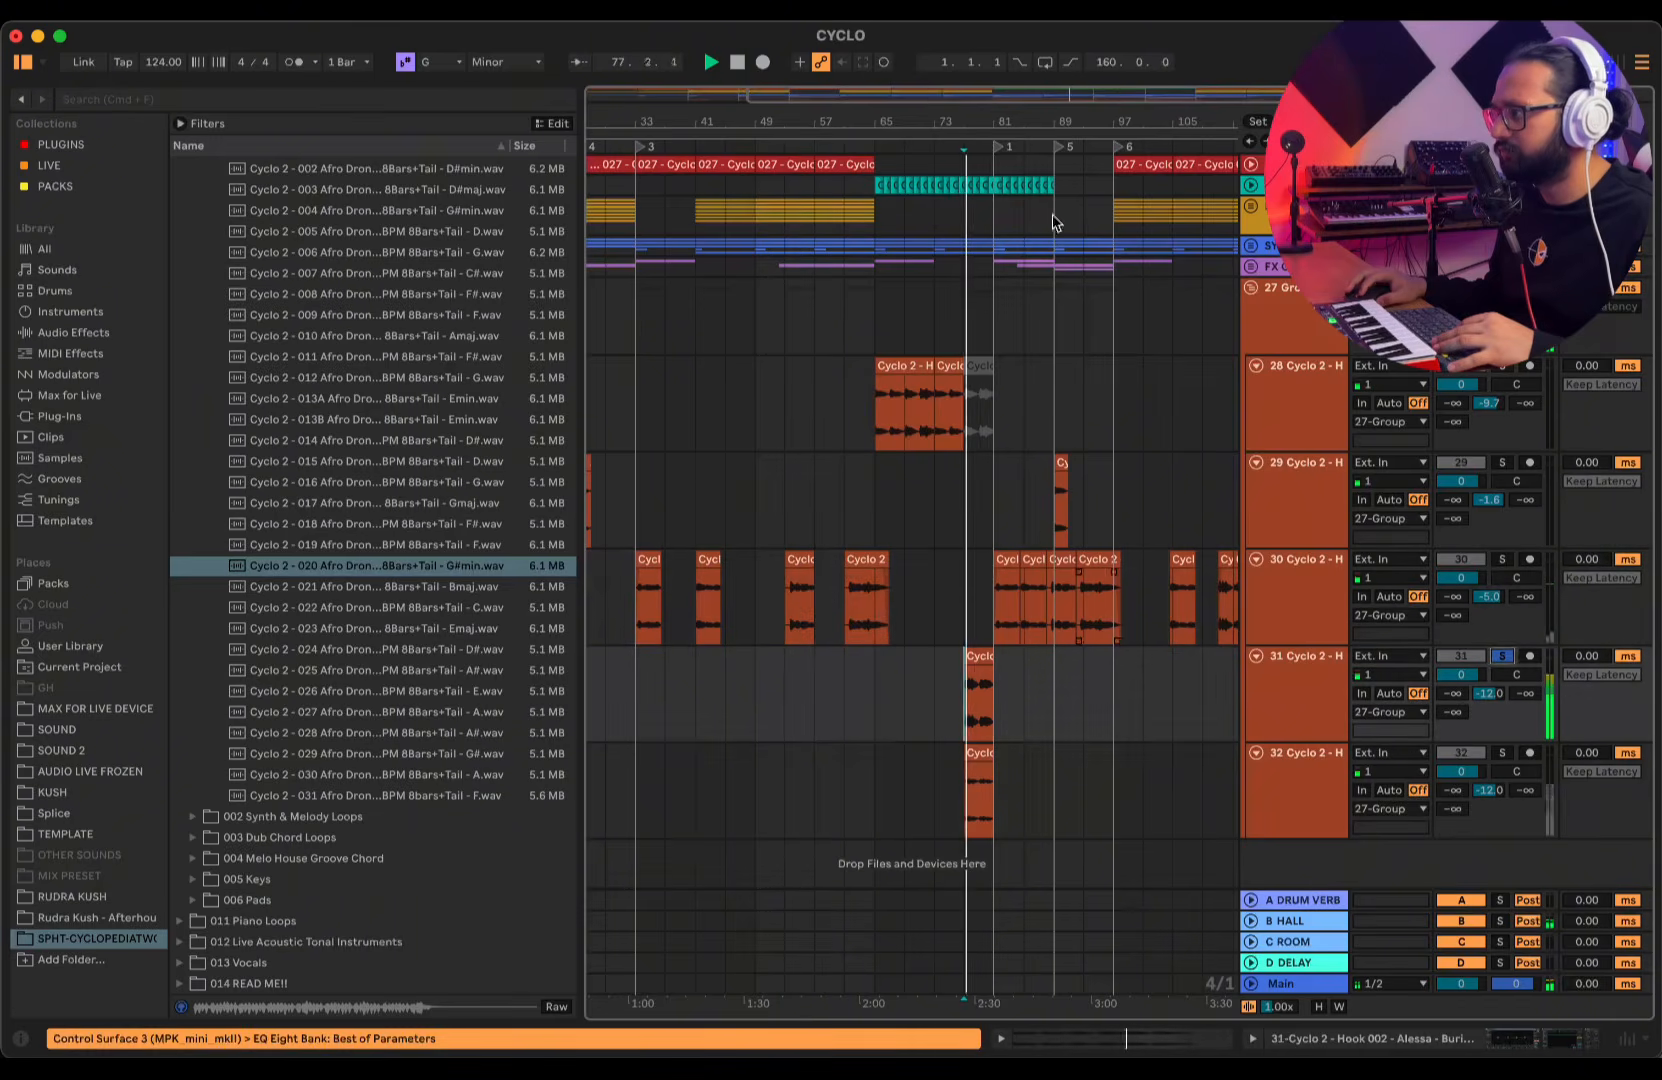
{"action": "left_click_drag", "start_coordinate": [985, 122], "coordinate": [985, 200]}
{"action": "key", "text": "space"}
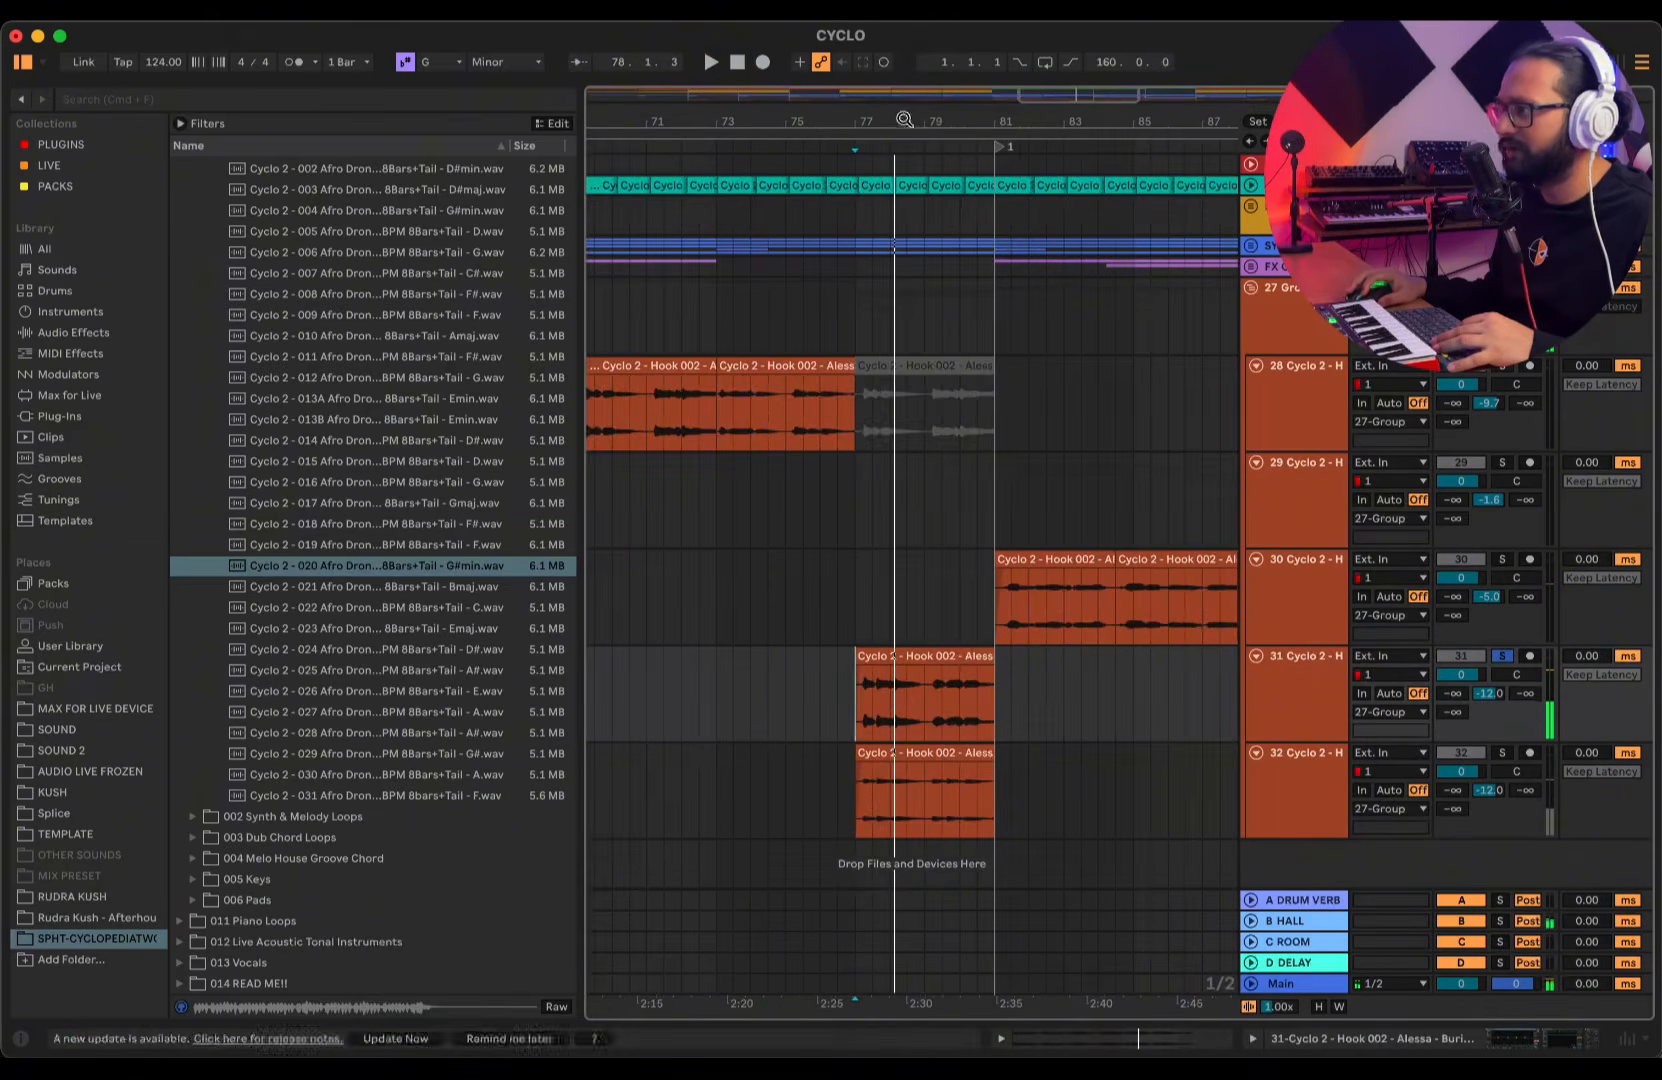
{"action": "key", "text": "minus"}
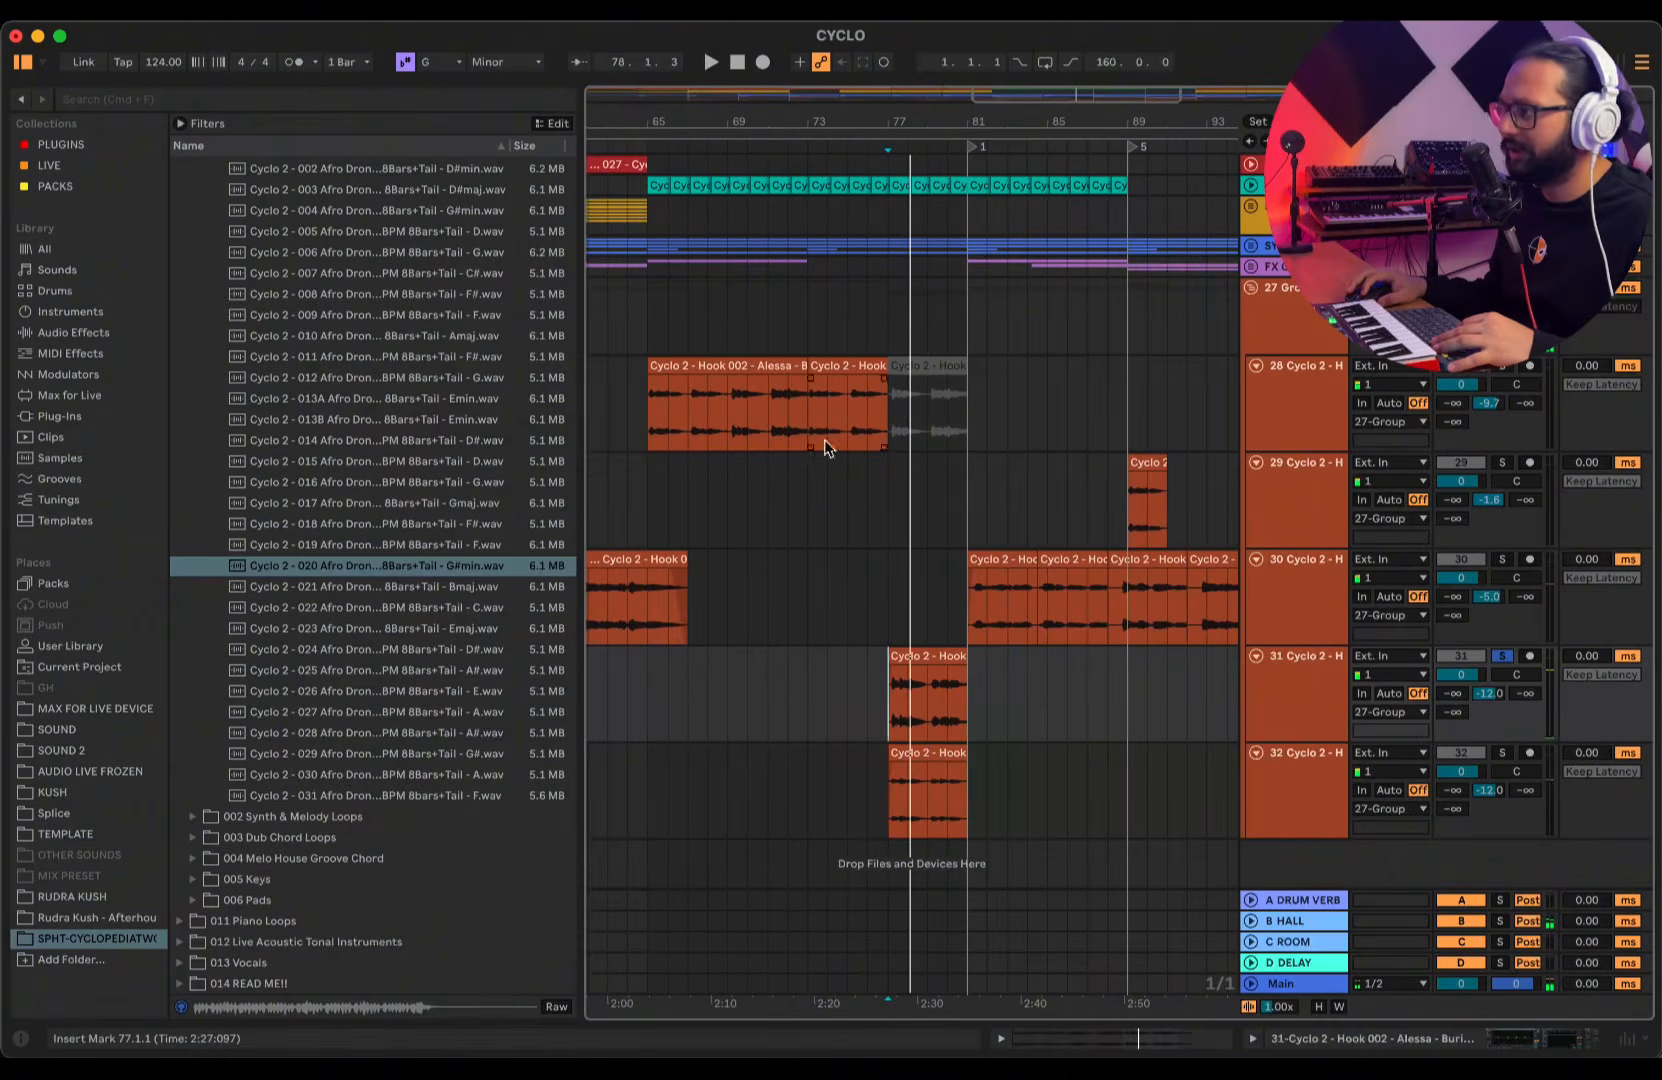
{"action": "key", "text": "space"}
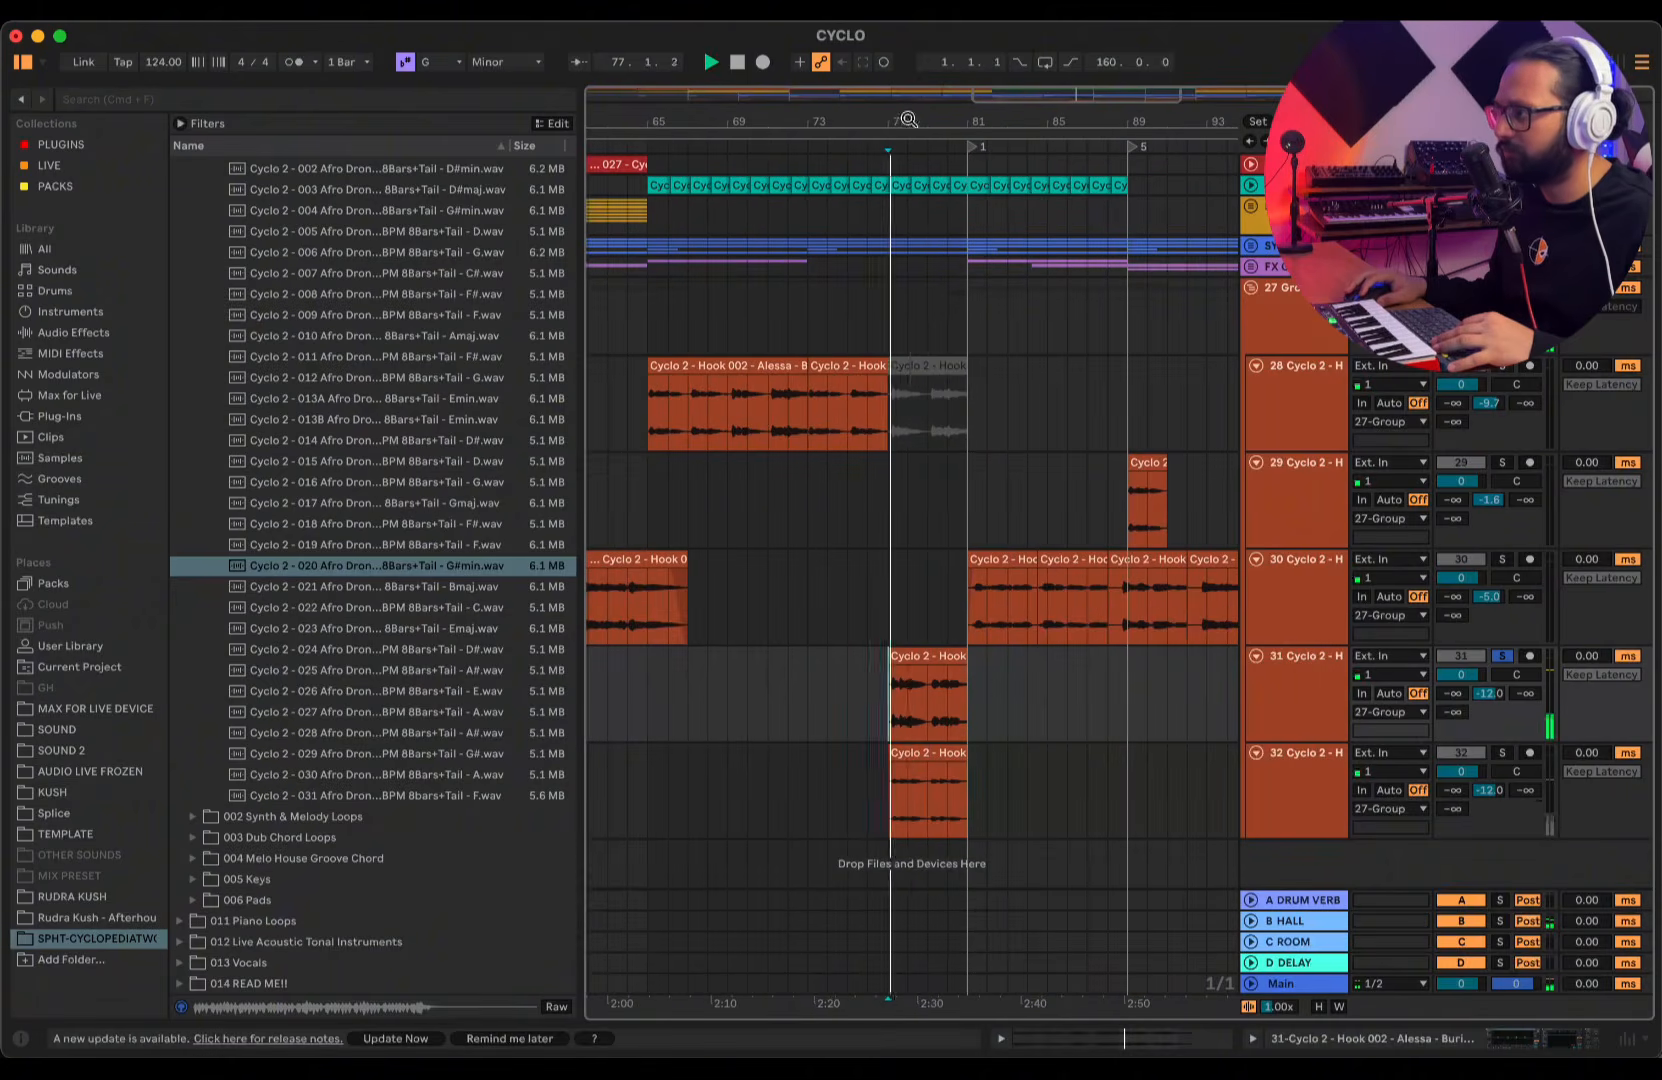
{"action": "key", "text": "plus"}
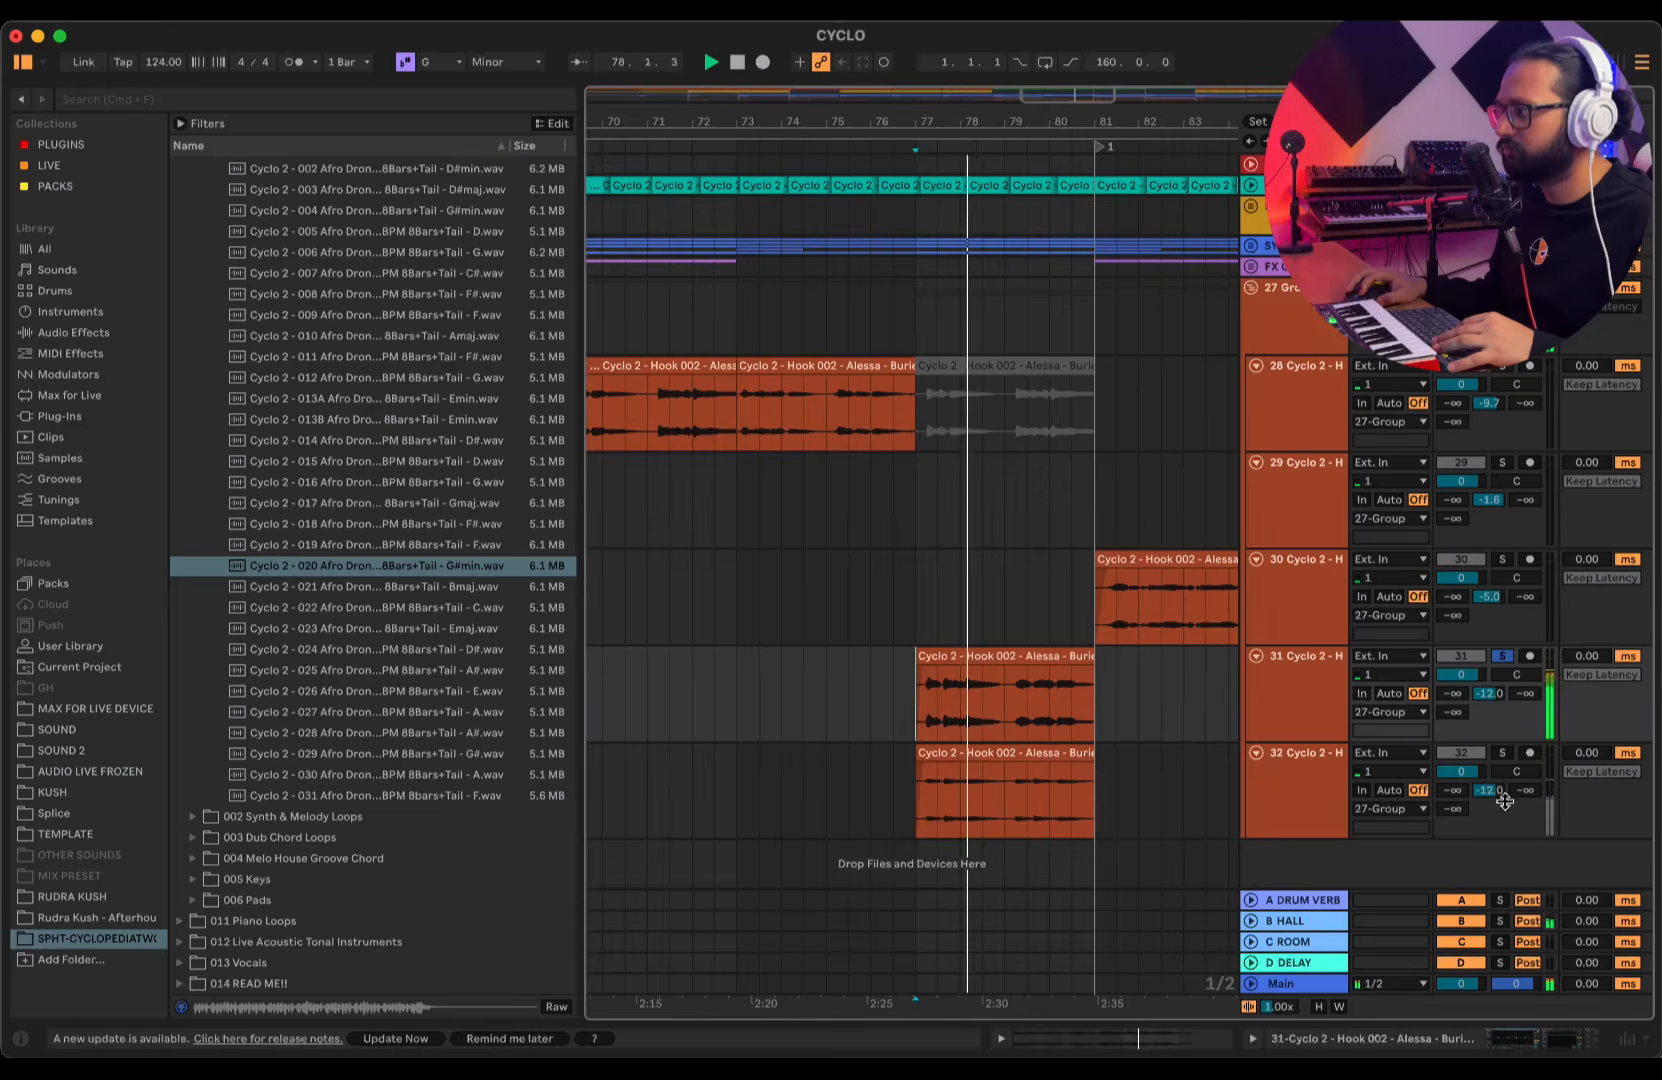
- Solo track 32, audition its Hook 002 DRY HARMONIES clip from bar 77, and inspect the clips up close
{"action": "left_click", "coordinate": [1503, 752]}
{"action": "key", "text": "space"}
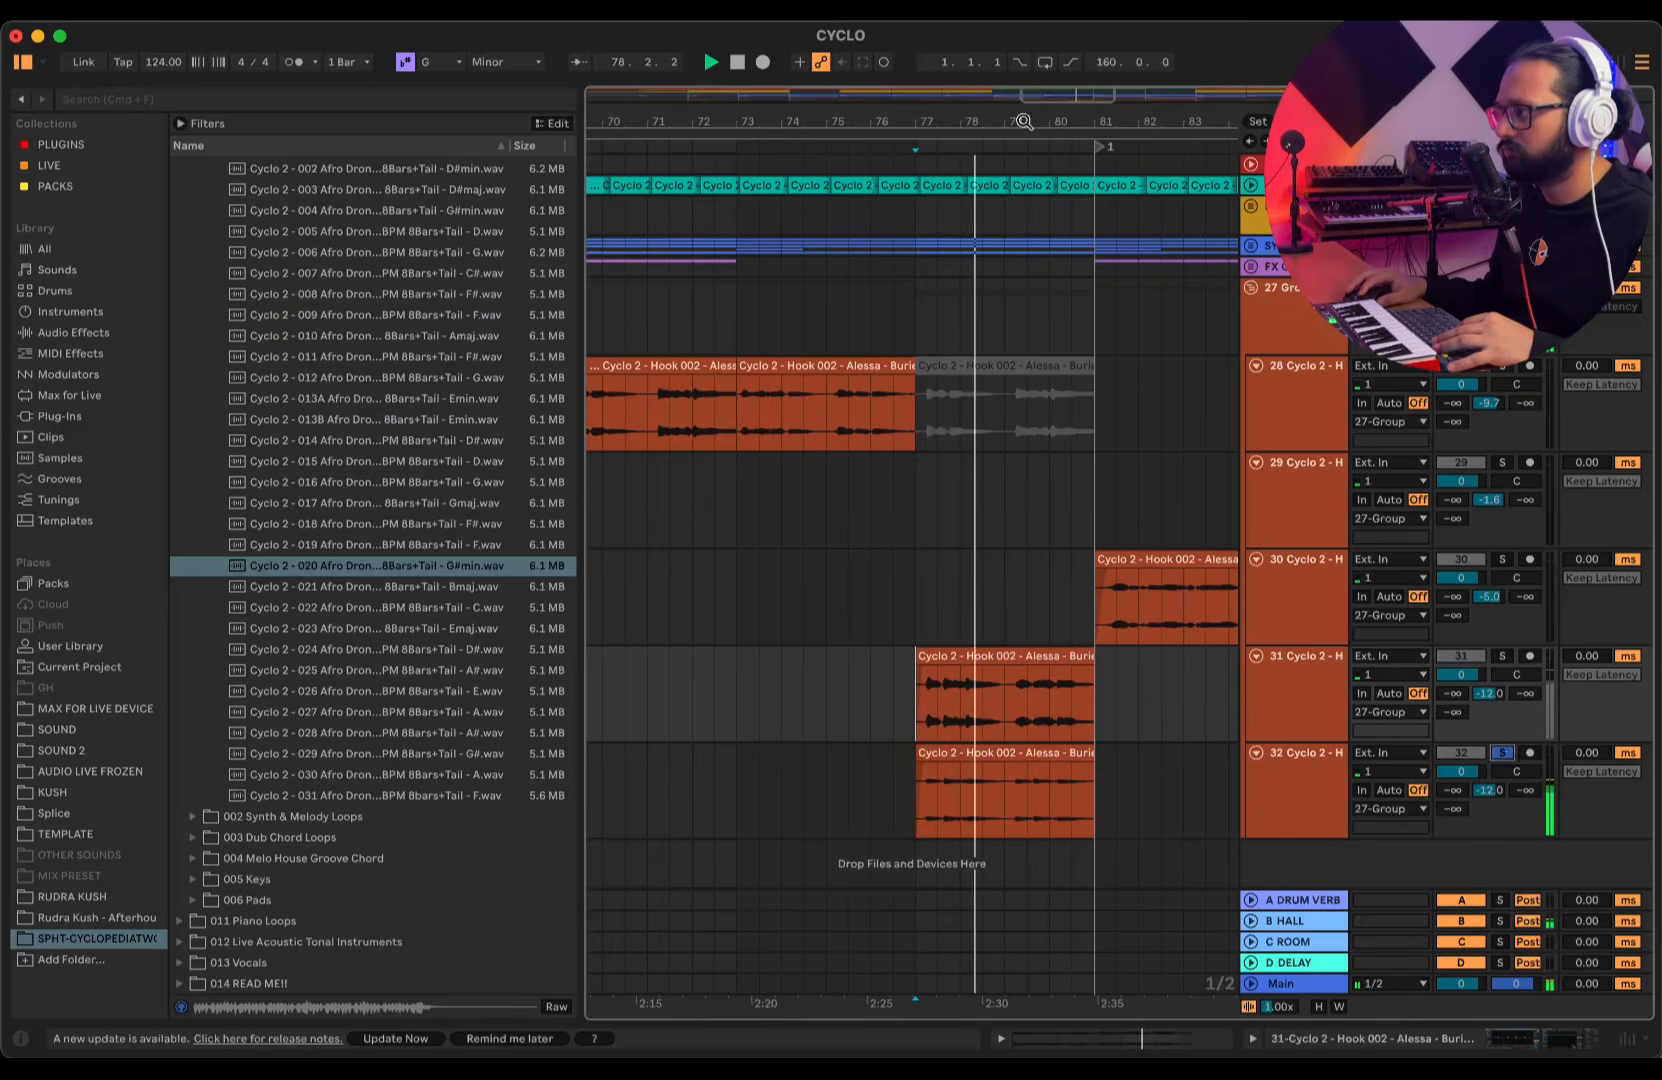
{"action": "key", "text": "space"}
{"action": "key", "text": "plus"}
{"action": "key", "text": "plus"}
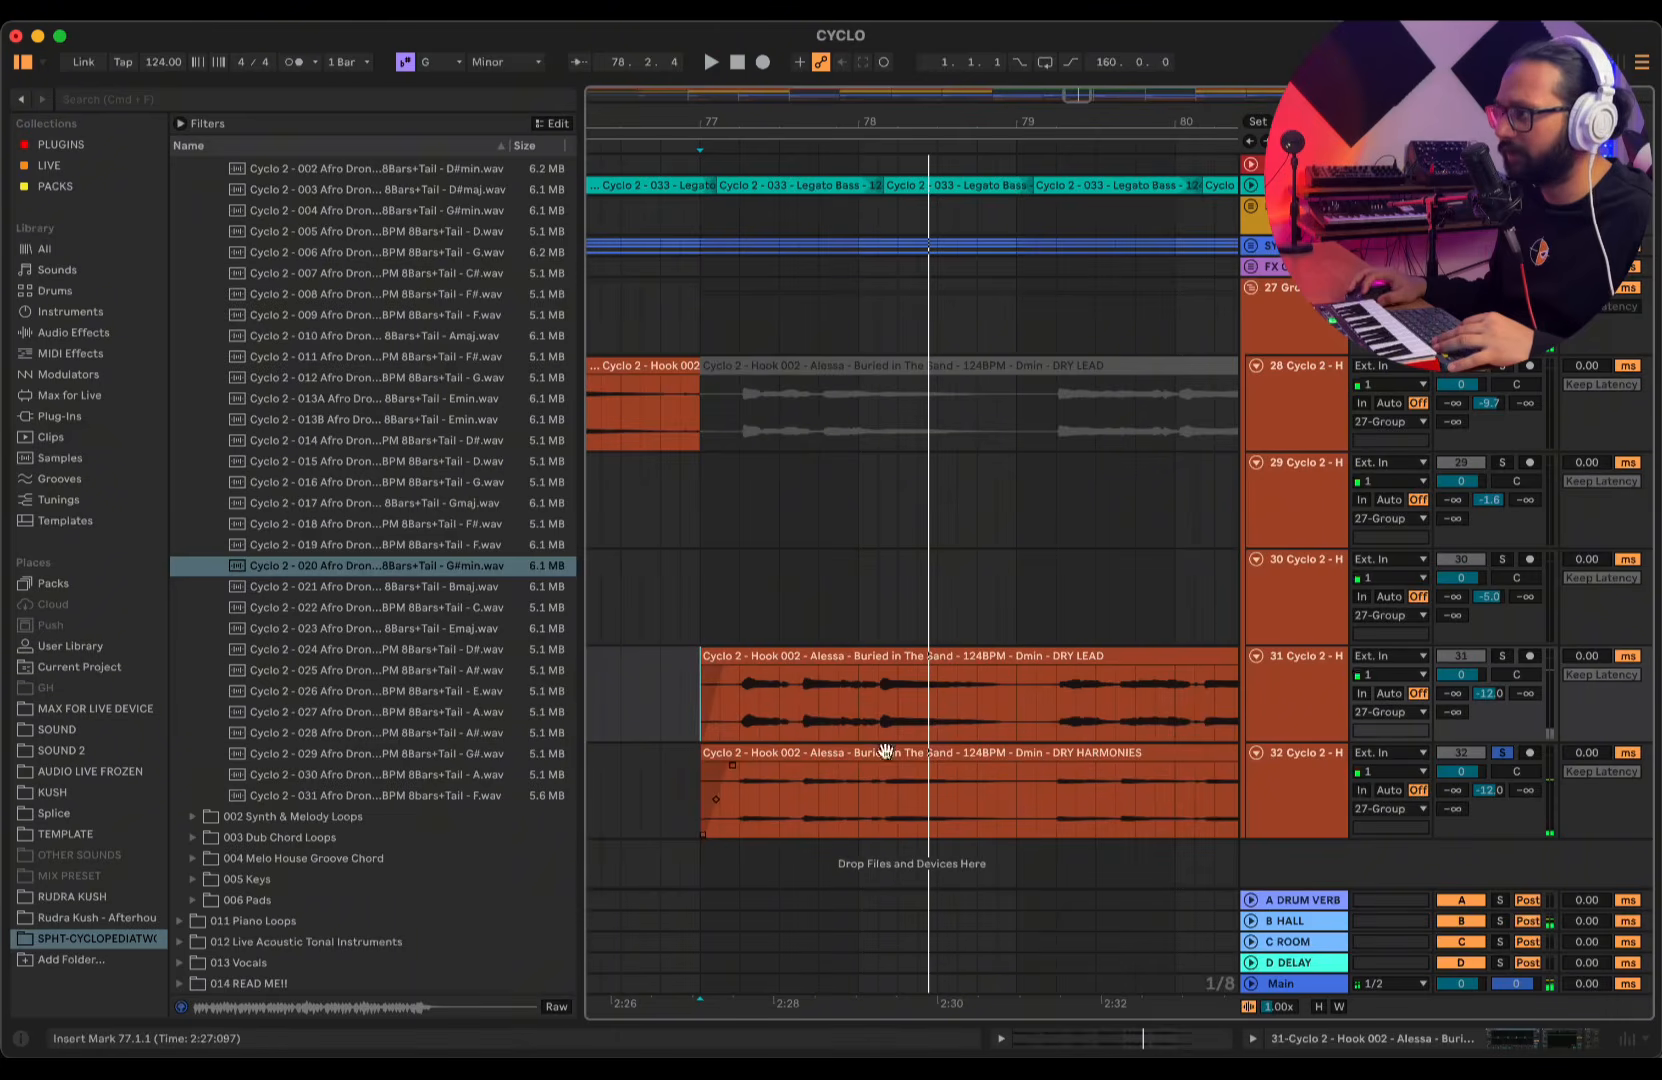
- Widen the browser, collapse the arpeggio folders, and expand the first vocalist's folder inside 013 Vocals
{"action": "scroll", "coordinate": [450, 500], "scroll_direction": "up", "scroll_amount": 5}
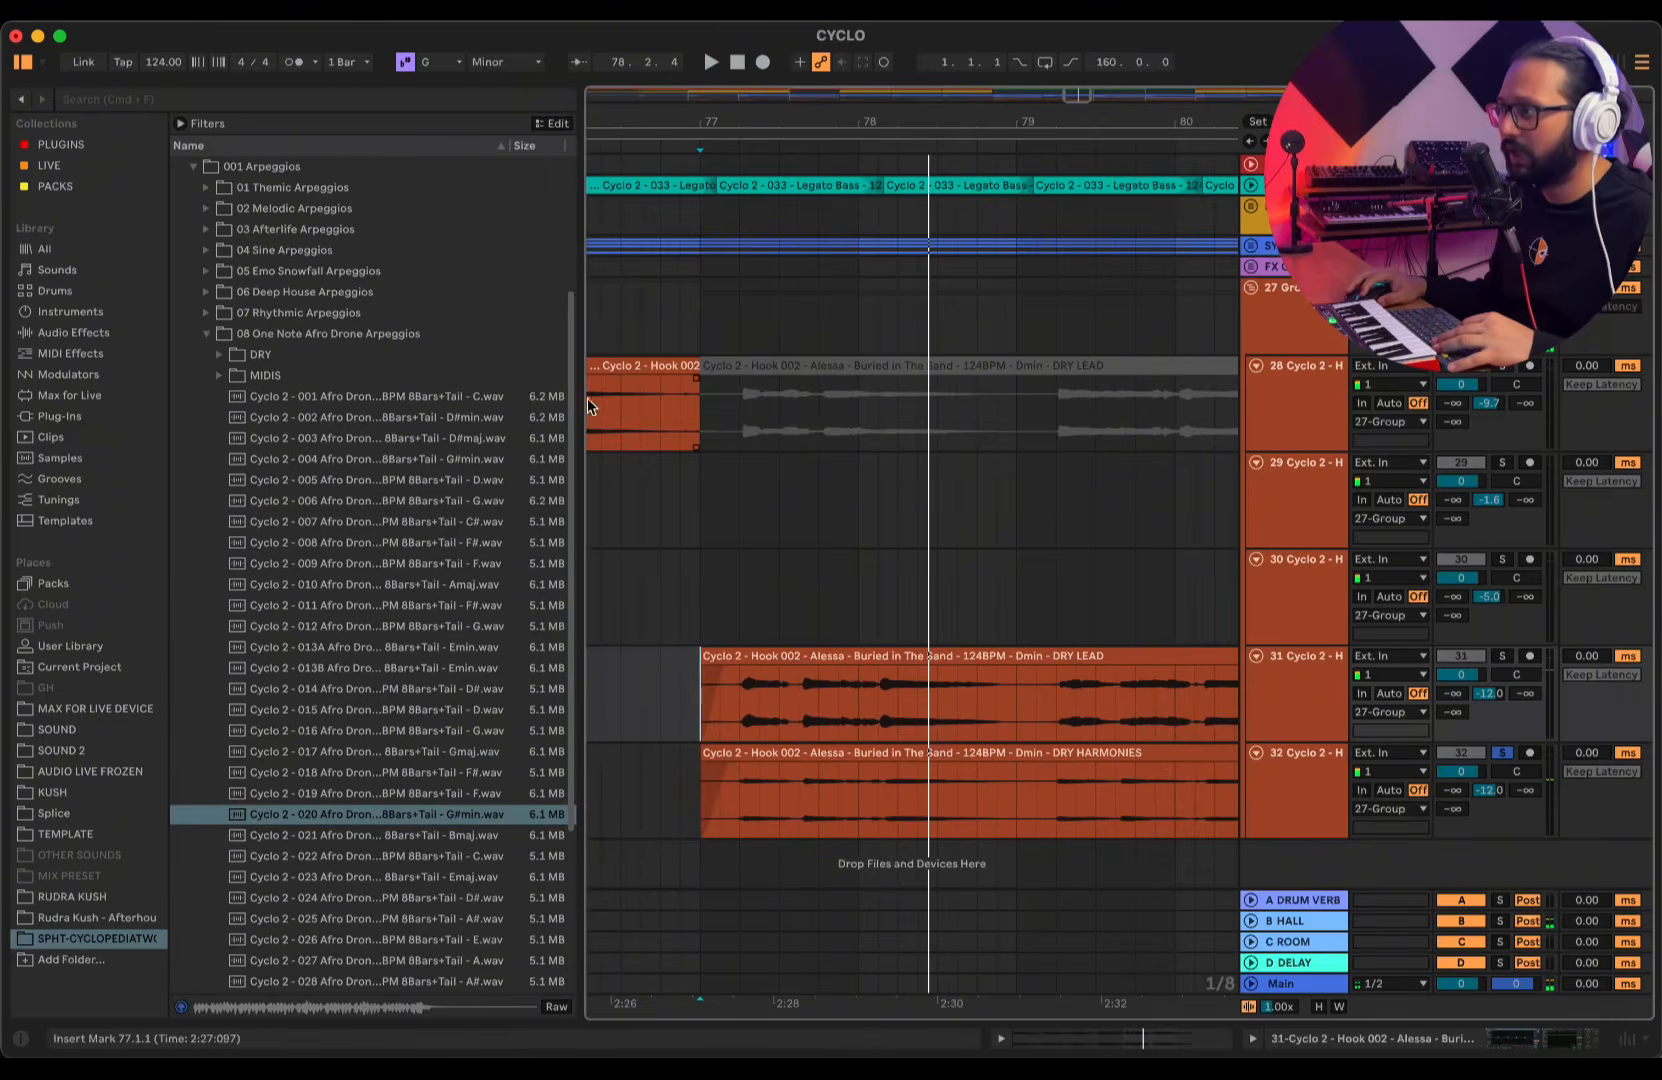
{"action": "left_click_drag", "start_coordinate": [588, 405], "coordinate": [756, 430]}
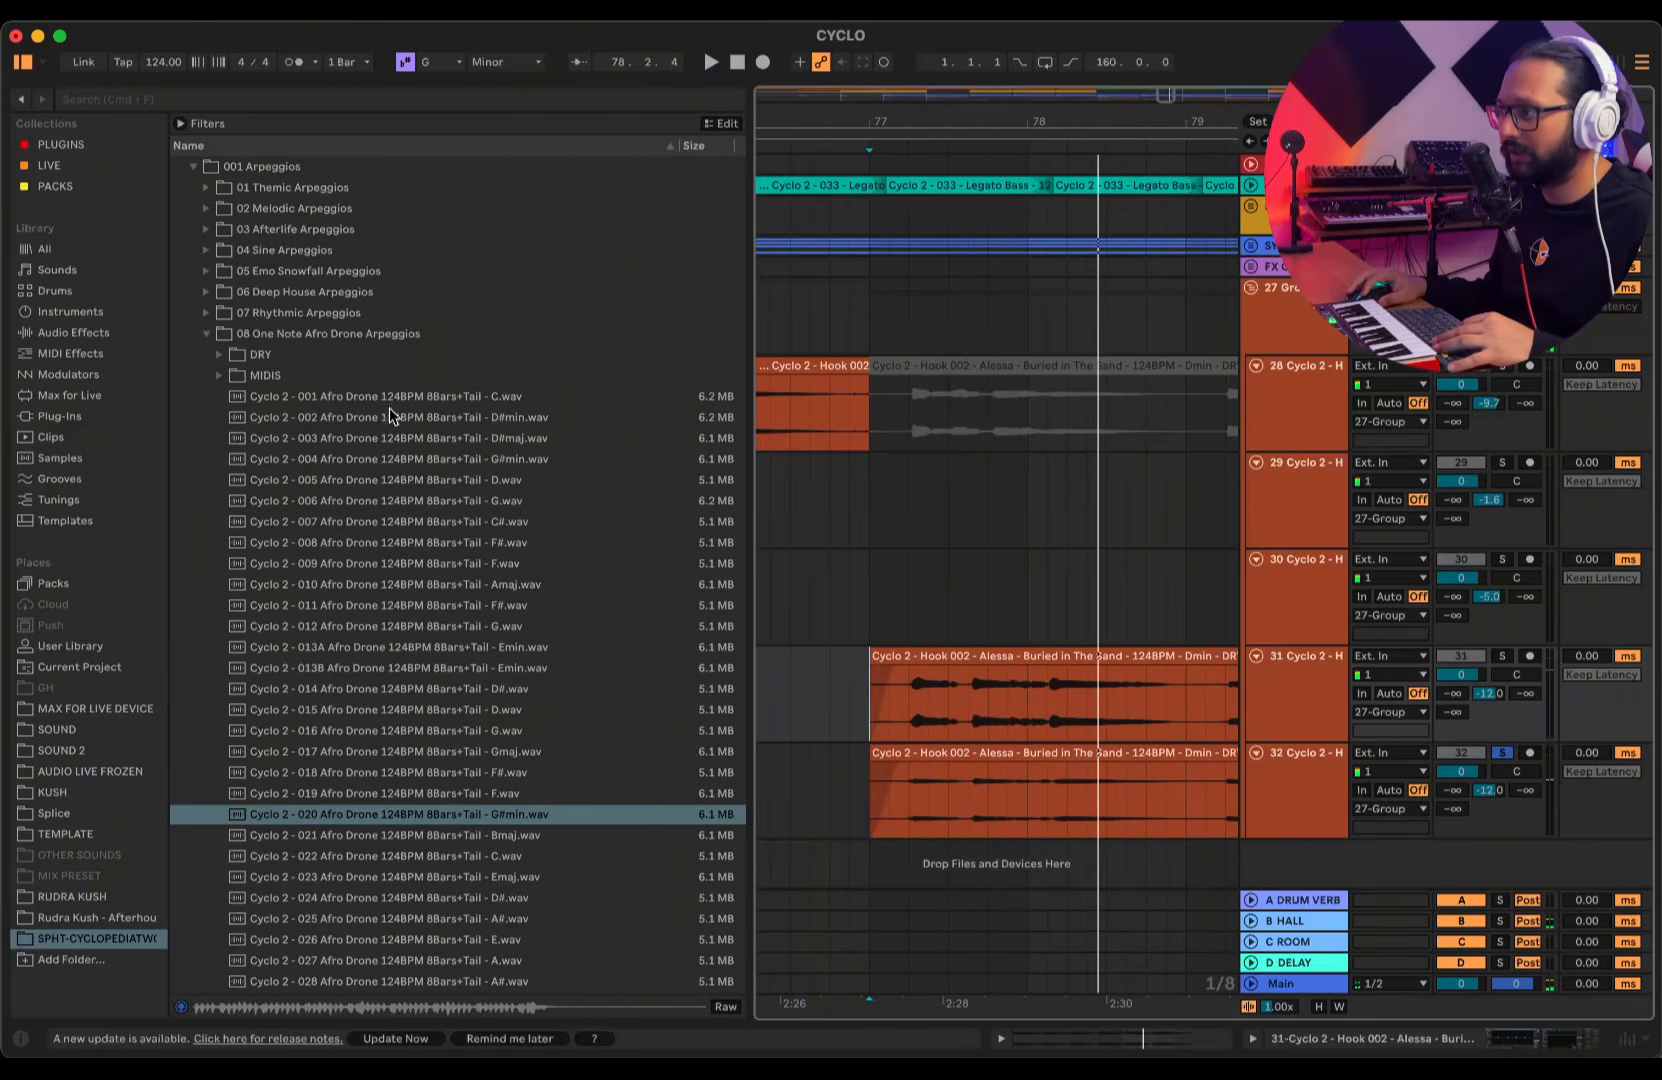
{"action": "double_click", "coordinate": [240, 337]}
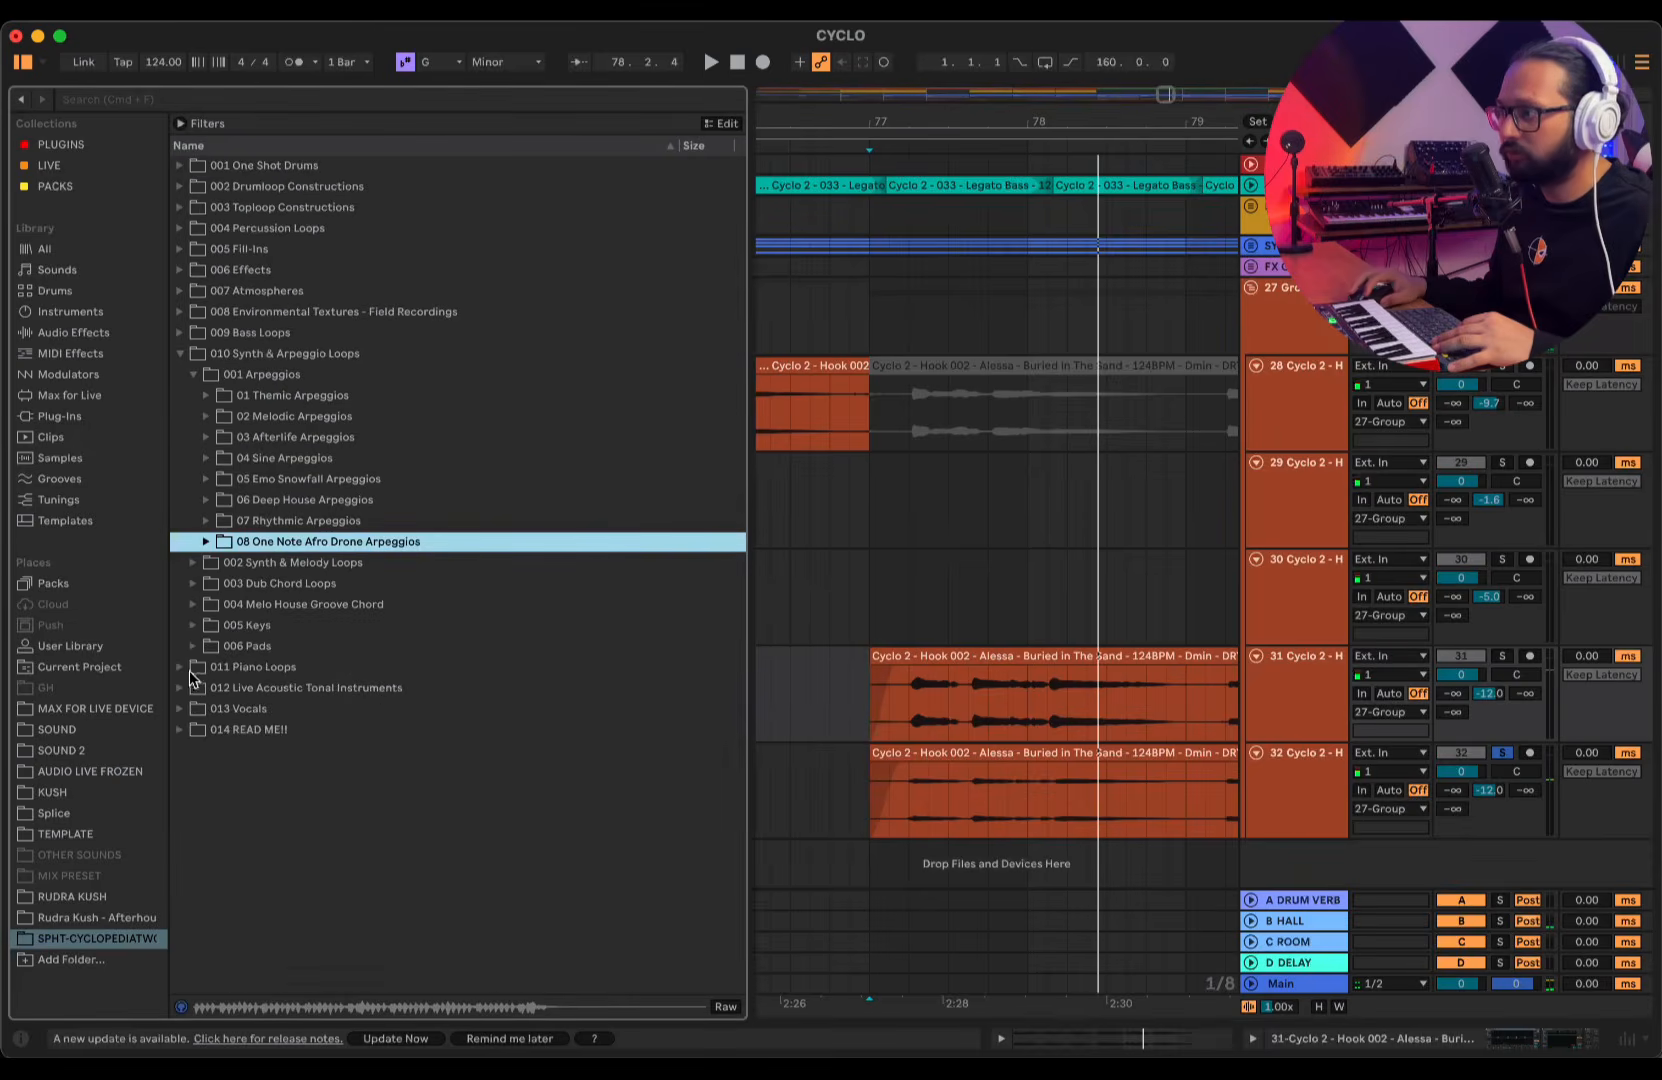
{"action": "left_click", "coordinate": [186, 710]}
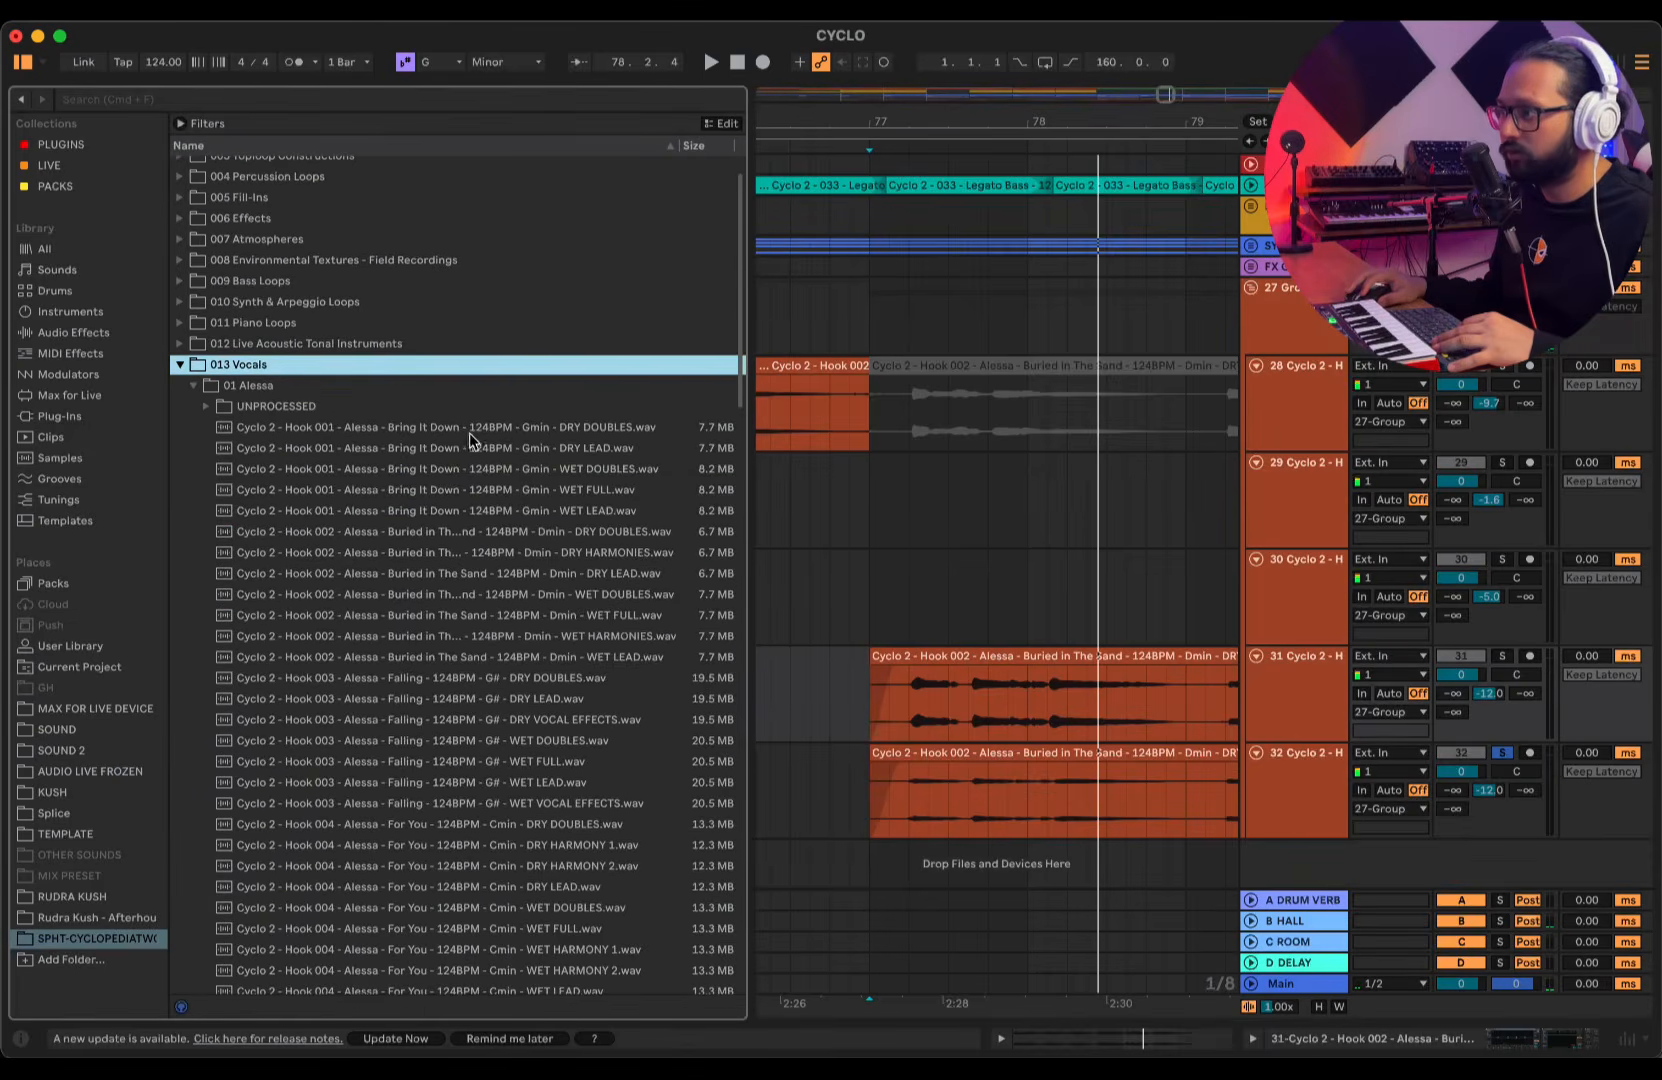
- Preview the Hook 001 Bring It Down dry and wet samples and the Hook 002 Buried in The Sand DRY LEAD
{"action": "left_click", "coordinate": [520, 433]}
{"action": "key", "text": "Down"}
{"action": "key", "text": "Down"}
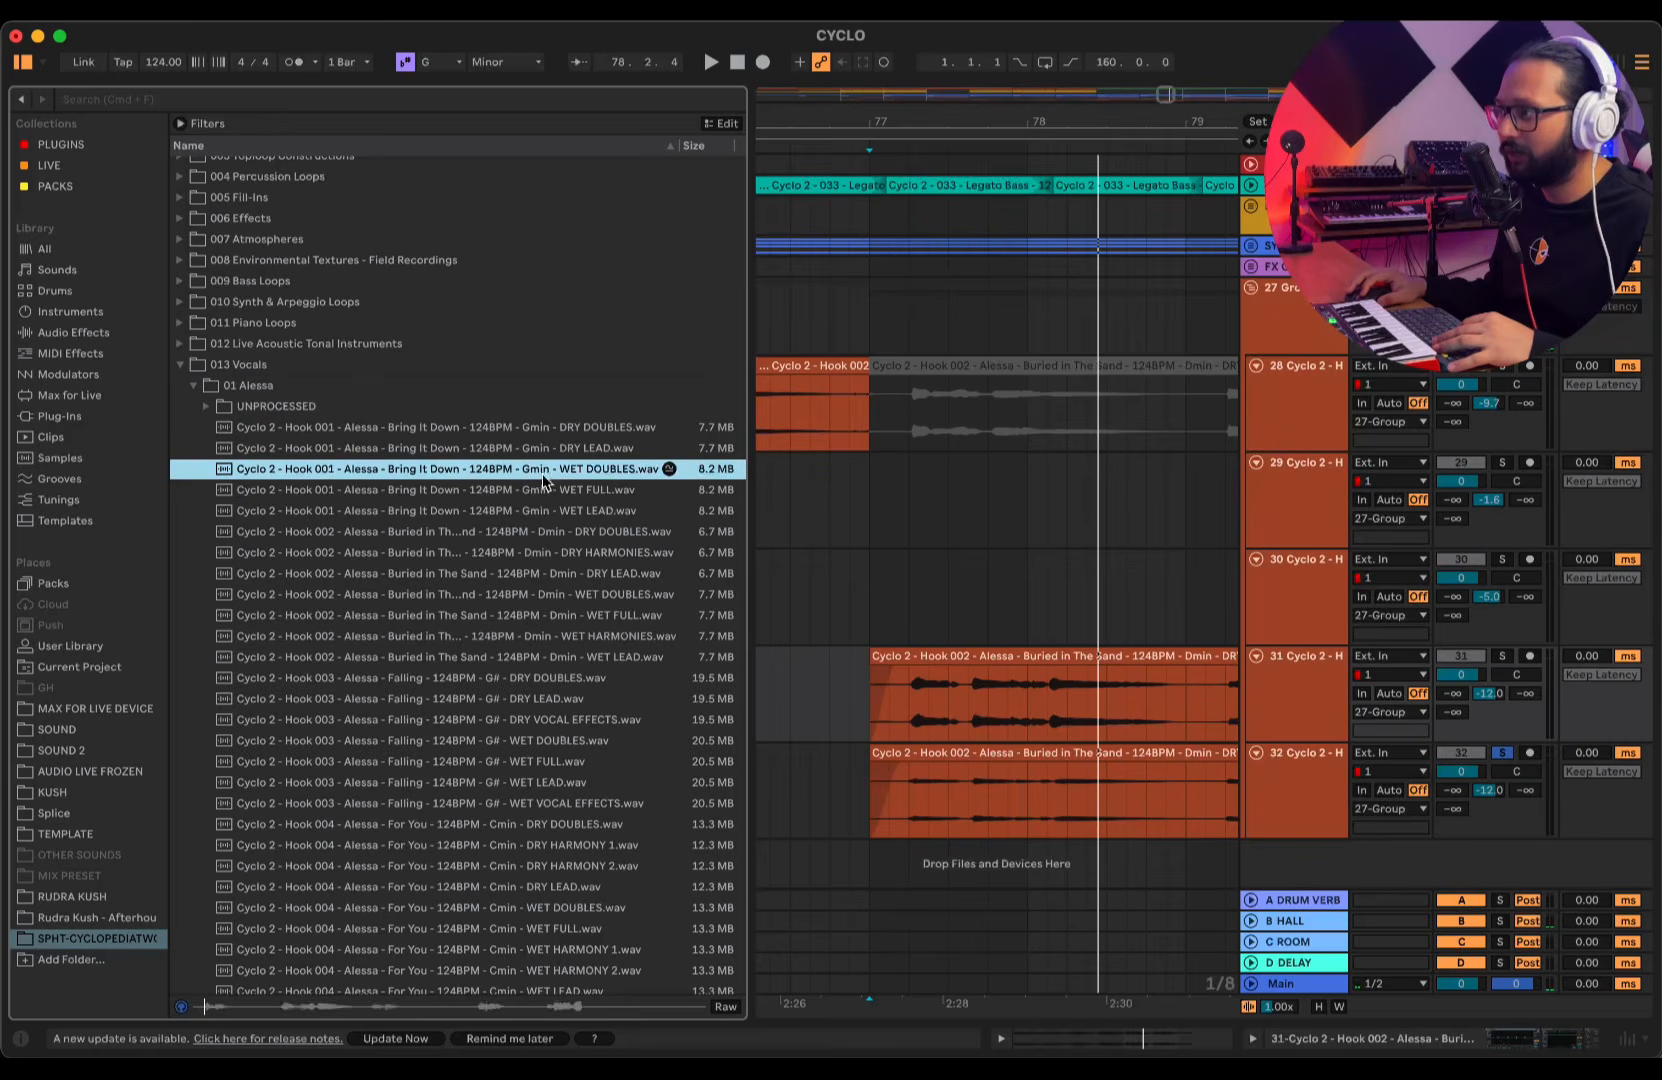
{"action": "key", "text": "Down"}
{"action": "key", "text": "Down"}
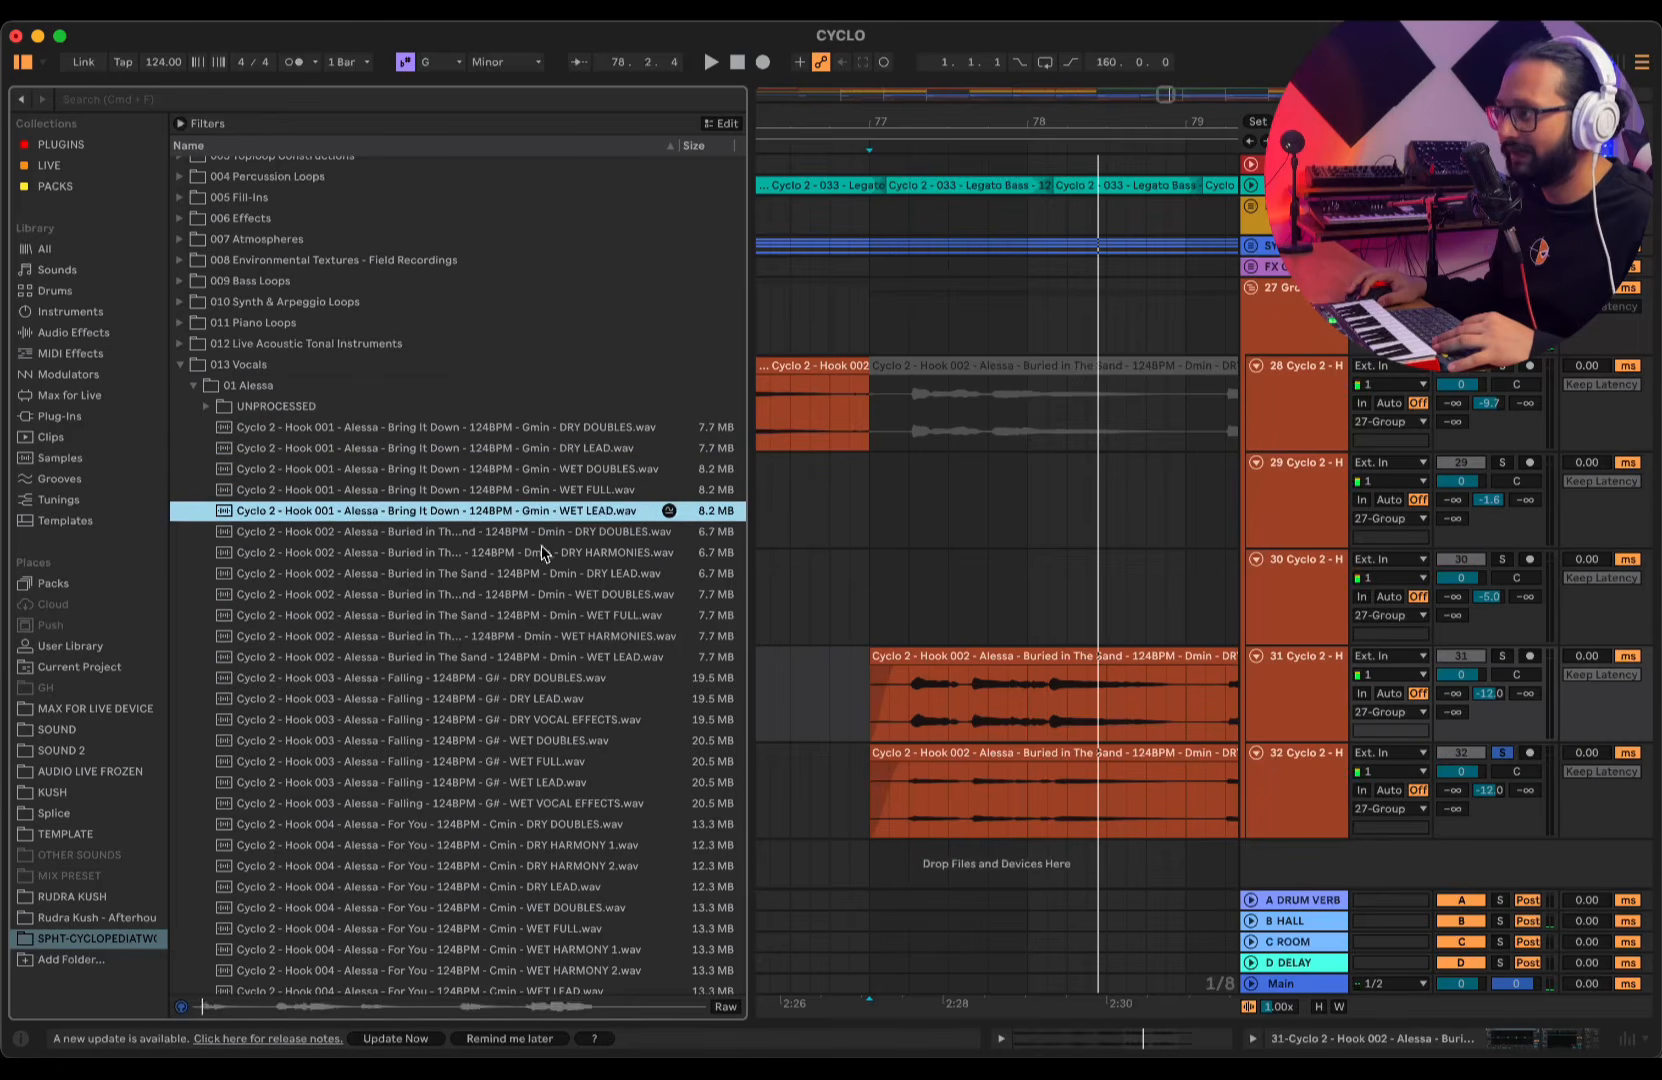
{"action": "left_click", "coordinate": [527, 571]}
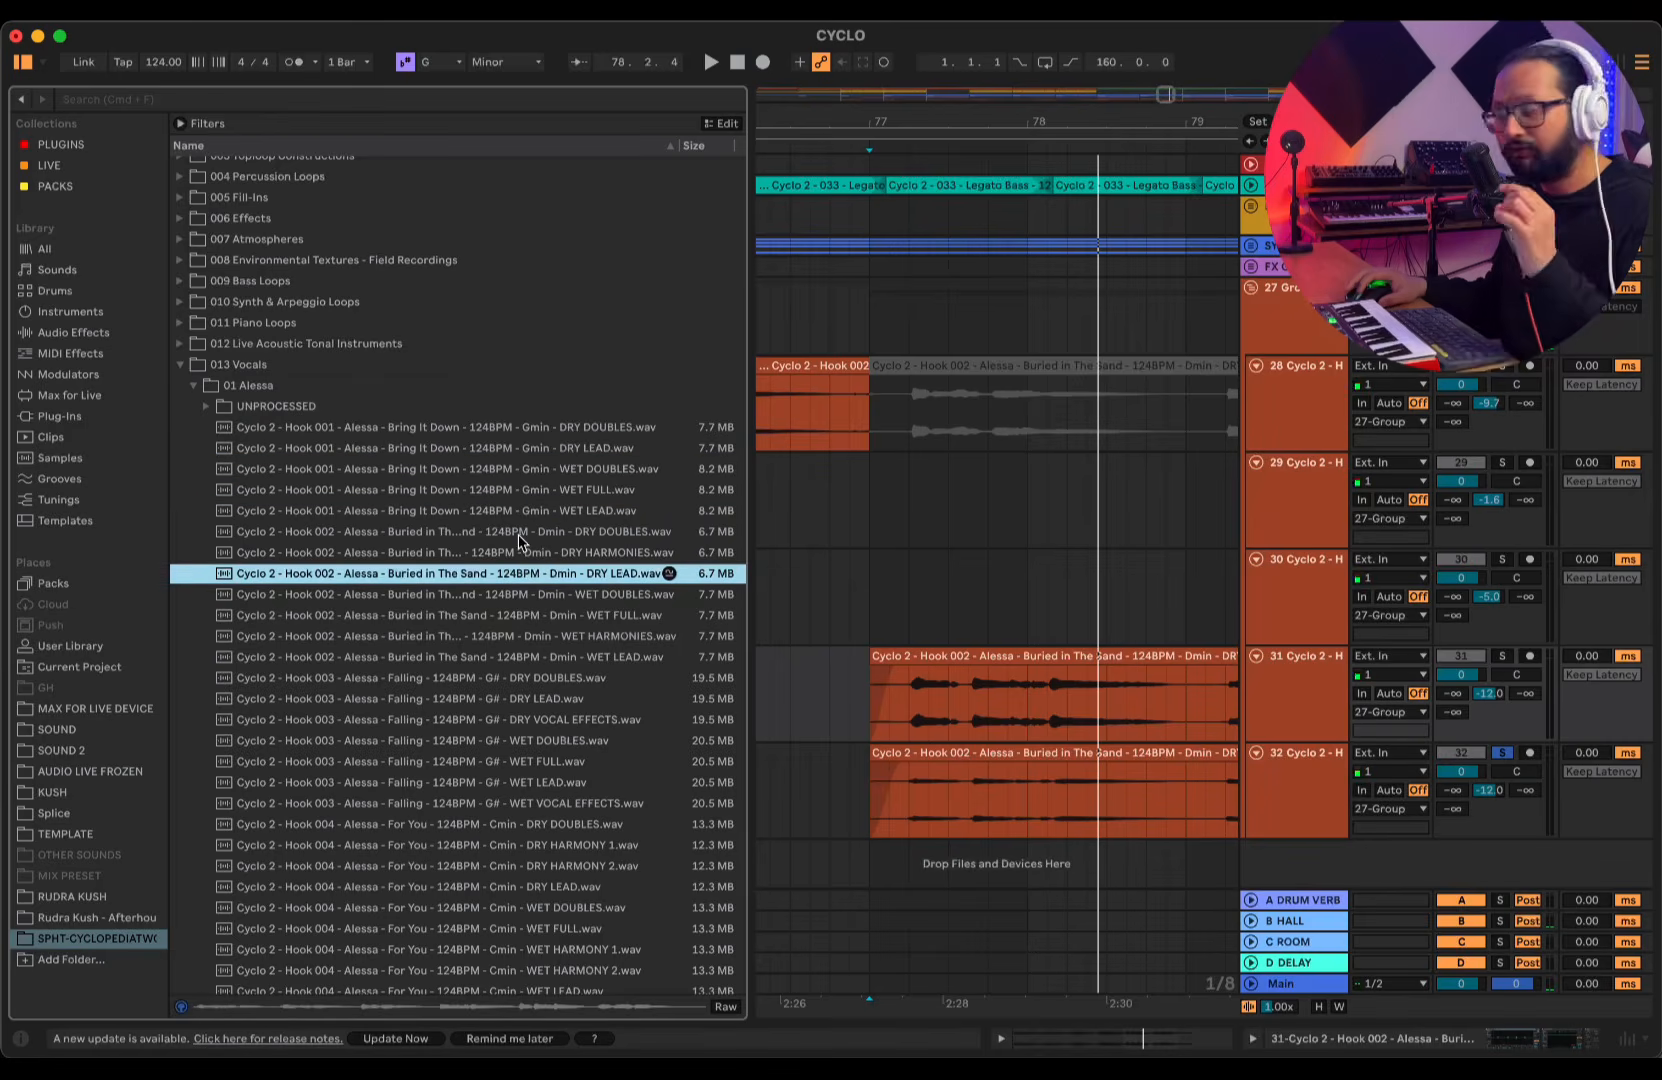
- Look through the UNPROCESSED vocal stems, and collapse the first vocalist's folder to show the other vocal folders
{"action": "left_click_drag", "start_coordinate": [1003, 122], "coordinate": [1003, 40]}
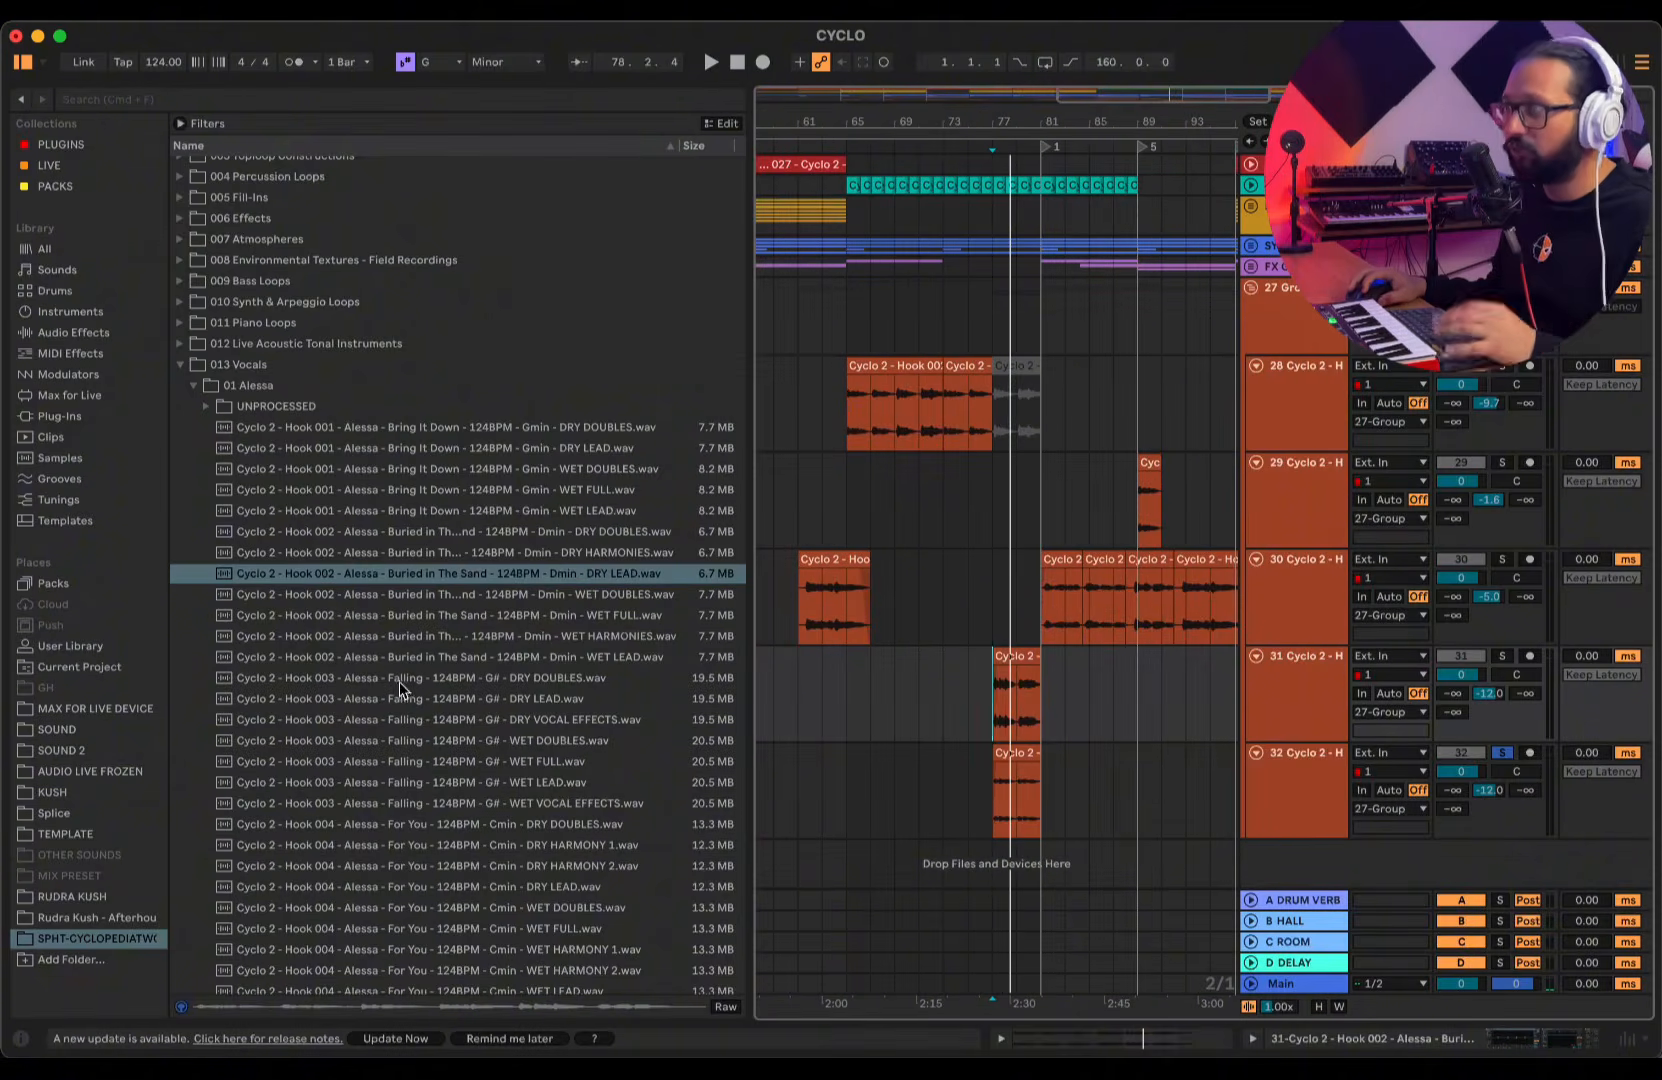
{"action": "left_click", "coordinate": [209, 406]}
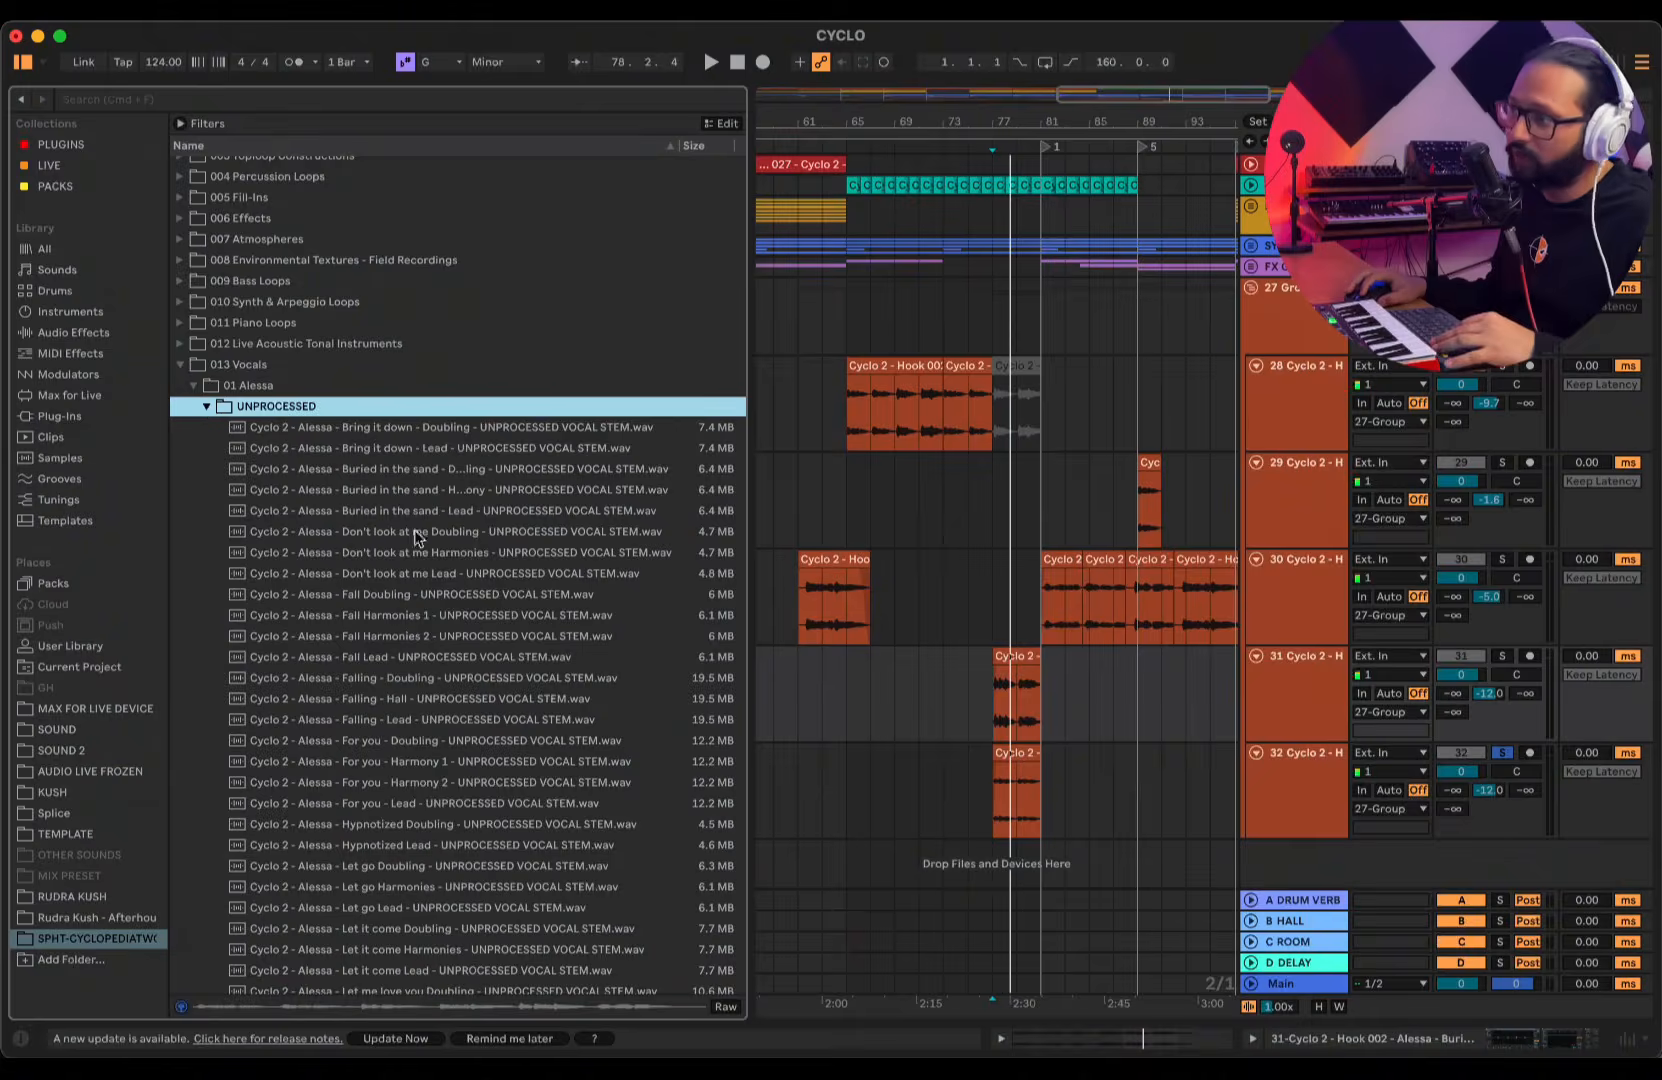
{"action": "left_click", "coordinate": [192, 388]}
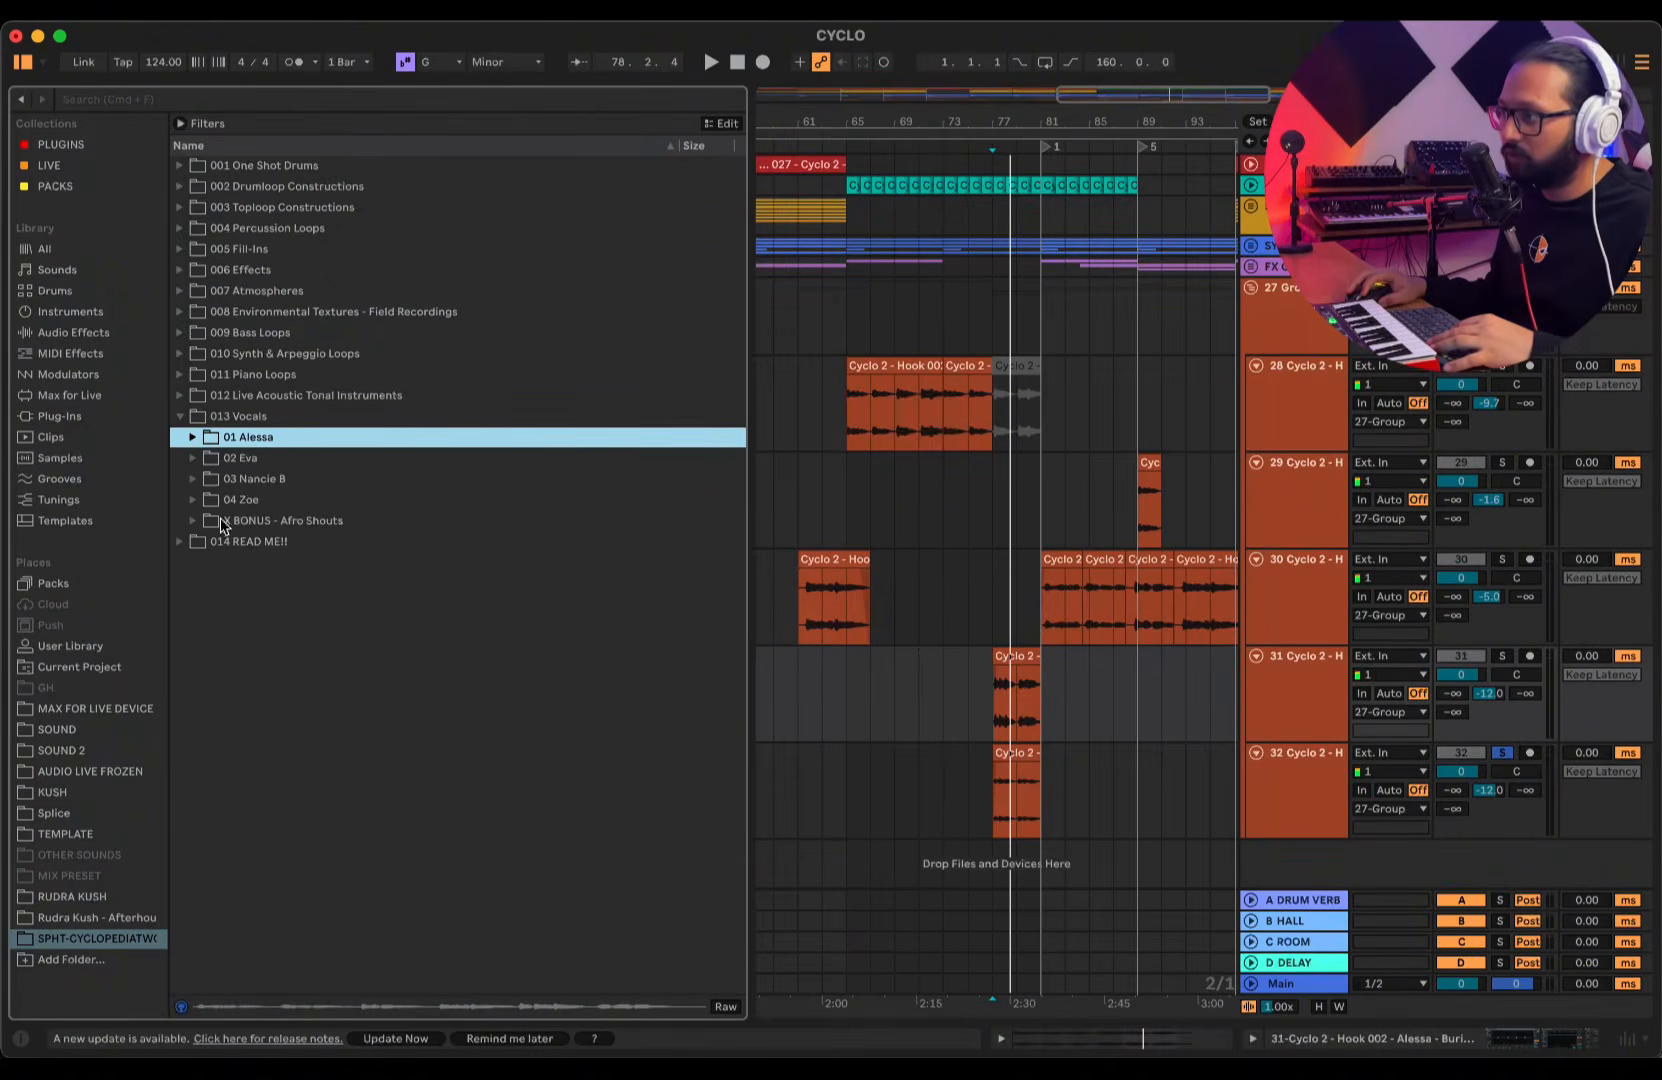
- Skim the first vocalist's unprocessed stems and Hook 001 to 006 samples, and collapse the UNPROCESSED and vocalist folders
{"action": "left_click", "coordinate": [192, 437]}
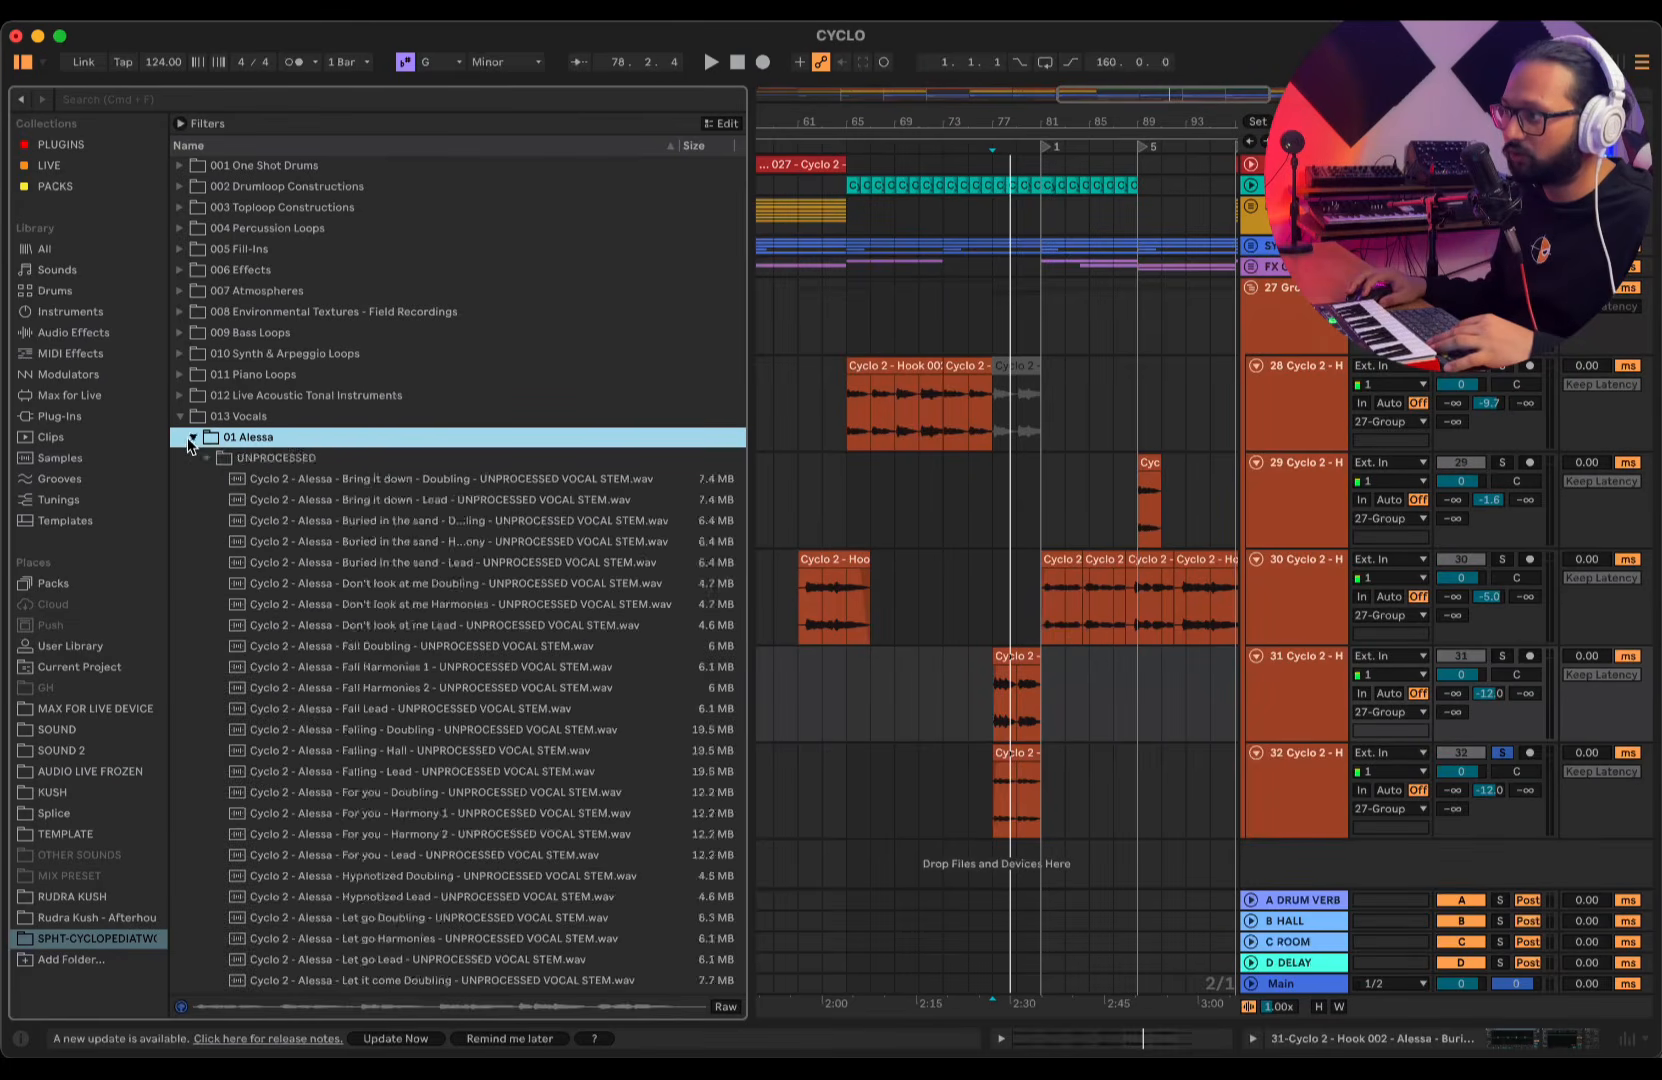
{"action": "left_click", "coordinate": [340, 688]}
{"action": "scroll", "coordinate": [367, 660], "scroll_direction": "down", "scroll_amount": 5}
{"action": "scroll", "coordinate": [367, 657], "scroll_direction": "down", "scroll_amount": 20}
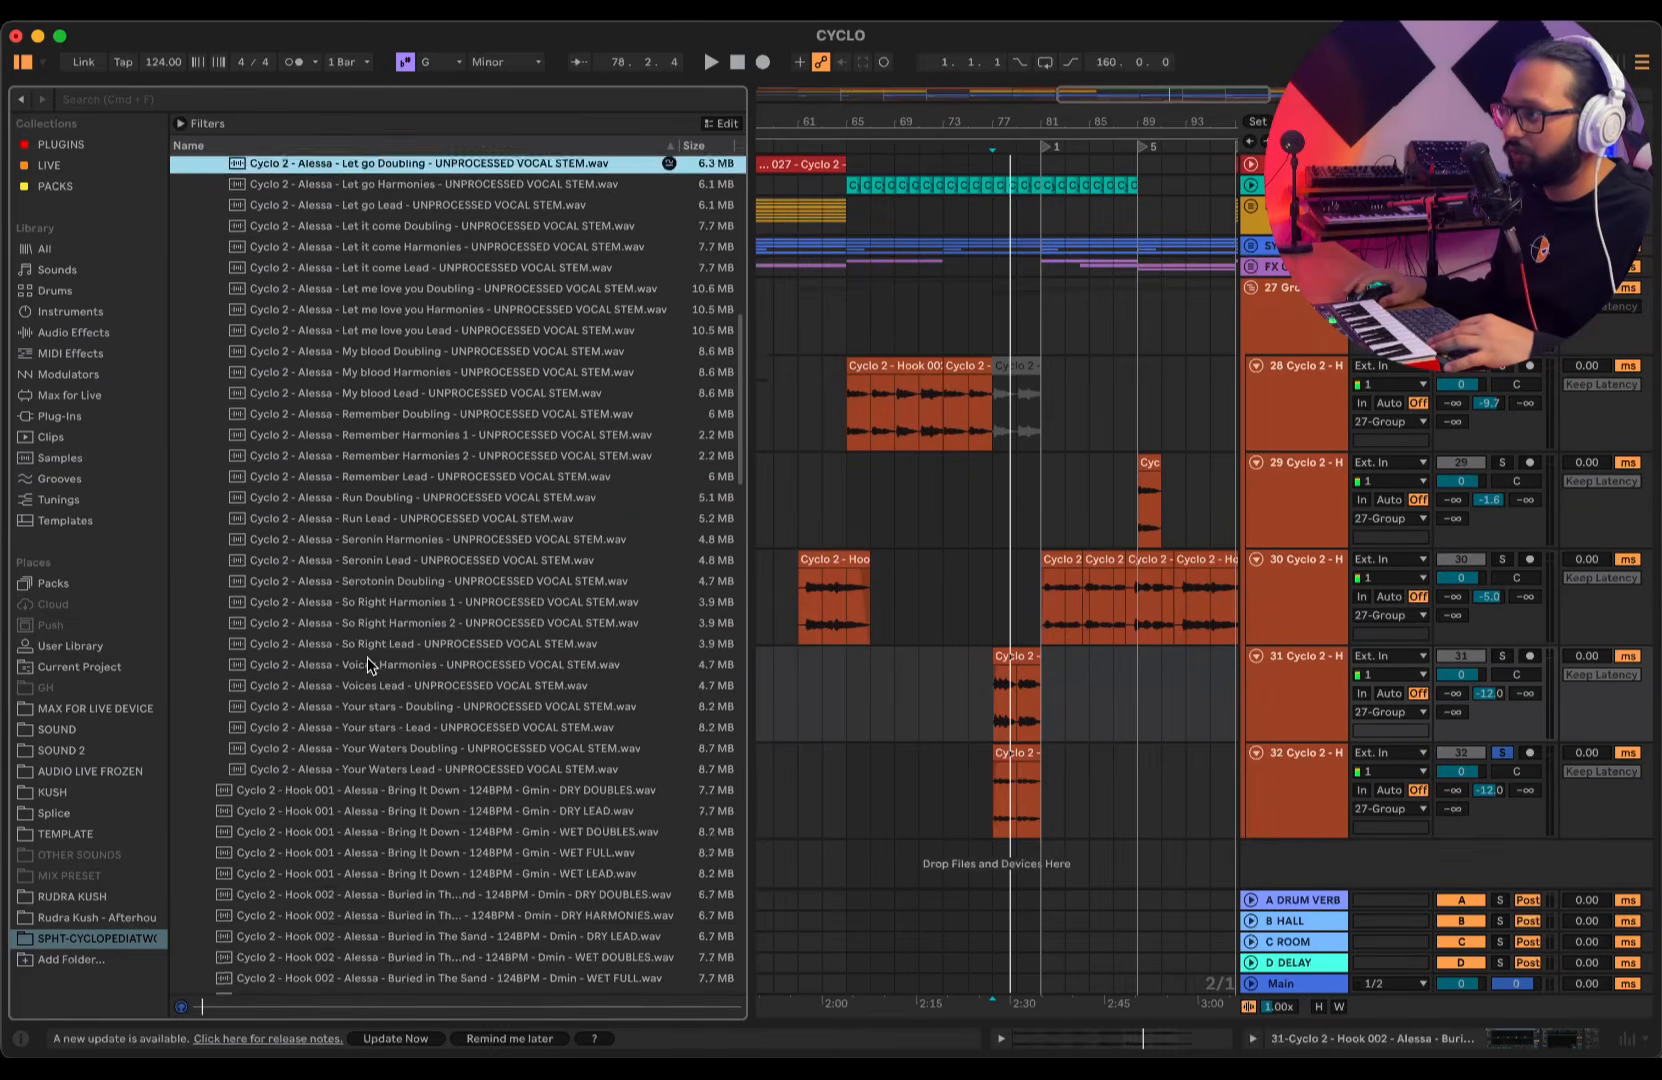
{"action": "scroll", "coordinate": [367, 657], "scroll_direction": "up", "scroll_amount": 20}
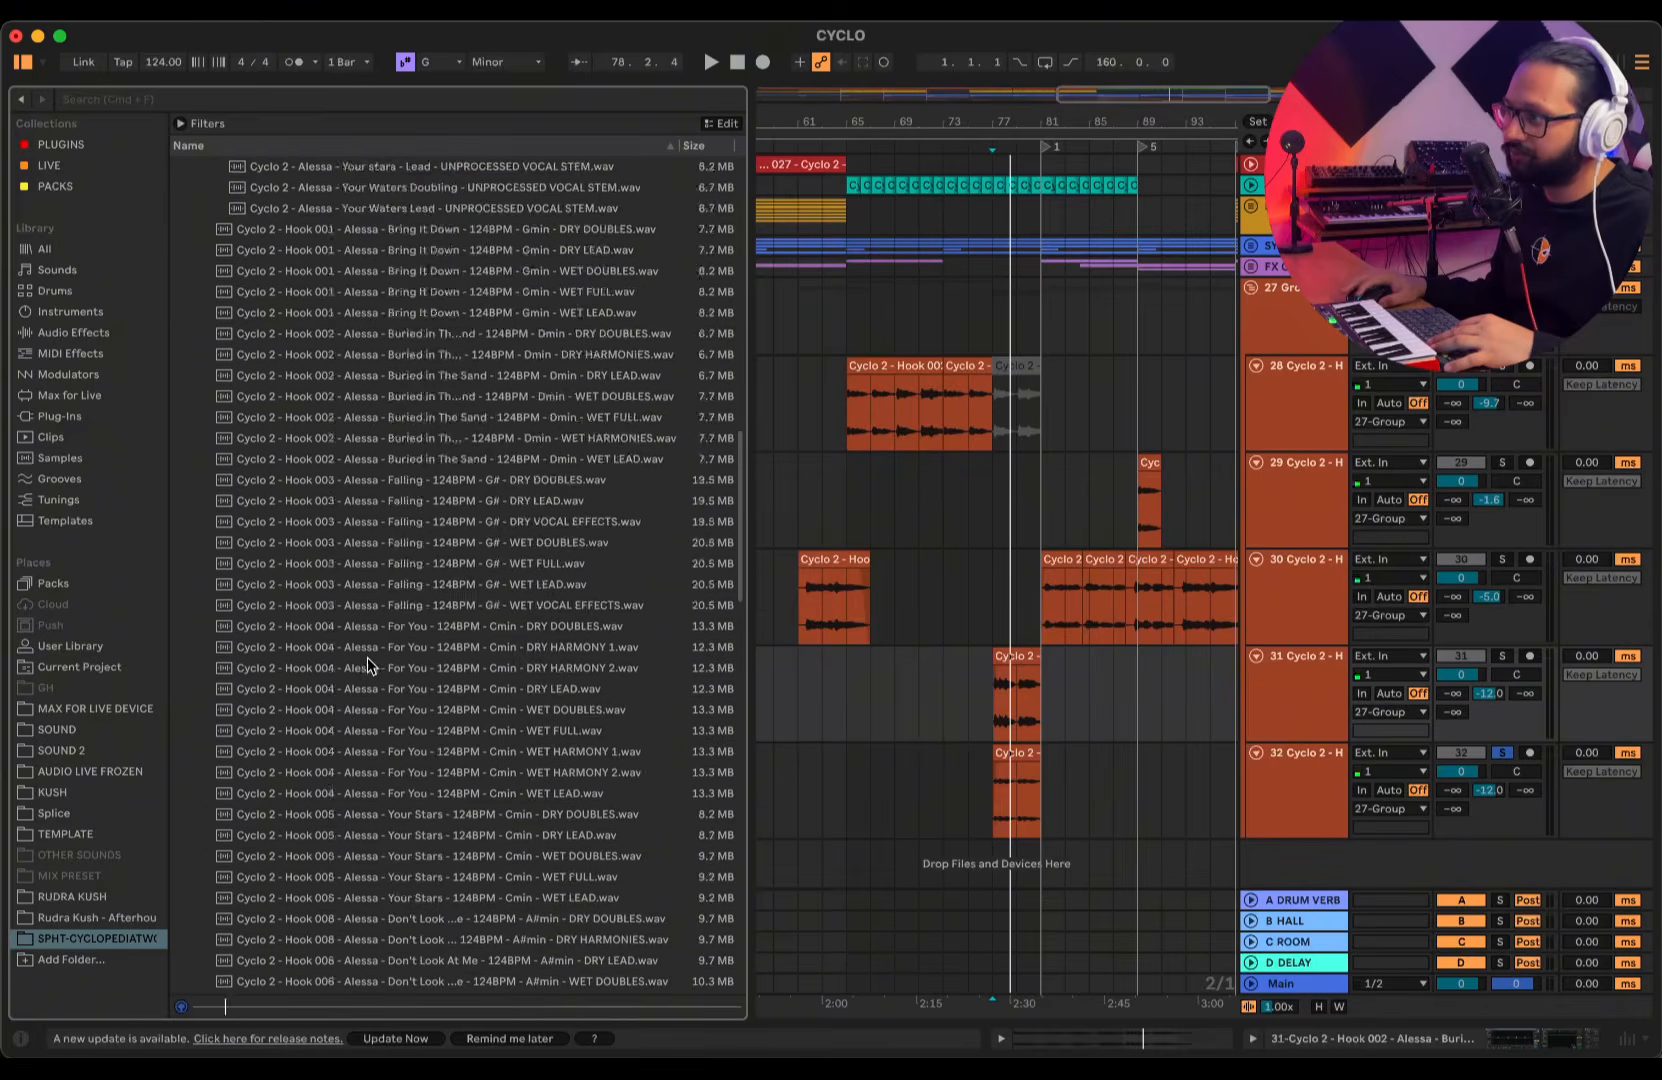
{"action": "left_click", "coordinate": [206, 419]}
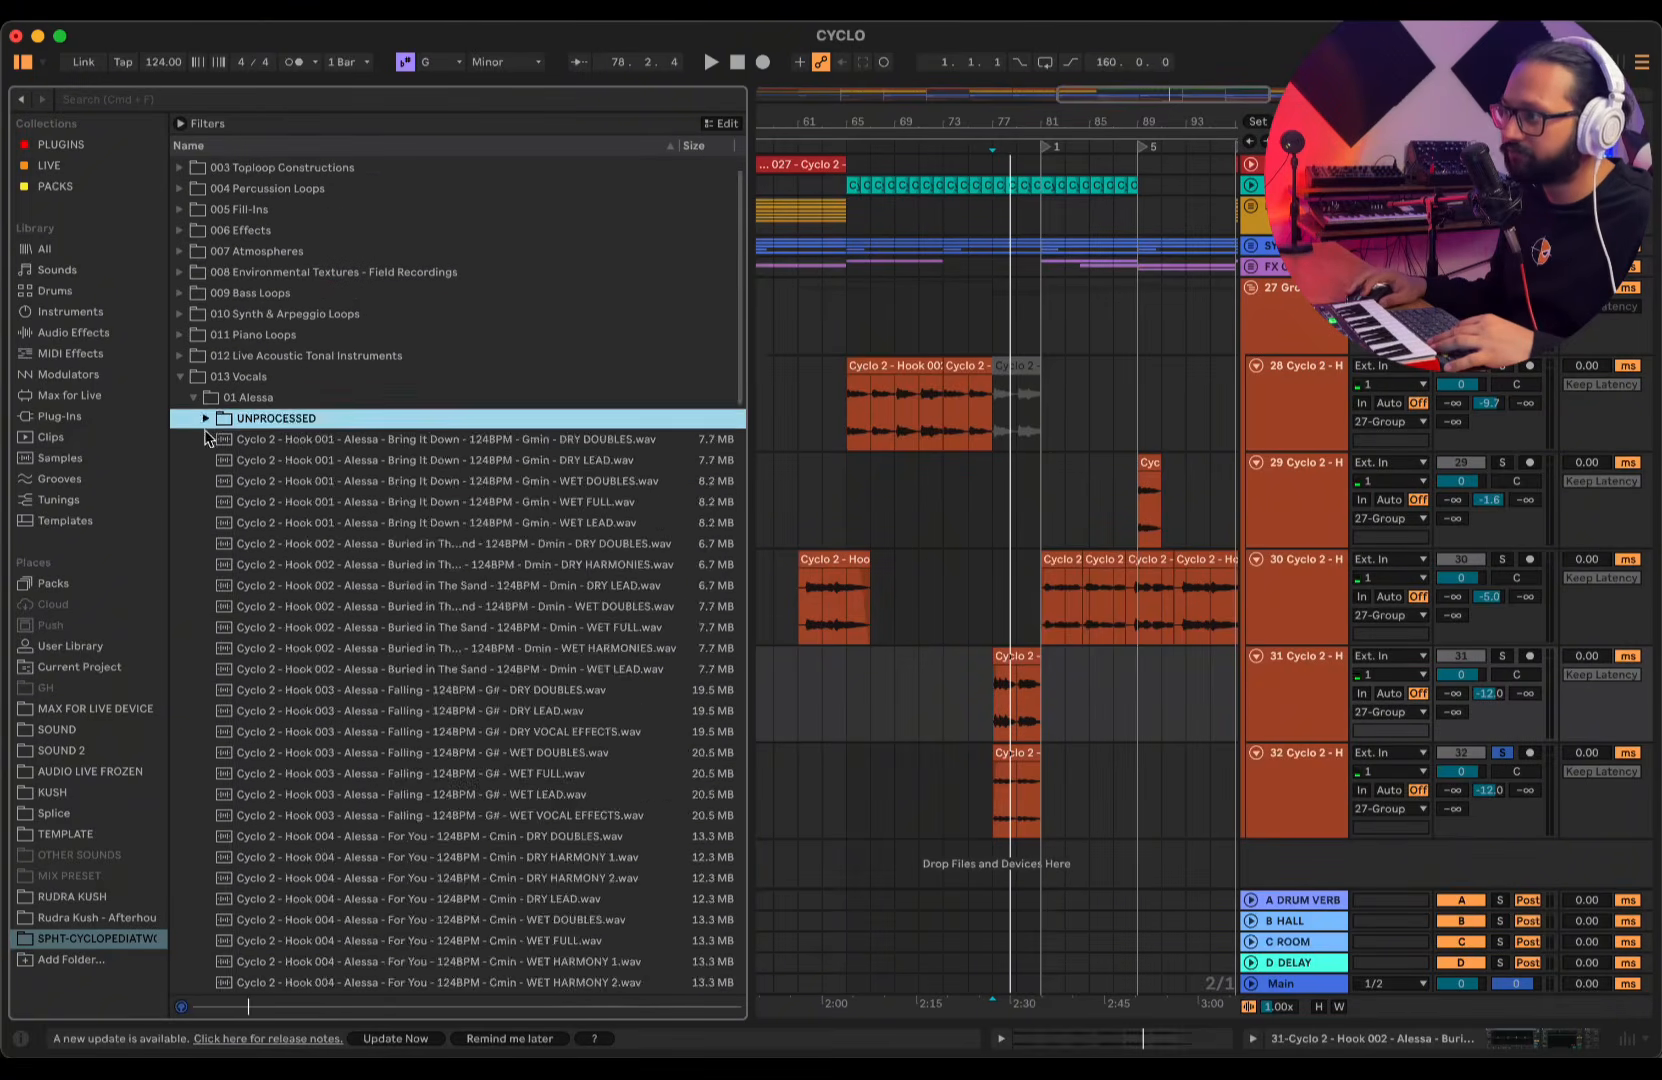
{"action": "left_click", "coordinate": [194, 399]}
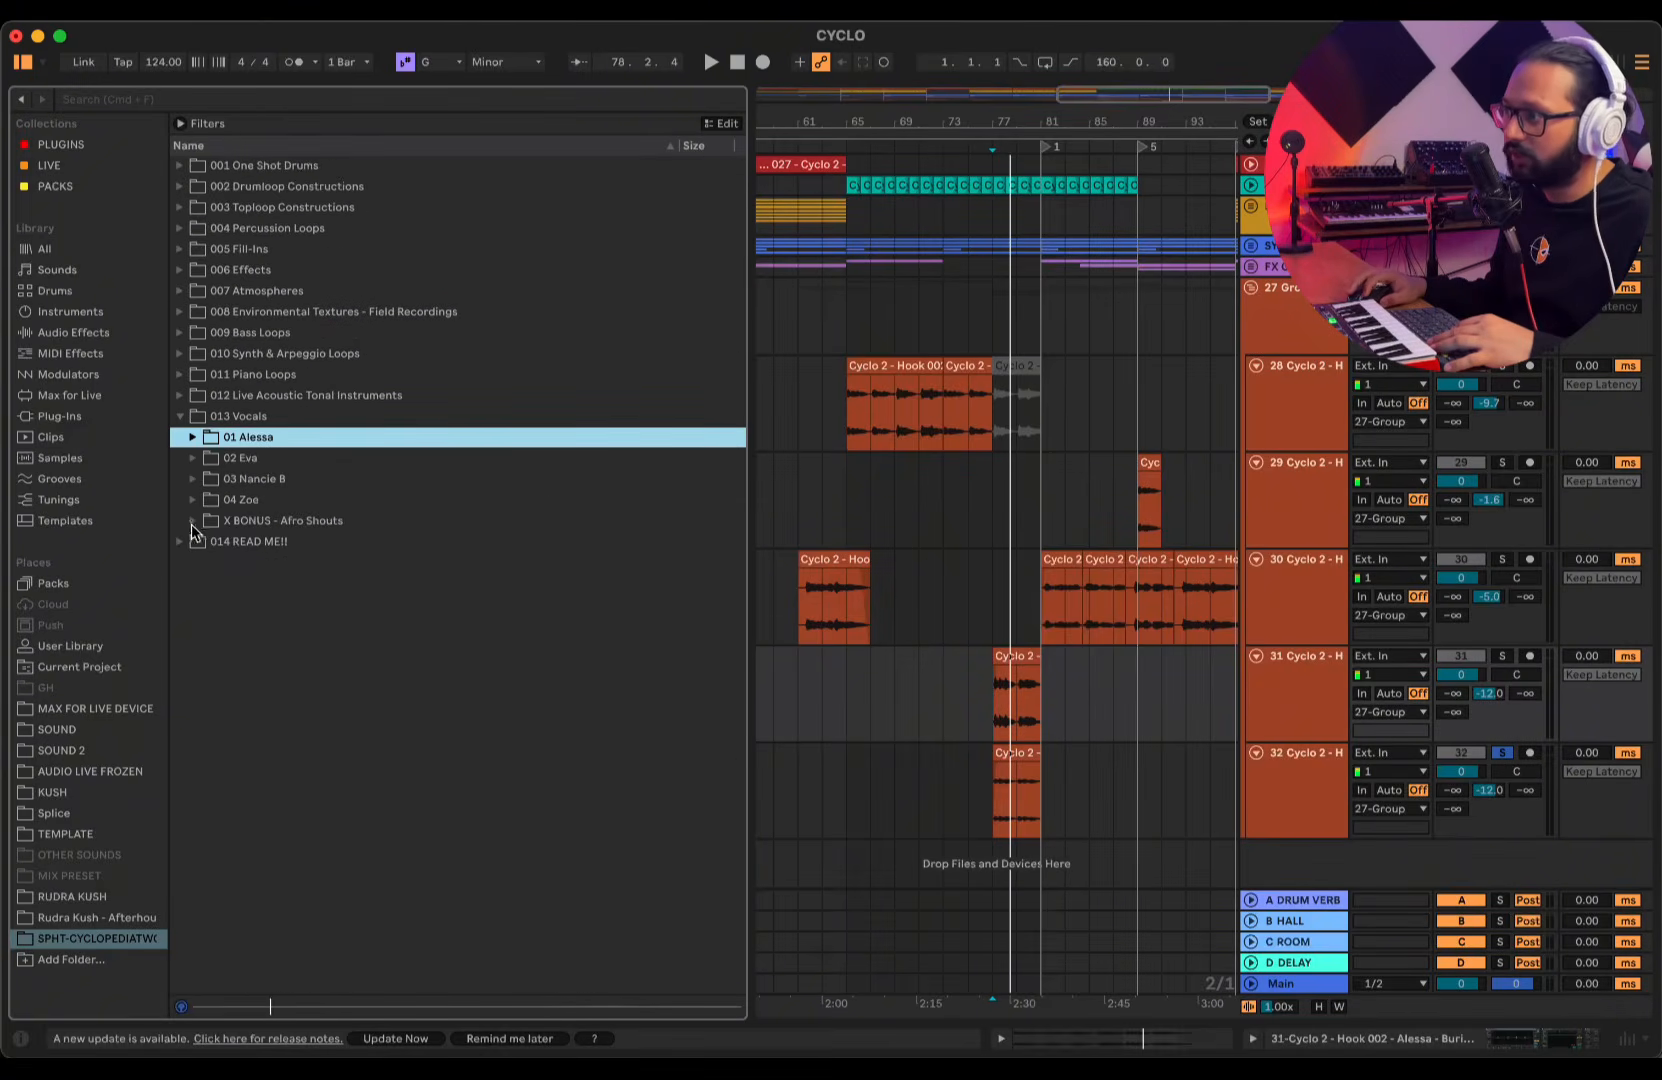
- Preview several X BONUS - Afro Shouts samples, including 005, 010, 013, 019 and 002, and collapse the 013 Vocals folder
{"action": "left_click", "coordinate": [193, 521]}
{"action": "left_click", "coordinate": [350, 622]}
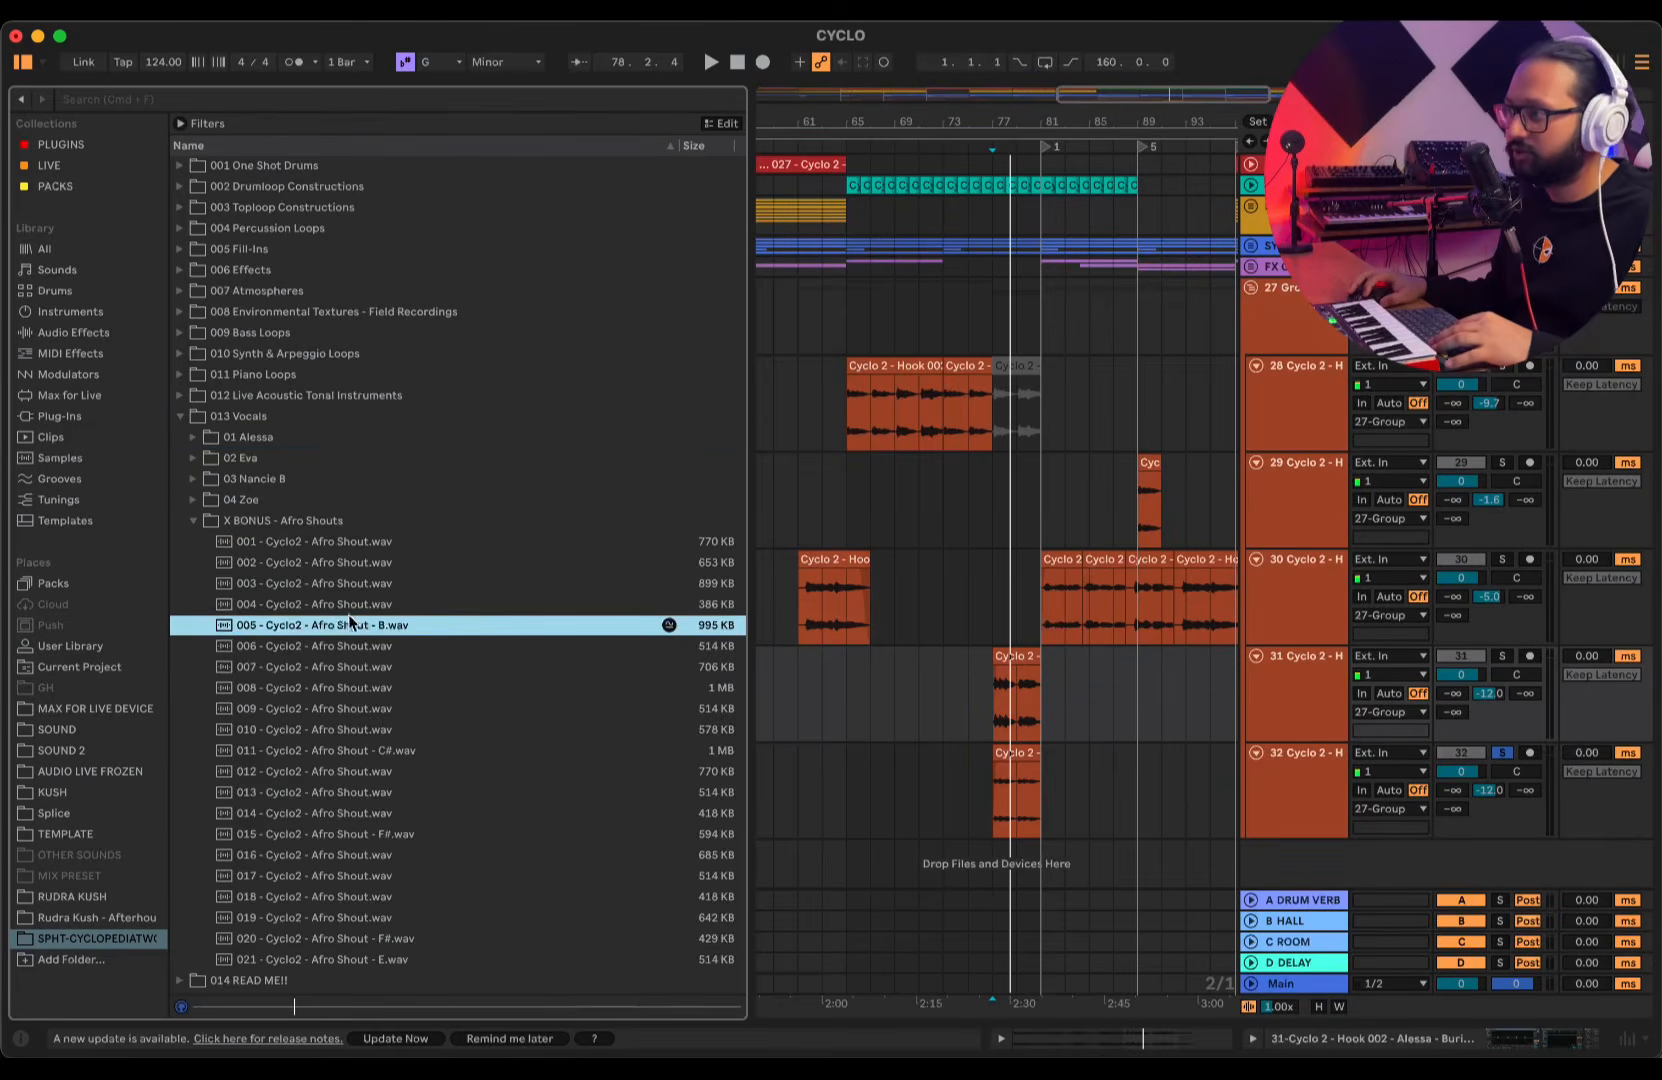
{"action": "left_click", "coordinate": [311, 671]}
{"action": "left_click", "coordinate": [316, 735]}
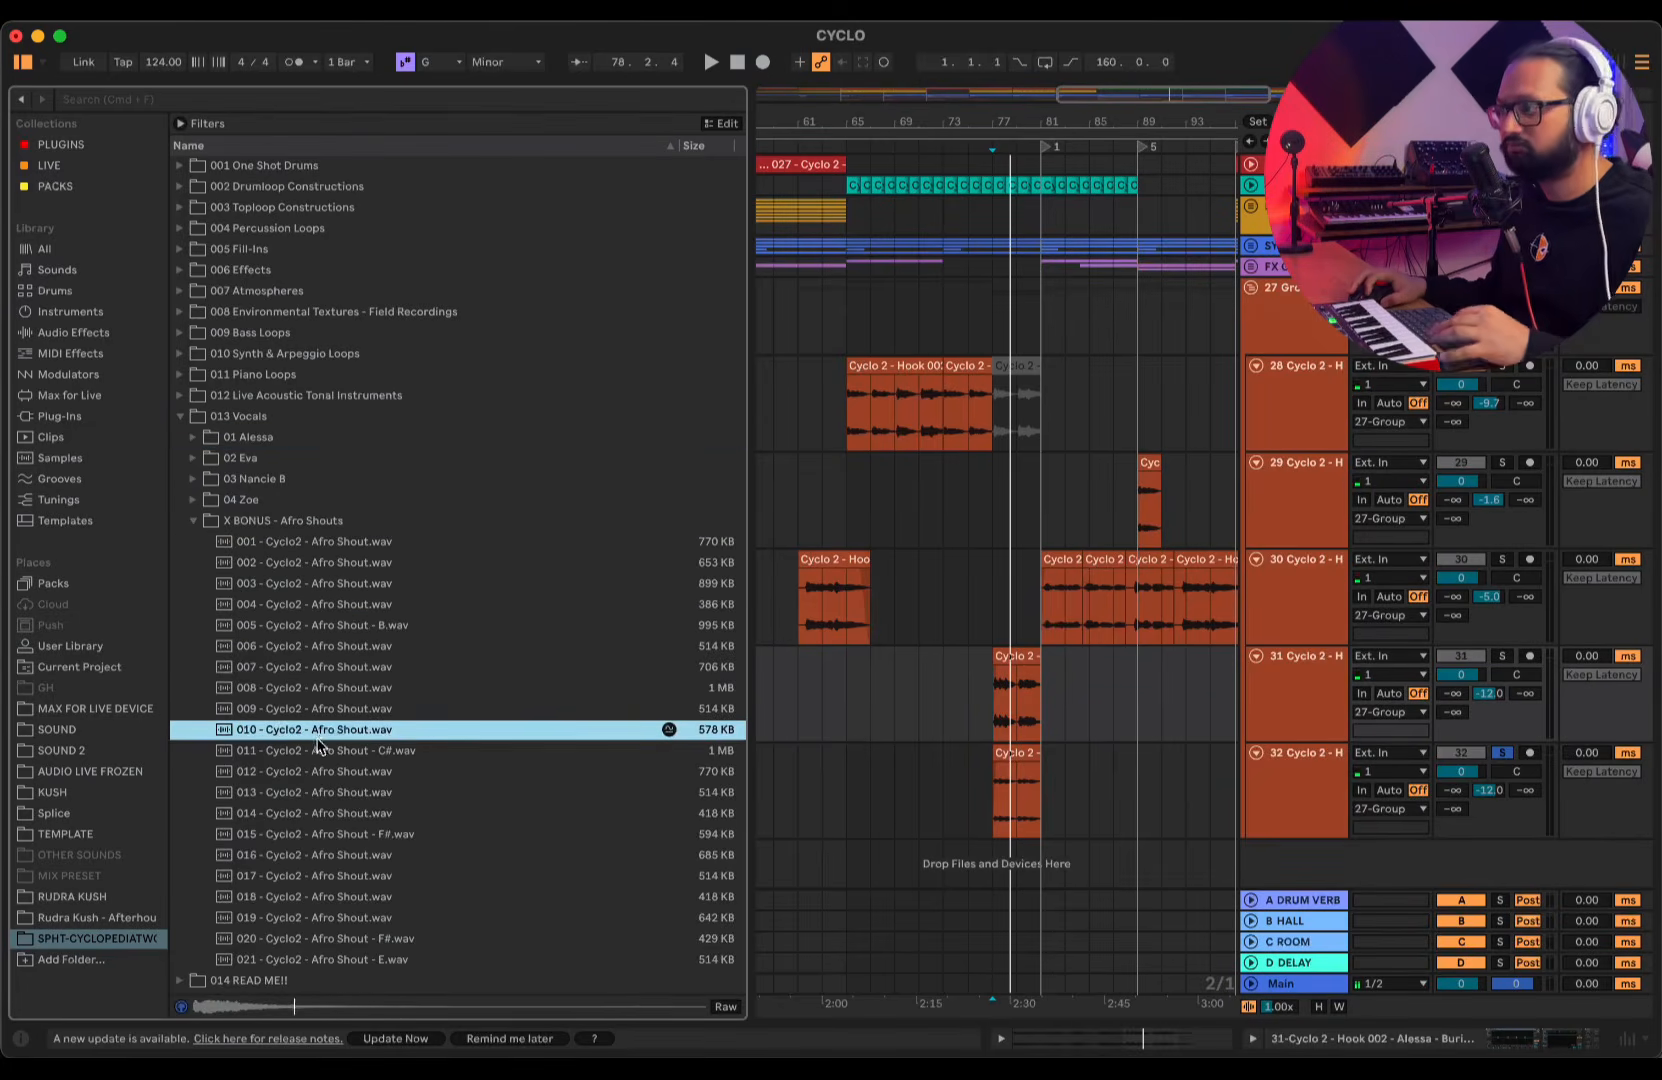
{"action": "left_click", "coordinate": [310, 873]}
{"action": "left_click", "coordinate": [325, 794]}
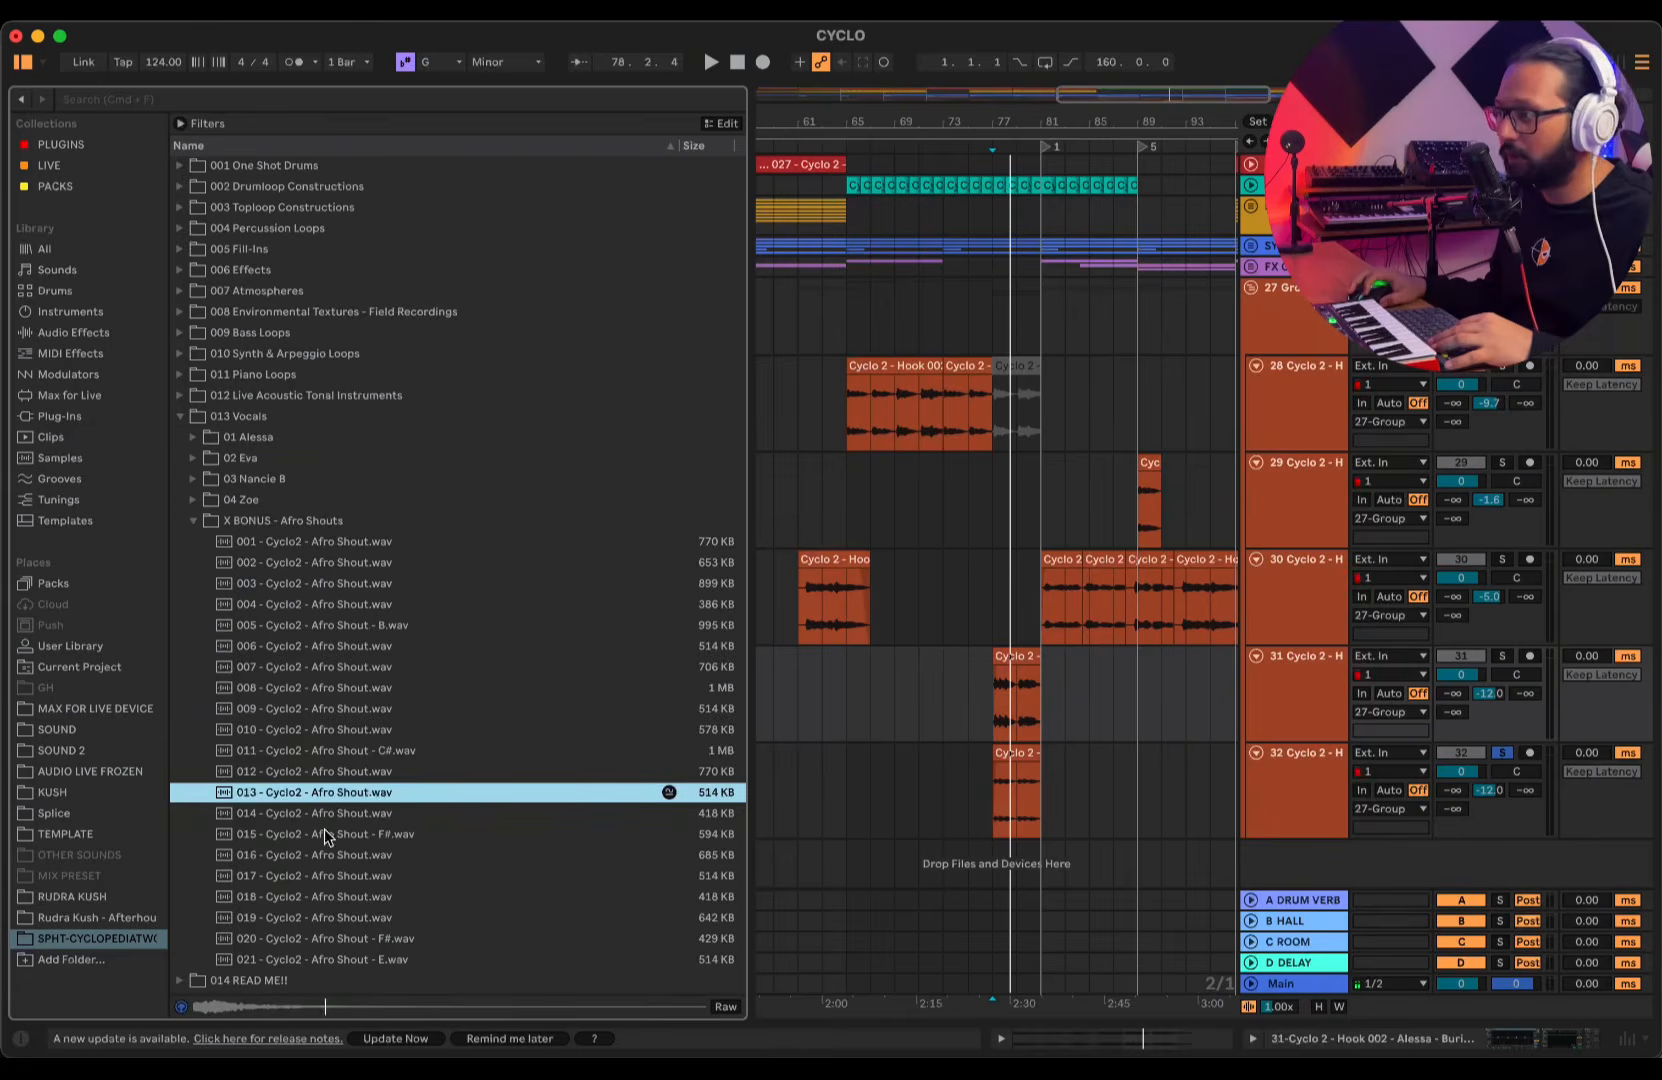
{"action": "left_click", "coordinate": [318, 914]}
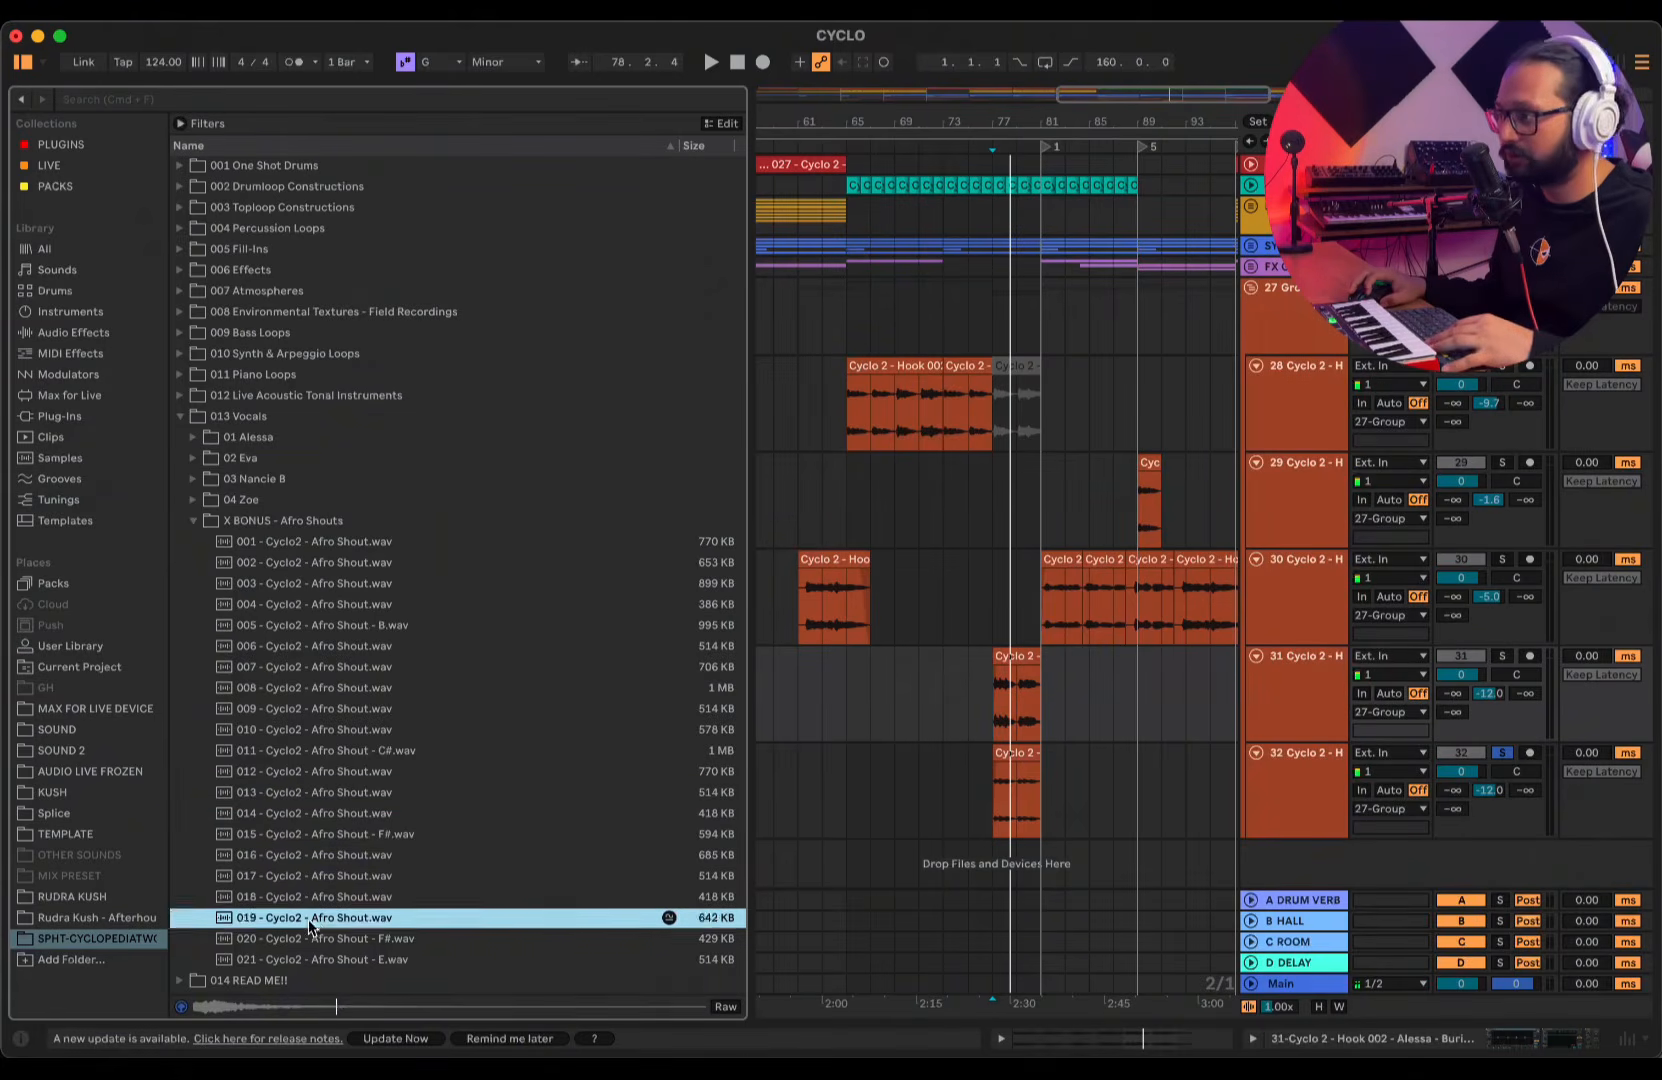
{"action": "left_click", "coordinate": [317, 671]}
{"action": "left_click", "coordinate": [268, 565]}
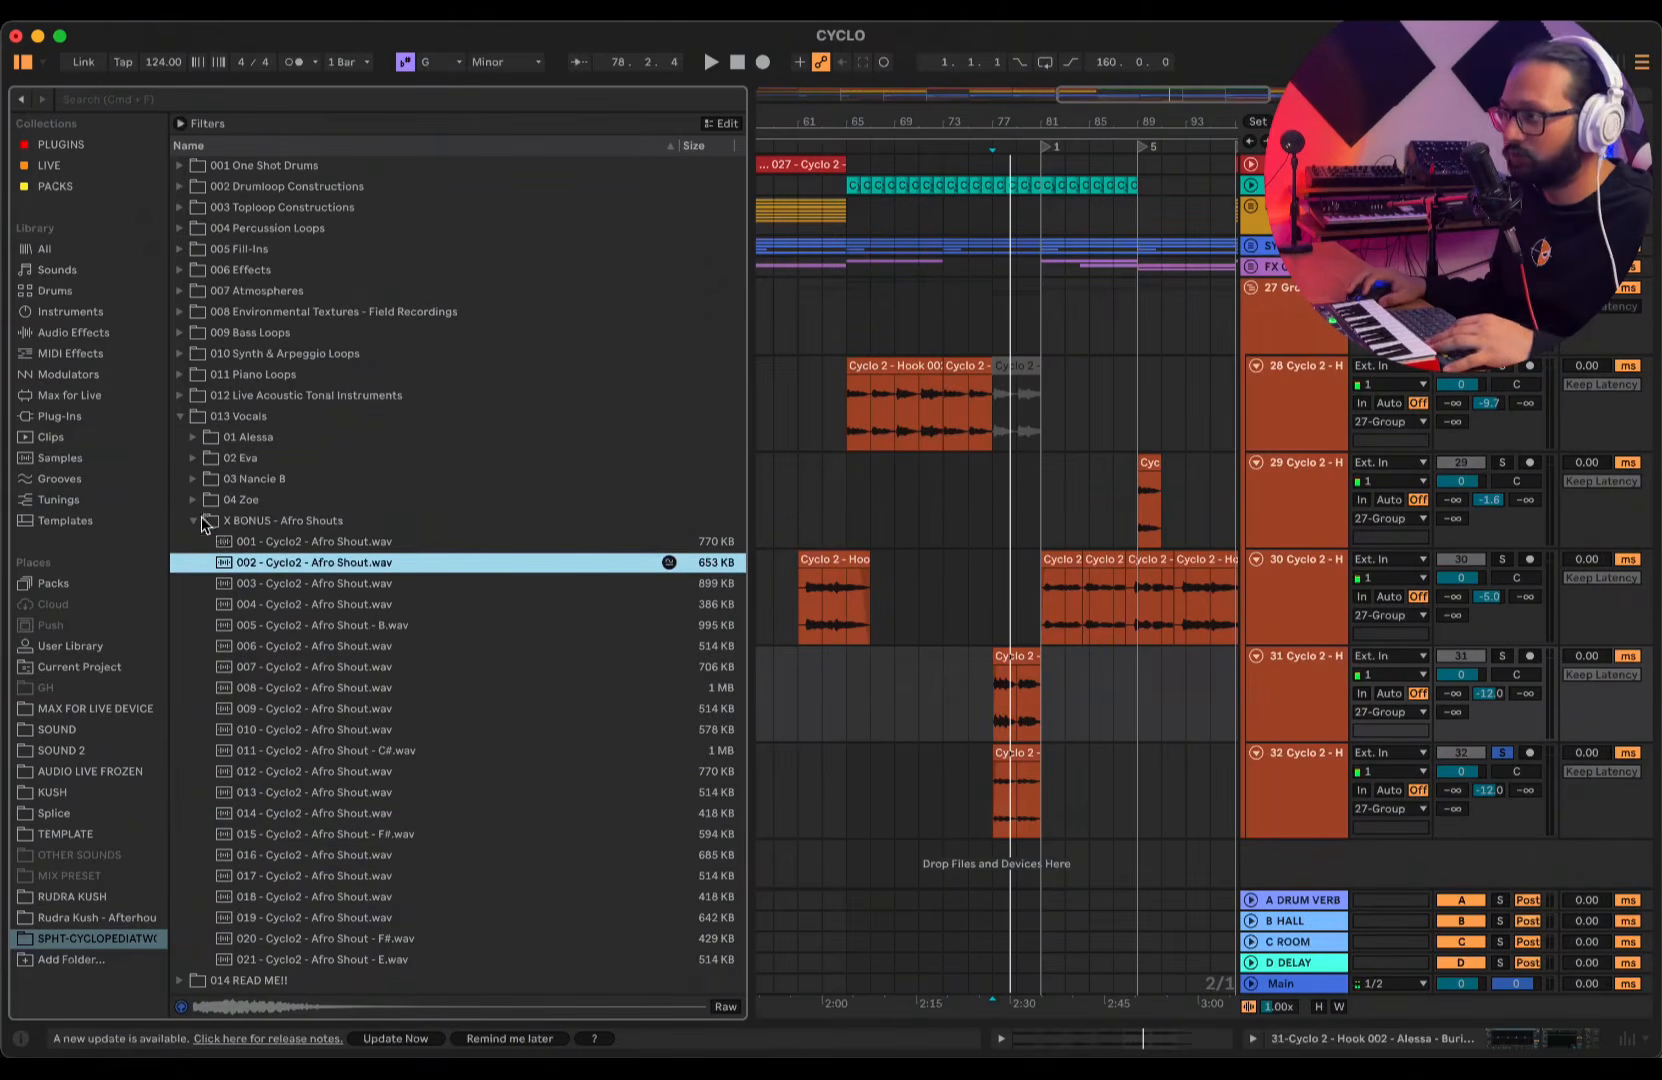
{"action": "left_click", "coordinate": [194, 520]}
{"action": "left_click", "coordinate": [179, 416]}
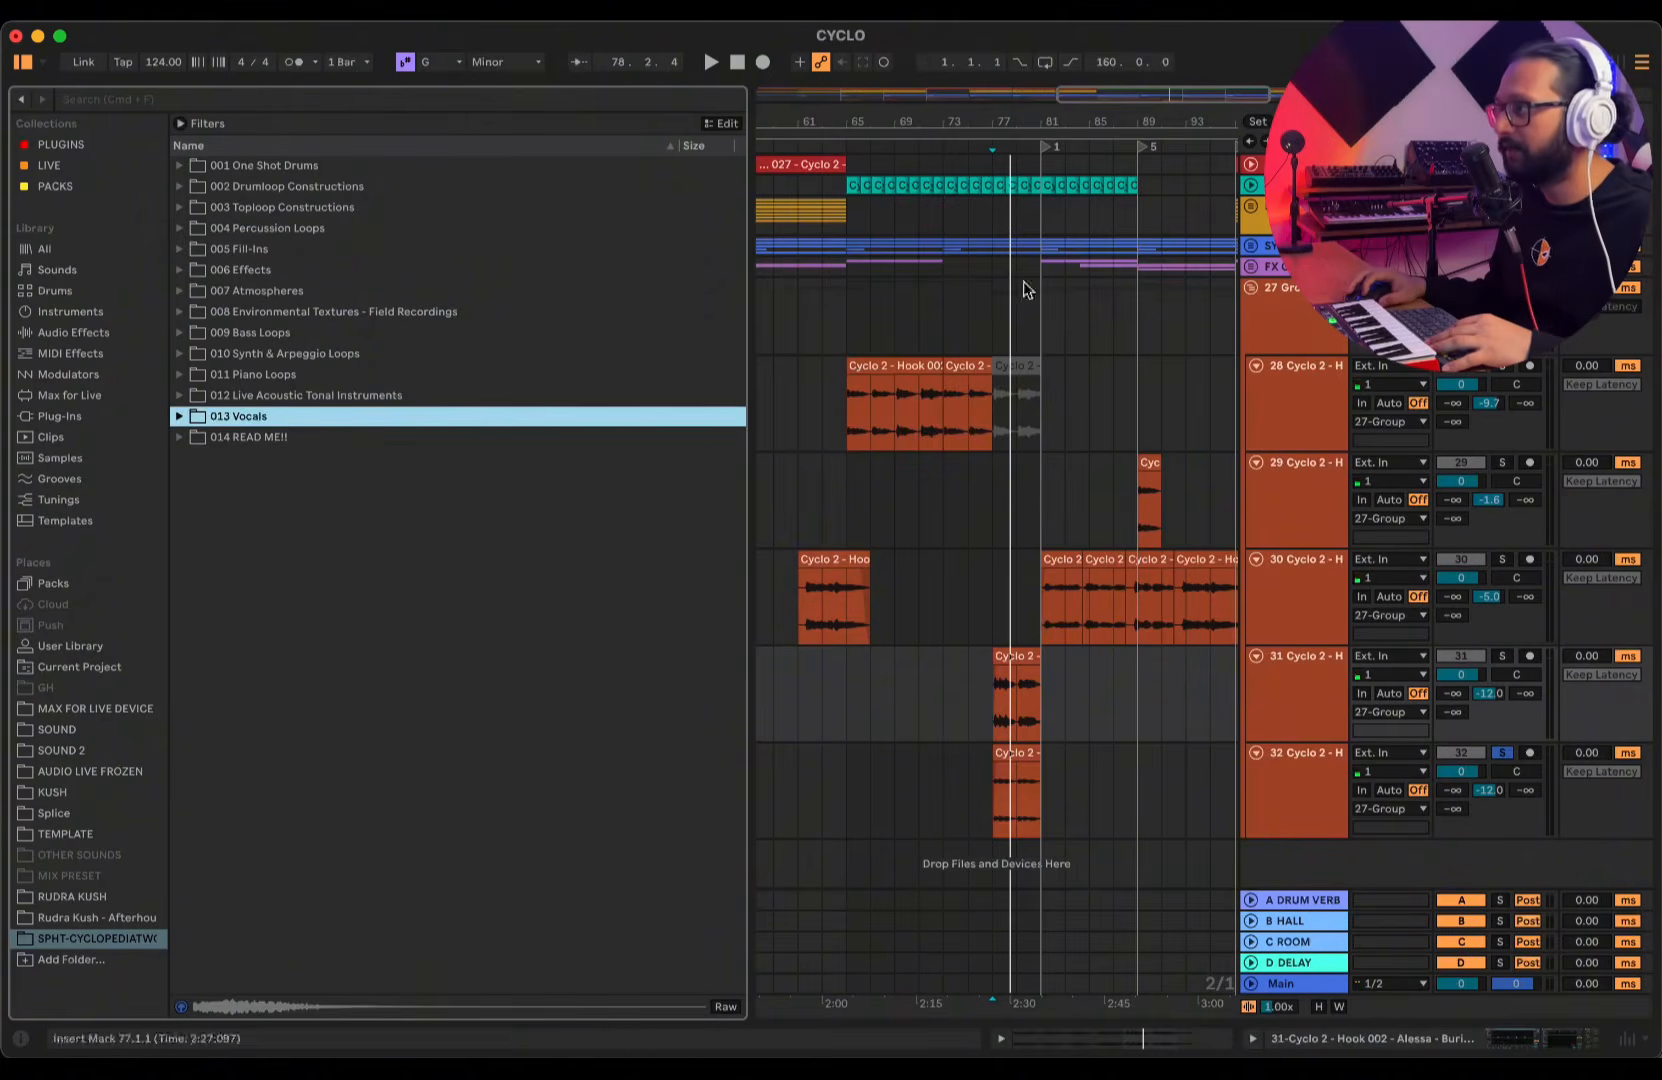
- Fold the 27 Group vocal tracks and narrow the browser to widen the arrangement showing the whole song
{"action": "left_click_drag", "start_coordinate": [1000, 122], "coordinate": [965, 100]}
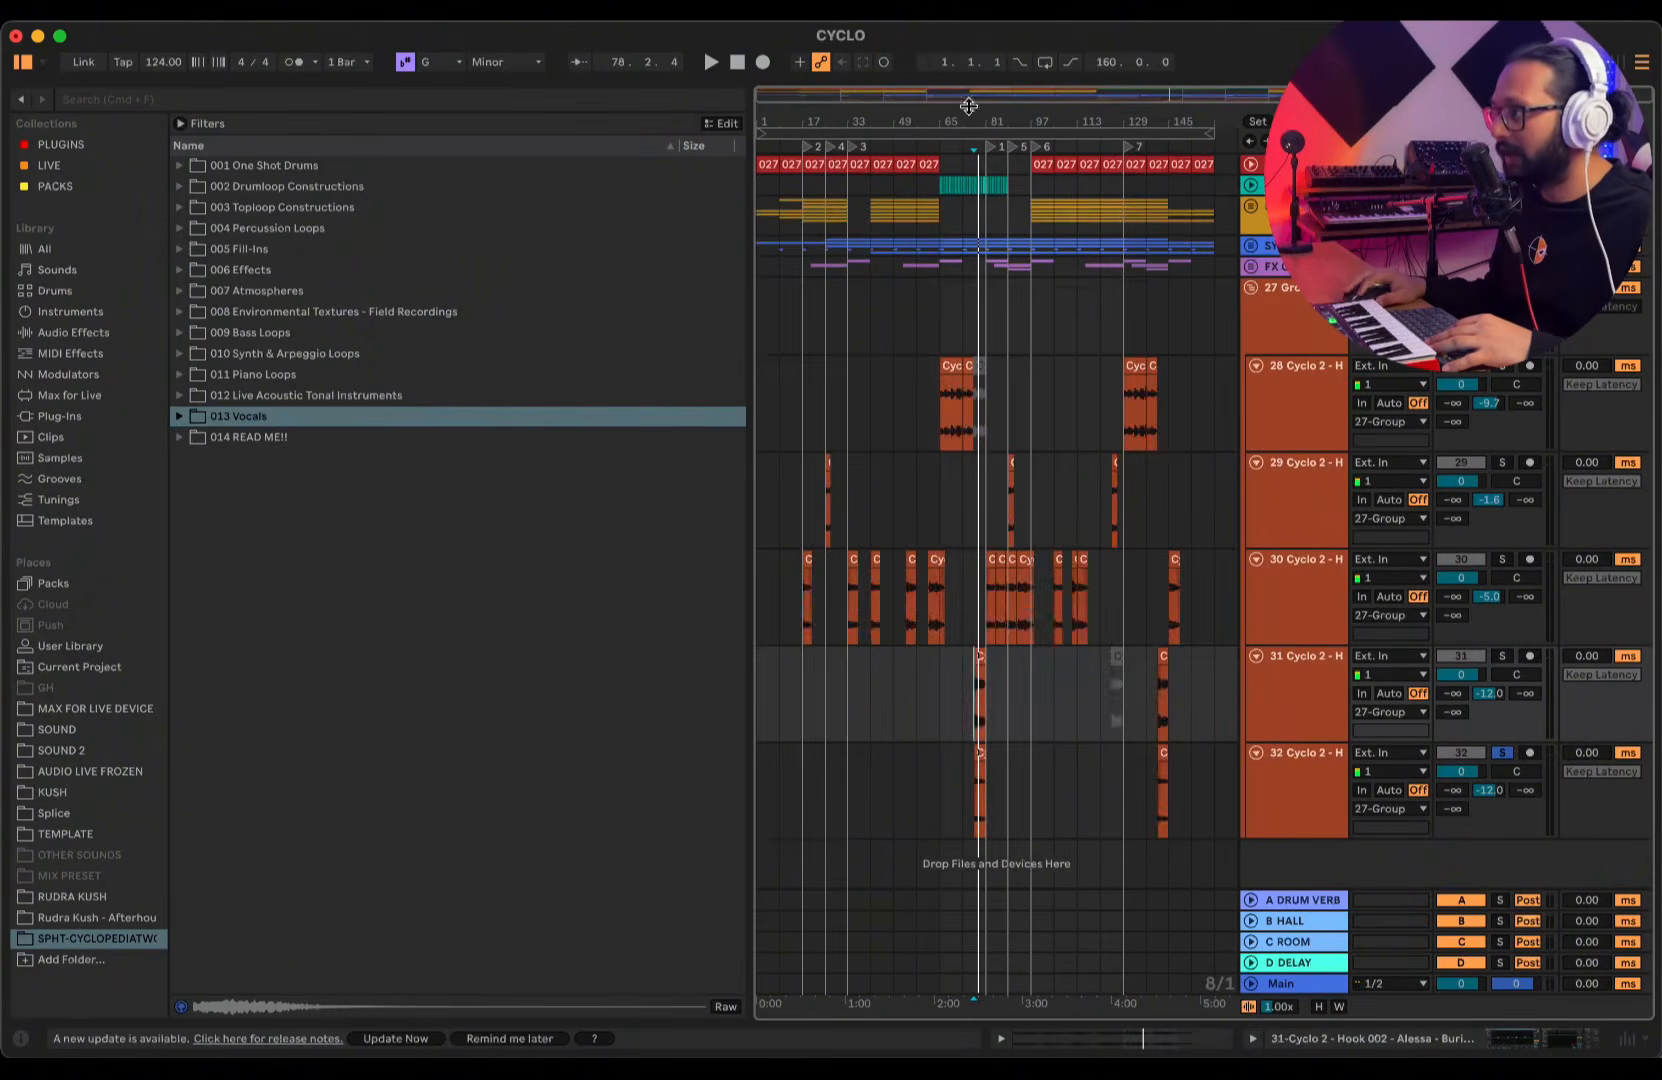
{"action": "left_click", "coordinate": [1249, 289]}
{"action": "left_click_drag", "start_coordinate": [749, 252], "coordinate": [485, 252]}
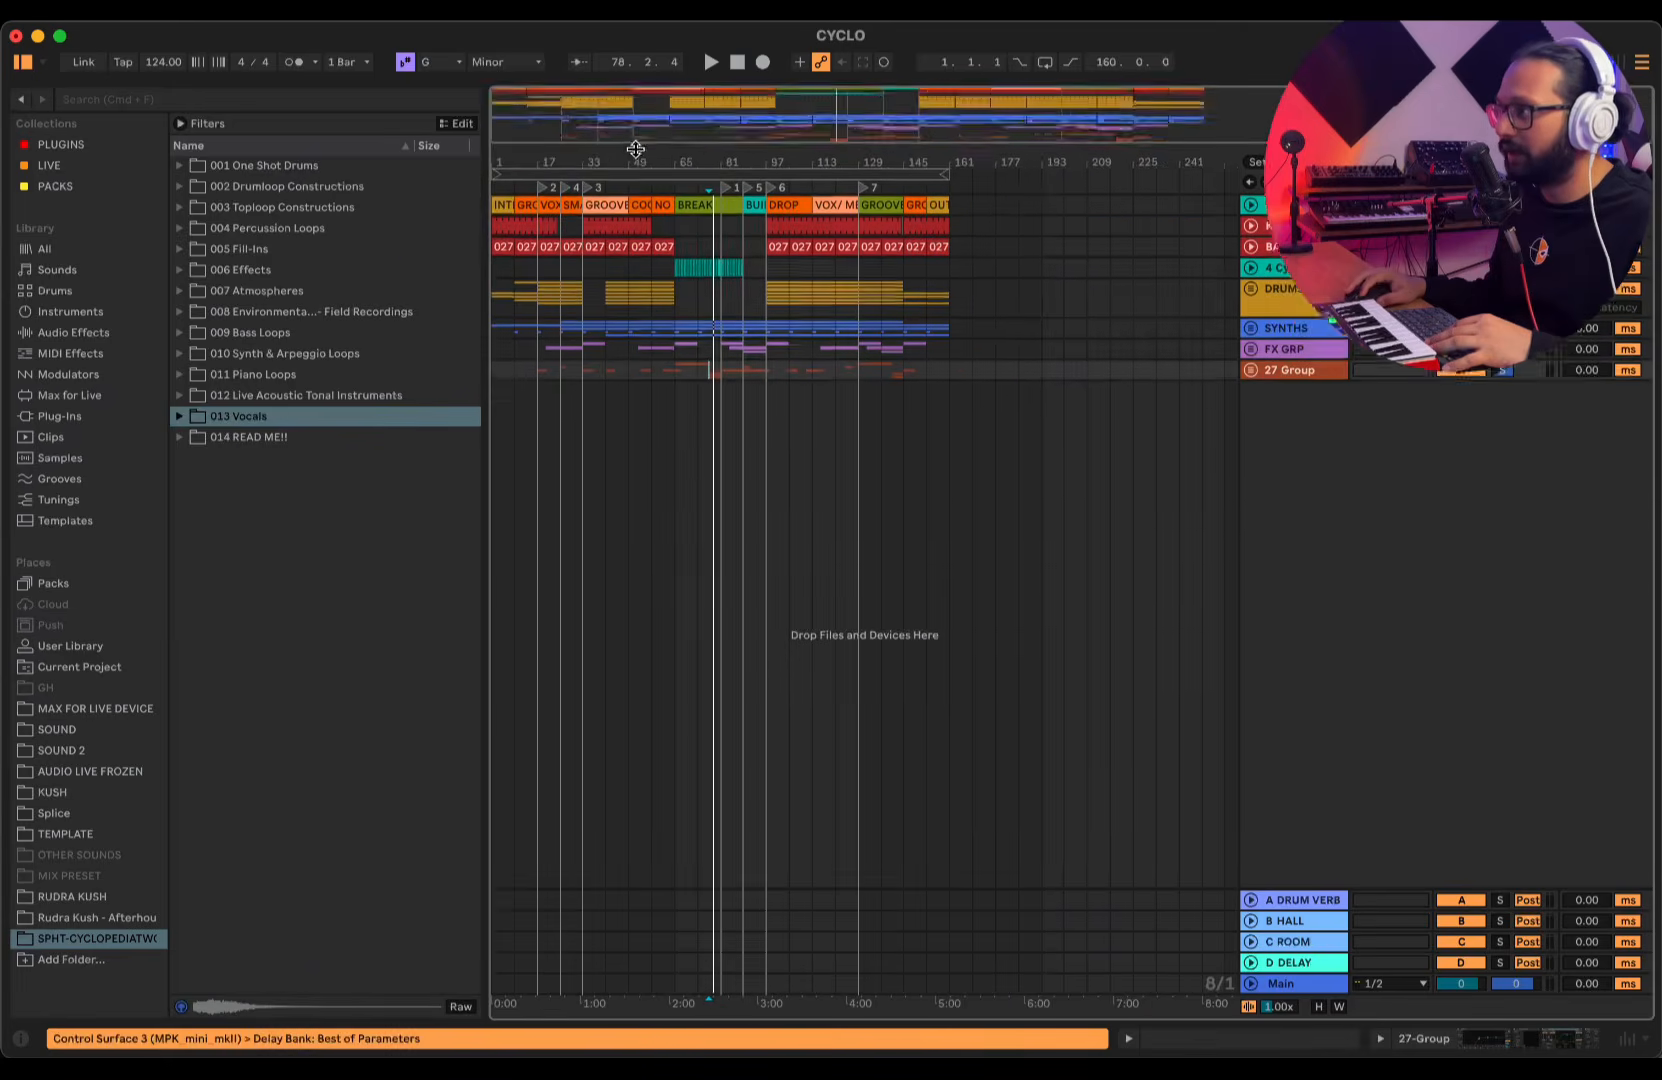
{"action": "left_click_drag", "start_coordinate": [636, 149], "coordinate": [1034, 351]}
- Unfold the FX GRP and inspect its noise downlifter, noise lifter and snare roll clips around the BUILD section
{"action": "left_click", "coordinate": [1250, 364]}
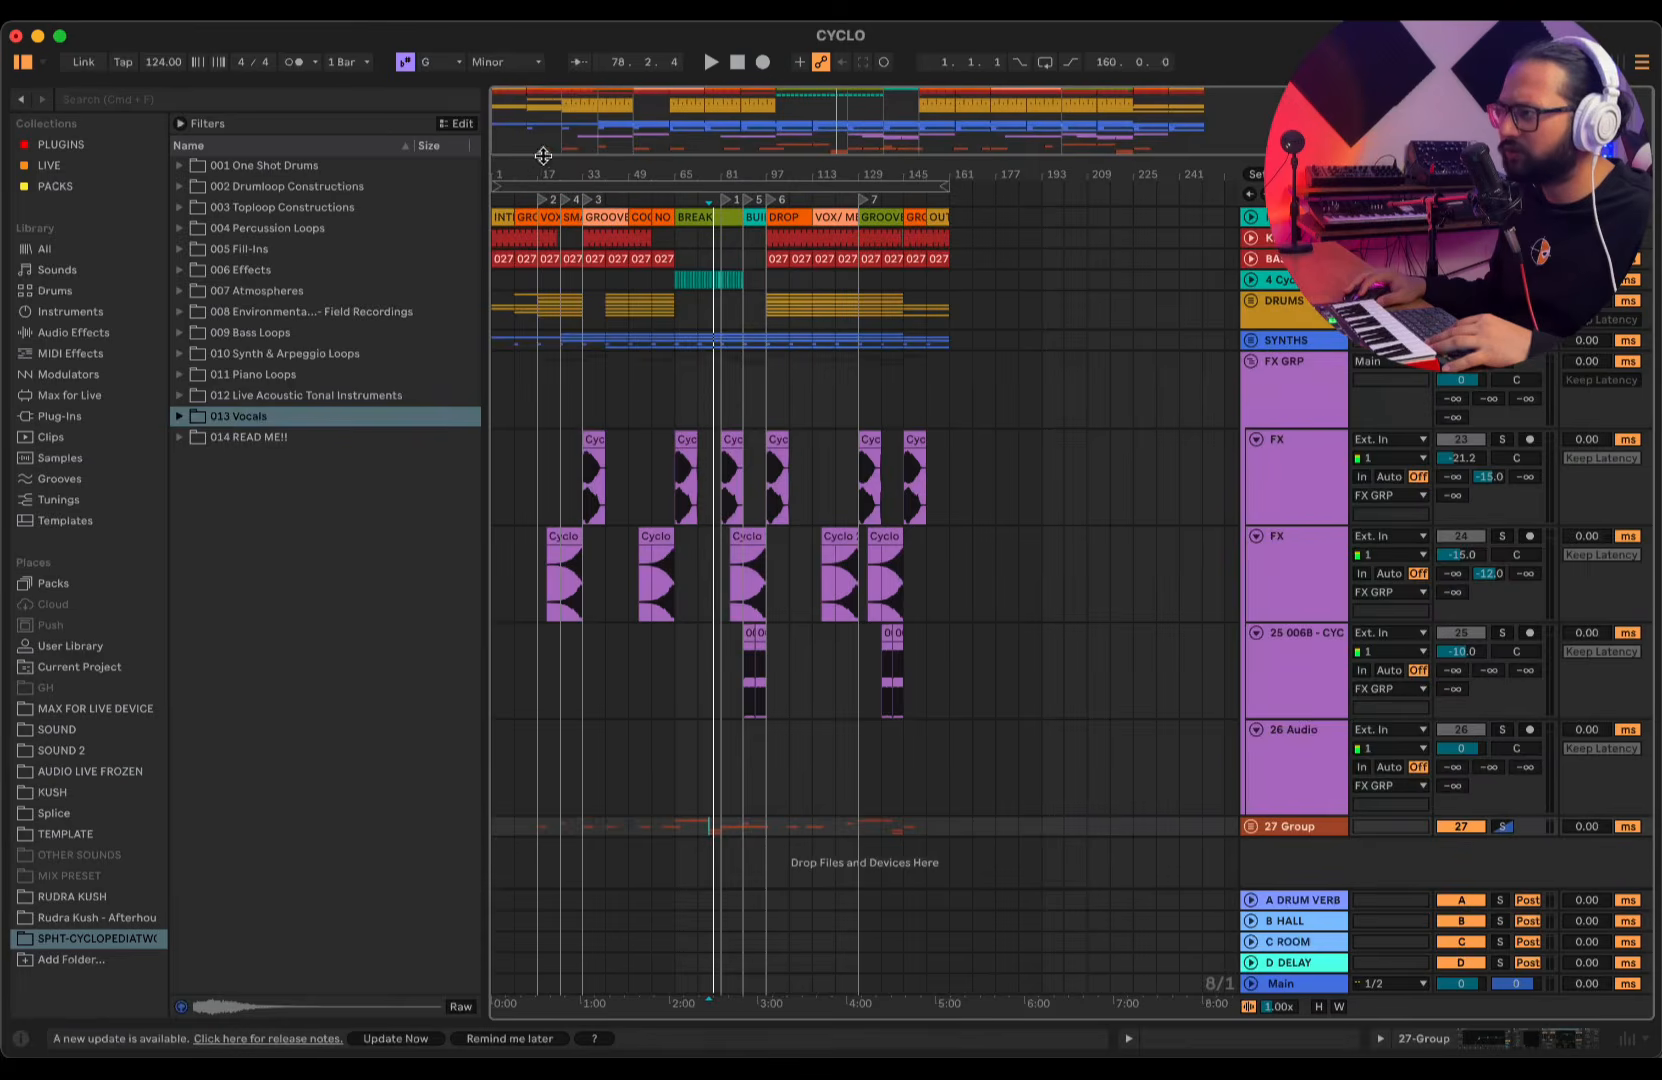
{"action": "left_click_drag", "start_coordinate": [542, 160], "coordinate": [539, 170]}
{"action": "left_click", "coordinate": [690, 494]}
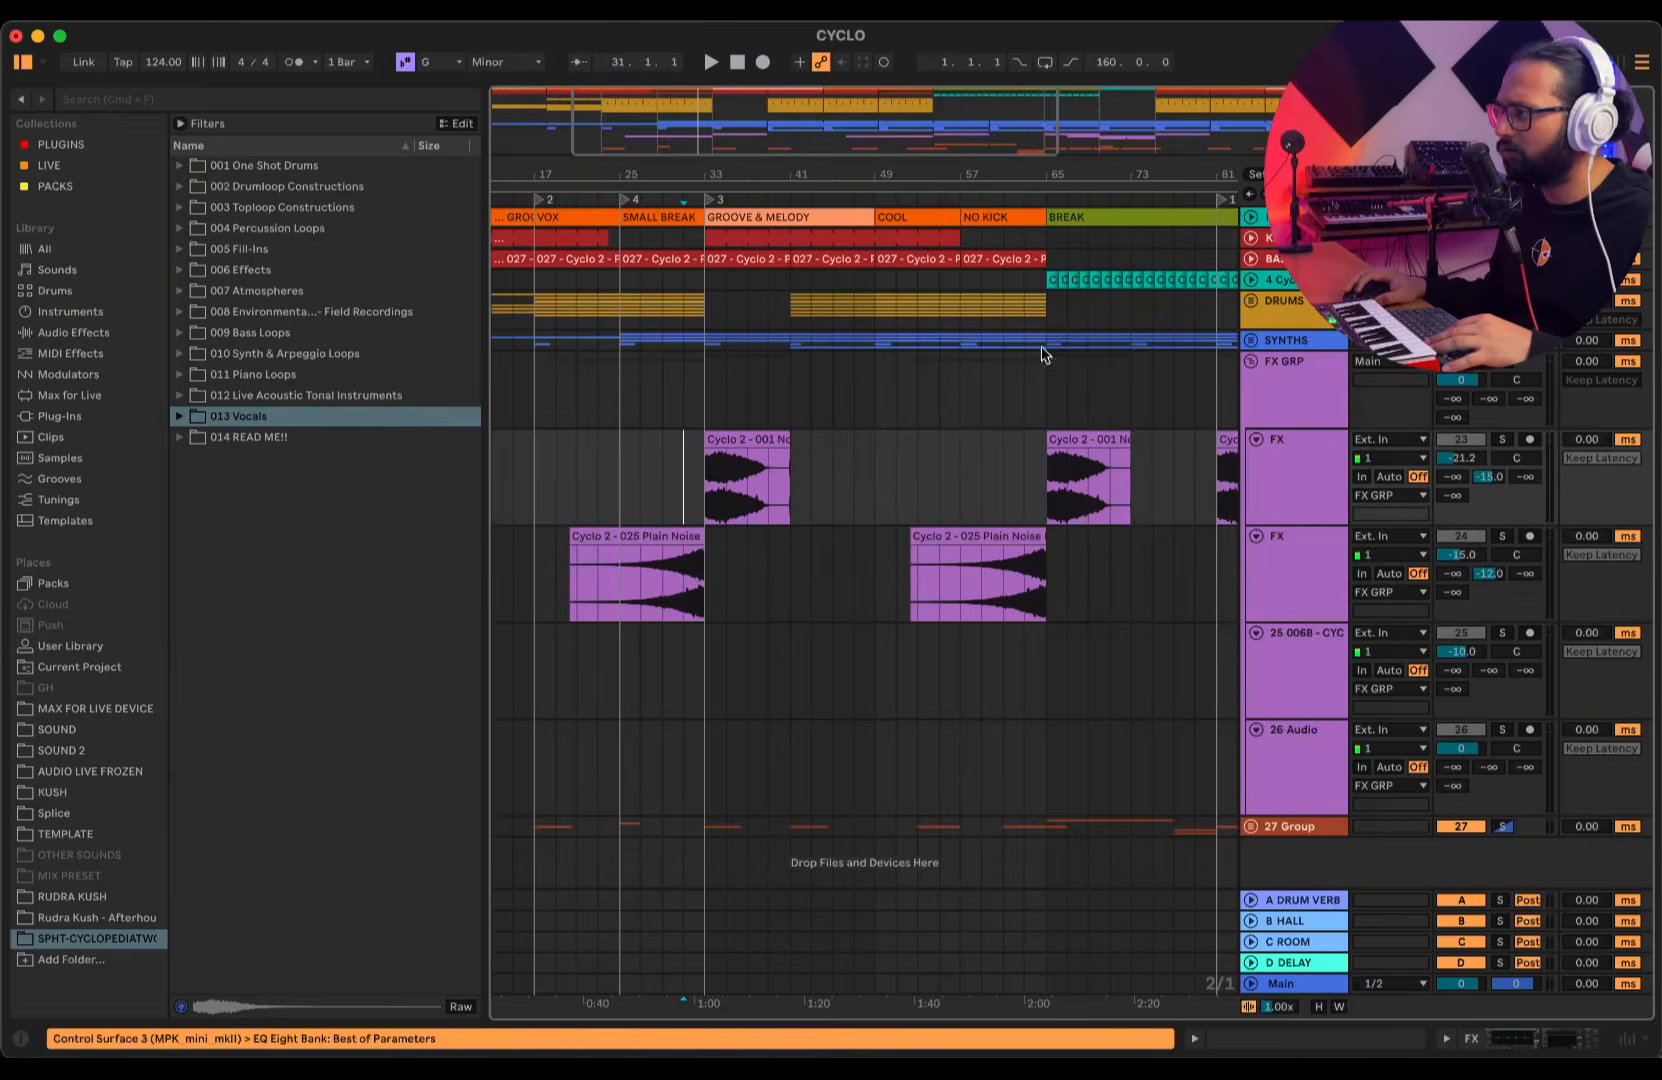
{"action": "left_click_drag", "start_coordinate": [970, 175], "coordinate": [493, 170]}
{"action": "left_click_drag", "start_coordinate": [719, 163], "coordinate": [720, 168]}
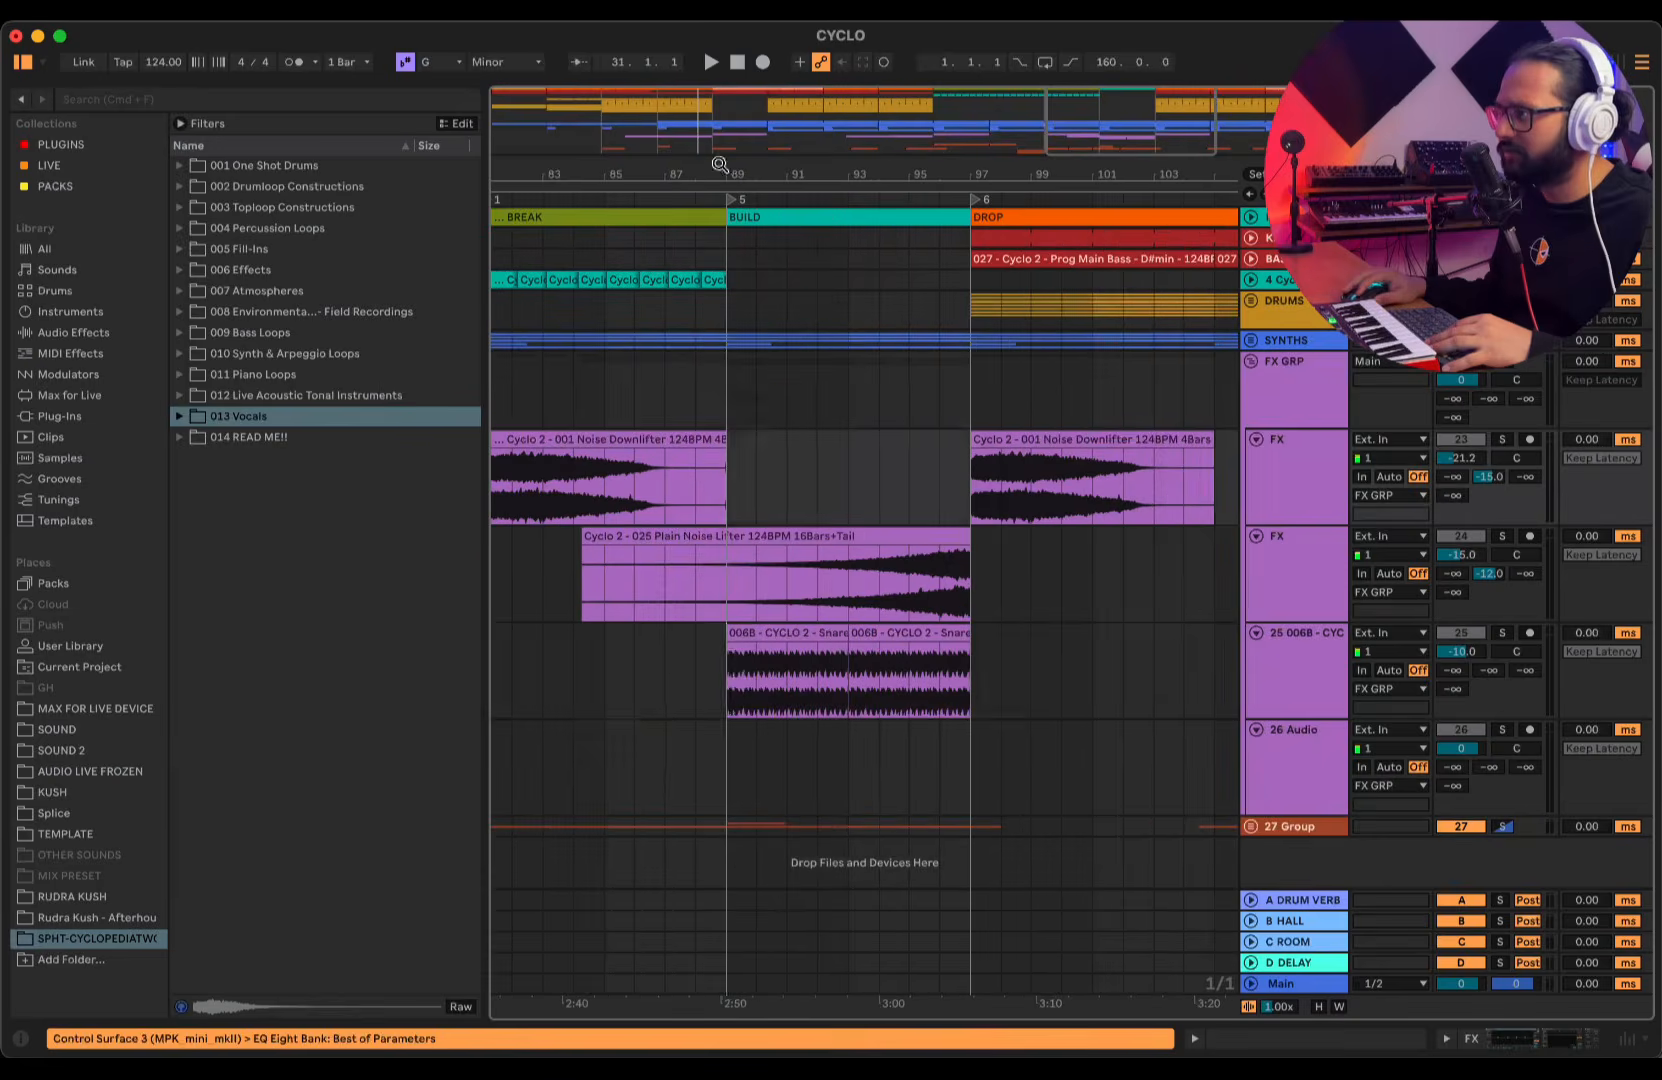
- Solo track 25 and audition its 006B Snare-Roll clips from bar 89 through the BUILD section
{"action": "left_click", "coordinate": [751, 657]}
{"action": "key", "text": "space"}
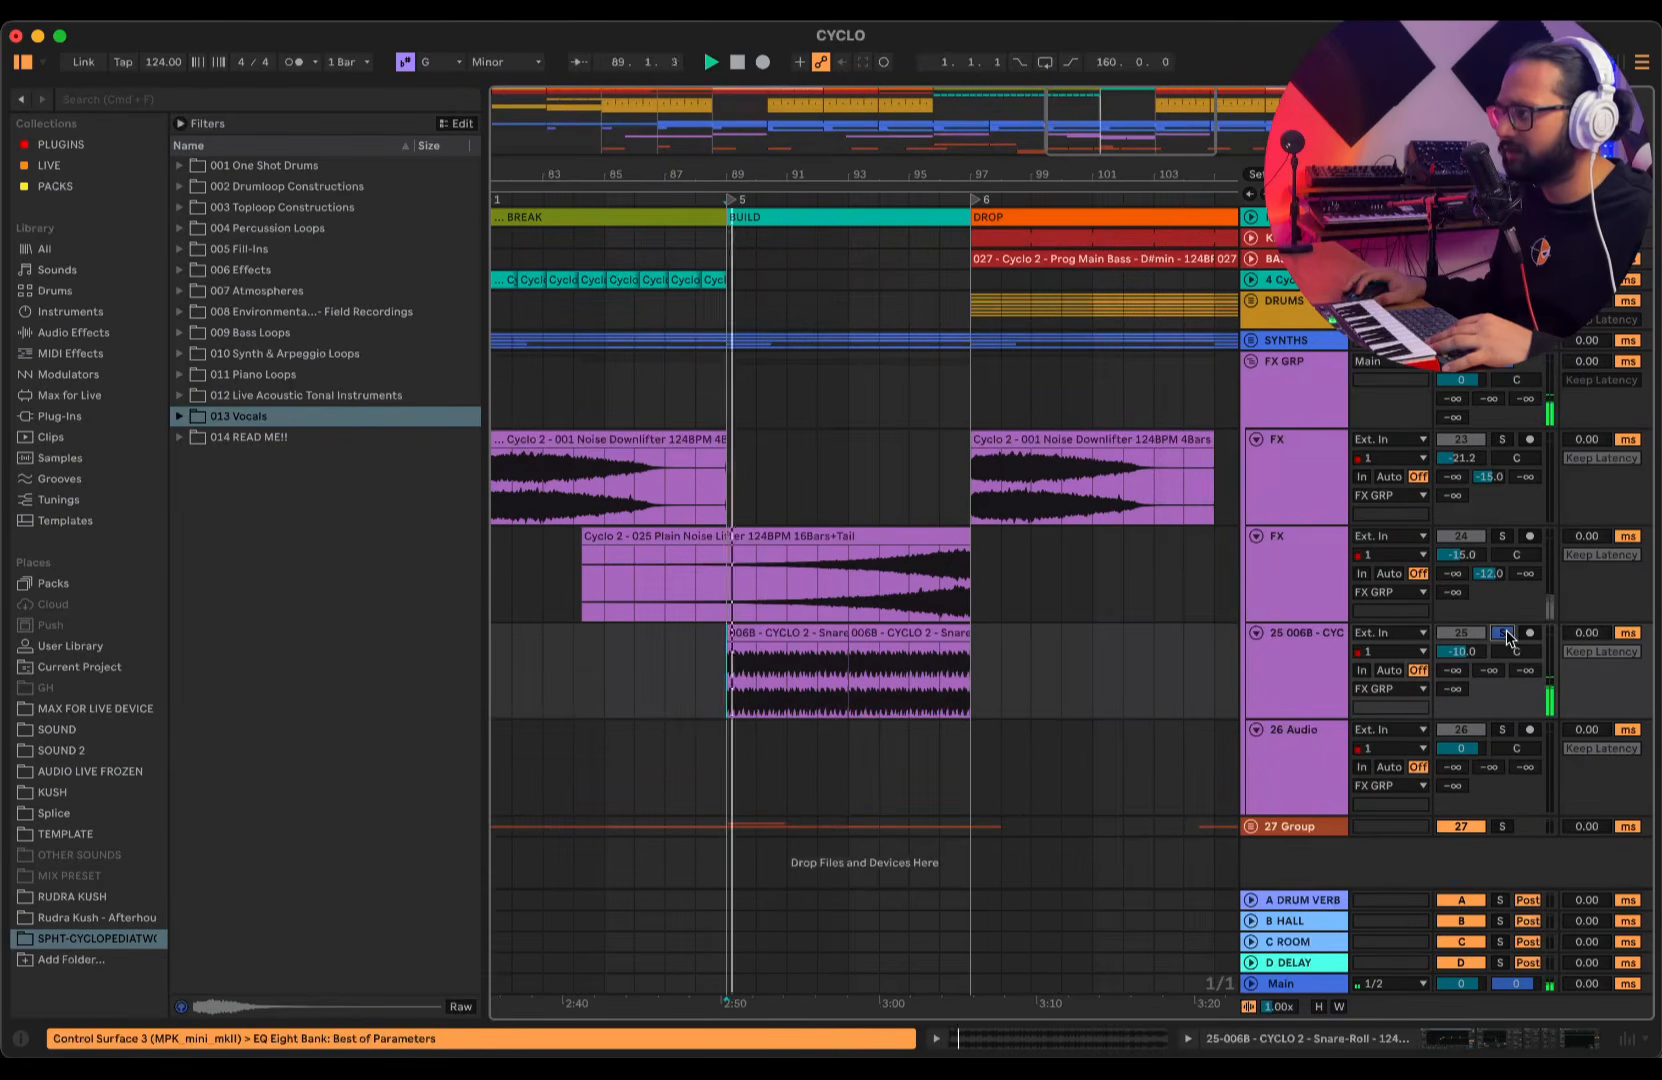
{"action": "key", "text": "space"}
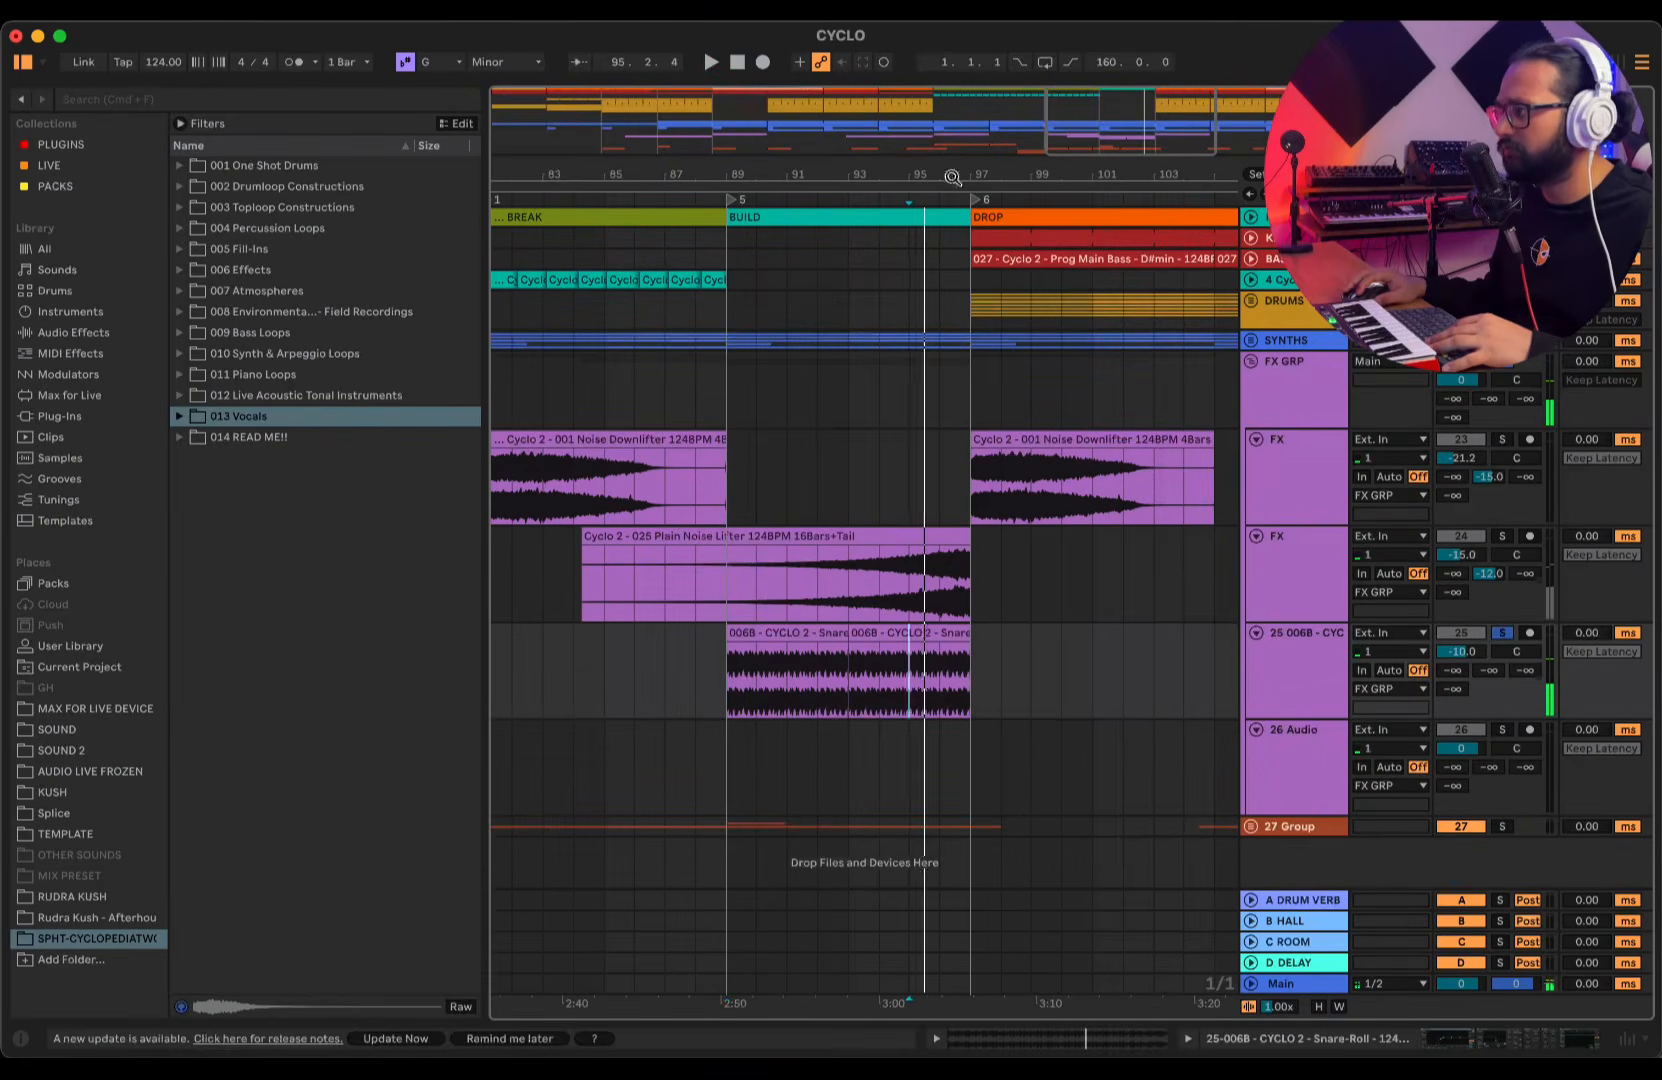
- Open the snare roll track's device chain and audition its Auto Filter frequency and Utility gain movement near bar 95
{"action": "left_click_drag", "start_coordinate": [953, 177], "coordinate": [937, 152]}
{"action": "left_click", "coordinate": [1306, 697]}
{"action": "left_click", "coordinate": [1513, 1044]}
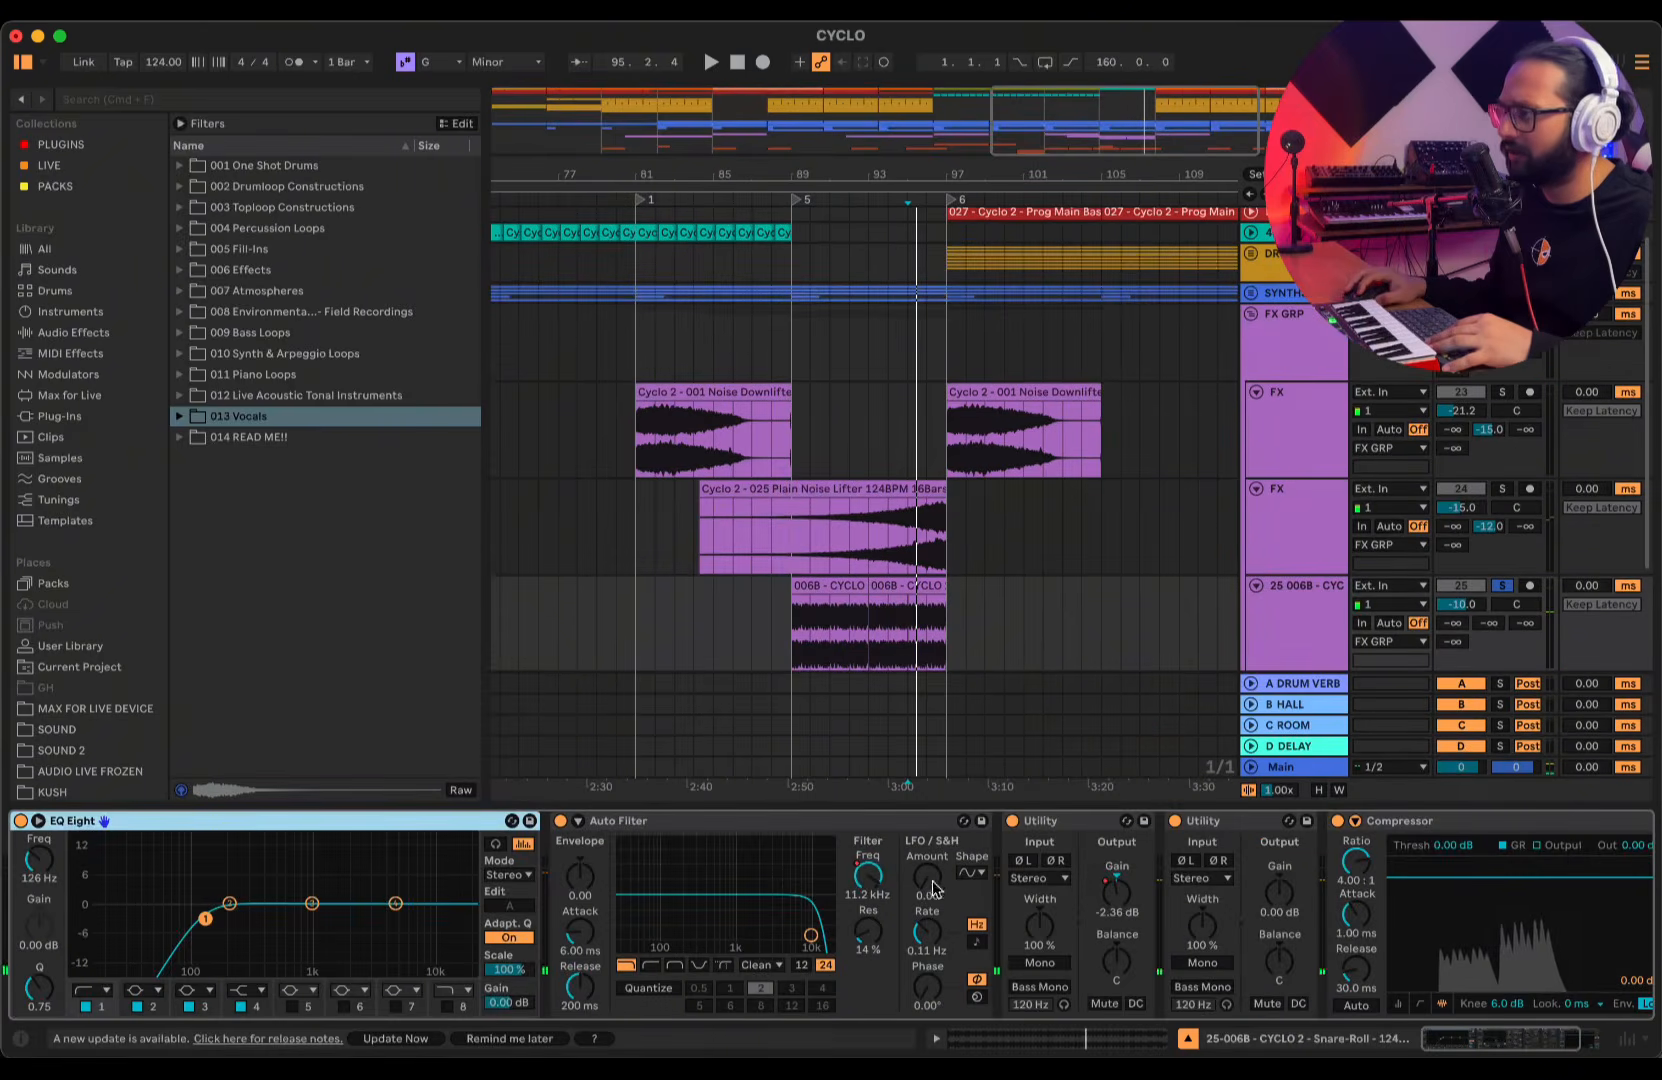
{"action": "scroll", "coordinate": [760, 965], "scroll_direction": "right", "scroll_amount": 5}
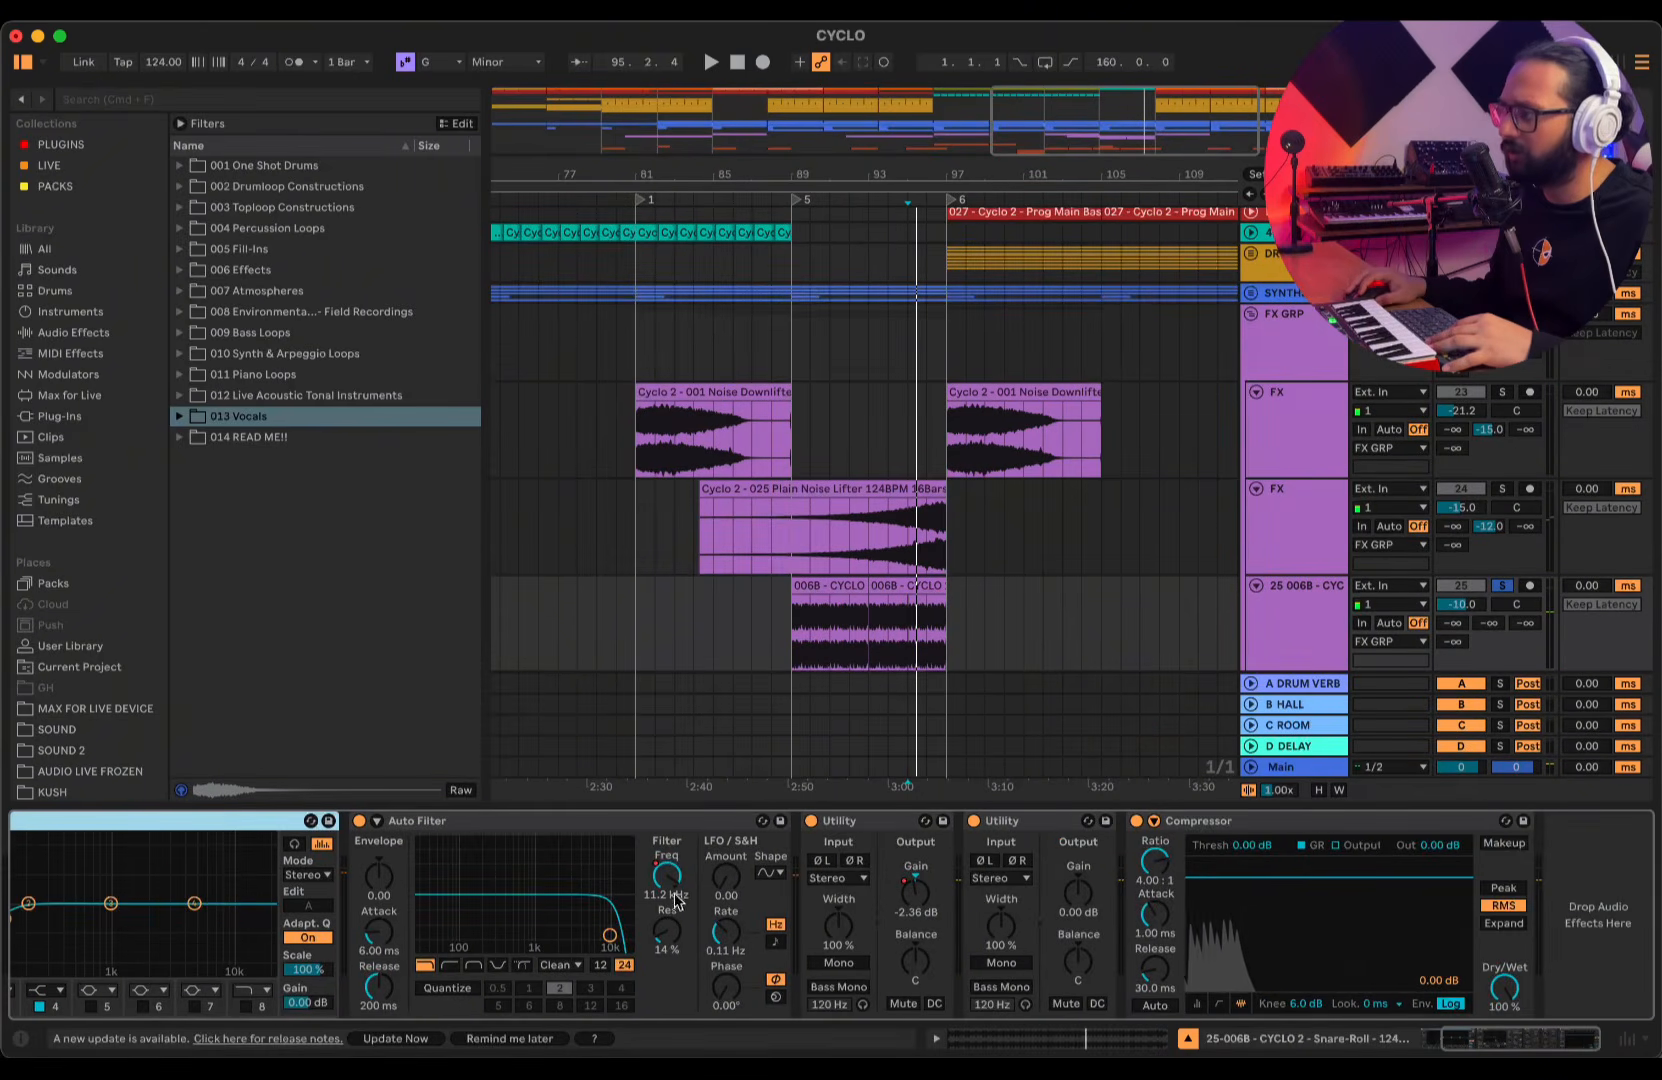
{"action": "key", "text": "space"}
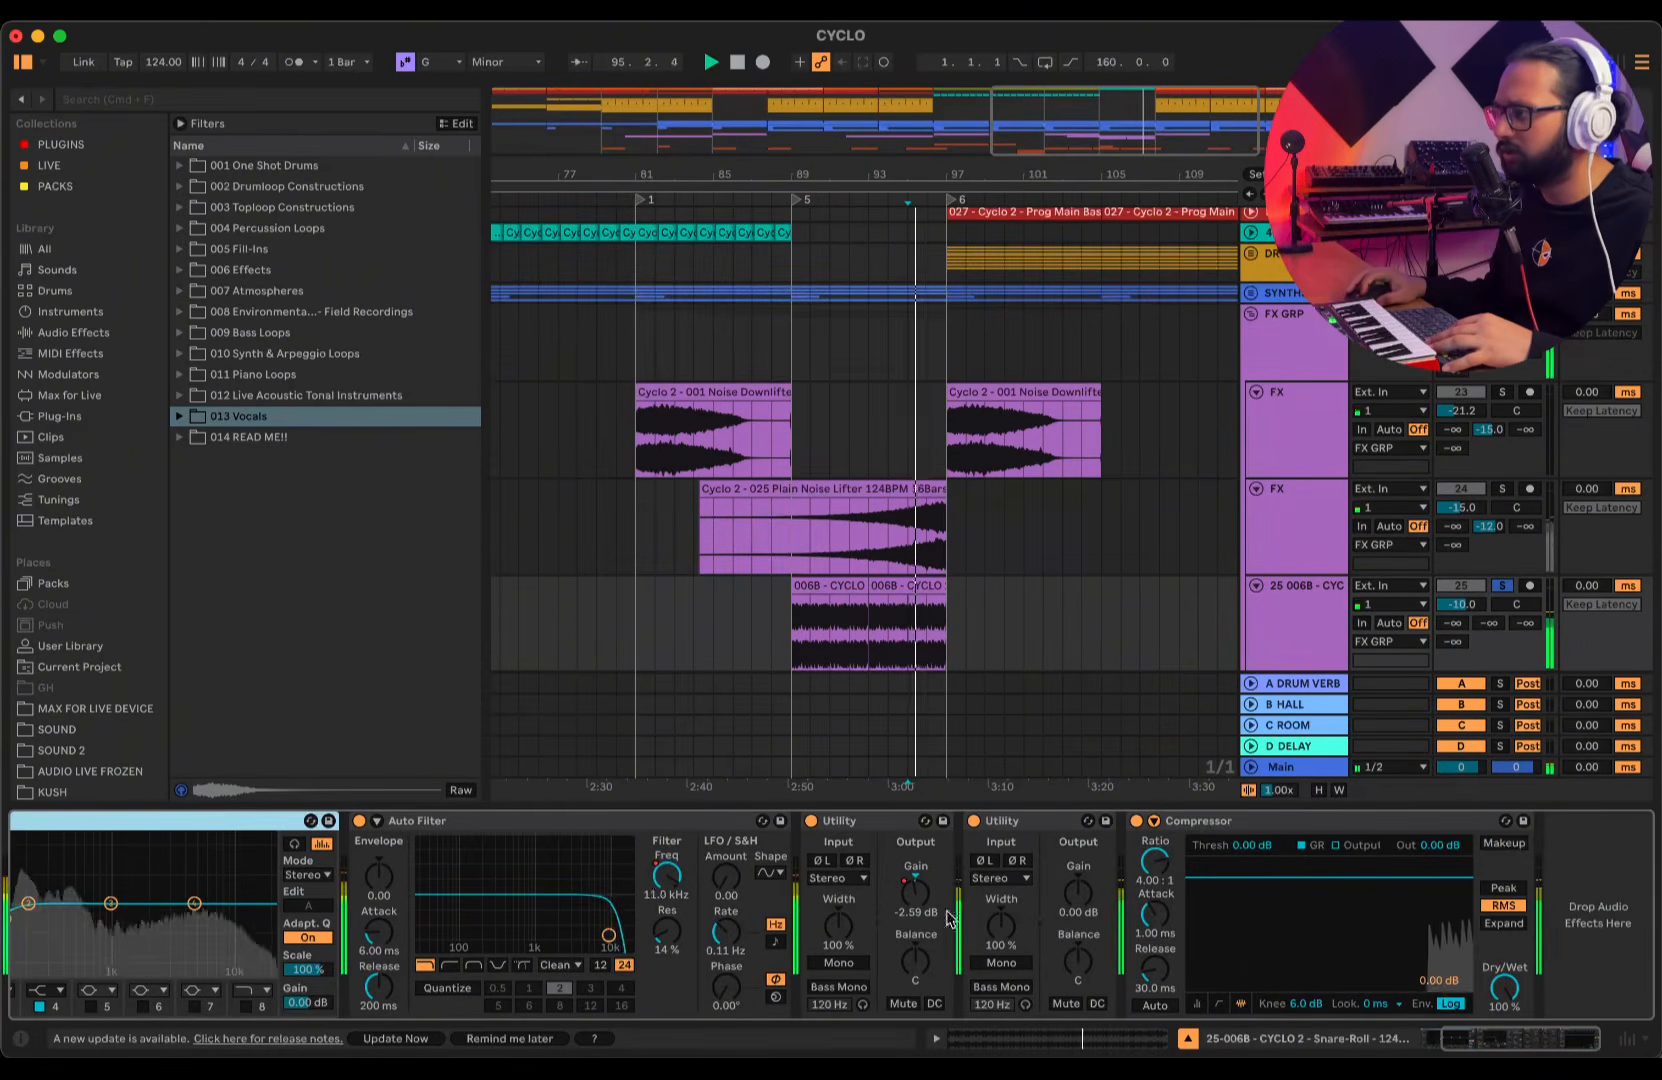
{"action": "key", "text": "space"}
- Fold the FX GRP and play the full arrangement from bar 1
{"action": "double_click", "coordinate": [1025, 178]}
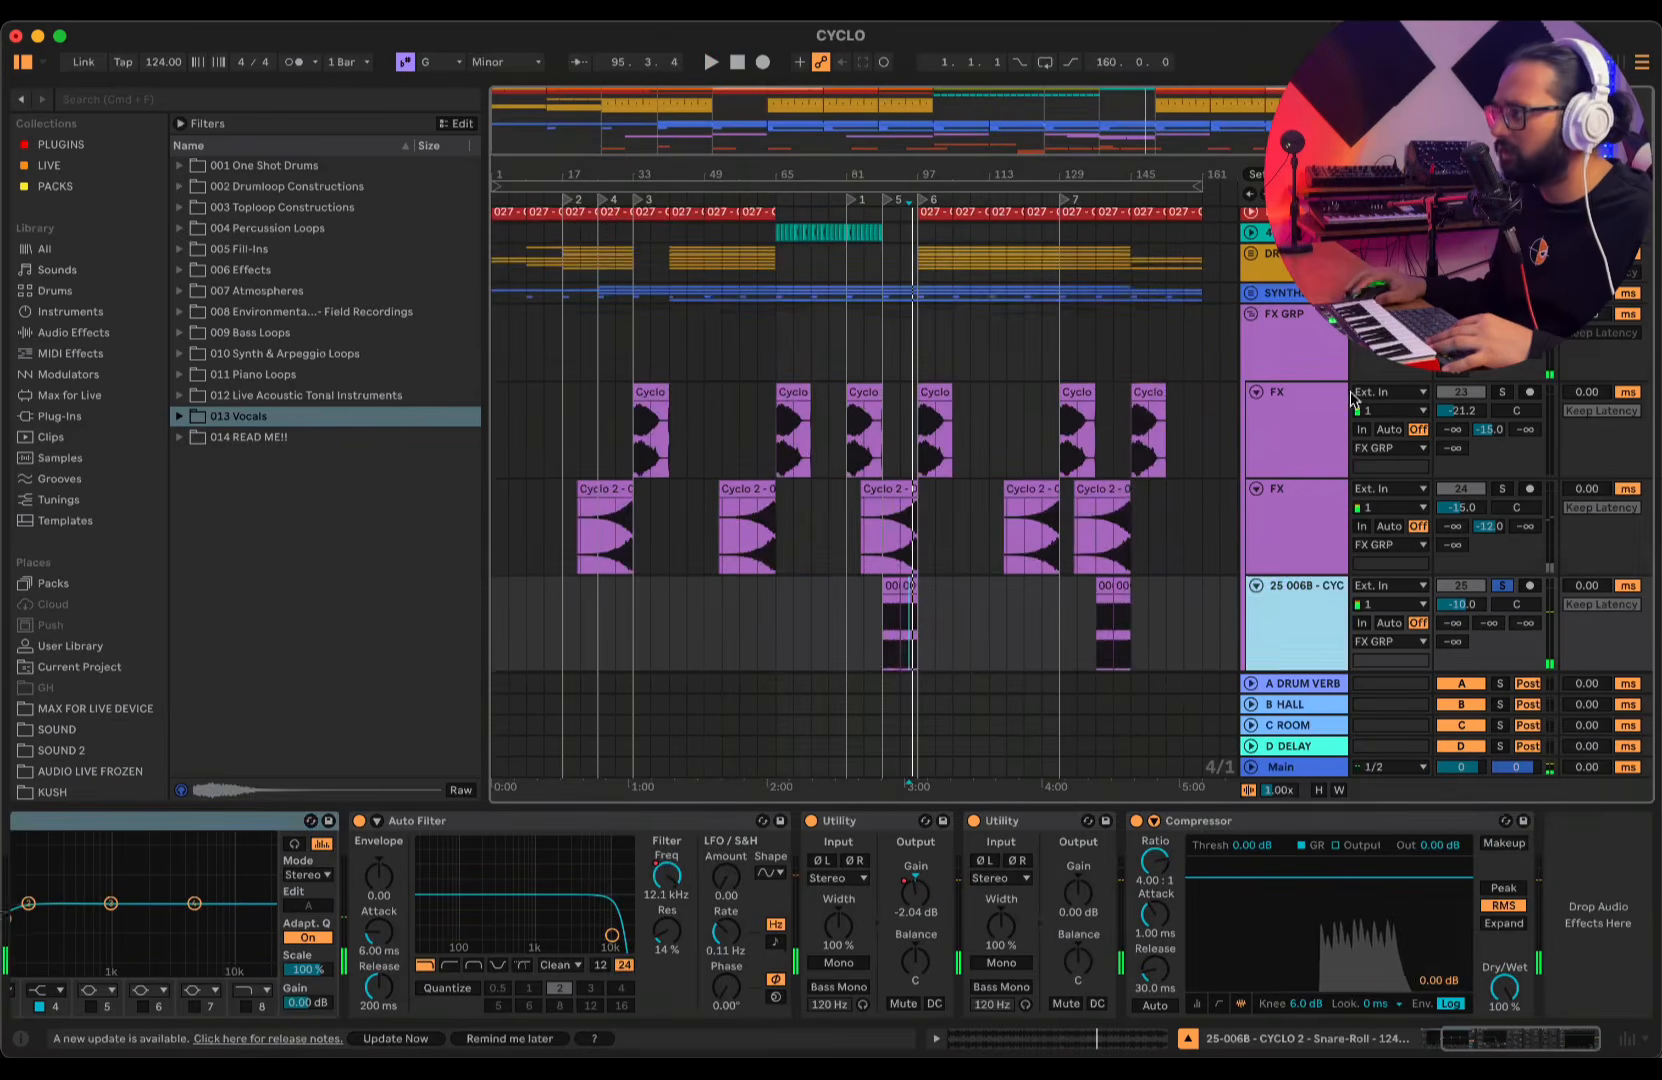
{"action": "left_click", "coordinate": [1250, 314]}
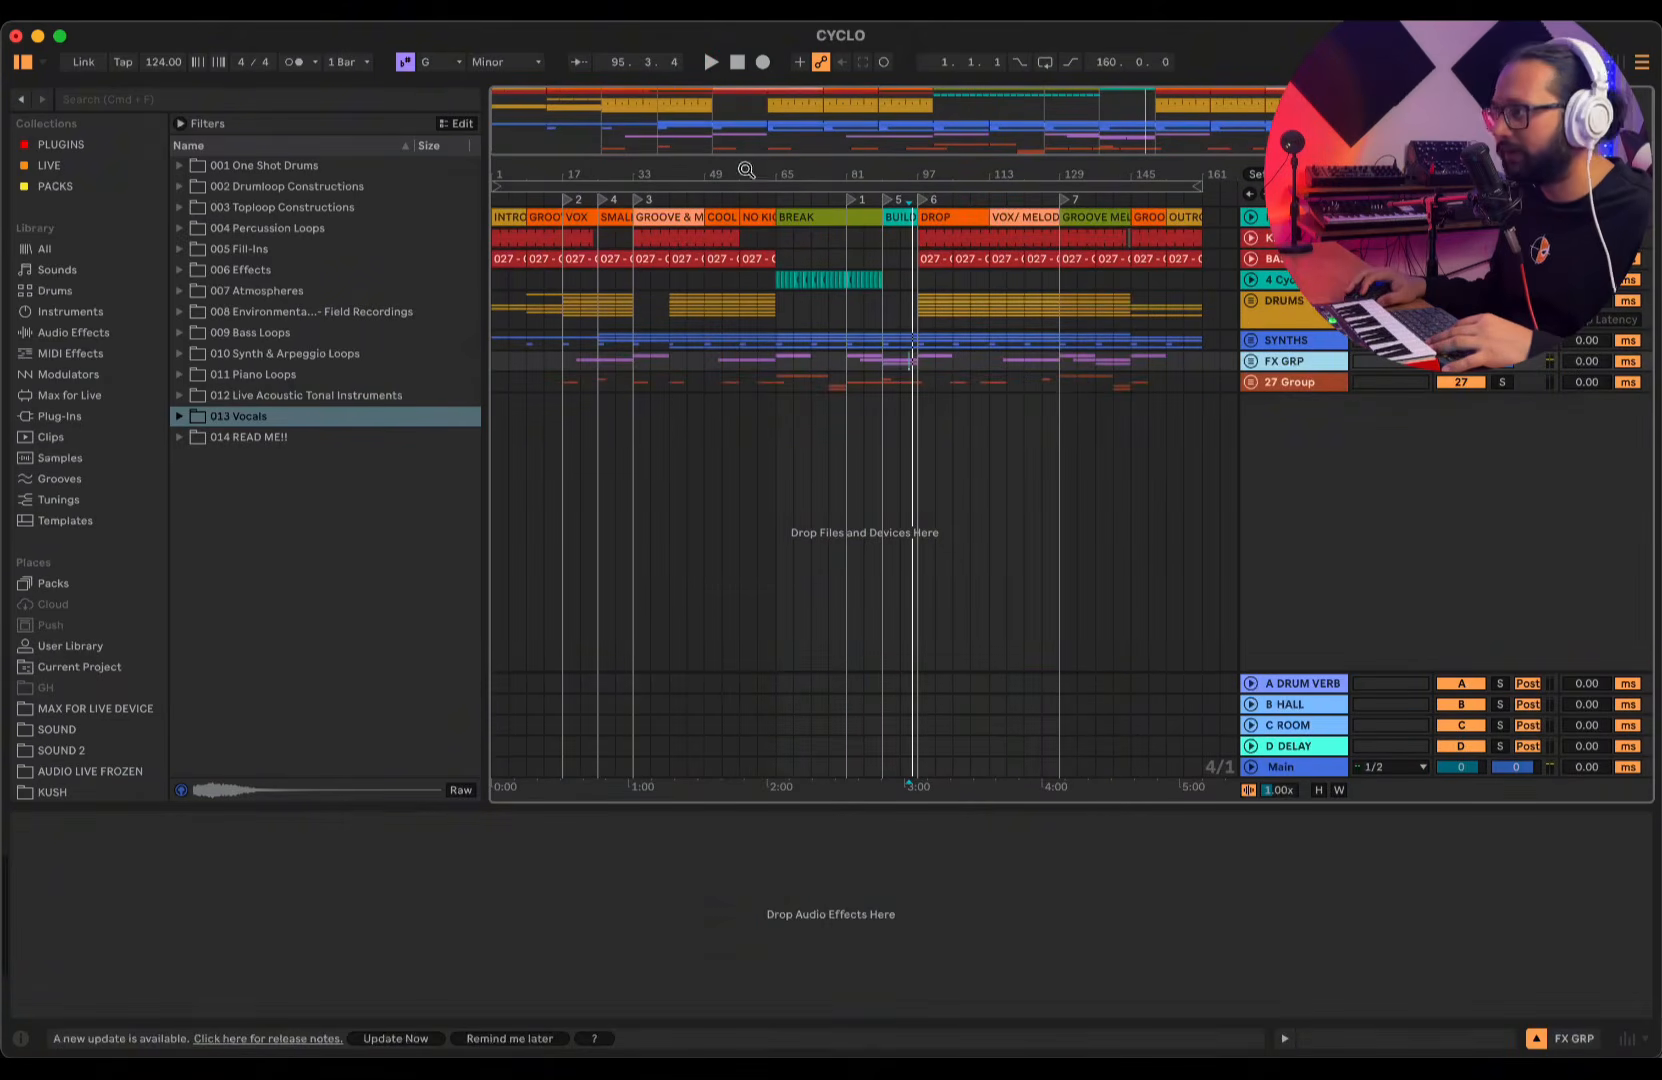
{"action": "left_click", "coordinate": [495, 286]}
{"action": "key", "text": "space"}
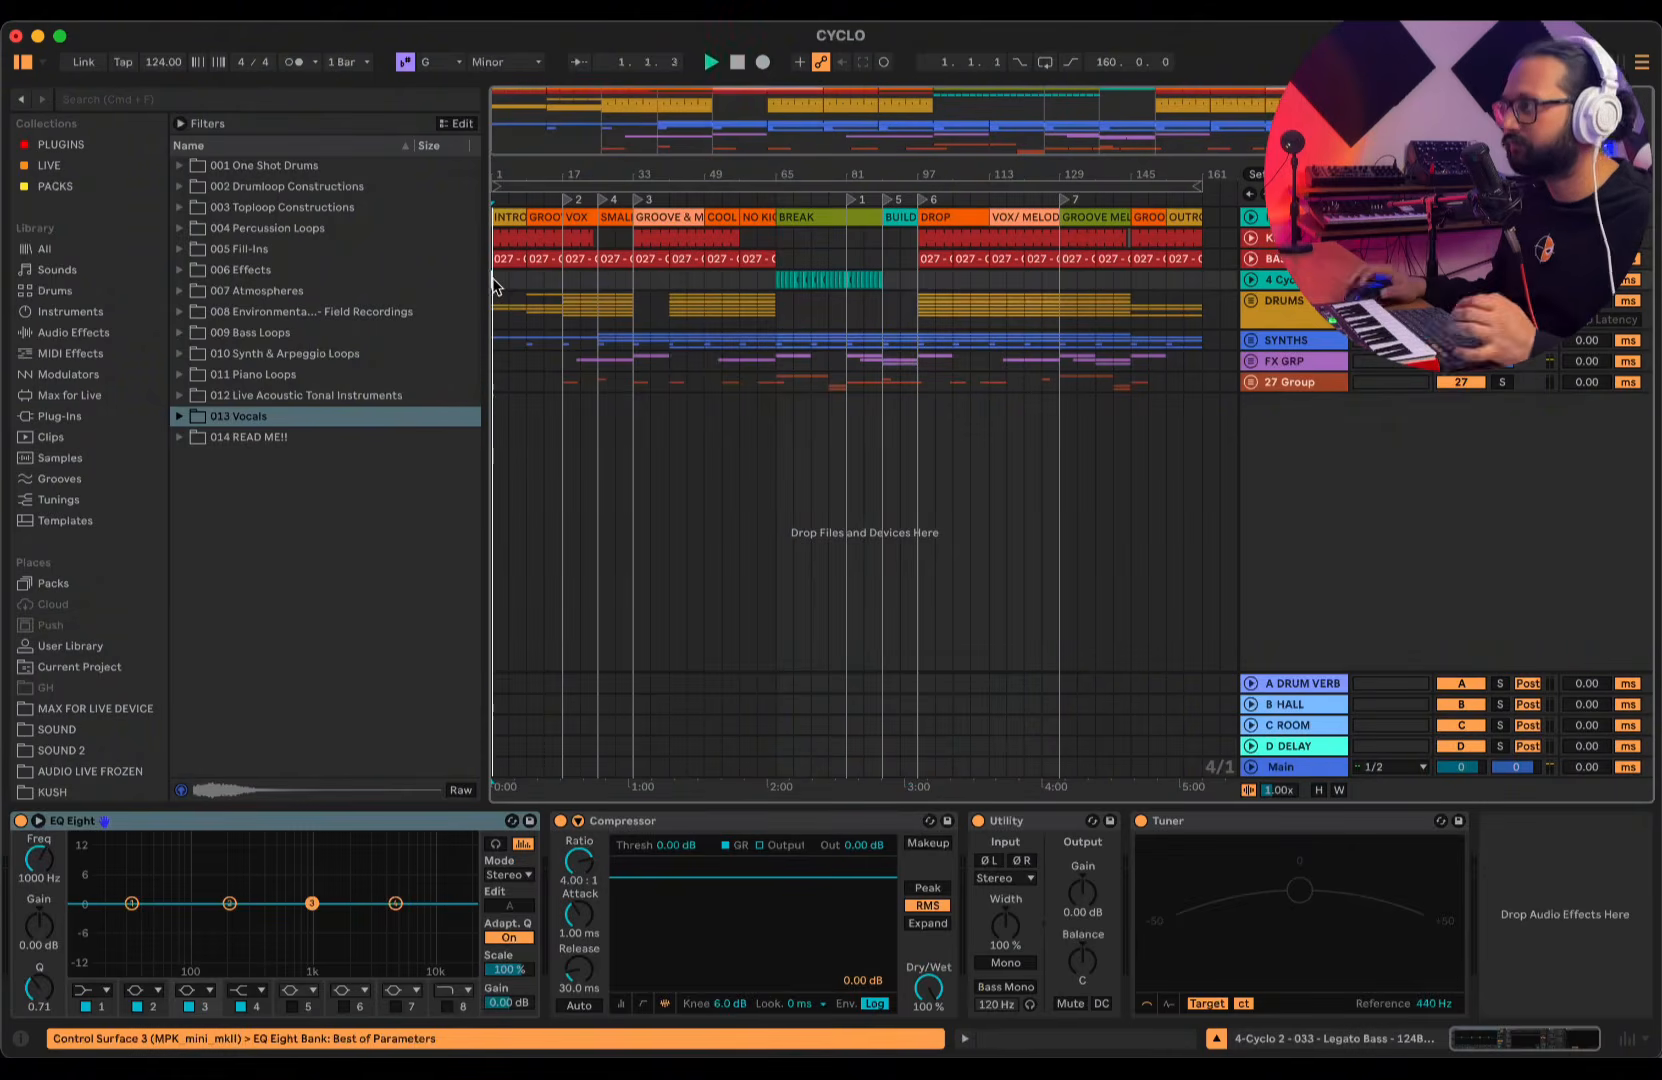
{"action": "key", "text": "space"}
{"action": "key", "text": "space"}
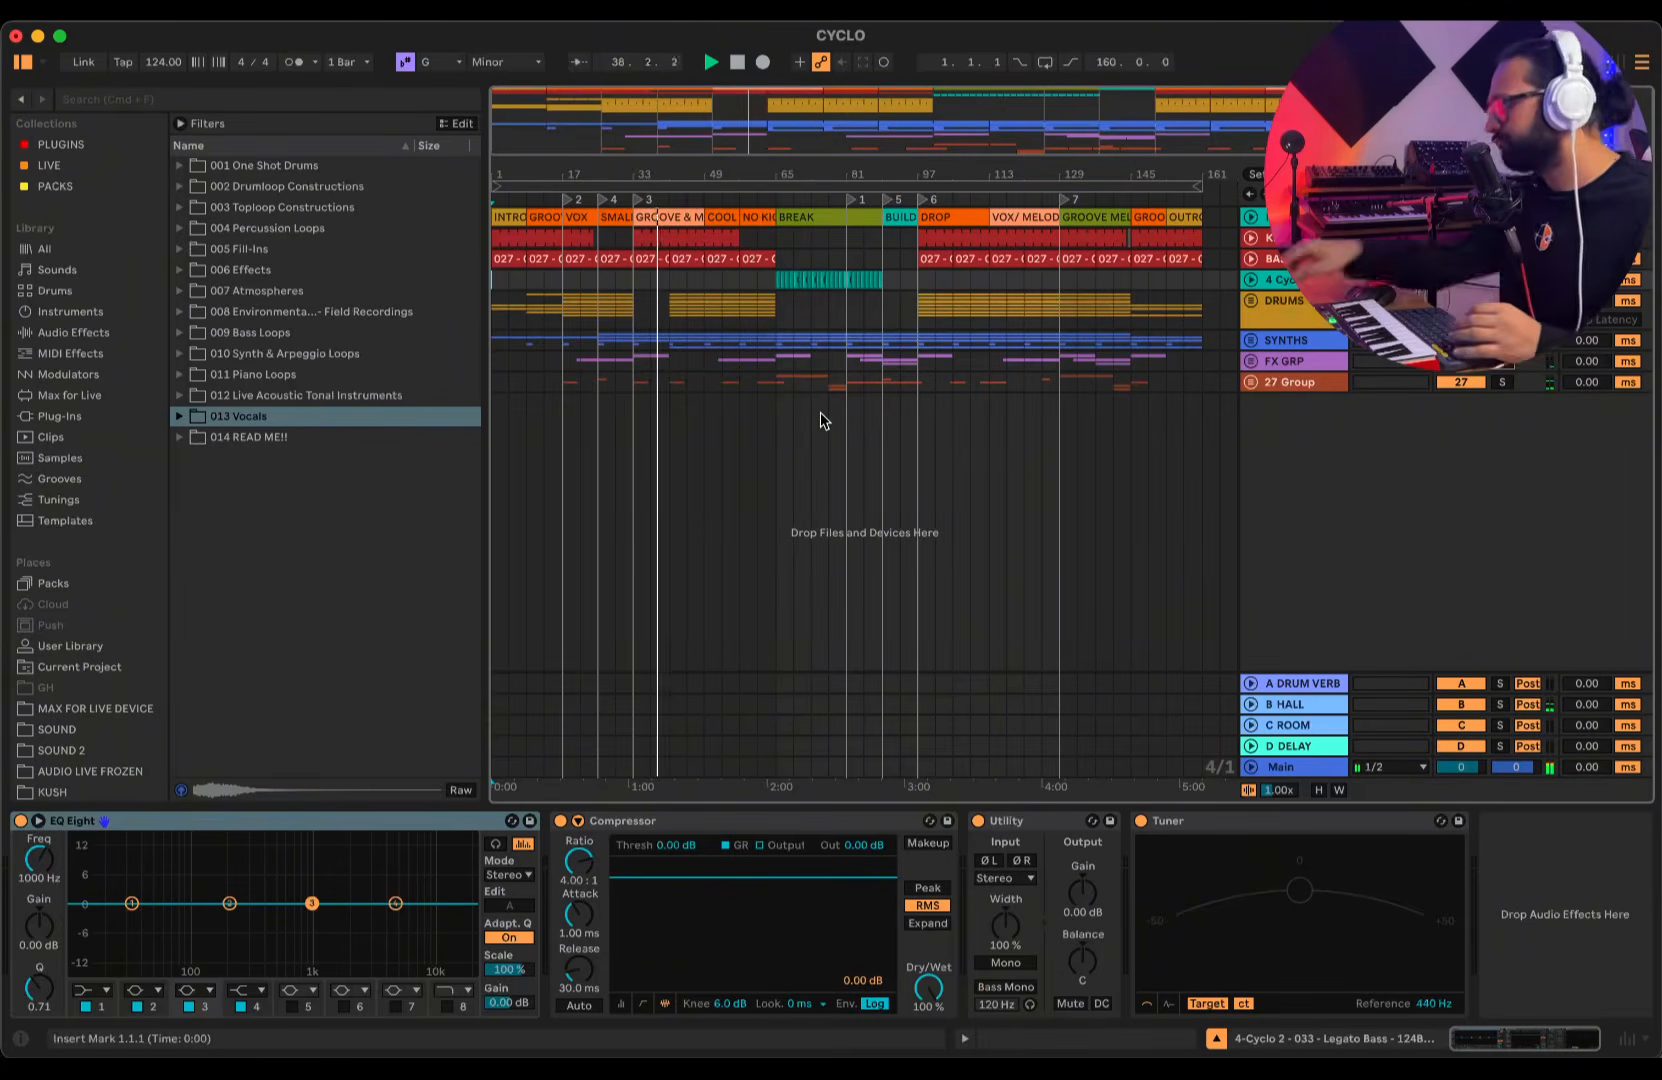
- During playback, check the effect chains on the Main, 27 Group, FX GRP and DRUMS tracks
{"action": "left_click", "coordinate": [1253, 767]}
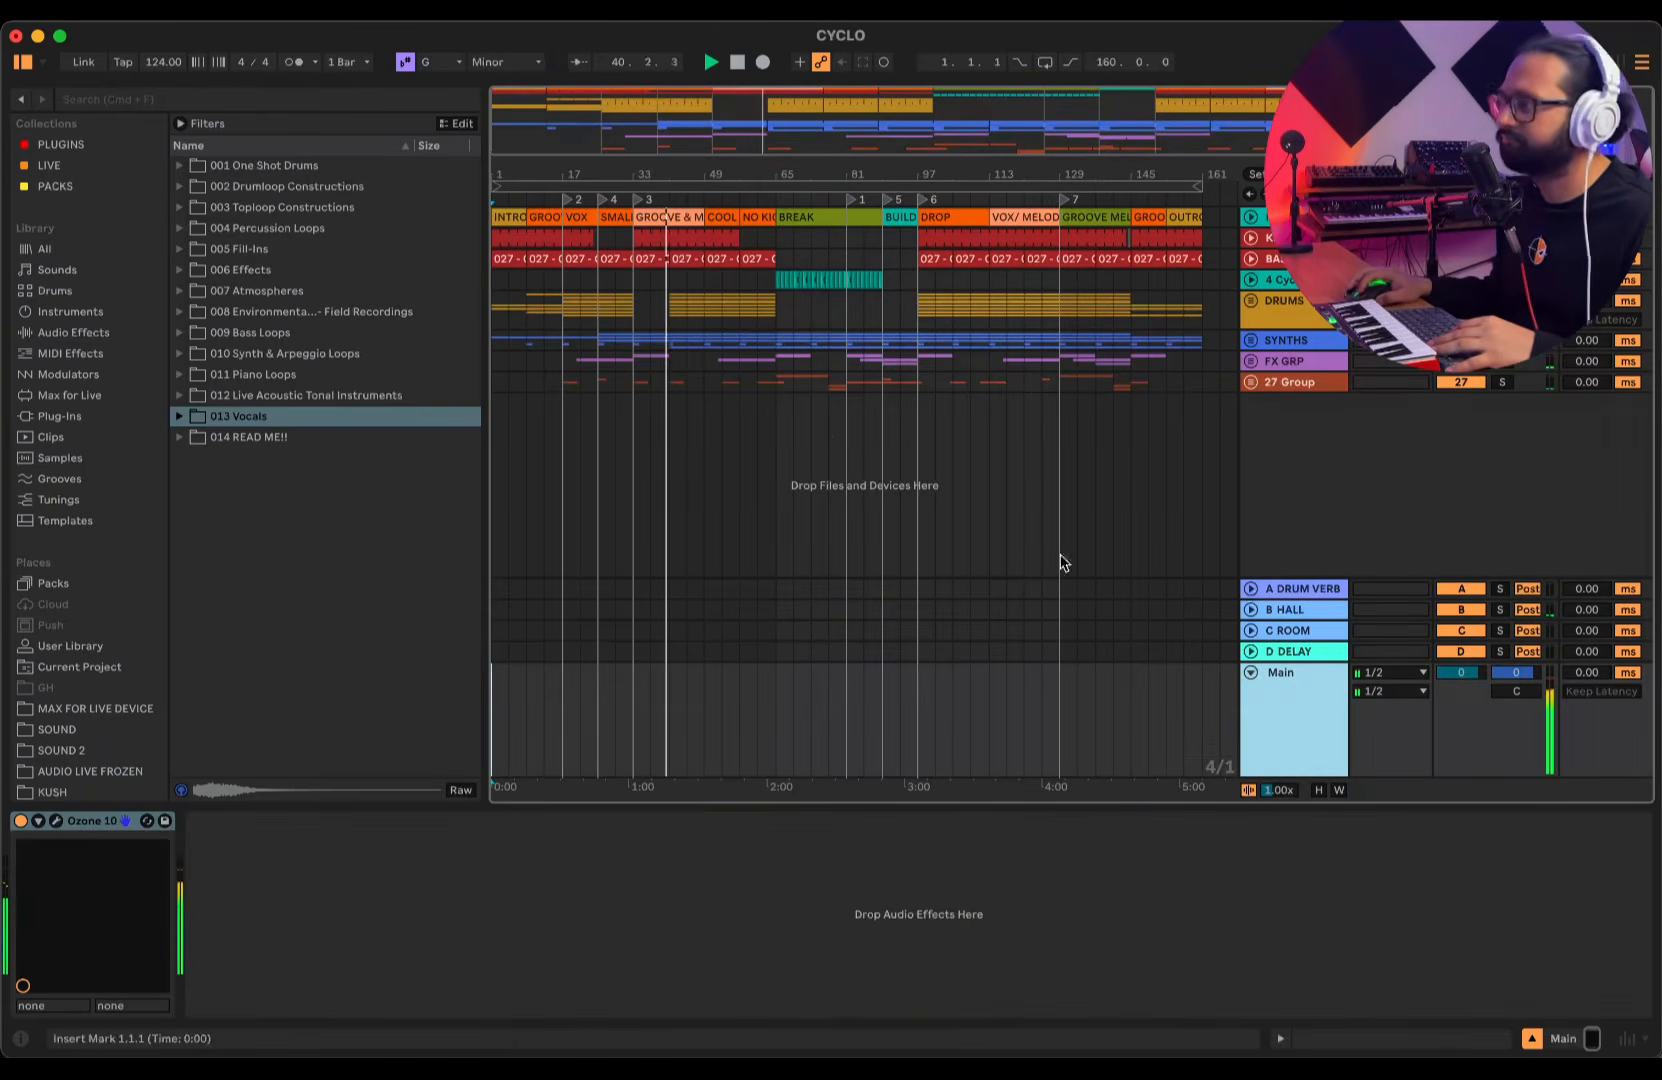
{"action": "left_click", "coordinate": [1251, 672]}
{"action": "left_click", "coordinate": [1318, 382]}
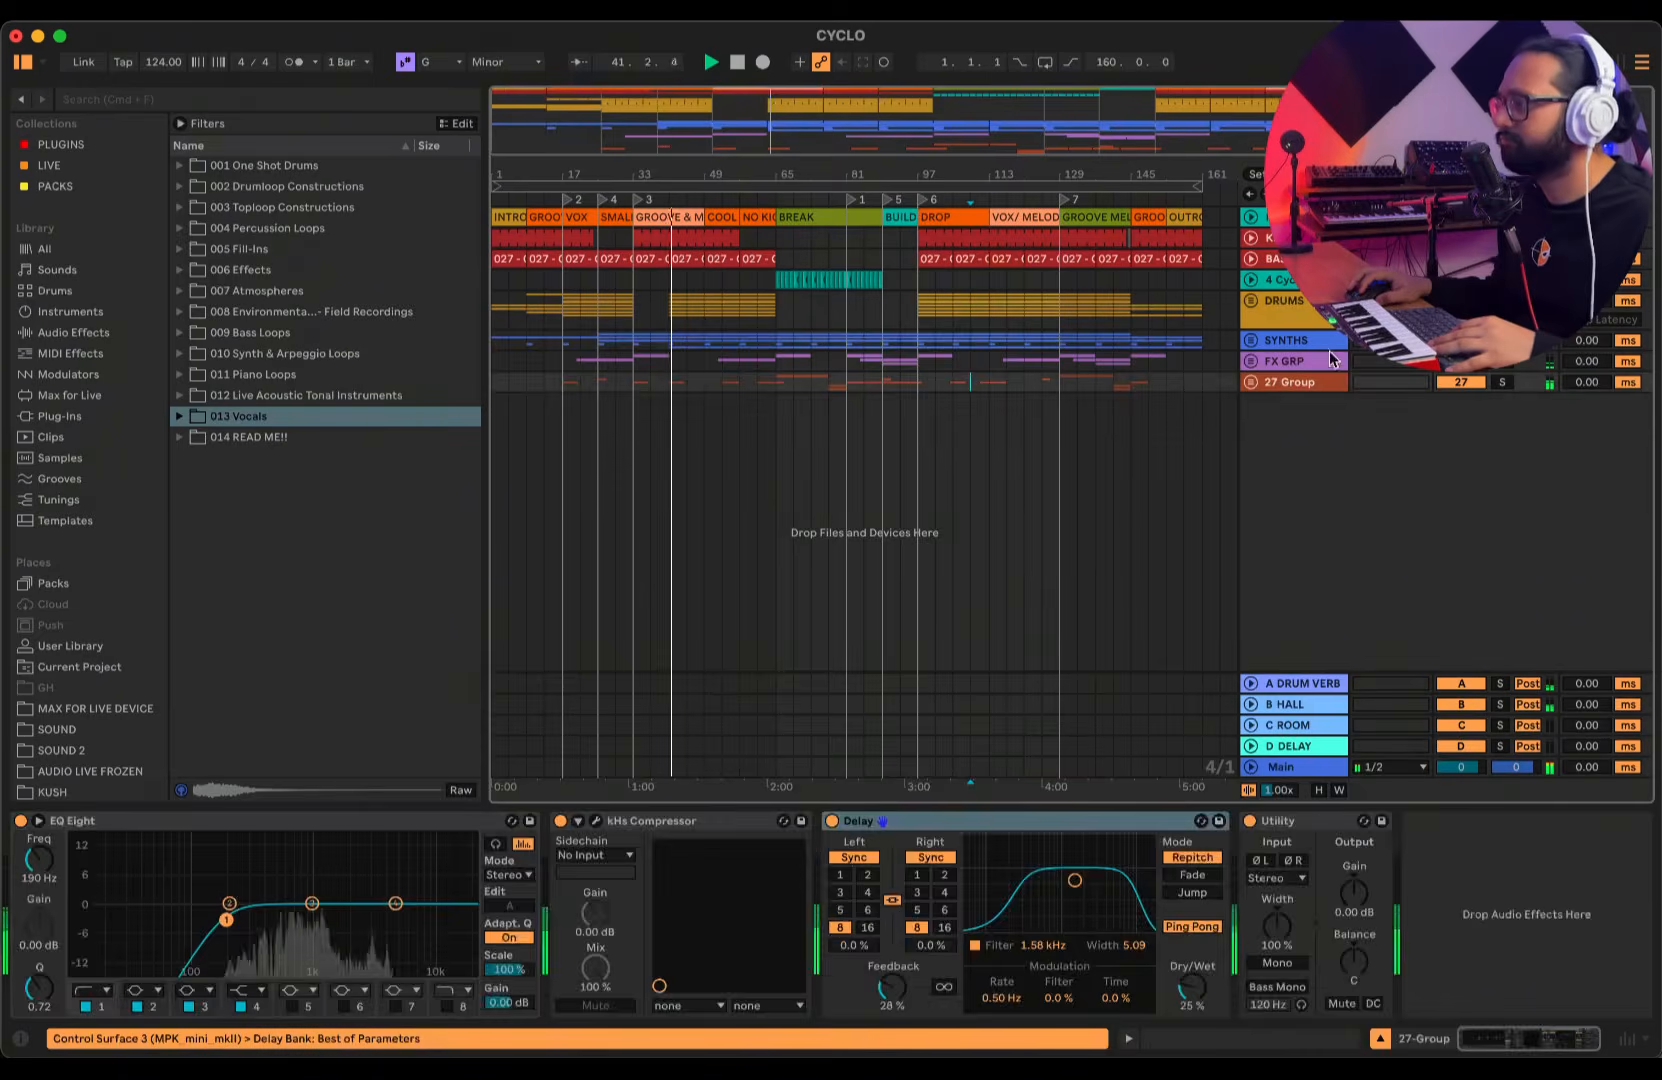
{"action": "left_click", "coordinate": [1330, 358]}
{"action": "left_click", "coordinate": [1303, 303]}
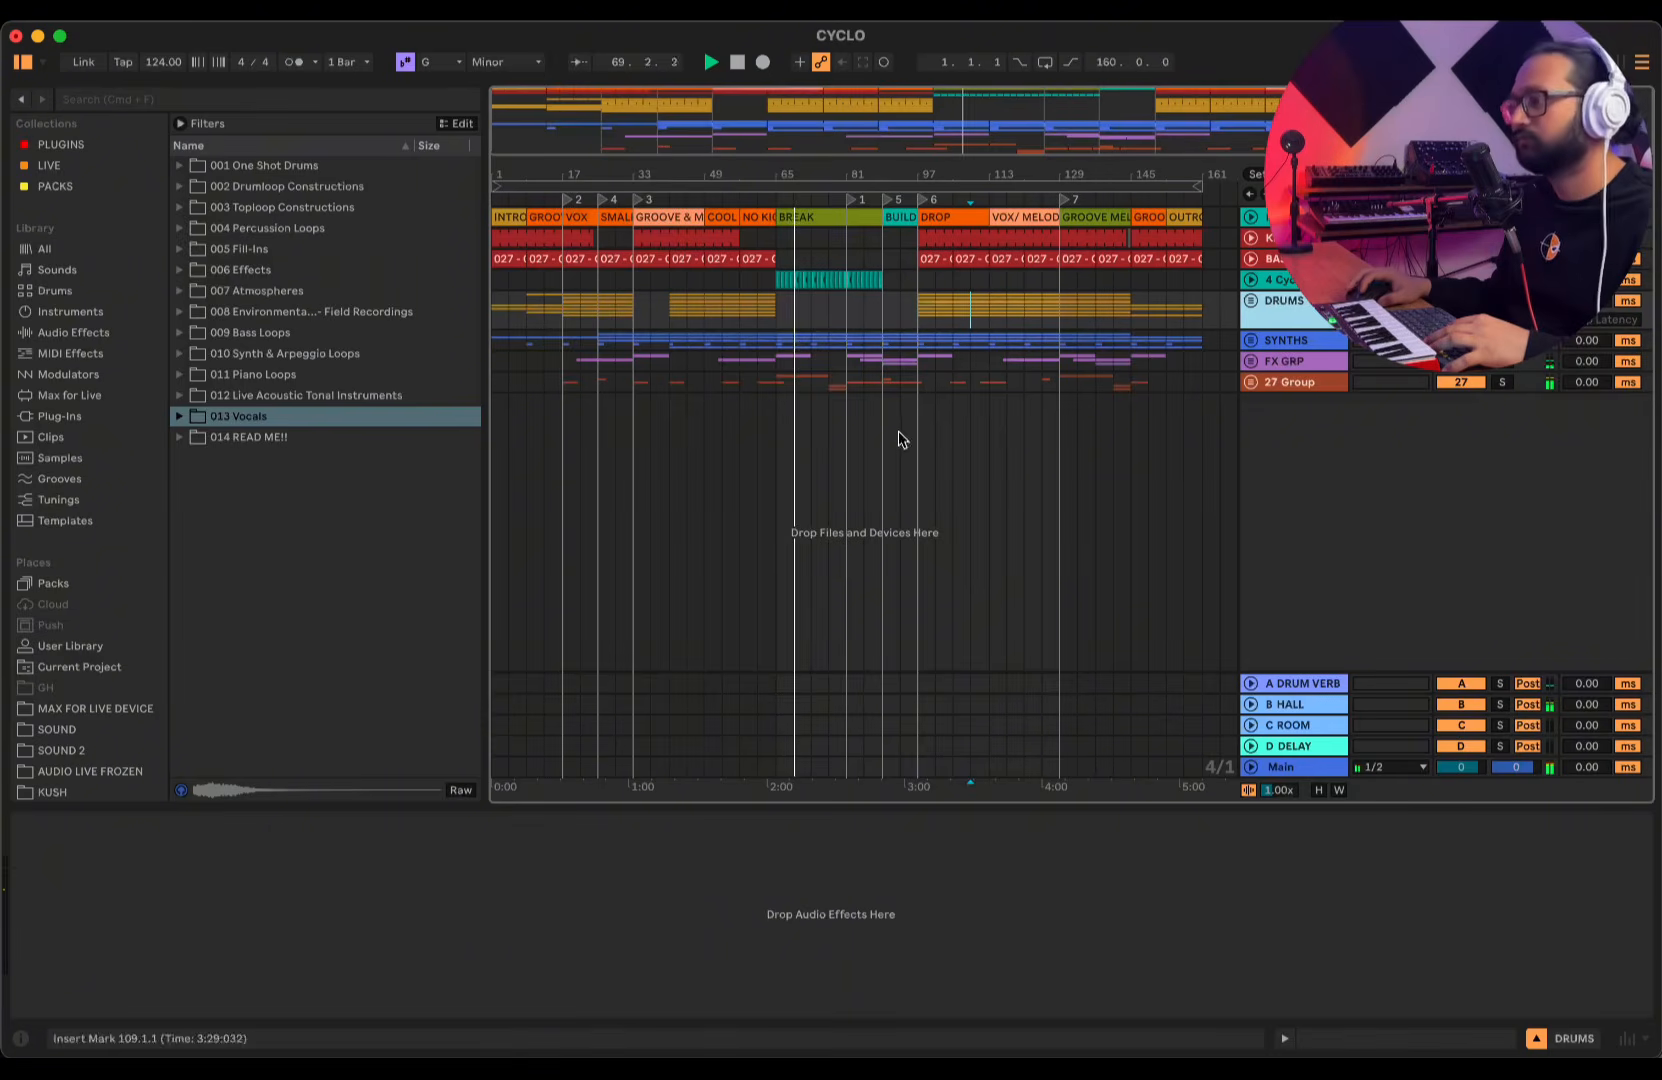
- Look inside the 014 READ ME!!, X Demos, 004 Percussion Loops and 003 Toploop Constructions folders, and collapse them
{"action": "left_click", "coordinate": [177, 438]}
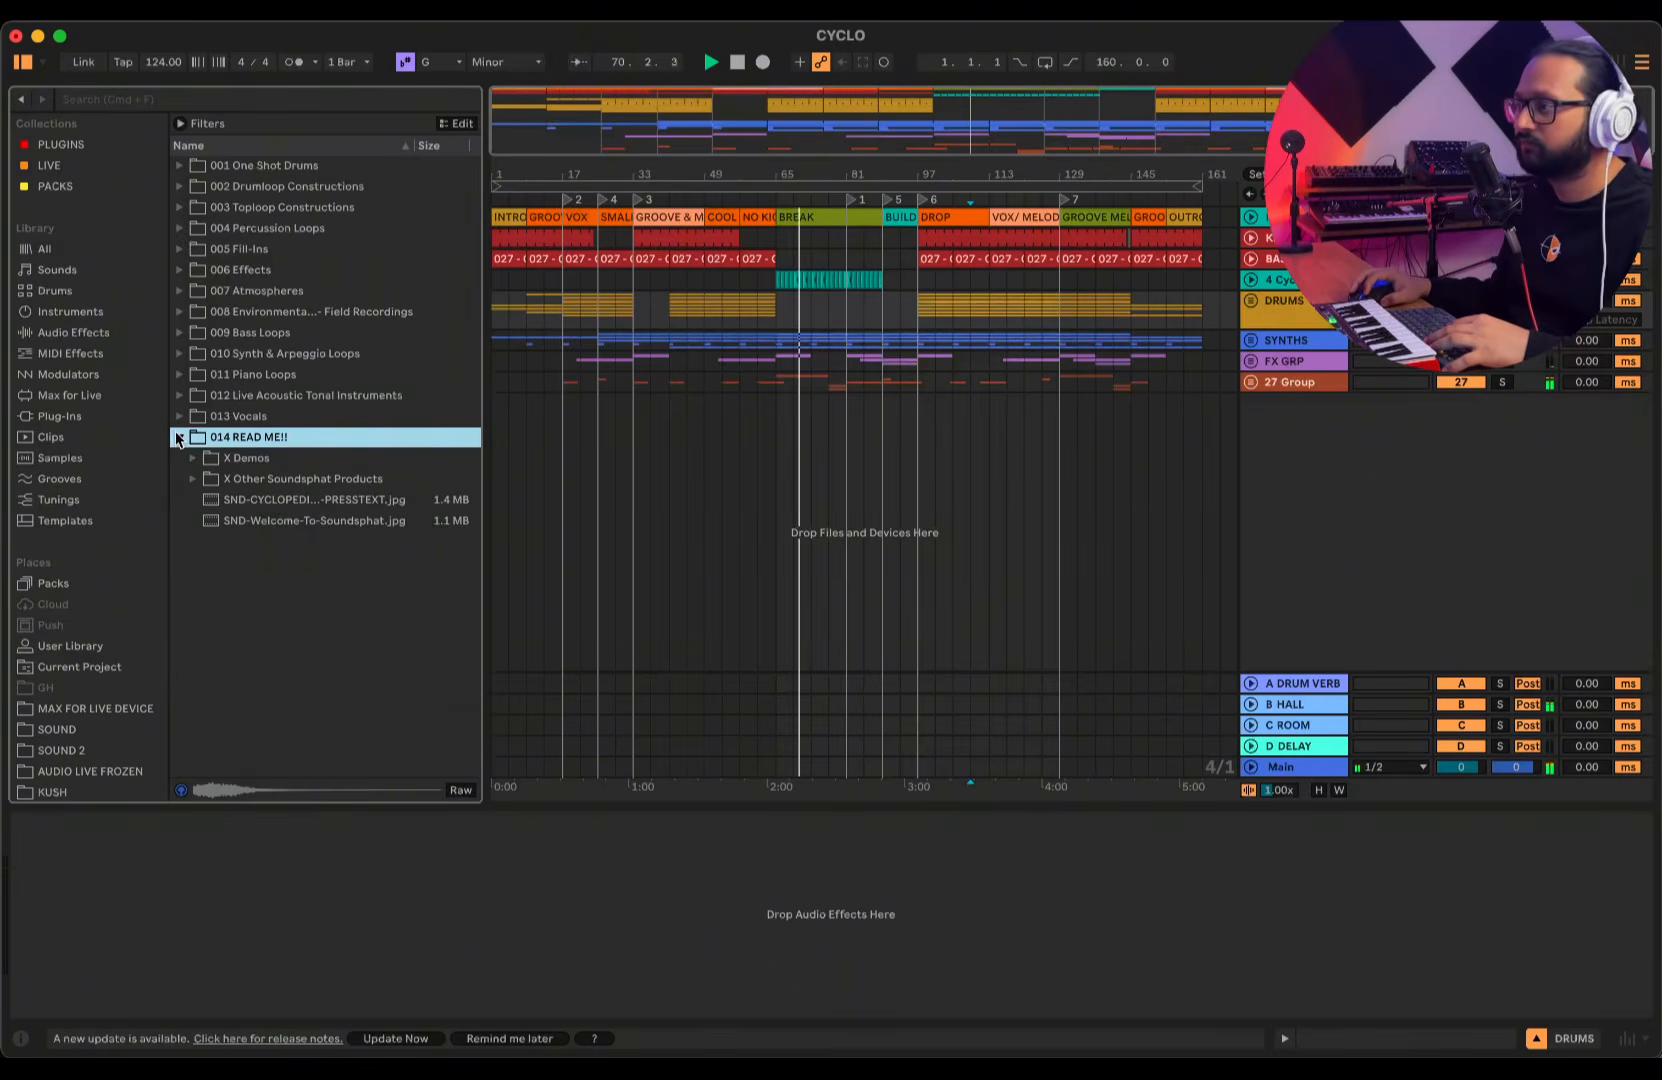
{"action": "left_click", "coordinate": [192, 459]}
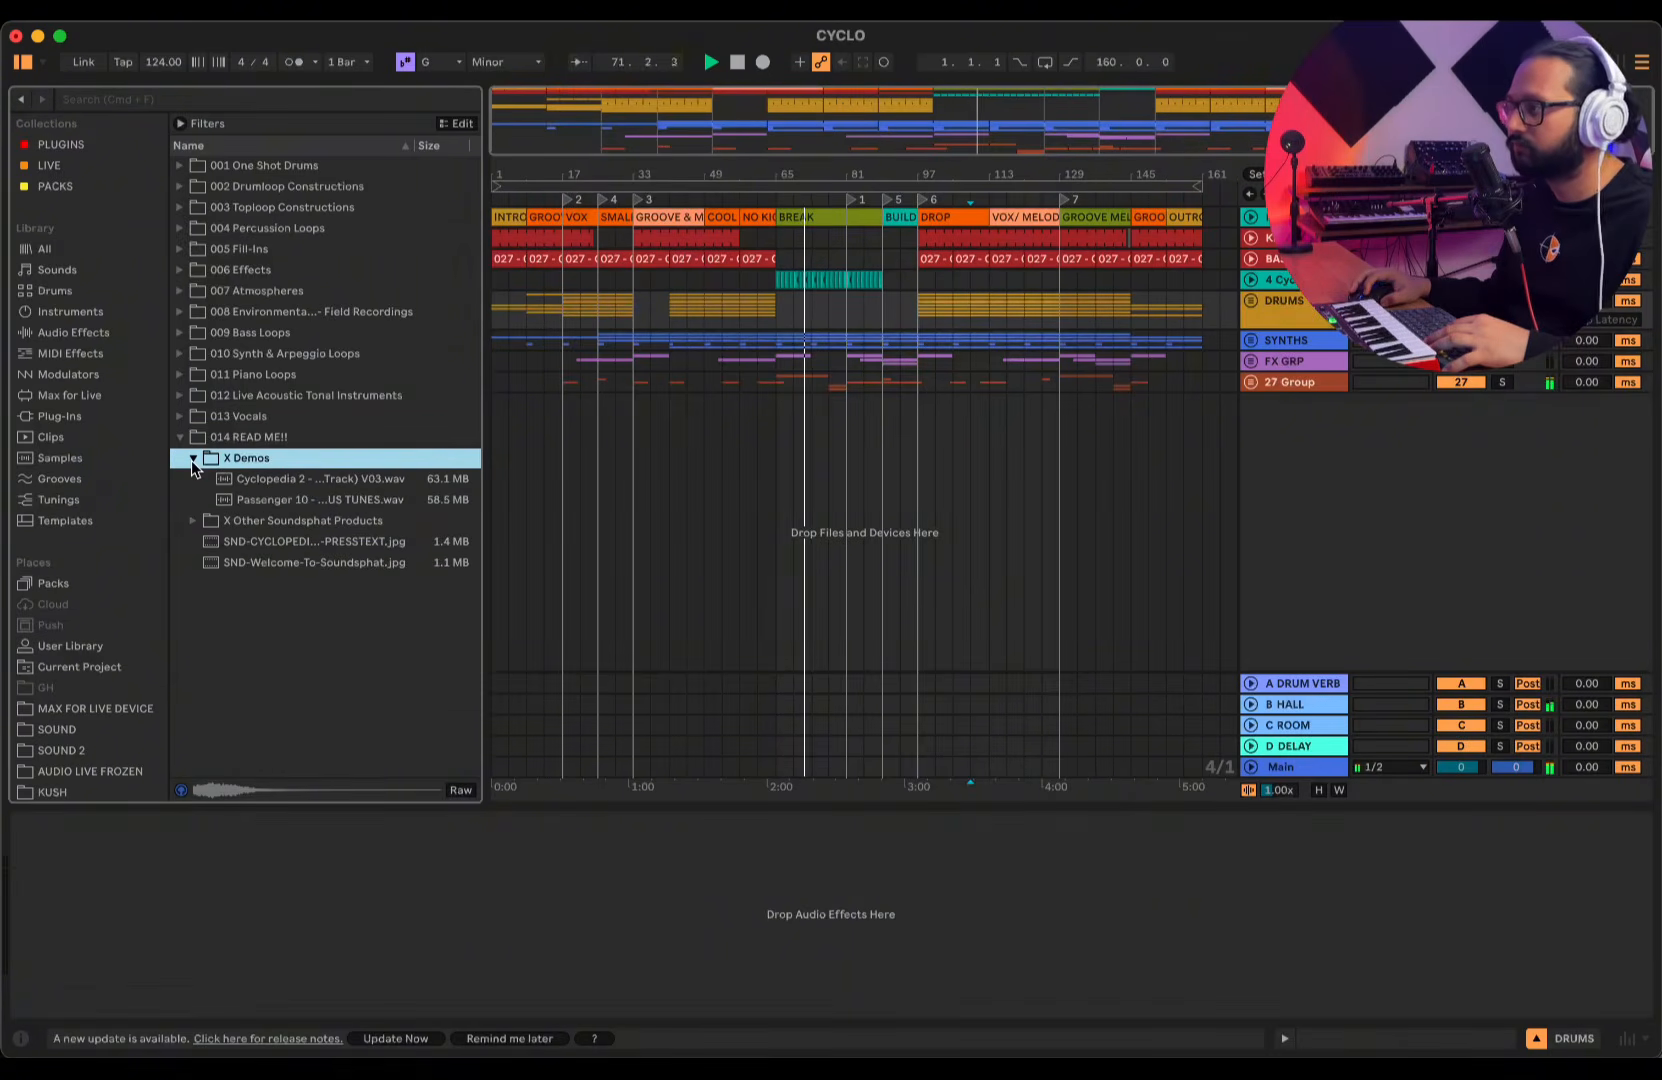
{"action": "left_click", "coordinate": [192, 459]}
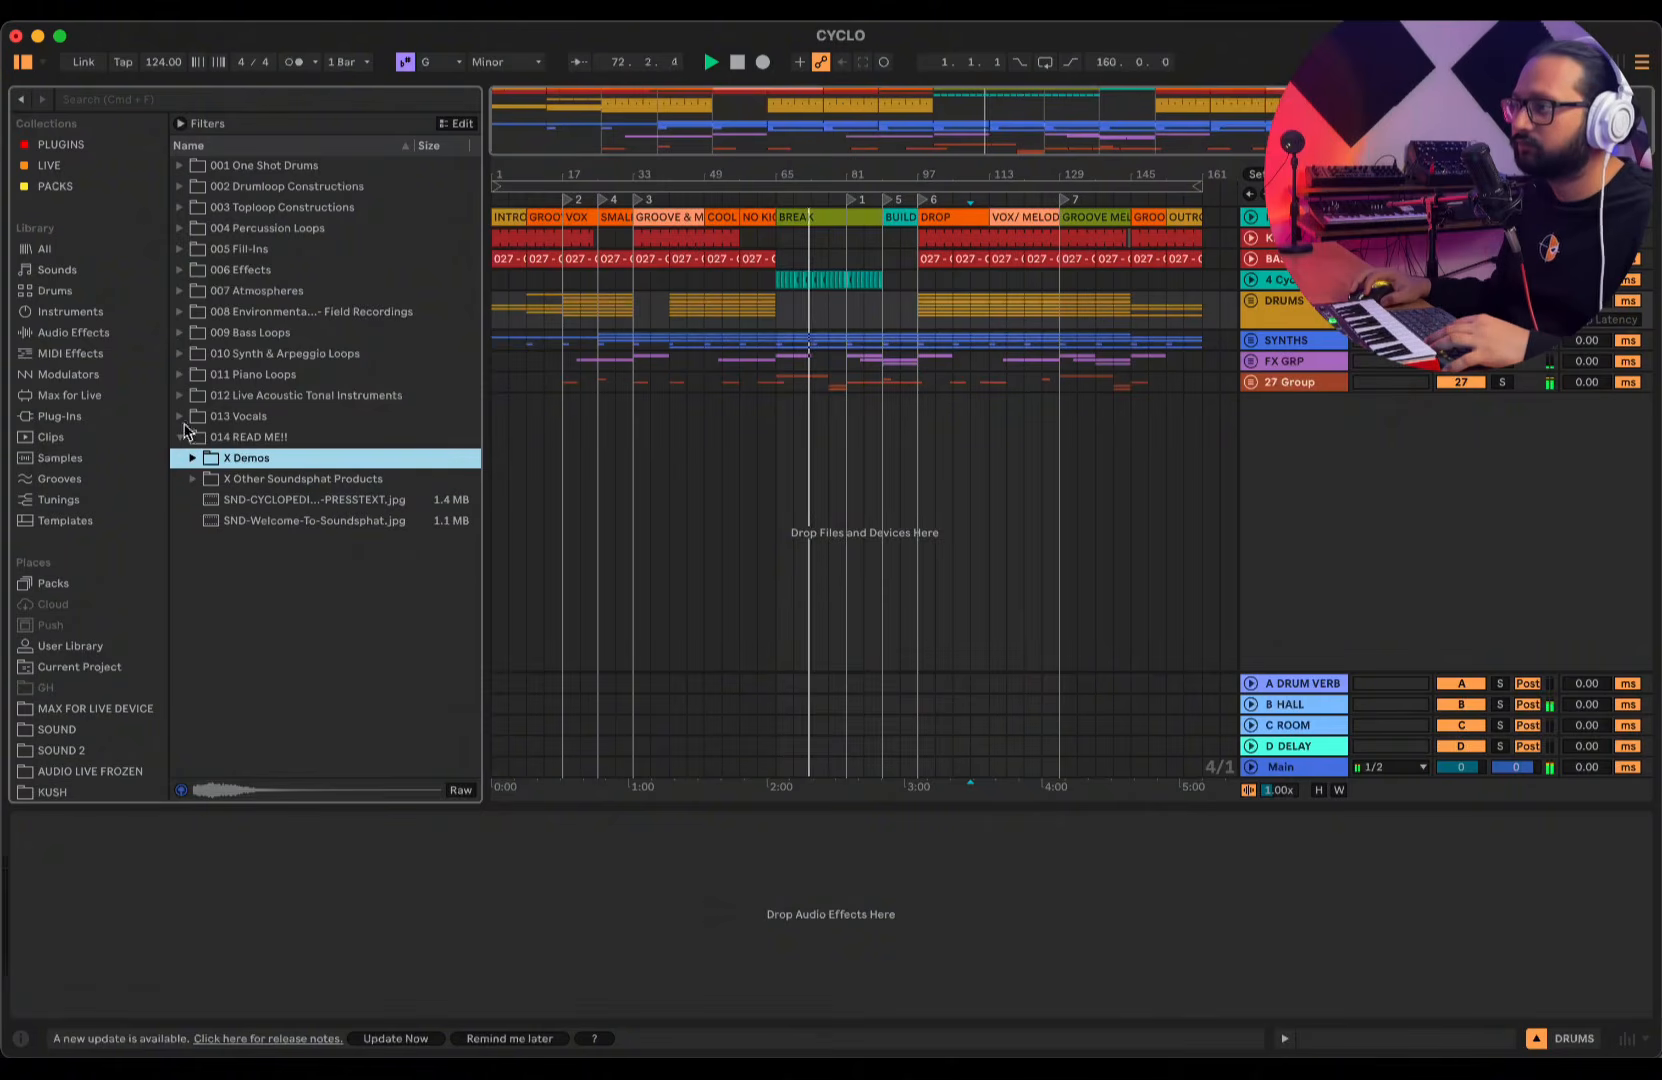
{"action": "left_click", "coordinate": [180, 228]}
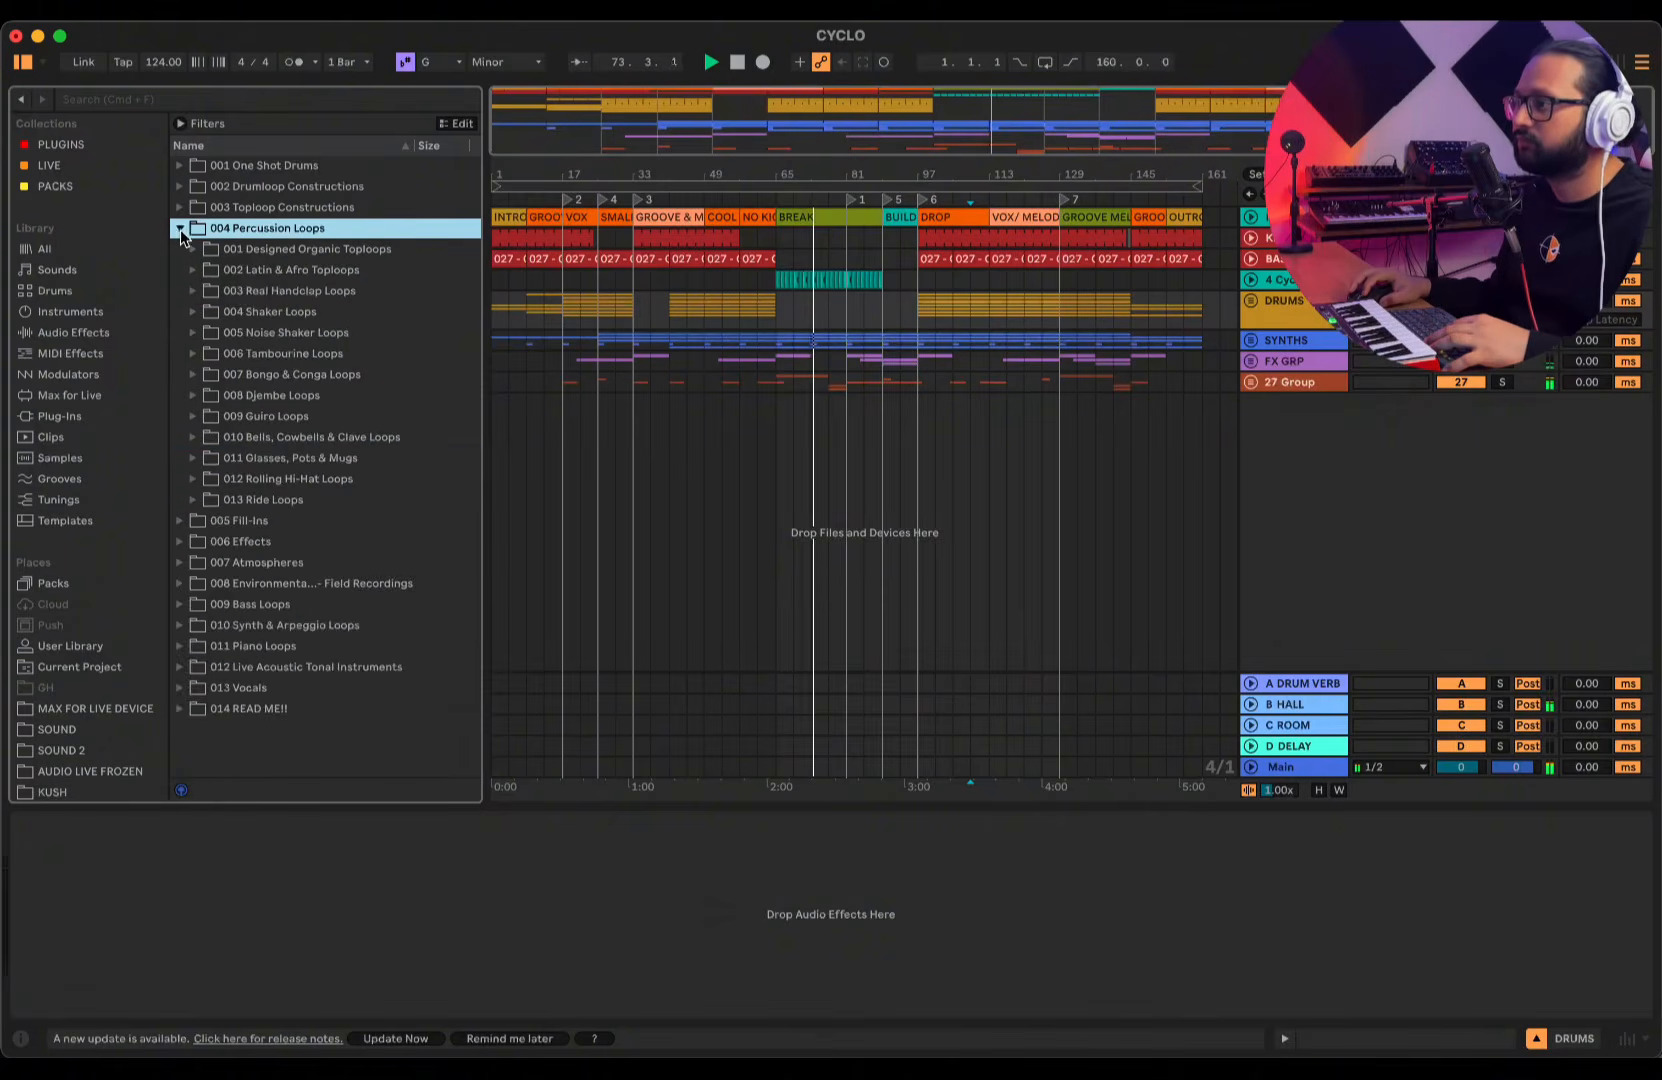
{"action": "left_click", "coordinate": [180, 208]}
{"action": "left_click", "coordinate": [181, 208]}
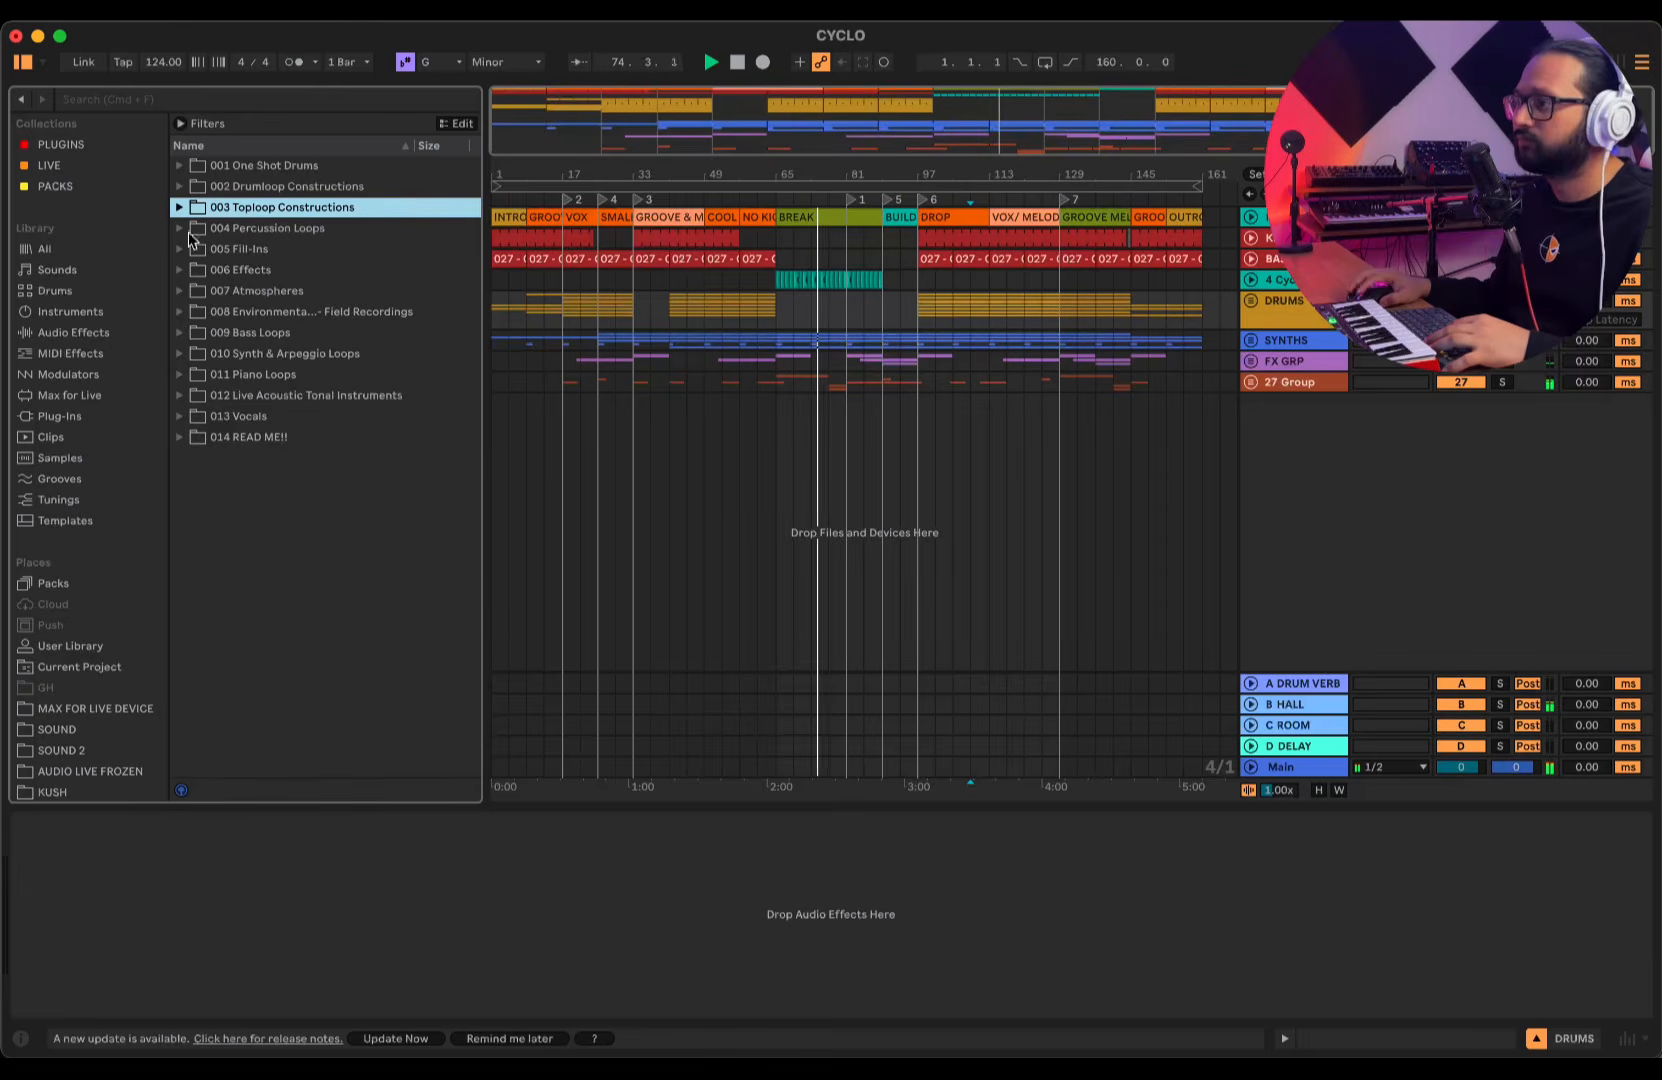
- Place the insert marker at bar 89 on the 27 Group, and unfold the SYNTHS group to view its tracks
{"action": "left_click", "coordinate": [883, 383]}
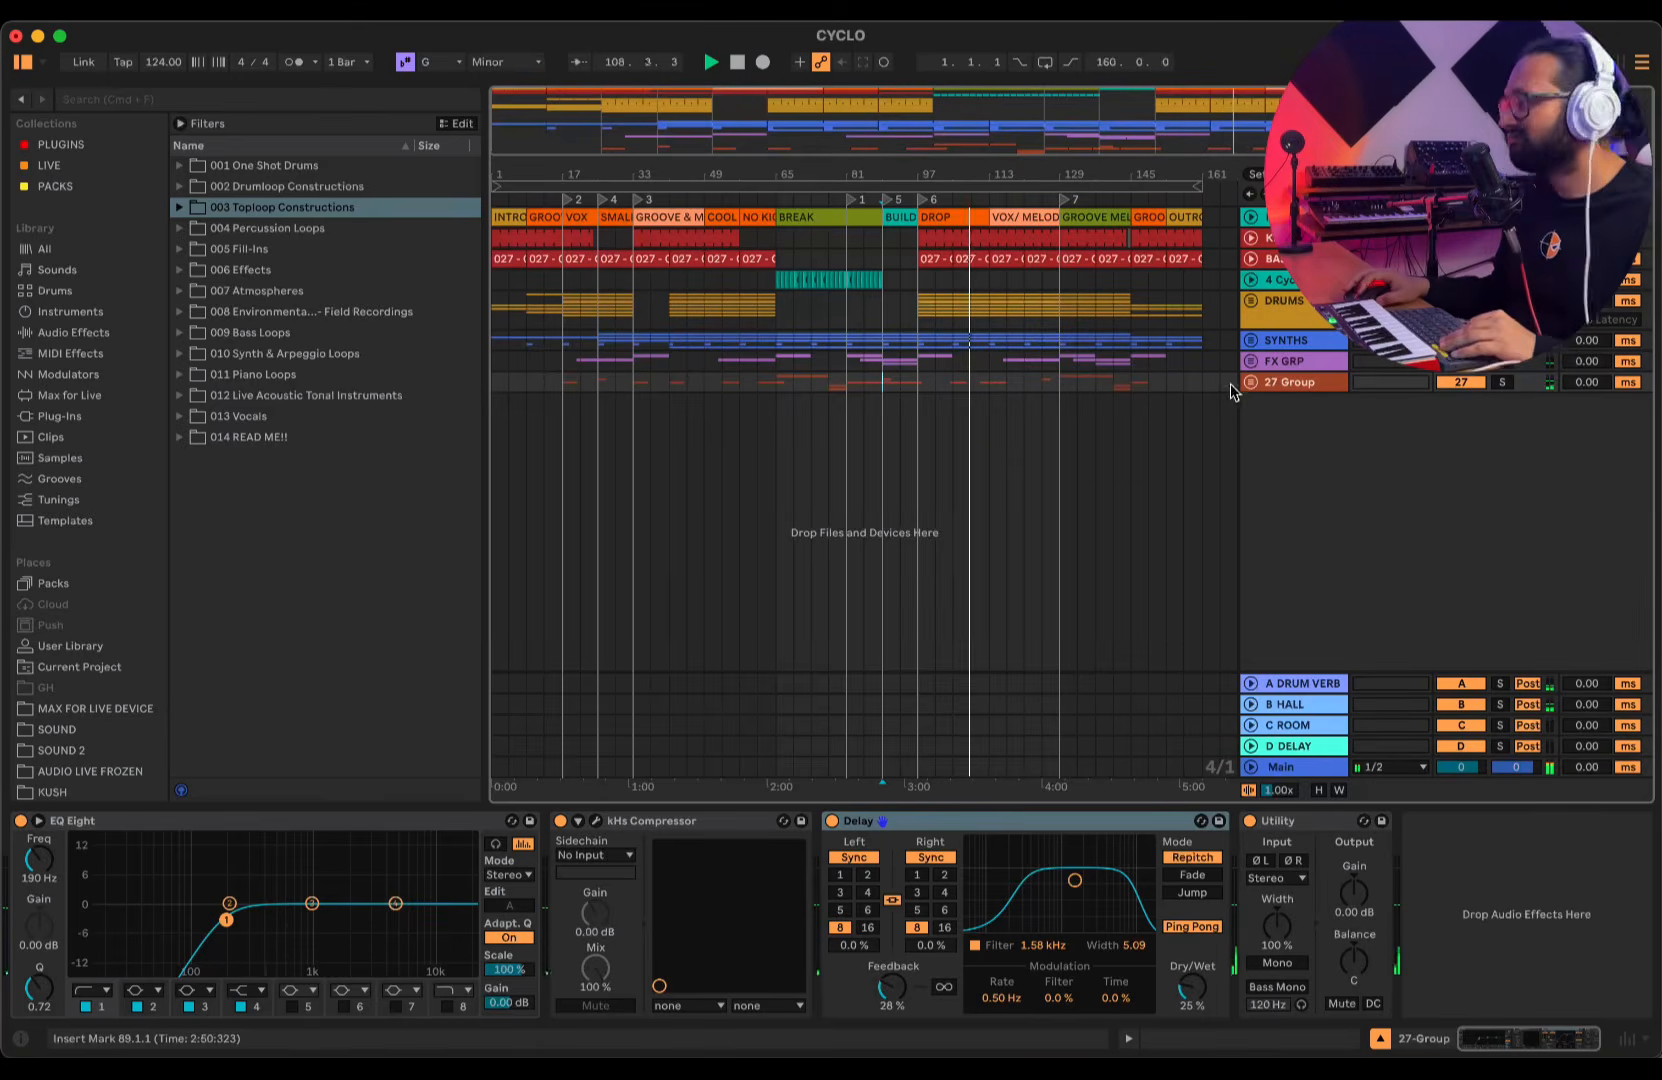
{"action": "left_click", "coordinate": [1250, 341]}
{"action": "scroll", "coordinate": [1030, 424], "scroll_direction": "down", "scroll_amount": 3}
{"action": "scroll", "coordinate": [1030, 424], "scroll_direction": "down", "scroll_amount": 5}
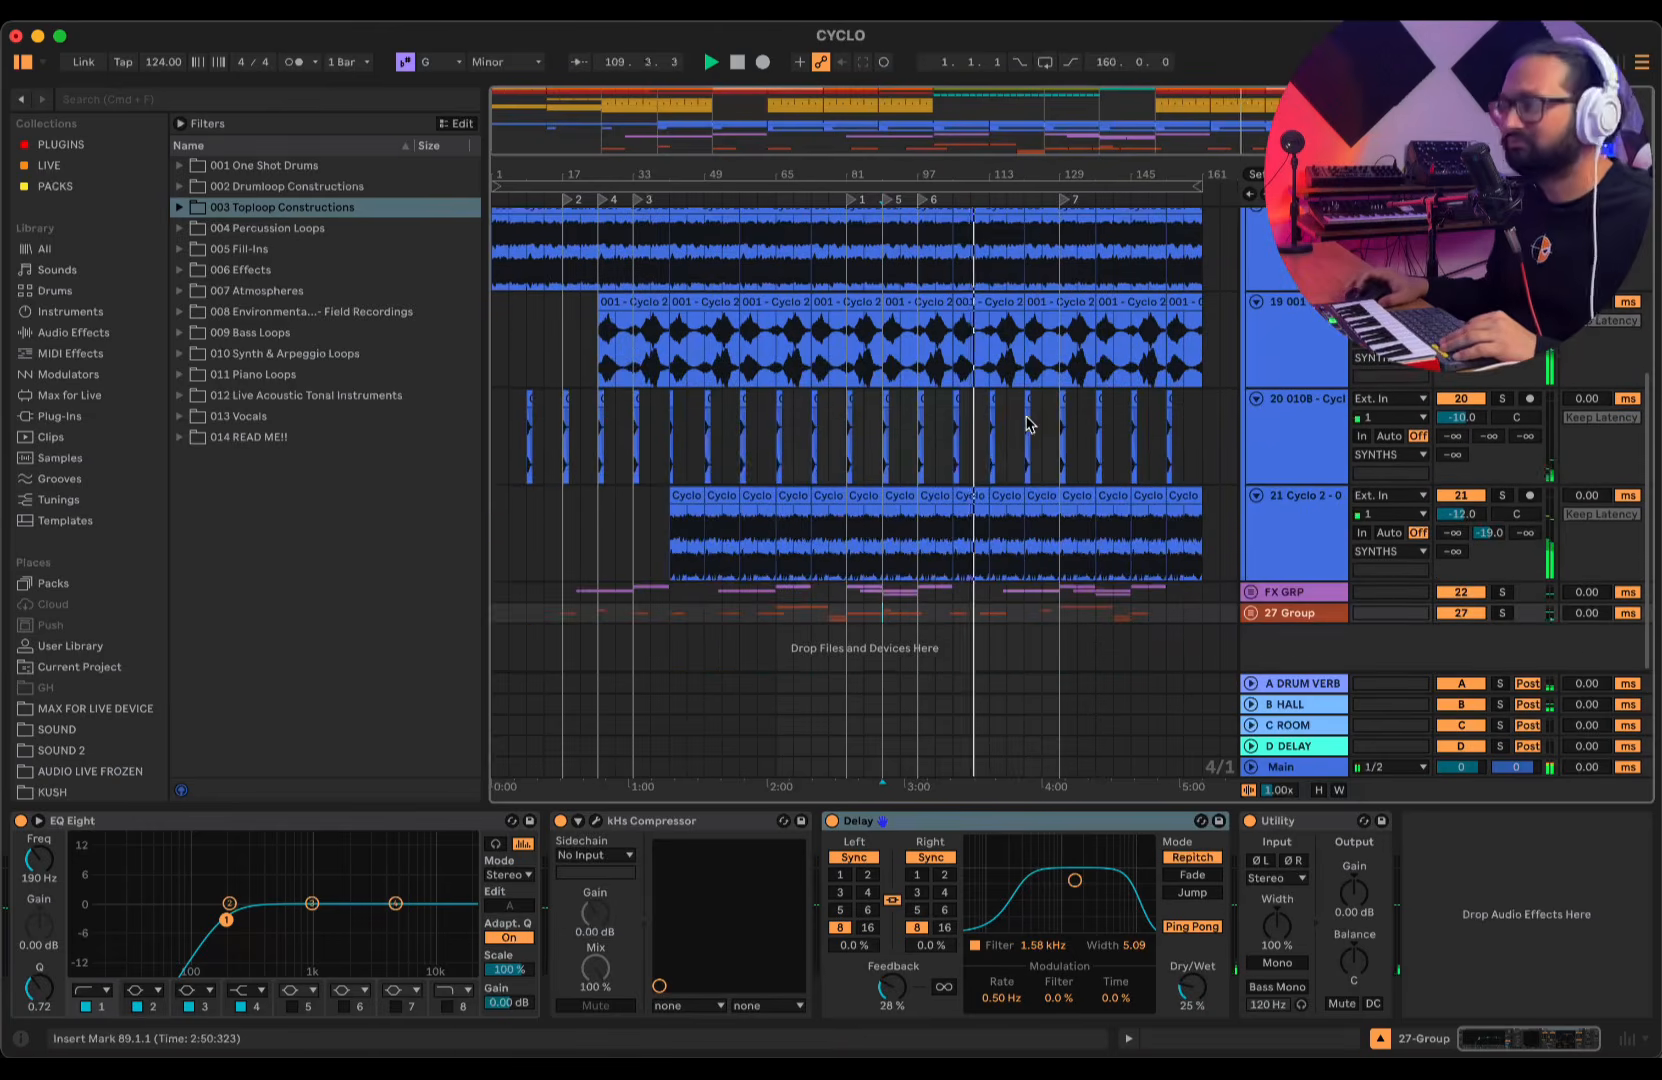
- Unfold the FX GRP and the 27 Group in the second half of the arrangement to view their tracks
{"action": "left_click_drag", "start_coordinate": [1028, 172], "coordinate": [920, 225]}
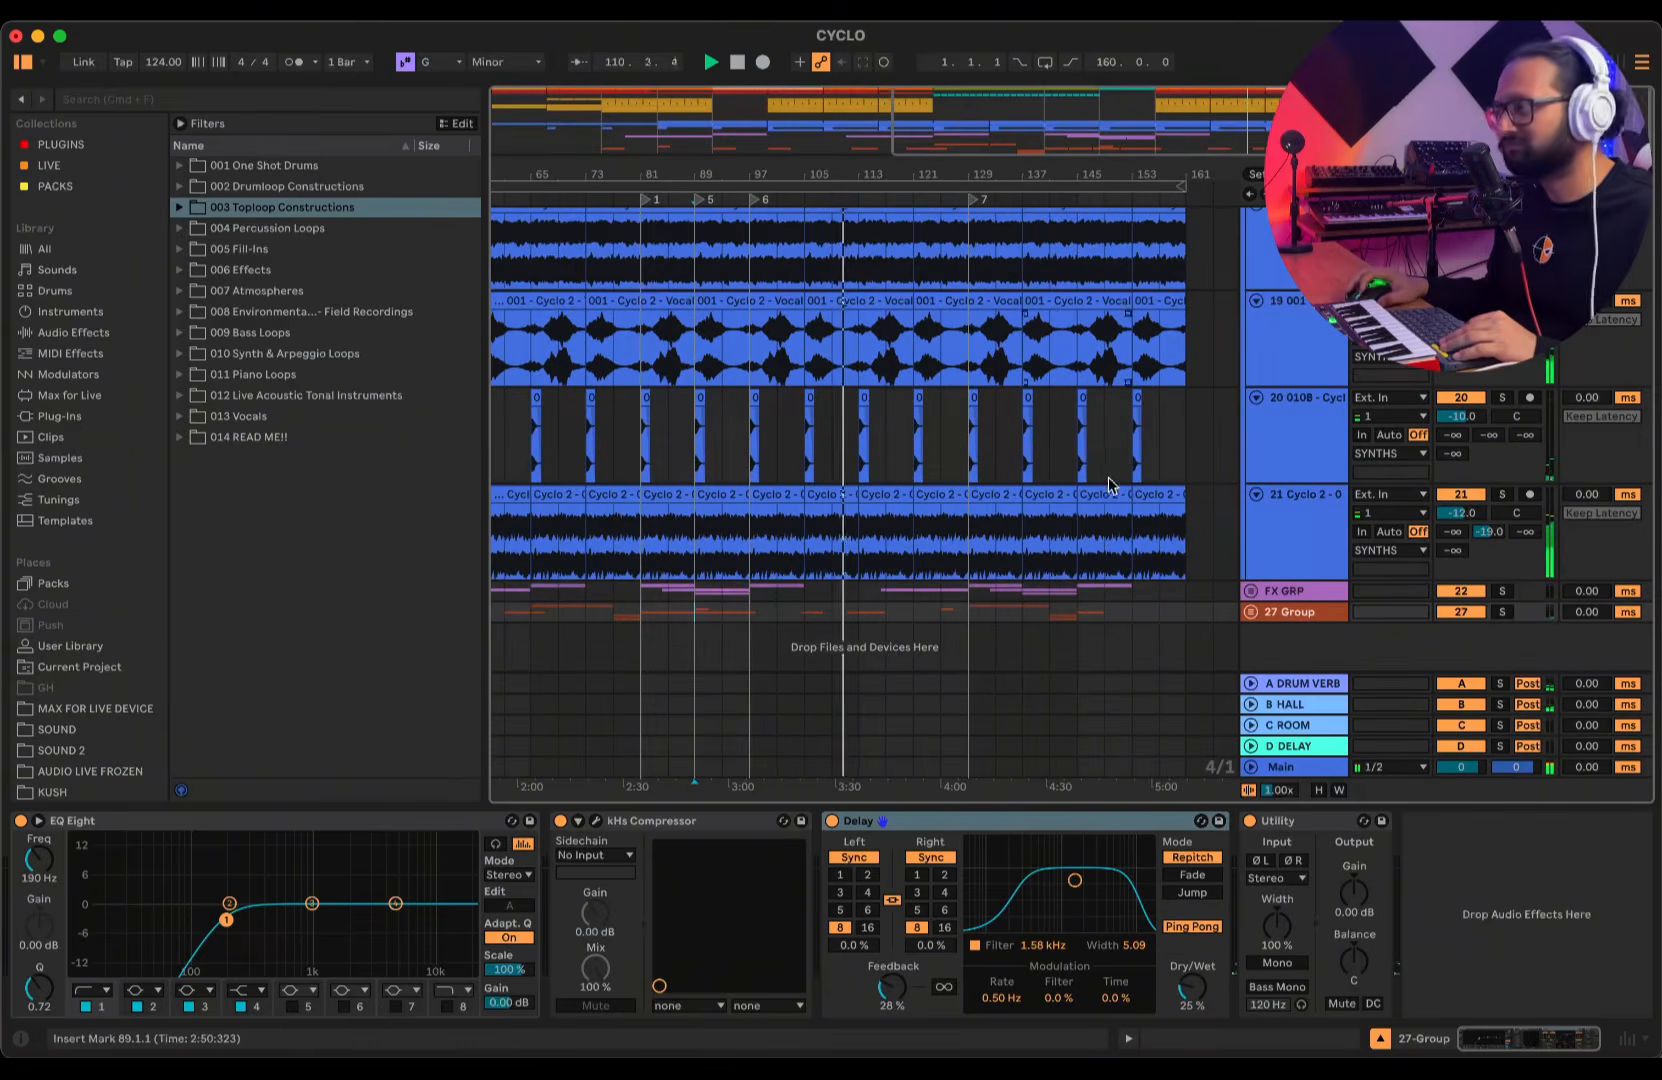
{"action": "left_click", "coordinate": [1240, 590]}
{"action": "left_click", "coordinate": [1250, 590]}
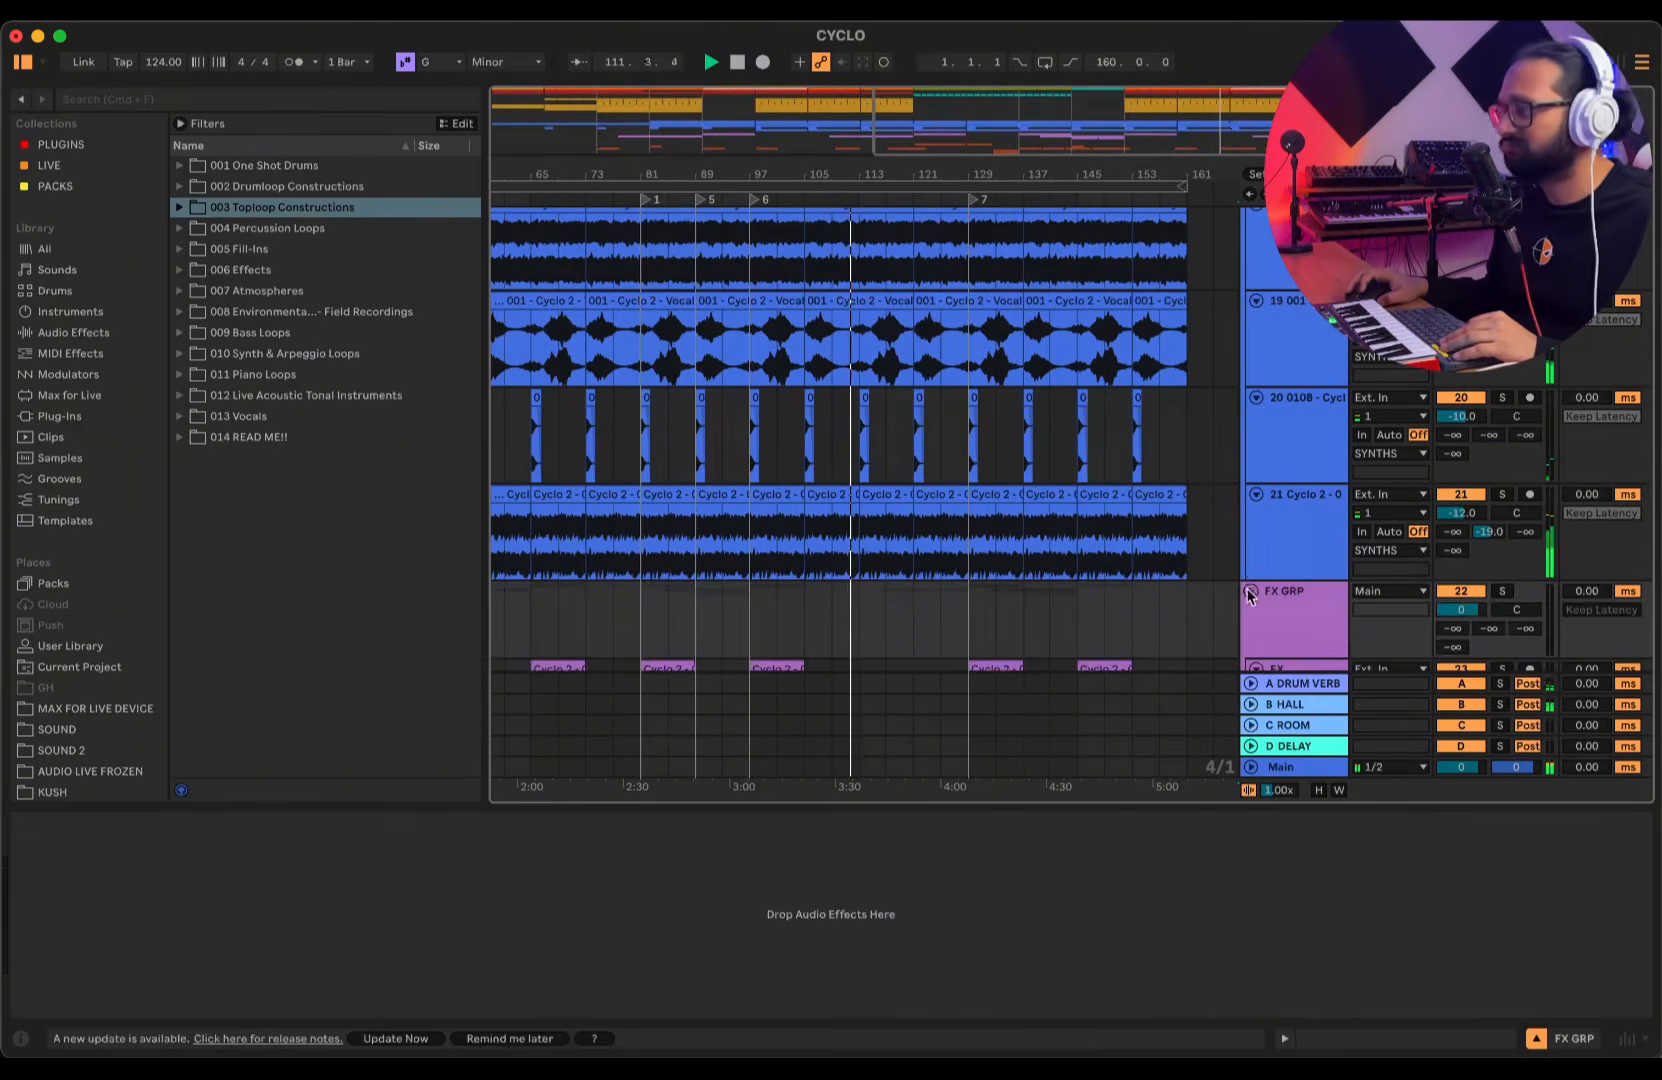
{"action": "scroll", "coordinate": [1266, 549], "scroll_direction": "down", "scroll_amount": 5}
{"action": "left_click", "coordinate": [1252, 610]}
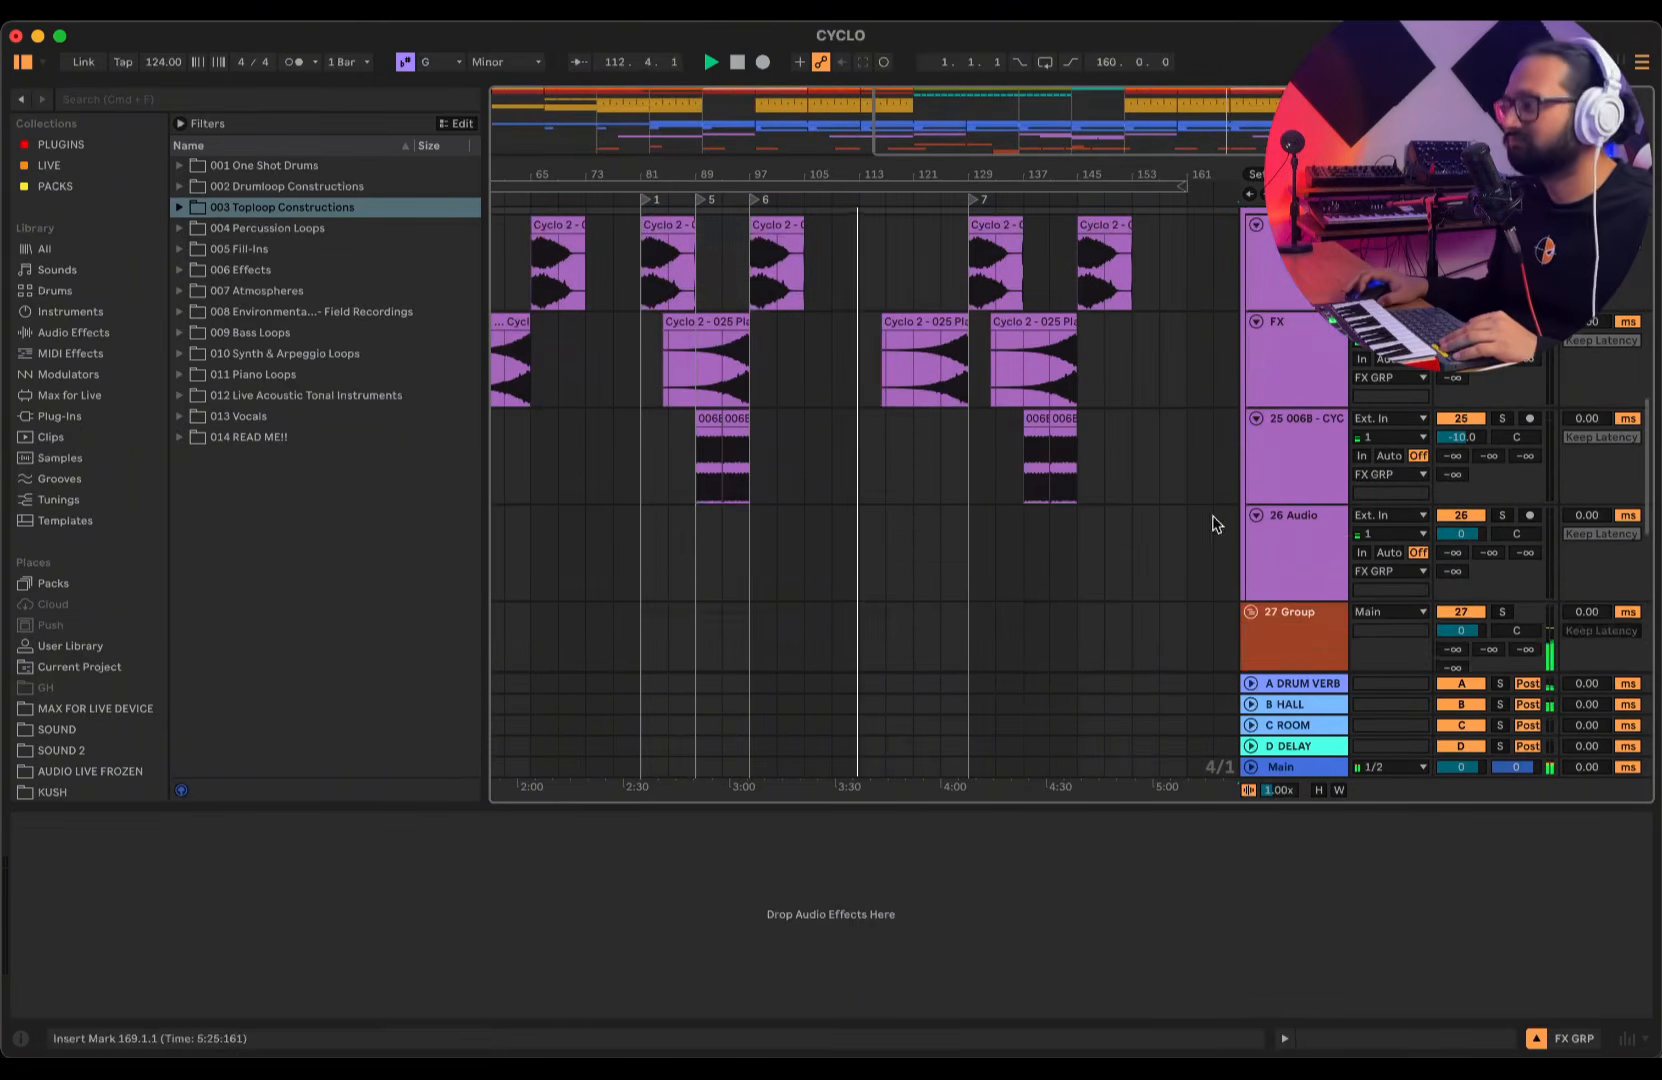
- During playback, look through the clips of the SYNTHS, FX GRP and 27 Group tracks from bar 65 to the end
{"action": "scroll", "coordinate": [1191, 516], "scroll_direction": "down", "scroll_amount": 4}
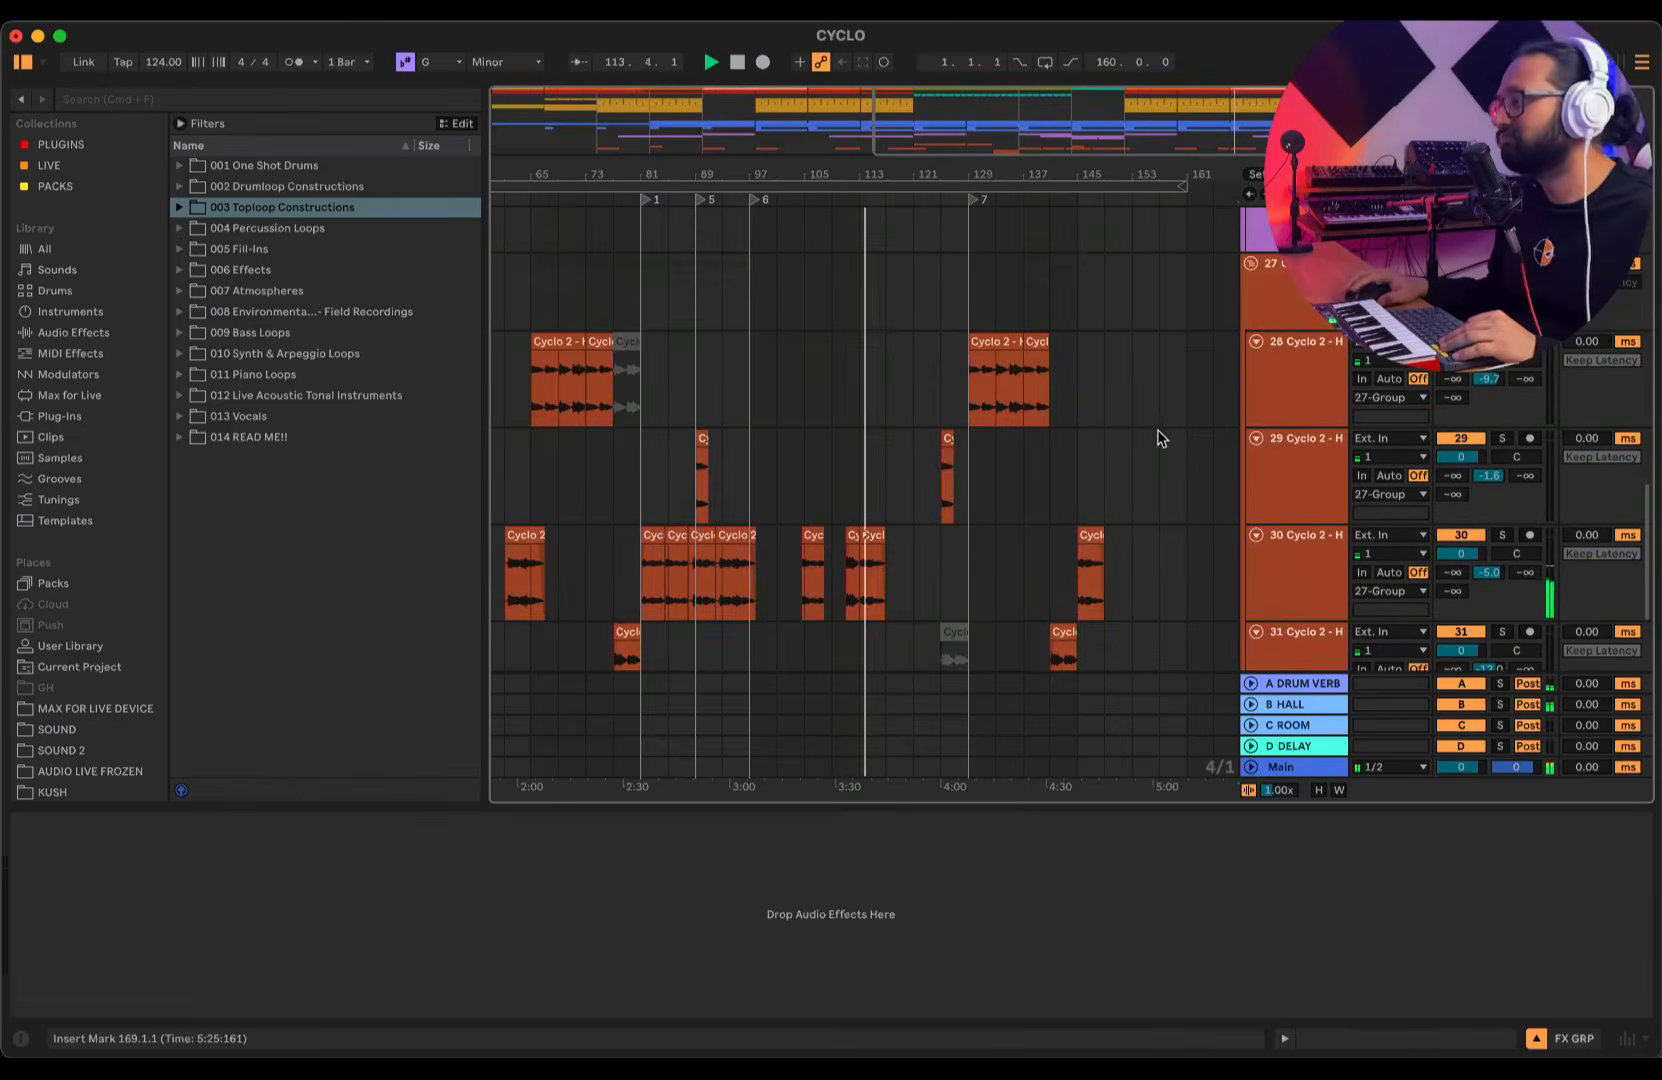
{"action": "scroll", "coordinate": [1055, 360], "scroll_direction": "up", "scroll_amount": 8}
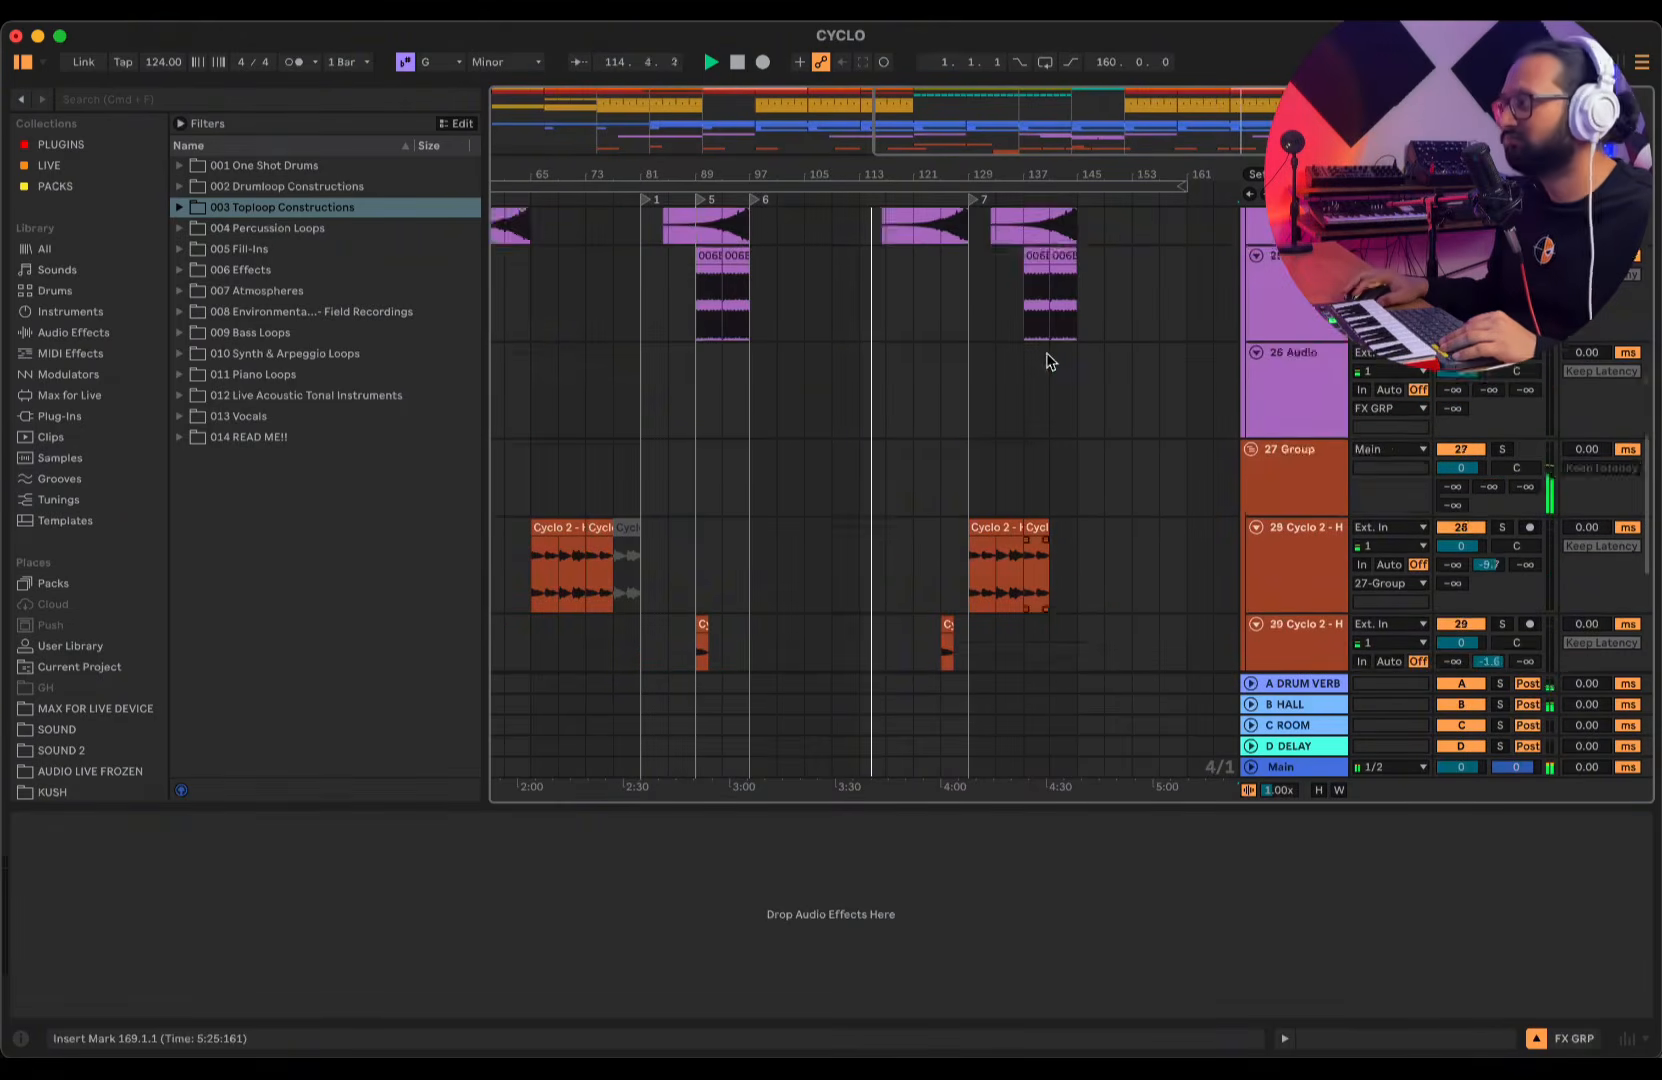
{"action": "scroll", "coordinate": [1021, 340], "scroll_direction": "up", "scroll_amount": 6}
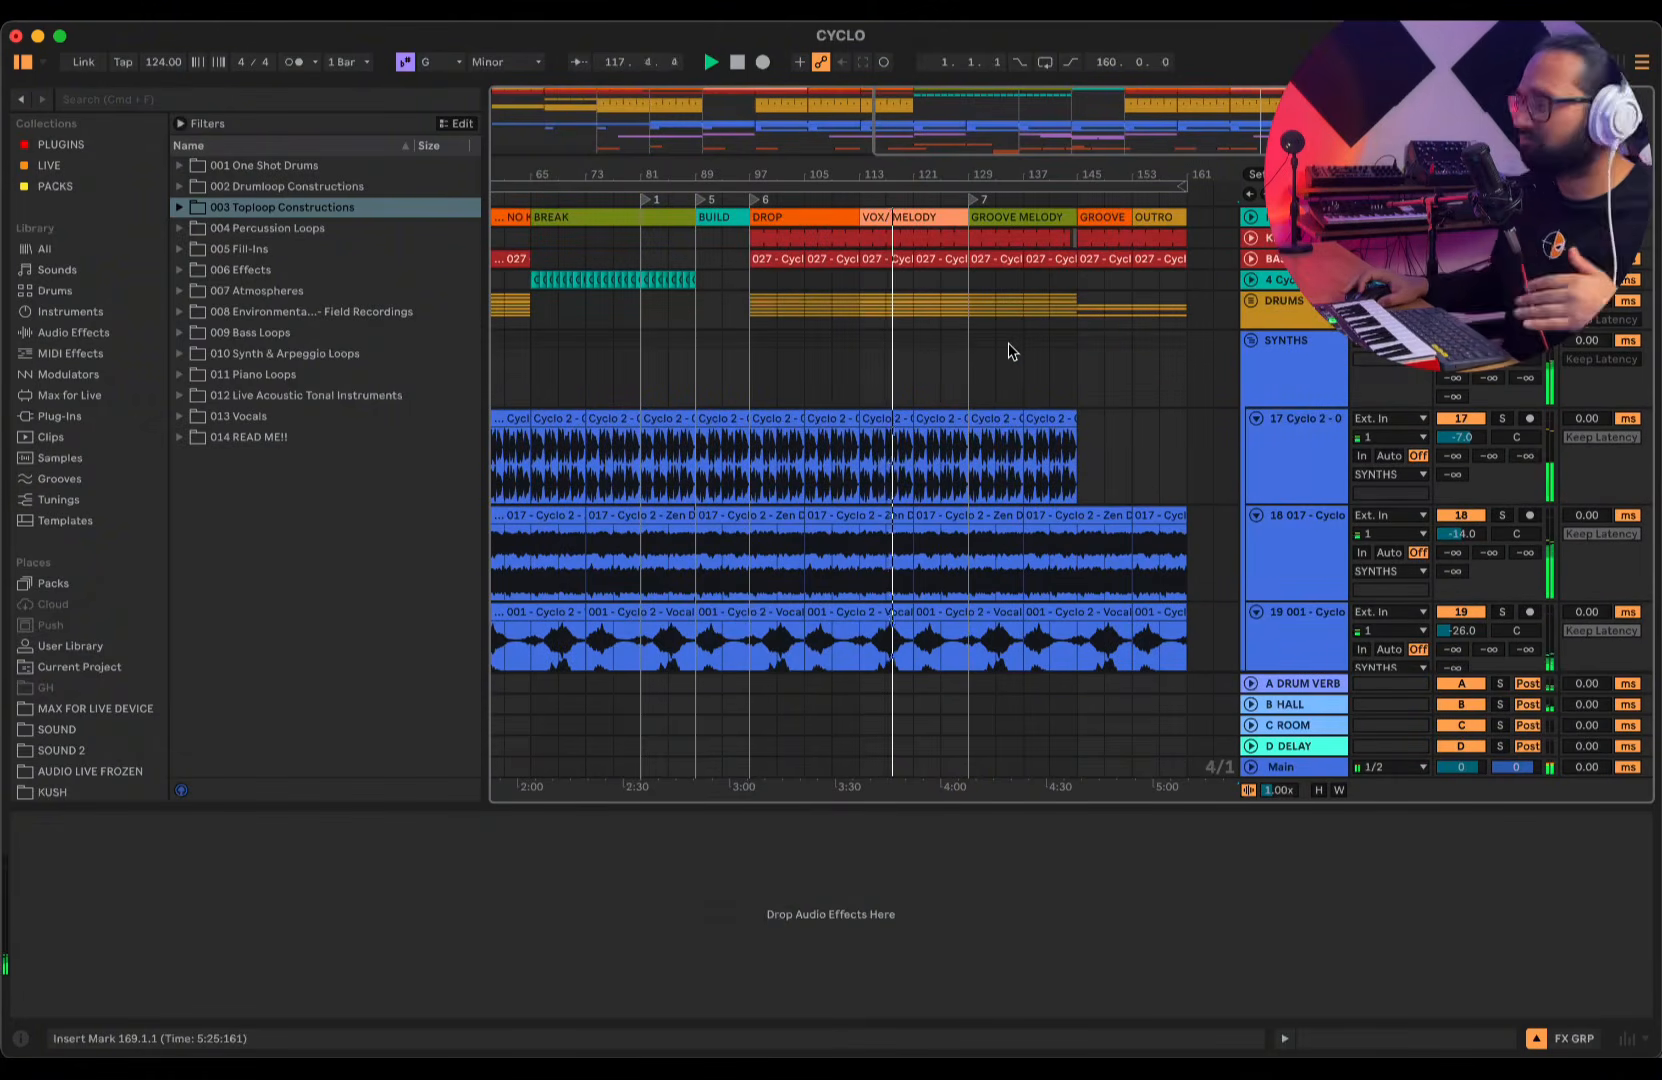
{"action": "scroll", "coordinate": [1008, 348], "scroll_direction": "down", "scroll_amount": 4}
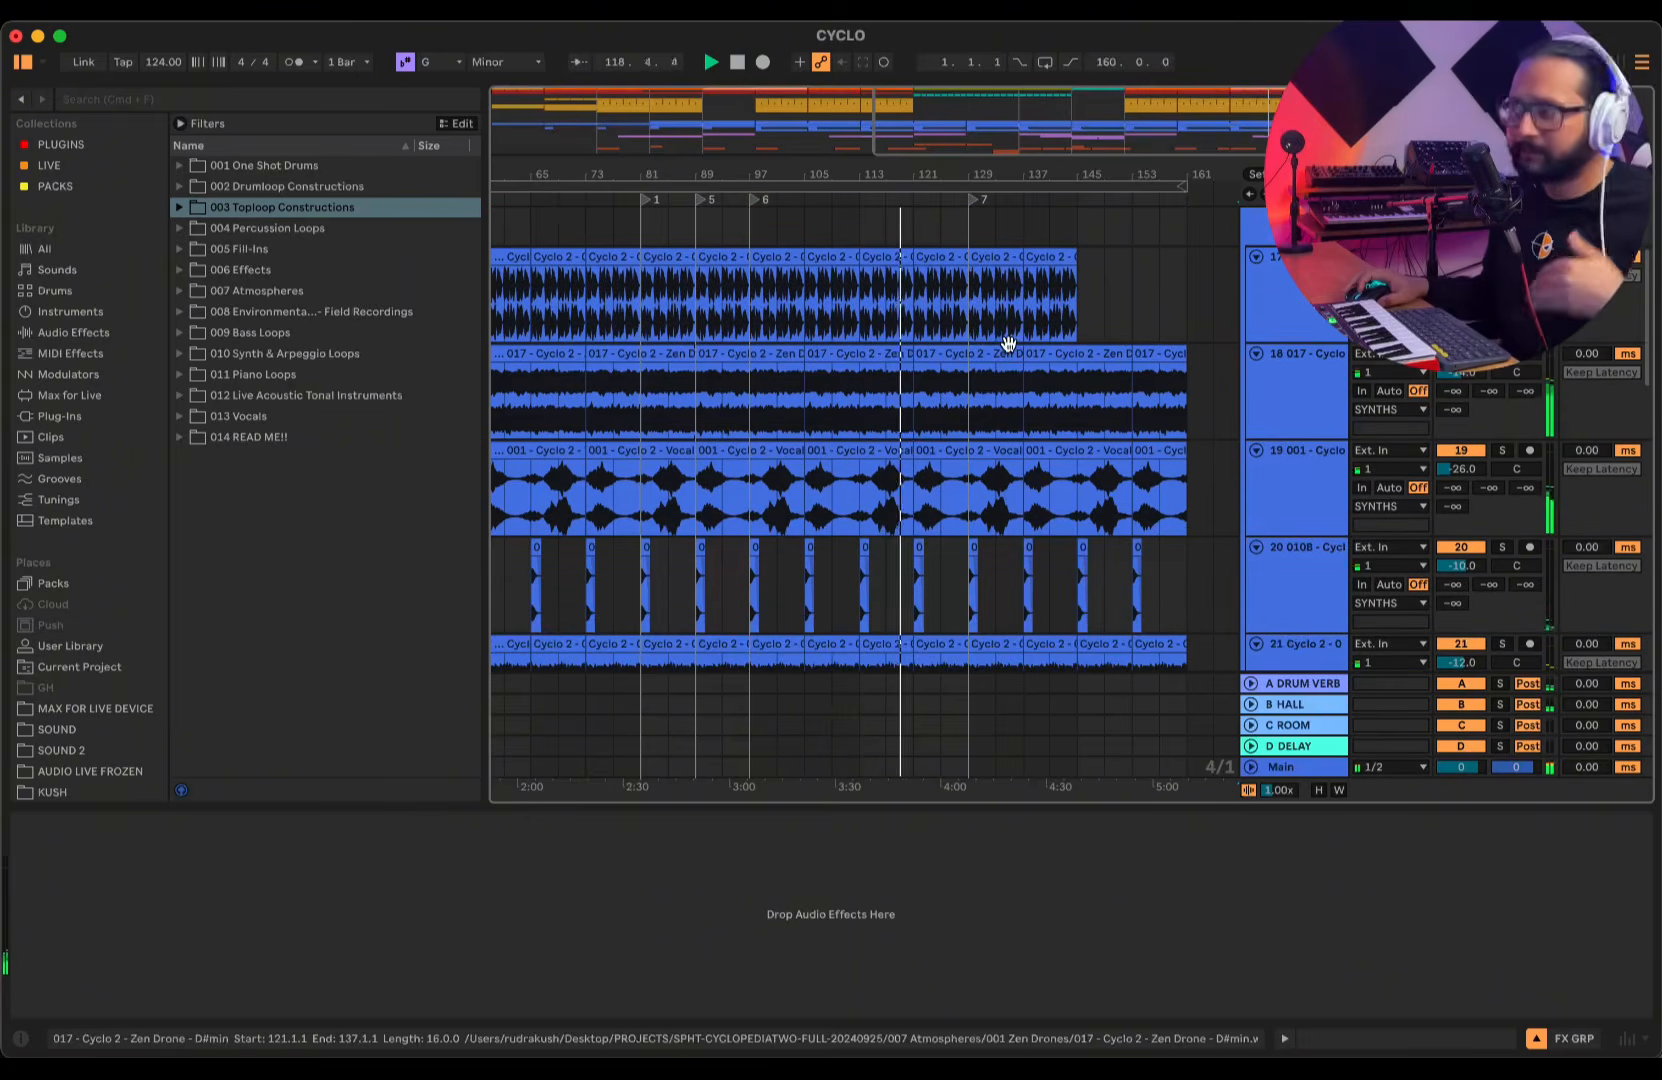
{"action": "scroll", "coordinate": [1008, 345], "scroll_direction": "down", "scroll_amount": 5}
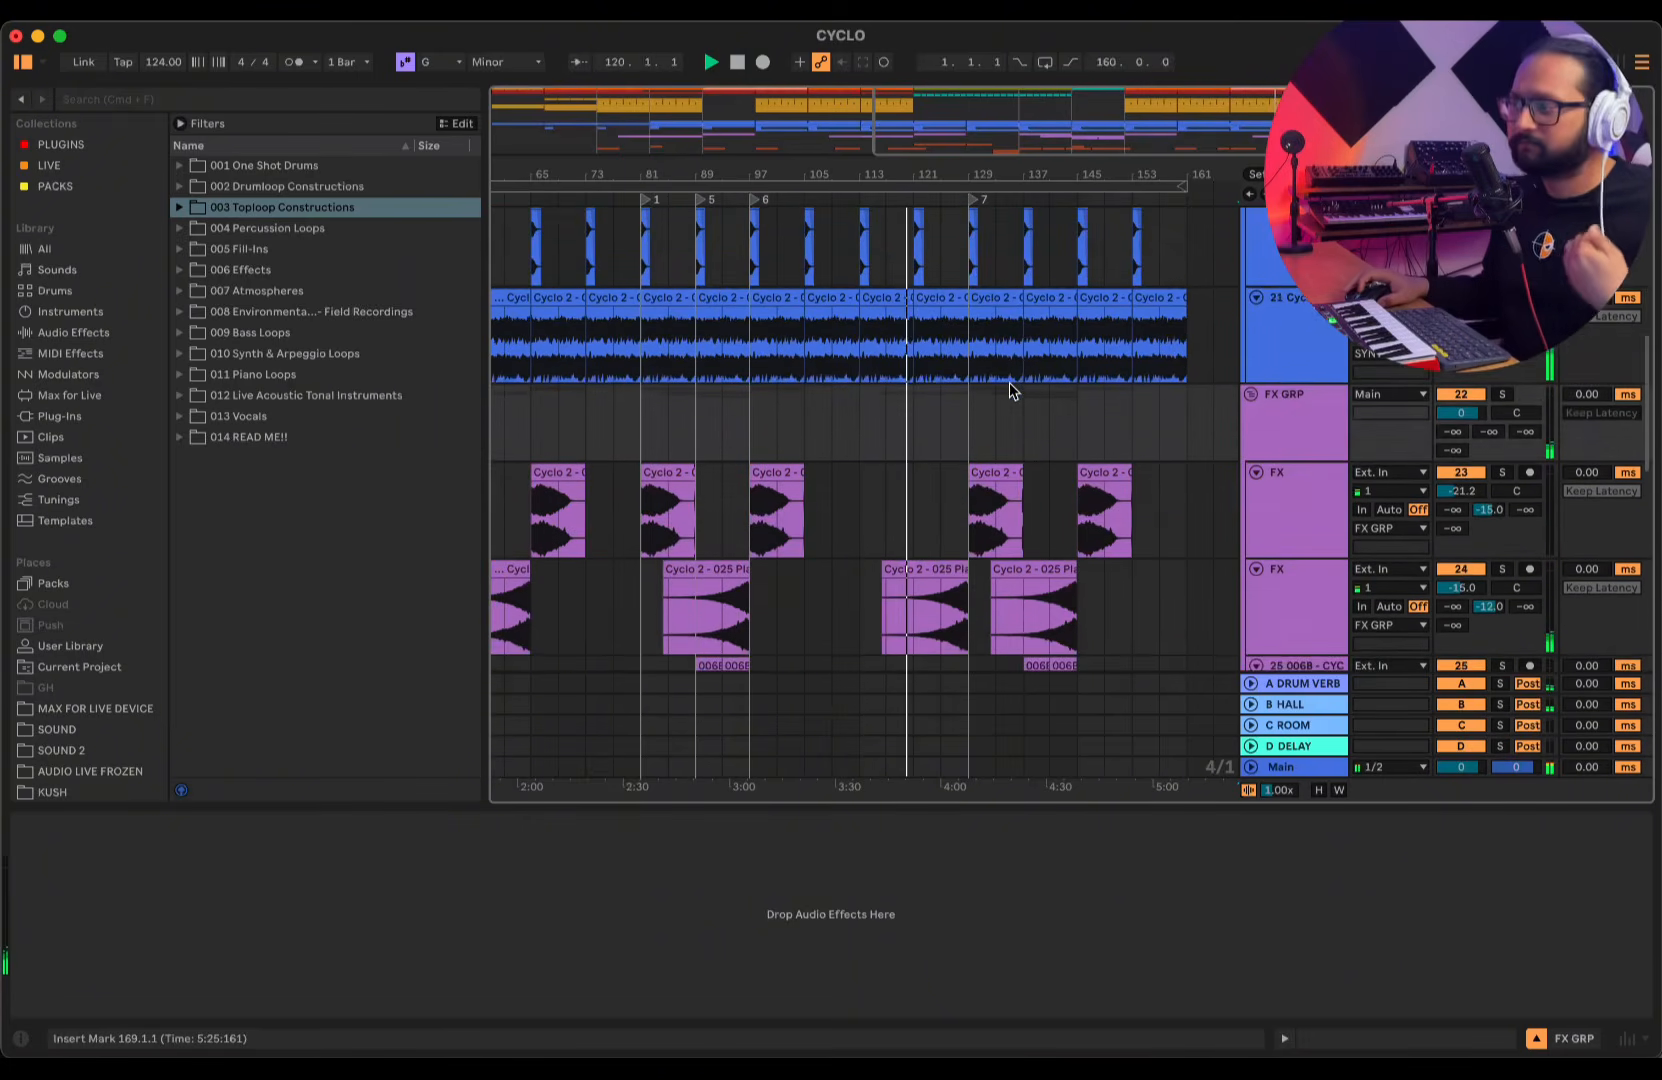
{"action": "scroll", "coordinate": [1009, 382], "scroll_direction": "down", "scroll_amount": 4}
{"action": "scroll", "coordinate": [1009, 382], "scroll_direction": "up", "scroll_amount": 3}
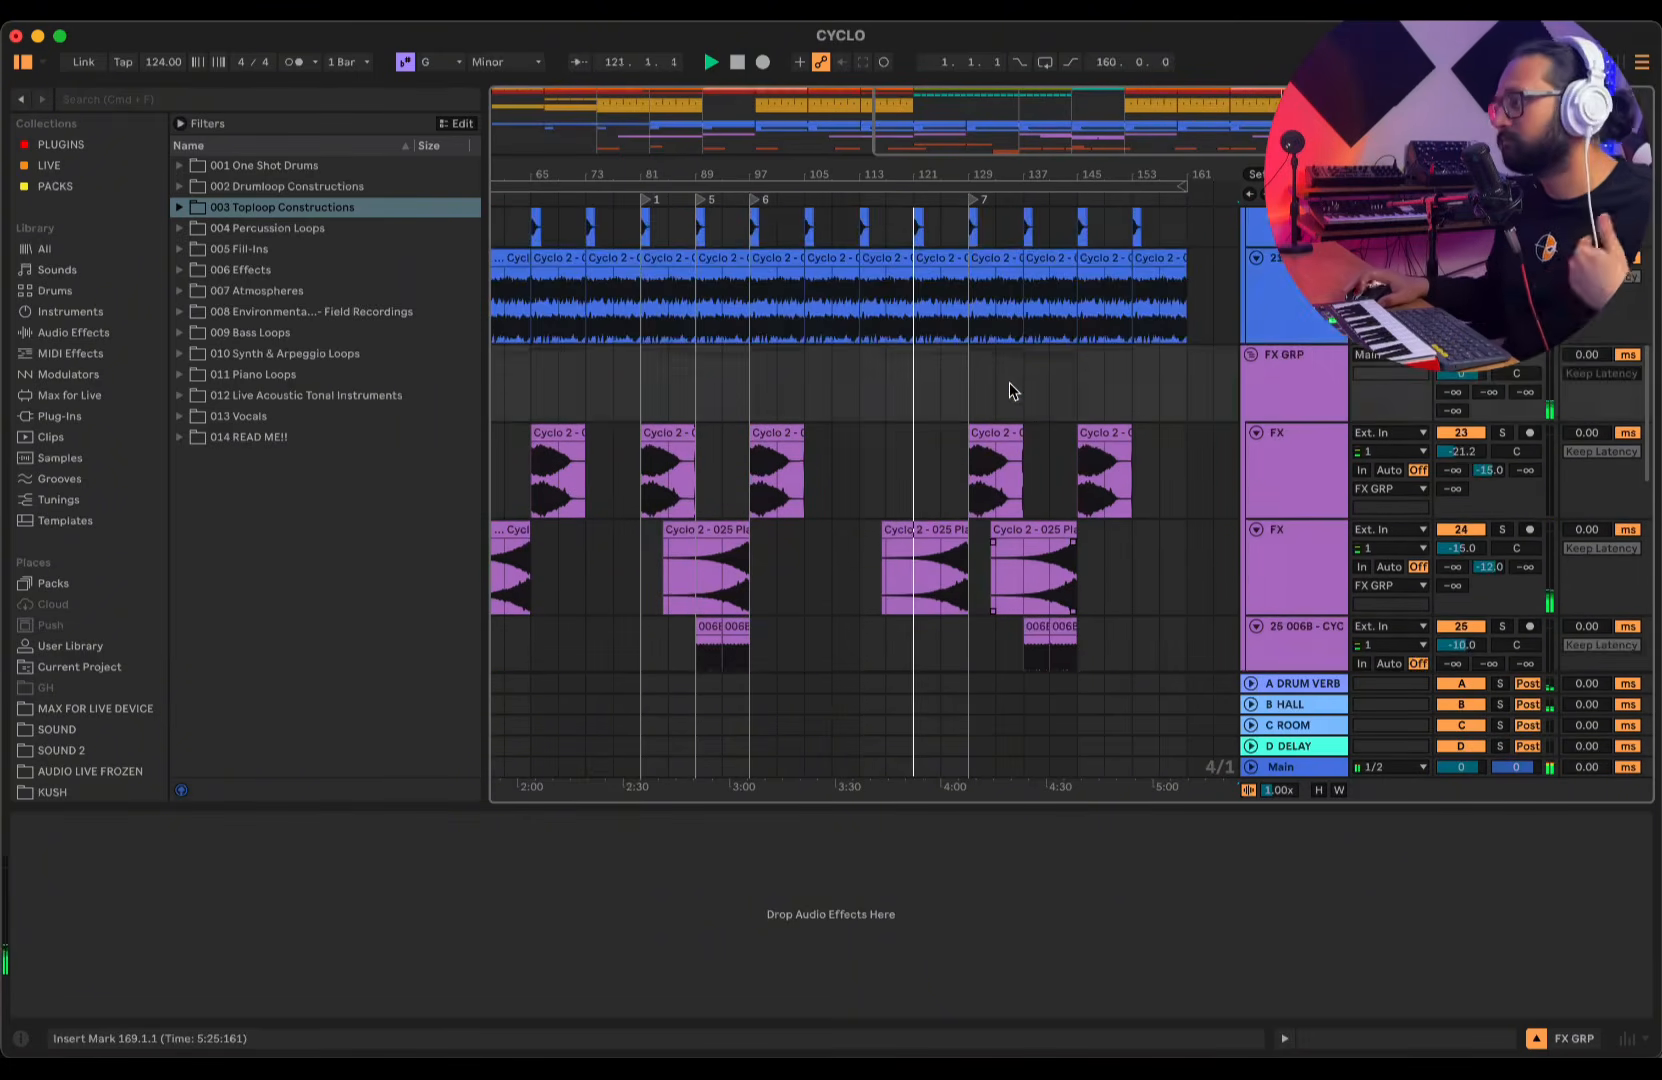
{"action": "scroll", "coordinate": [1009, 382], "scroll_direction": "up", "scroll_amount": 8}
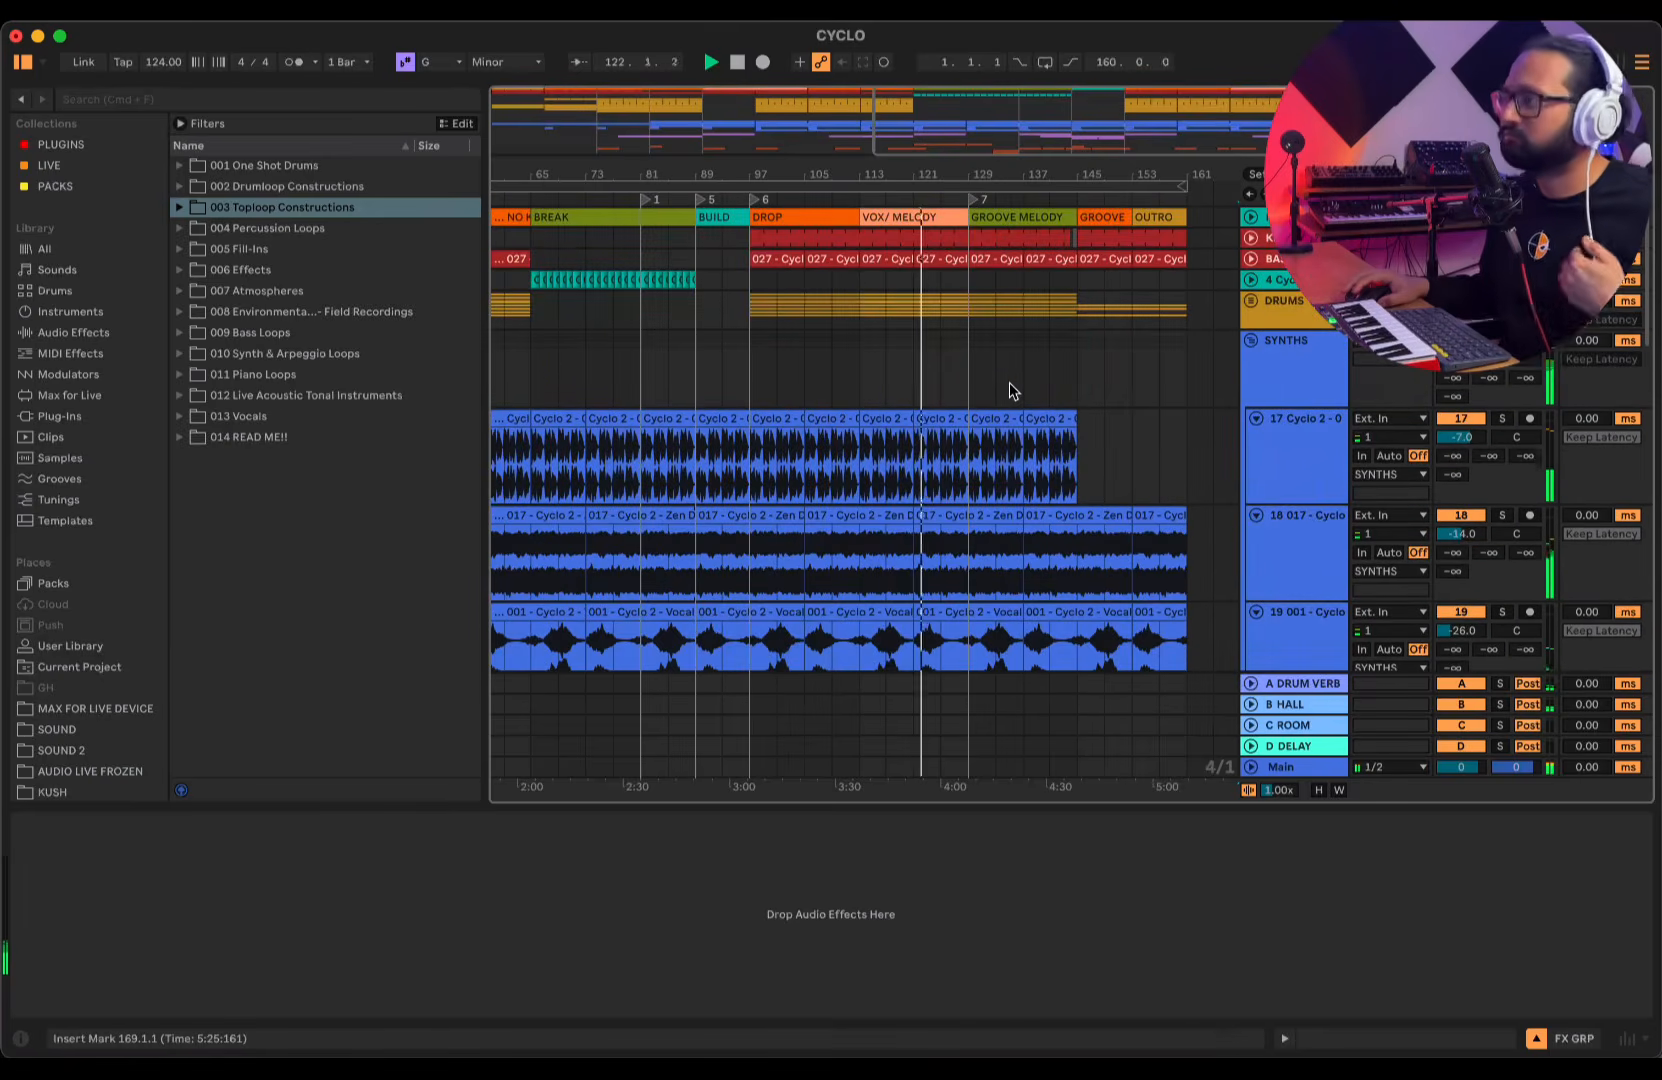
{"action": "scroll", "coordinate": [1009, 382], "scroll_direction": "down", "scroll_amount": 3}
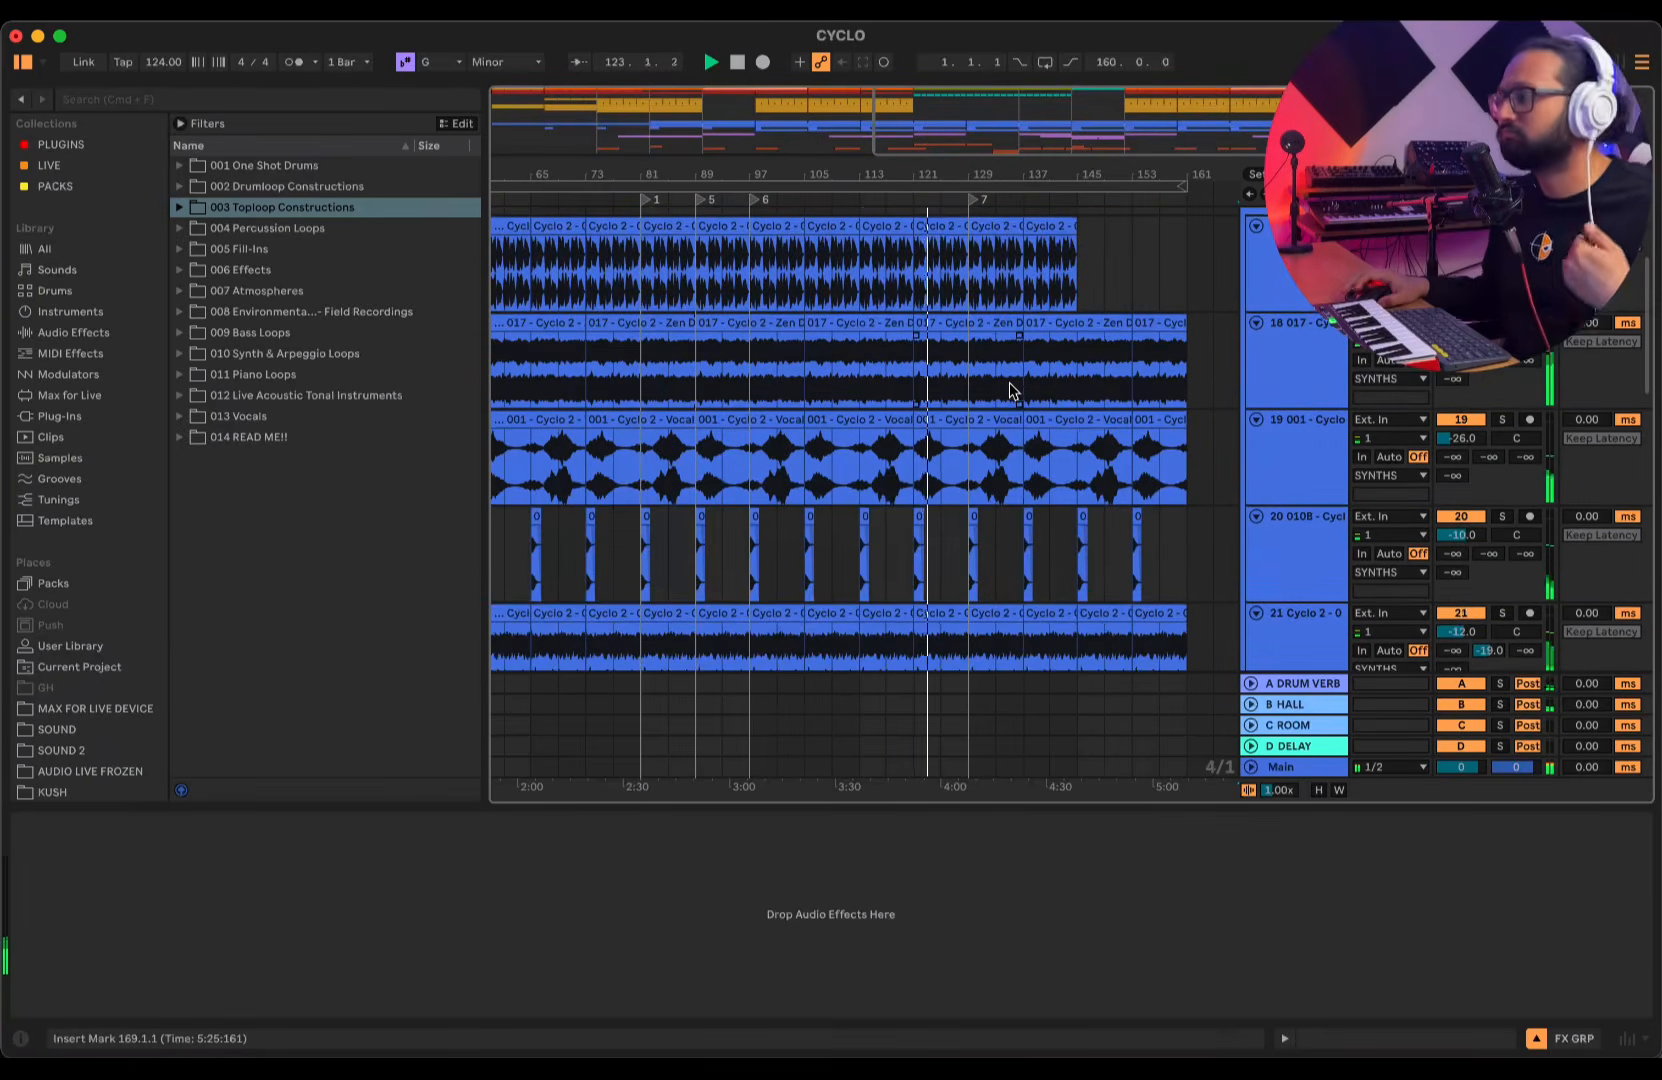
{"action": "scroll", "coordinate": [1009, 384], "scroll_direction": "down", "scroll_amount": 5}
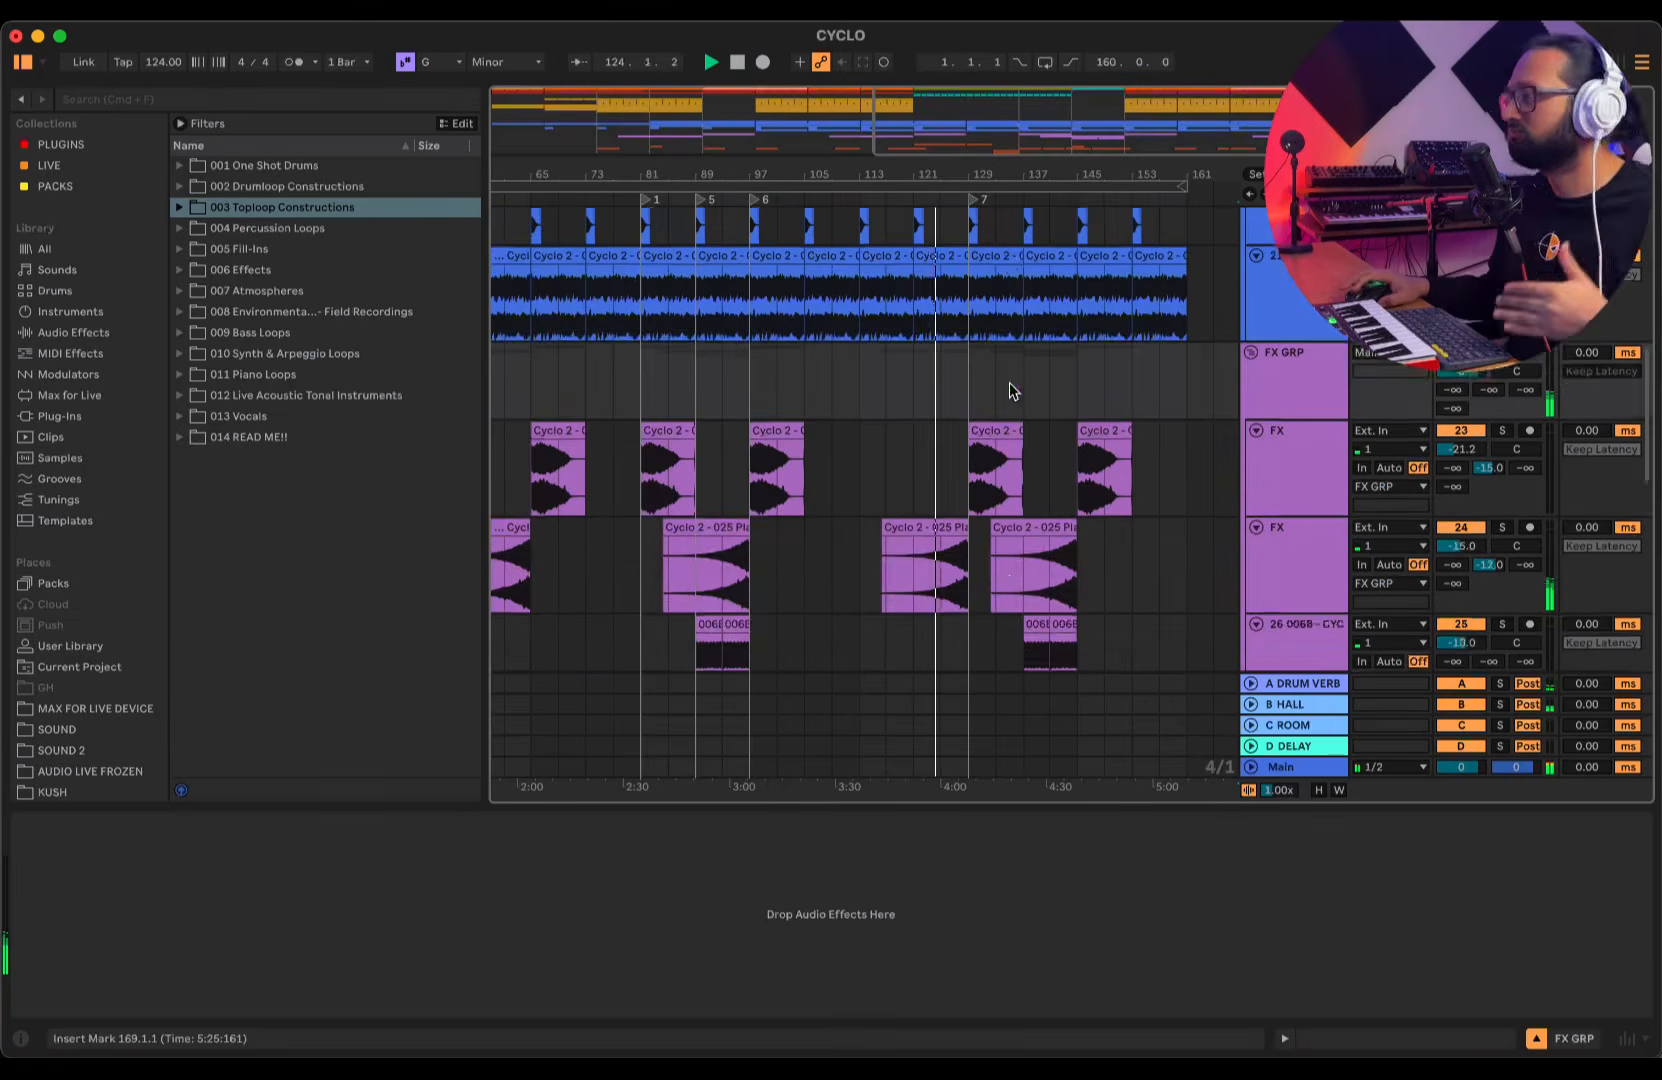
{"action": "scroll", "coordinate": [1009, 383], "scroll_direction": "down", "scroll_amount": 6}
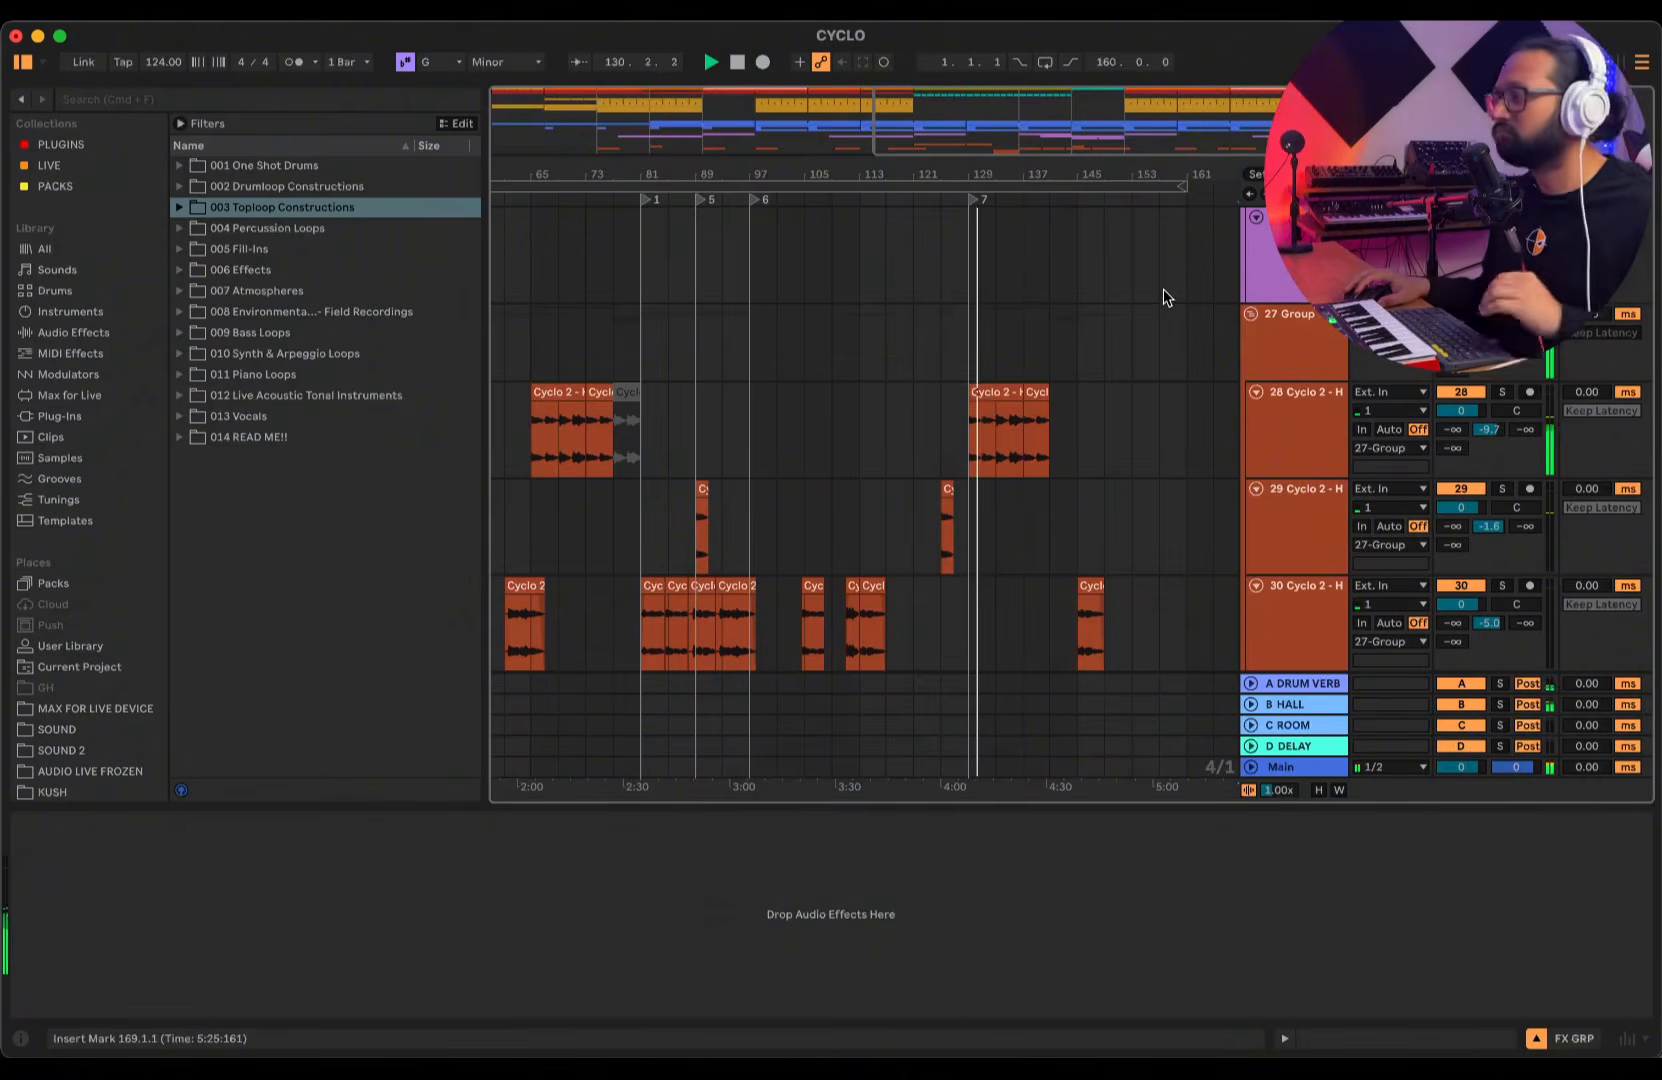
- Examine the vocal hook clips in the 27 Group and the SYNTHS clips around the GROOVE MELODY section at bar 129
{"action": "mouse_move", "coordinate": [1089, 174]}
{"action": "left_mouse_down"}
{"action": "mouse_move", "coordinate": [1089, 188]}
{"action": "mouse_move", "coordinate": [1102, 171]}
{"action": "left_mouse_up"}
{"action": "scroll", "coordinate": [1134, 341], "scroll_direction": "up", "scroll_amount": 6}
{"action": "scroll", "coordinate": [1134, 340], "scroll_direction": "up", "scroll_amount": 6}
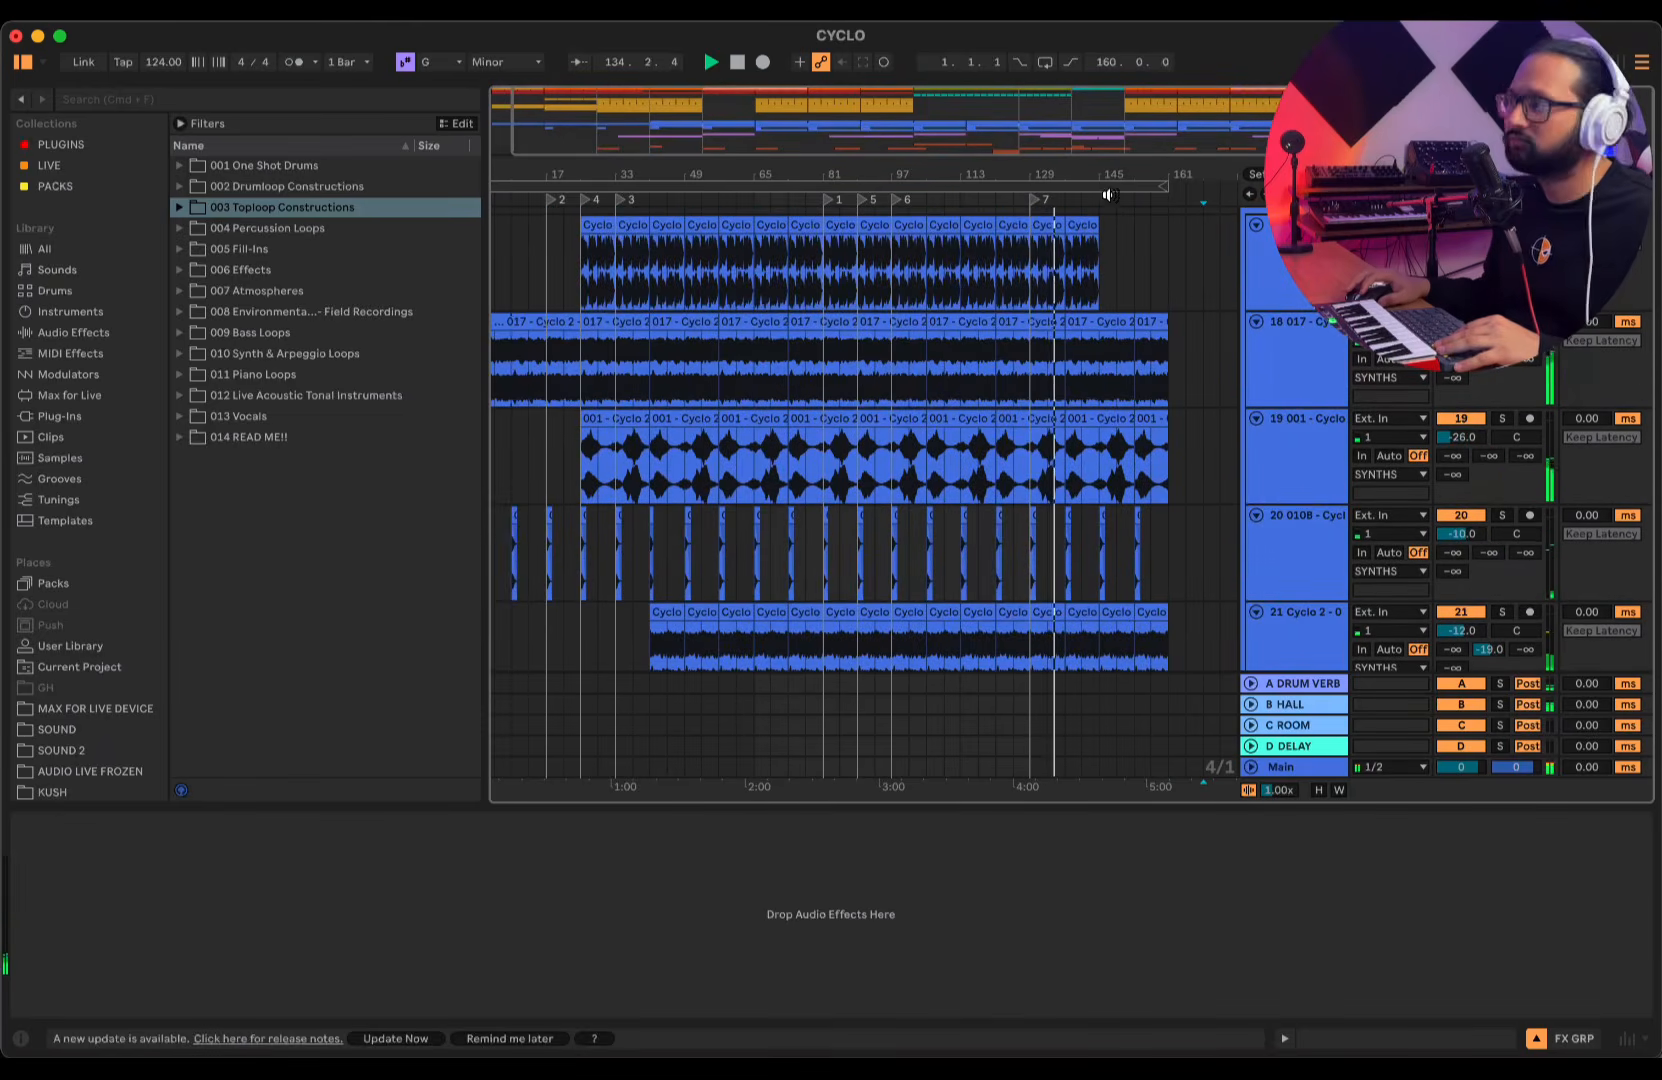
{"action": "left_click_drag", "start_coordinate": [1110, 172], "coordinate": [1100, 208]}
{"action": "scroll", "coordinate": [932, 262], "scroll_direction": "down", "scroll_amount": 5}
{"action": "scroll", "coordinate": [930, 263], "scroll_direction": "down", "scroll_amount": 8}
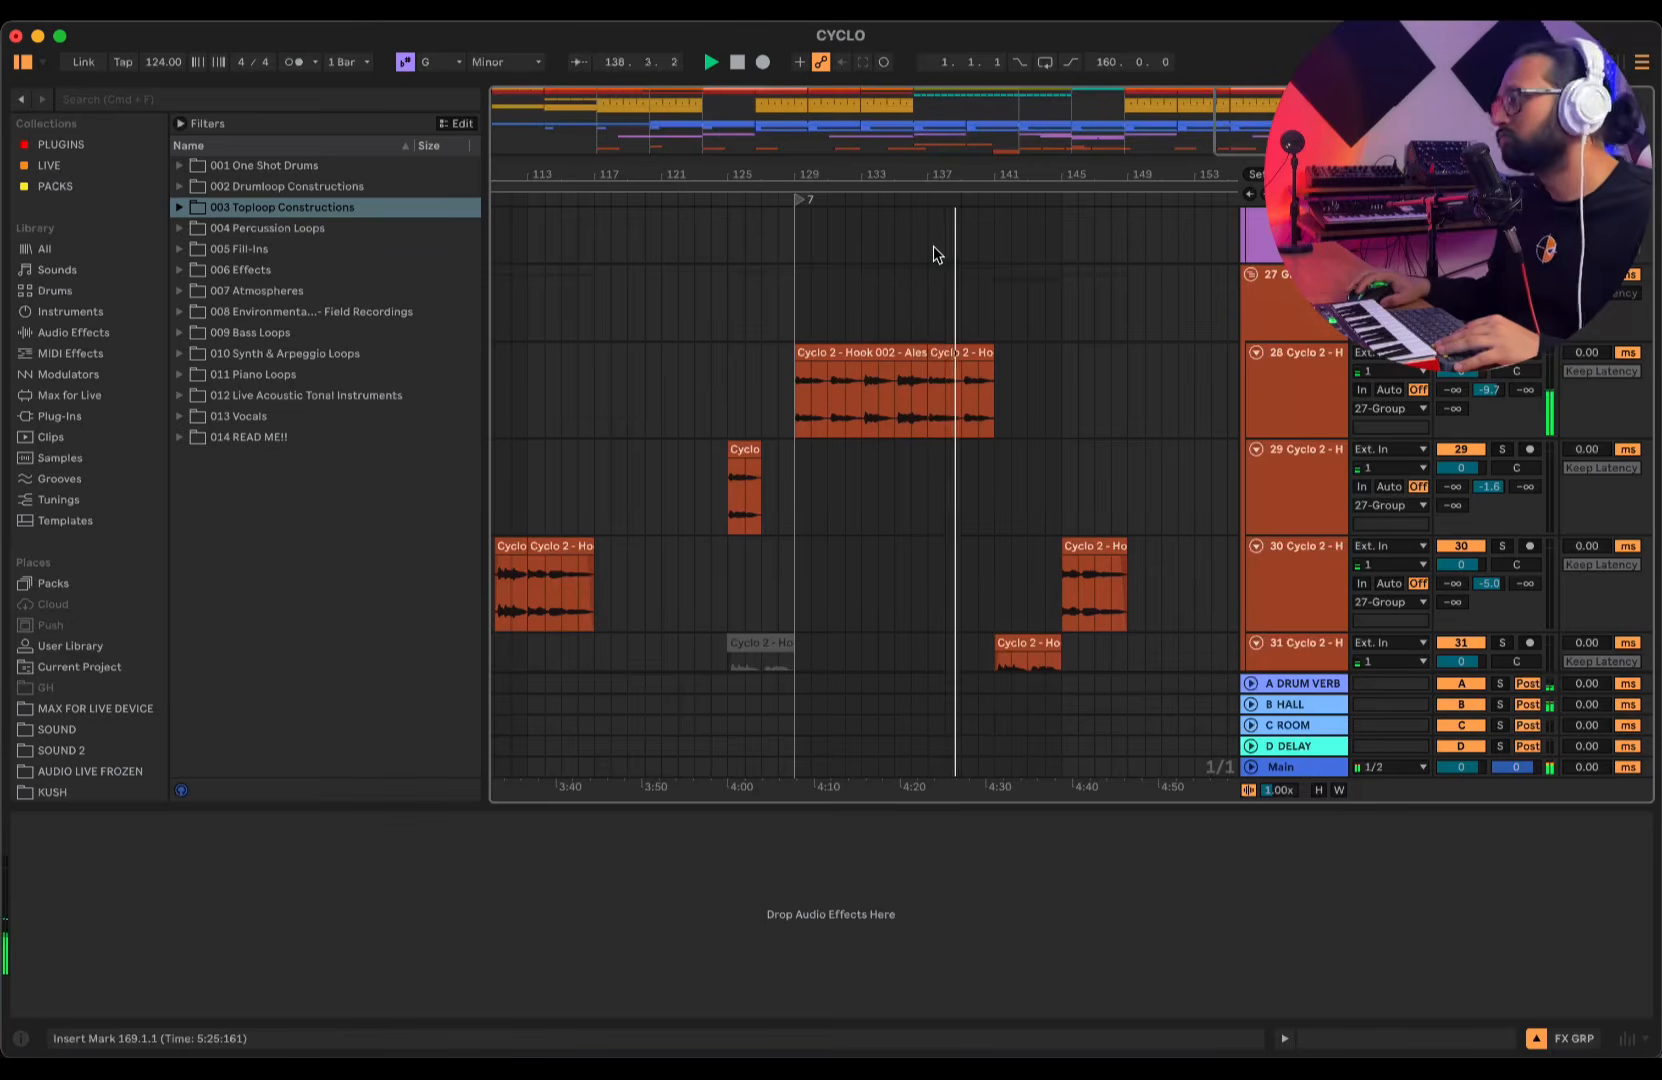
{"action": "scroll", "coordinate": [960, 280], "scroll_direction": "down", "scroll_amount": 3}
{"action": "scroll", "coordinate": [998, 274], "scroll_direction": "up", "scroll_amount": 5}
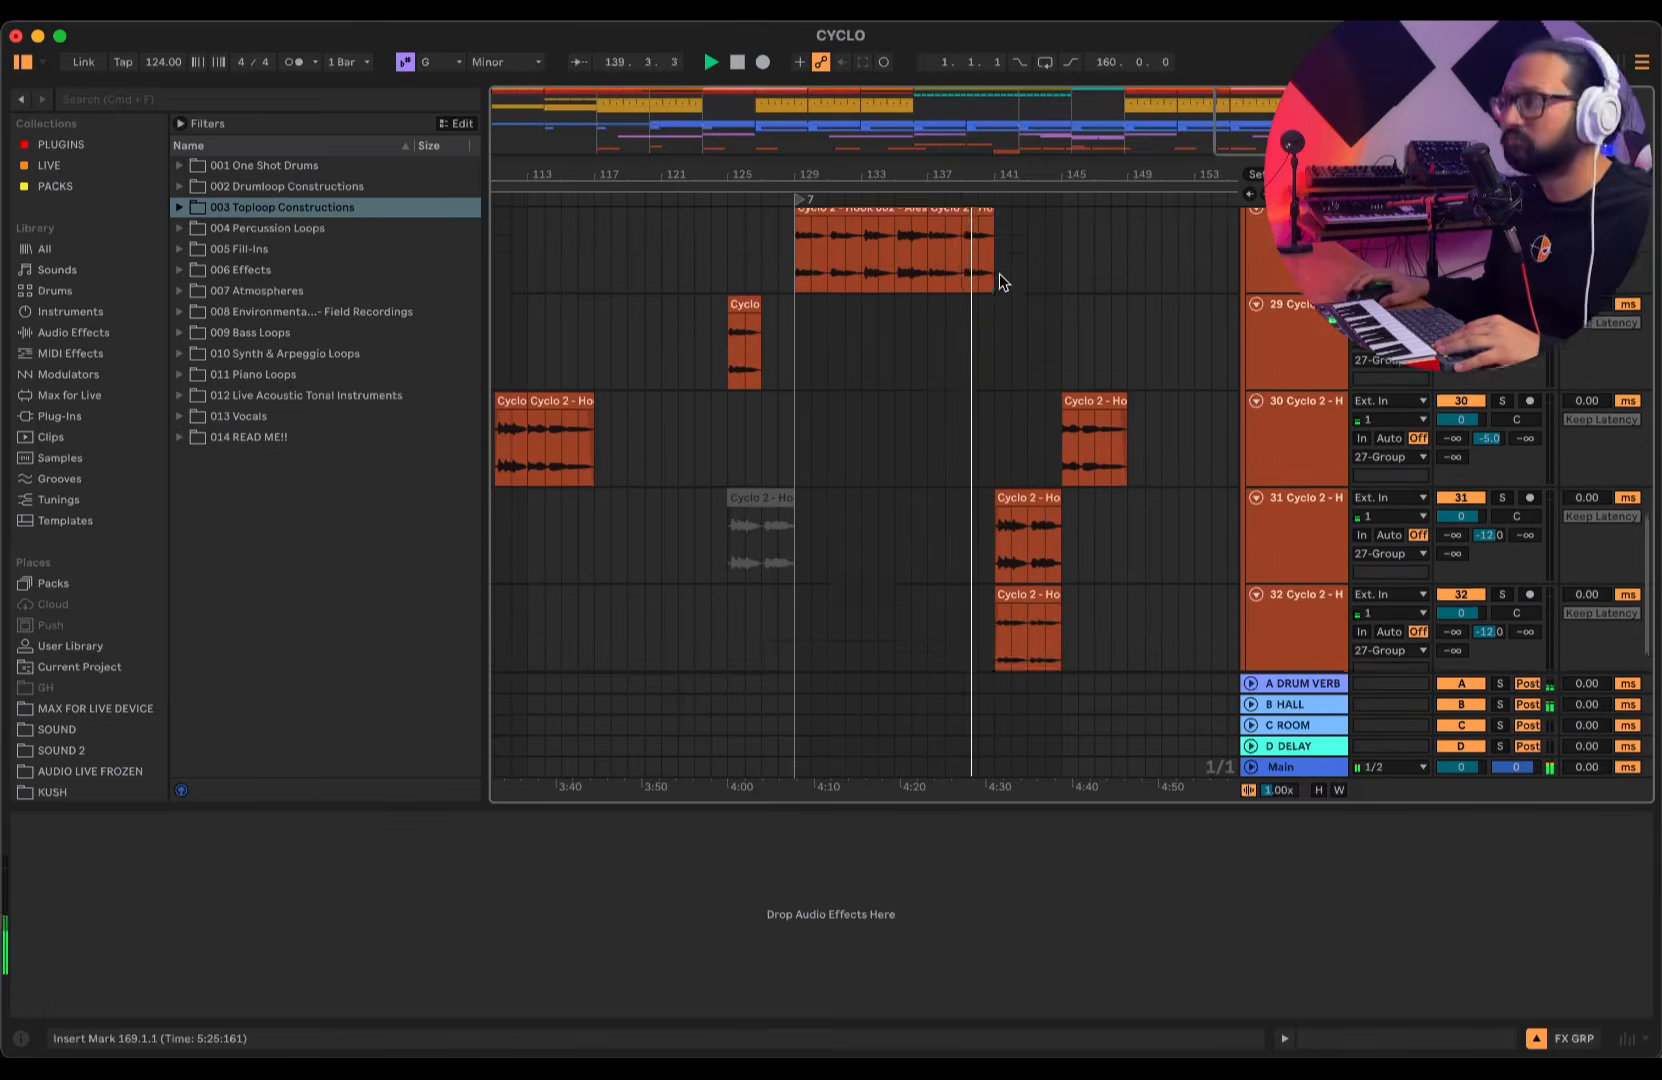
{"action": "scroll", "coordinate": [999, 273], "scroll_direction": "up", "scroll_amount": 10}
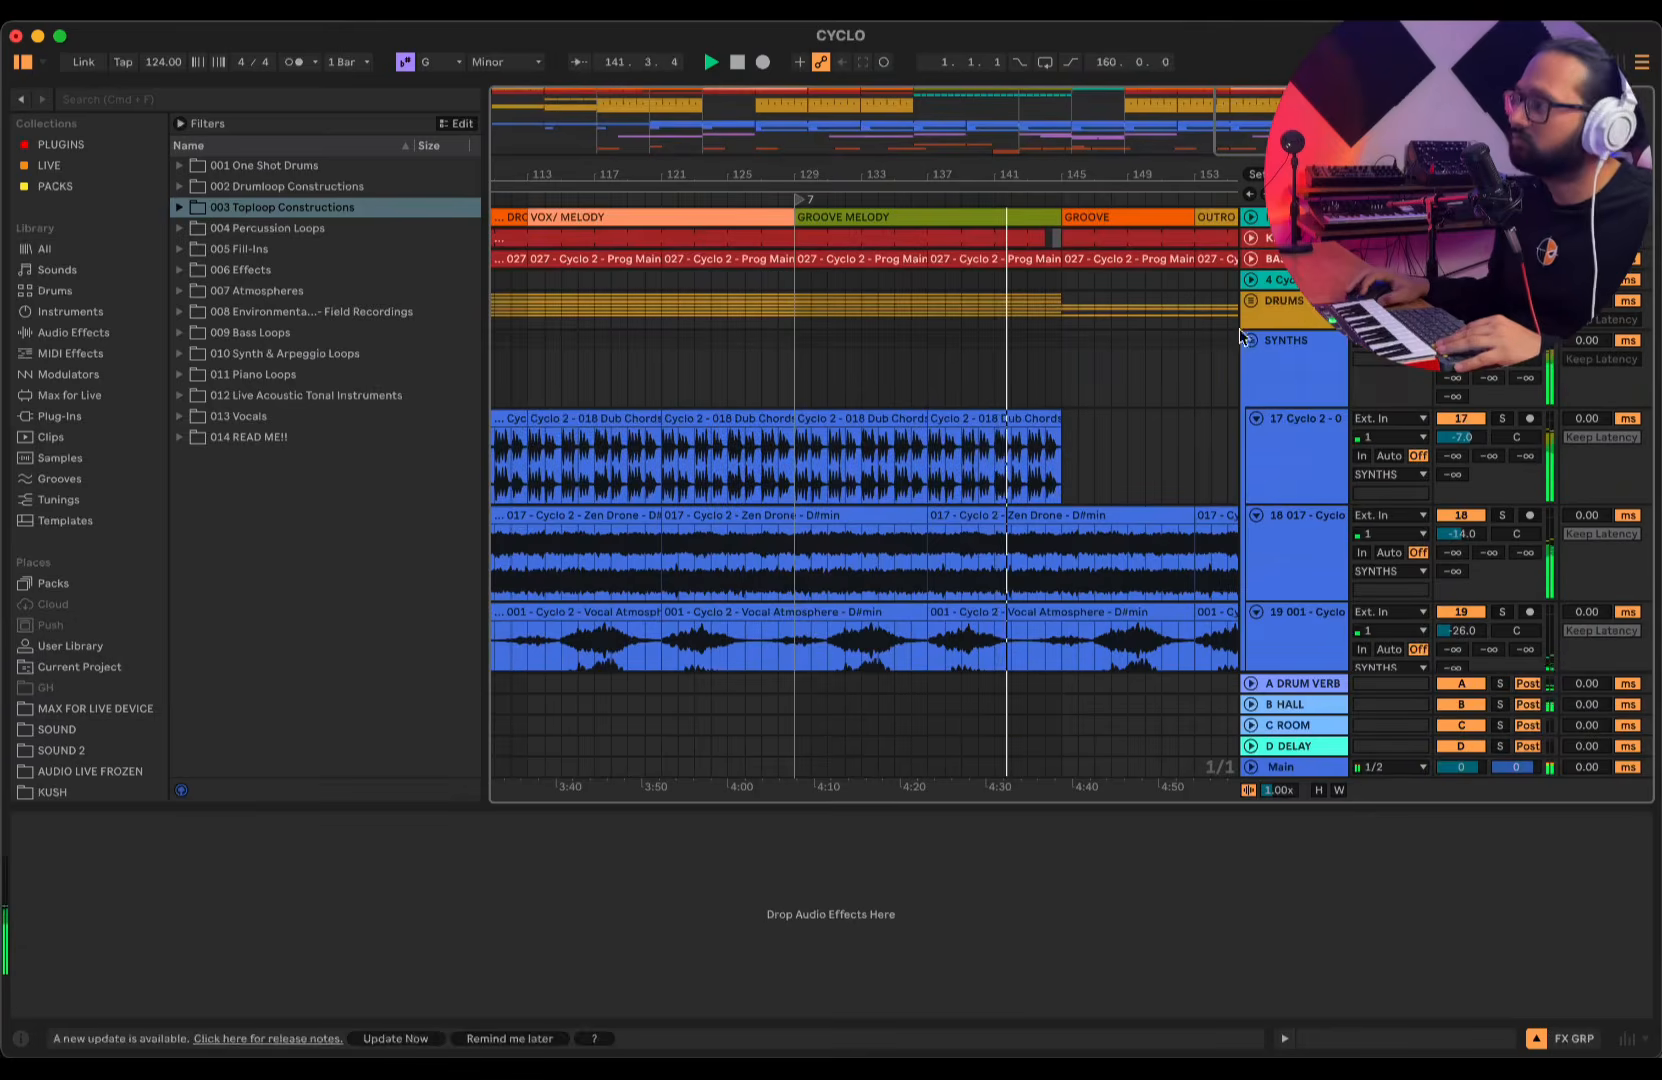
- Fold the SYNTHS, FX GRP and 27 Group tracks and show the full length of the arrangement
{"action": "scroll", "coordinate": [1198, 303], "scroll_direction": "down", "scroll_amount": 10}
{"action": "left_click_drag", "start_coordinate": [1123, 173], "coordinate": [1116, 110]}
{"action": "left_click", "coordinate": [1250, 361]}
{"action": "scroll", "coordinate": [1240, 366], "scroll_direction": "down", "scroll_amount": 3}
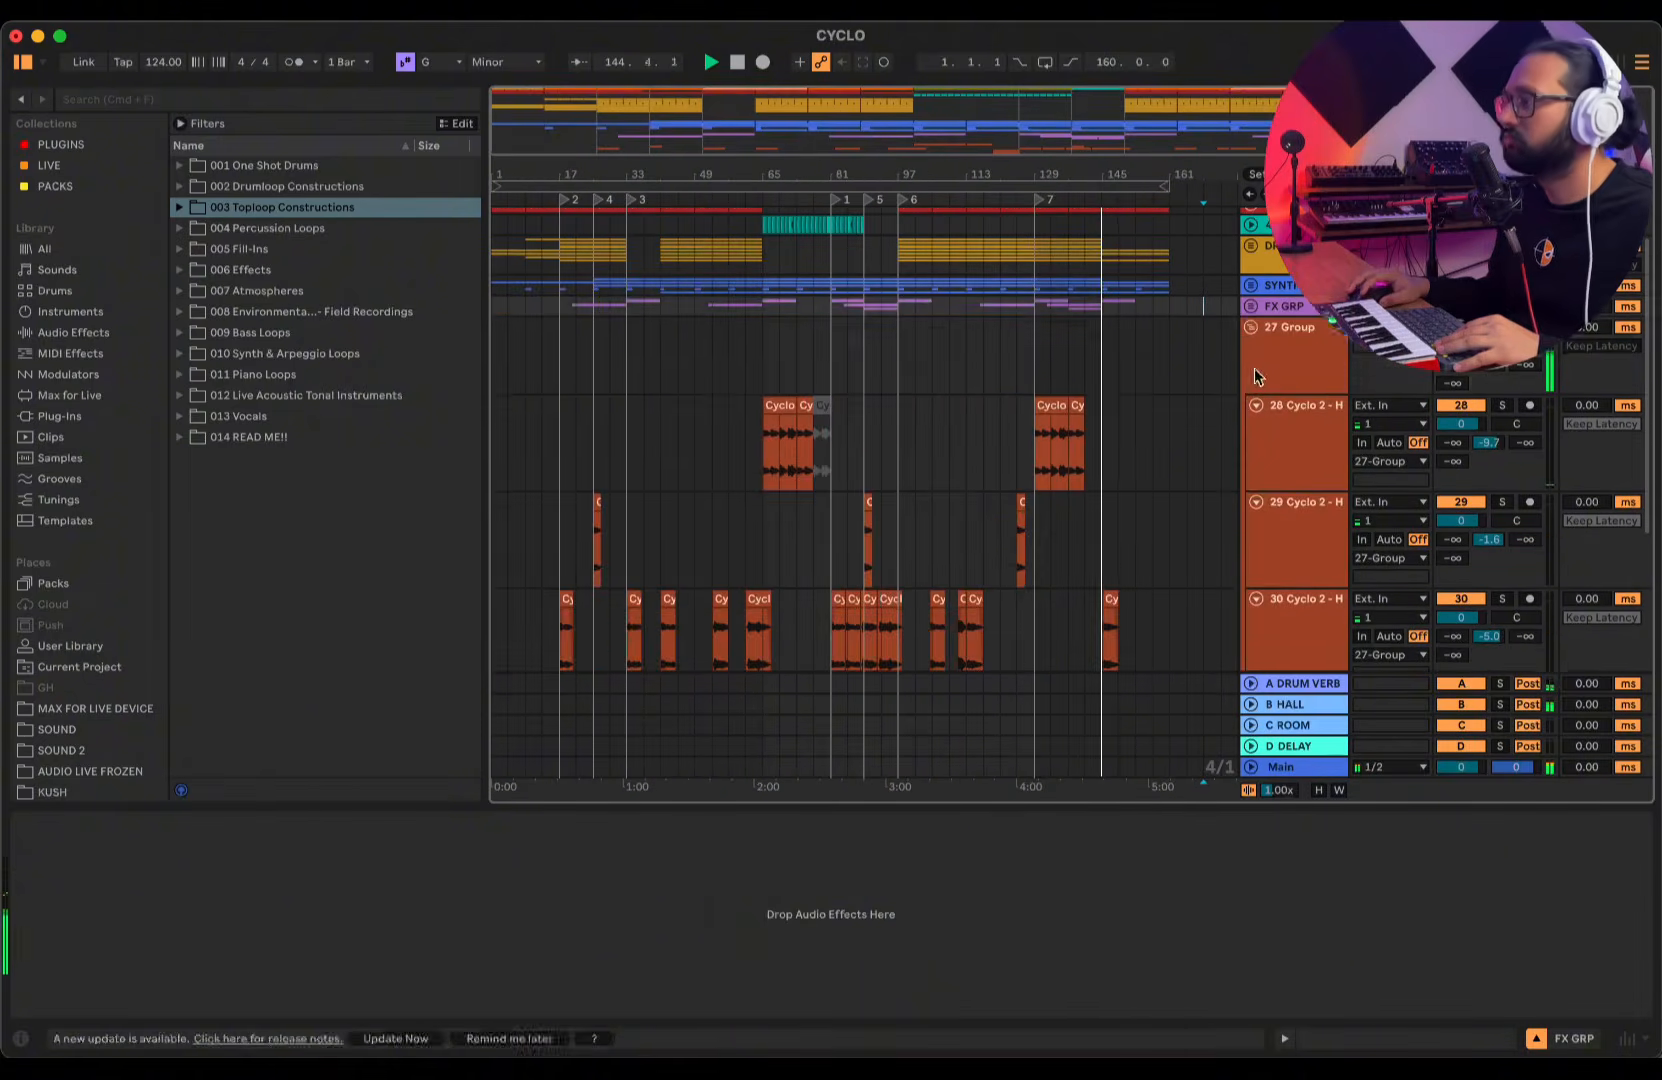
{"action": "left_click", "coordinate": [1250, 338]}
{"action": "left_click", "coordinate": [1250, 330]}
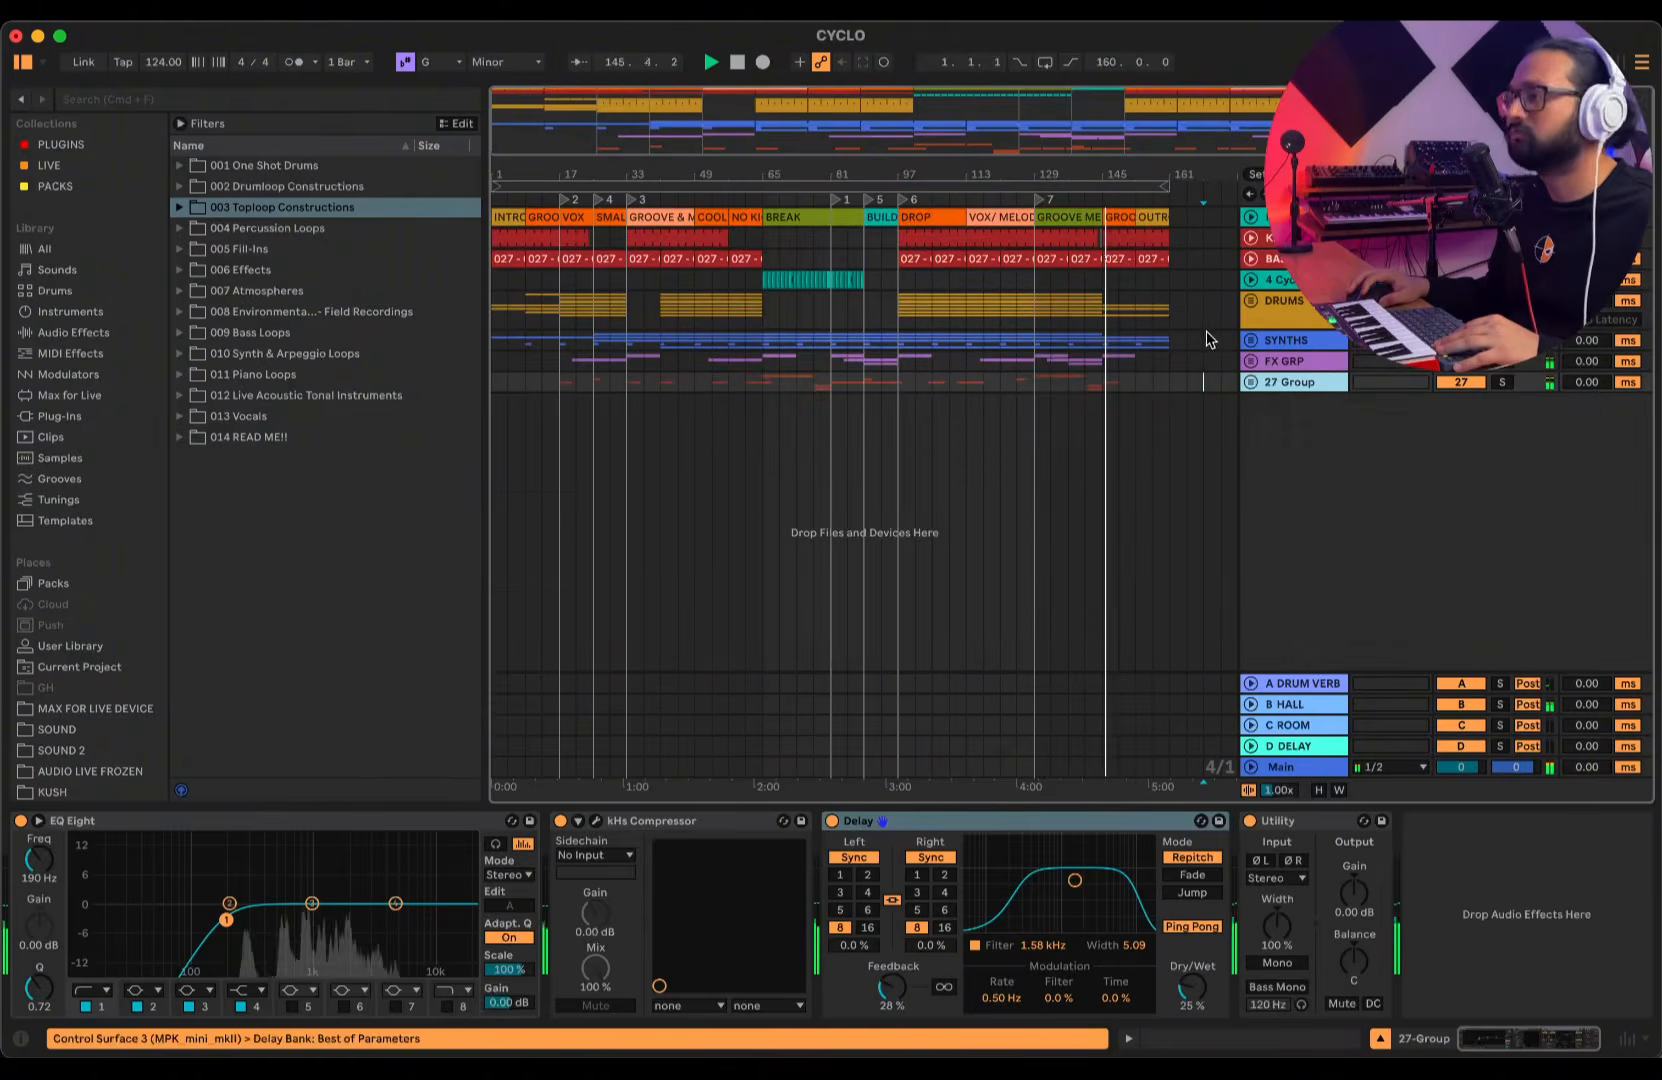